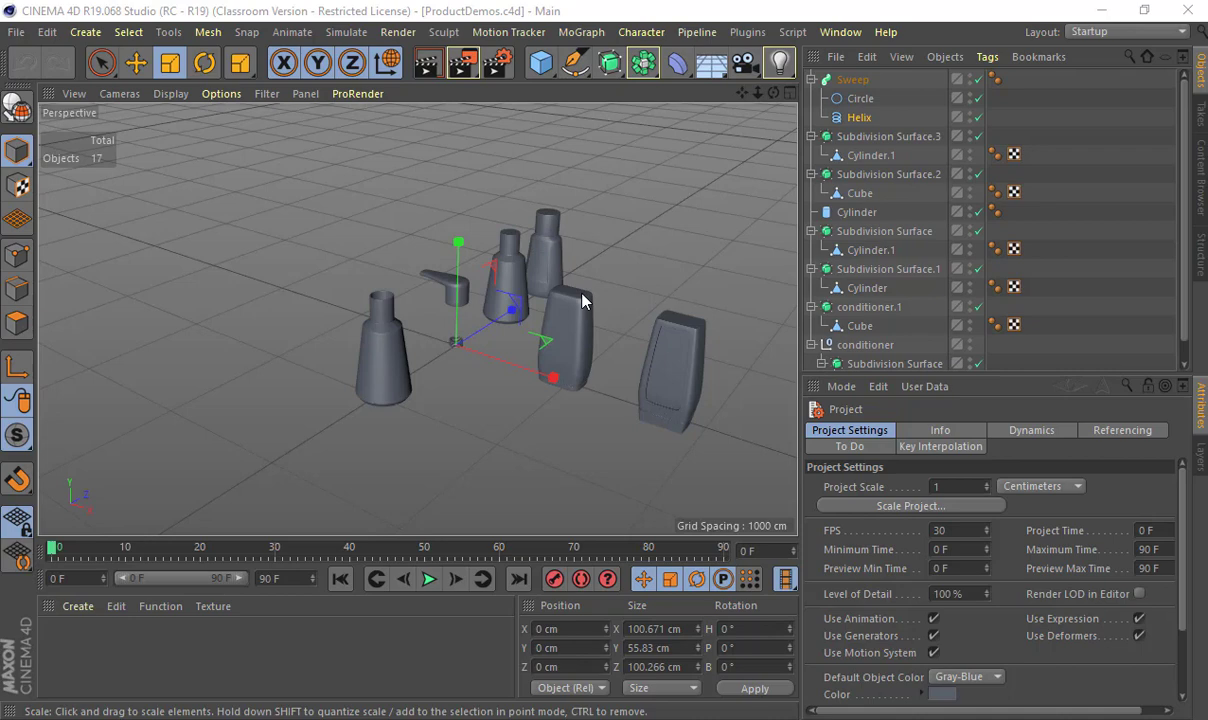
Step: Examine the two conditioner bottles up close, and view them alongside the other product models in the scene
click(584, 301)
key(o)
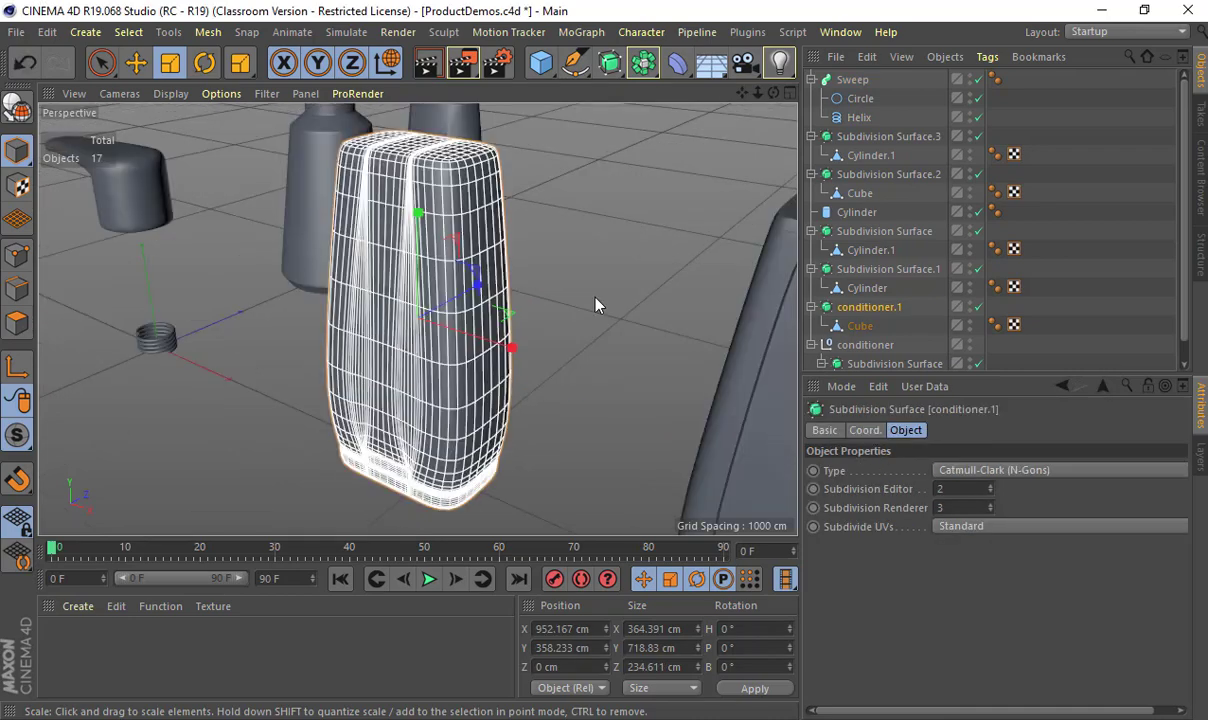
click(690, 350)
click(740, 378)
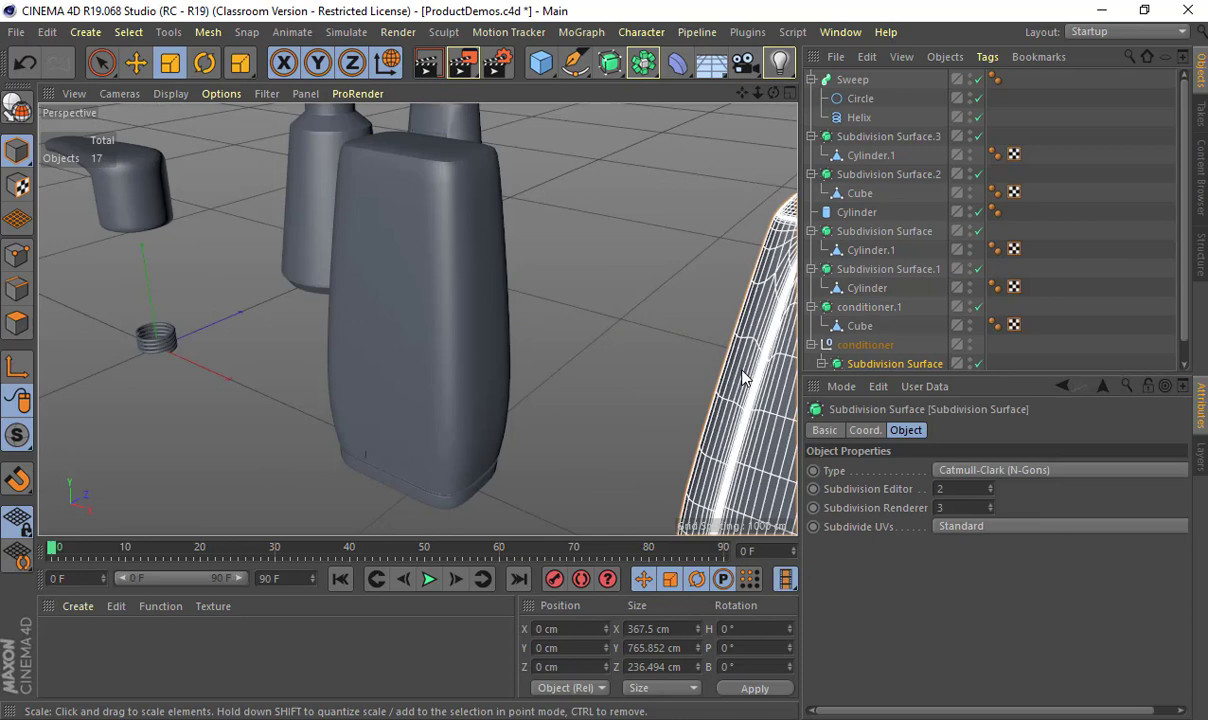
key(o)
click(691, 360)
alt+drag(691, 360, 529, 234)
alt+middle_drag(529, 234, 680, 388)
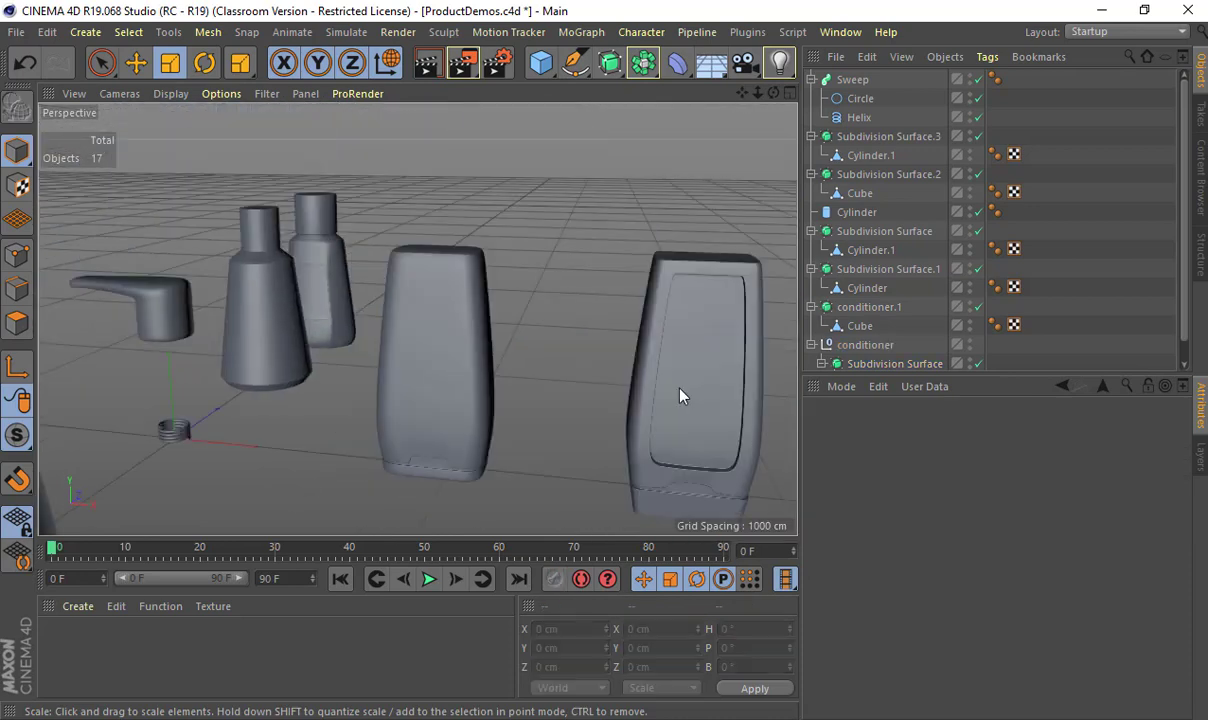
alt+drag(680, 397, 592, 385)
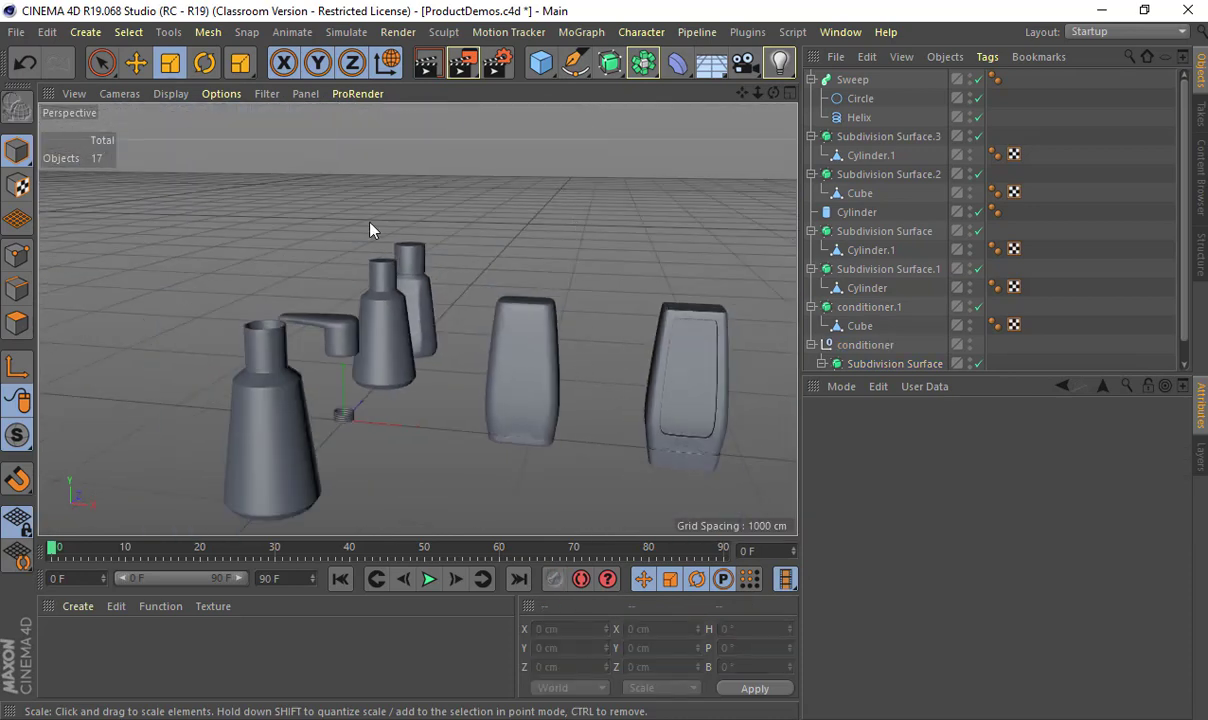
alt+middle_drag(305, 446, 319, 384)
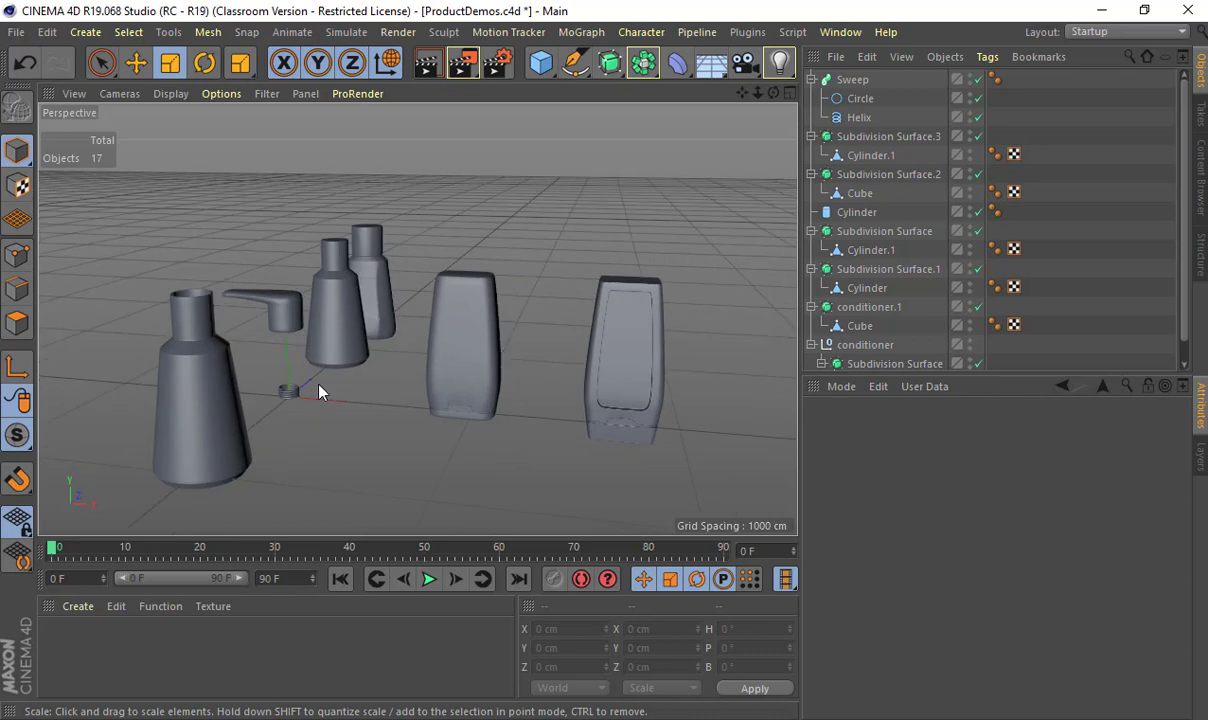
Step: Inspect the conditioner bottle with the recessed label panel from the front and at an angle
click(651, 320)
key(o)
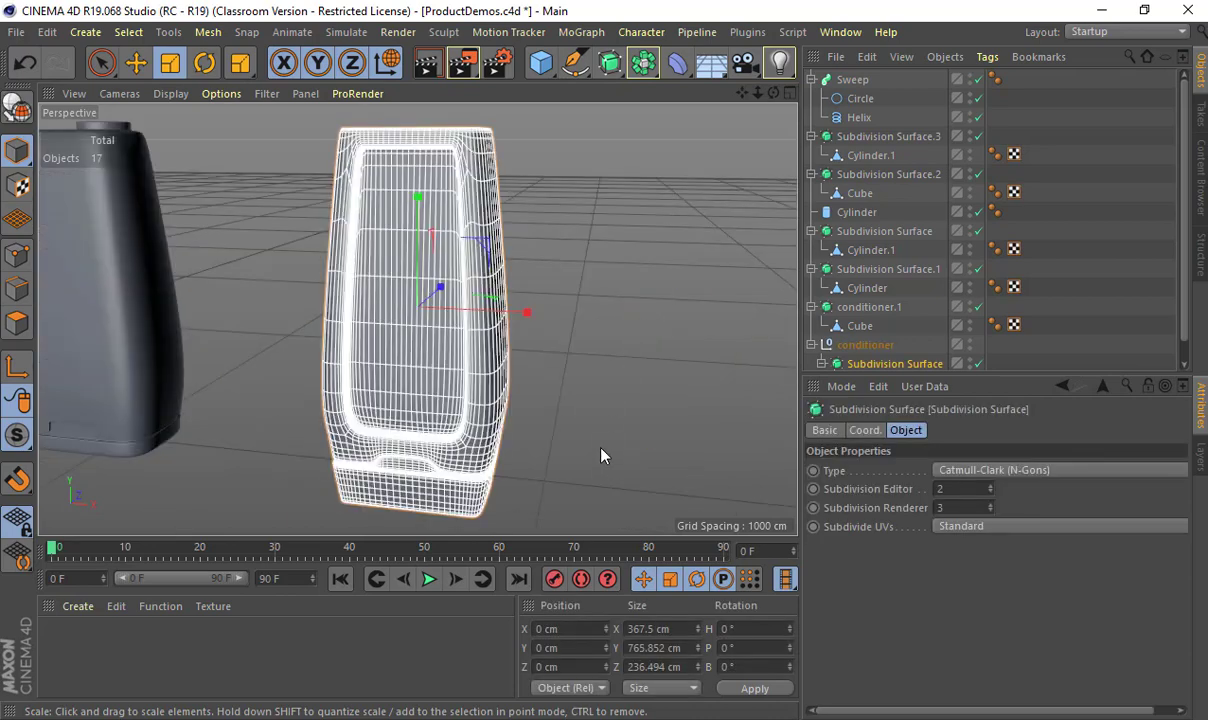
alt+drag(440, 395, 510, 373)
alt+drag(591, 368, 621, 377)
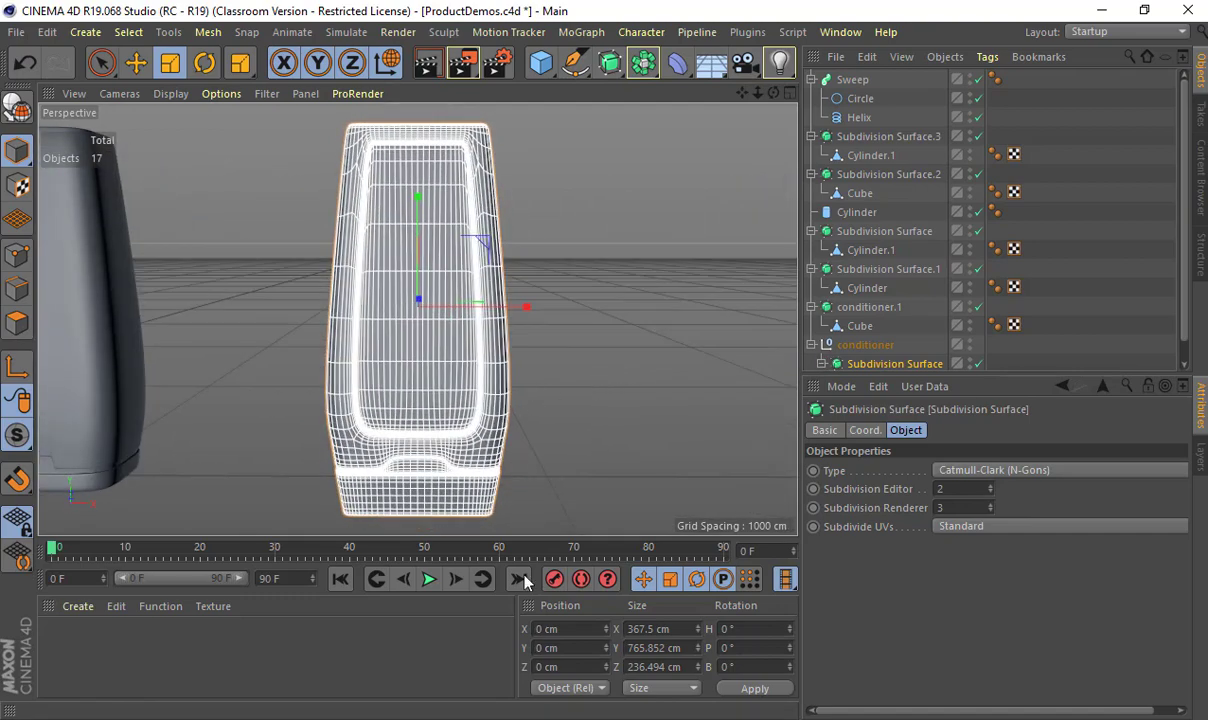
click(635, 324)
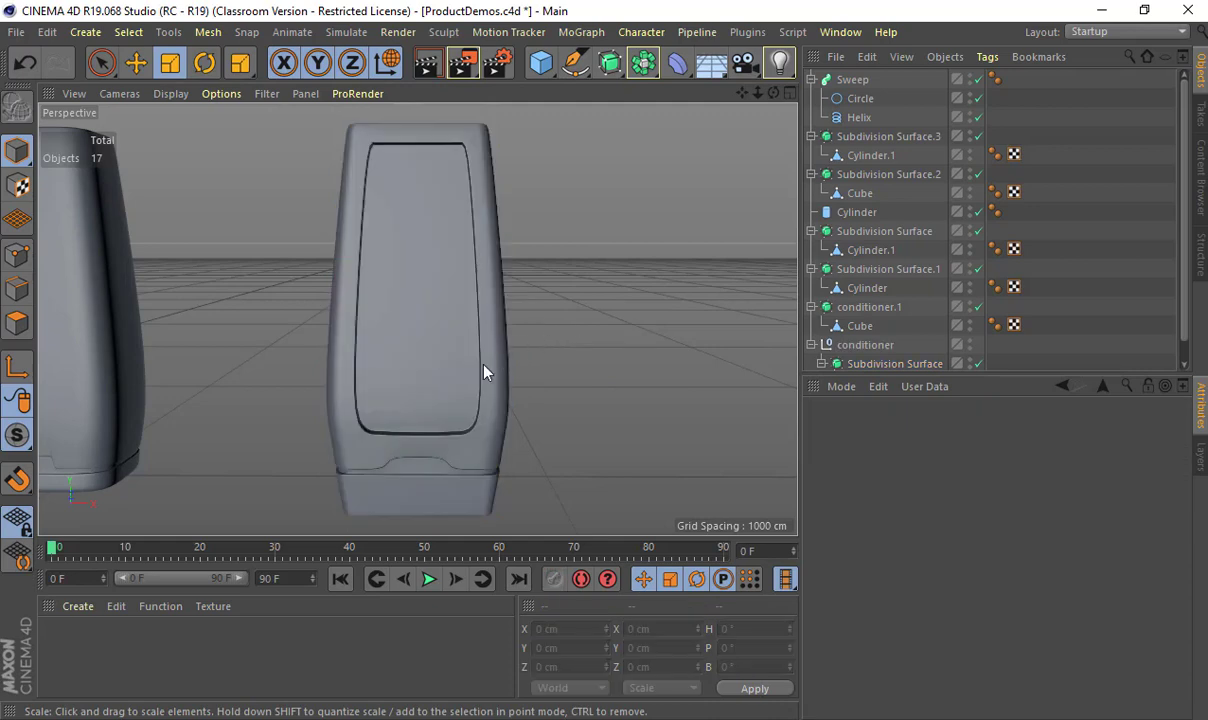
alt+drag(485, 367, 484, 358)
alt+right_drag(484, 358, 350, 359)
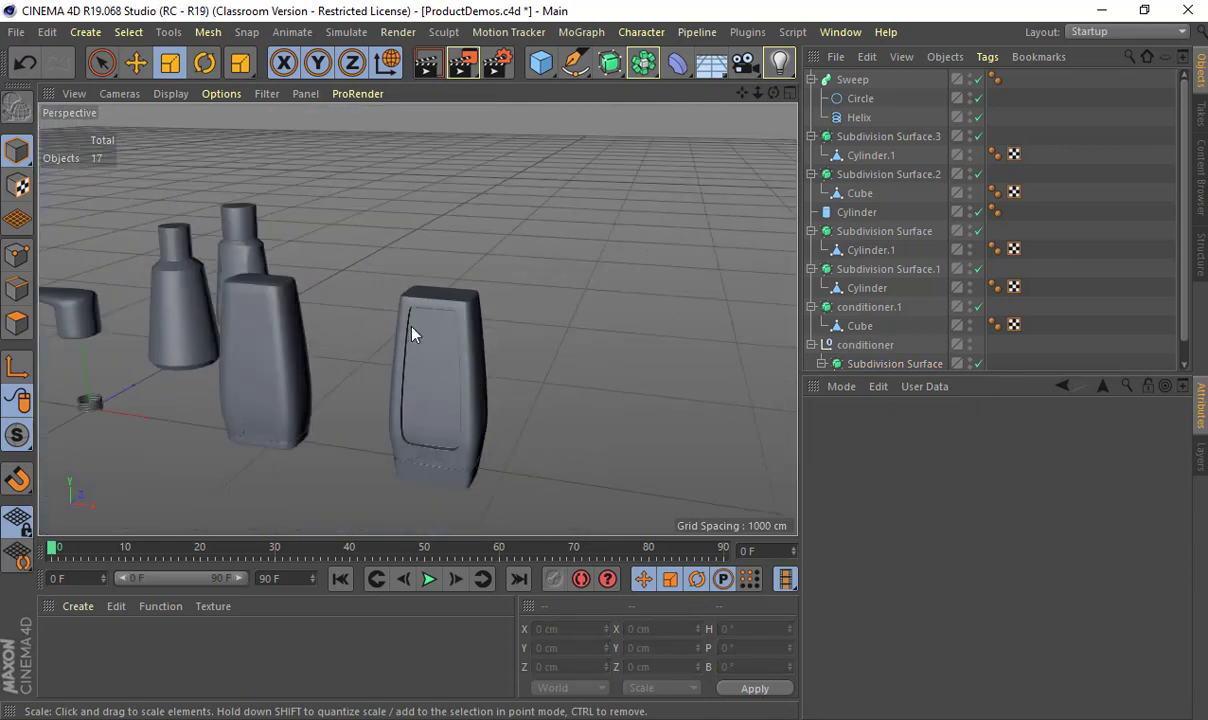
click(412, 332)
alt+right_drag(412, 332, 585, 367)
click(585, 362)
alt+drag(585, 362, 515, 366)
alt+middle_drag(420, 205, 520, 197)
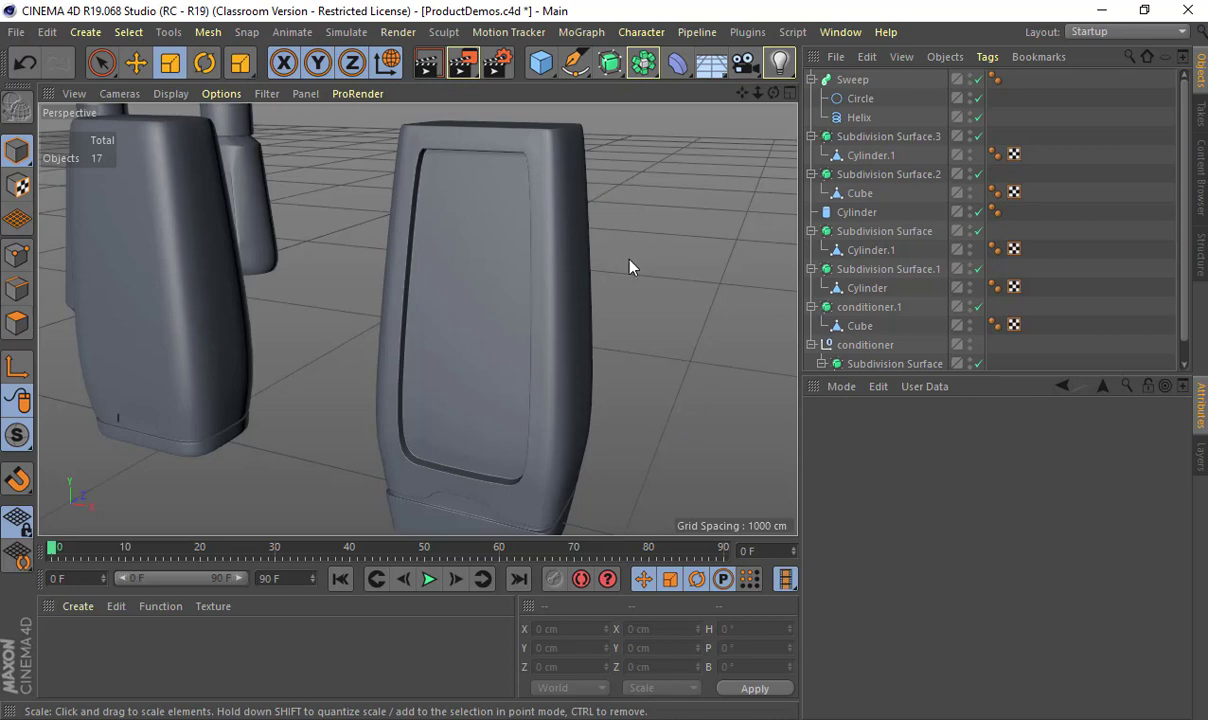
alt+right_drag(682, 307, 568, 278)
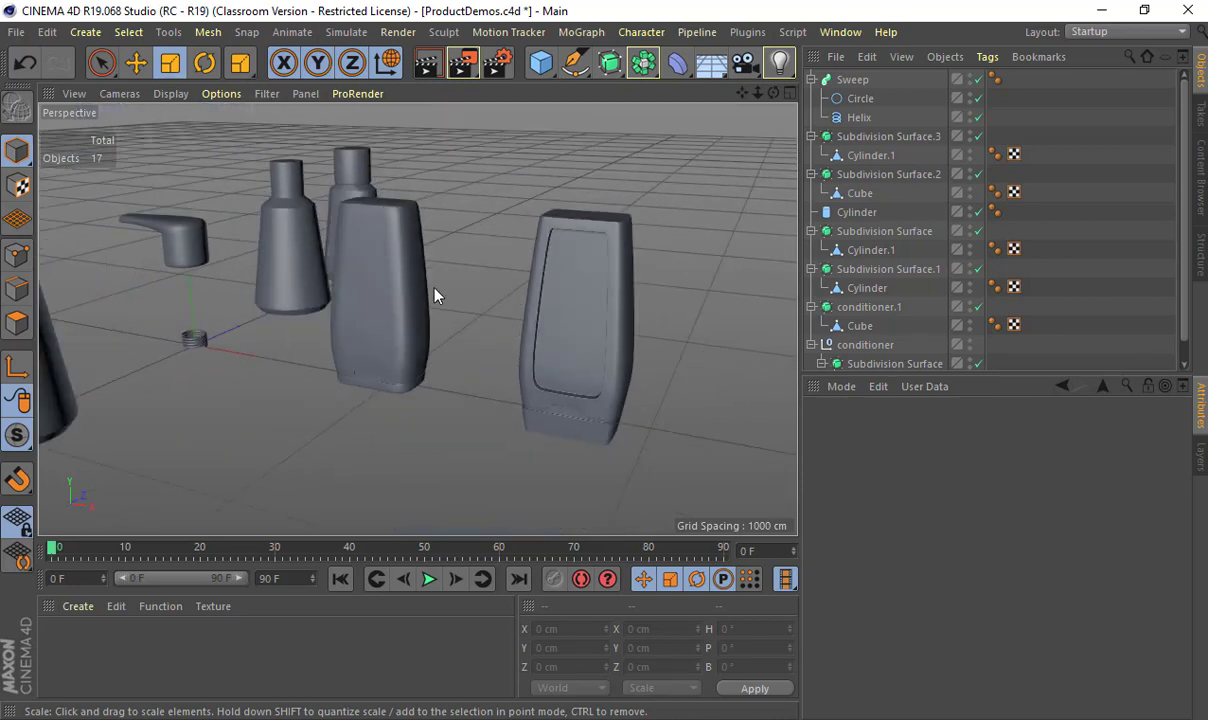
alt+middle_drag(435, 295, 520, 315)
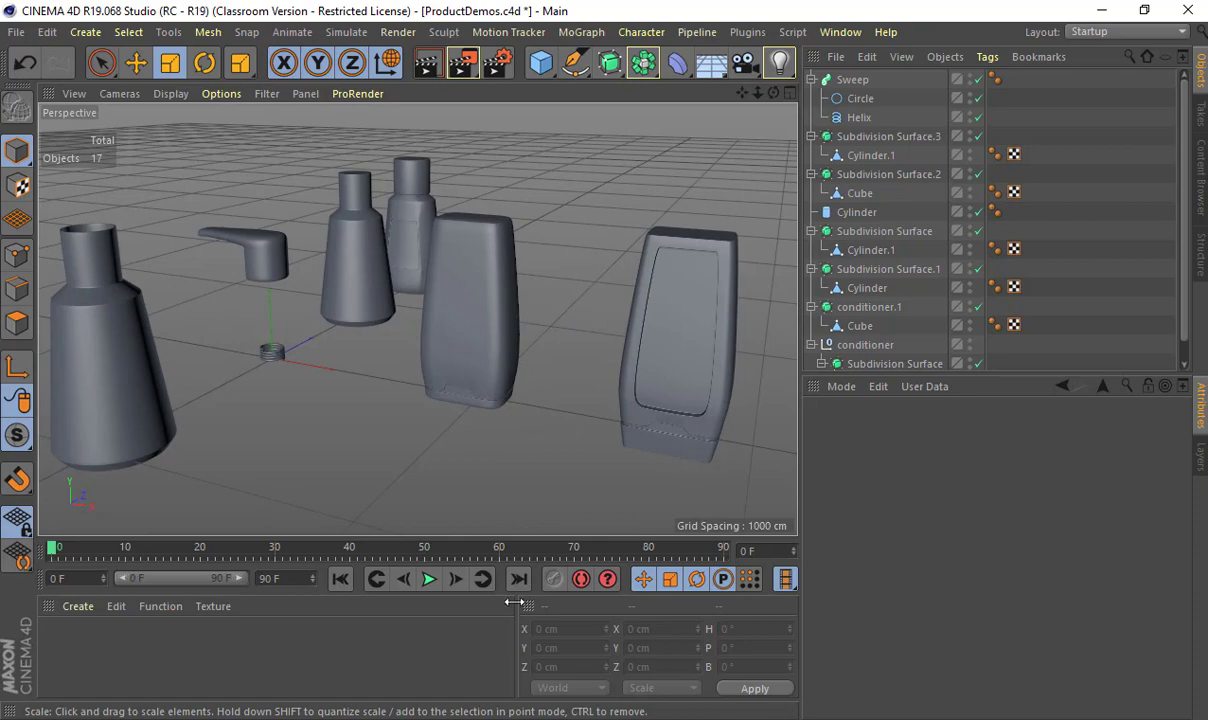
Step: Switch to the web browser, search Google Images for "pepsi can texture" and open the first Pepsi Can Texture - Roblox result
click(532, 718)
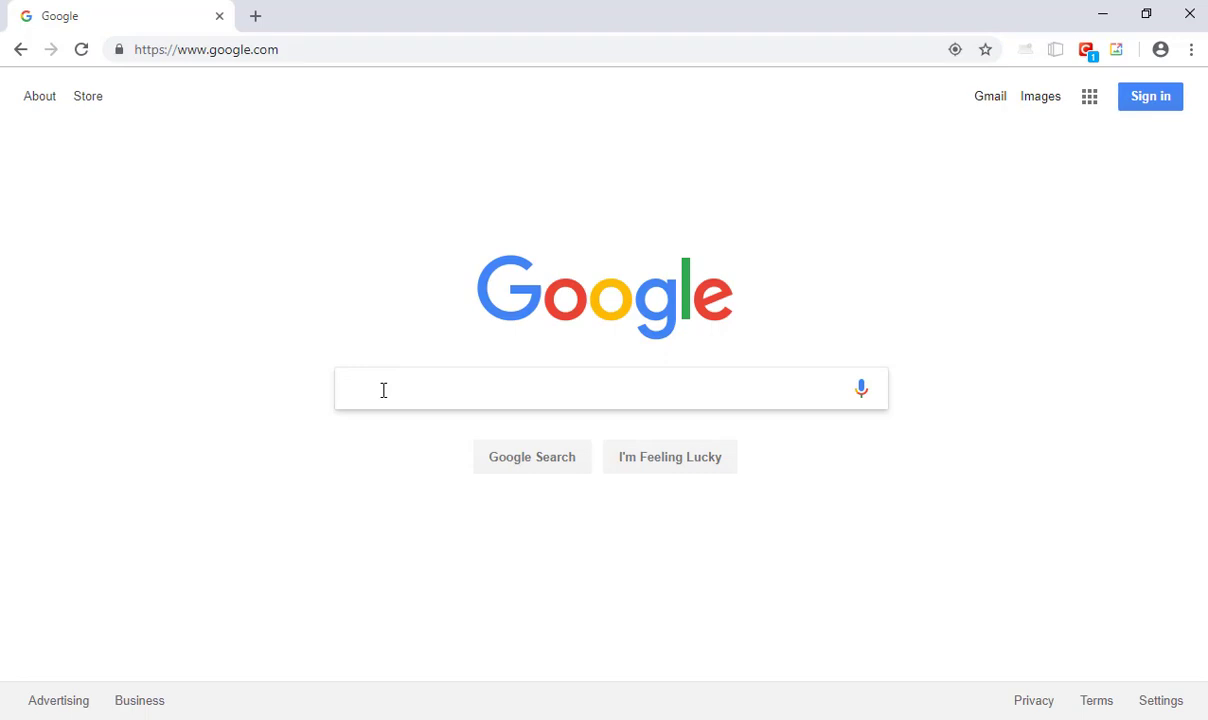
text(pepsi can text)
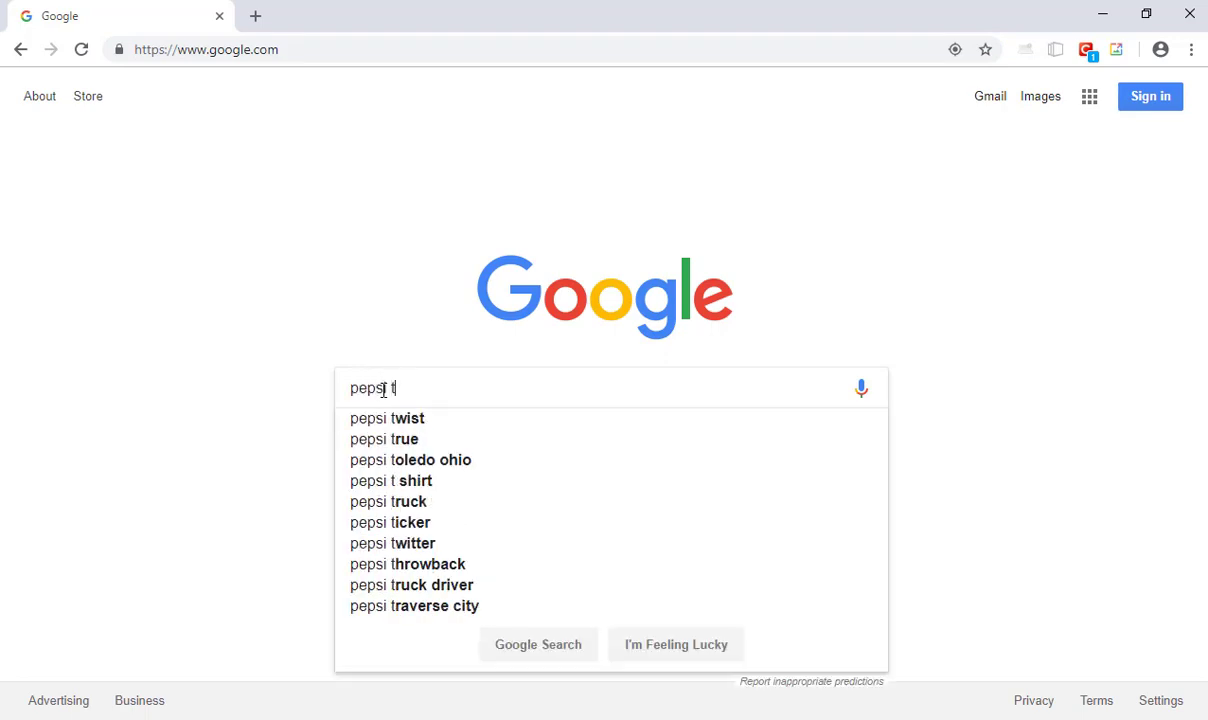
text(ure)
key(Return)
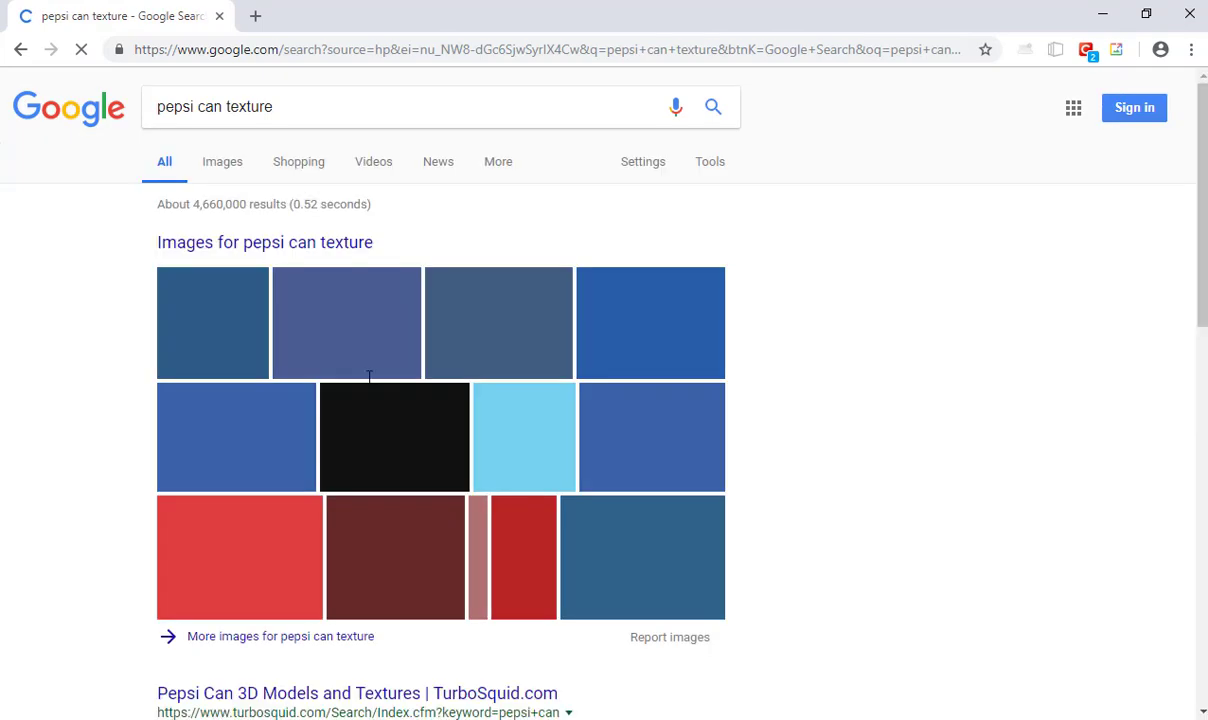
click(222, 168)
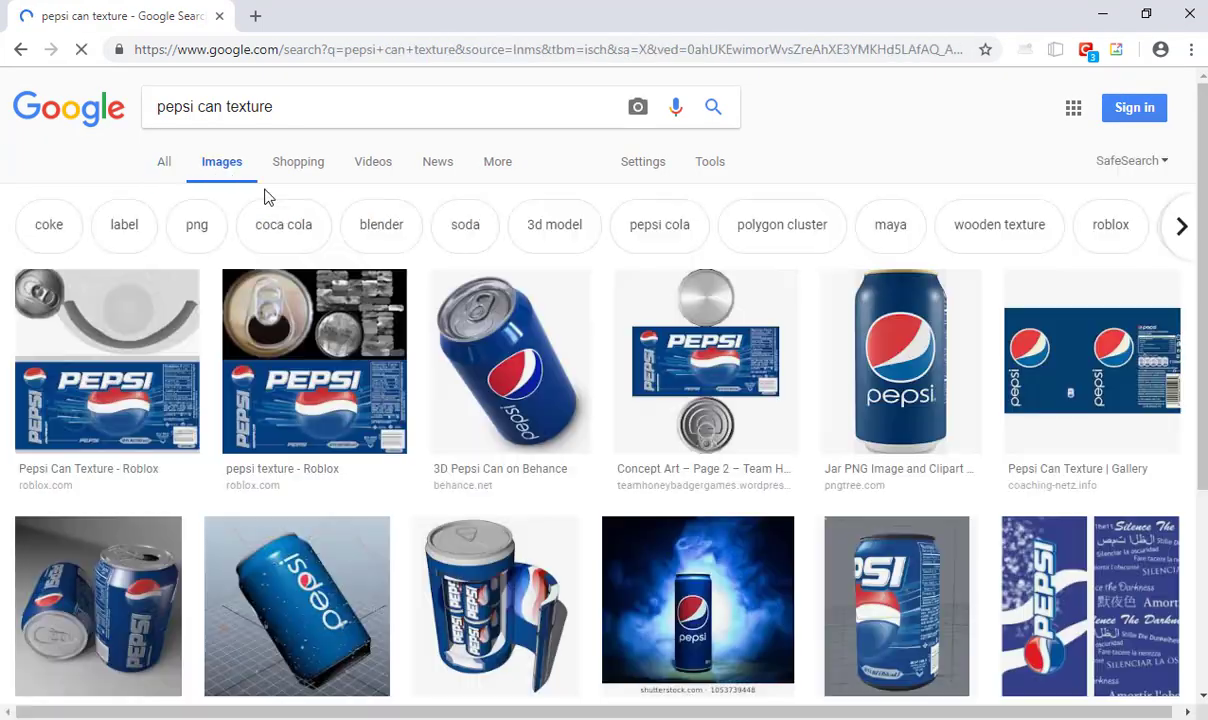
click(109, 428)
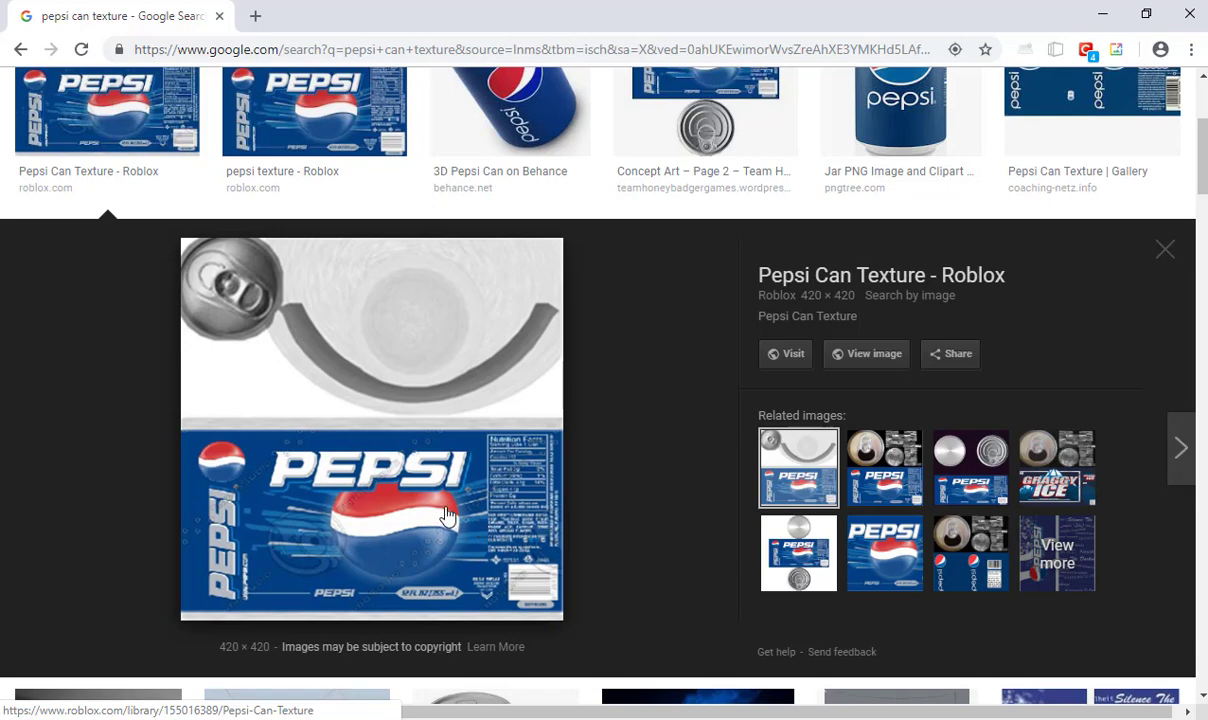
scroll(447, 516, down, 2)
scroll(447, 516, down, 1)
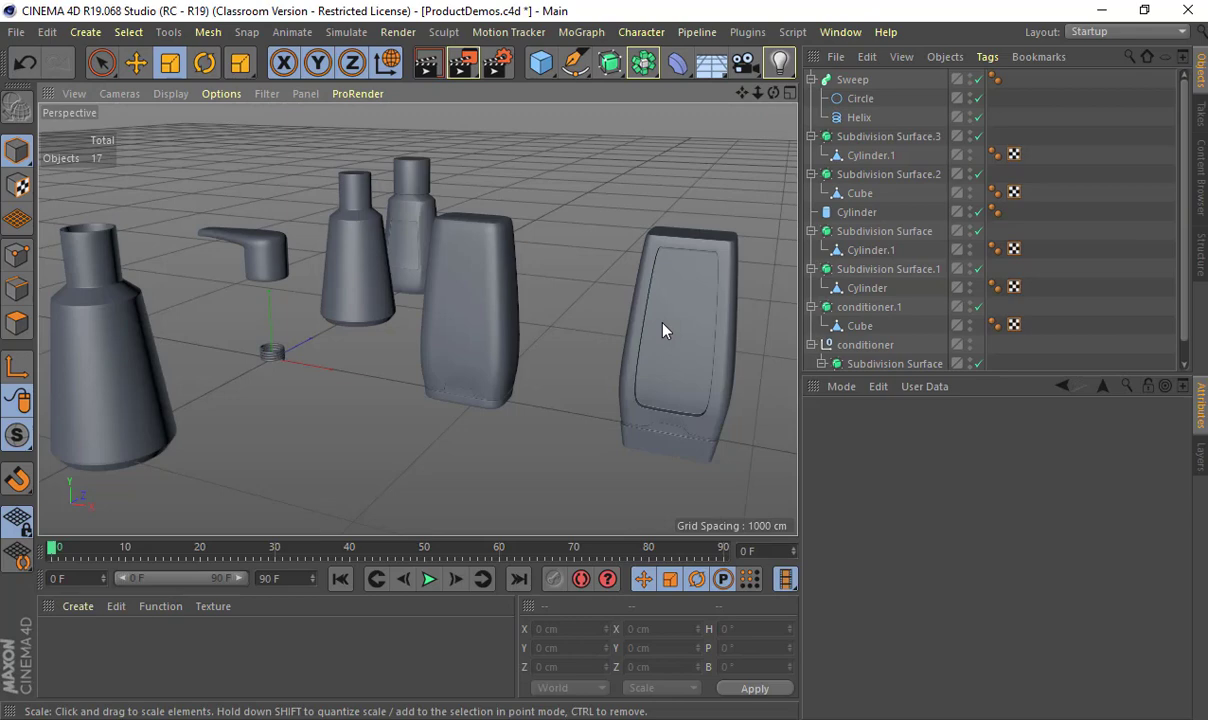
Step: Back in Cinema 4D, disable the Subdivision Surface of the bottle with the recessed panel and select its Cube mesh
click(663, 326)
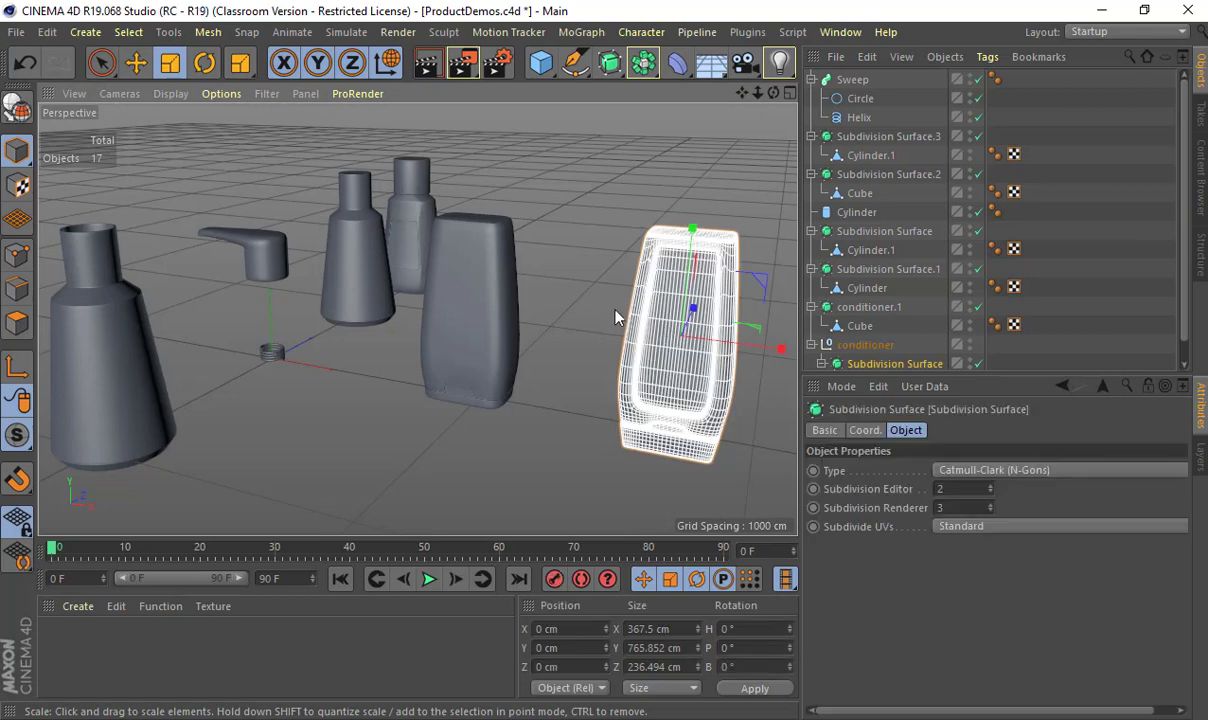
alt+middle_drag(486, 302, 424, 311)
alt+right_drag(416, 310, 584, 311)
alt+middle_drag(580, 308, 422, 298)
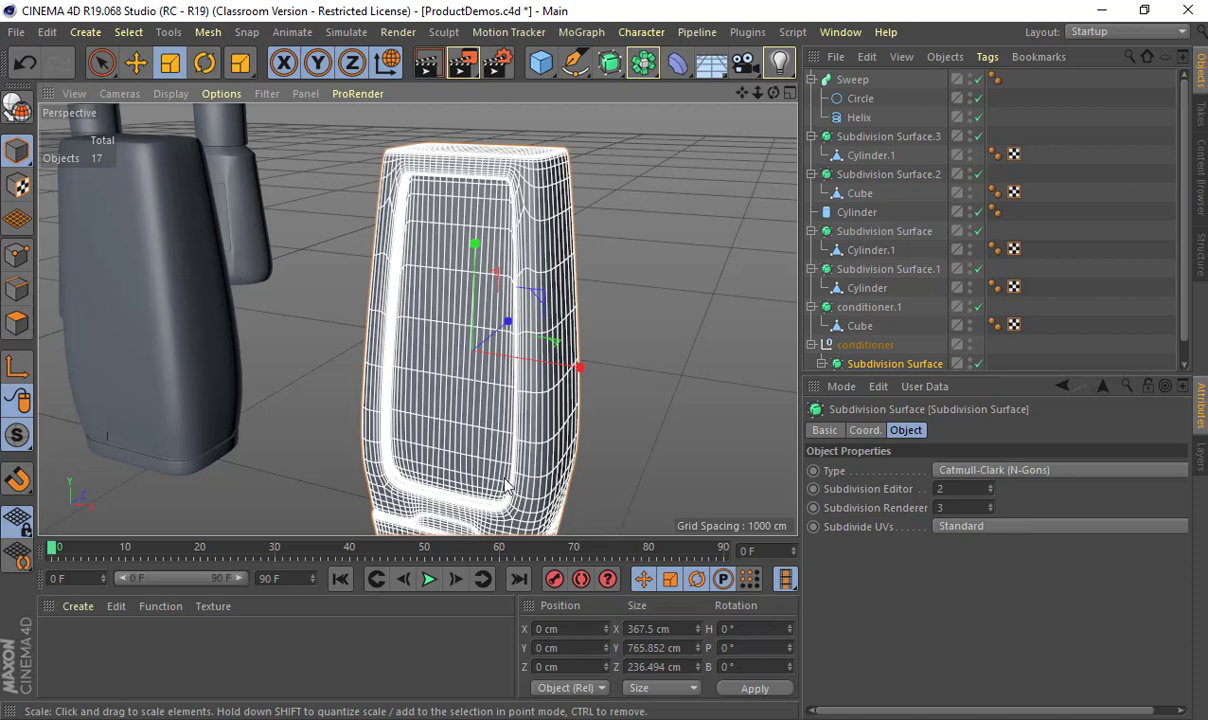
scroll(858, 325, down, 1)
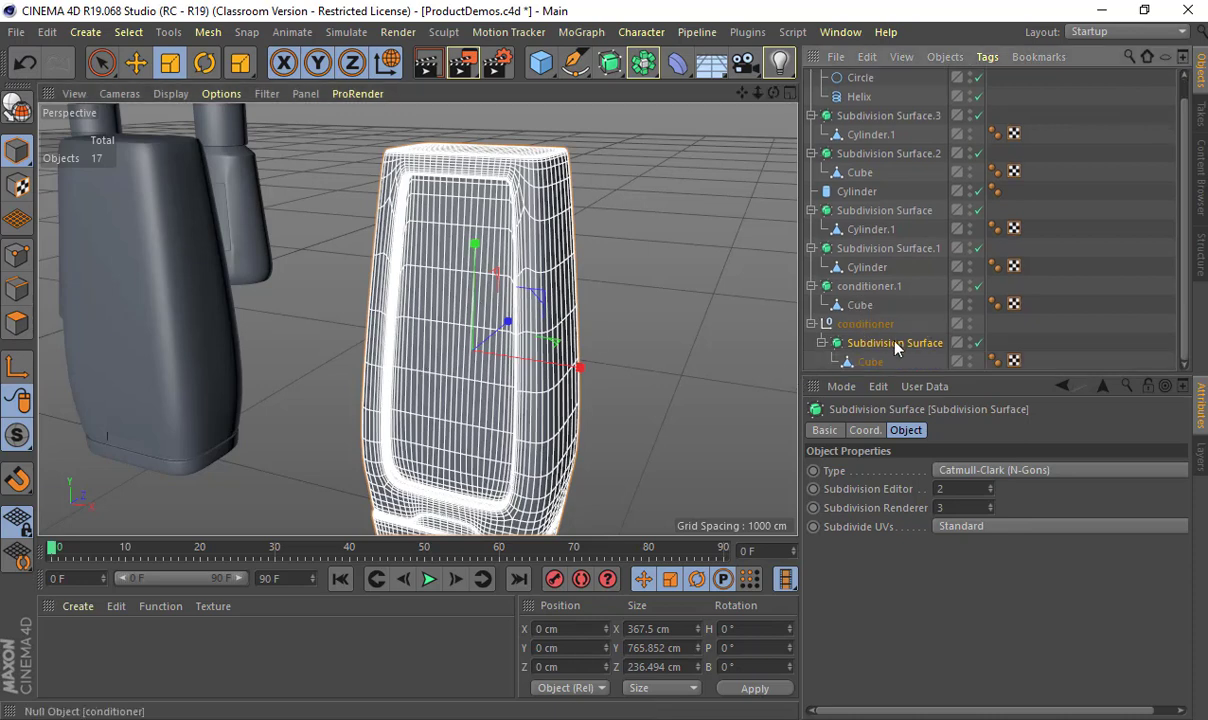
click(978, 343)
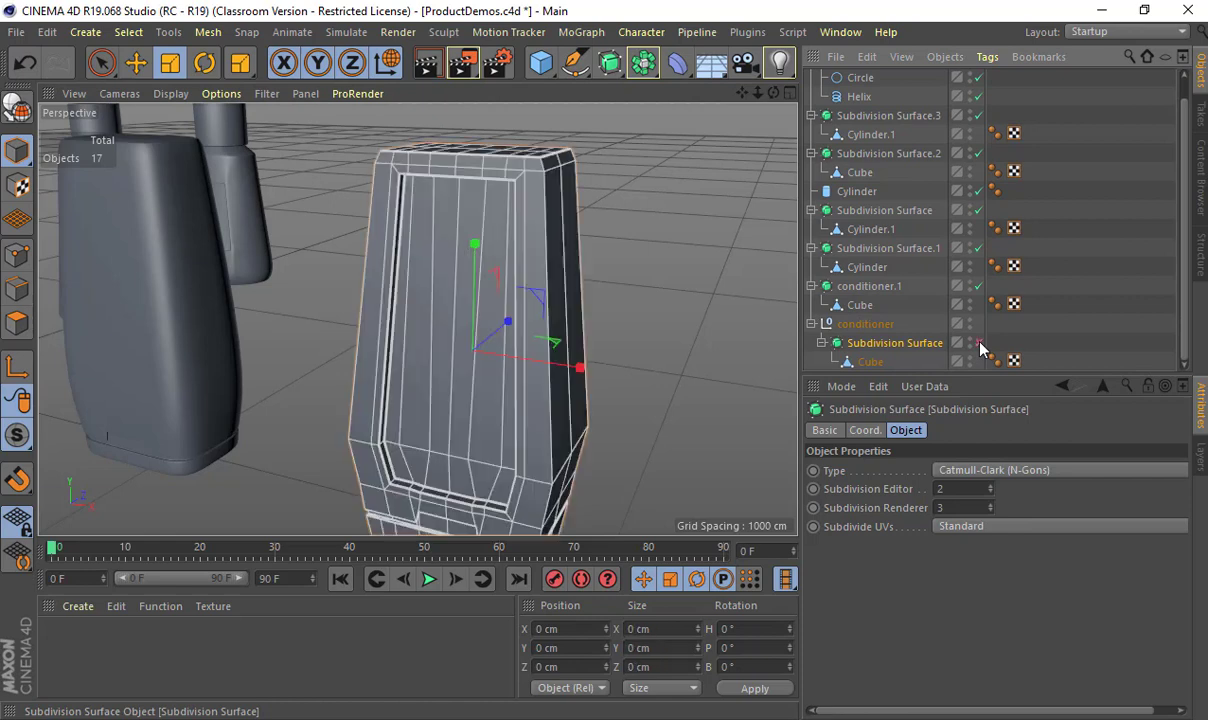
click(874, 361)
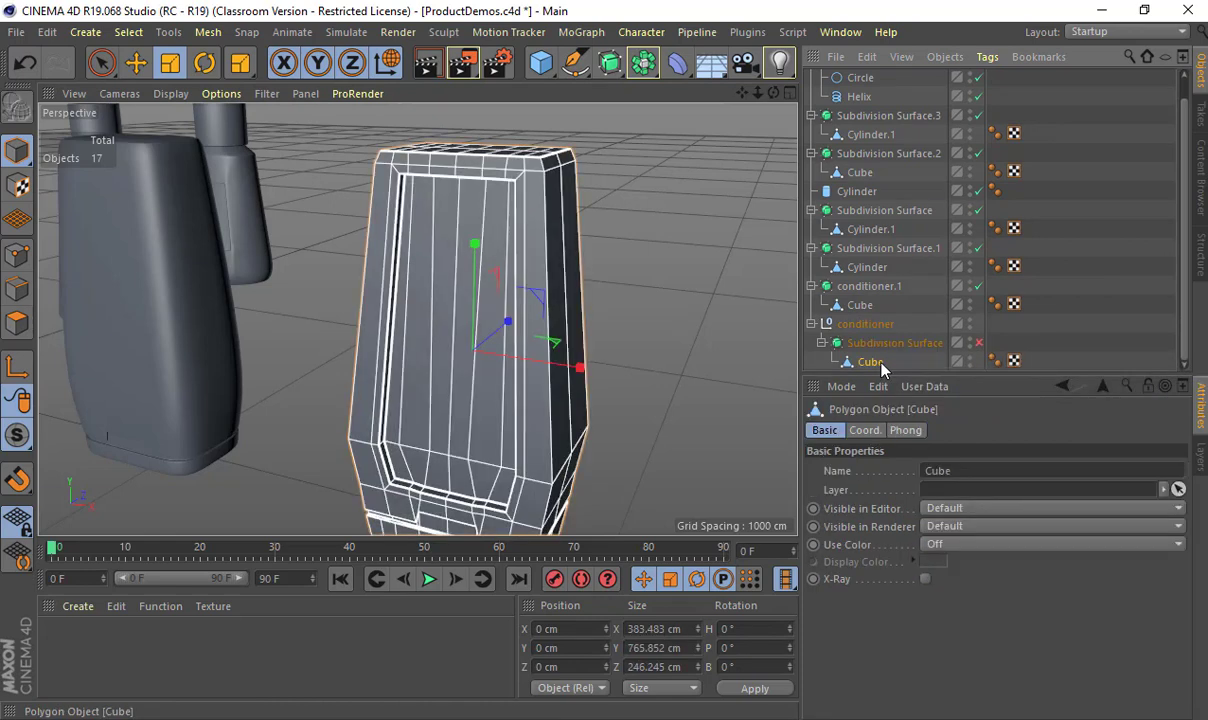
Step: Change the interface layout to BP - UV Edit to show the bottle mesh's UVs
alt+drag(566, 401, 672, 354)
alt+right_drag(625, 369, 520, 380)
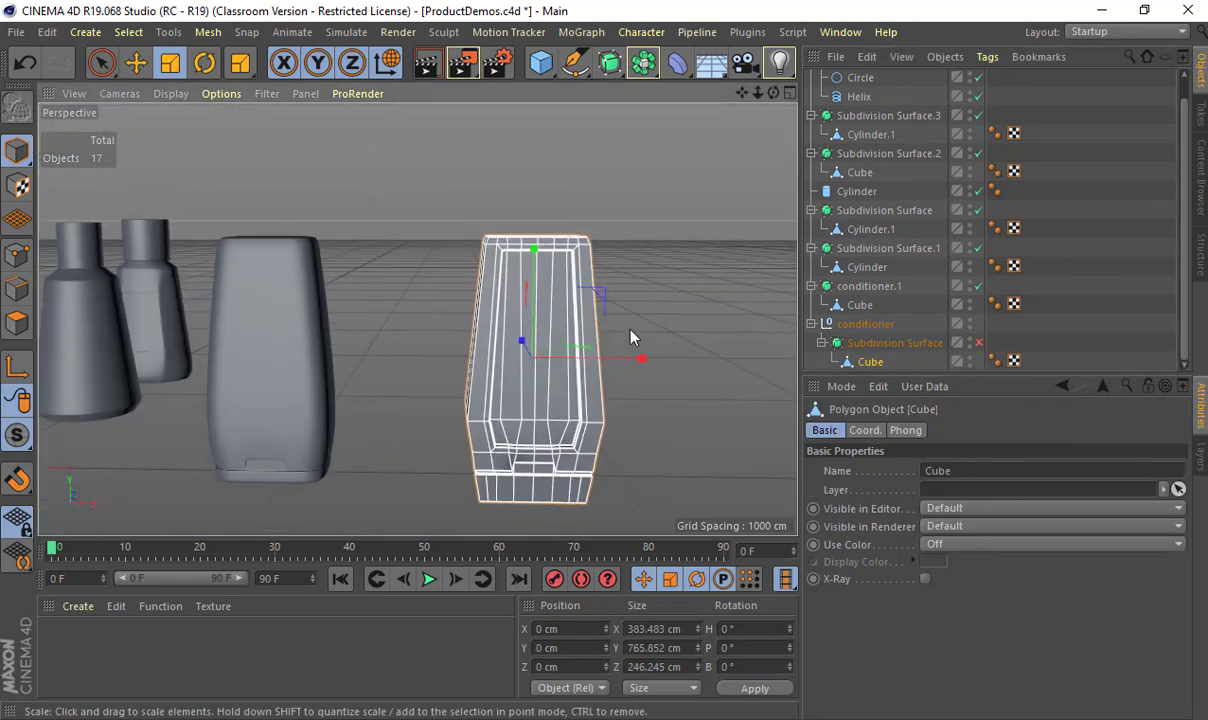
alt+middle_drag(630, 337, 634, 295)
alt+drag(622, 315, 490, 347)
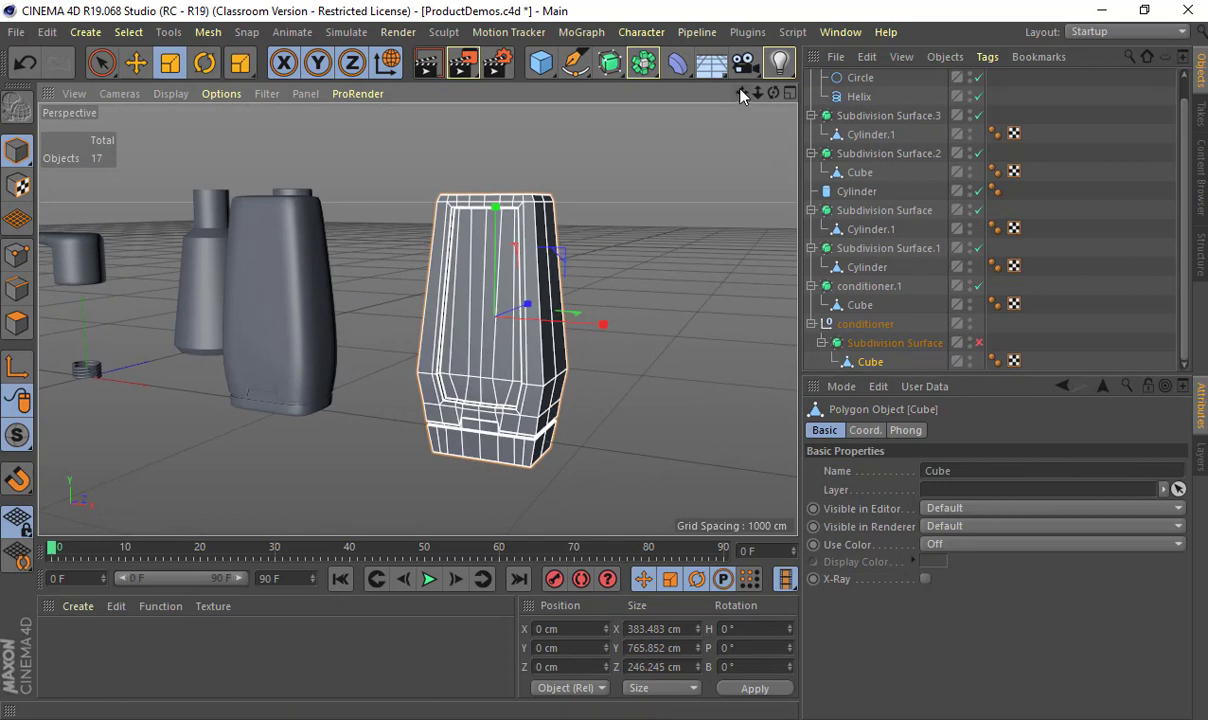
click(1078, 34)
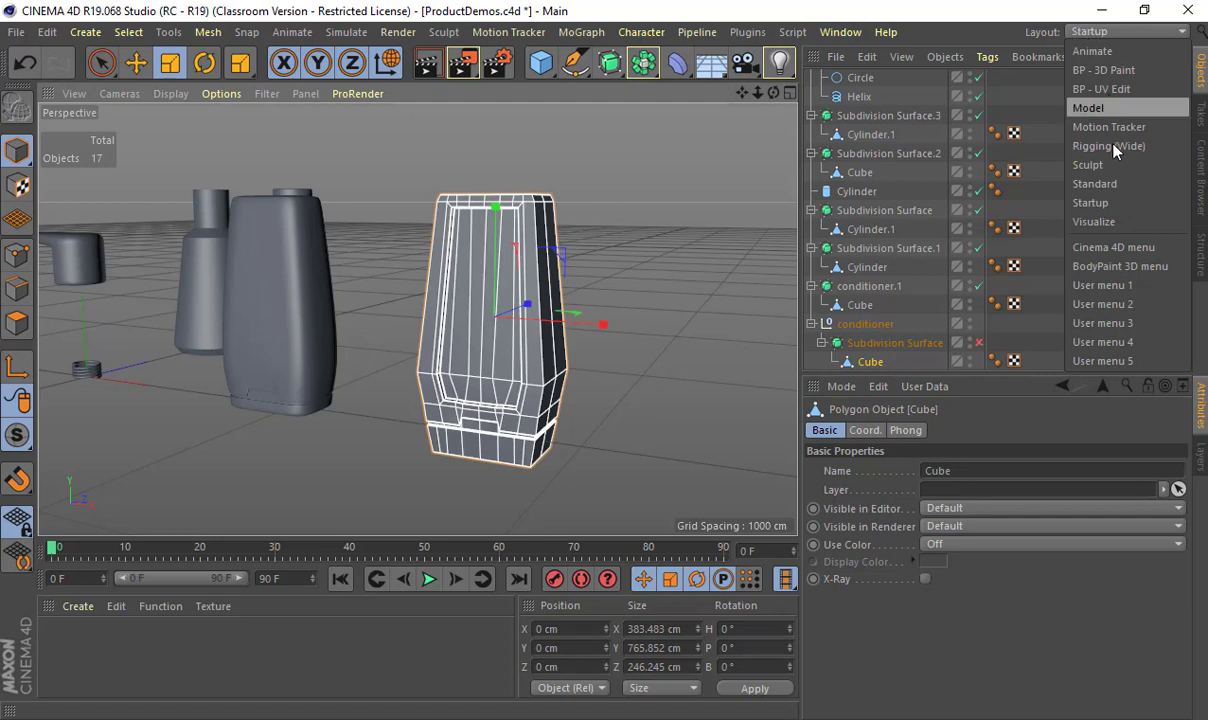
click(1116, 90)
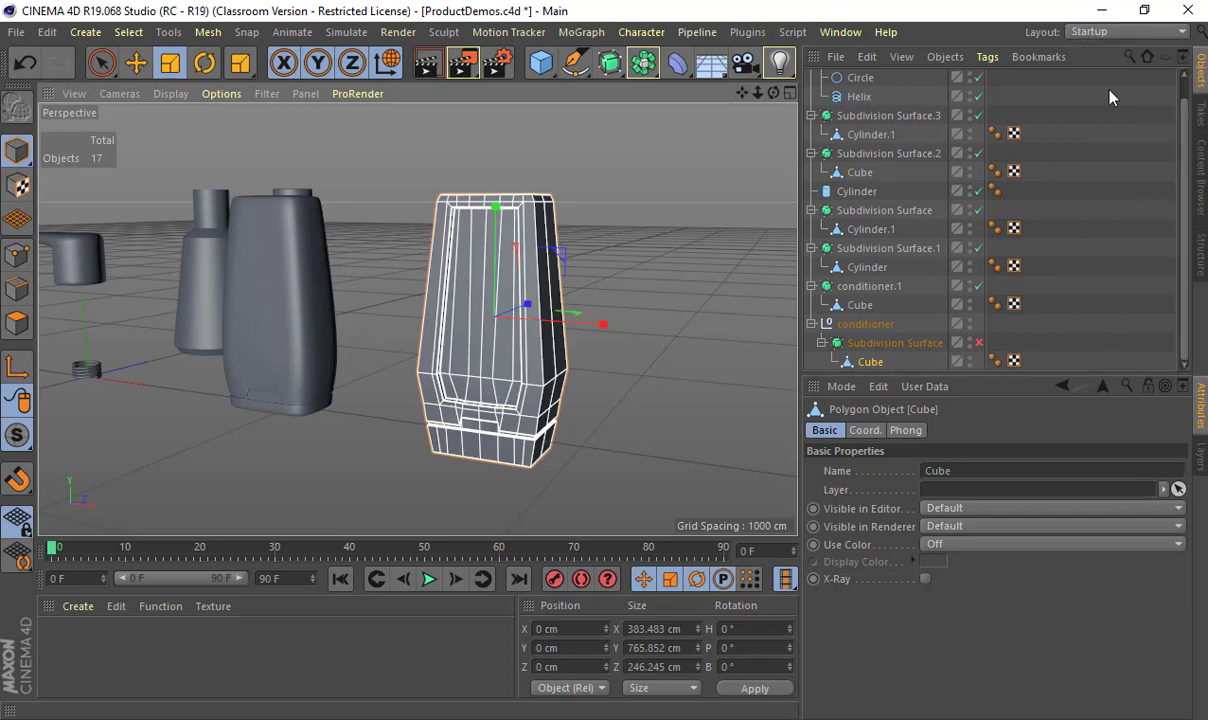
scroll(875, 285, down, 5)
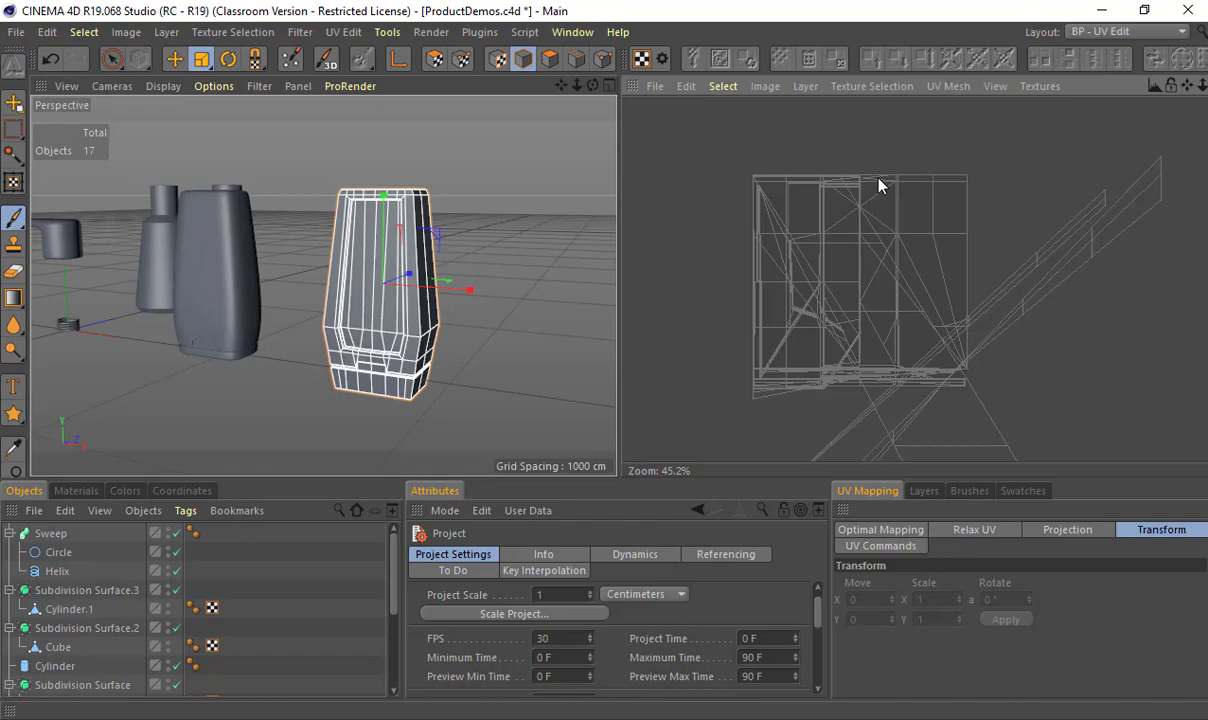
Step: Switch to the web browser and search Google Images for "good uv layout" in a new tab
key(alt+Tab)
scroll(328, 160, up, 6)
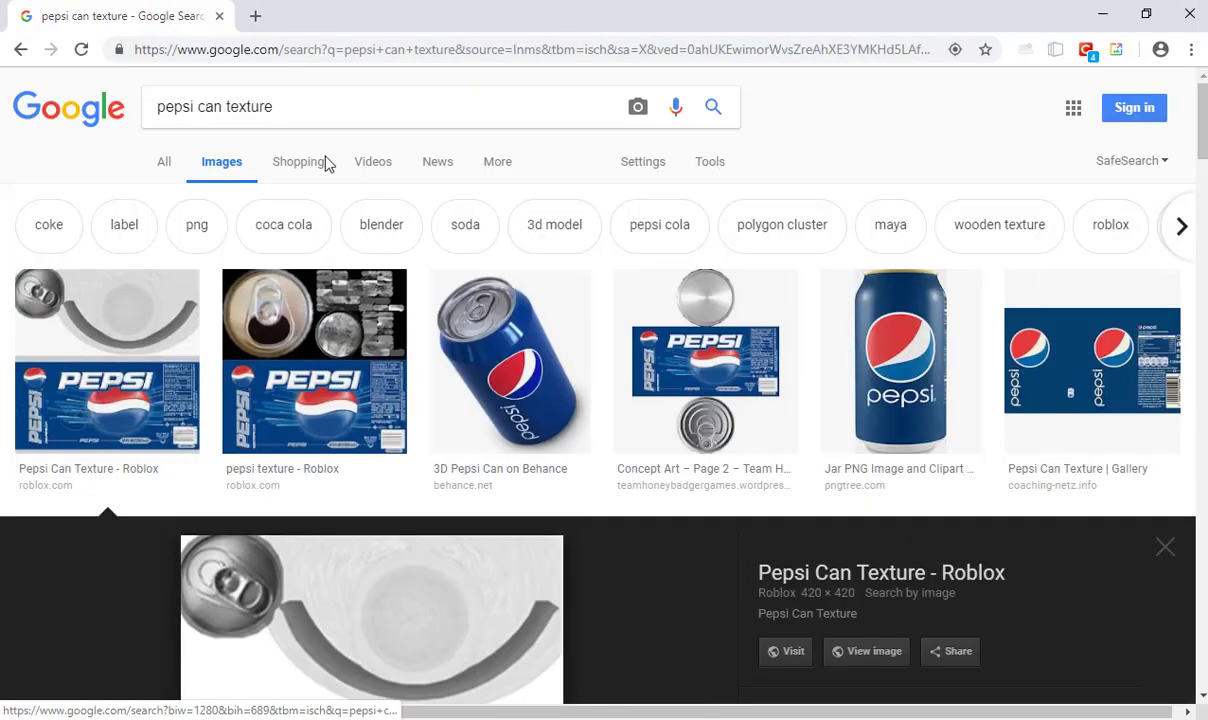
scroll(250, 95, down, 1)
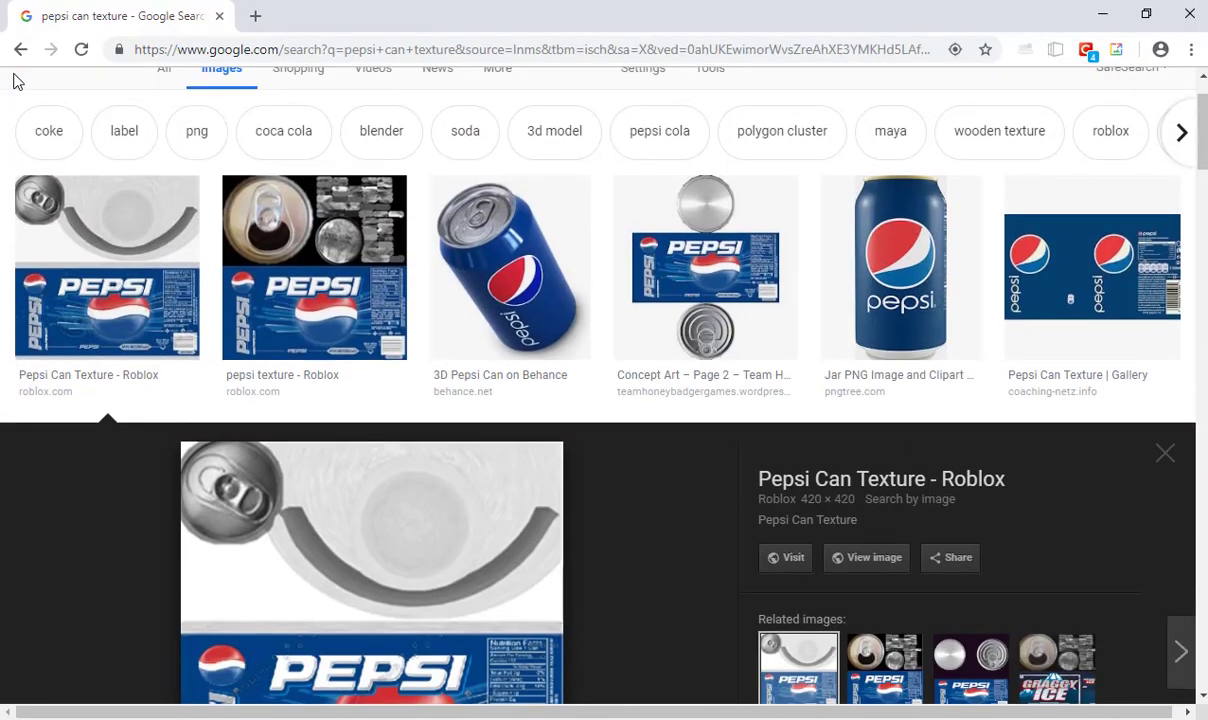
scroll(15, 82, up, 1)
key(ctrl+t)
text(good uv)
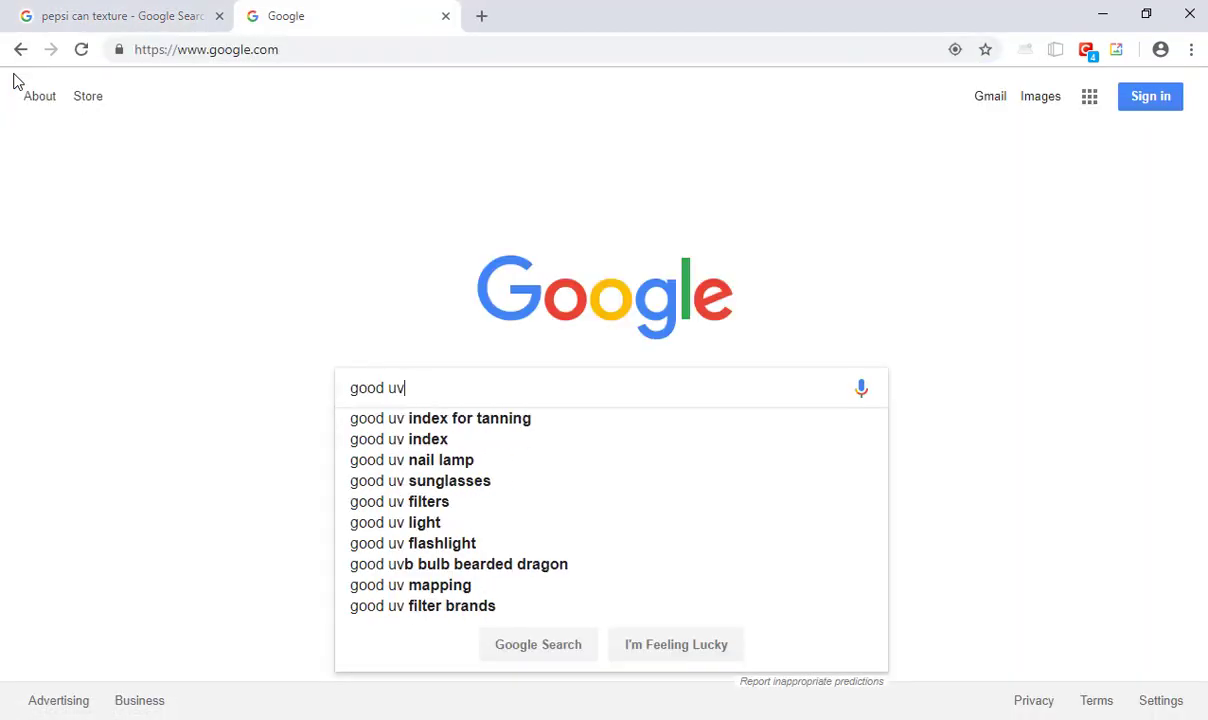
text( layout)
key(Return)
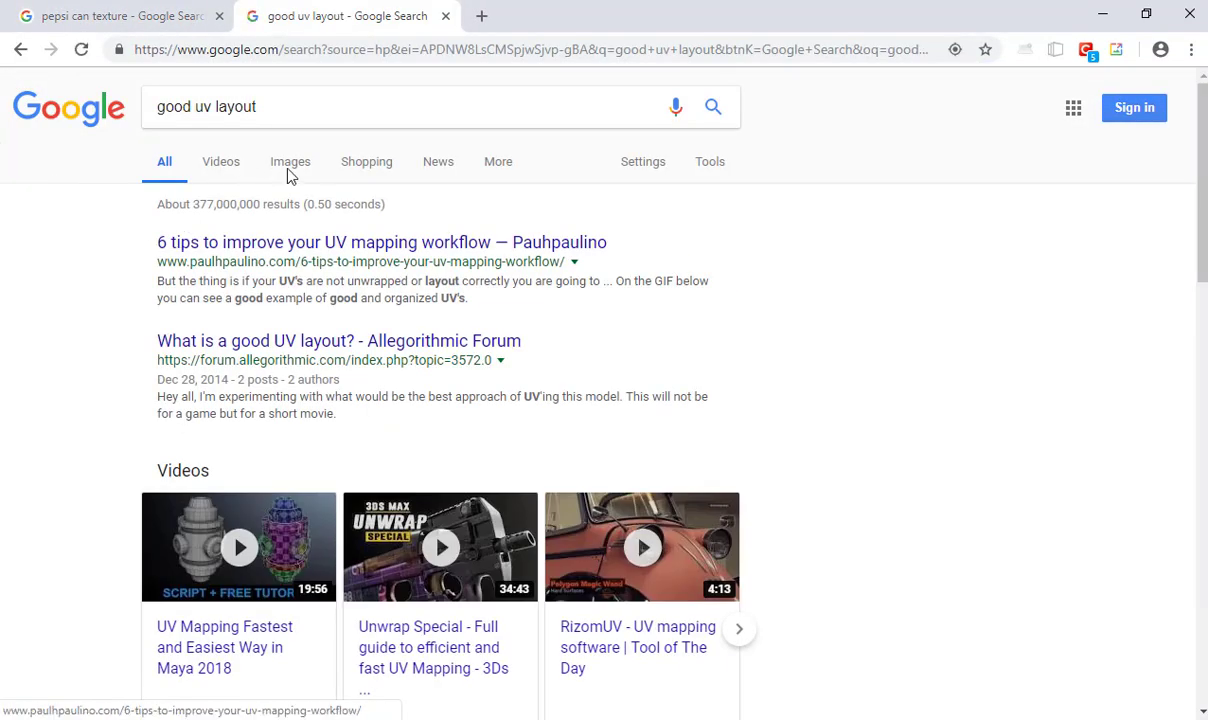
click(293, 171)
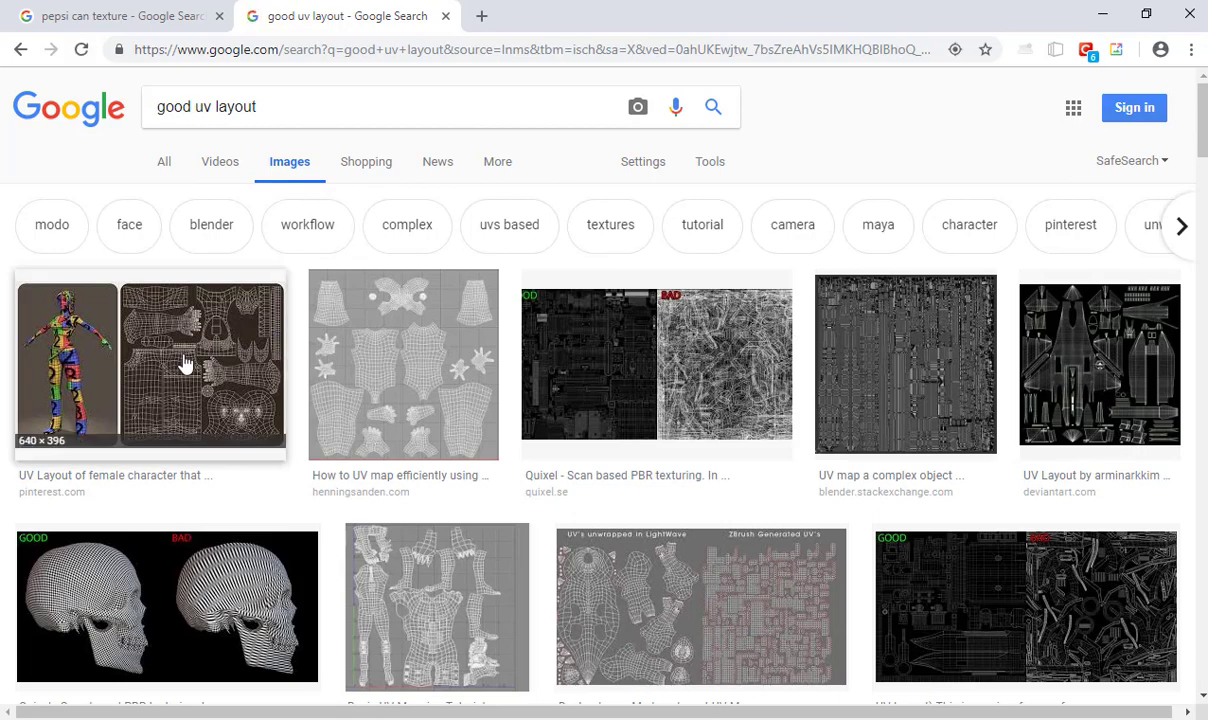
Step: Open the female character UV layout image and advance to the Quixel comparison of good and bad UV layouts
click(184, 365)
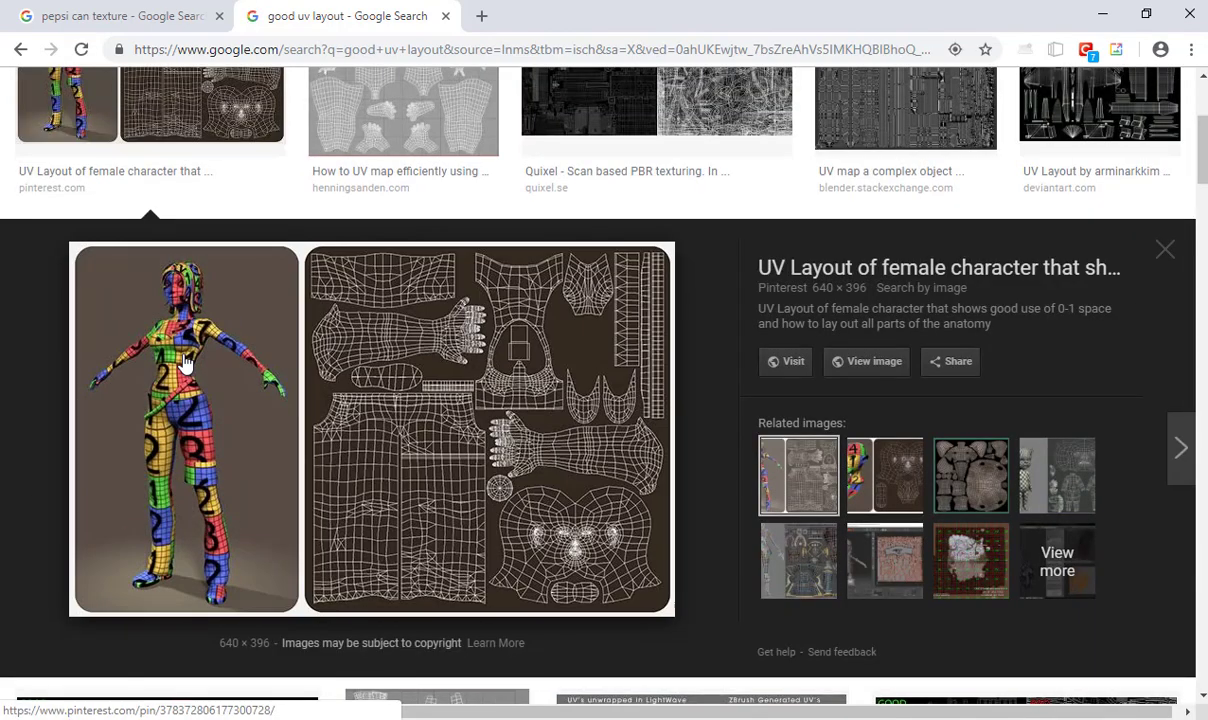
key(Right)
key(Right)
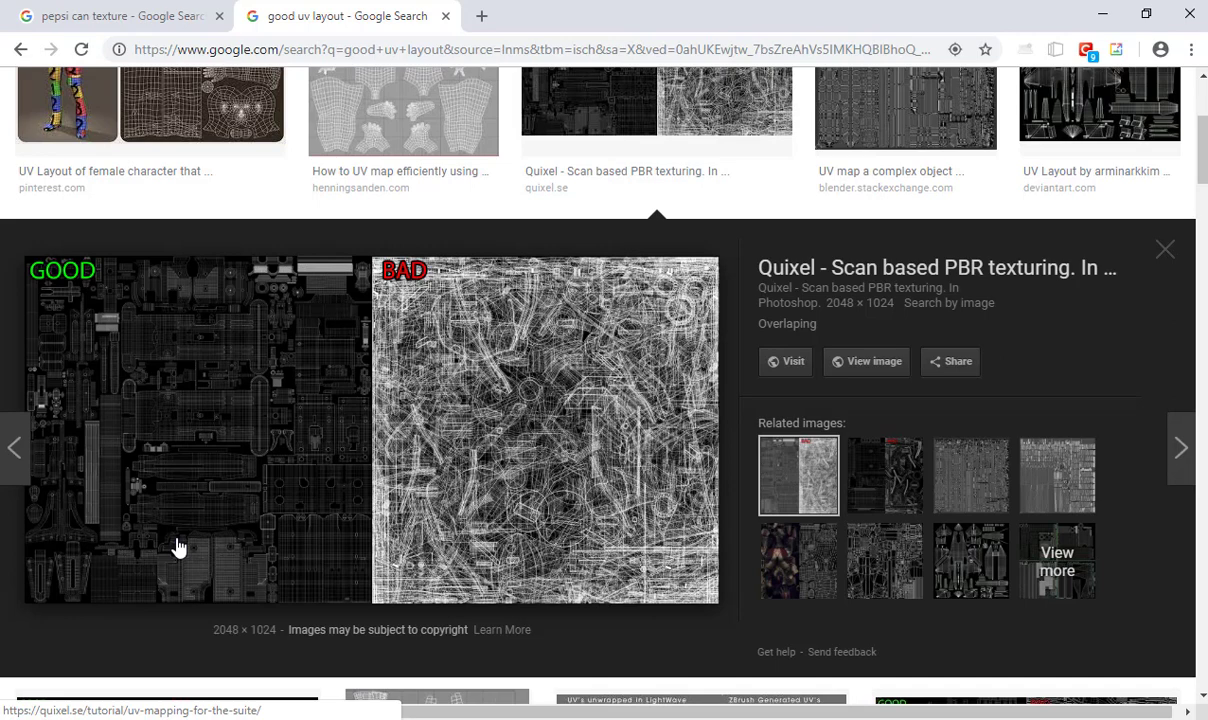
Step: Browse the image results following the Quixel layout comparison, including the skull distortion comparison and the Basic UV Mapping Tutorial layout
key(Right)
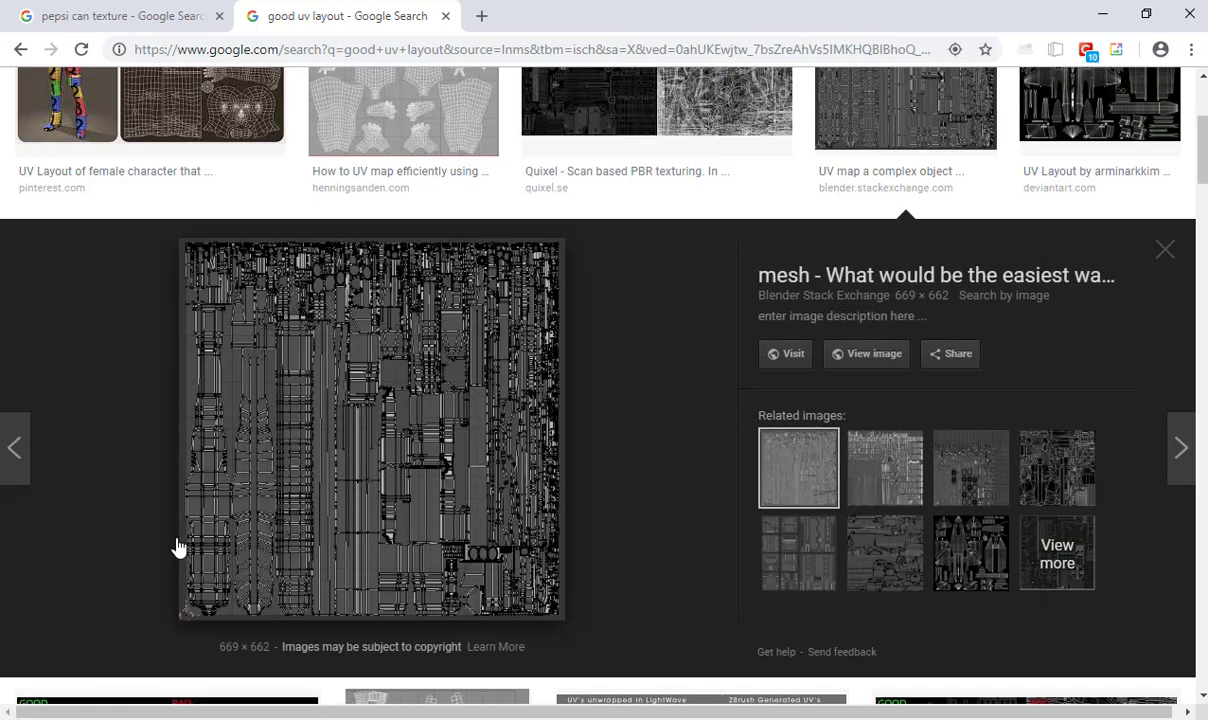
key(Right)
key(Right)
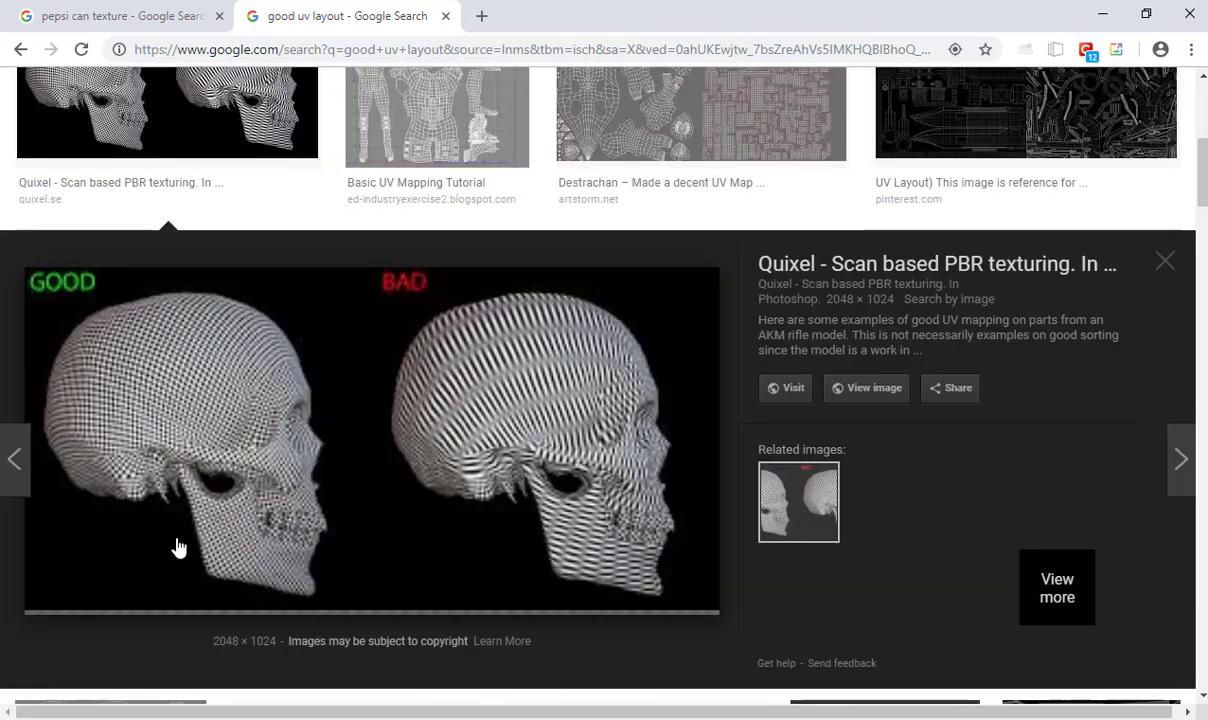
key(Right)
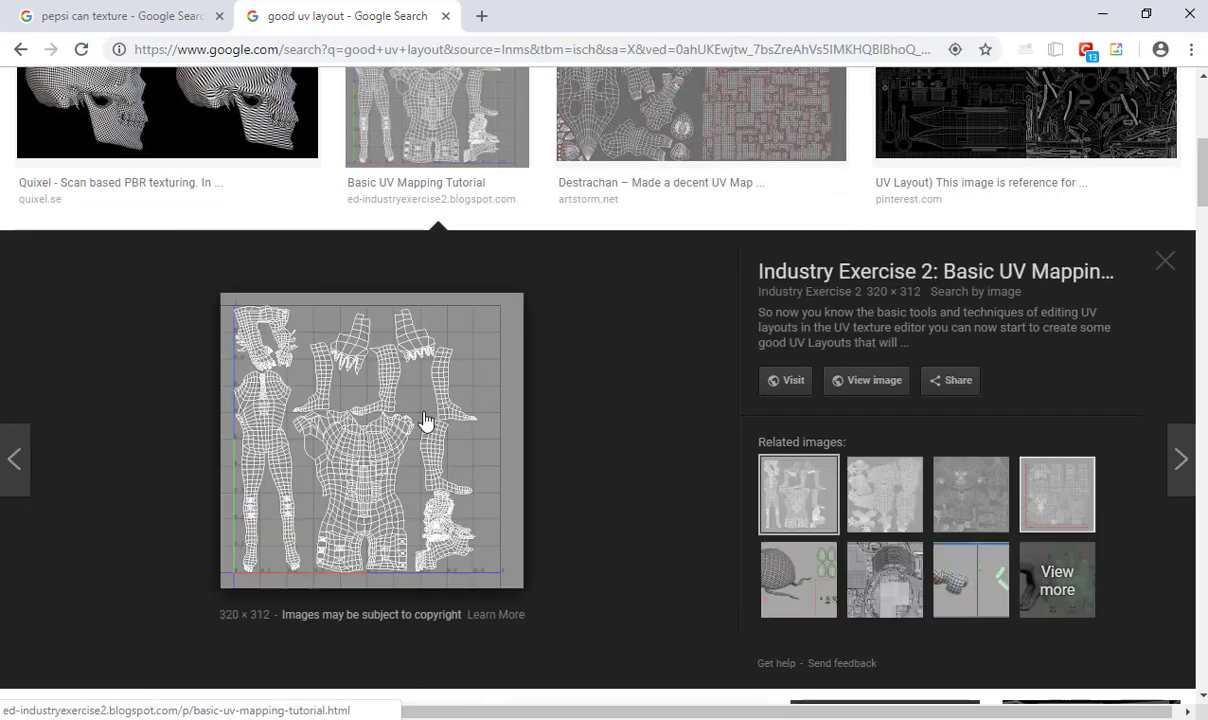
key(Right)
key(Right)
key(Right)
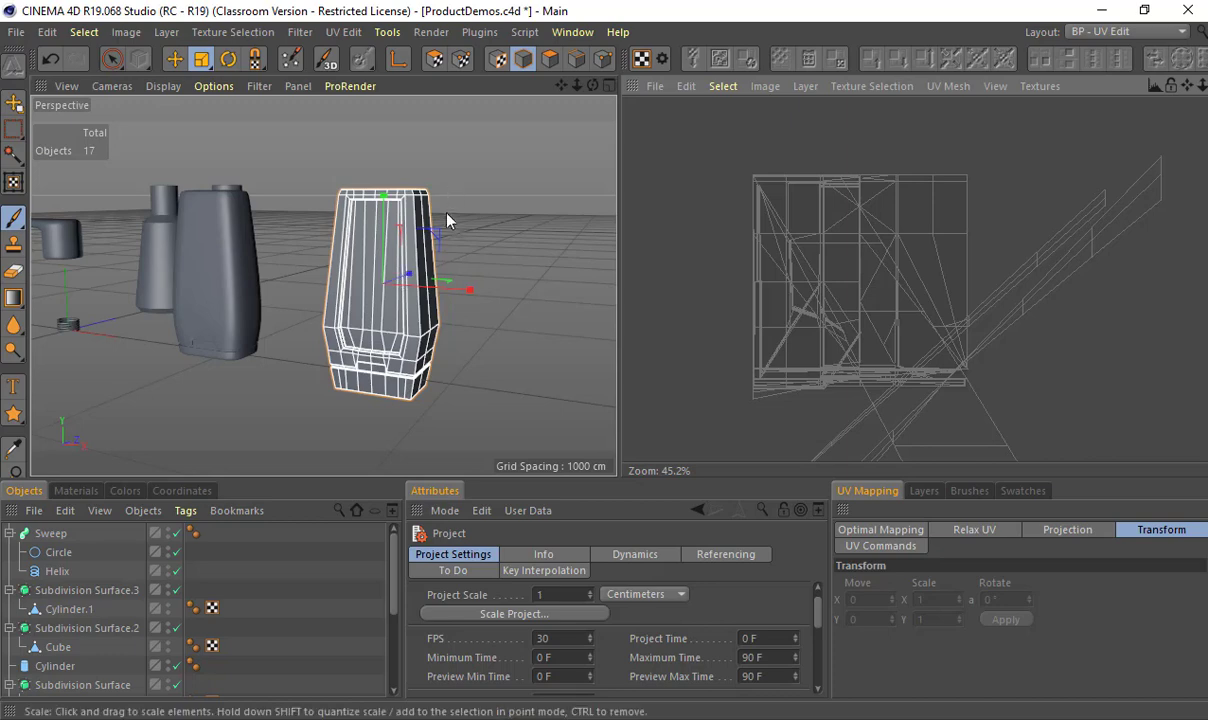
Step: Back in Cinema 4D, inspect the bottle mesh, change the interface layout to Startup, and create a new material
alt+drag(446, 213, 522, 245)
scroll(440, 213, up, 5)
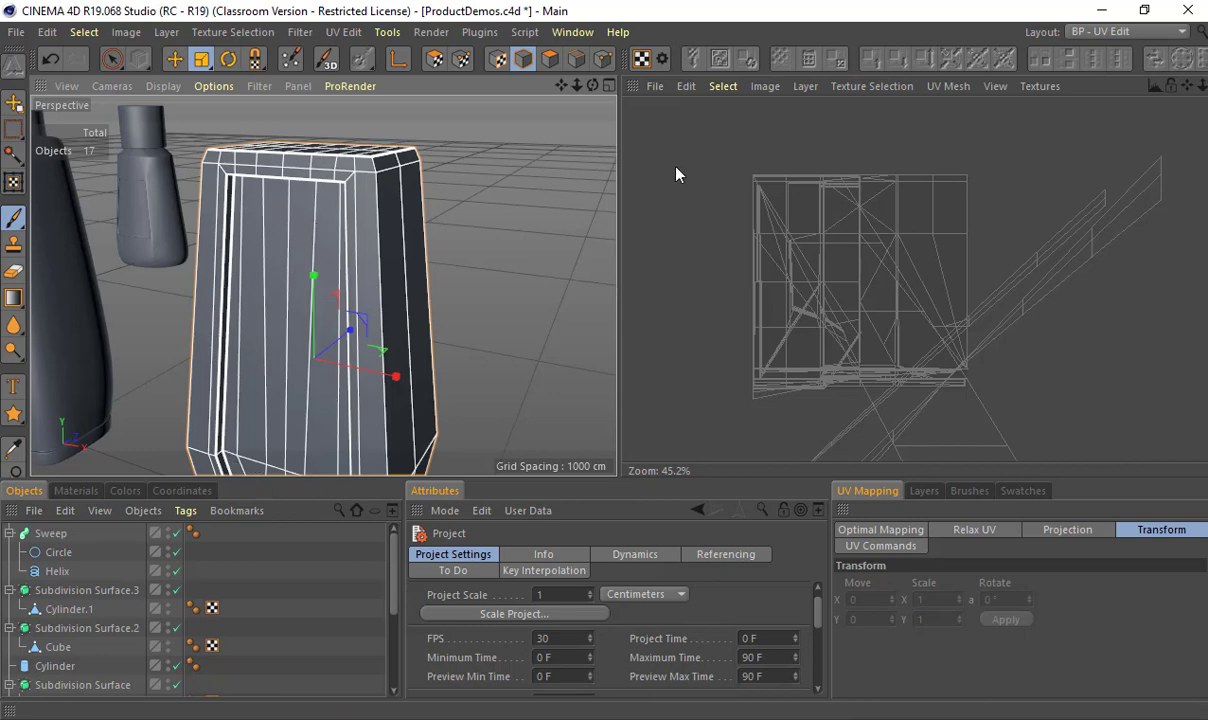
alt+drag(490, 362, 443, 265)
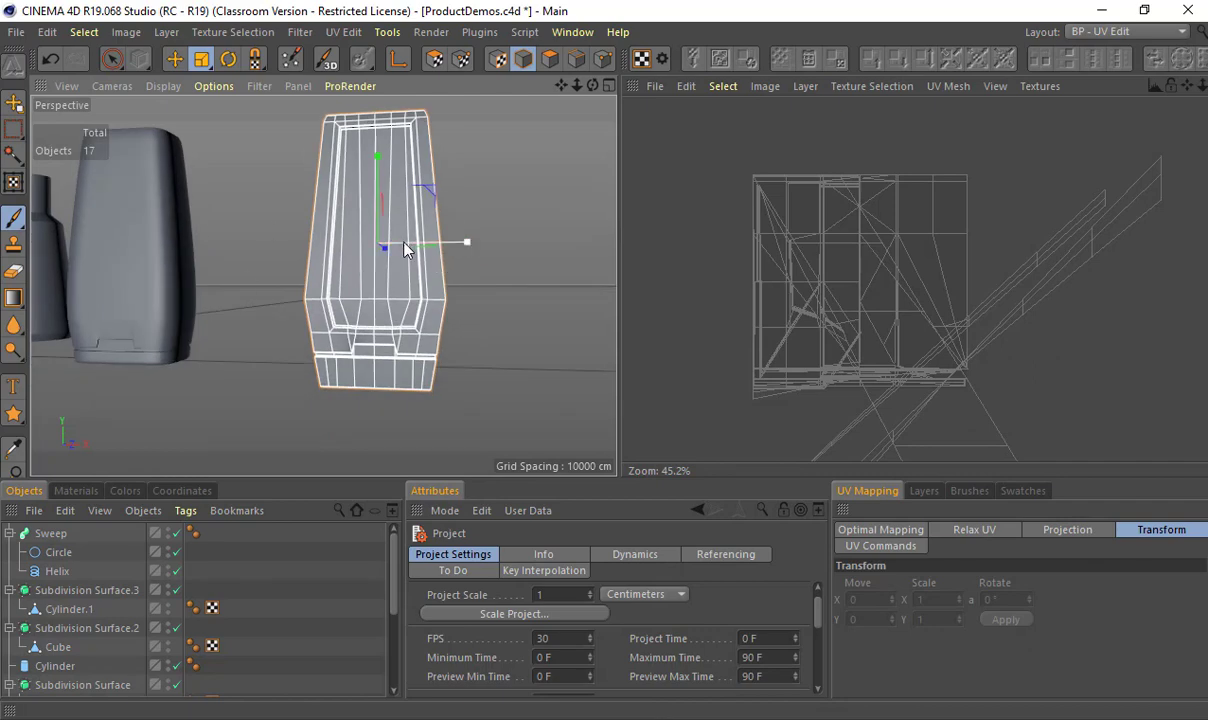
click(1095, 31)
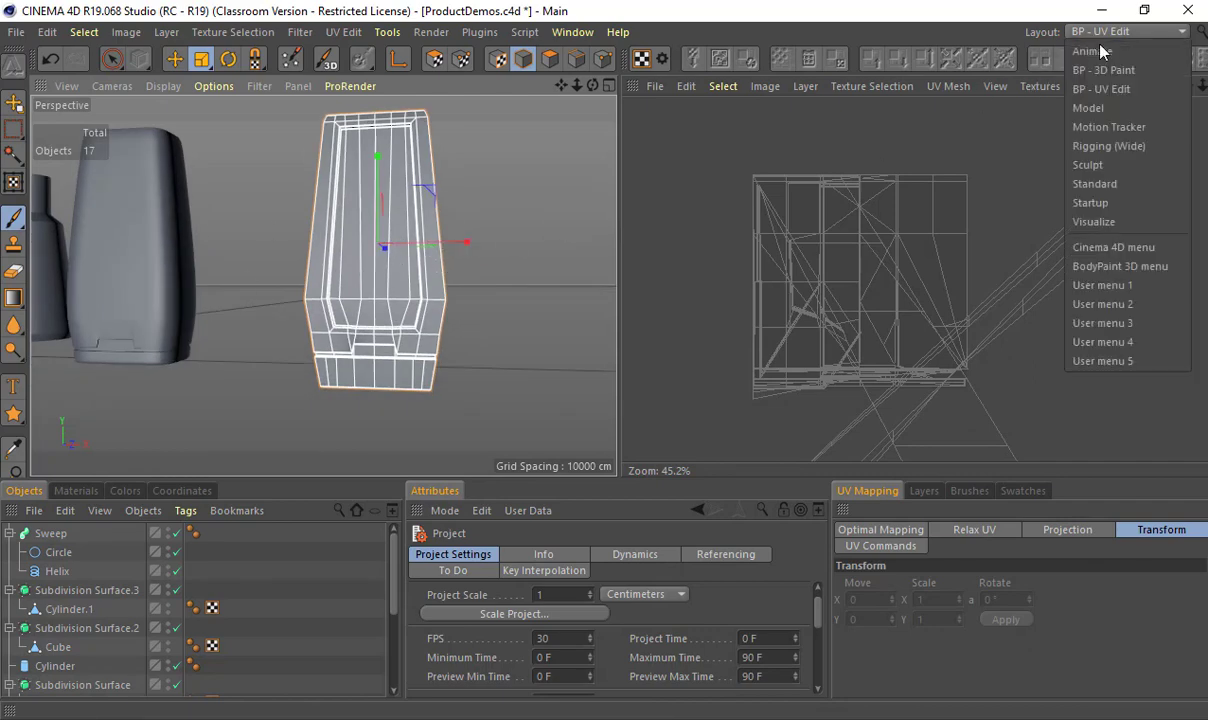
click(1092, 202)
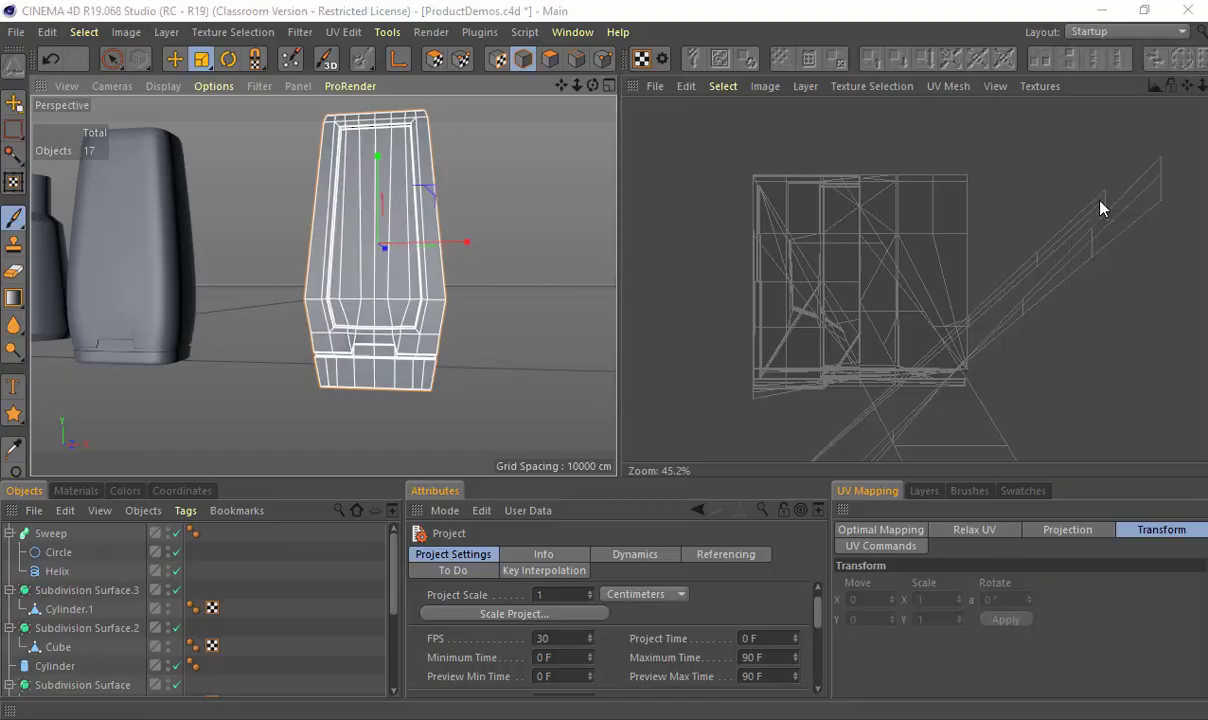
double_click(123, 633)
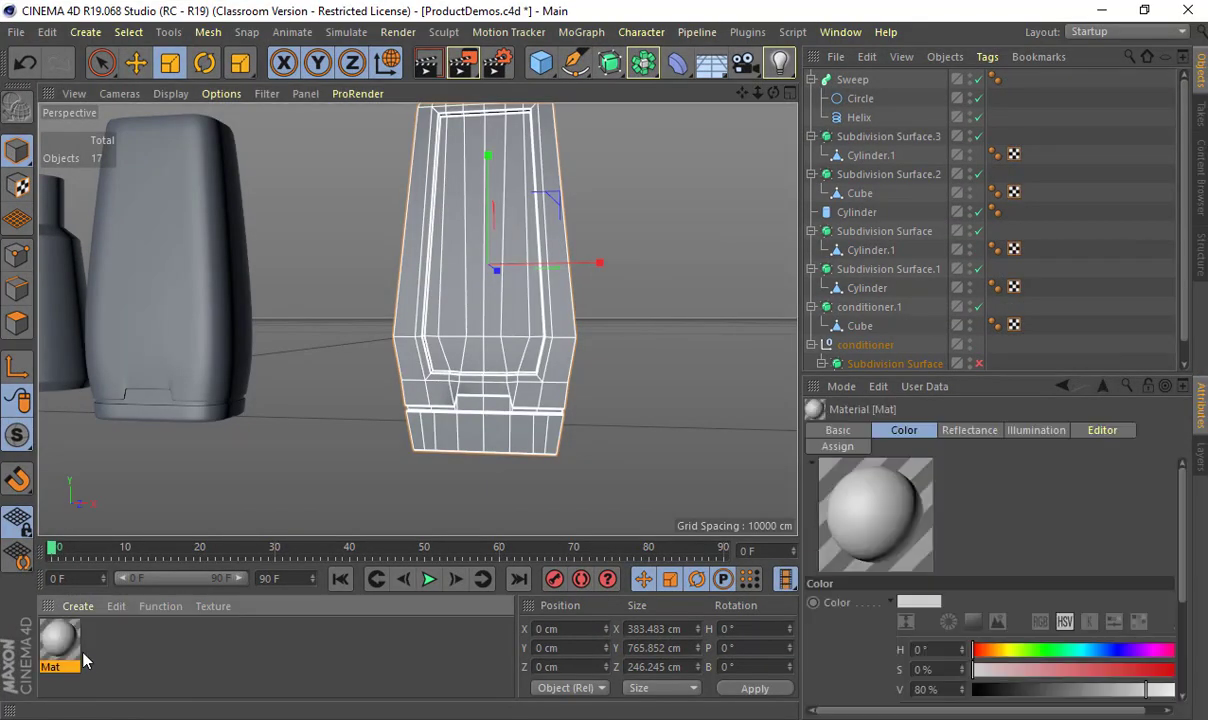
Step: Add a Checkerboard surface shader as the new material's color texture and open the shader's properties
double_click(62, 642)
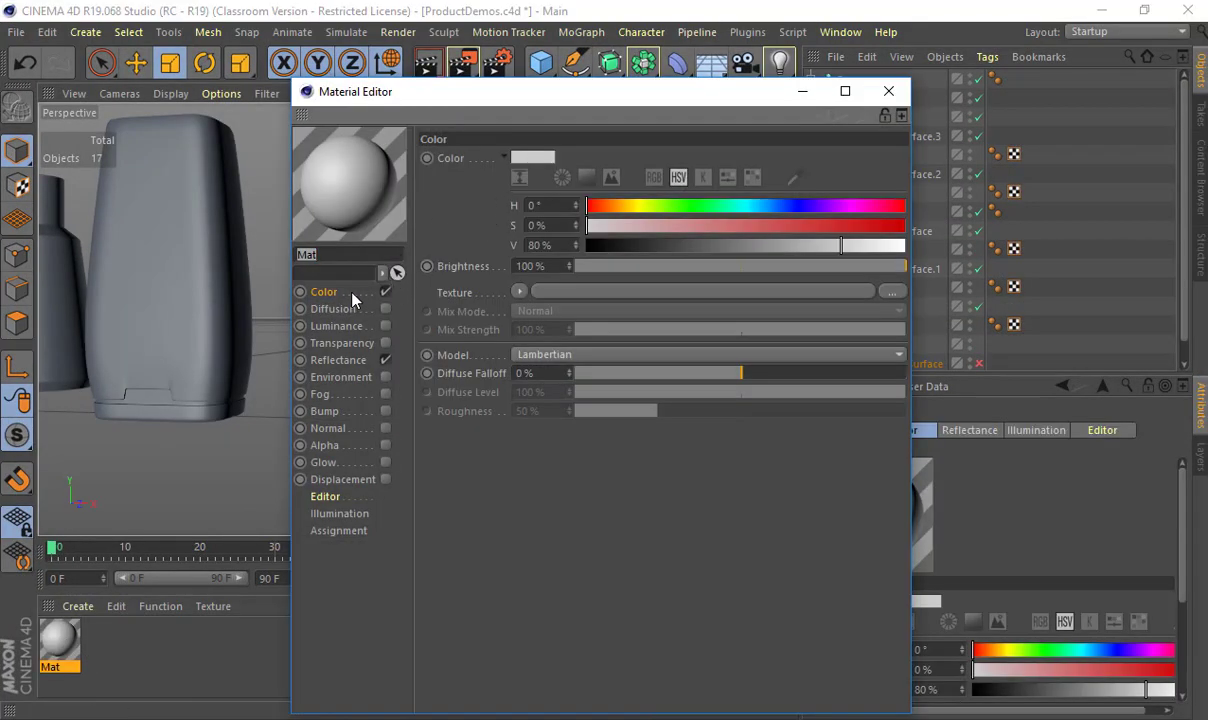
click(557, 298)
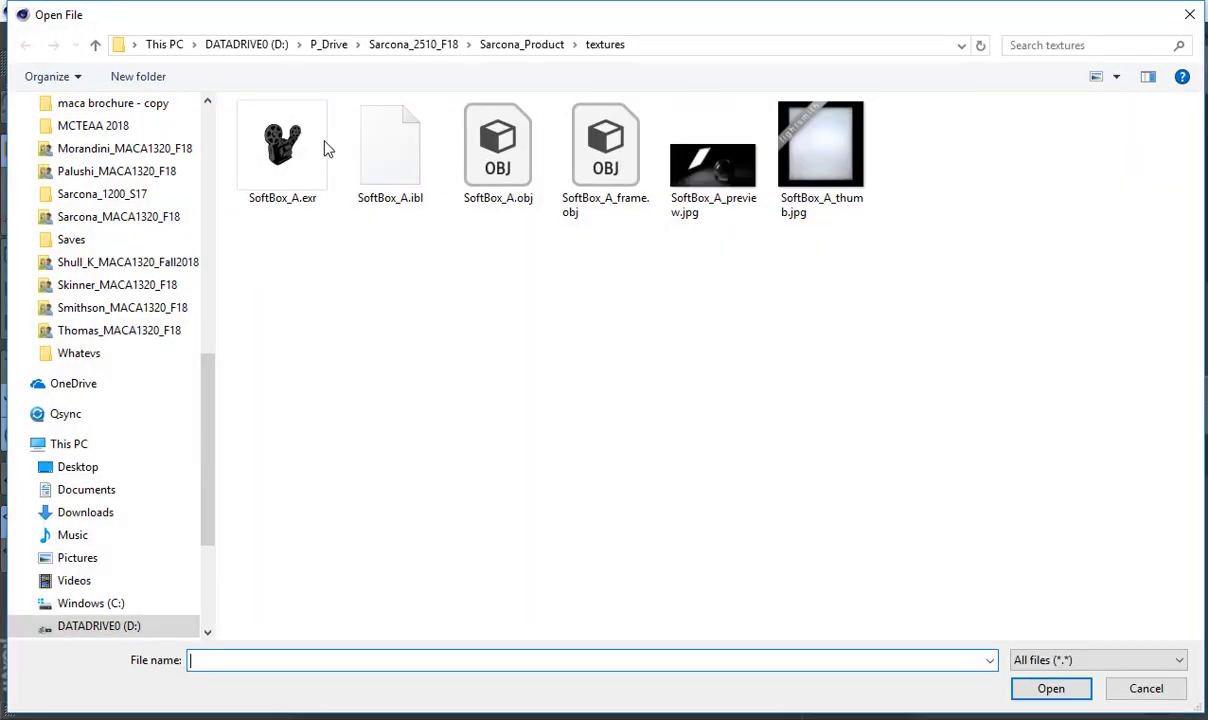
key(Escape)
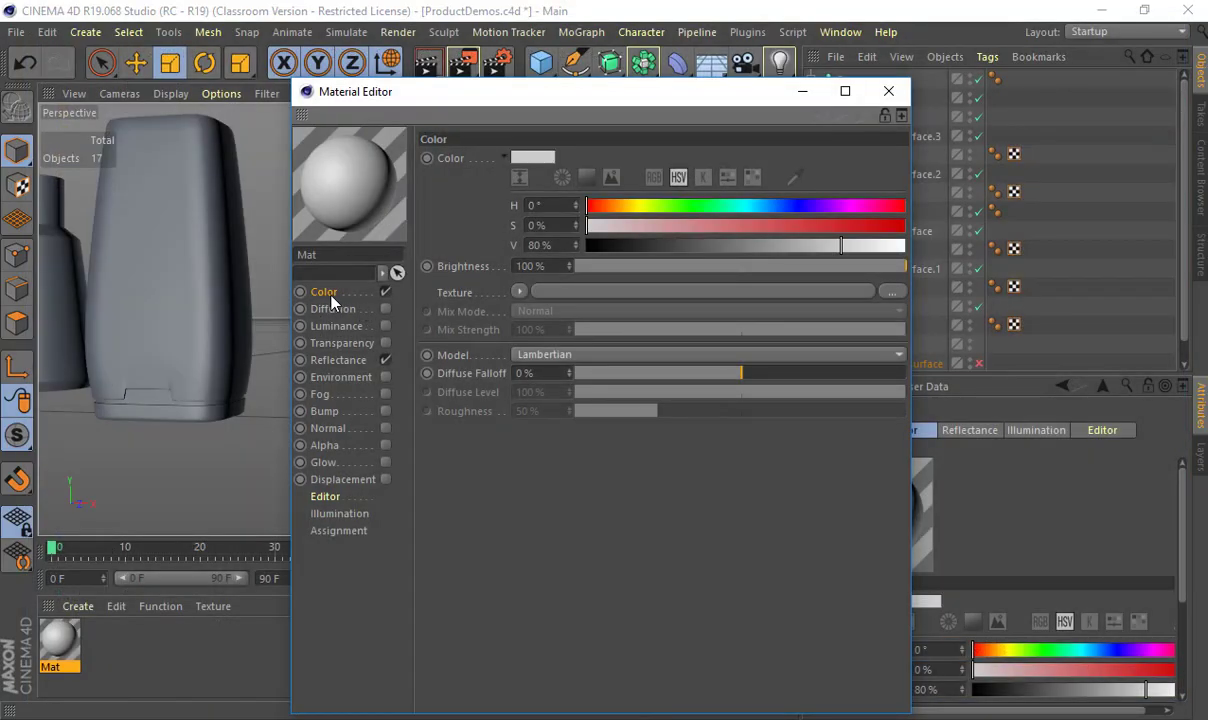
click(518, 293)
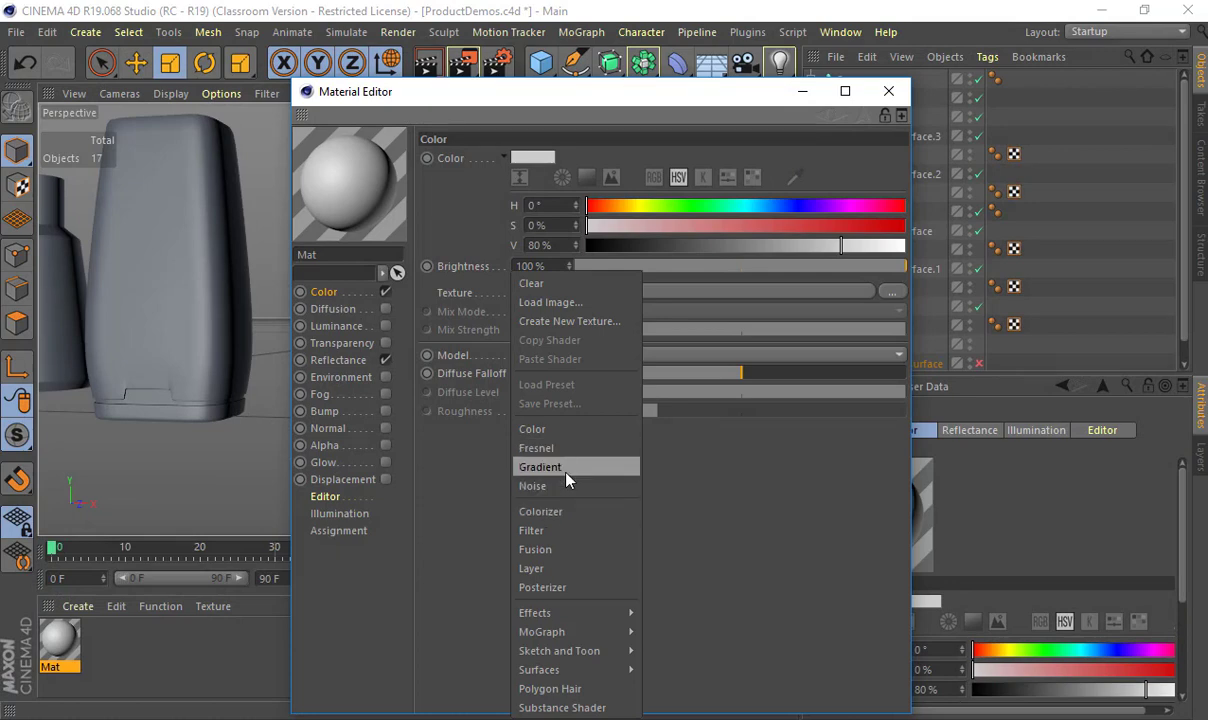
mouse_move(624, 620)
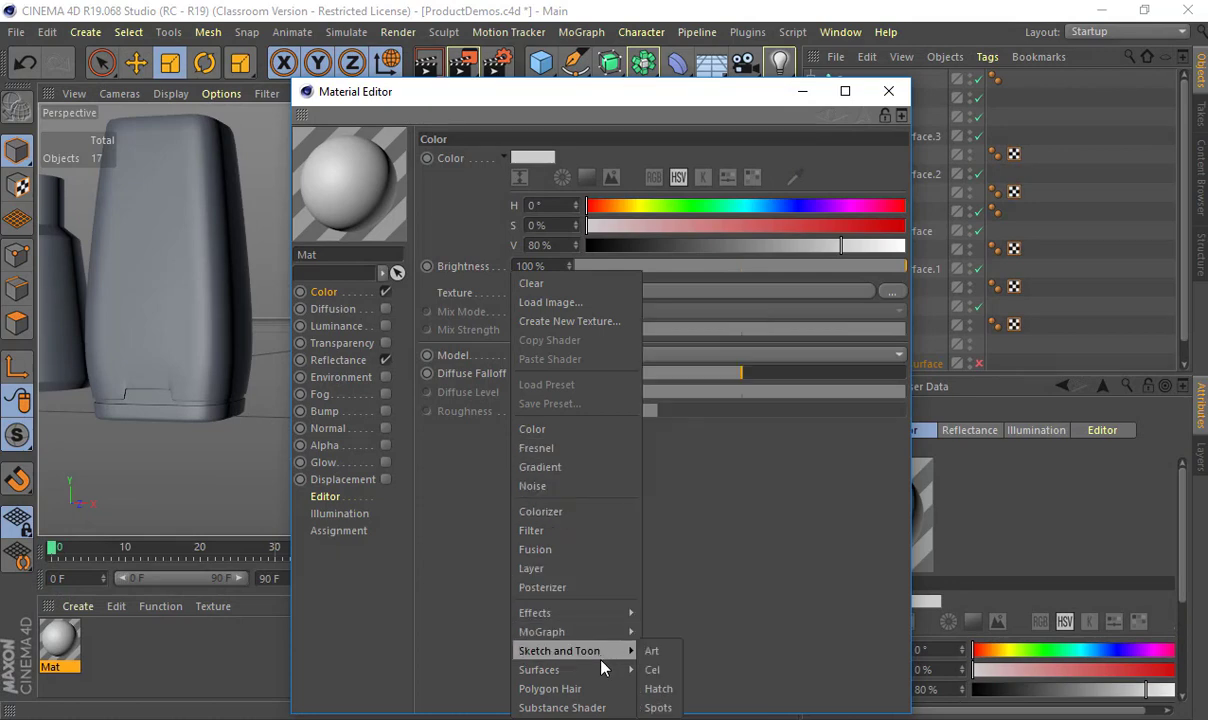
mouse_move(570, 669)
click(680, 290)
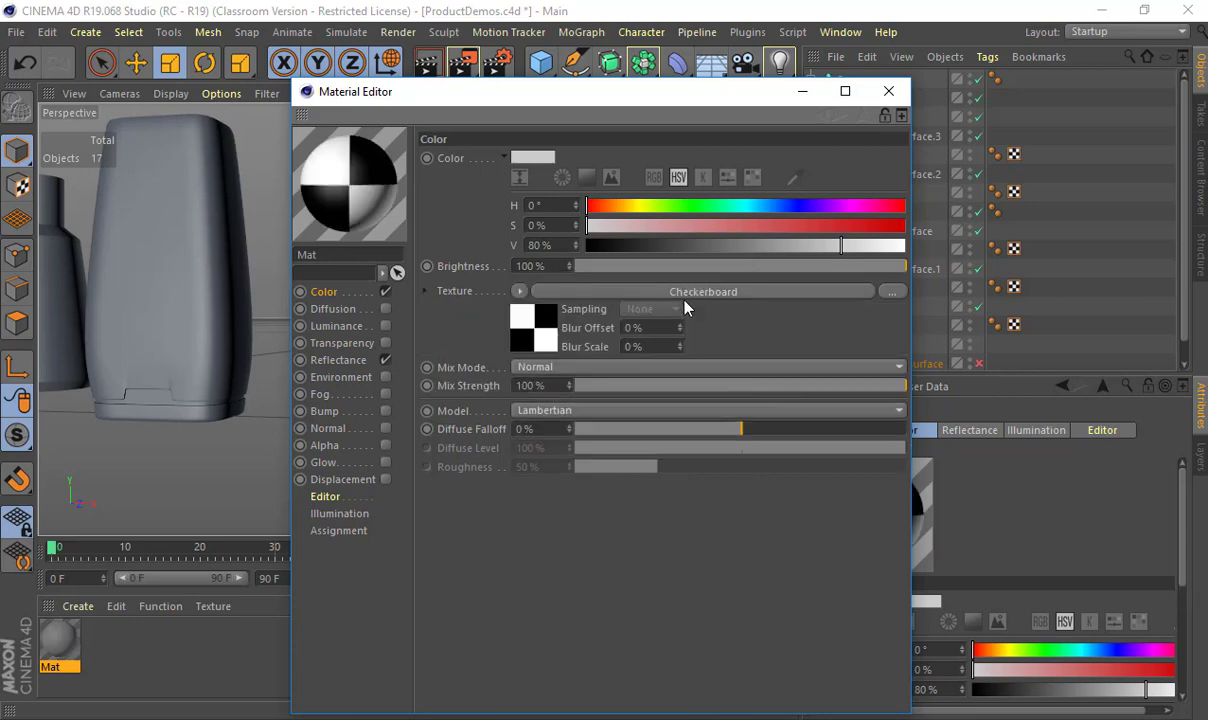
click(620, 291)
Step: Set the checkerboard shader's U Frequency and V Frequency to 20
click(536, 326)
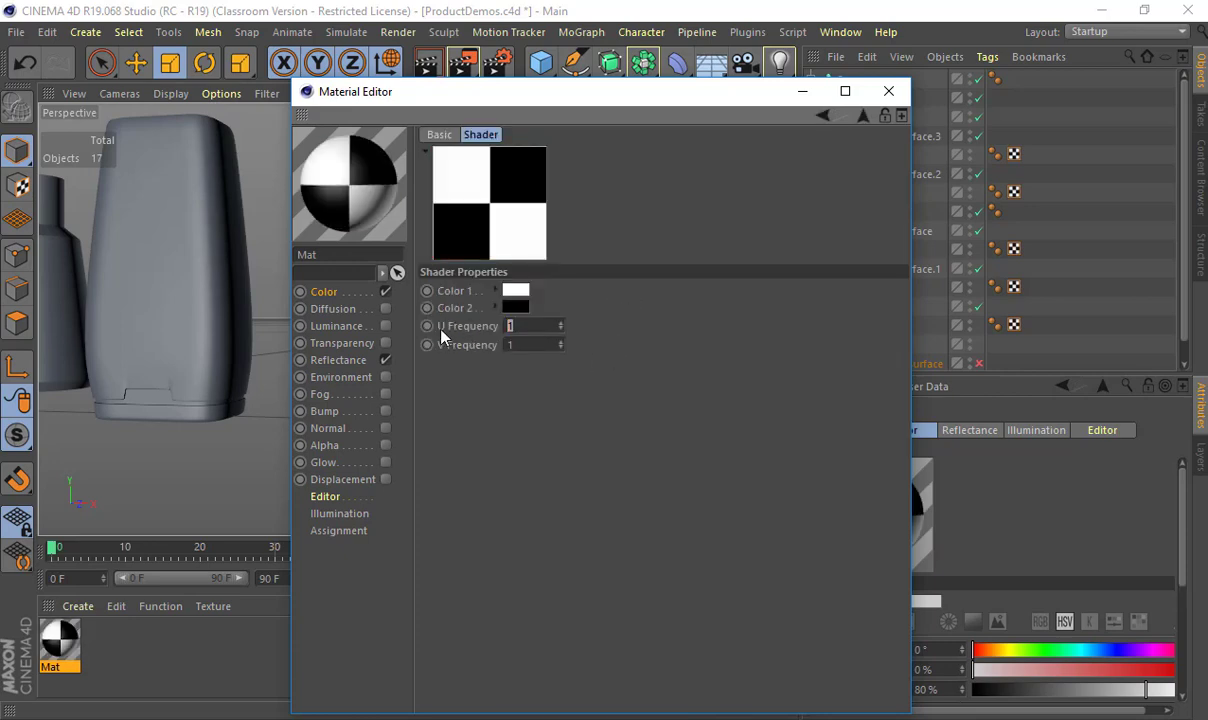
text(20)
key(Tab)
text(20)
key(Tab)
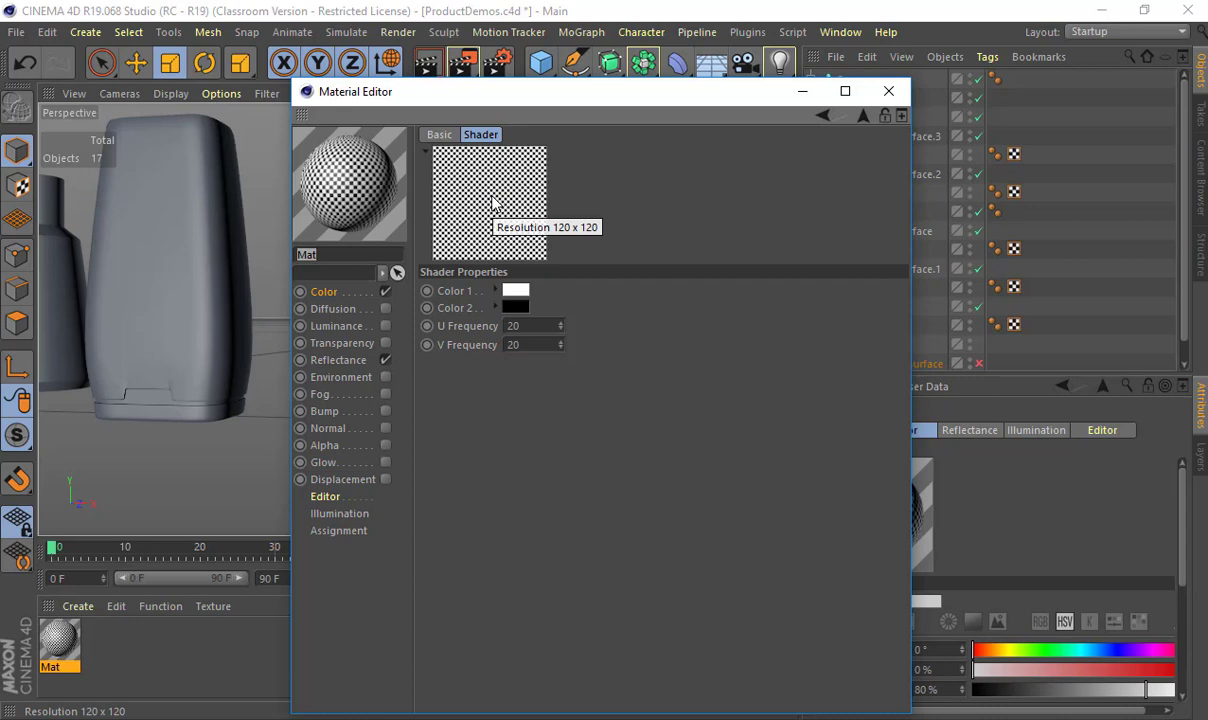
Step: Try a U Frequency of 30 on the checkerboard shader
click(514, 344)
click(516, 327)
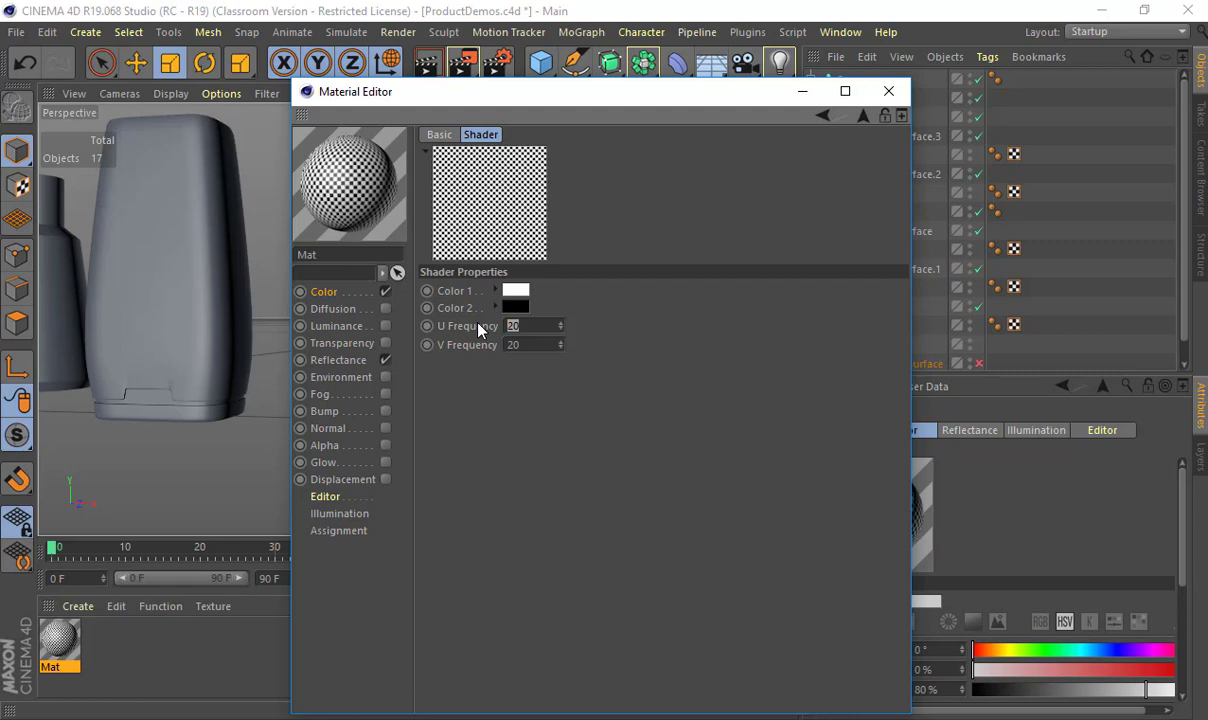
text(30)
key(Return)
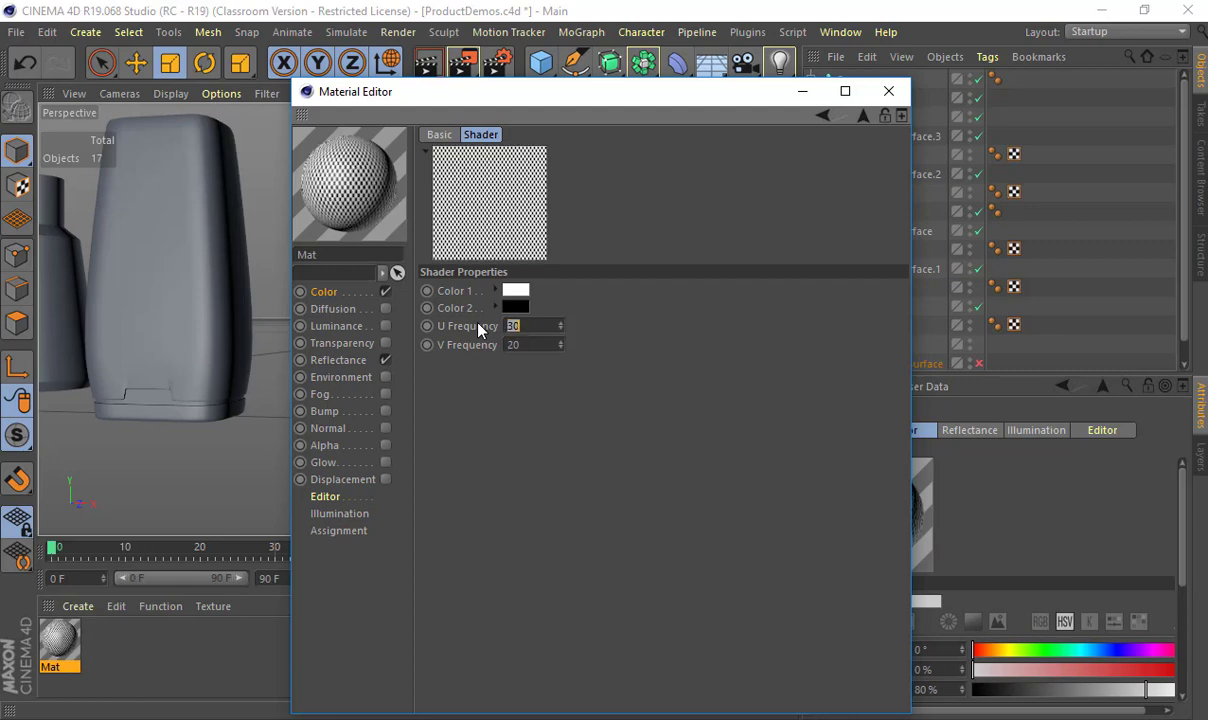
Step: Set the checkerboard's U and V Frequency to 10, disable the material's Reflectance channel, and close the Material Editor
text(10)
key(Tab)
text(10)
key(Tab)
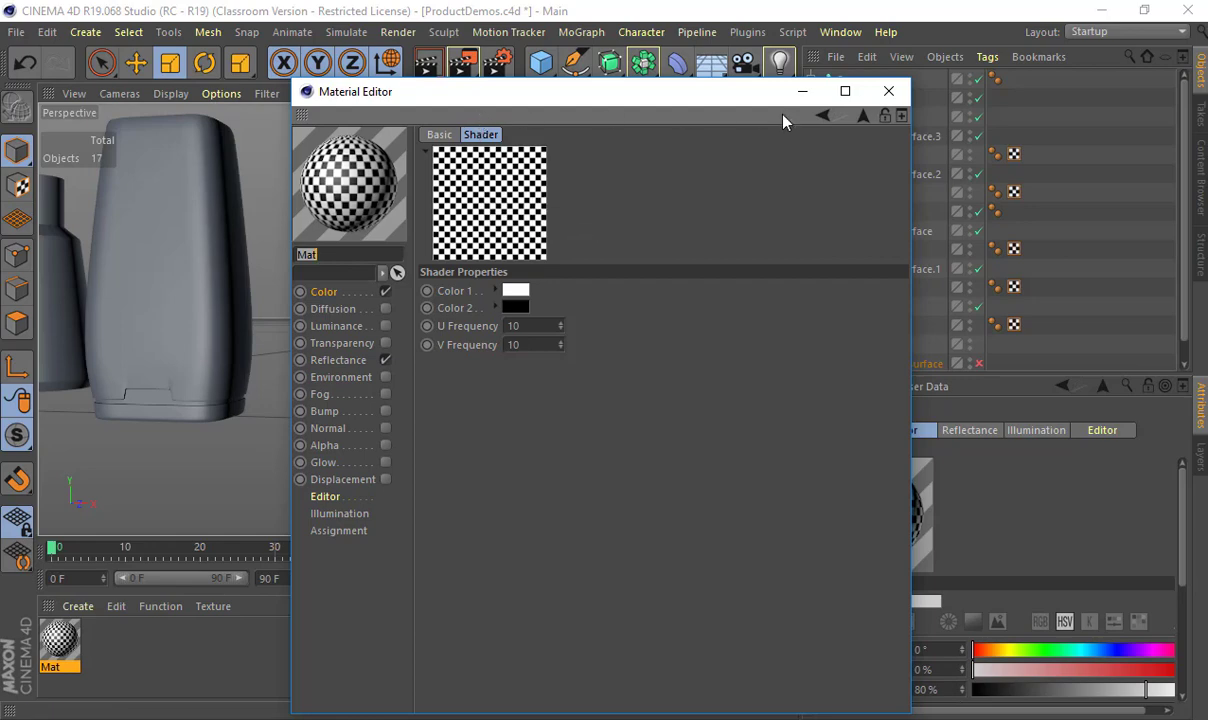
click(385, 360)
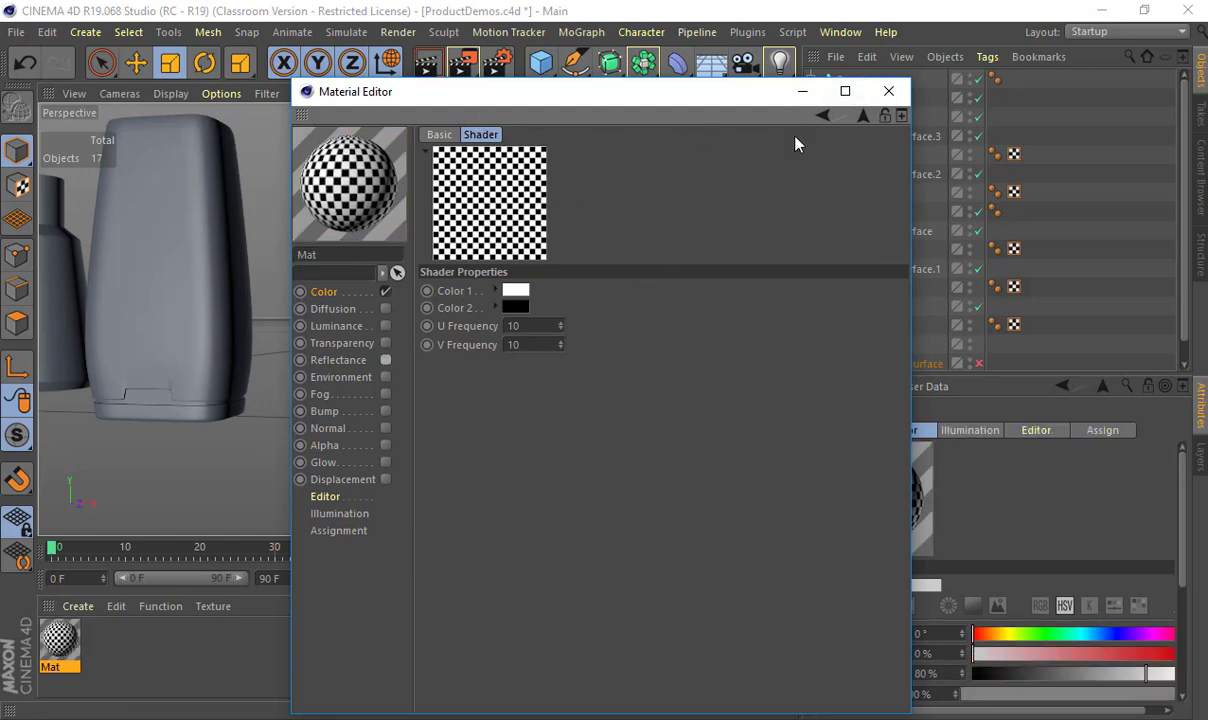
click(886, 93)
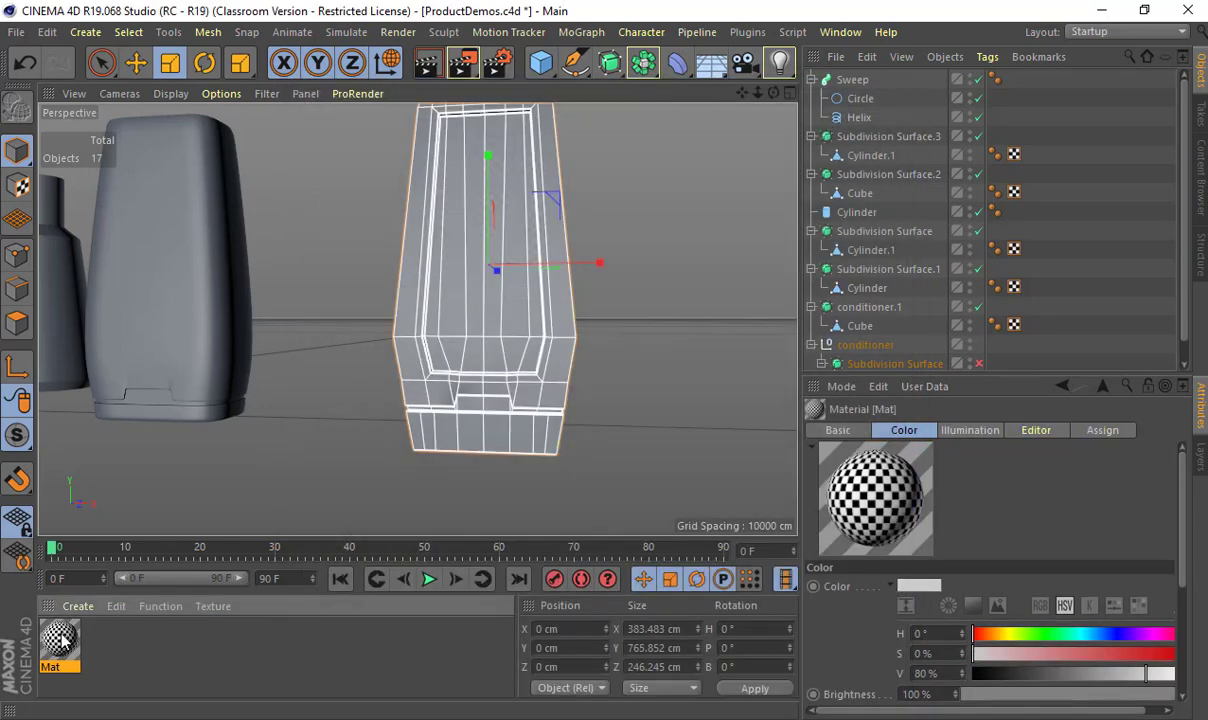
Step: Apply the checkerboard material to the conditioner's Cube mesh and inspect the pattern distortion on the bottle
drag(800, 386, 875, 361)
alt+drag(697, 297, 632, 402)
alt+right_drag(632, 402, 585, 316)
alt+drag(585, 316, 582, 442)
alt+right_drag(582, 442, 418, 350)
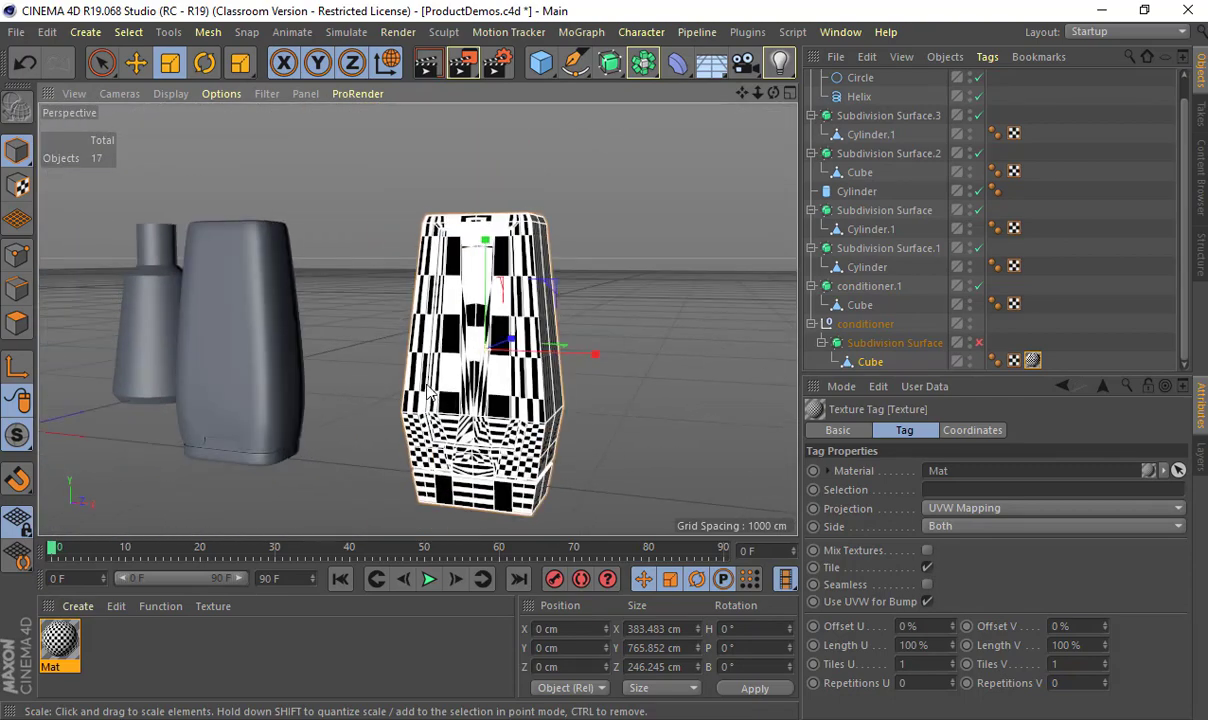
alt+middle_drag(418, 350, 378, 330)
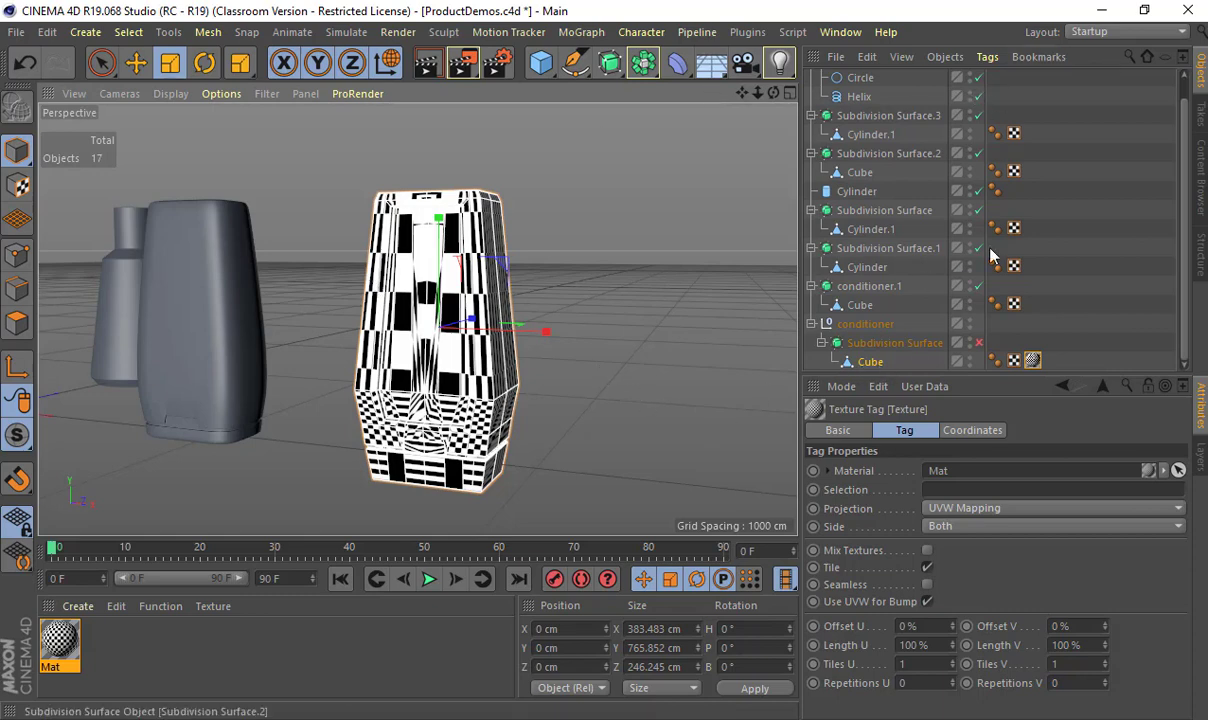
click(952, 511)
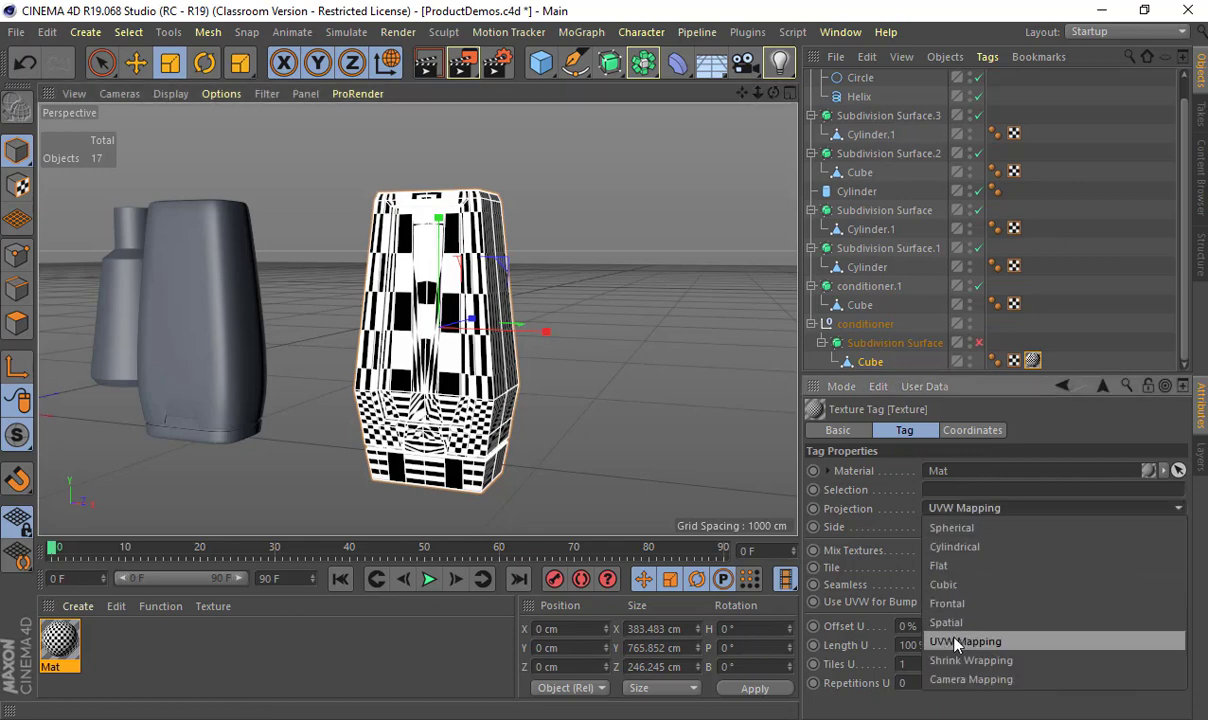
click(878, 641)
double_click(1033, 361)
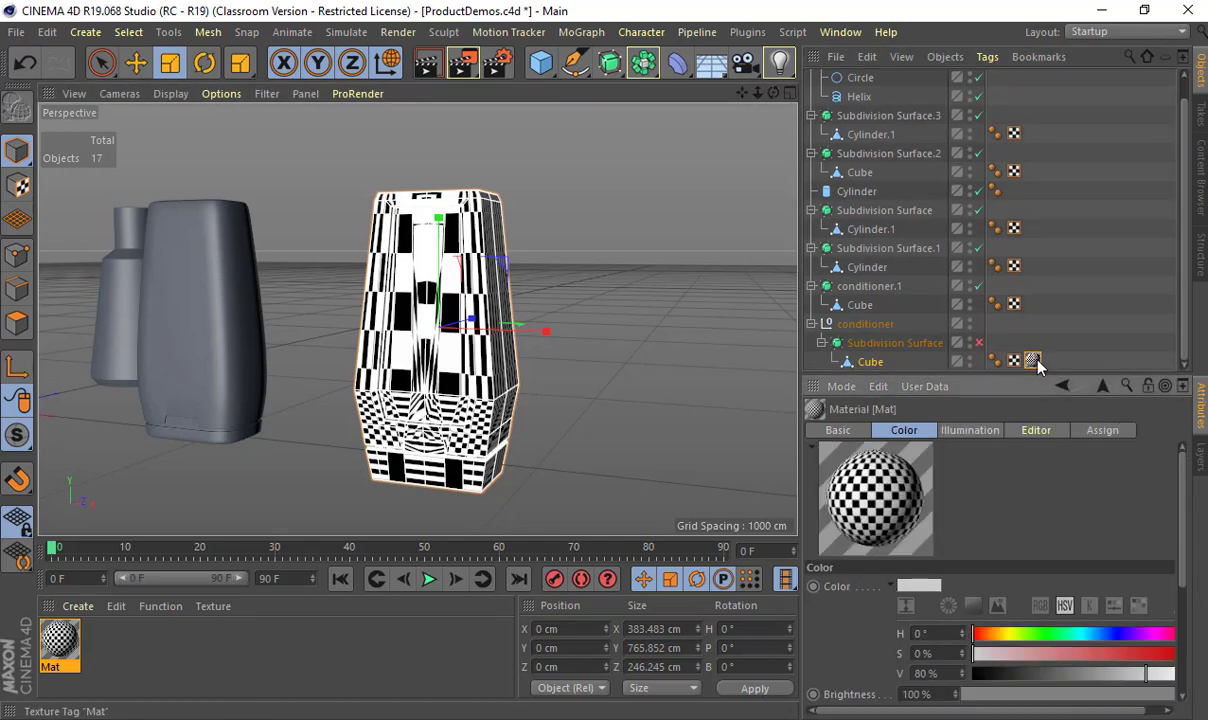
click(1033, 361)
click(955, 508)
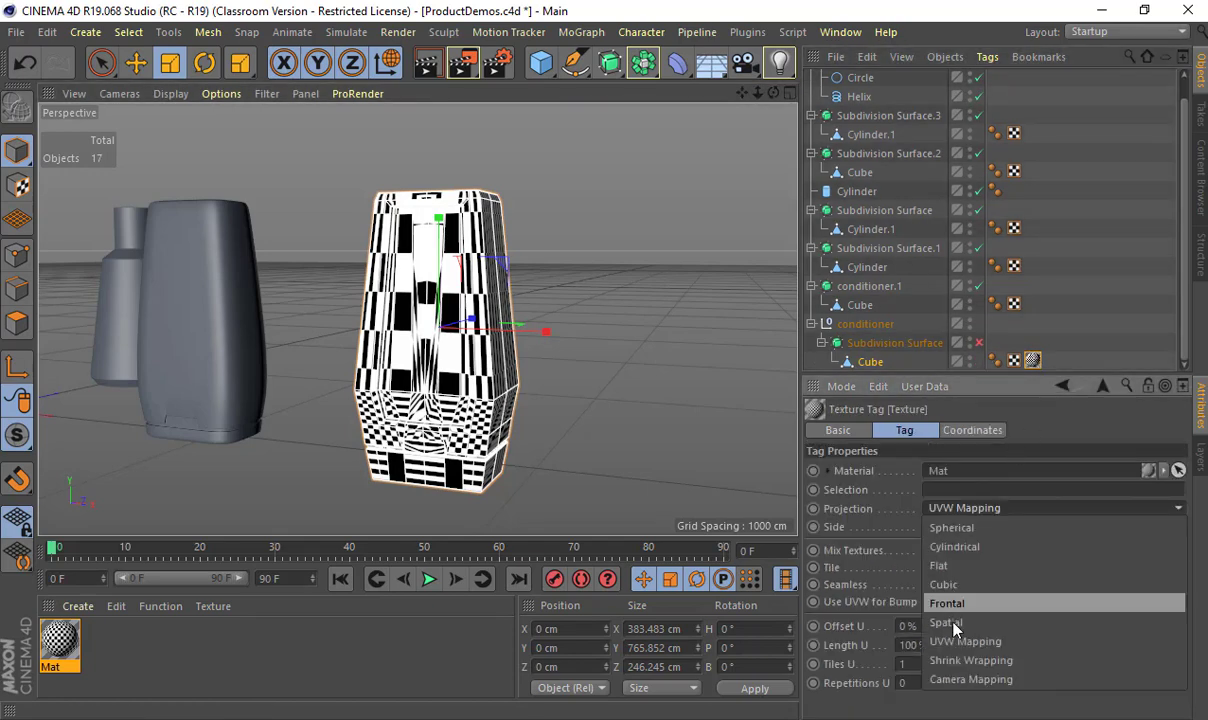
click(956, 641)
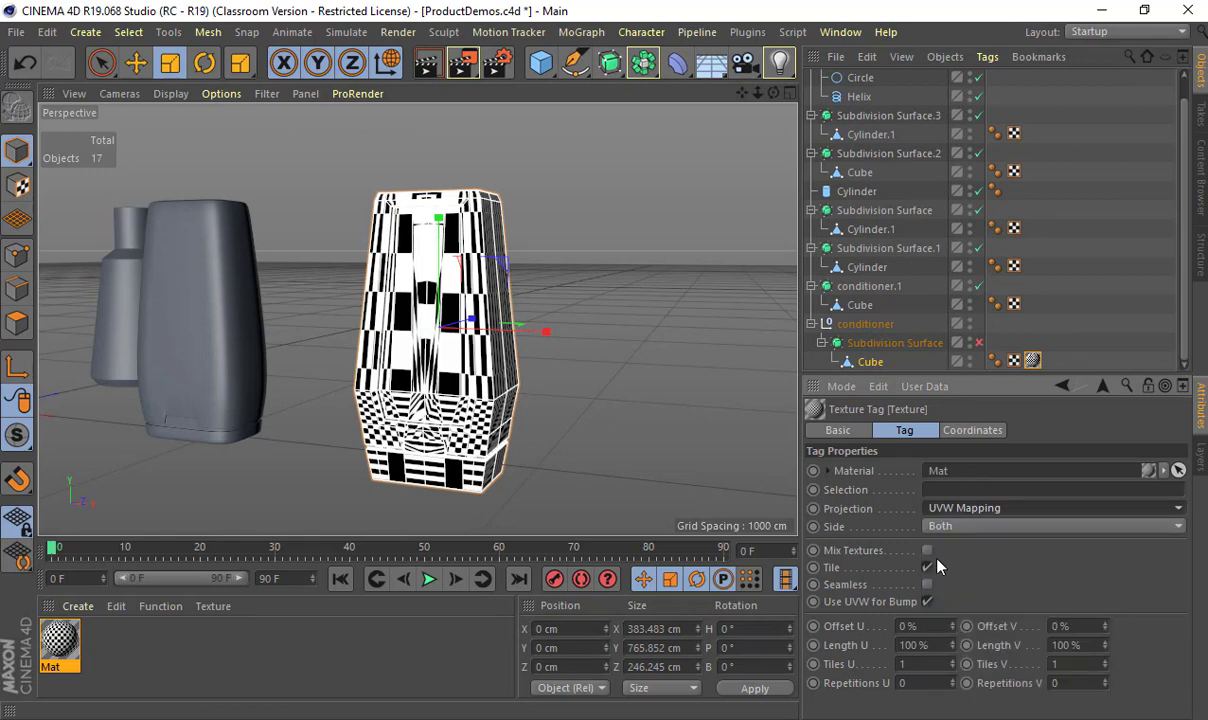
click(1116, 32)
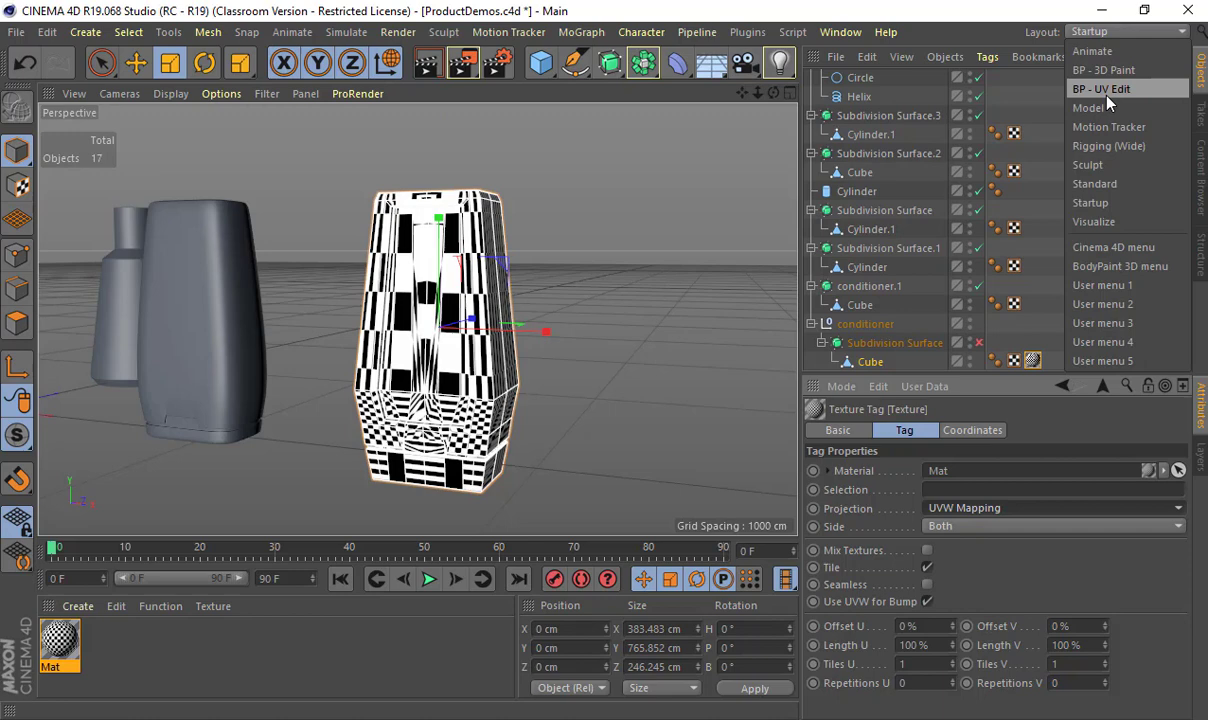
click(951, 480)
Step: Try the Spherical and Cylindrical projections on the bottle's checkerboard texture tag
click(961, 510)
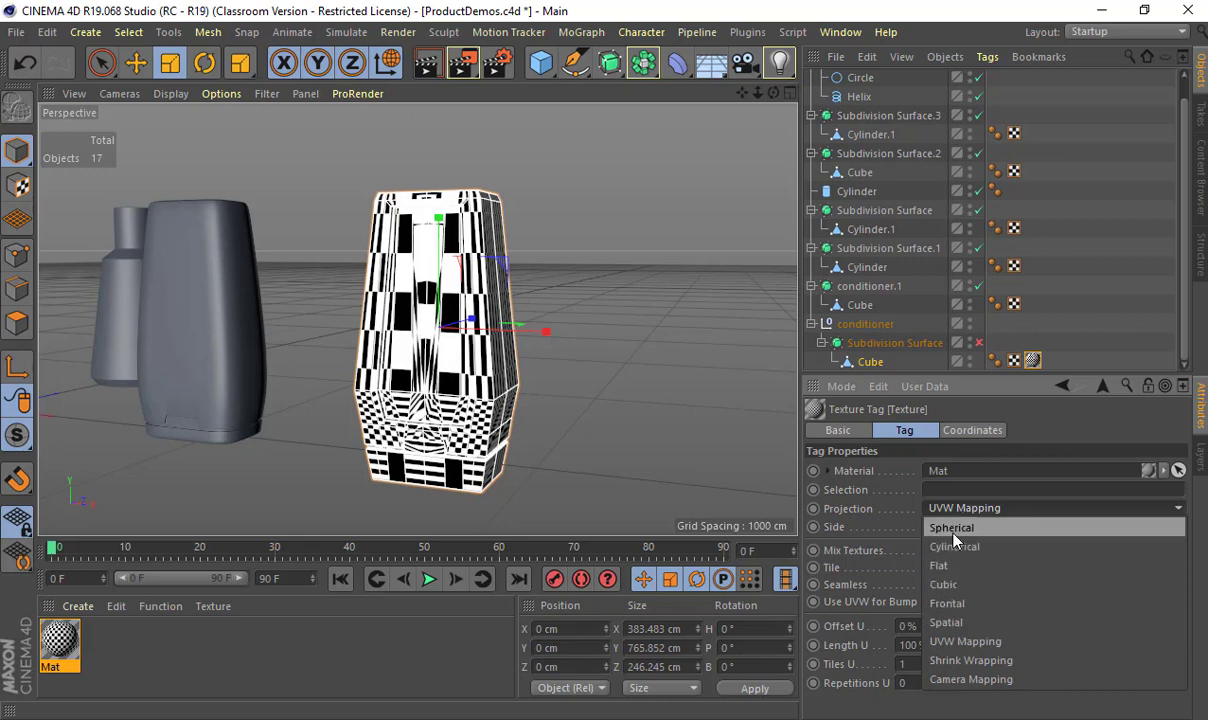
click(952, 528)
click(955, 510)
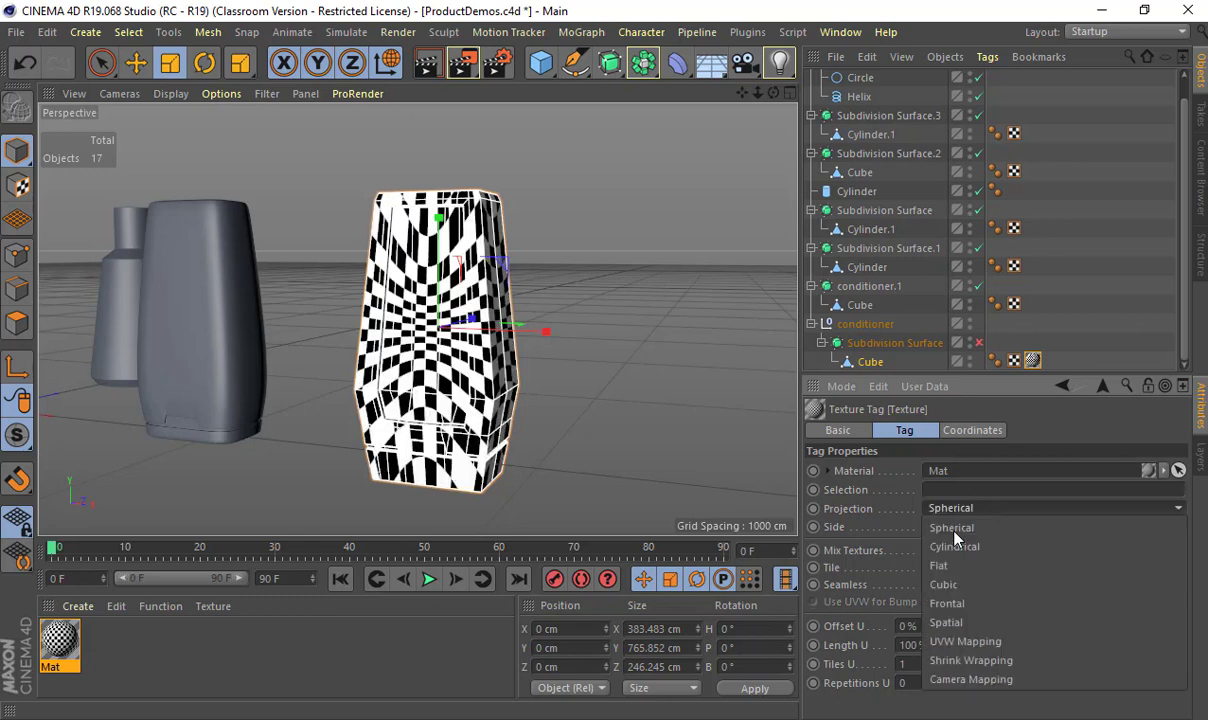
click(955, 546)
Step: Set the texture tag's projection to Flat and examine the checker pattern on the bottle's front panel up close
click(952, 508)
click(962, 567)
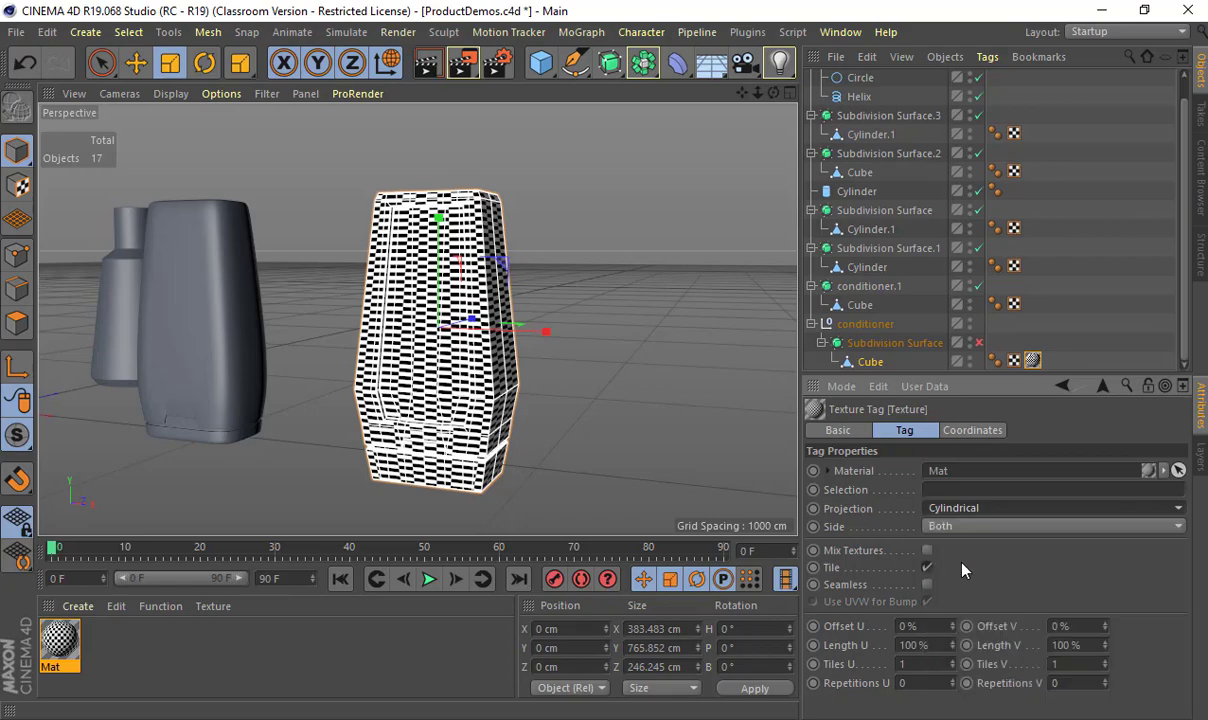
scroll(380, 365, up, 1)
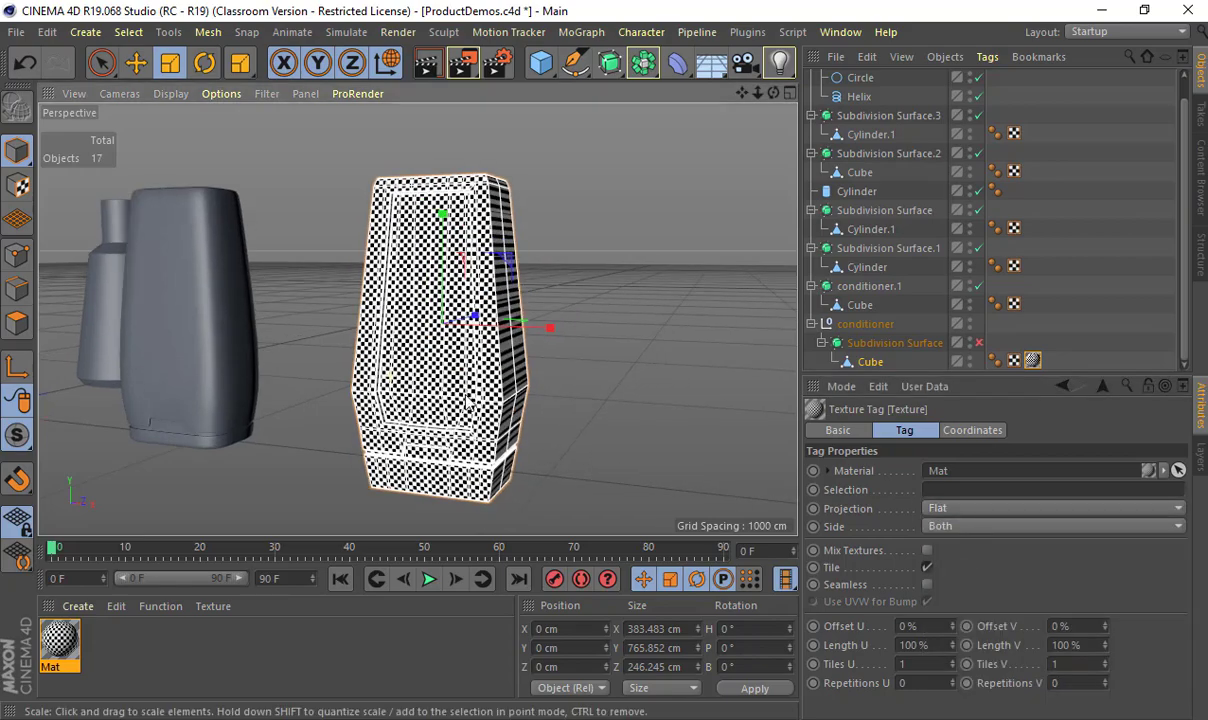
scroll(470, 400, up, 3)
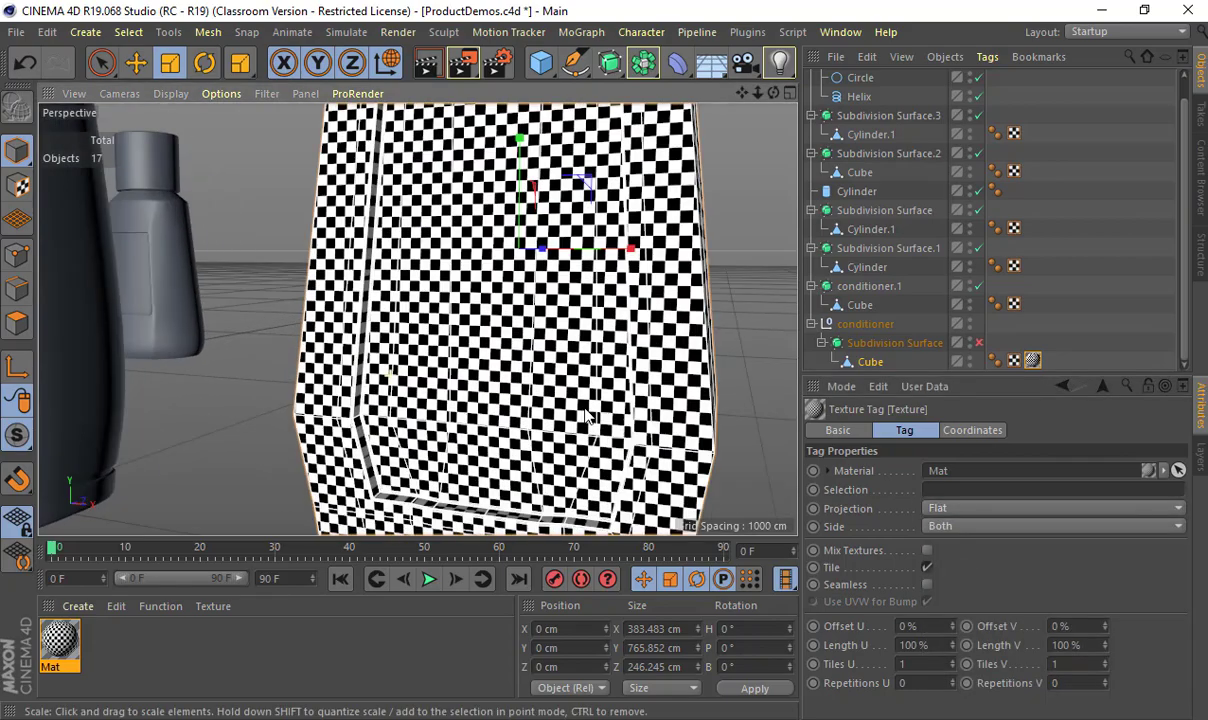
scroll(583, 370, up, 2)
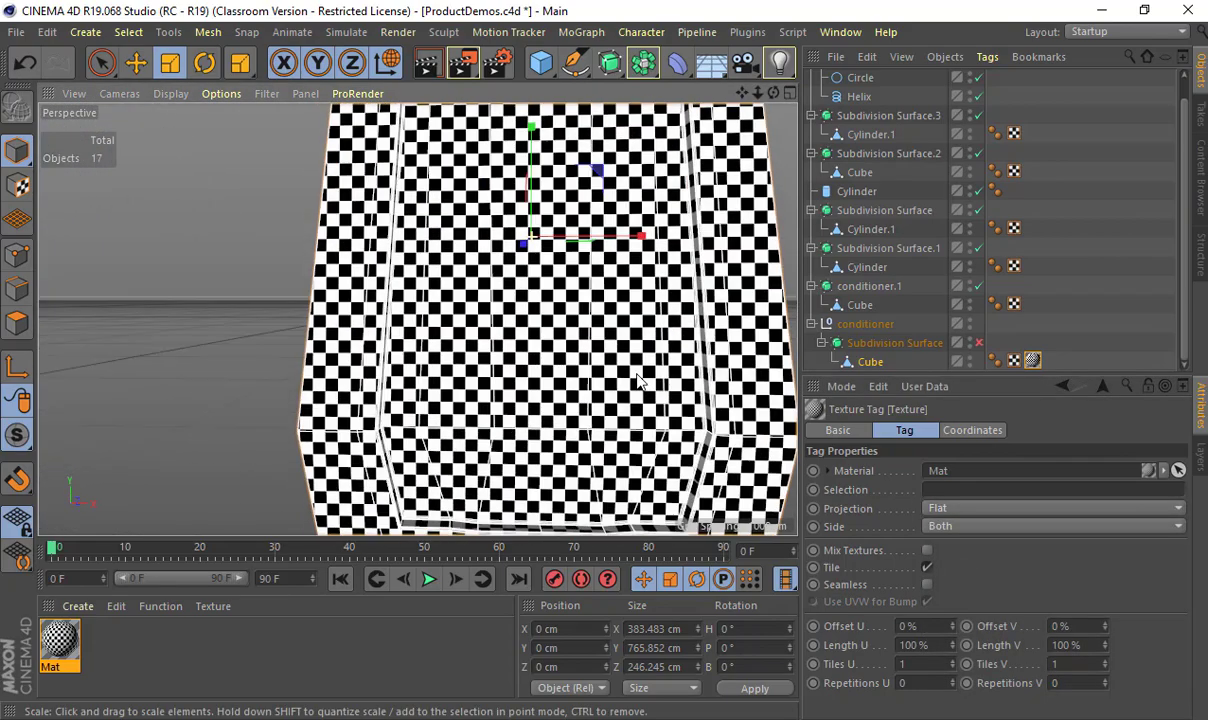
Step: Check the Flat projection on the bottle's side faces, set the texture tag's projection to Cubic, and inspect the checker pattern around the bottle
scroll(640, 380, up, 1)
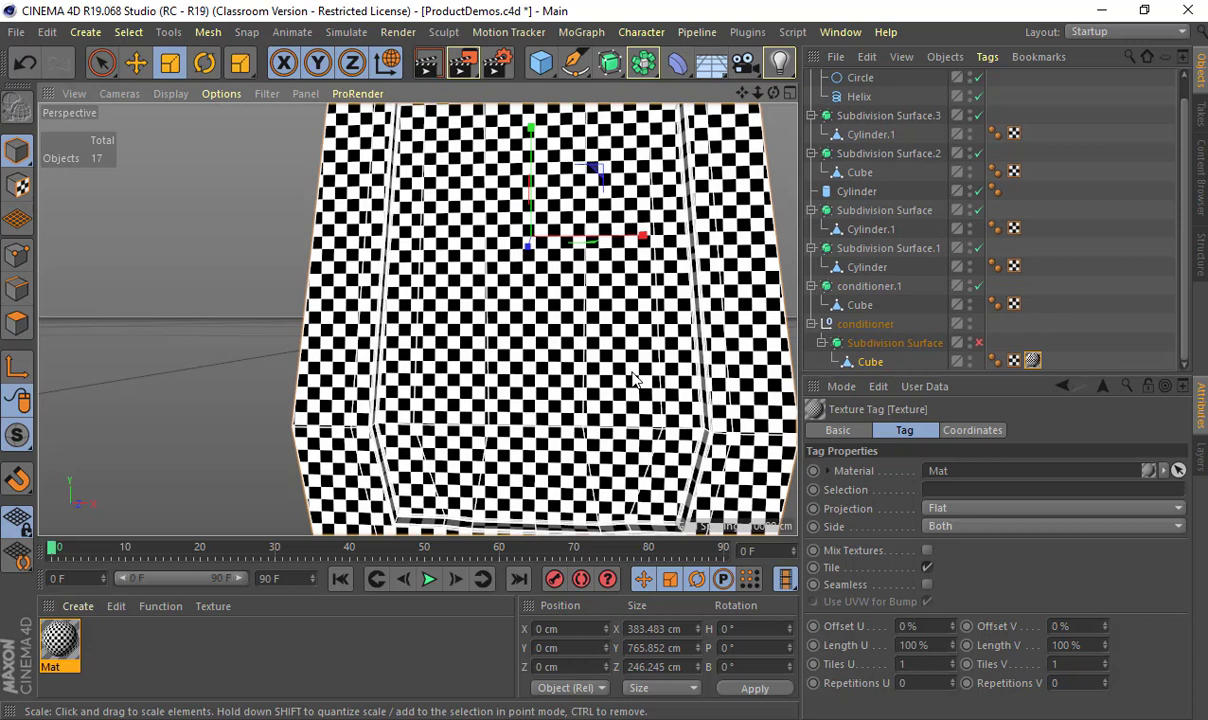
click(988, 510)
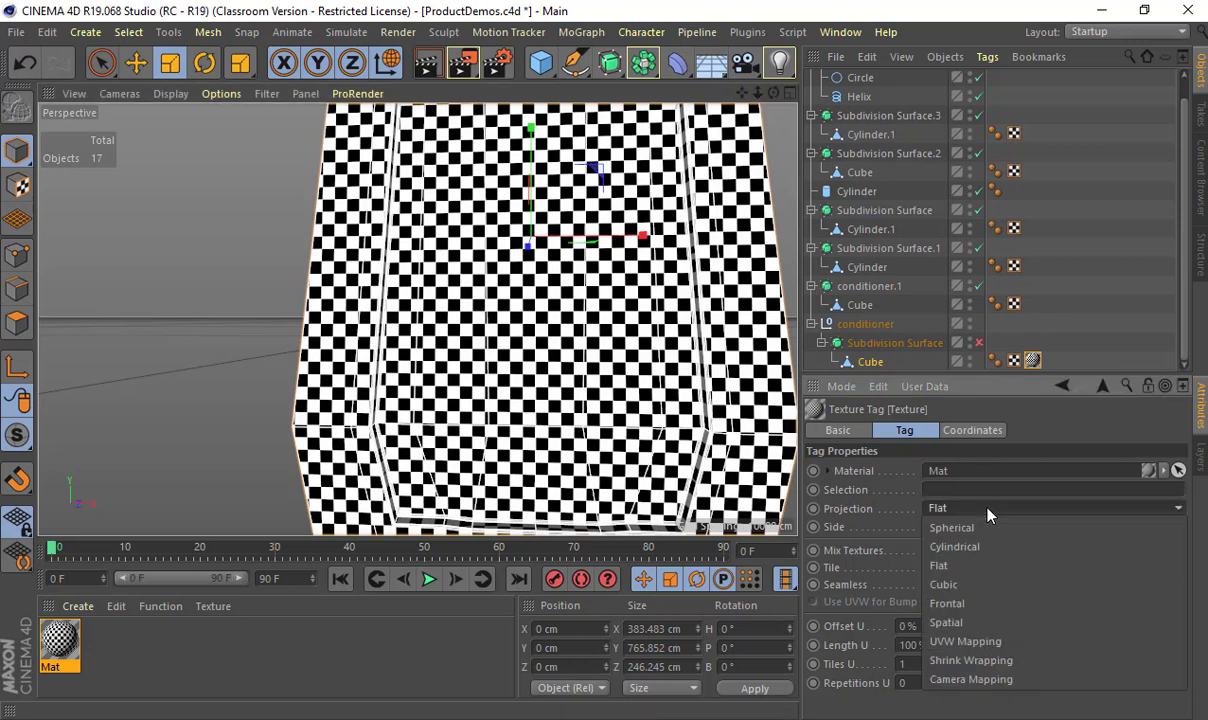
click(718, 358)
alt+drag(717, 349, 547, 354)
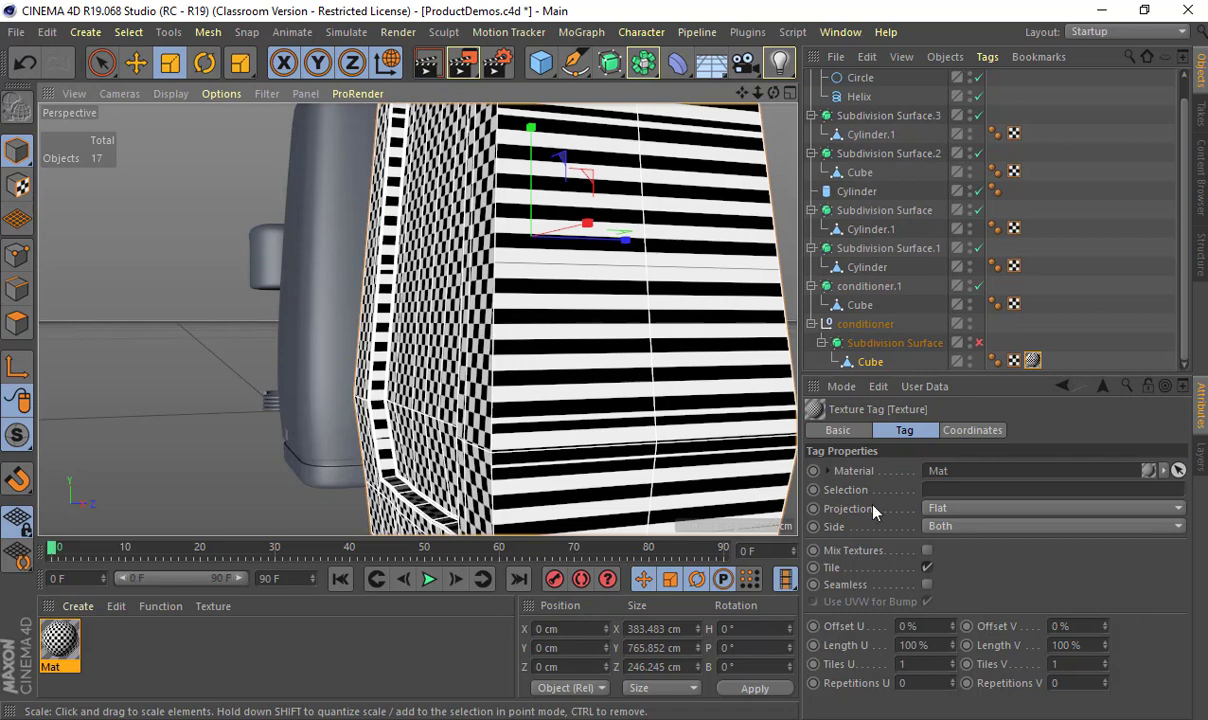
click(955, 508)
click(960, 588)
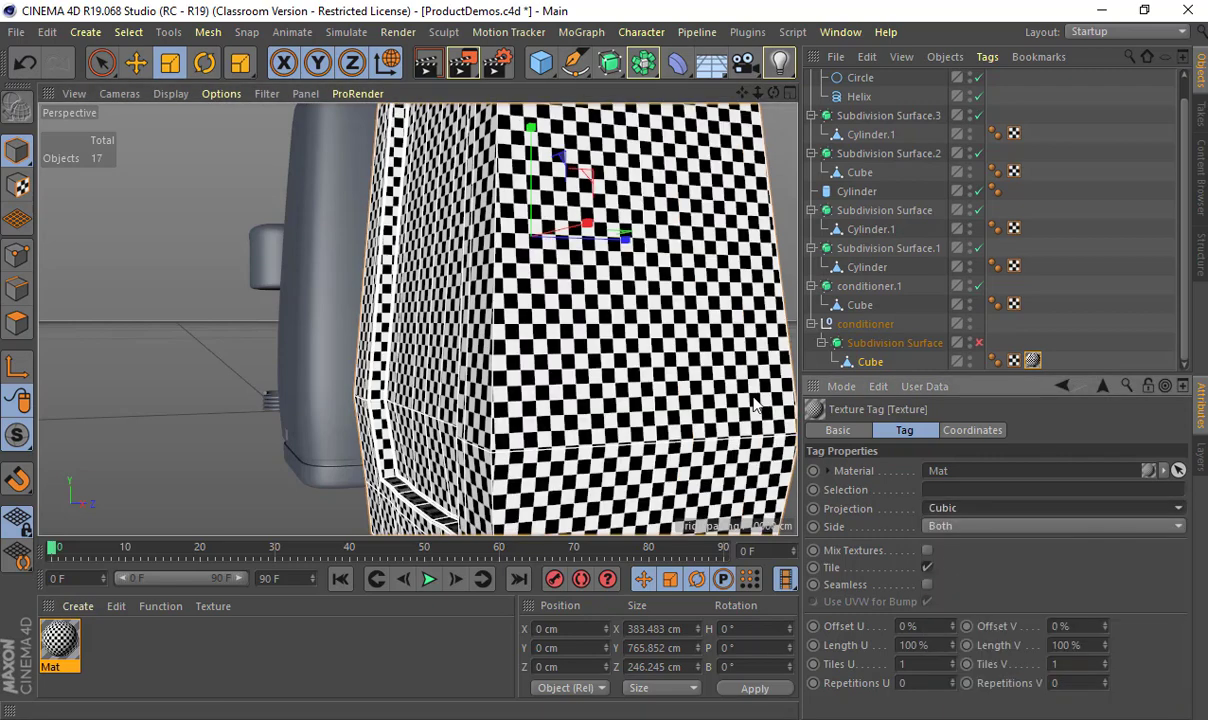
alt+drag(800, 330, 715, 270)
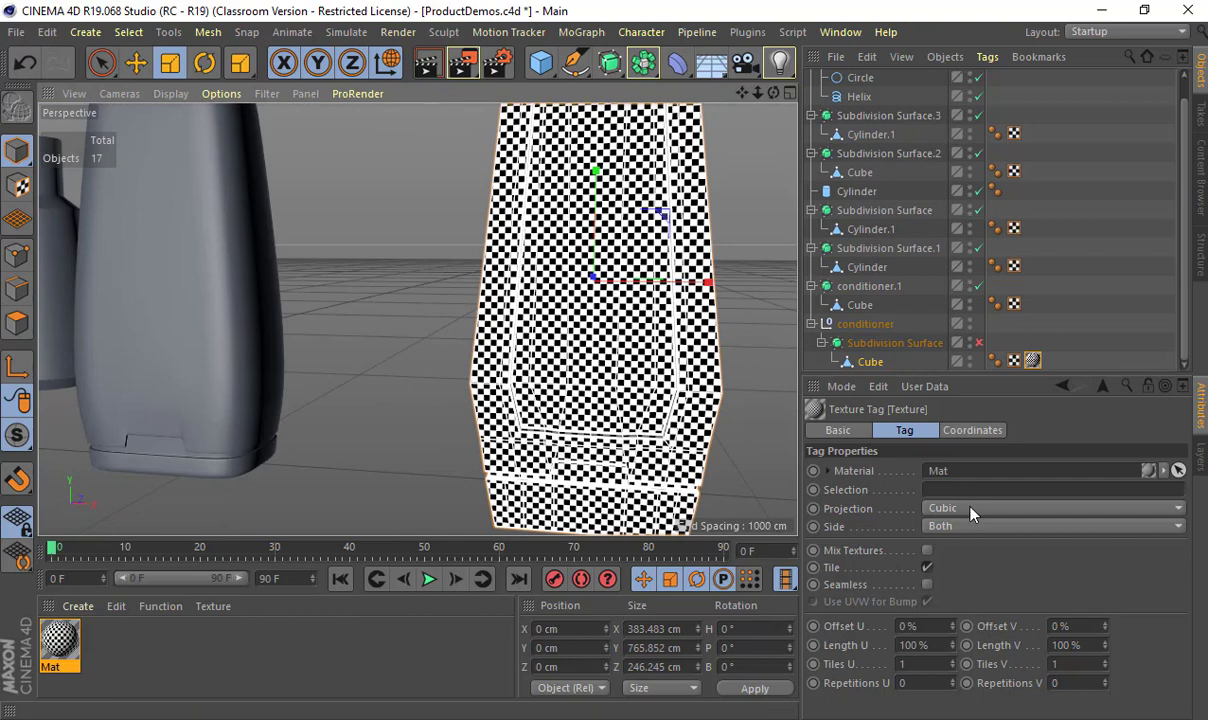
alt+middle_drag(574, 292, 449, 292)
alt+drag(449, 292, 400, 295)
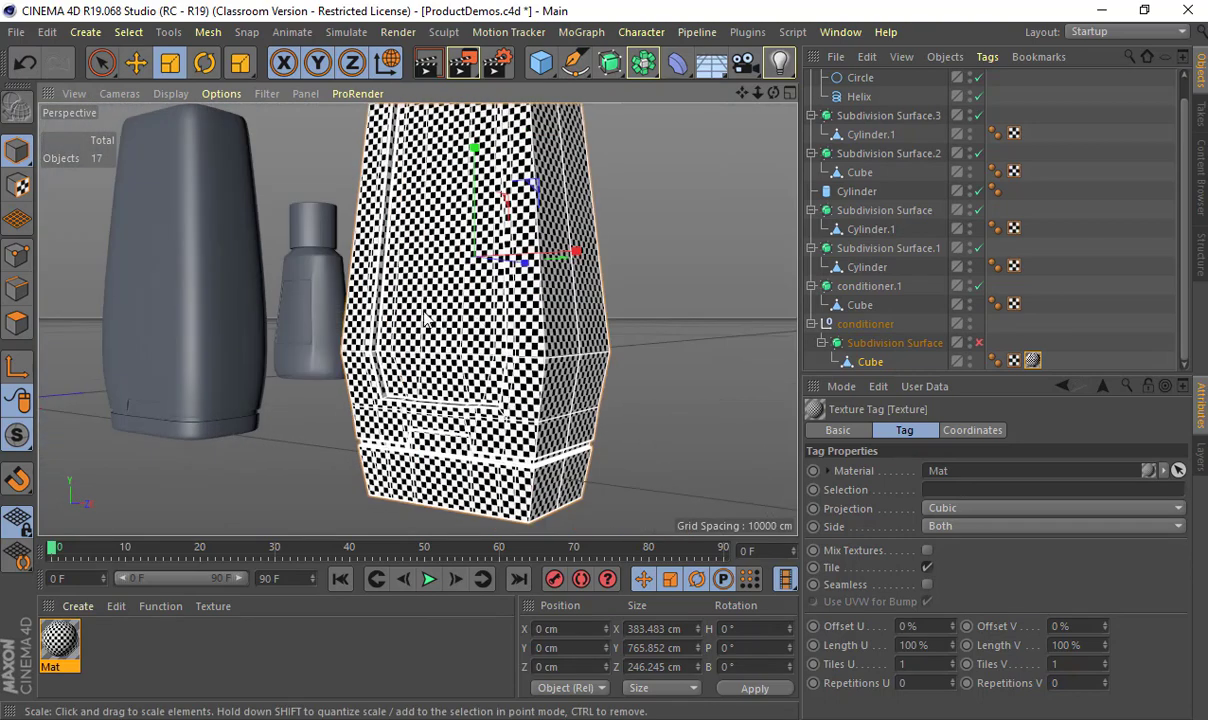
alt+right_drag(400, 295, 418, 321)
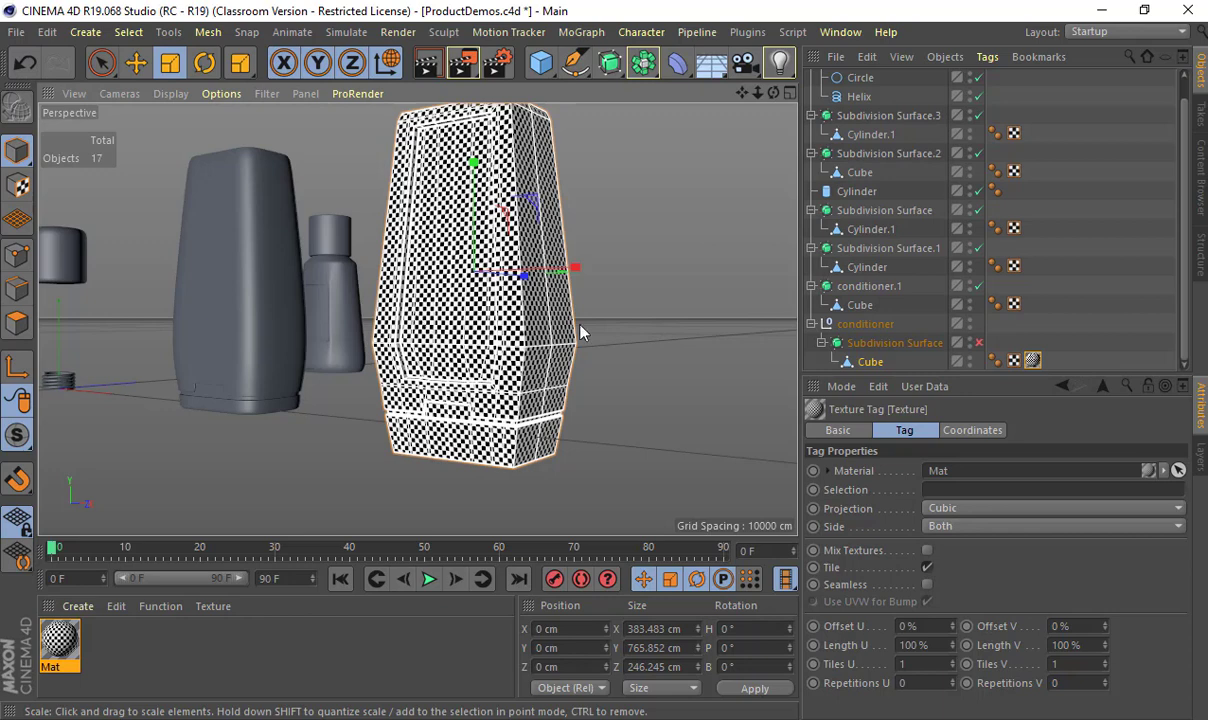
Step: Set the texture tag's projection to UVW Mapping, switch to the BP - UV Edit layout, and enlarge the UV mapping area
click(989, 508)
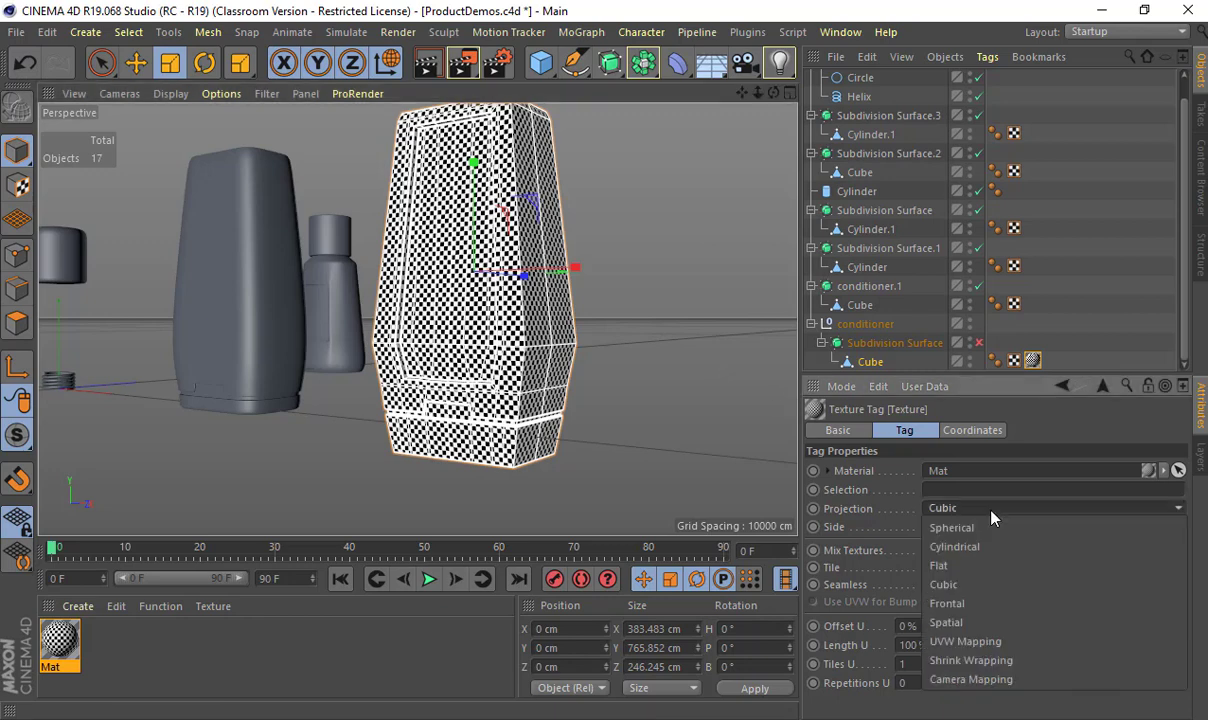
click(987, 641)
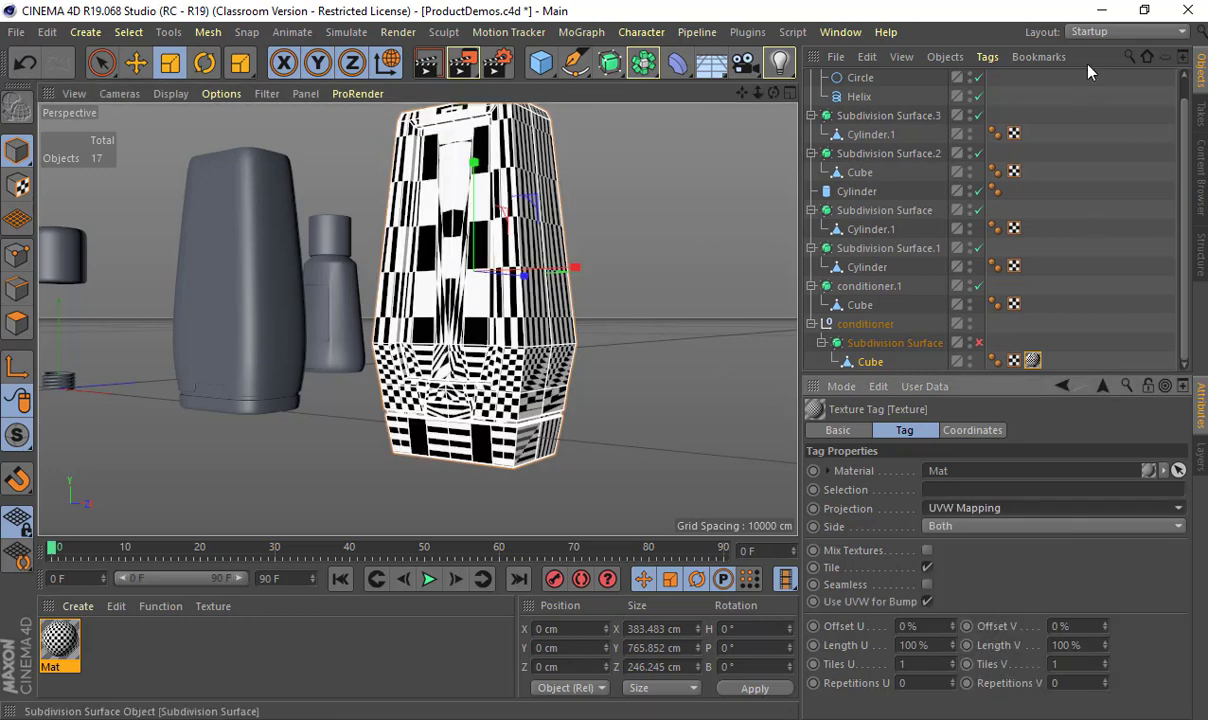
click(1090, 32)
click(1120, 89)
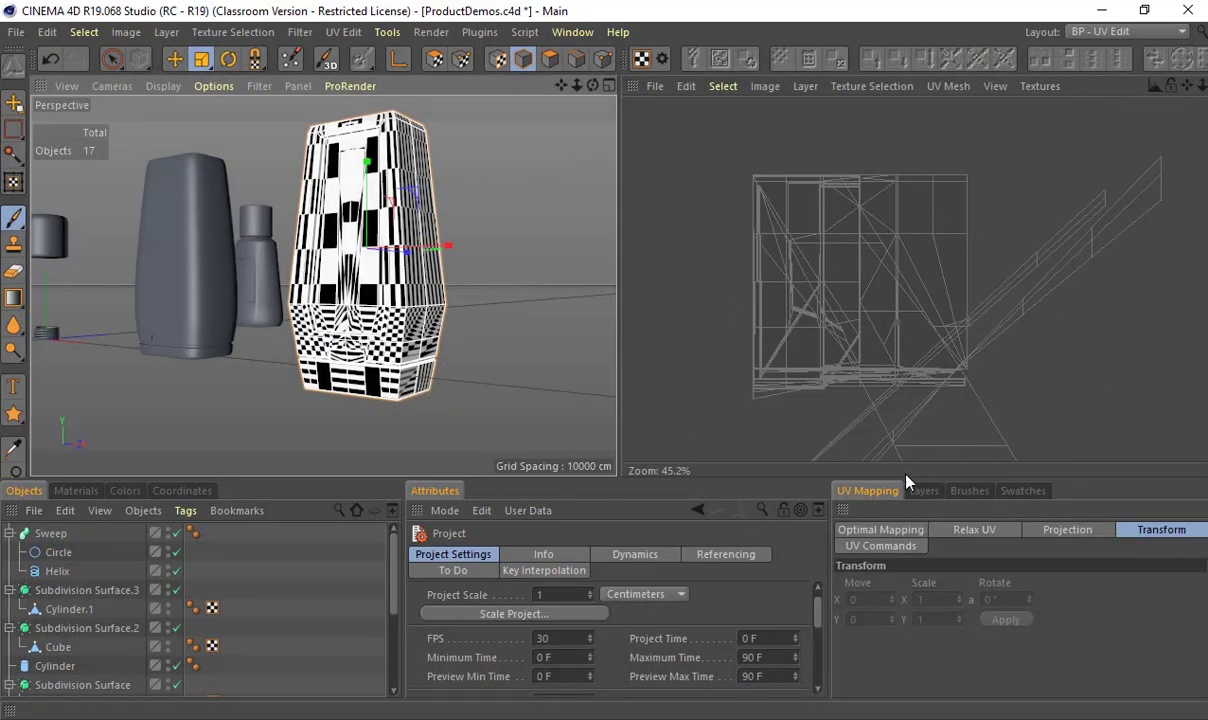
drag(906, 483, 712, 440)
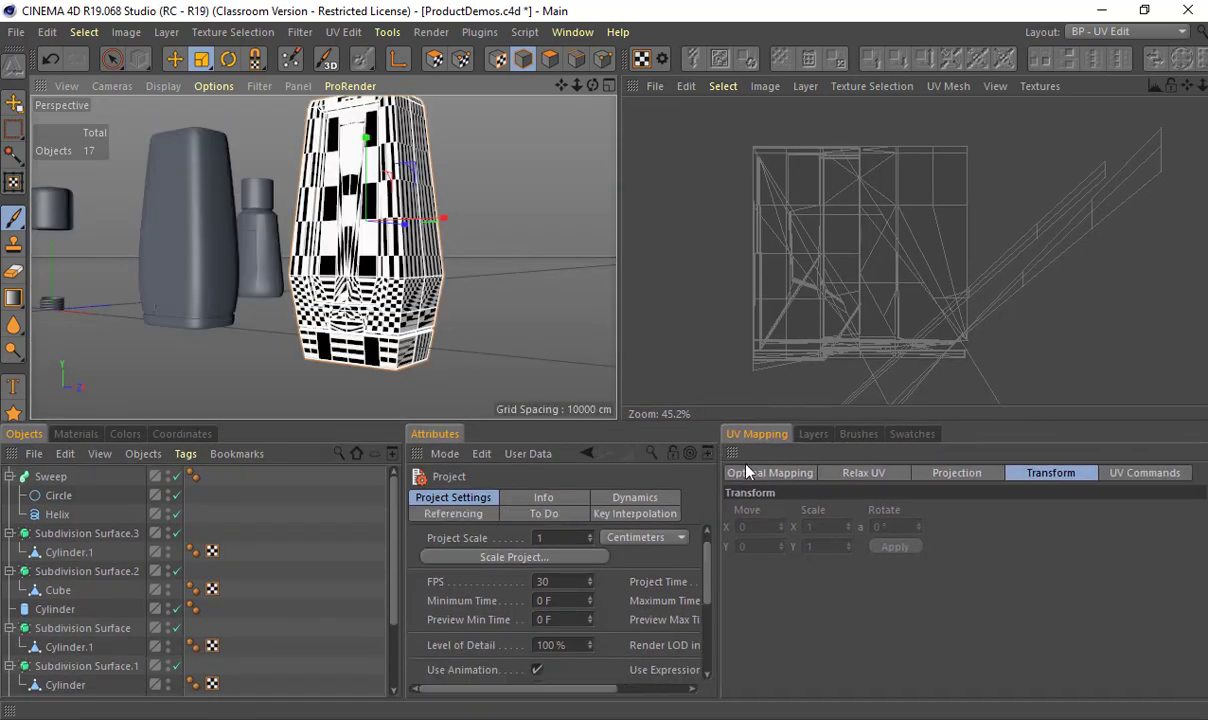
Step: Select all of the bottle's polygons in UV Polygon Edit mode, using Rectangle Selection with Only Select Visible Elements disabled
click(952, 472)
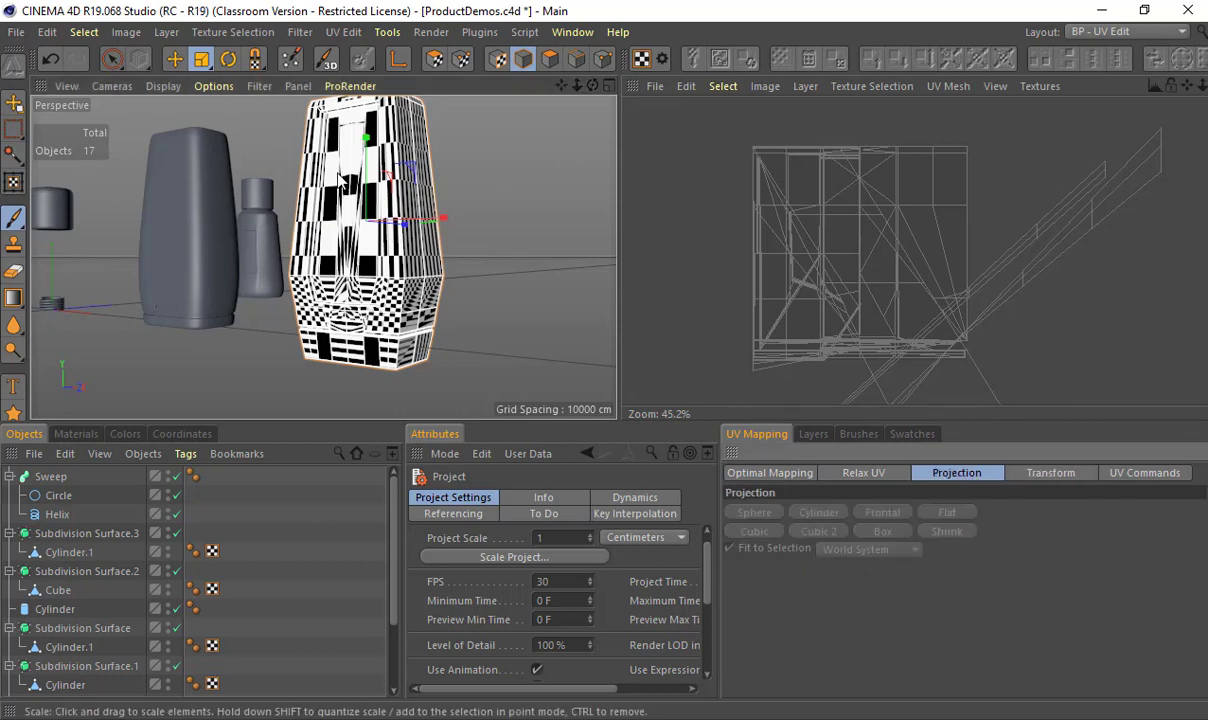
click(434, 60)
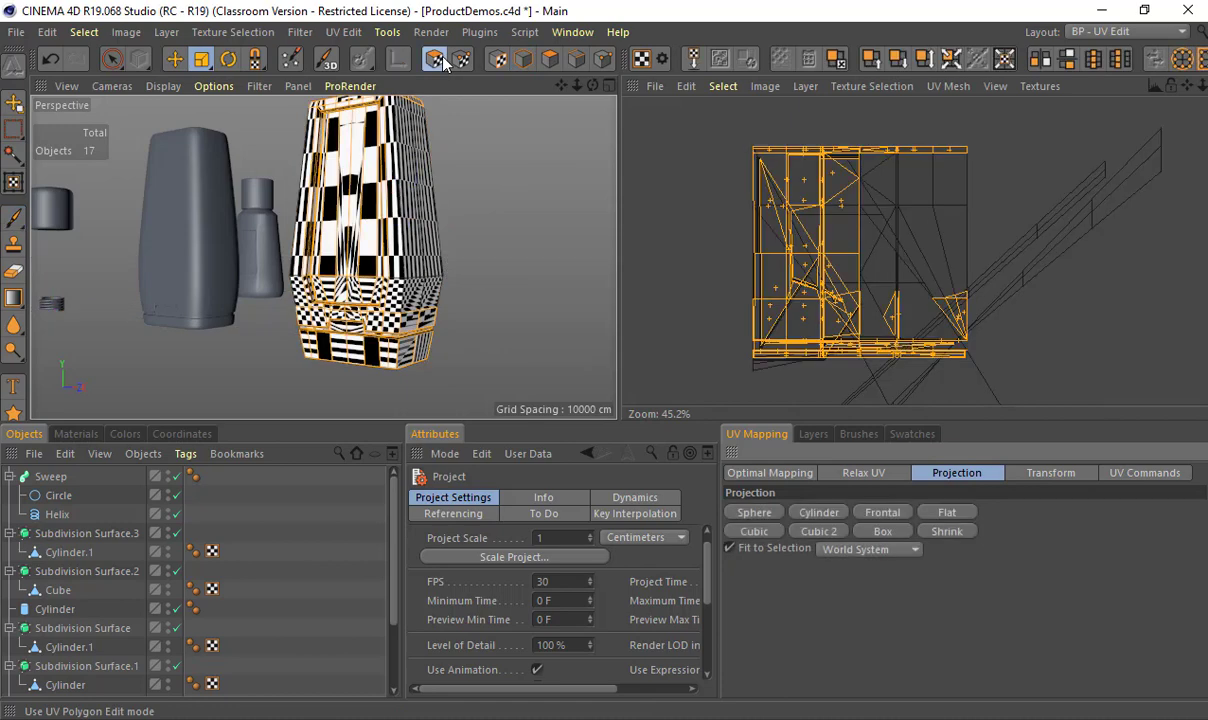
scroll(434, 179, down, 5)
click(112, 59)
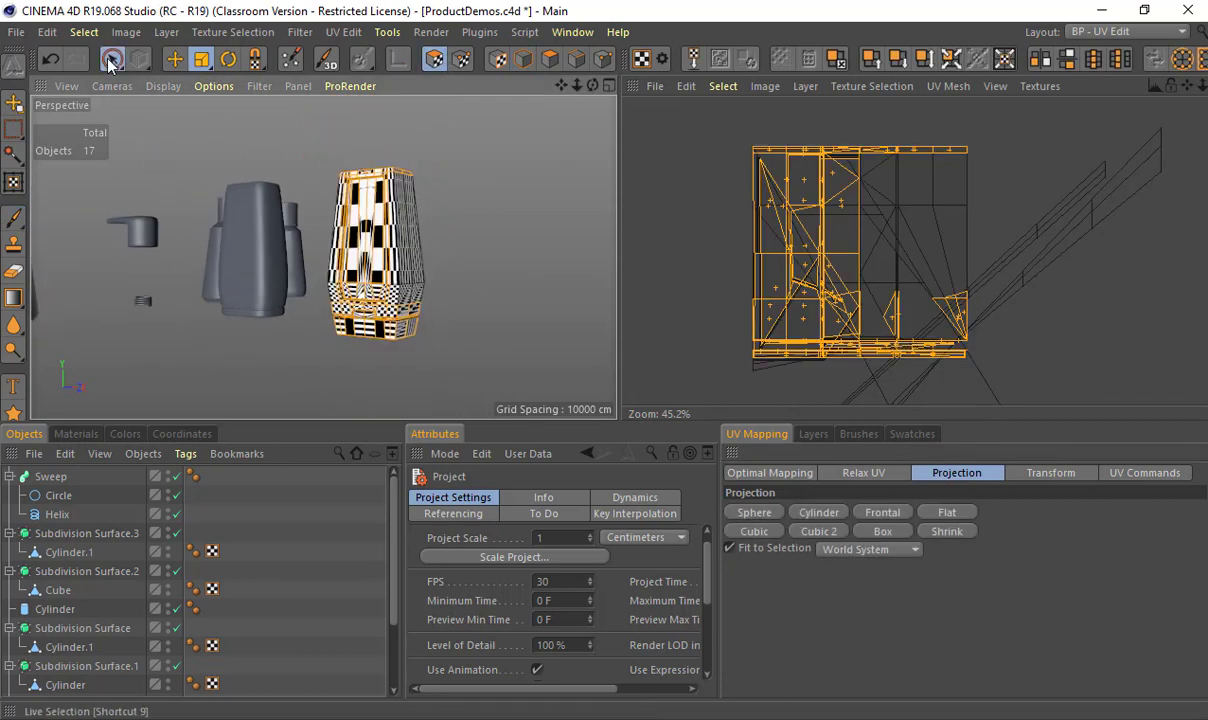
click(175, 80)
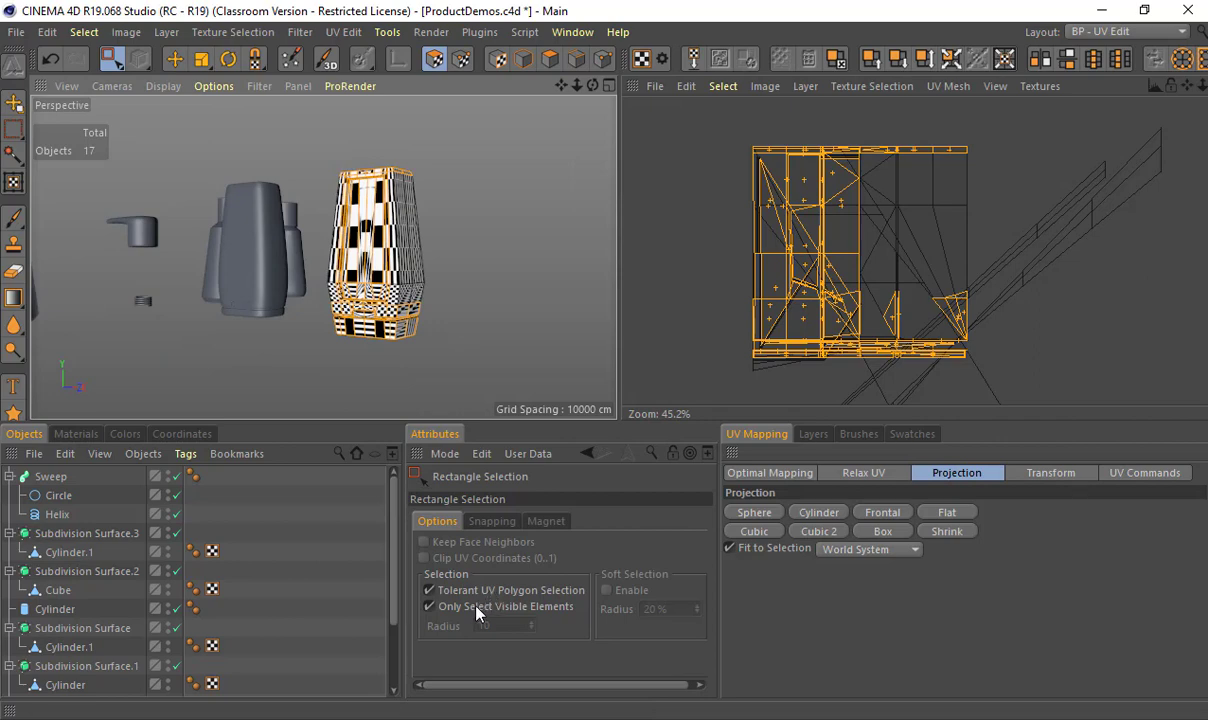
click(430, 606)
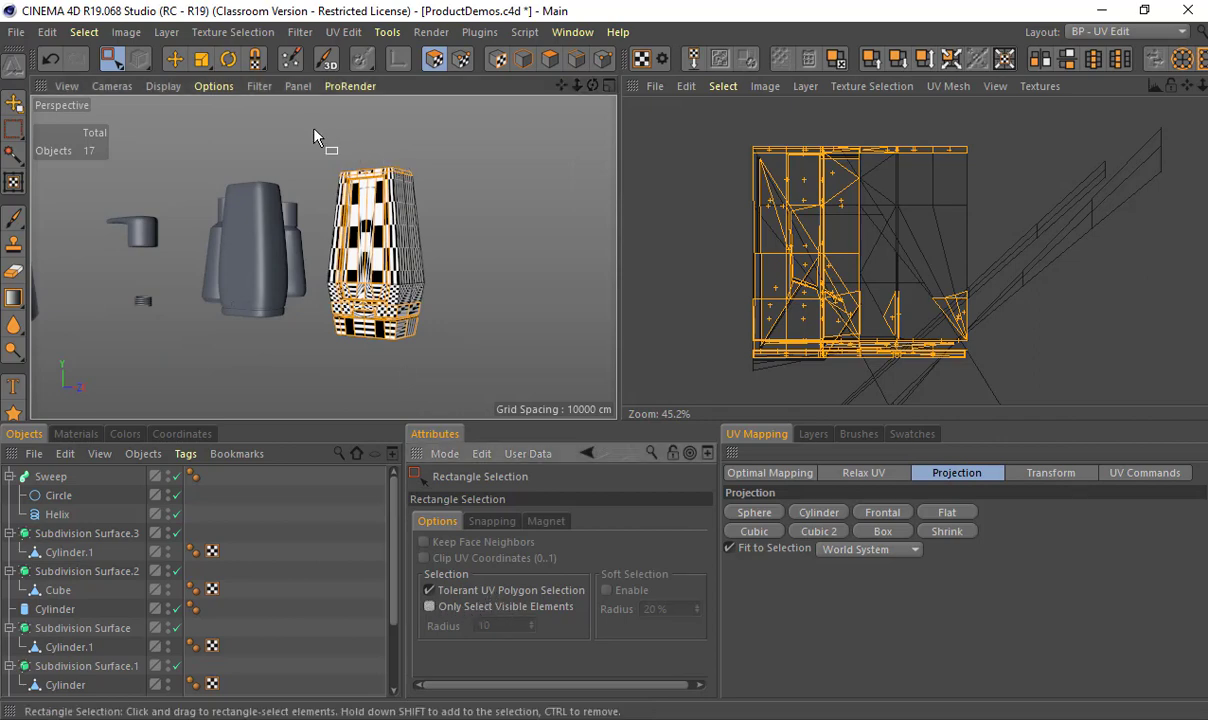
drag(318, 135, 503, 423)
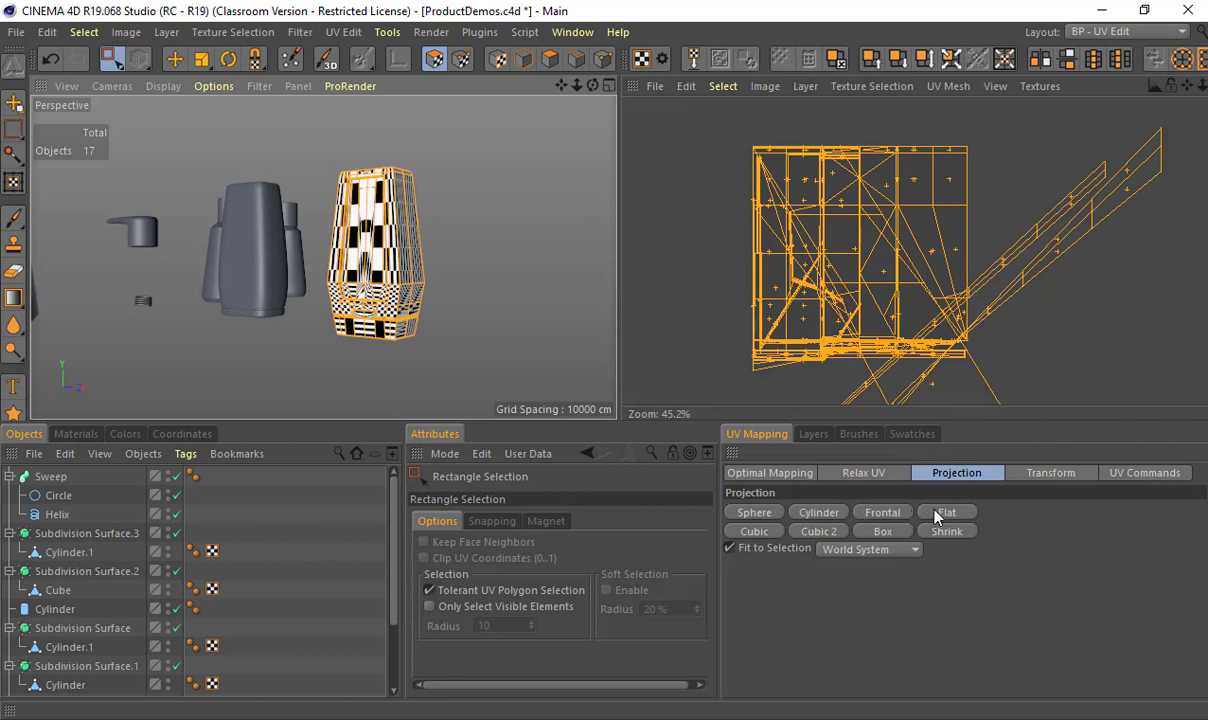
Step: Try the Sphere and Cylinder UV projections on the selected polygons and inspect the checker pattern on the bottle
click(754, 515)
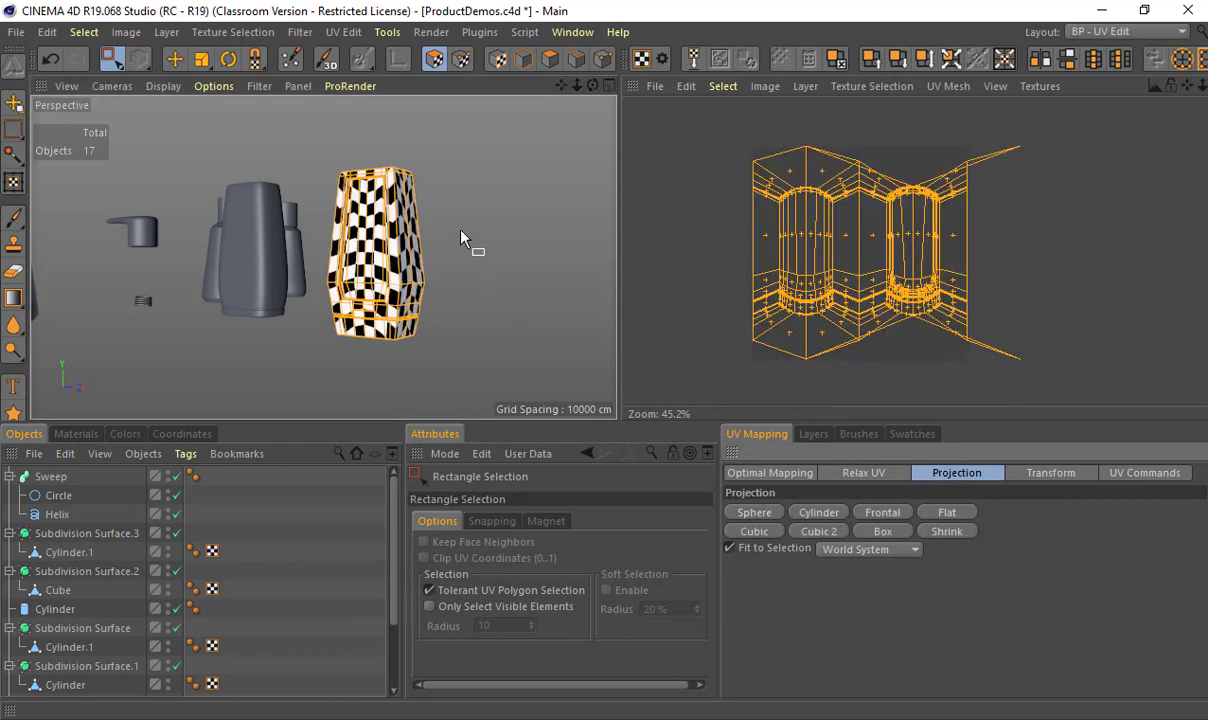
alt+drag(411, 220, 410, 254)
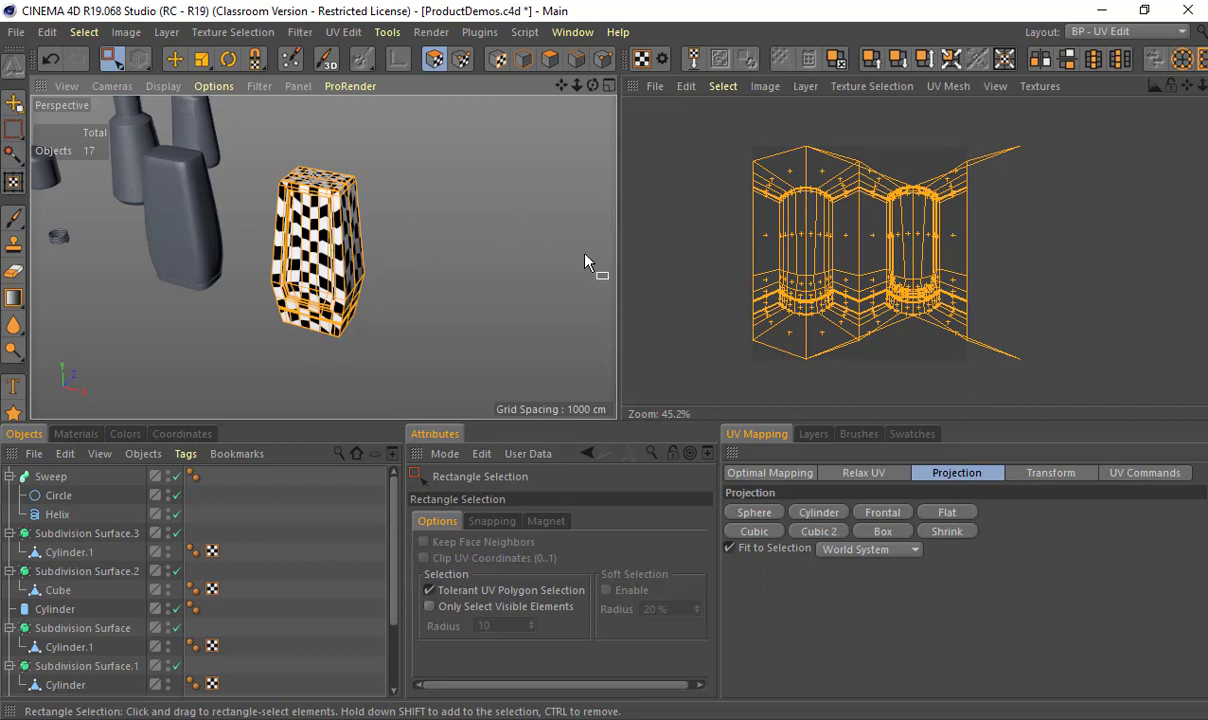
click(816, 513)
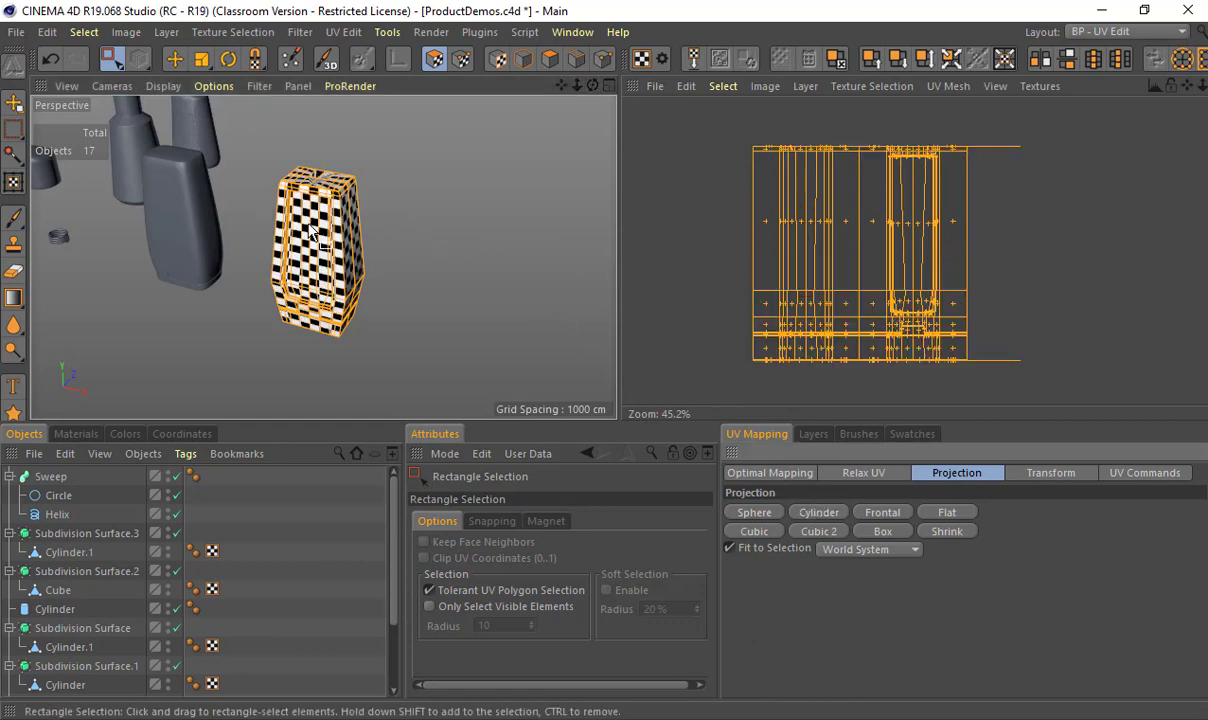
scroll(425, 240, up, 5)
alt+drag(394, 172, 516, 106)
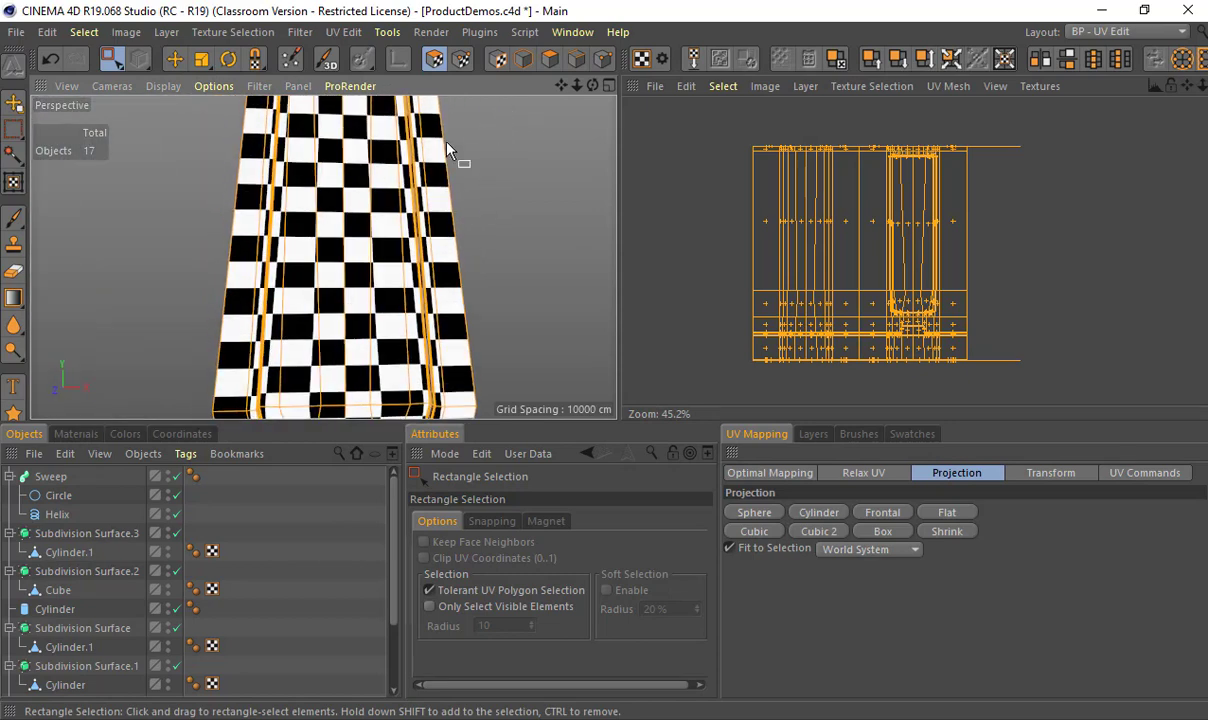
Step: Try the Frontal UV projection from two different viewing angles and inspect the checker pattern from the side
click(882, 512)
alt+drag(532, 256, 476, 248)
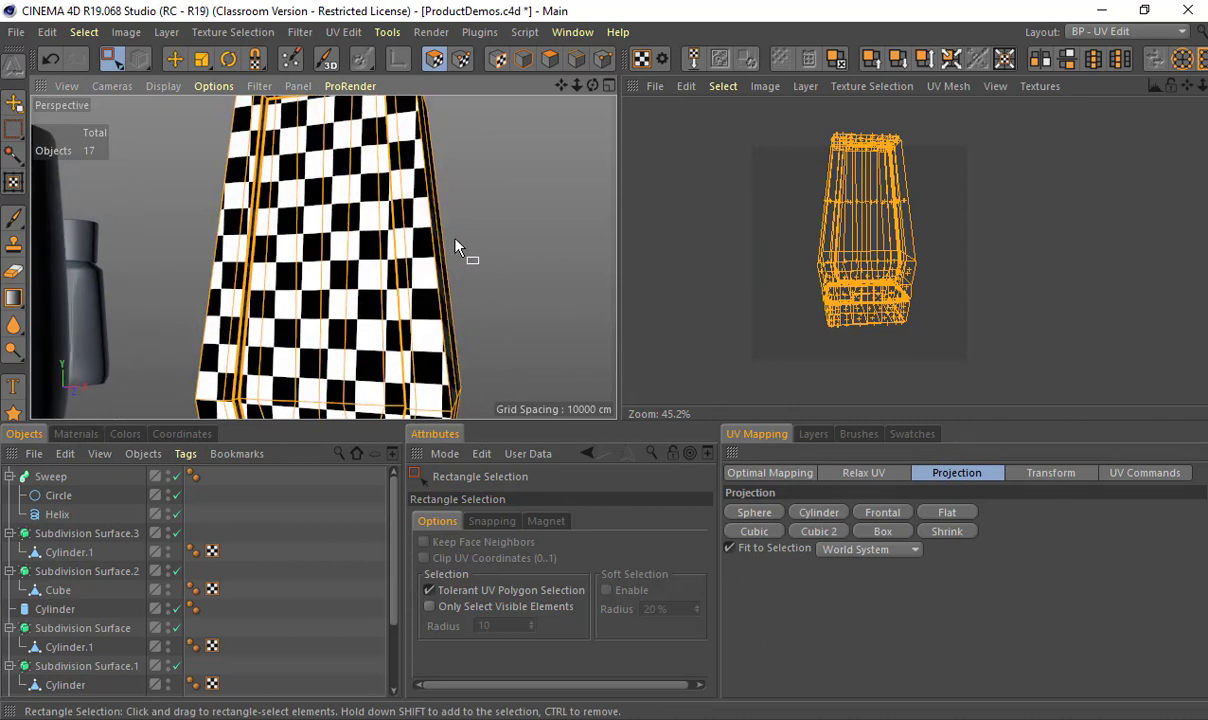
scroll(456, 251, down, 5)
alt+drag(316, 233, 232, 236)
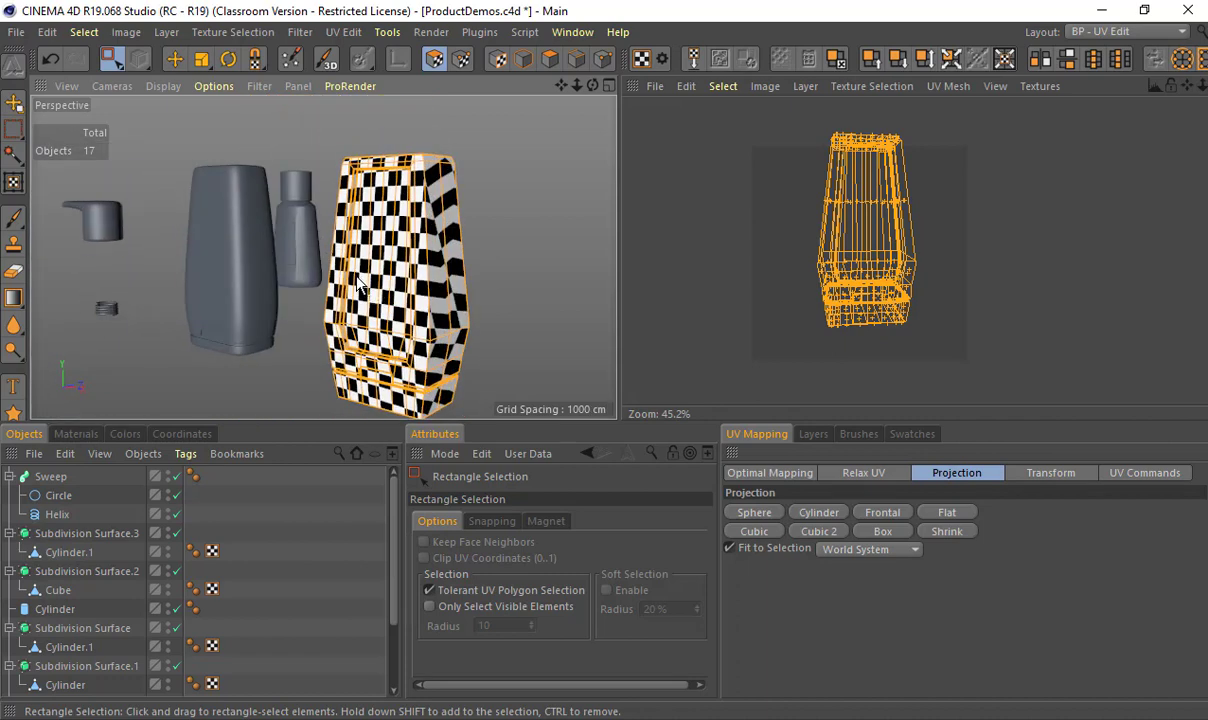
alt+middle_drag(232, 236, 180, 204)
click(873, 516)
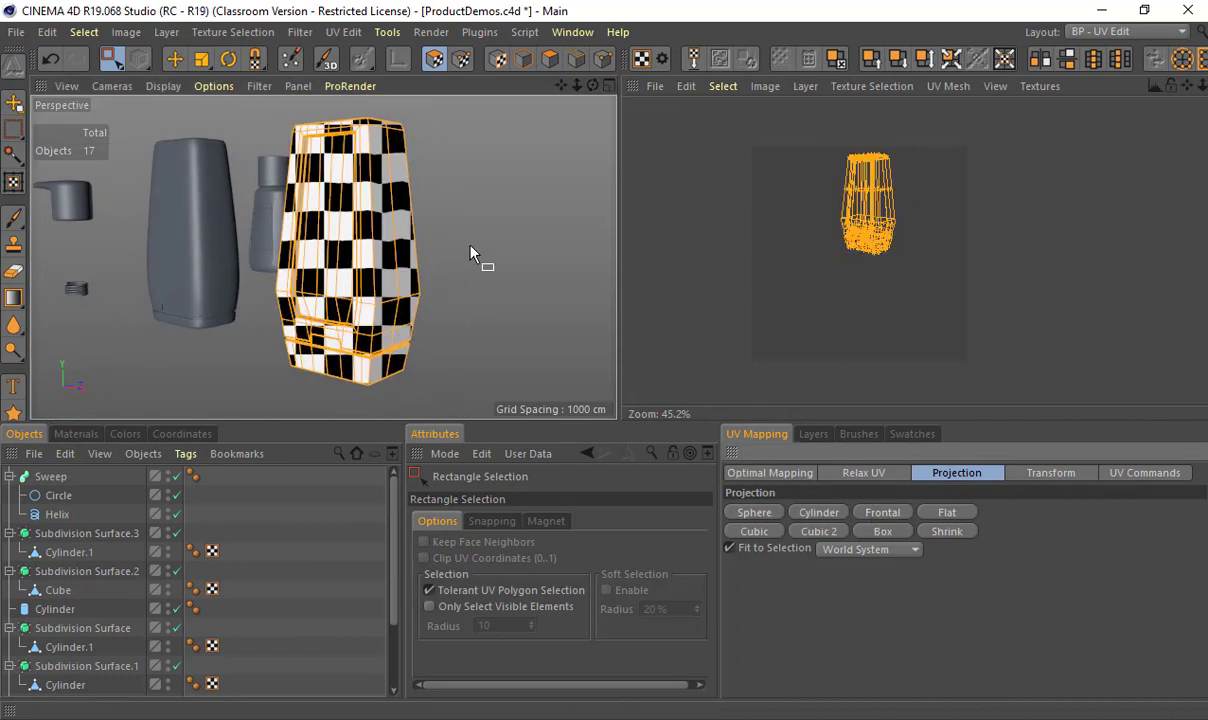
alt+drag(490, 195, 535, 190)
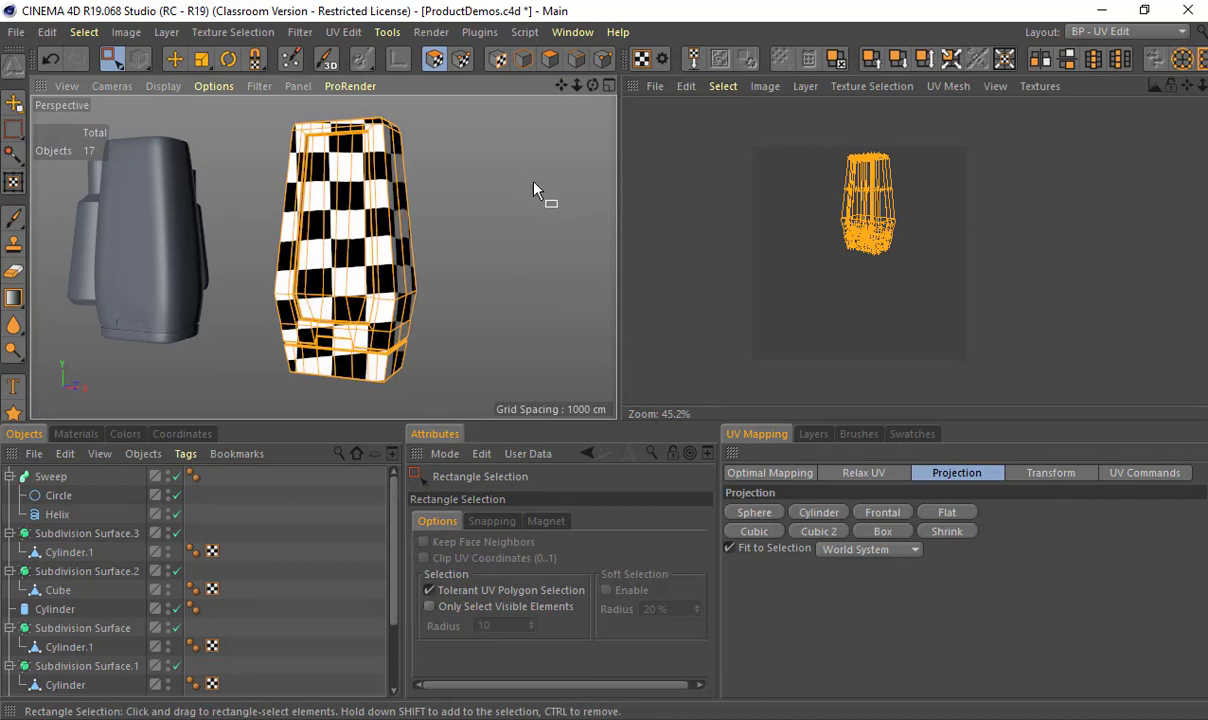
Step: Try the Flat, Cubic, Cubic 2, Box and Shrink UV projections on the bottle to compare their UV layouts
click(958, 512)
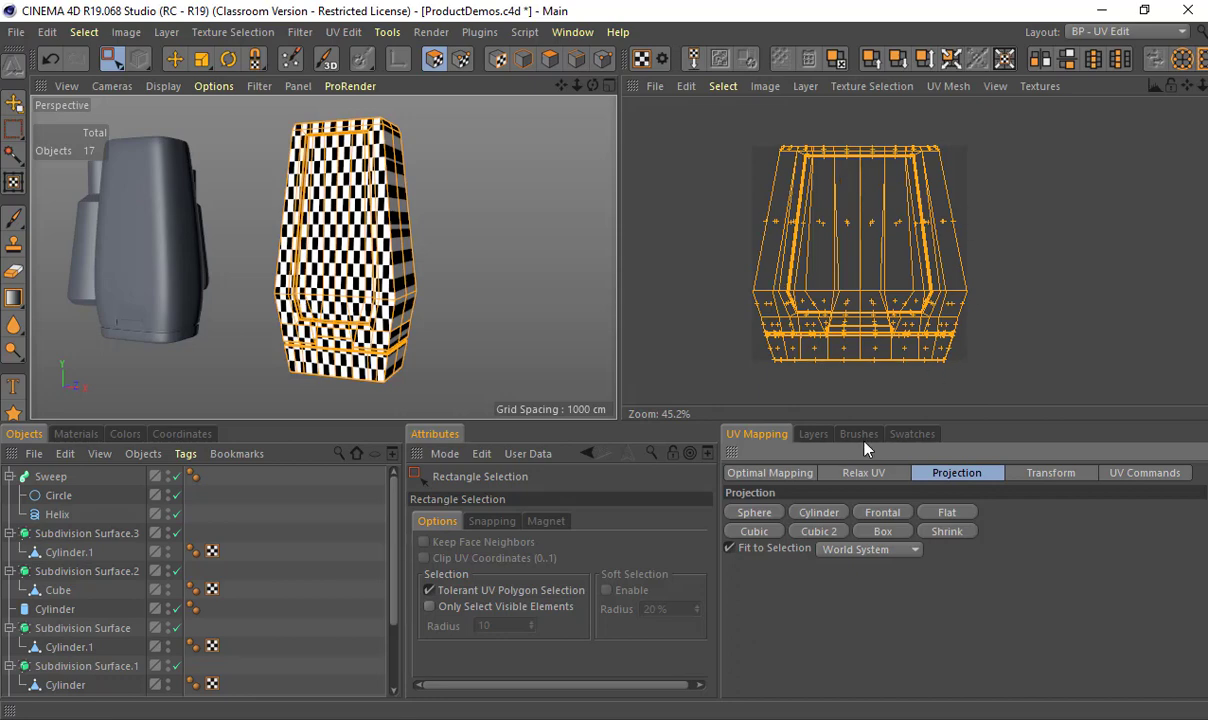
click(771, 536)
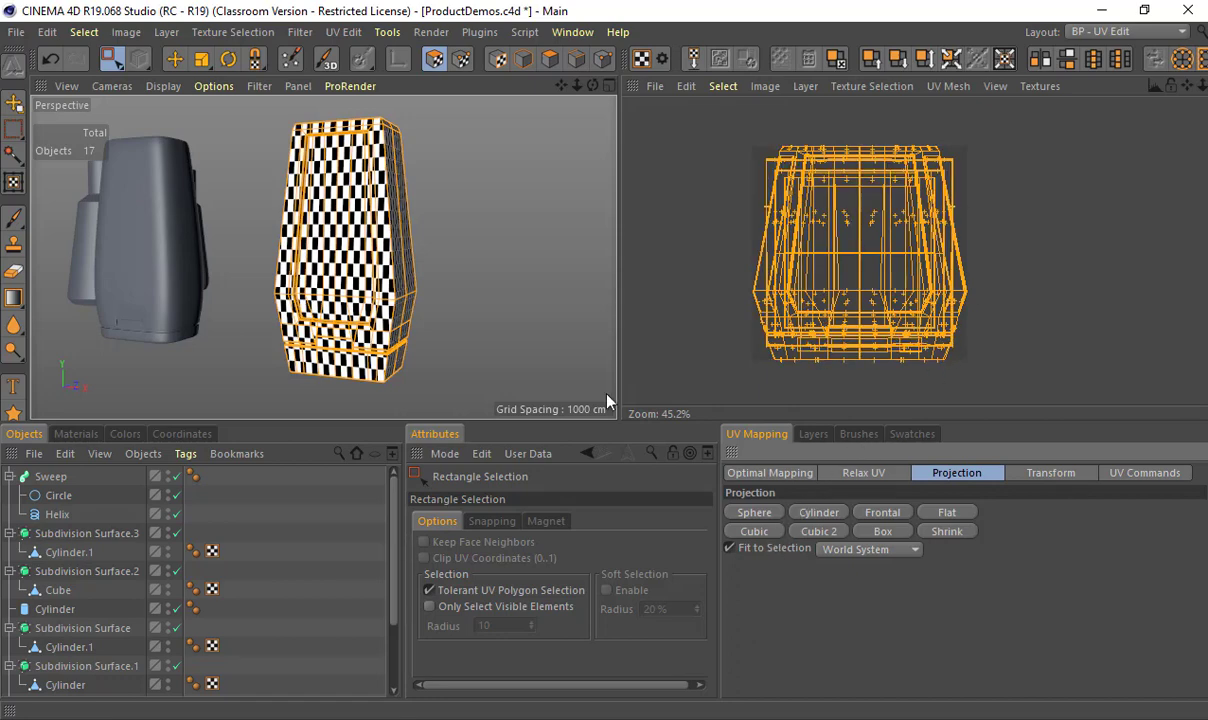
mouse_move(442, 290)
alt+mouse_down()
mouse_move(420, 276)
mouse_move(438, 293)
alt+mouse_up()
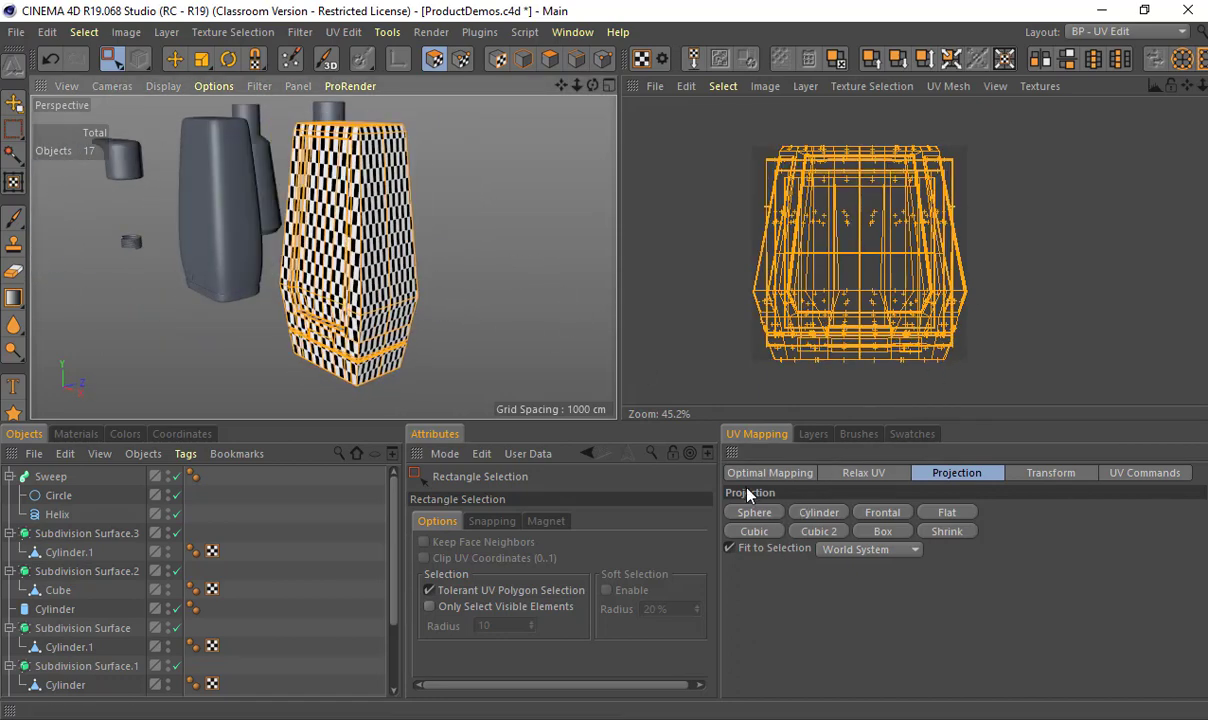
click(808, 533)
click(880, 540)
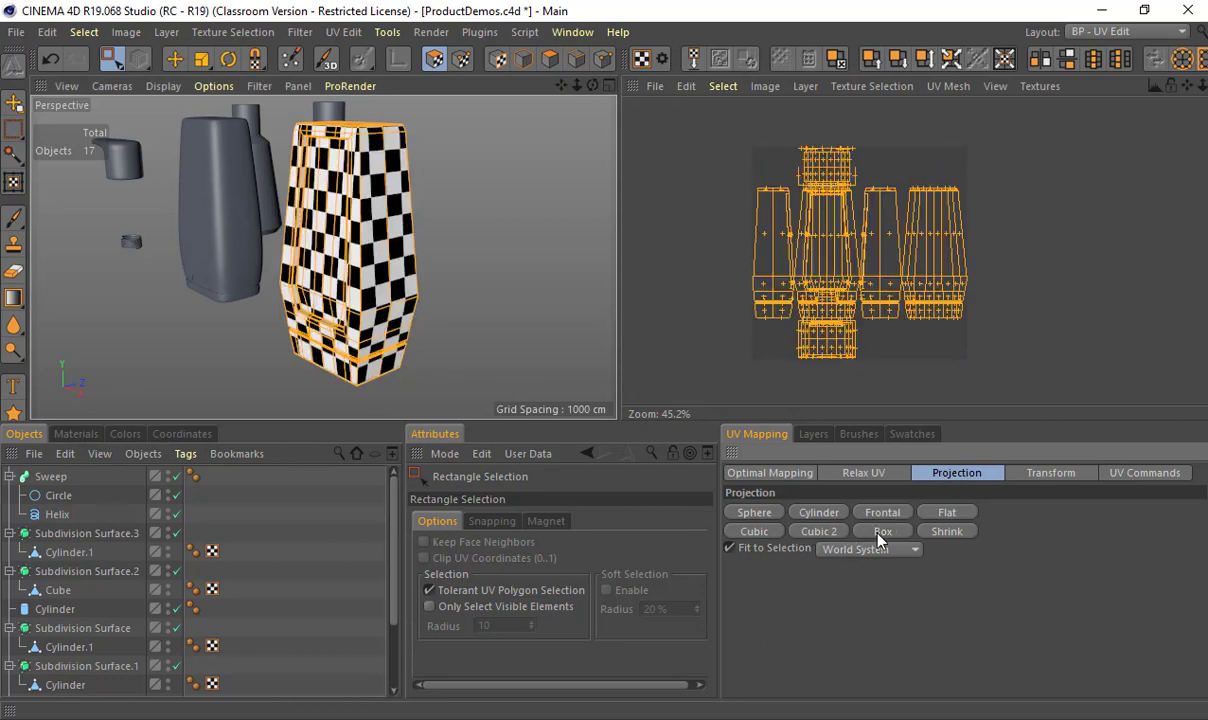
click(956, 535)
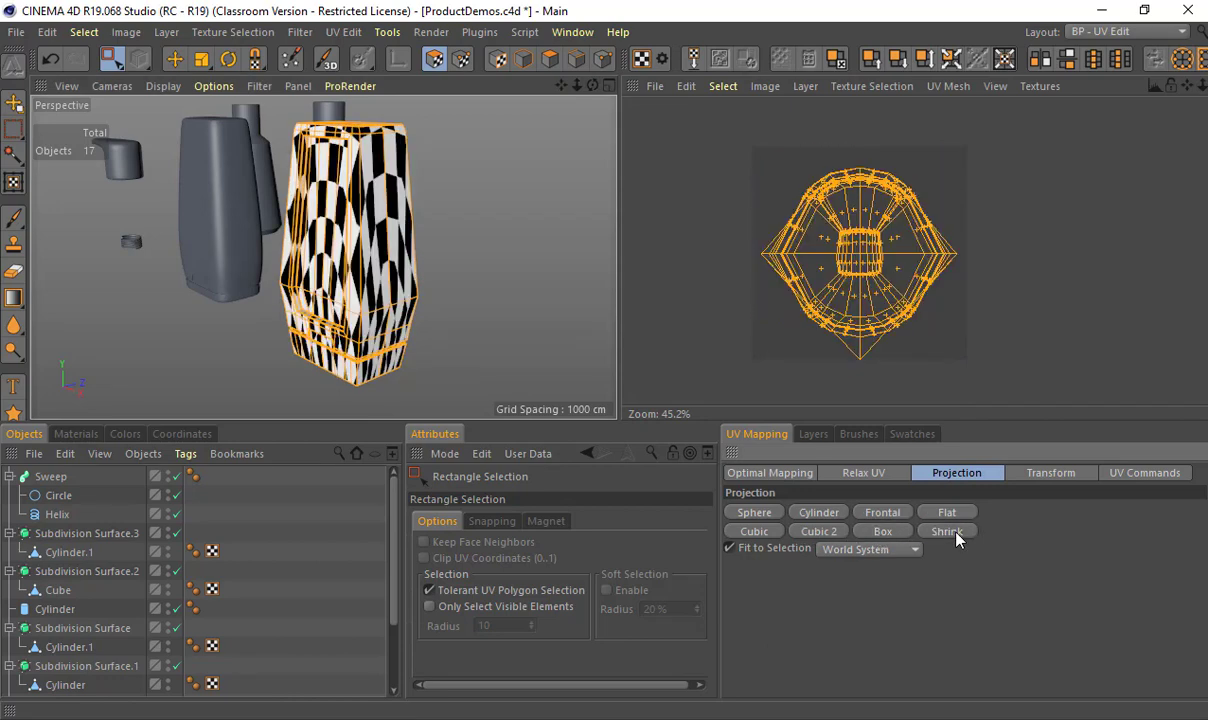
Step: Apply the Box UV projection to the bottle and examine its UV islands and checker pattern up close
click(904, 533)
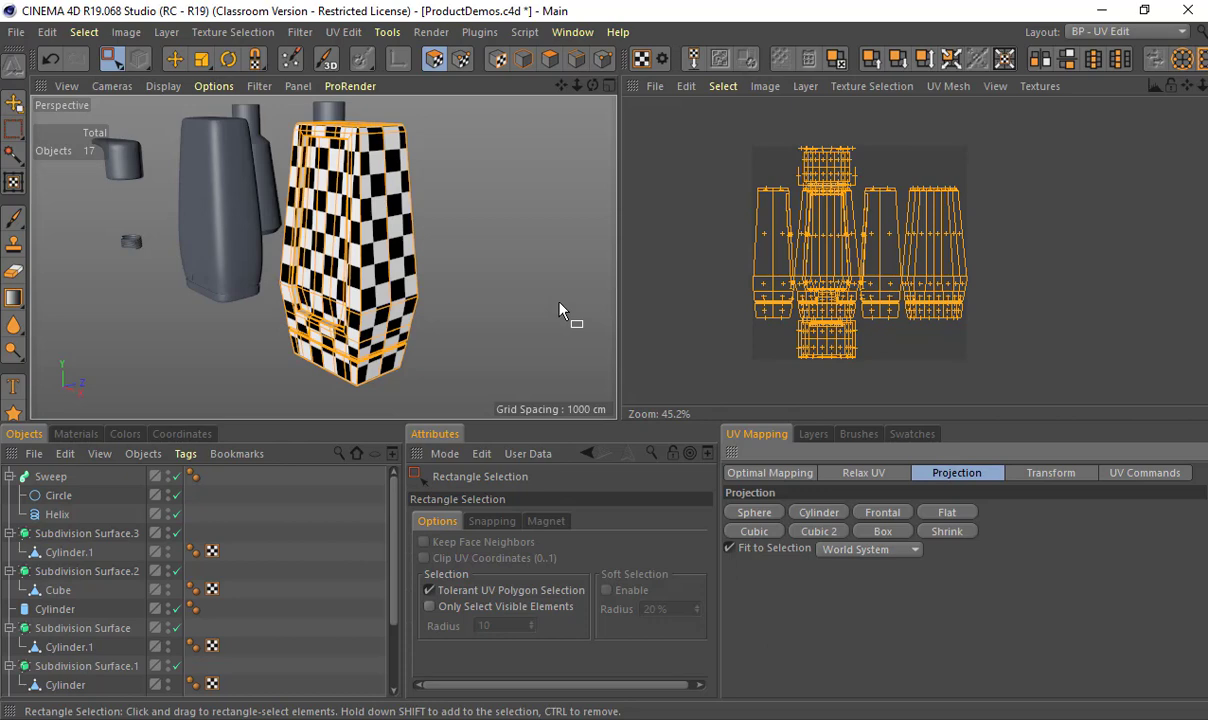
scroll(800, 180, up, 5)
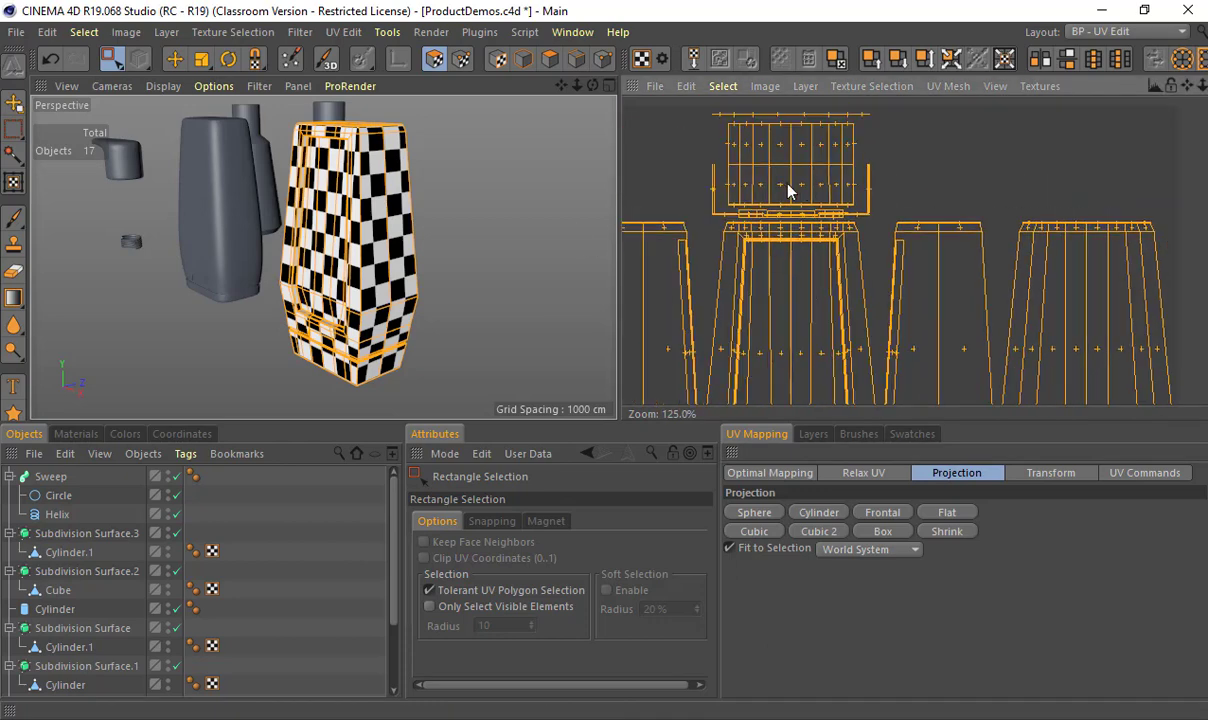
middle_drag(788, 184, 842, 206)
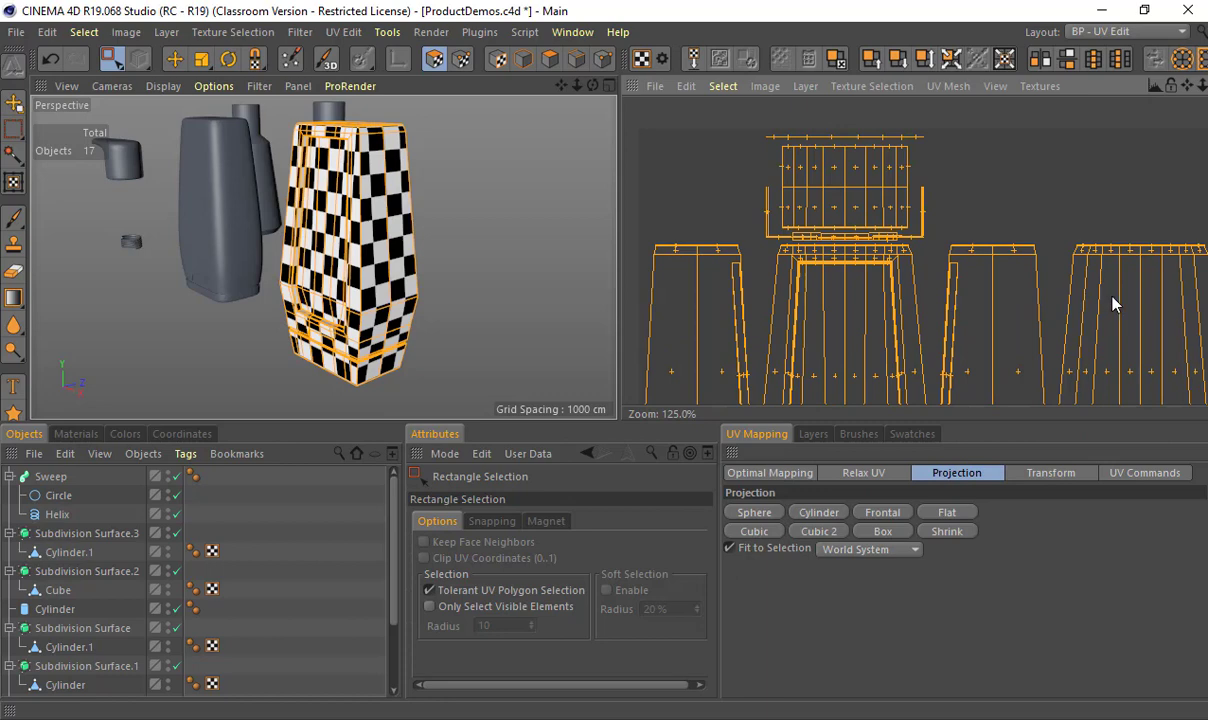
alt+drag(519, 257, 529, 176)
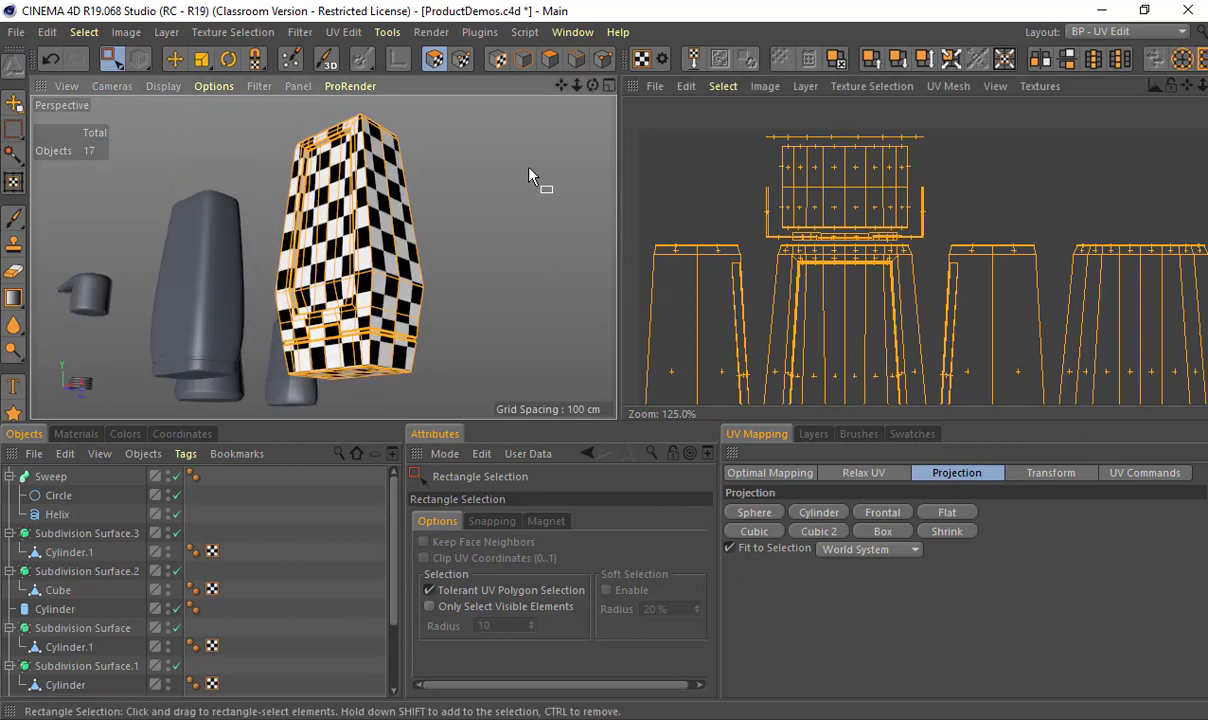
Step: Apply the Cubic UV projection to the bottle's selected polygons while viewing it from above
alt+drag(445, 232, 470, 414)
click(771, 535)
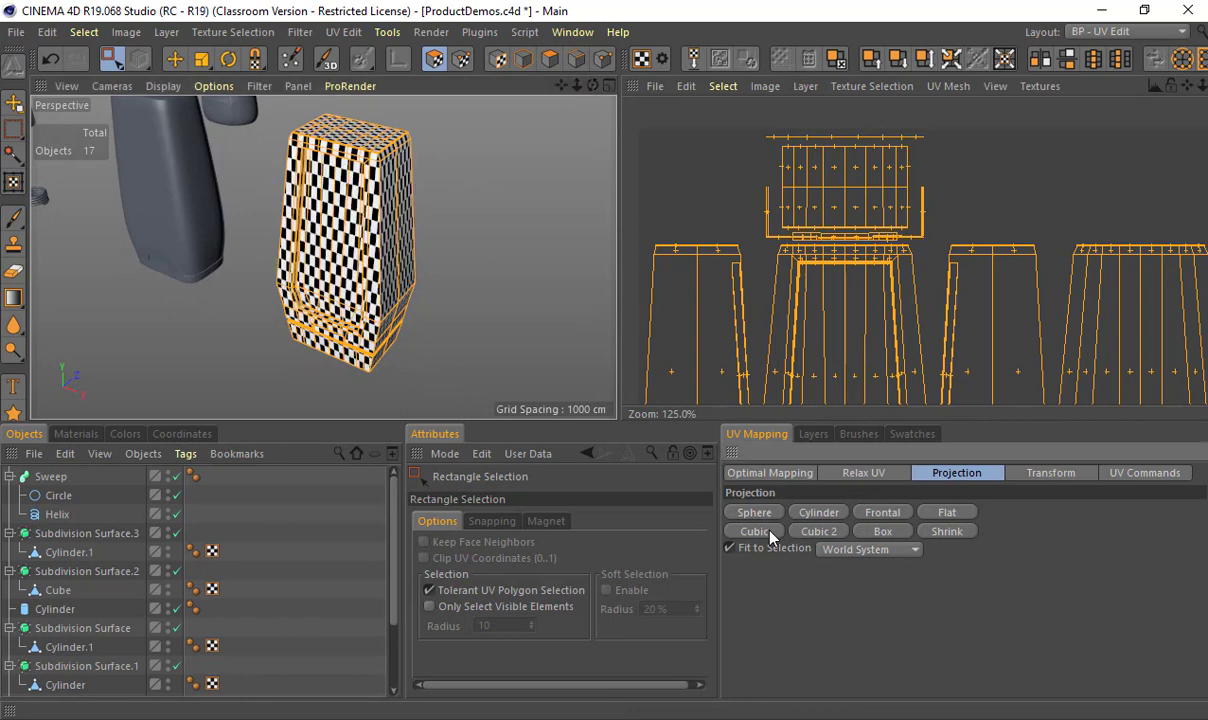
Step: Alternate between the Cubic 2 and Box UV projections on the bottle to compare their UV layouts and checker distortion
scroll(800, 311, down, 4)
alt+middle_drag(848, 330, 793, 210)
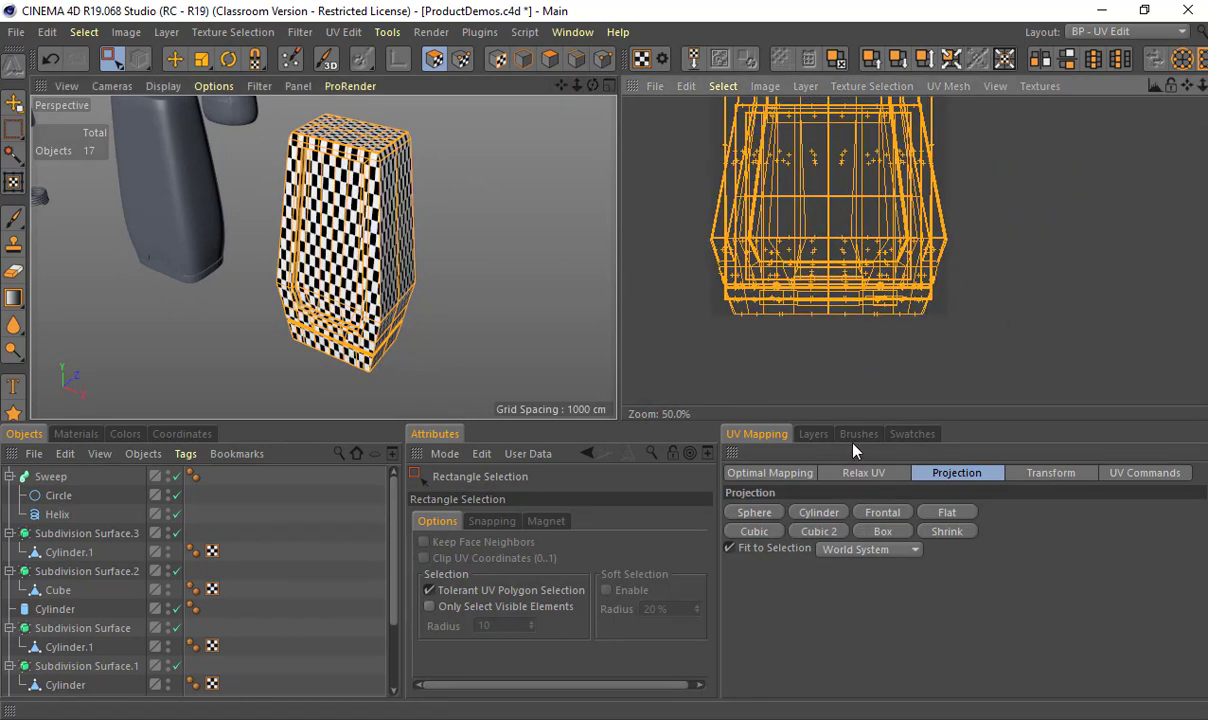
click(837, 532)
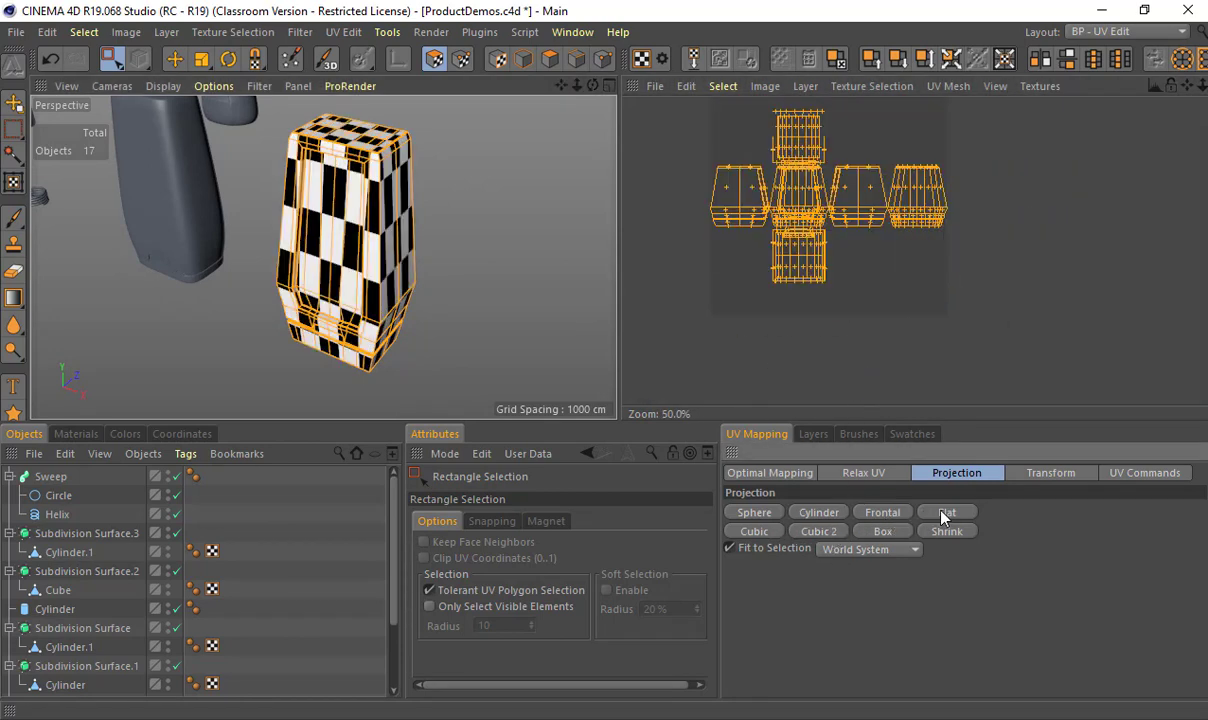
click(879, 532)
click(819, 531)
click(879, 532)
click(826, 535)
click(879, 532)
click(823, 535)
alt+drag(545, 312, 419, 251)
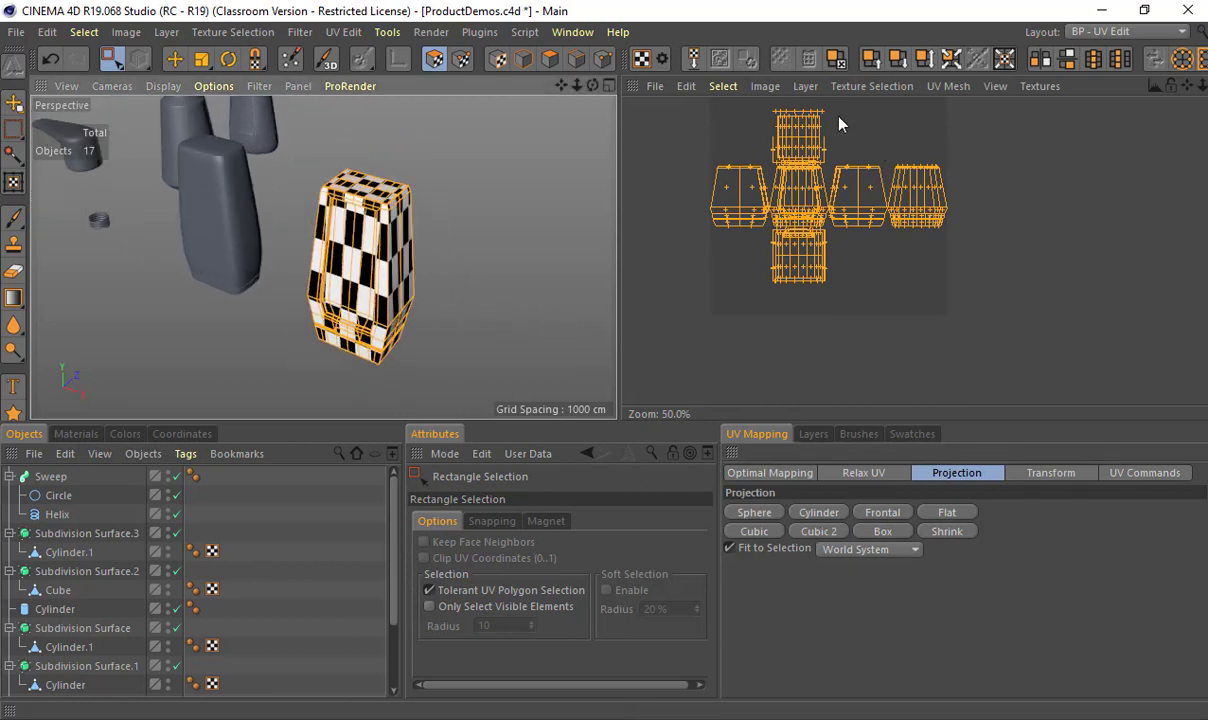
click(884, 535)
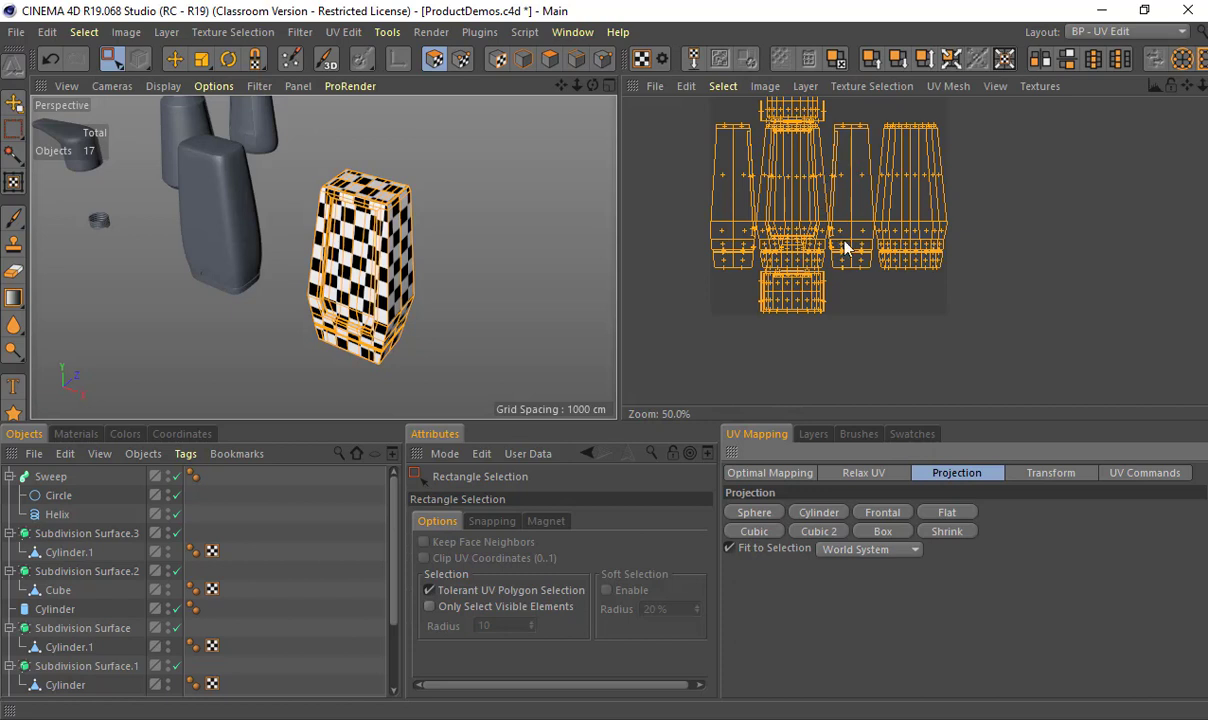
Step: Disable Fit to Selection, set the projection's coordinate system to Object System and apply the Cubic 2 projection to the bottle
click(784, 550)
click(852, 551)
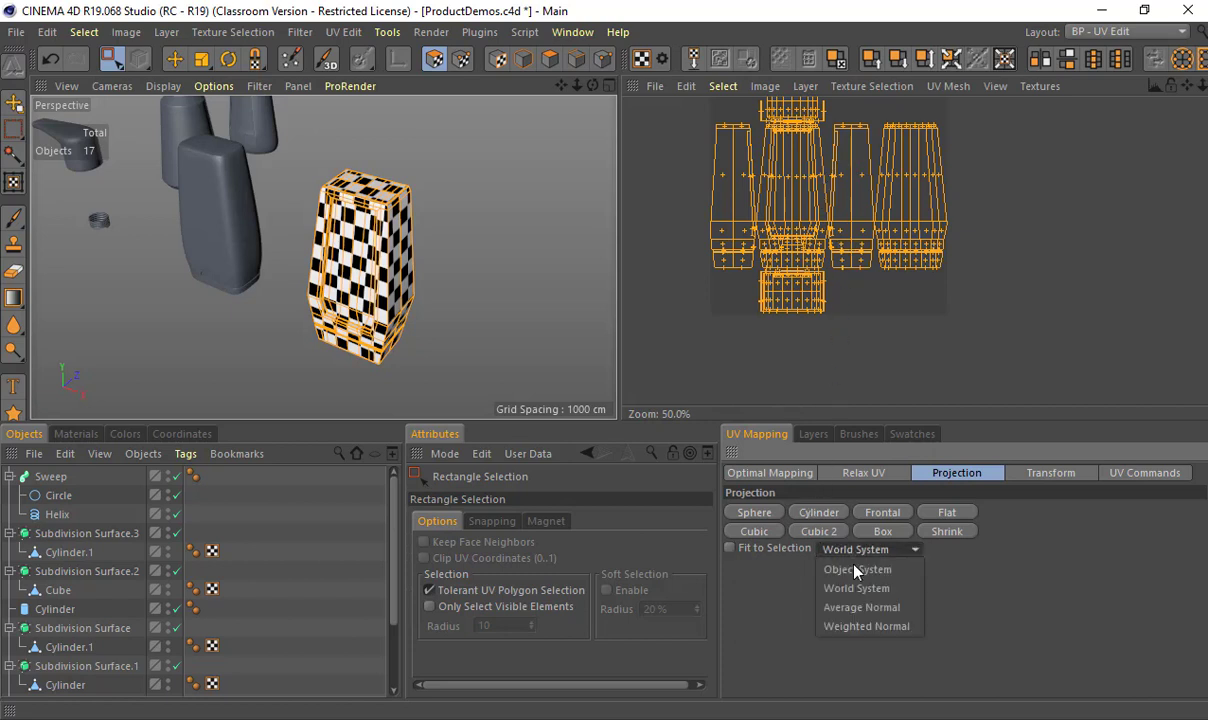
click(850, 569)
click(837, 534)
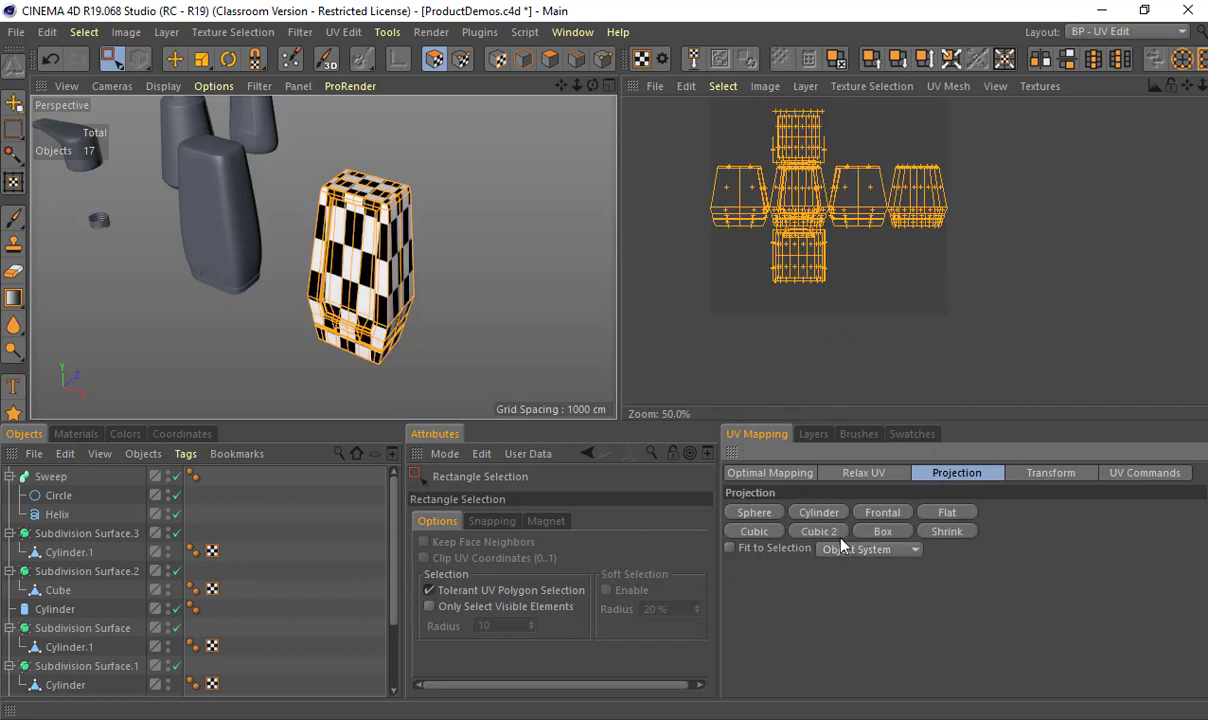
Step: Try the Cubic 2 and Box UV projections on the bottle with the Average Normal orientation
click(860, 549)
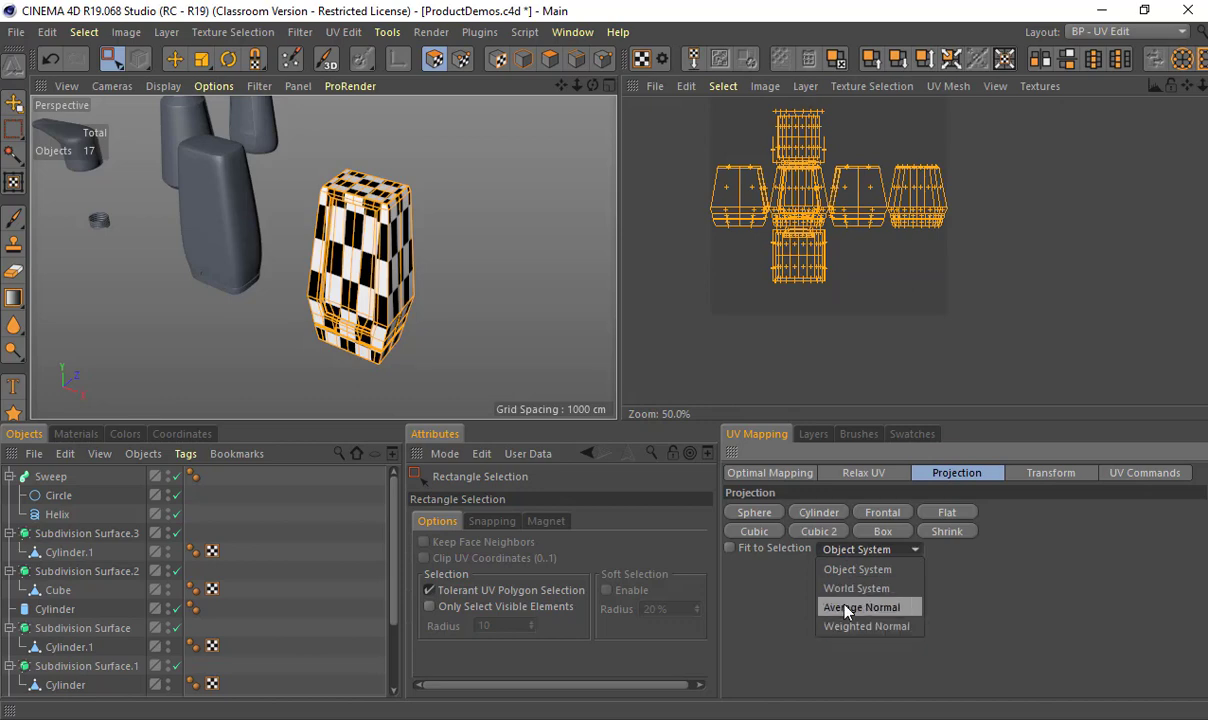
click(830, 607)
click(818, 534)
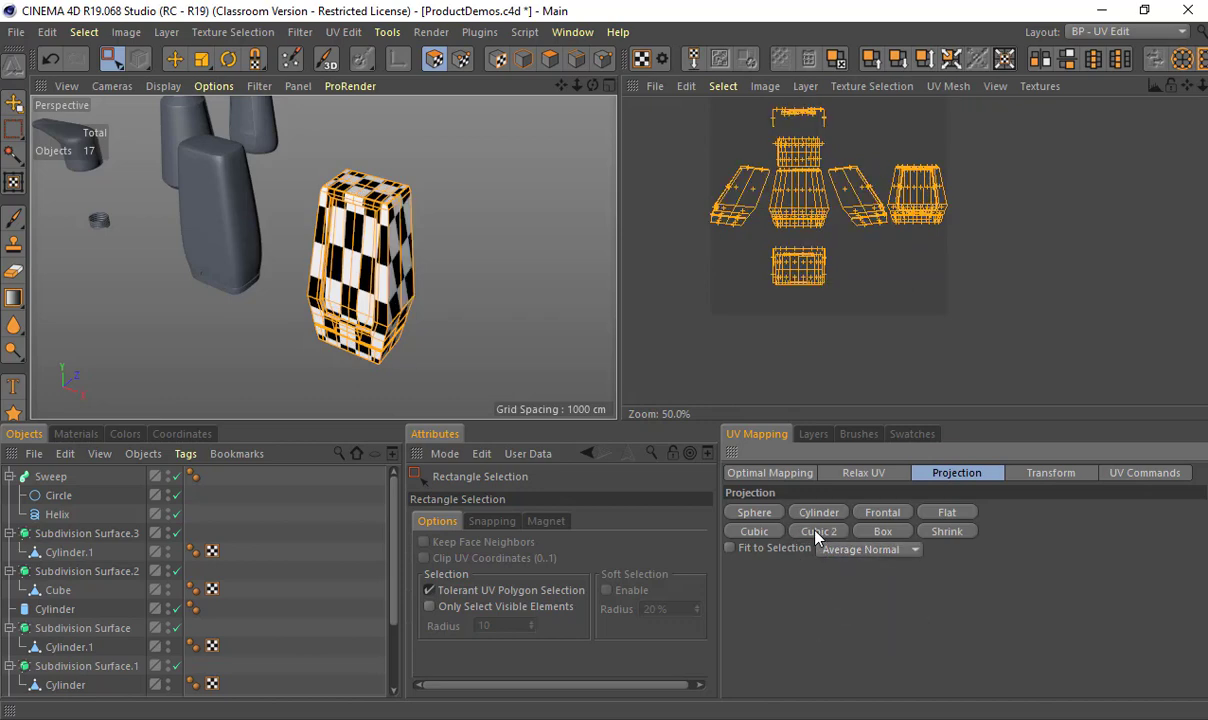
click(866, 536)
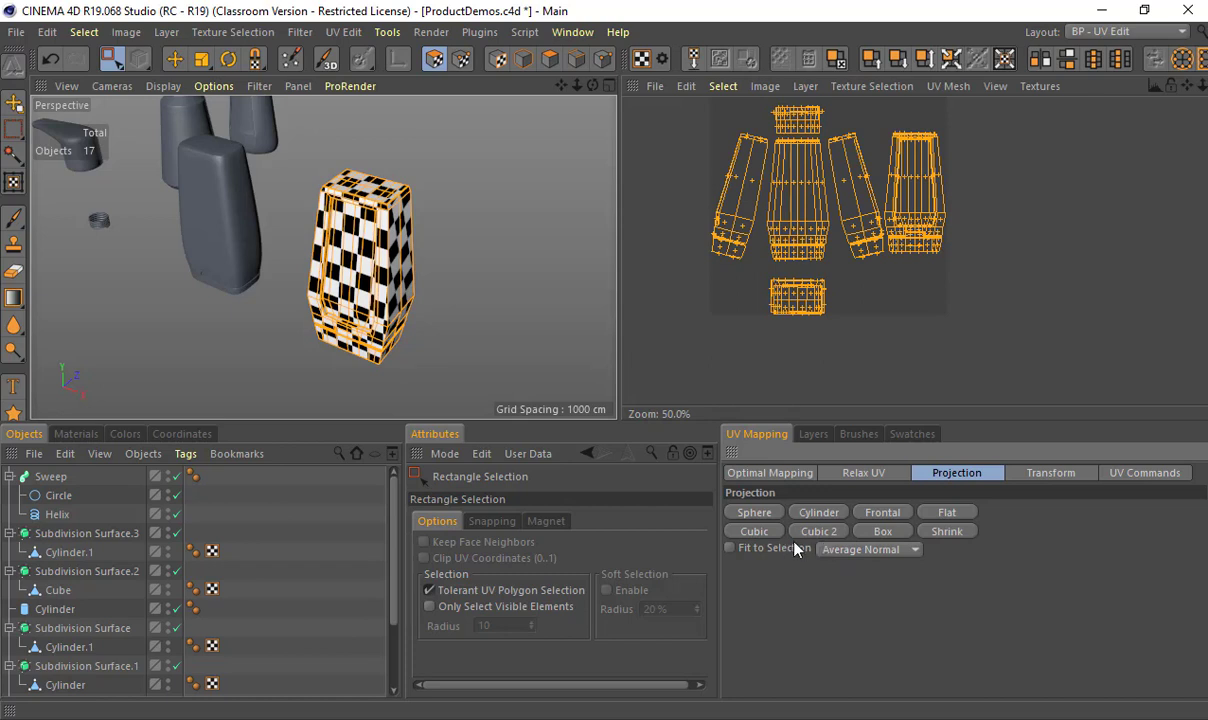
Step: Apply the Box UV projection with Object System orientation and inspect the checker pattern on the bottle from the front
click(860, 549)
click(845, 568)
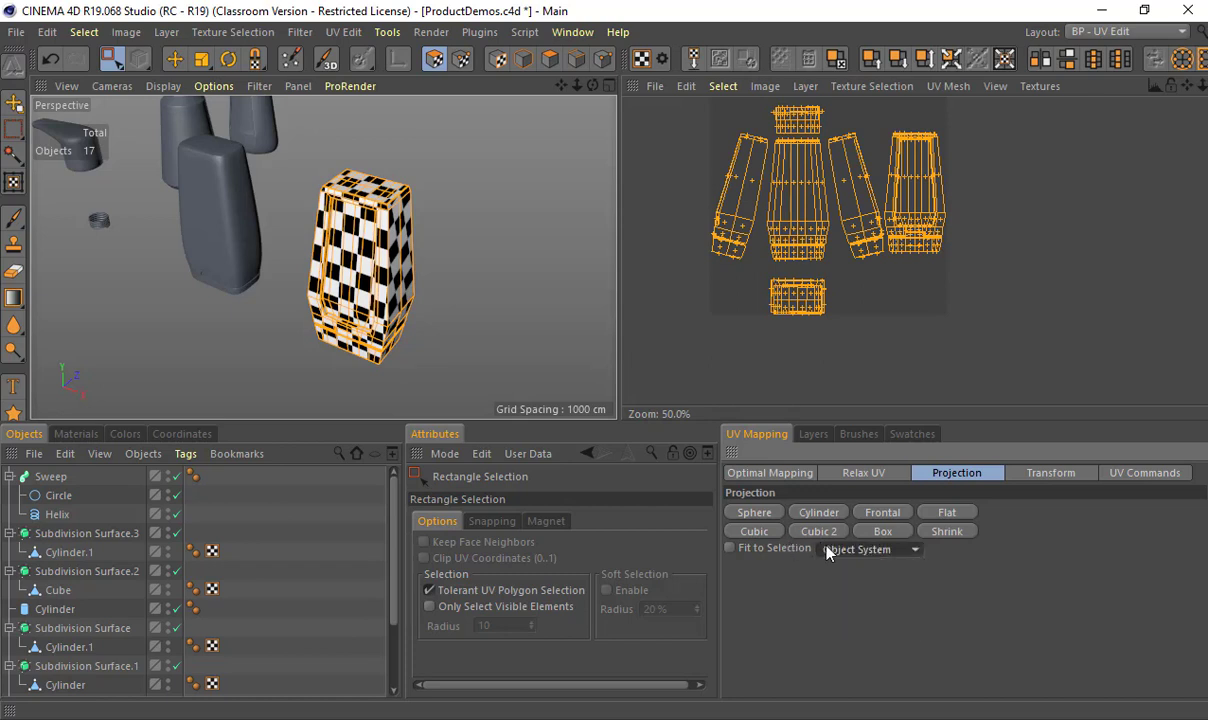
click(880, 533)
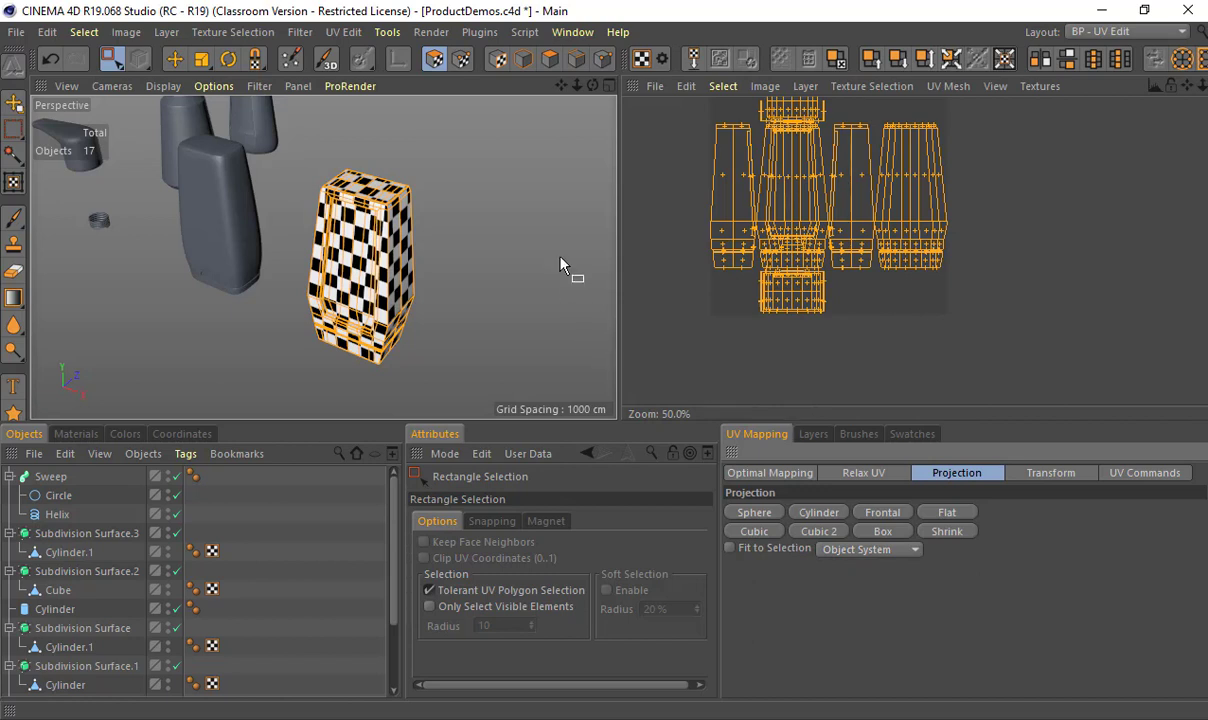
alt+drag(308, 222, 288, 183)
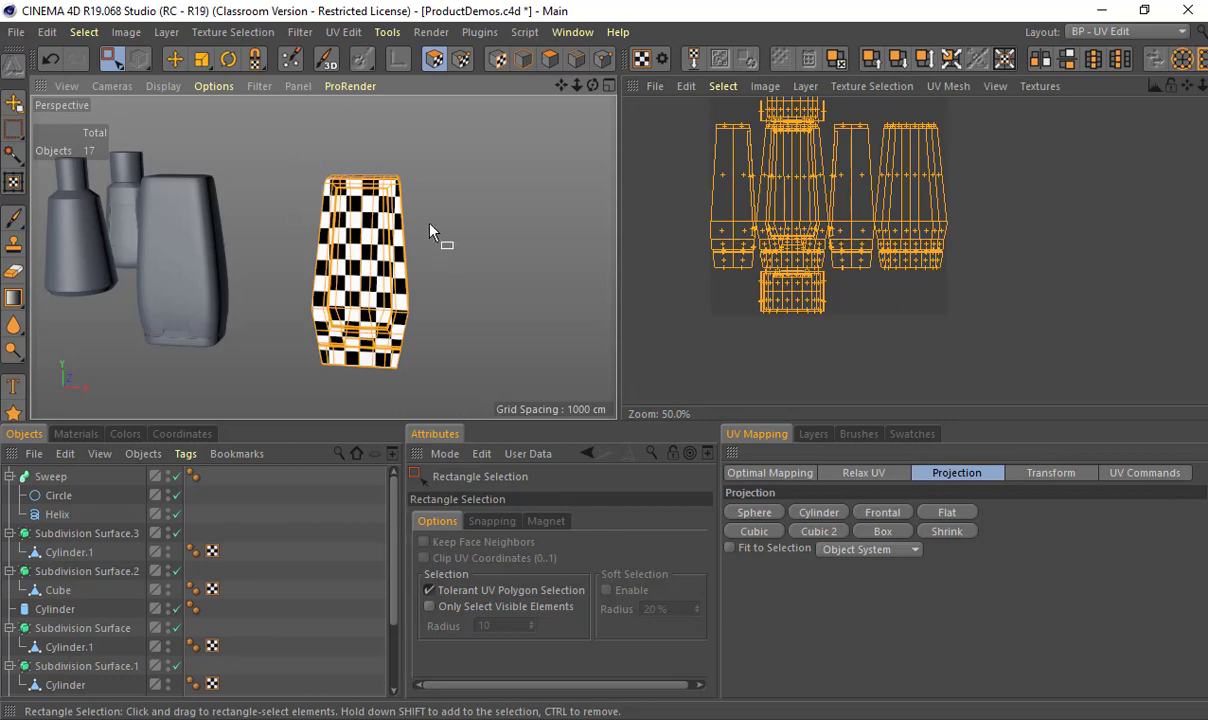
alt+drag(384, 265, 385, 205)
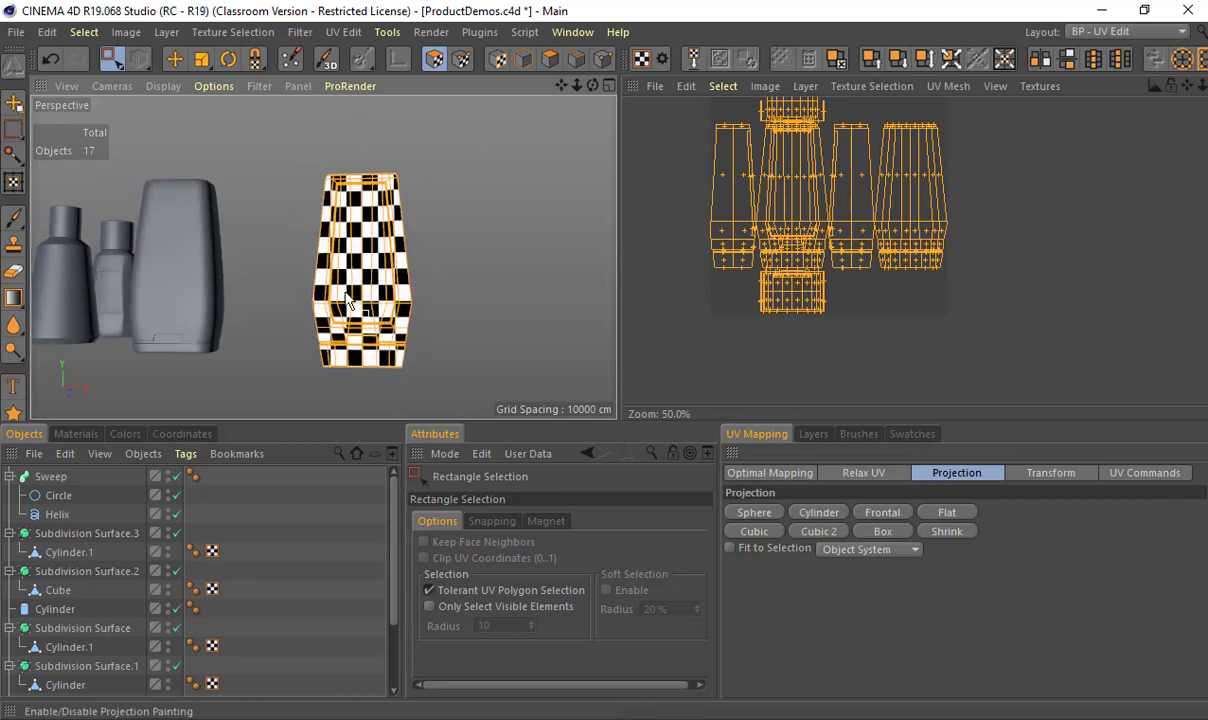
alt+middle_drag(672, 253, 659, 312)
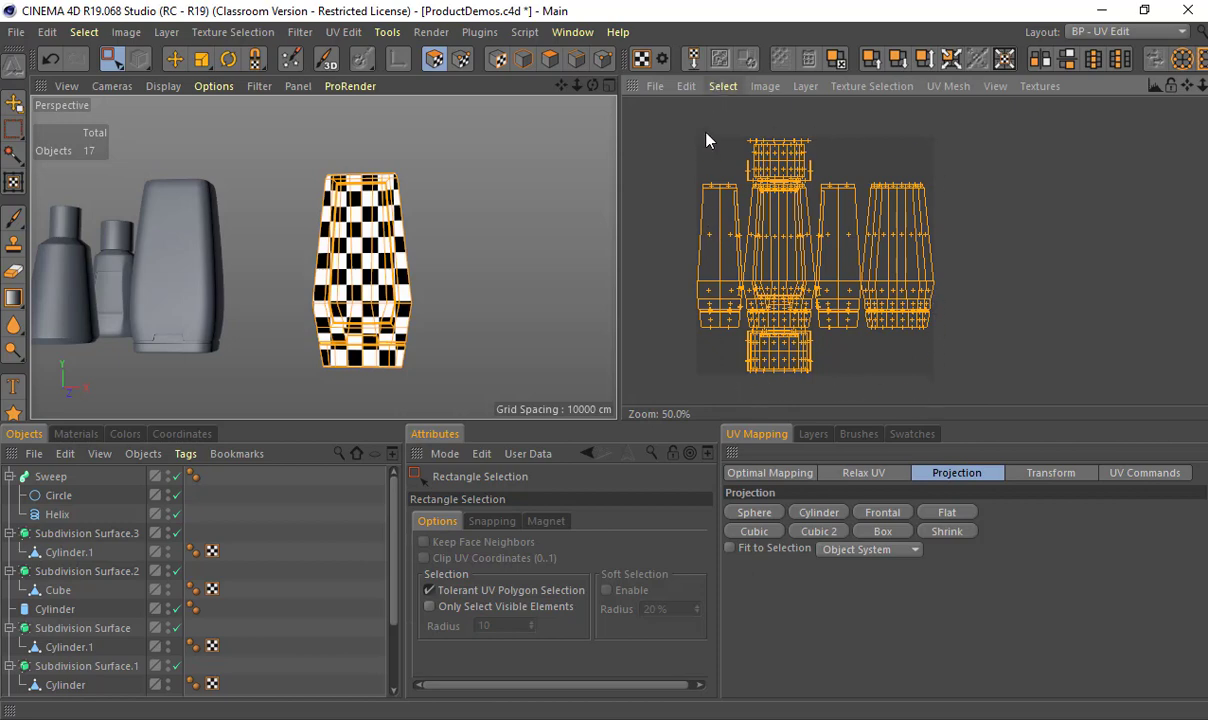
scroll(304, 202, up, 3)
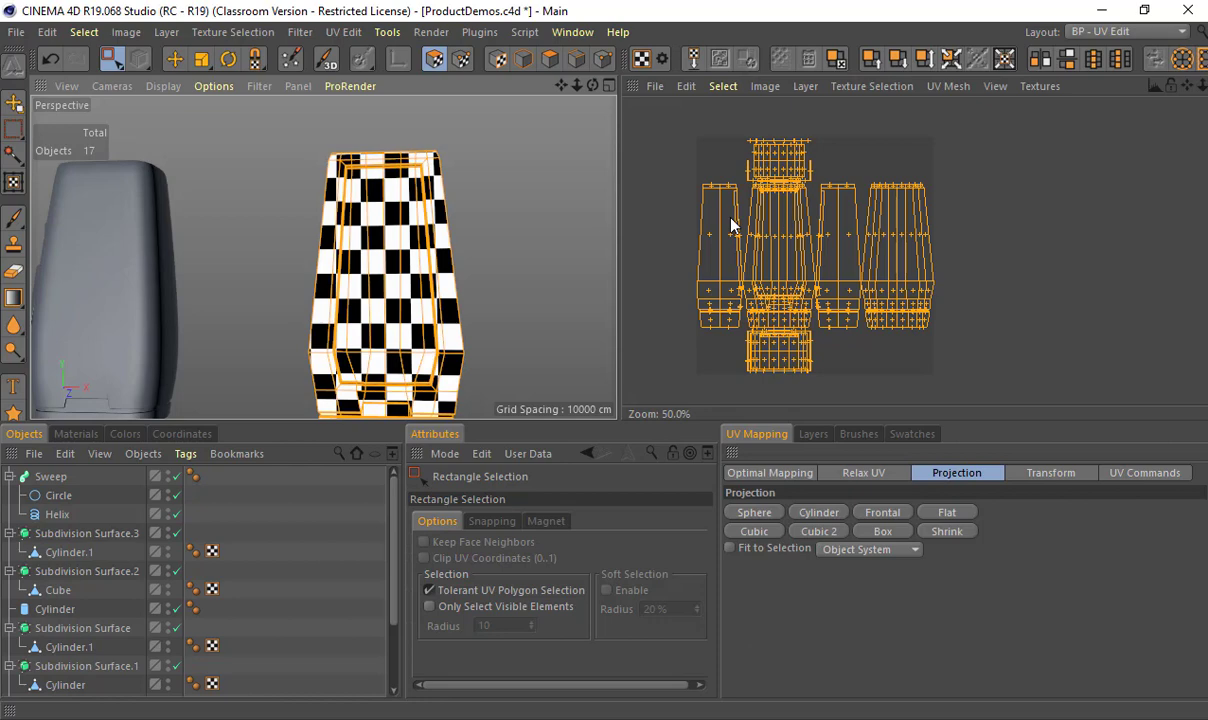
alt+middle_drag(331, 212, 327, 169)
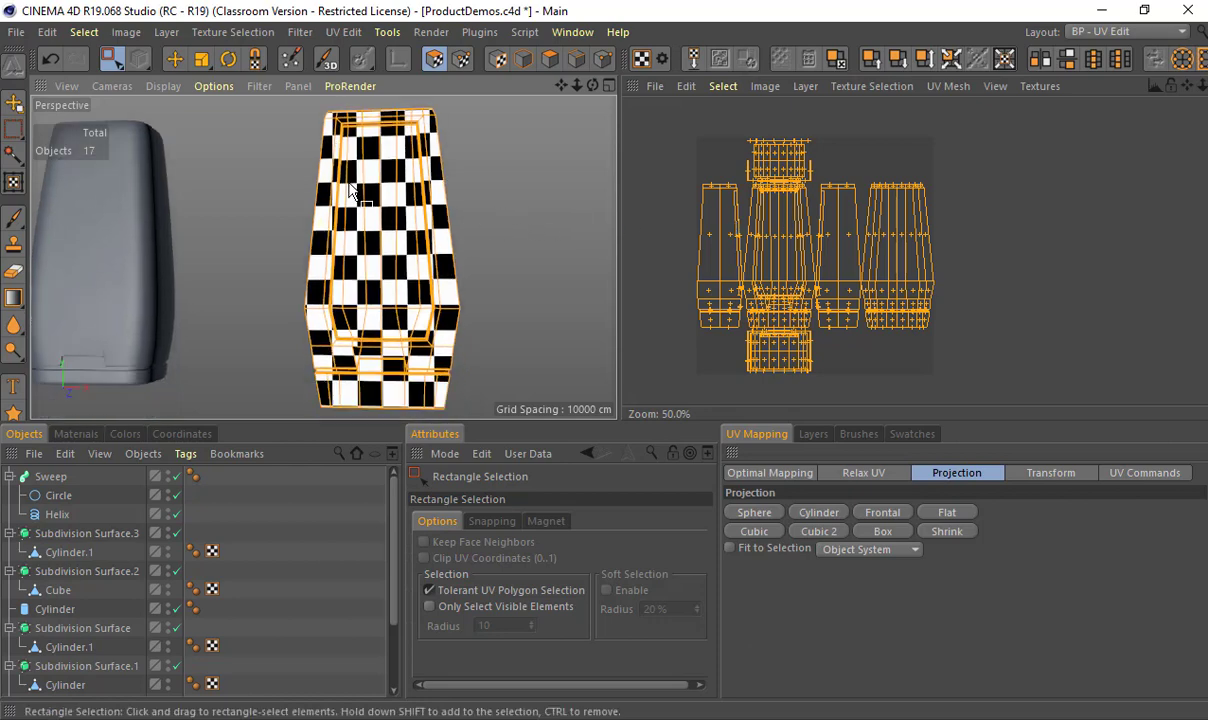
click(762, 88)
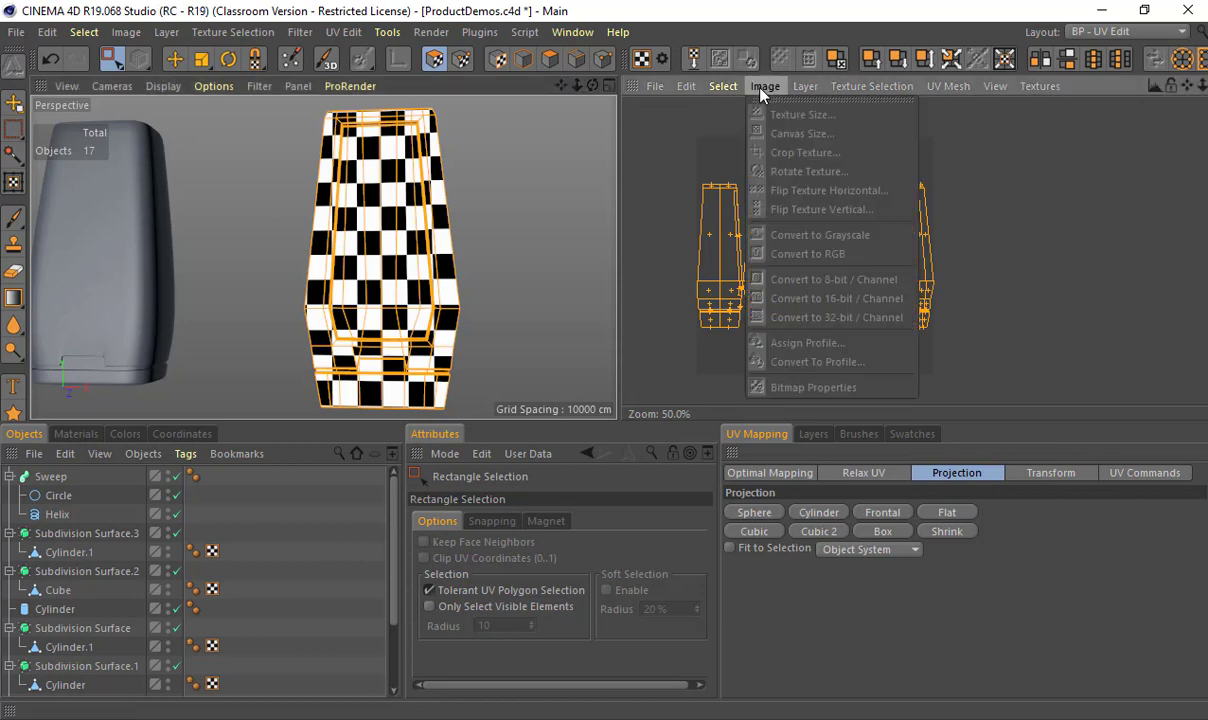
mouse_move(806, 88)
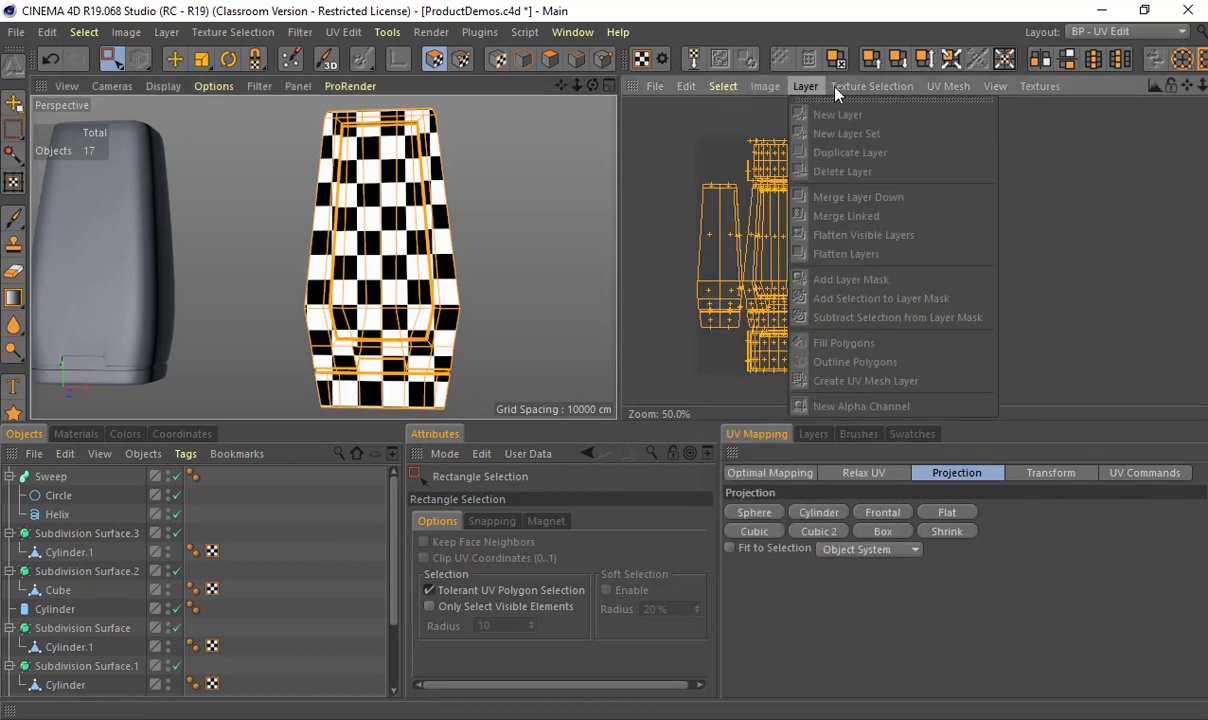
mouse_move(444, 145)
alt+right_down()
mouse_move(359, 147)
mouse_move(325, 173)
mouse_move(145, 134)
alt+right_up()
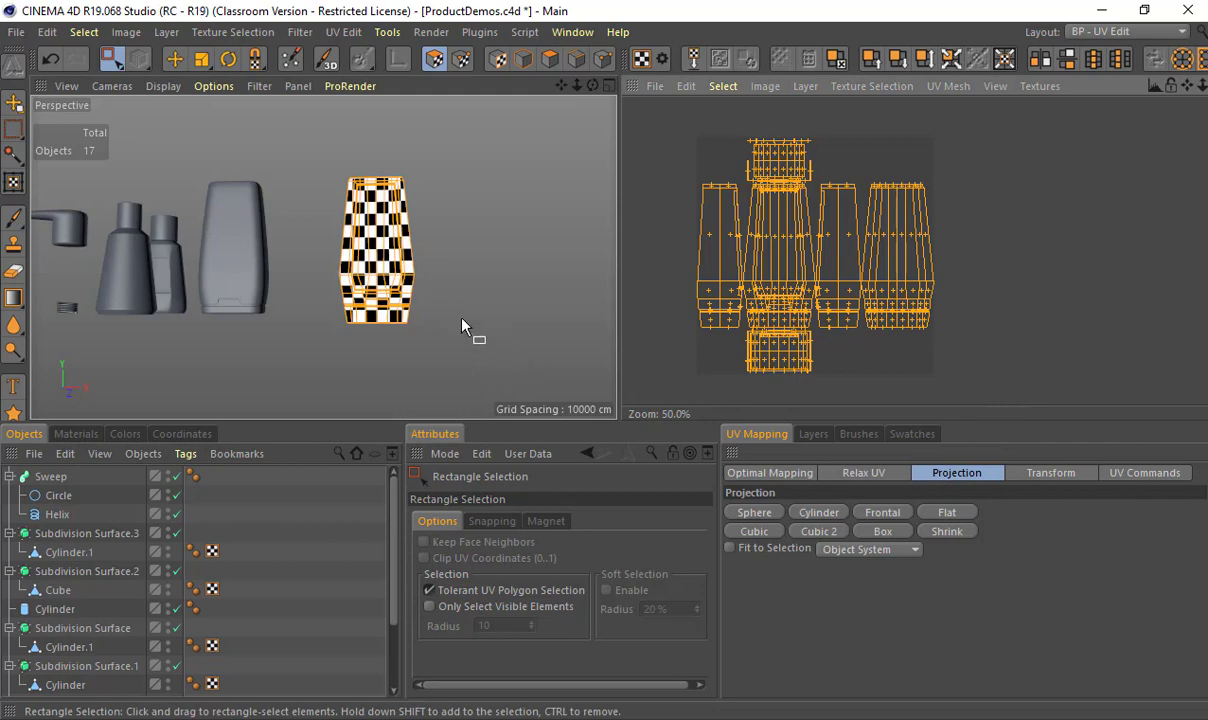
scroll(208, 580, down, 3)
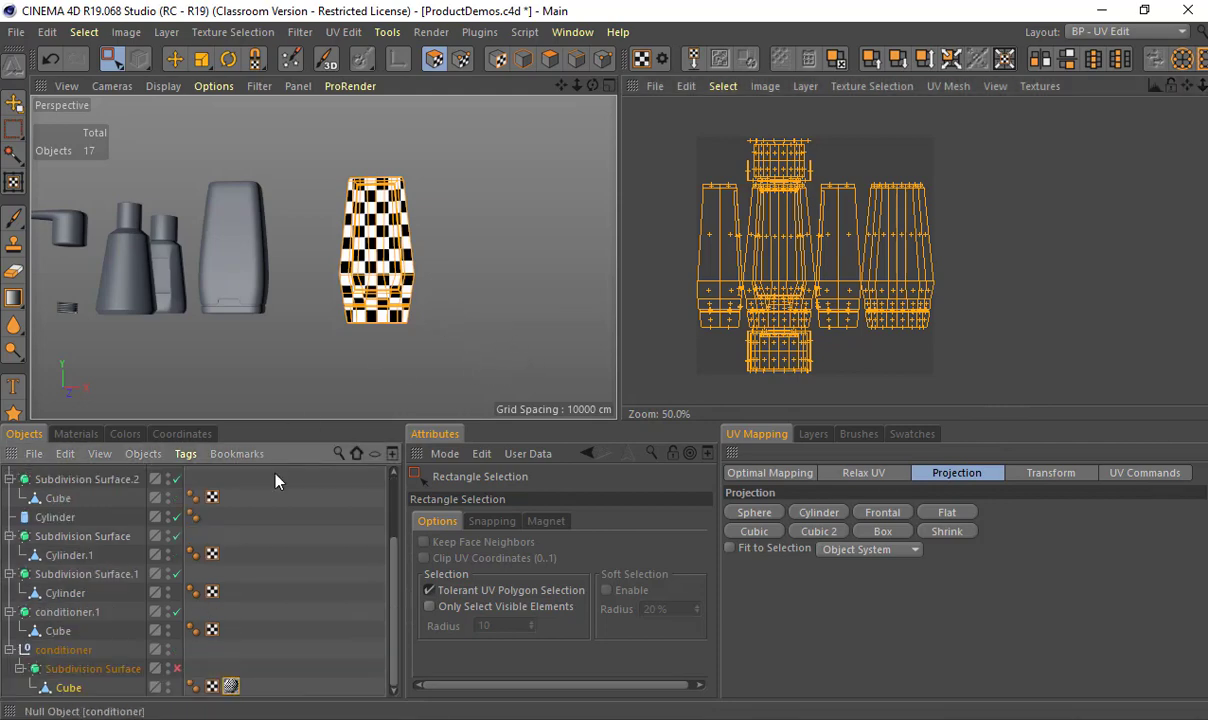
Step: Start a new texture for the bottle's UV layout and name it BoxyBottle
click(724, 87)
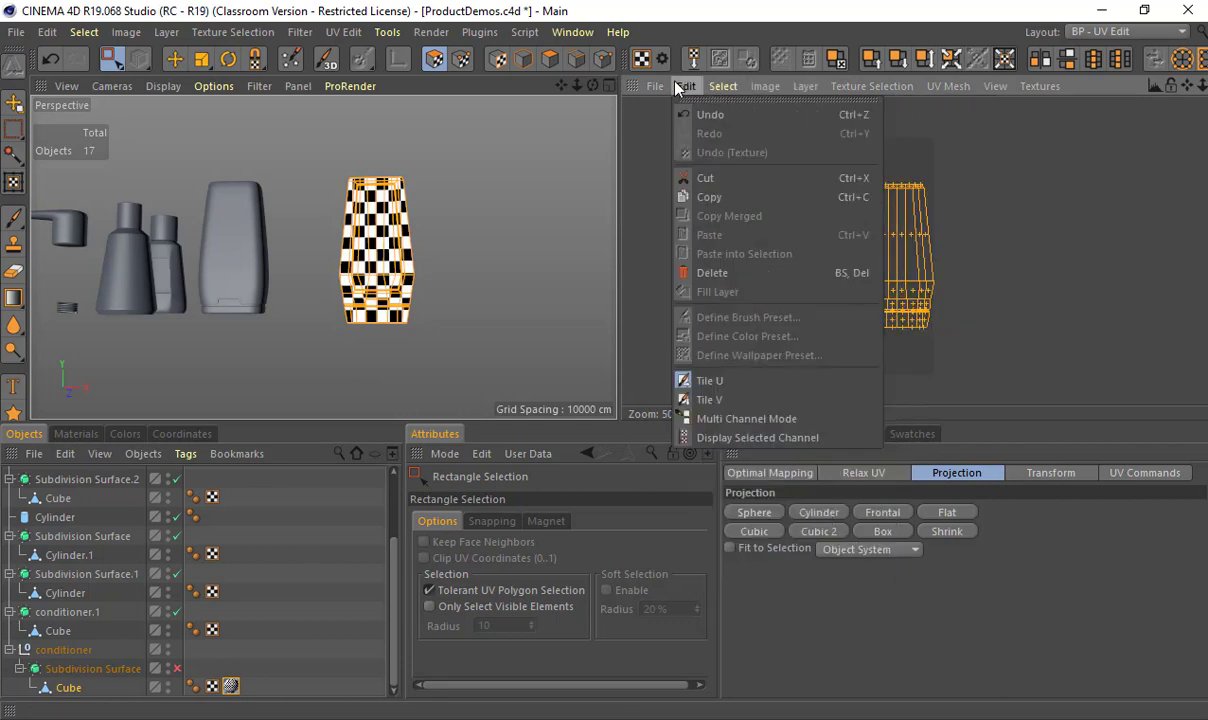
mouse_move(655, 88)
click(671, 116)
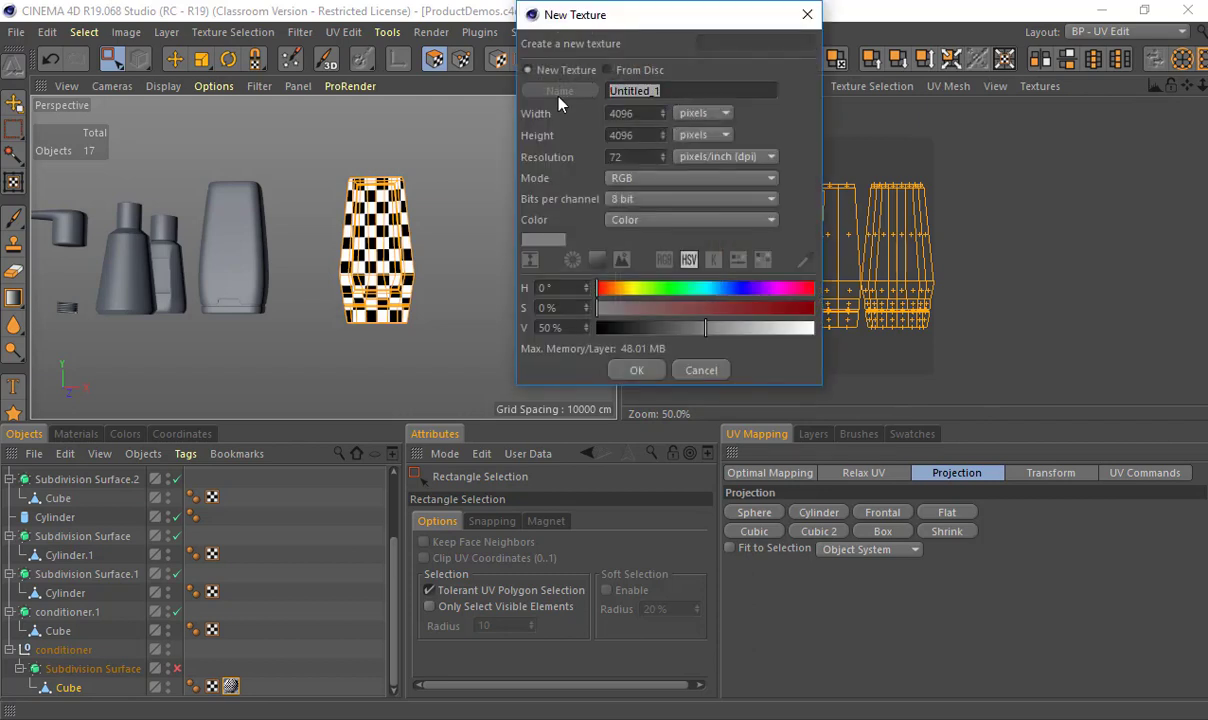
text(Jergens)
double_click(645, 90)
text(BoxyBottle)
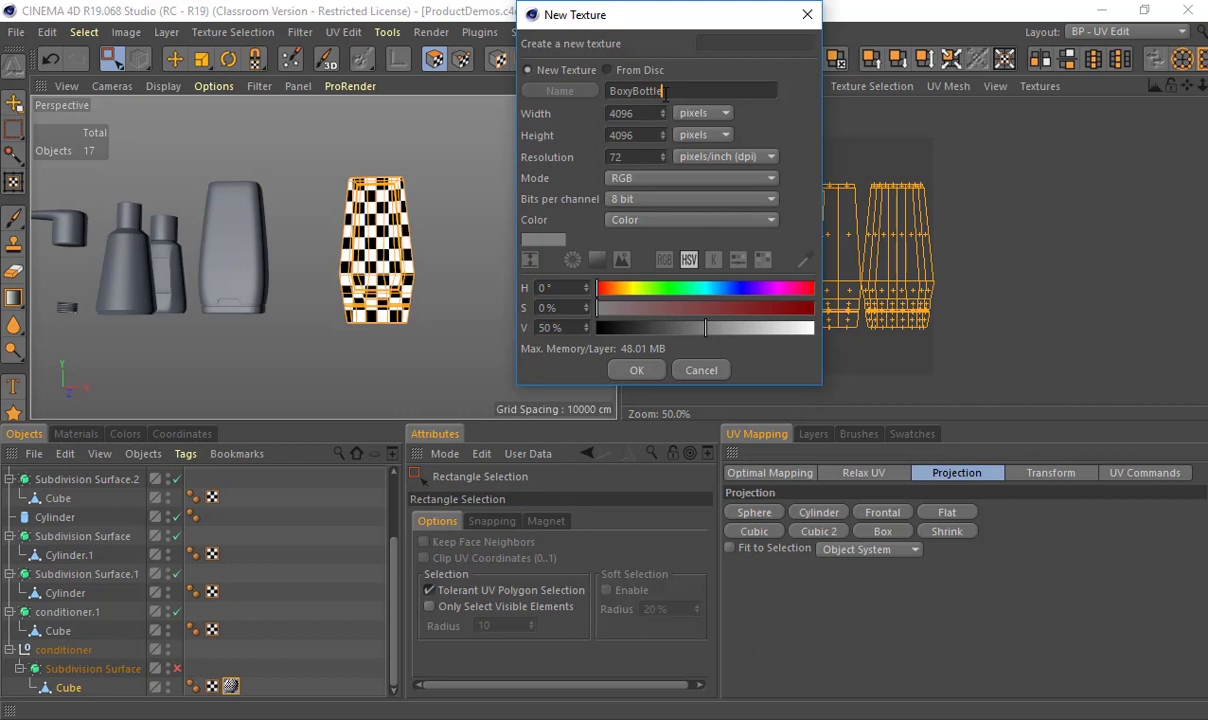
Step: Set the new texture's fill color to black with V at 0% and create it at 4096 x 4096 pixels
key(Tab)
key(Tab)
key(Tab)
drag(679, 328, 592, 330)
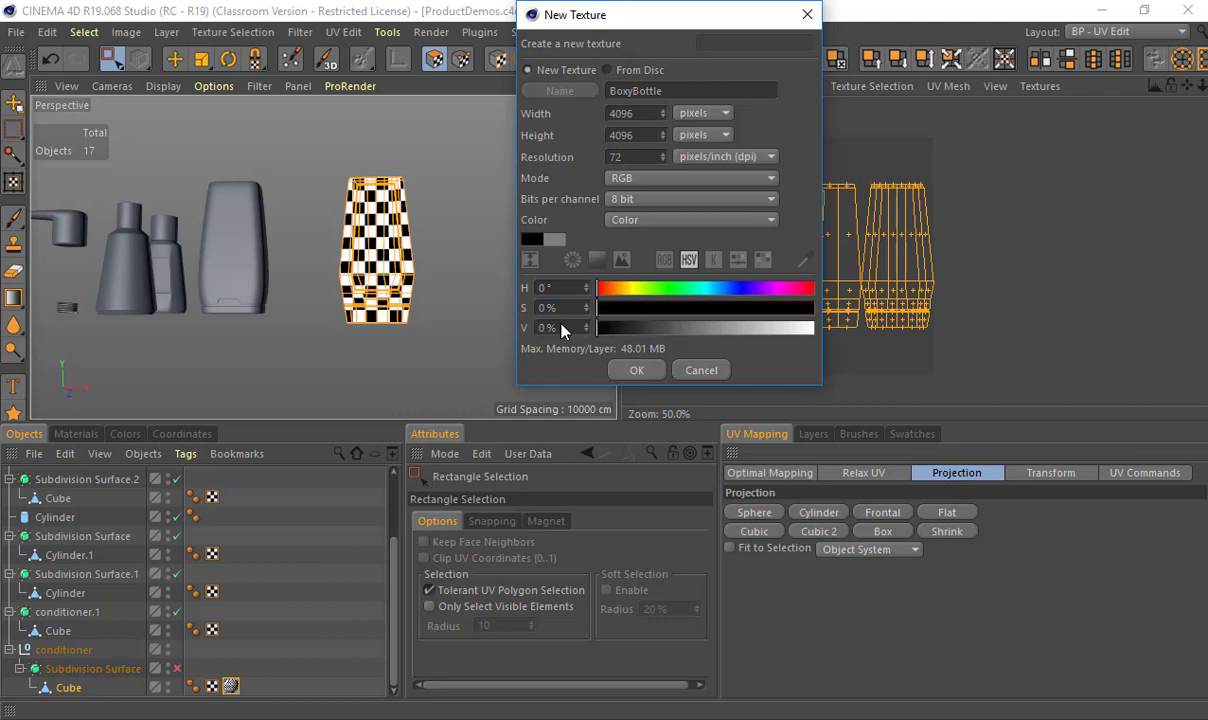
click(637, 370)
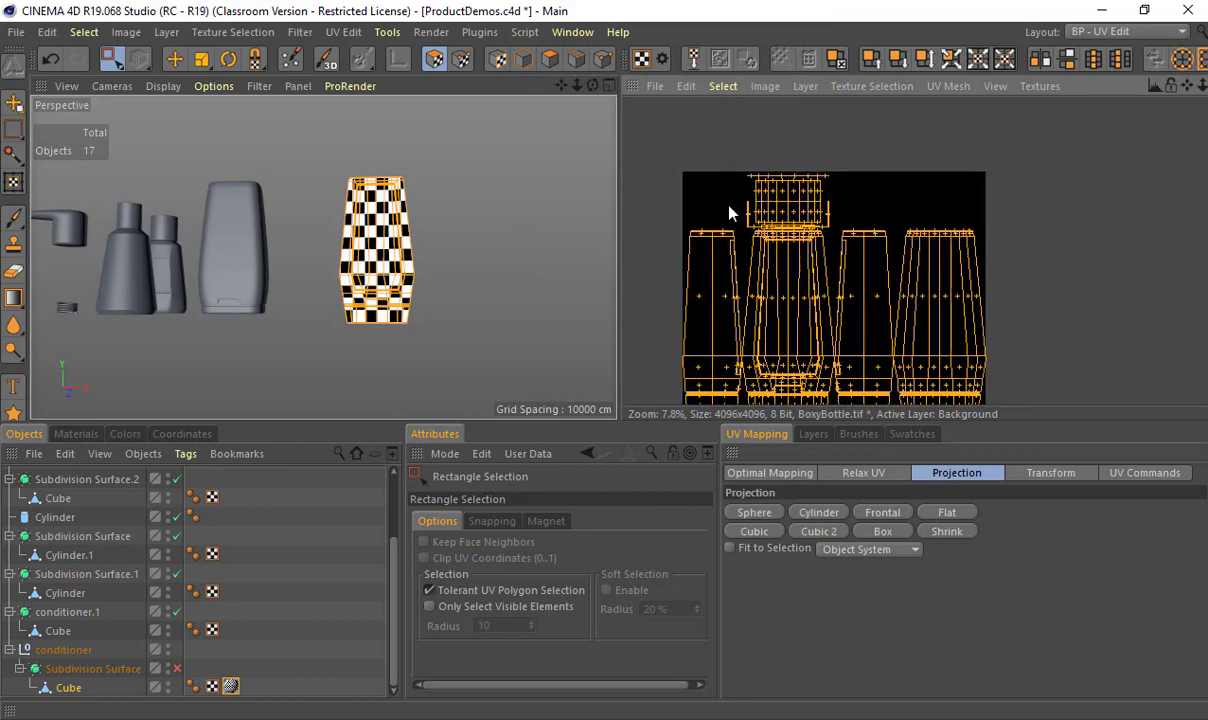
Step: Outline the bottle's UV polygons on the texture's Background layer and check the drawn lines up close
click(805, 87)
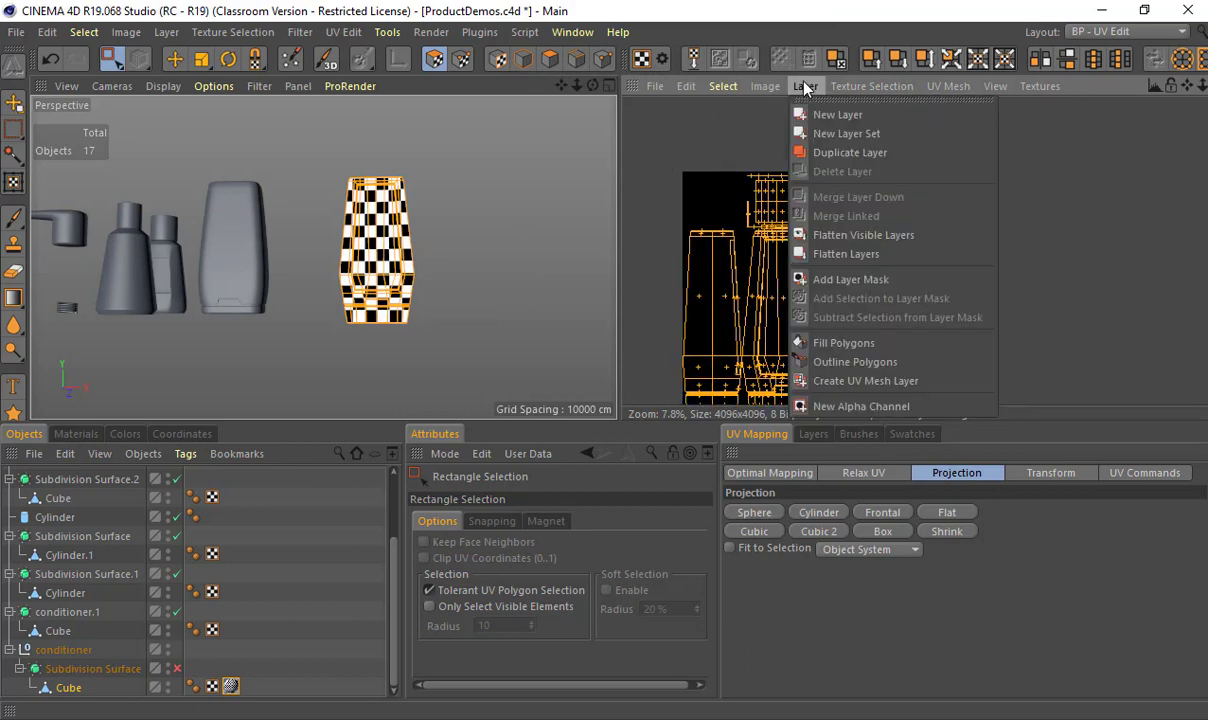
click(855, 362)
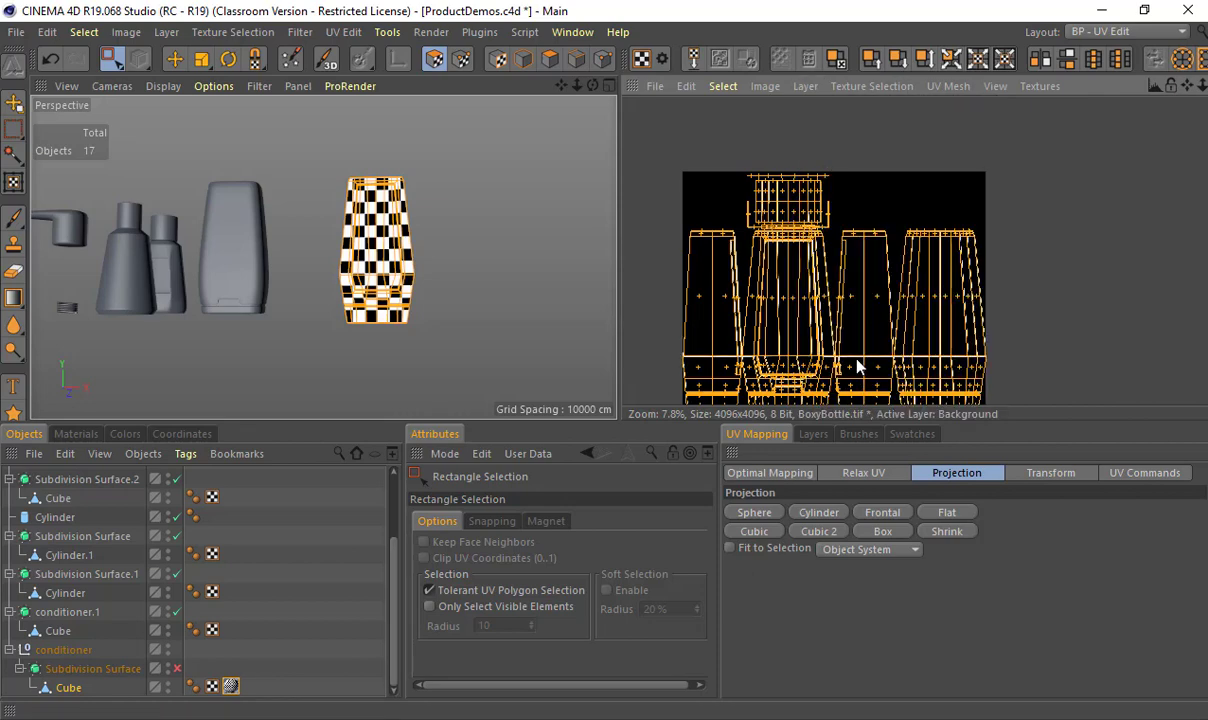
scroll(745, 252, up, 8)
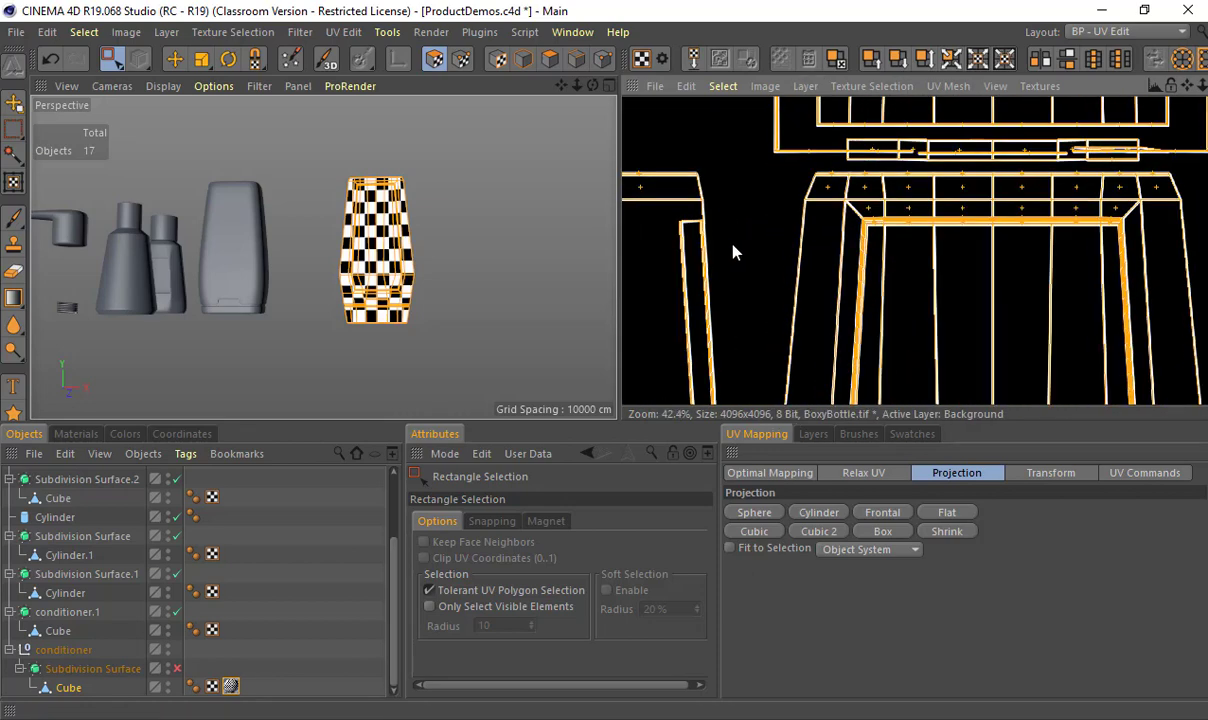
scroll(734, 241, up, 6)
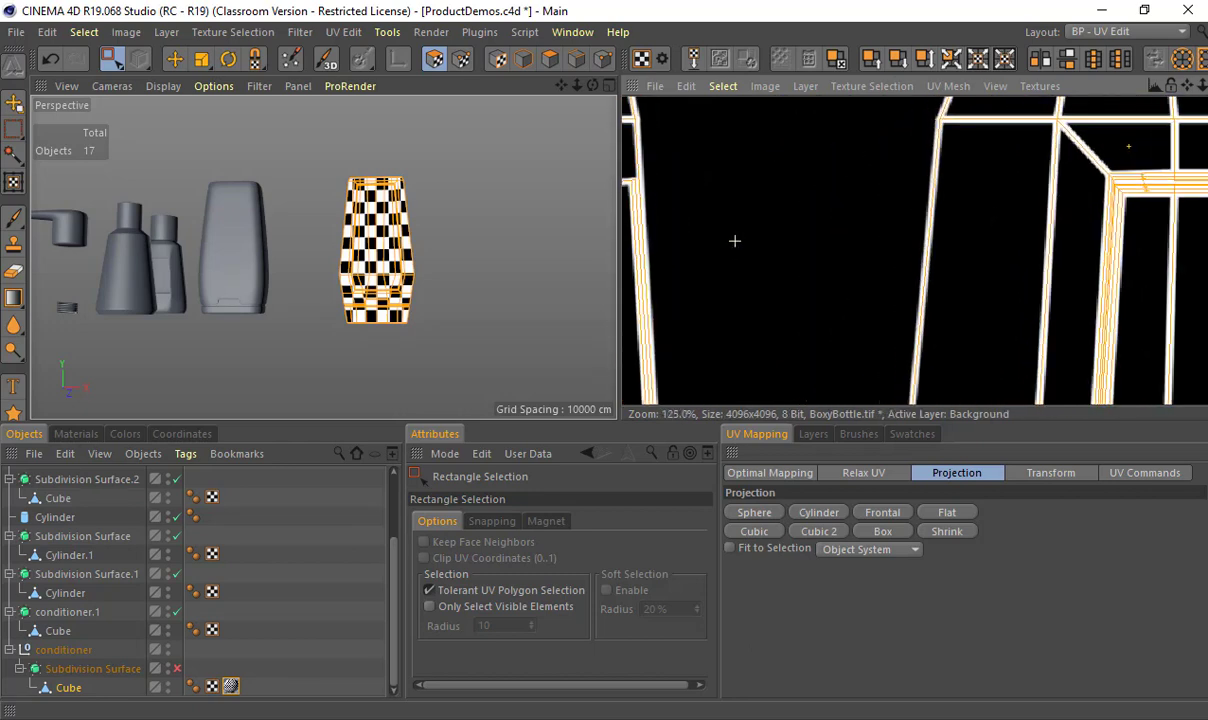
scroll(735, 241, down, 5)
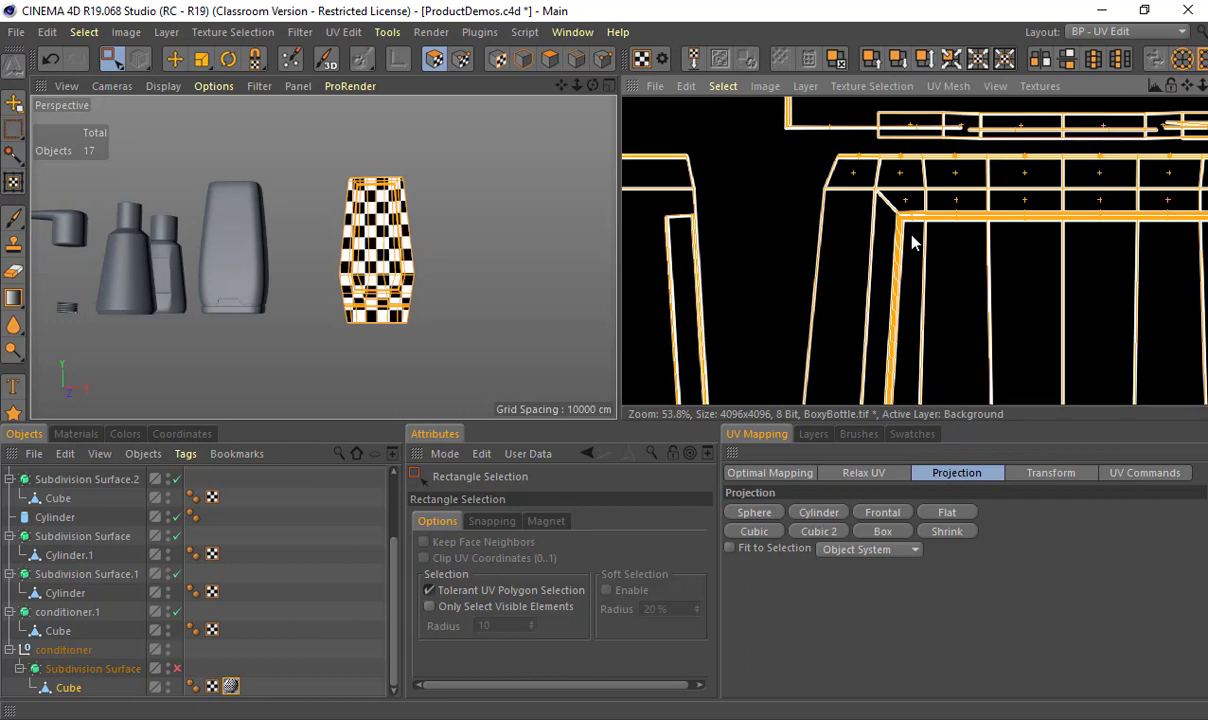
scroll(912, 240, down, 20)
Step: Save the texture as BoxyBottle.tif in the product project's textures folder on DATADRIVE0 (D:)
click(655, 86)
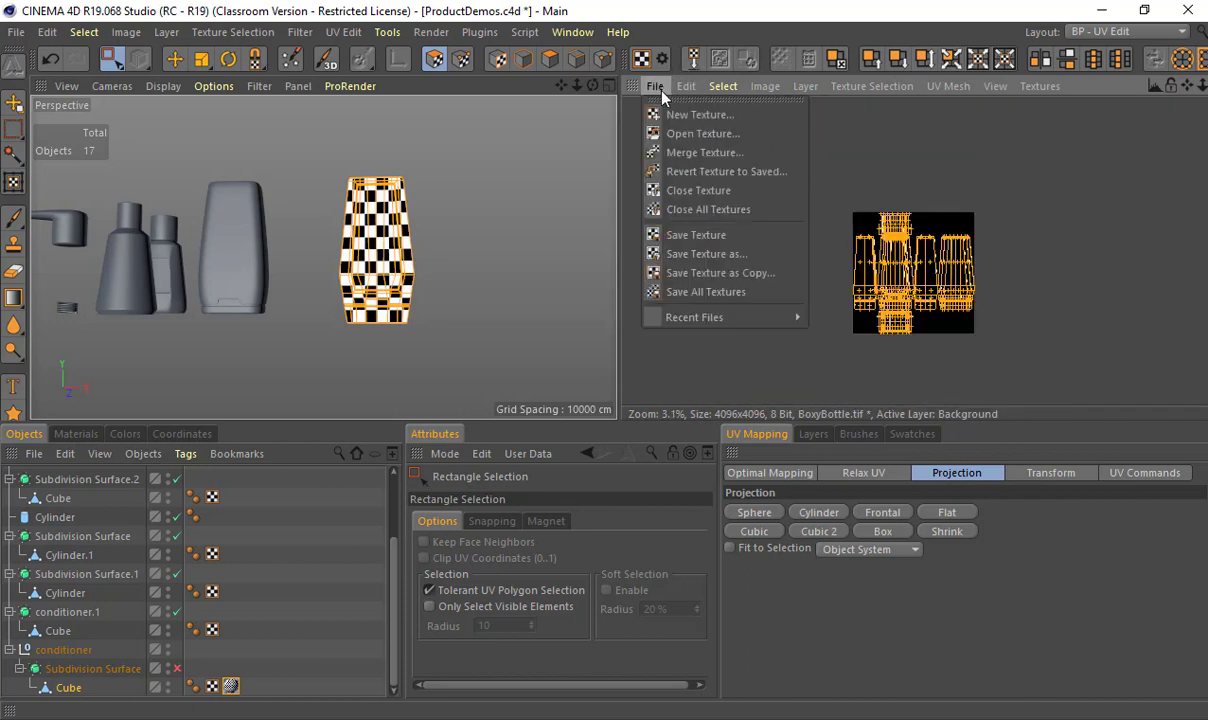
click(703, 258)
click(690, 320)
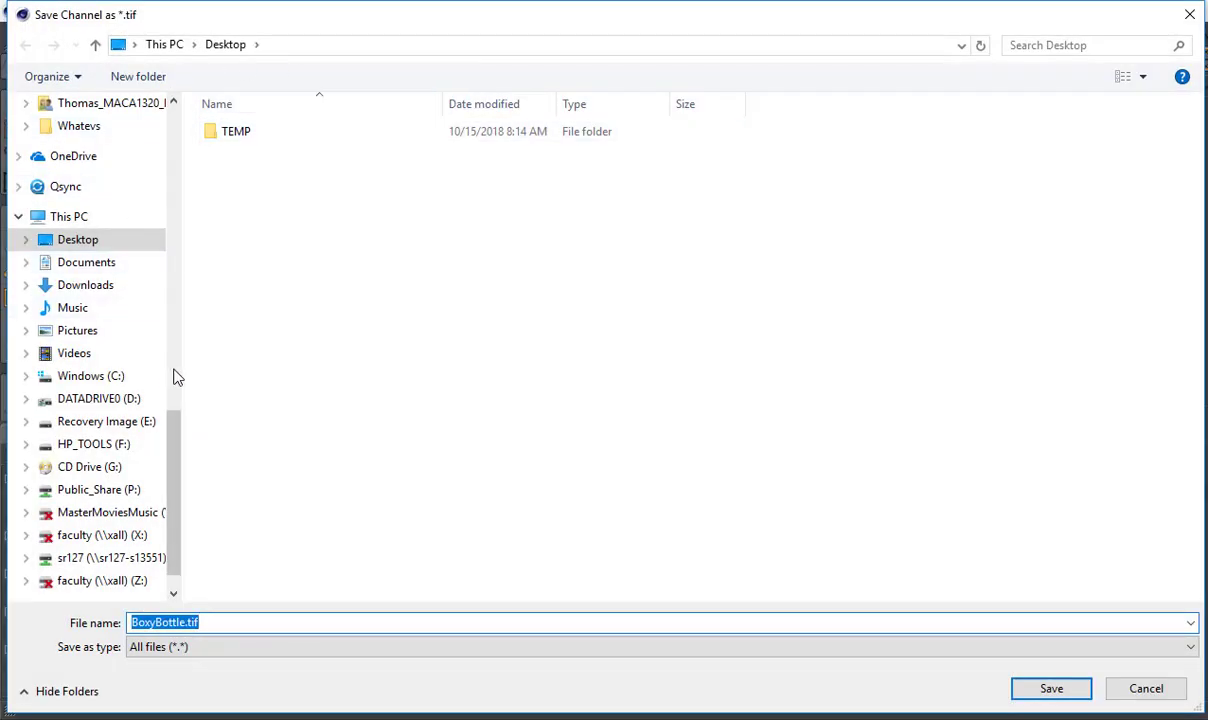
click(138, 400)
double_click(240, 291)
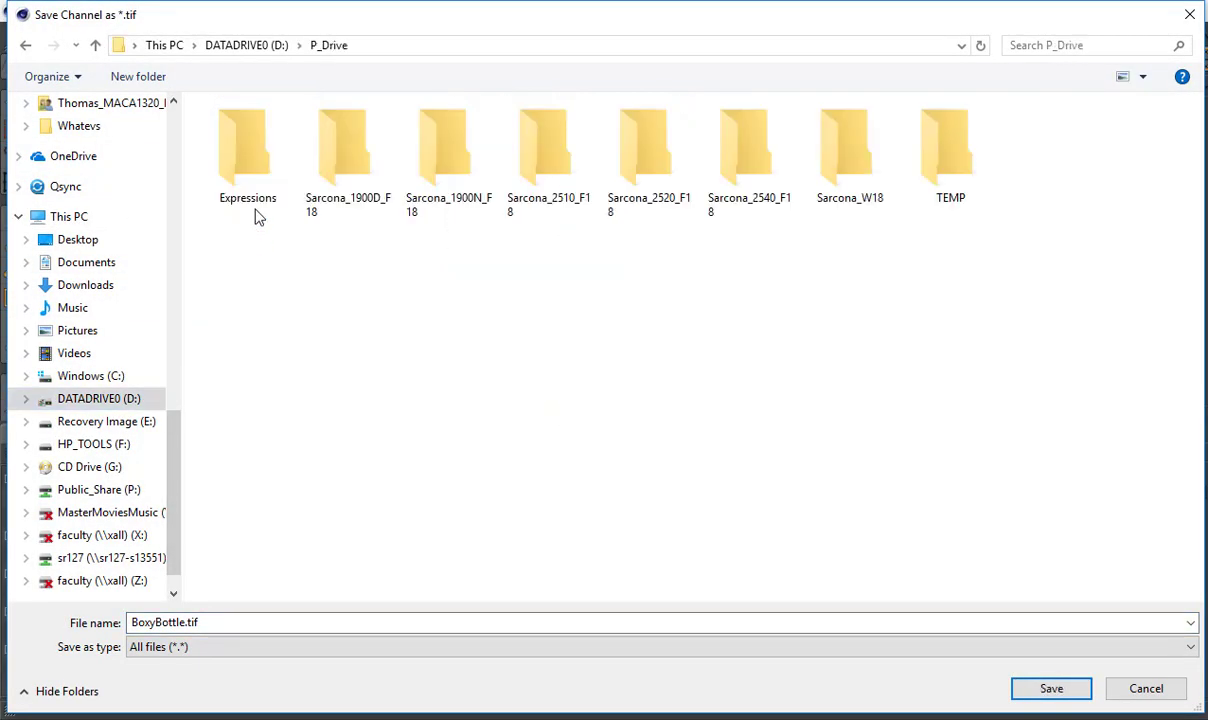
double_click(535, 150)
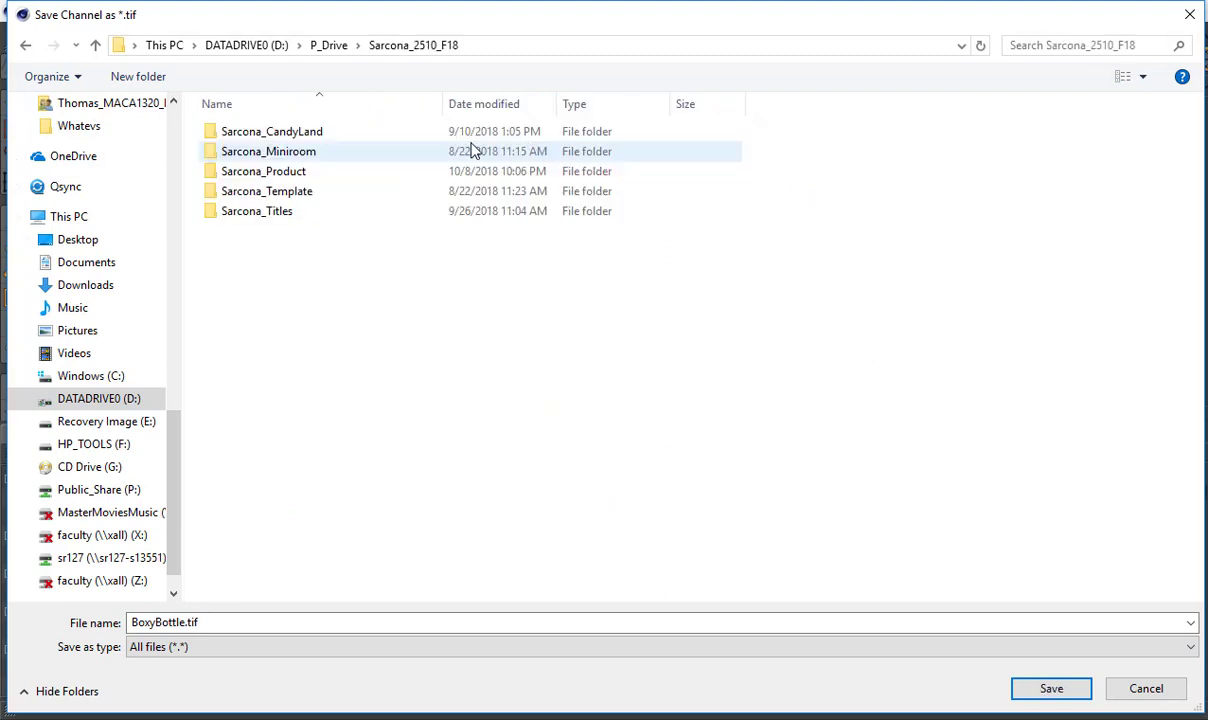
click(306, 174)
double_click(306, 174)
double_click(264, 212)
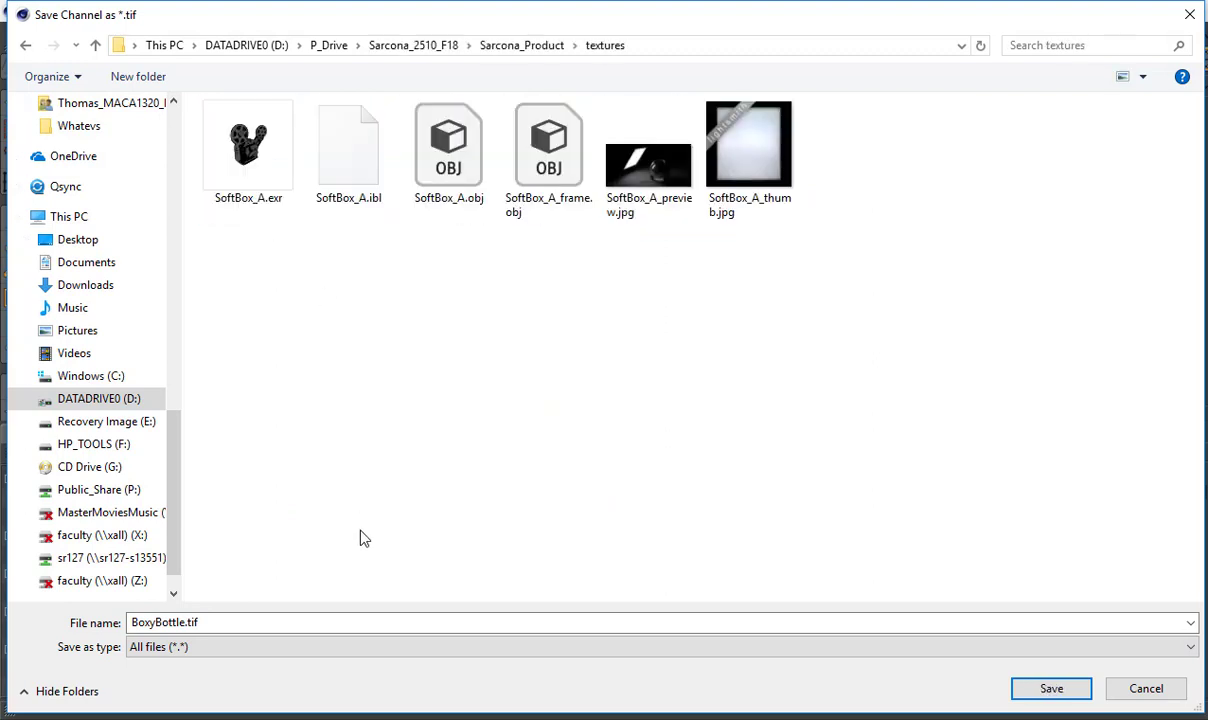
double_click(333, 622)
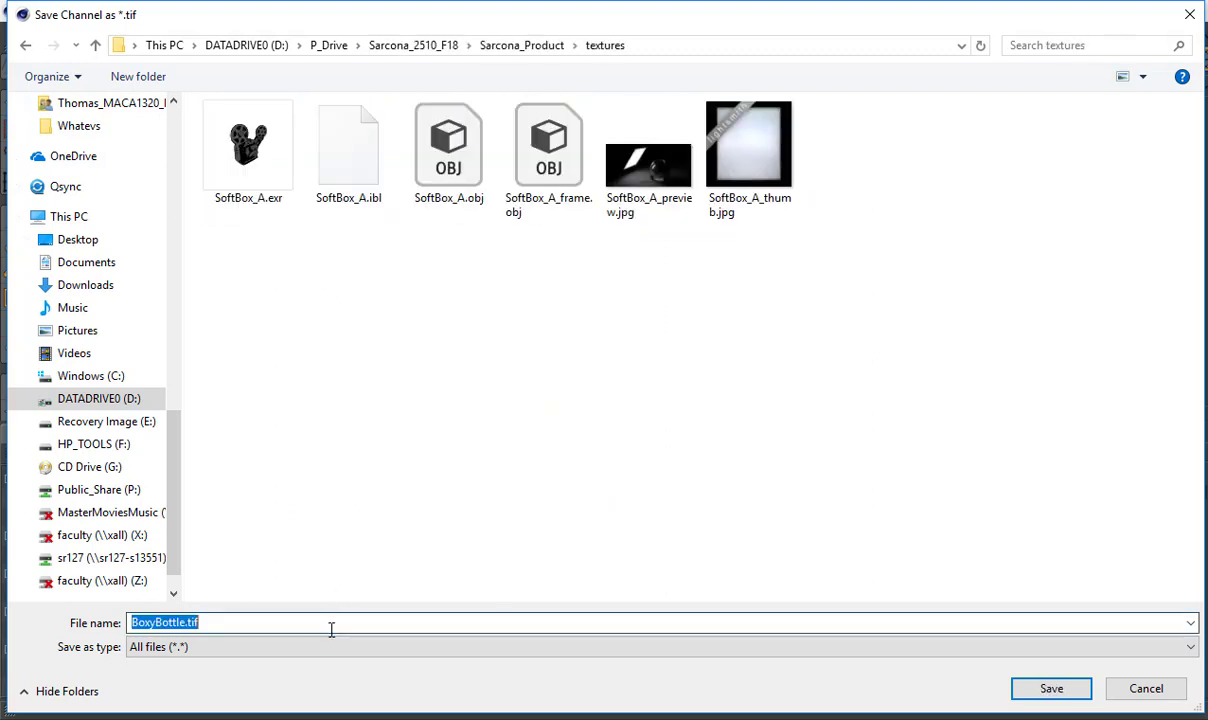
click(1045, 694)
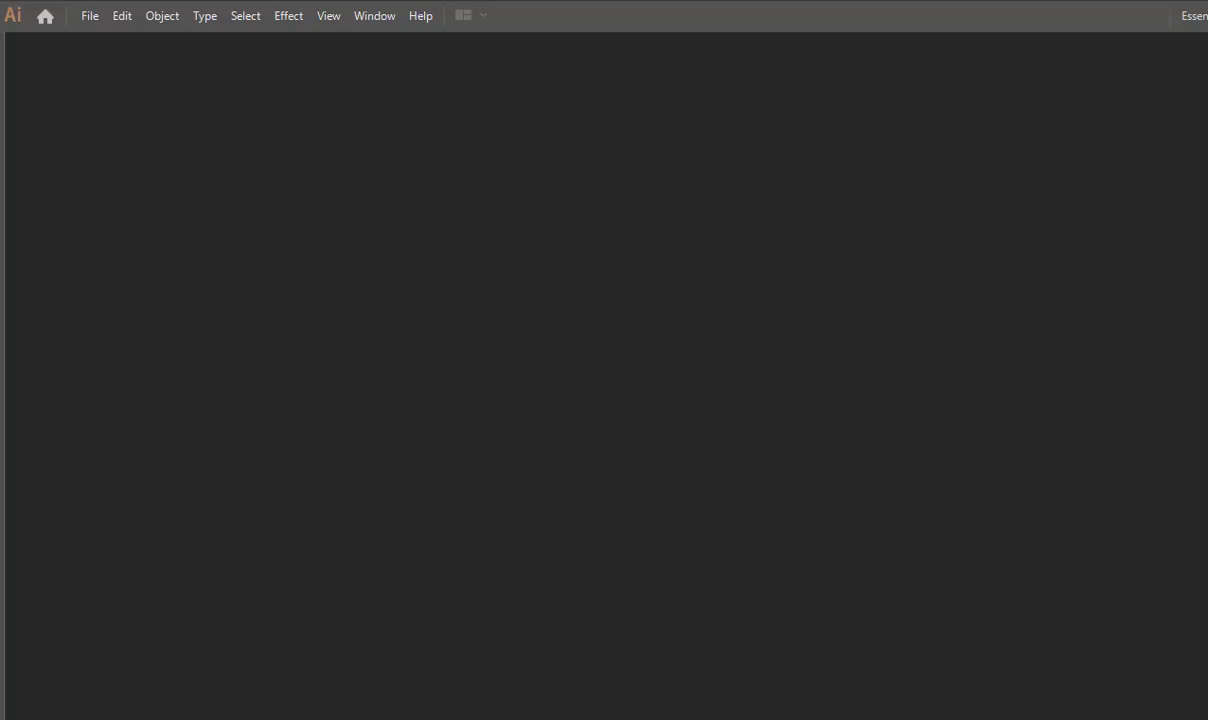
click(93, 22)
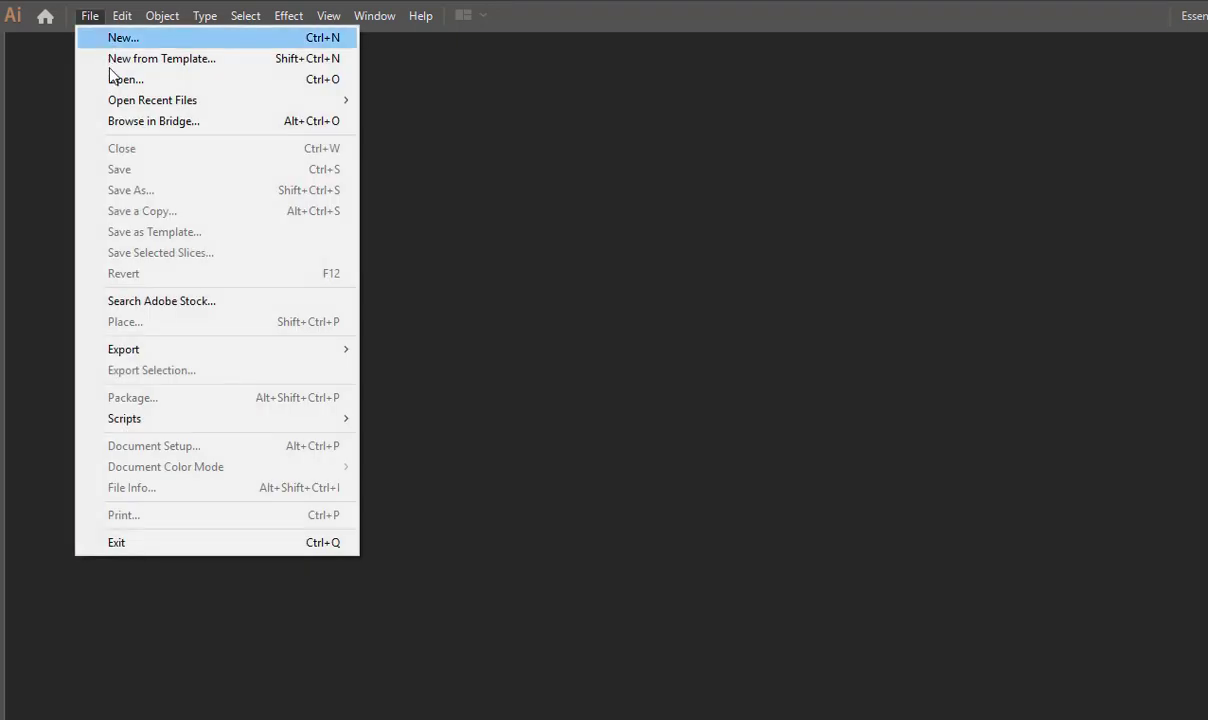
click(106, 79)
key(Escape)
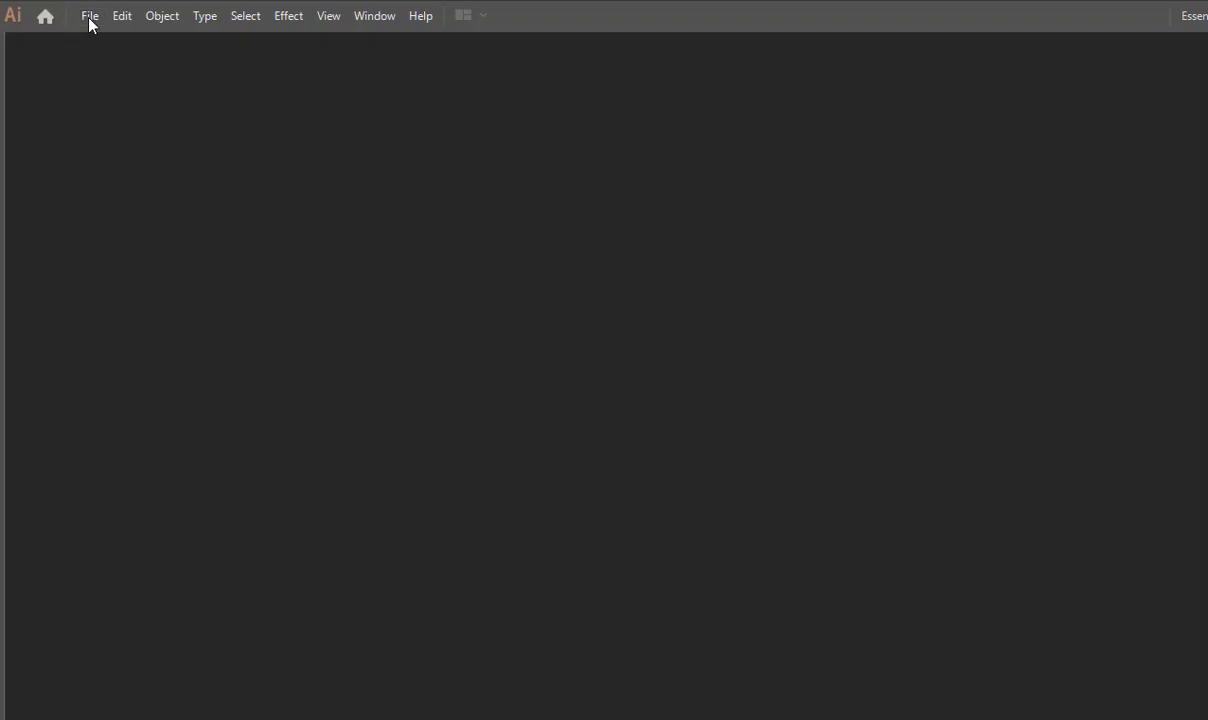
Step: Create a new Illustrator document measured in pixels, 4096 px wide and 4096 px high
click(90, 20)
click(112, 36)
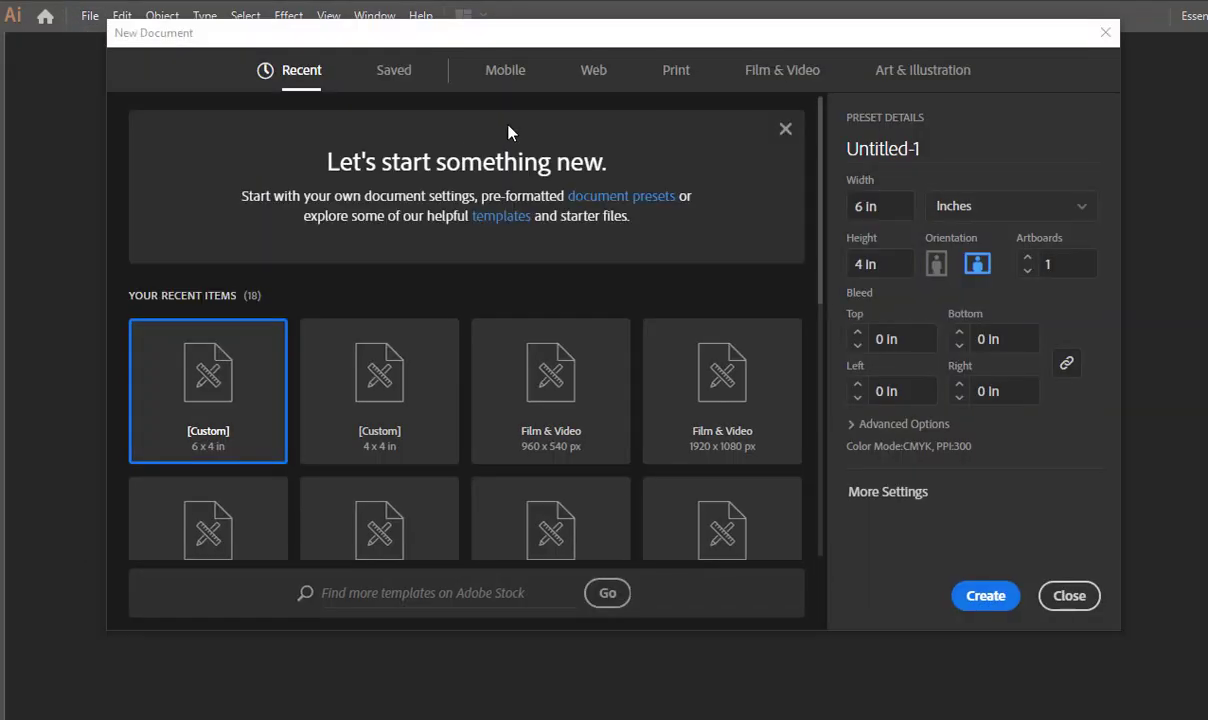
click(990, 205)
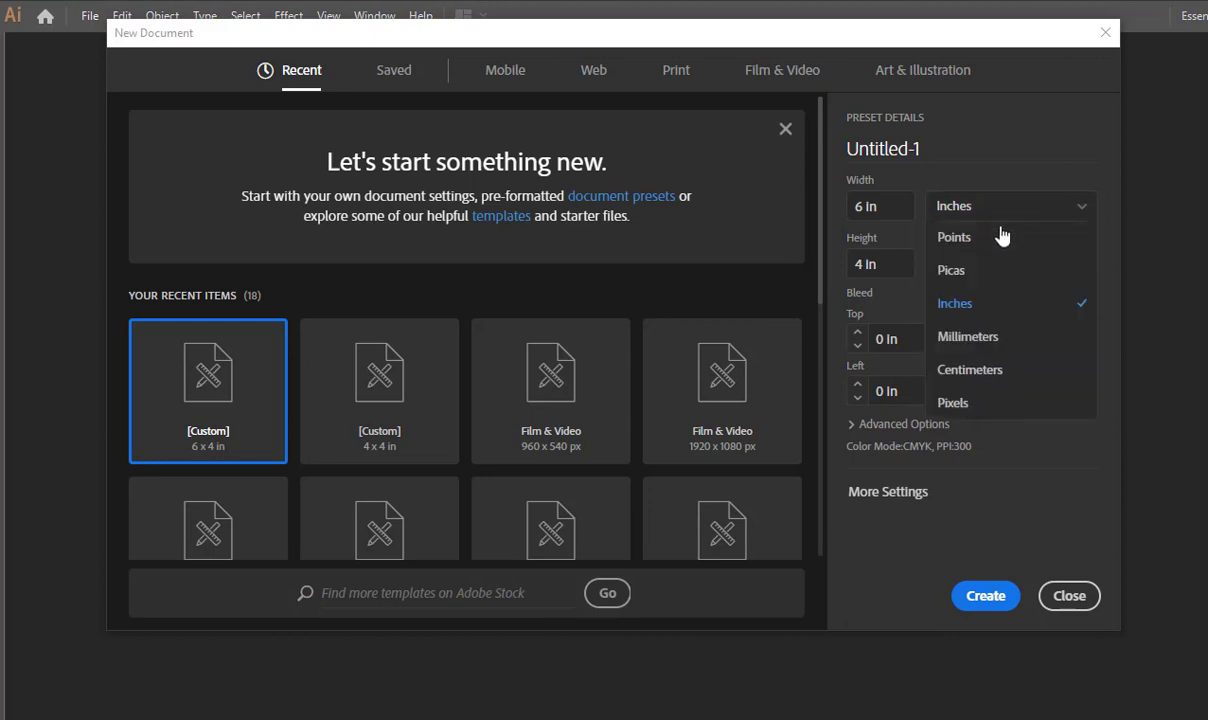
click(970, 402)
click(894, 208)
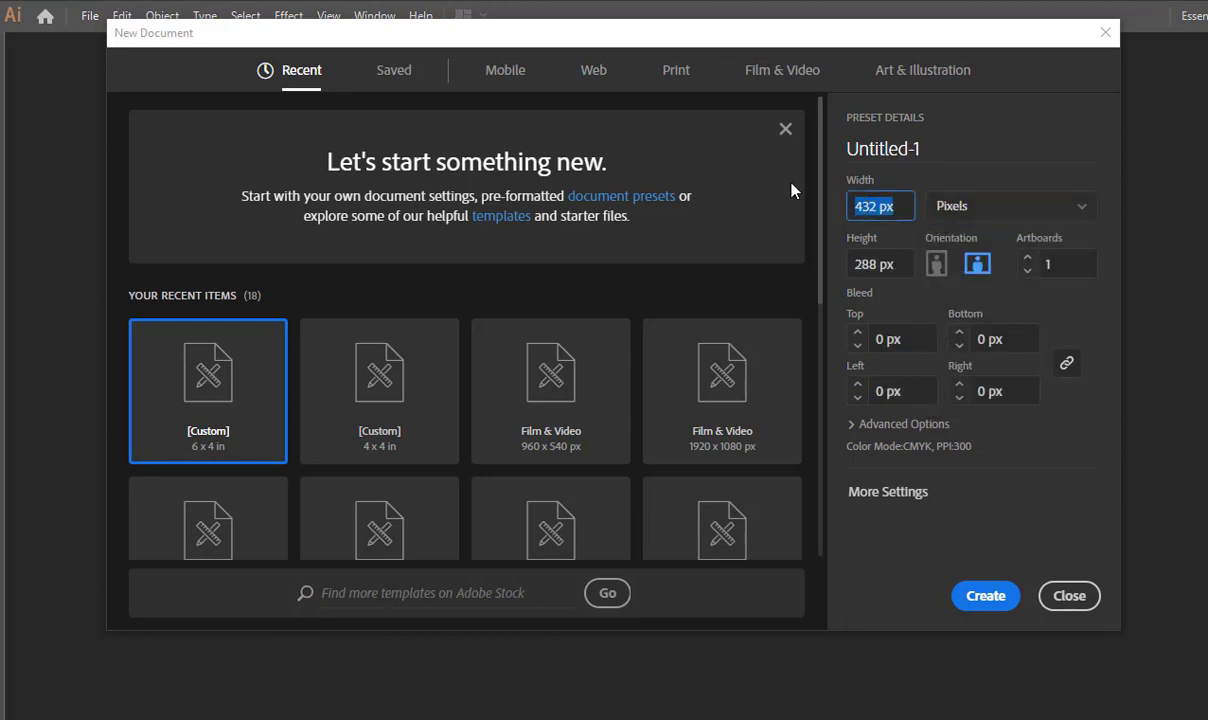
text(4096)
key(Tab)
text(4096)
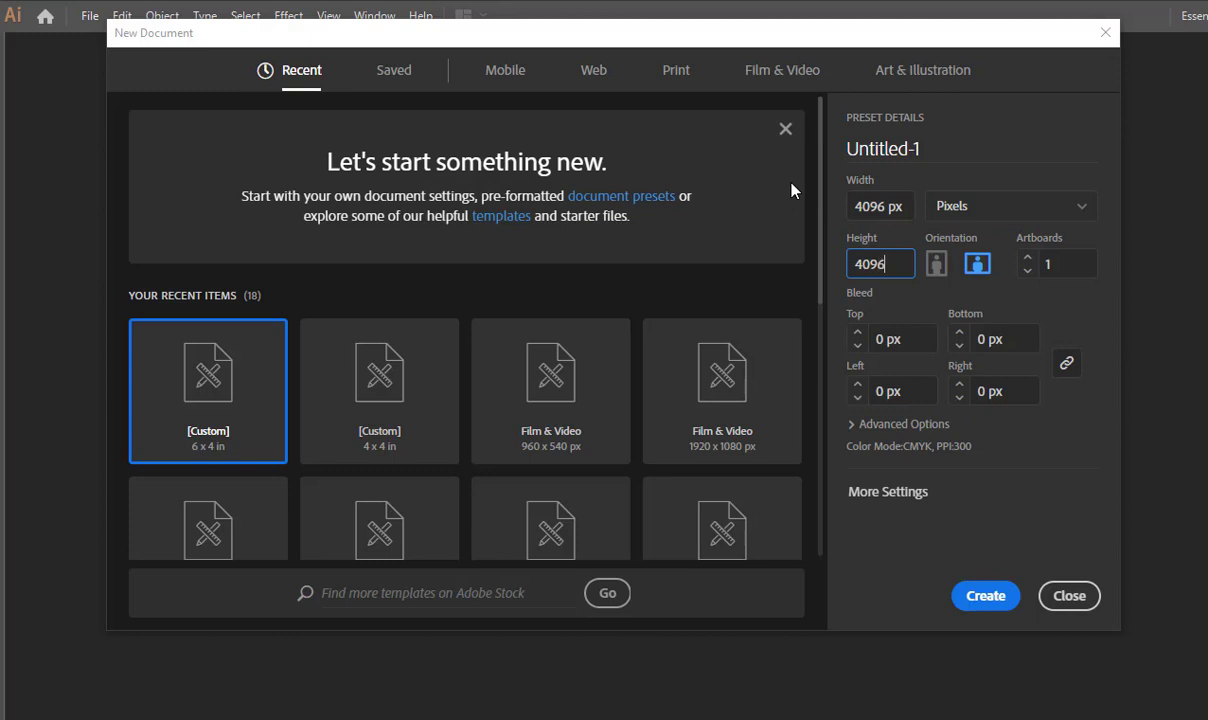
key(Tab)
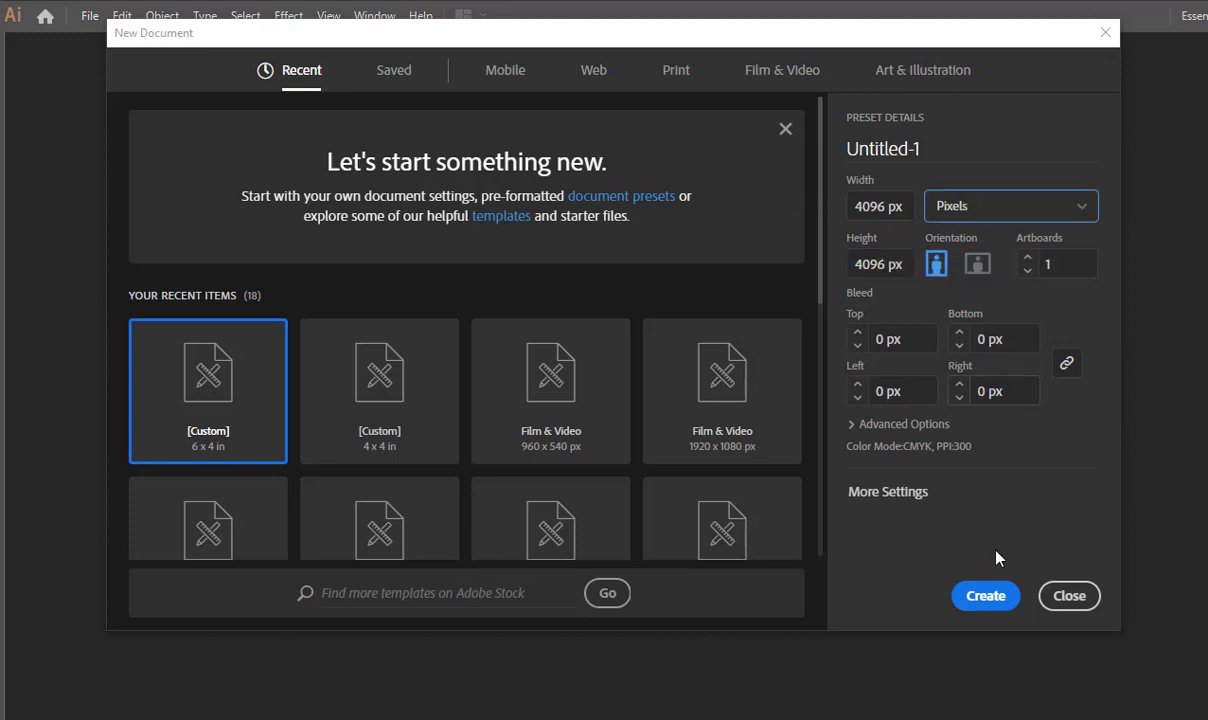
click(990, 598)
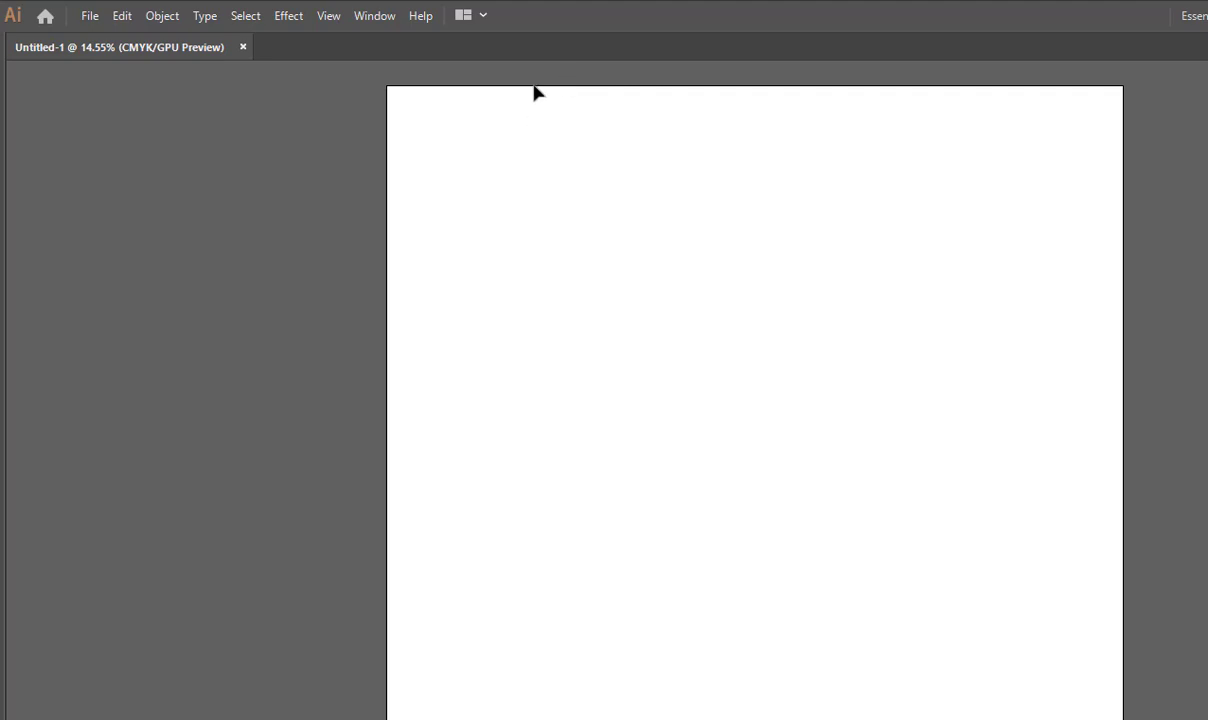
Step: Show the hidden tools and panels and set the document color mode to RGB Color
key(space)
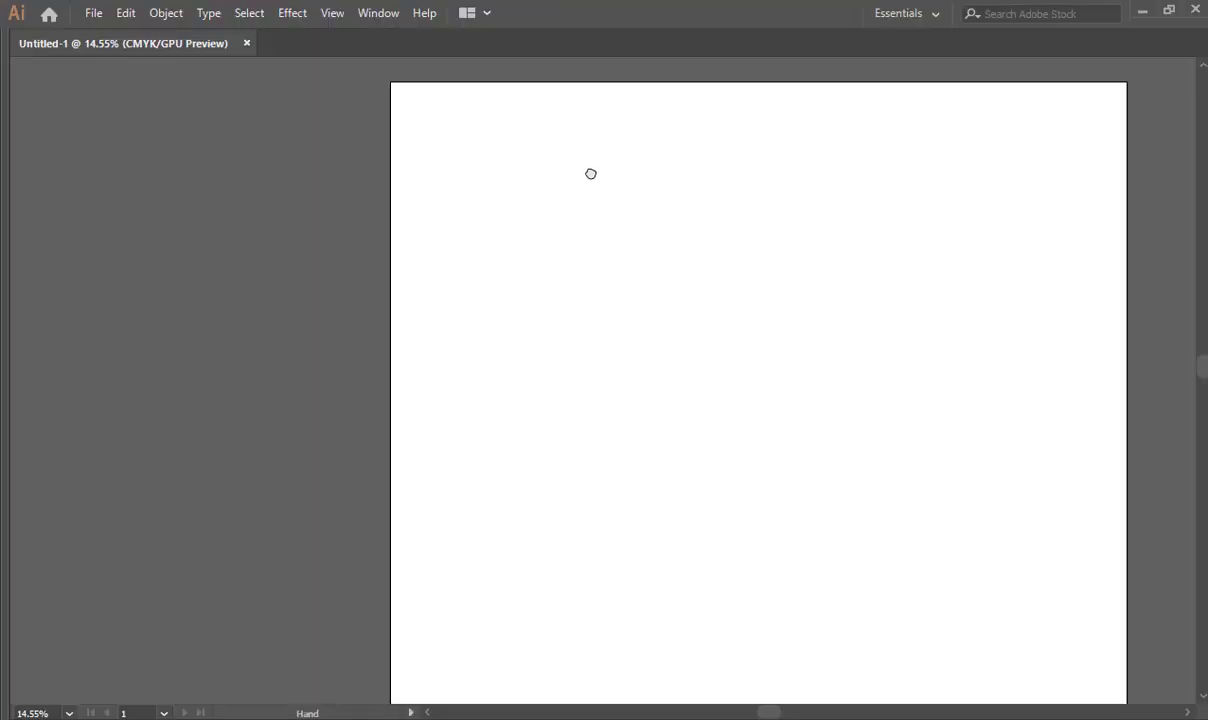
drag(590, 174, 555, 172)
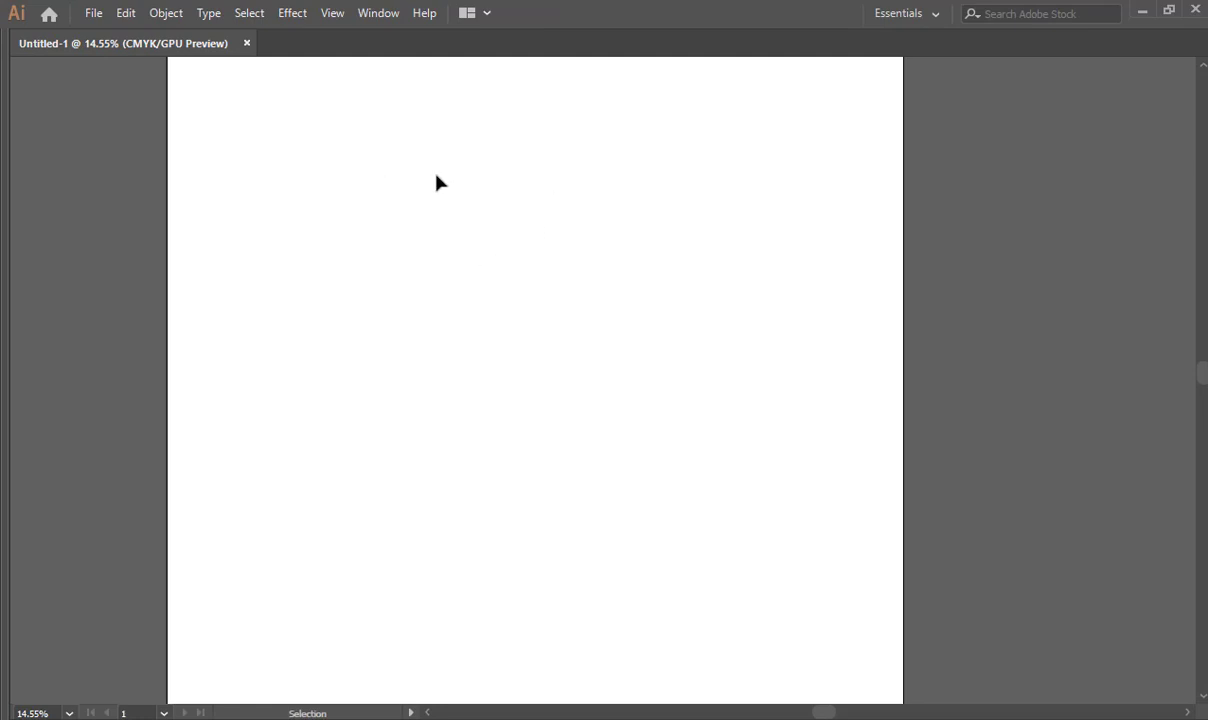
key(Tab)
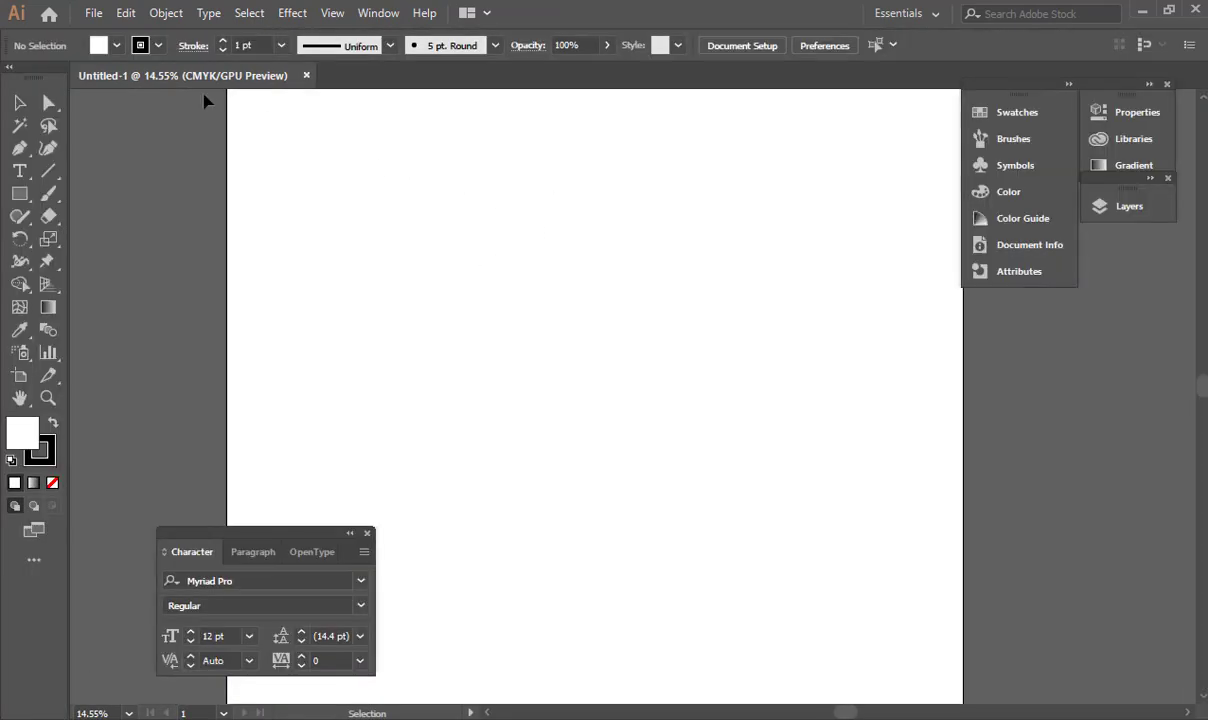
click(92, 13)
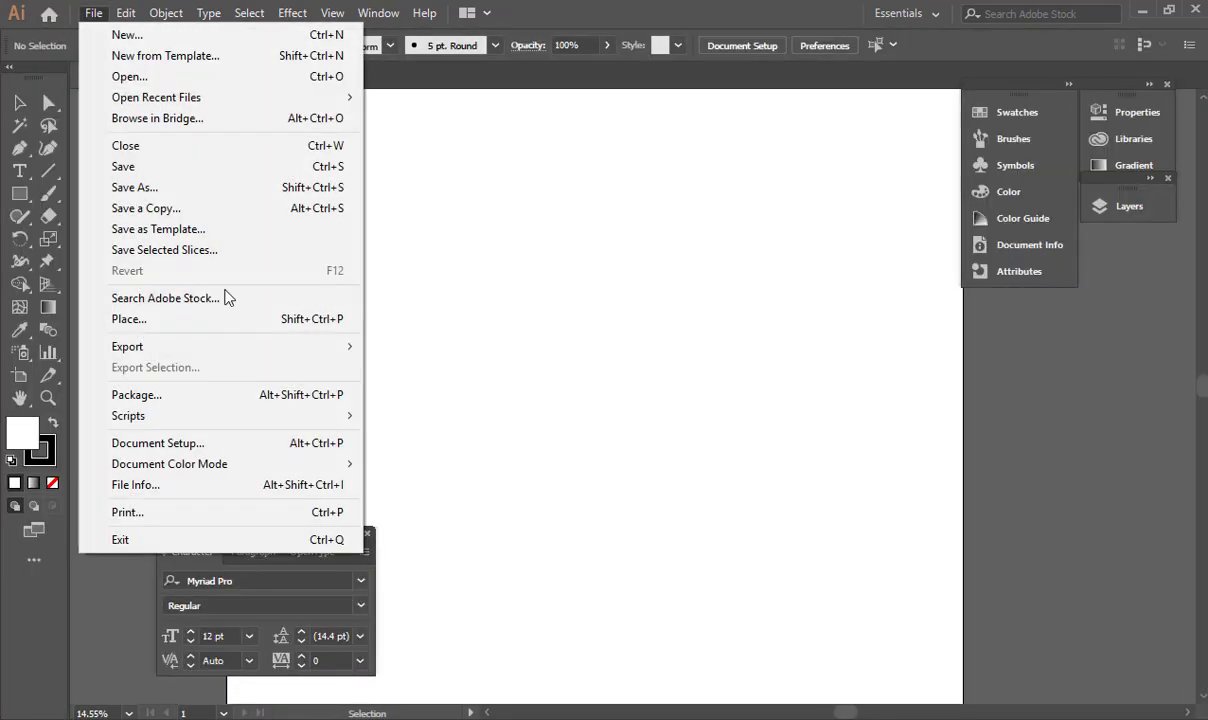
click(388, 120)
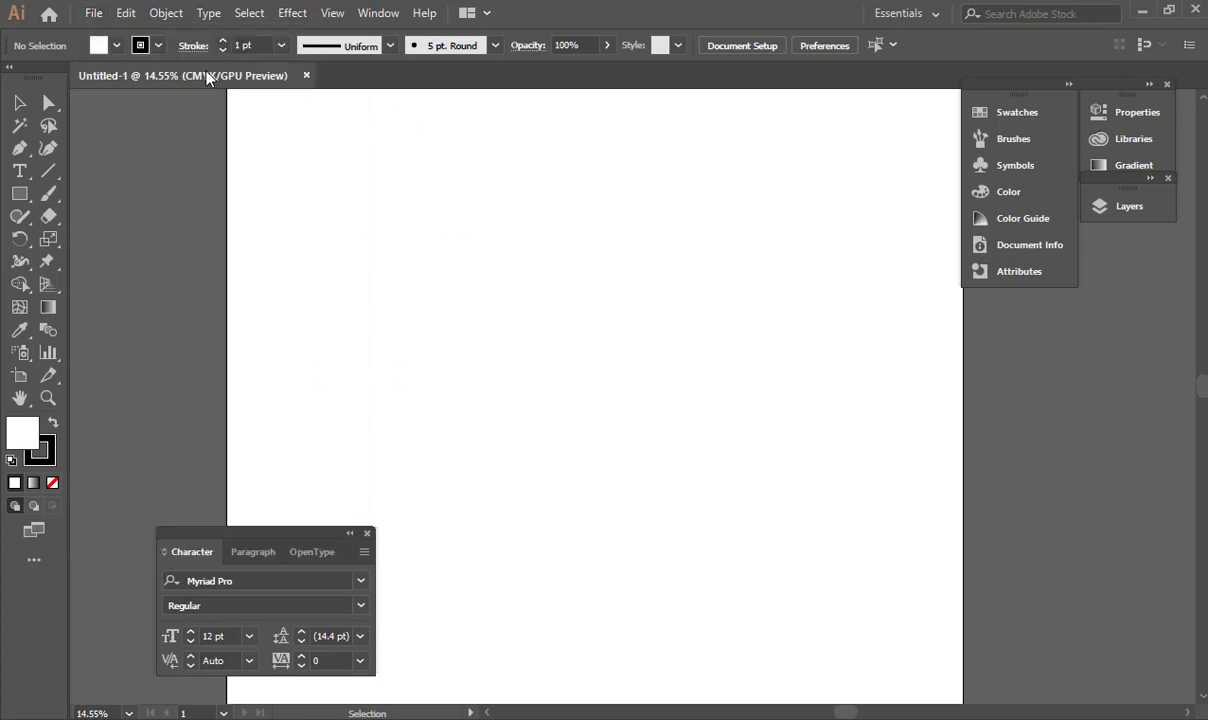
click(93, 13)
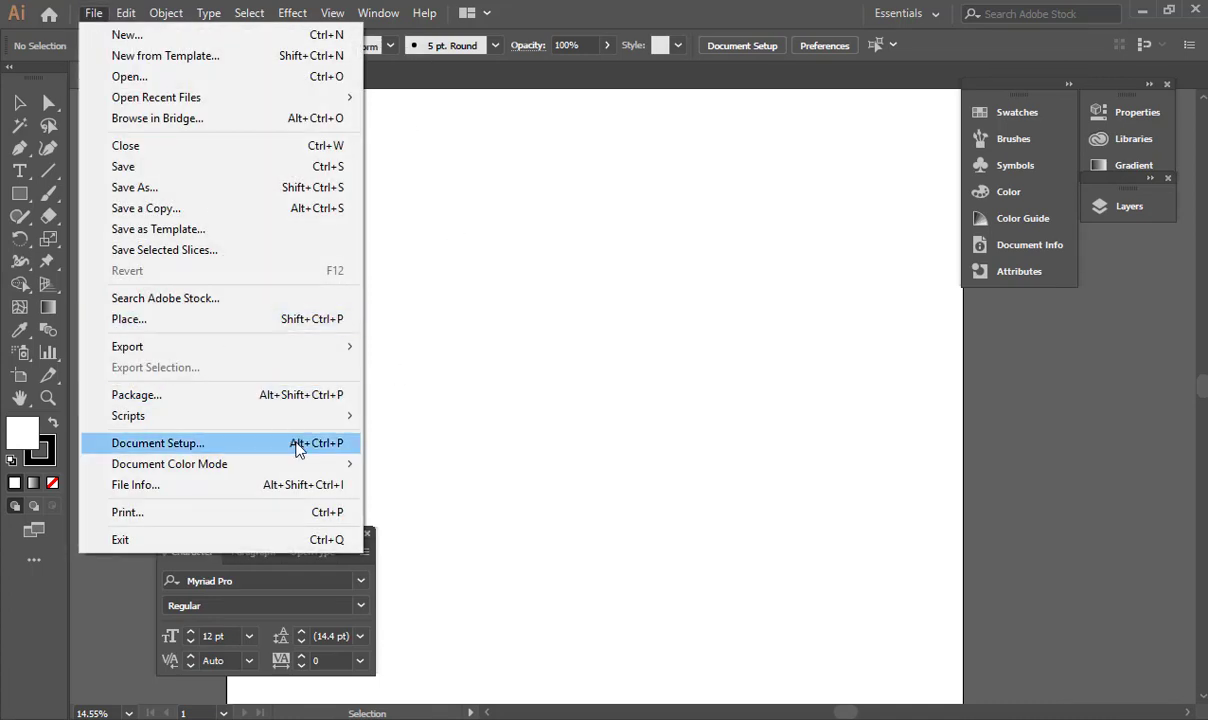
mouse_move(305, 465)
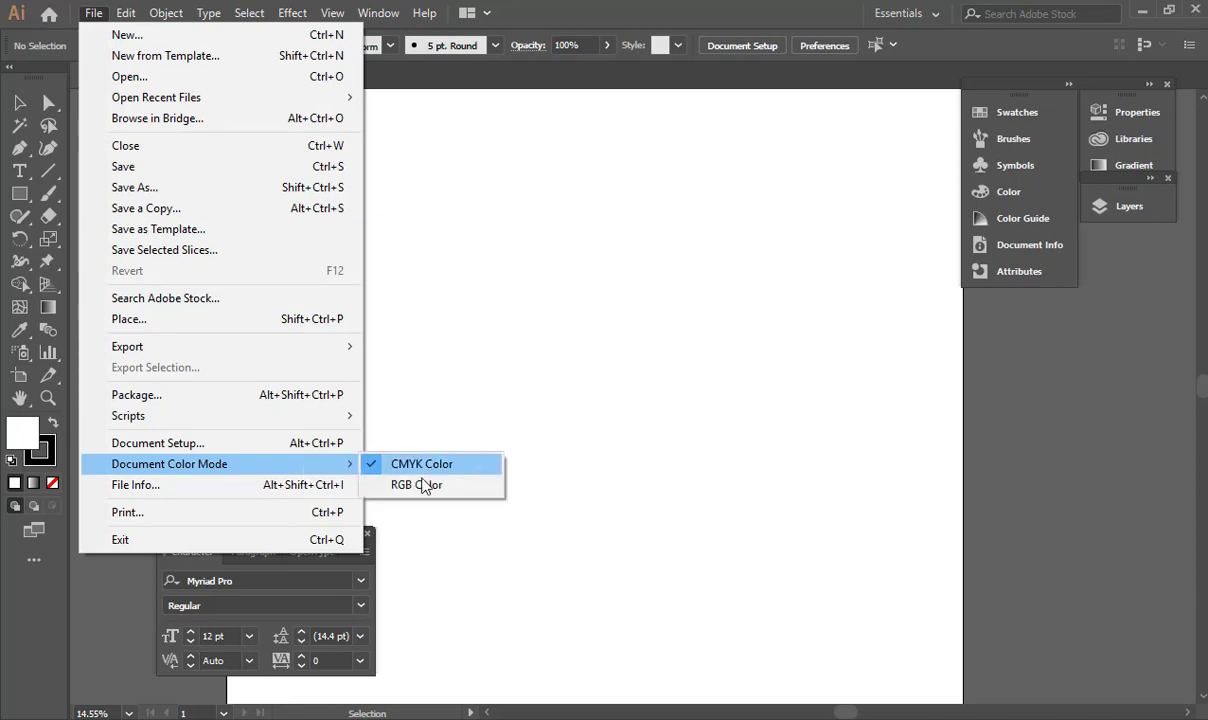
click(424, 488)
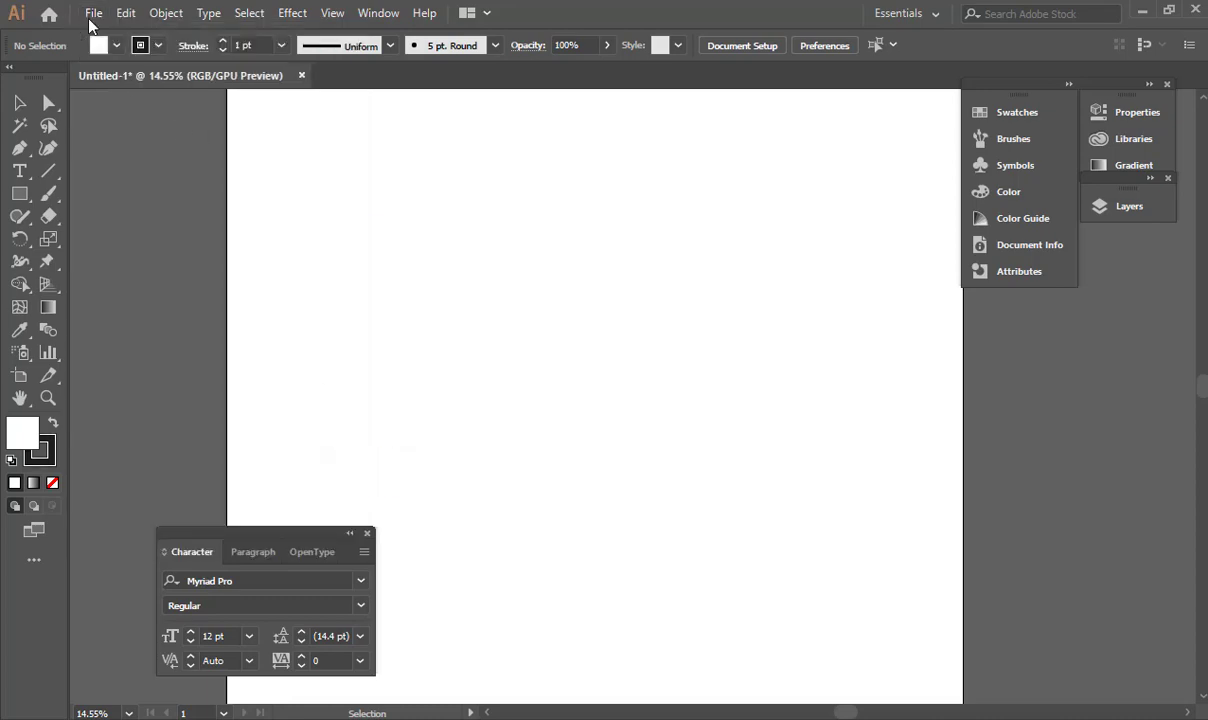
Step: Place BoxyBottle.tif from the product project's textures folder at the artboard's upper-left corner and deselect it
click(93, 13)
click(189, 320)
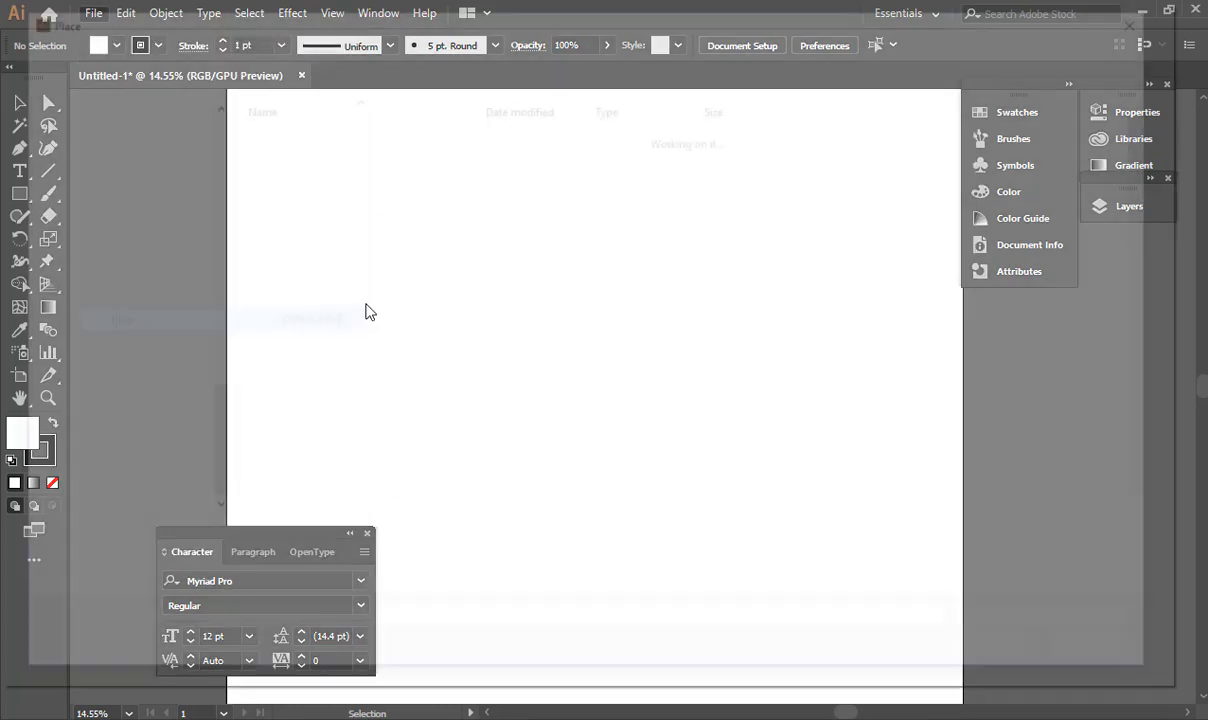
click(160, 293)
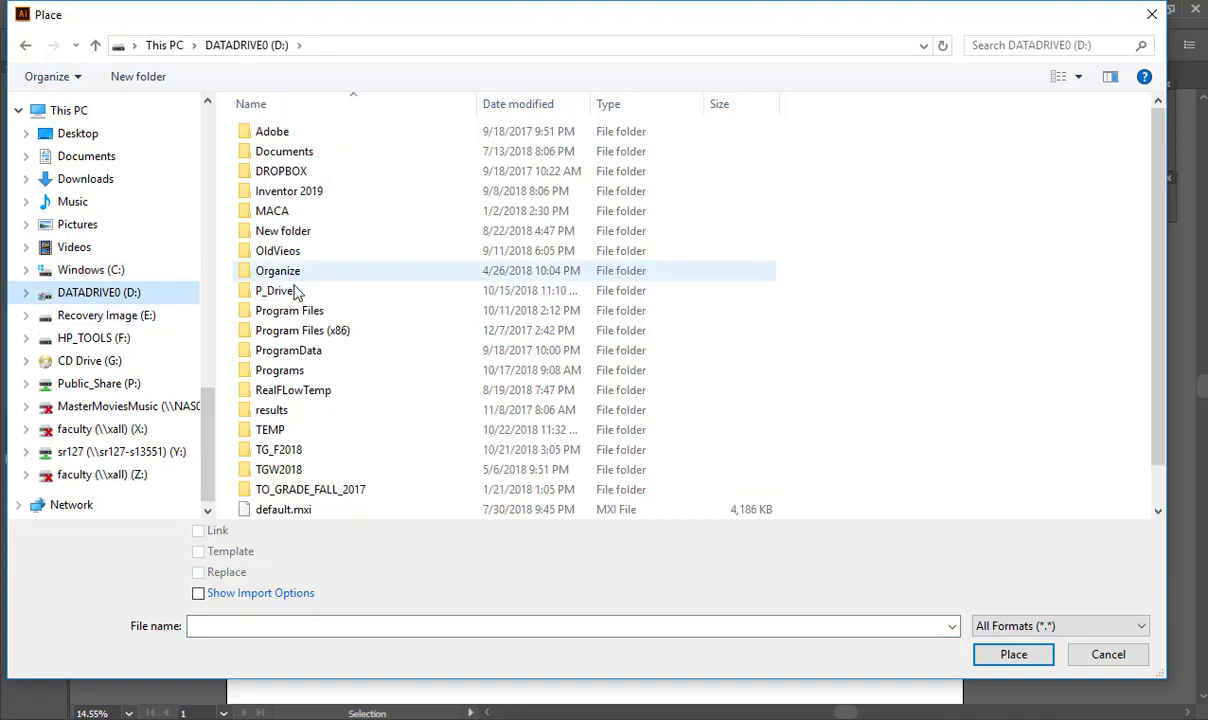
double_click(297, 288)
double_click(590, 160)
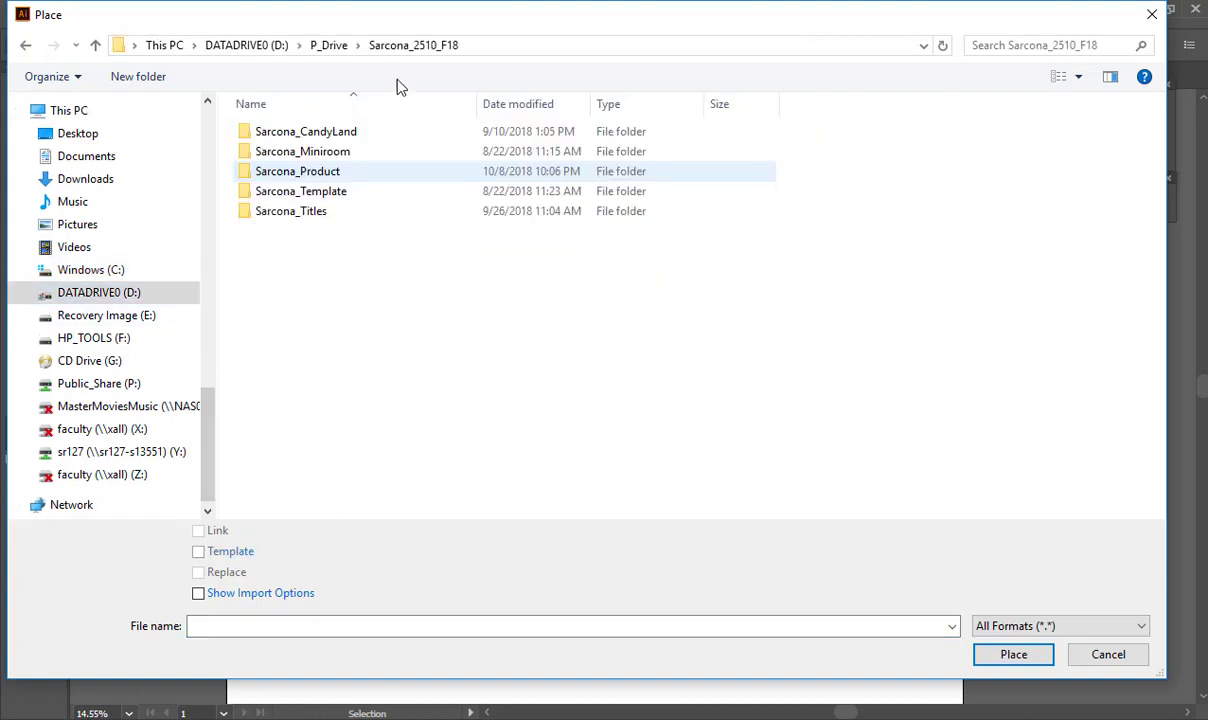
double_click(338, 174)
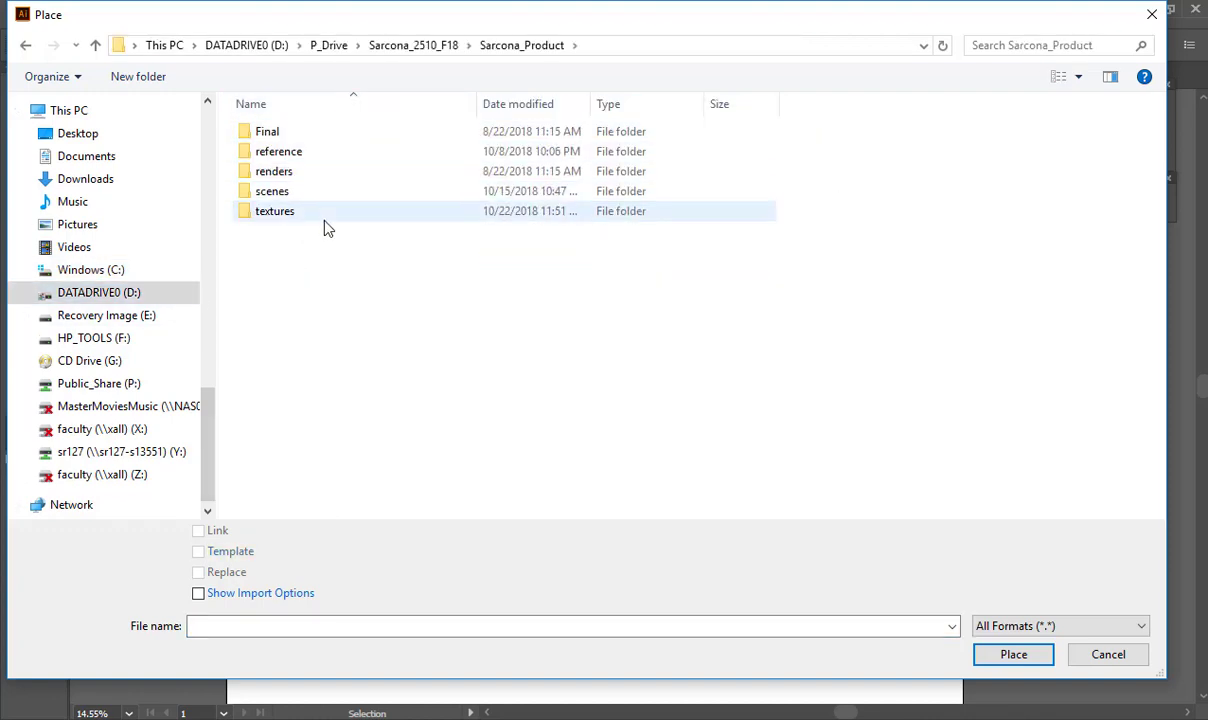
double_click(306, 208)
double_click(278, 152)
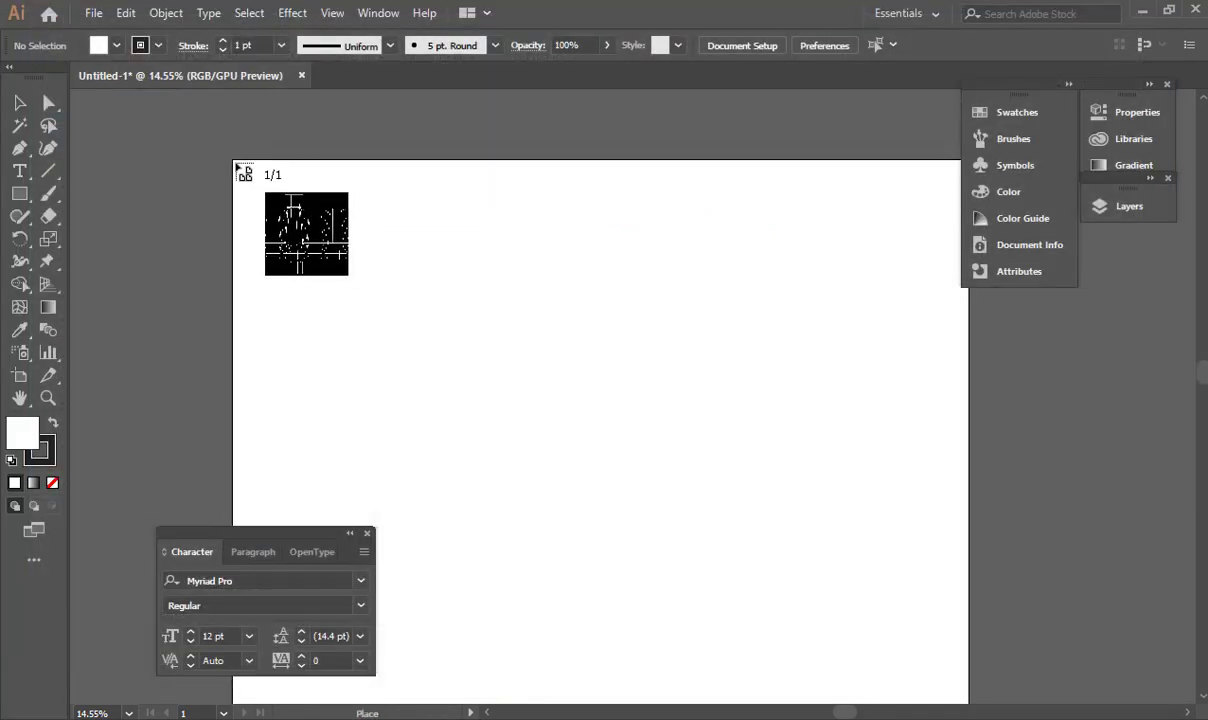
click(234, 161)
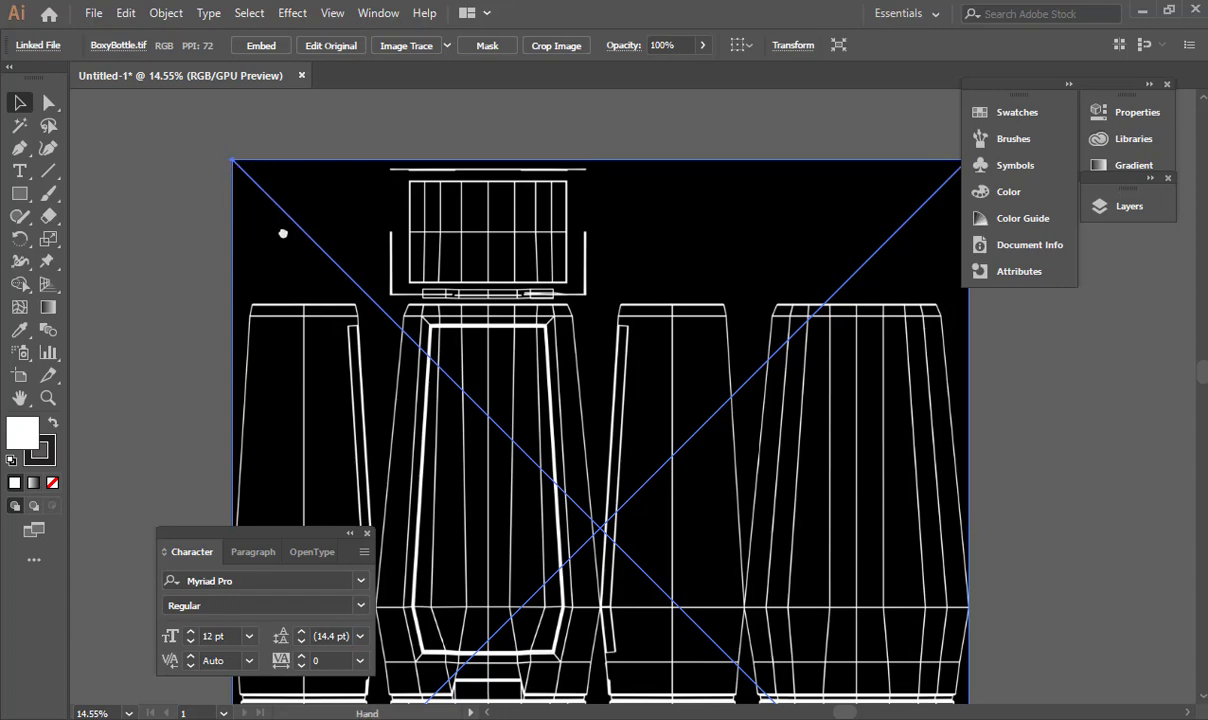
drag(283, 235, 187, 41)
drag(327, 380, 405, 383)
click(135, 241)
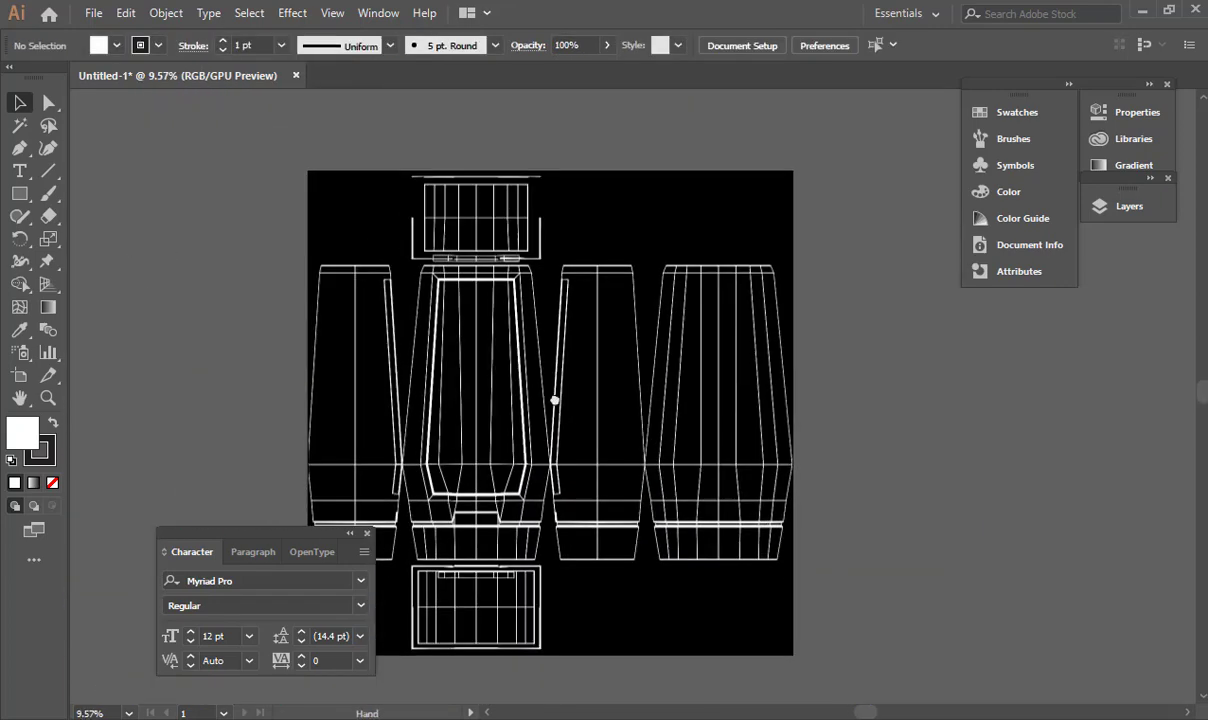
drag(555, 400, 515, 342)
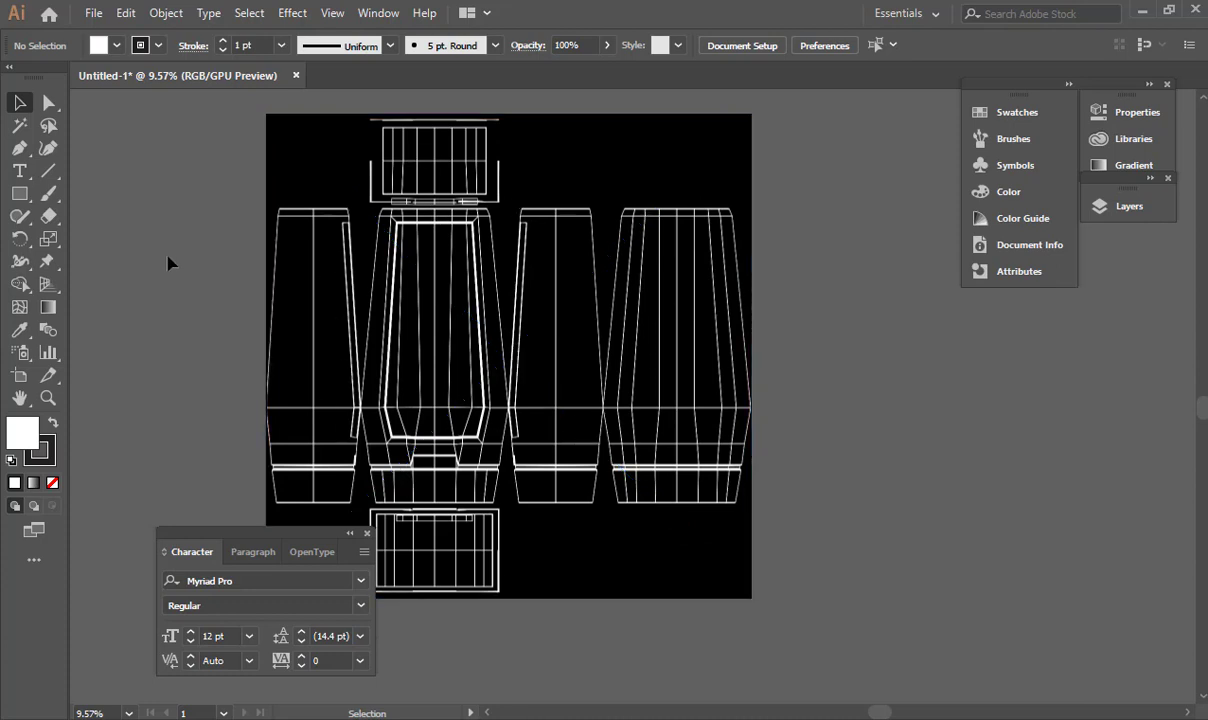
Step: Show the Layers panel, create a new layer above the placed texture and lock Layer 1
click(18, 150)
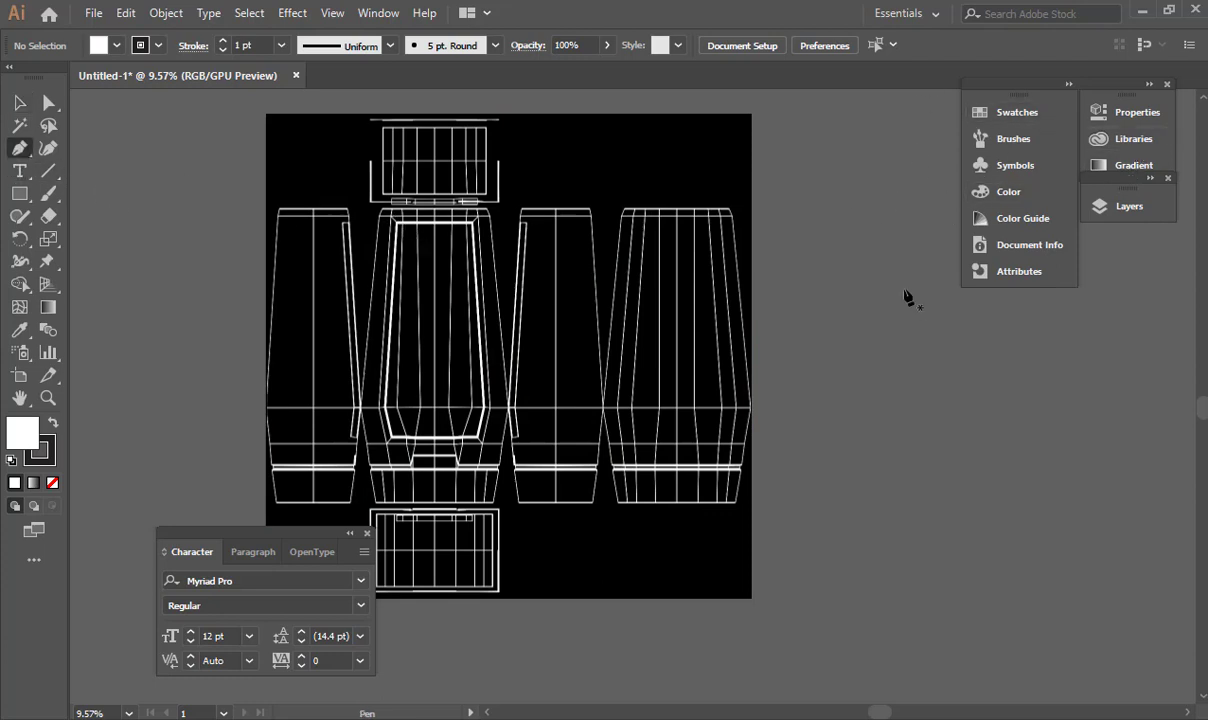
click(379, 14)
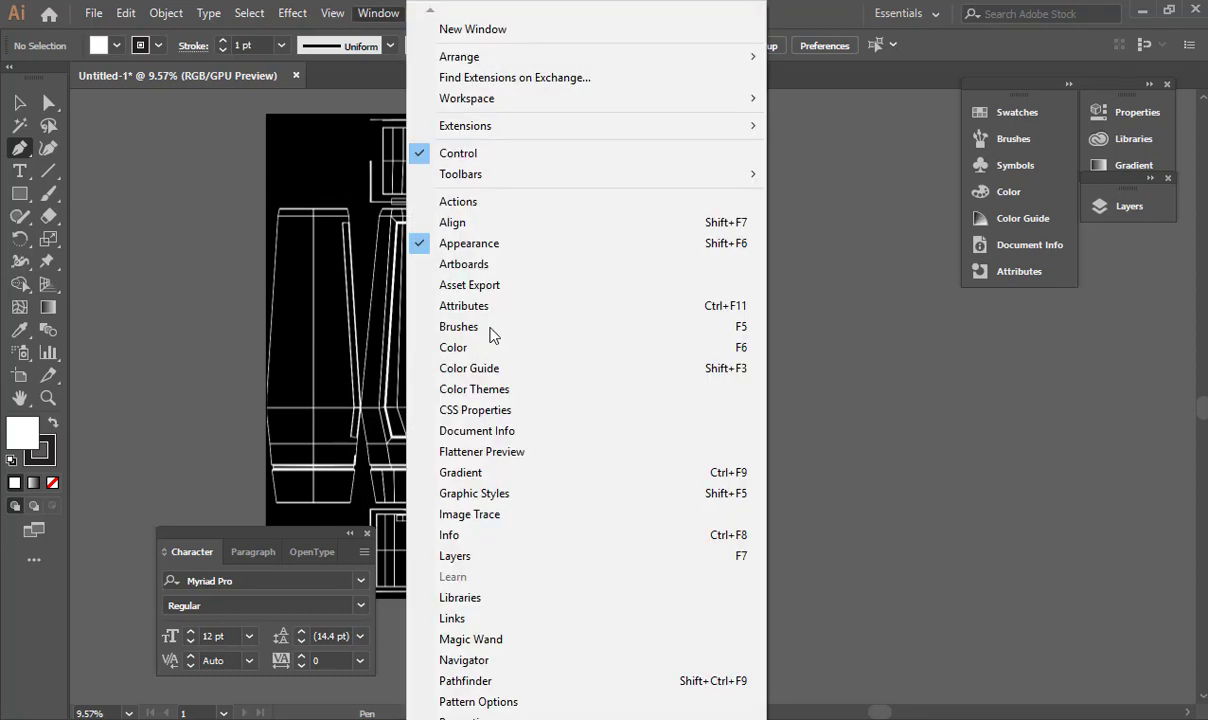
click(499, 558)
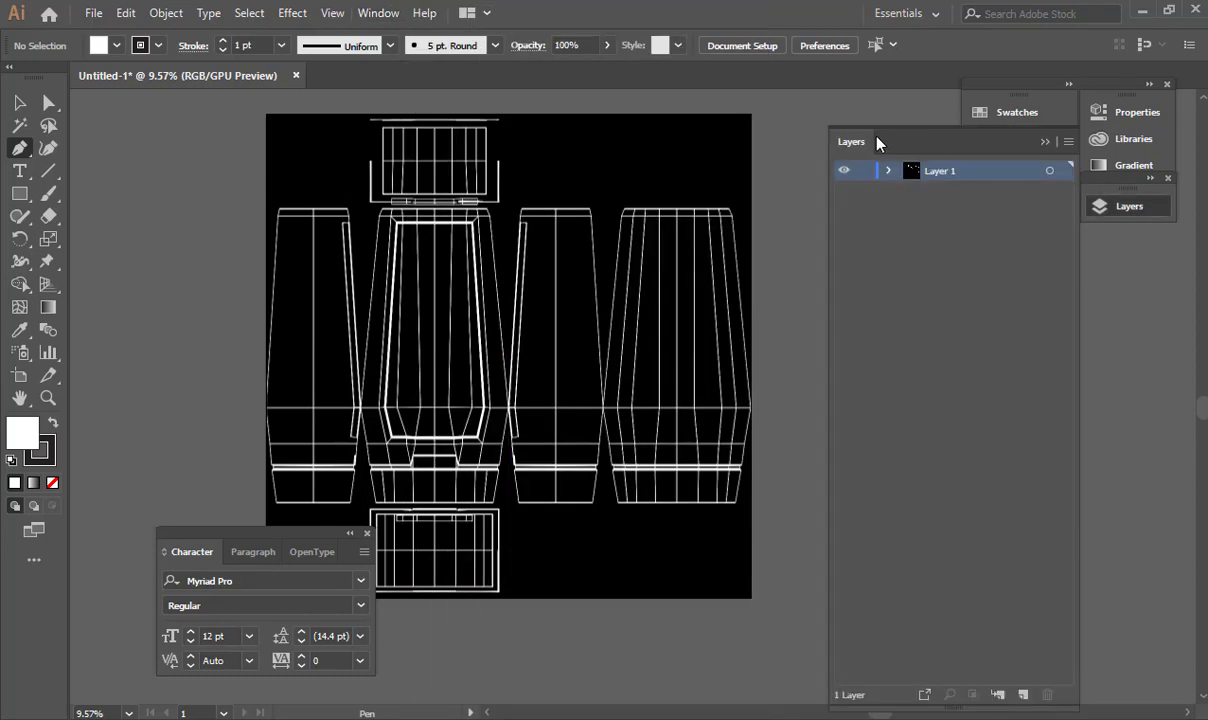
drag(876, 143, 825, 157)
click(922, 689)
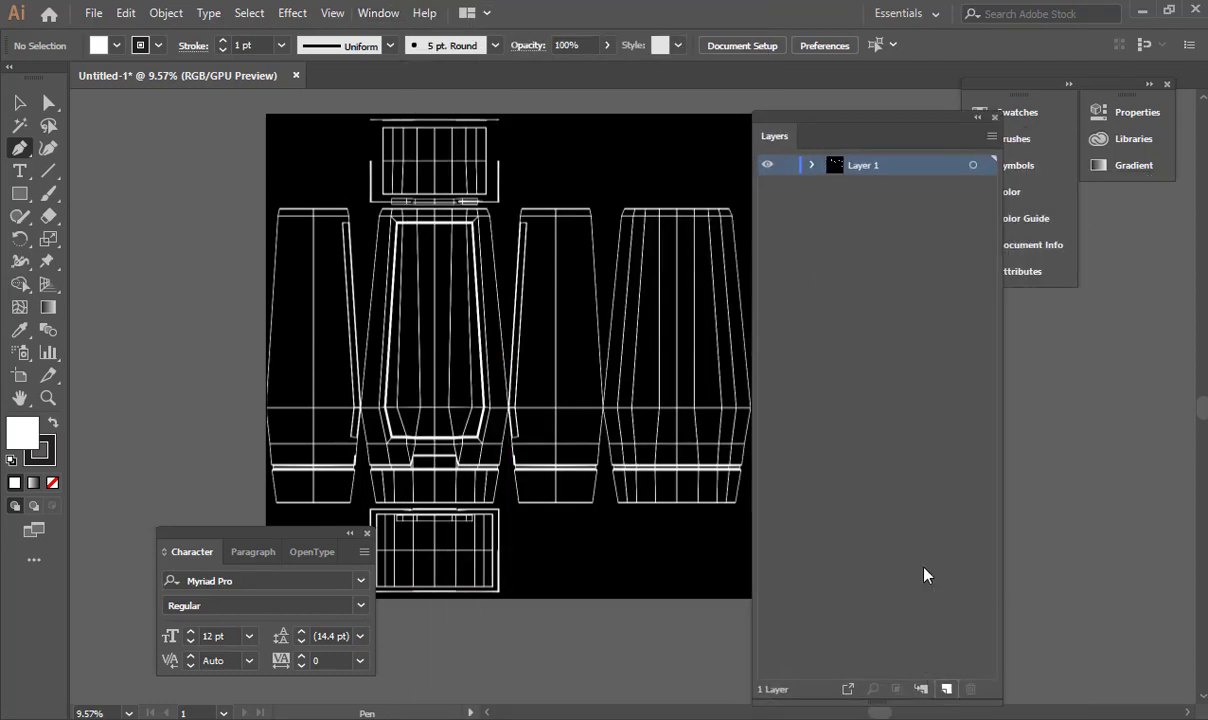
click(788, 186)
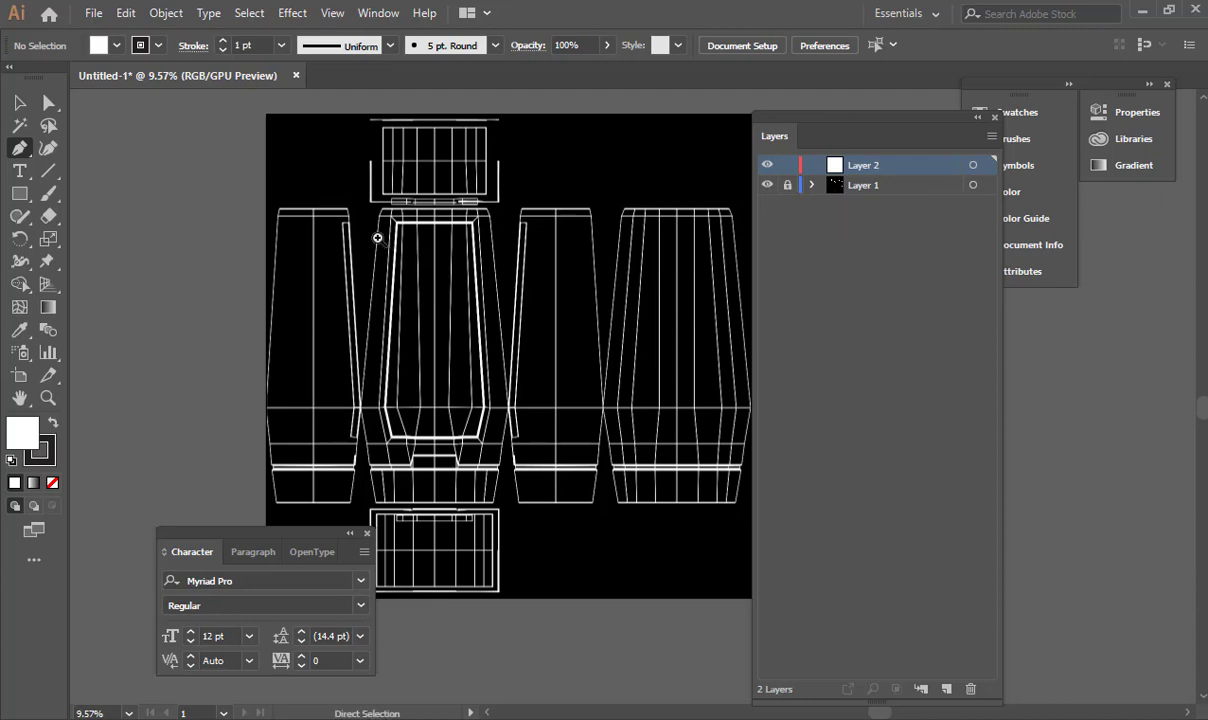
Step: Set the fill color to a bright violet-blue for the label shape
alt+scroll(377, 240, up, 2)
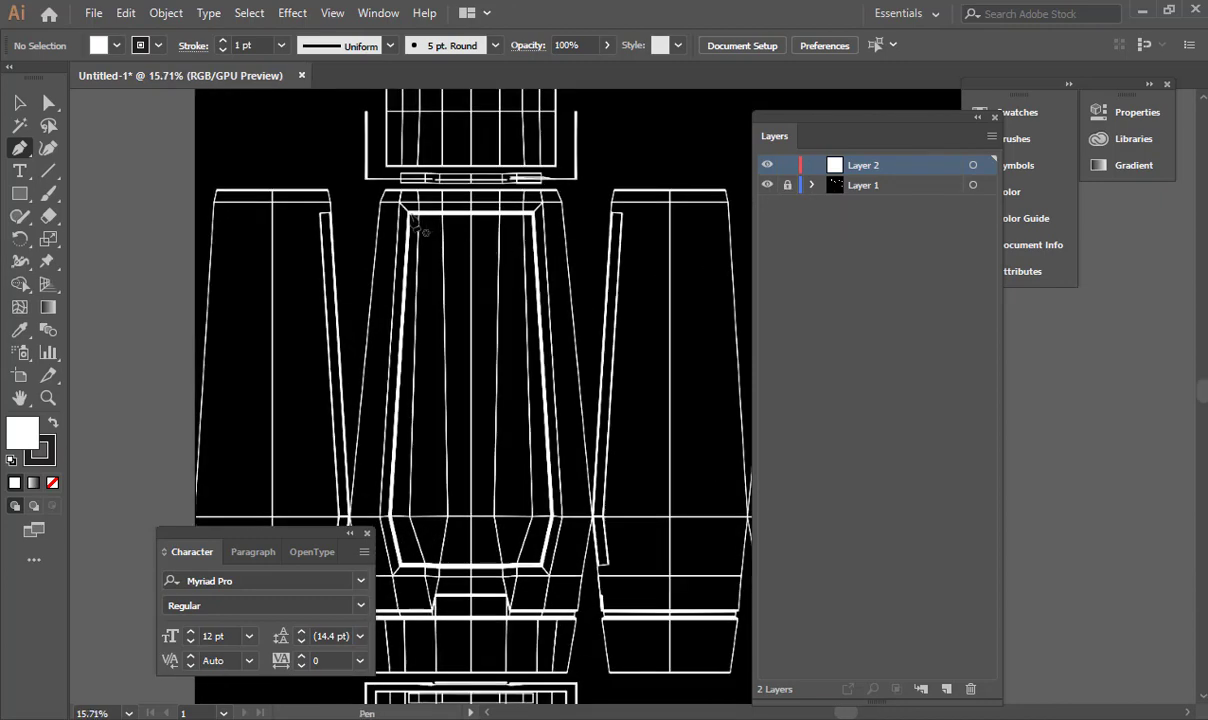
double_click(24, 428)
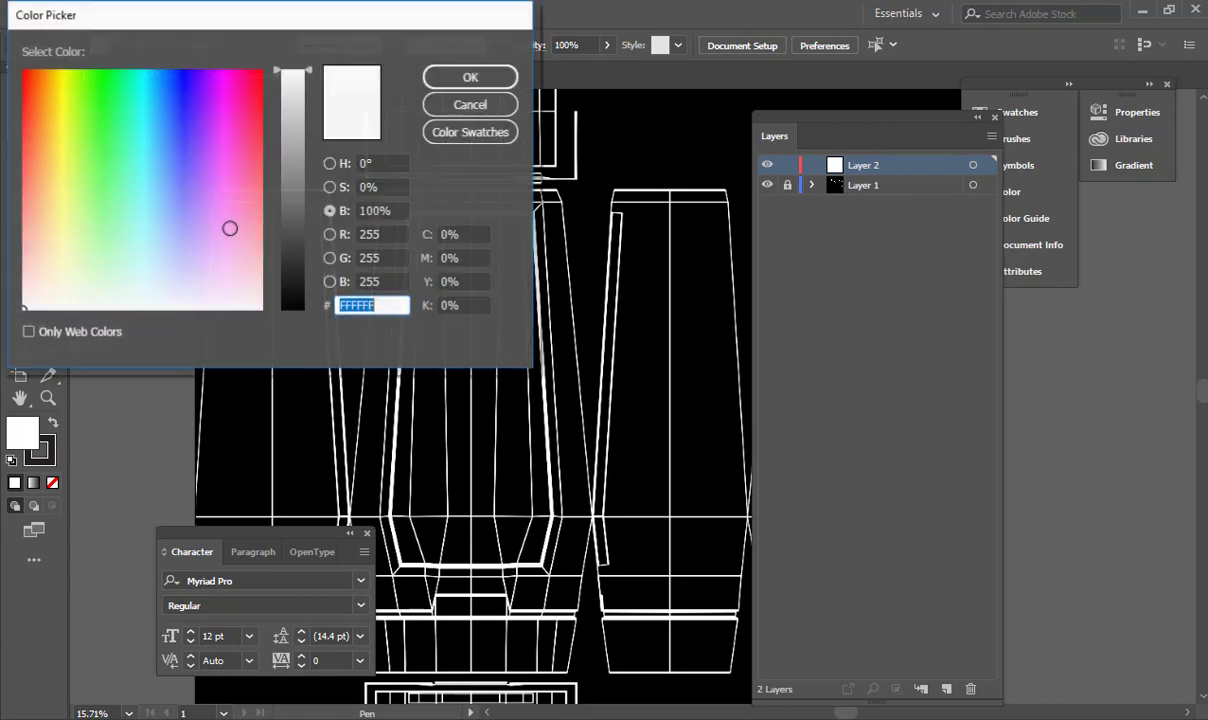
click(190, 145)
click(192, 149)
click(471, 77)
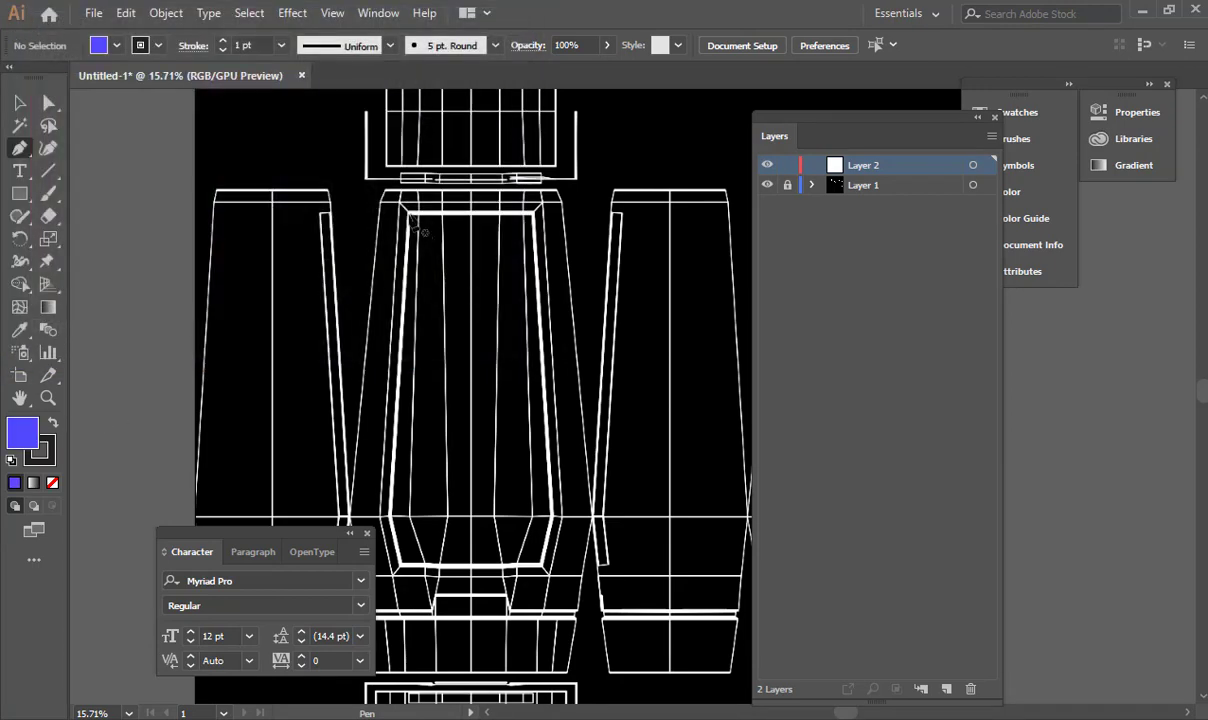
Step: Trace the bottle's thick front label outline with the Pen tool as a closed six-corner shape on Layer 2
click(410, 212)
click(533, 212)
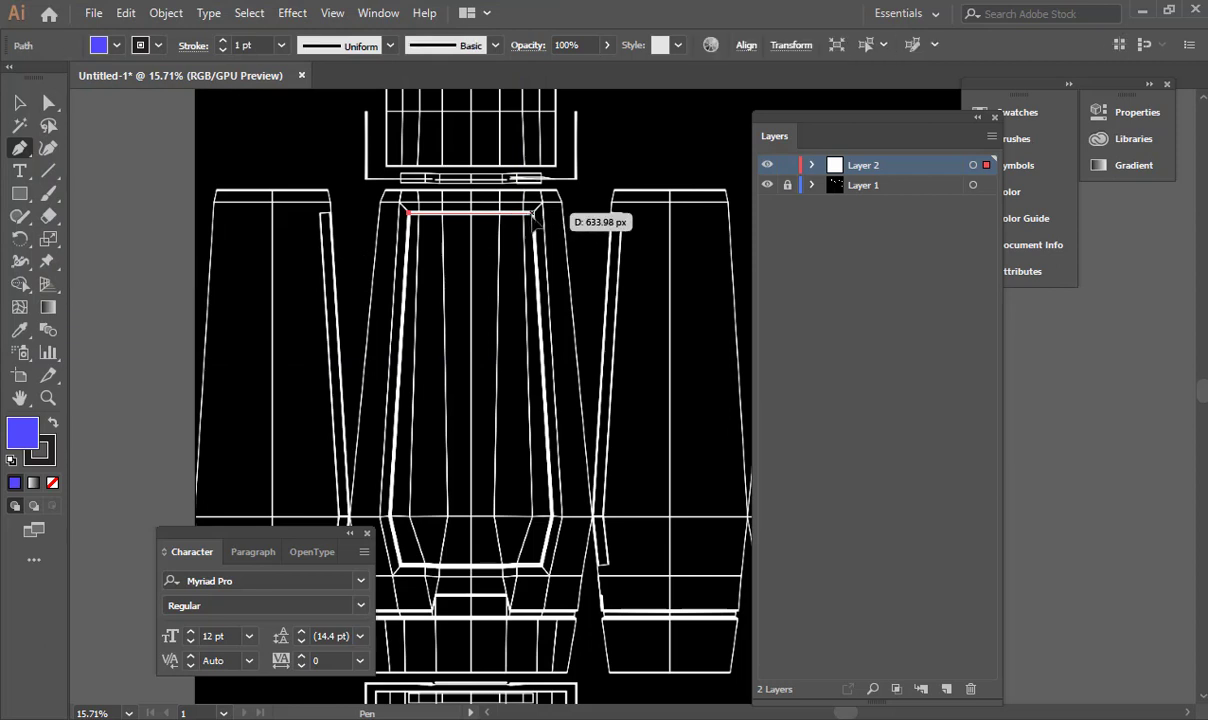
click(552, 517)
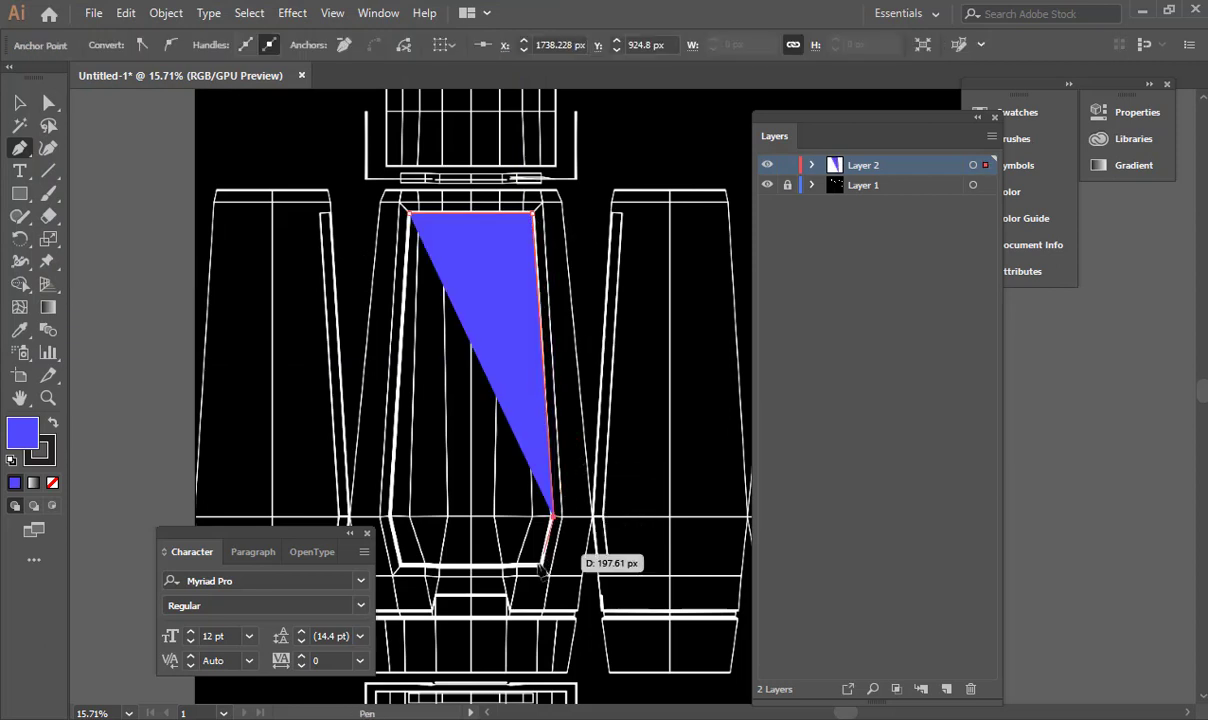
click(540, 569)
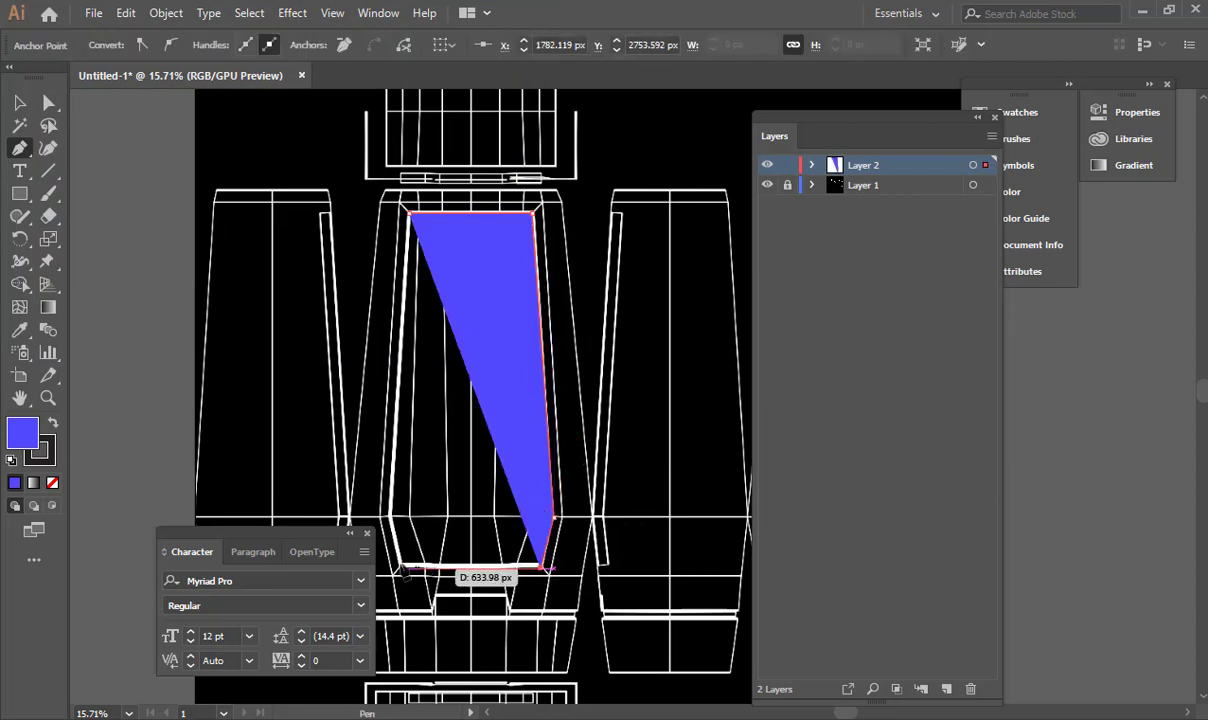
click(398, 567)
click(388, 517)
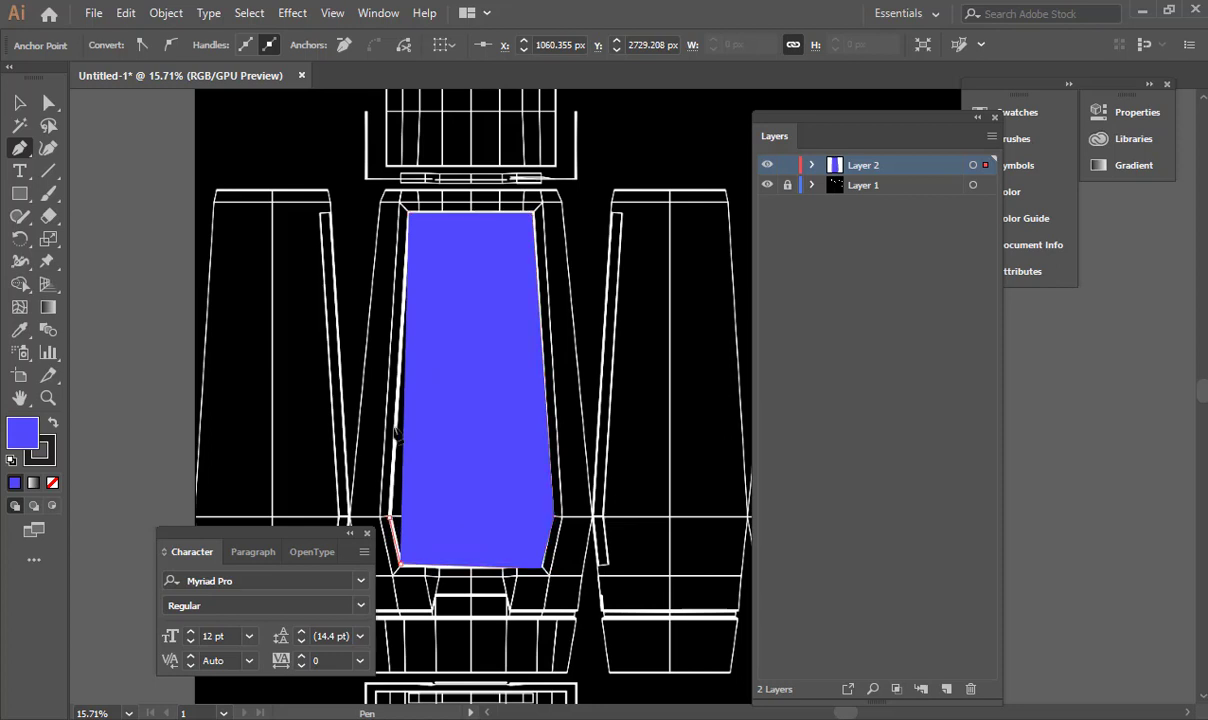
click(410, 214)
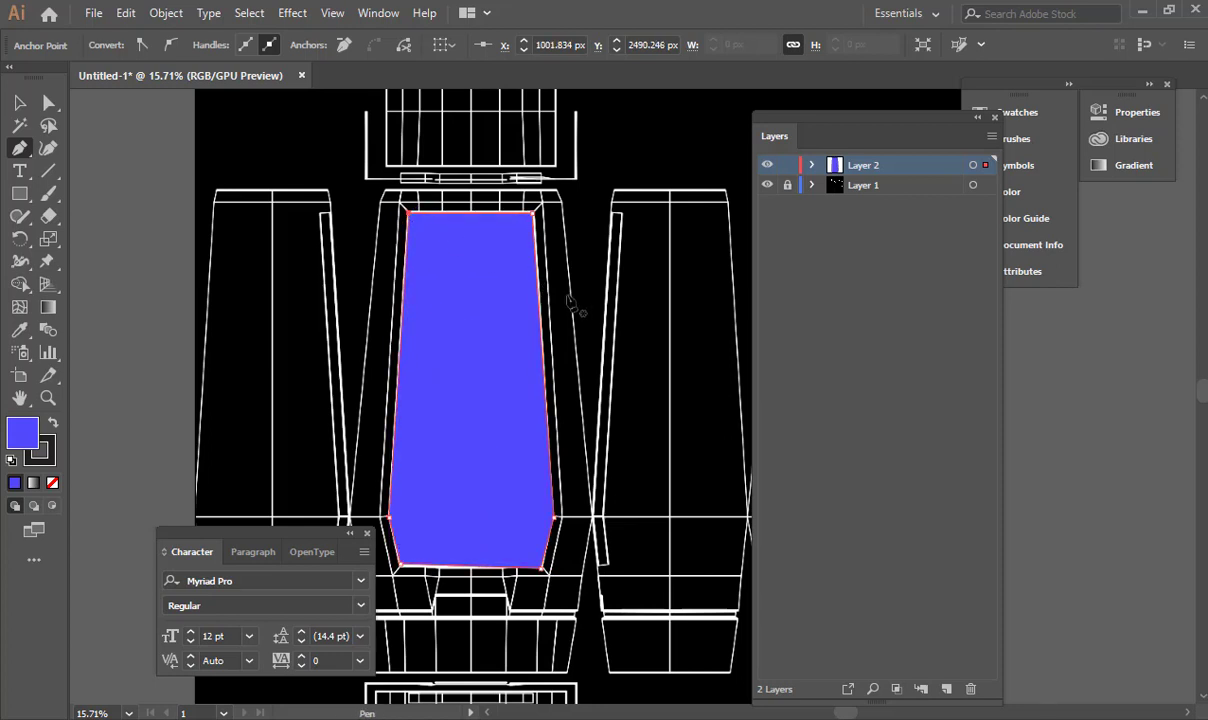
Step: Try to copy the blue label shape horizontally onto the UV outline of the bottle's back
alt+scroll(551, 340, down, 3)
alt+scroll(551, 340, down, 2)
key(v)
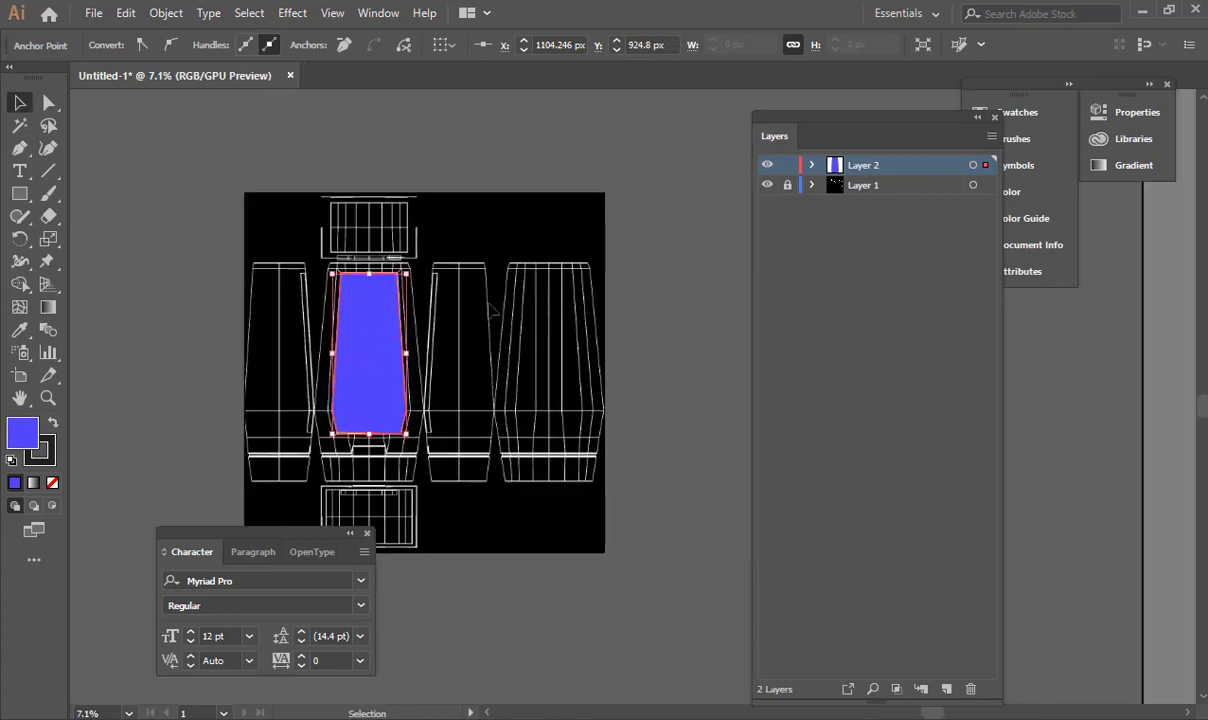
mouse_move(380, 329)
alt+shift+mouse_down()
mouse_move(572, 329)
mouse_move(557, 327)
alt+shift+mouse_up()
key(ctrl+z)
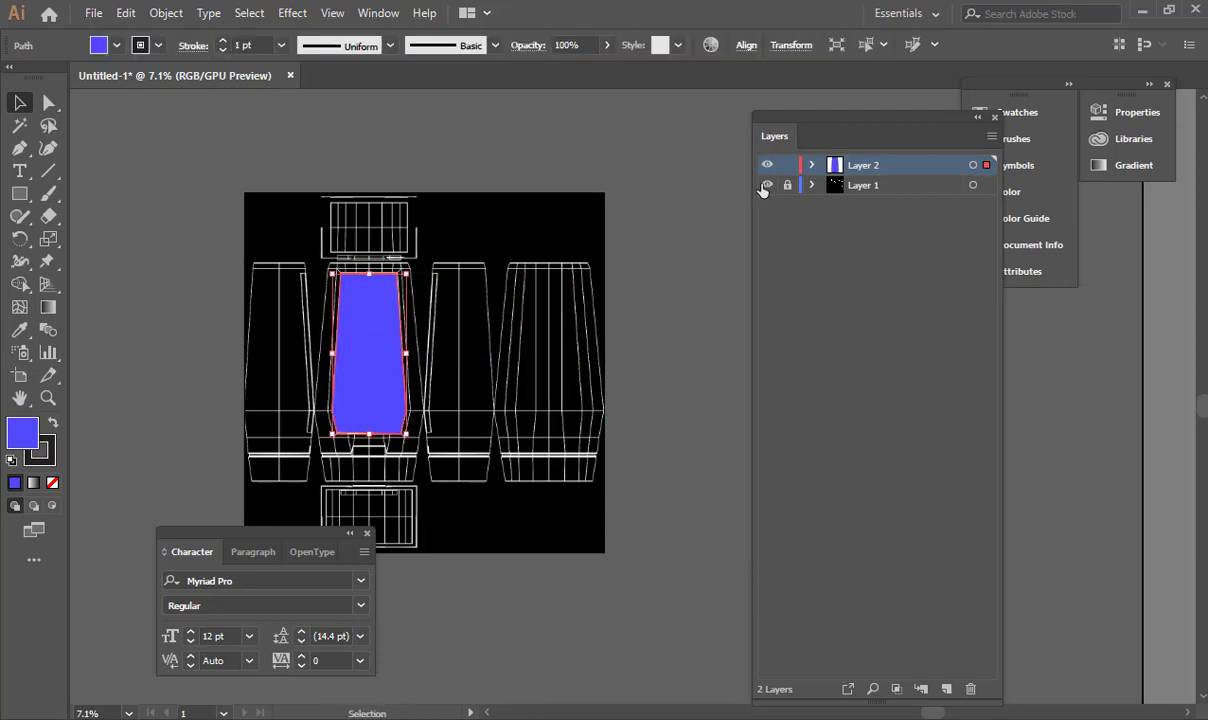
Step: Compare the label shape with the UV outlines by toggling Layer 2's visibility, then hide Layer 1
click(767, 165)
alt+scroll(348, 299, up, 2)
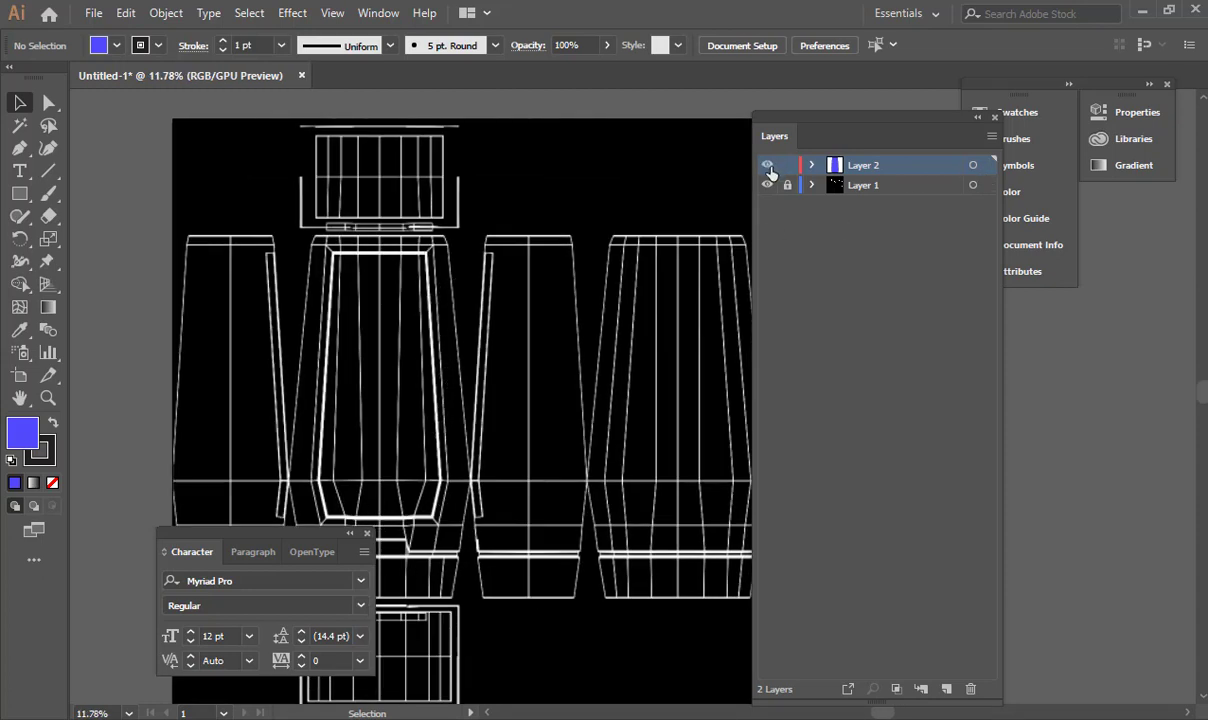
click(767, 166)
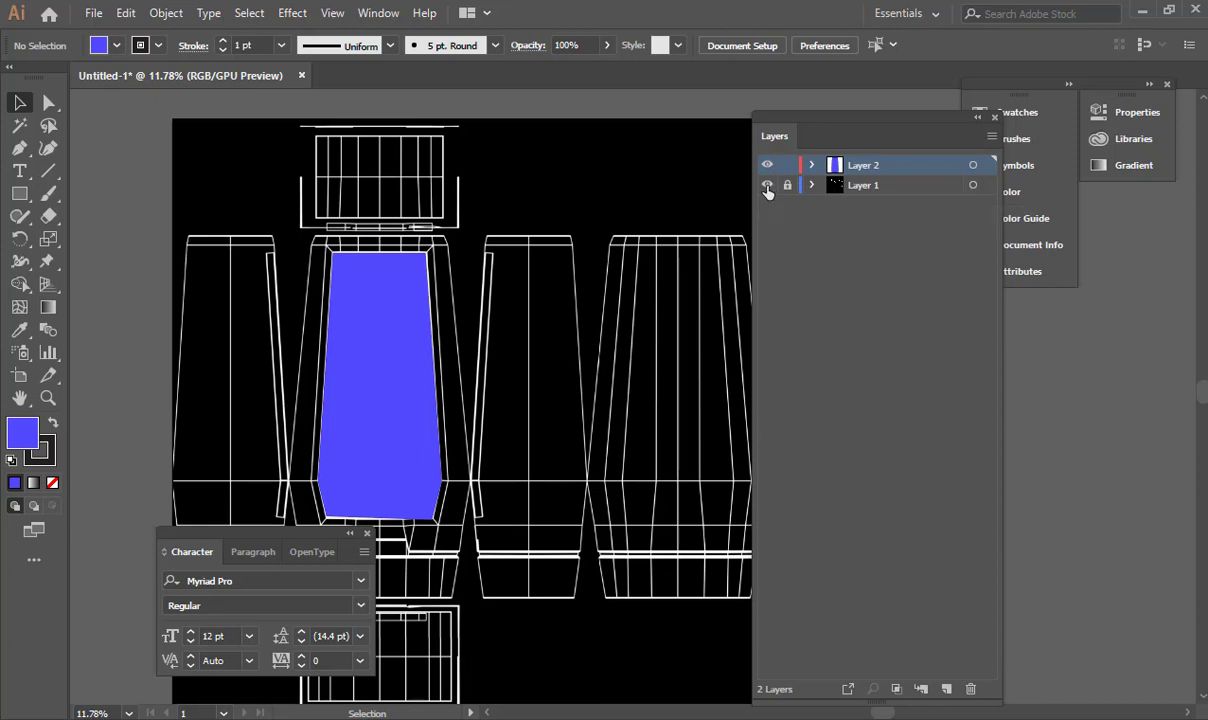
click(767, 186)
key(ctrl+space)
ctrl+drag(580, 383, 674, 270)
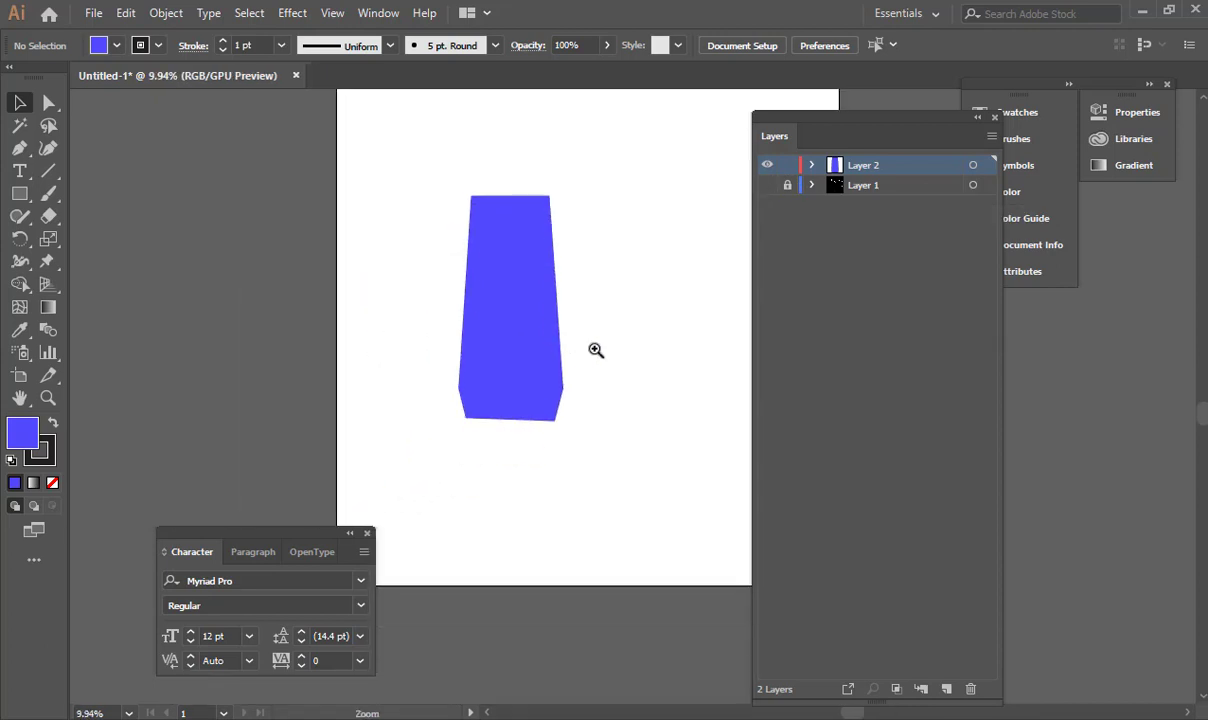
ctrl+drag(528, 349, 519, 381)
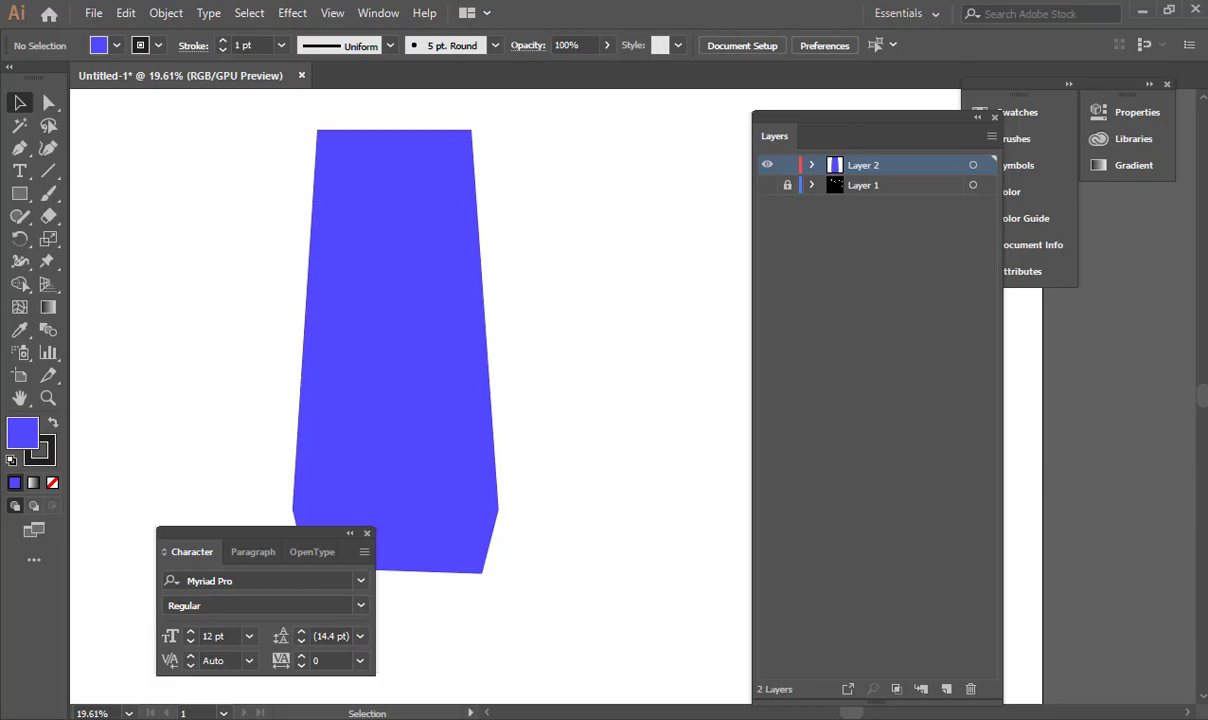
Step: Switch to Chrome, search Google Images for "jergens lotion label" in a new tab and enlarge the photo of two Jergens bottles
key(alt+Tab)
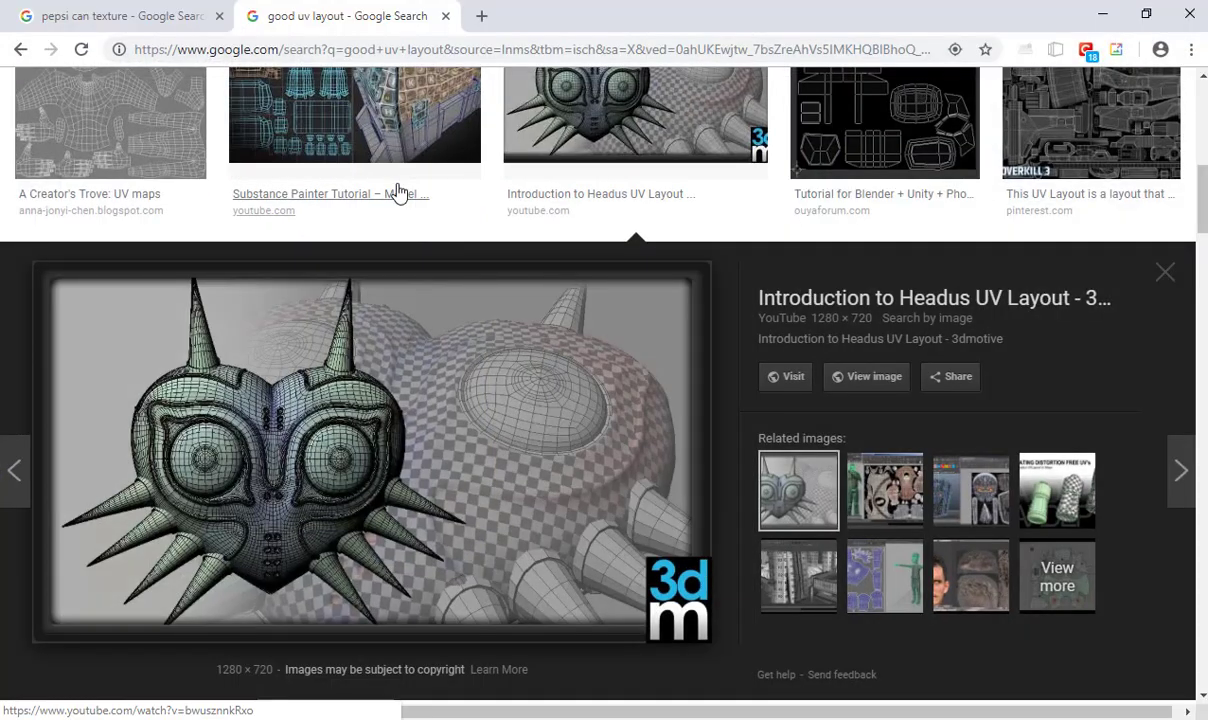
key(ctrl+t)
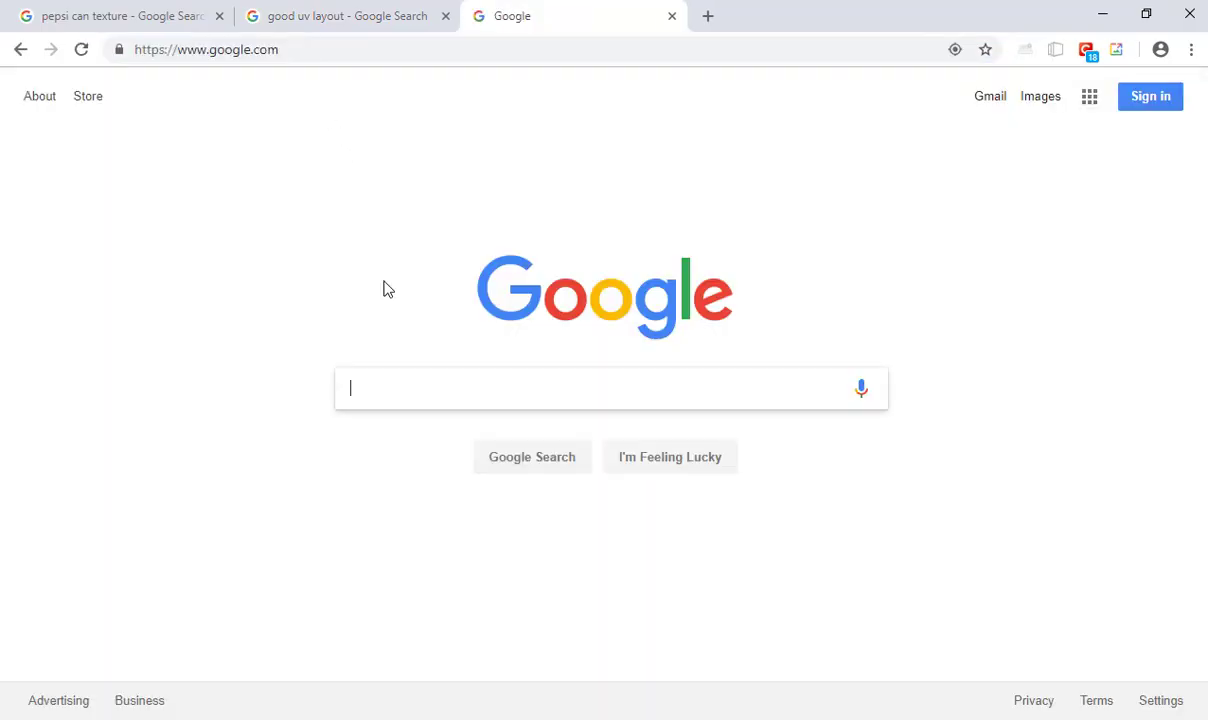
text(jerg)
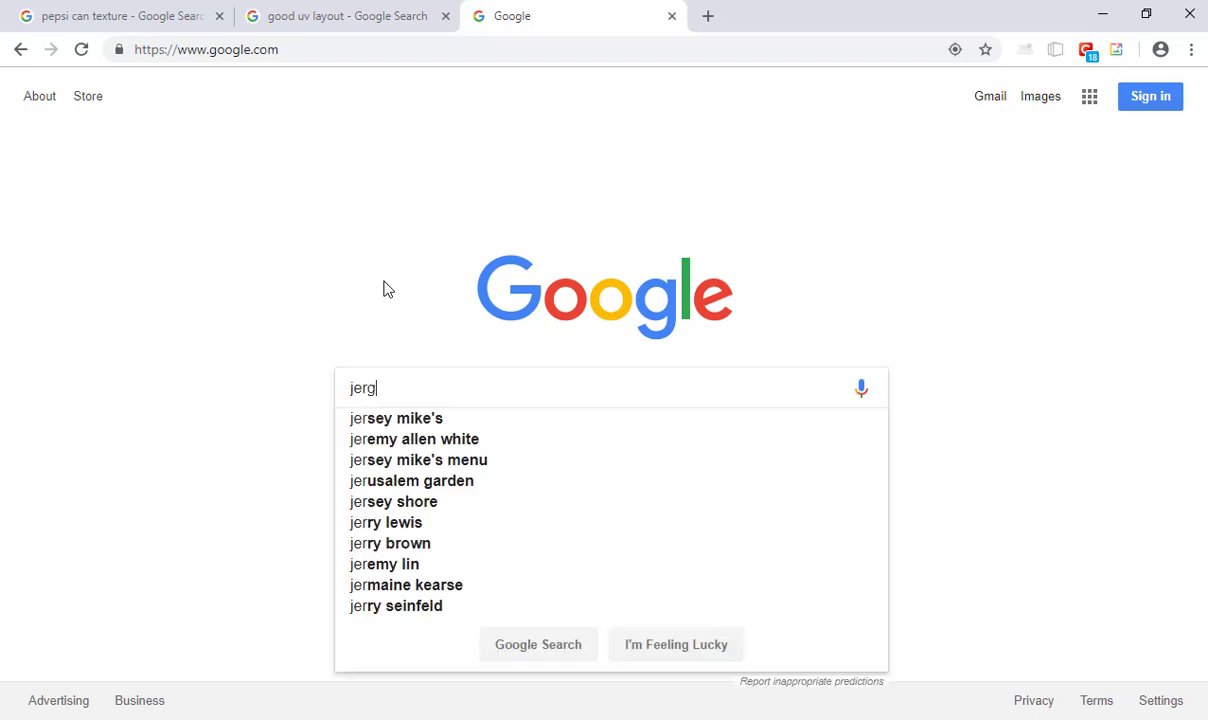
text(ens lotion )
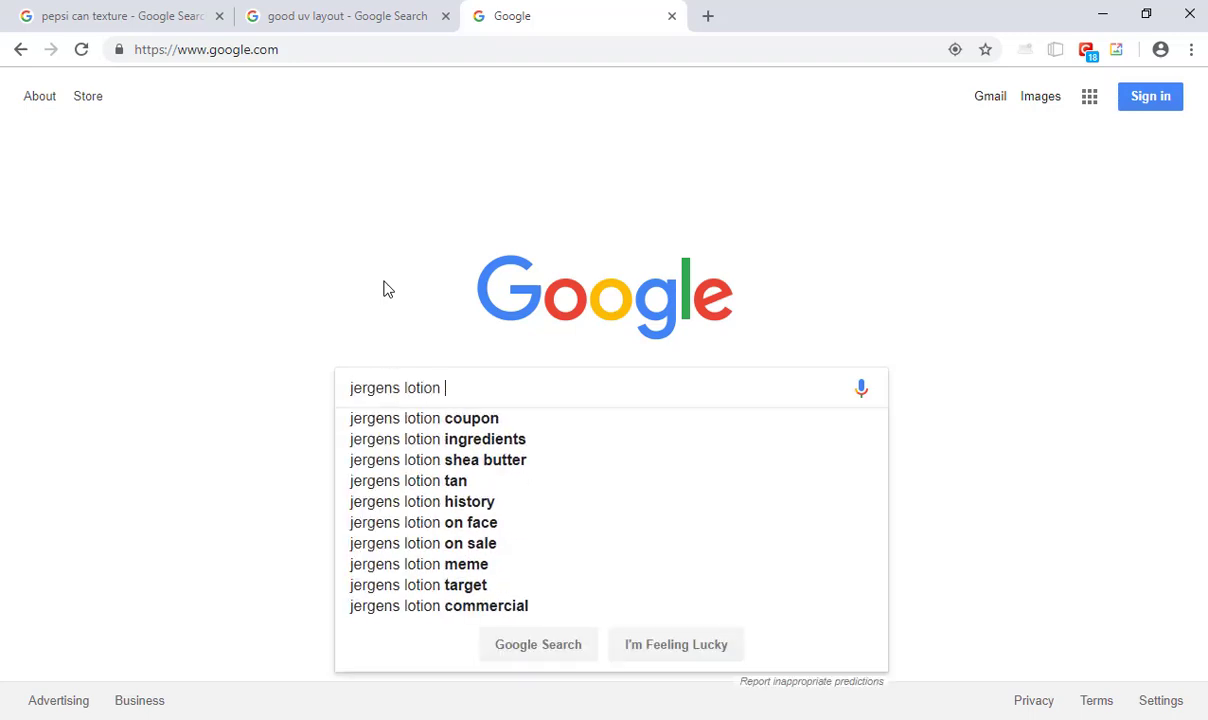
text(label)
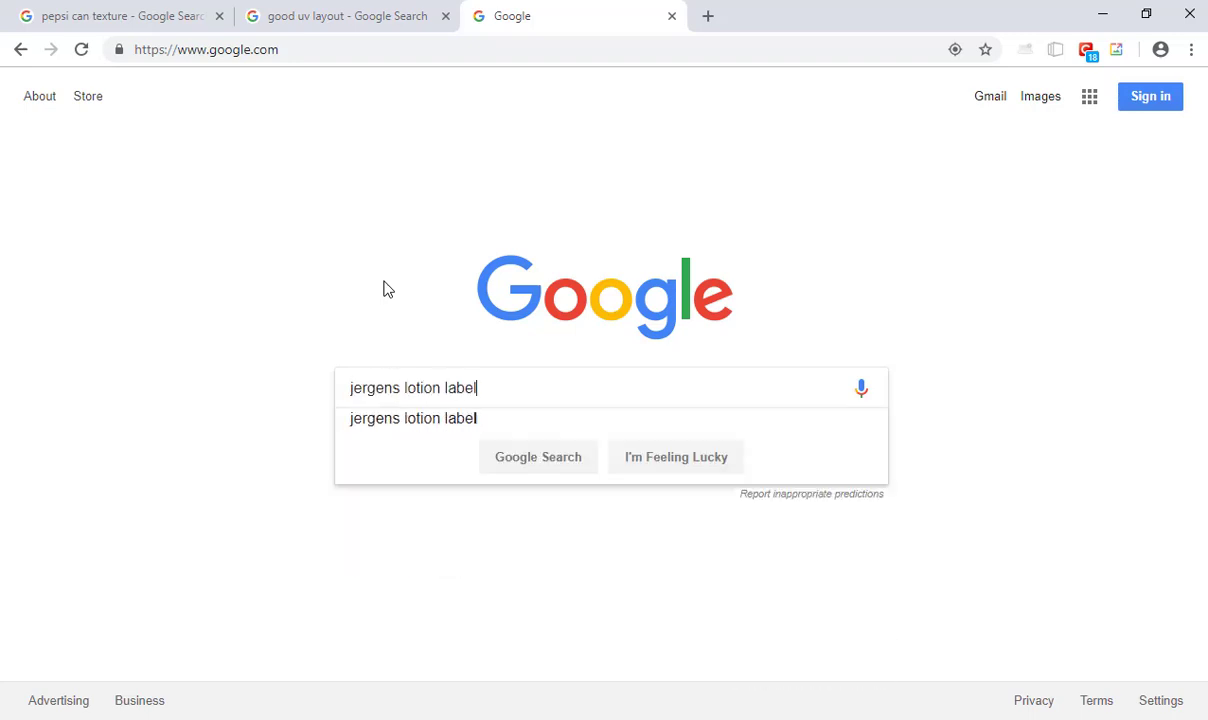
key(Return)
click(223, 165)
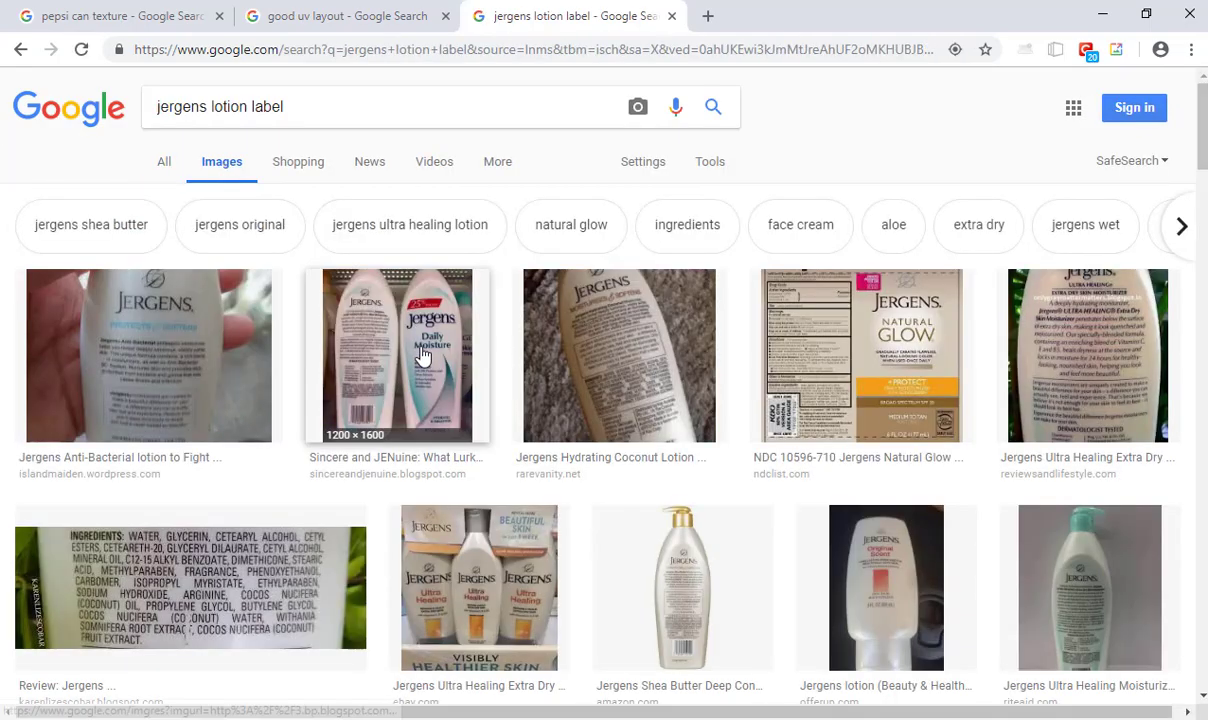
click(398, 335)
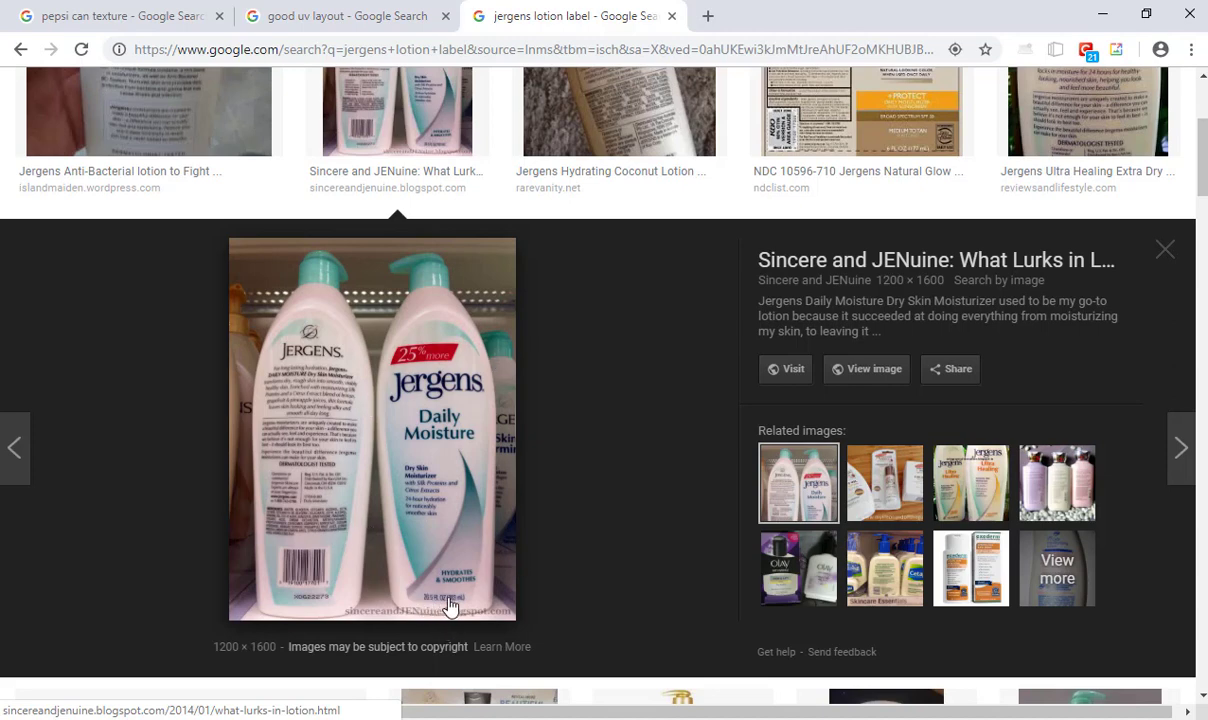
Step: Switch back to Illustrator and add the text "24.3 oz" beside the lower end of the blue label shape
key(alt+Tab)
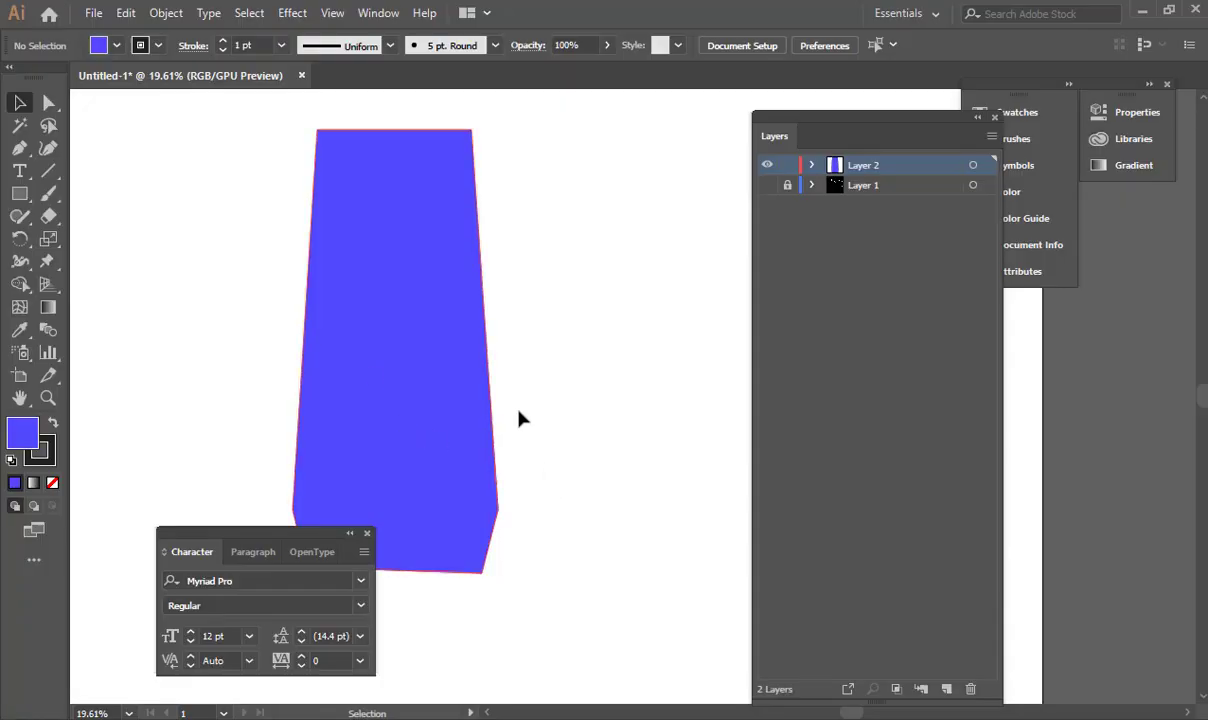
drag(518, 418, 588, 299)
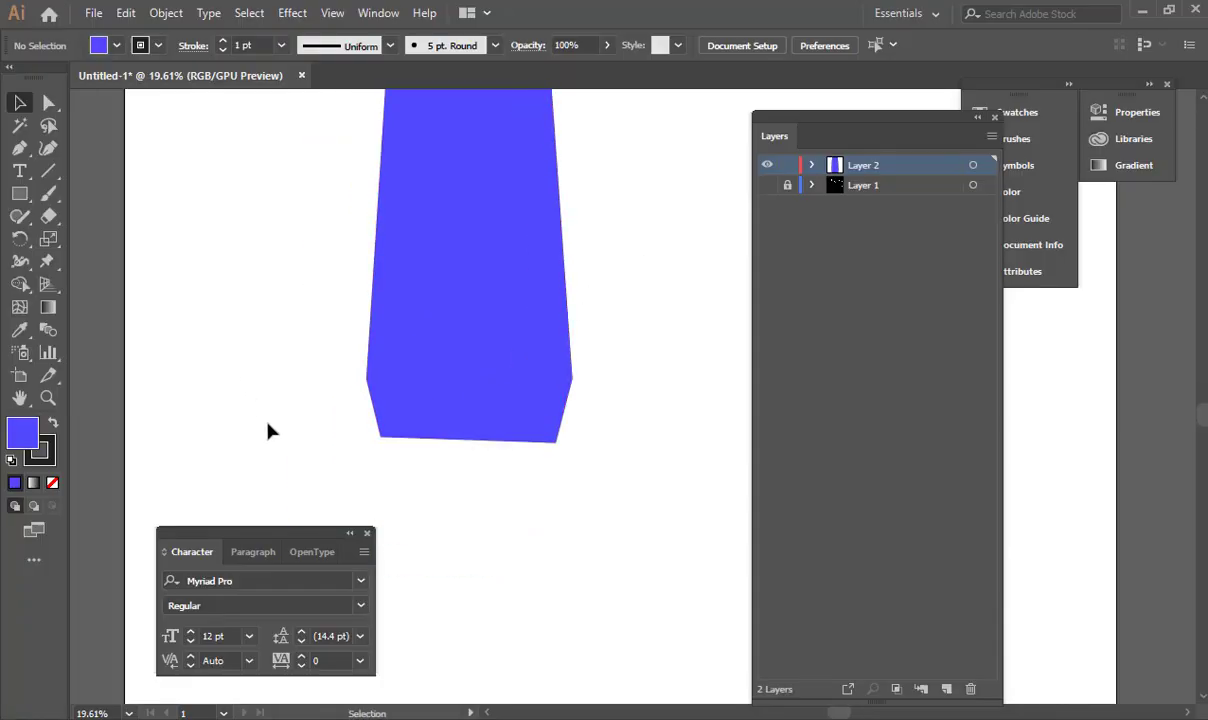
key(t)
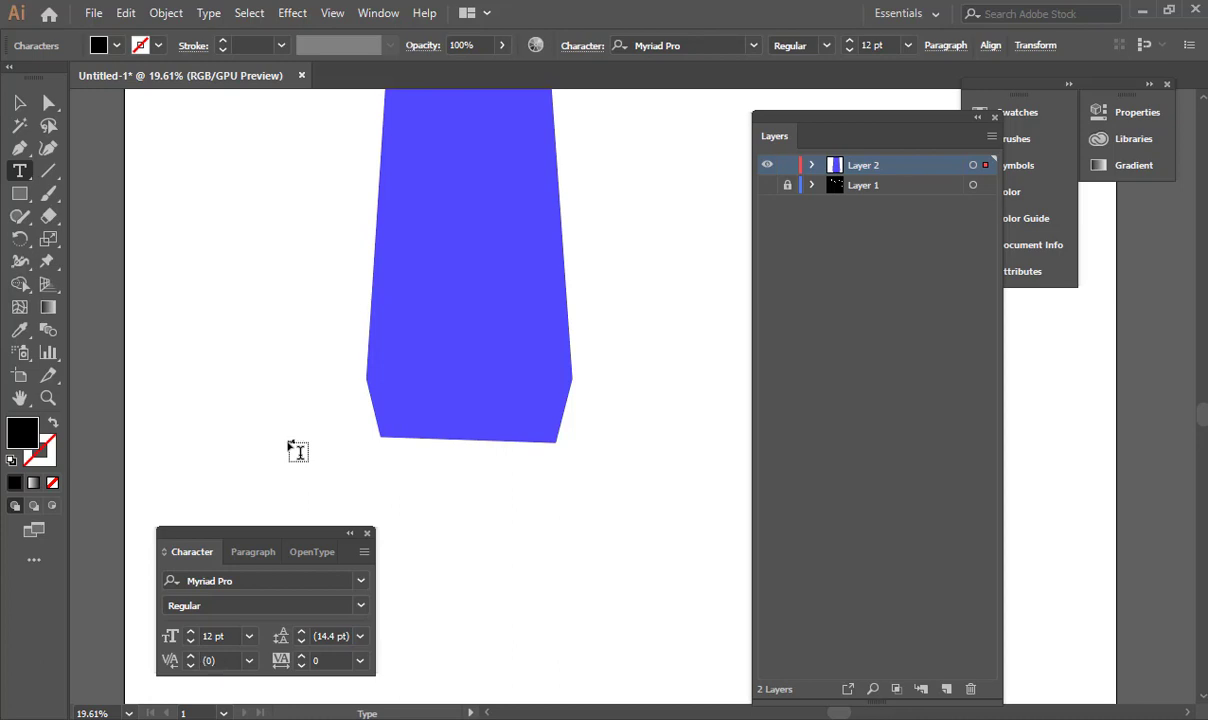
click(297, 450)
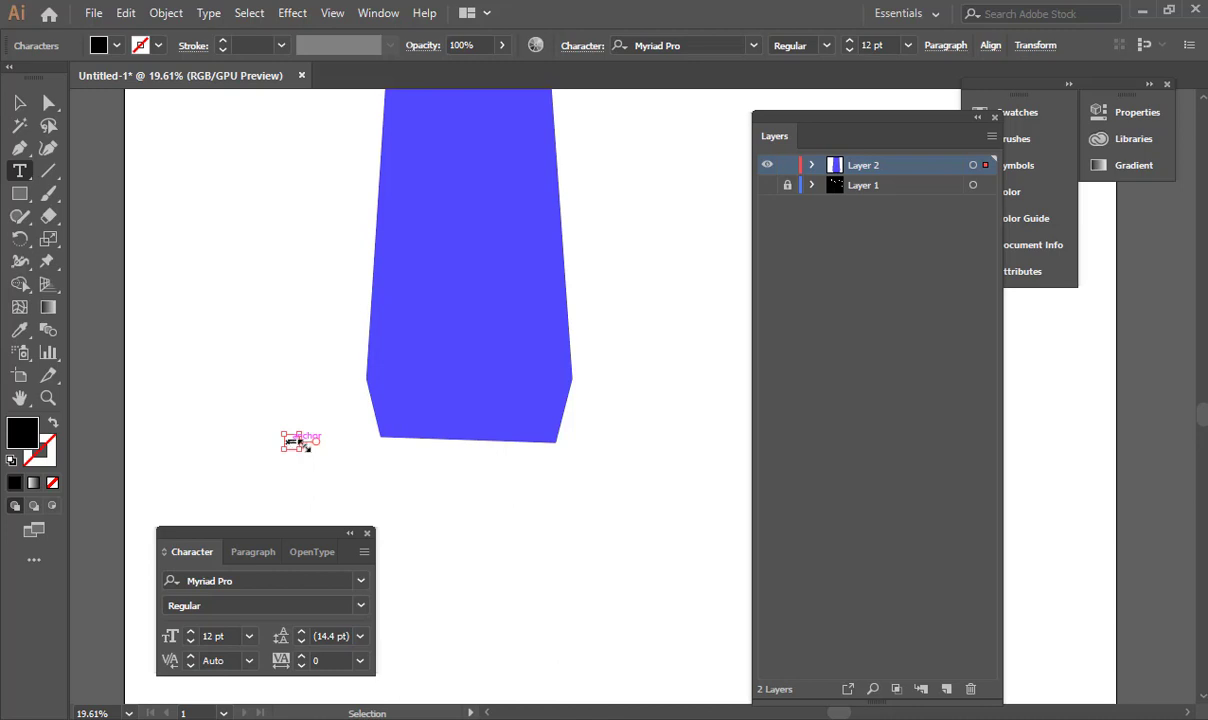
Step: Try to enlarge the "24.3 oz" text by stretching its bounding box freely without keeping its proportions
ctrl+drag(310, 458, 466, 496)
ctrl+click(472, 512)
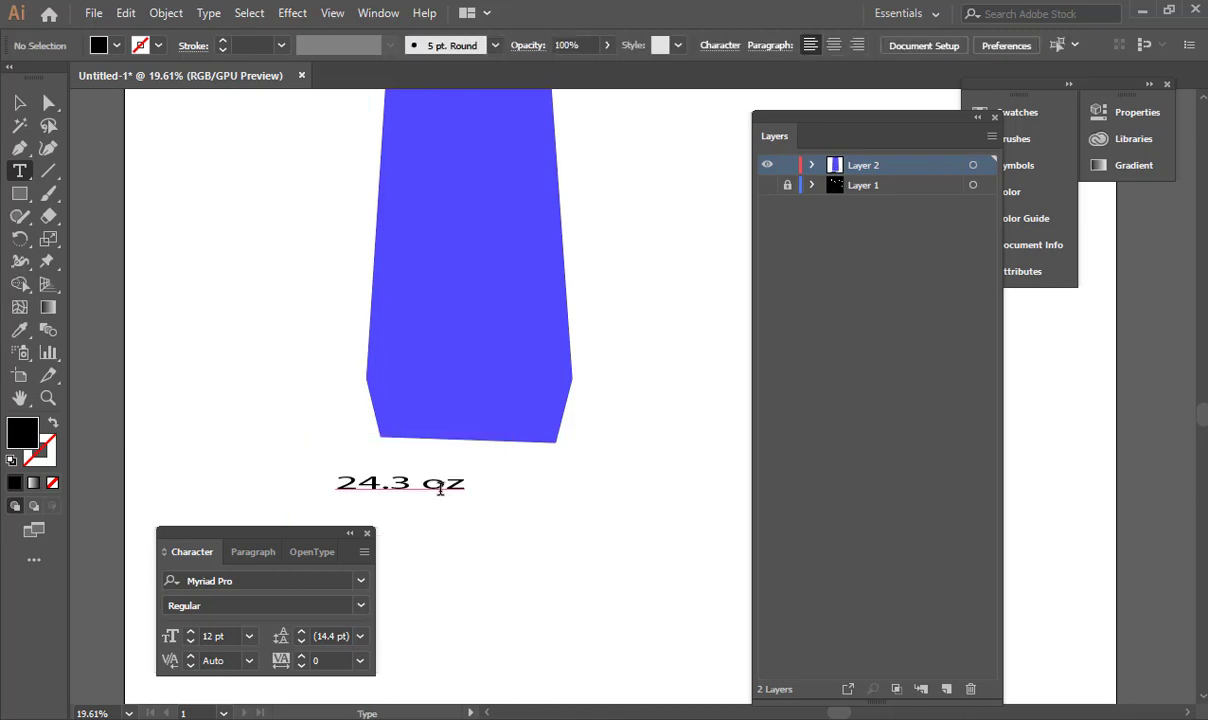
key(ctrl+z)
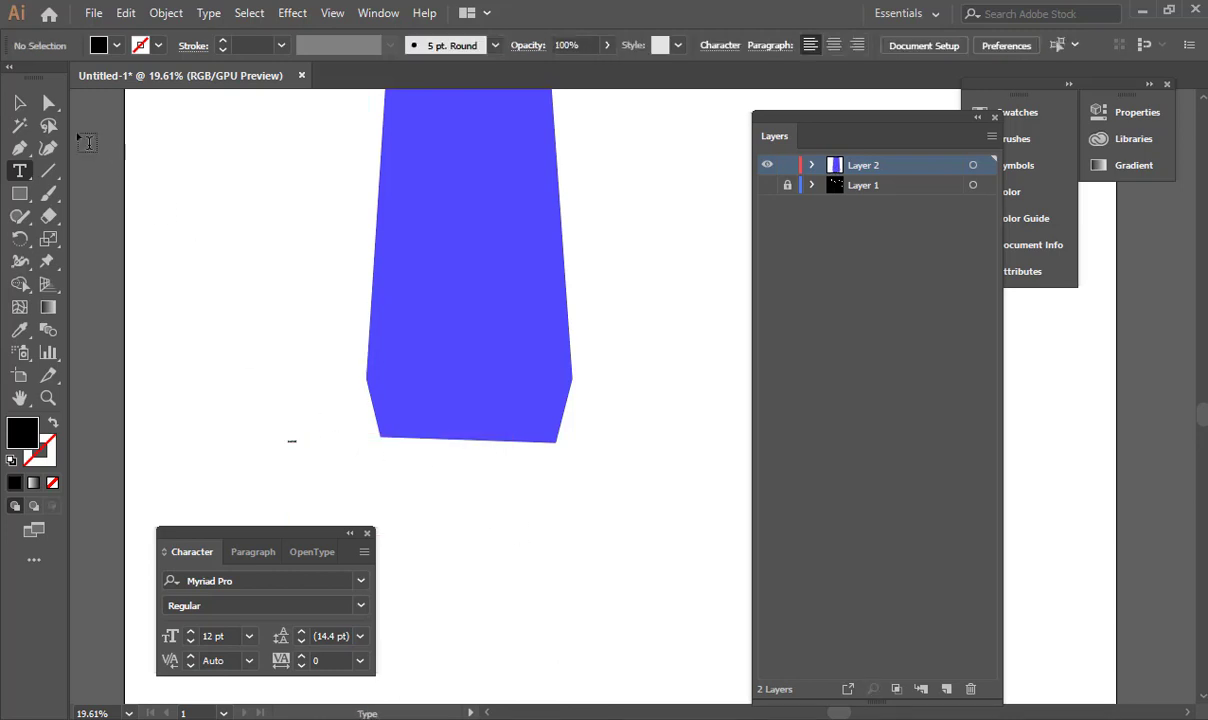
Step: Enlarge the "24.3 oz" text proportionally to about 142 pt and place it at the bottom of the blue label shape
click(22, 103)
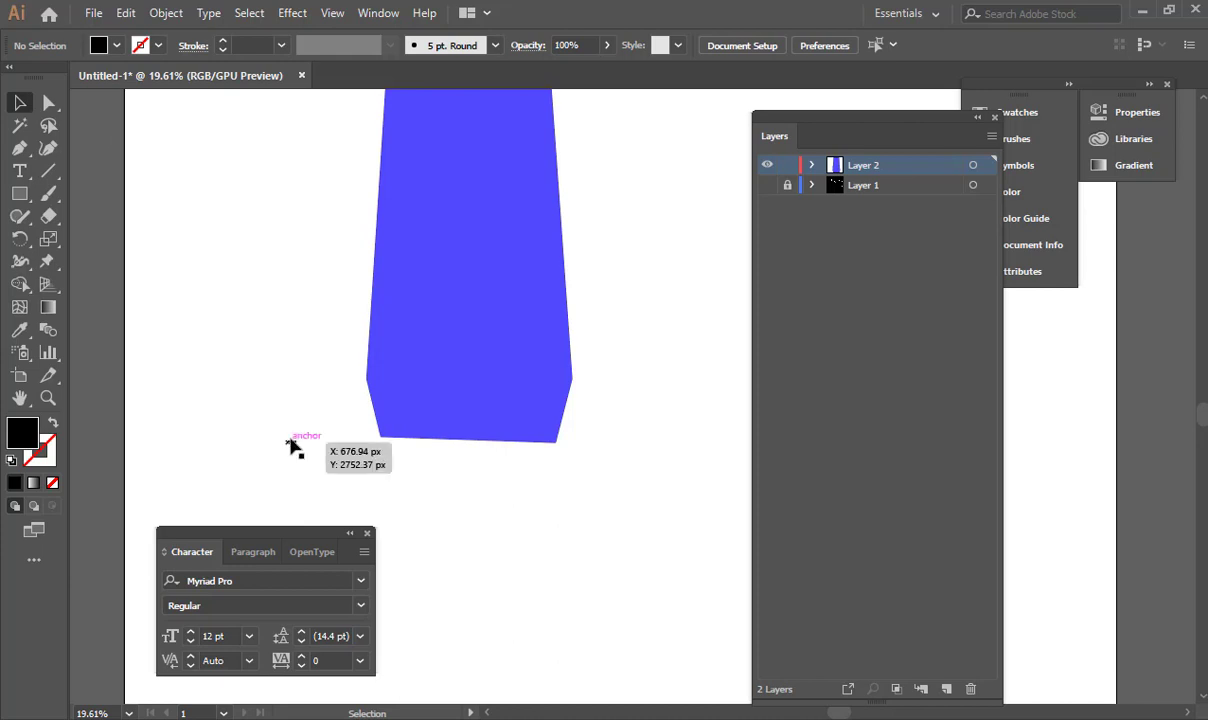
click(300, 443)
drag(337, 487, 518, 612)
drag(405, 510, 458, 415)
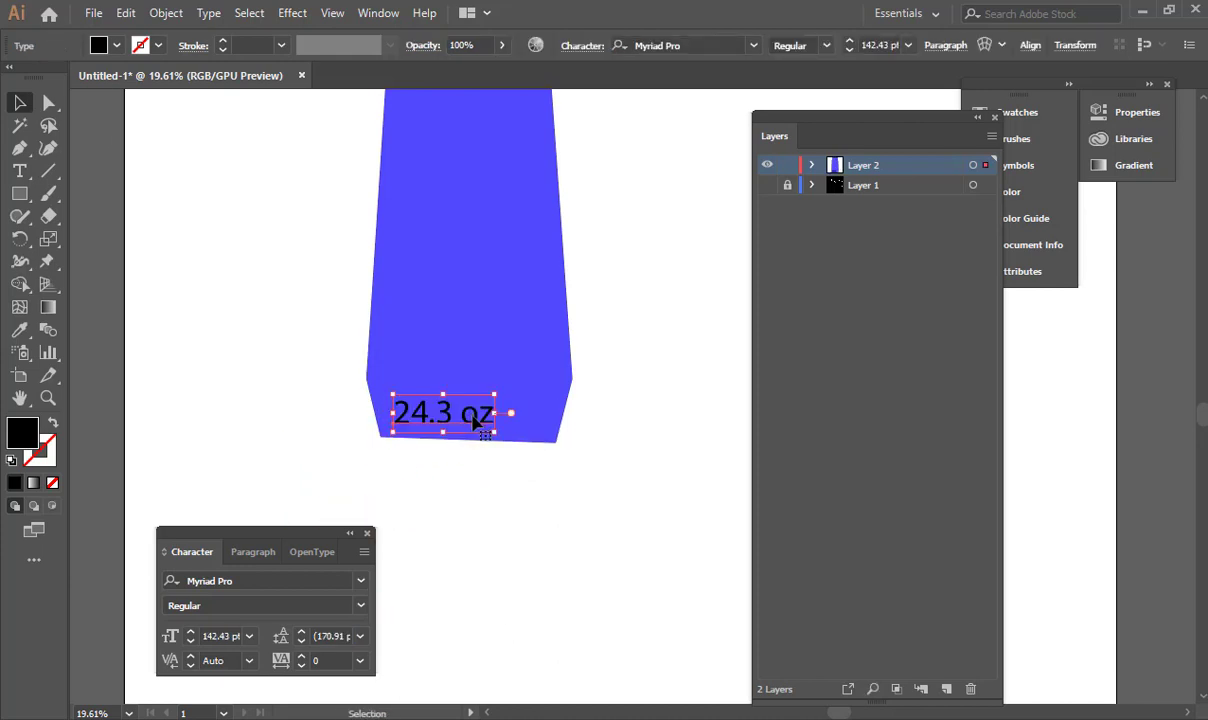
Step: Check the Jergens bottle photo in Chrome, return to Illustrator and change the volume text to "24.3 fl oz"
double_click(447, 410)
double_click(448, 412)
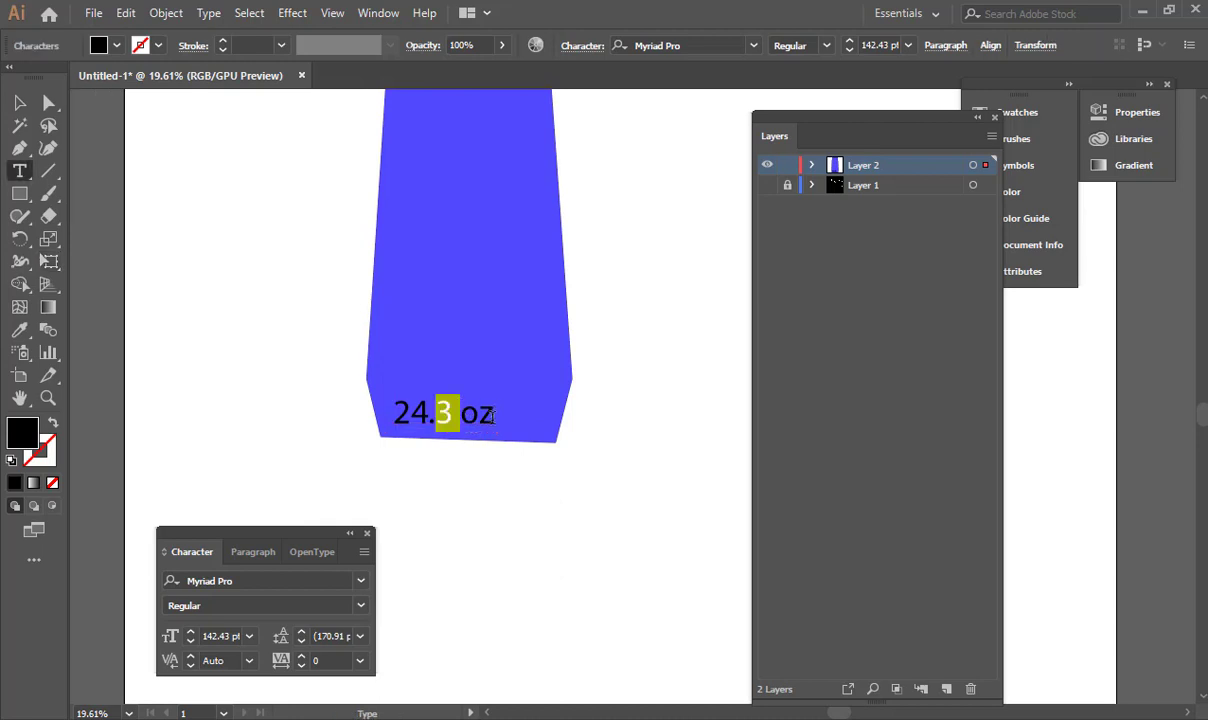
key(Right)
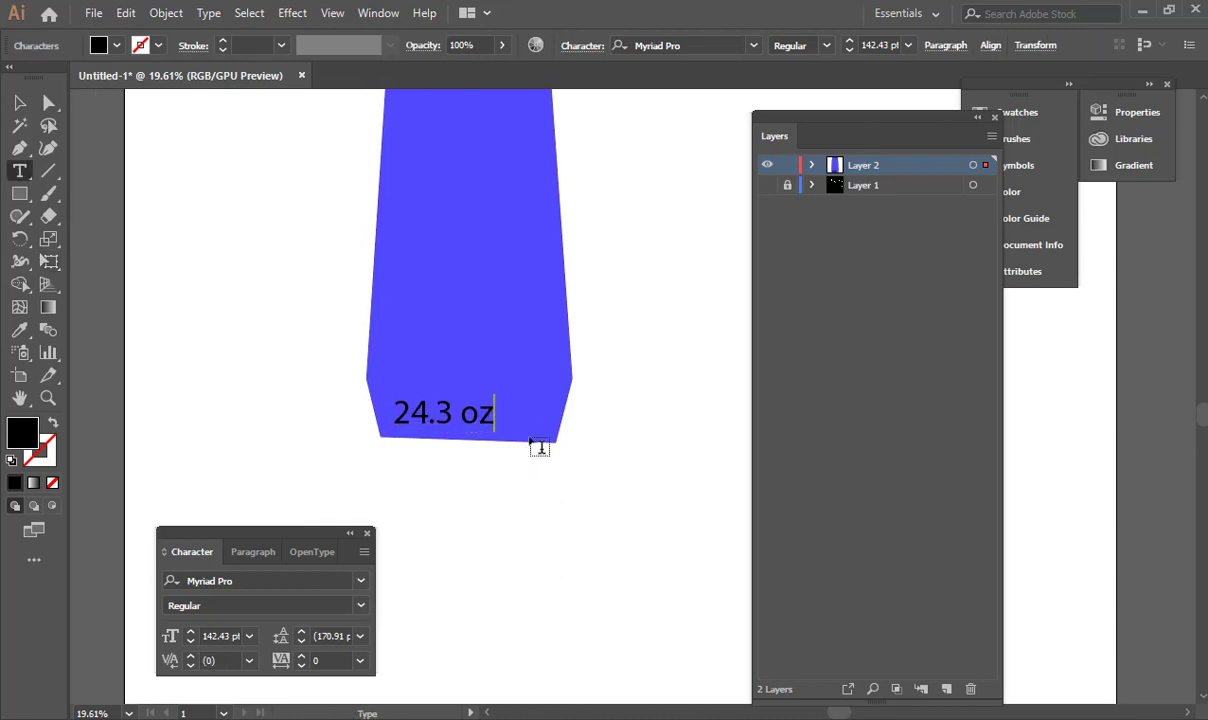
key(alt+Tab)
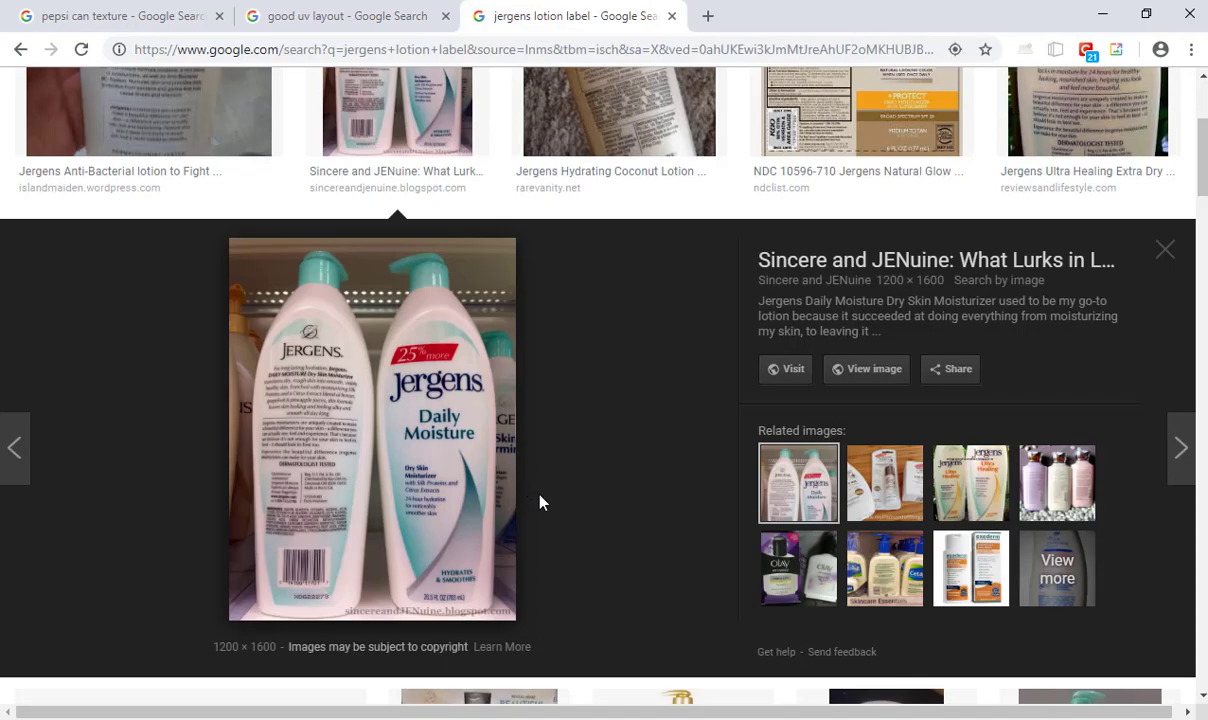
key(alt+Tab)
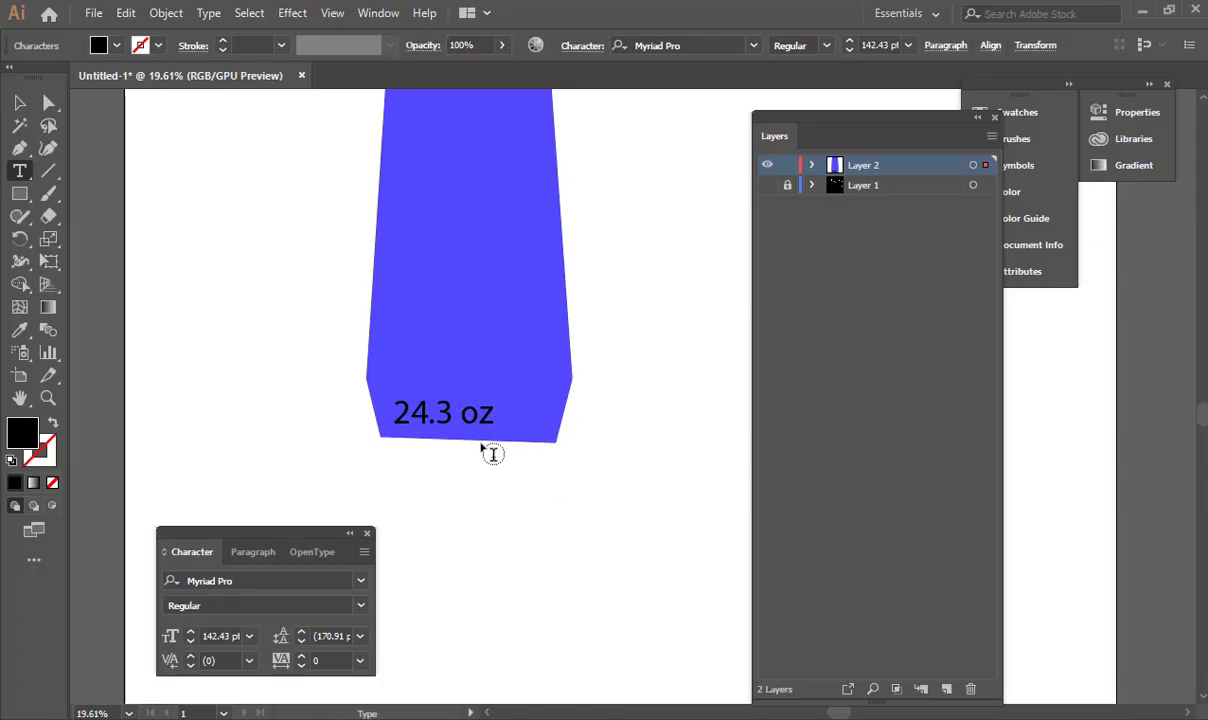
text(fl)
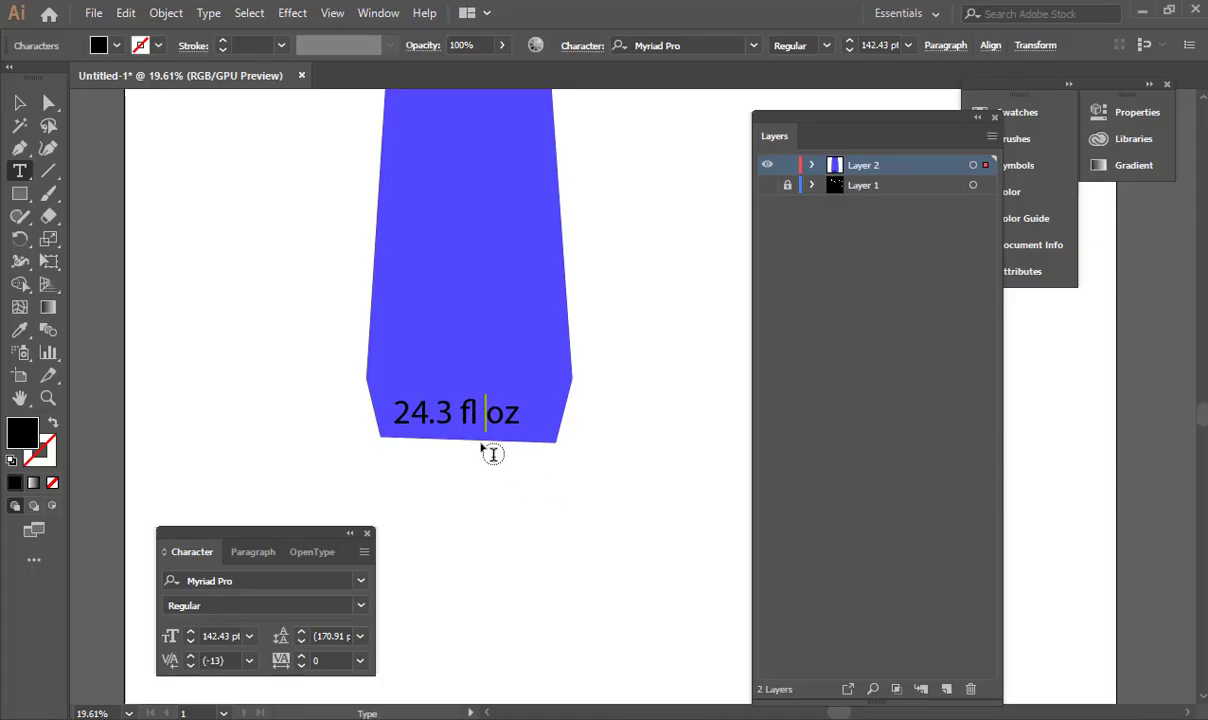
Step: Check the Jergens photo in Chrome again, then return to Illustrator and append an opening parenthesis to the volume text
key(alt+Tab)
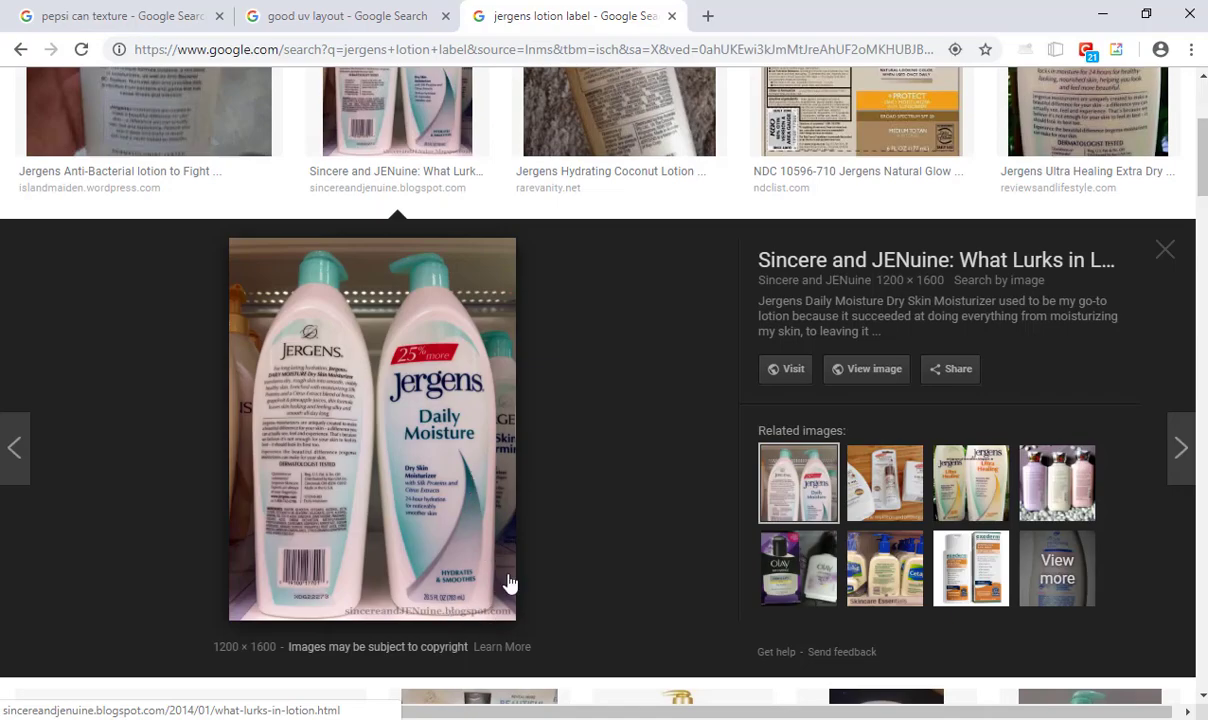
key(alt+Tab)
click(519, 416)
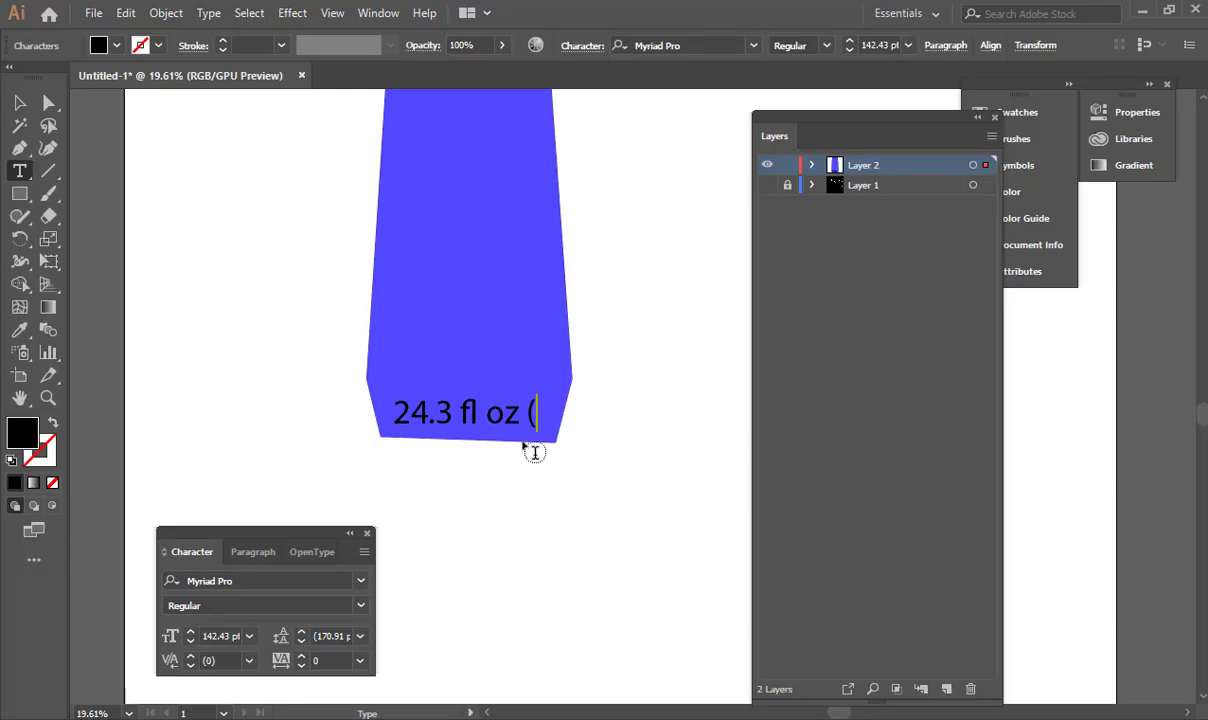
Step: Search Google for "24.3 oz to ml" in a new Chrome tab, then complete Illustrator's volume text as "24.3 fl oz (718ml)"
key(alt+Tab)
key(ctrl+t)
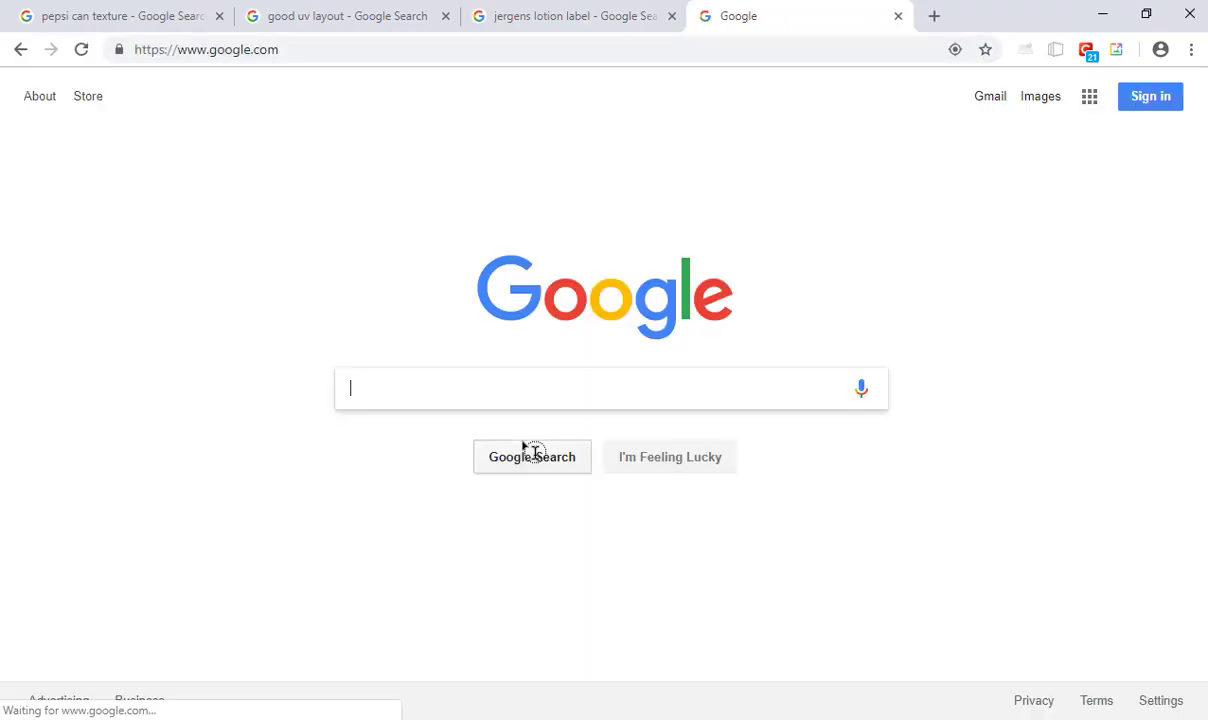
text(24.3 oz)
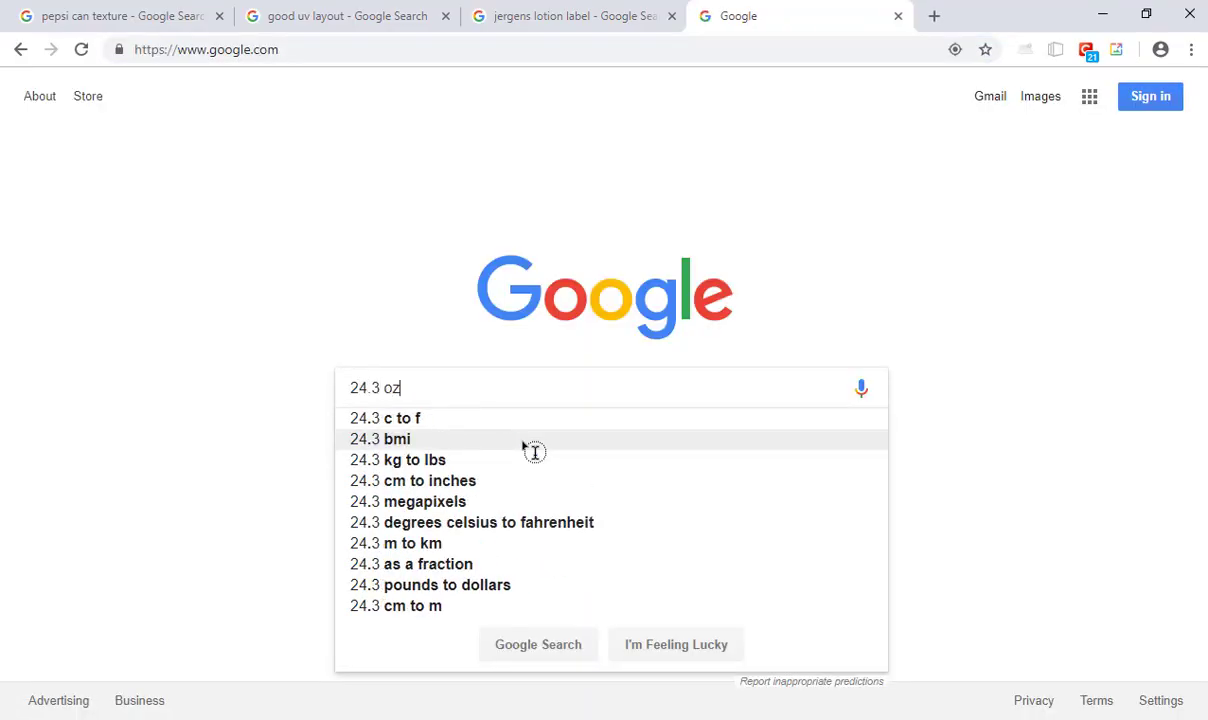
text( to ml)
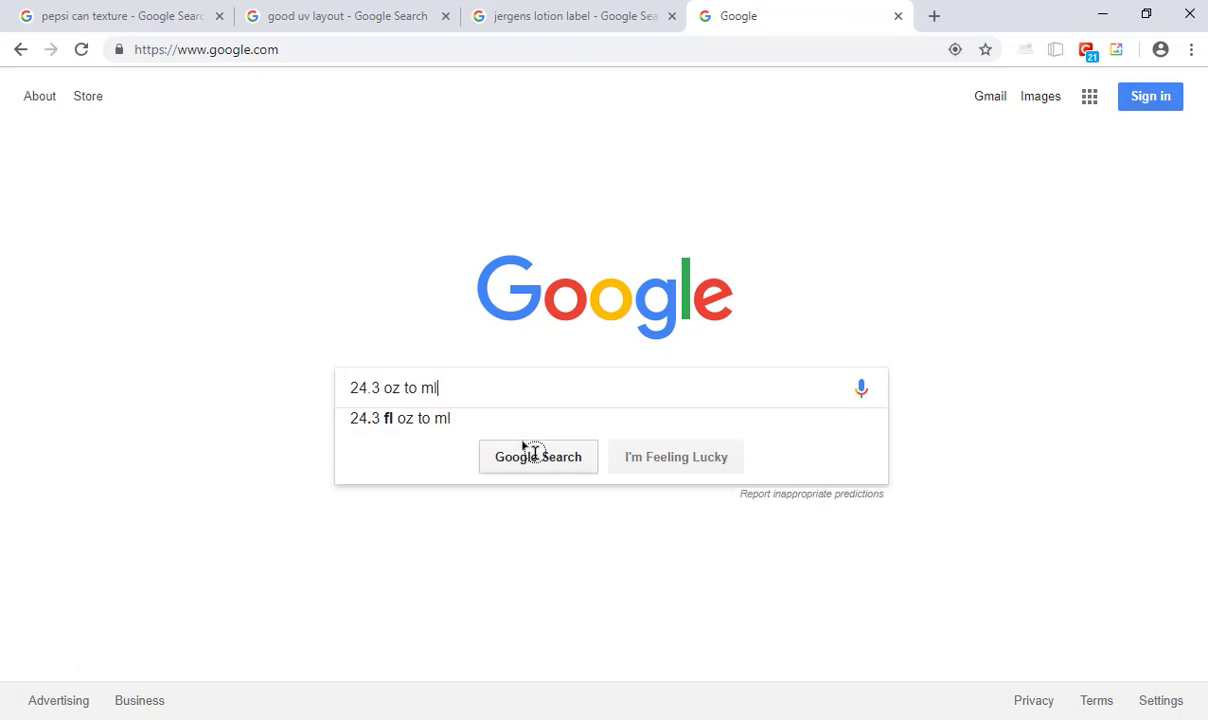
click(531, 453)
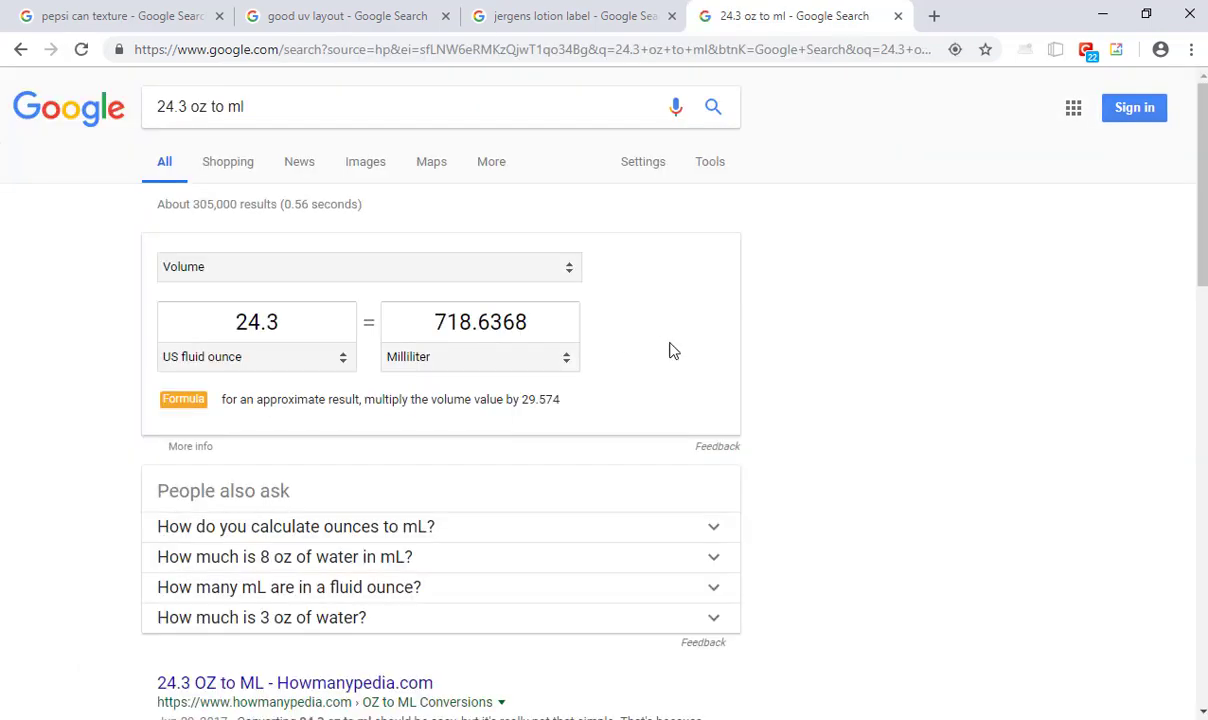
key(alt+Tab)
text(718ml))
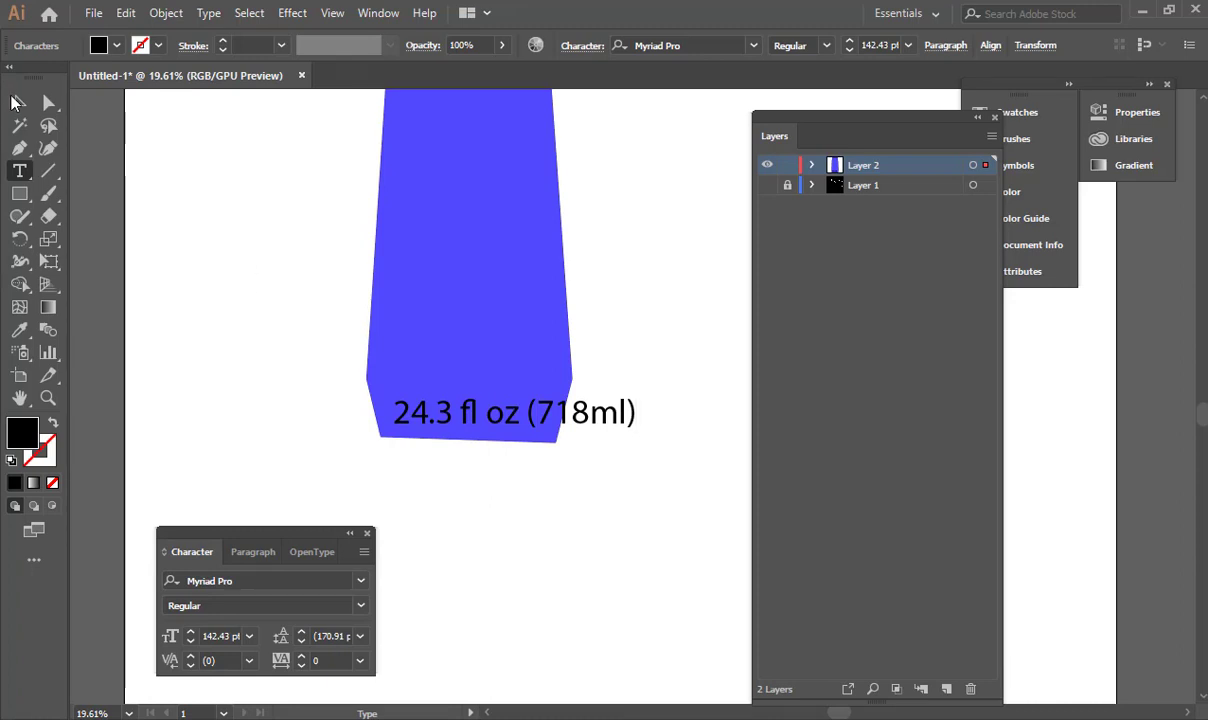
Step: Scale the "24.3 fl oz (718ml)" text down proportionally to about 88 pt so it fits inside the blue label shape
click(14, 102)
key(e)
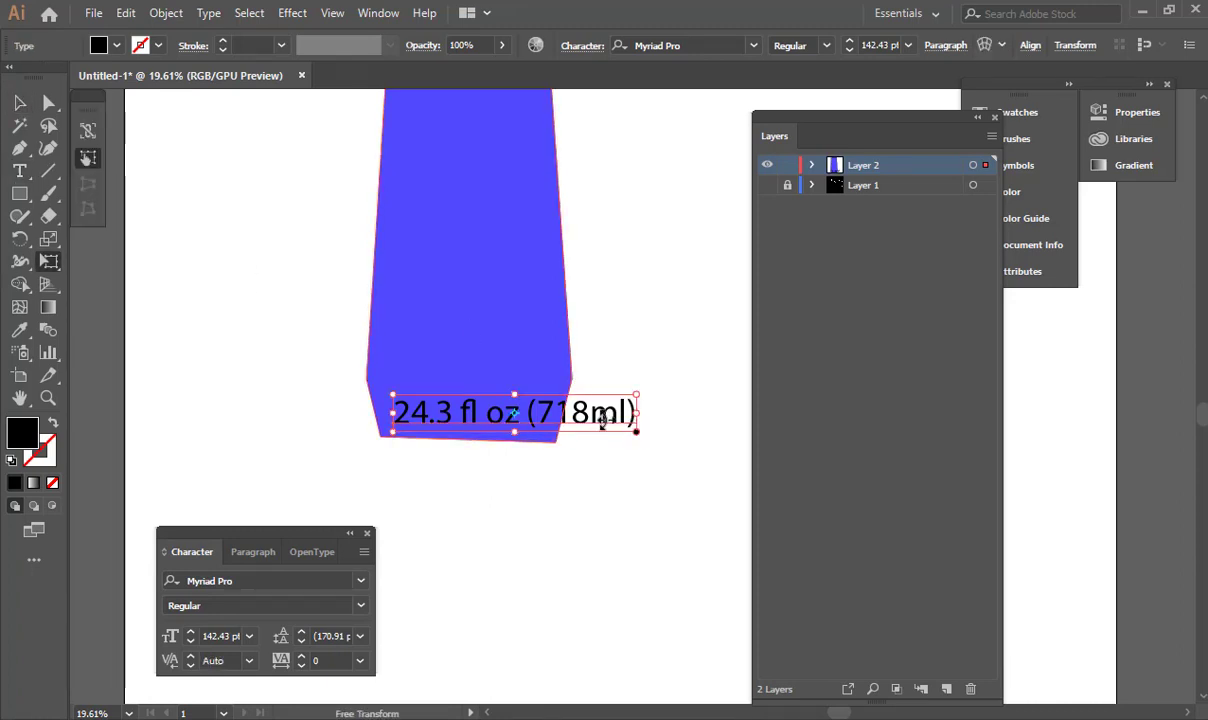
shift+drag(602, 421, 543, 405)
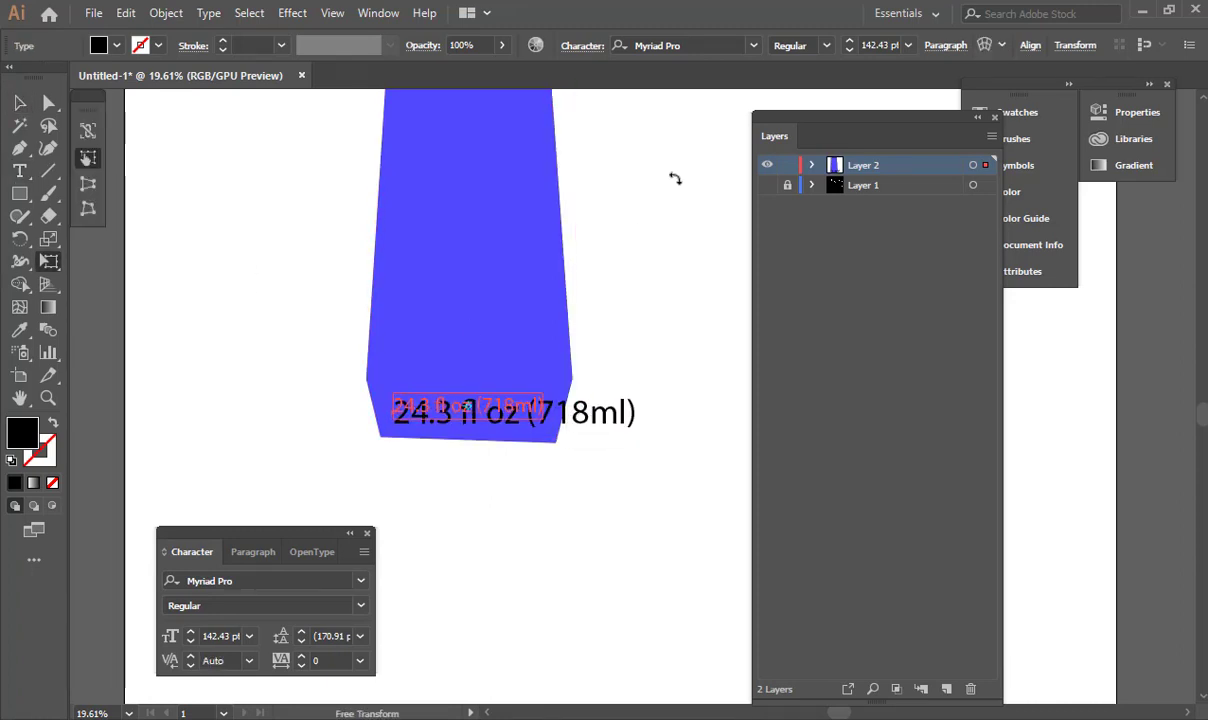
key(v)
Step: Show the Layer 1 UV guide, lower the label shape's lower-left anchor point to level its bottom edge, then hide Layer 1
click(509, 440)
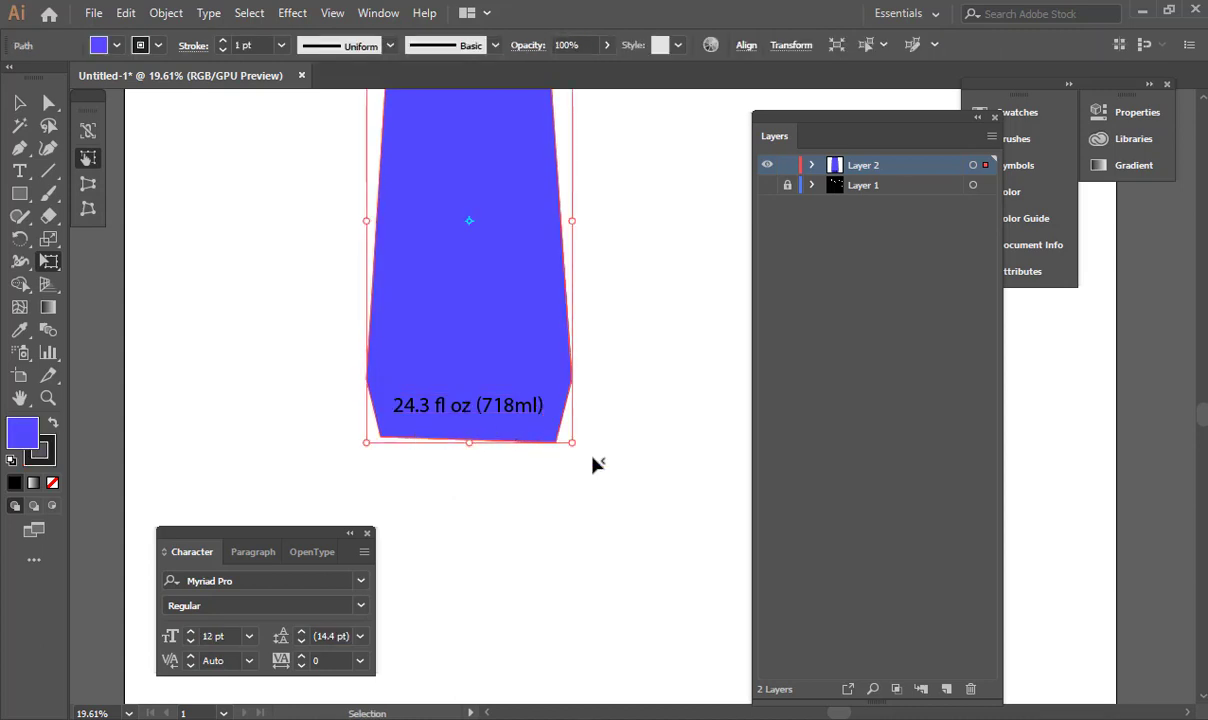
key(e)
click(767, 166)
click(767, 166)
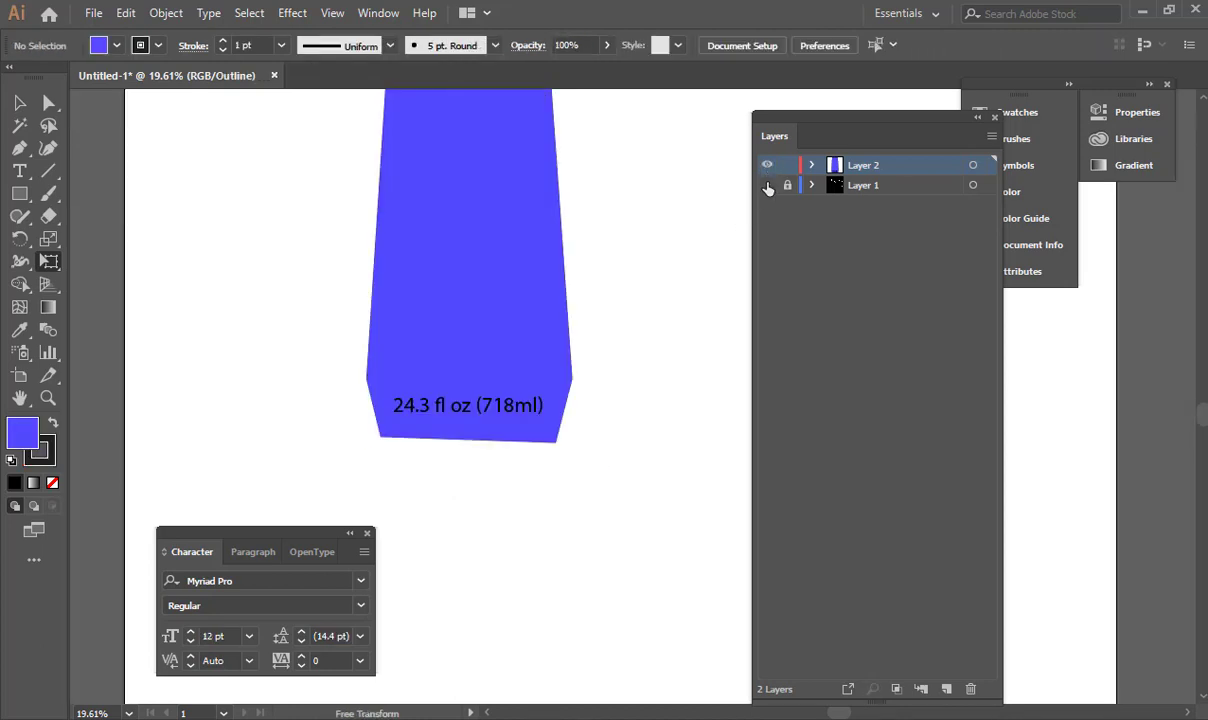
click(767, 186)
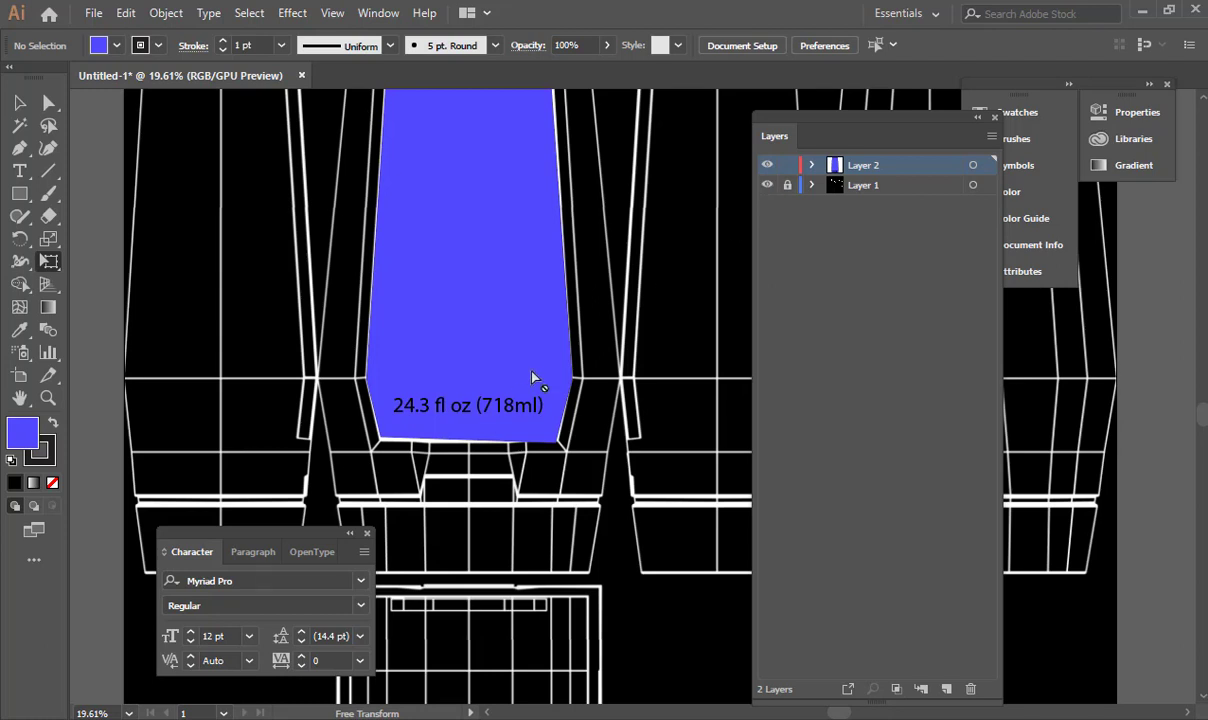
key(a)
drag(378, 434, 383, 450)
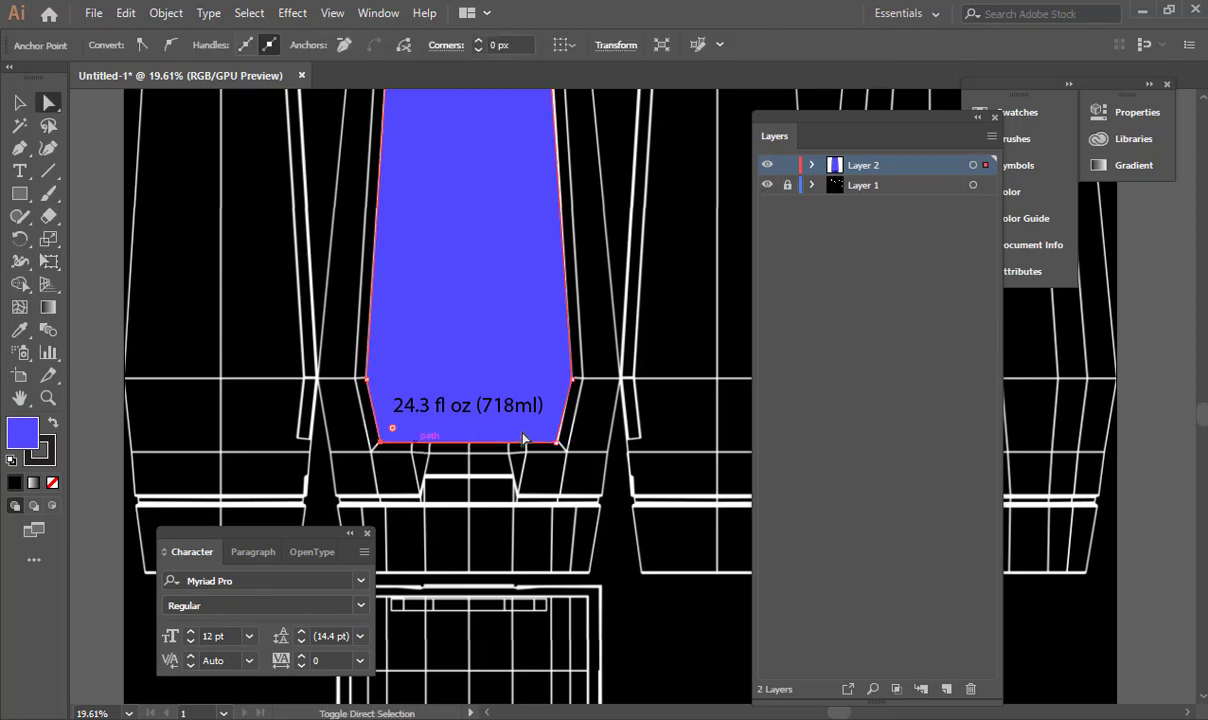
click(767, 186)
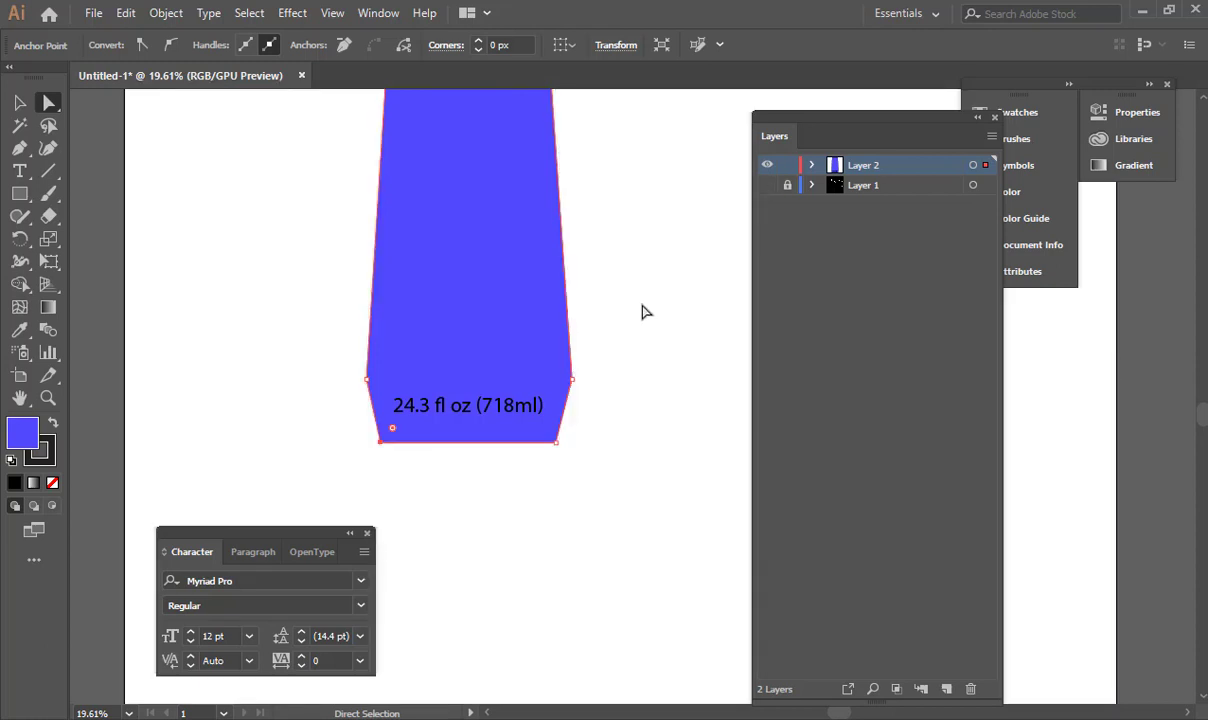
click(644, 310)
Step: Shrink the "24.3 fl oz (718ml)" text slightly and move it down closer to the label shape's bottom edge
drag(452, 408, 653, 438)
key(e)
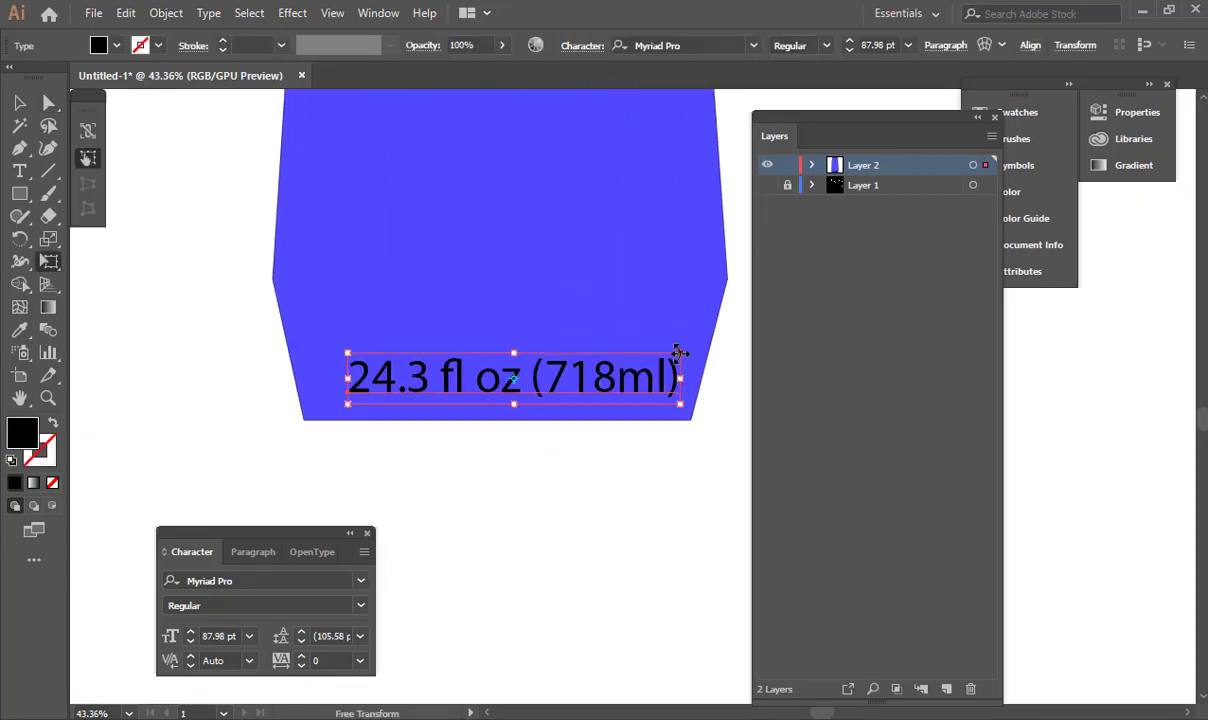
drag(679, 353, 650, 358)
key(v)
drag(578, 389, 578, 400)
click(563, 478)
Step: Review the Jergens bottle photo in Chrome, then return to Illustrator and add the text "Explosion" beside the blue label's upper left edge
ctrl+drag(654, 483, 420, 455)
drag(617, 399, 472, 526)
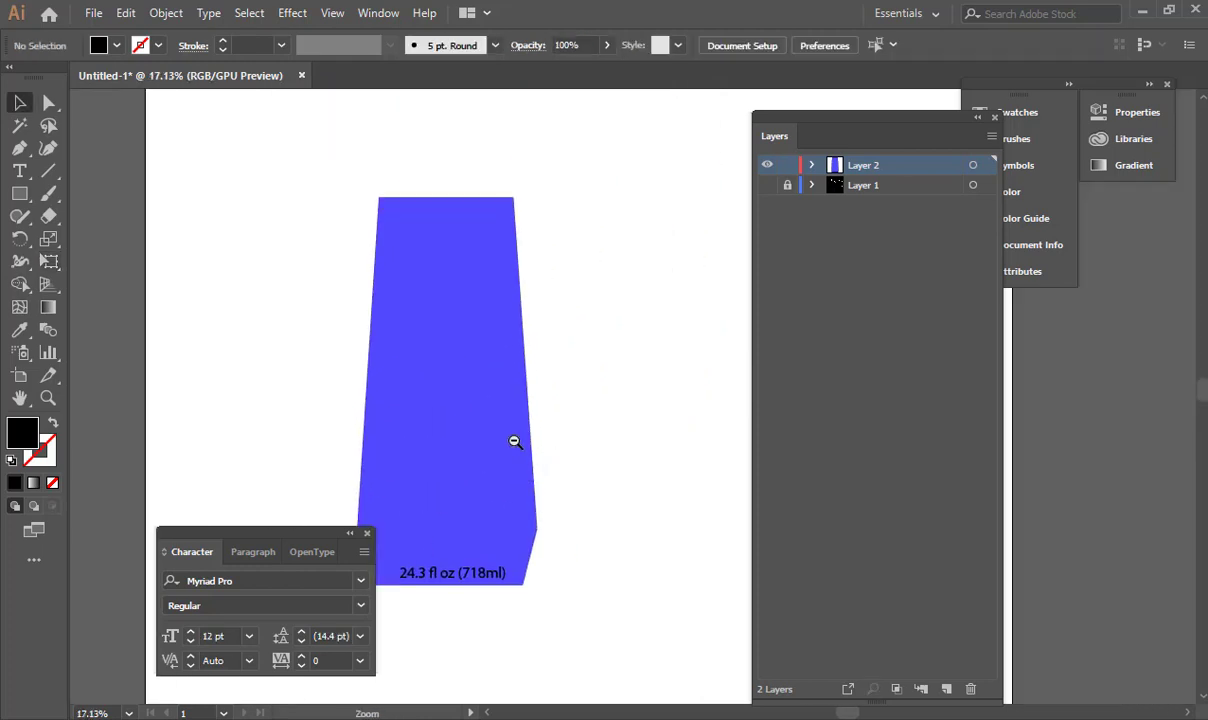
ctrl+drag(515, 442, 504, 401)
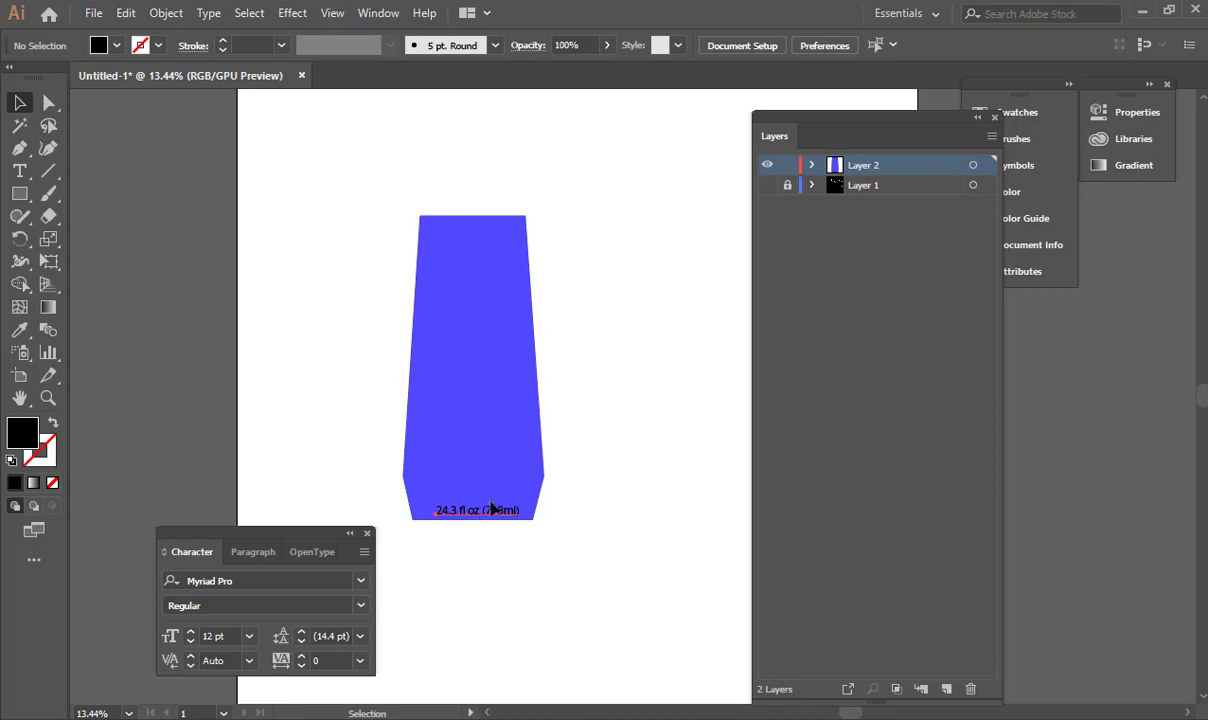
click(491, 509)
key(alt+Tab)
click(572, 18)
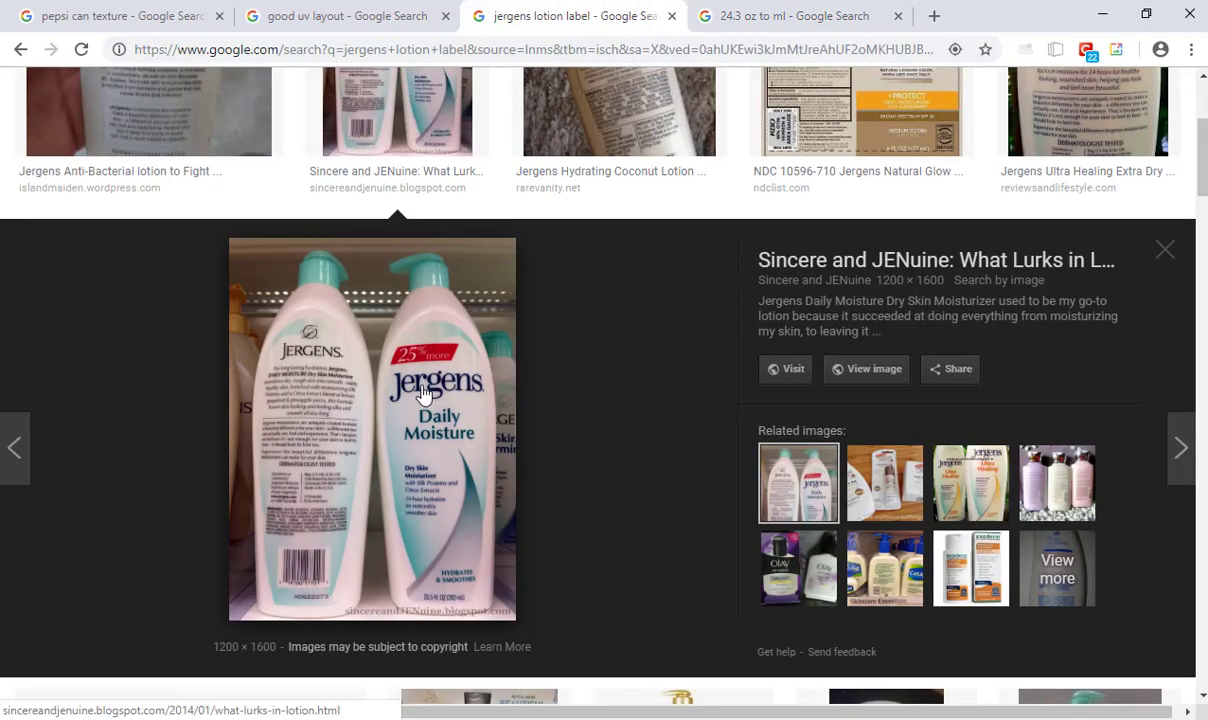
key(alt+Tab)
click(20, 171)
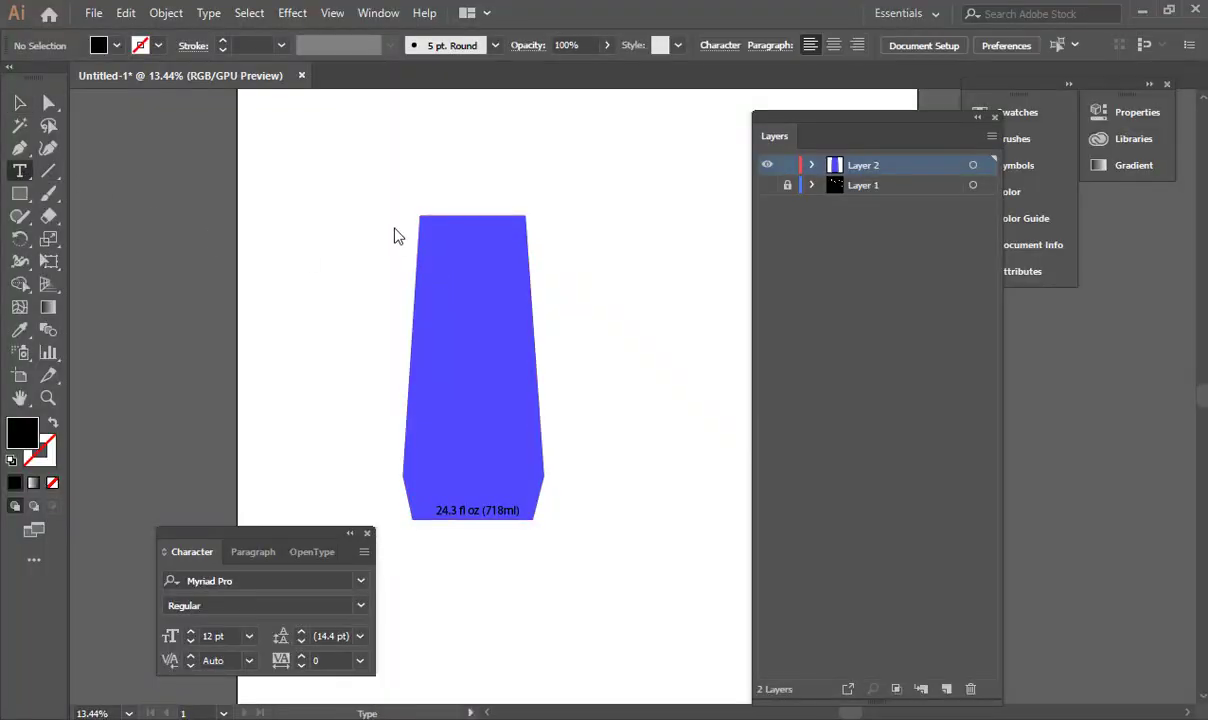
click(372, 263)
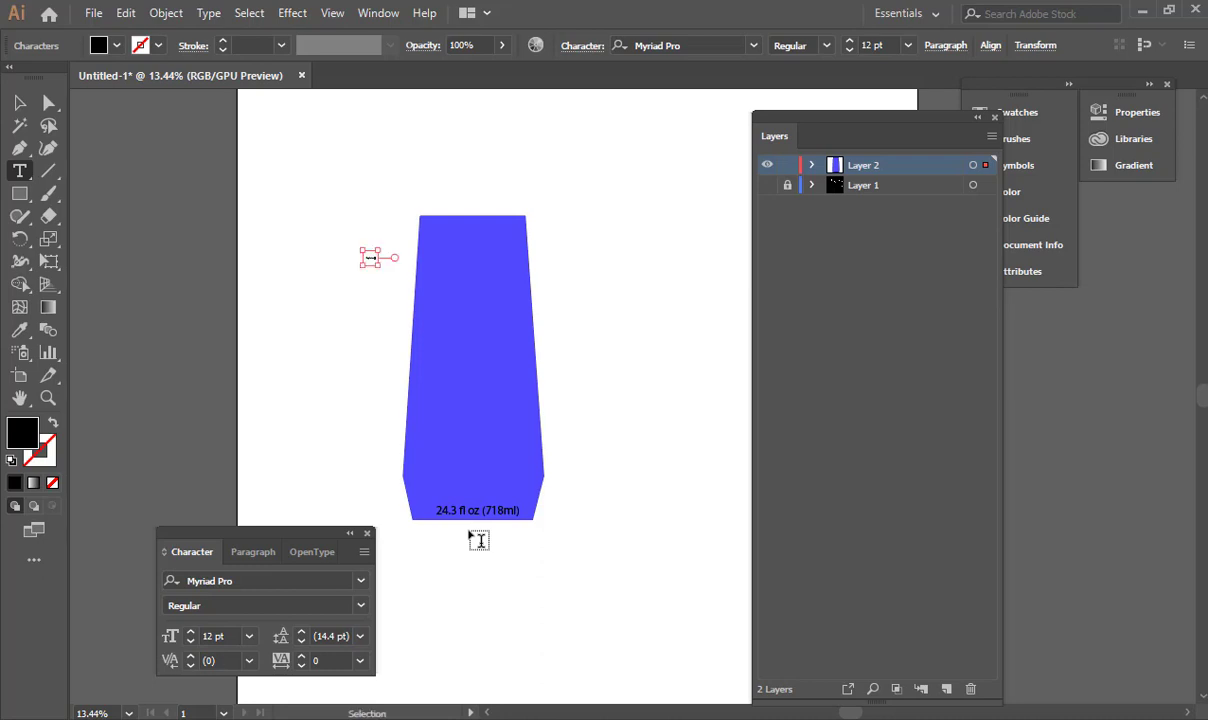
Step: Enlarge the "Explosion" text to 86 pt and respell it as "Explotion"
key(ctrl+a)
click(908, 45)
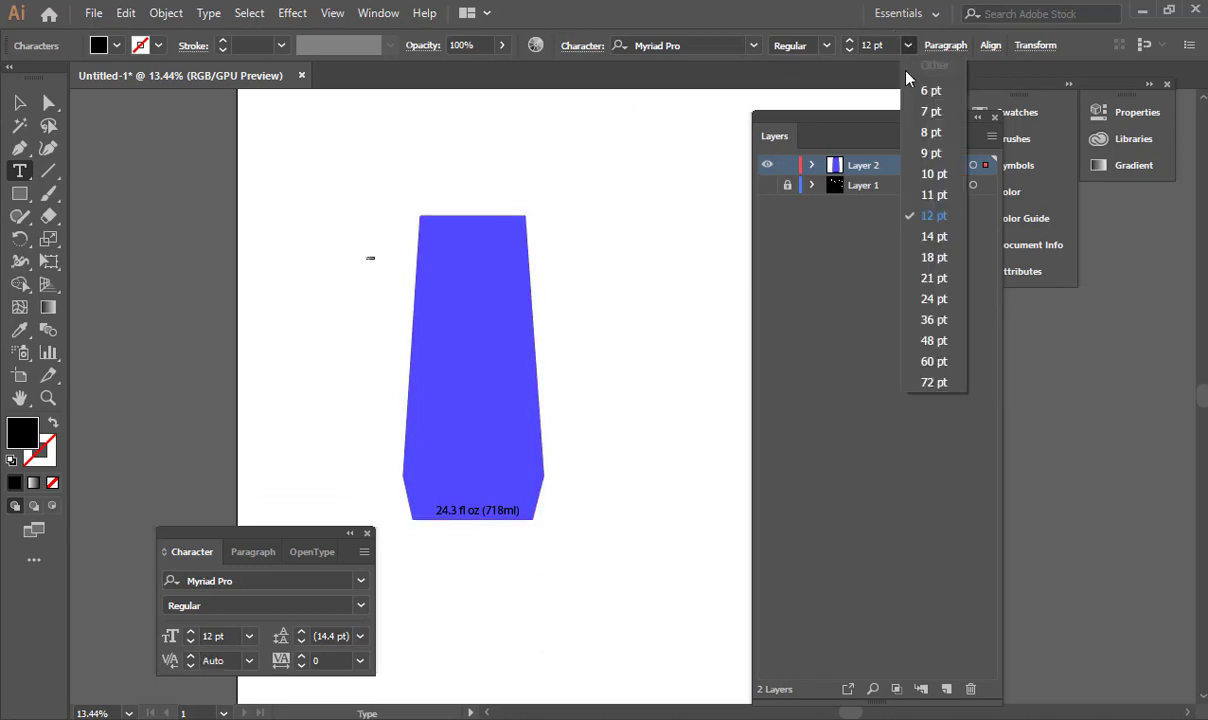
click(942, 350)
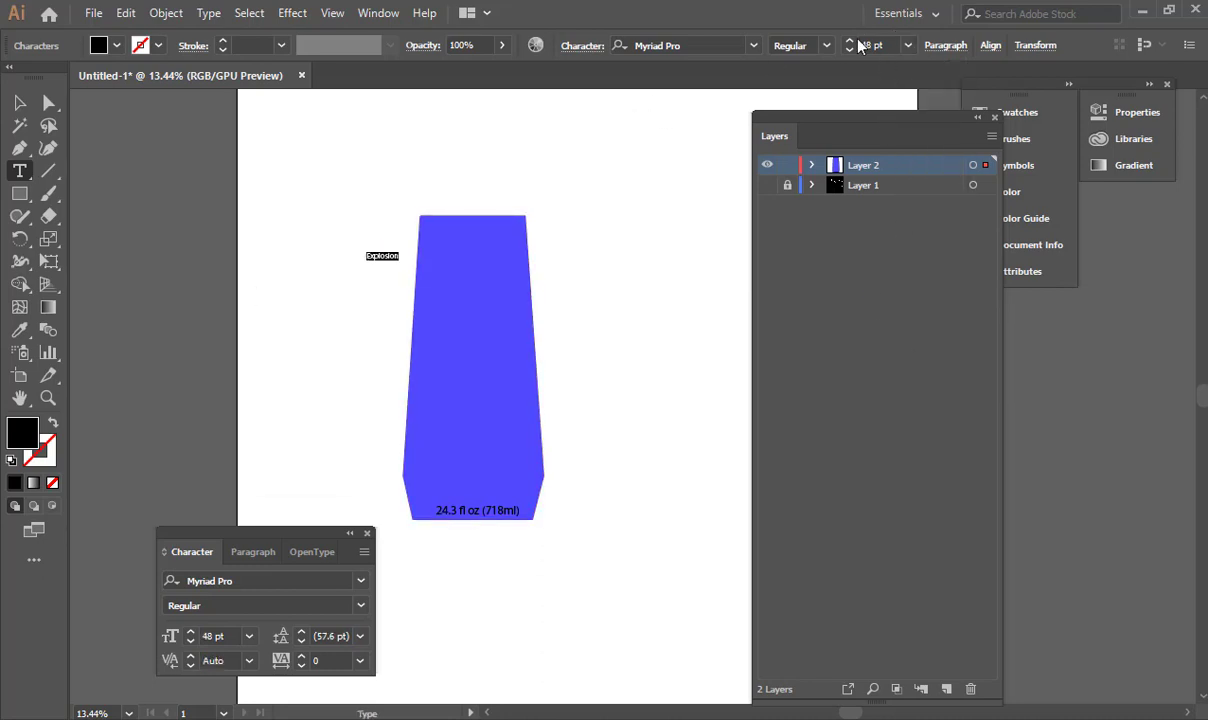
scroll(855, 40, up, 20)
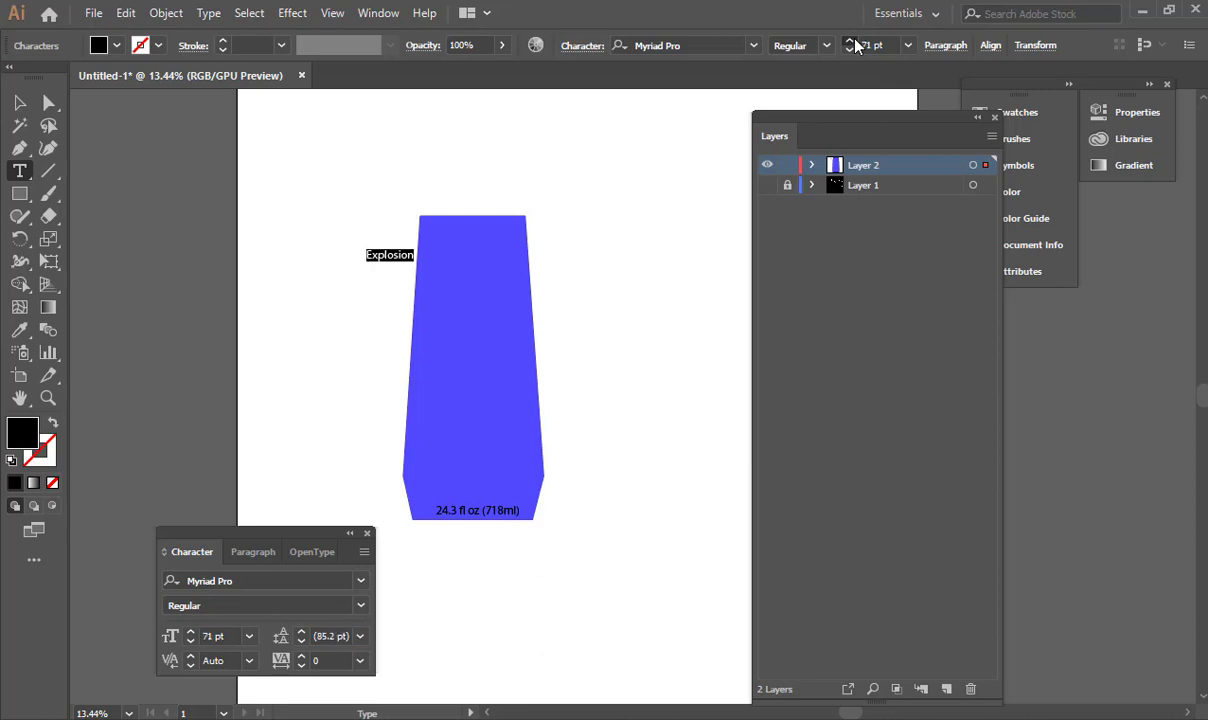
scroll(855, 44, up, 7)
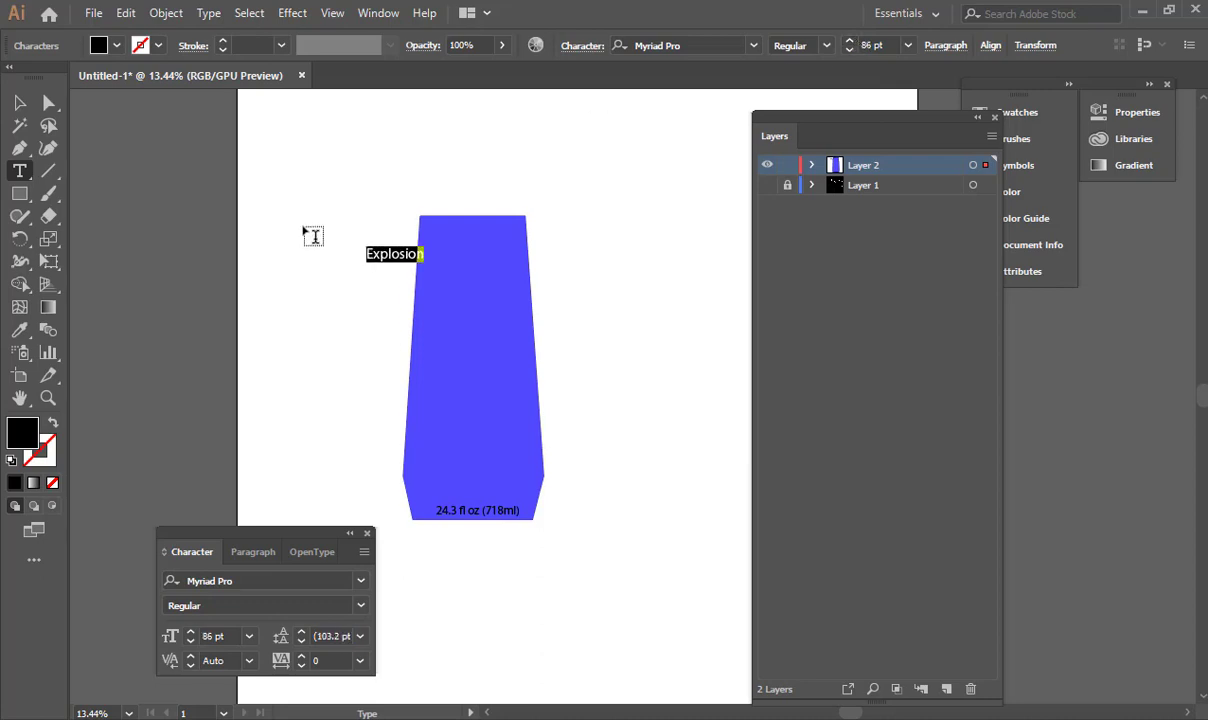
click(409, 251)
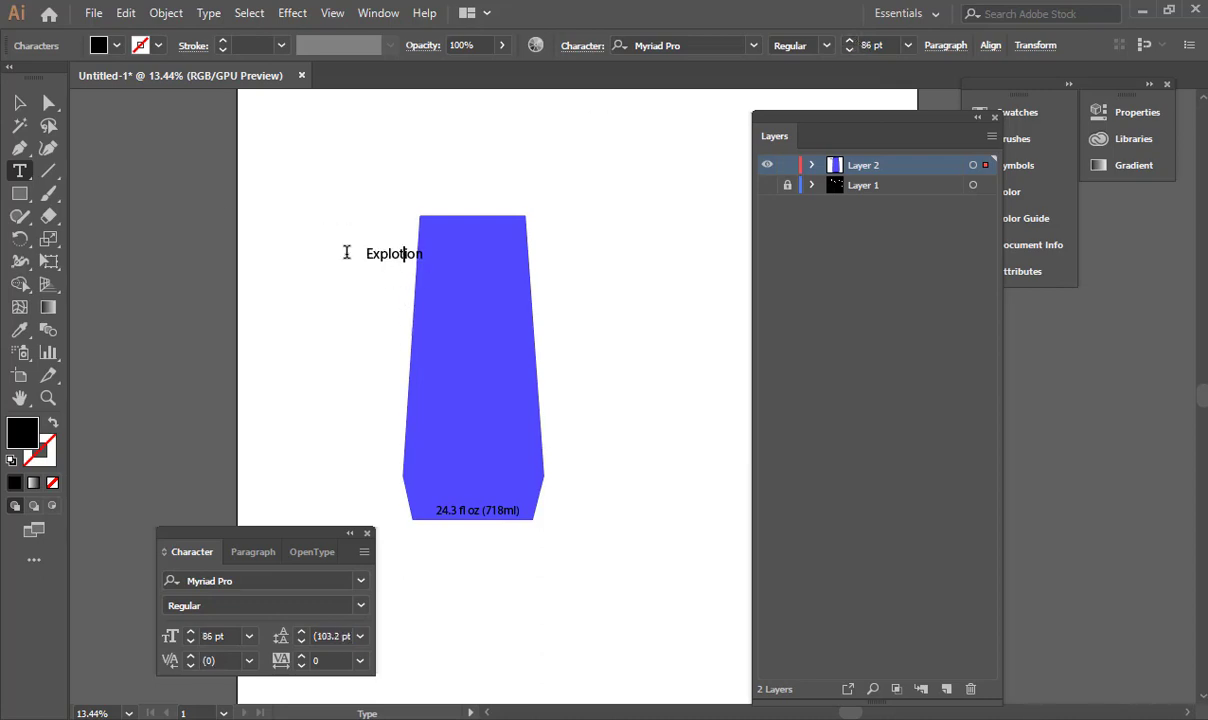
Step: Scale the "Explotion" text up to about 212 pt so it spans the upper part of the blue label shape
click(19, 102)
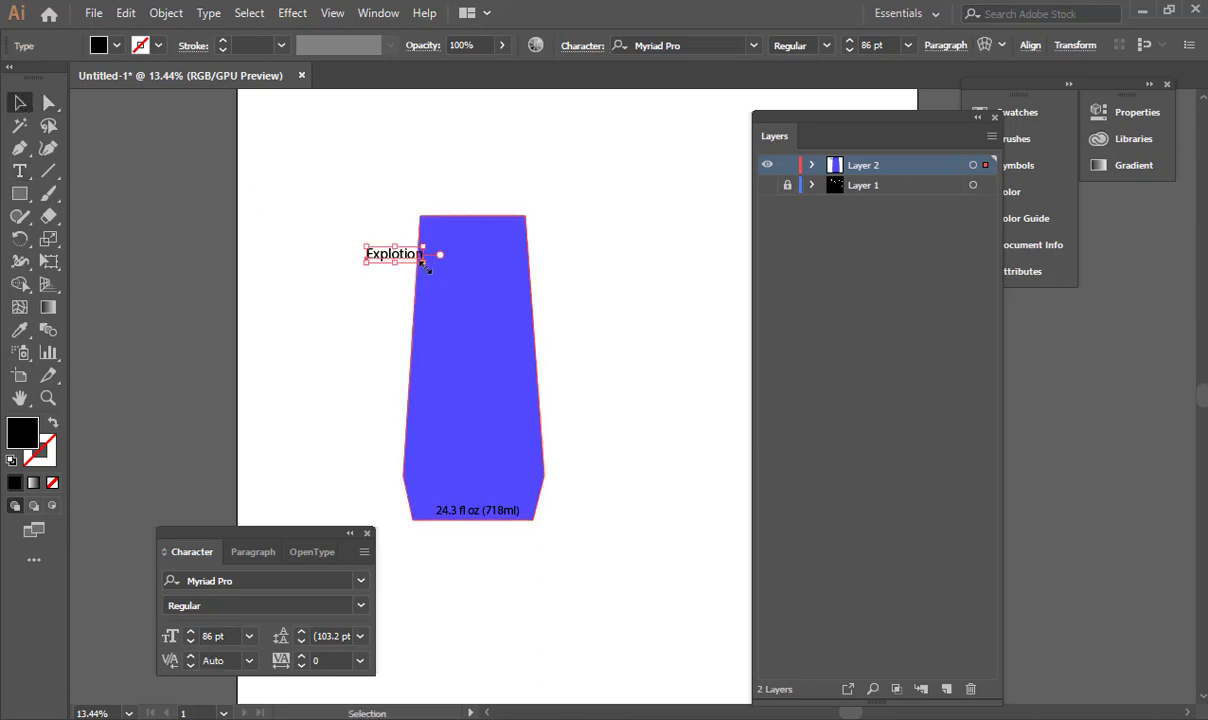
drag(423, 262, 655, 310)
drag(719, 353, 633, 345)
key(e)
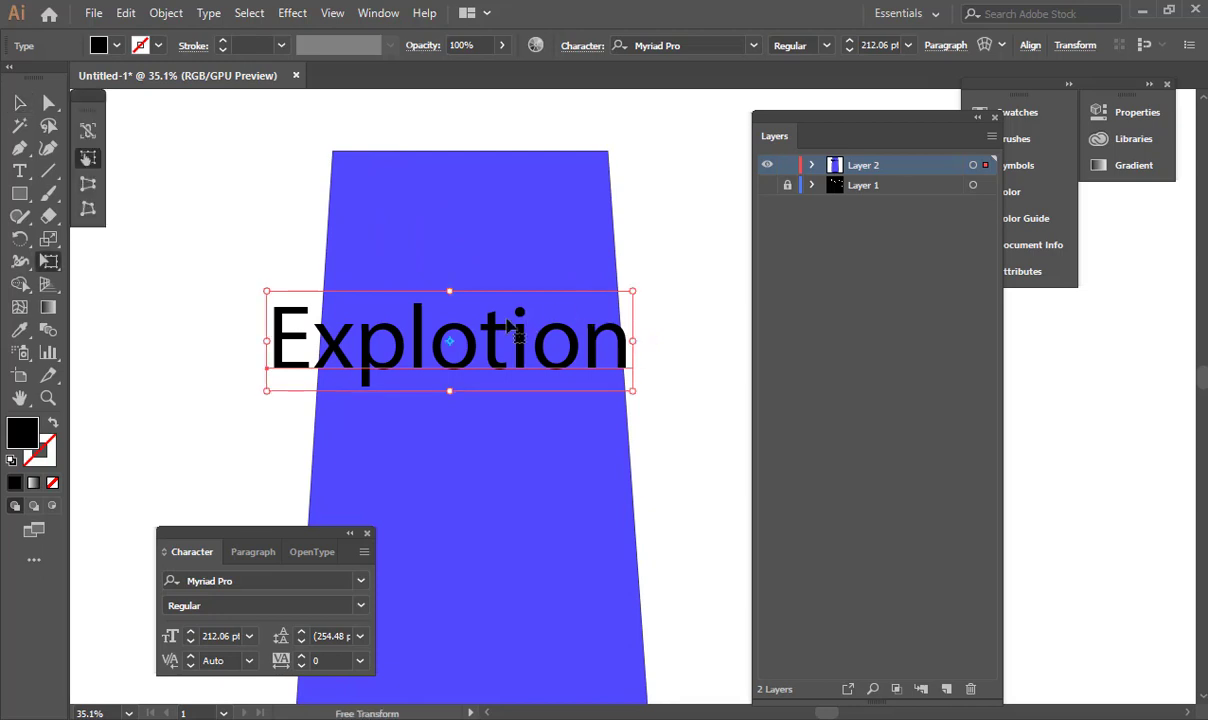
Step: Set the "Explotion" text's font style to Bold and move the floating Layers panel clear of the docked panels
click(786, 44)
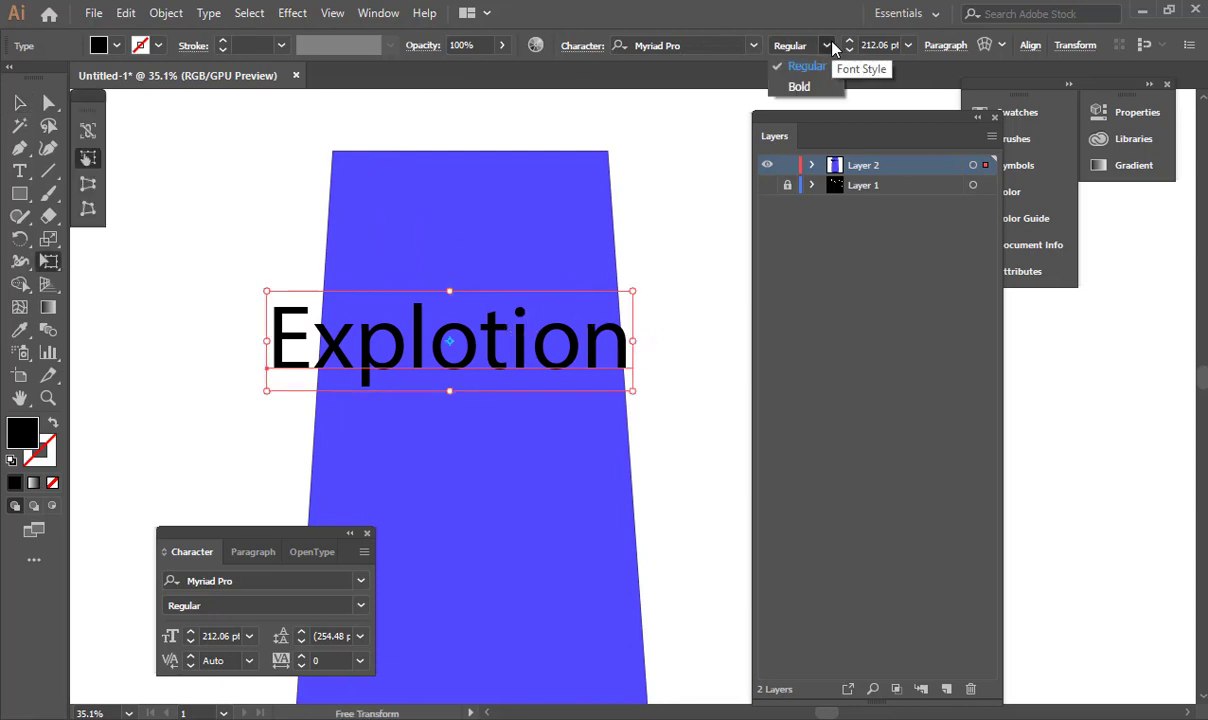
click(799, 87)
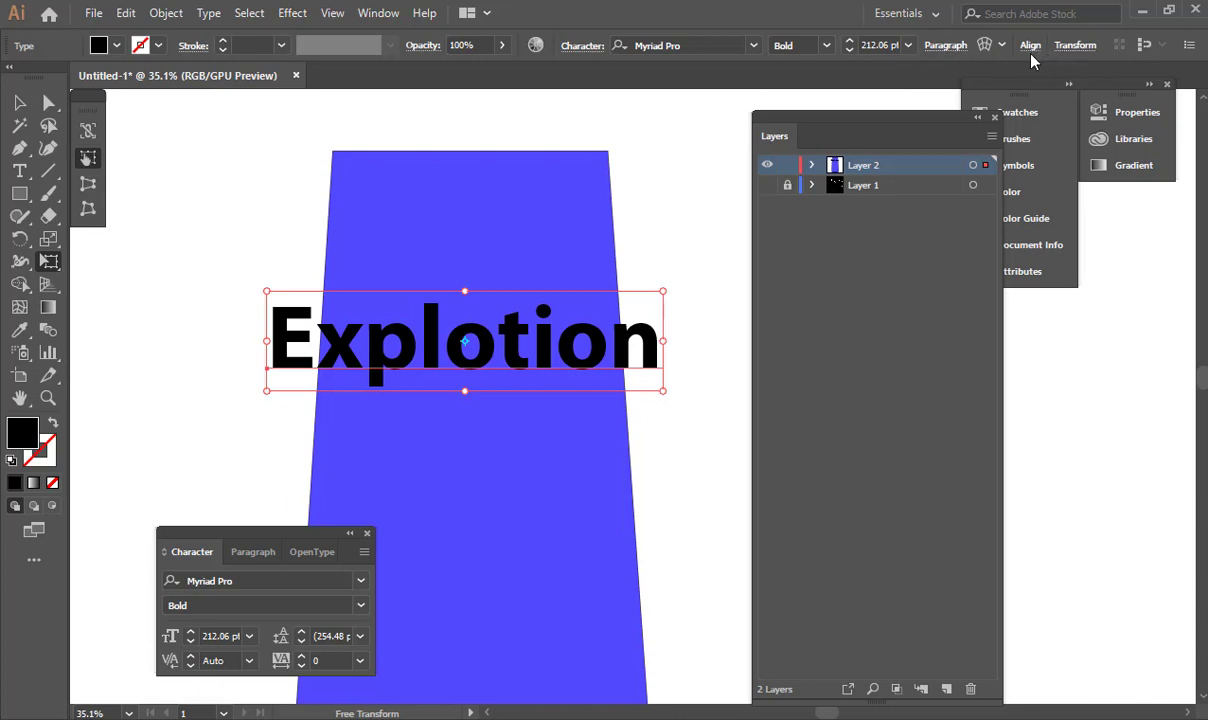
drag(894, 123, 872, 98)
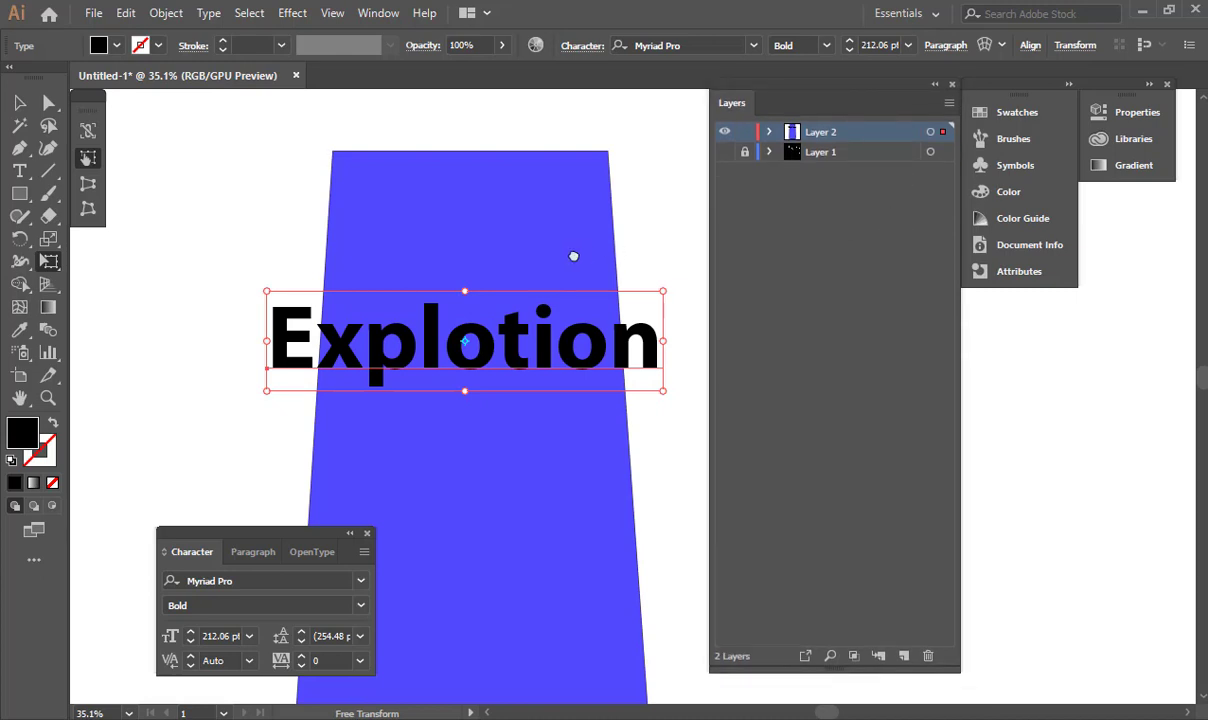
Step: Apply small caps to the "Explotion" text
drag(573, 256, 482, 227)
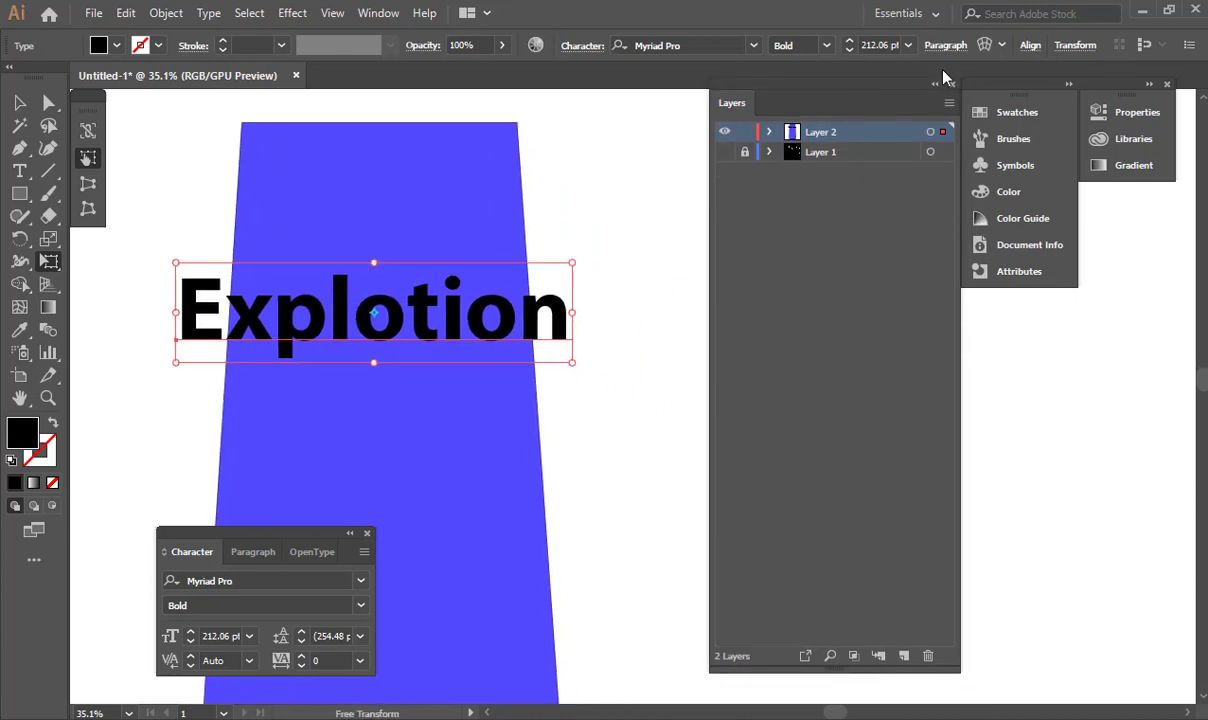
click(583, 46)
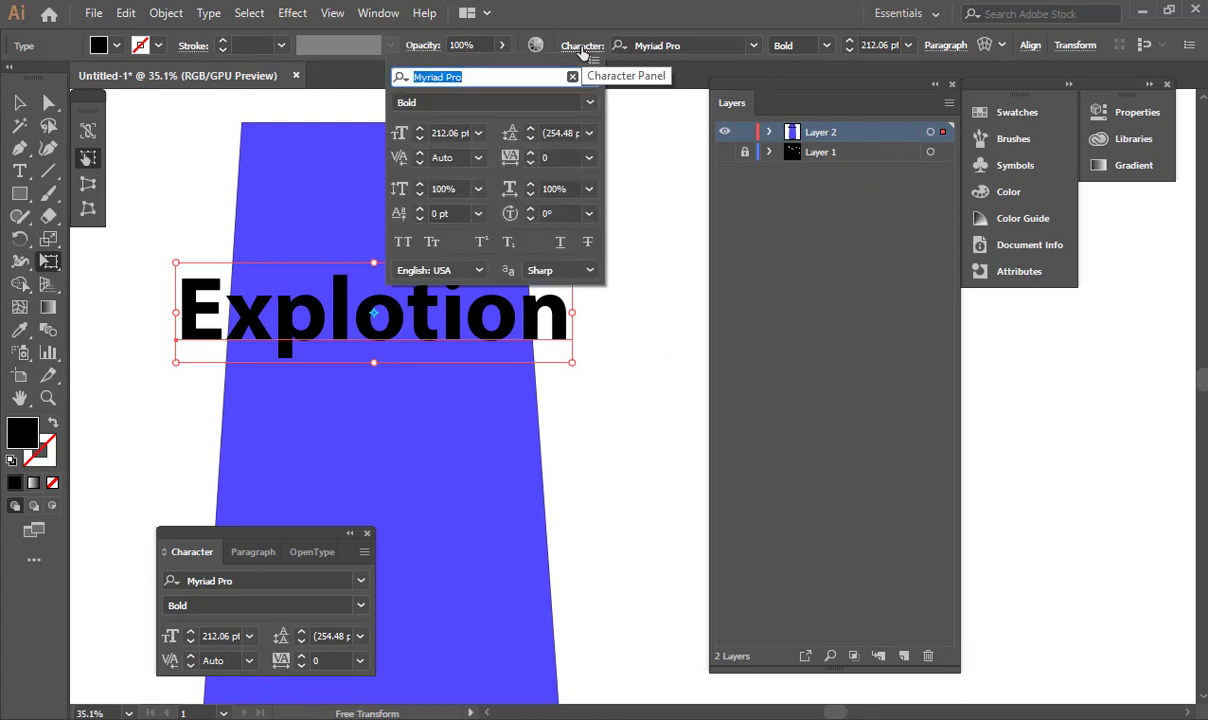
click(433, 243)
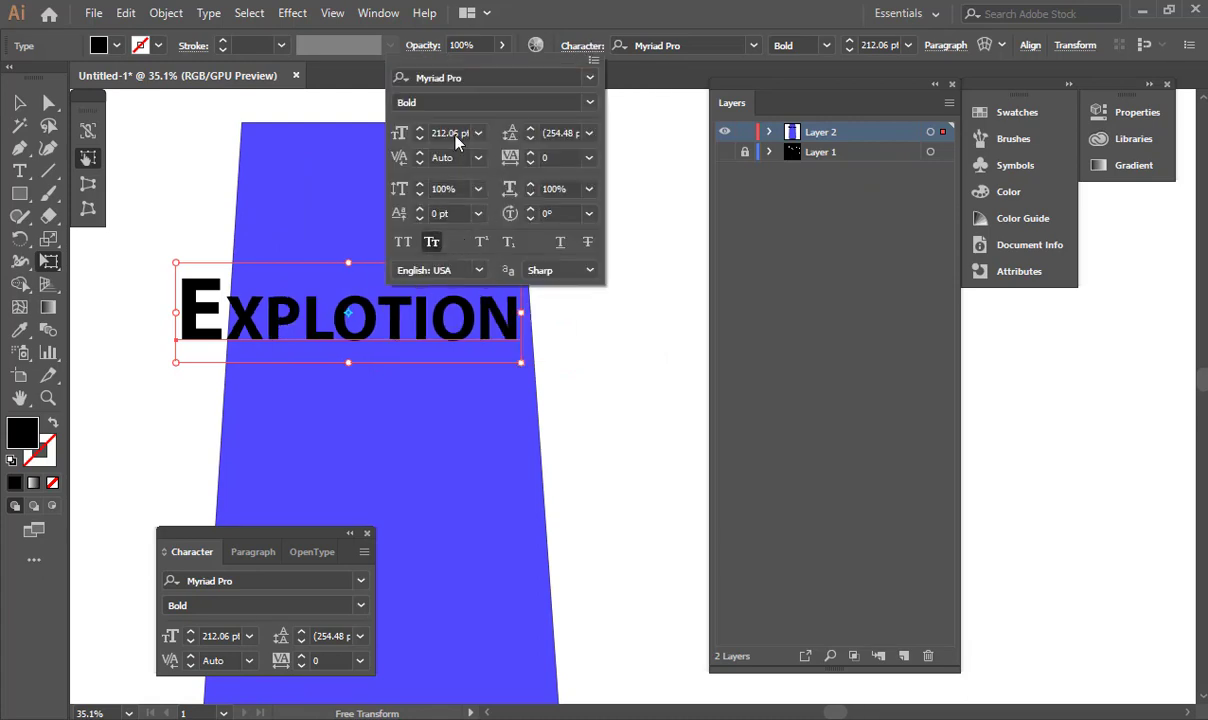
click(484, 77)
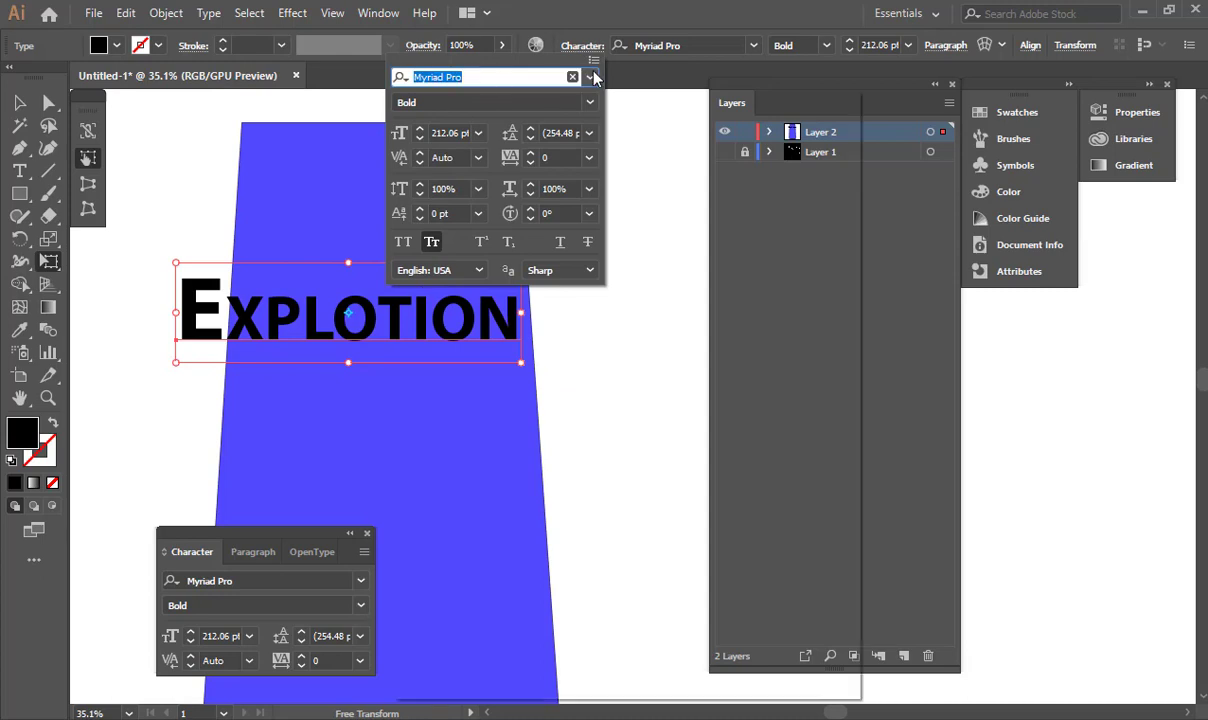
click(590, 77)
click(592, 80)
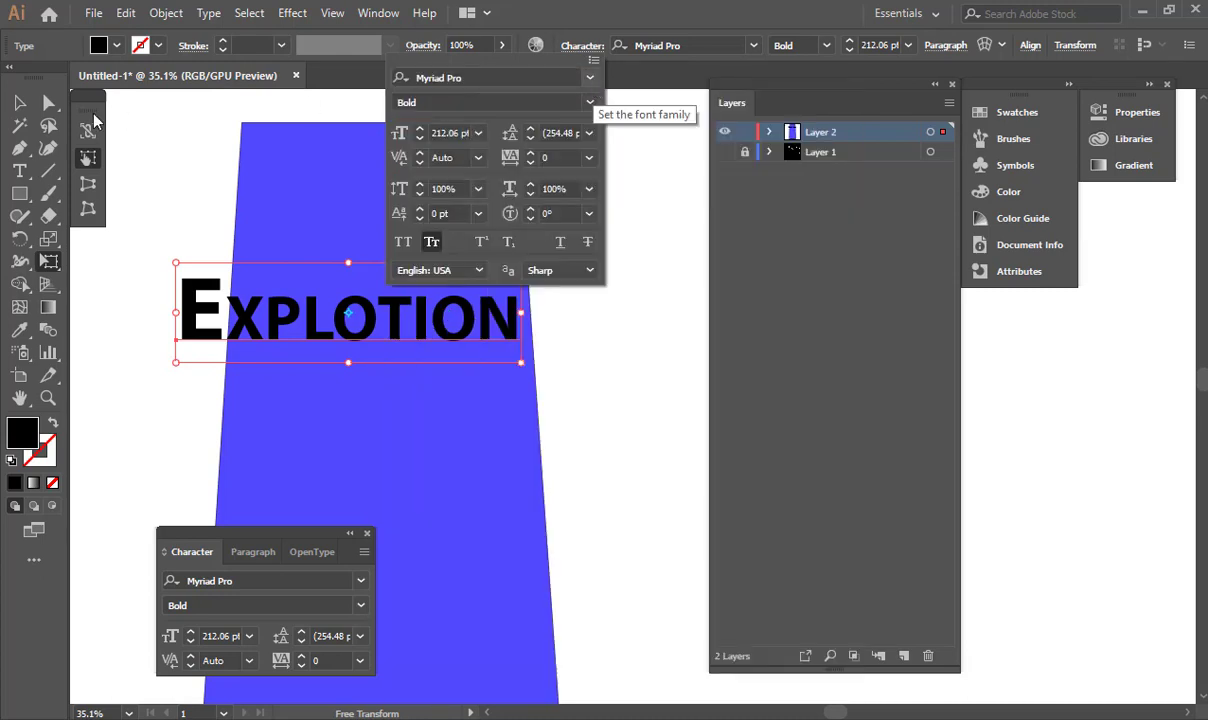
Step: Scale the "Explotion" text down to about 158.54 pt and center it within the width of the blue label shape
click(20, 103)
drag(368, 330, 417, 339)
drag(563, 371, 480, 342)
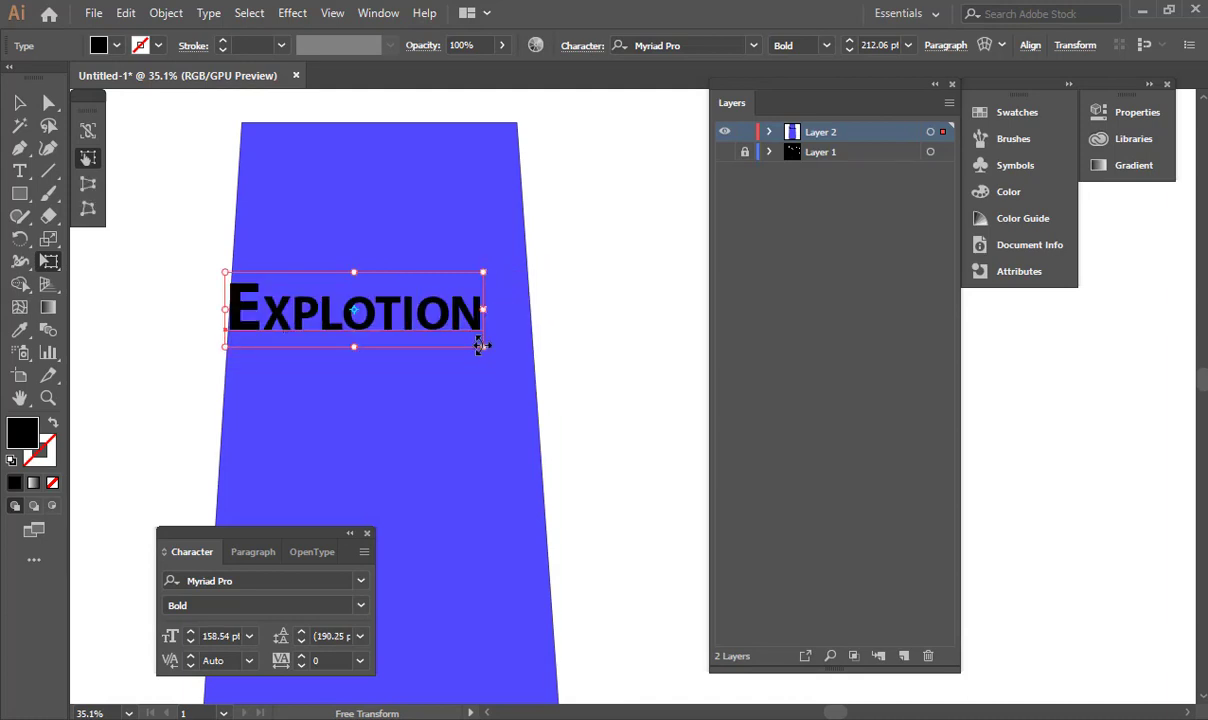
key(v)
drag(384, 325, 412, 333)
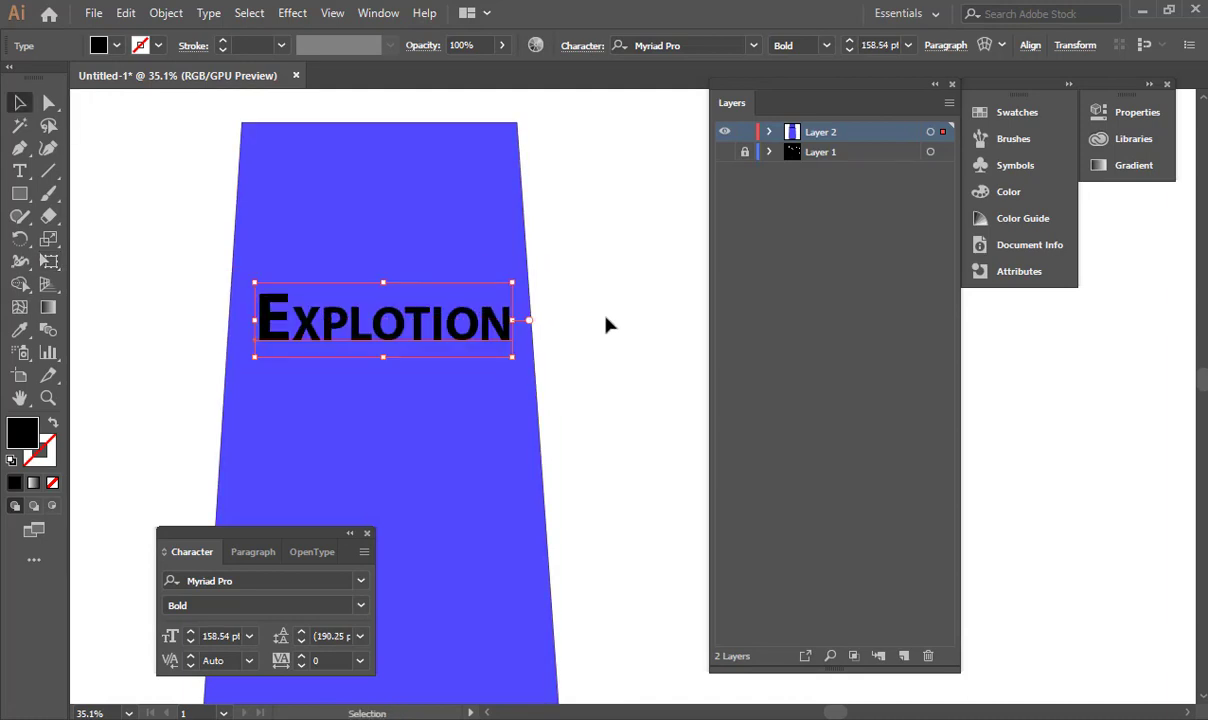
click(604, 317)
Step: Draw a wide black ellipse over the "Explotion" text, extending past both sides of the blue label shape
drag(604, 363, 657, 290)
drag(20, 194, 99, 240)
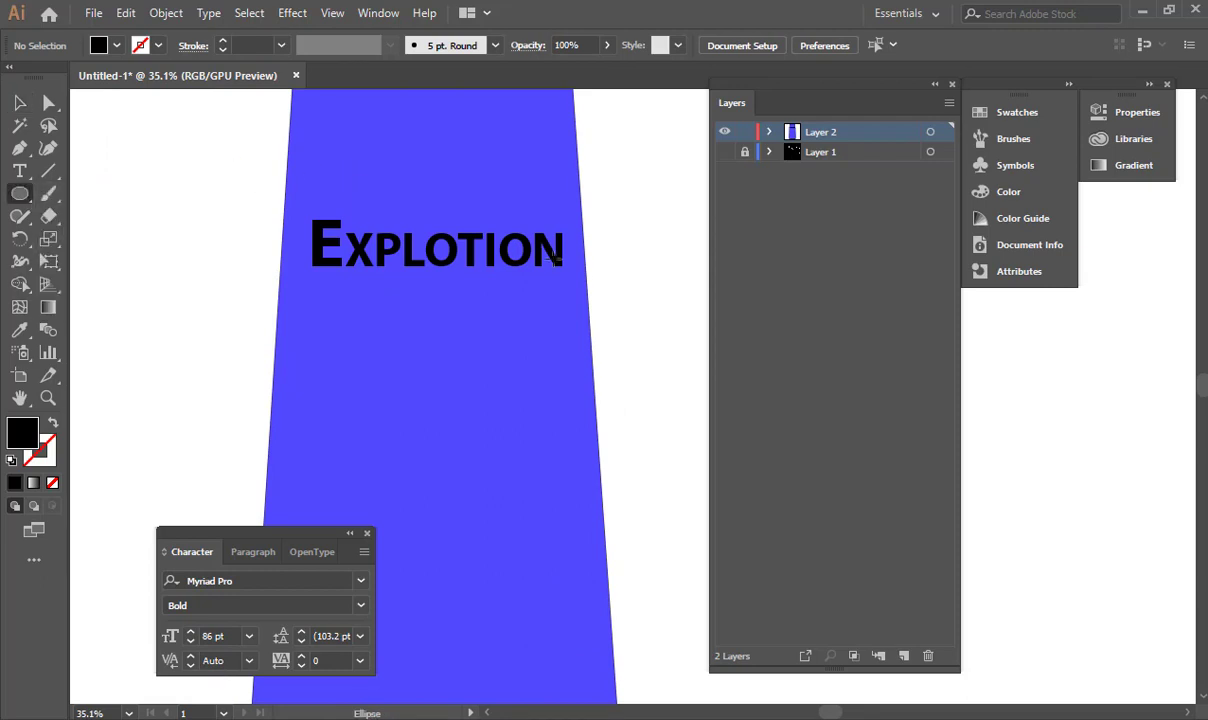
mouse_move(235, 153)
mouse_down()
mouse_move(692, 335)
mouse_move(713, 361)
mouse_up()
key(v)
drag(507, 311, 487, 347)
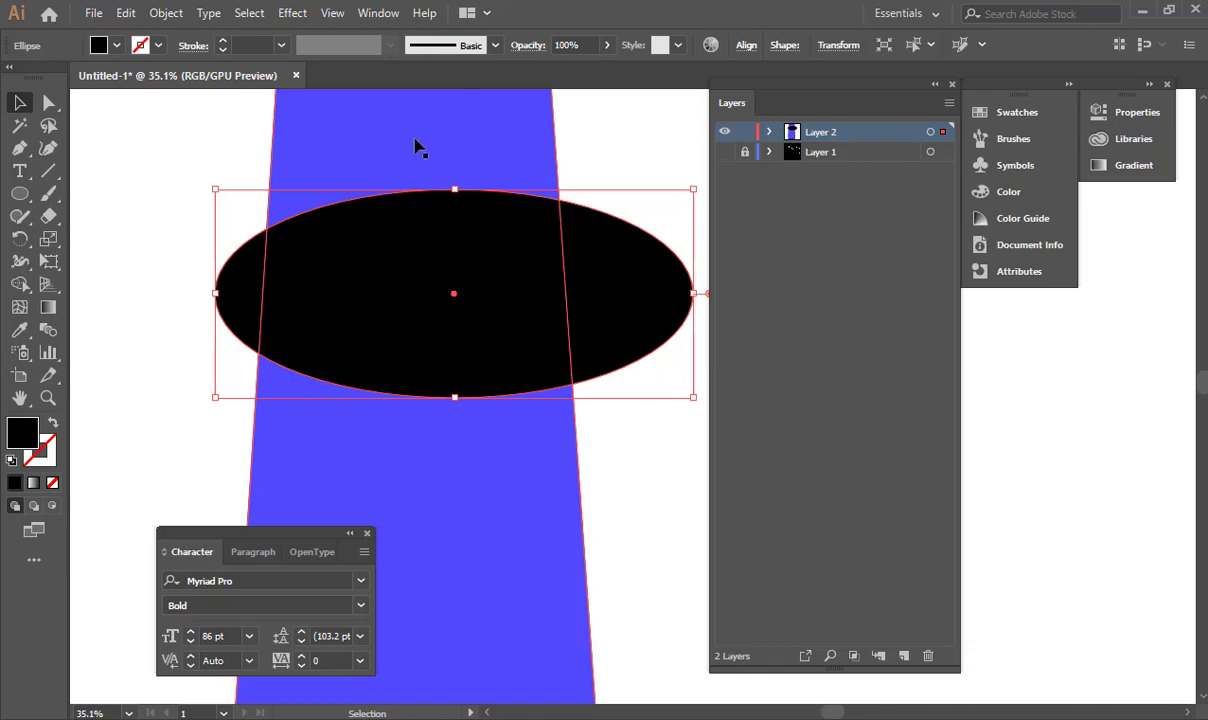
Step: Draw a small black circle in the artboard's lower left corner, below the blue label shape
ctrl+drag(600, 208, 110, 305)
drag(322, 292, 182, 229)
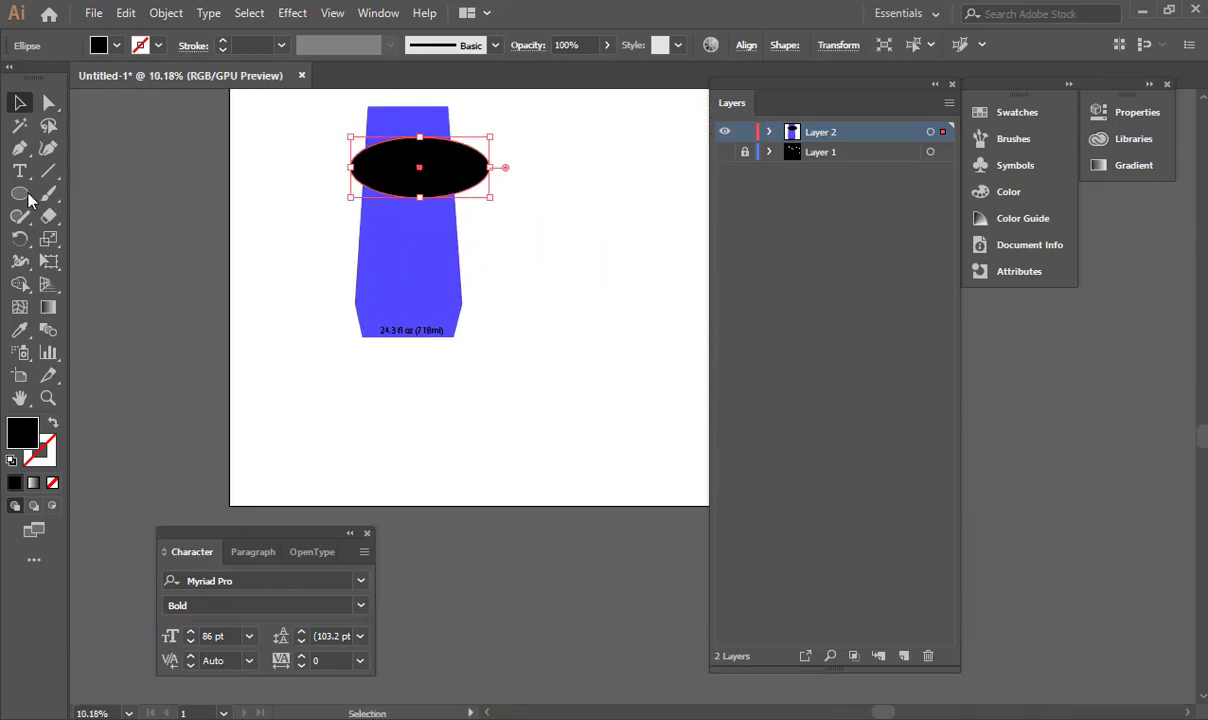
click(19, 193)
shift+drag(245, 477, 362, 437)
key(v)
drag(362, 437, 383, 441)
drag(299, 441, 305, 371)
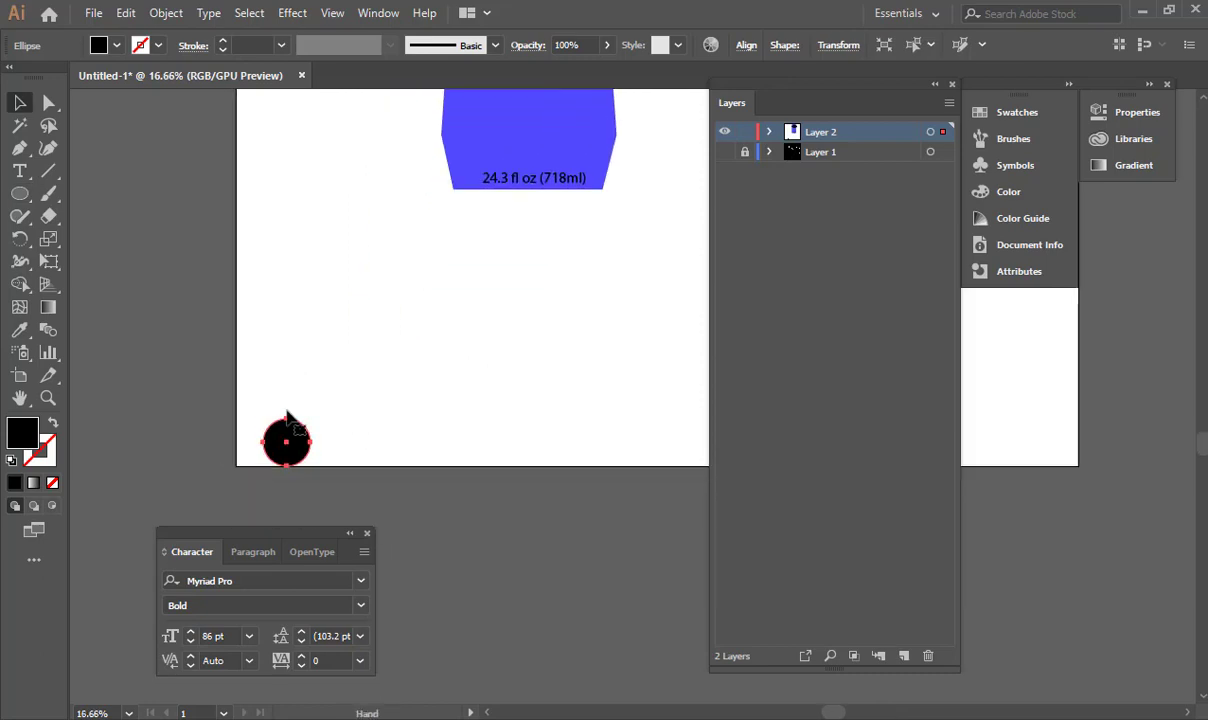
Step: Duplicate the small black circle to make a horizontal row of four along the artboard's lower edge
drag(287, 416, 461, 397)
key(a)
key(v)
click(362, 363)
drag(362, 363, 319, 369)
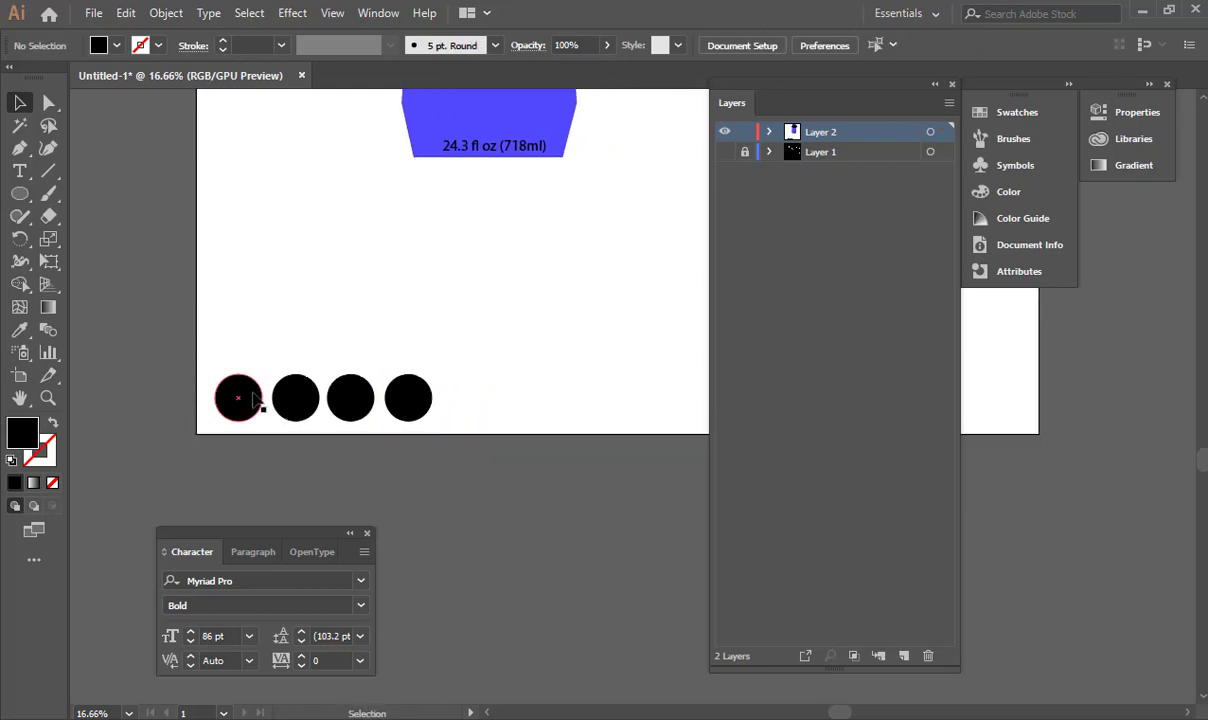
Step: Switch to Chrome and examine the Jergens Natural Glow label and other lotion label images for color and layout ideas
key(alt+Tab)
scroll(466, 440, up, 3)
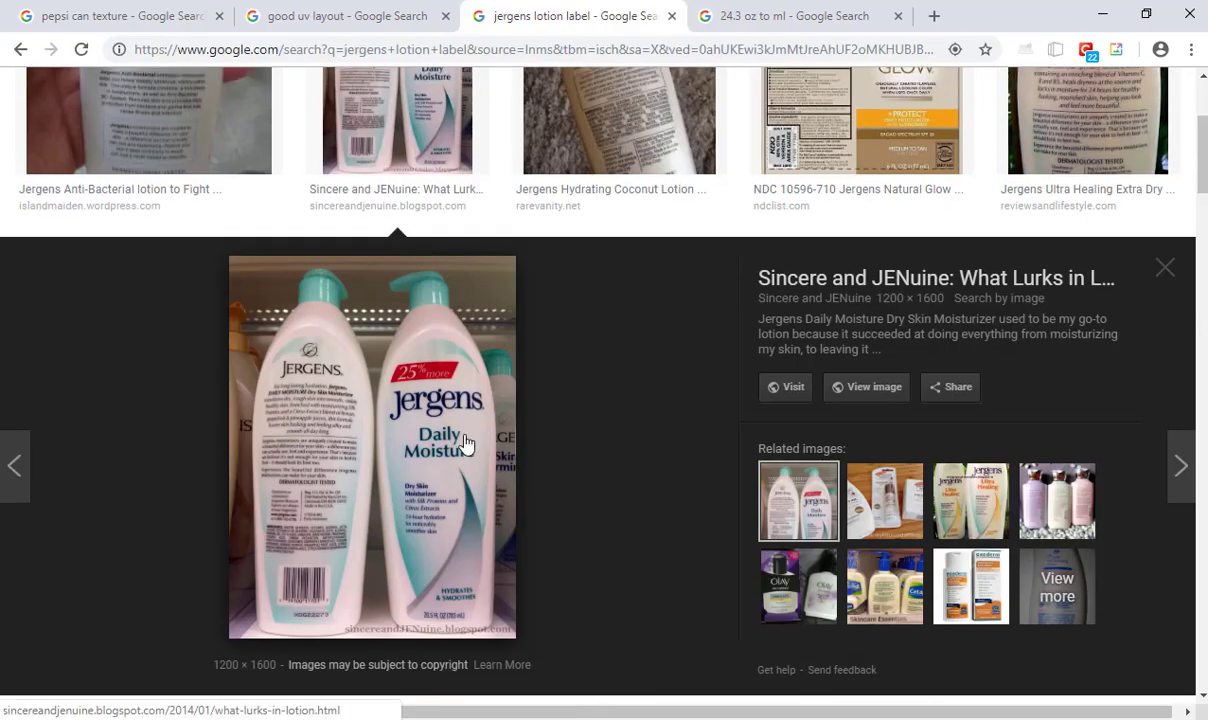
click(879, 315)
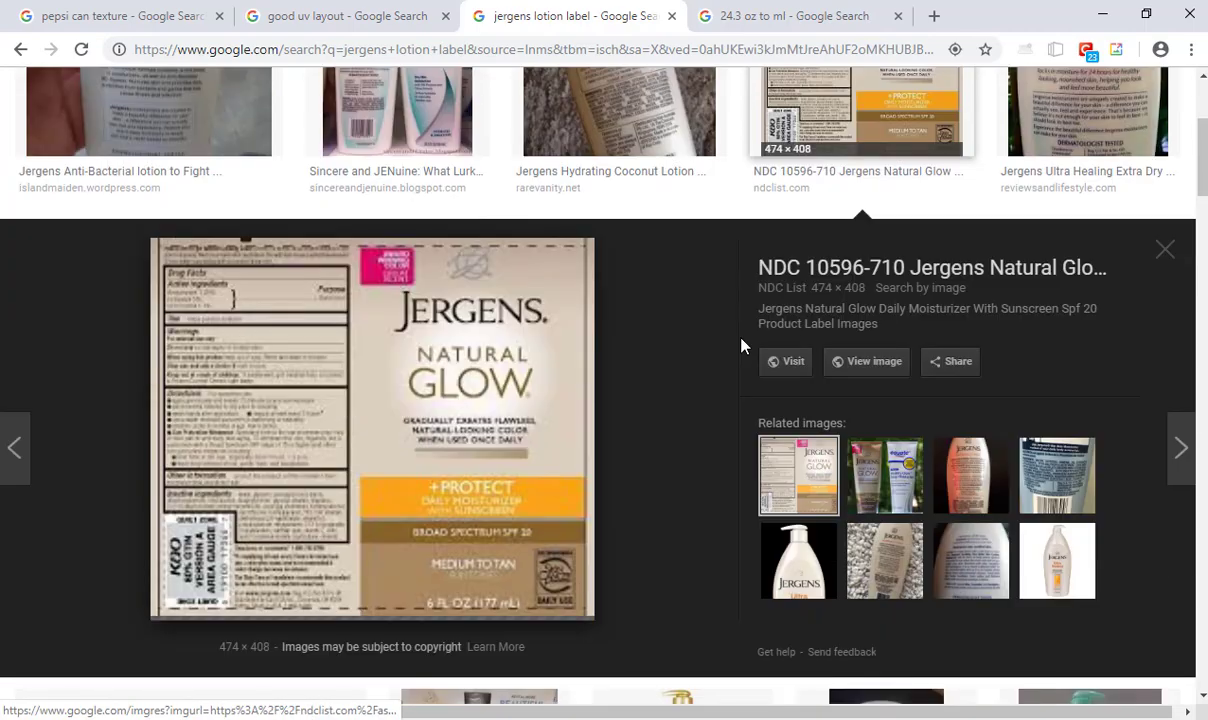
scroll(383, 416, down, 5)
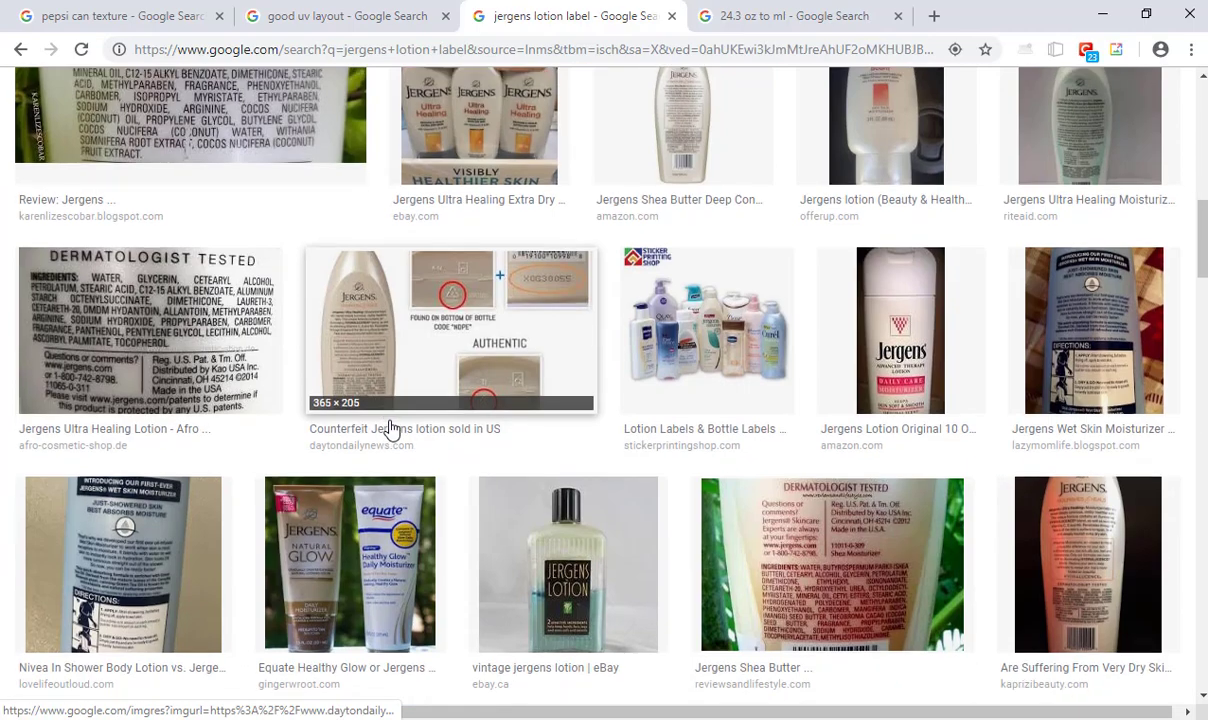
scroll(390, 420, down, 3)
scroll(345, 408, up, 8)
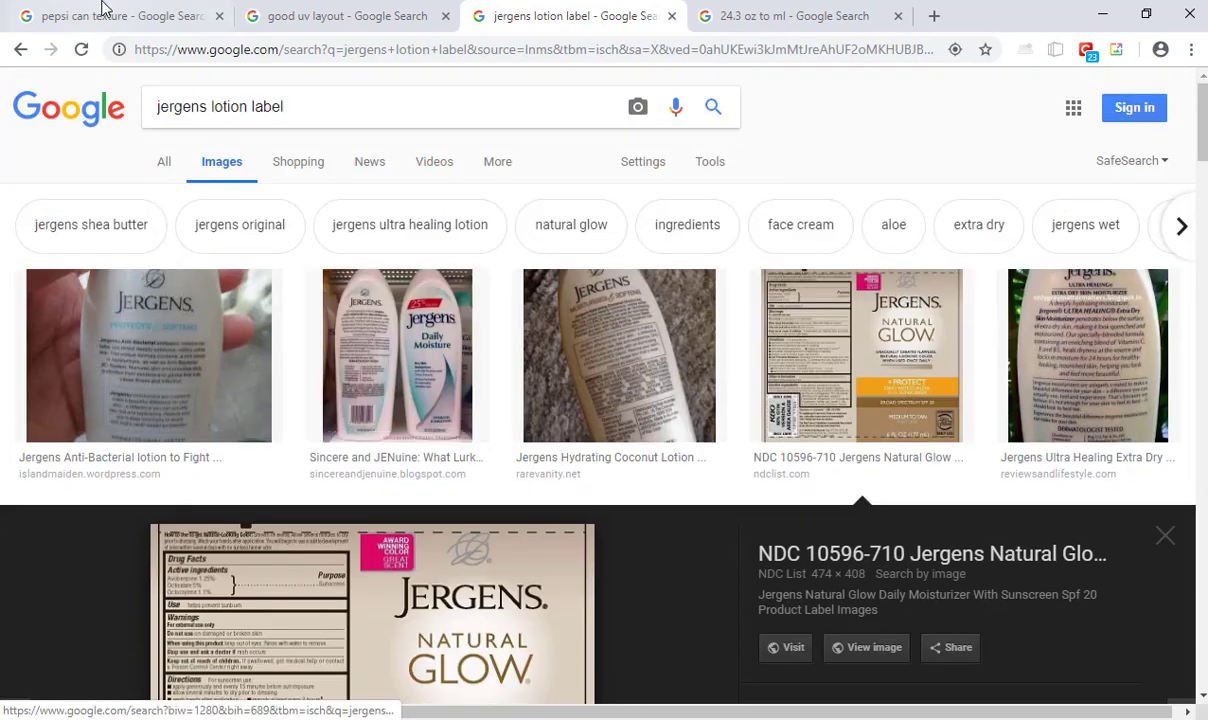
Step: Examine the Pepsi can texture with its flat label and lids among the image results, then return to Illustrator
click(100, 15)
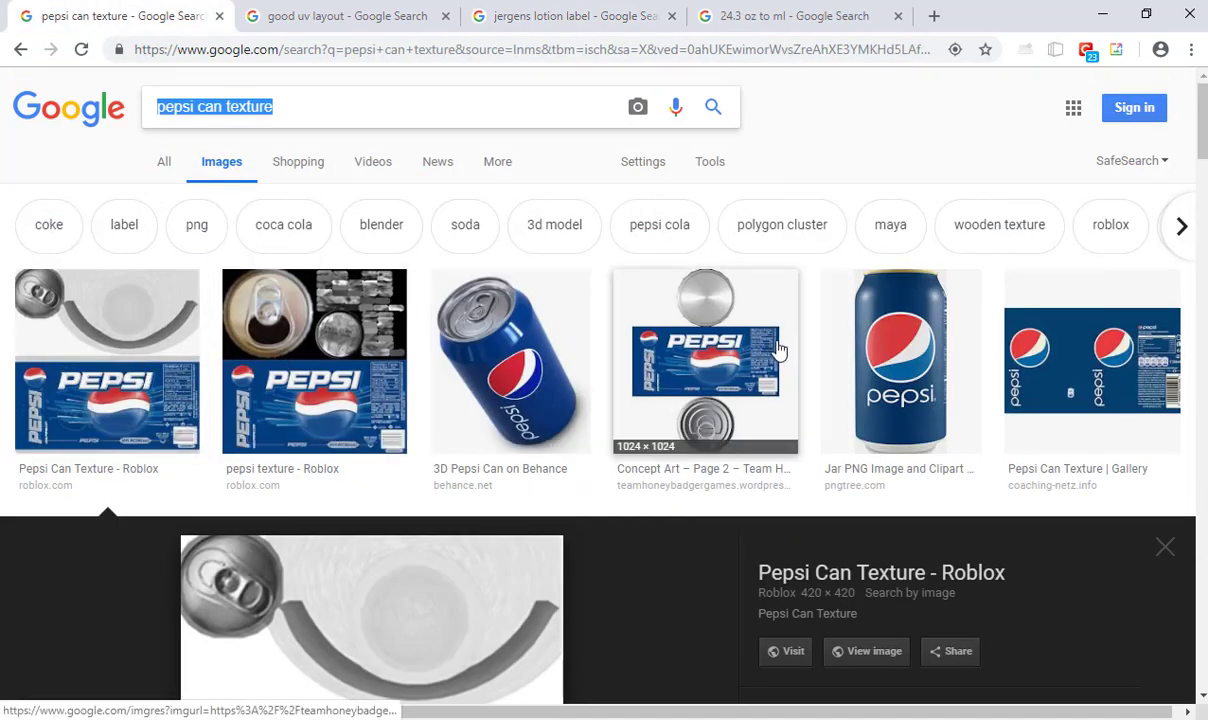
click(736, 332)
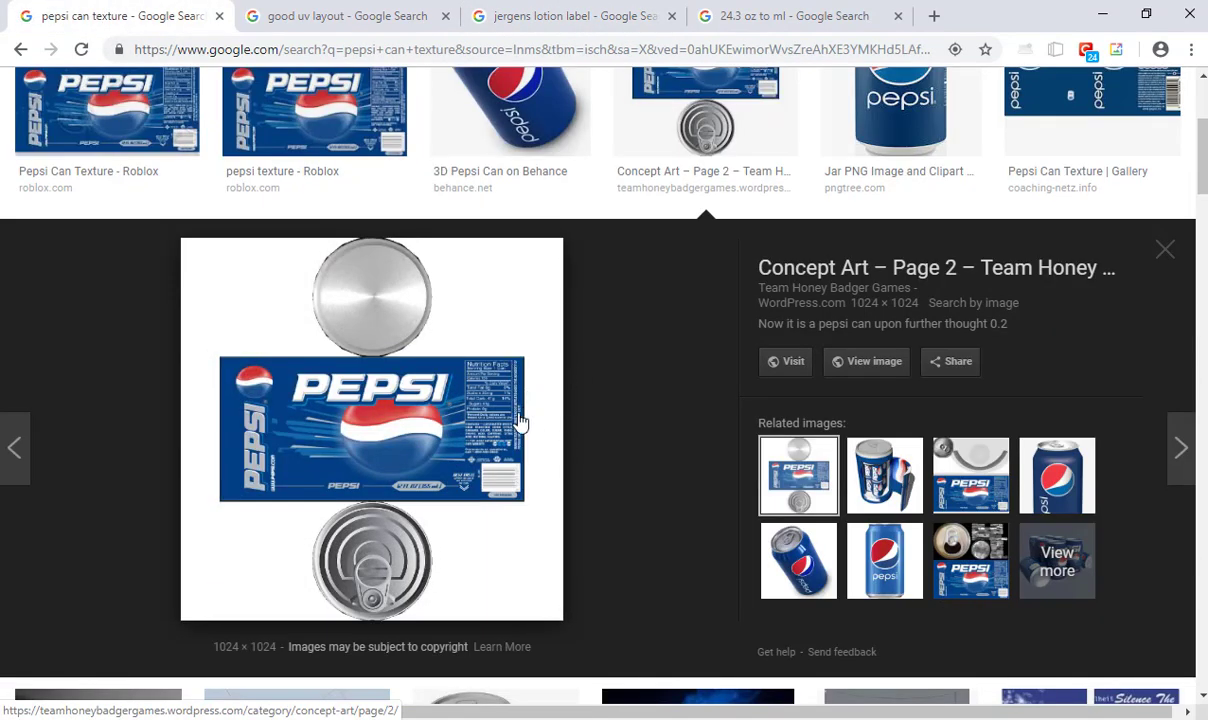
scroll(588, 531, down, 6)
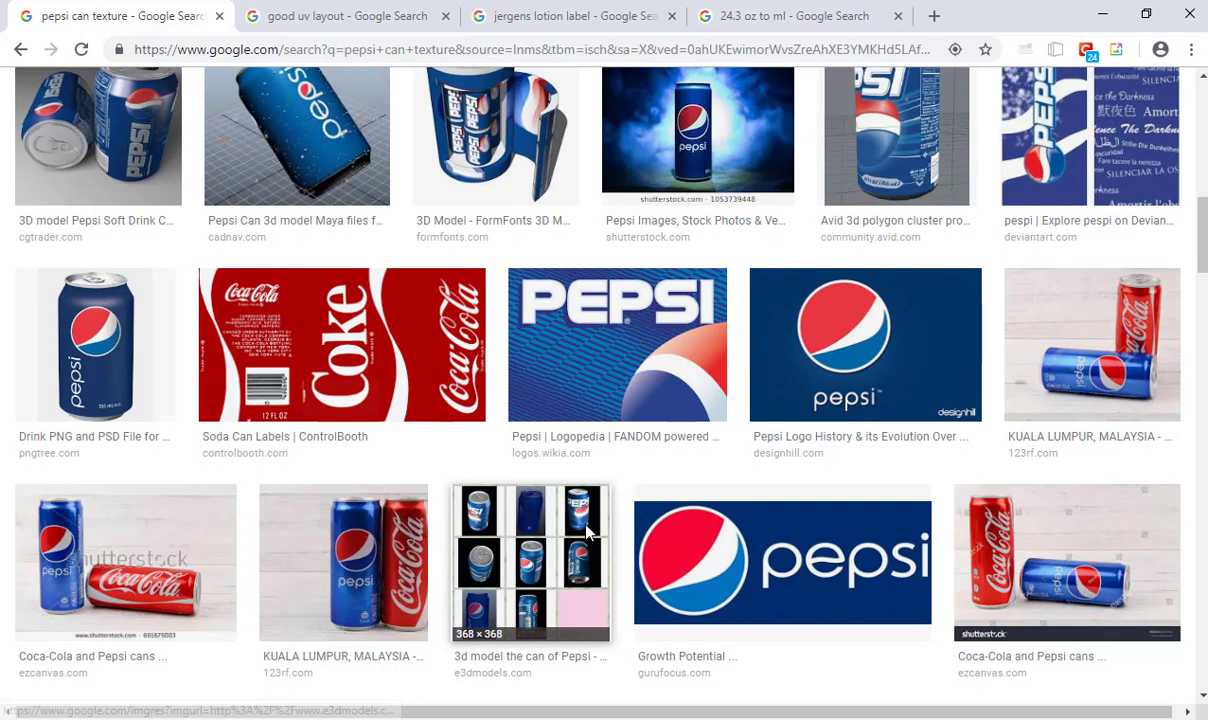
scroll(665, 411, up, 10)
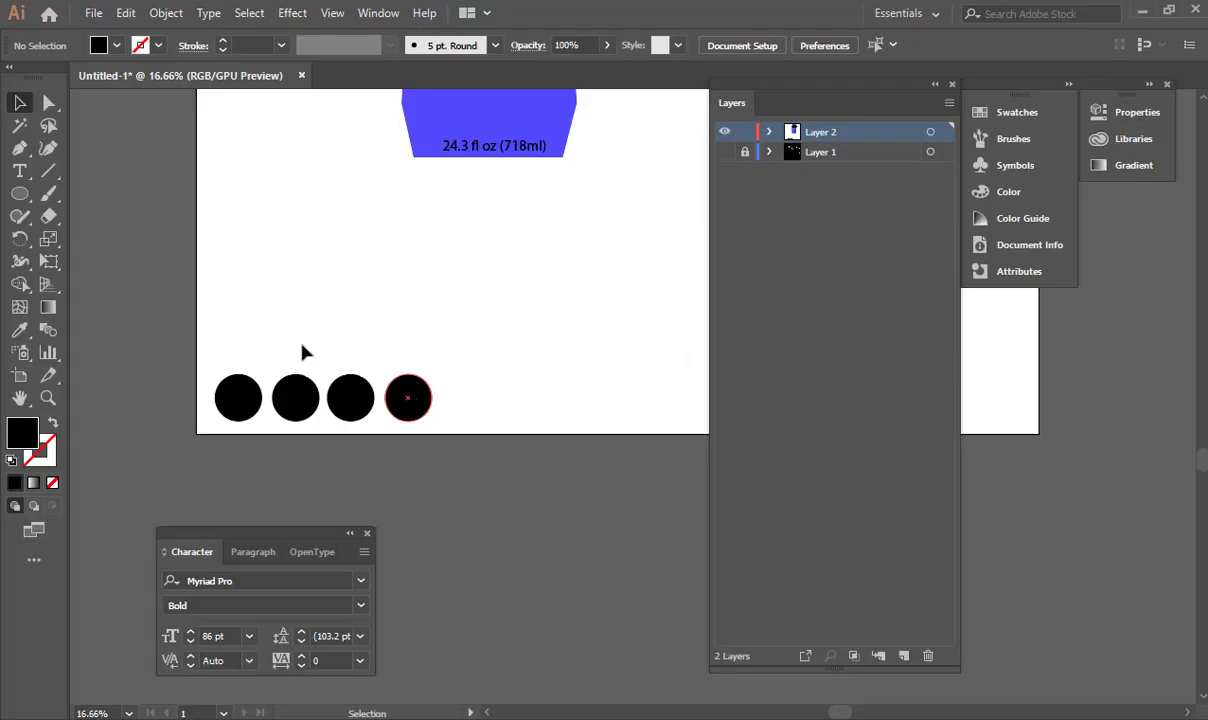
Step: Fill the first small circle in the row with pale yellow FFF7CF
drag(350, 326, 450, 385)
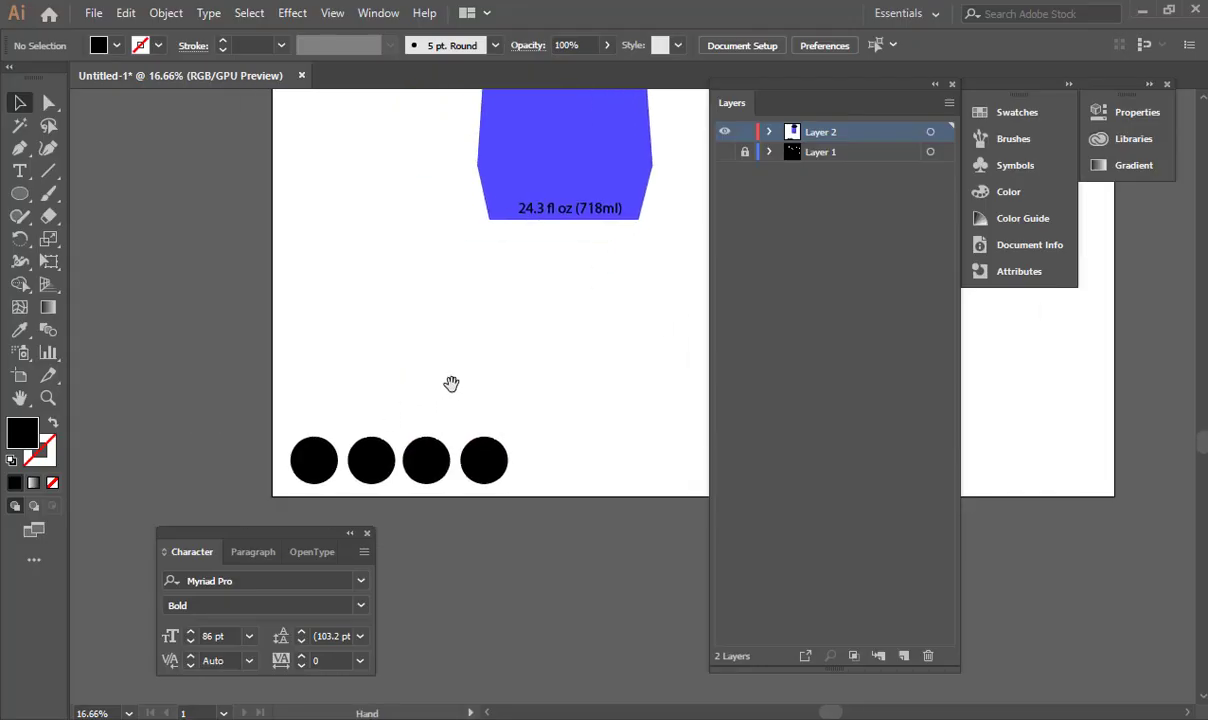
click(340, 456)
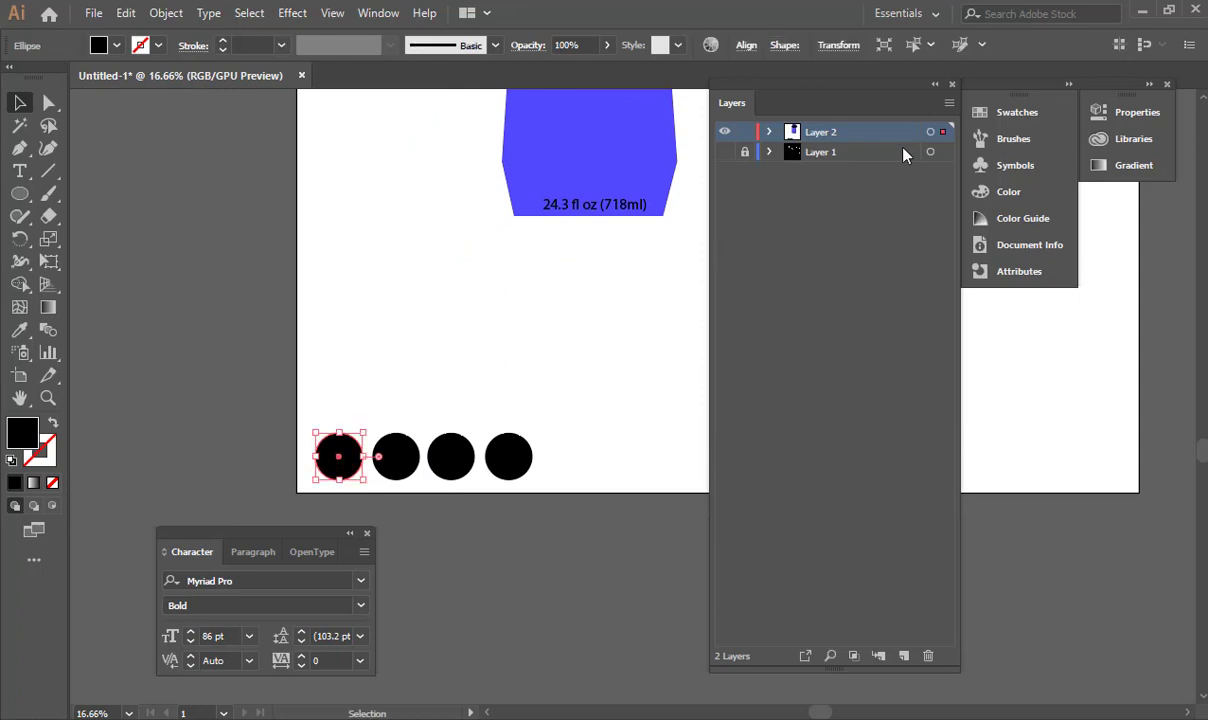
double_click(22, 432)
drag(296, 170, 293, 68)
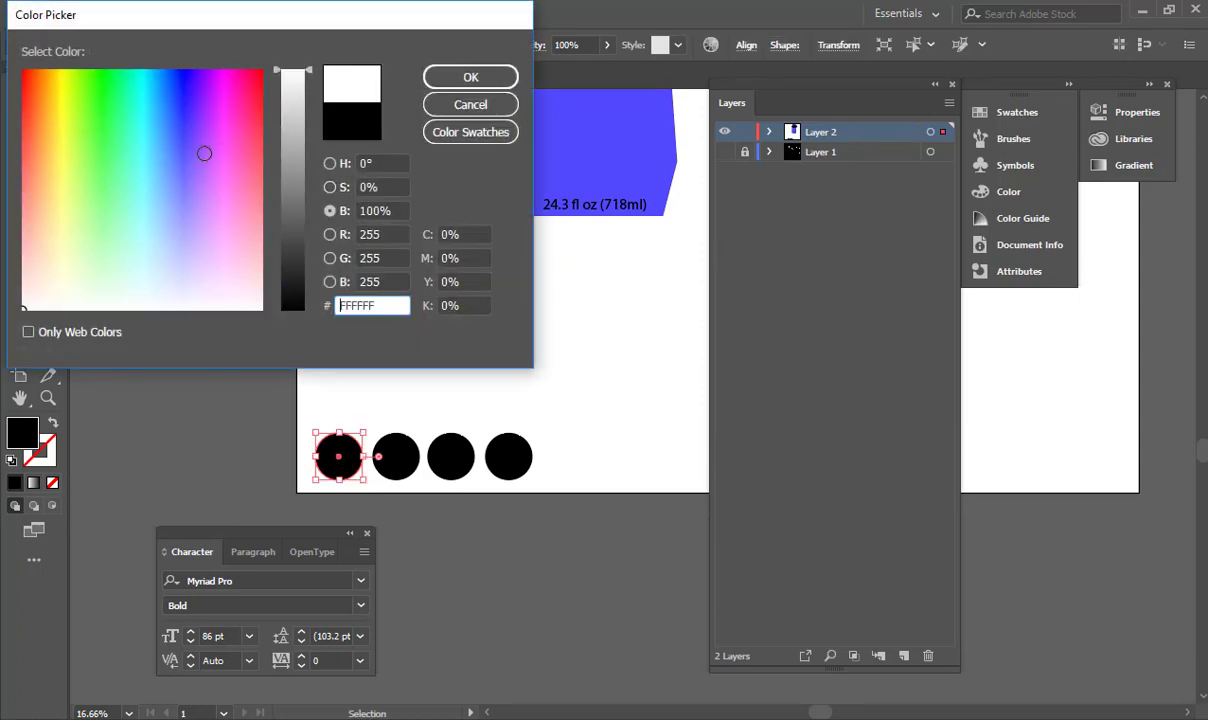
click(104, 212)
click(58, 223)
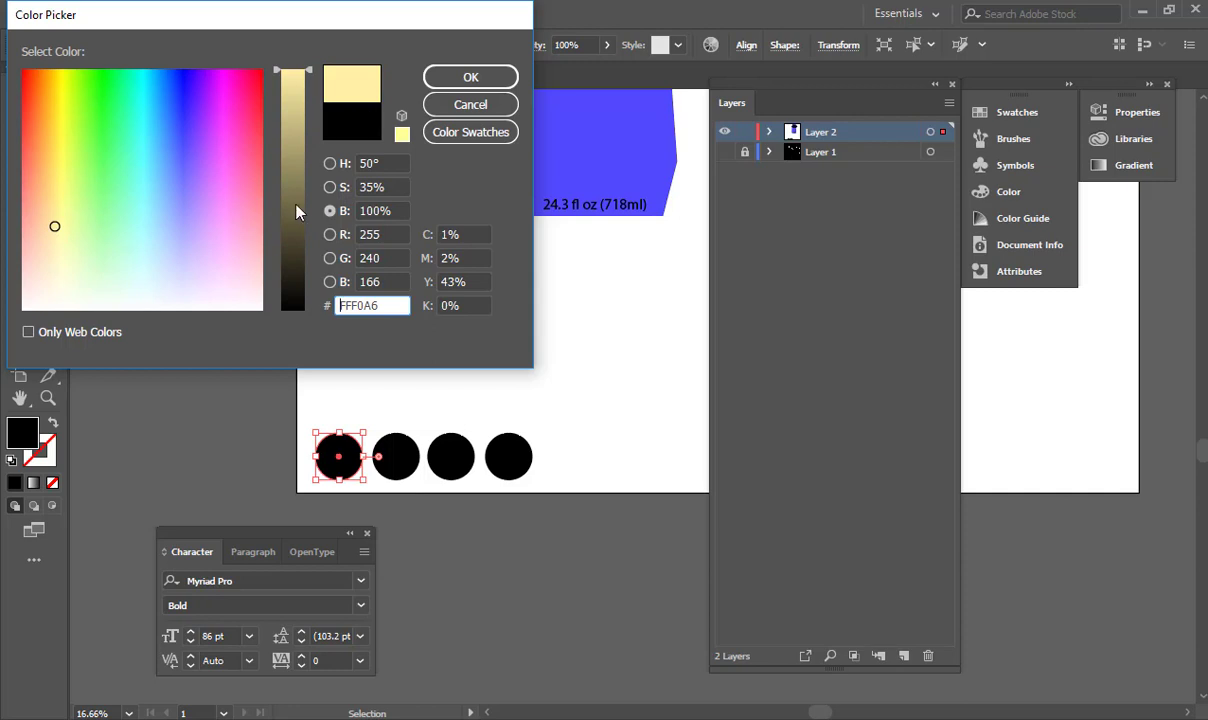
click(329, 190)
drag(294, 226, 293, 265)
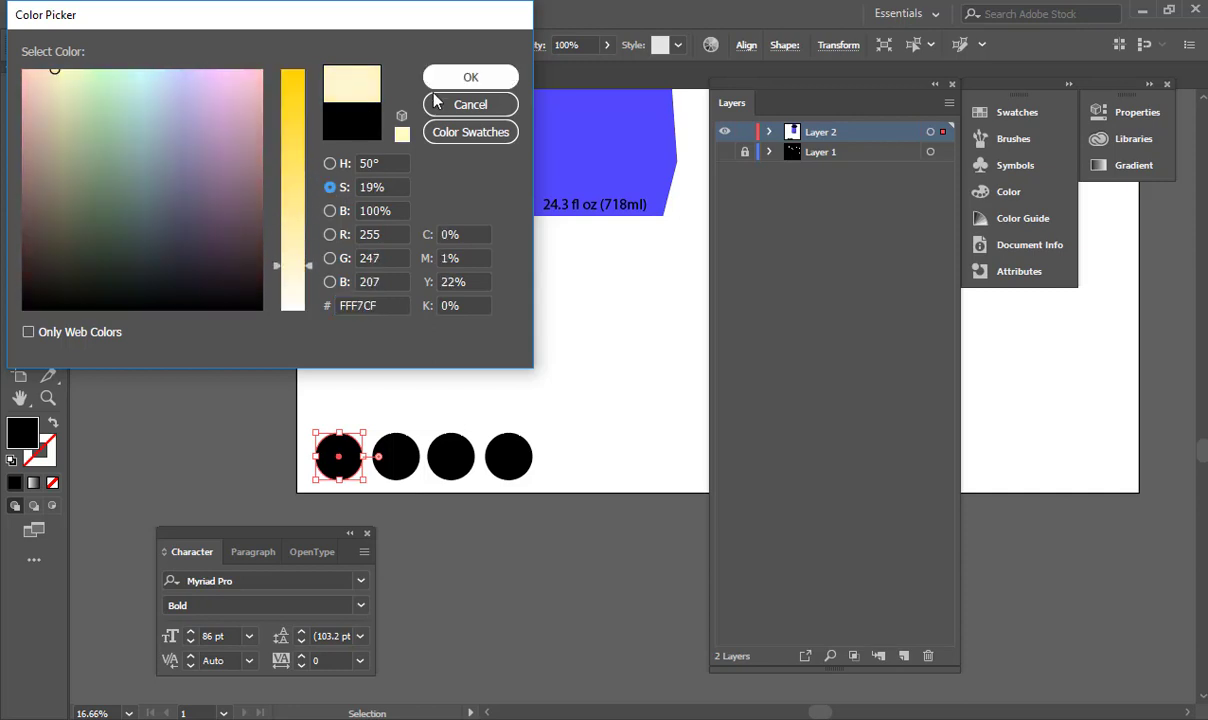
click(470, 77)
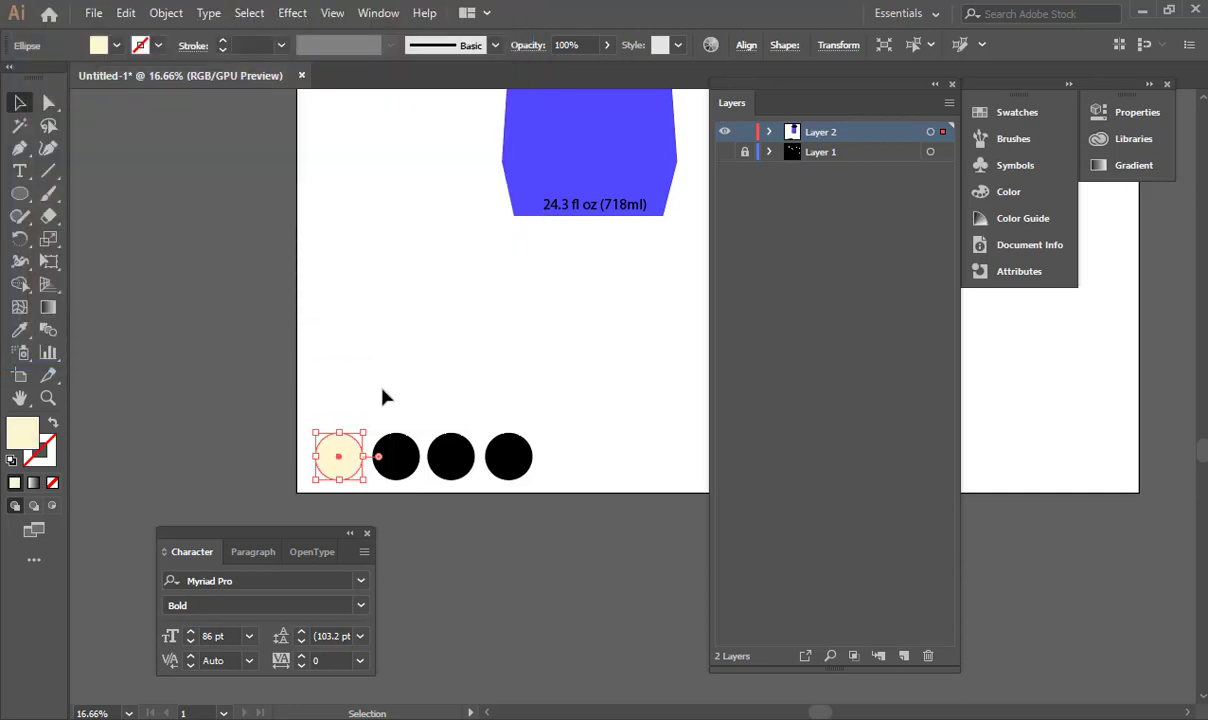
Step: Copy the first circle's pale yellow fill to the other three small circles with the Eyedropper
click(385, 405)
drag(387, 371, 545, 461)
key(i)
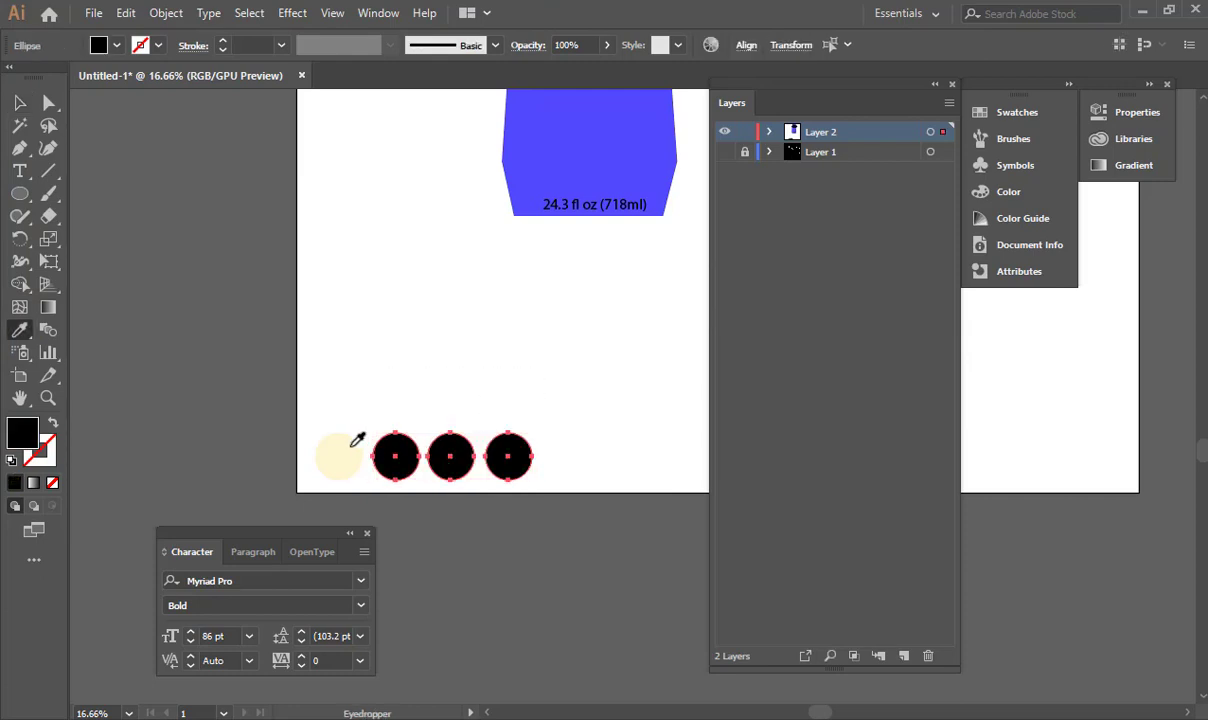
click(347, 447)
click(360, 436)
key(v)
Step: Fill the second small circle with blue 668BFF, using hue 227° and saturation 60%
click(395, 456)
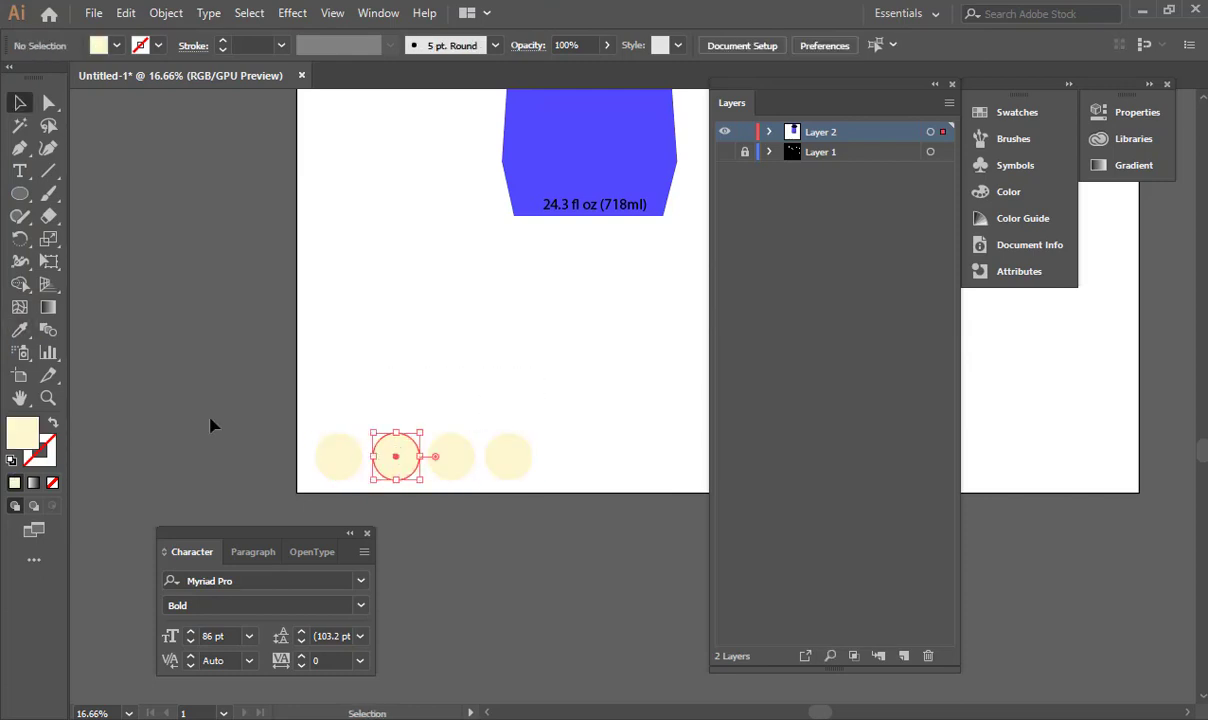
double_click(21, 432)
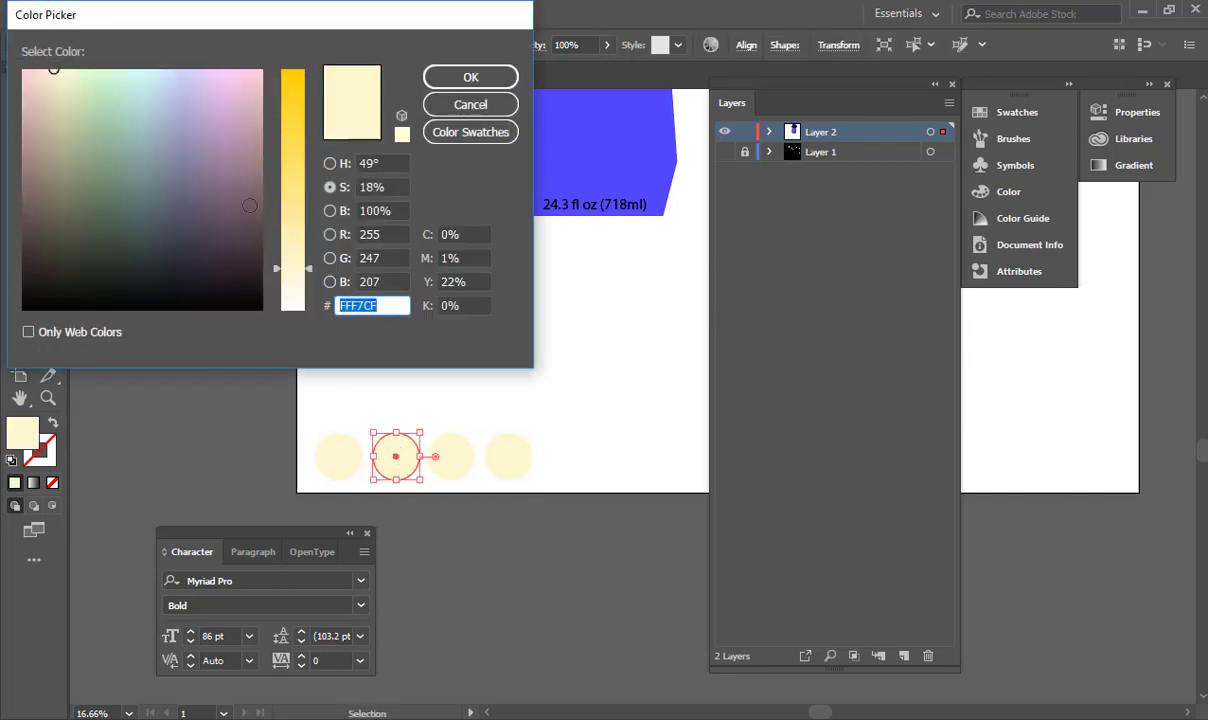
click(330, 163)
drag(285, 238, 284, 158)
click(330, 187)
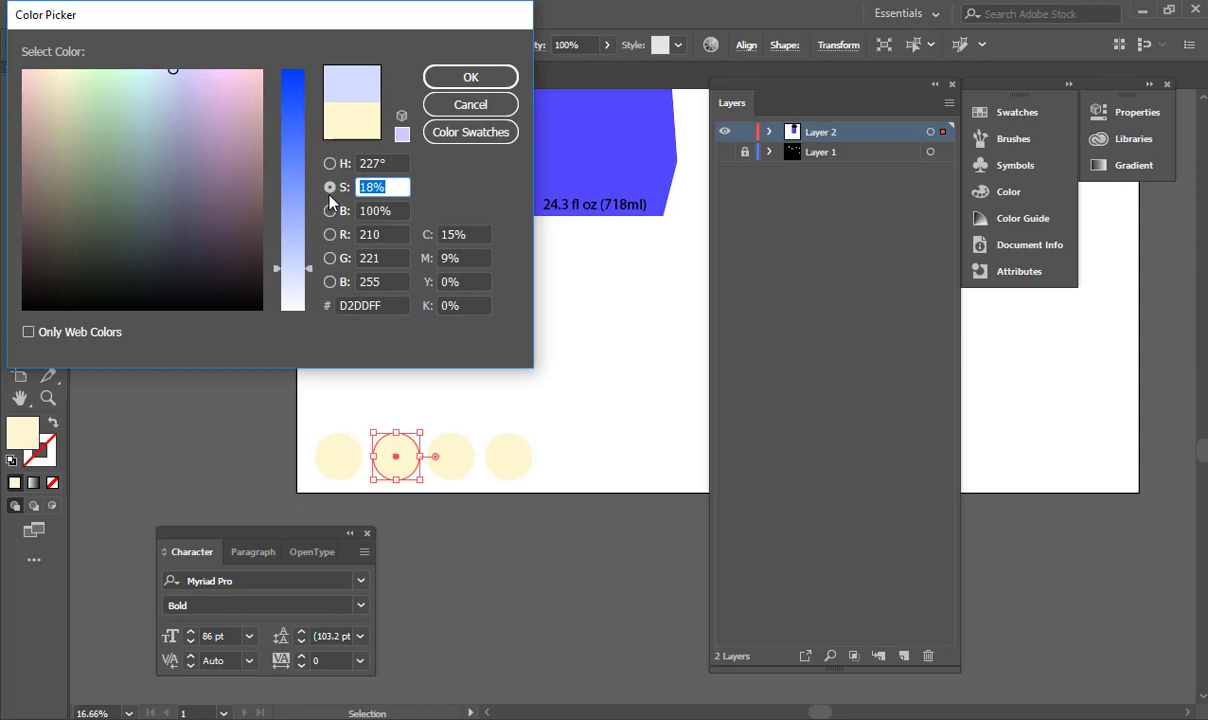
text(60)
key(Tab)
click(449, 88)
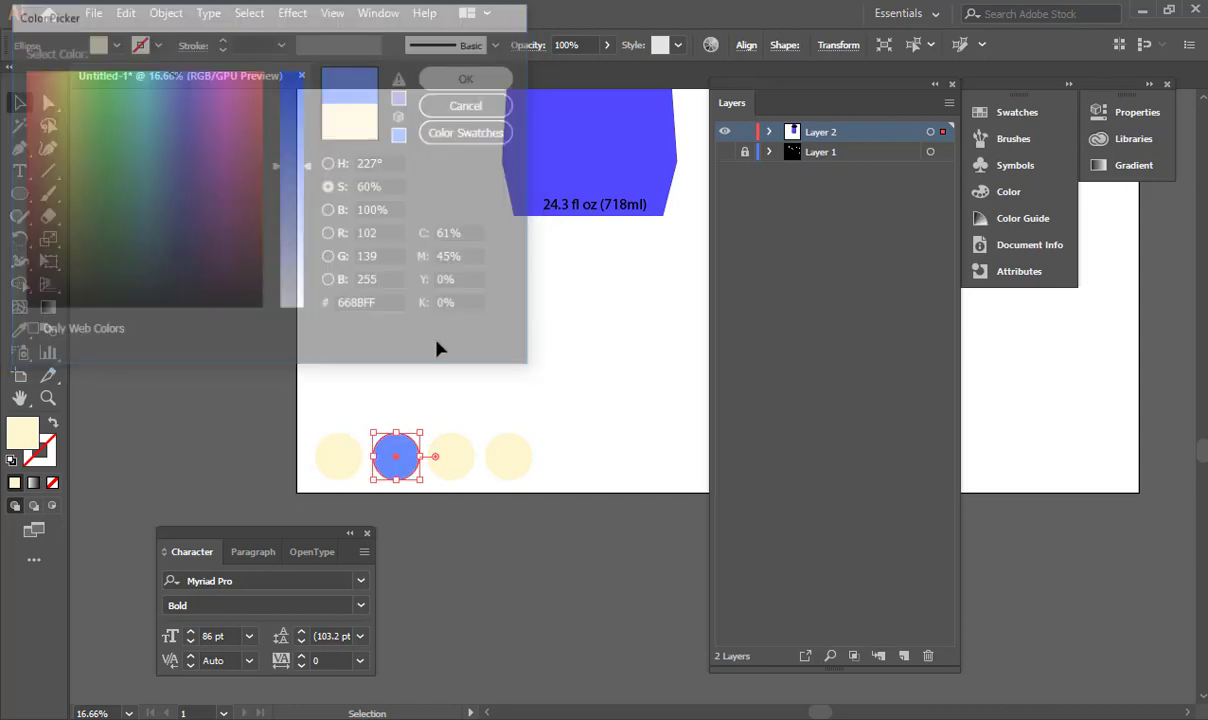
Step: Fill the third small circle with golden yellow FFCE00 by raising its saturation to 100%
click(437, 350)
scroll(400, 380, right, 3)
scroll(400, 380, down, 1)
click(360, 425)
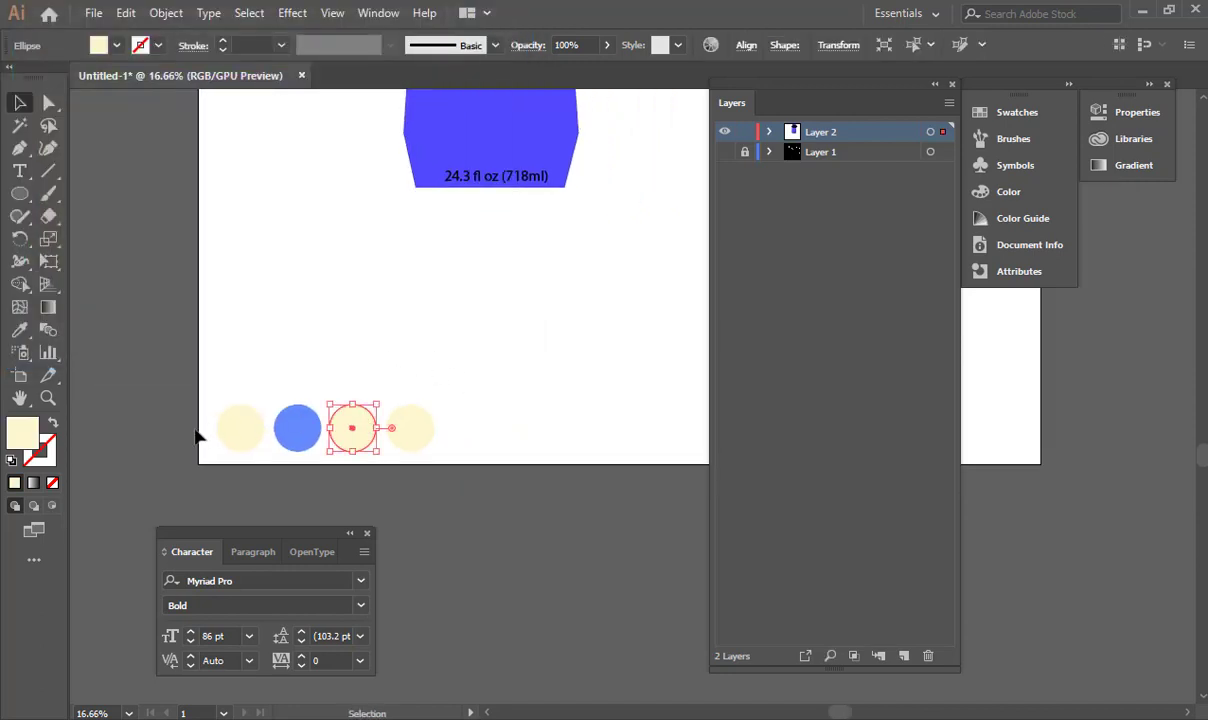
double_click(14, 443)
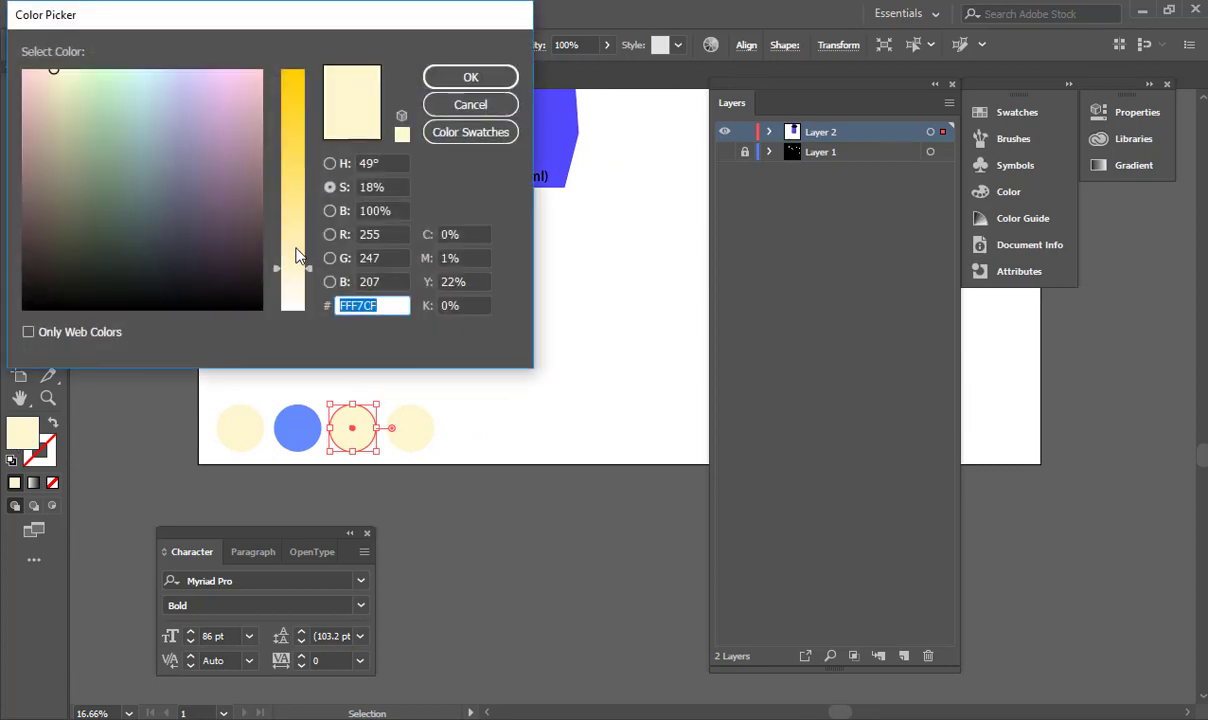
drag(284, 242, 286, 68)
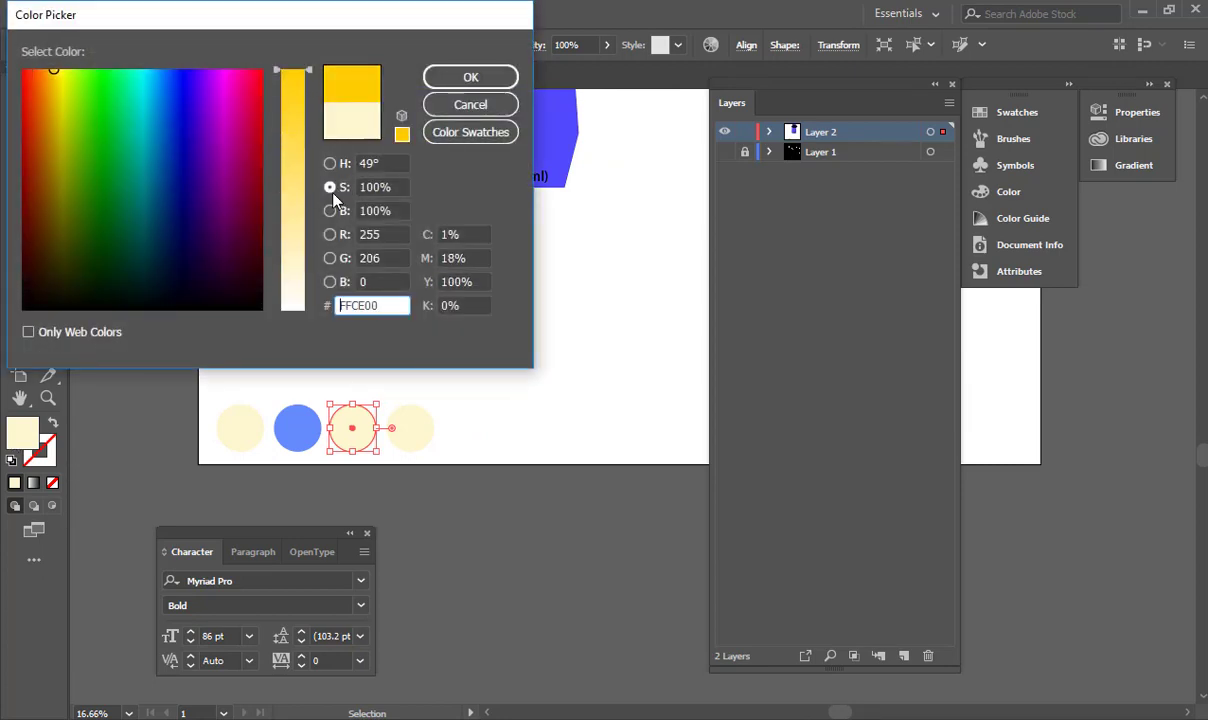
click(329, 164)
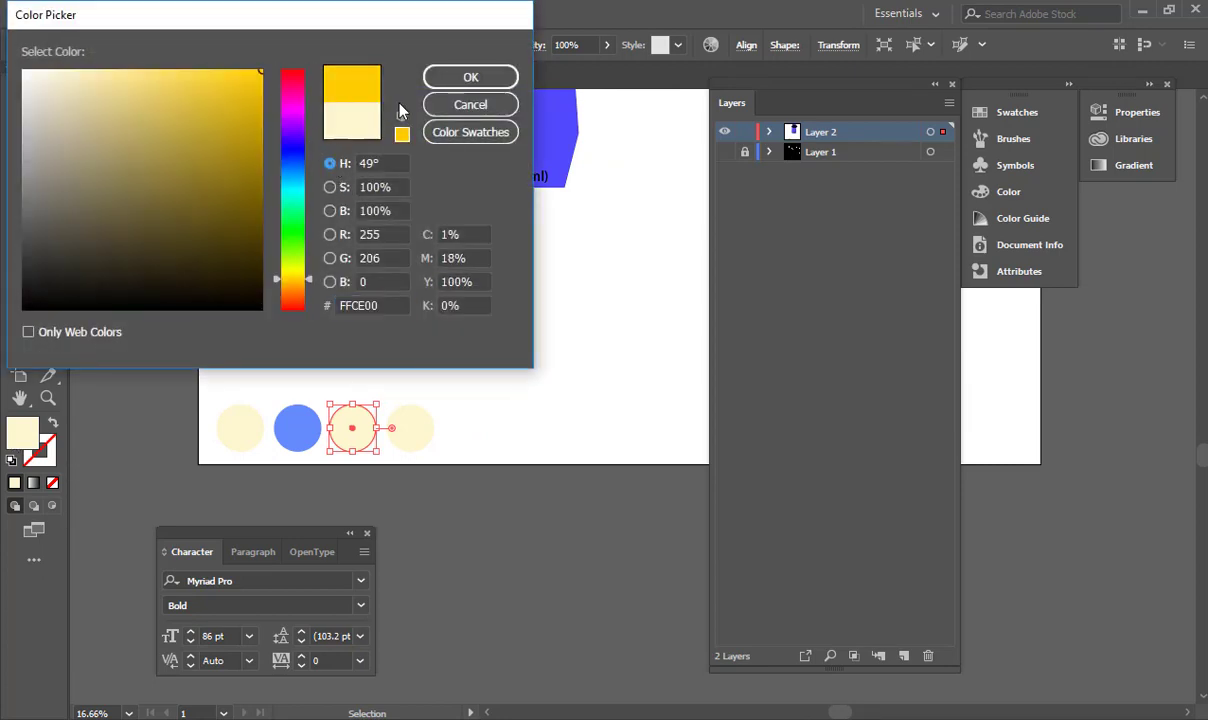
key(Return)
Step: Fill the fourth small circle with black 000000 and deselect it
click(411, 428)
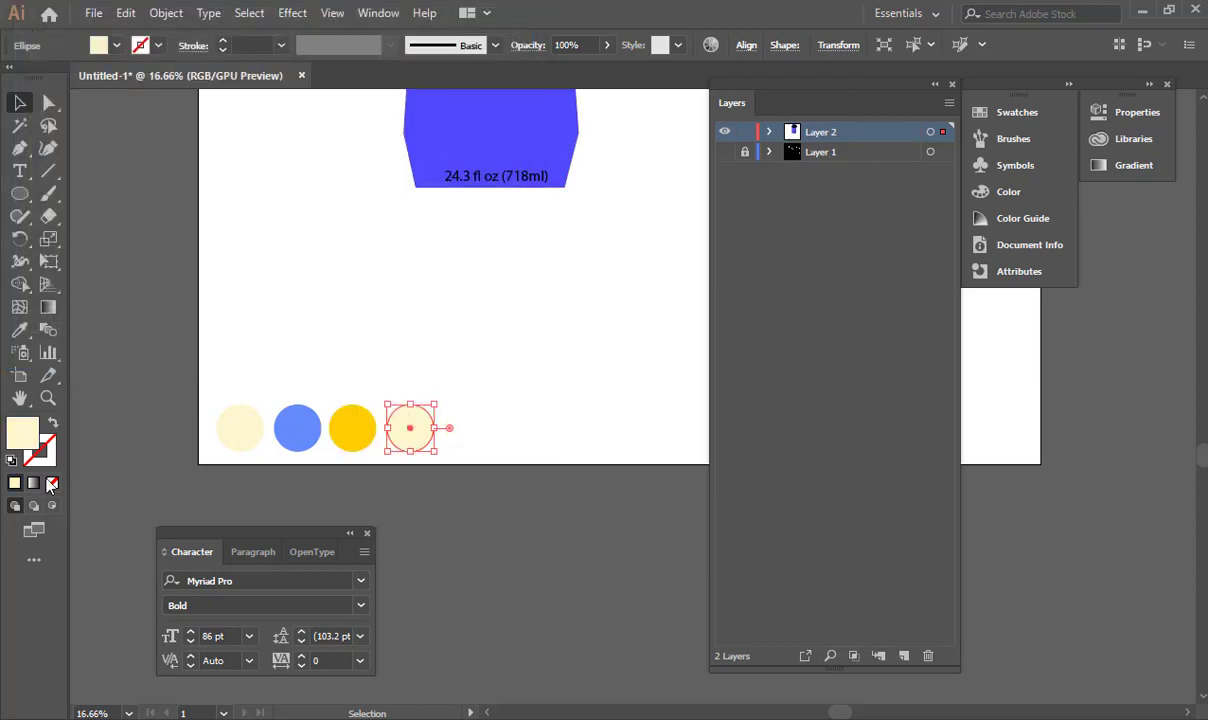
double_click(24, 430)
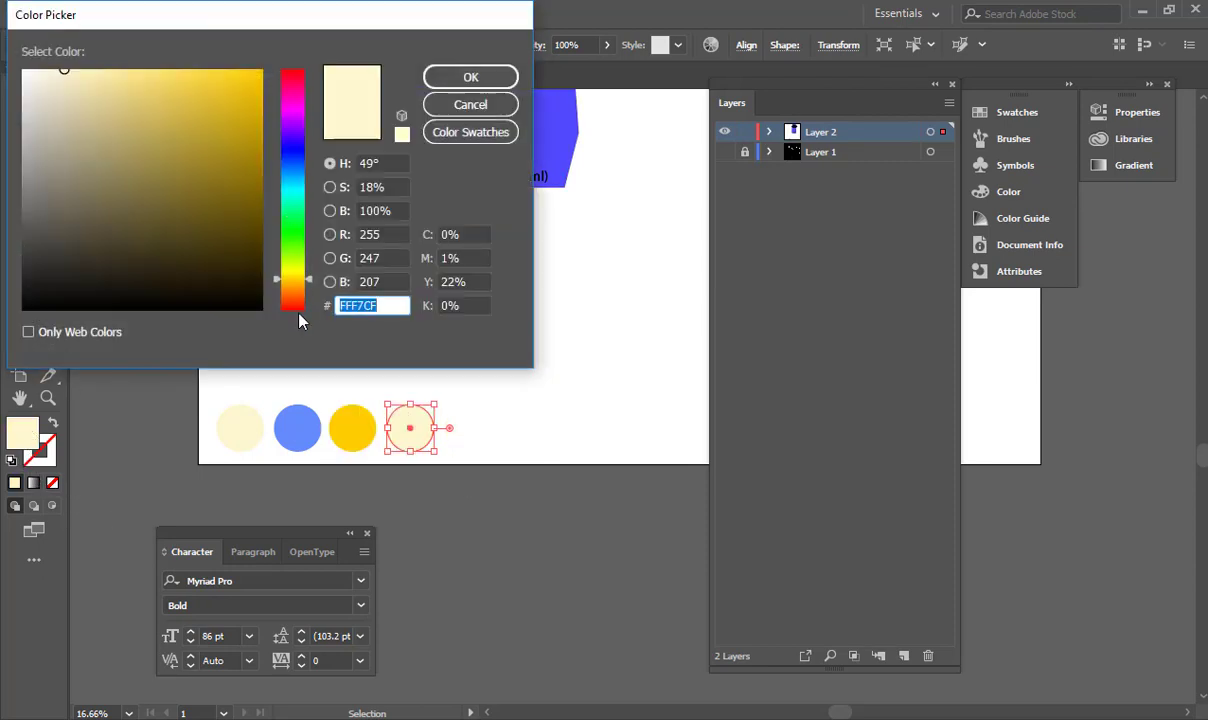
text(000000)
key(Return)
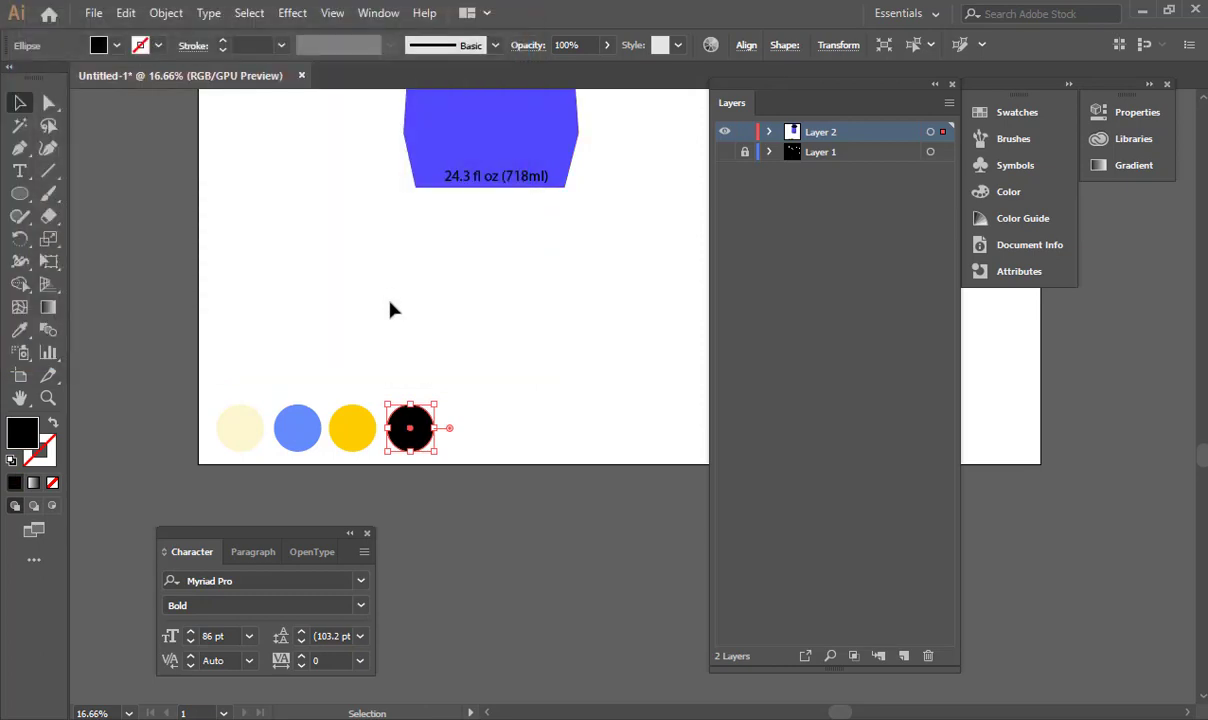
click(391, 304)
Step: Apply the first palette circle's pale yellow to the tall label shape with the Eyedropper
ctrl+drag(553, 313, 380, 327)
drag(490, 285, 457, 389)
ctrl+drag(457, 389, 385, 363)
click(484, 226)
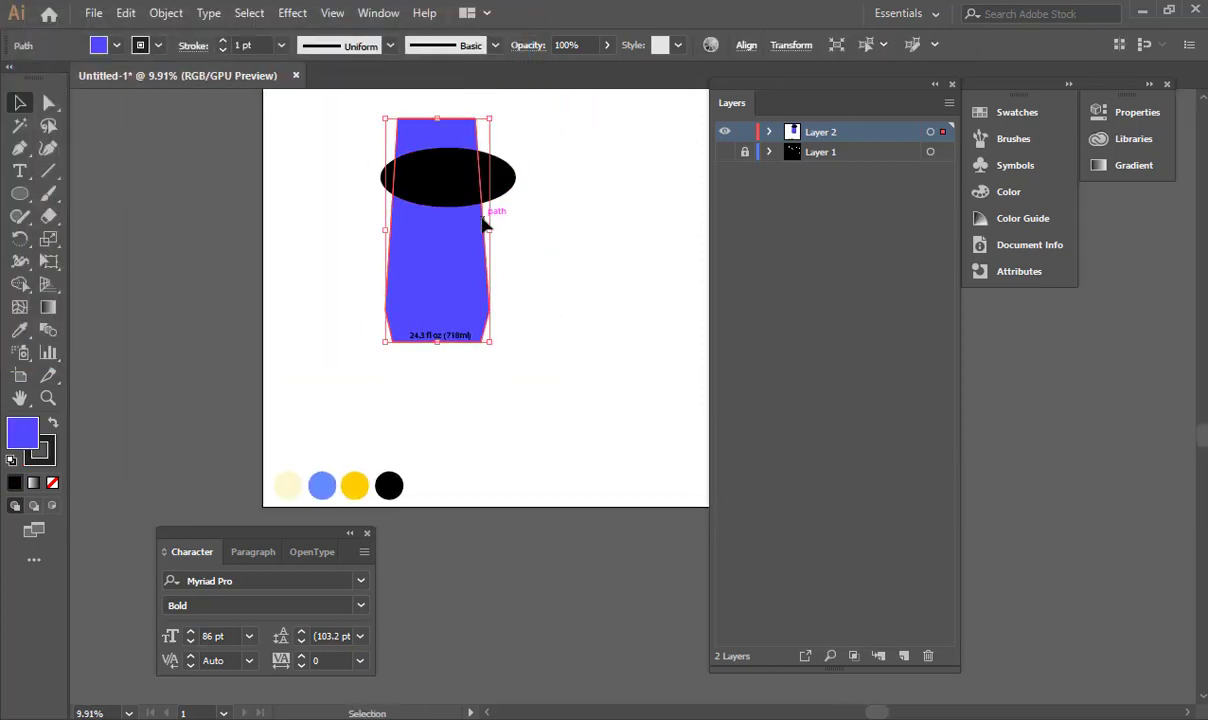
key(i)
click(288, 486)
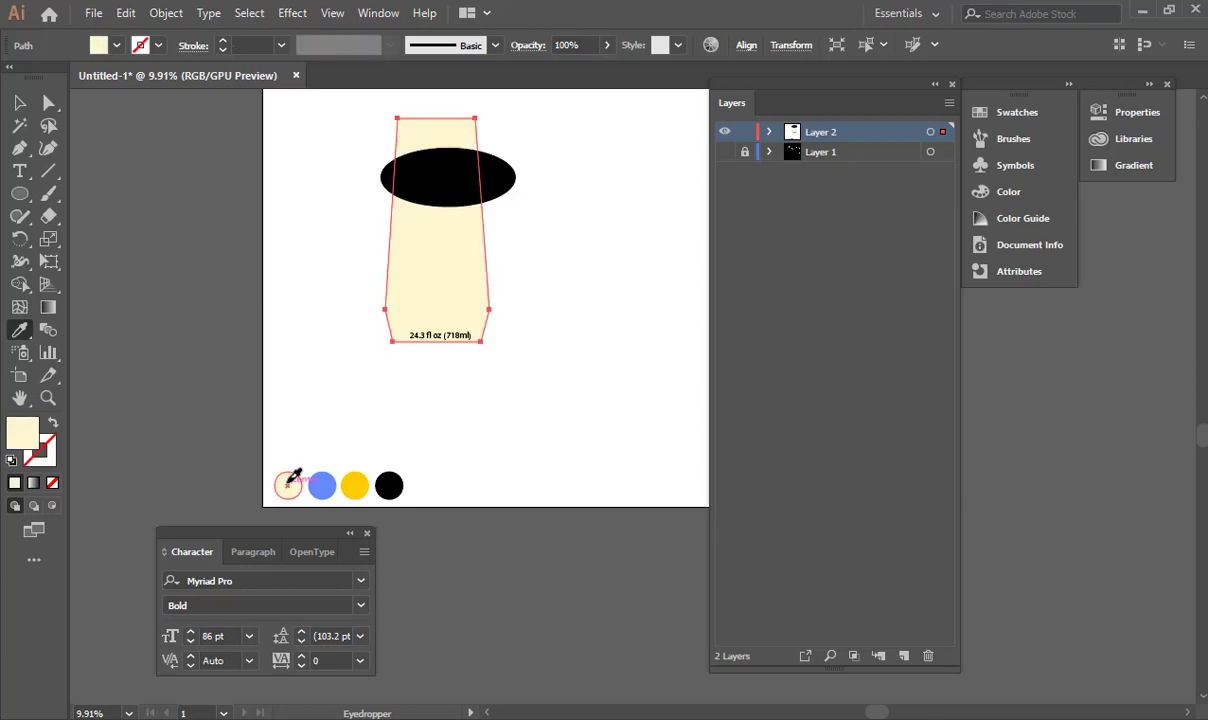
Step: Recolor the black ellipse across the label with the second palette circle's blue using the Eyedropper, then deselect it
key(v)
click(509, 180)
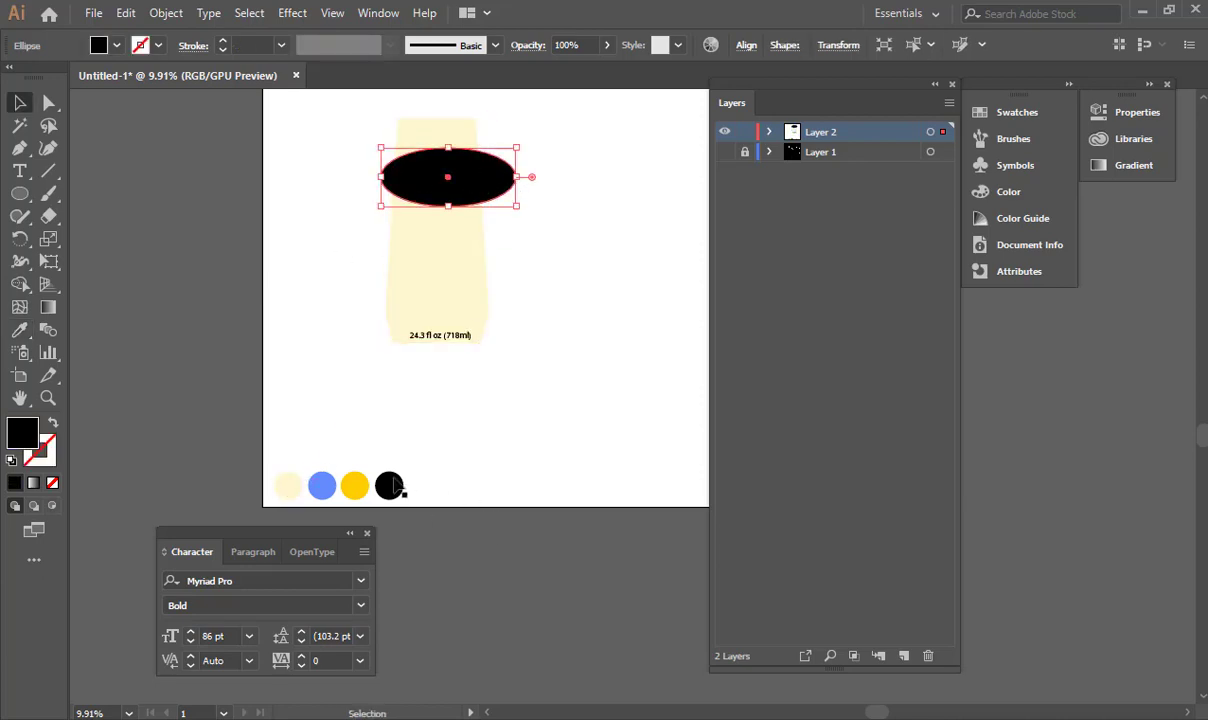
key(i)
click(322, 484)
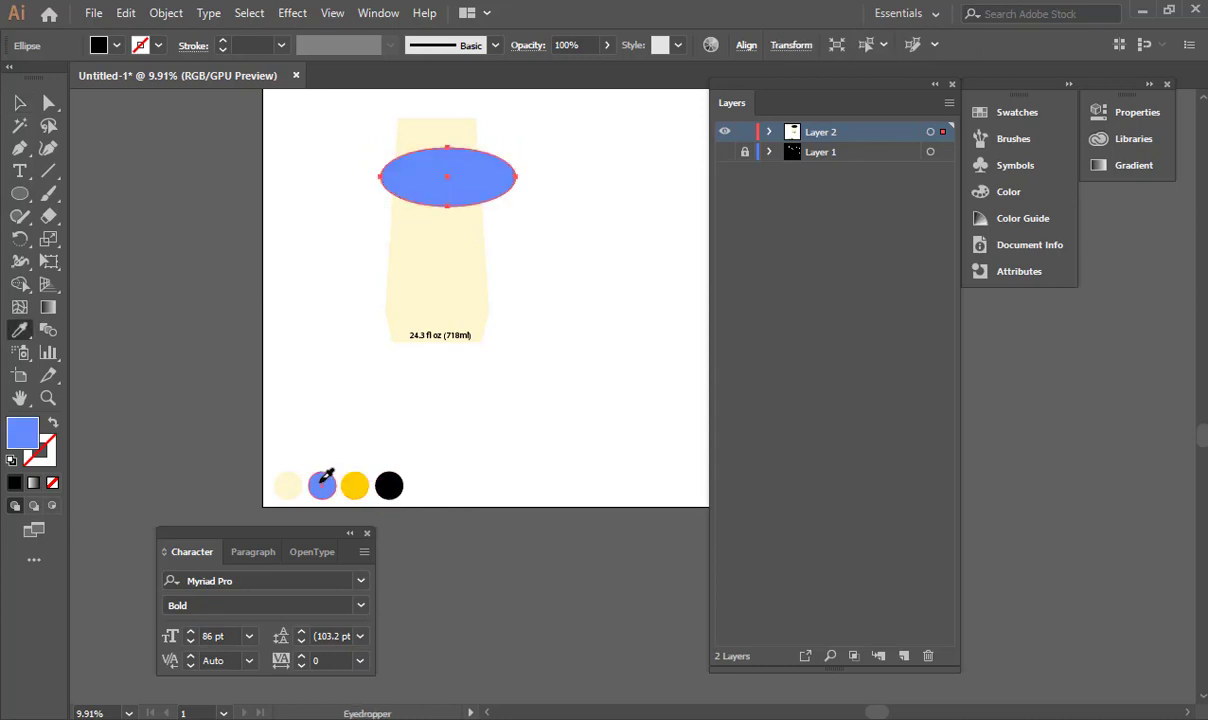
key(v)
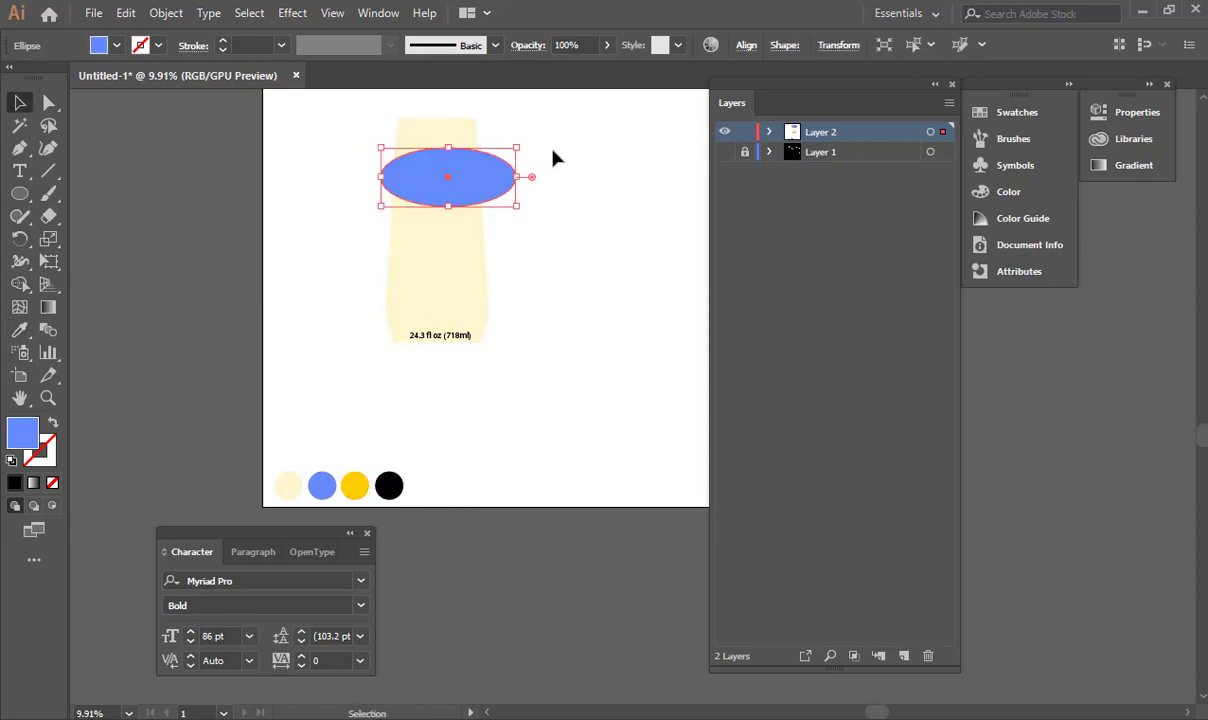
click(553, 154)
Step: Select the blue ellipse and the pale yellow label shape together
key(z)
click(659, 210)
ctrl+drag(659, 210, 690, 215)
drag(530, 178, 501, 266)
click(507, 204)
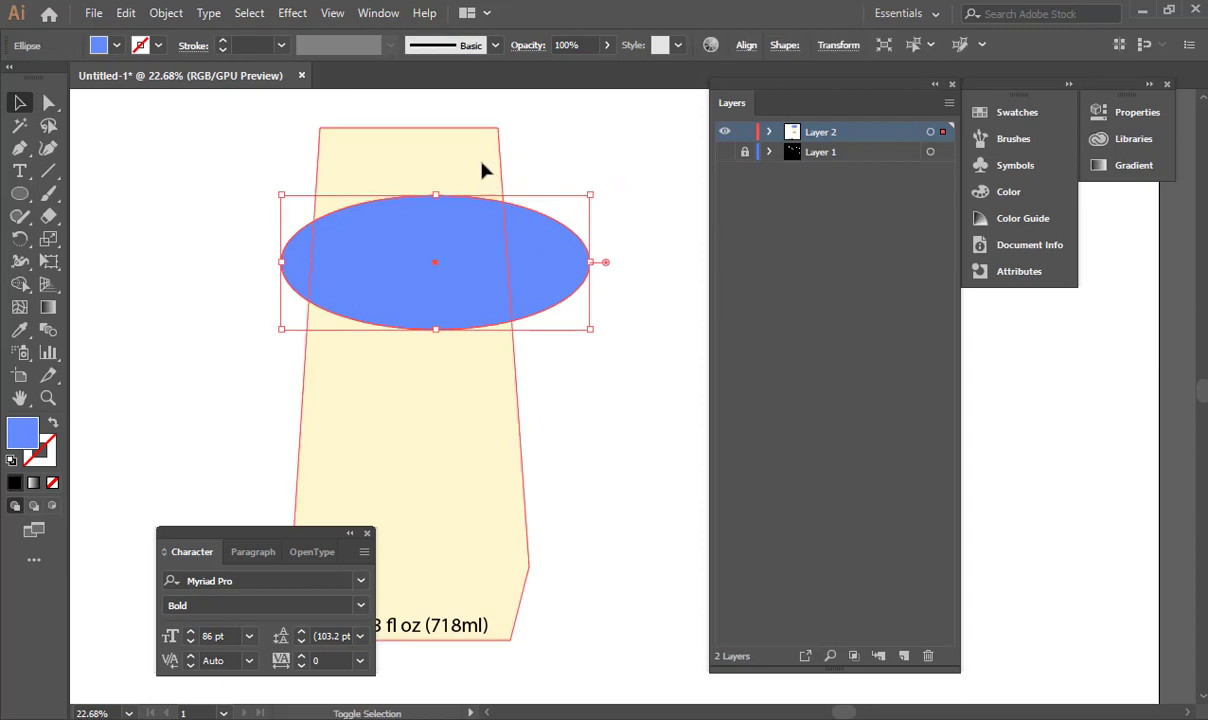
shift+click(480, 162)
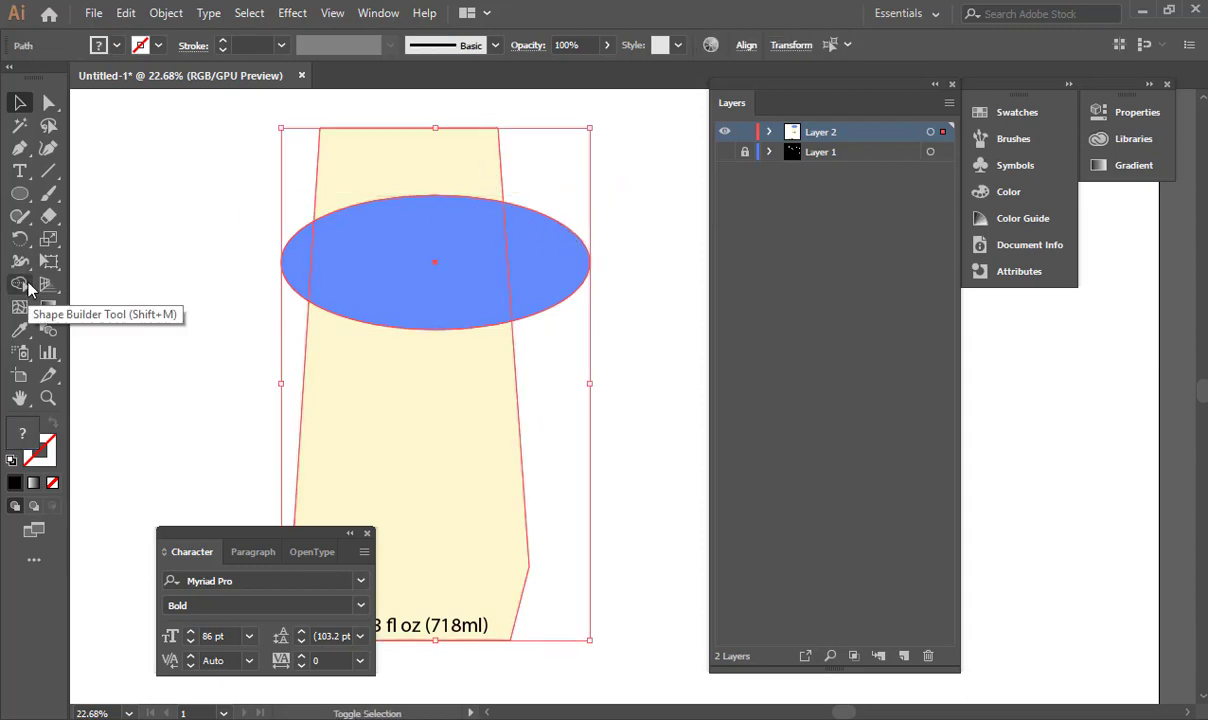
Step: Split the blue ellipse along the cream shape's outline with Shape Builder and delete both overhanging ends
click(27, 287)
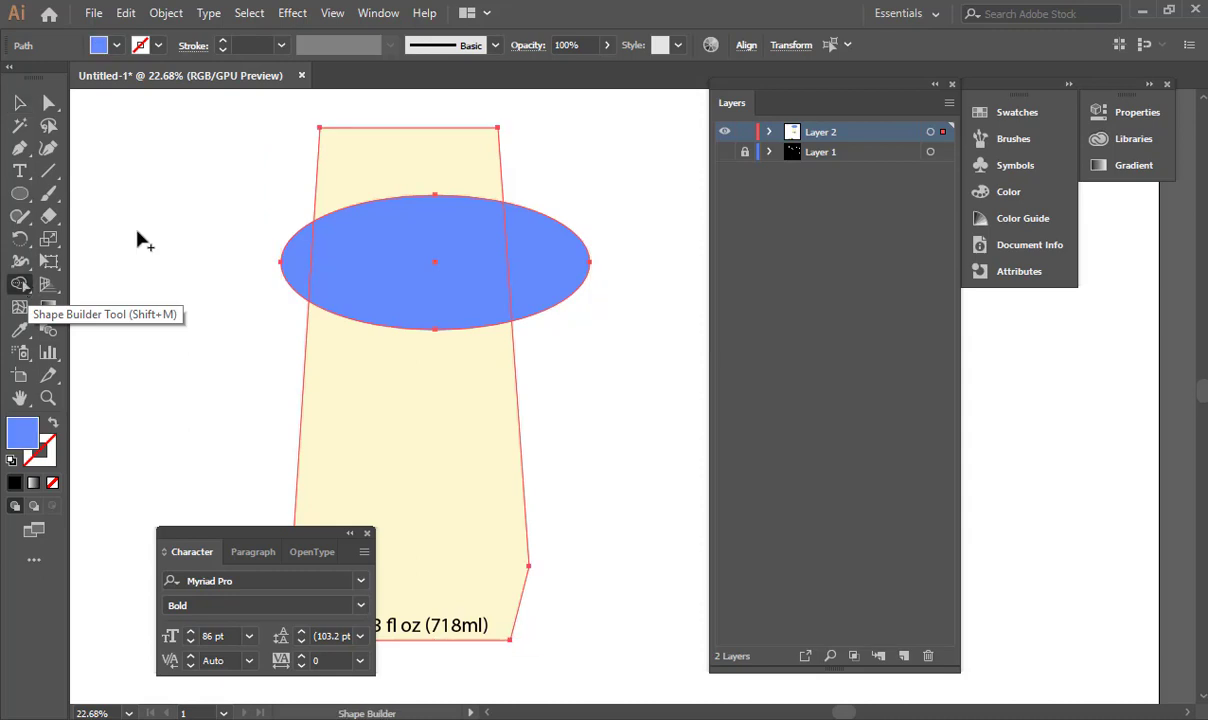
click(416, 259)
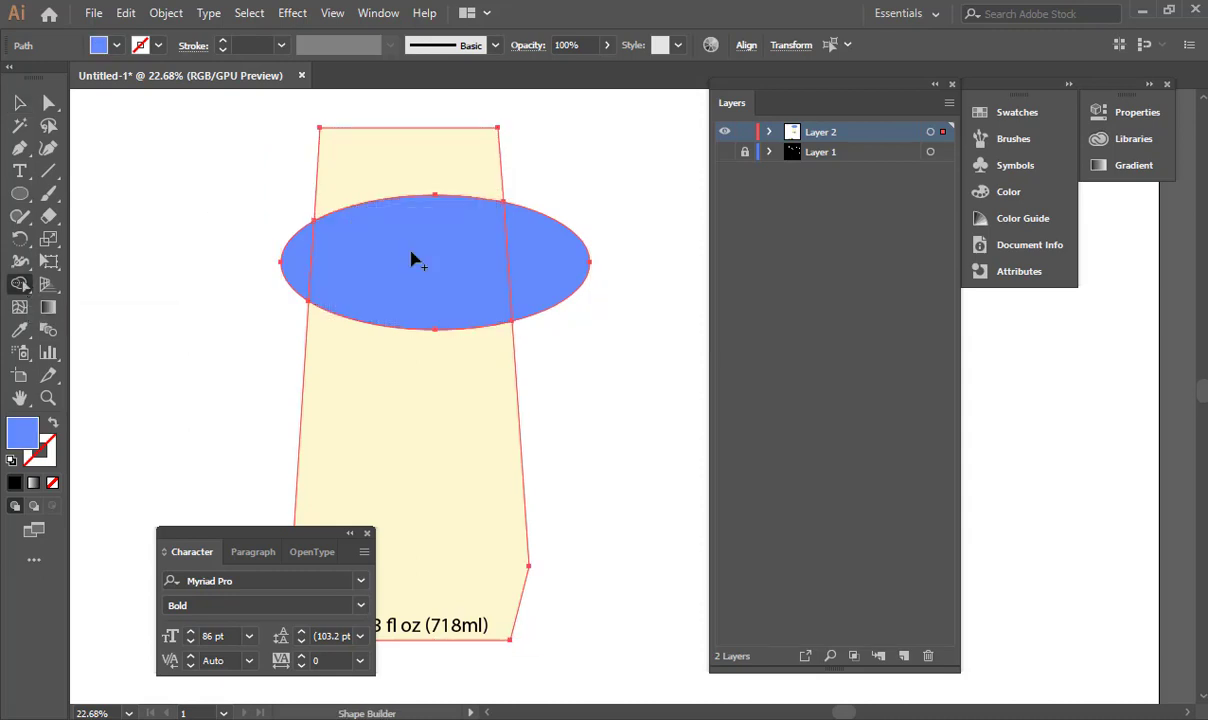
key(v)
click(292, 265)
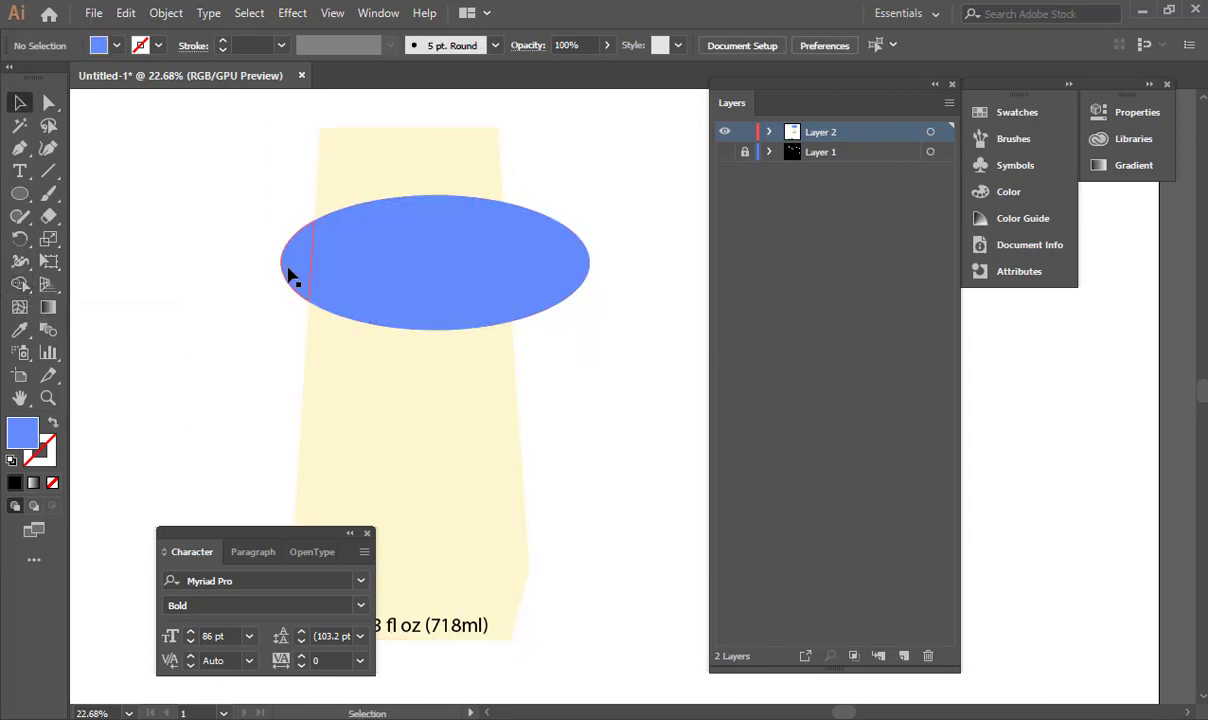
key(Delete)
click(580, 262)
key(Delete)
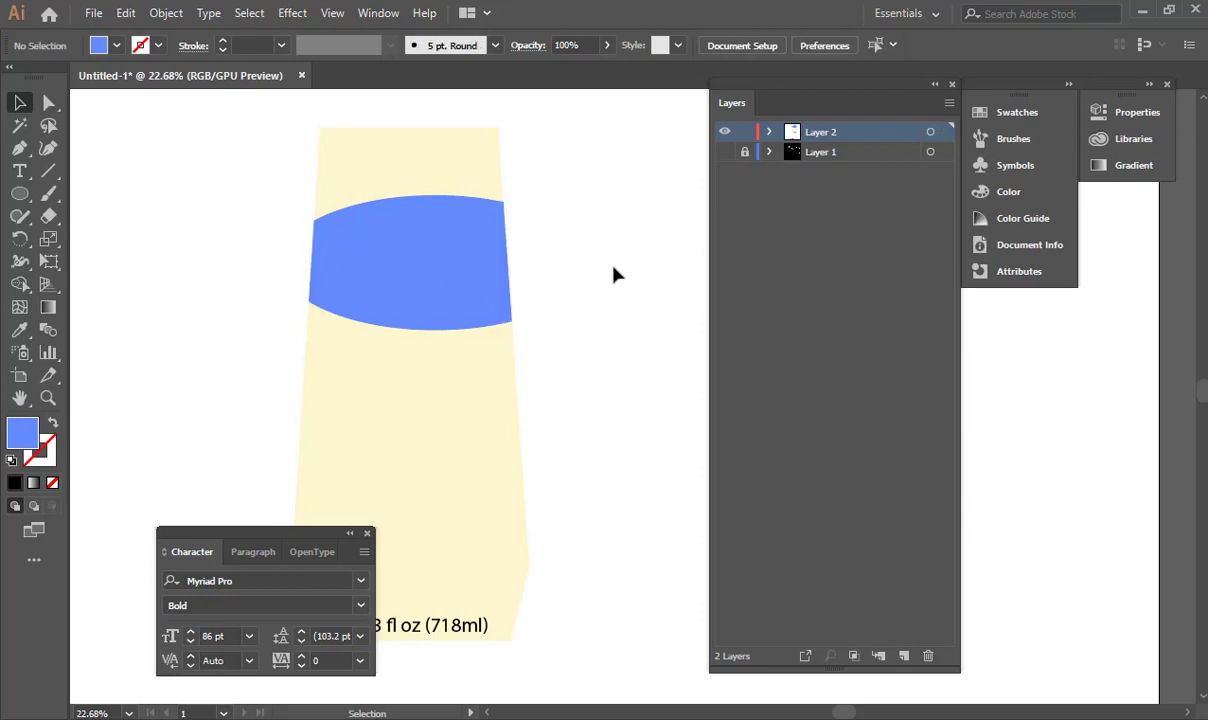
Step: Send the blue band backward, behind the "Explotion" brand text
click(461, 262)
key(ctrl+[)
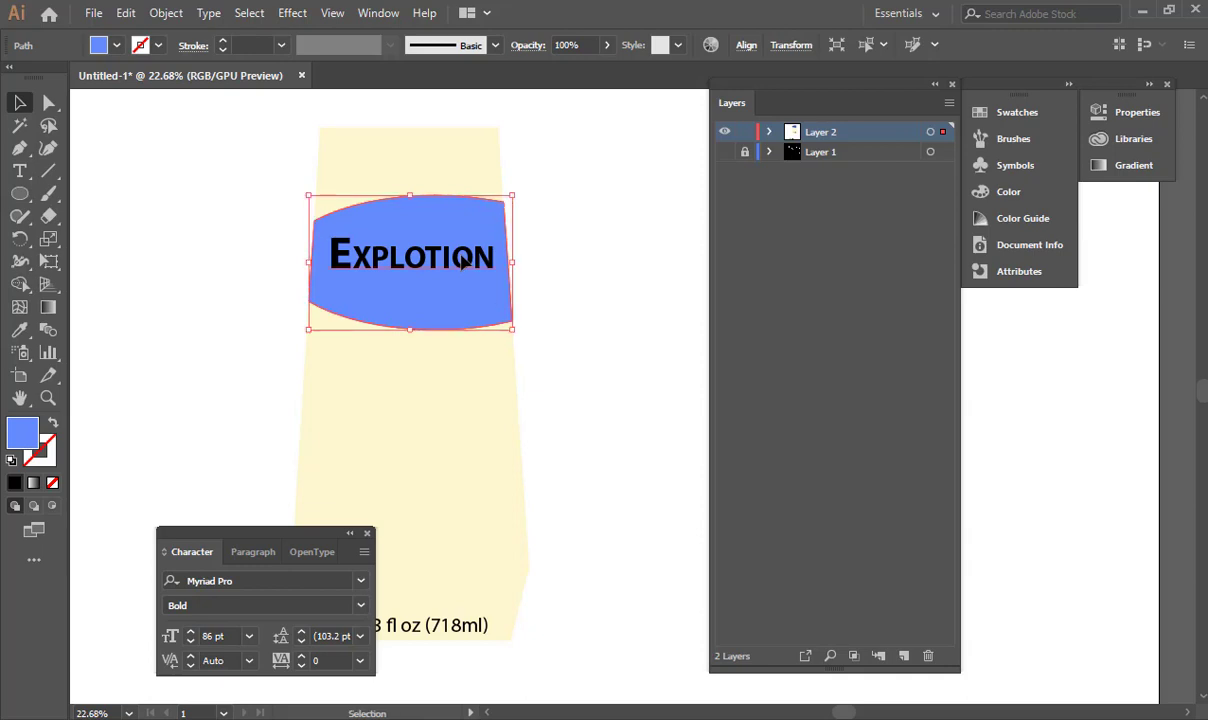
click(563, 248)
Step: Replace the brand text with "Cheap" and "Stuff" on two lines and reposition it inside the blue band
drag(577, 251, 622, 261)
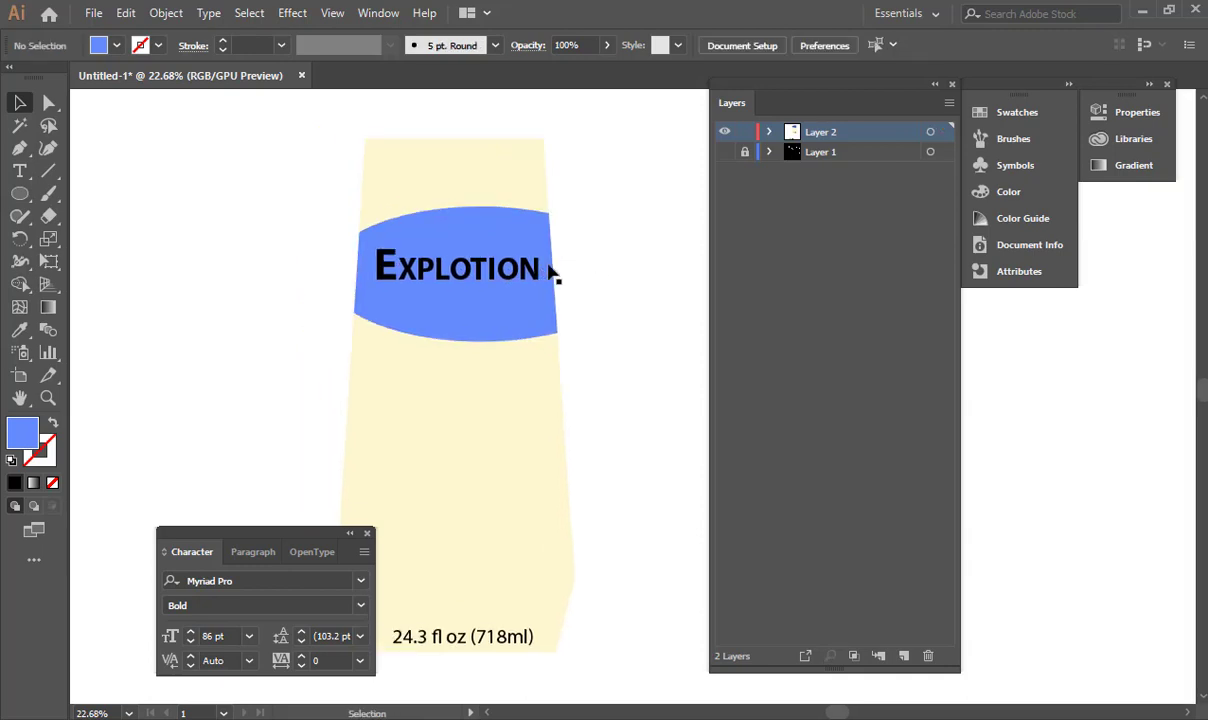
drag(518, 267, 410, 264)
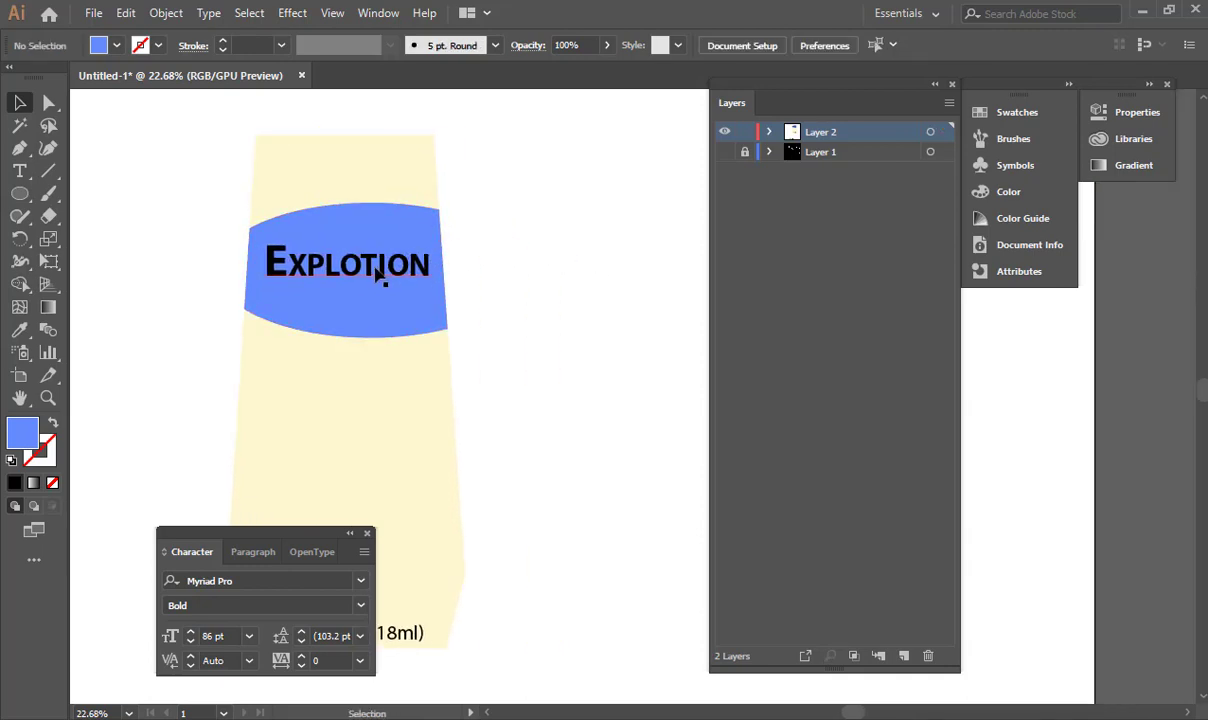
click(385, 279)
double_click(380, 270)
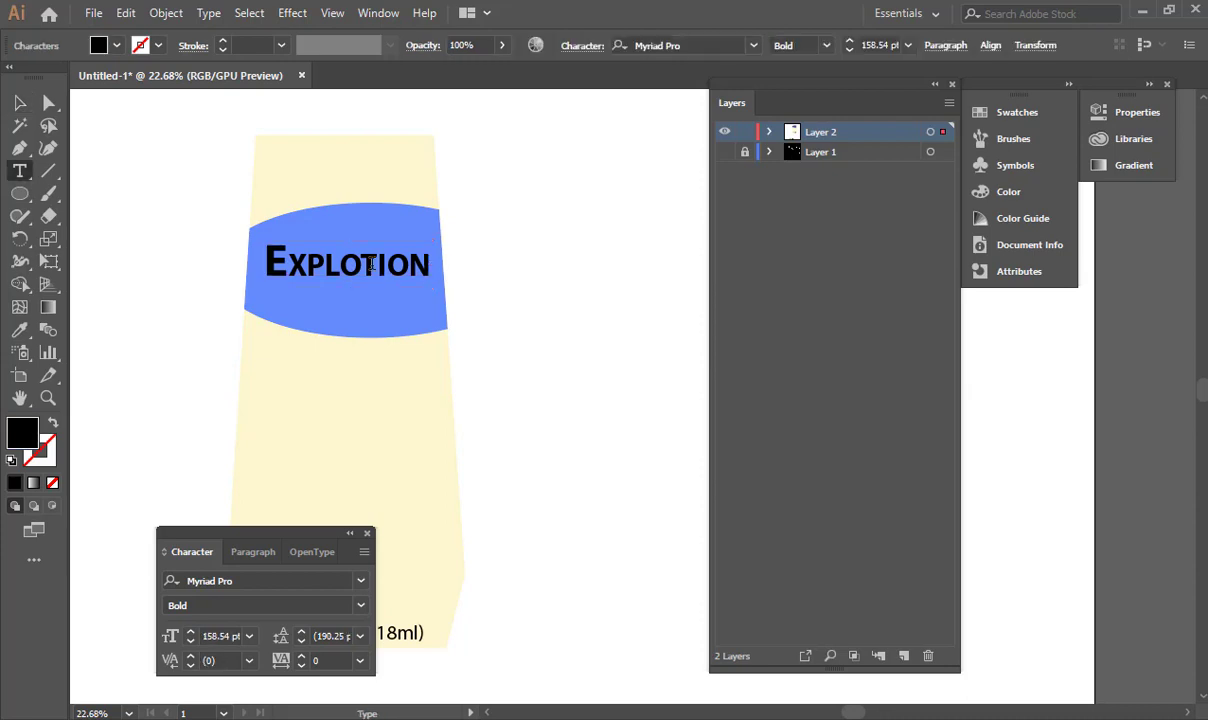
double_click(371, 263)
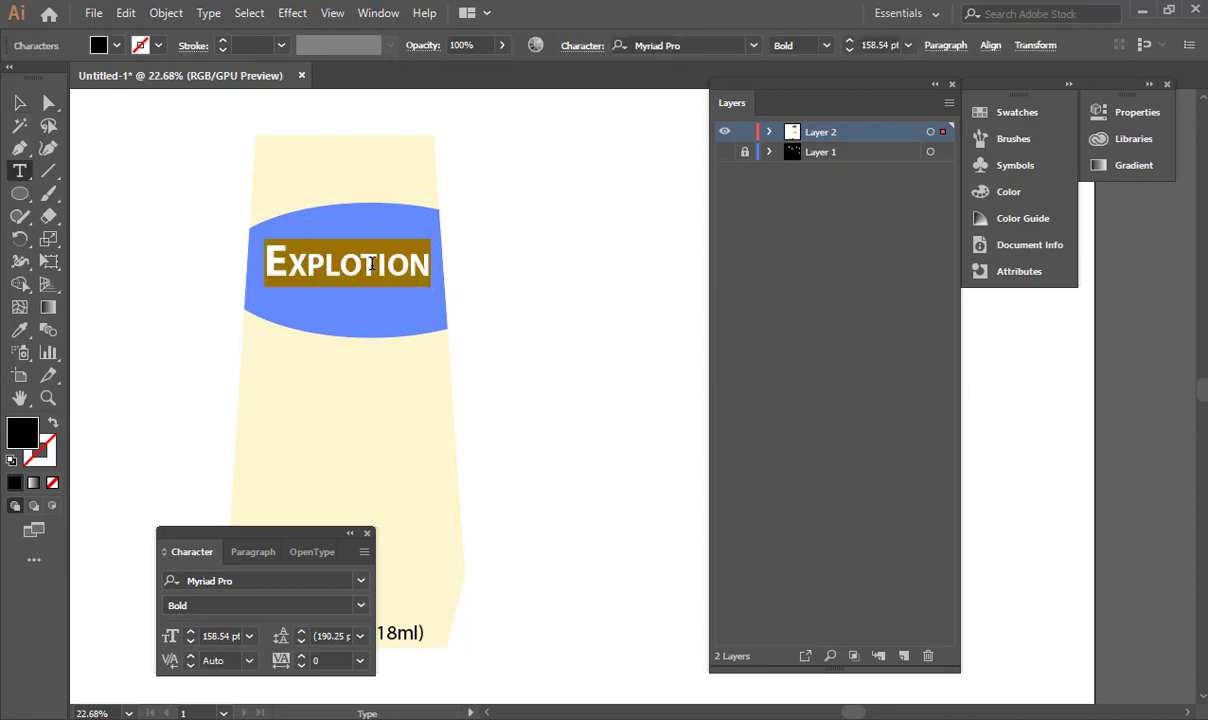
text(D)
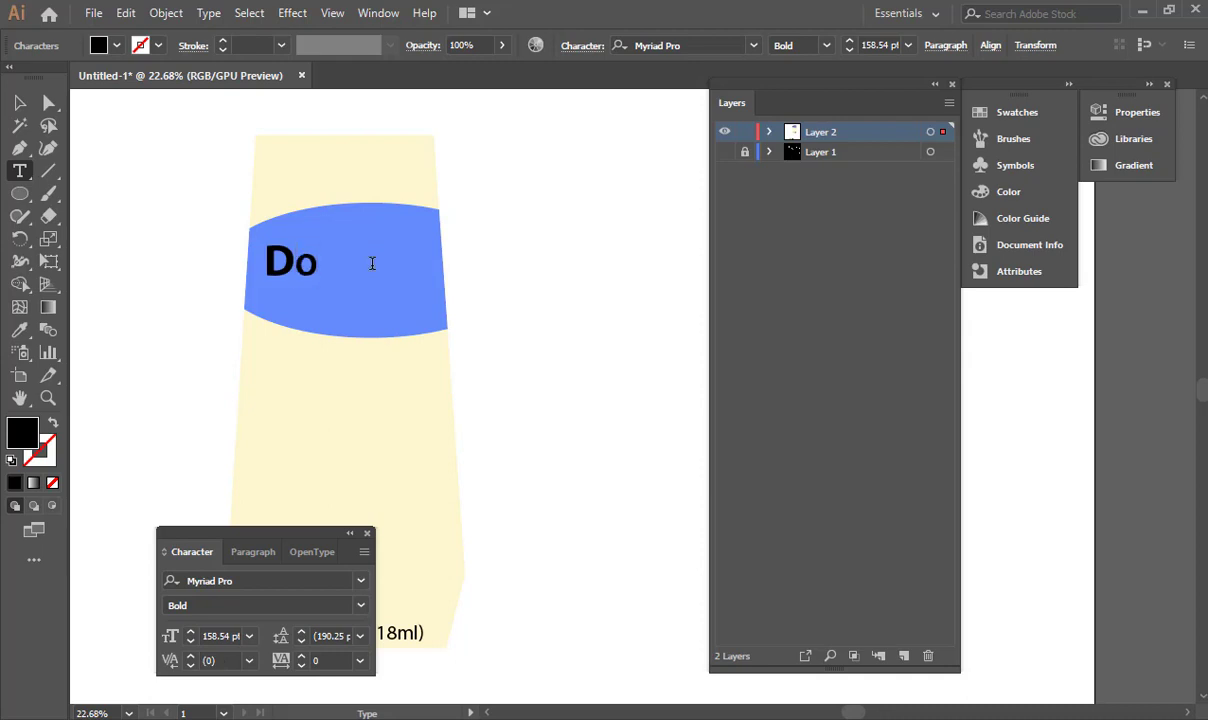
text(o)
key(BackSpace)
key(BackSpace)
text(Cheap)
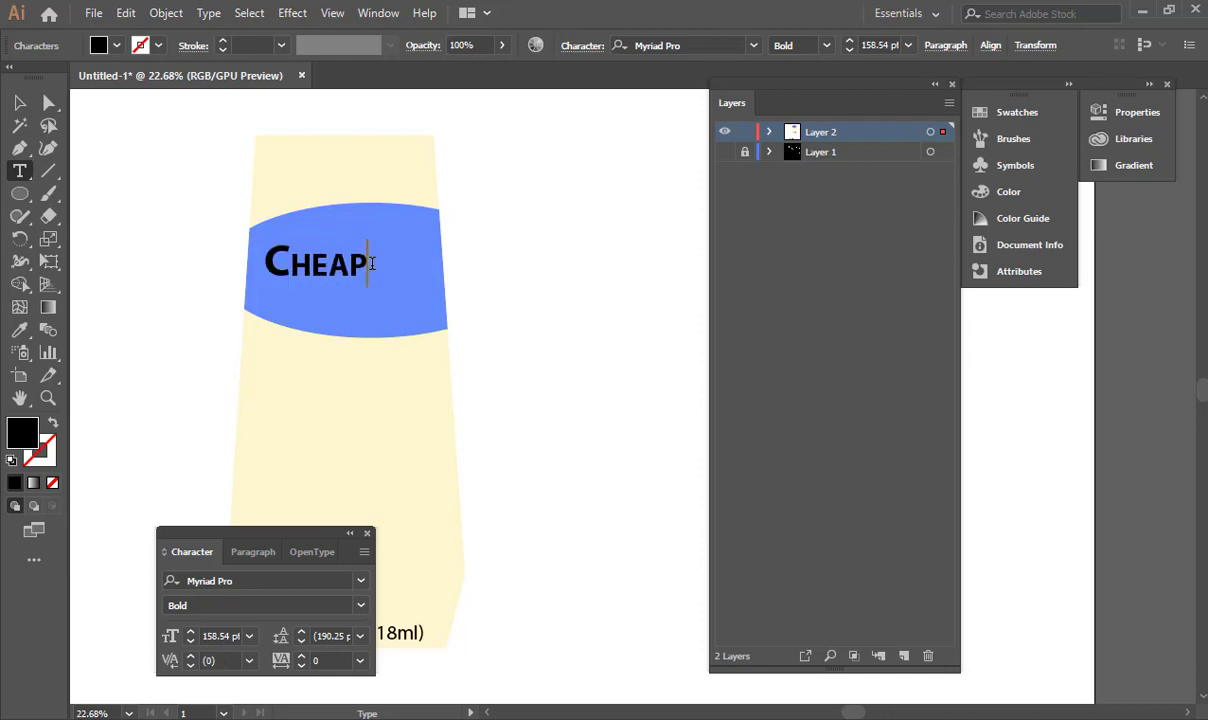
key(Return)
text(Stuff)
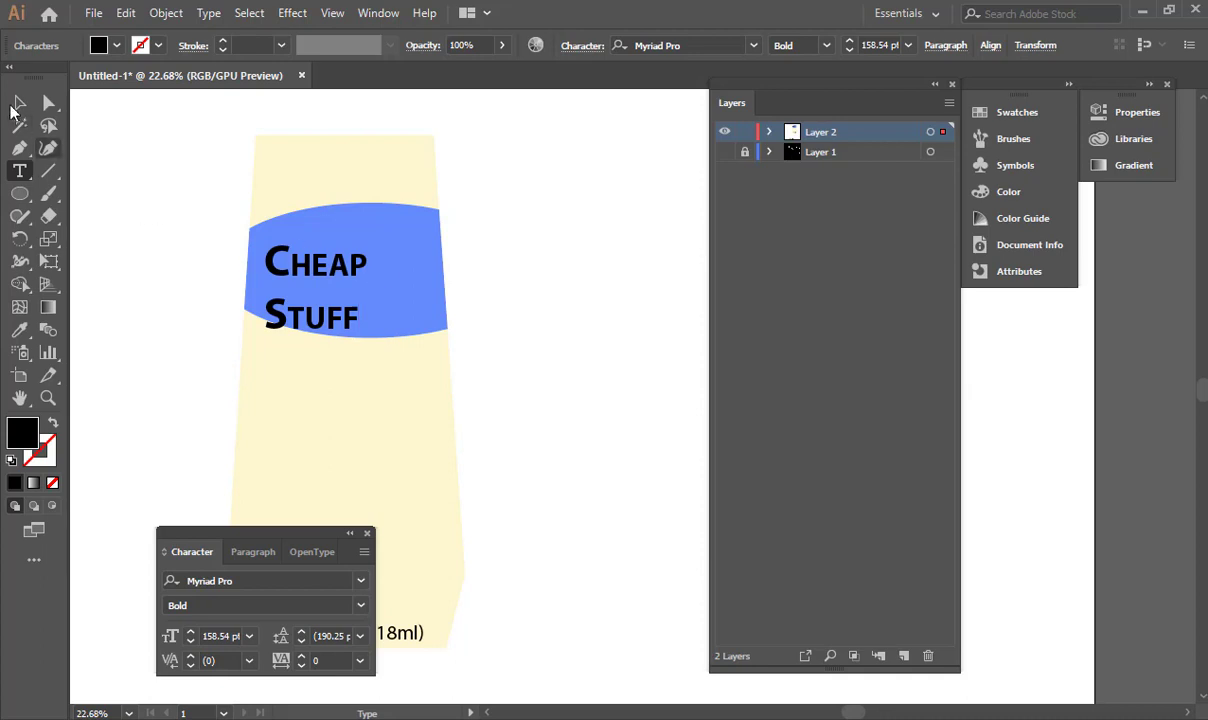
key(Escape)
drag(307, 272, 335, 250)
click(660, 299)
Step: Delete the word "Cheap" and its line break from the two-line text, keeping only "Stuff"
drag(670, 305, 495, 225)
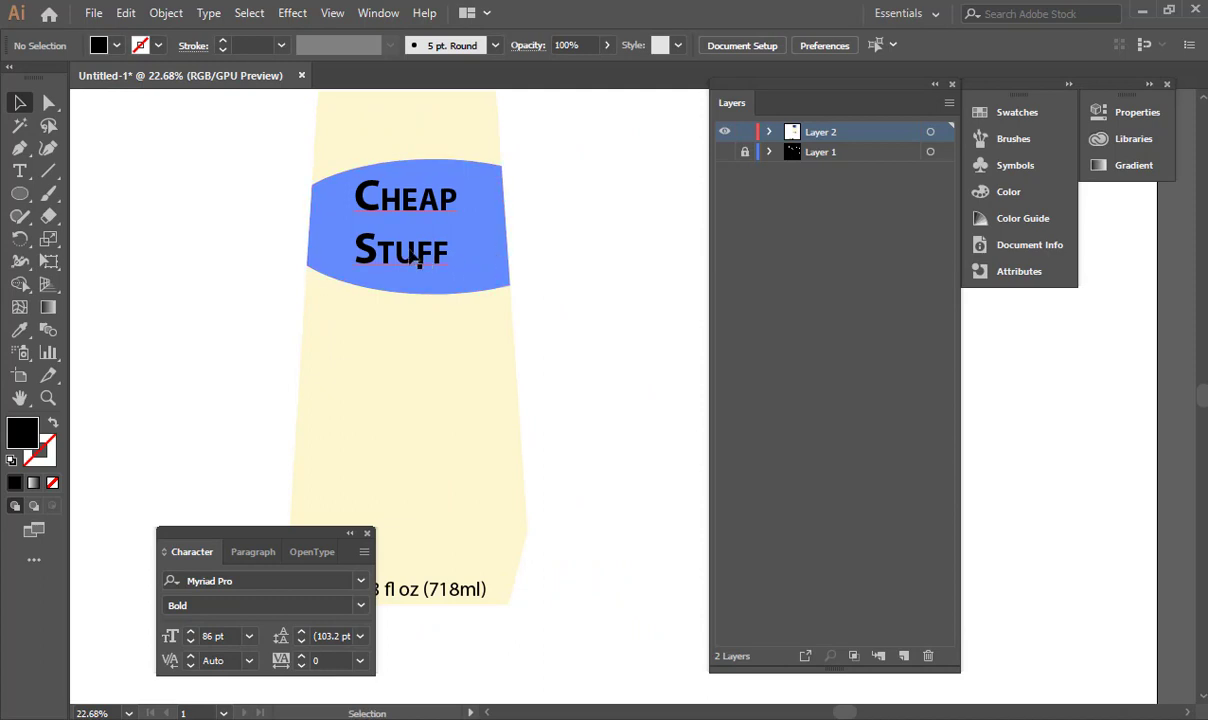
key(t)
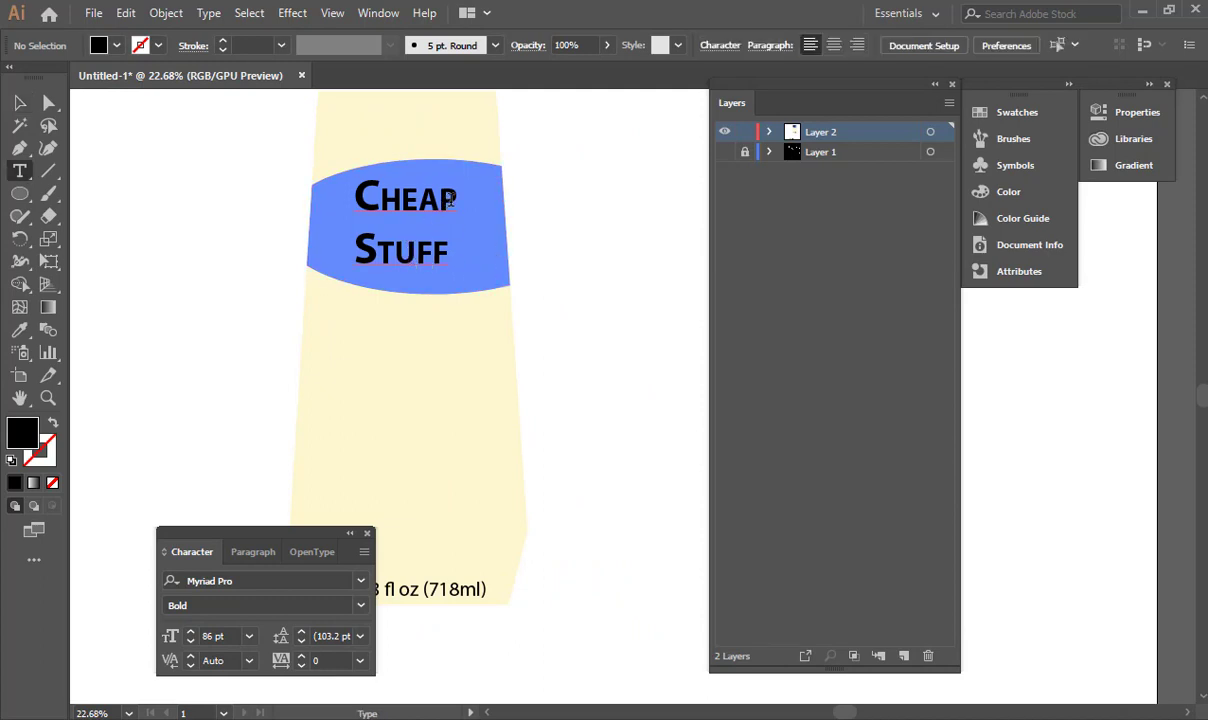
drag(451, 197, 310, 210)
key(BackSpace)
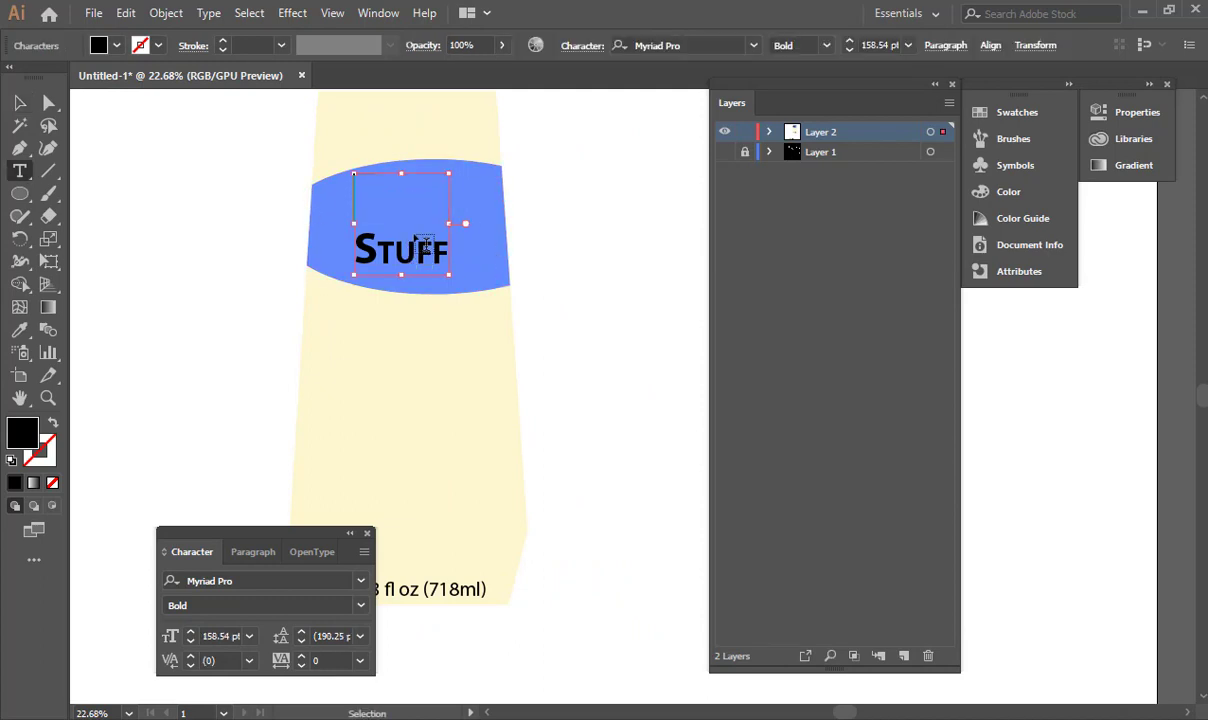
ctrl+drag(402, 174, 404, 214)
key(ctrl+z)
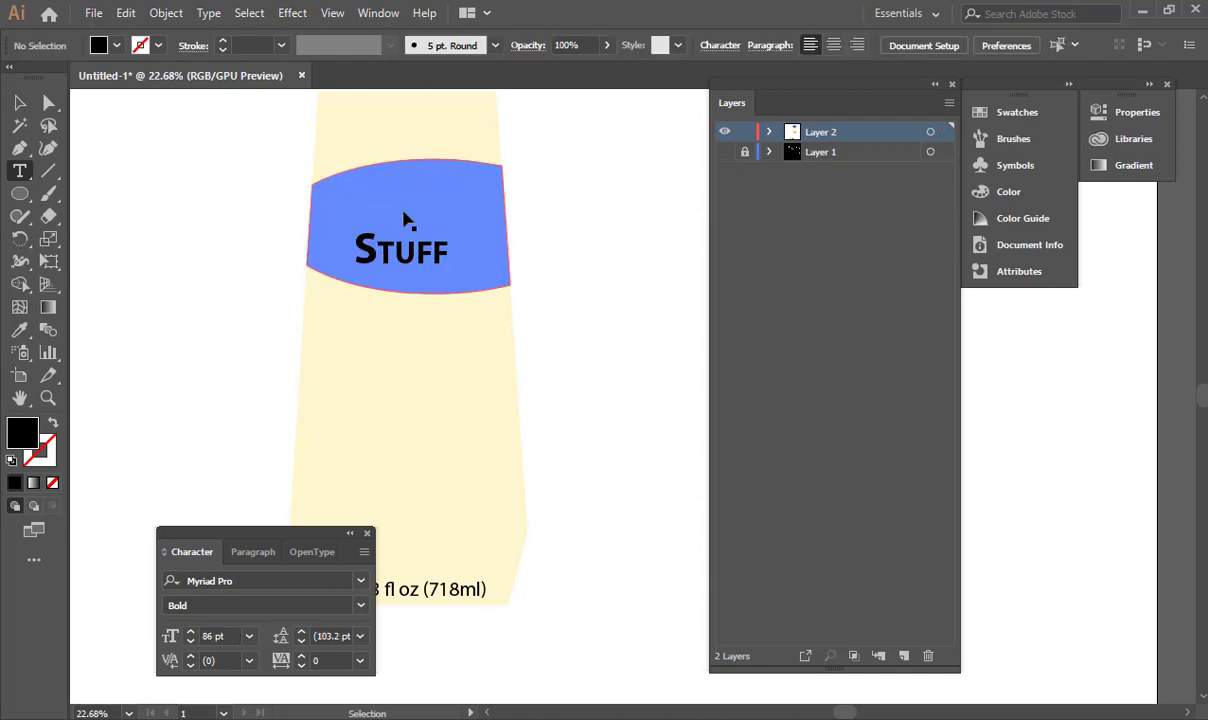
click(356, 260)
key(BackSpace)
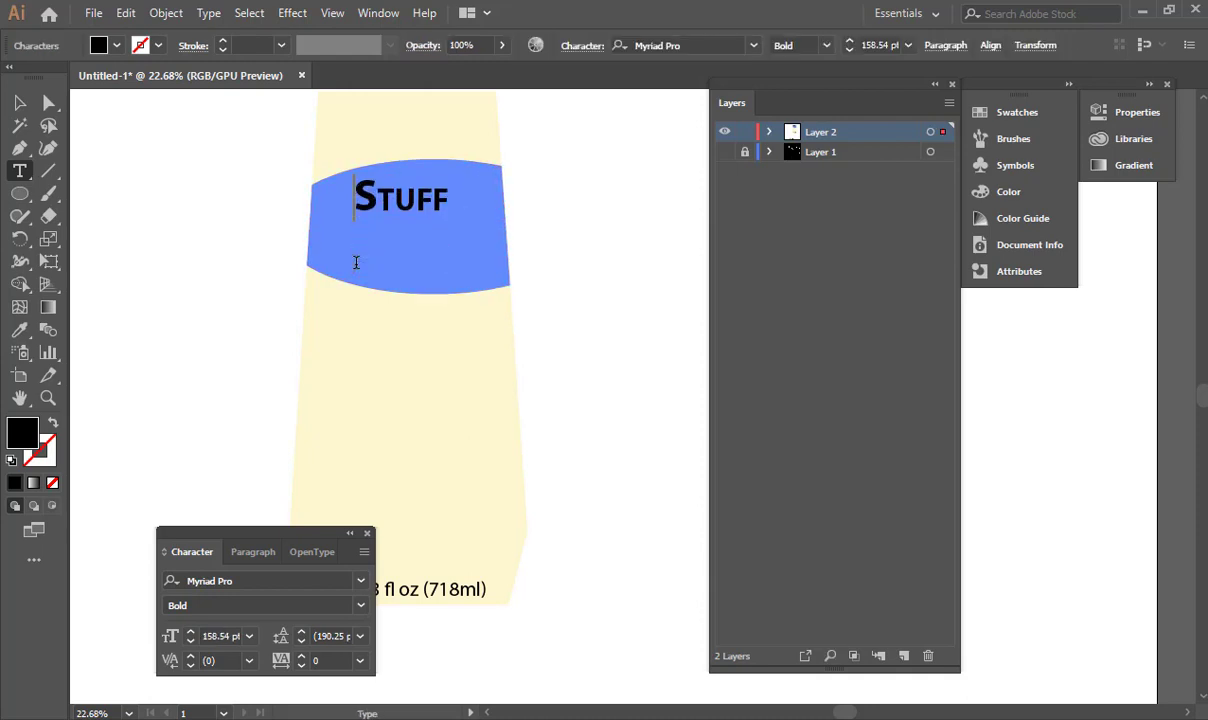
Step: Create a separate "Cheap" text and stagger the words on the blue band, with "Cheap" upper left and "Stuff" lower right
click(181, 214)
text(Cheap)
click(17, 103)
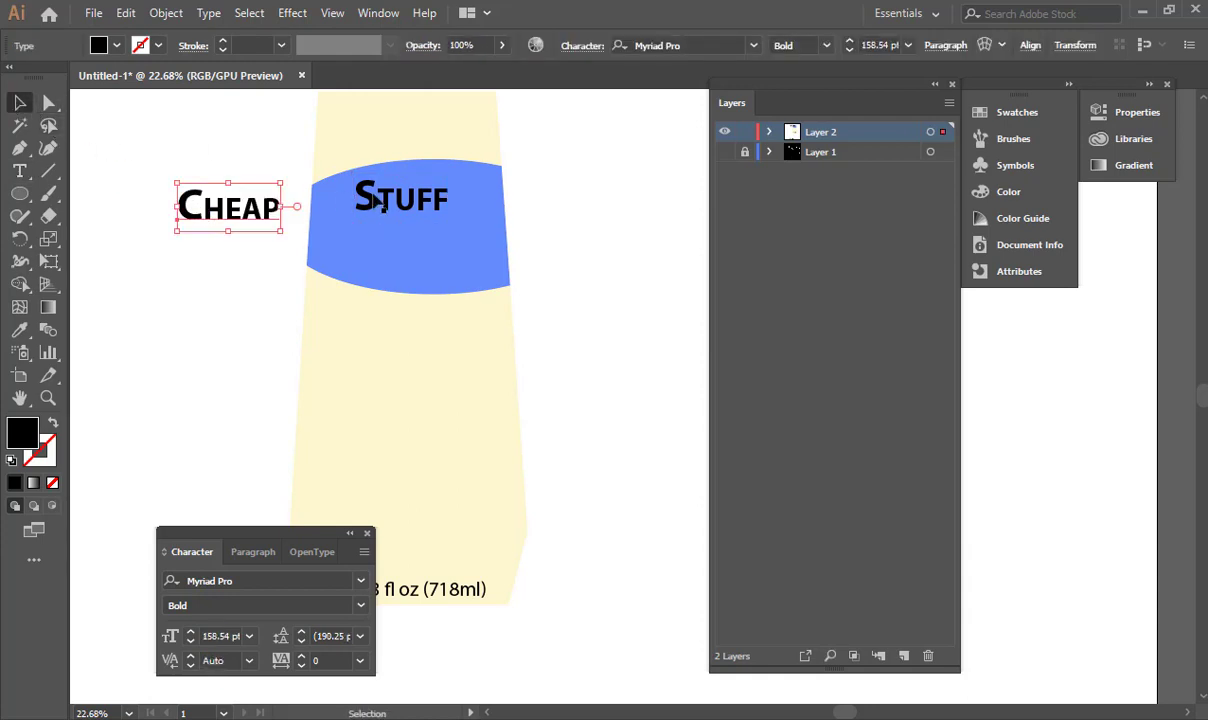
drag(362, 200, 408, 249)
drag(228, 216, 376, 202)
click(350, 318)
Step: Draw a Pen curve from the bottle's lower left edge to the blue band's lower right corner, with black stroke and no fill
drag(418, 298, 411, 234)
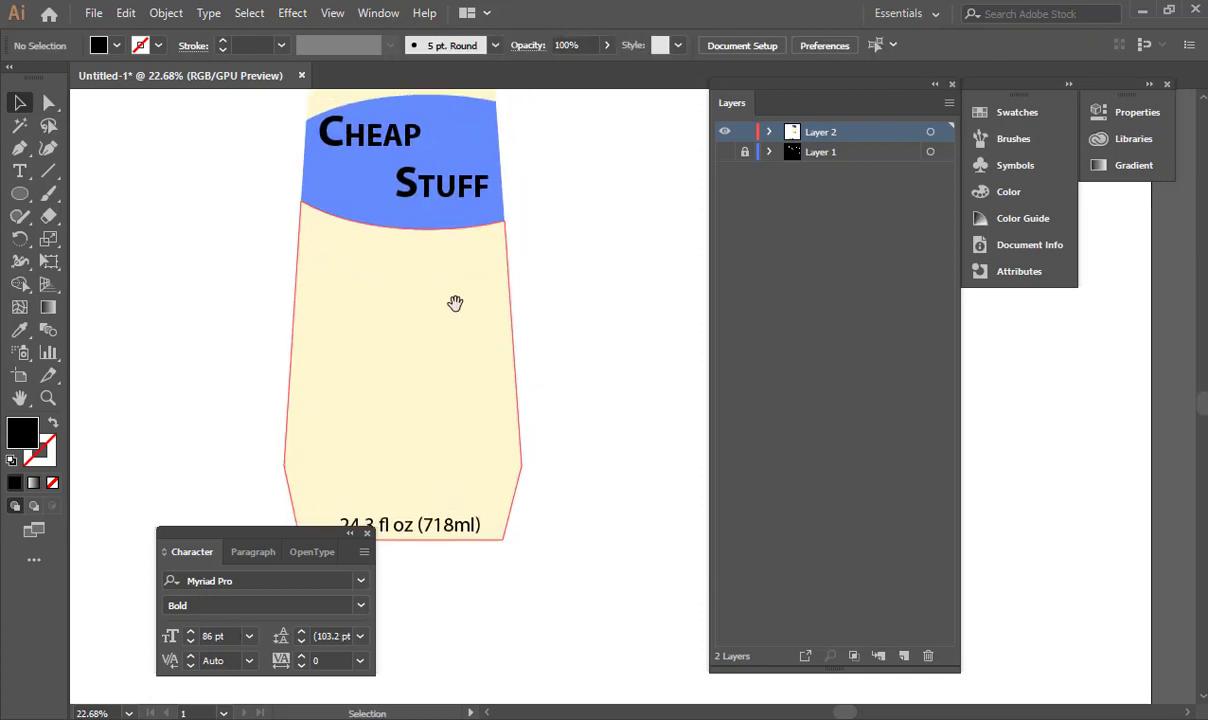
click(47, 171)
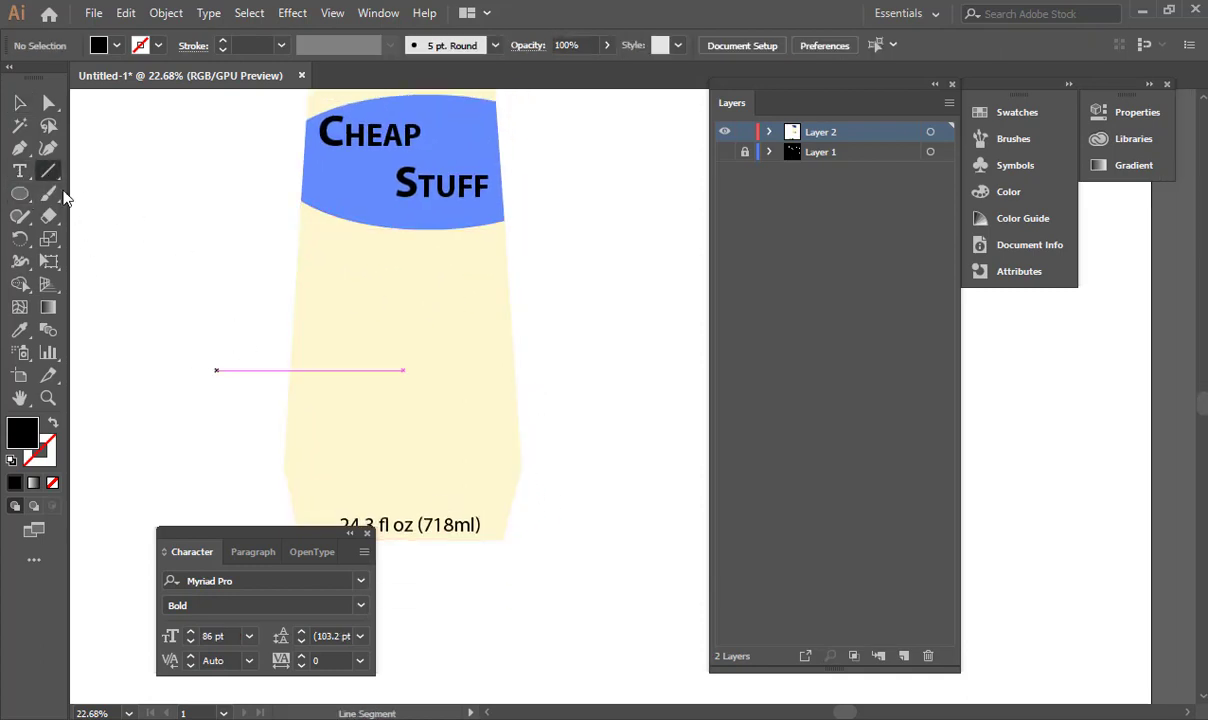
click(19, 148)
click(266, 459)
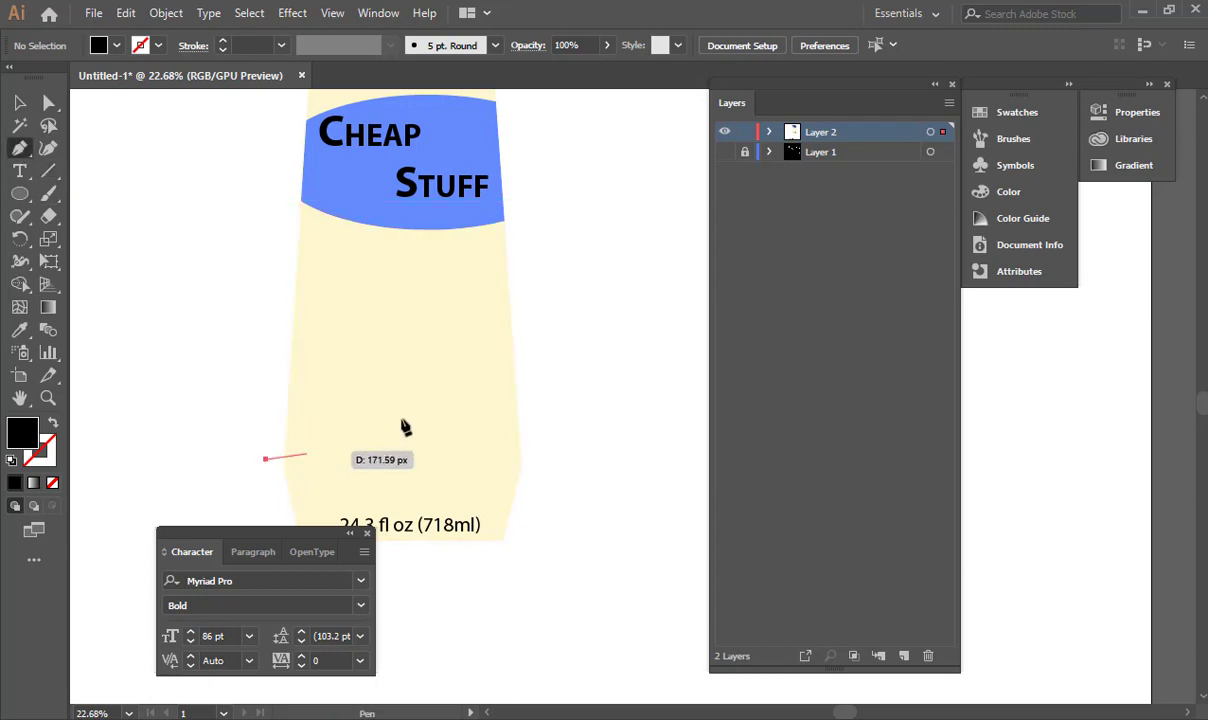
drag(413, 404, 460, 345)
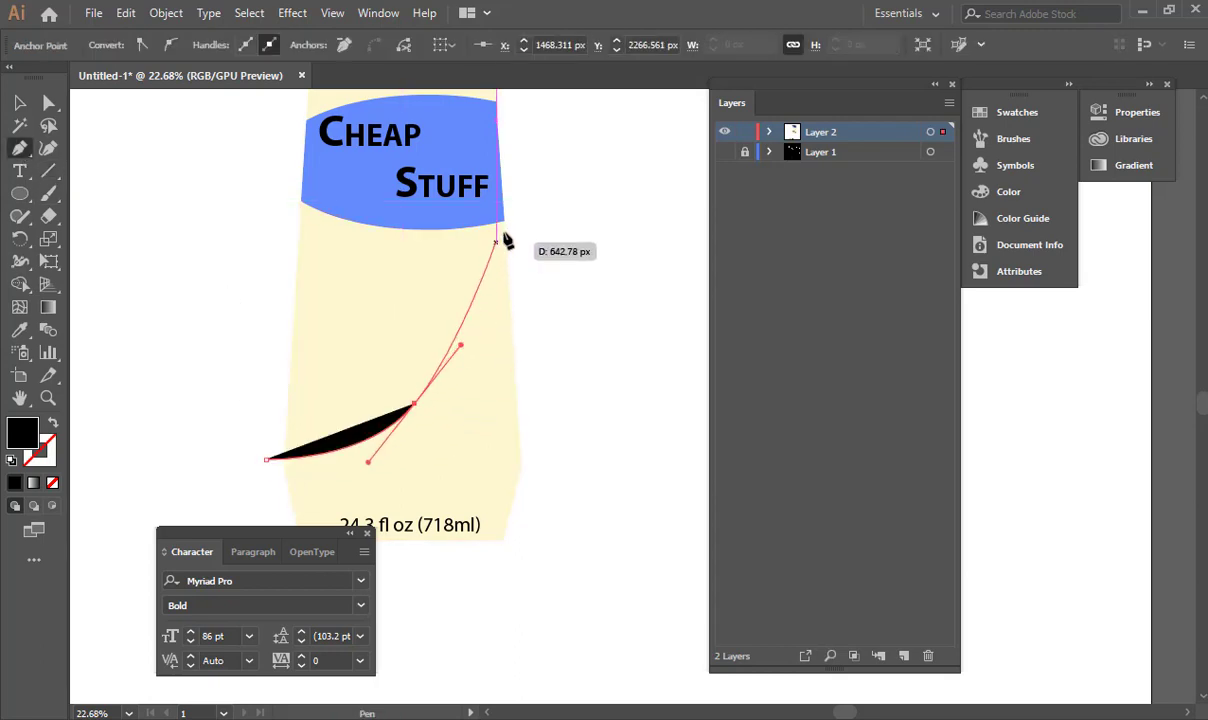
drag(505, 220, 507, 148)
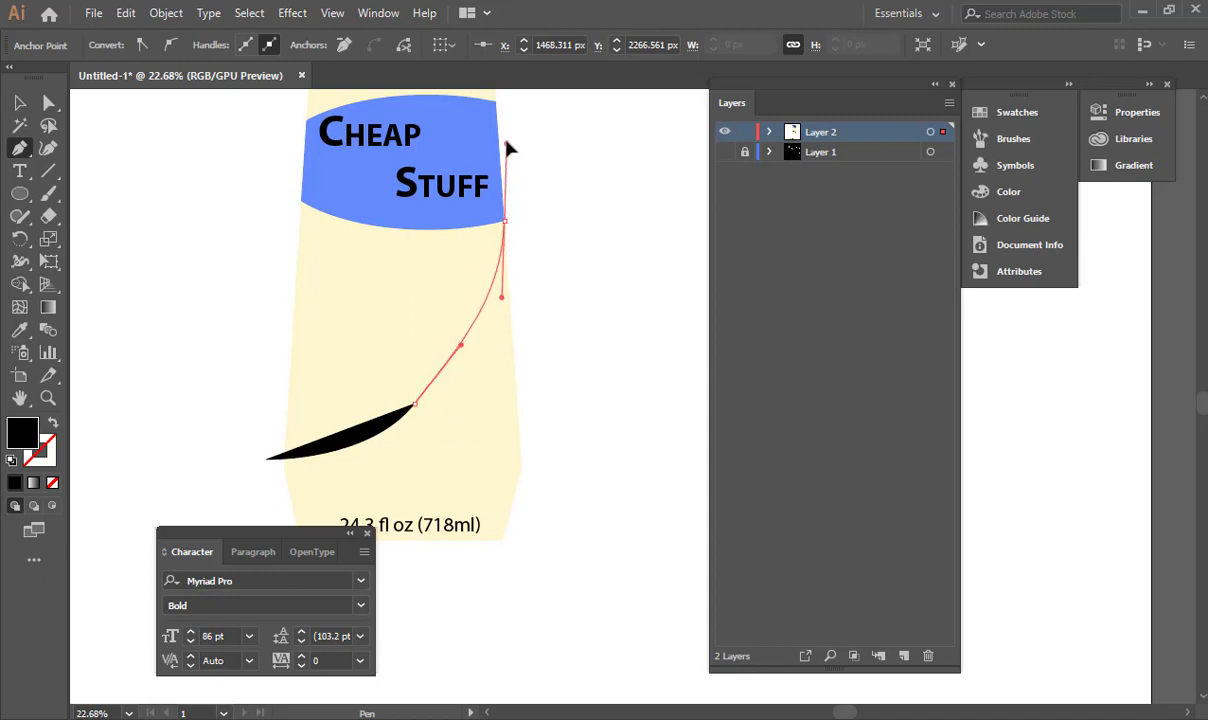
key(v)
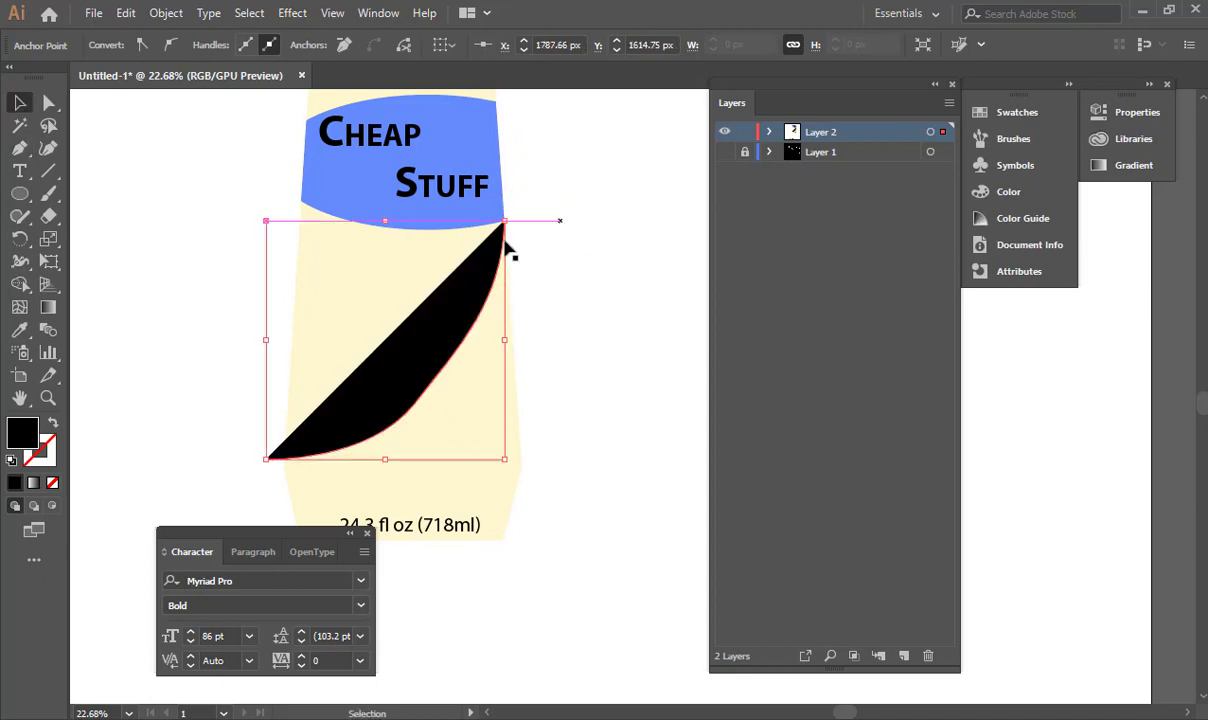
click(53, 422)
Step: Smooth the curve by adjusting its middle anchor point and direction handles
key(a)
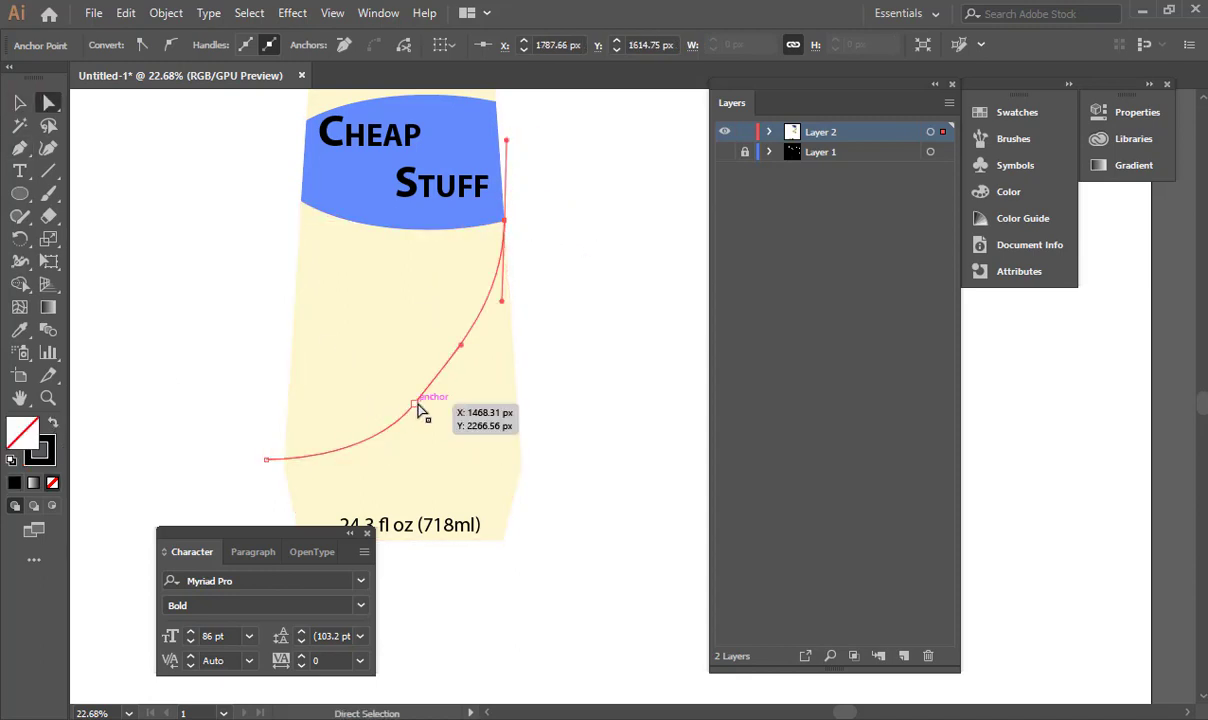
drag(384, 442, 329, 466)
drag(464, 348, 453, 364)
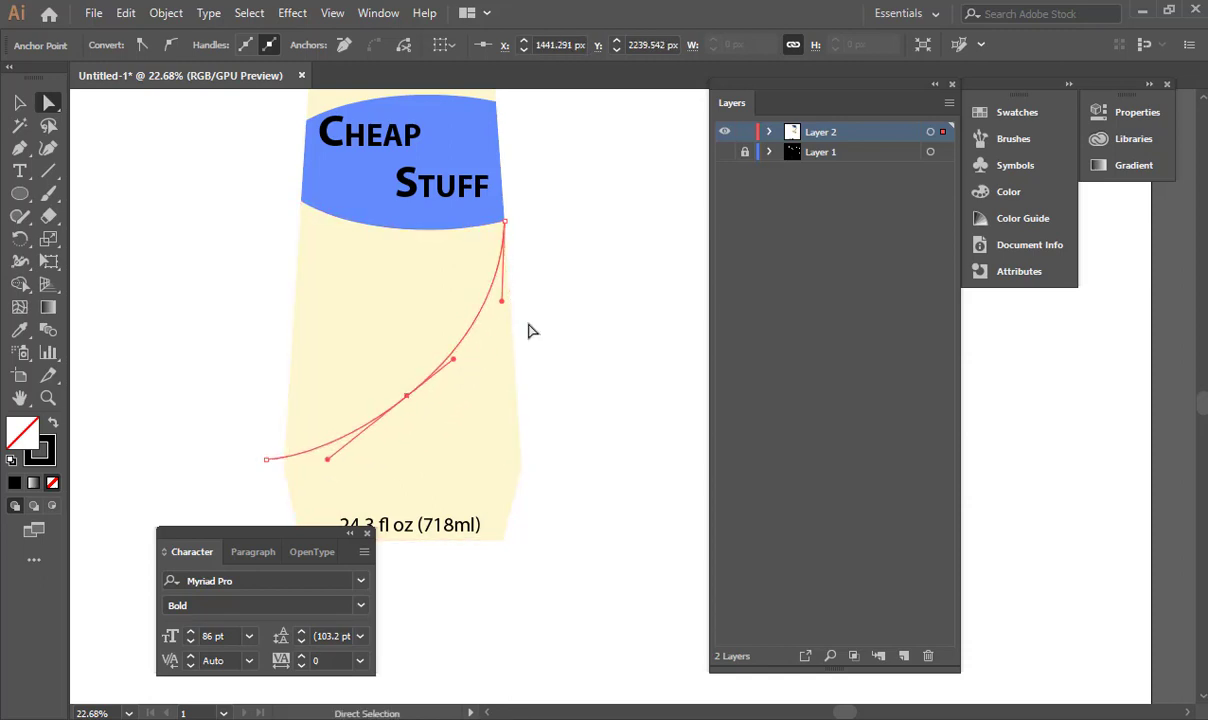
key(v)
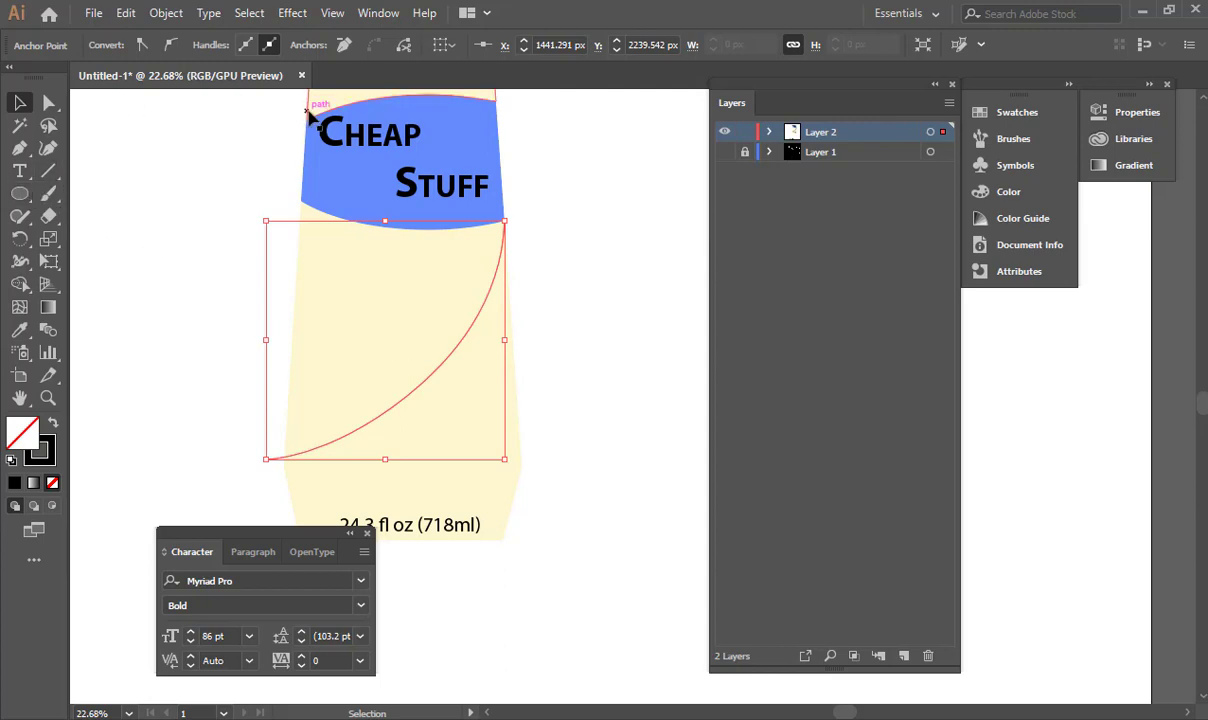
Step: Widen the curve's lower left end to about 203 pt with the Width tool, tapering toward the blue band
key(shift+w)
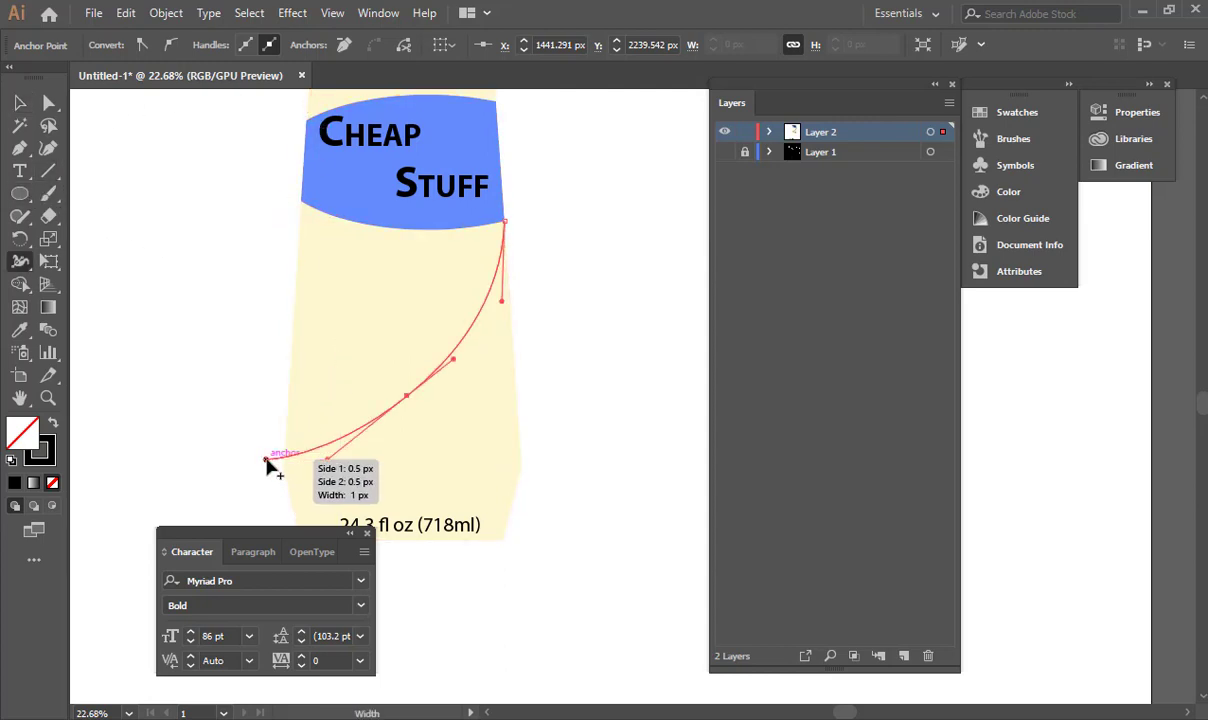
drag(266, 461, 270, 491)
ctrl+click(270, 399)
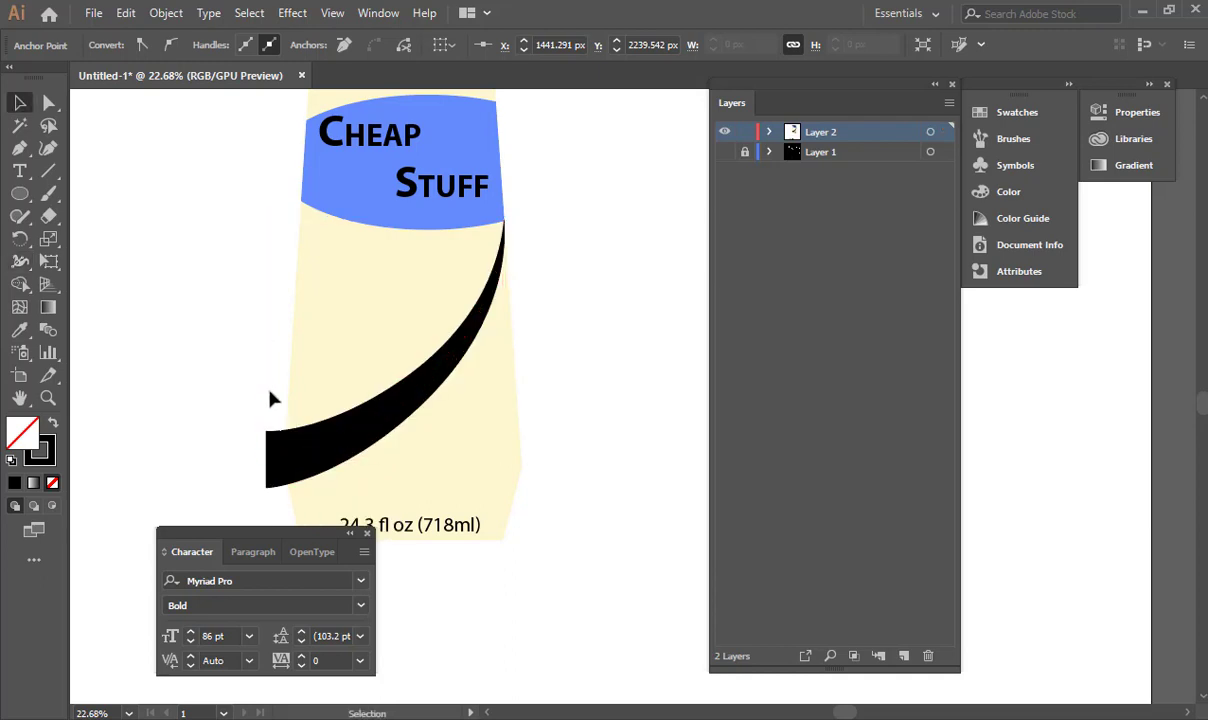
Step: Recolor only the tapered curve's stroke with the yellow sampled from the palette circle below the bottle
click(266, 440)
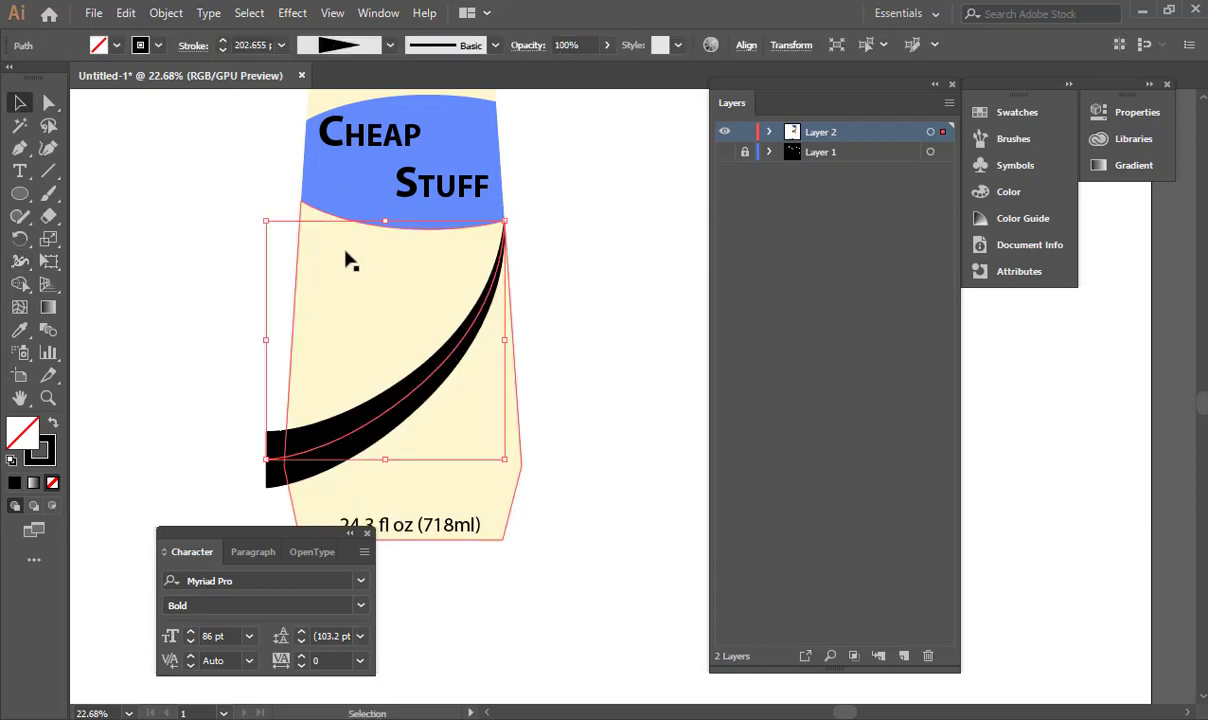
key(i)
key(space)
mouse_move(491, 414)
mouse_down()
mouse_move(693, 140)
mouse_move(754, 124)
mouse_up()
click(481, 561)
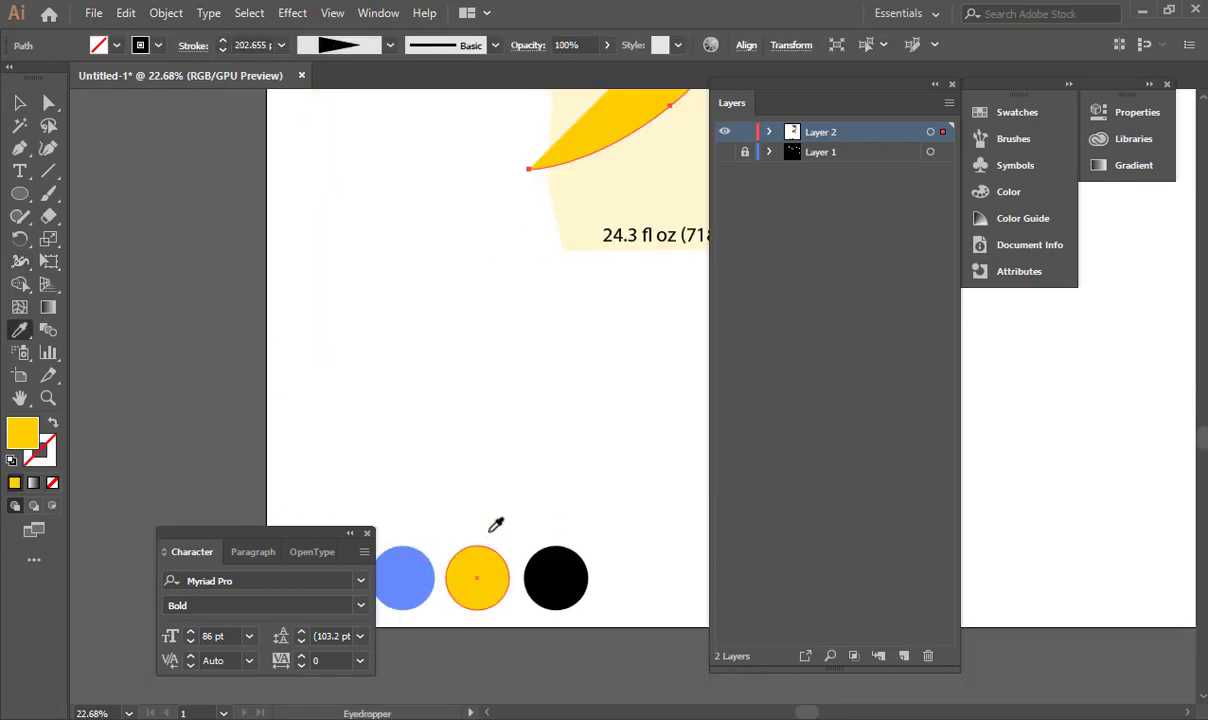
key(ctrl+z)
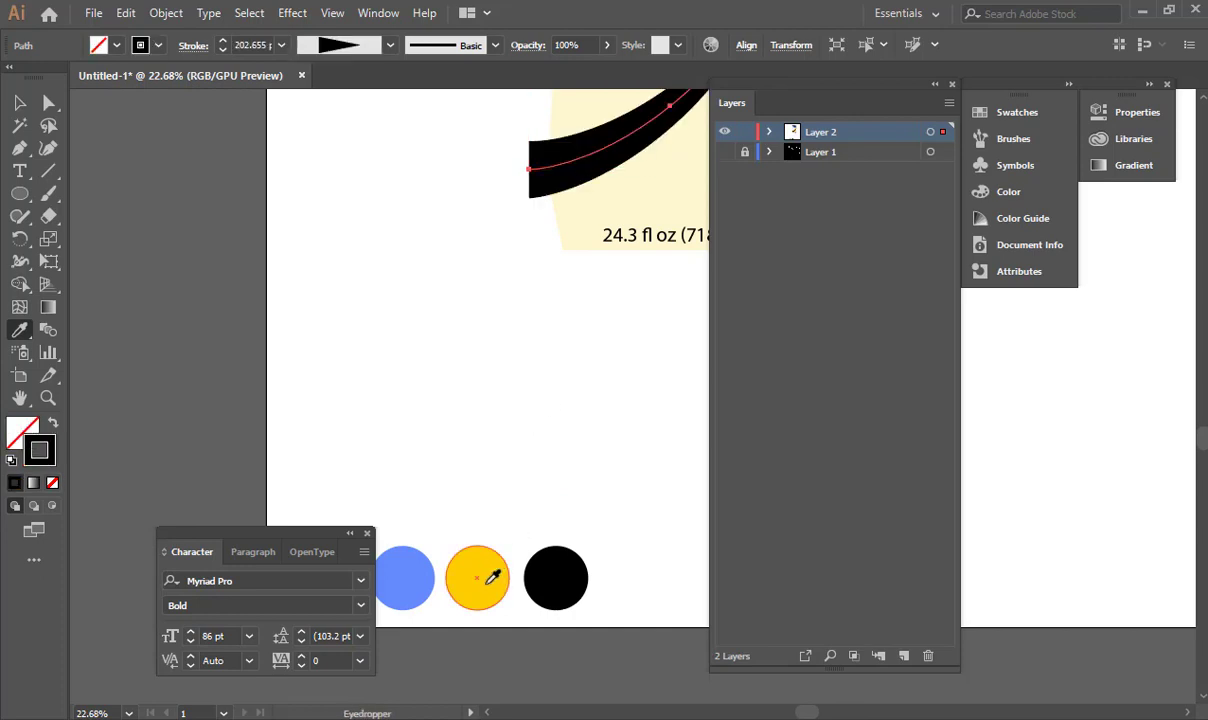
shift+click(487, 584)
key(space)
drag(418, 493, 146, 717)
key(v)
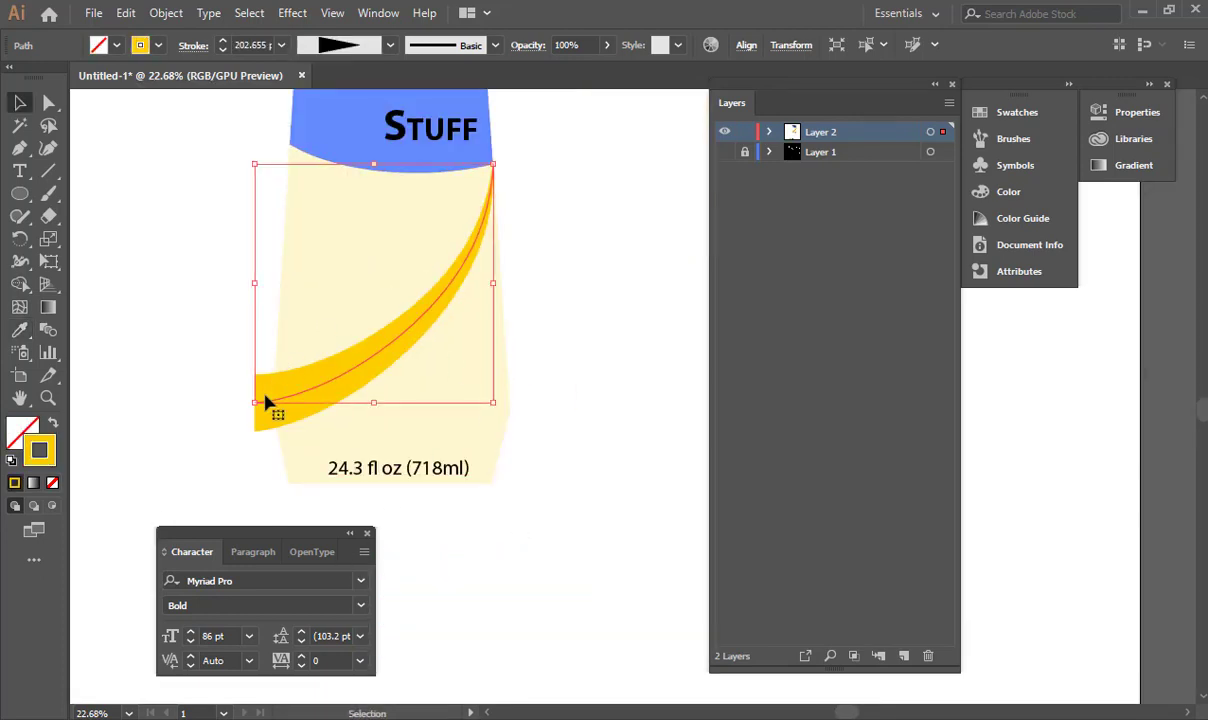
shift+click(436, 384)
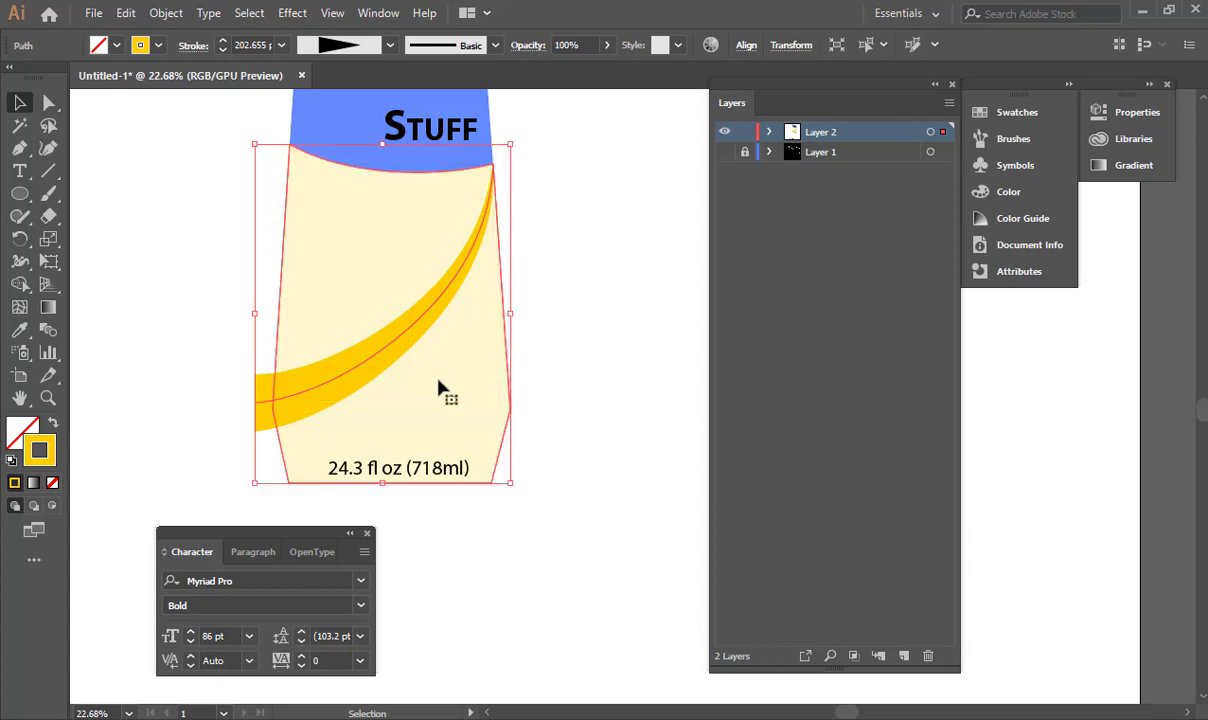
key(shift+m)
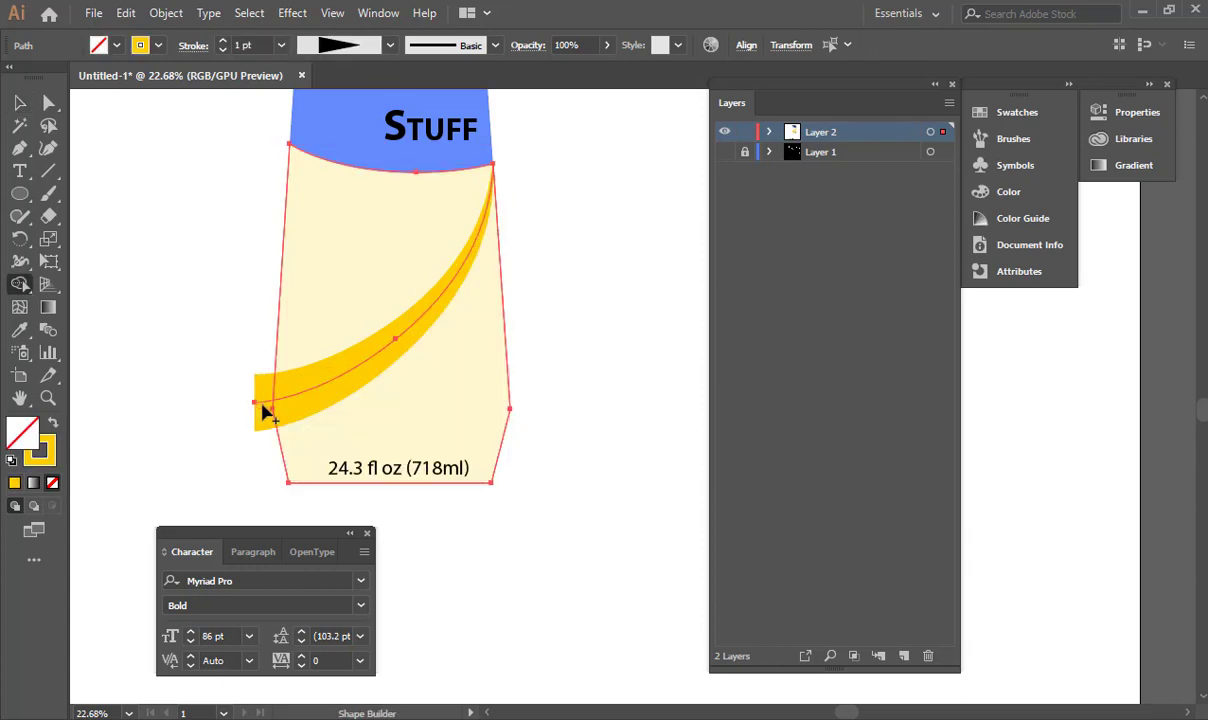
key(v)
click(235, 394)
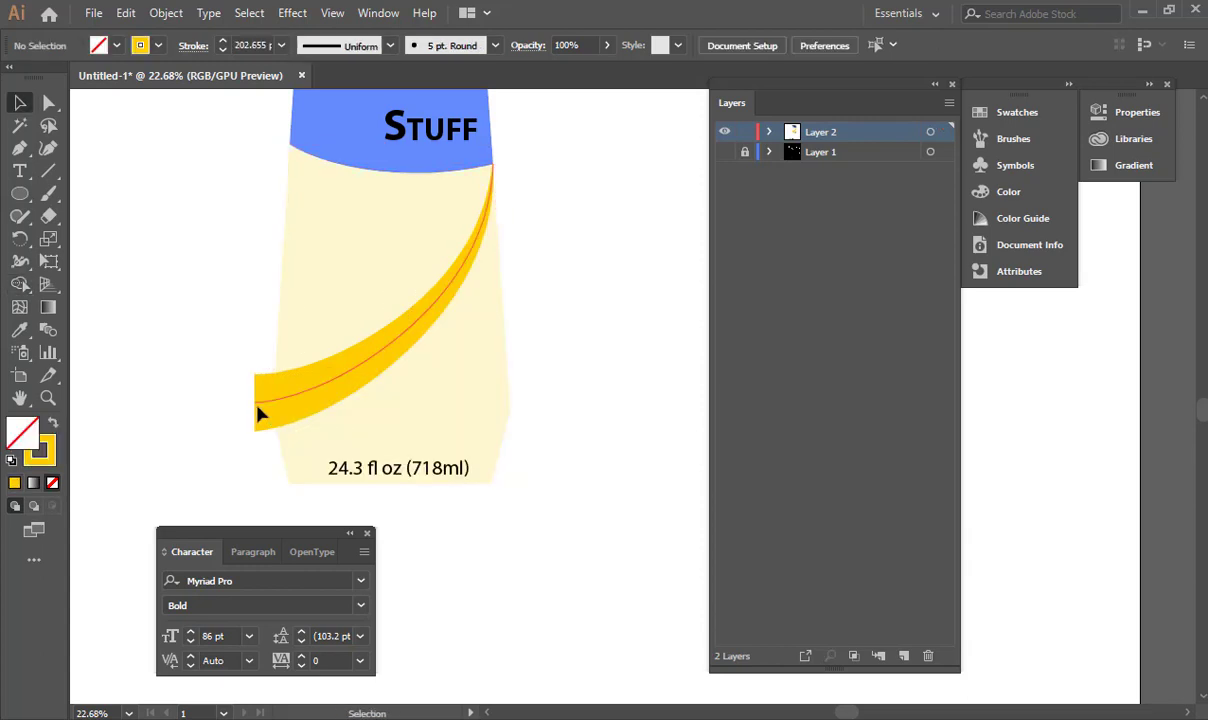
Step: Convert the tapered yellow curve's stroke into a filled shape with Outline Stroke
click(257, 405)
click(155, 16)
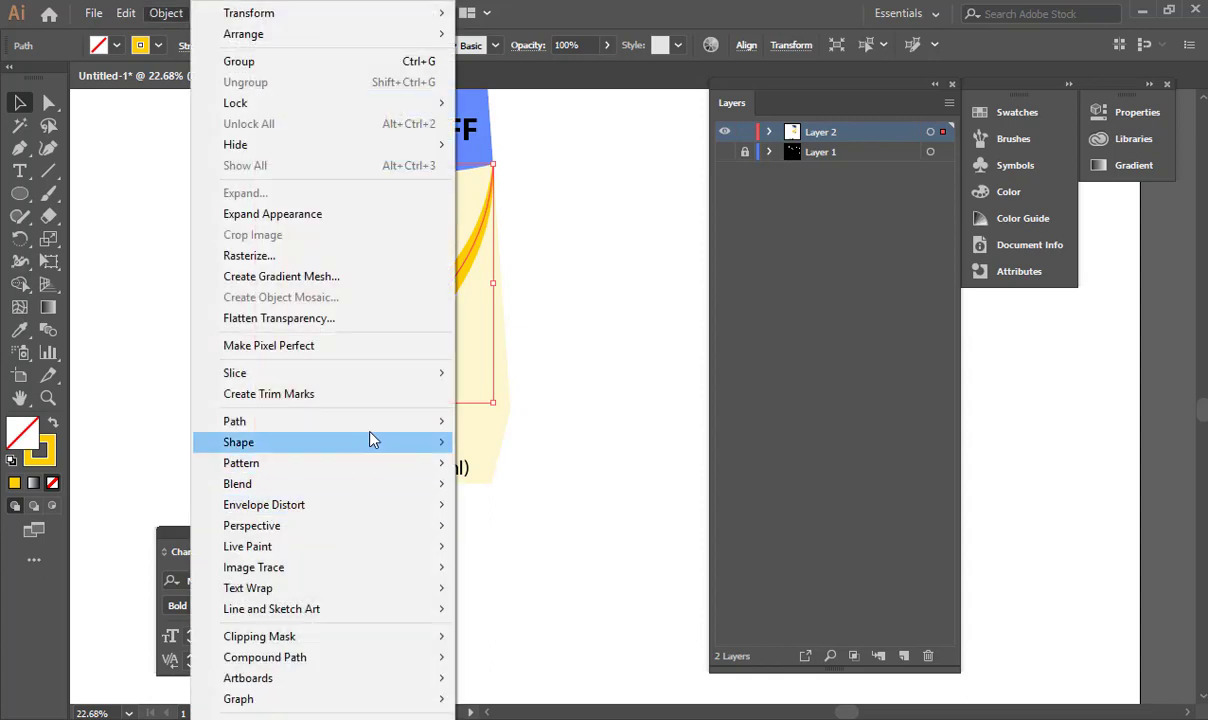
mouse_move(563, 416)
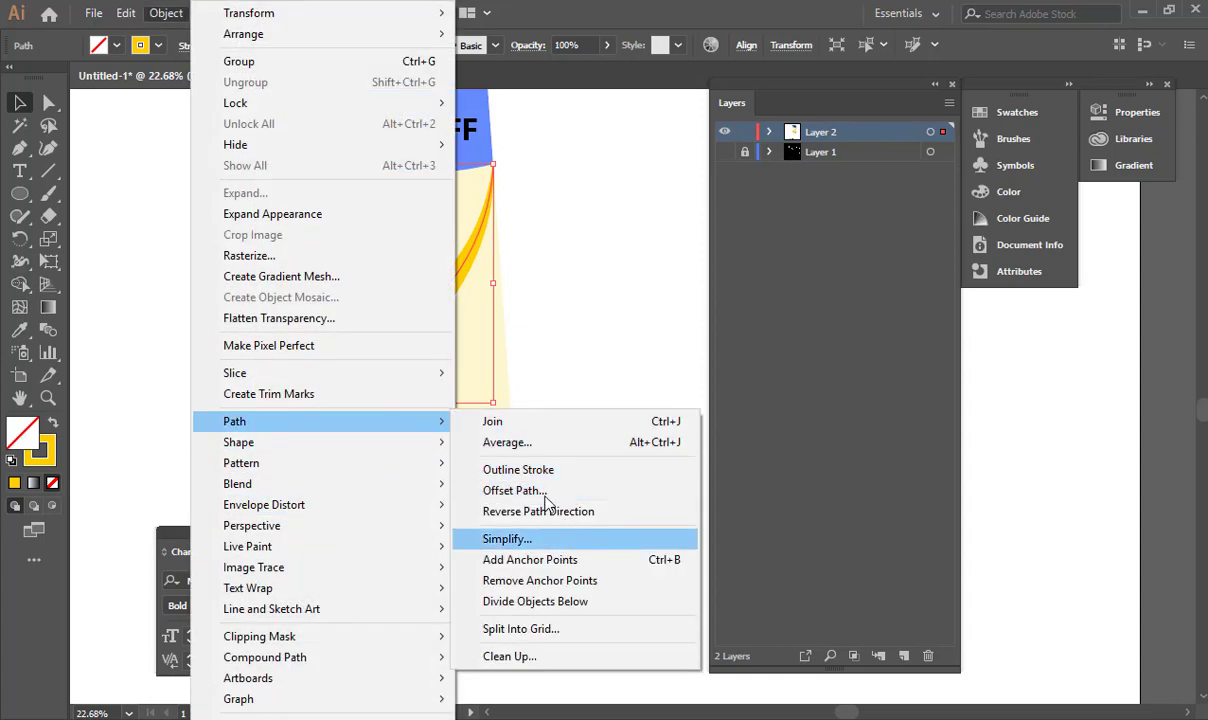
click(546, 474)
click(226, 394)
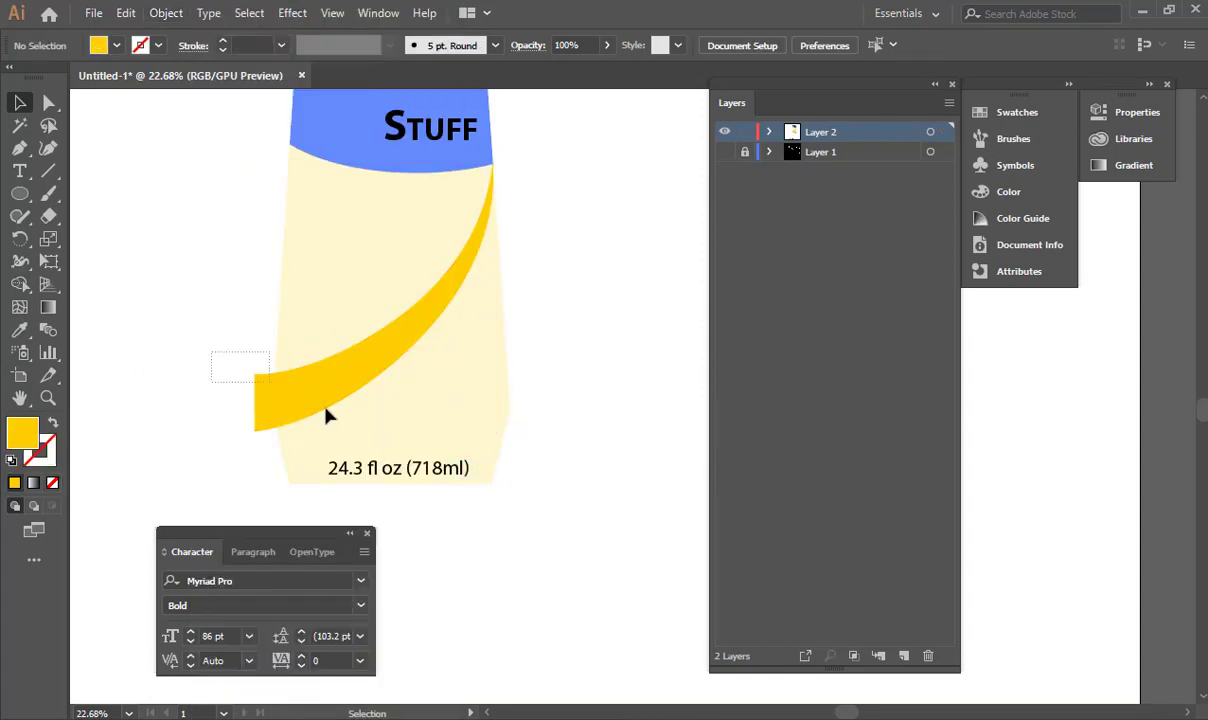
Step: Split the yellow stripe at the bottle's left edge with Shape Builder and delete the piece overhanging the bottle
click(328, 413)
key(shift+m)
click(259, 404)
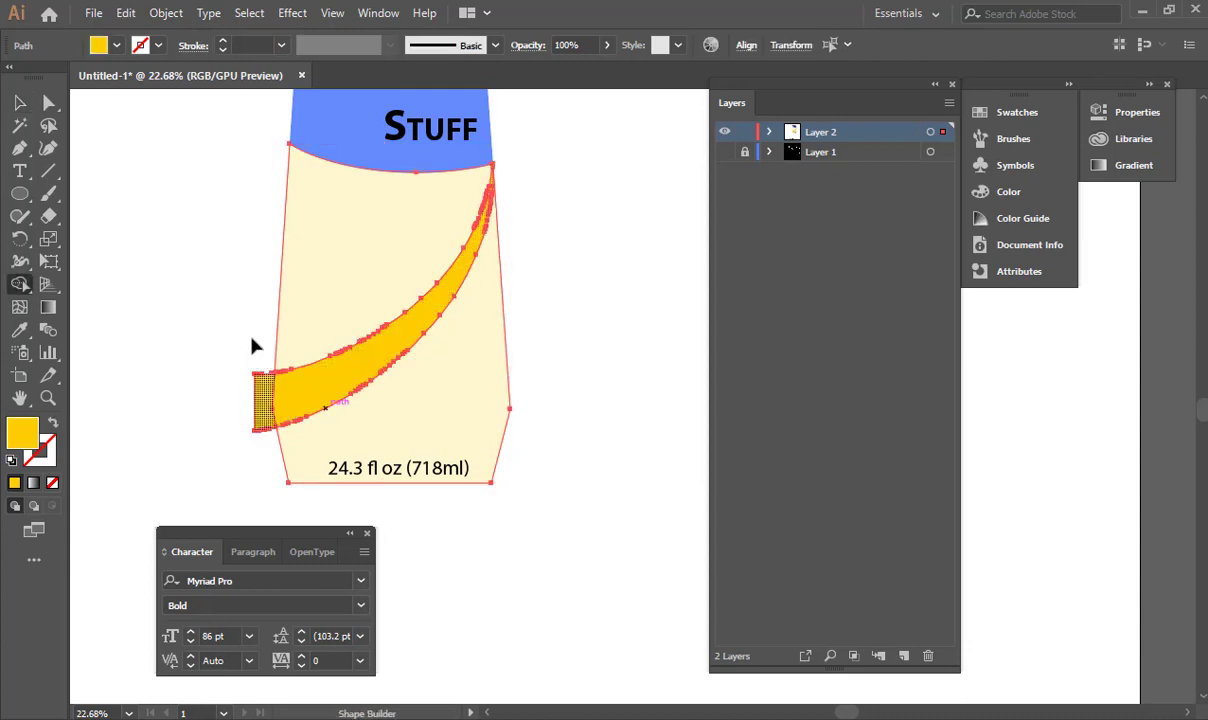
key(v)
click(259, 425)
key(Delete)
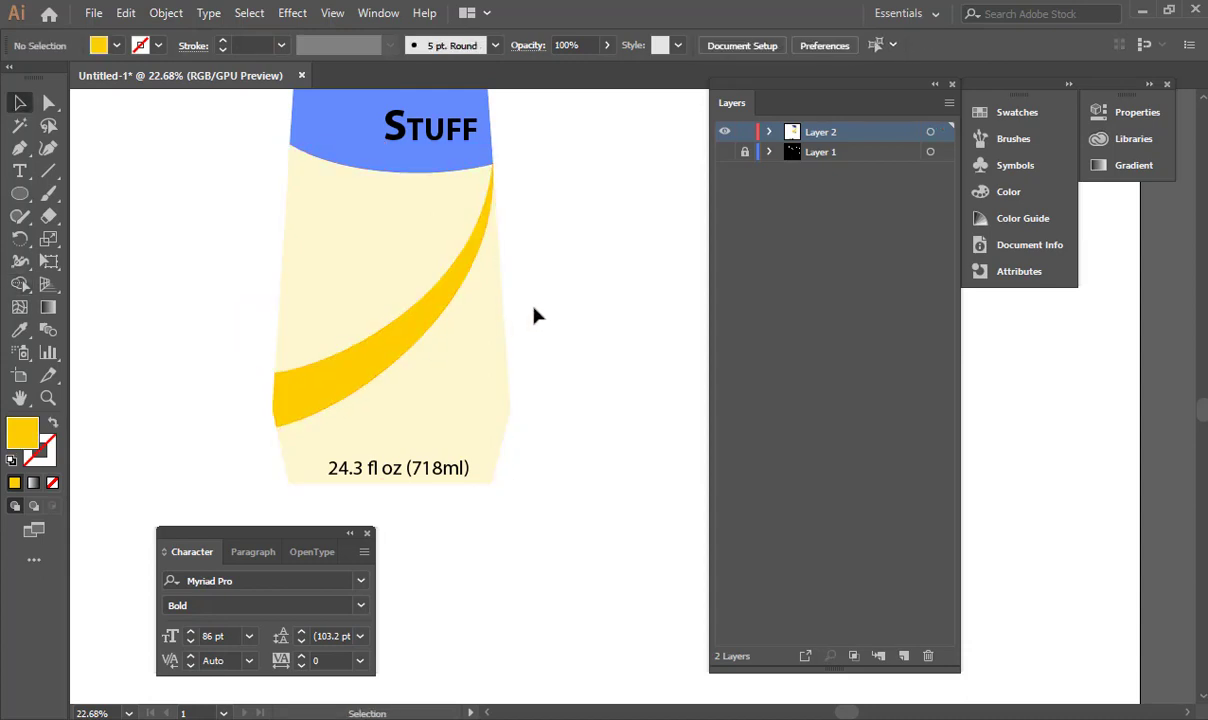
Step: Switch to the browser and examine the Jergens Daily Moisture bottle image for label ideas, then return to Illustrator
ctrl+drag(566, 324, 477, 308)
drag(534, 325, 471, 377)
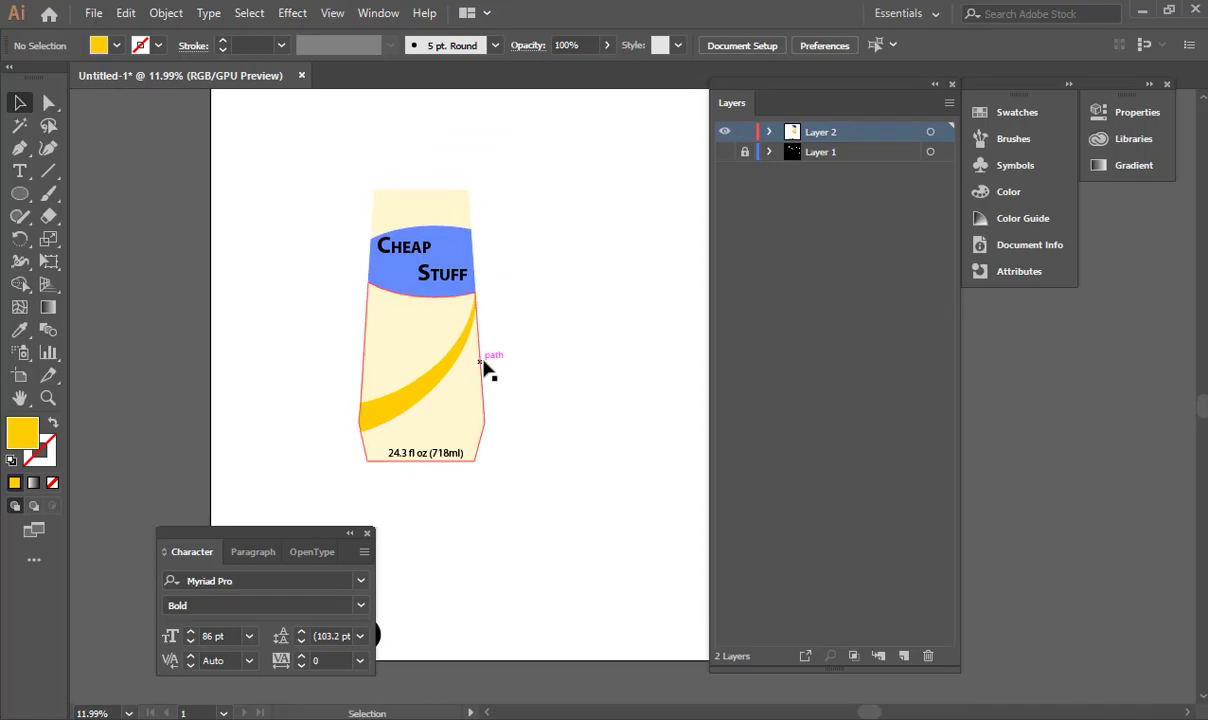
key(alt+Tab)
click(540, 12)
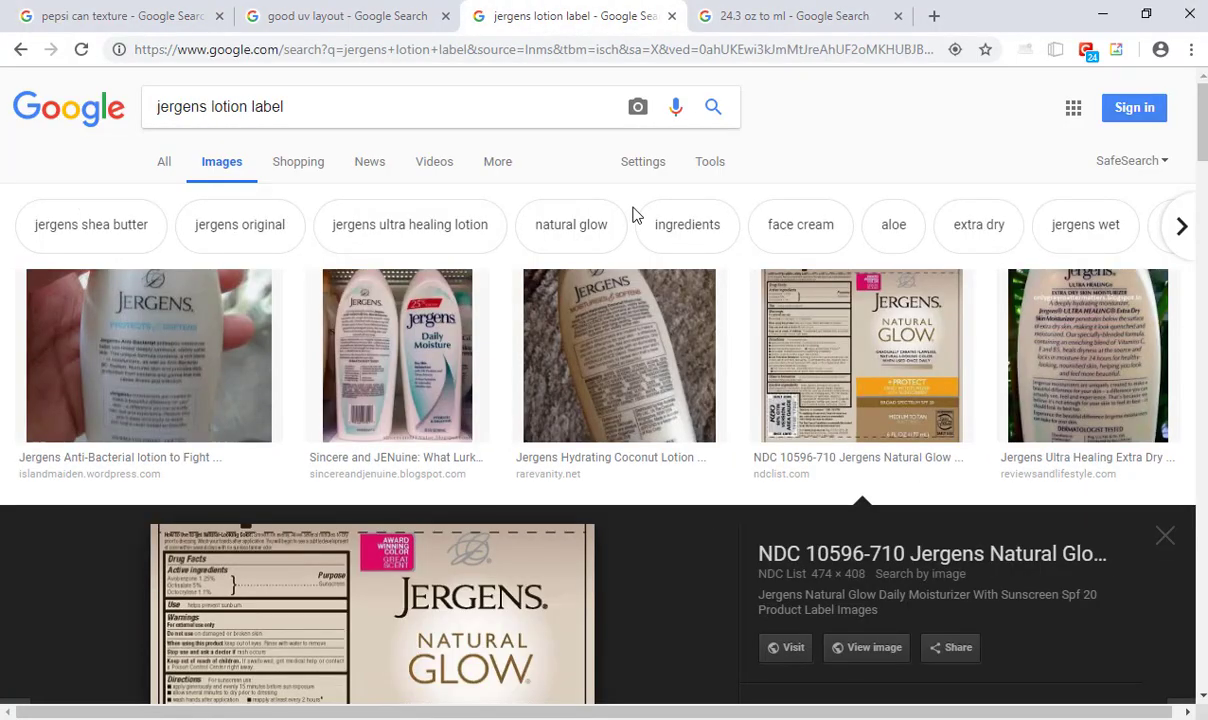
scroll(599, 359, down, 5)
scroll(464, 353, up, 5)
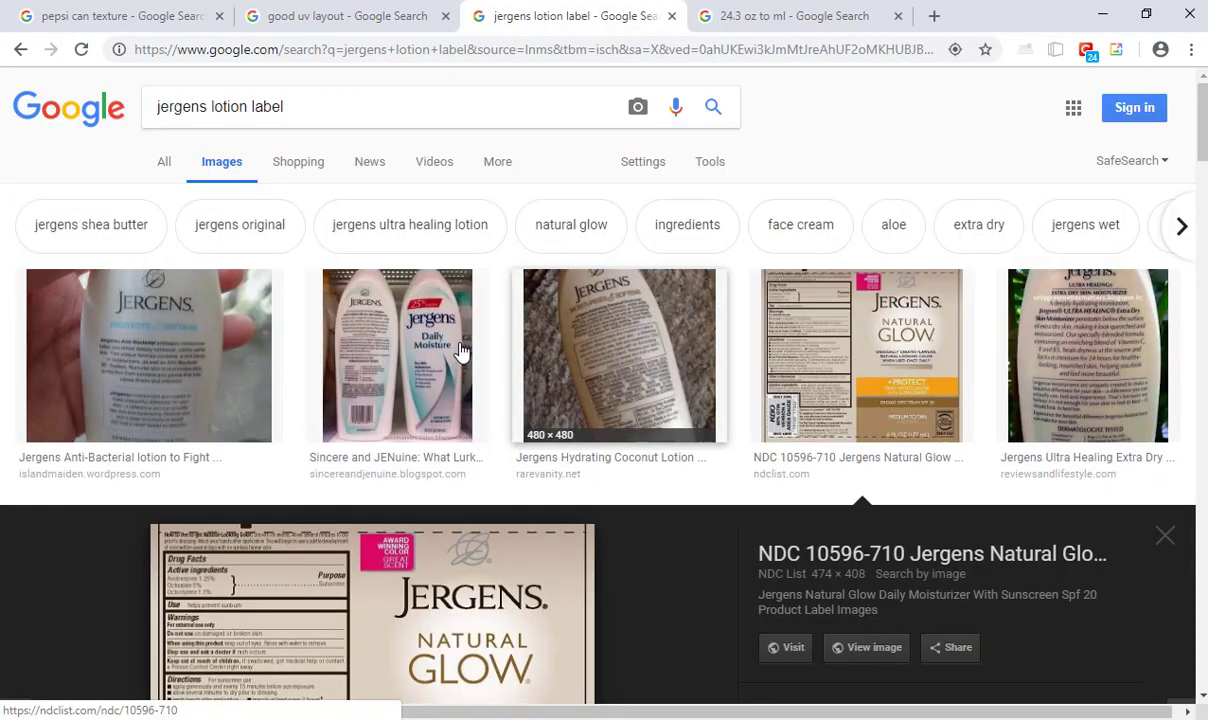
click(438, 355)
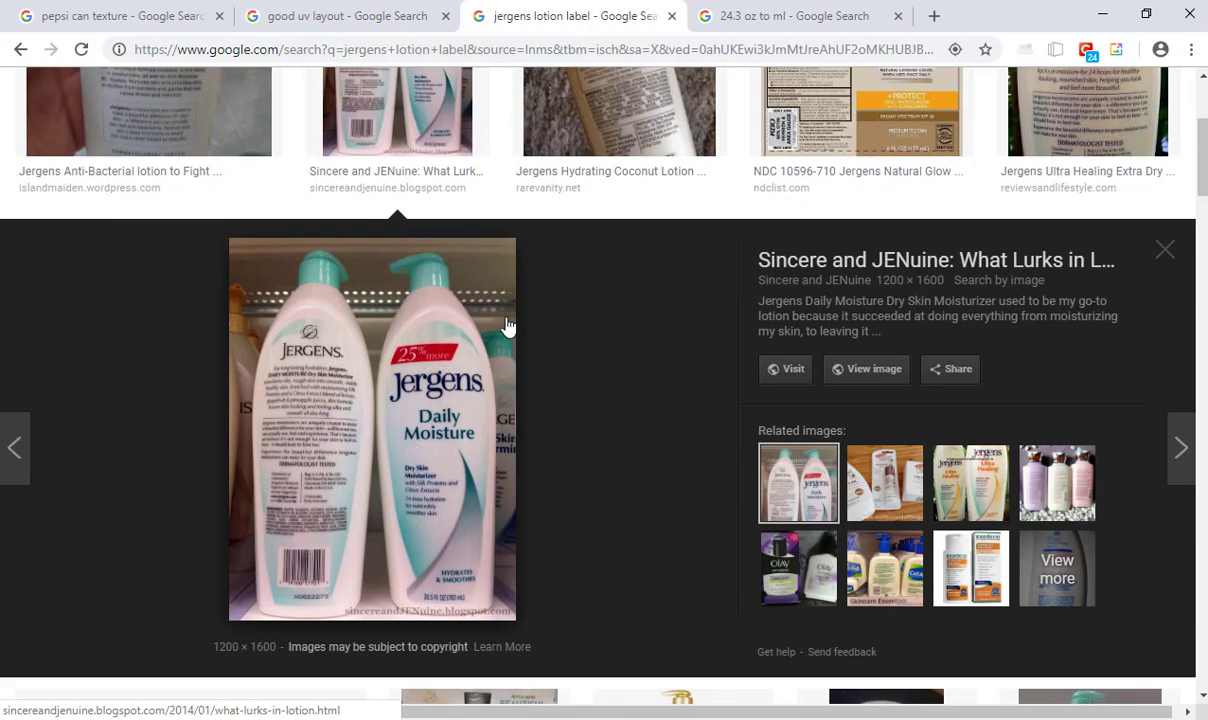
key(alt+Tab)
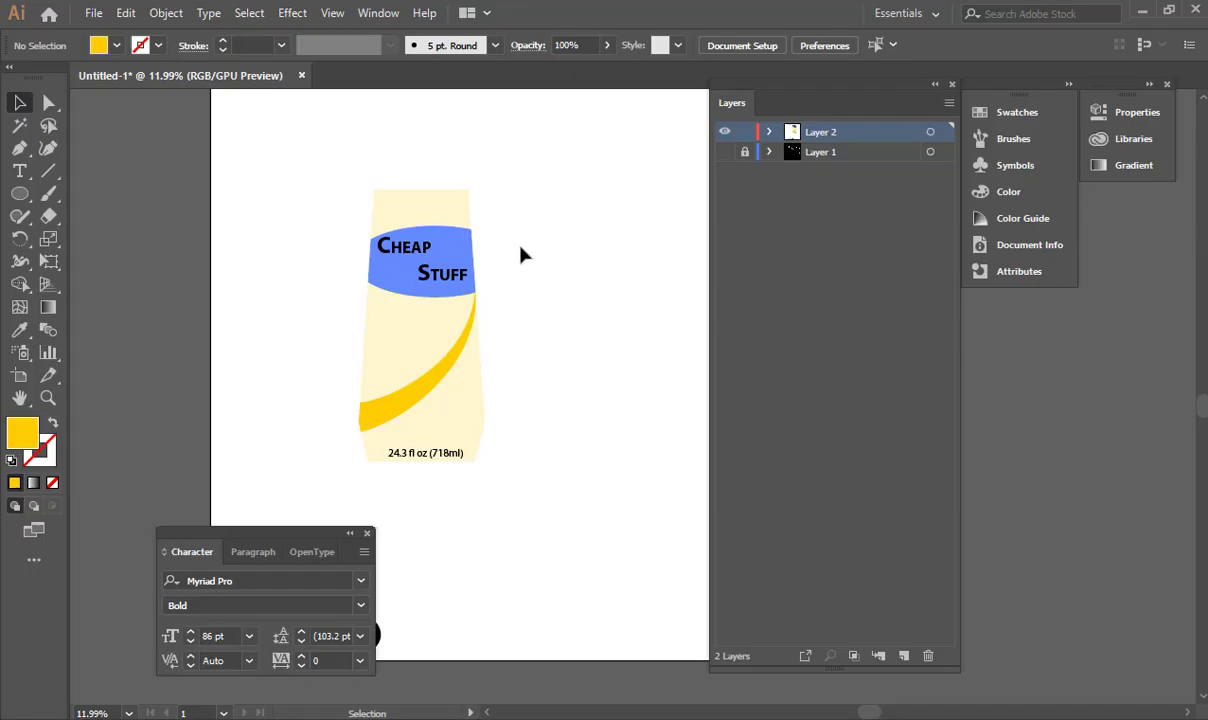
Step: Add the text "25% Less" in Myriad Pro Bold, 86 pt, and place it on the bottle above the blue band
click(20, 171)
click(226, 185)
text(S)
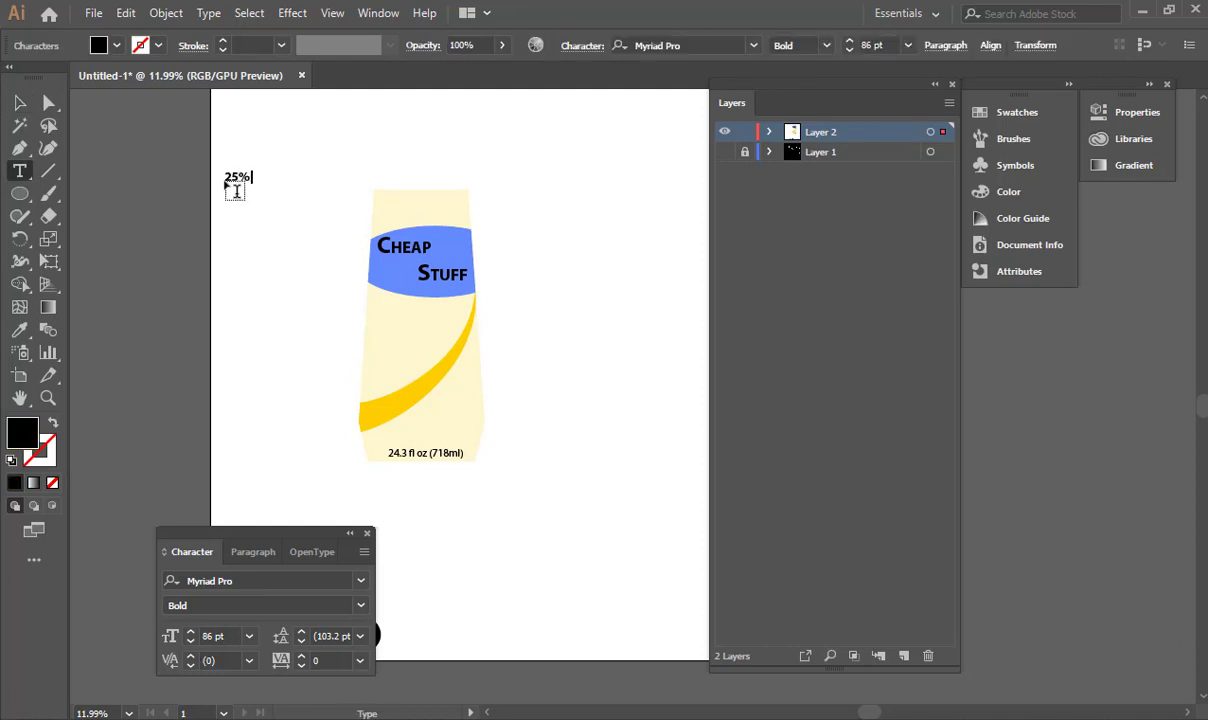
key(ctrl+a)
click(20, 103)
ctrl+drag(243, 190, 445, 224)
drag(371, 176, 365, 240)
click(446, 161)
click(366, 240)
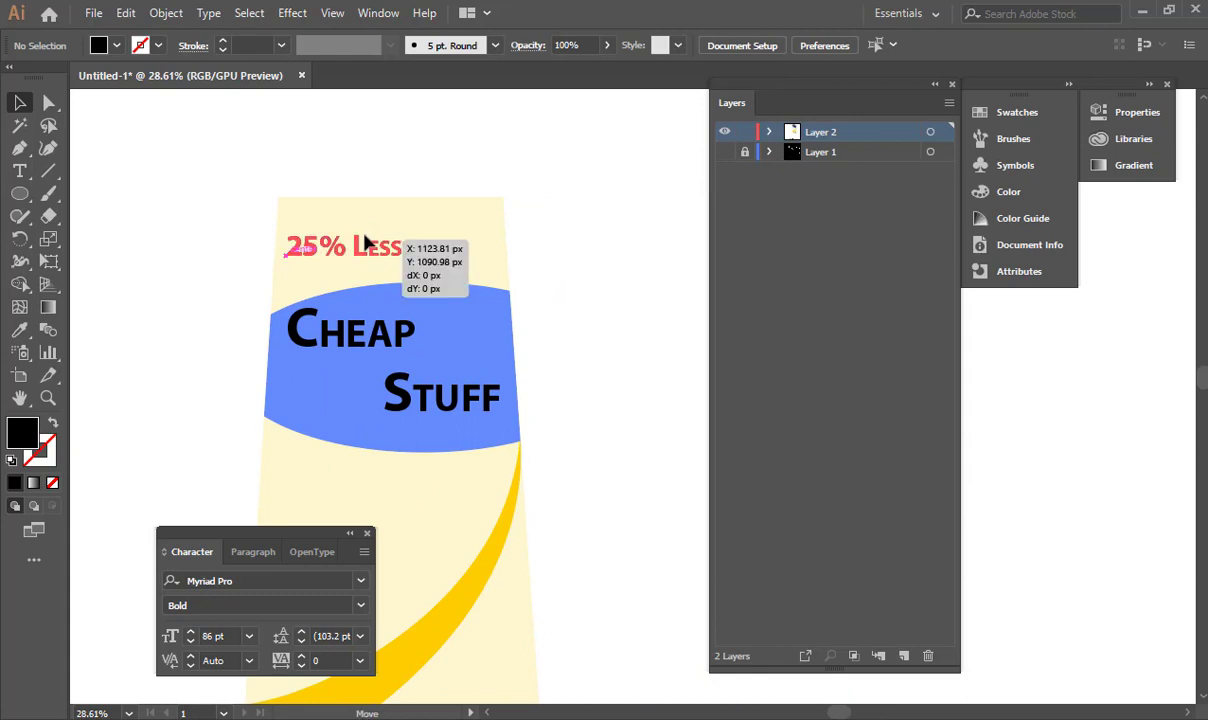
click(358, 172)
Step: Draw a wide rectangle over the "25% Less" text, overhanging the bottle's left edge, and fill it with the stripe's yellow
drag(18, 200, 100, 197)
drag(260, 219, 463, 269)
key(v)
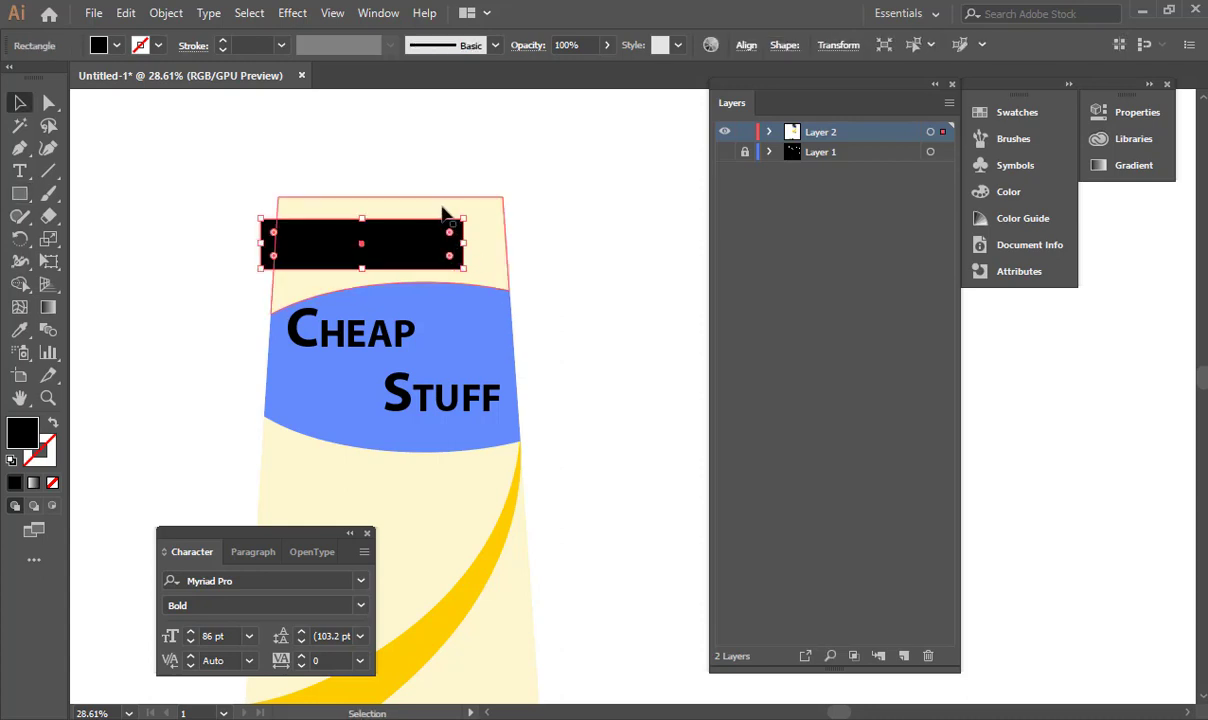
key(i)
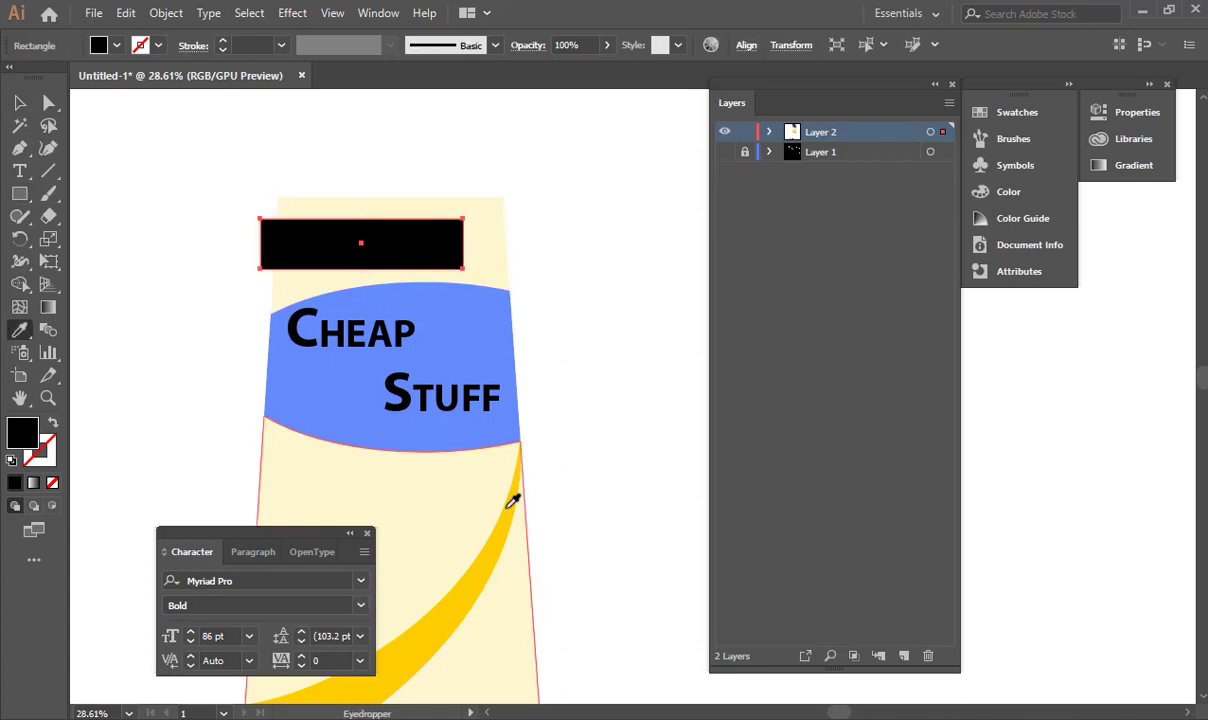
click(512, 512)
key(v)
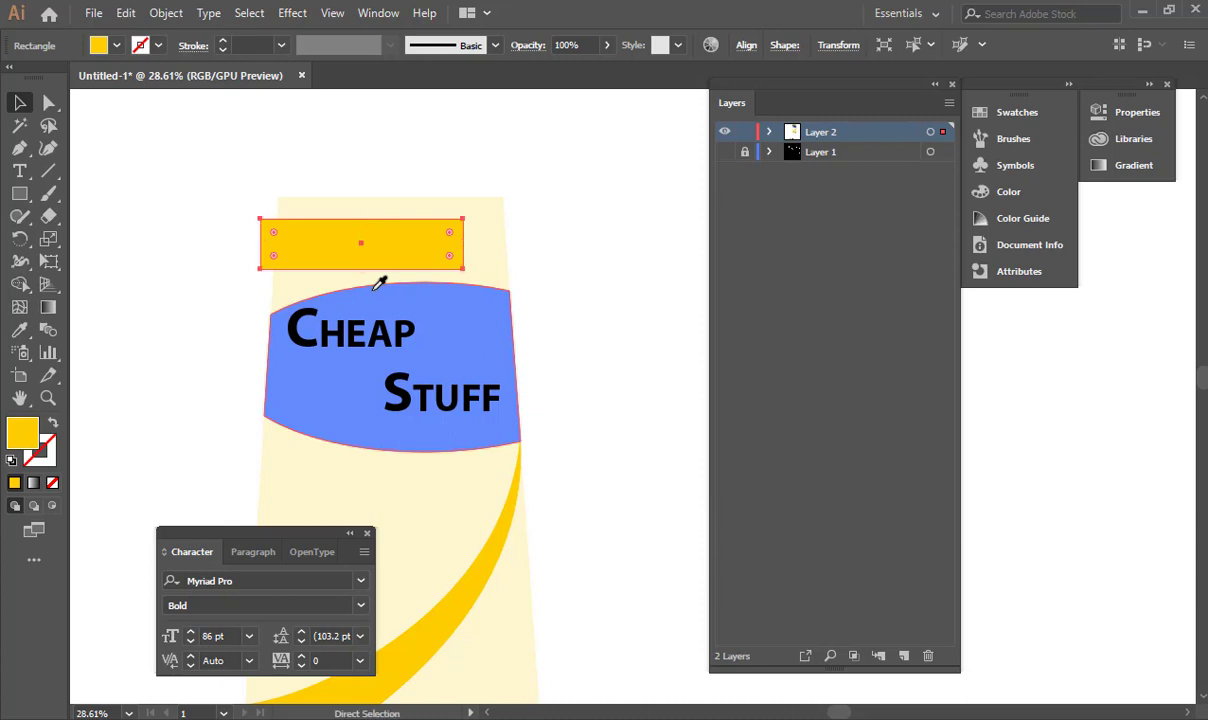
Step: Send the yellow rectangle behind the "25% Less" text and shift the text slightly to the right
key(ctrl+[)
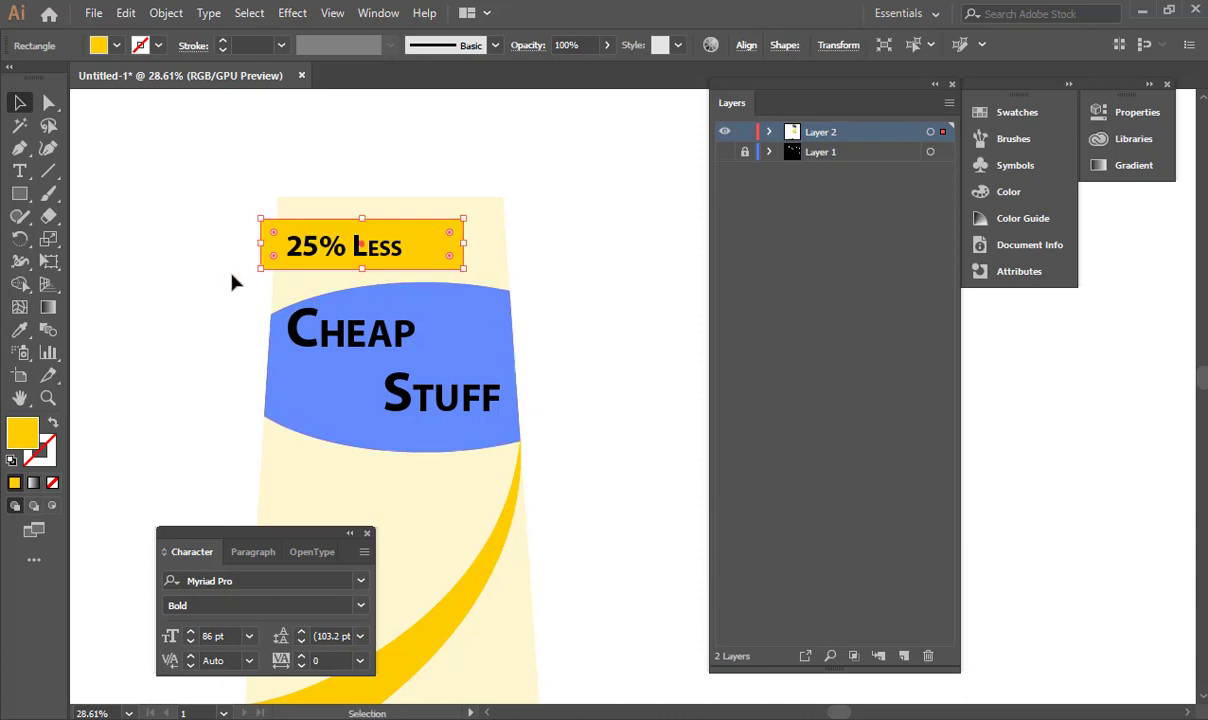
click(236, 278)
drag(345, 247, 288, 243)
Step: Trim off the part of the yellow rectangle beyond the bottle's left edge with Shape Builder
key(shift+m)
click(268, 241)
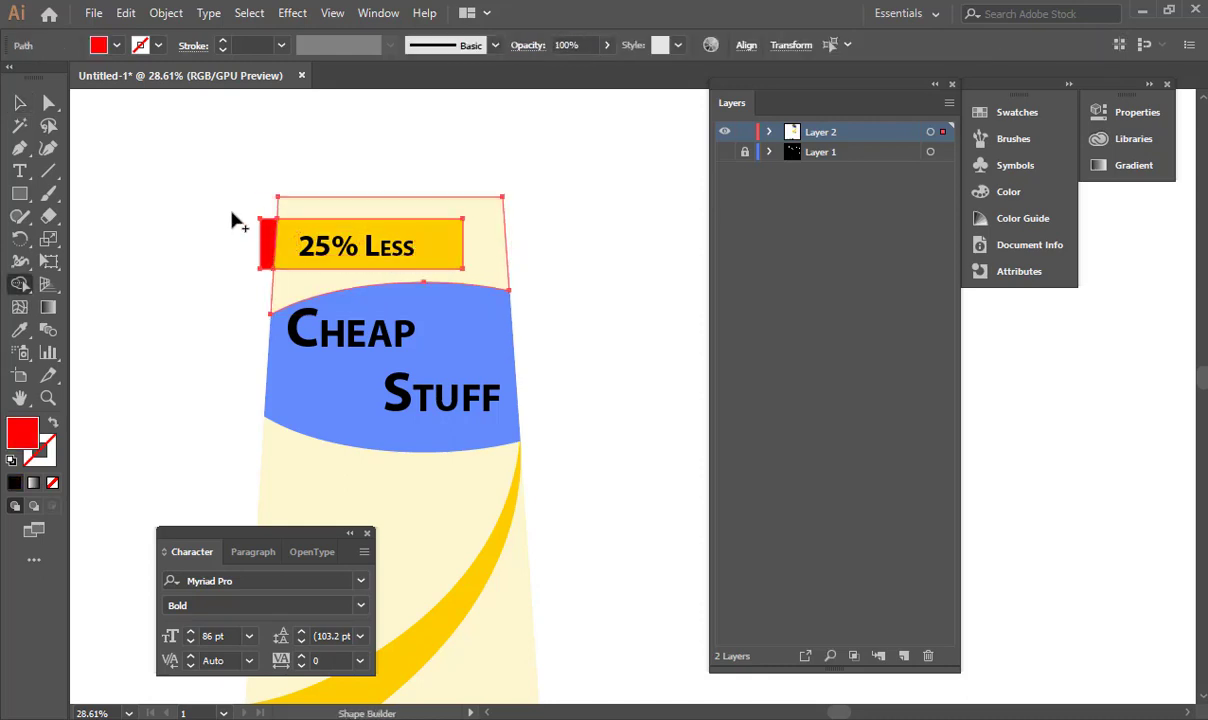
ctrl+click(211, 246)
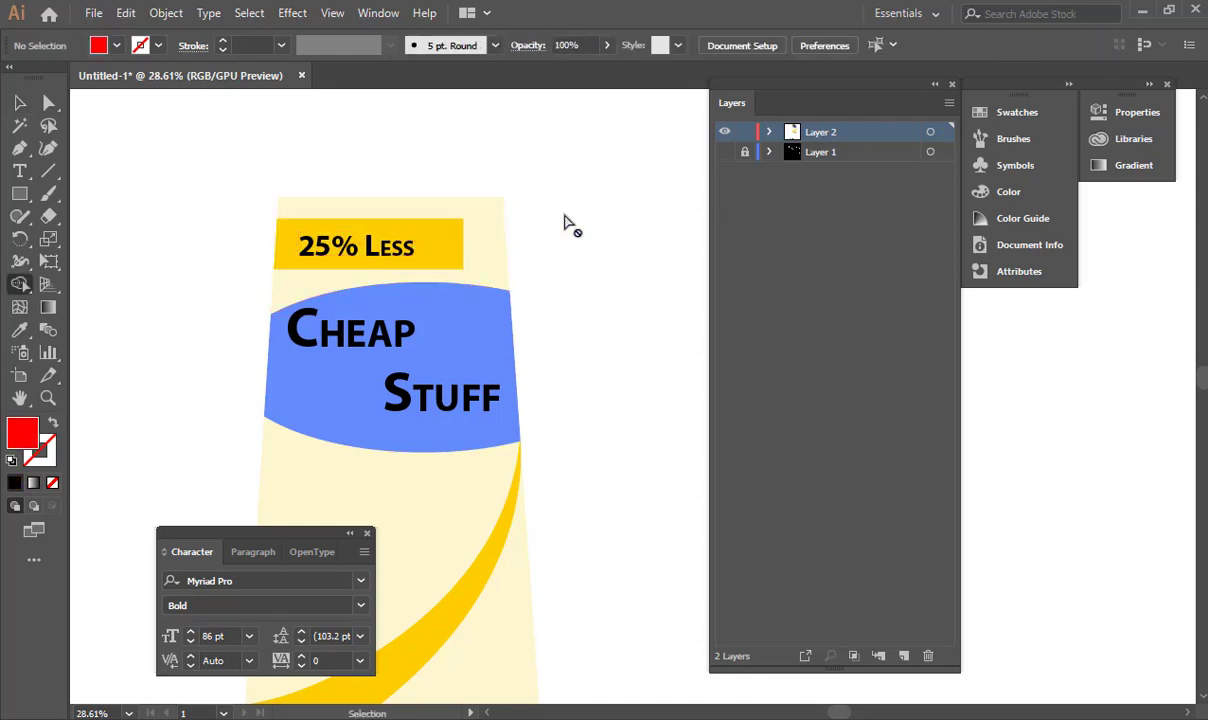
Step: Pull the yellow banner's lower right corner out toward the bottle's right edge to give it a slanted end
drag(606, 254, 657, 220)
key(v)
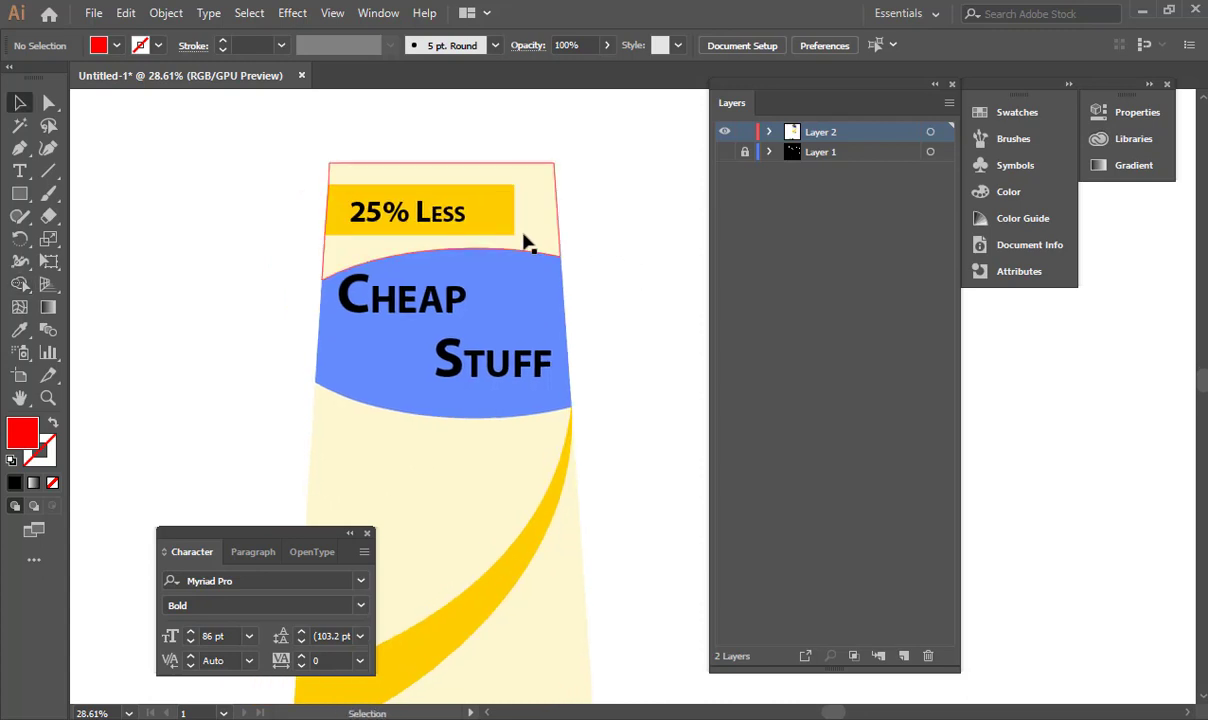
key(a)
drag(514, 235, 556, 239)
click(607, 270)
Step: Add three text lines below the blue band: "Will not cause rashes", "May help with self-esteem" and "Light on your pocketbook"
drag(459, 318, 351, 231)
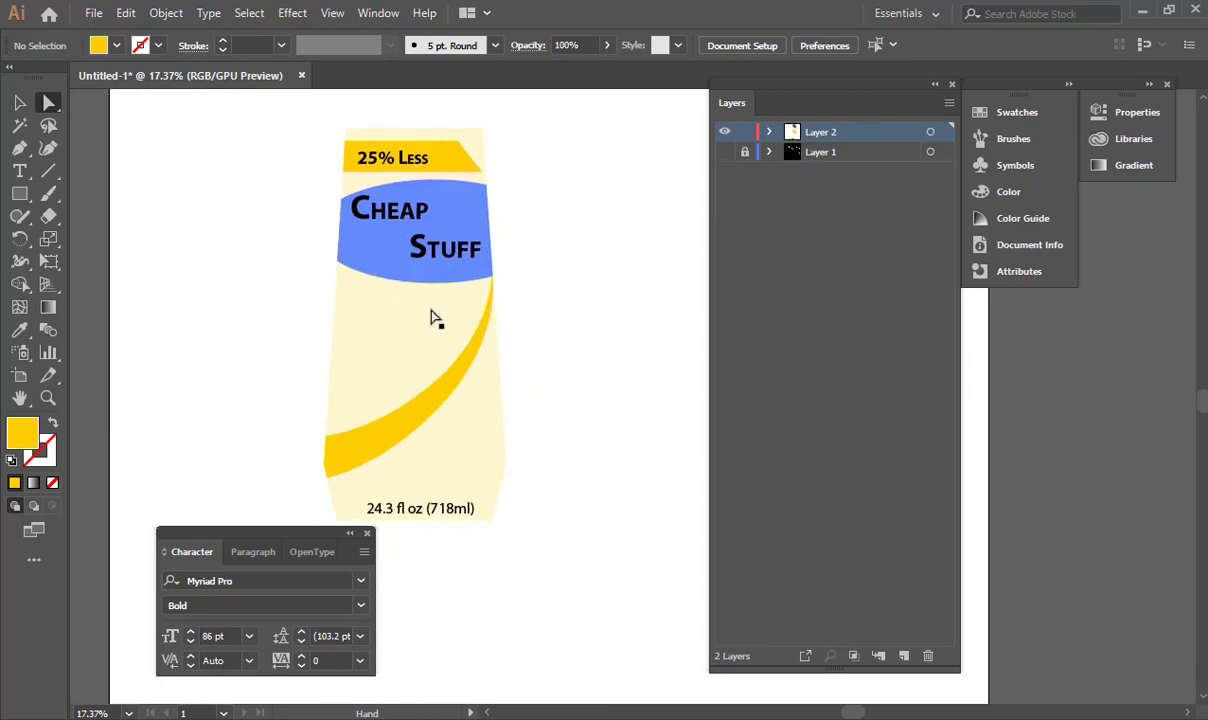
click(20, 172)
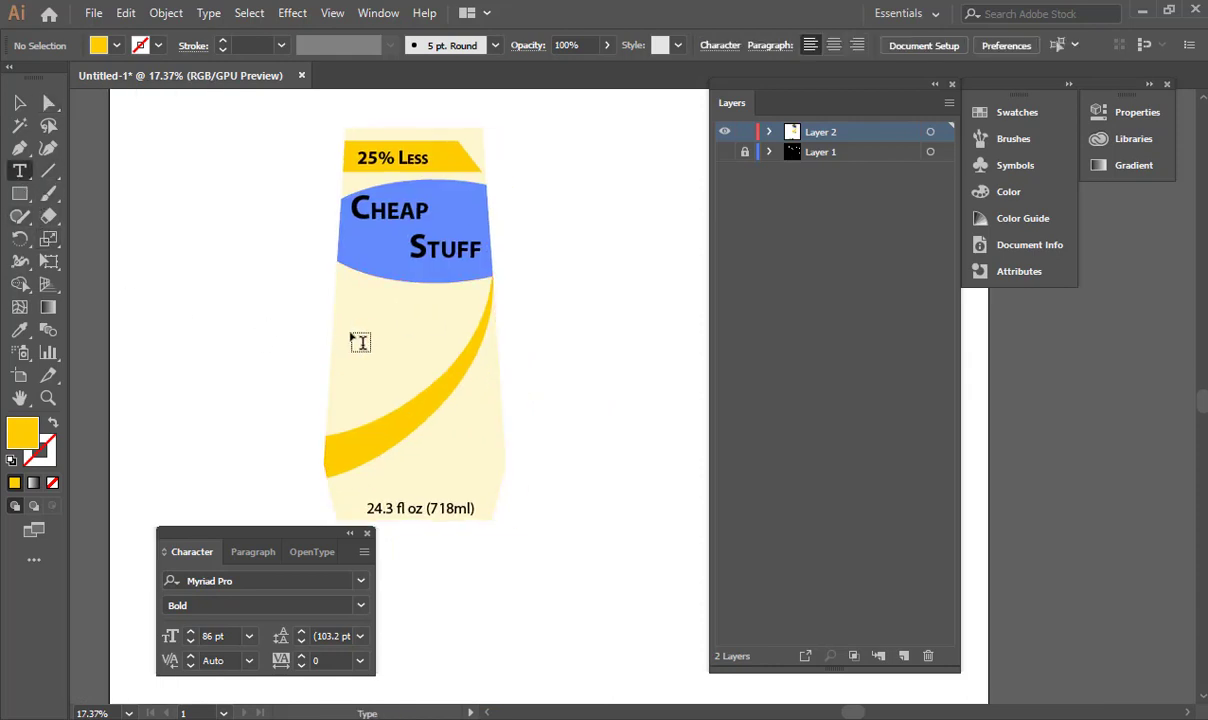
click(358, 328)
text(Will not cause rashes)
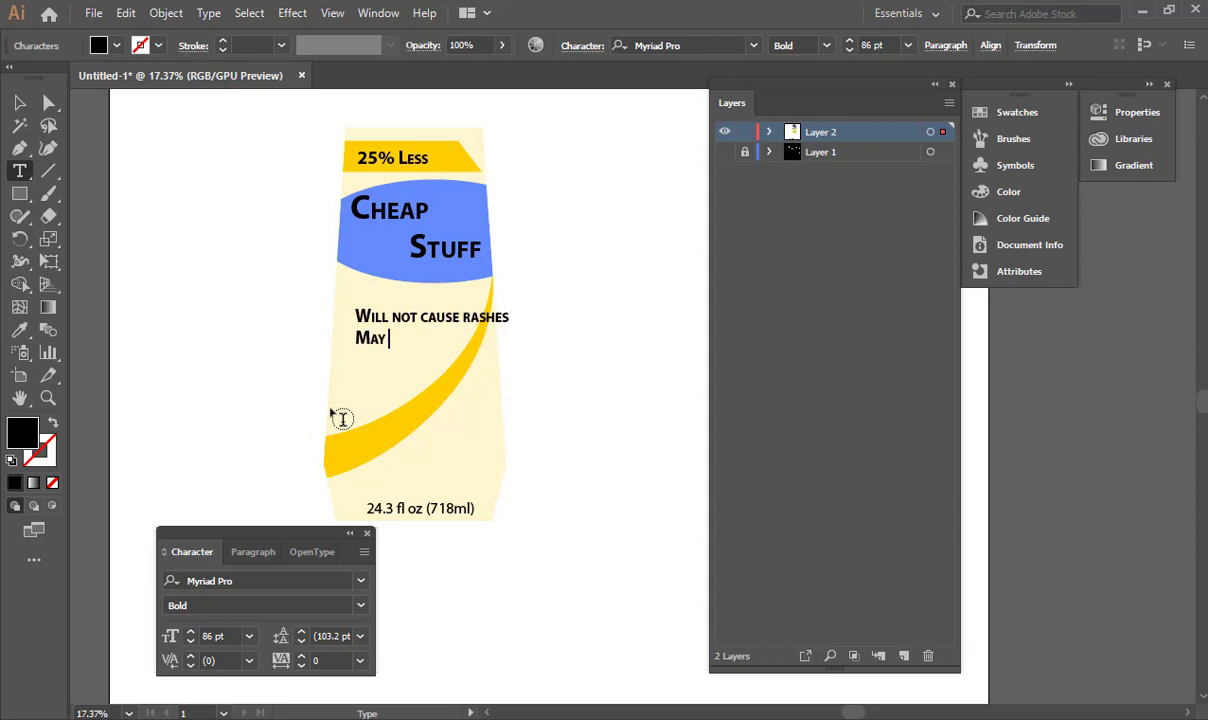
text( May help)
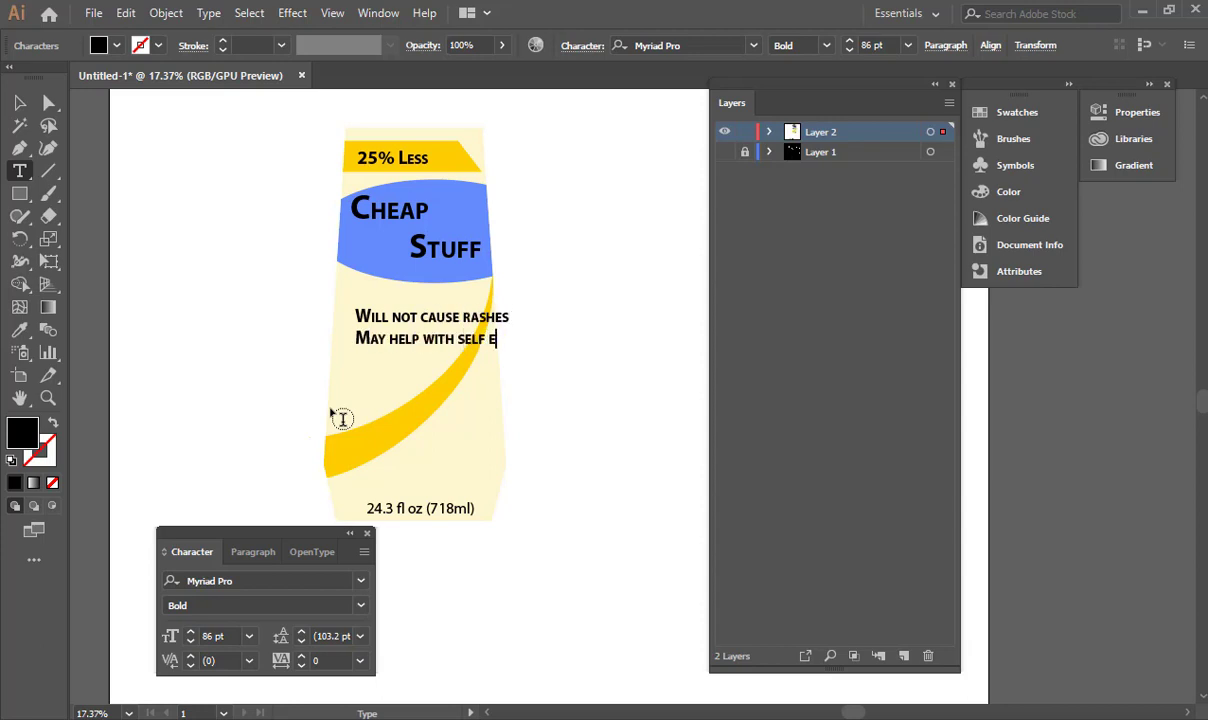
text( with self-esteem Light )
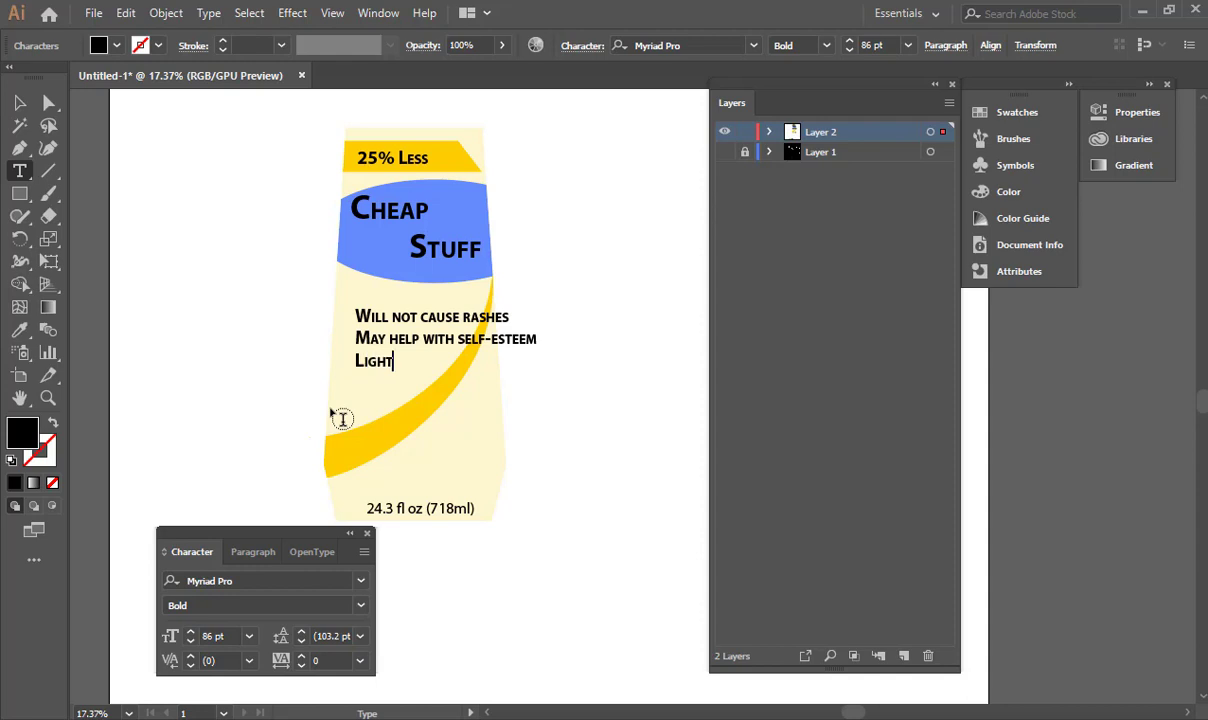
text(on your pocketb)
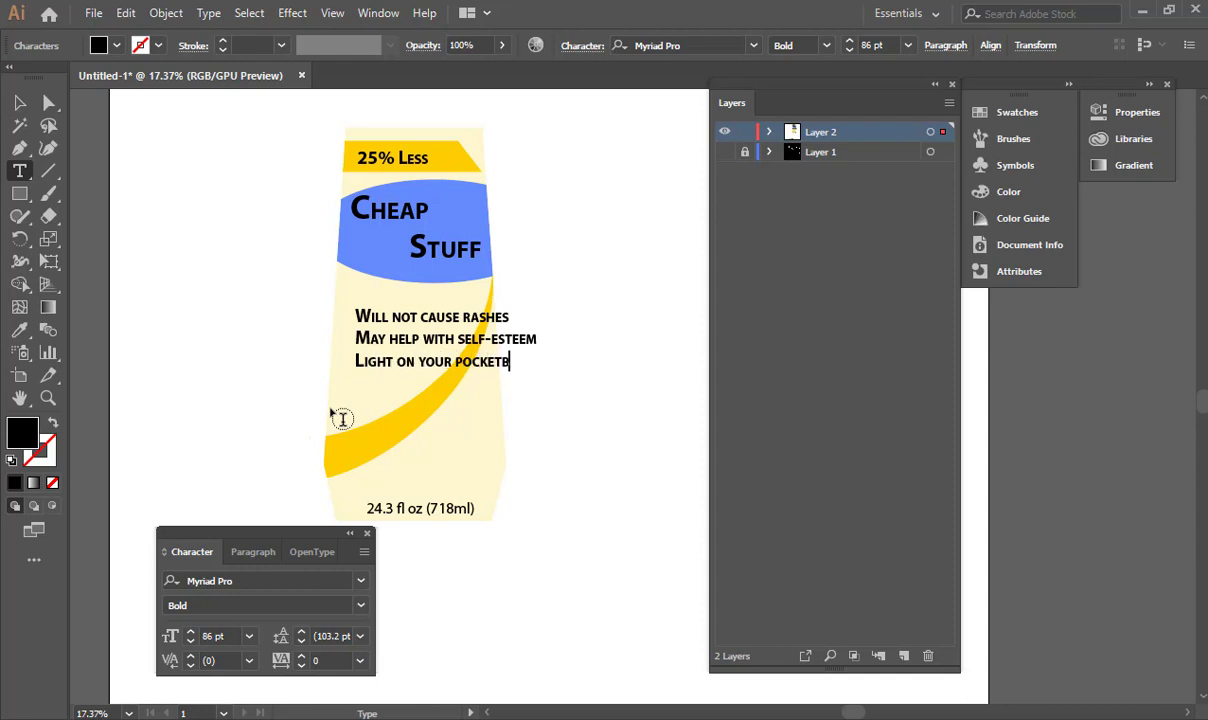
text(ook)
Step: Move the three-line text toward the bottle's left edge and scale it down to 52.47 pt to fit beside the stripe
click(19, 102)
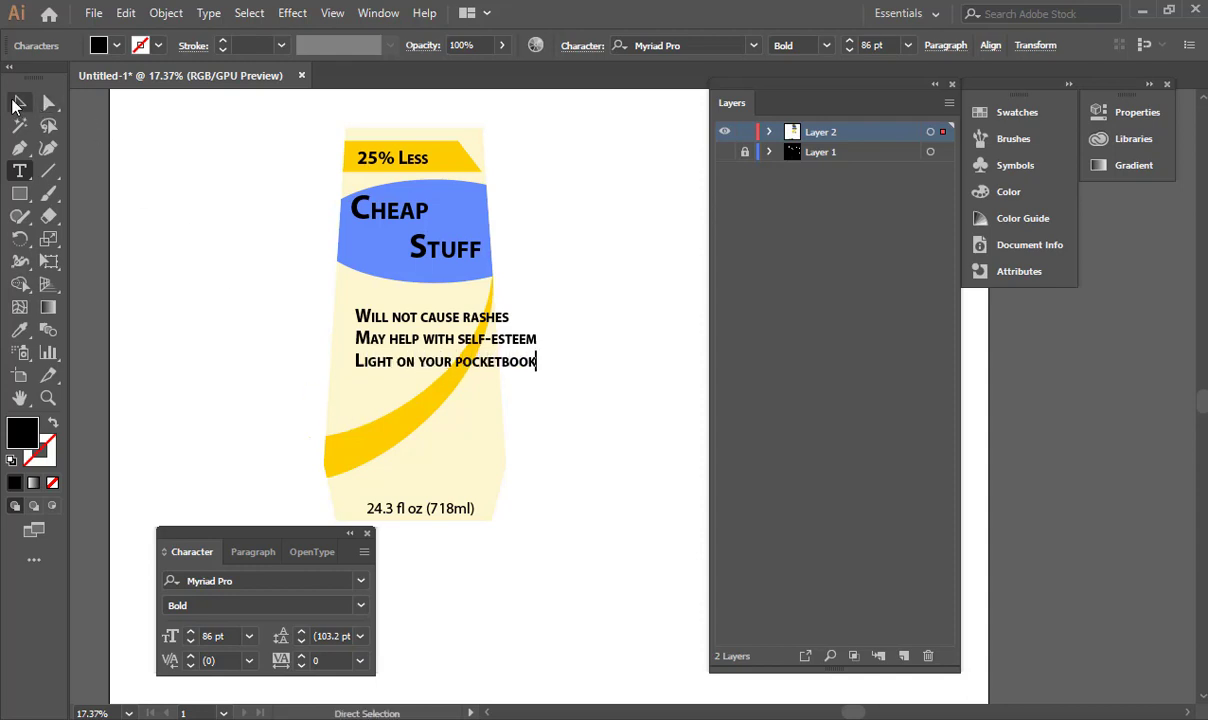
drag(397, 343, 384, 343)
key(e)
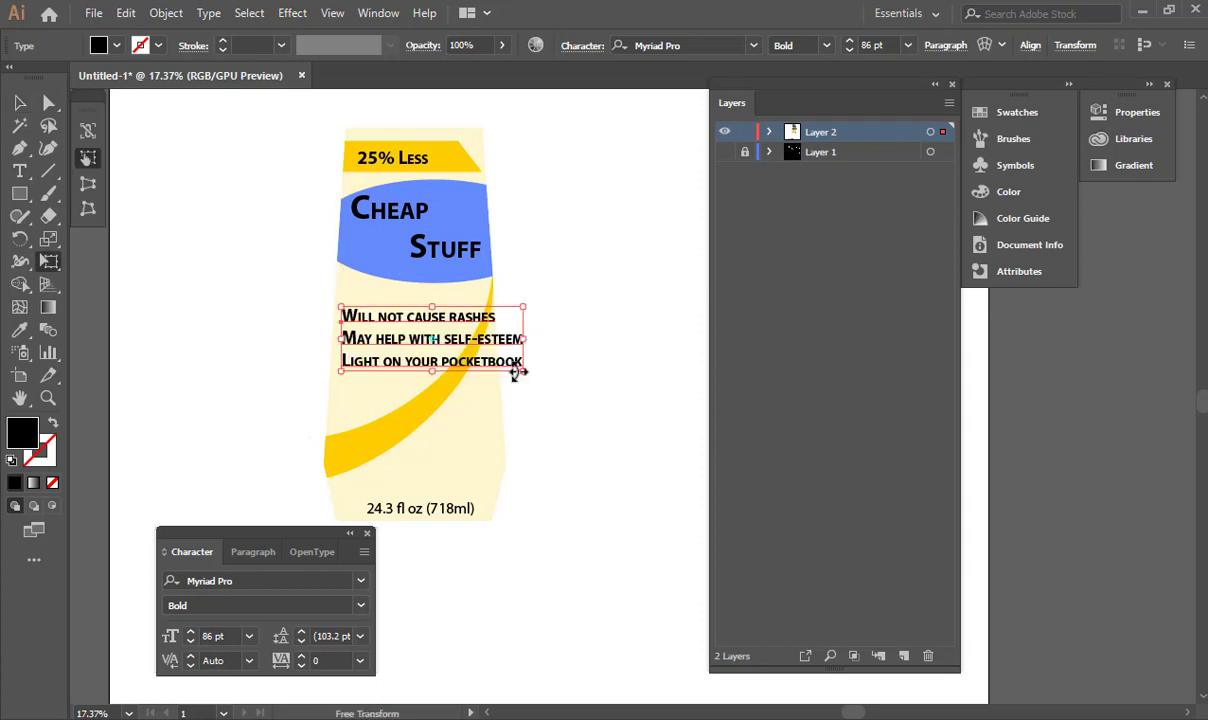
drag(522, 370, 442, 362)
key(v)
click(604, 341)
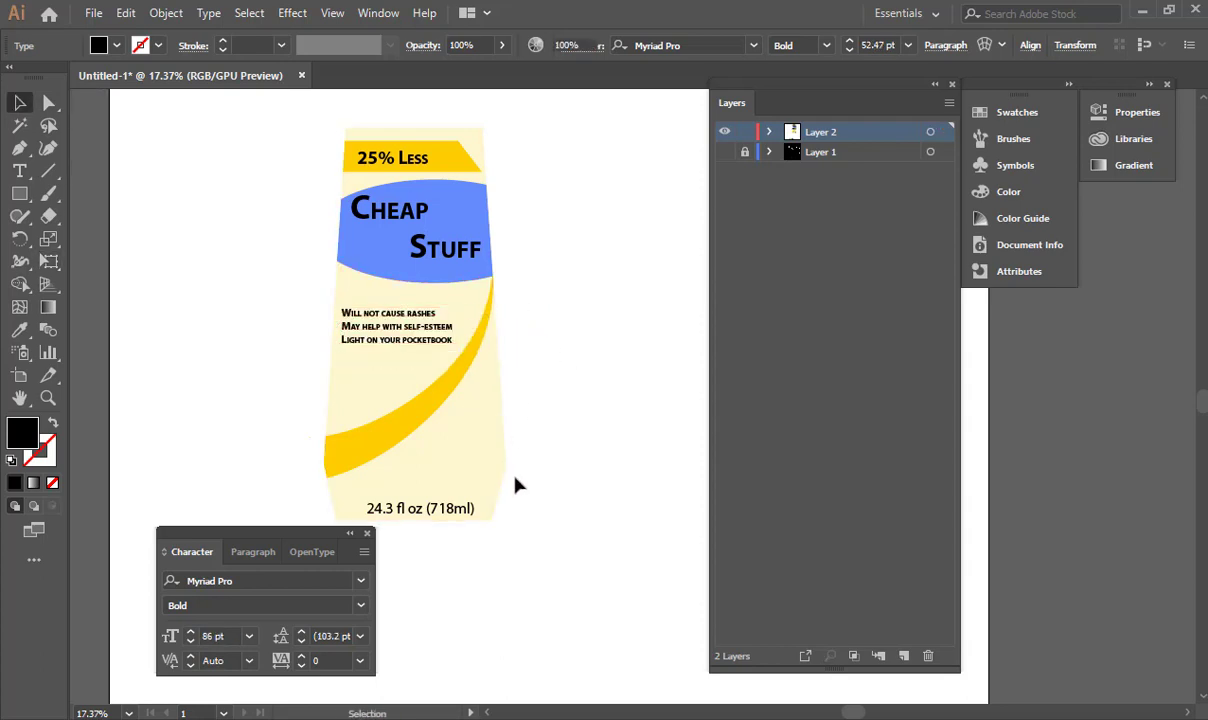
Step: Show the Layer 1 wireframe to compare the finished front label with the full UV layout, and hide the layer again
key(space)
drag(583, 447, 517, 387)
ctrl+alt+click(506, 380)
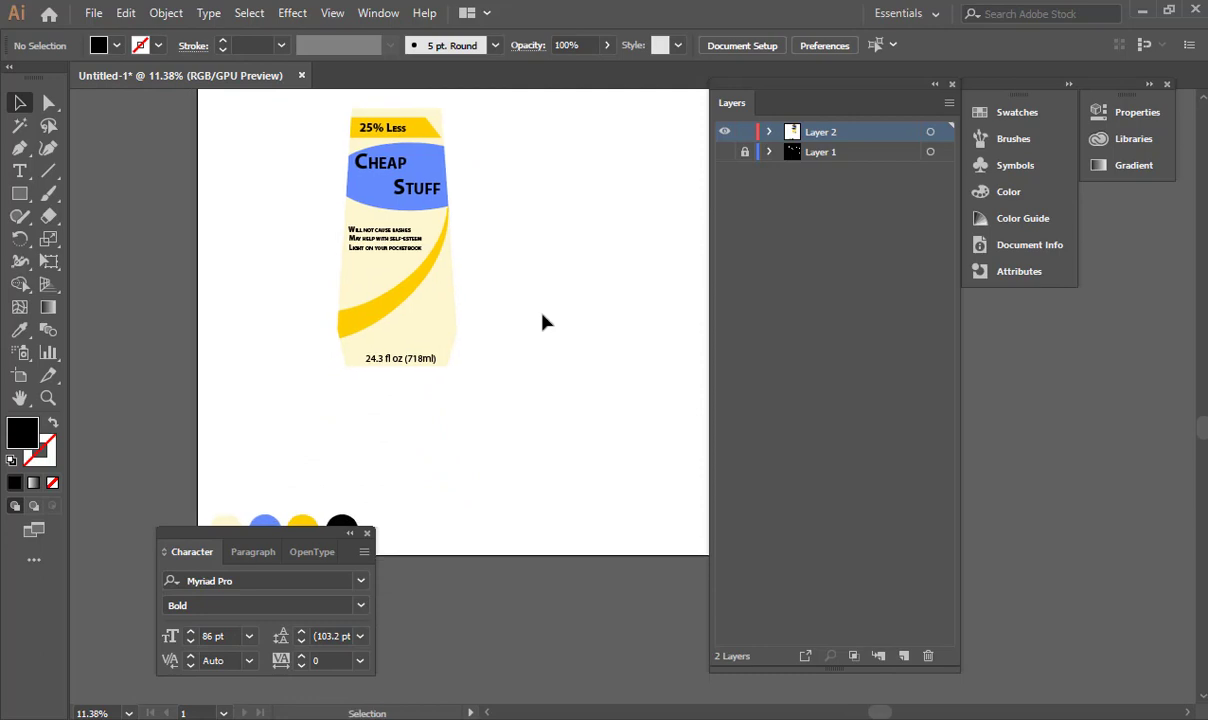
ctrl+alt+click(450, 372)
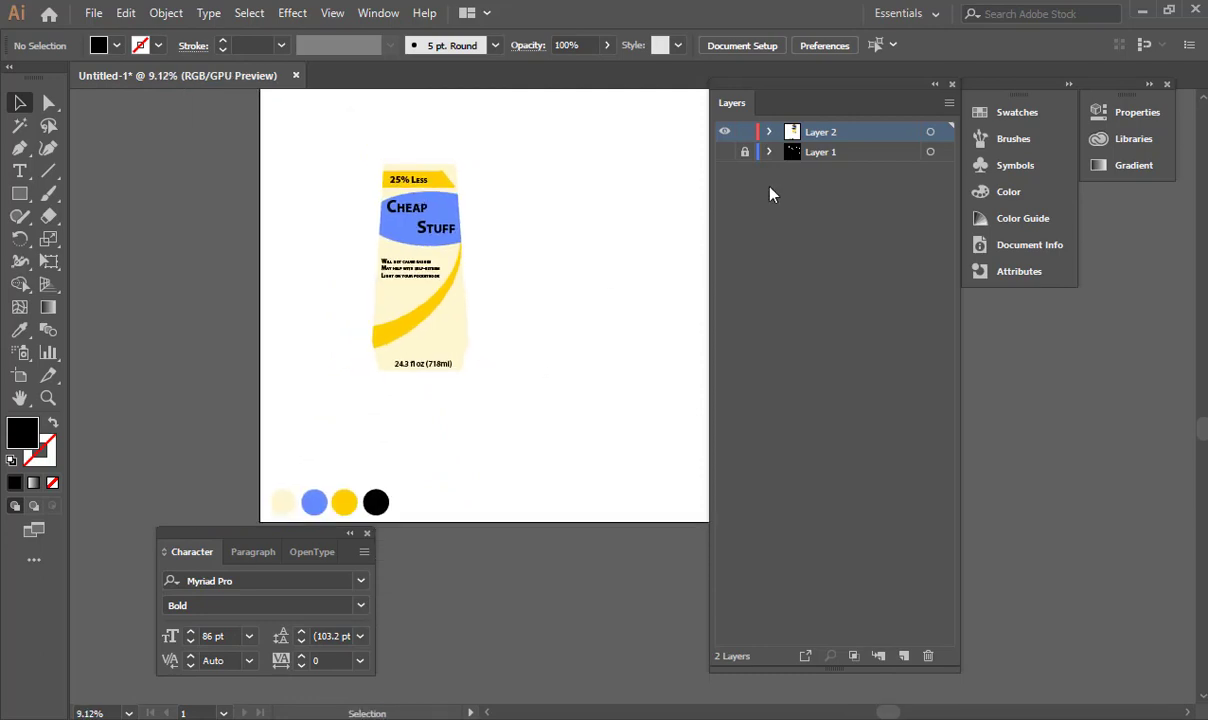
click(724, 152)
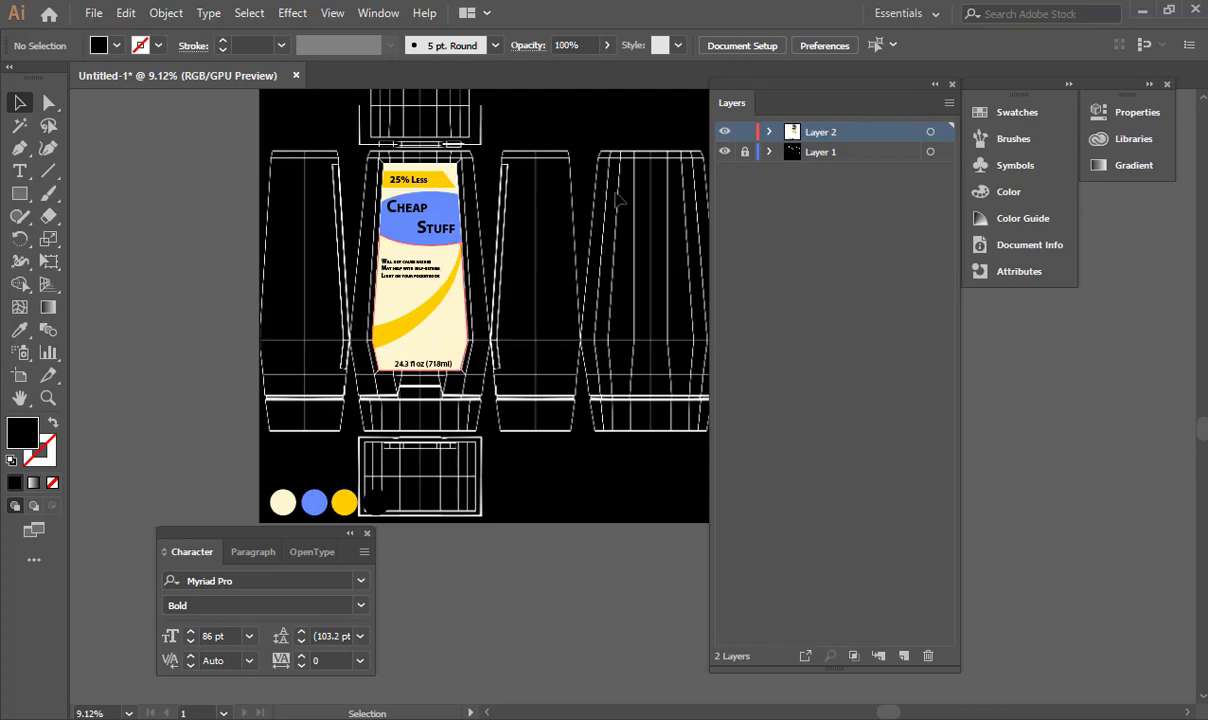
click(724, 152)
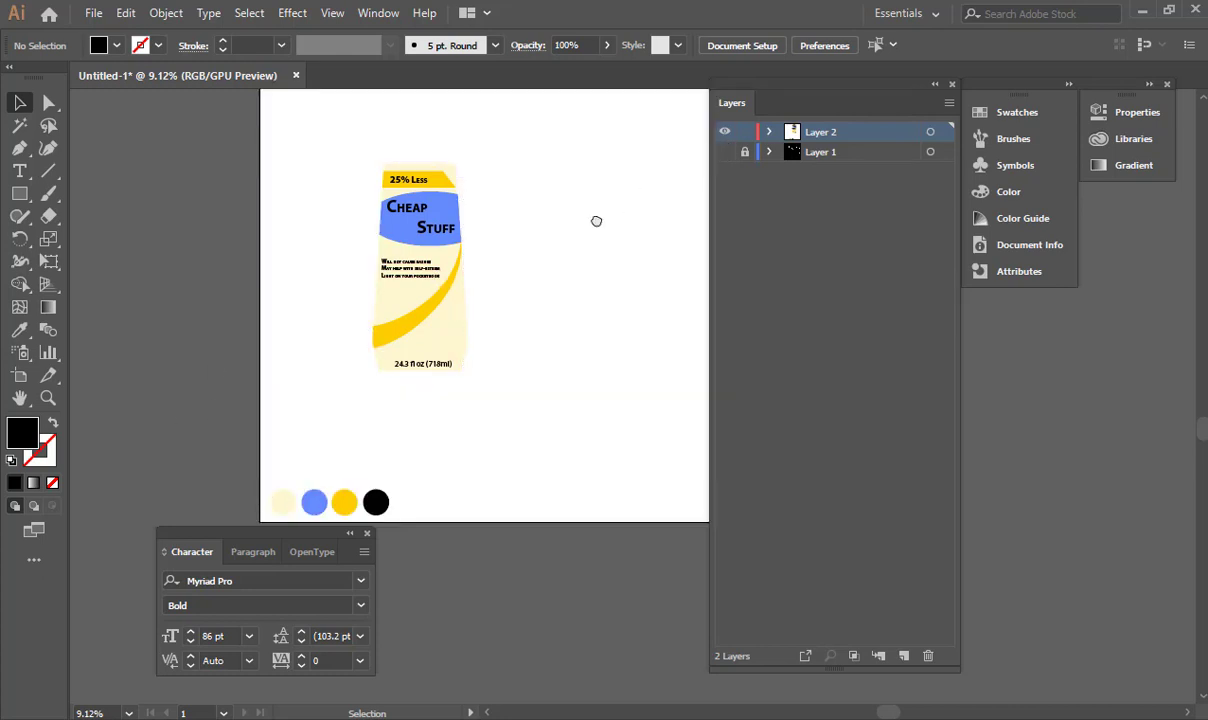
Step: Save the label document as HandLotion in Adobe Illustrator (*.AI) format in the textures folder, keeping the Illustrator CC options
drag(596, 221, 515, 214)
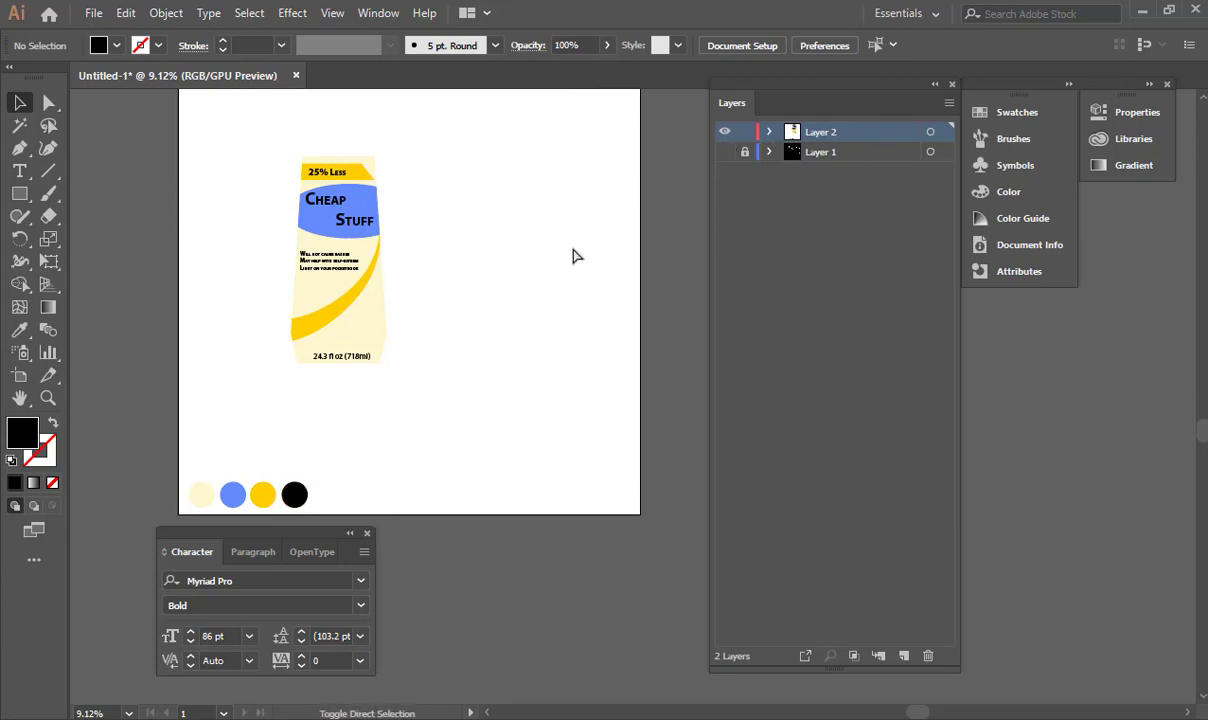
key(ctrl+s)
click(464, 525)
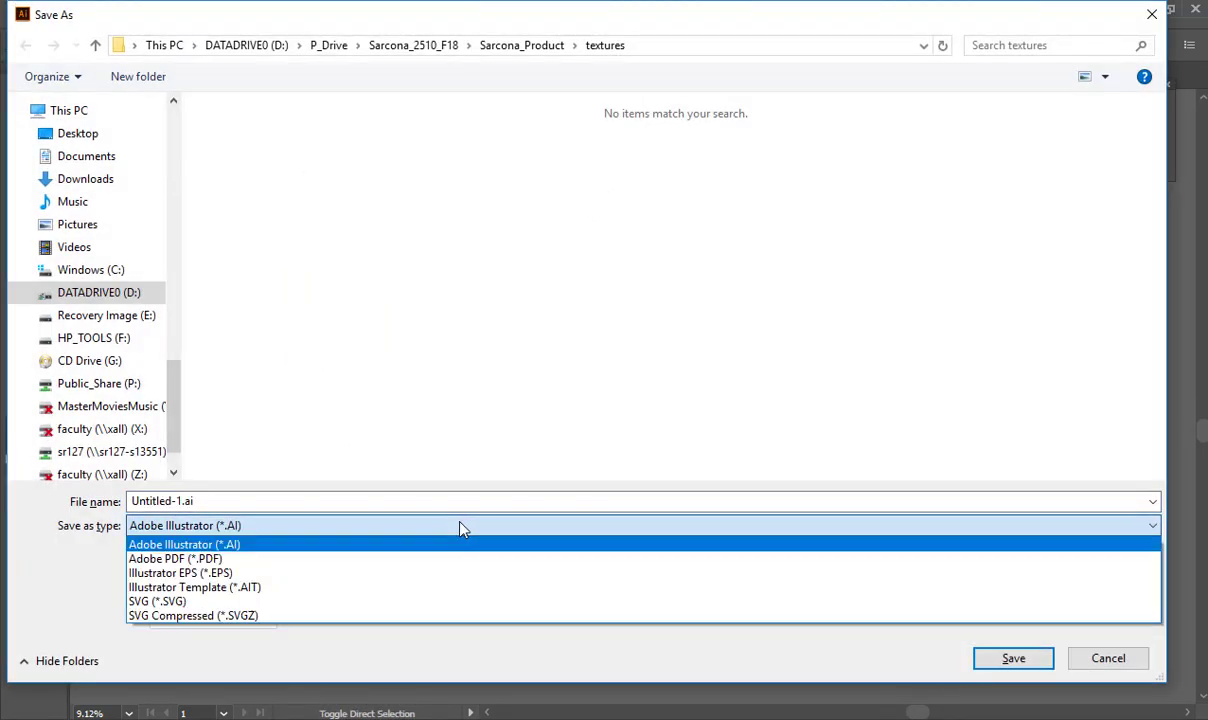
click(359, 548)
click(132, 499)
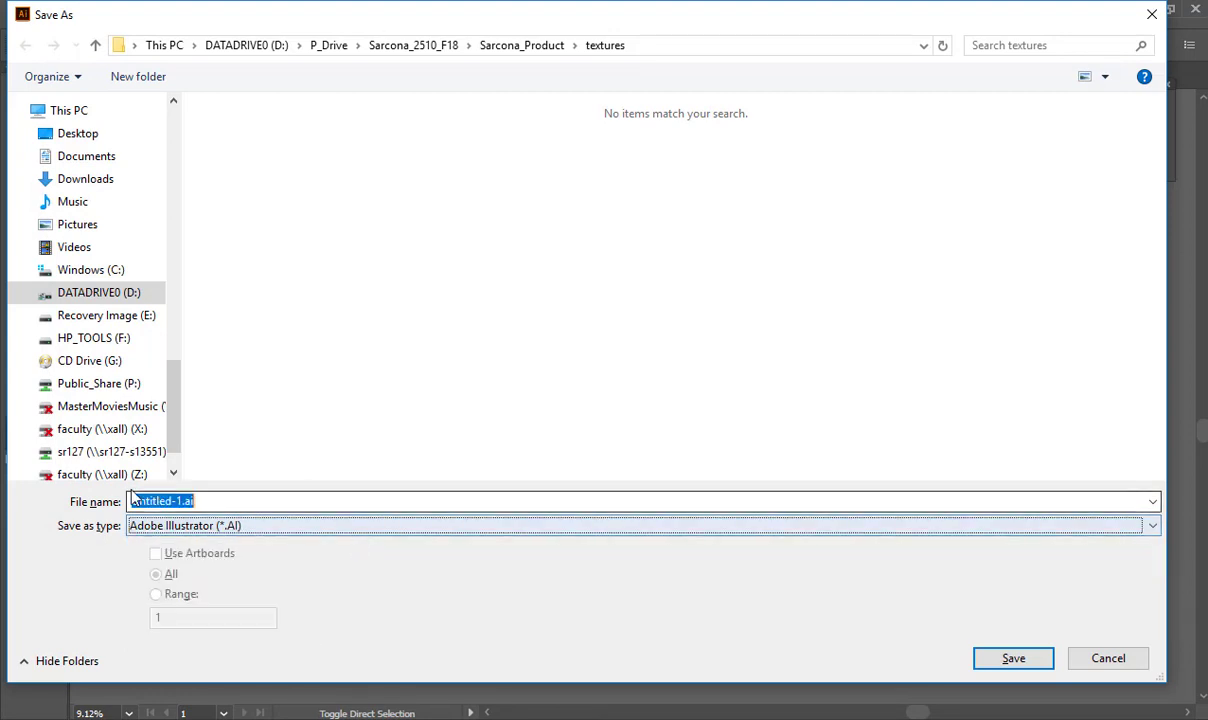
text(HandLotion)
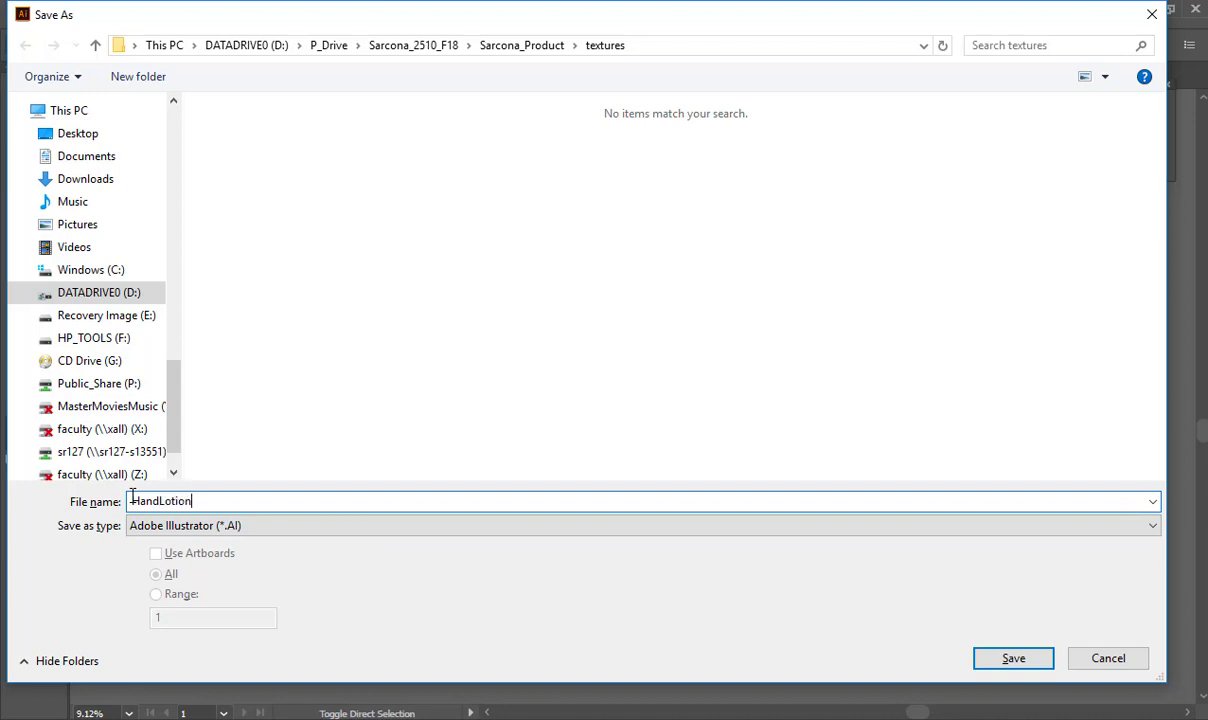
key(Return)
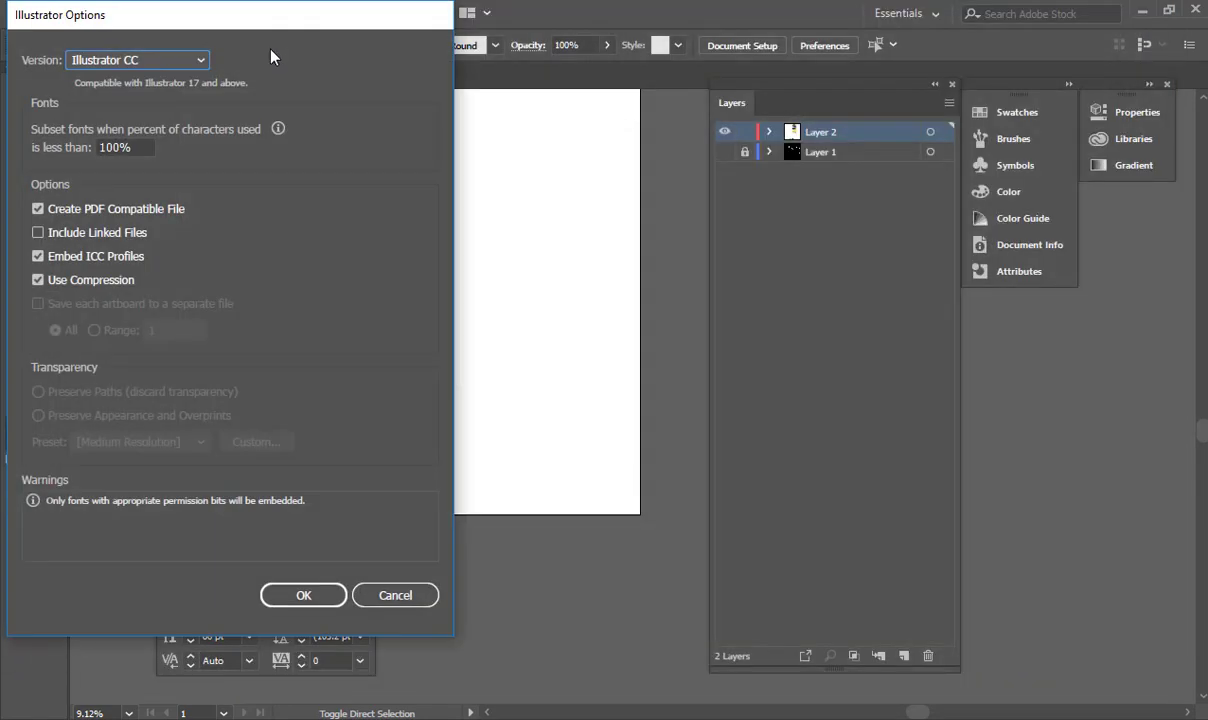
key(Return)
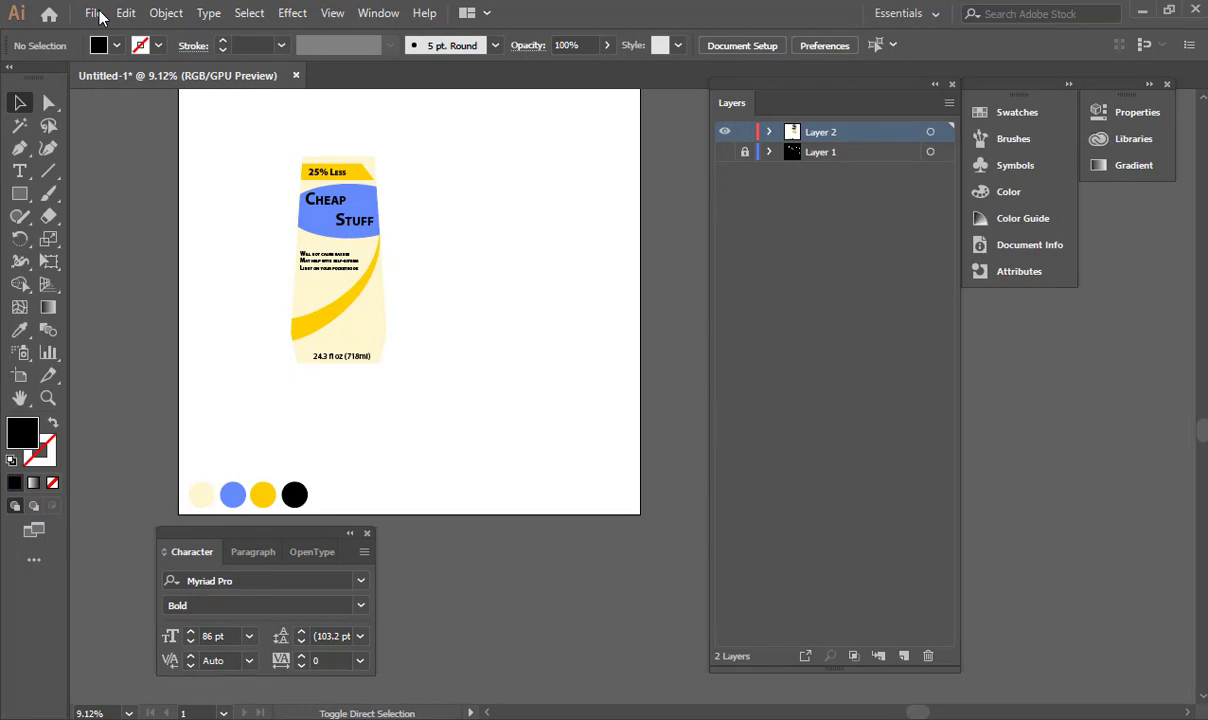
Step: Export the artwork as the TIFF image HandLotion.tif with the RGB color model at High (300 ppi) resolution
click(93, 13)
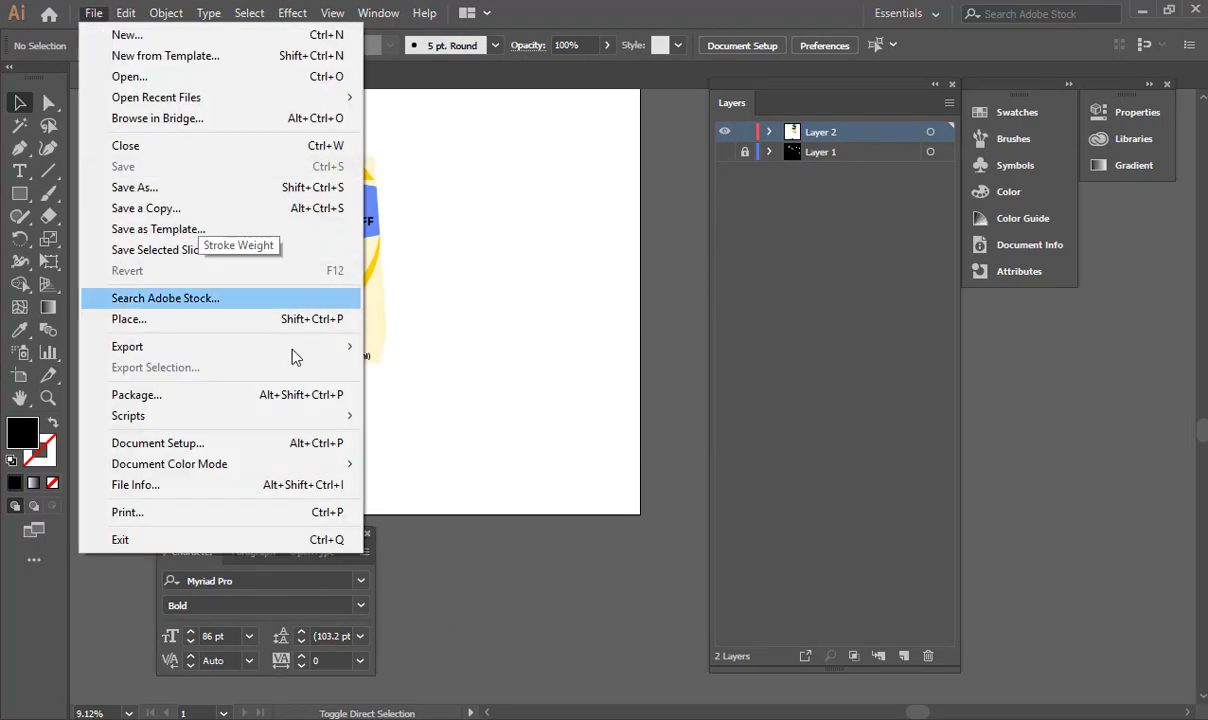
mouse_move(330, 346)
click(400, 368)
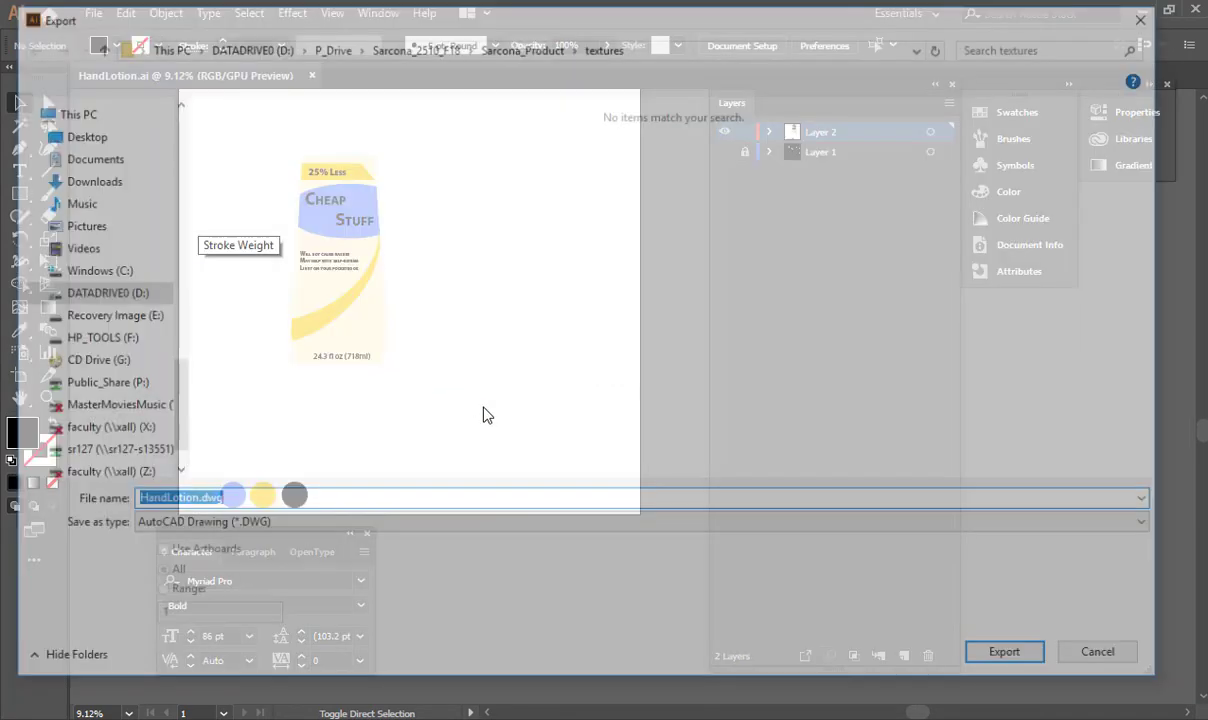
click(443, 522)
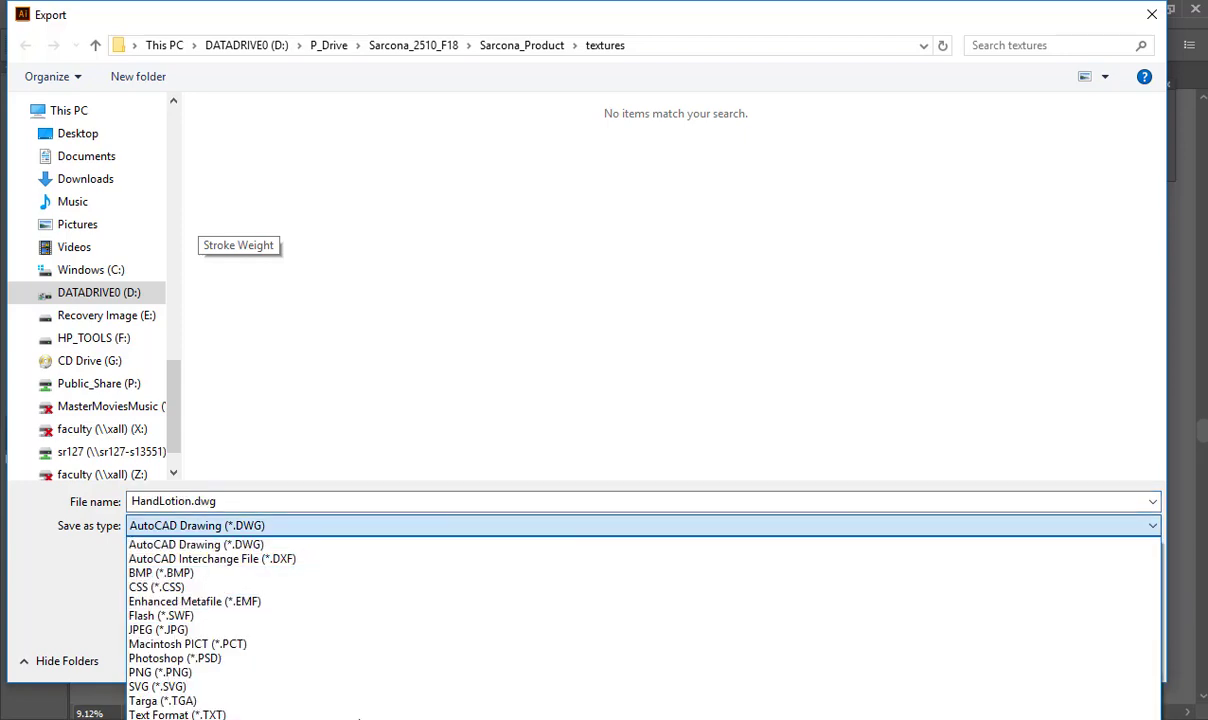
click(663, 627)
click(1015, 660)
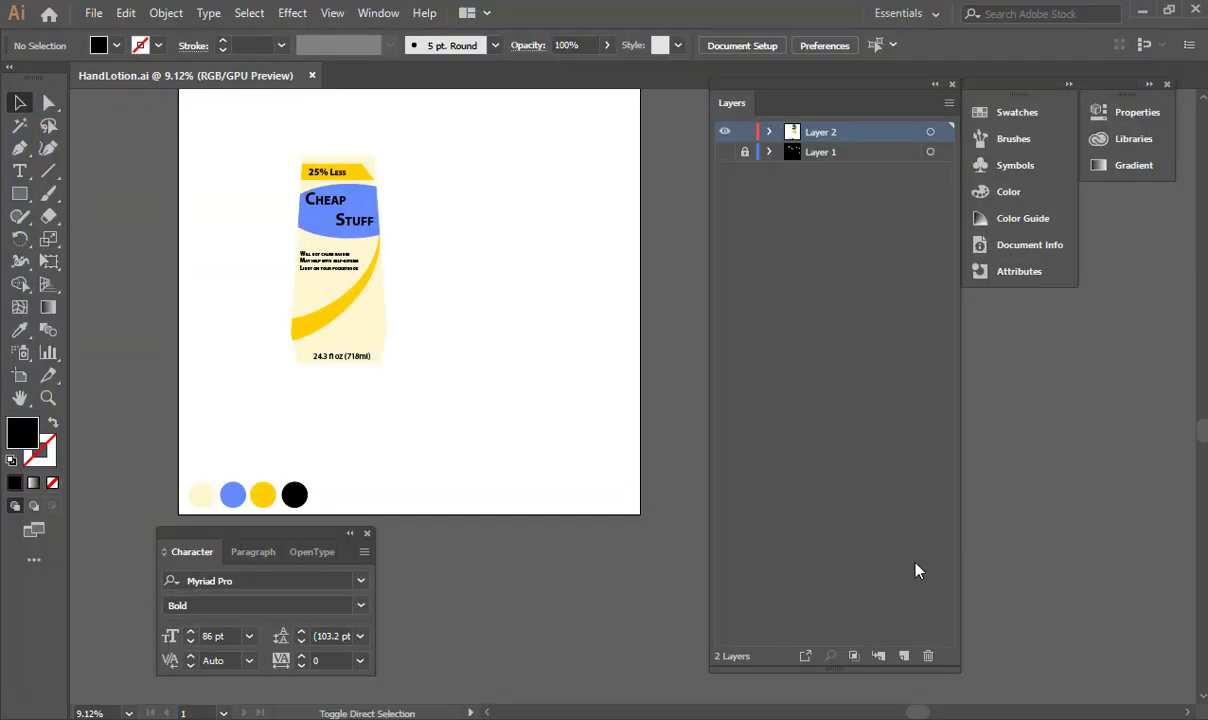
click(633, 444)
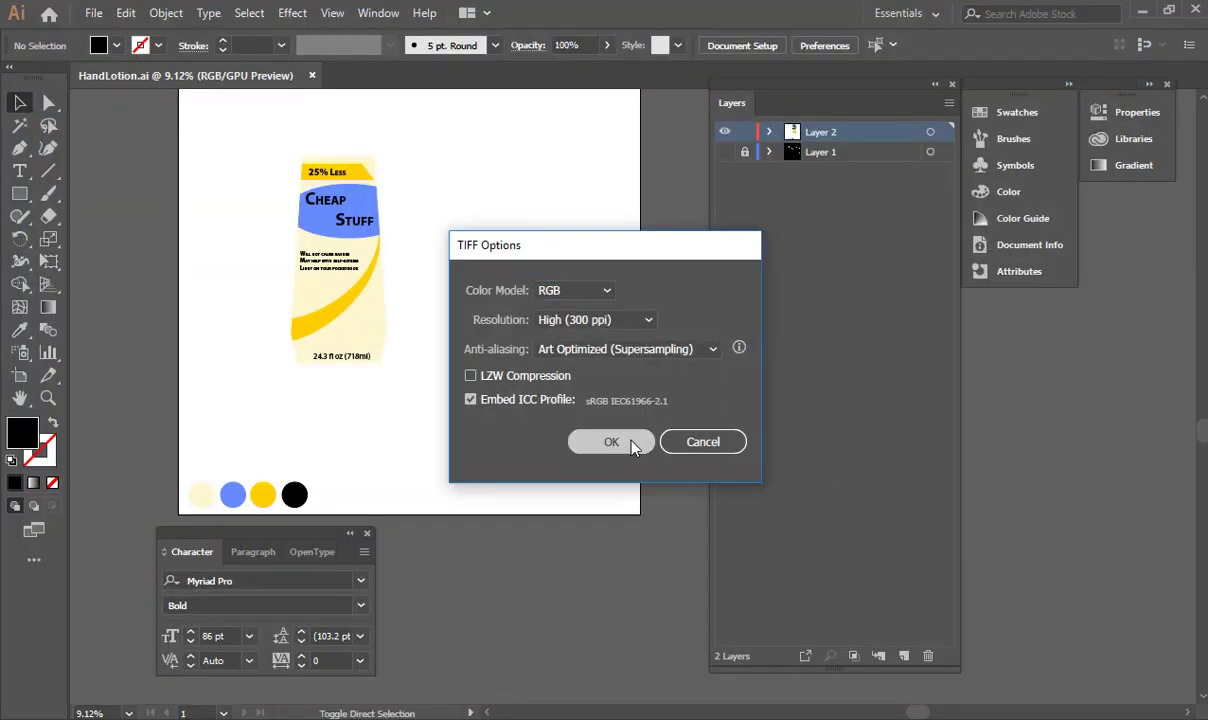
Step: Switch to CINEMA 4D's Standard layout and replace the checker material on the conditioner bottle's Cube with a new material
mouse_move(766, 718)
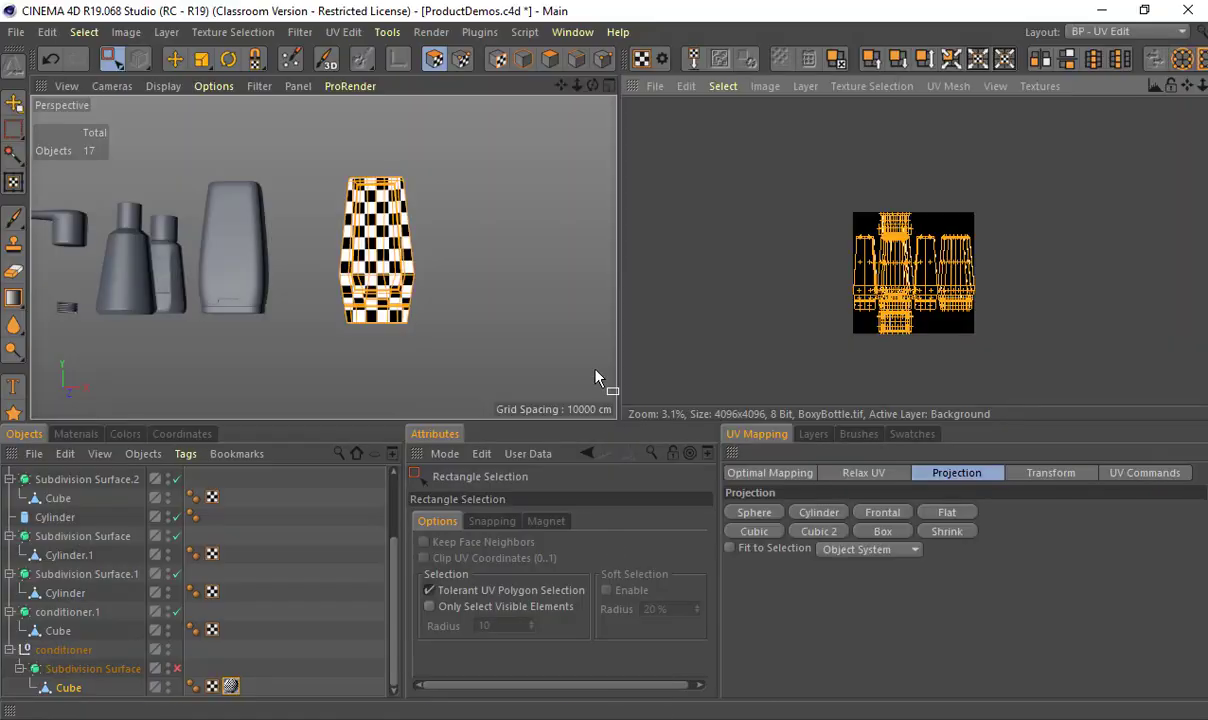
click(1127, 33)
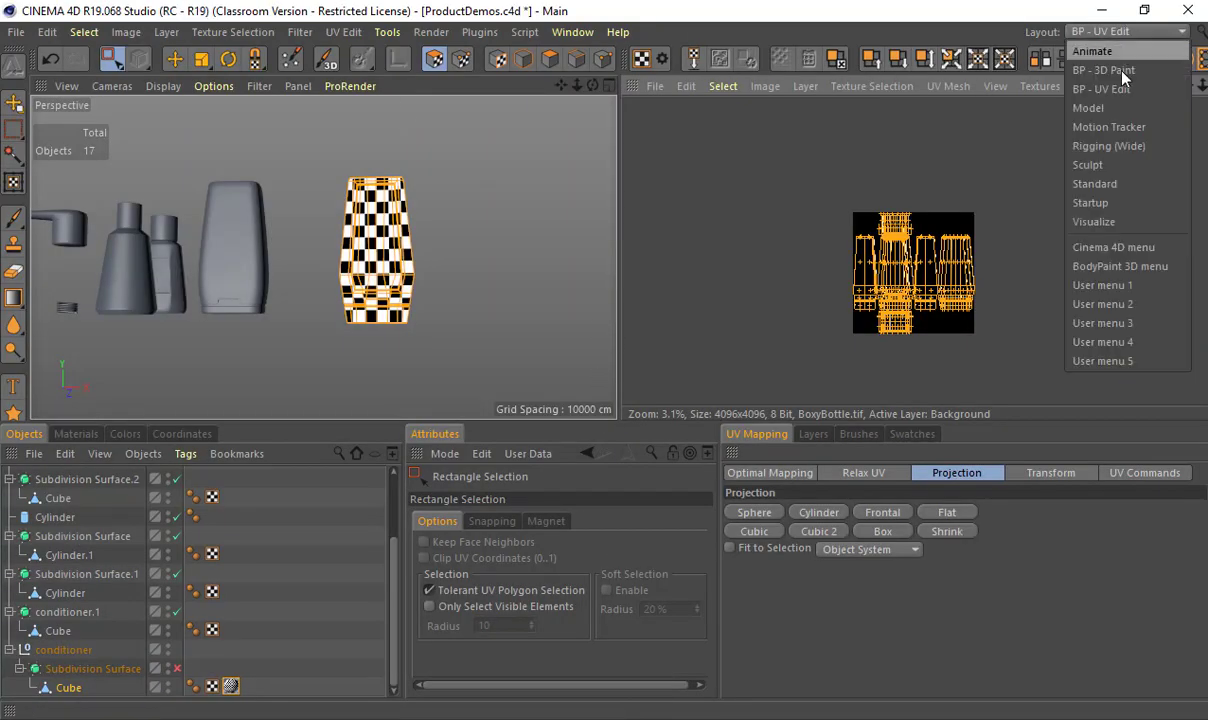
click(1114, 187)
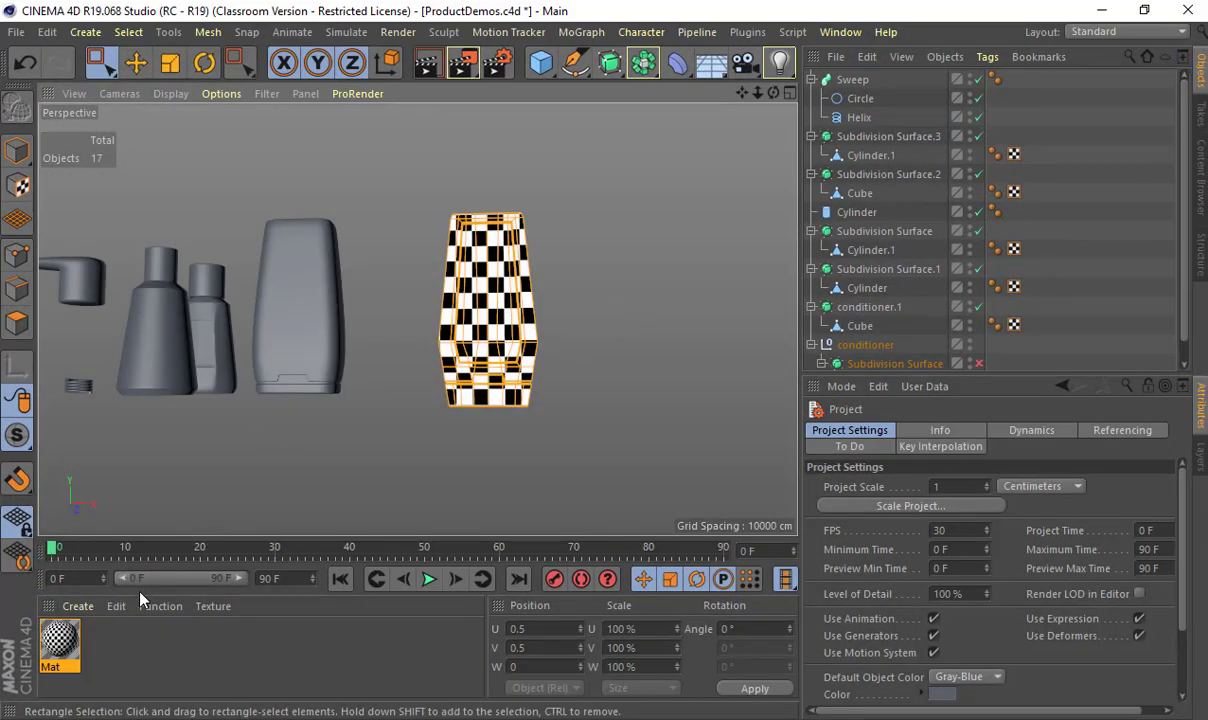
double_click(104, 612)
drag(55, 624, 990, 360)
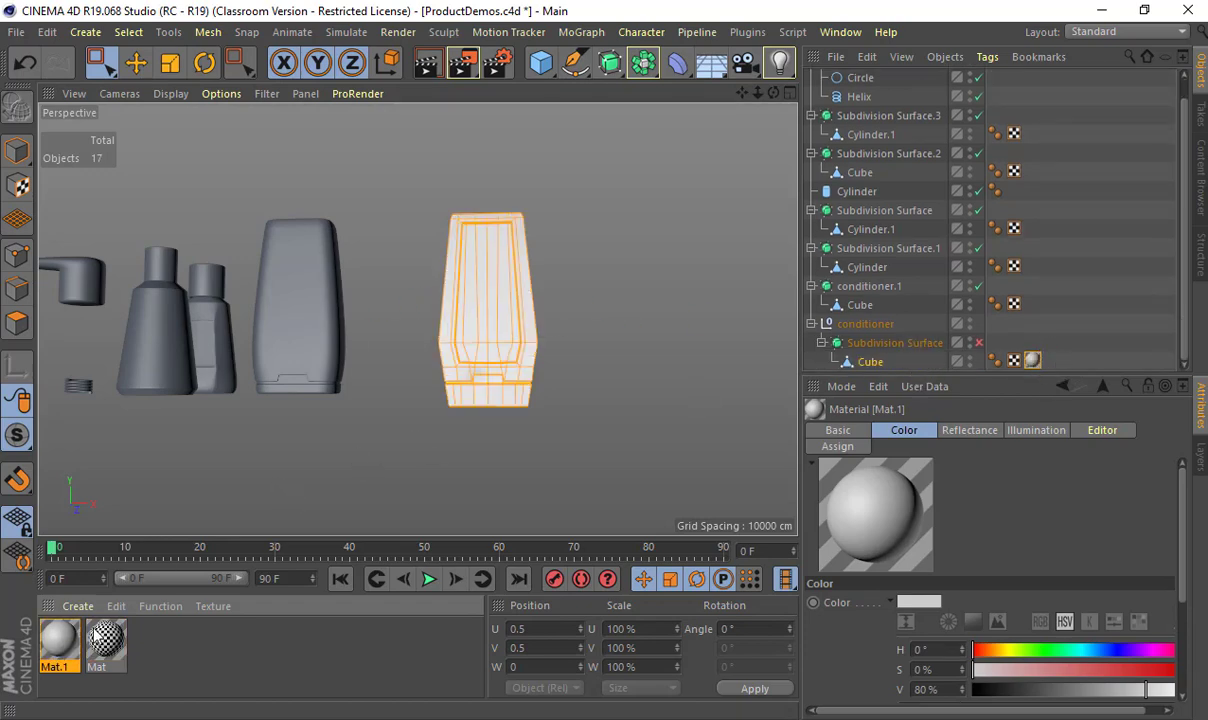
Step: Load HandLotion.tif as the color texture of the new bottle material and look at the textured bottle
double_click(72, 645)
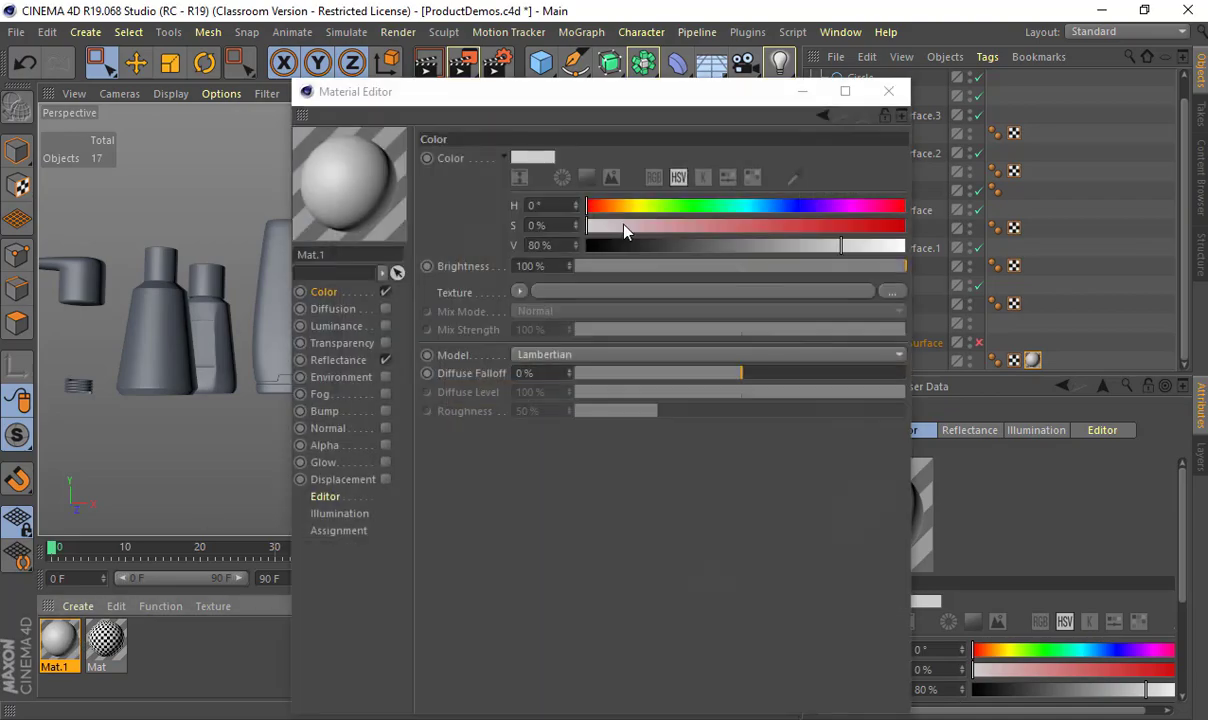
click(620, 290)
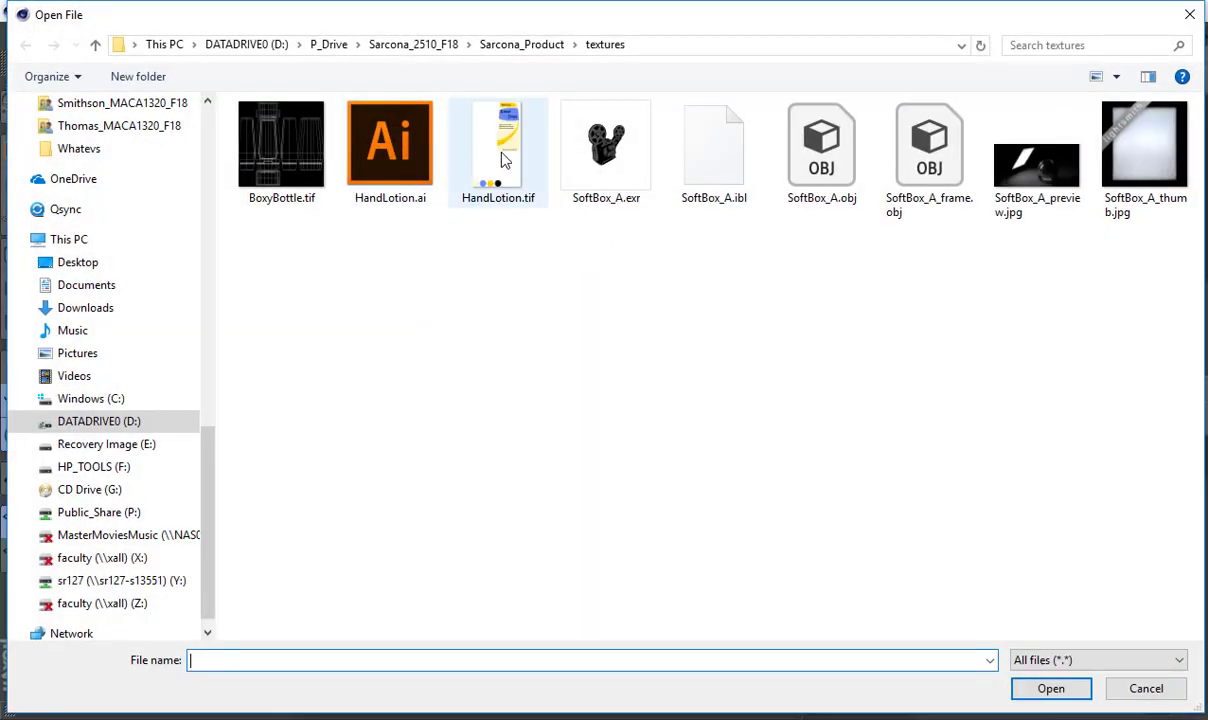
click(505, 160)
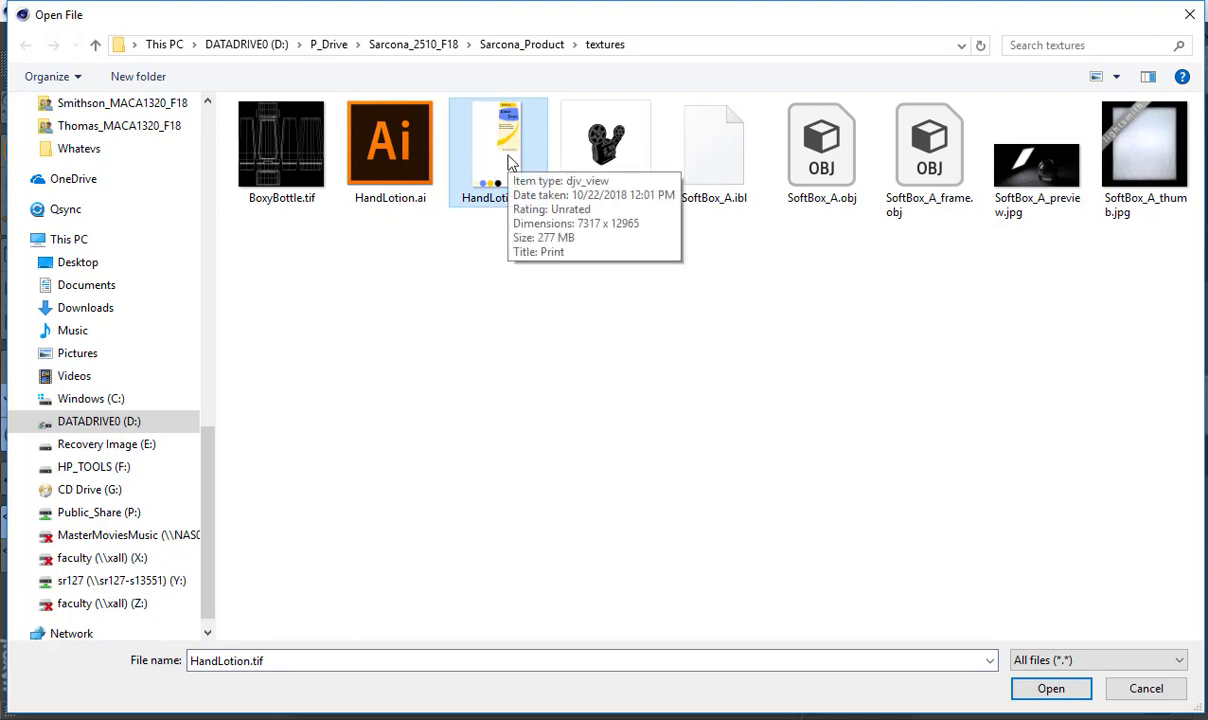
double_click(508, 160)
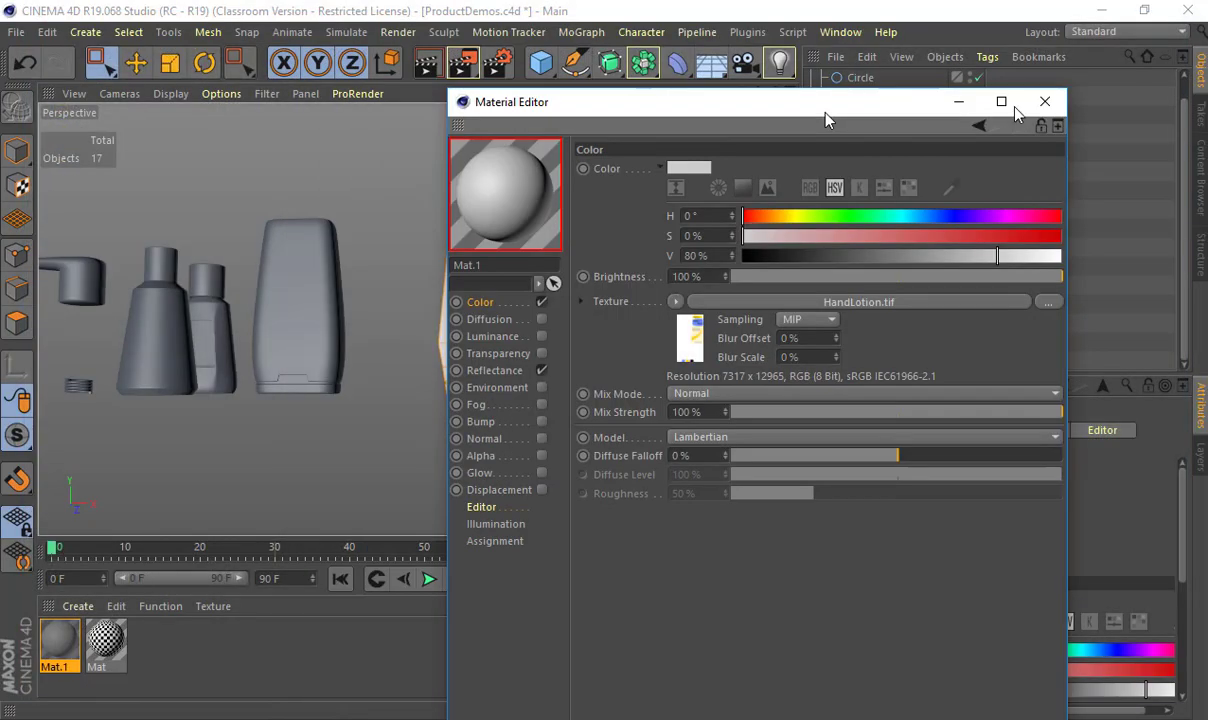
drag(825, 112, 736, 100)
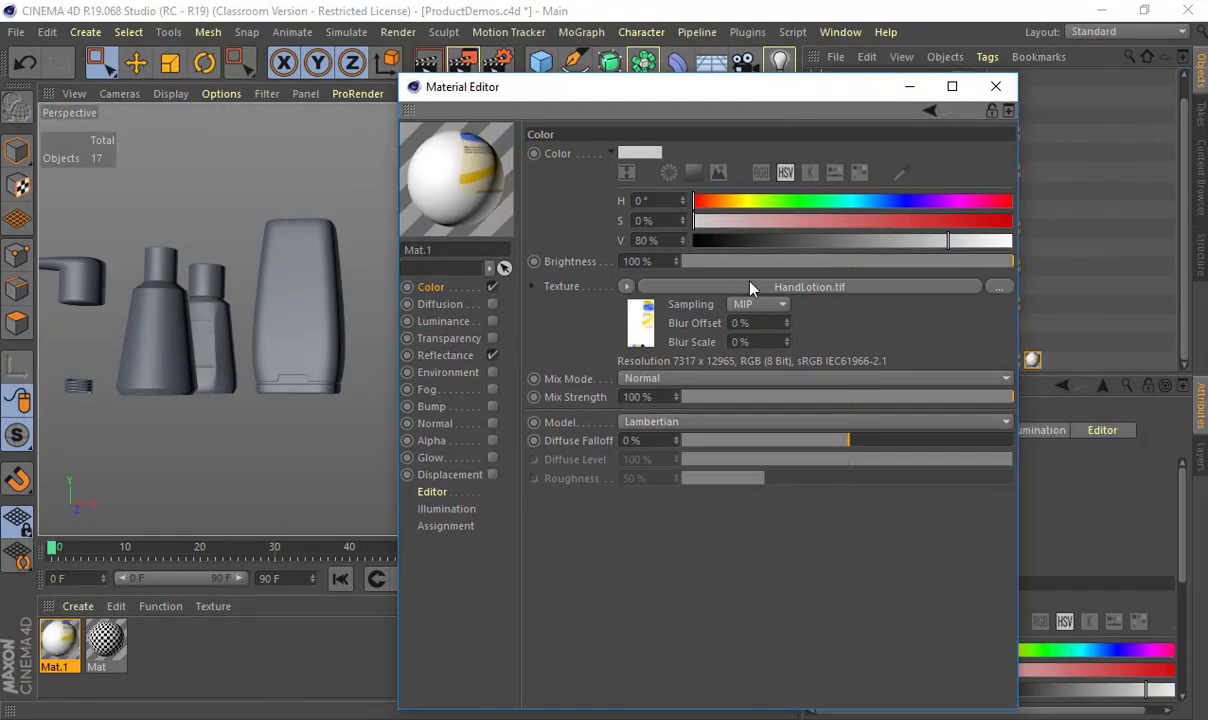
click(996, 87)
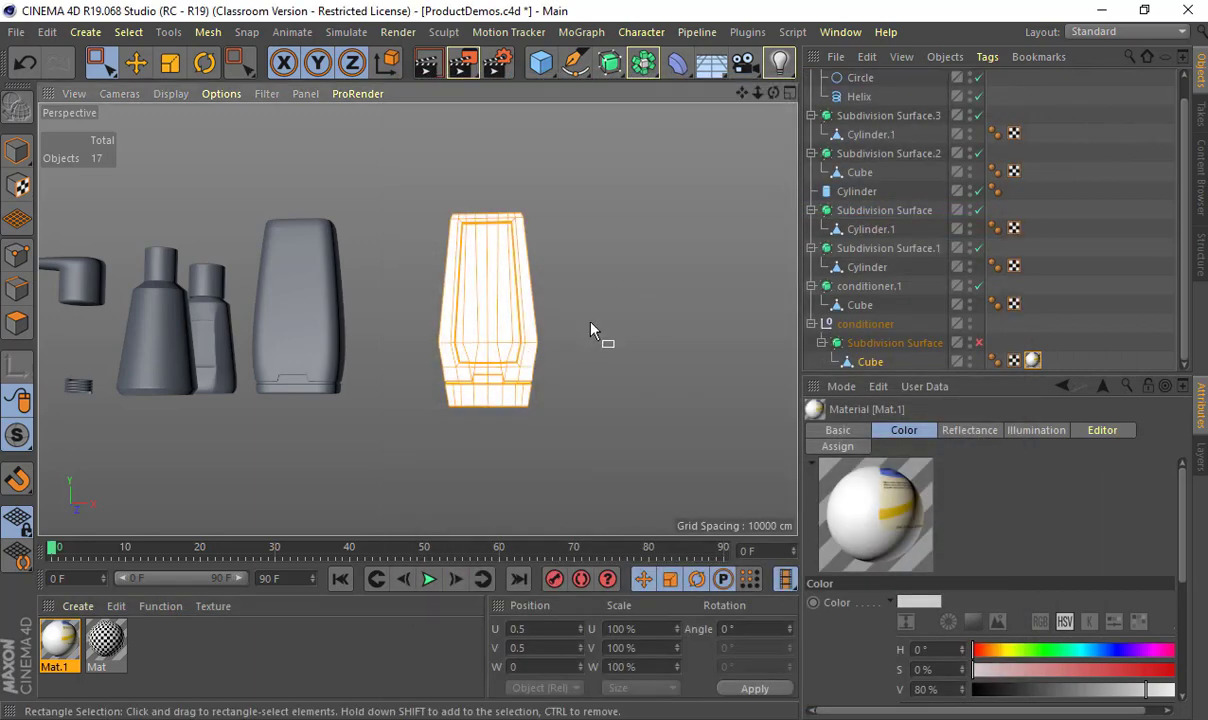
alt+drag(590, 321, 496, 340)
Step: Switch back to Illustrator, draw a black rectangle covering the whole artboard and send it behind all artwork
key(alt+Tab)
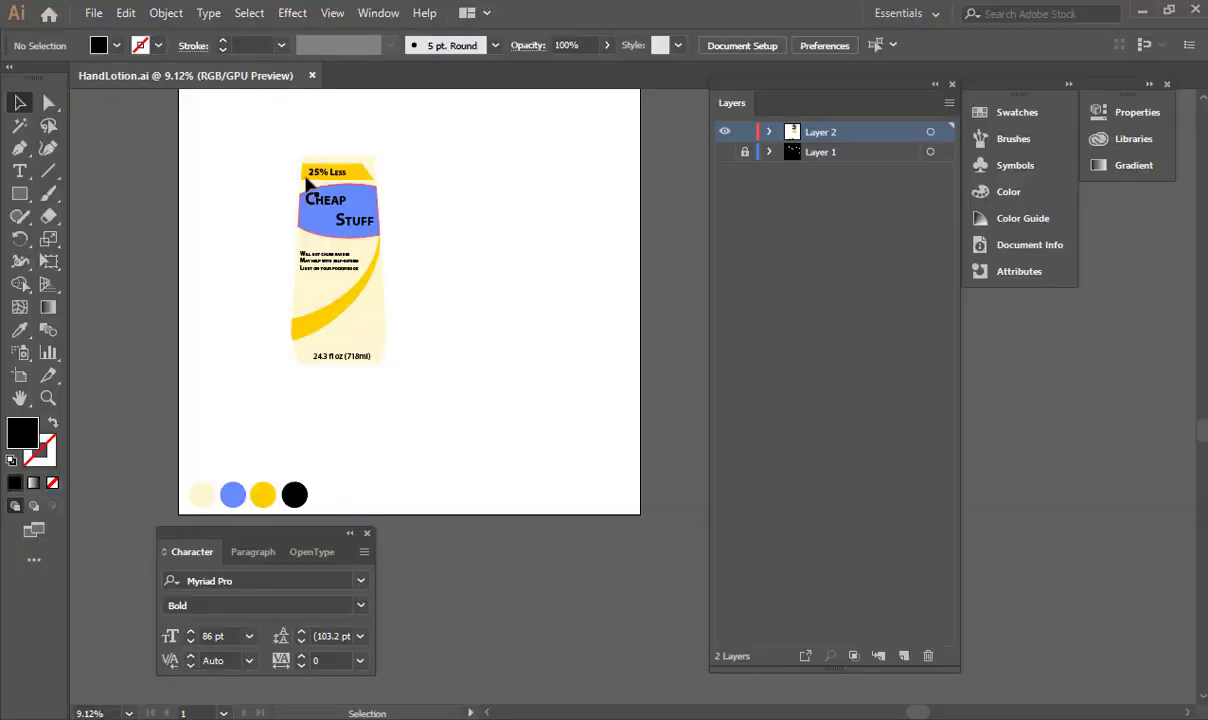
alt+scroll(494, 276, down, 2)
click(19, 193)
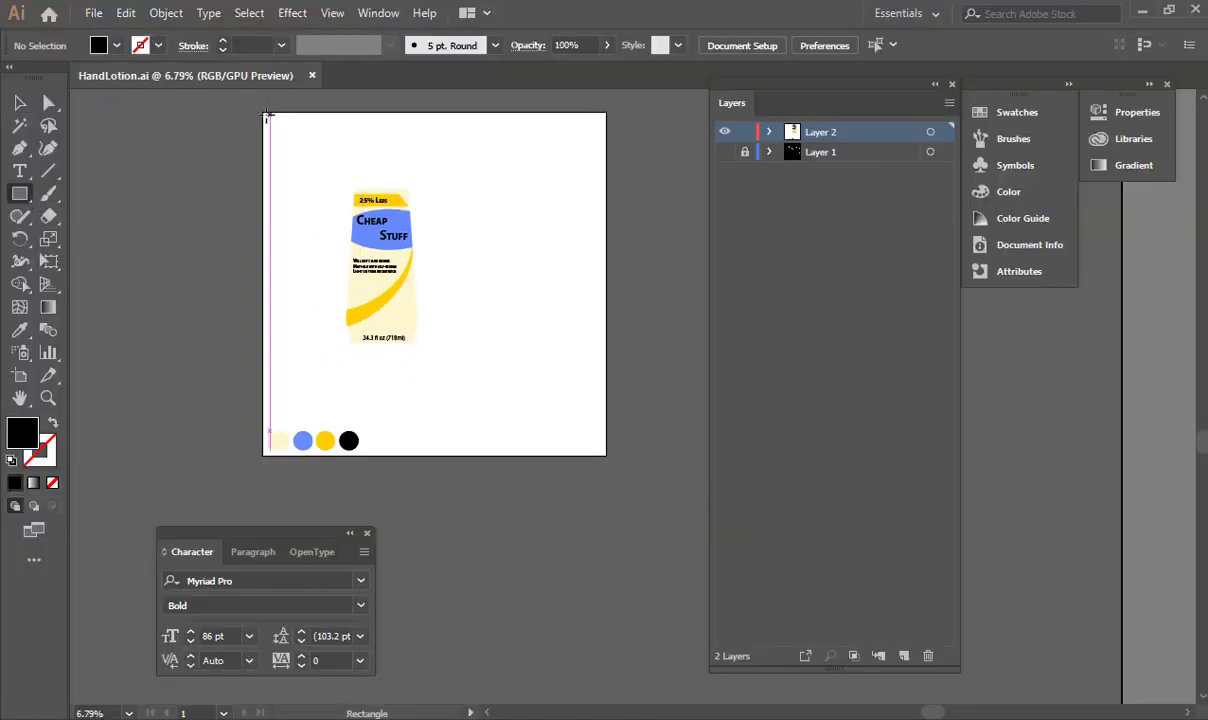
drag(268, 113, 607, 455)
key(v)
mouse_move(262, 113)
mouse_down()
mouse_move(276, 121)
mouse_move(262, 112)
mouse_up()
key(ctrl+shift+bracketleft)
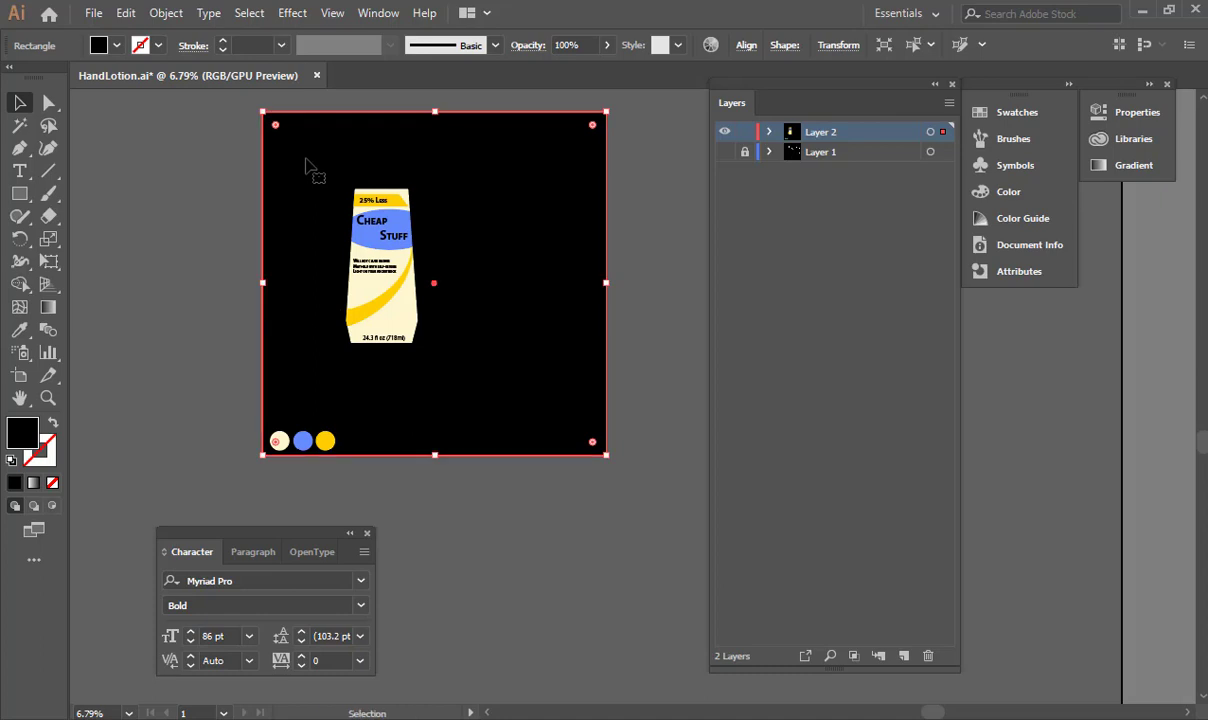
Step: Recolor the background rectangle with the cream sampled from the bottle front, after trying the brand band's blue
key(i)
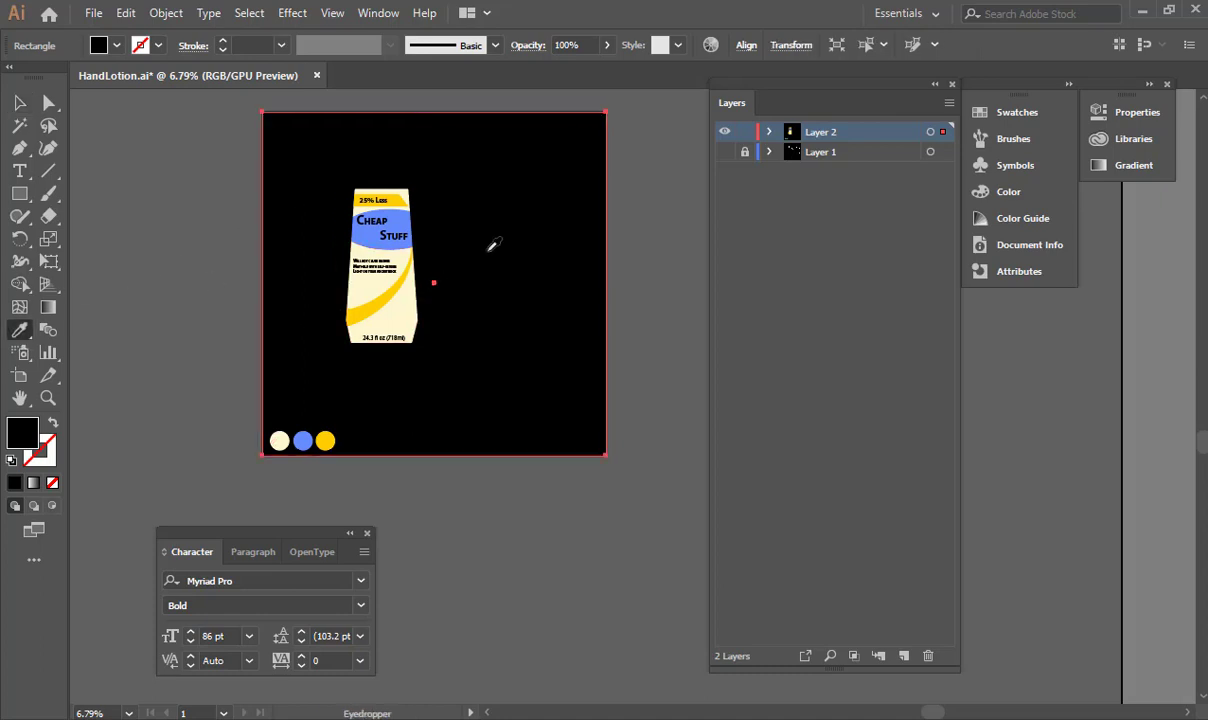
click(408, 224)
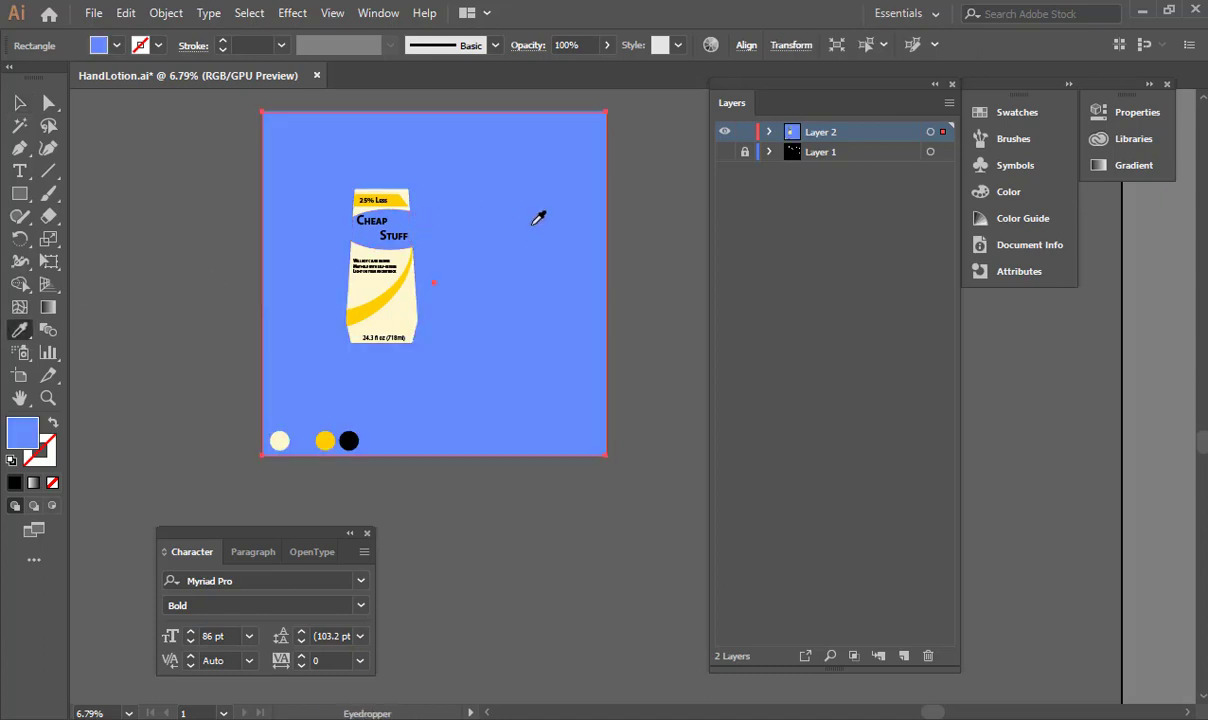
click(382, 300)
key(v)
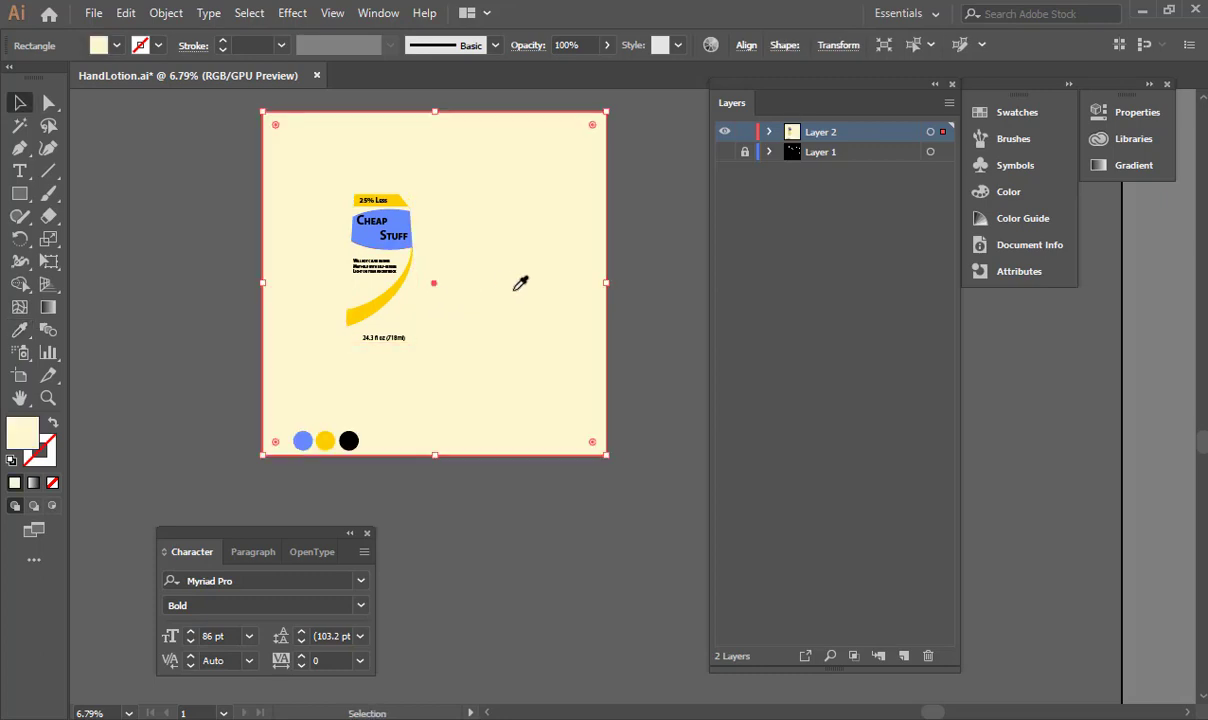
click(663, 285)
drag(666, 284, 625, 297)
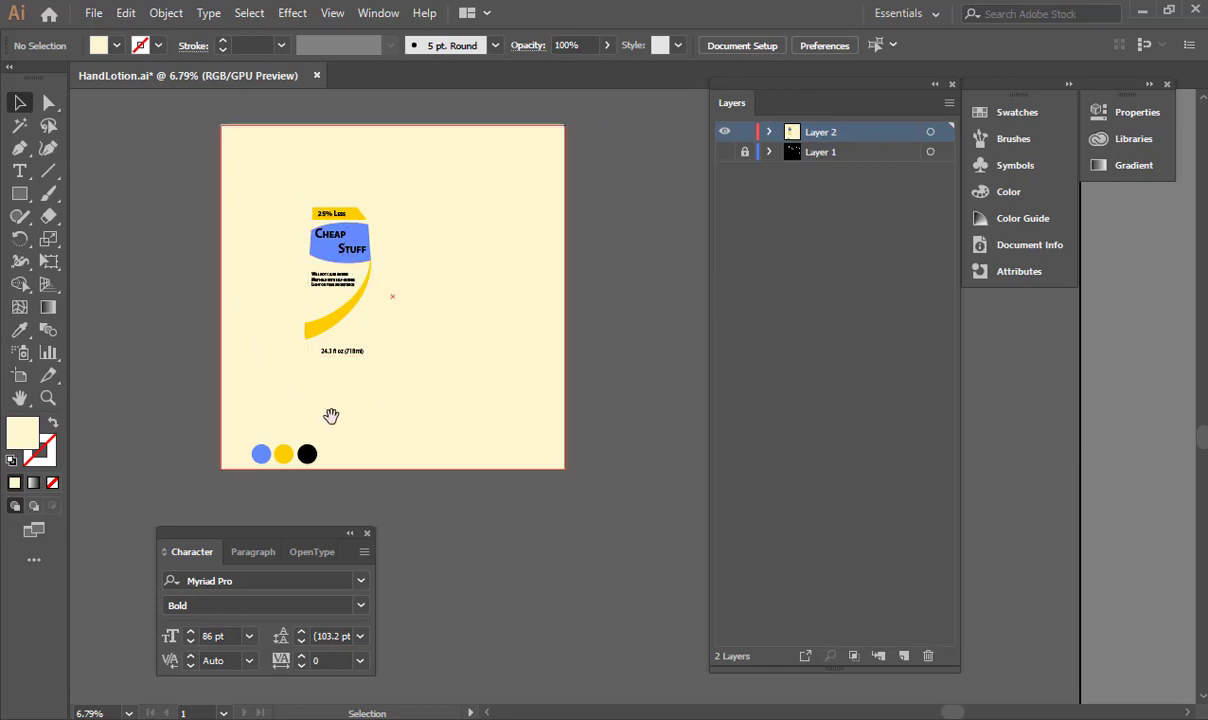
Step: Examine the Layer 1 UV wireframe alone around the artboard's lower left corner, and return to showing only Layer 2
drag(332, 415, 824, 373)
ctrl+drag(452, 431, 312, 428)
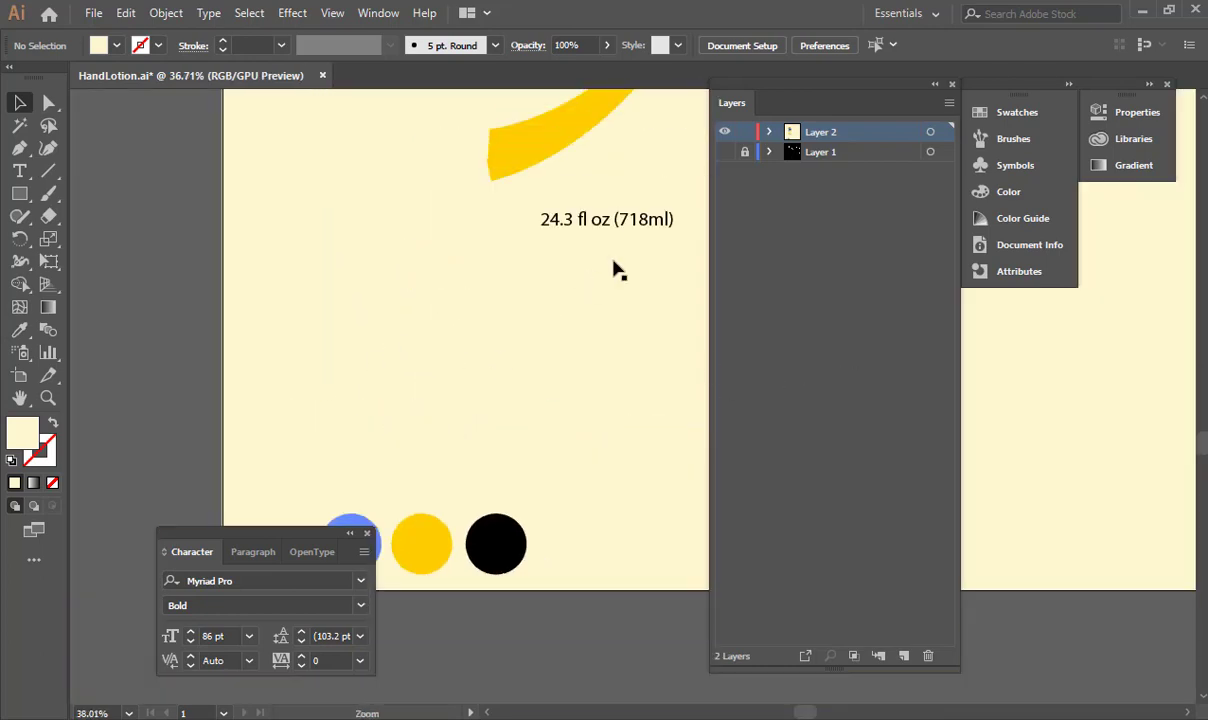
click(725, 135)
click(727, 154)
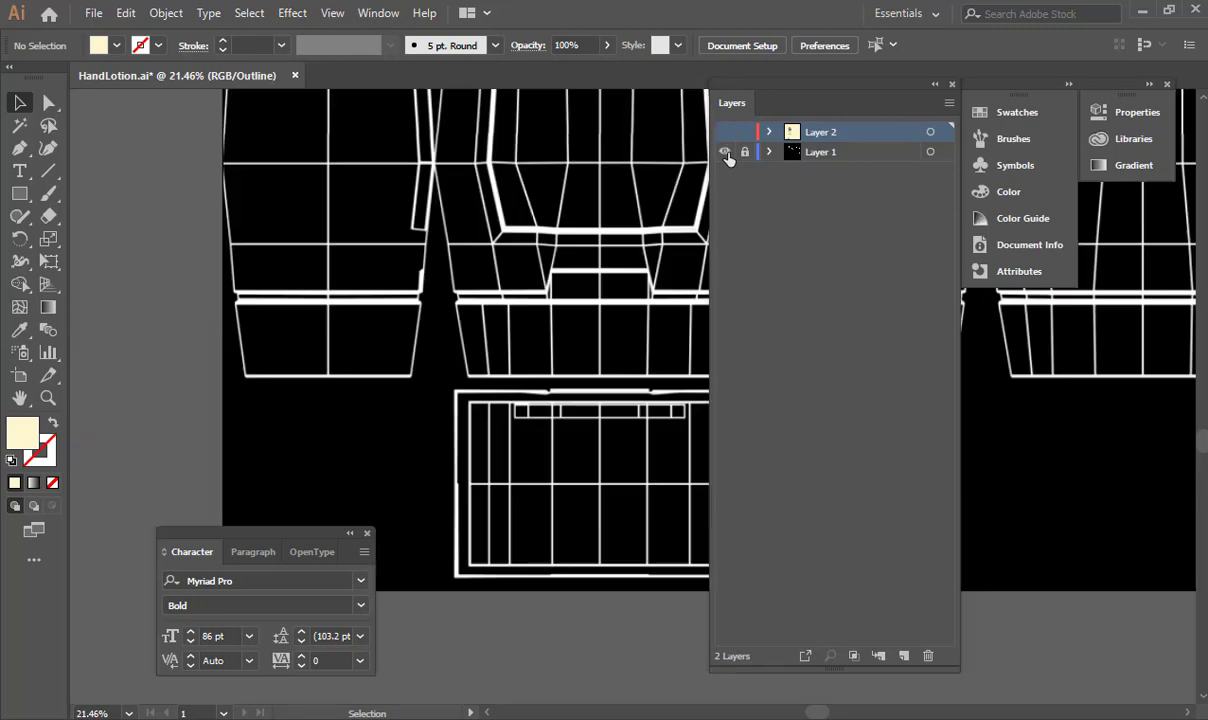
click(727, 154)
click(725, 135)
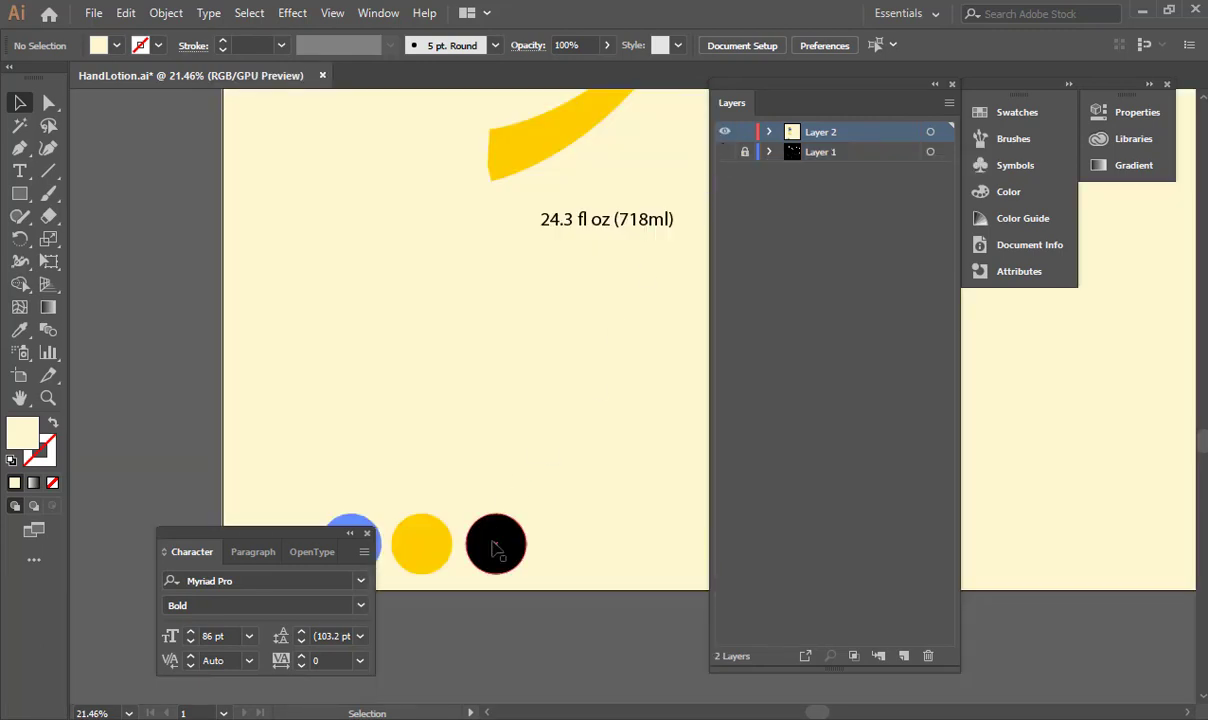
Step: Move the black and yellow color circles above the cream and blue ones to form a two-by-two block in the artboard's corner
drag(493, 547, 305, 470)
drag(419, 524, 440, 414)
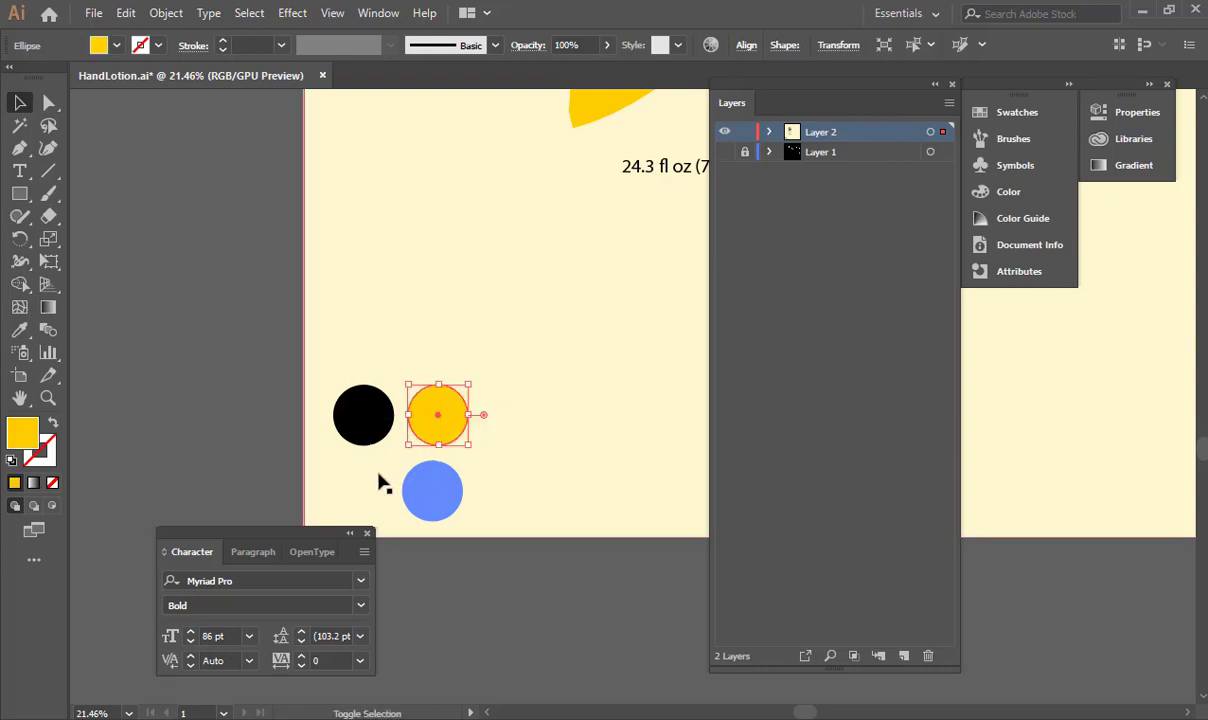
Step: Give all four color reference circles a solid 1 pt stroke
shift+click(382, 484)
shift+click(416, 486)
shift+click(368, 425)
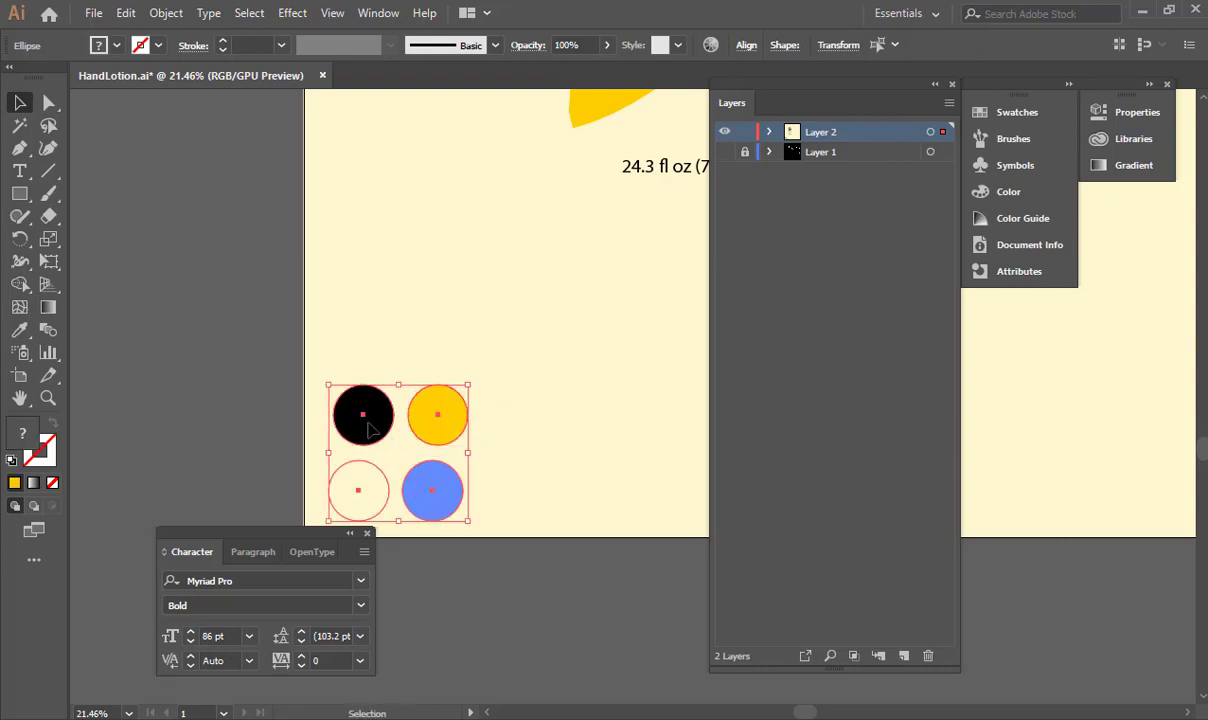
double_click(52, 459)
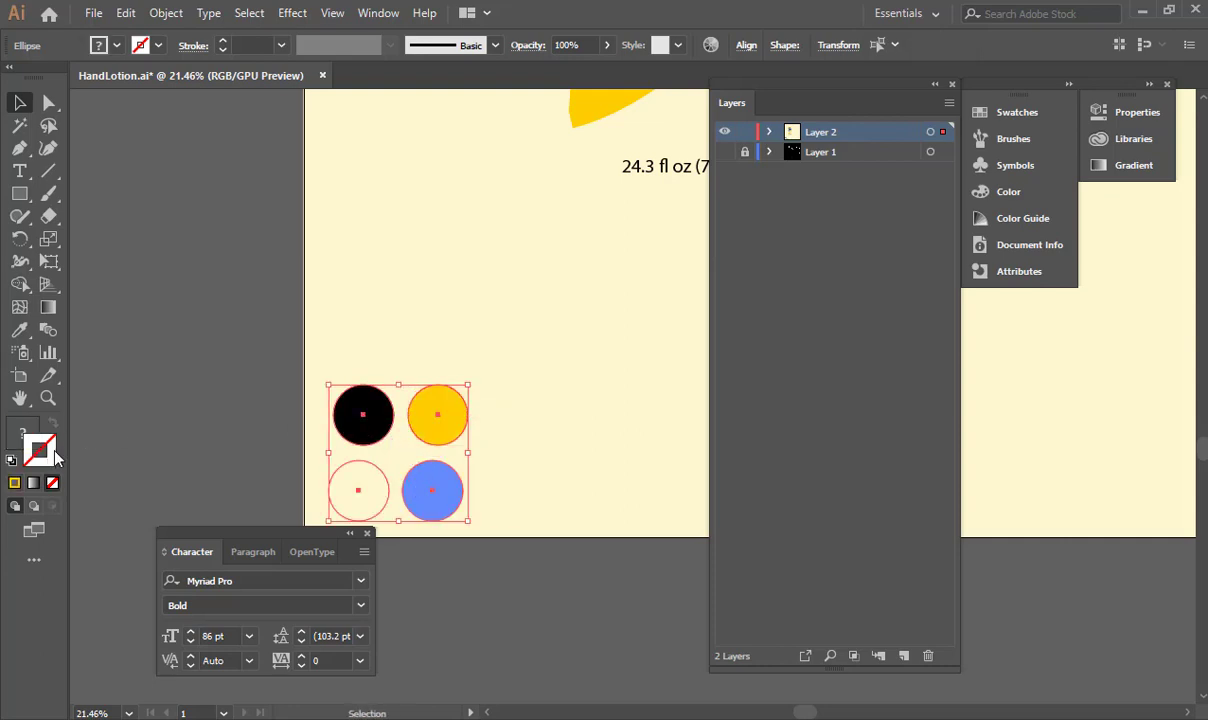
drag(219, 272, 62, 311)
key(Return)
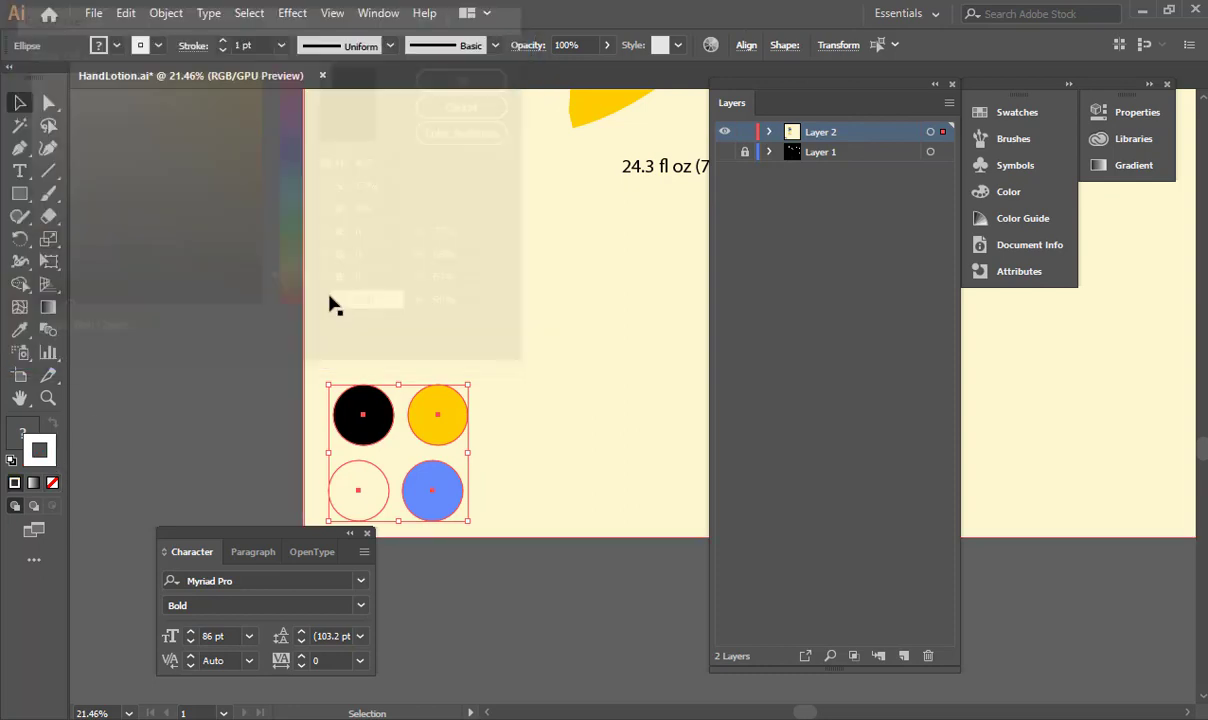
Step: Export the artwork as a TIFF over HandLotion.tif in the textures folder, using RGB at High (300 ppi)
click(626, 328)
ctrl+alt+click(399, 352)
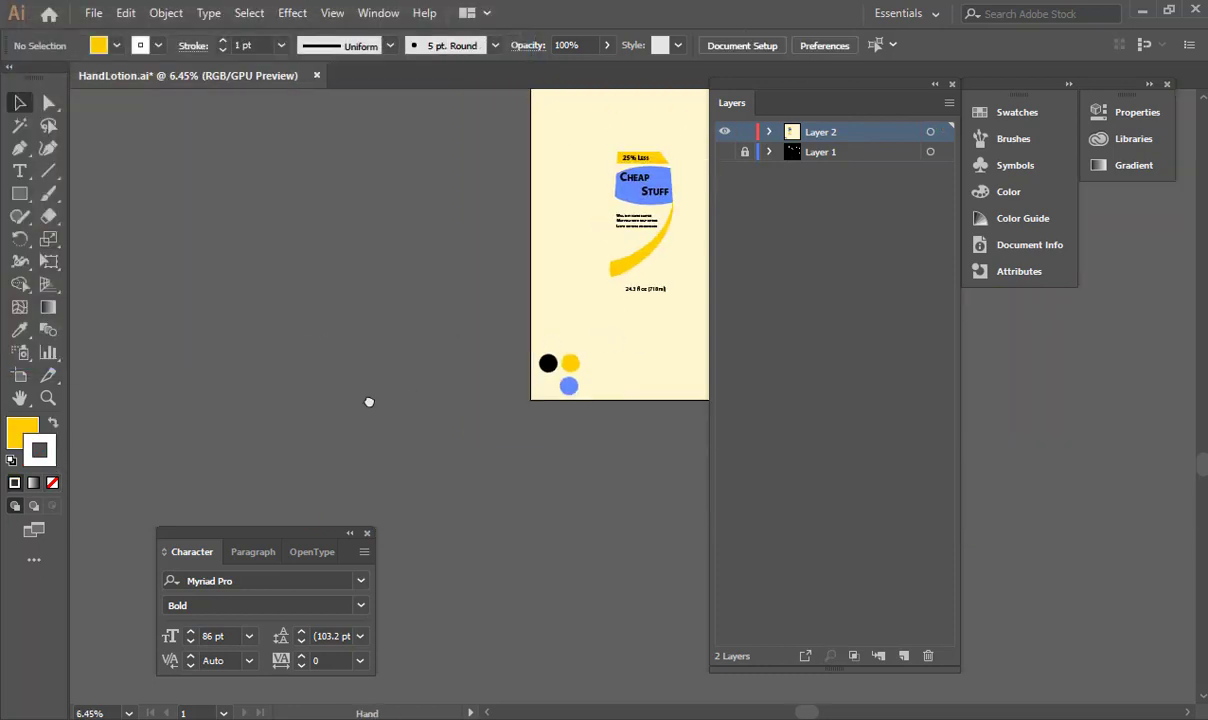
click(93, 14)
mouse_move(297, 346)
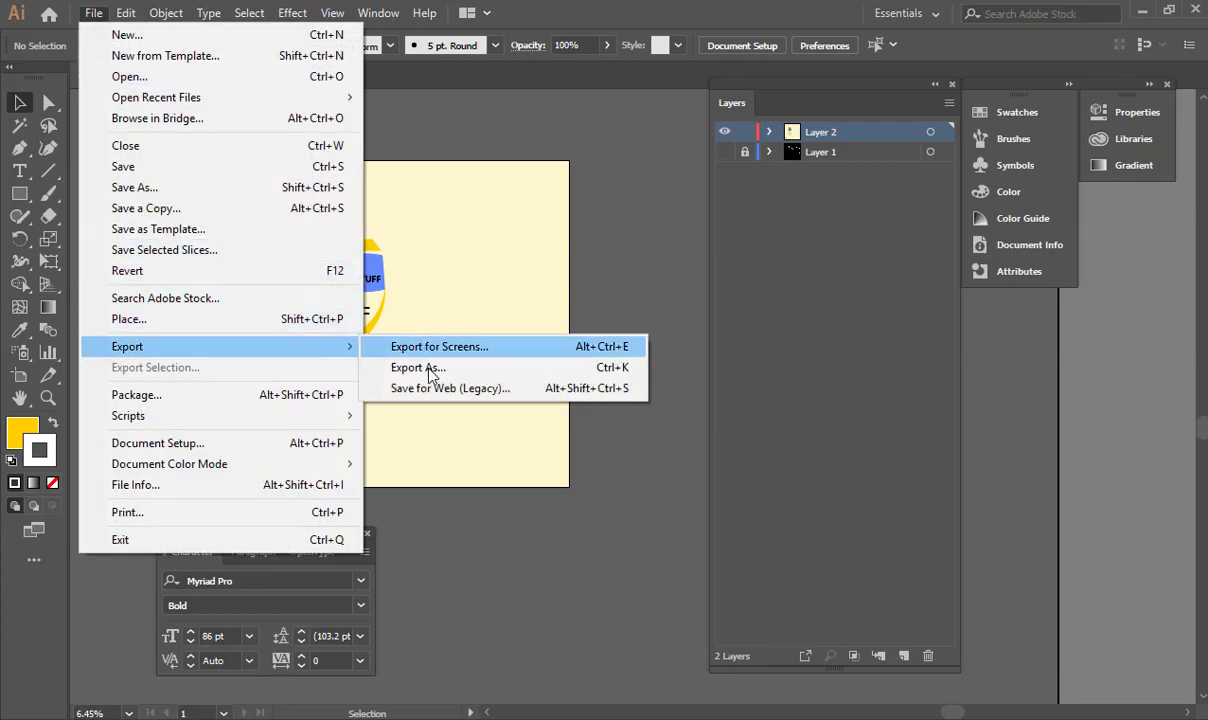
click(418, 367)
click(369, 175)
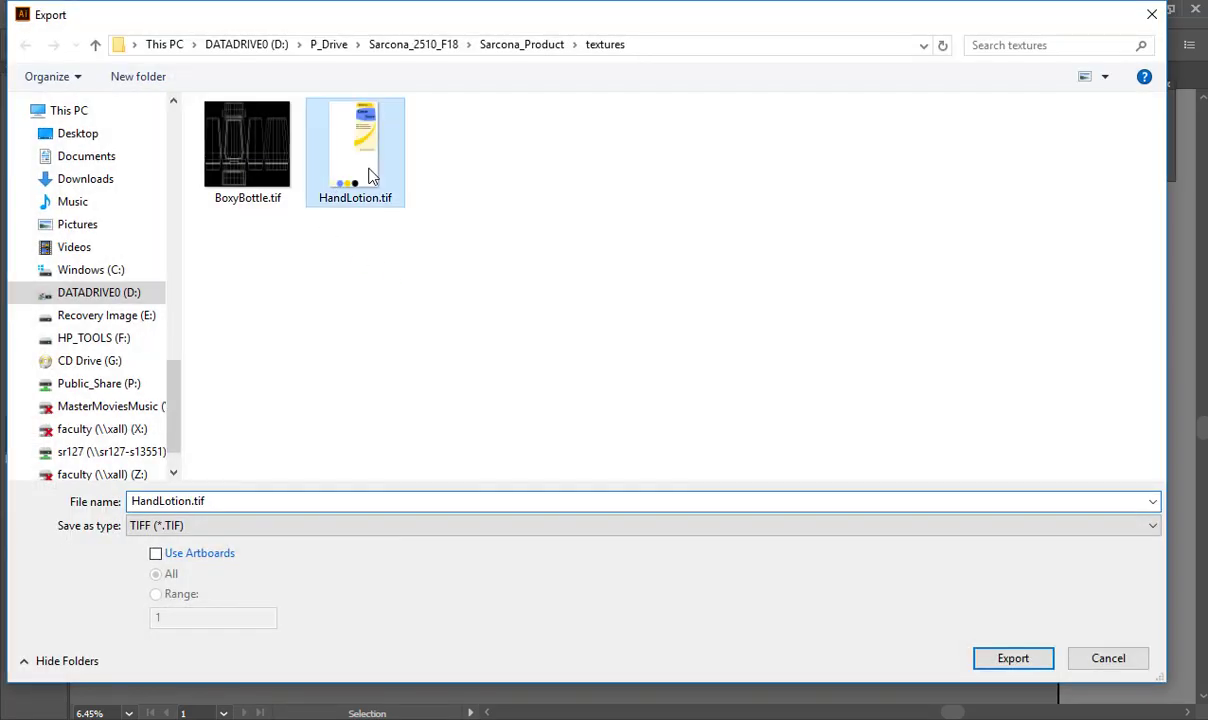
click(1013, 658)
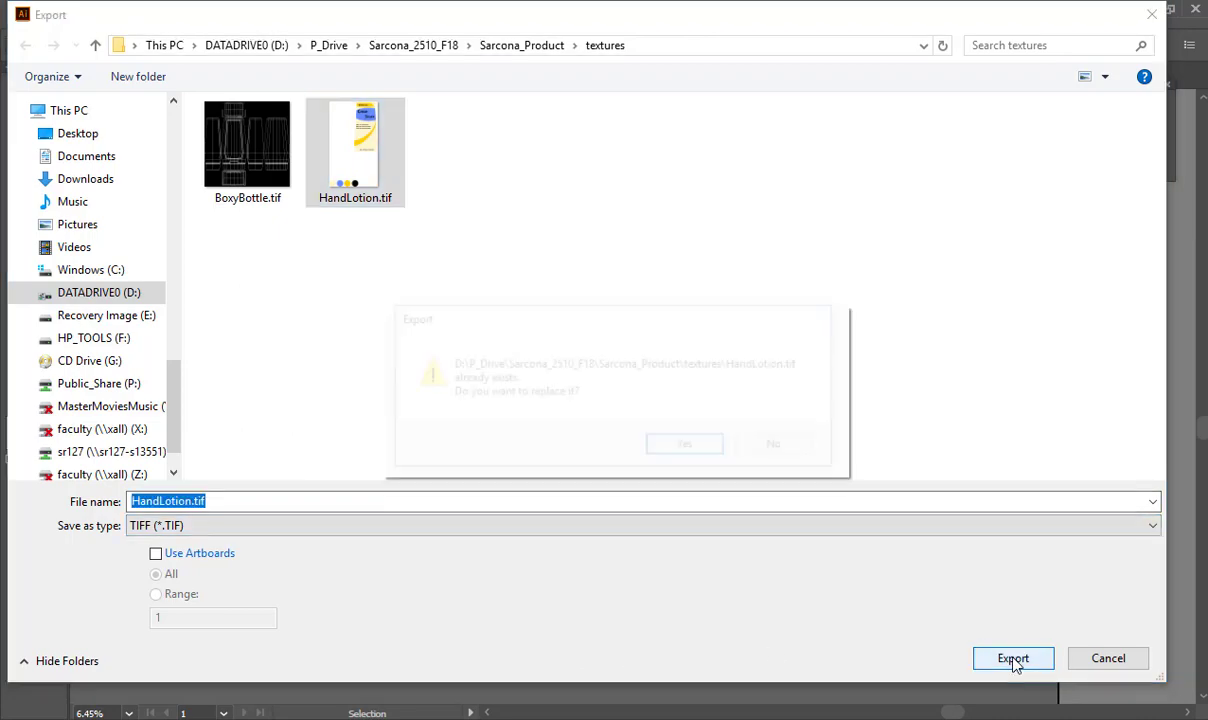
click(690, 446)
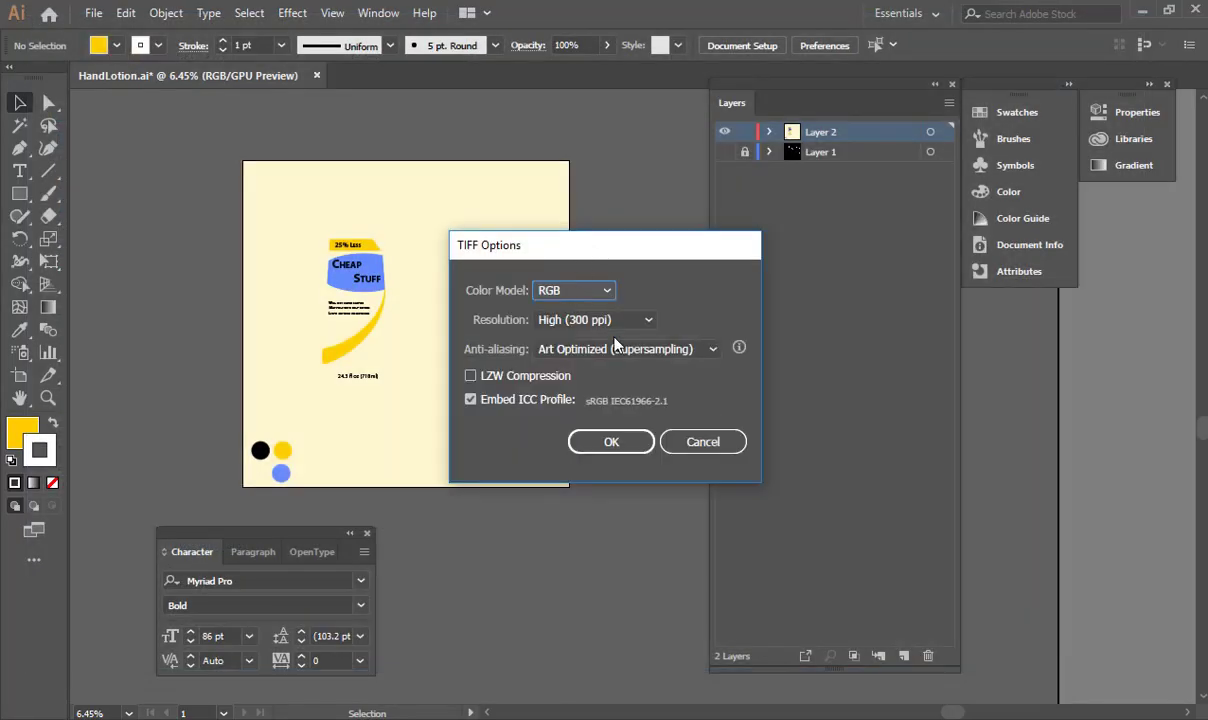
click(611, 442)
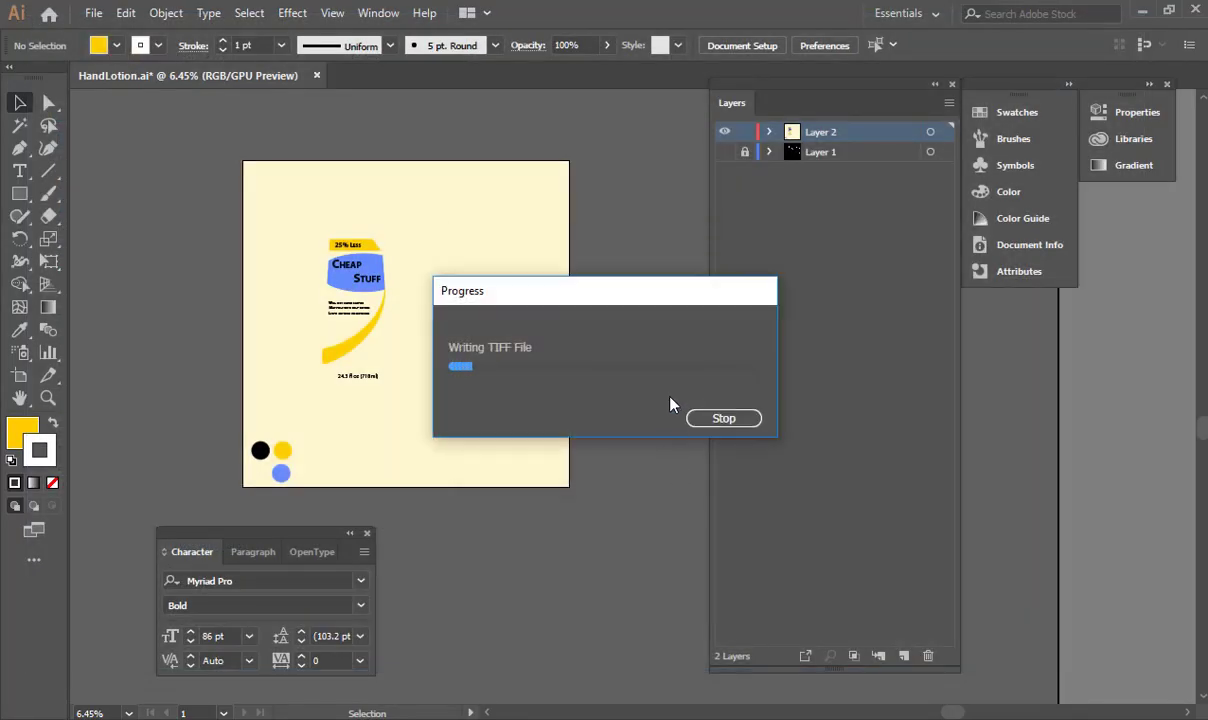
Step: Switch to CINEMA 4D and inspect the bottle's sides, checking back on the TIFF export in Illustrator
key(alt+Tab)
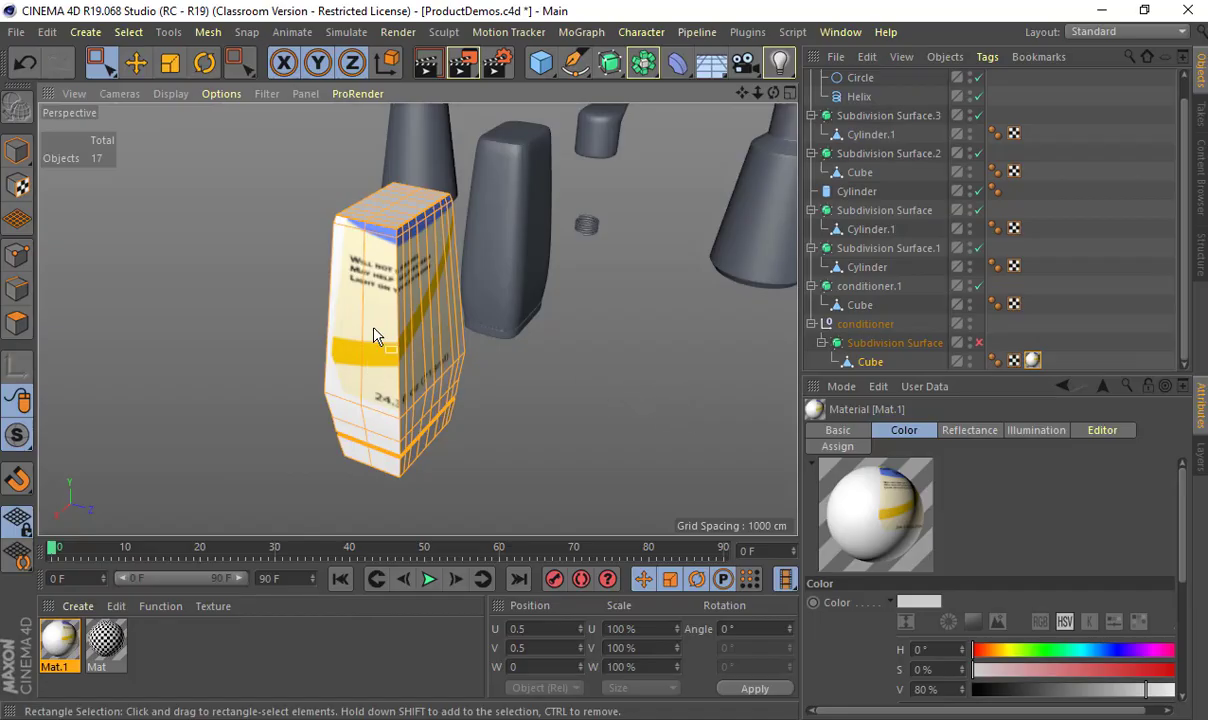
alt+drag(466, 330, 597, 291)
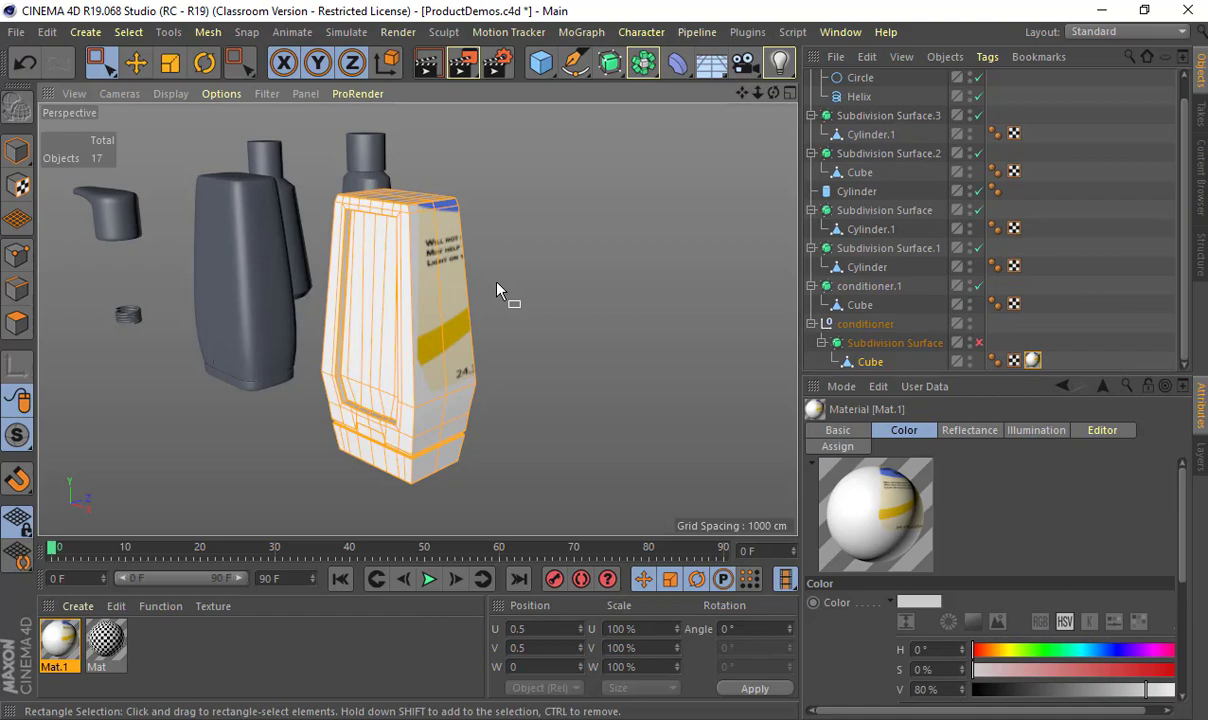
key(alt+Tab)
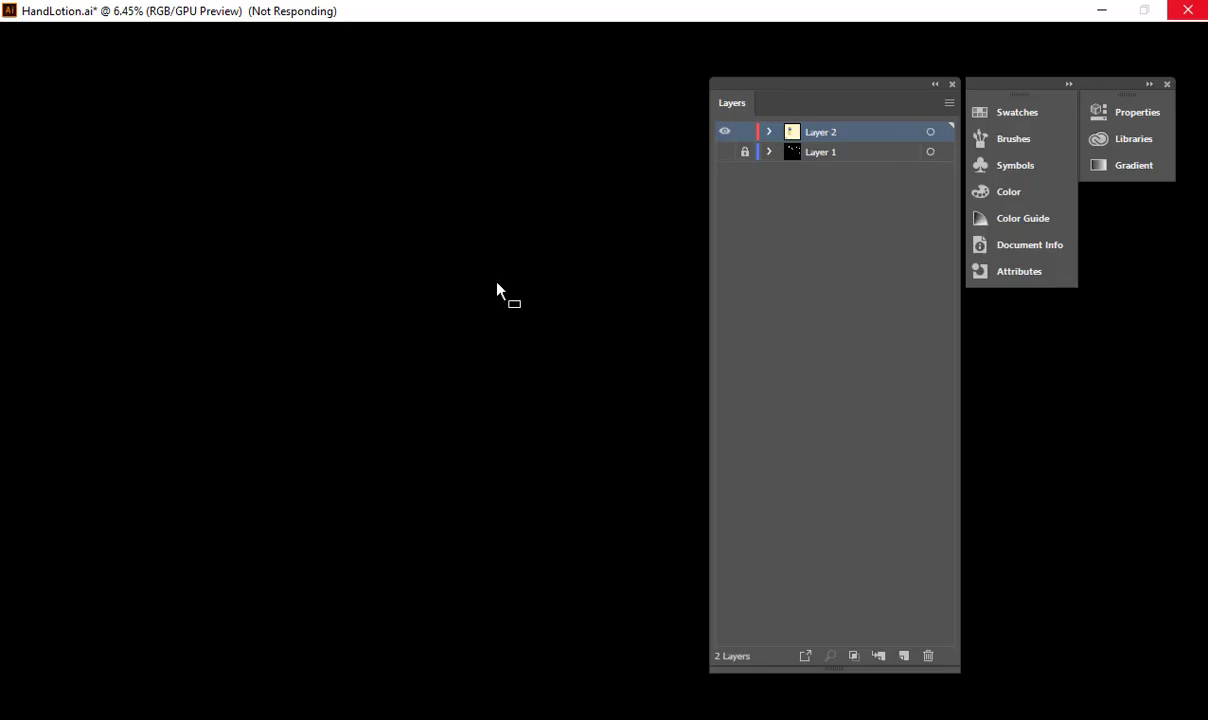
key(alt+Tab)
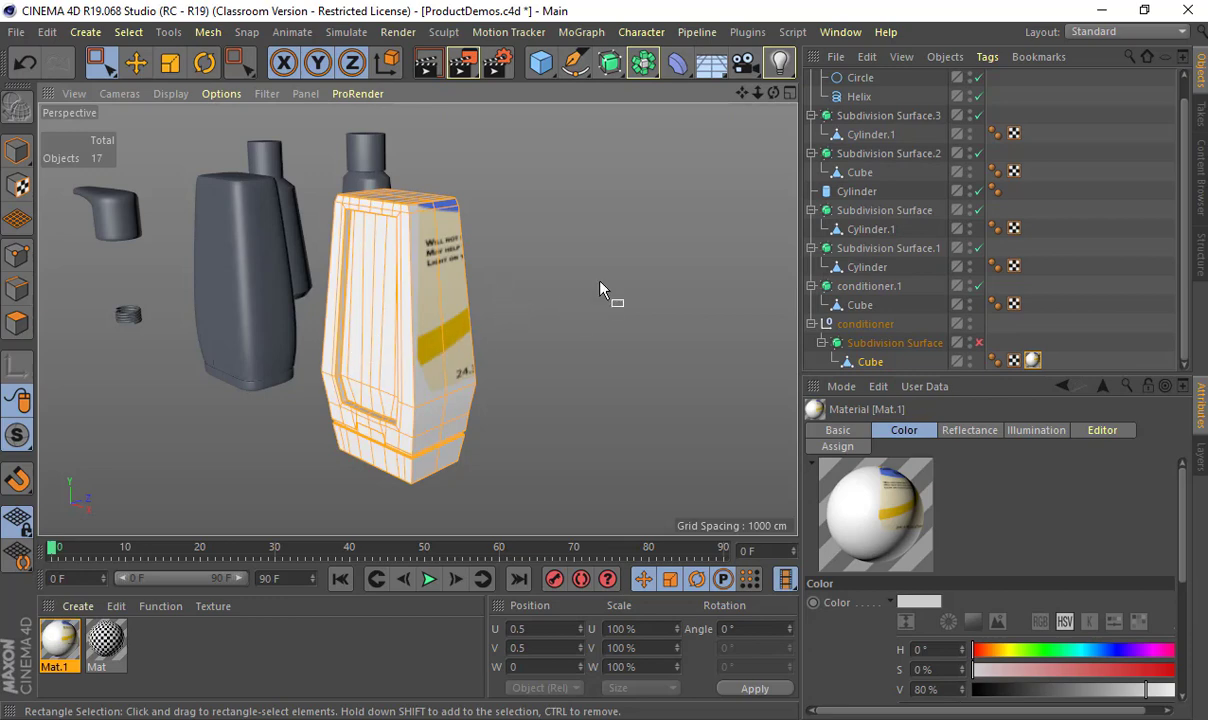
key(alt+Tab)
key(alt+Tab)
alt+drag(360, 398, 364, 438)
Step: Open the HandLotion.tif color texture of Mat.1 in the Material Editor and reload its image
double_click(62, 638)
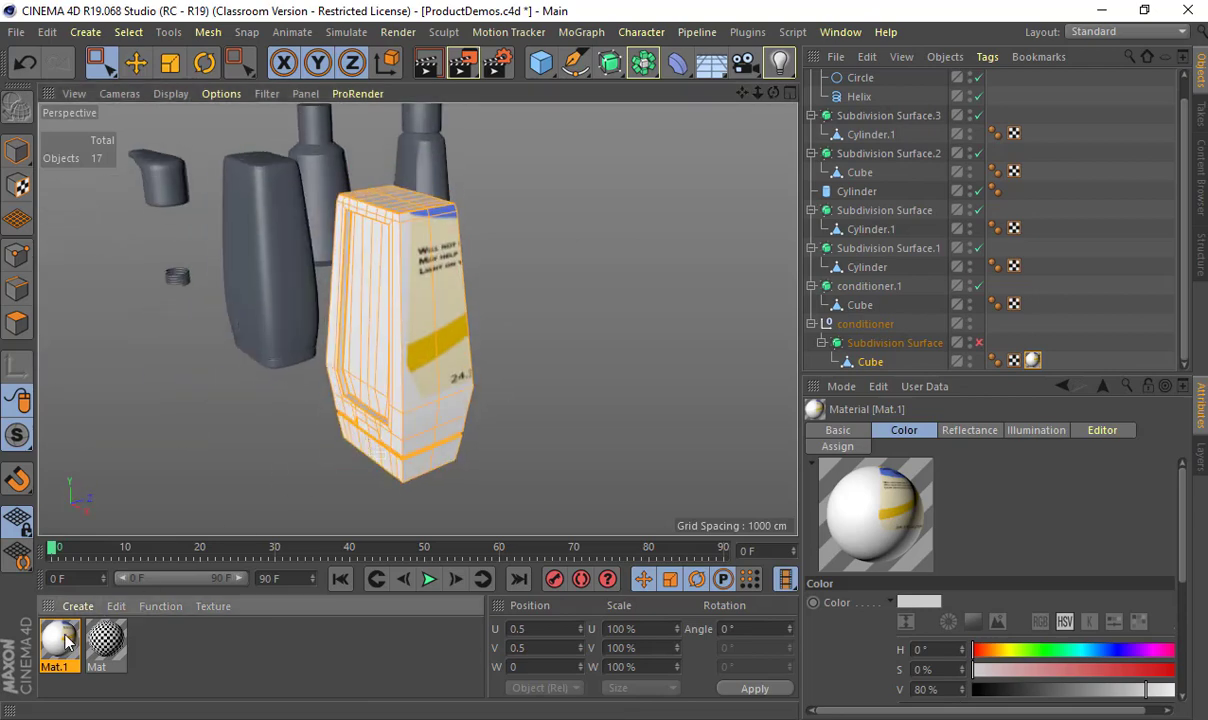
drag(600, 98, 847, 89)
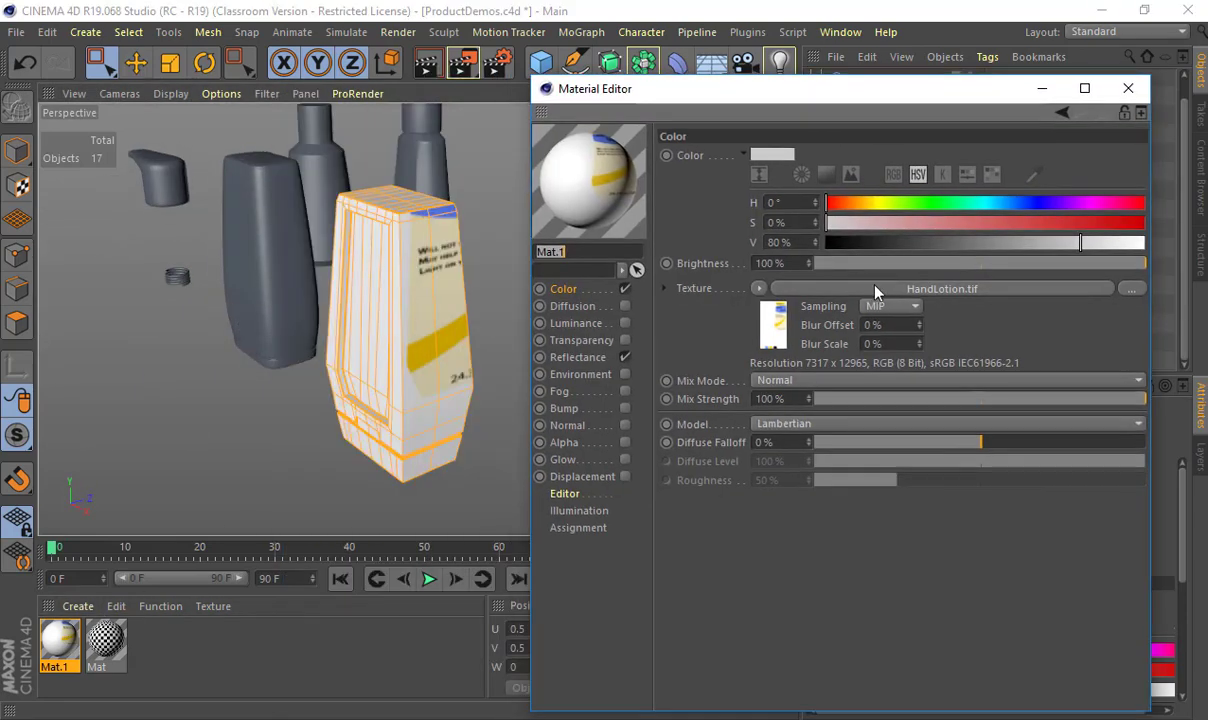
click(828, 288)
click(845, 155)
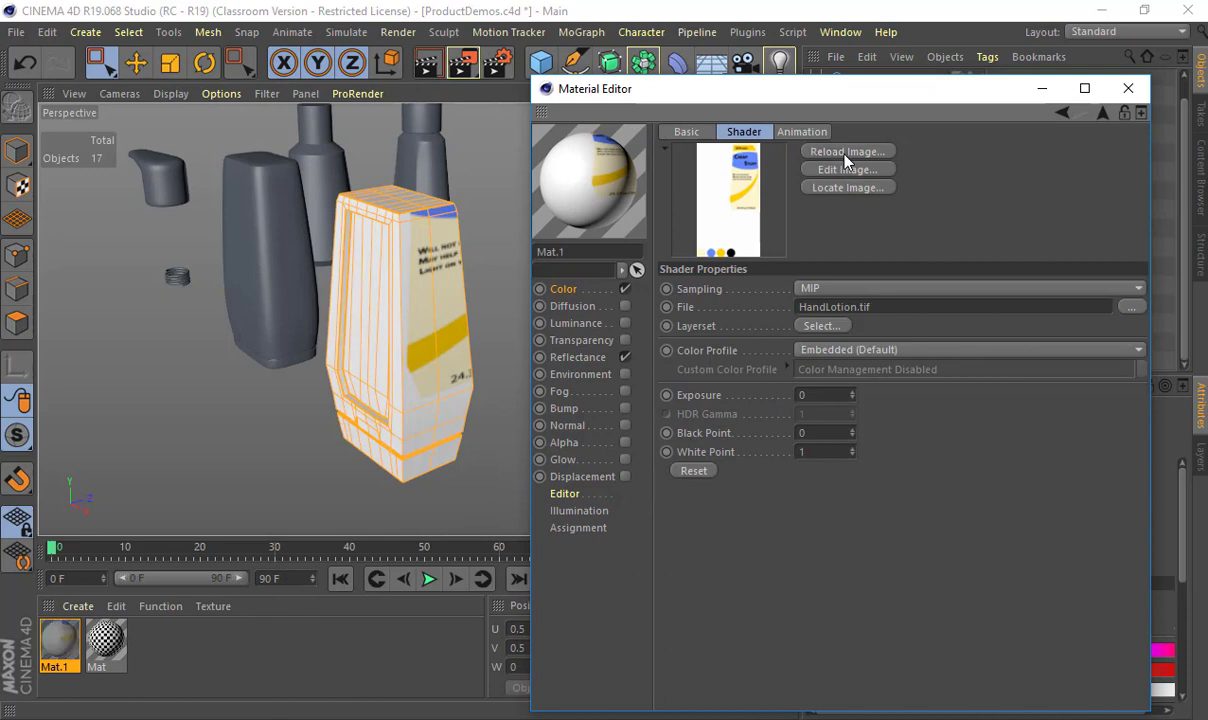
click(845, 155)
Step: Relink Mat.1's color texture to HandLotion.tif in the Sarcona_Product textures folder and close the Material Editor
click(848, 188)
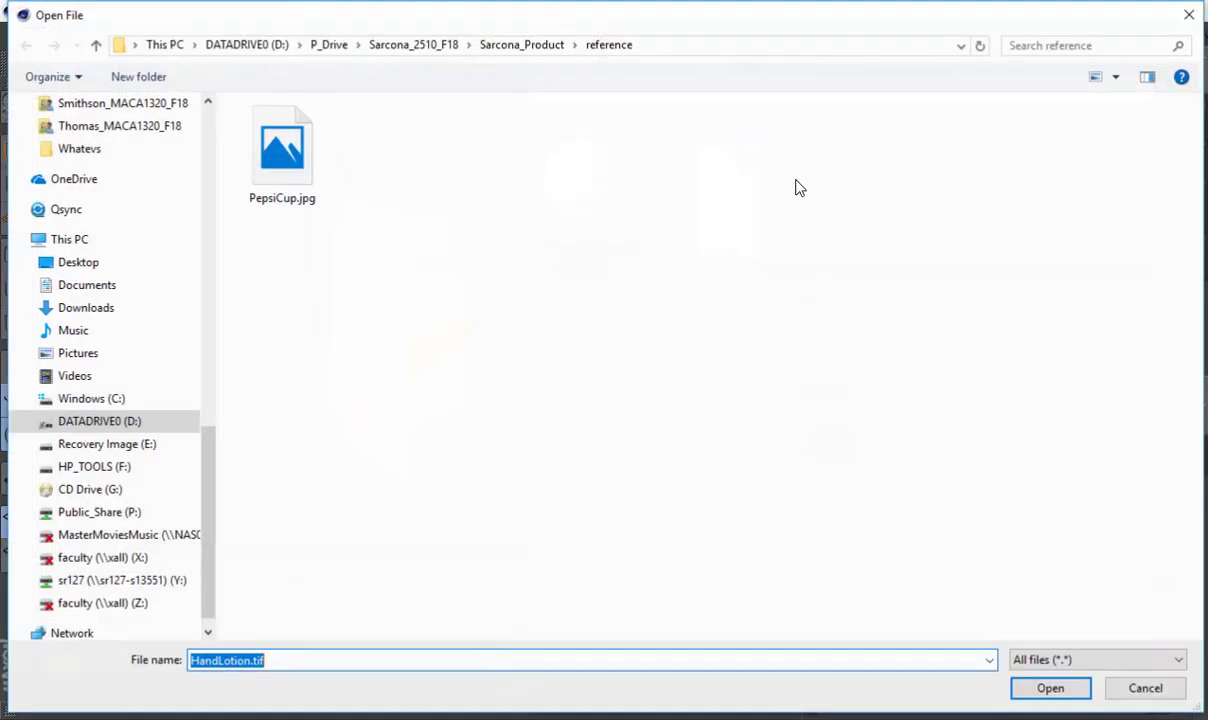
click(540, 50)
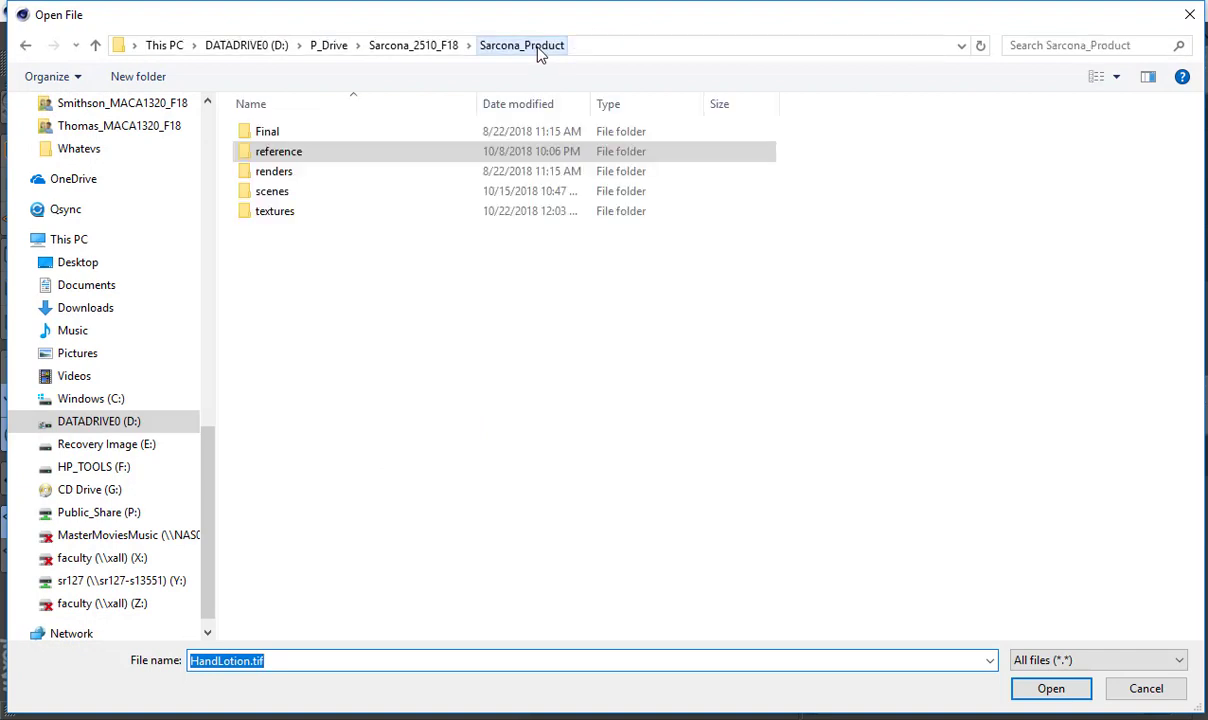
double_click(265, 216)
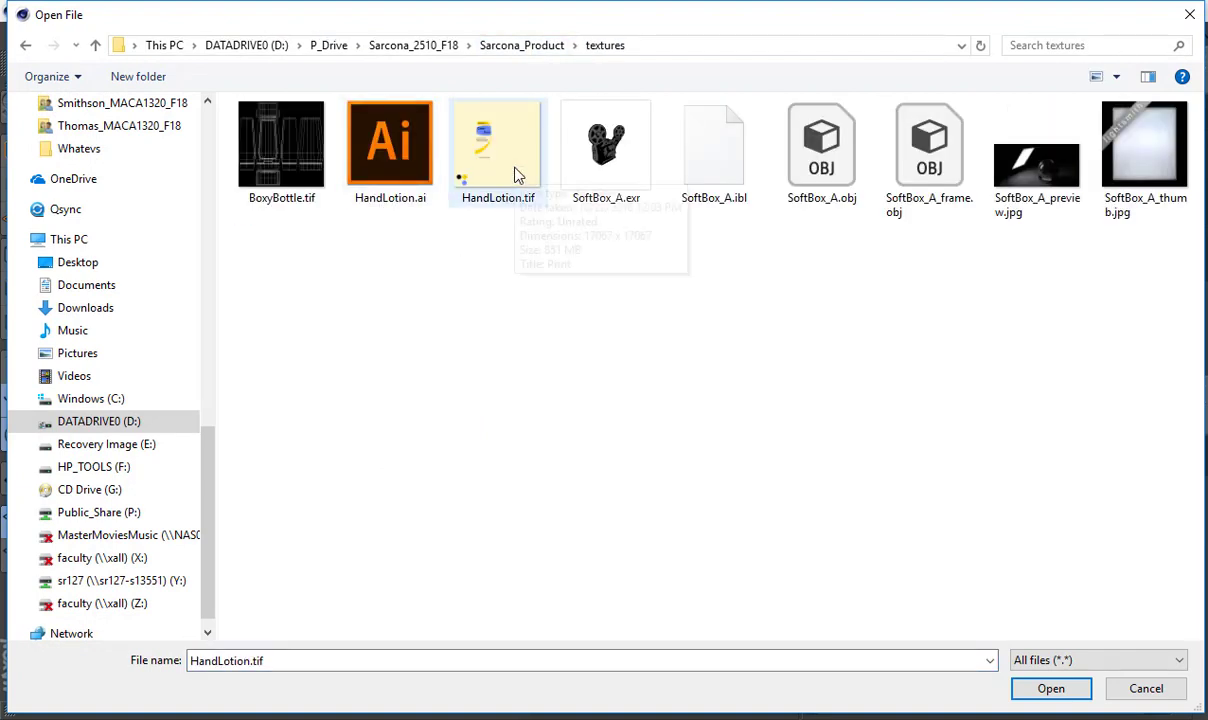
double_click(518, 177)
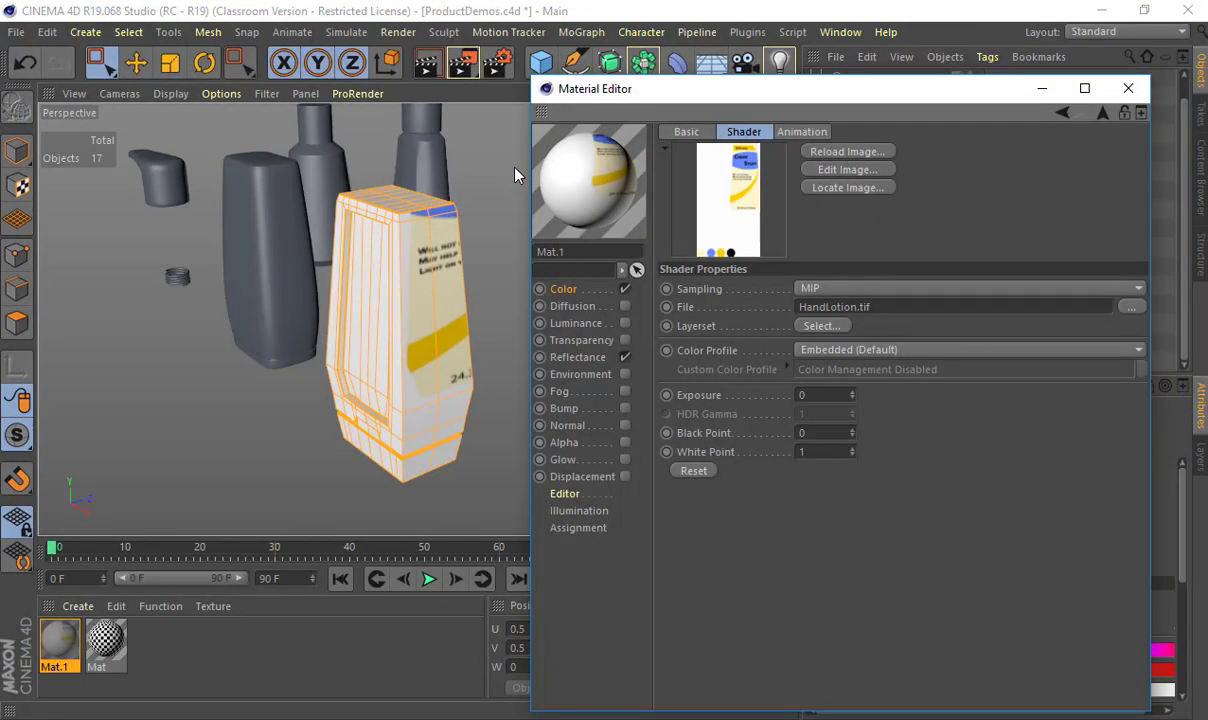
click(1132, 88)
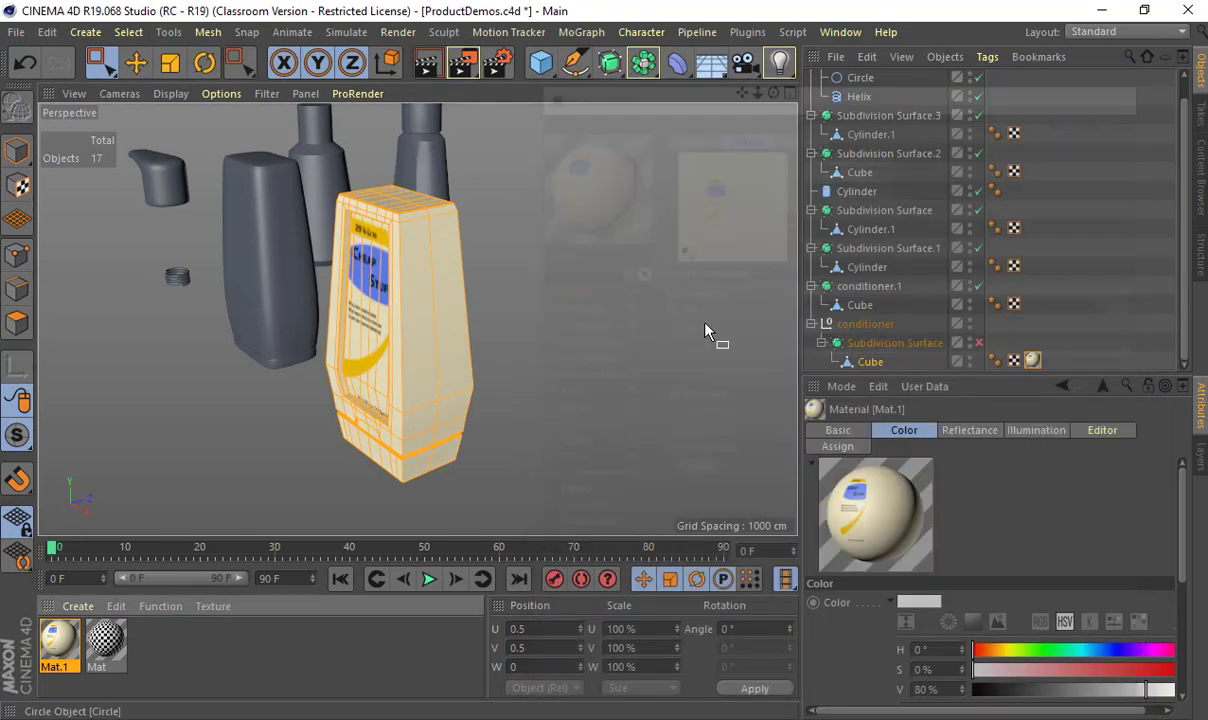
Step: Switch to Model mode, deselect the bottle, and render its labeled front to the Picture Viewer
alt+drag(534, 342, 425, 230)
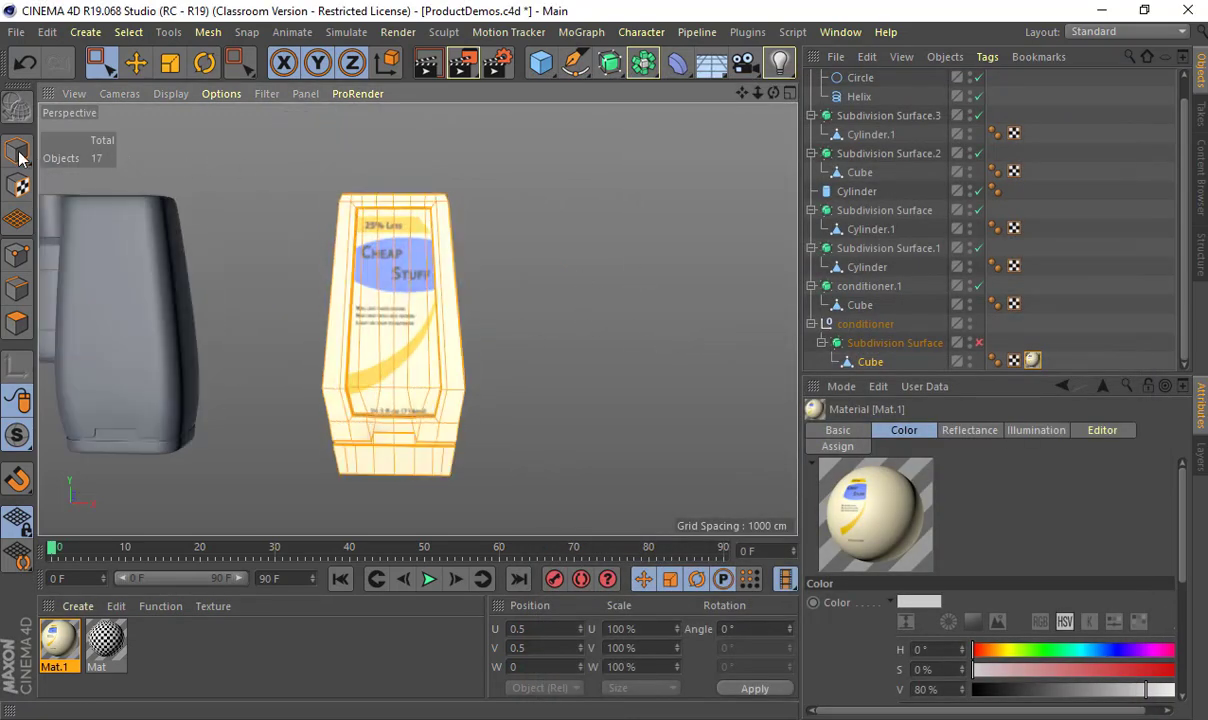
click(17, 150)
click(515, 196)
mouse_move(515, 196)
alt+mouse_down()
mouse_move(620, 202)
mouse_move(534, 216)
mouse_move(440, 256)
mouse_move(607, 189)
mouse_move(566, 208)
mouse_move(566, 183)
mouse_move(527, 196)
alt+mouse_up()
click(436, 254)
click(590, 191)
key(shift+r)
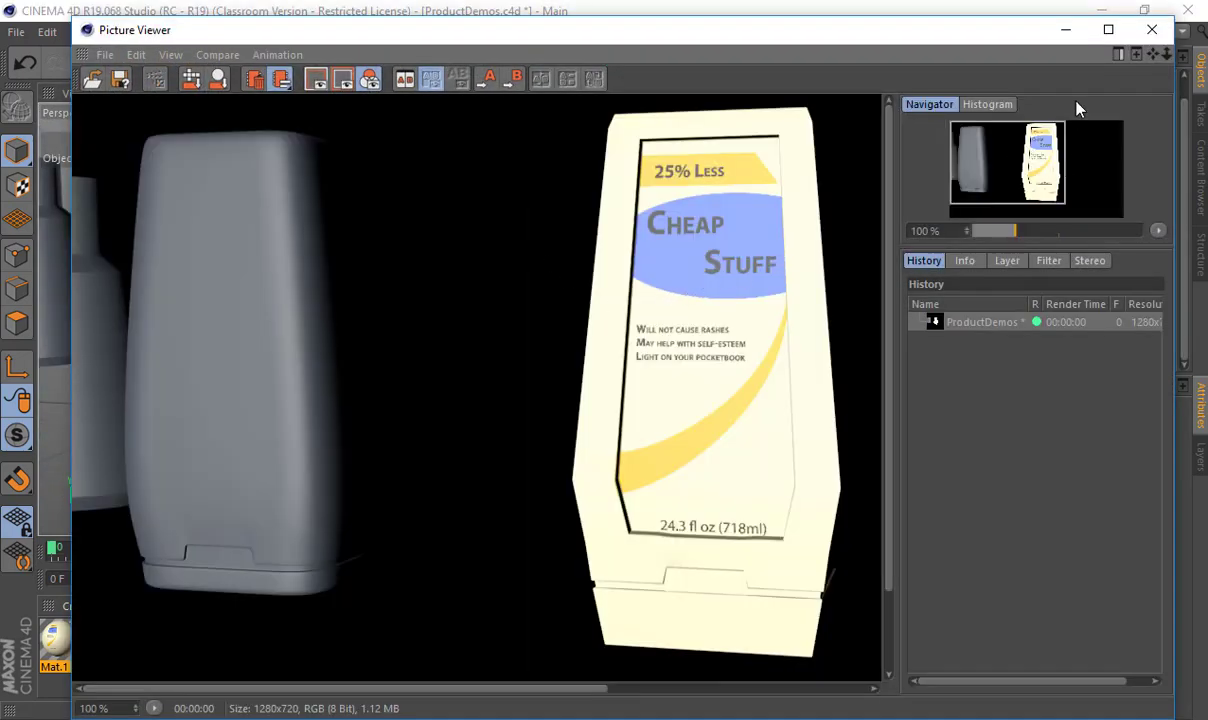
click(1155, 30)
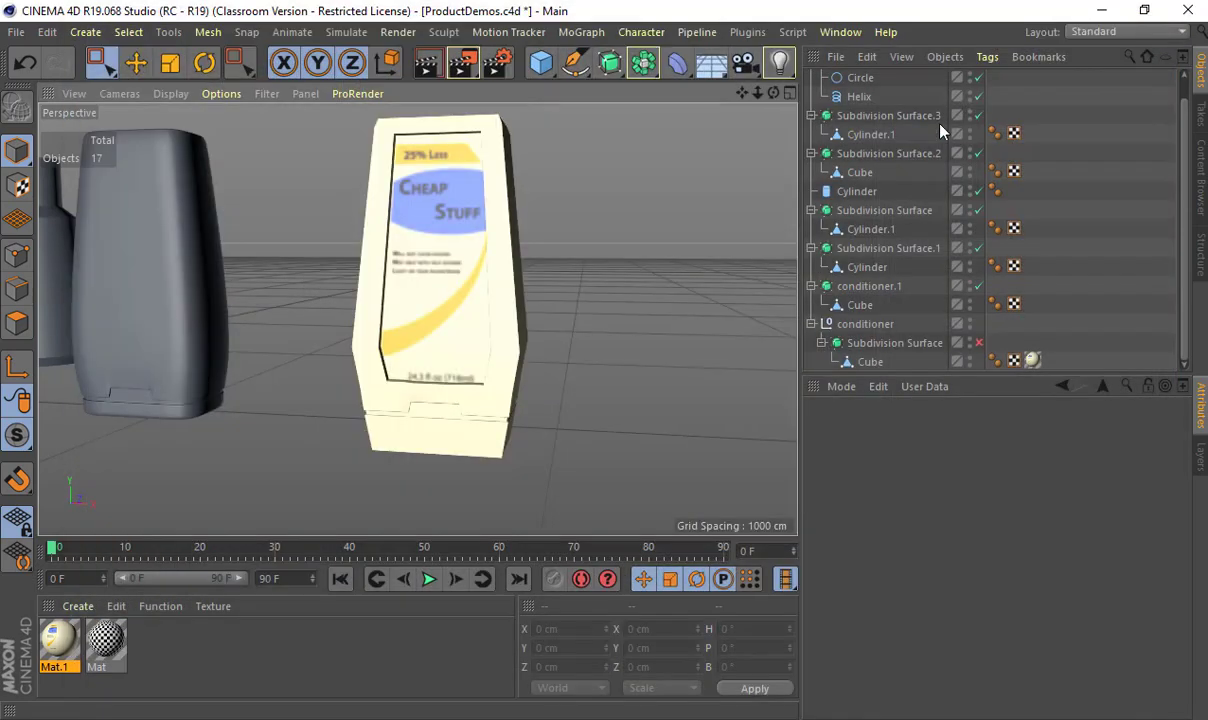
Step: Enable the conditioner's Subdivision Surface and render the smoothed bottle to the Picture Viewer
click(884, 345)
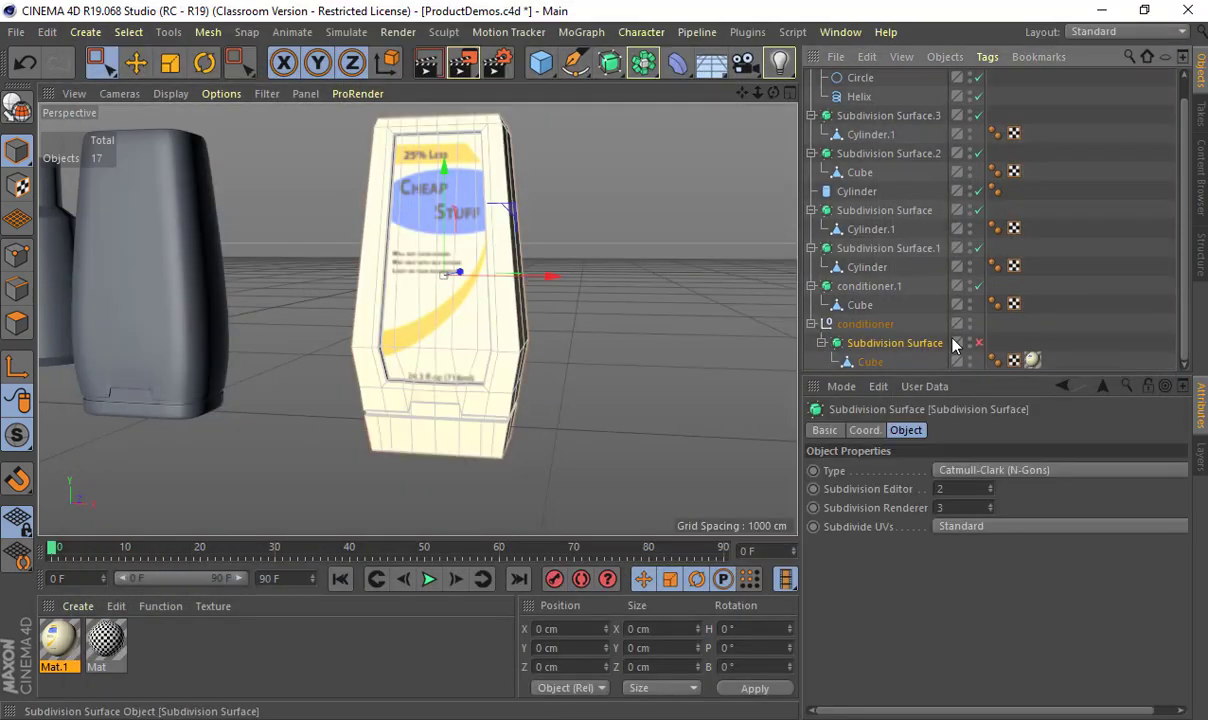
click(979, 343)
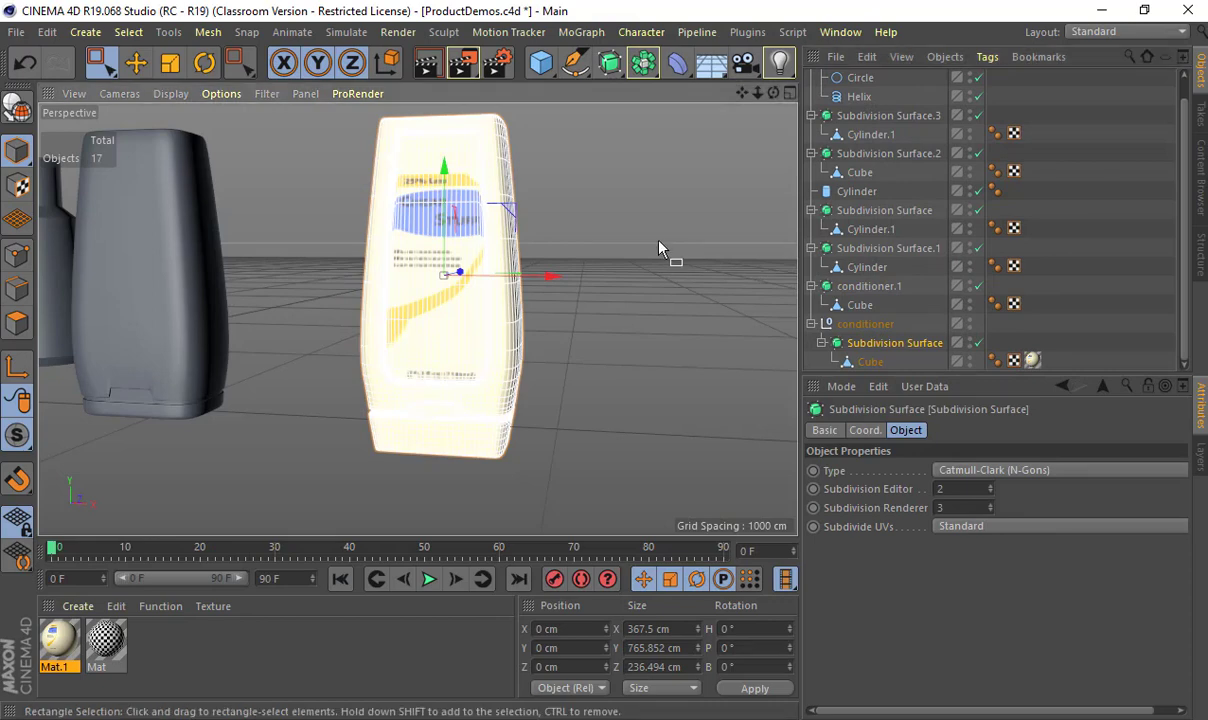
key(shift+r)
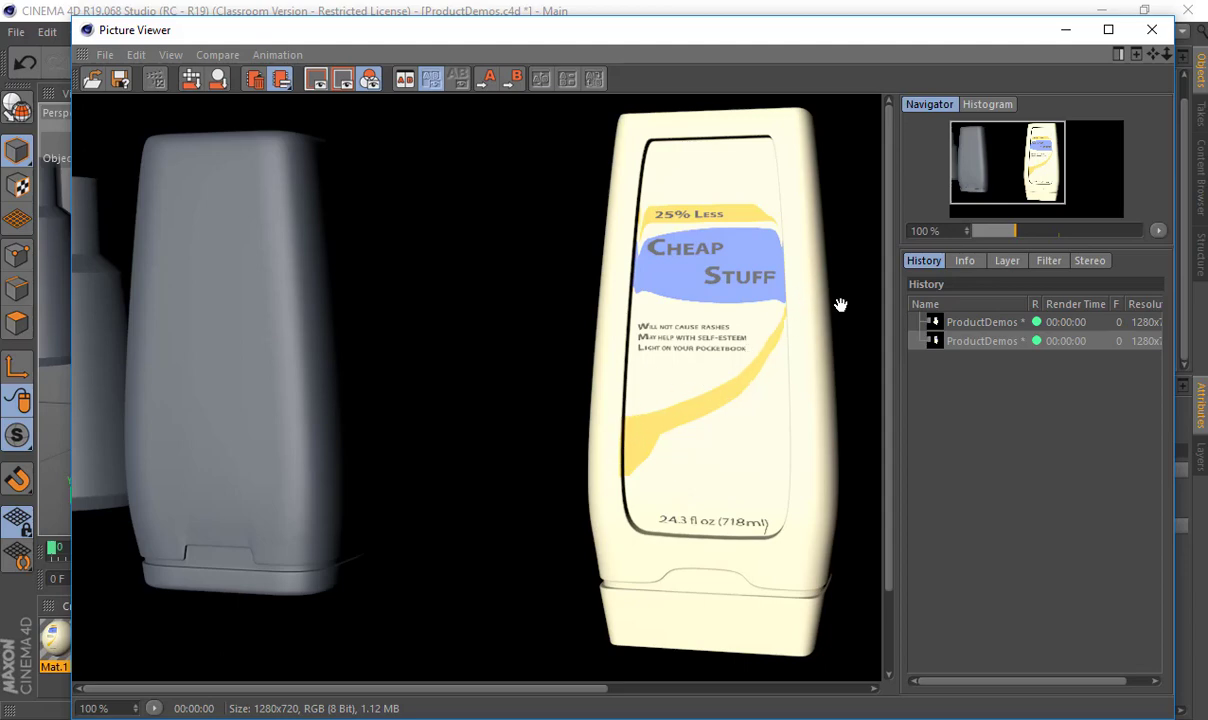
click(1153, 32)
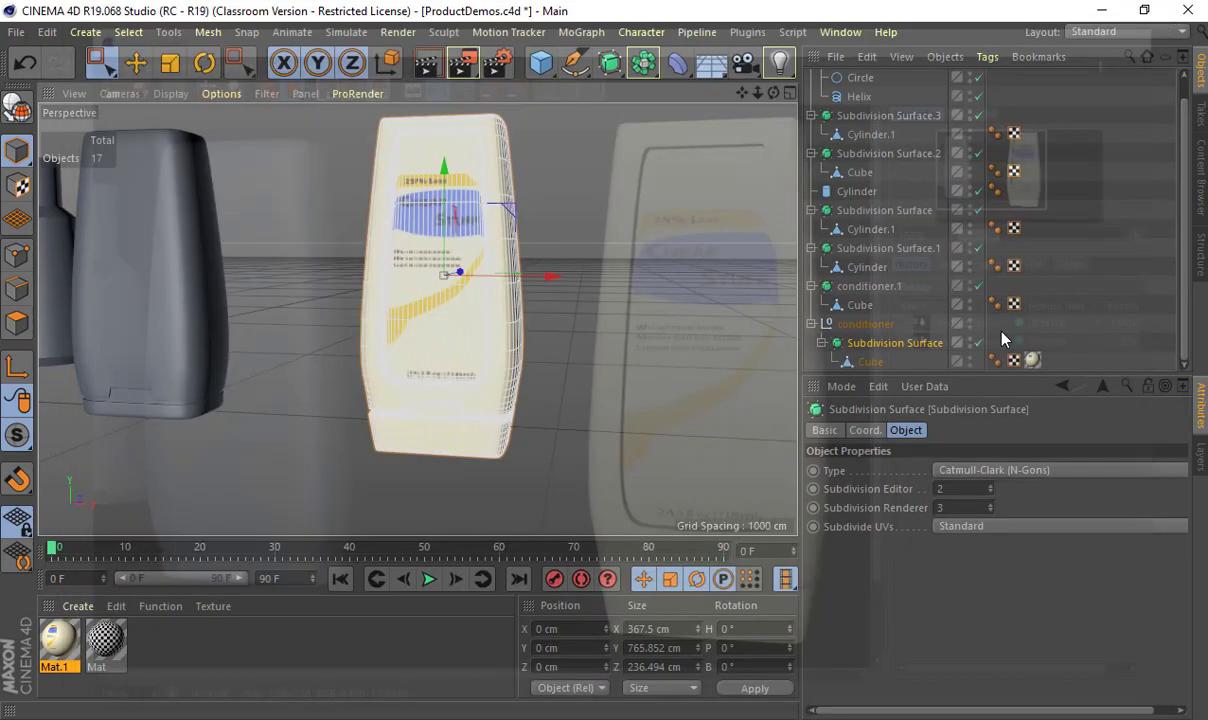
Step: Make the conditioner's Subdivision Surface editable and select the Cube inside it
click(869, 361)
click(880, 344)
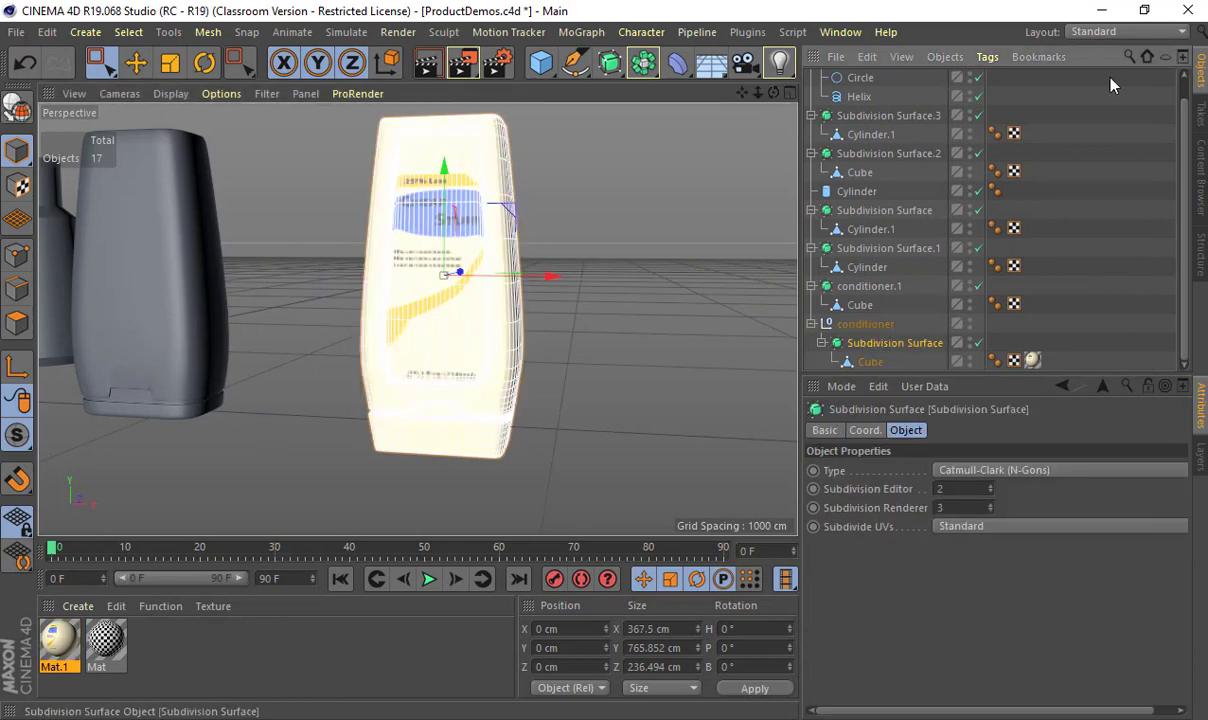
click(1120, 31)
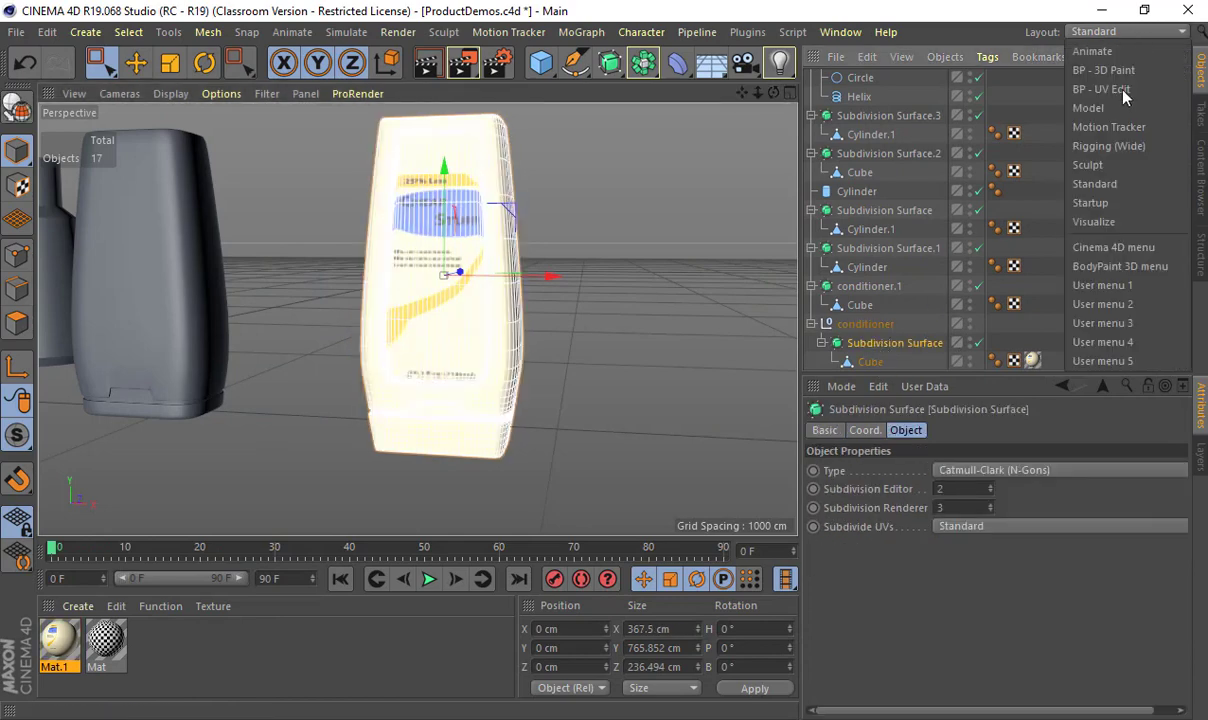
click(872, 343)
key(c)
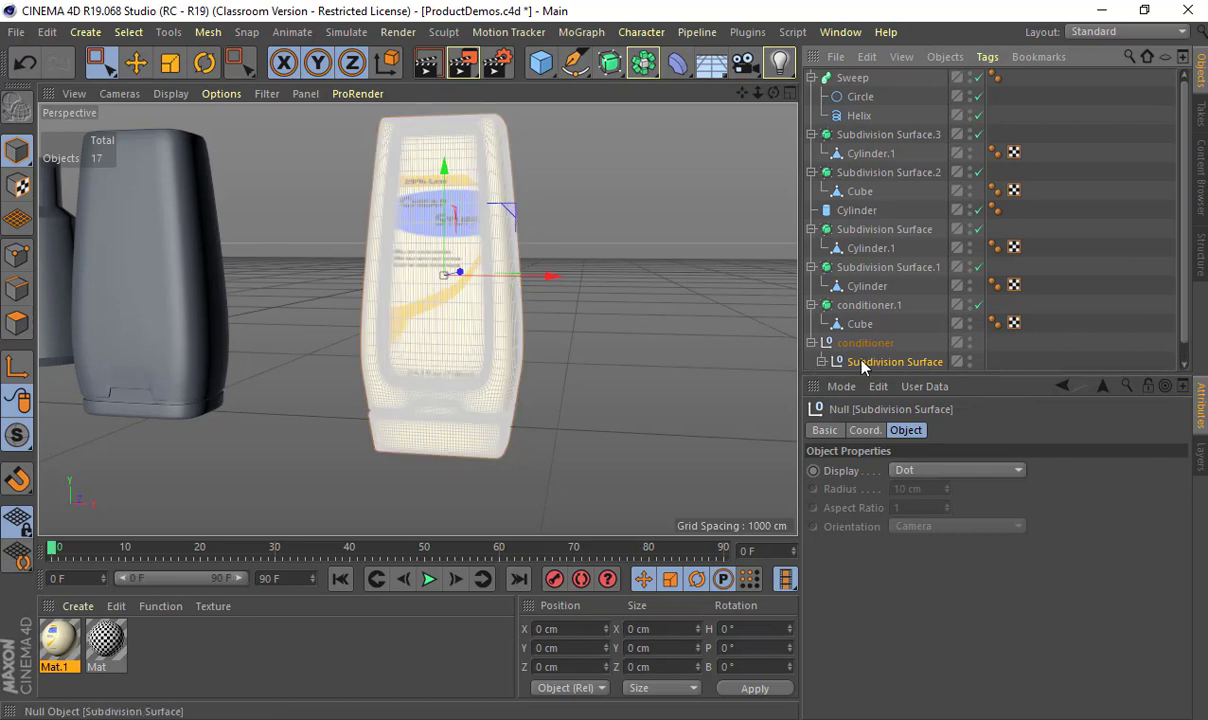
click(821, 361)
click(869, 362)
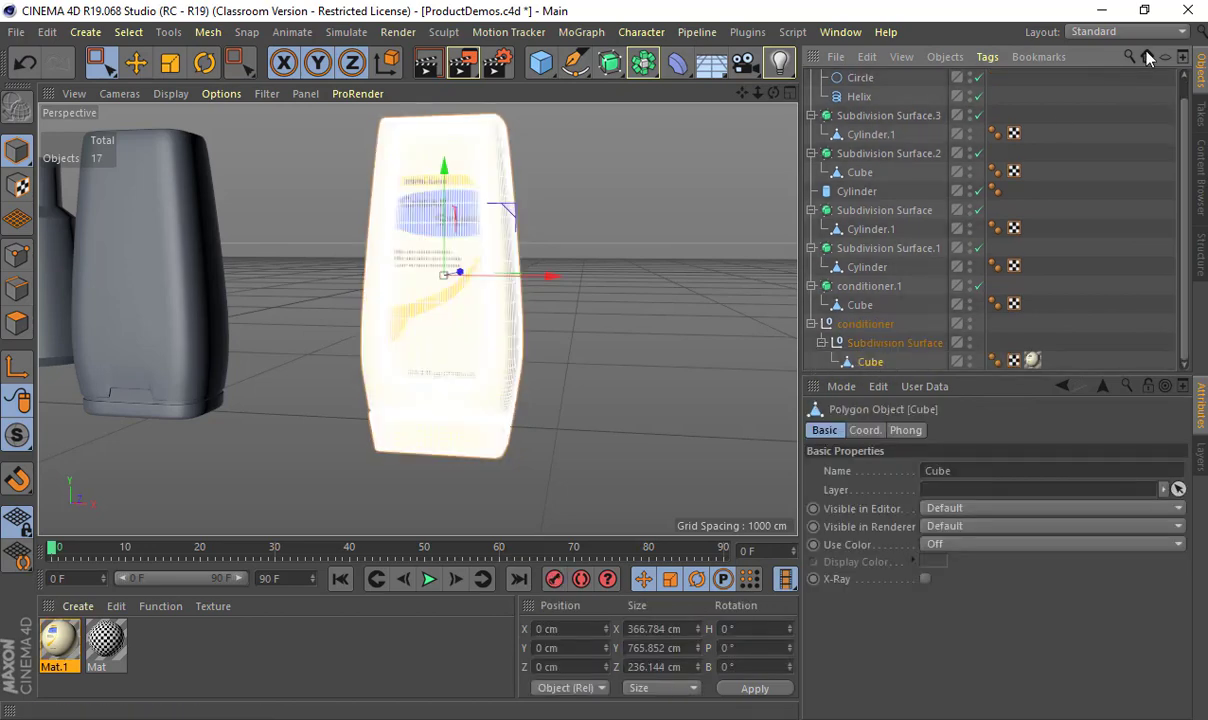
Step: Switch to the BP - UV Edit layout, activate UV editing for the Cube, and apply a Box projection
click(1149, 33)
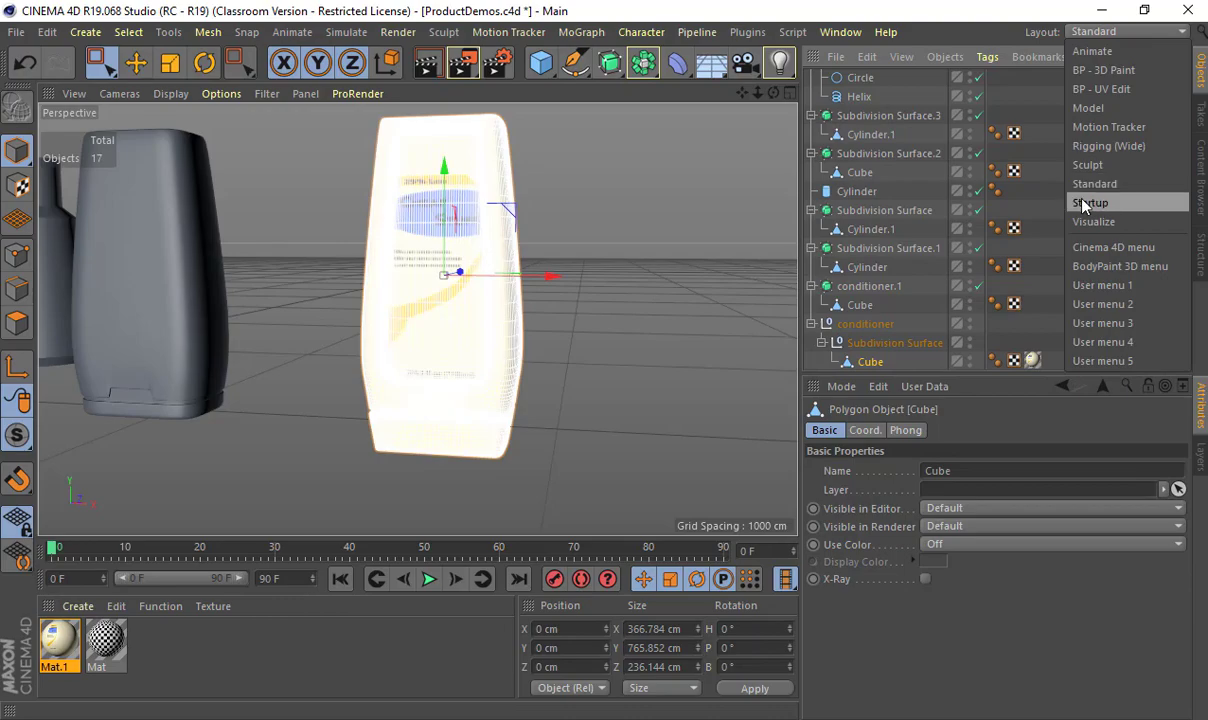
click(1100, 89)
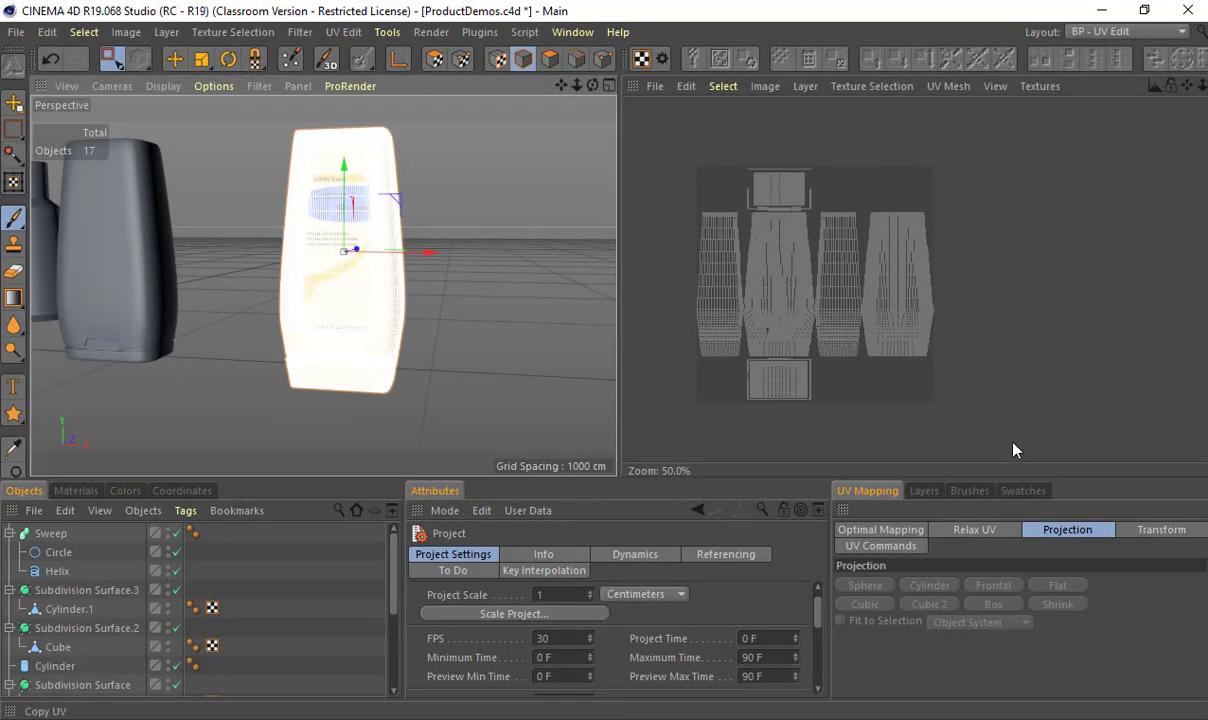
click(434, 58)
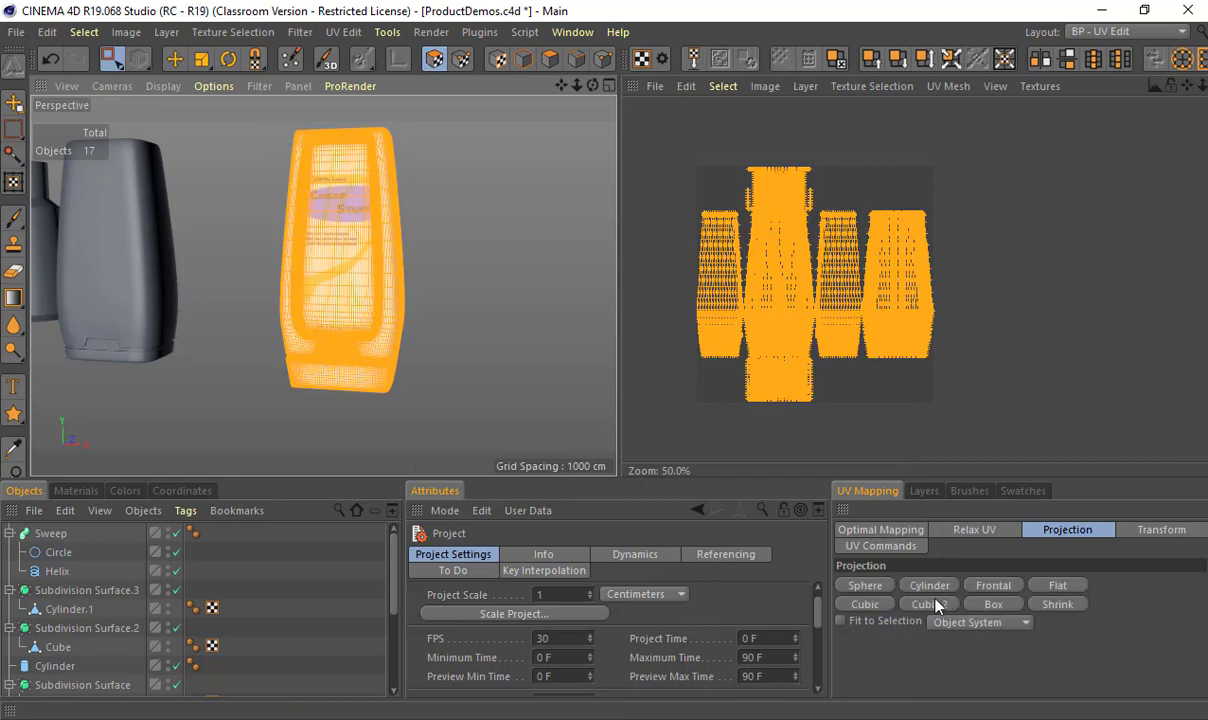
click(992, 605)
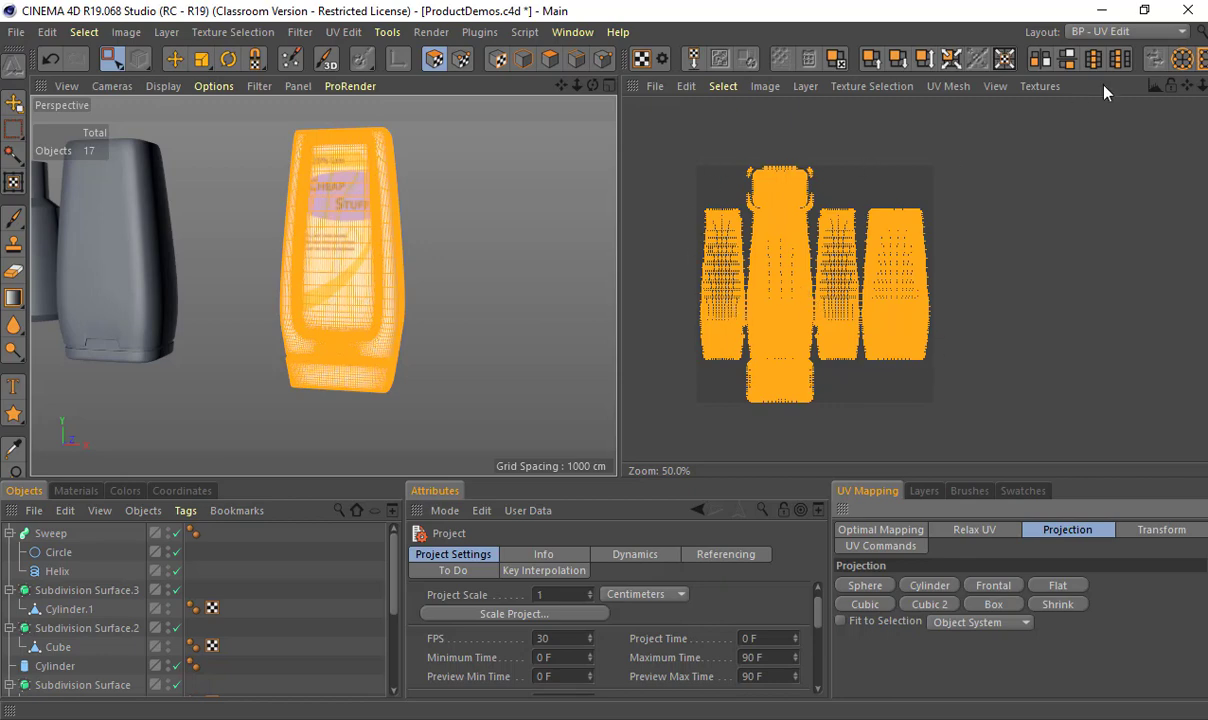
Step: Restore the Startup layout, switch to Model mode, and deselect the bottle
click(1101, 11)
key(alt+Tab)
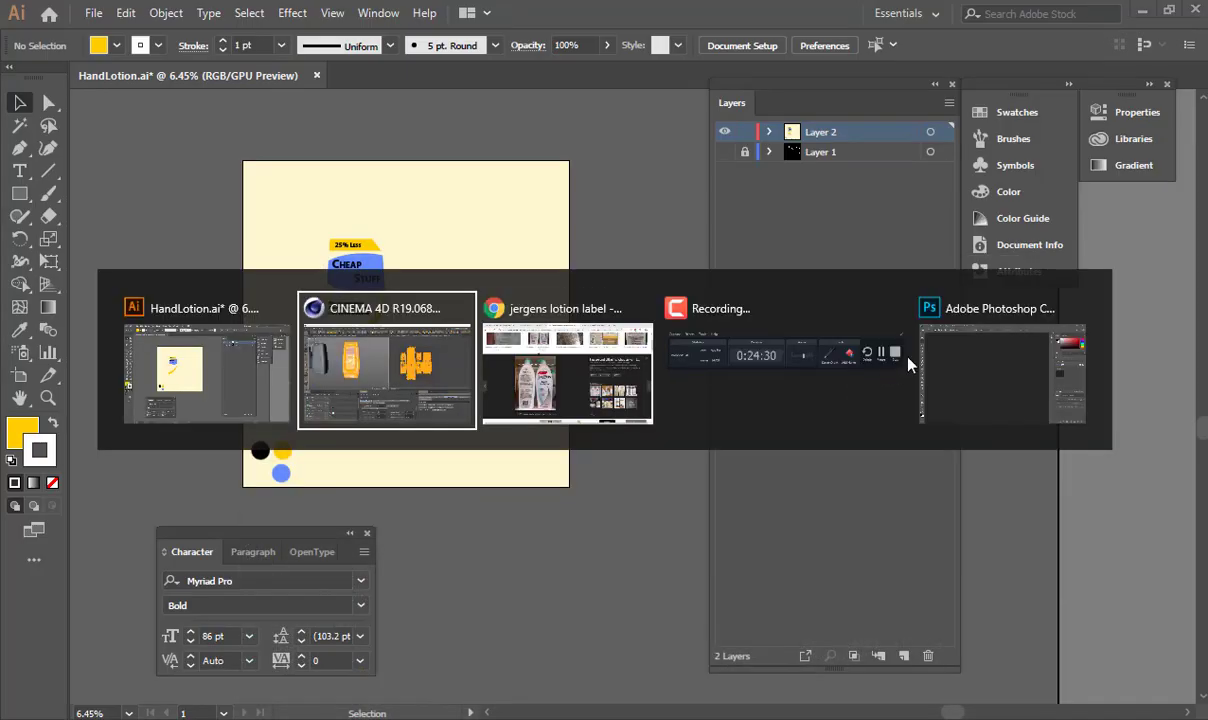
click(1125, 31)
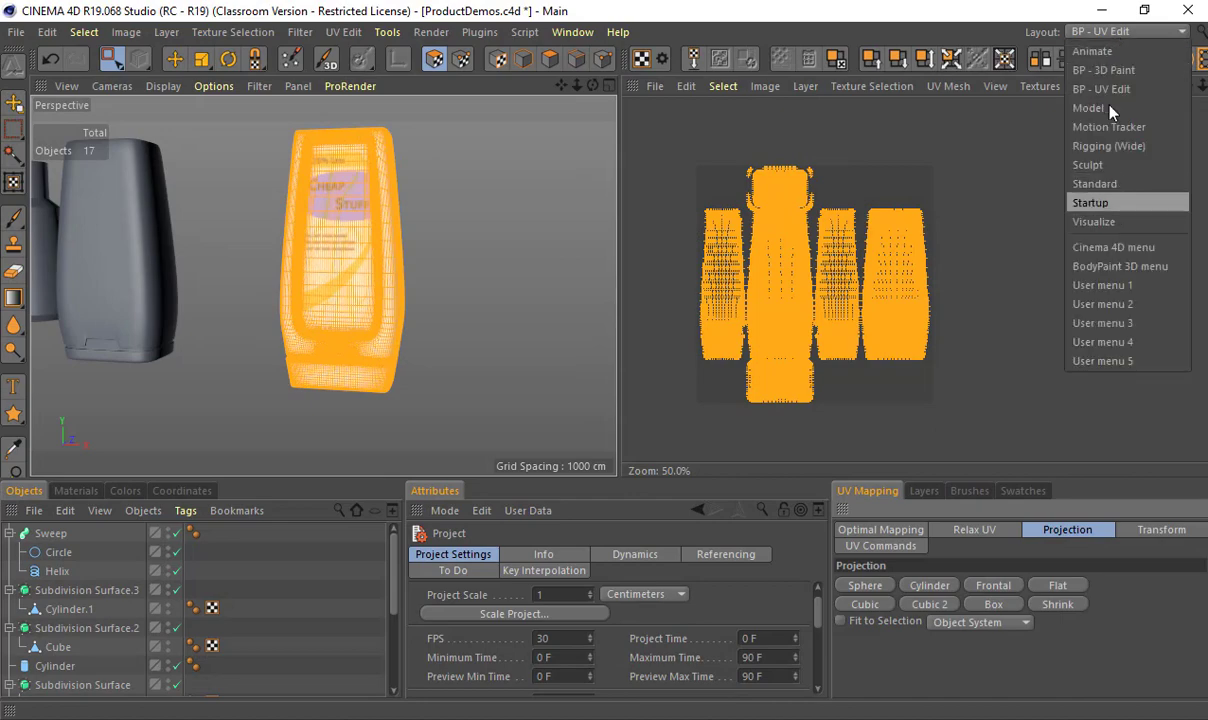
click(1105, 202)
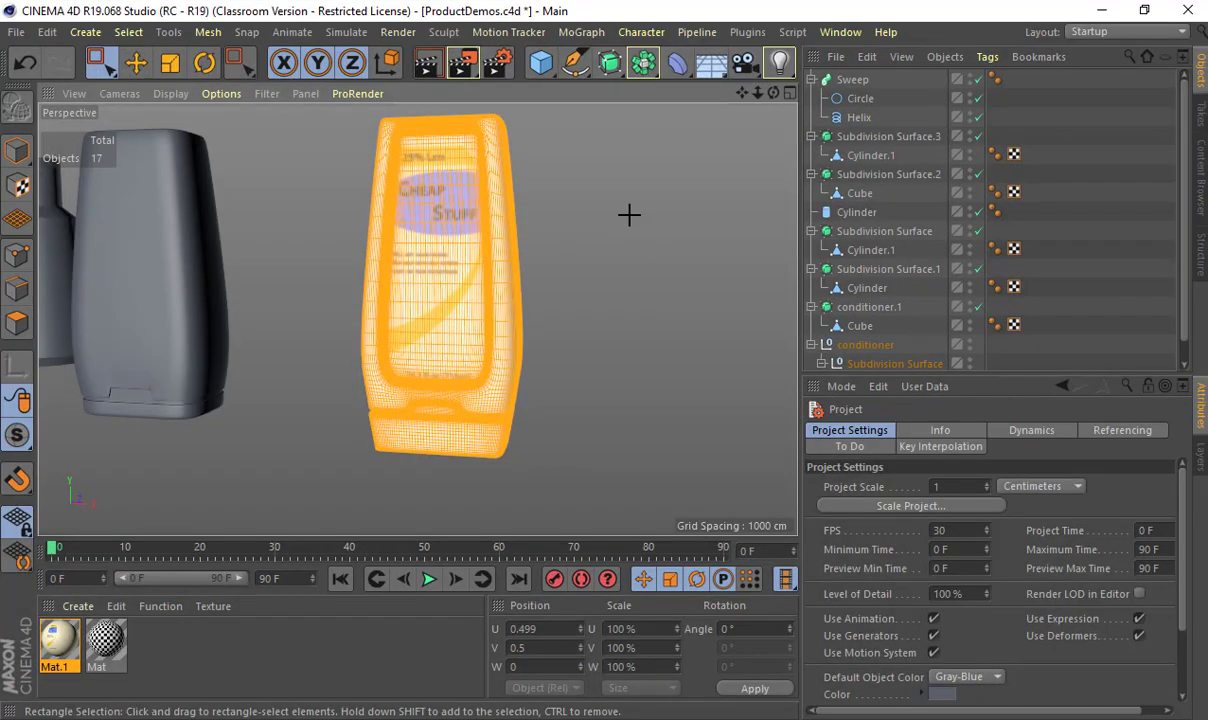
click(16, 150)
click(558, 214)
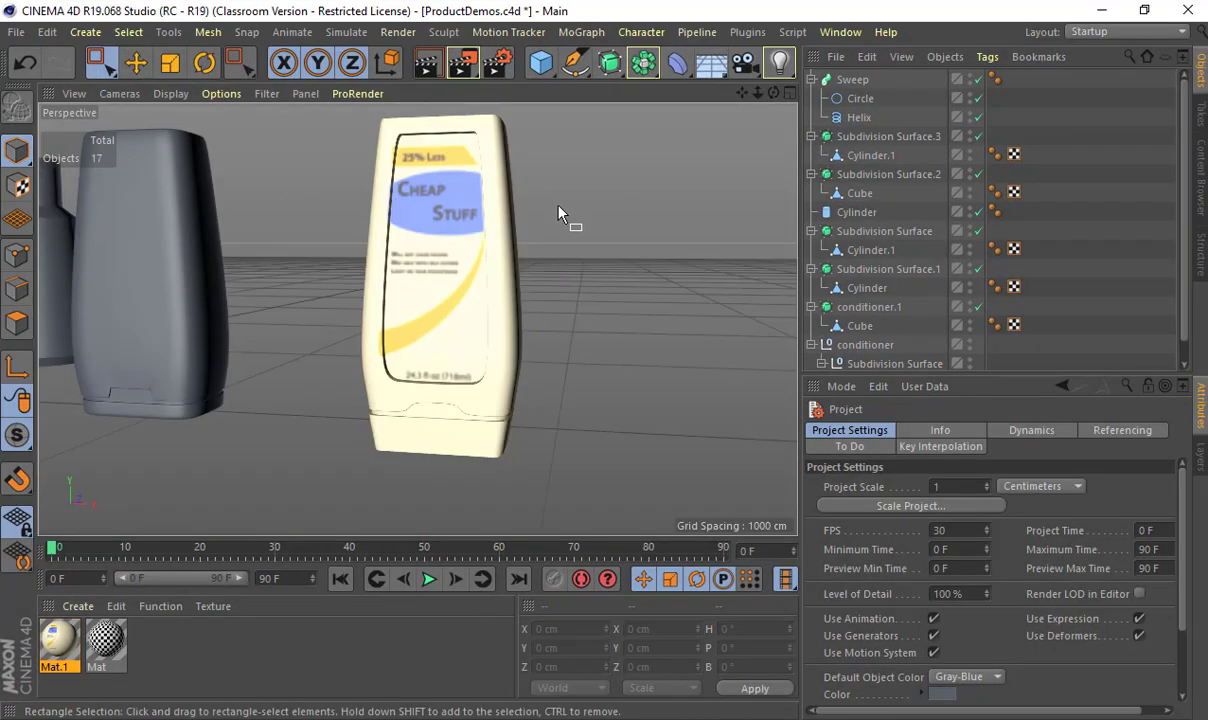
Step: Examine how the label's text, blue shape, and yellow swoosh fit within the bottle's recessed front panel
alt+drag(525, 252, 586, 272)
alt+right_drag(570, 272, 700, 286)
alt+middle_drag(414, 277, 543, 240)
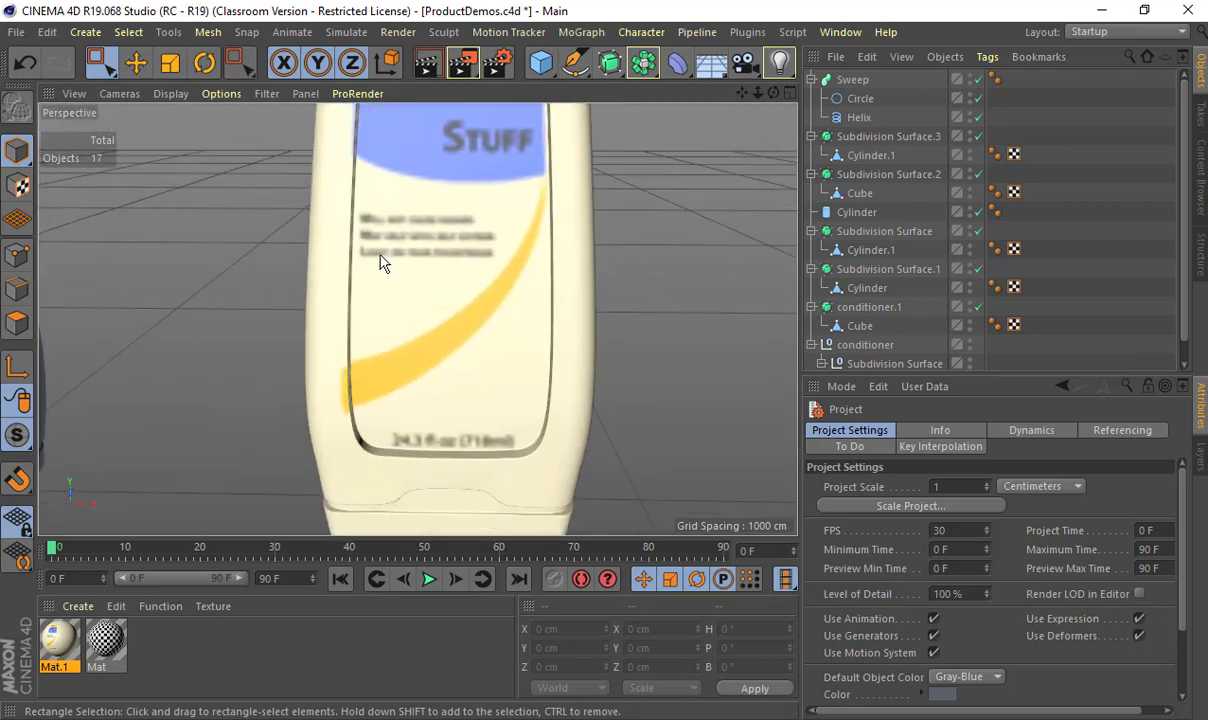
alt+right_drag(380, 256, 460, 250)
alt+drag(460, 250, 377, 229)
alt+middle_drag(345, 440, 353, 190)
alt+drag(353, 197, 185, 342)
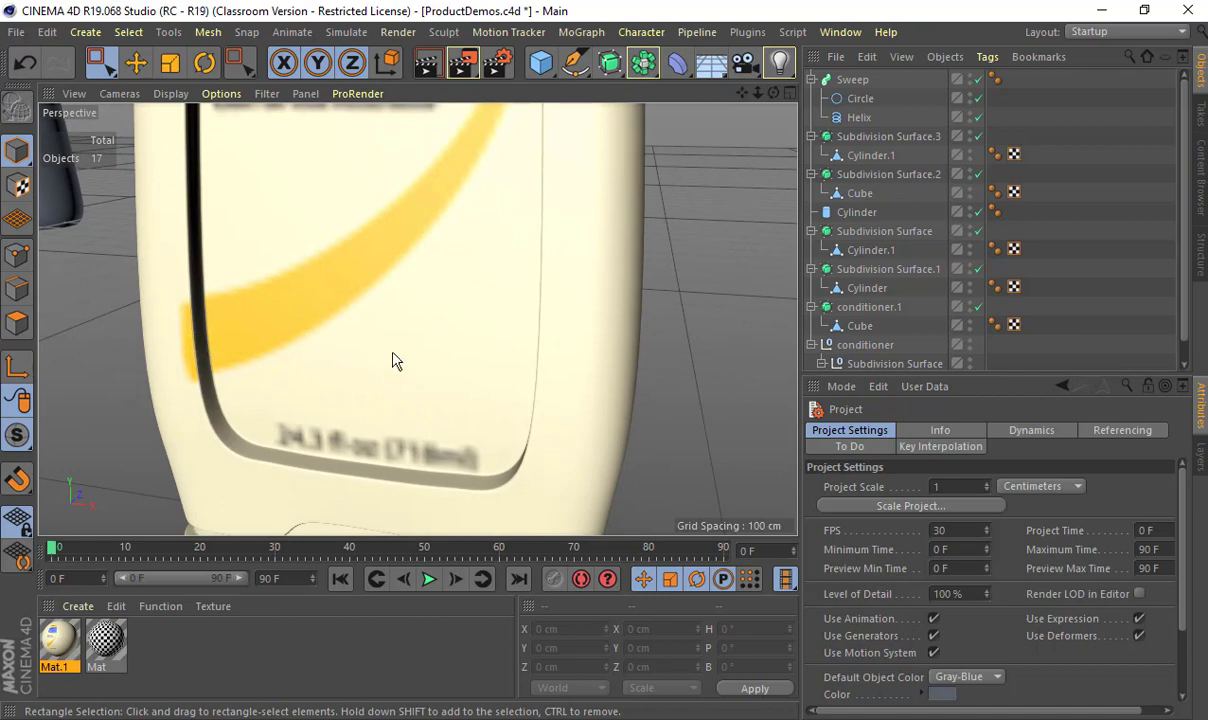
scroll(395, 360, down, 10)
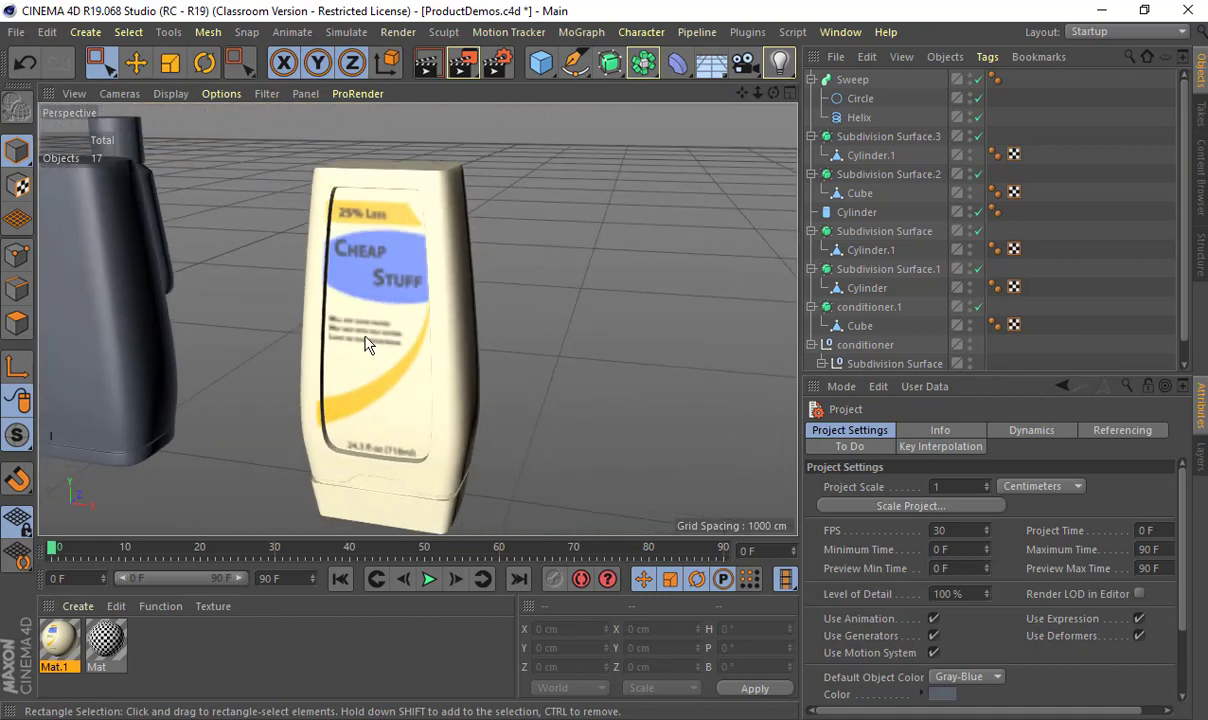
Step: Render the bottle at this angle to the Picture Viewer, then close the viewer
key(shift+r)
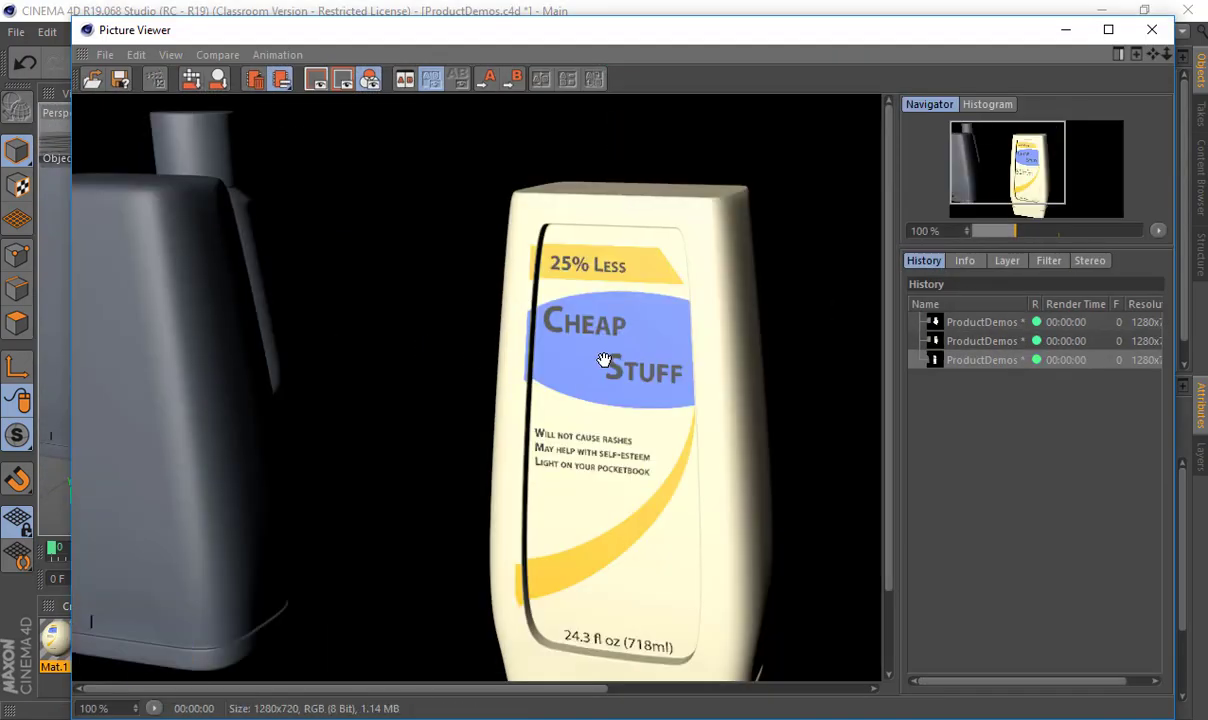
key(alt+Tab)
click(1152, 29)
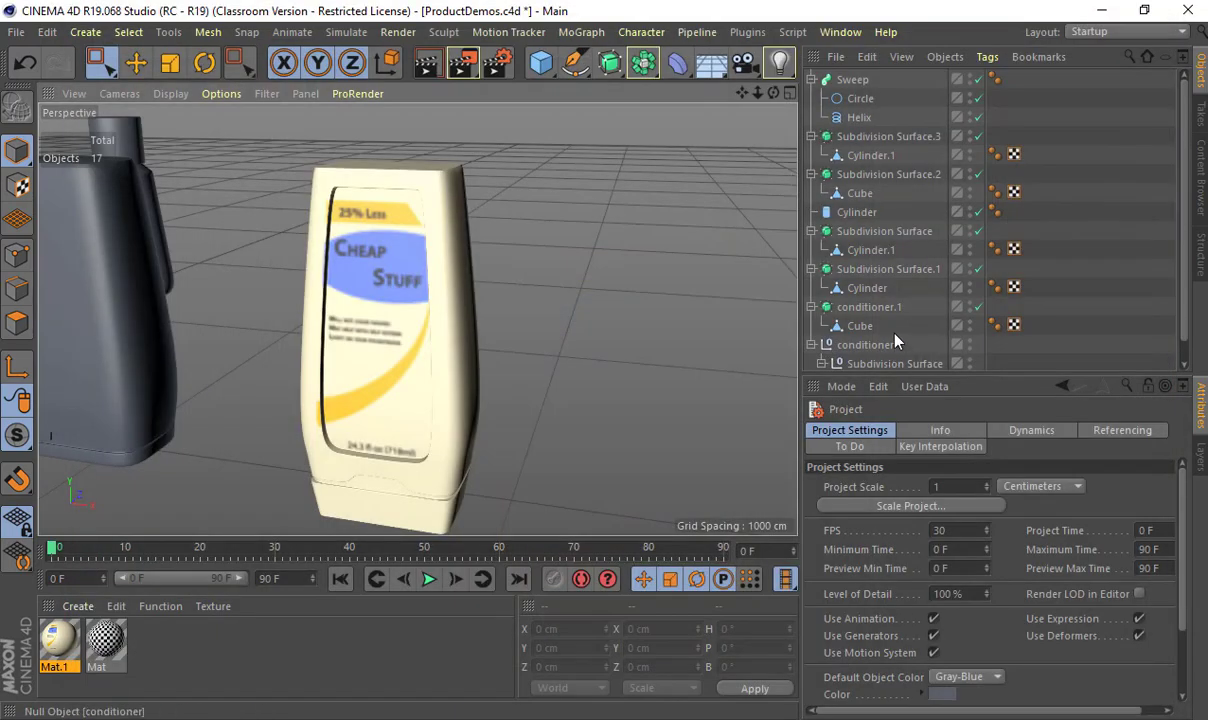
Step: Select the Cube under the conditioner's Subdivision Surface, switch to the BP - UV Edit layout, and activate its UV polygons
click(886, 361)
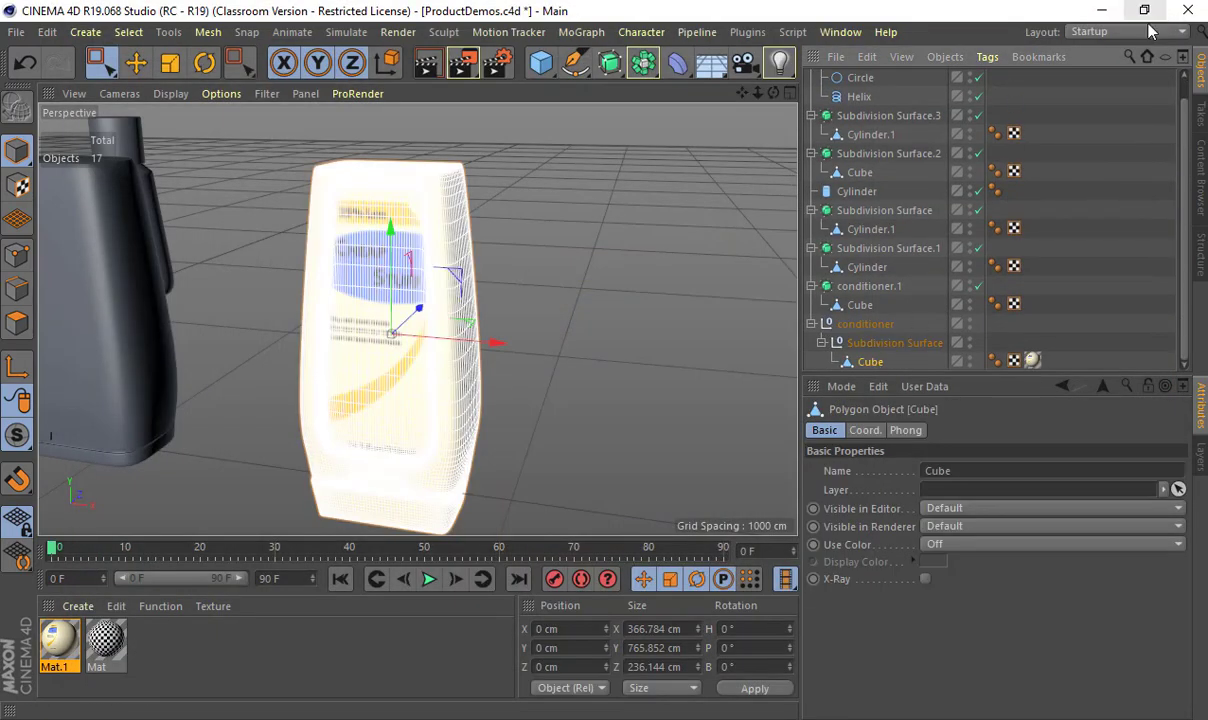
click(1115, 31)
click(1090, 89)
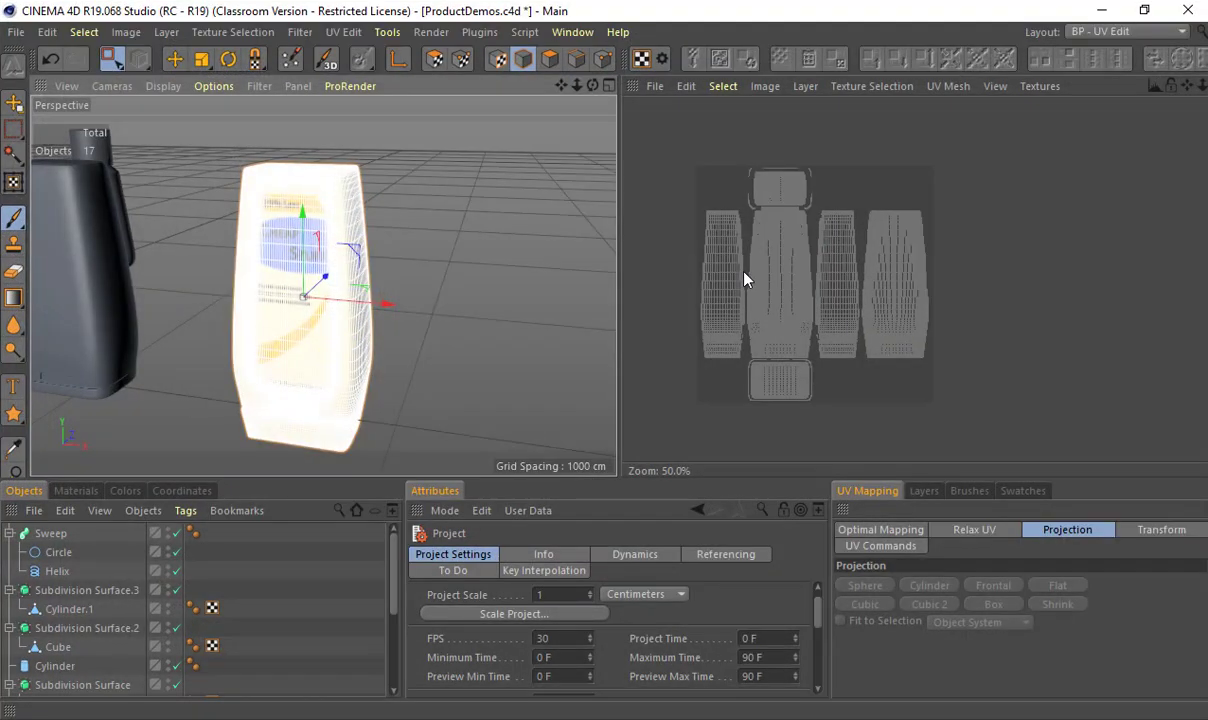
scroll(716, 270, up, 10)
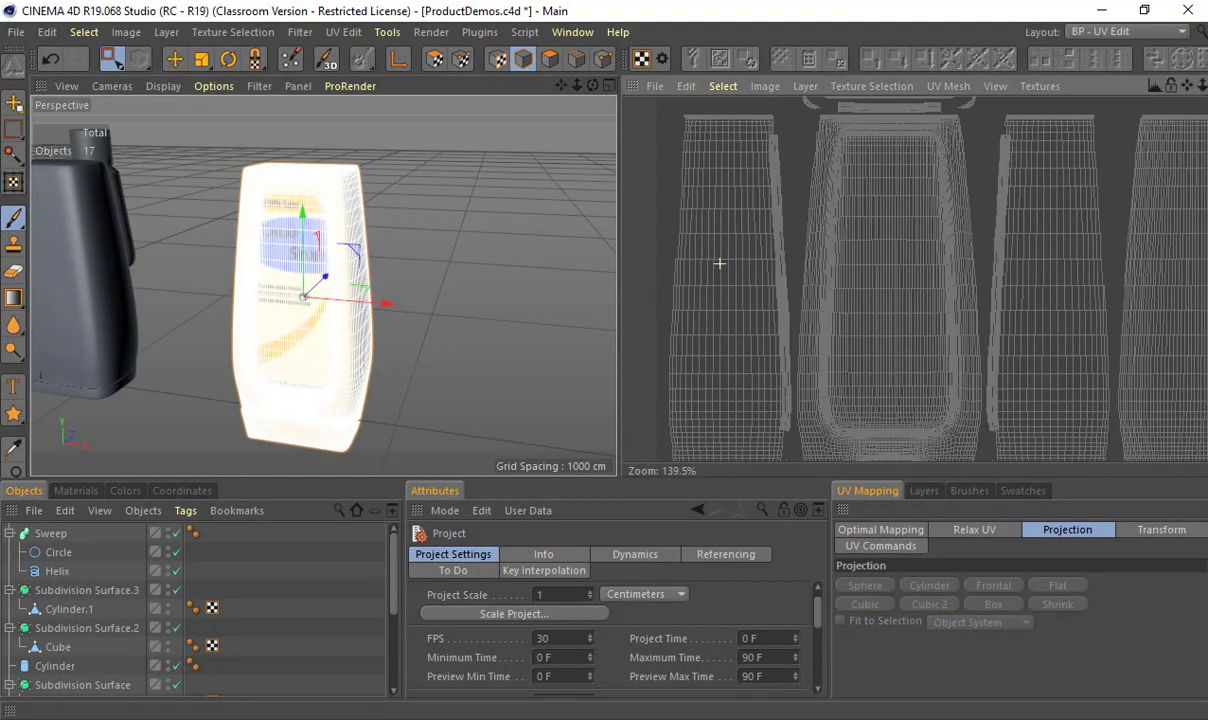
scroll(718, 263, down, 8)
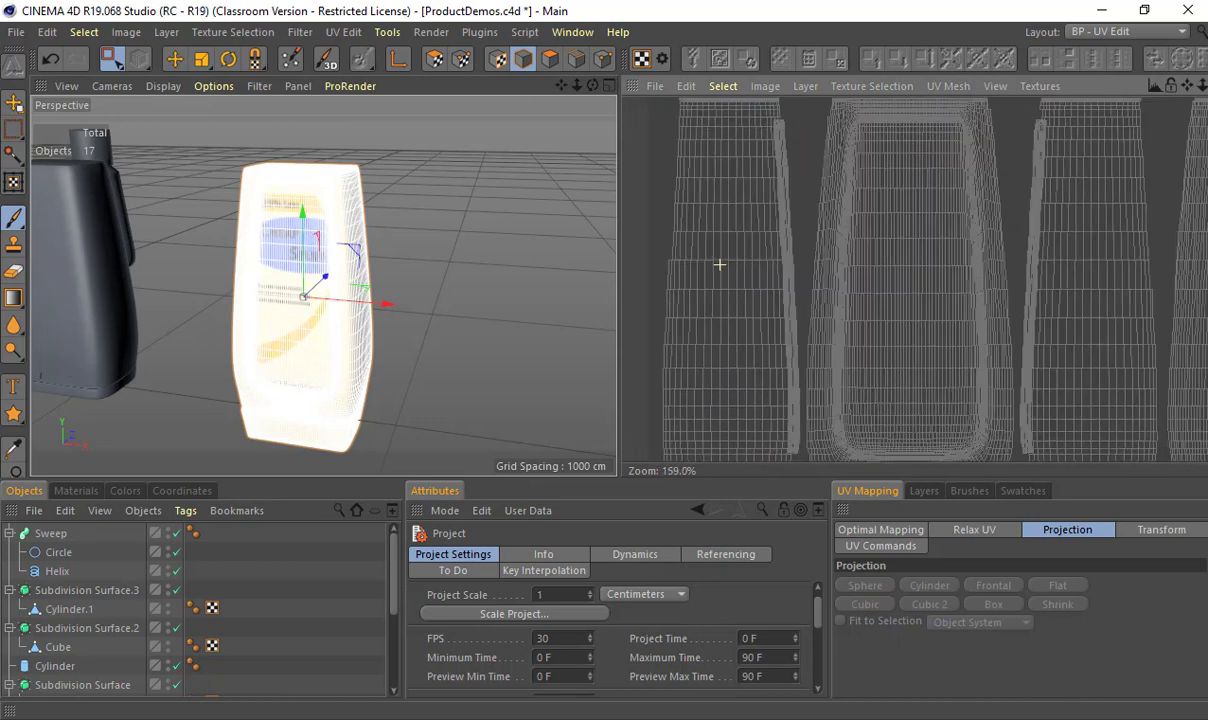
scroll(718, 263, down, 3)
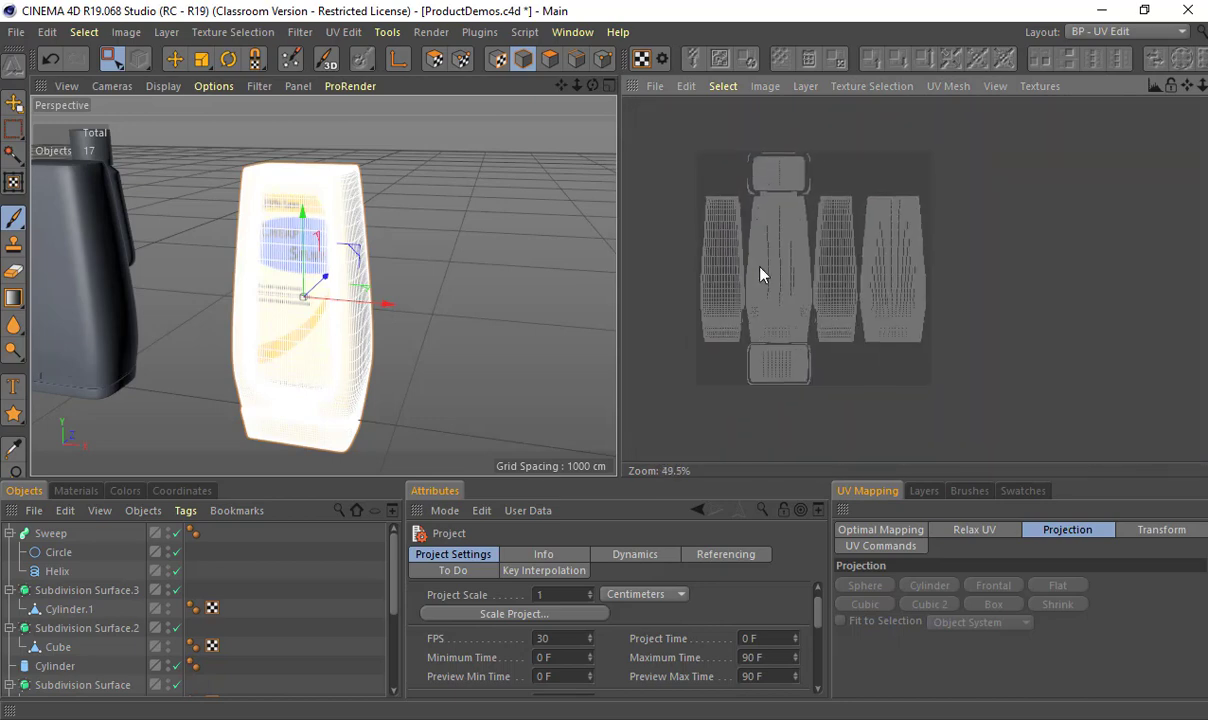
click(434, 59)
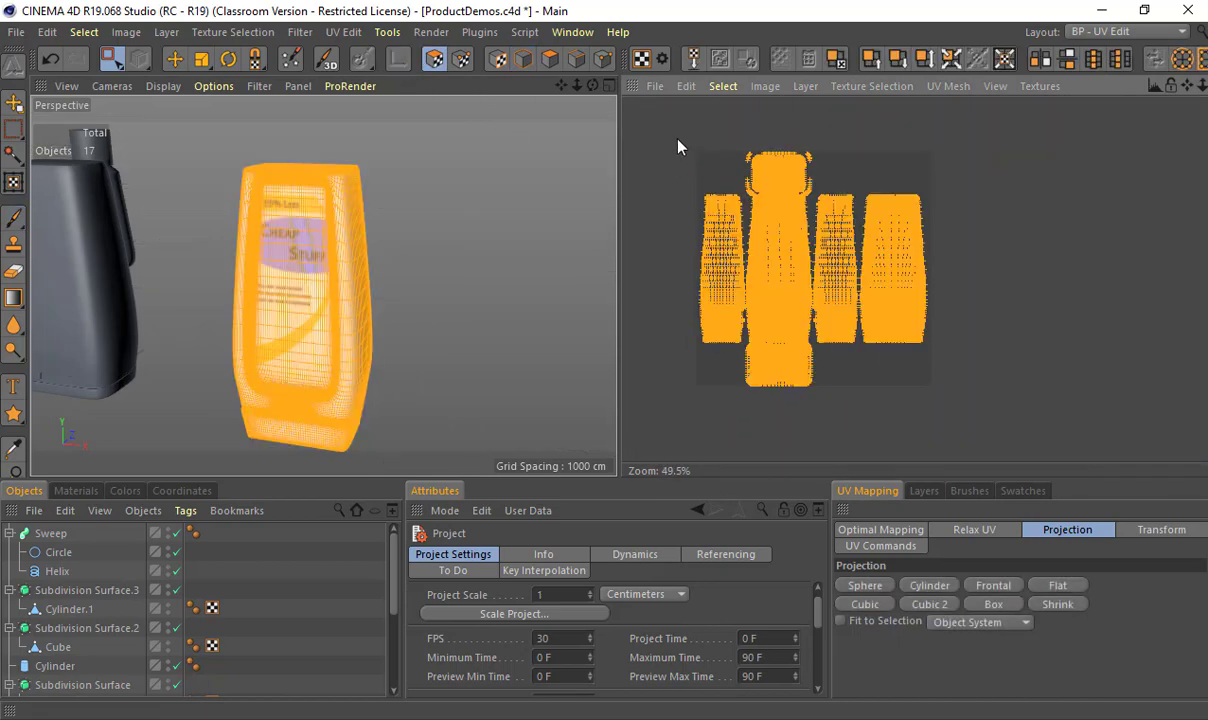
Step: Load BoxyBottle.tif from disc behind the Cube's UV mesh and compare it with the current UV layout
drag(1038, 453, 1040, 454)
click(765, 87)
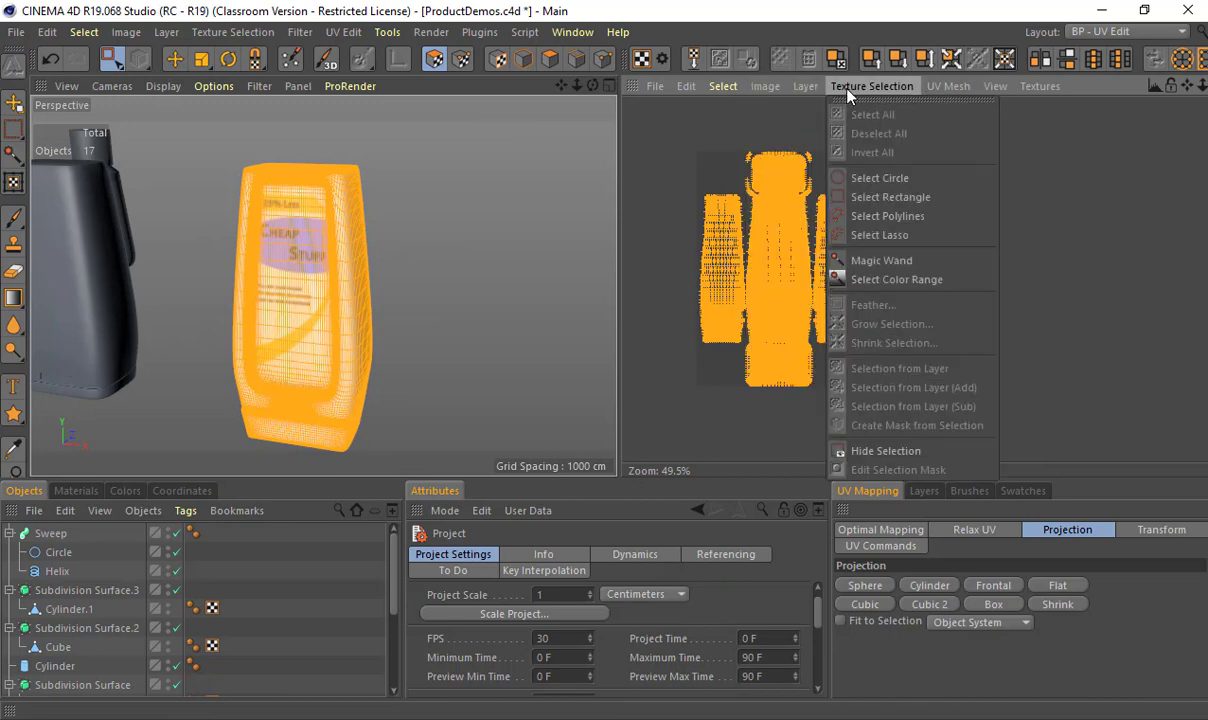
click(655, 86)
click(660, 116)
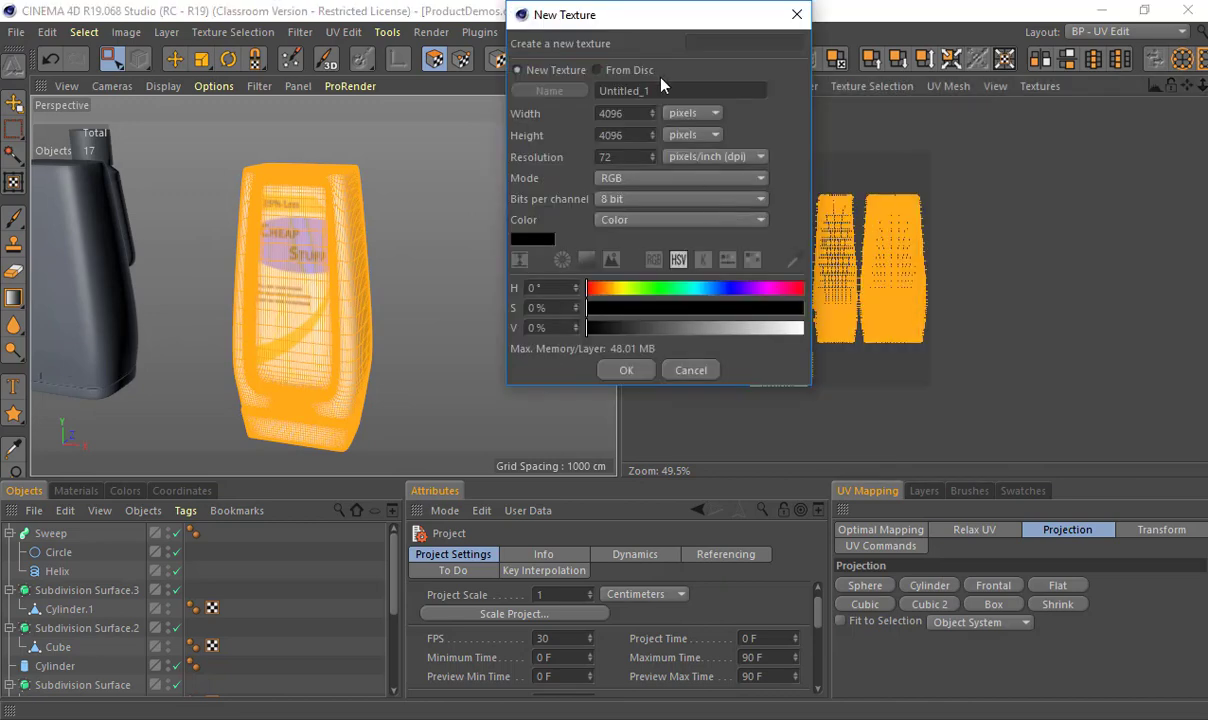
click(598, 70)
click(605, 85)
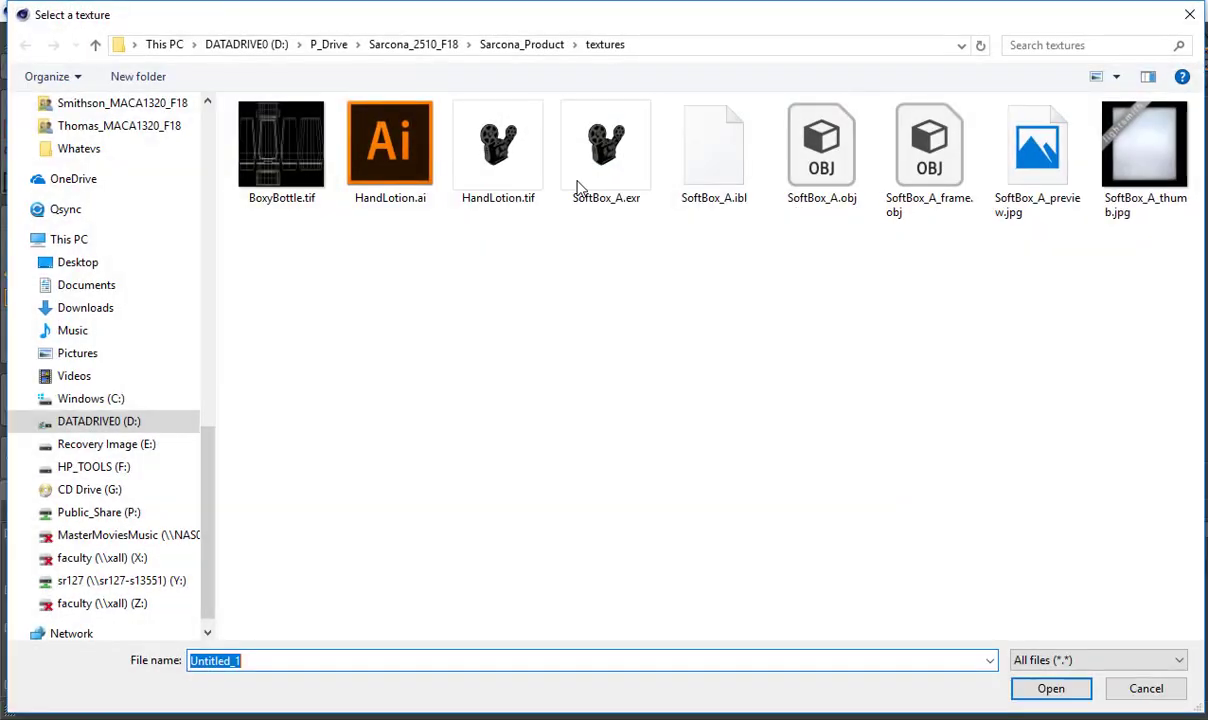
click(305, 165)
double_click(305, 165)
click(627, 370)
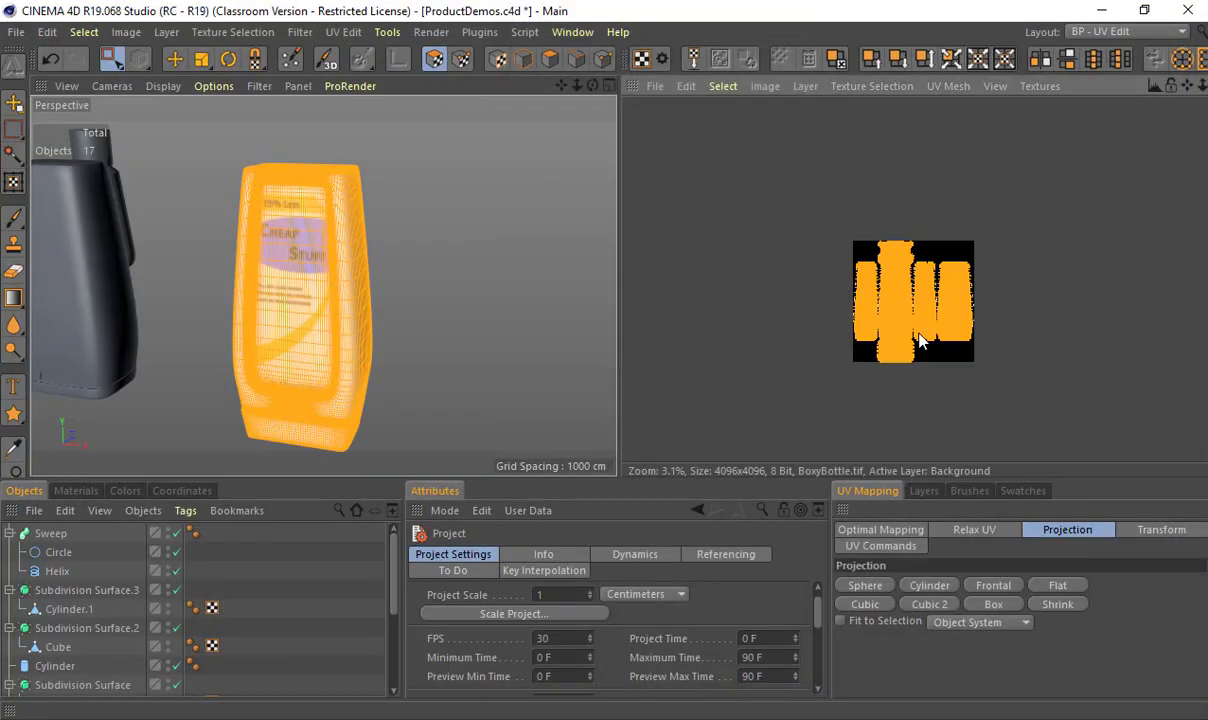
scroll(900, 198, up, 5)
scroll(900, 198, down, 4)
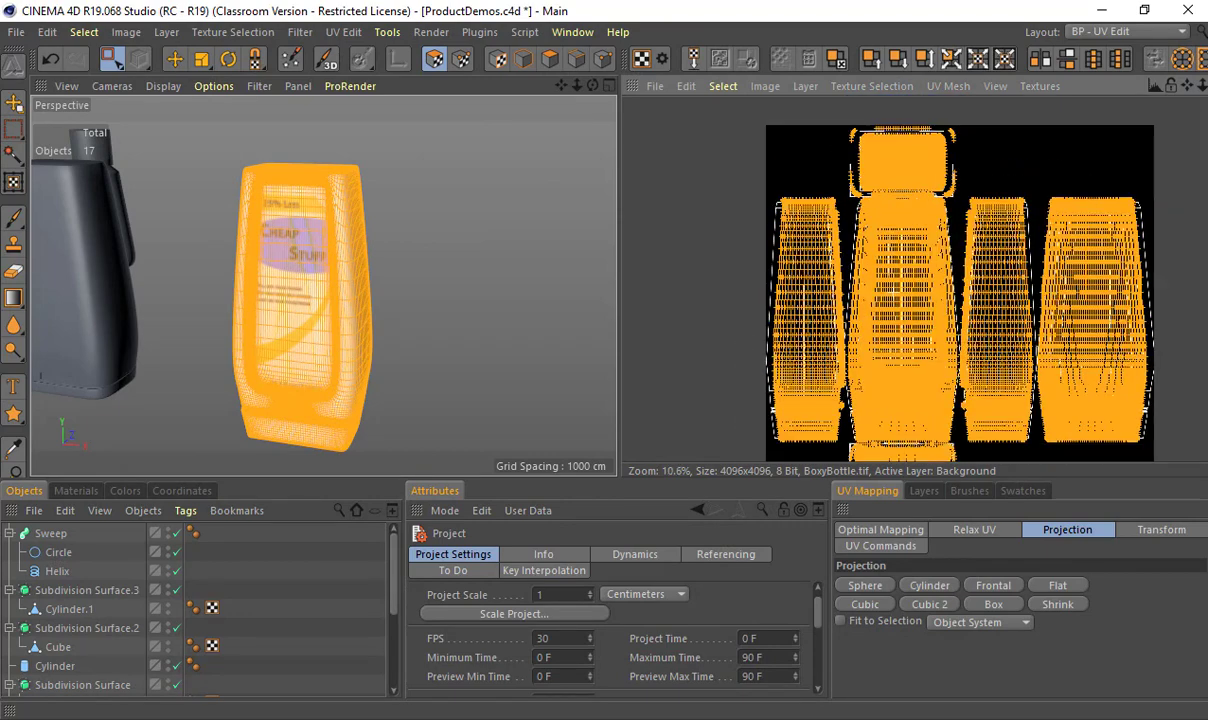
Step: Create a 4096 x 4096 pixel texture named NewBoxy and outline the Cube's UV polygons on it
click(652, 87)
click(650, 107)
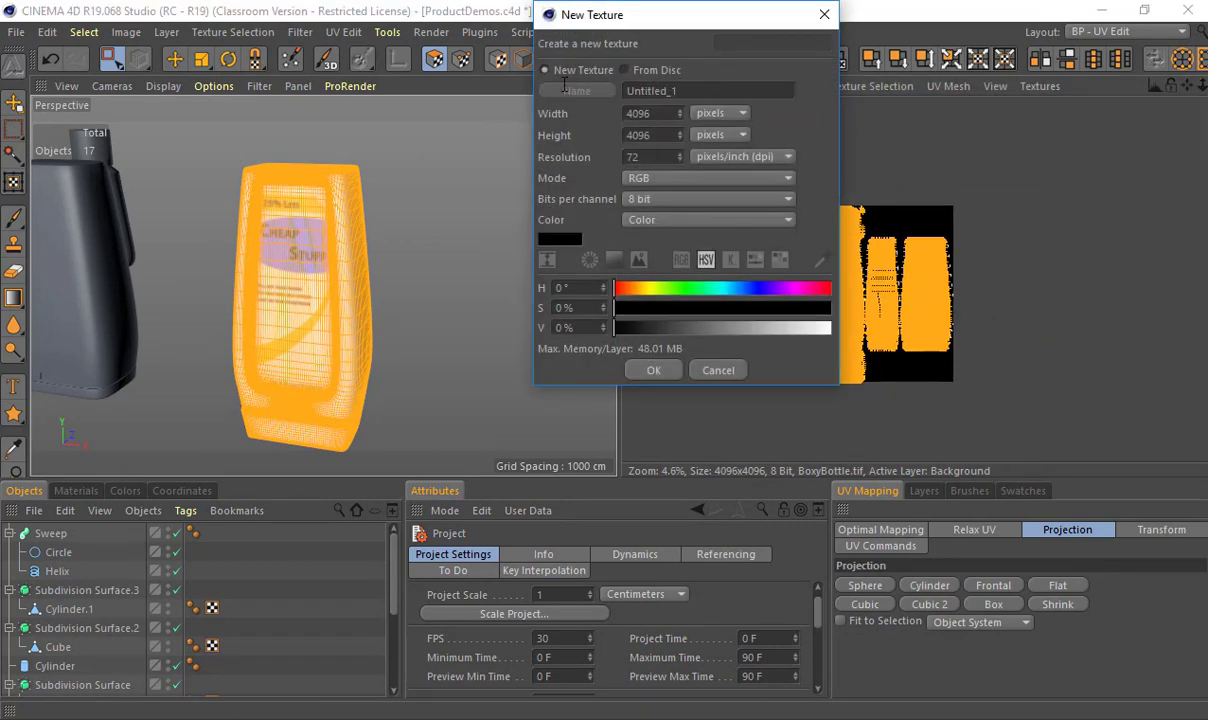
text(NewBoxy)
key(Return)
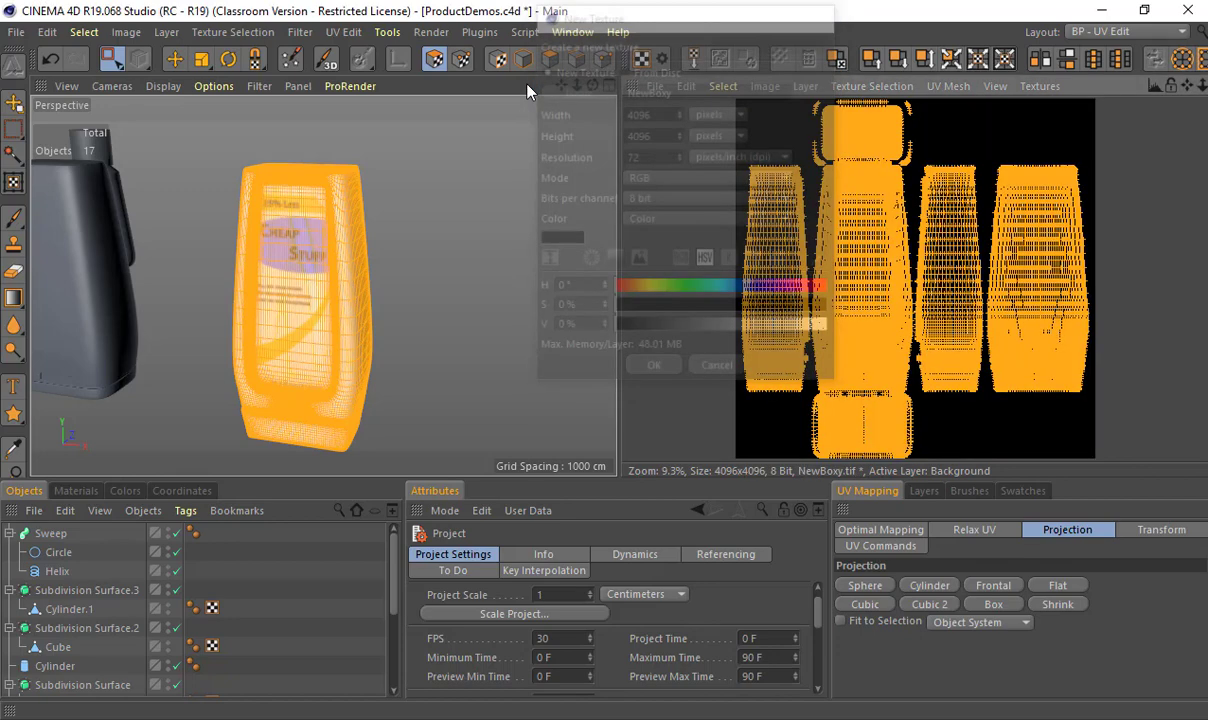
click(800, 88)
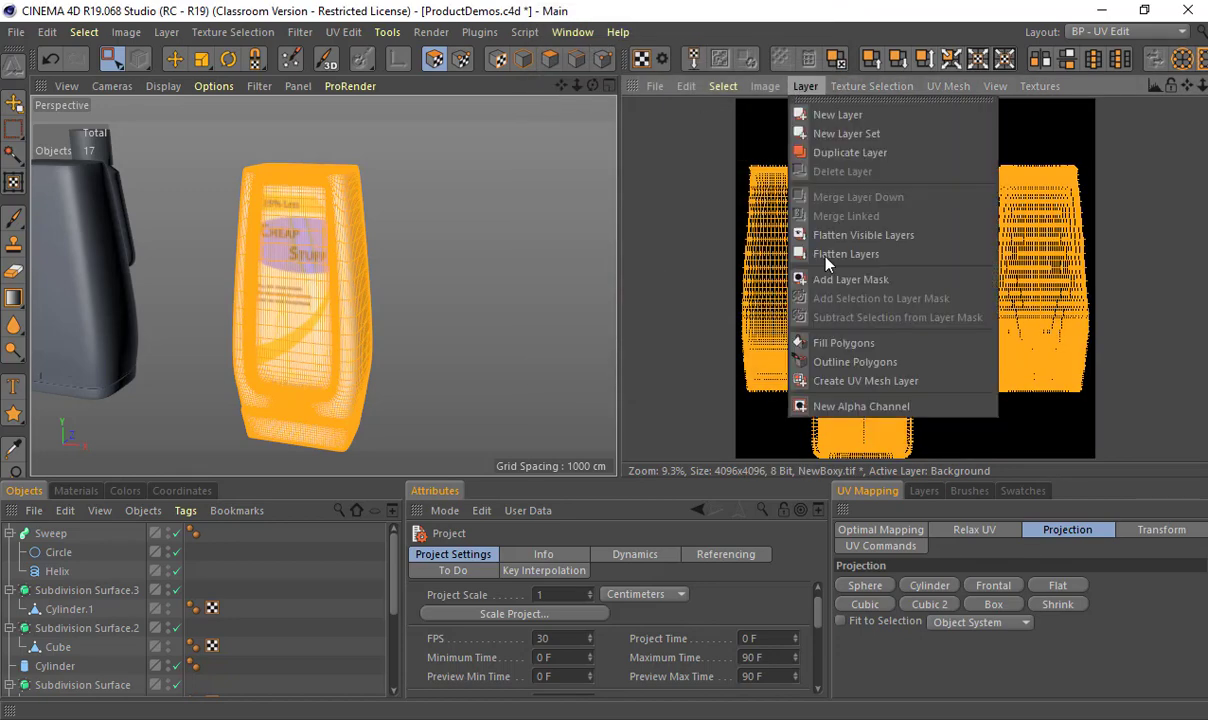
click(849, 364)
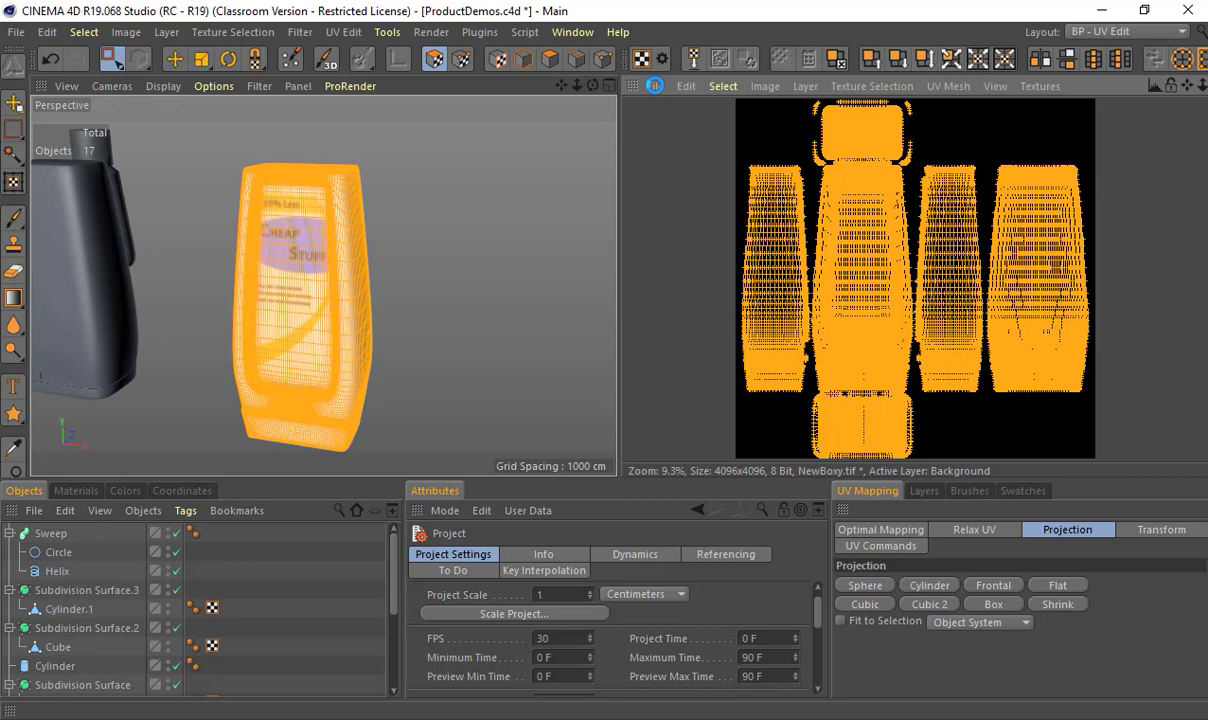
Step: Try to save the outlined UV texture over the existing BoxyBottle.tif
click(654, 86)
click(686, 240)
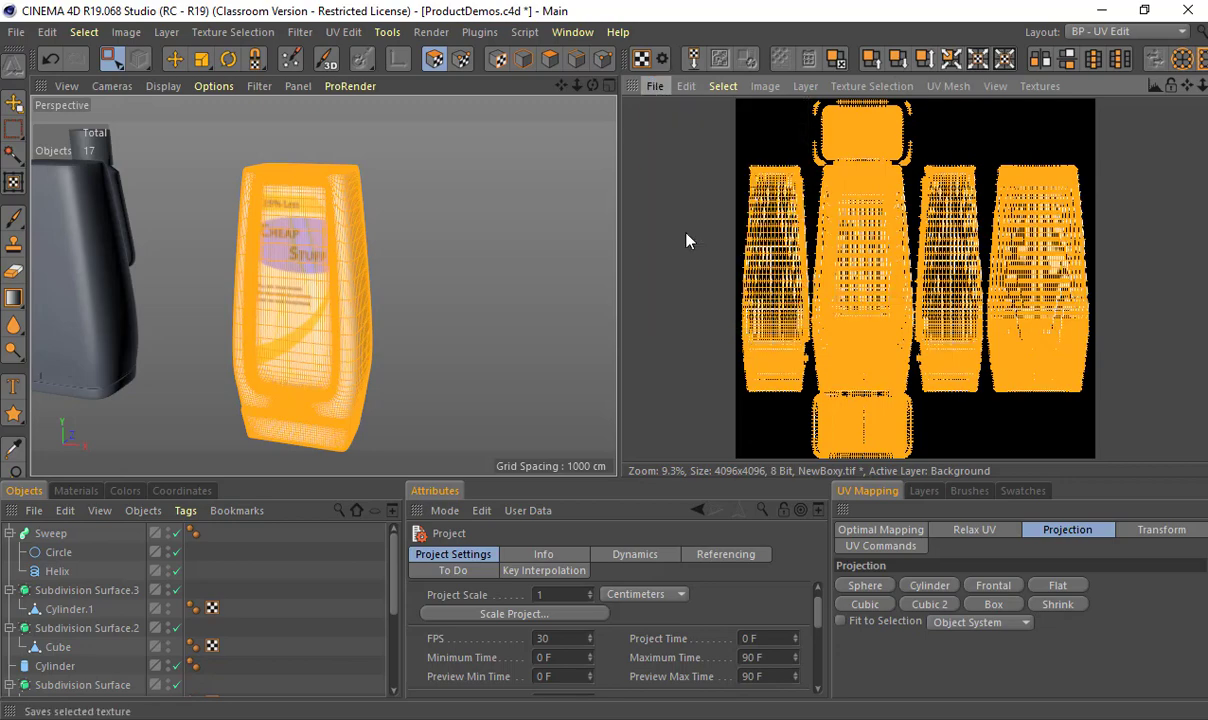
click(655, 299)
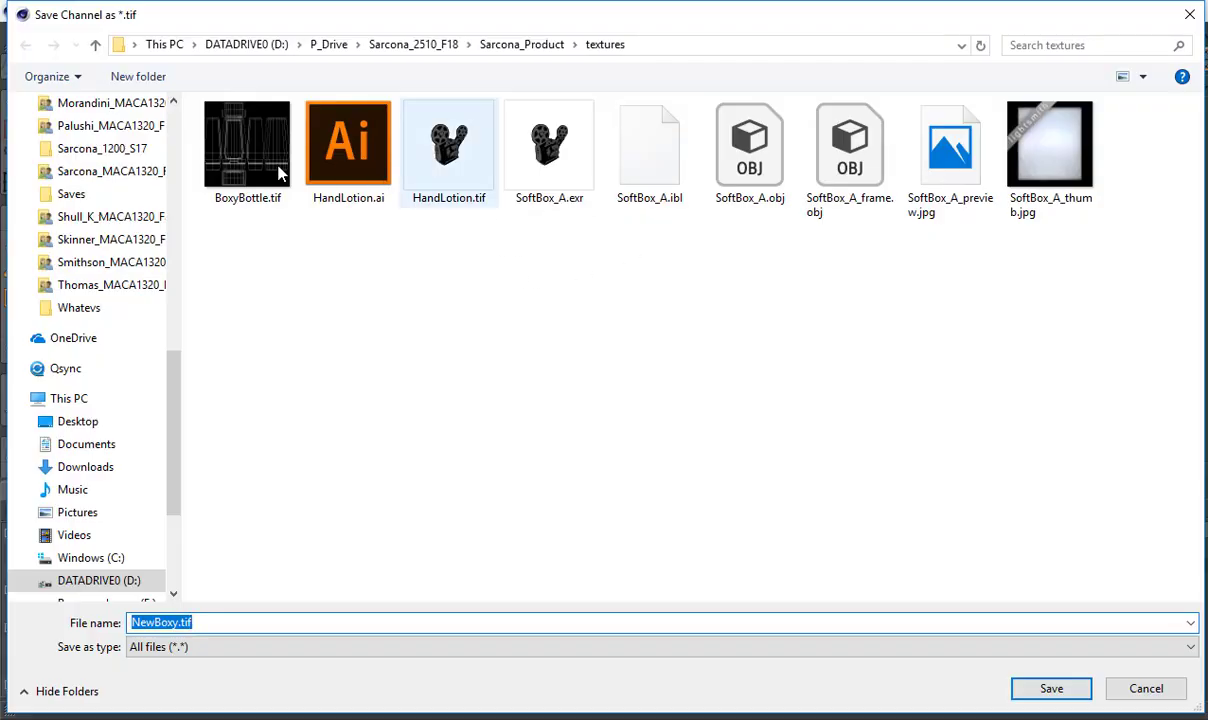
double_click(237, 145)
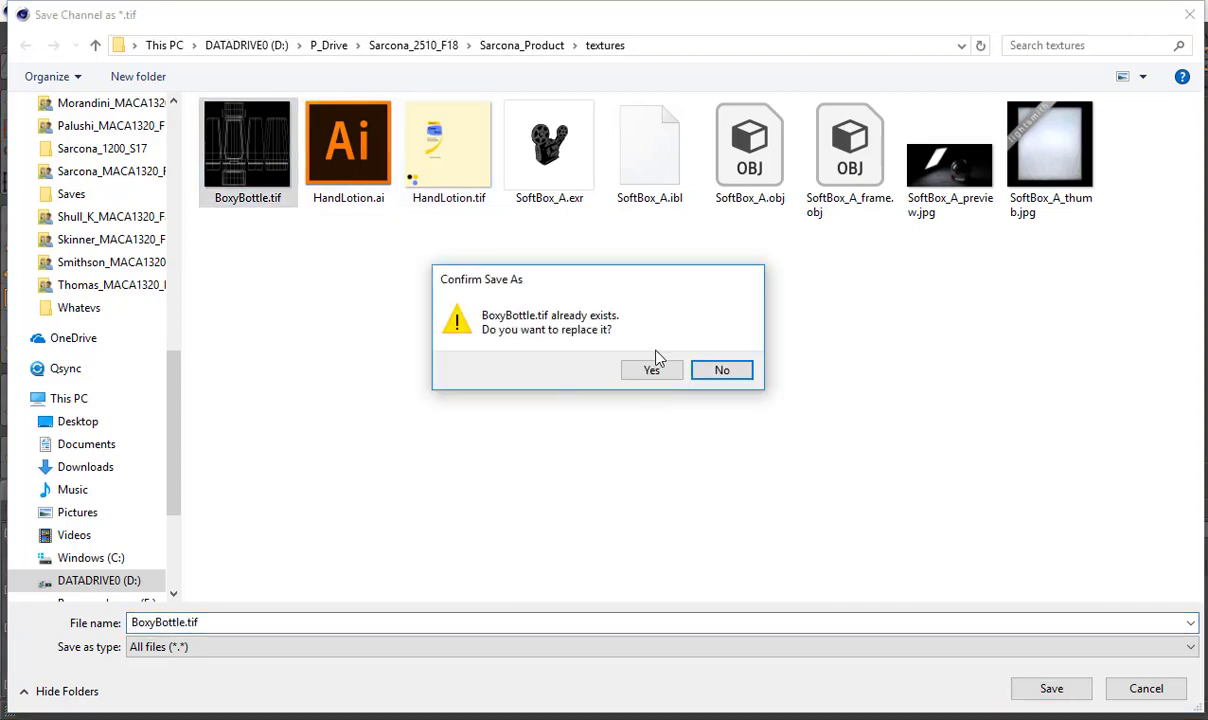
click(655, 372)
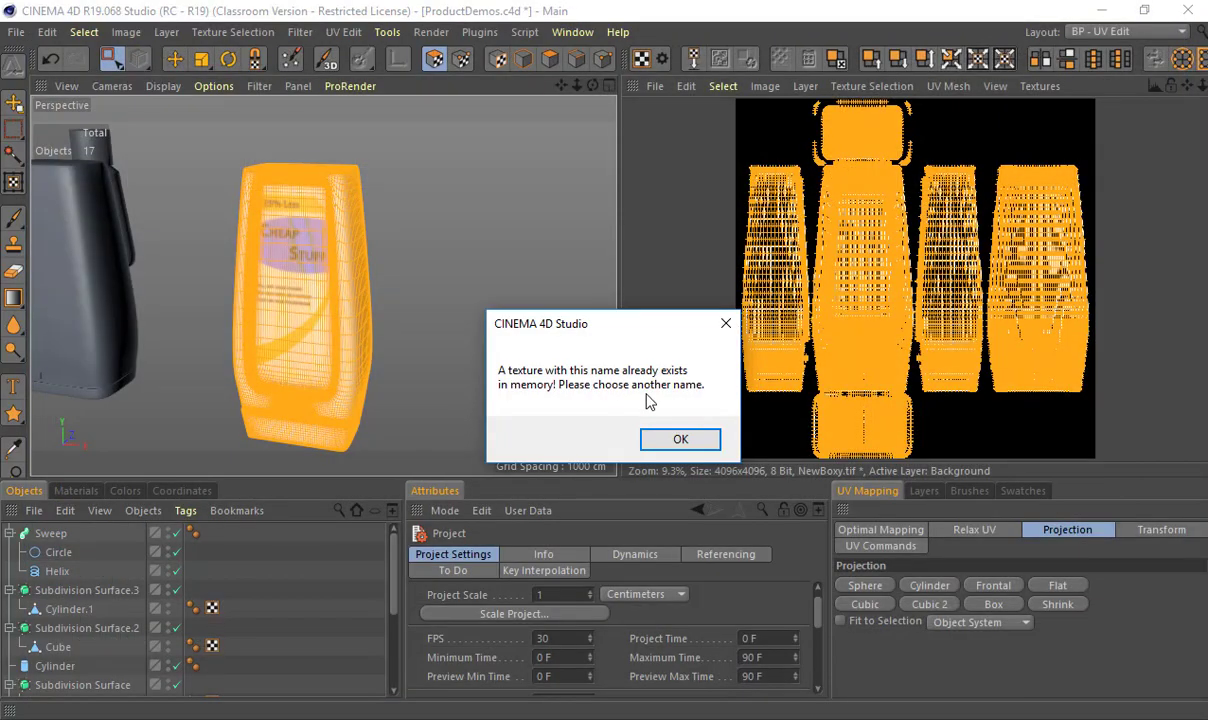
click(681, 442)
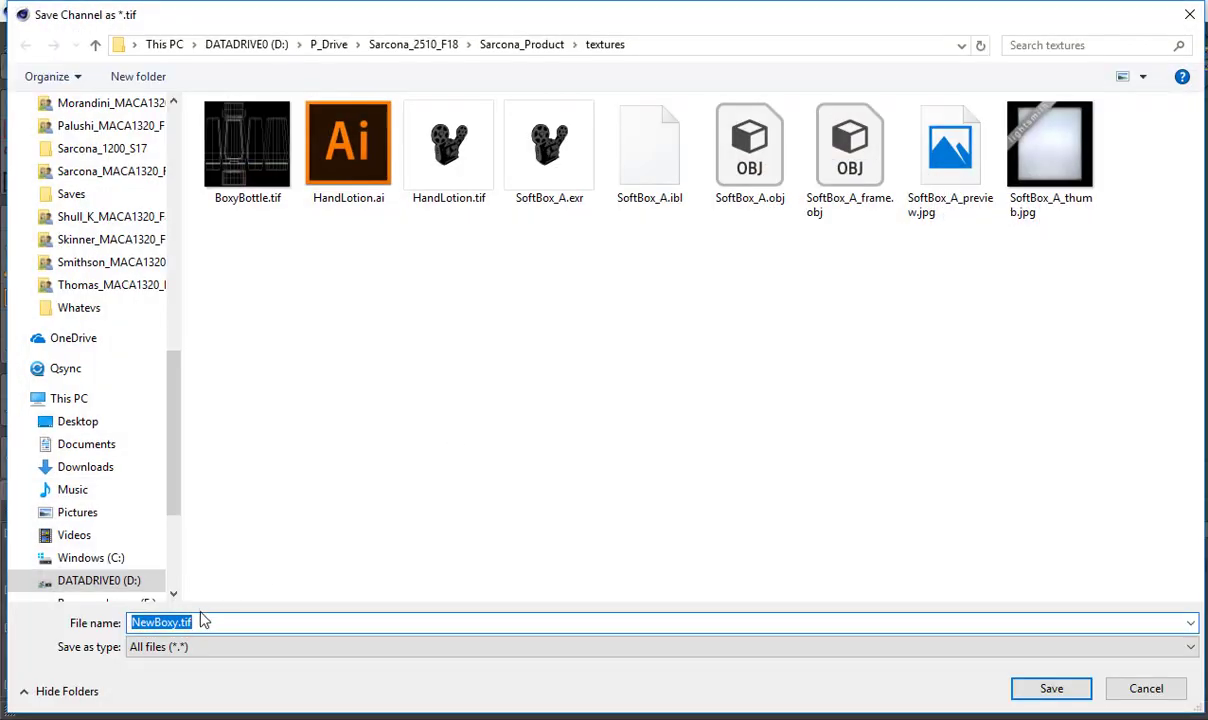
Step: Save the outlined UV texture as NewBoxy2.tif in the textures folder
click(168, 622)
text(2)
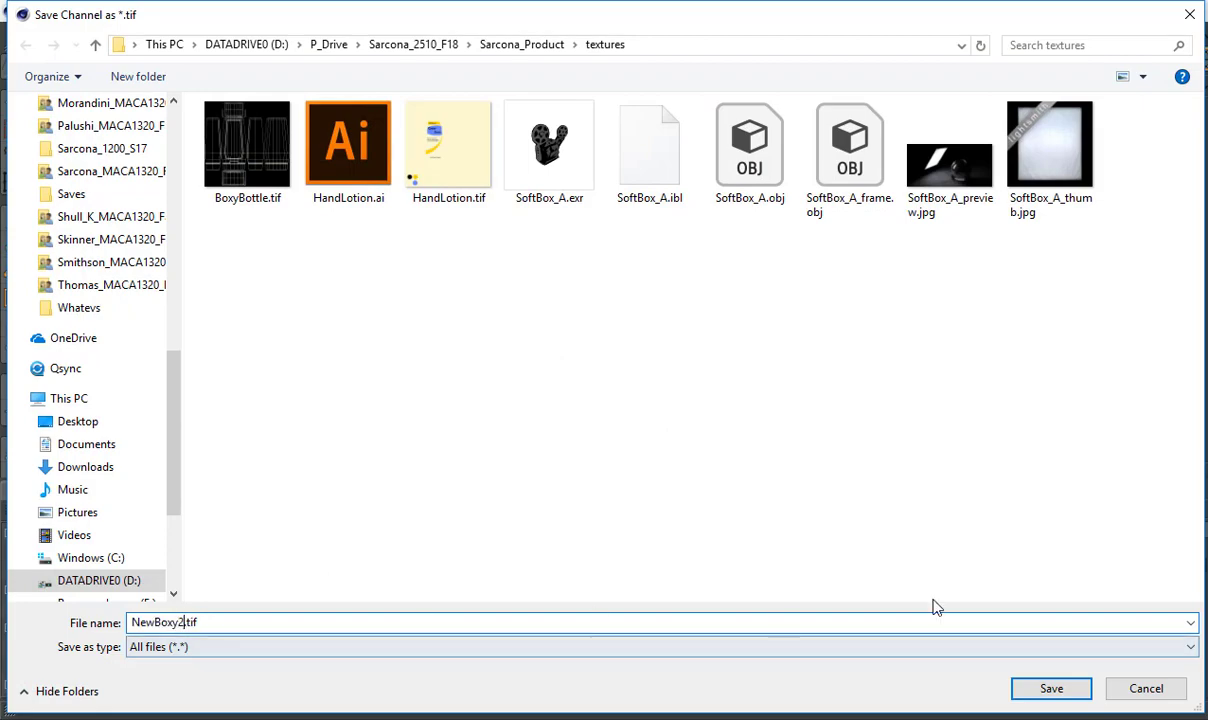
click(1051, 689)
Step: Switch to Illustrator and place NewBoxy2.tif on Layer 2 of HandLotion.ai, aligned to the artboard's upper-left corner
key(alt+Tab)
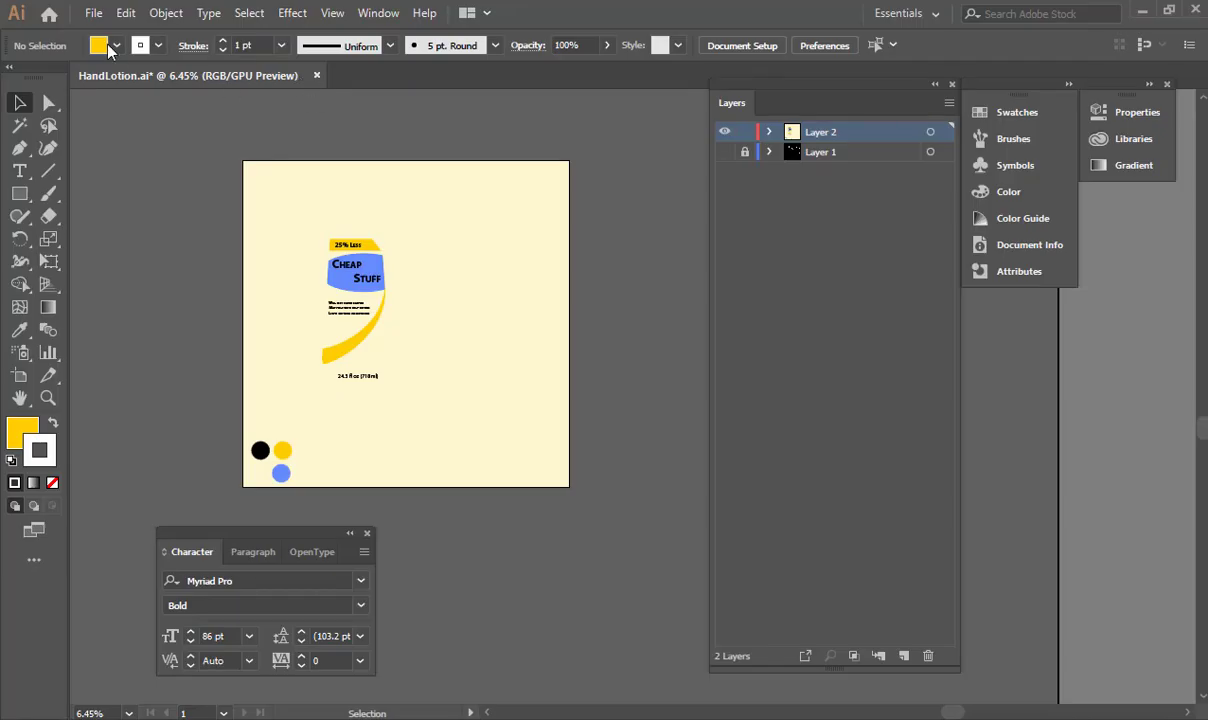
click(93, 12)
mouse_move(170, 347)
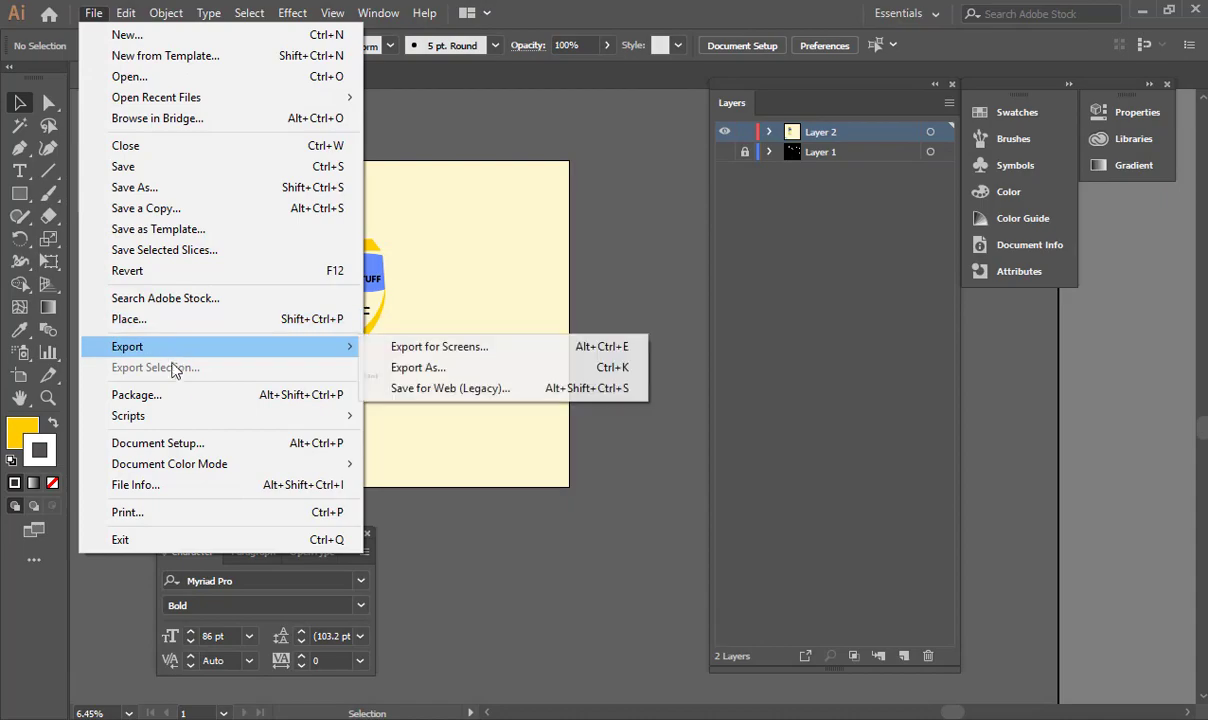
click(176, 320)
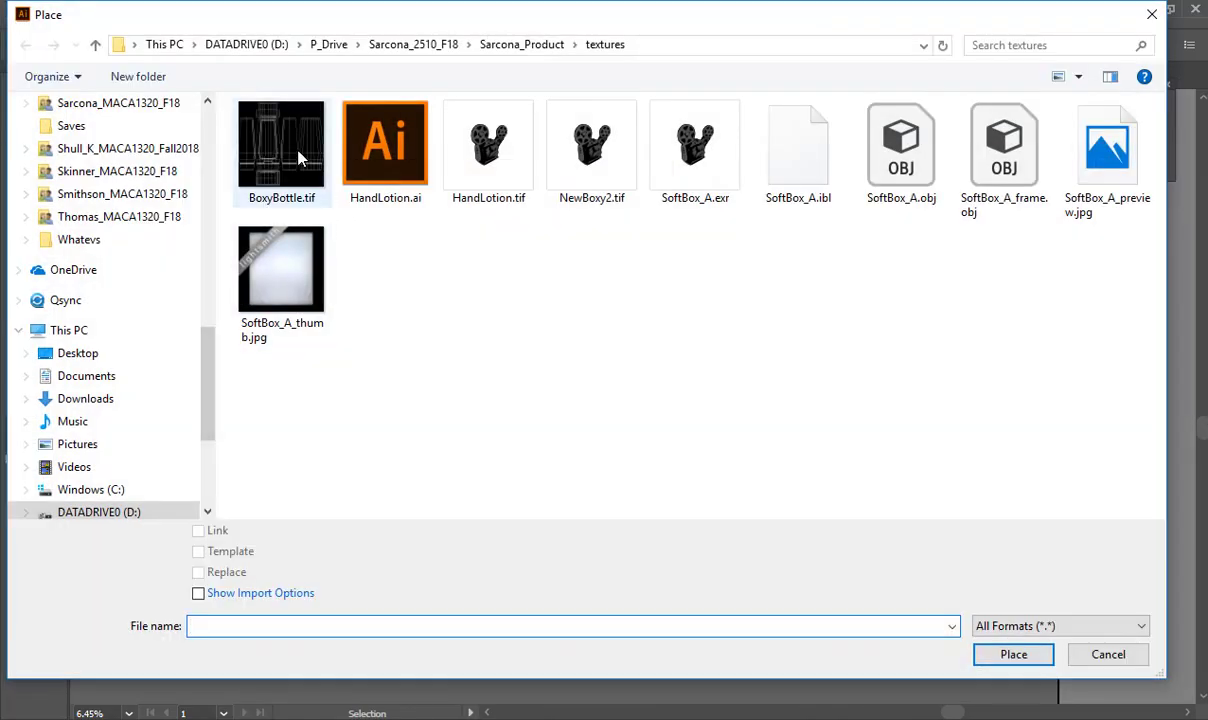
double_click(592, 145)
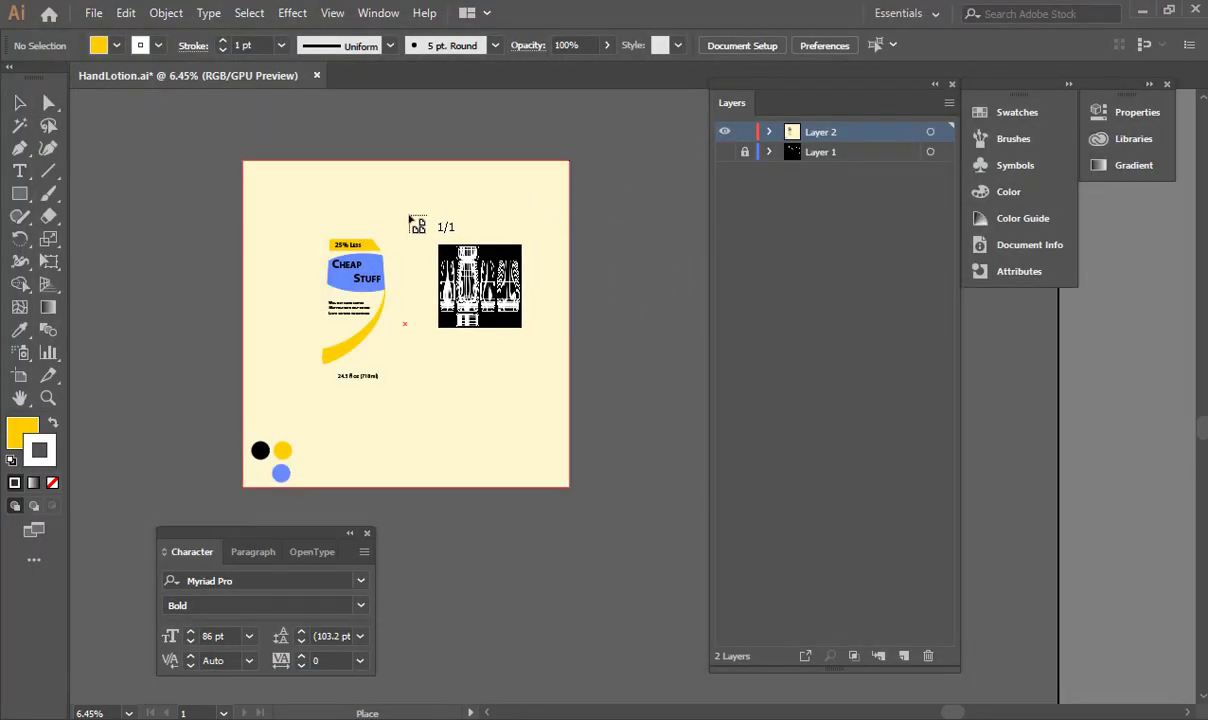
click(243, 161)
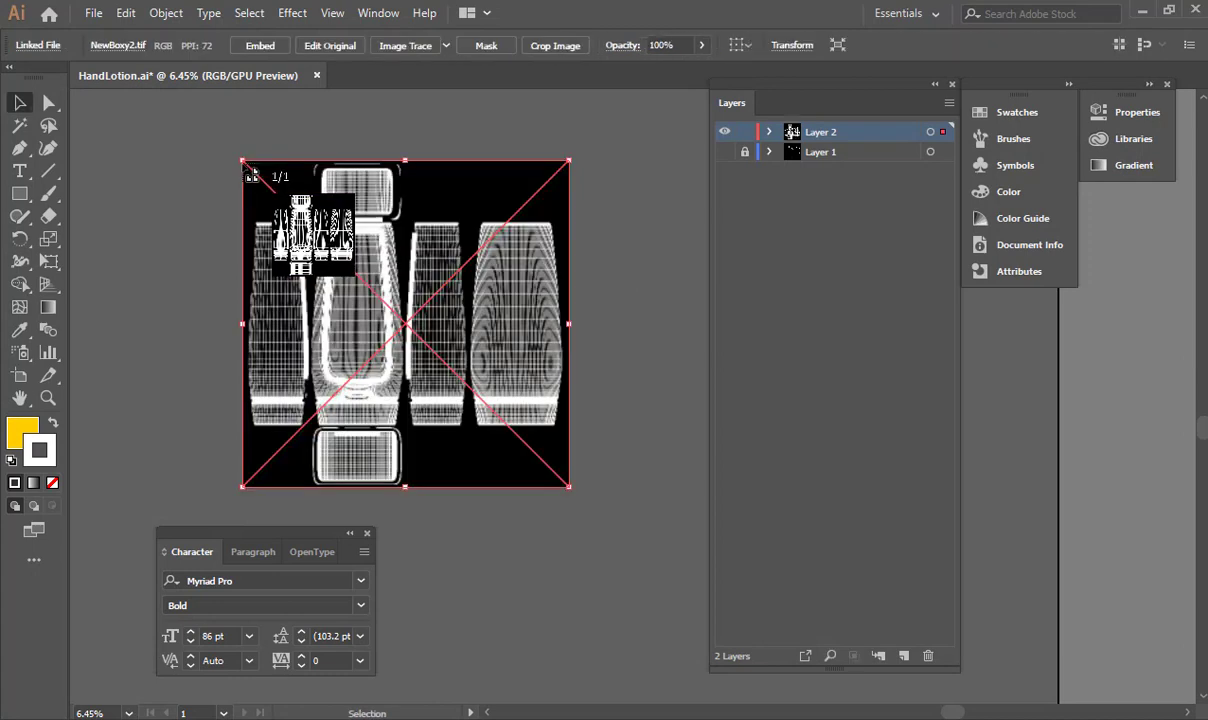
Step: Move the placed NewBoxy2.tif image onto a new layer and stack that layer beneath Layer 2
click(904, 655)
drag(945, 140, 944, 132)
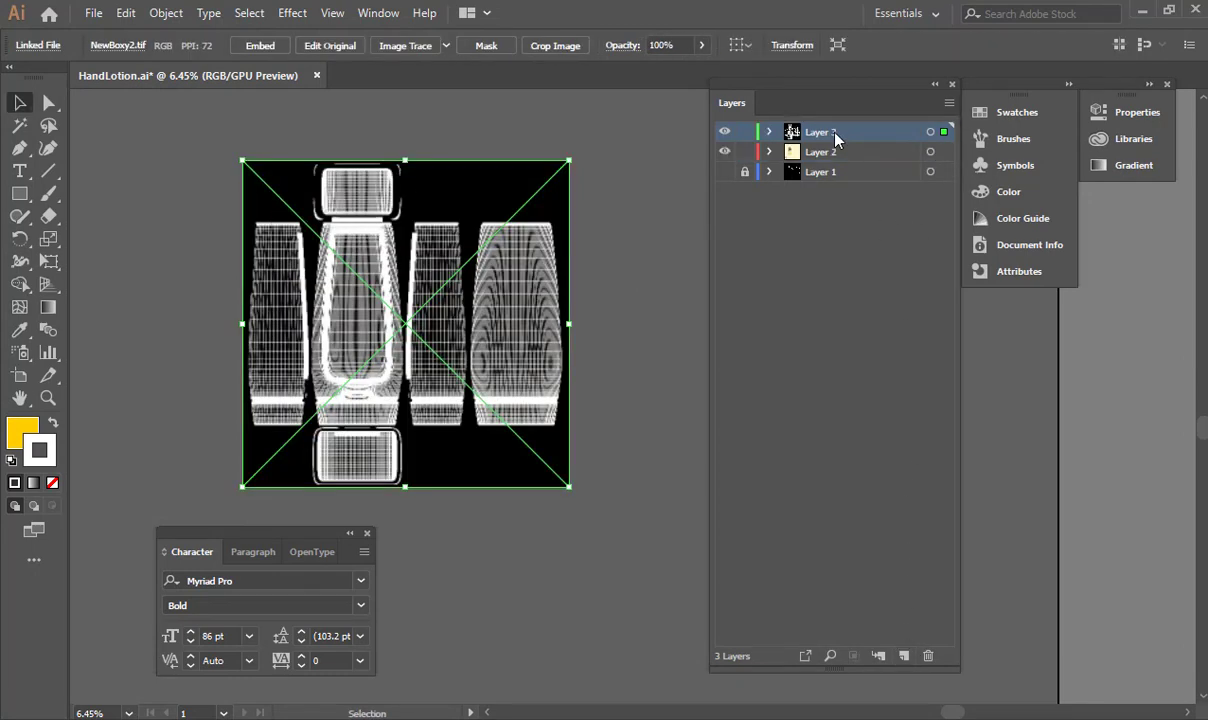
drag(822, 160, 818, 147)
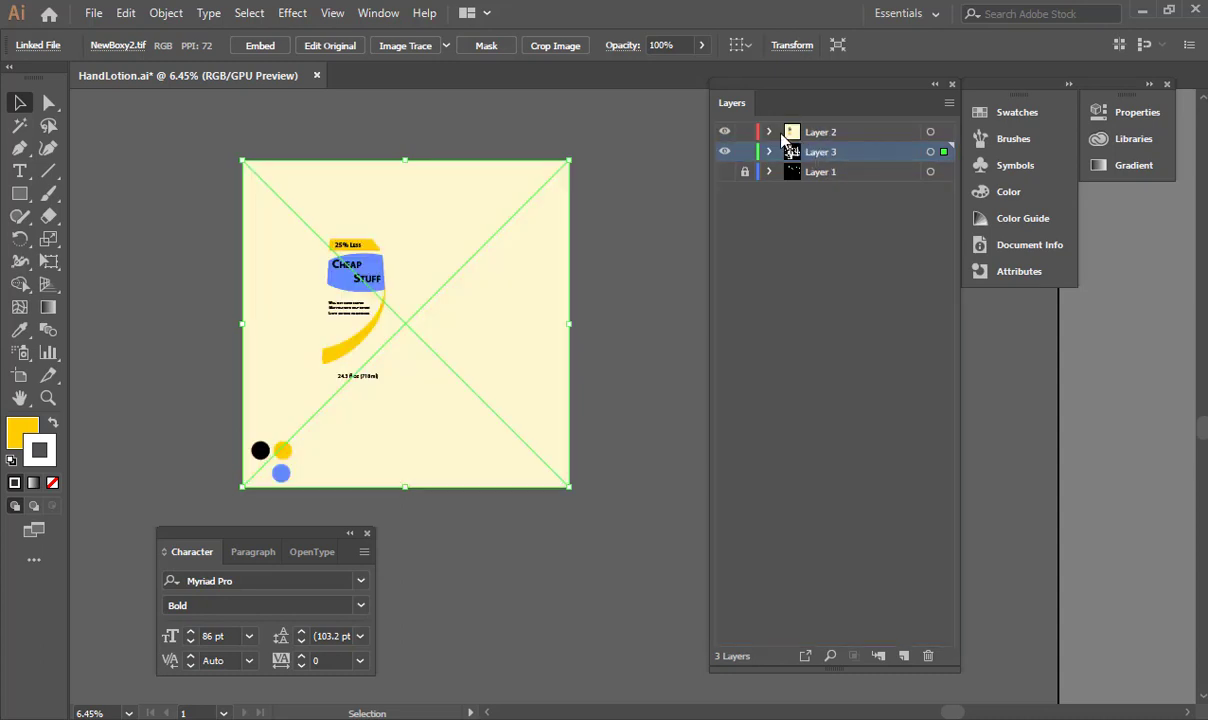
Step: Hide the cream background rectangle in Layer 2 so the label can be compared with the new UV layout
click(791, 133)
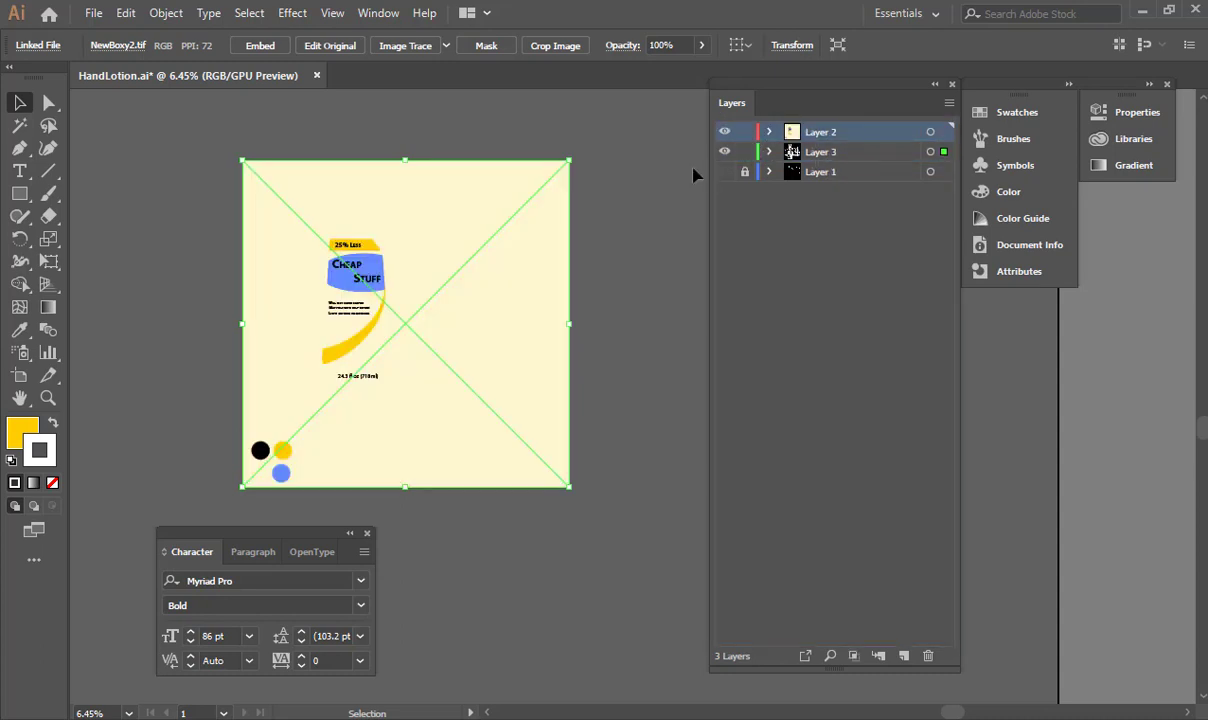
click(464, 264)
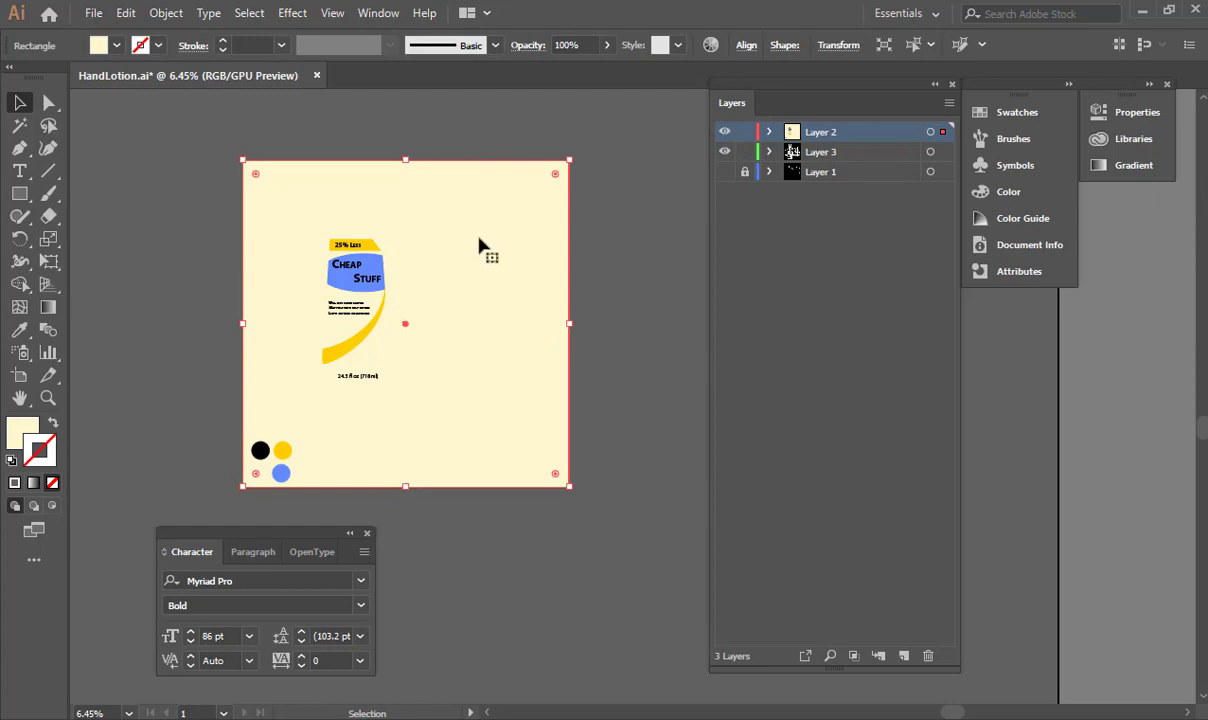
click(769, 133)
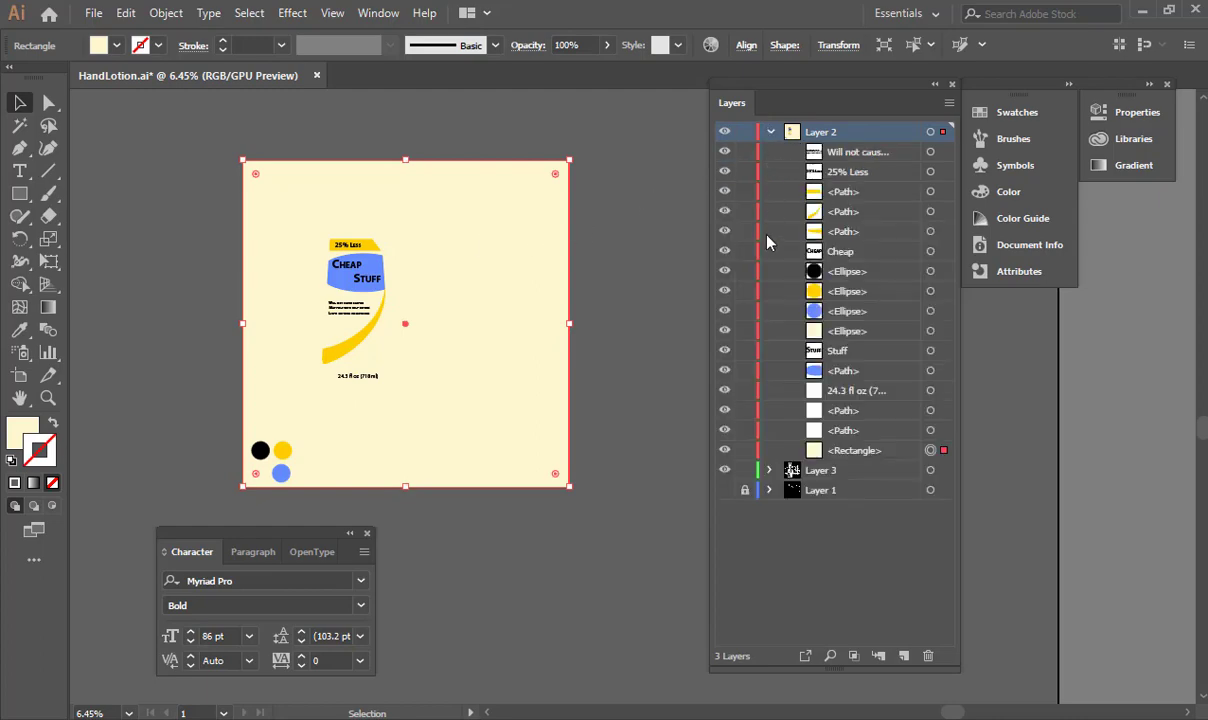
click(726, 451)
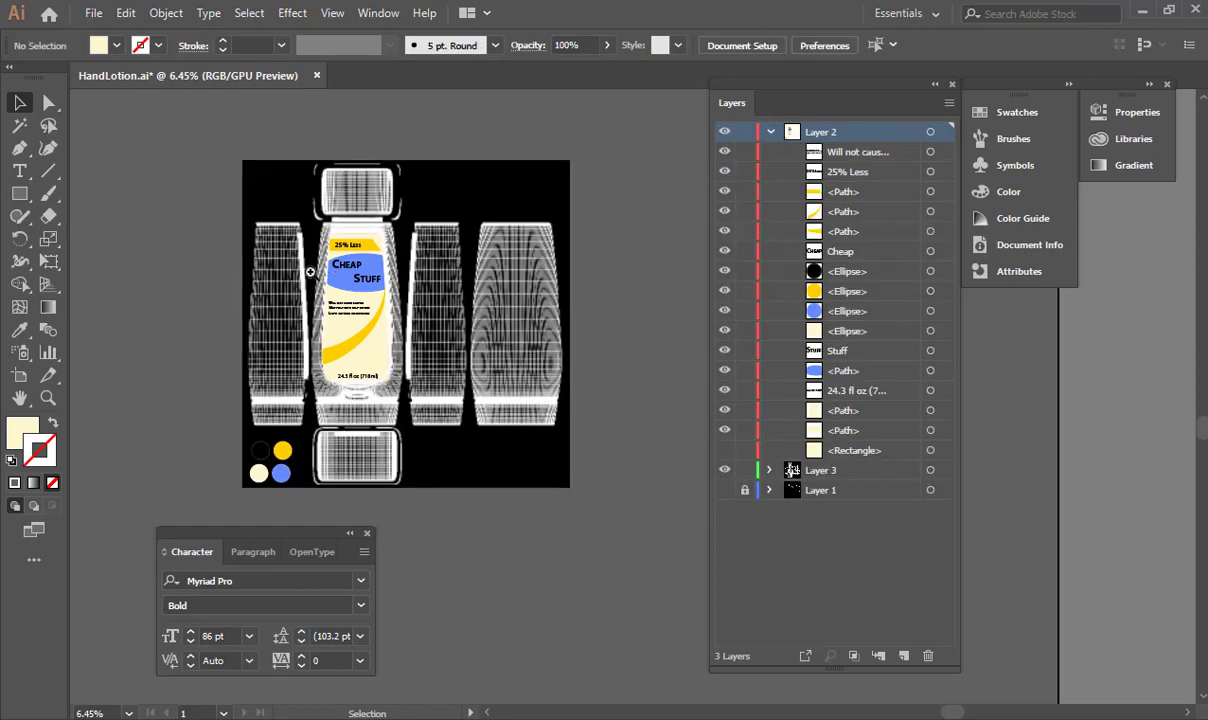
Step: Lock Layer 3 and nudge the label artwork, except the yellow swoosh, slightly right to fit the UV layout's front panel
ctrl+drag(310, 272, 587, 281)
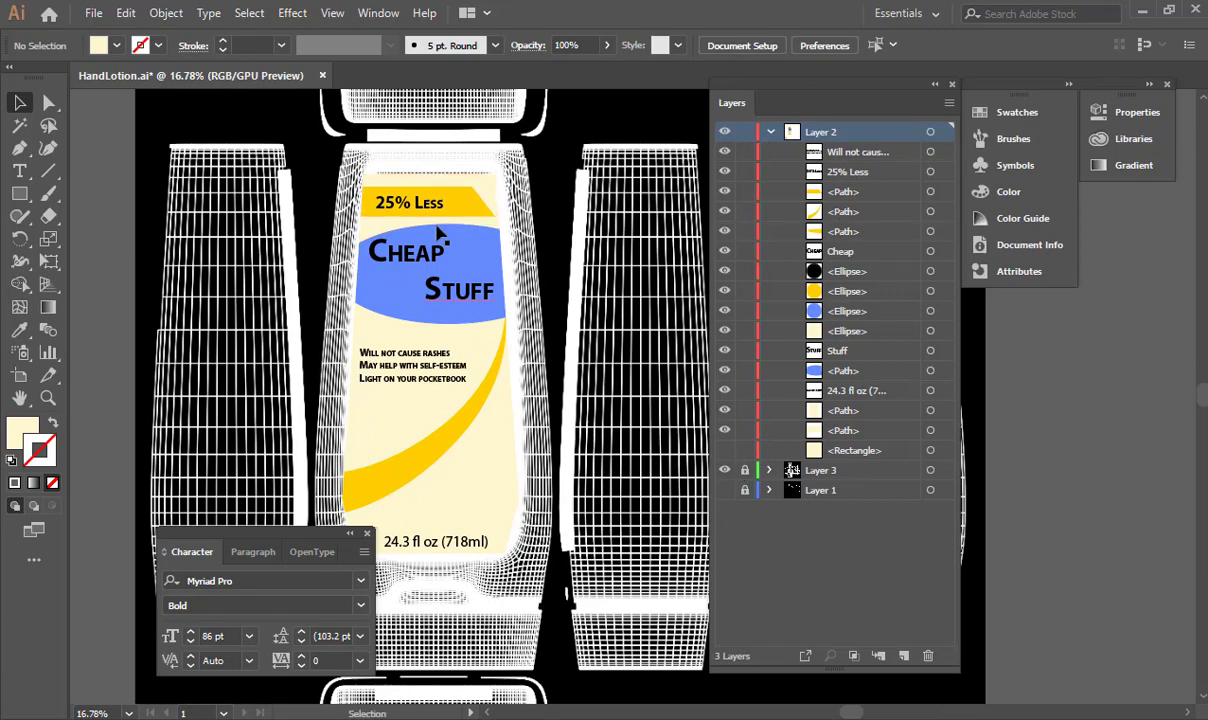
drag(482, 303, 598, 622)
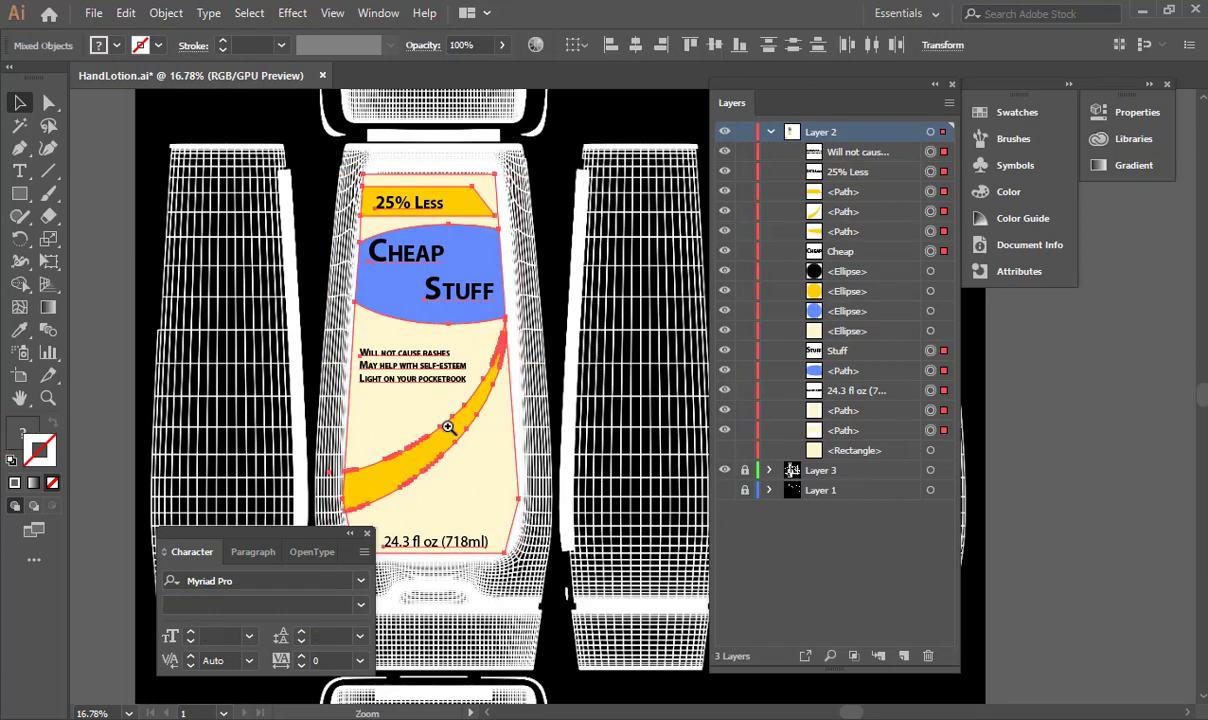
ctrl+drag(443, 423, 474, 453)
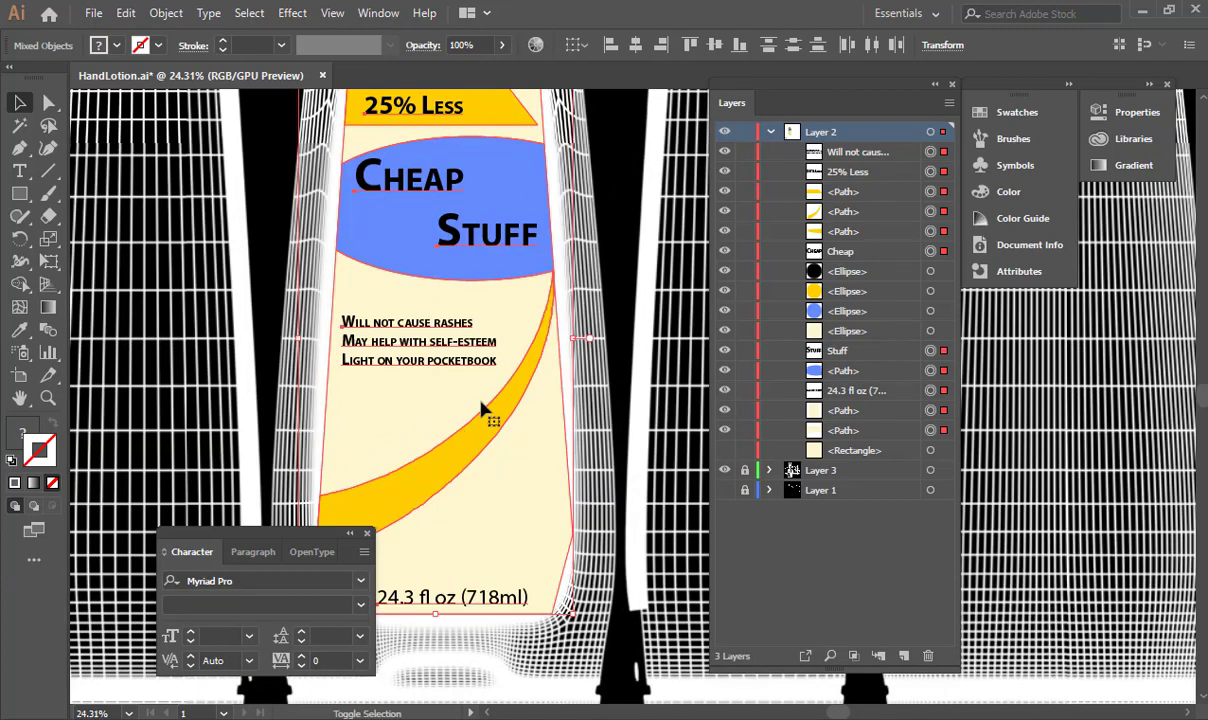
click(610, 290)
ctrl+drag(648, 337, 605, 338)
drag(598, 500, 560, 500)
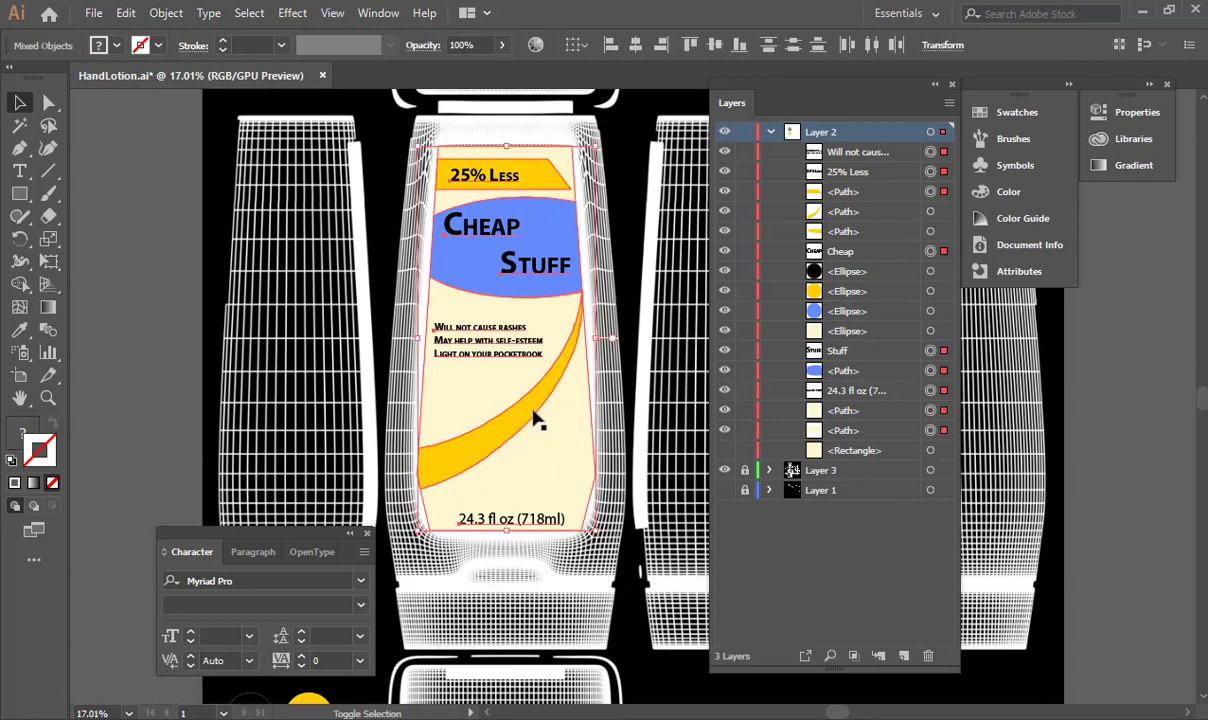
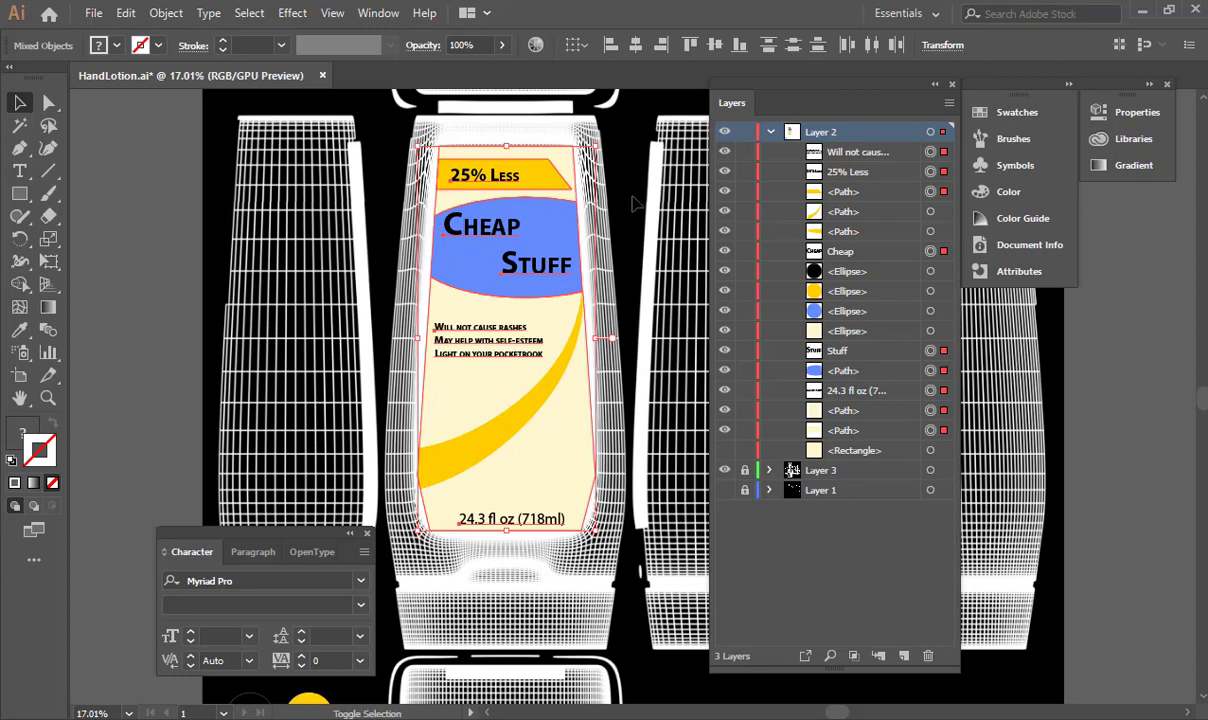
click(619, 283)
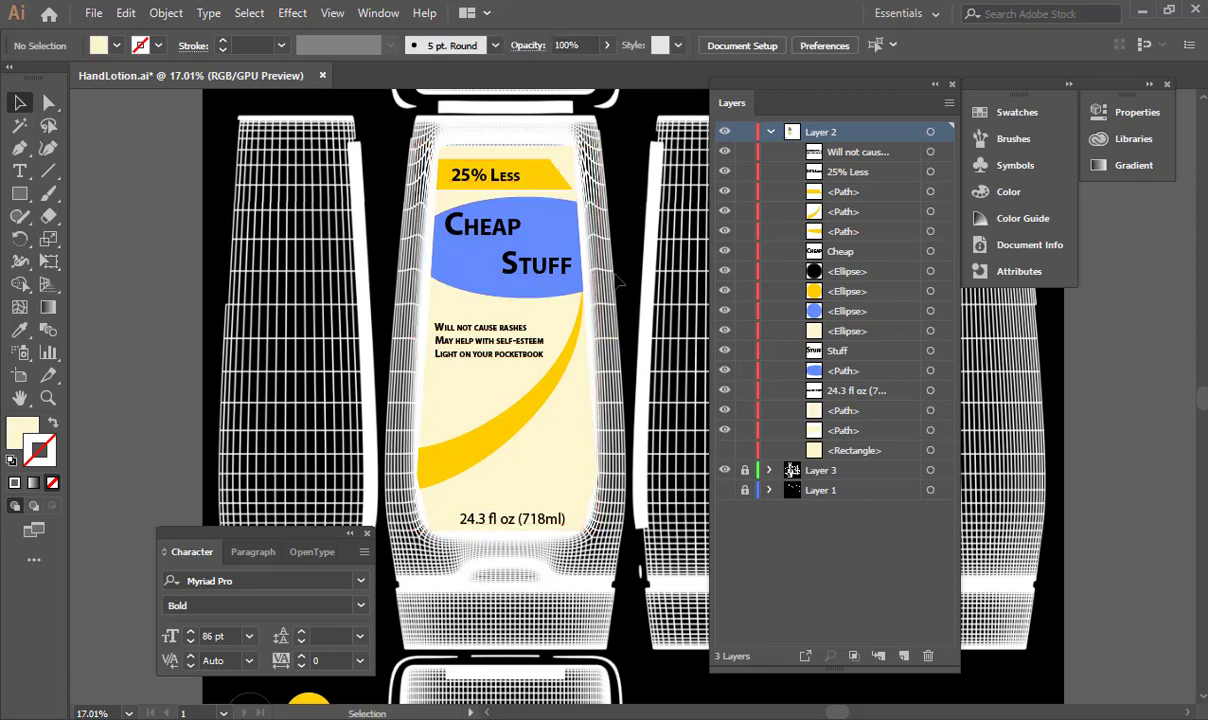
Step: Show the cream background rectangle of Layer 2 again so it covers the UV layout
click(726, 451)
ctrl+drag(608, 411, 505, 400)
drag(579, 387, 427, 381)
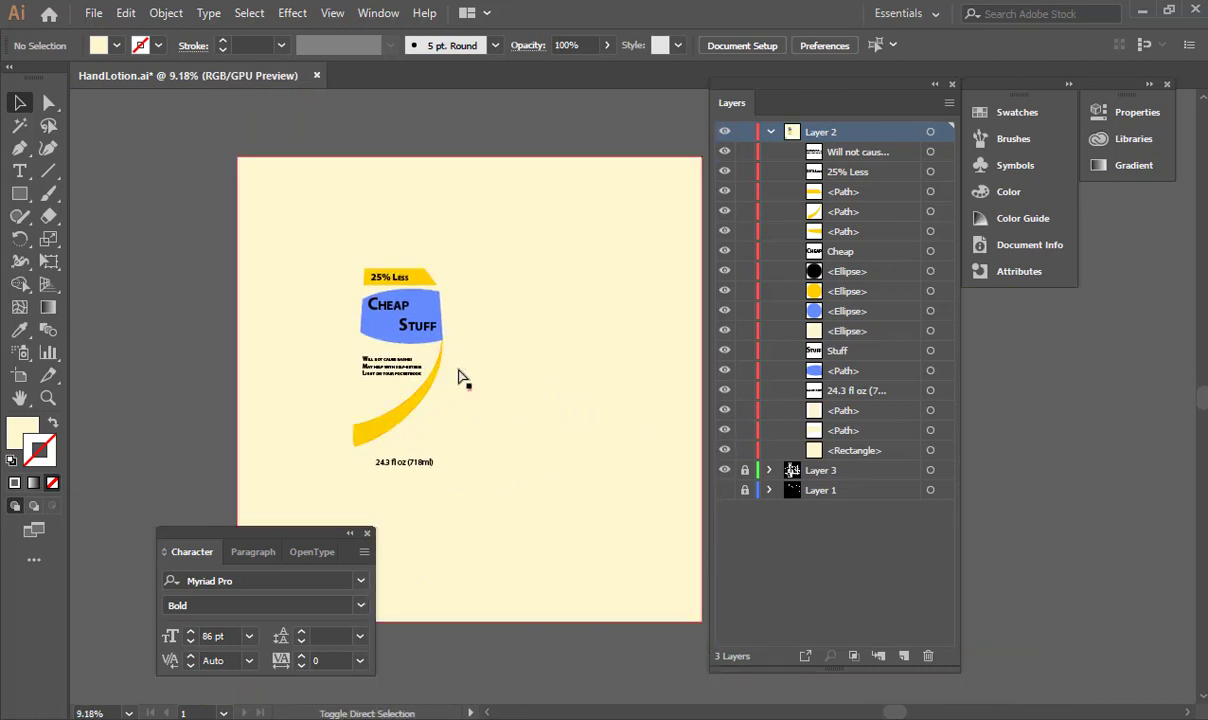
key(ctrl+shift+s)
key(Escape)
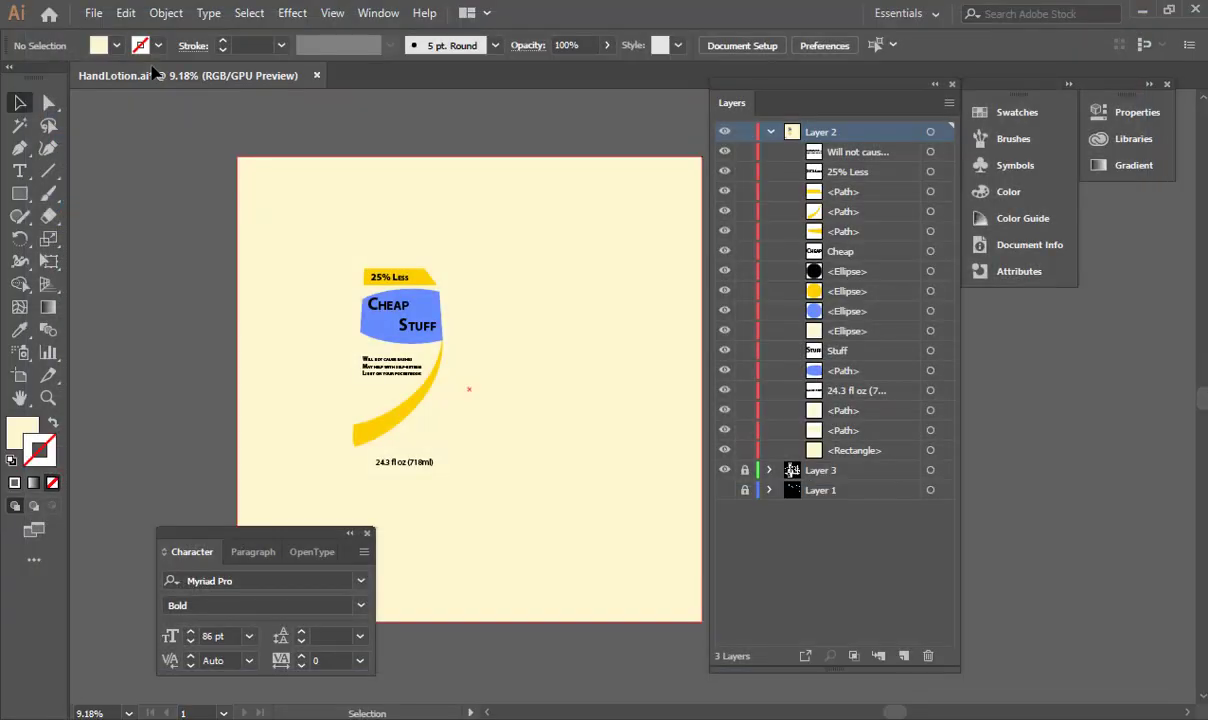
Step: Export the artwork as a TIFF to the textures folder, replacing HandLotion.tif
click(92, 14)
mouse_move(345, 347)
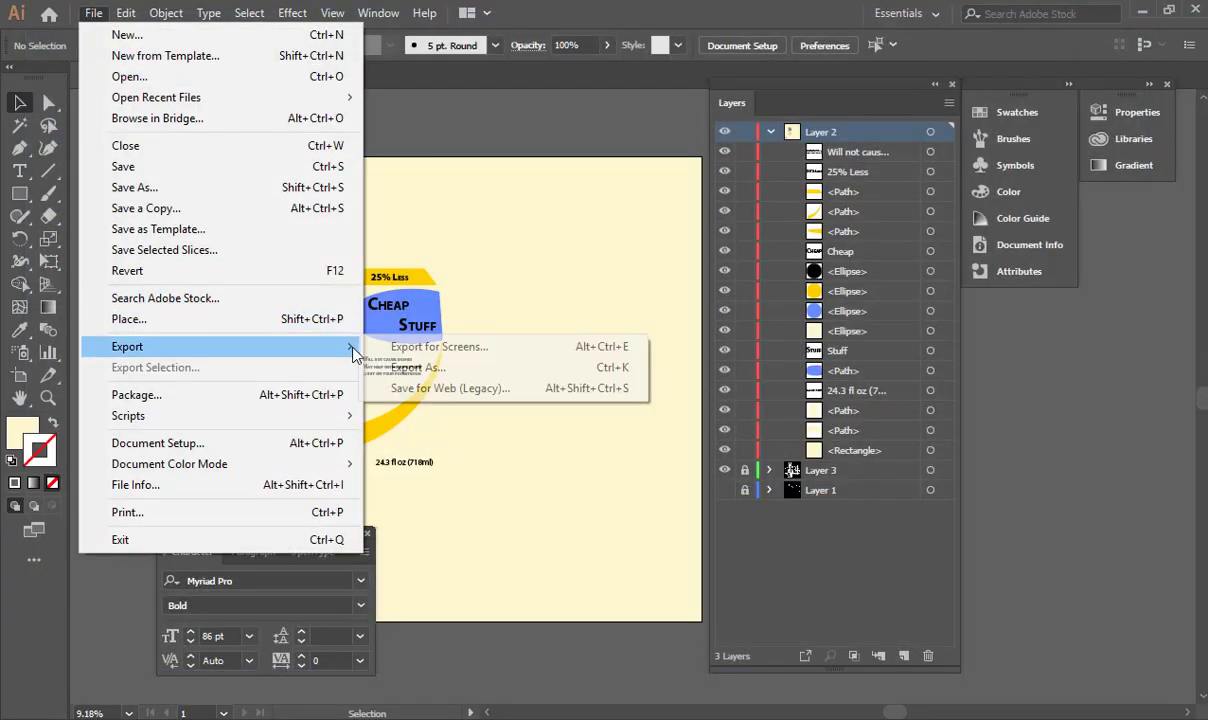
click(430, 368)
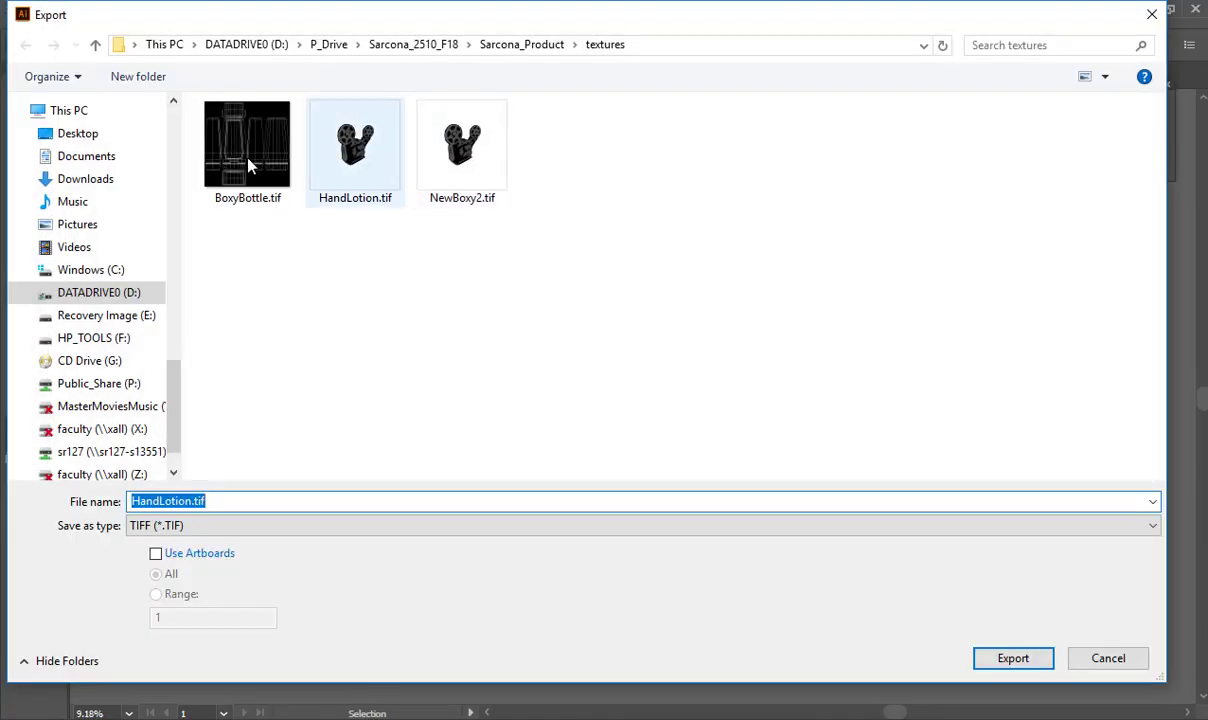
double_click(323, 155)
click(684, 452)
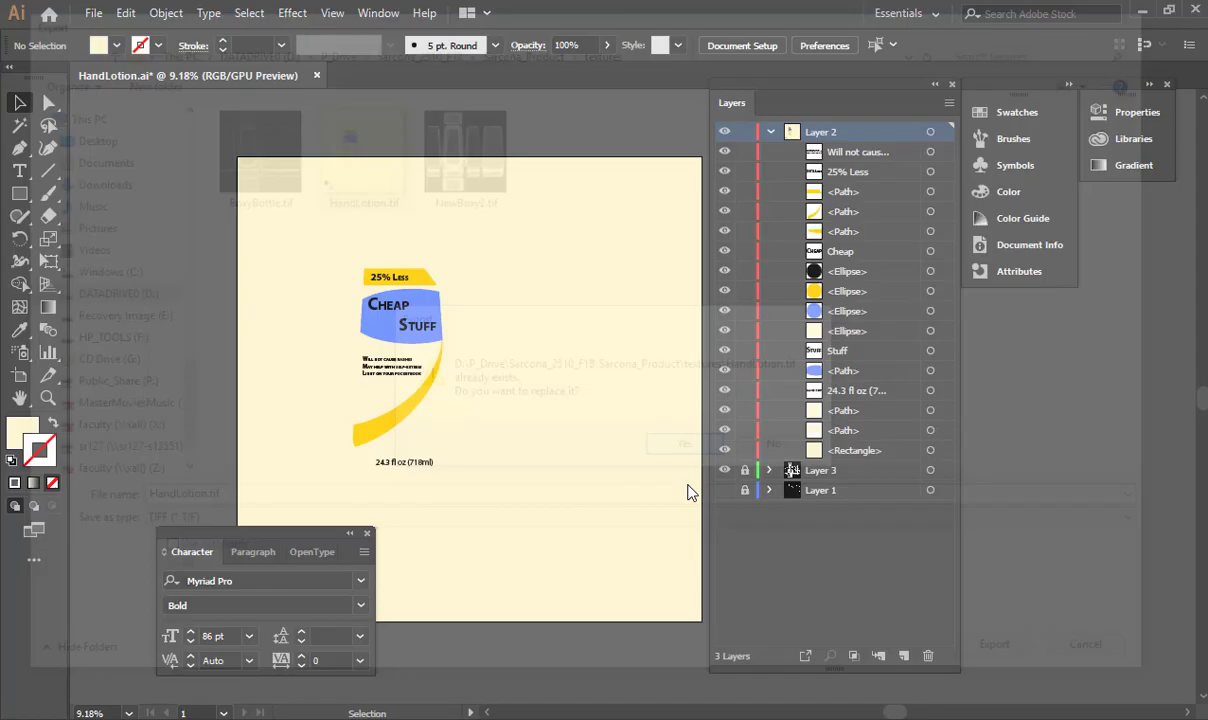
click(632, 443)
Step: Switch to CINEMA 4D and change the interface layout to Startup
key(alt+Tab)
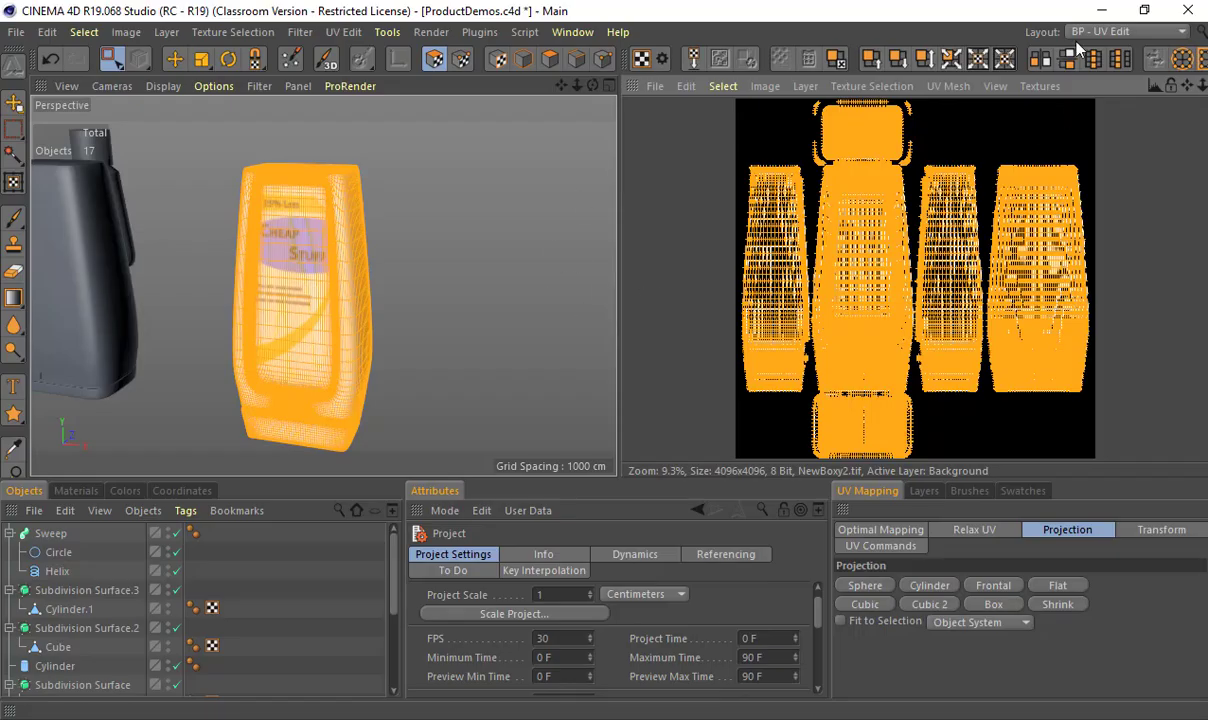
click(1115, 32)
click(1095, 202)
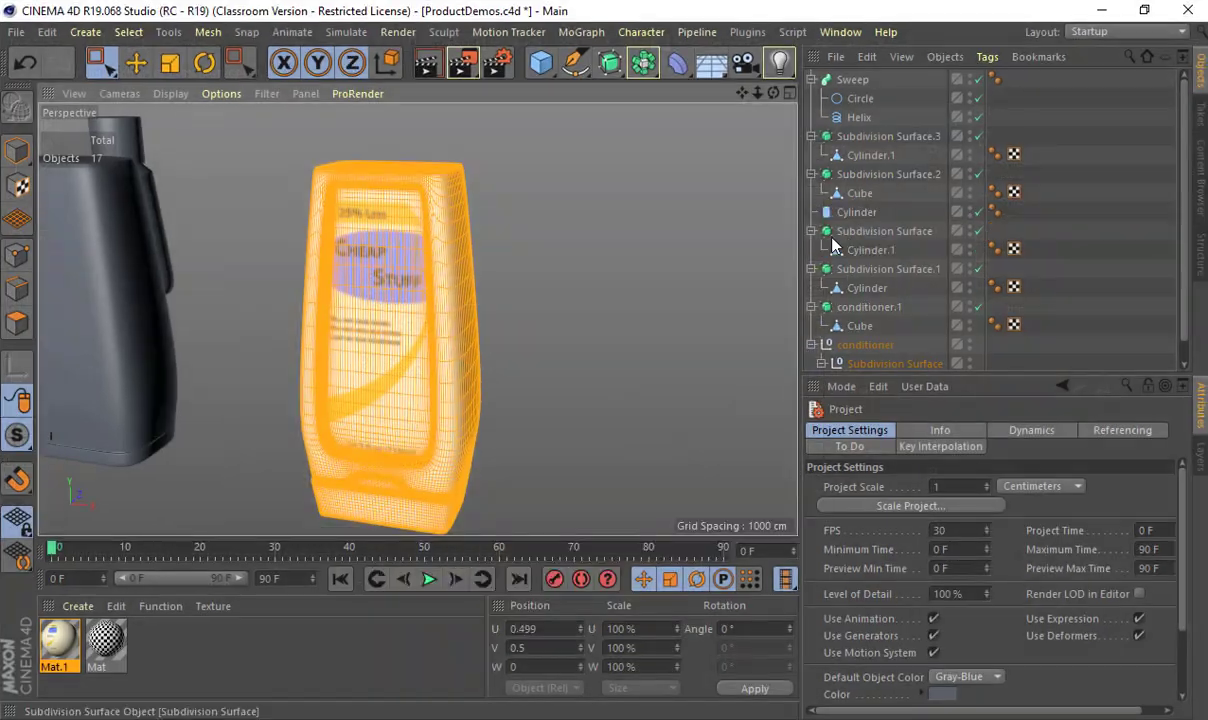
Step: Reload HandLotion.tif in Mat.1's color channel and return to Model mode with the bottle deselected
scroll(897, 355, down, 1)
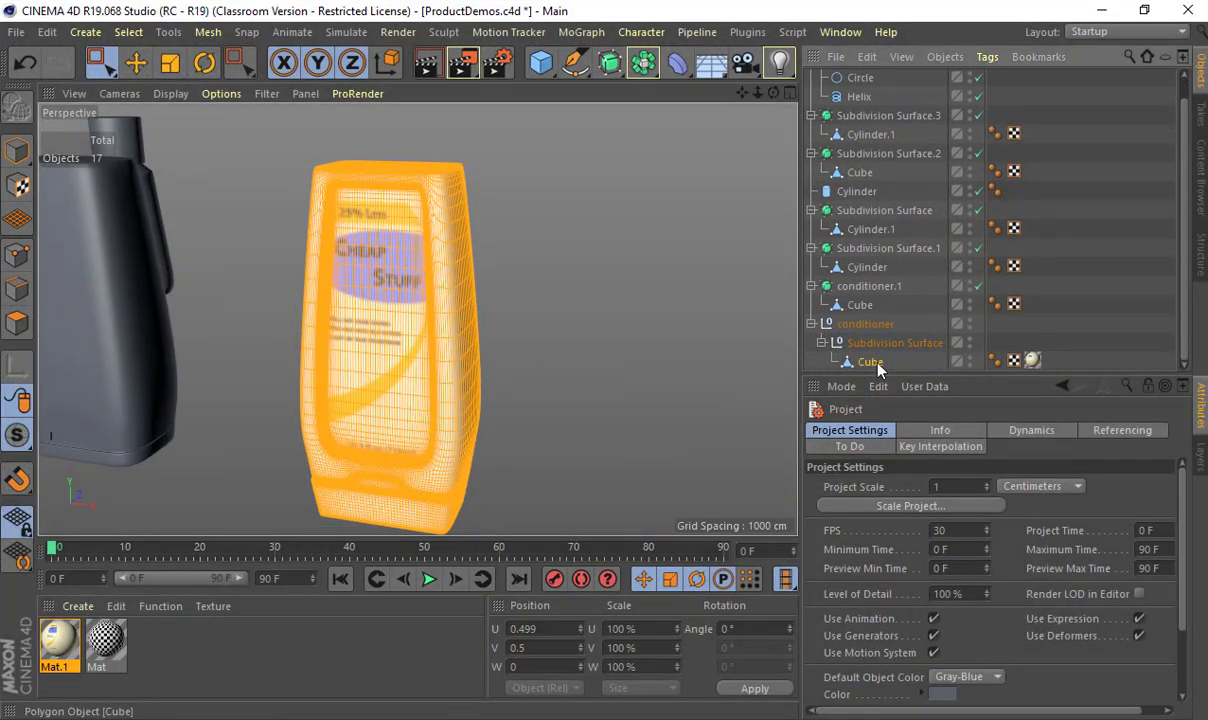
click(872, 363)
double_click(59, 645)
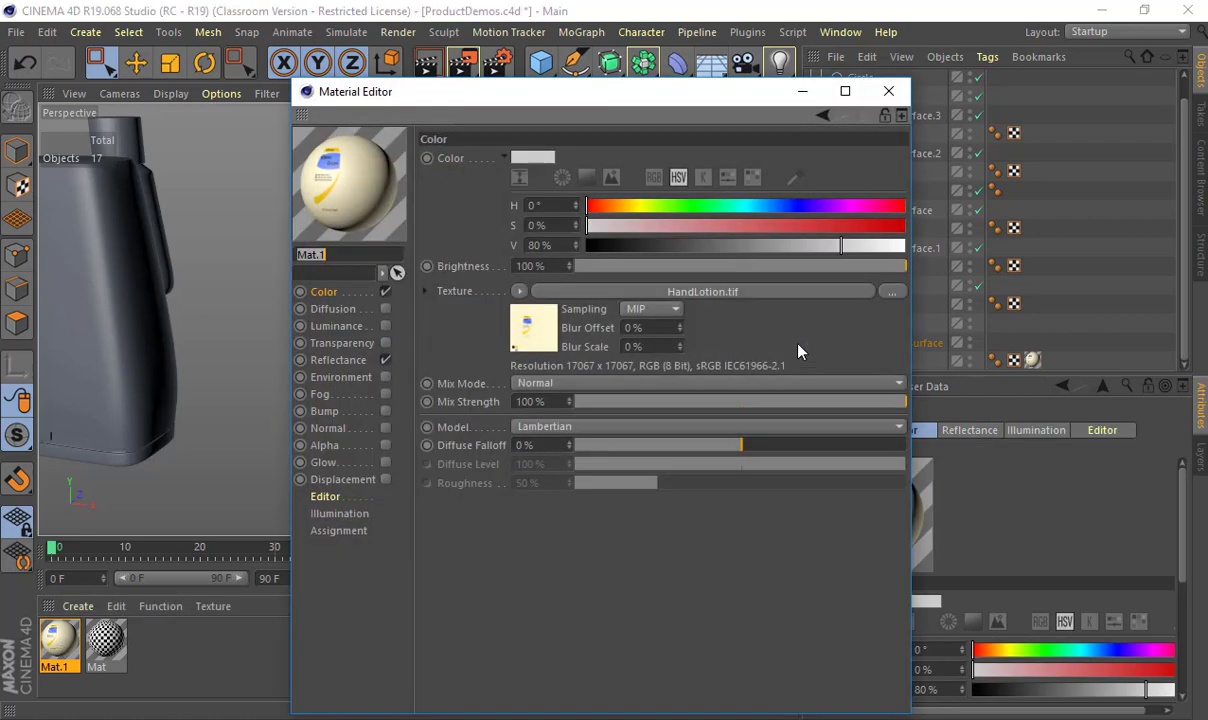
drag(699, 99, 936, 79)
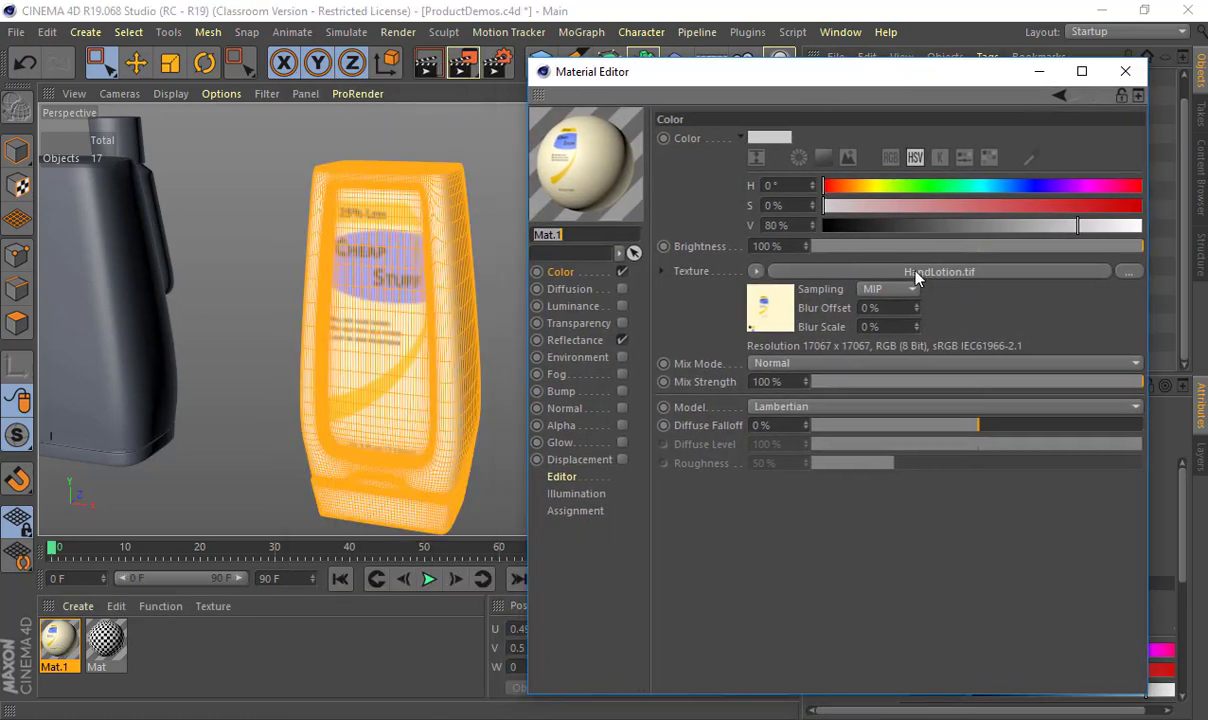
click(917, 274)
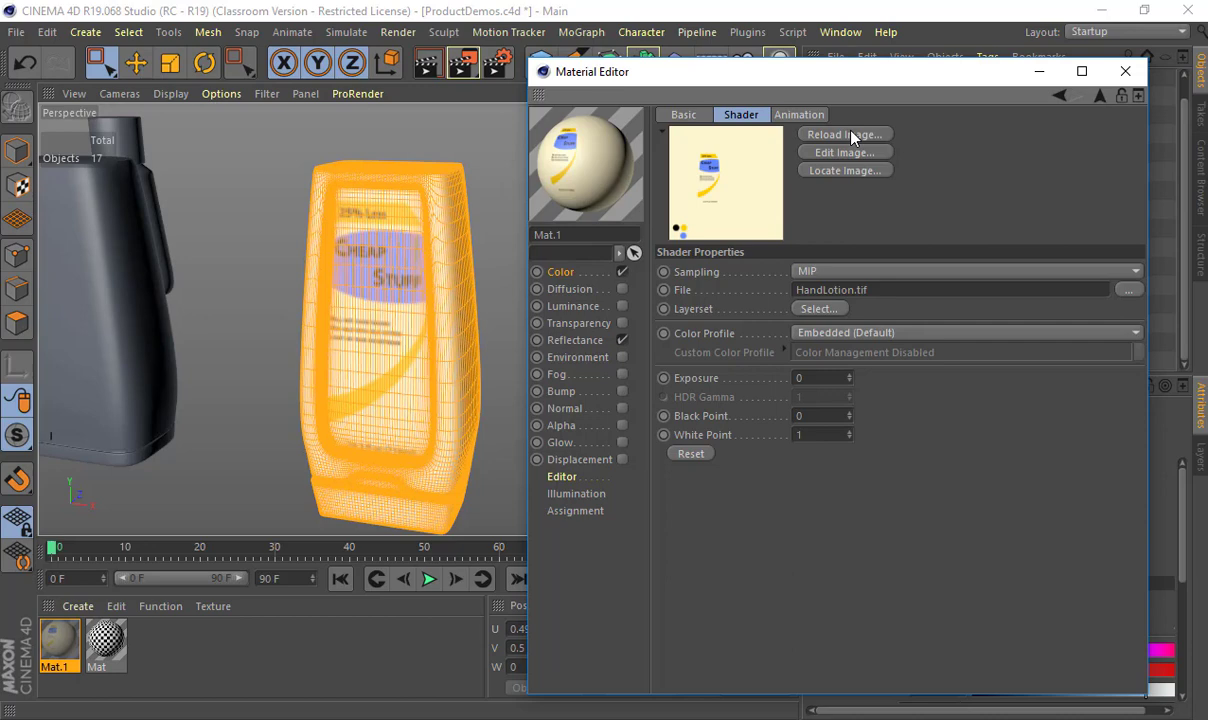
click(305, 192)
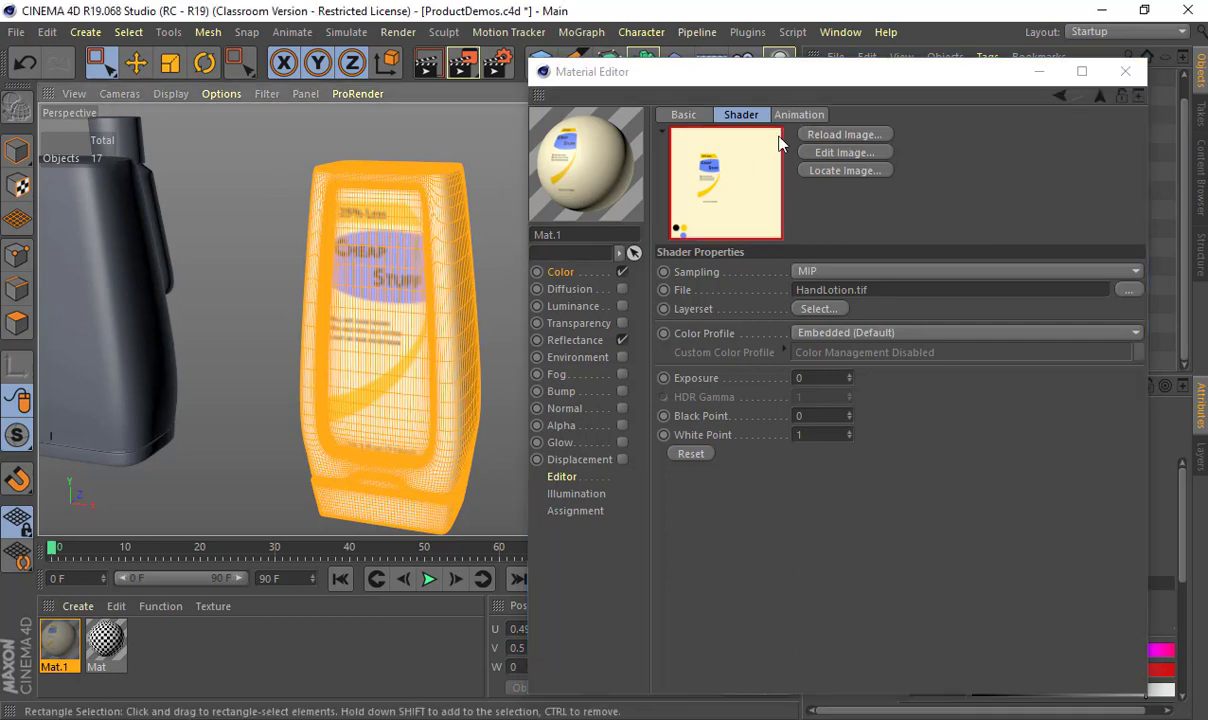
click(1125, 71)
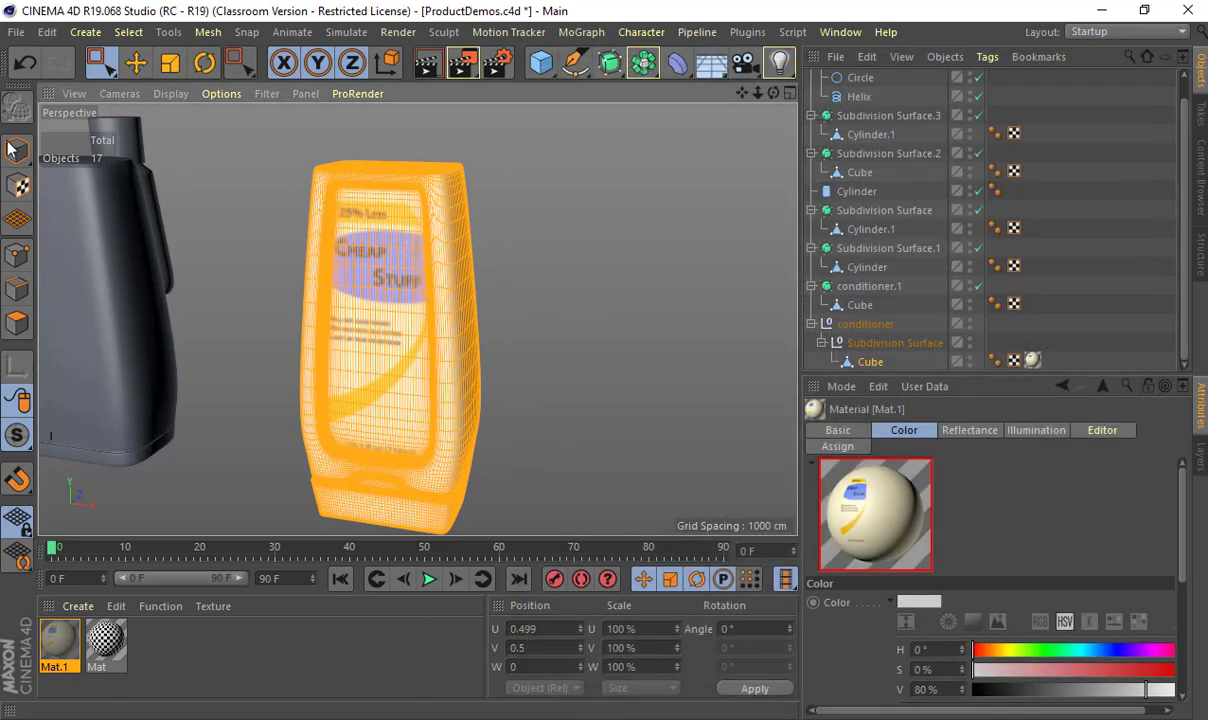
click(556, 302)
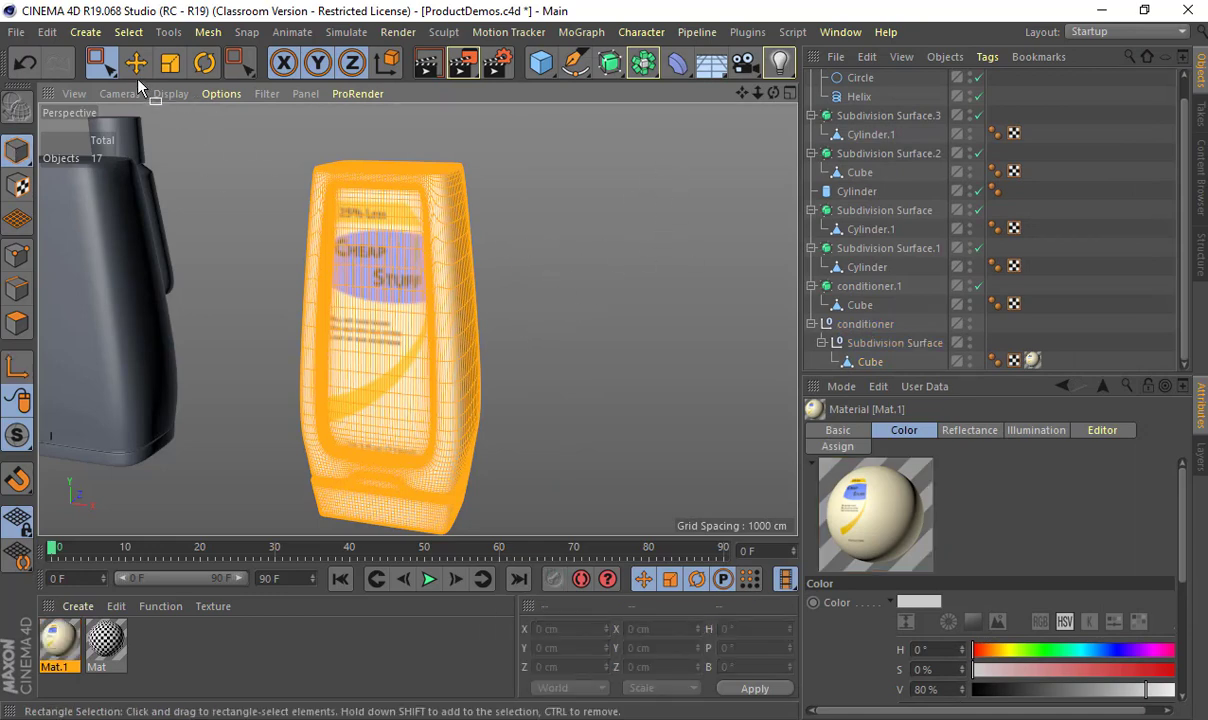
alt+drag(512, 248, 470, 290)
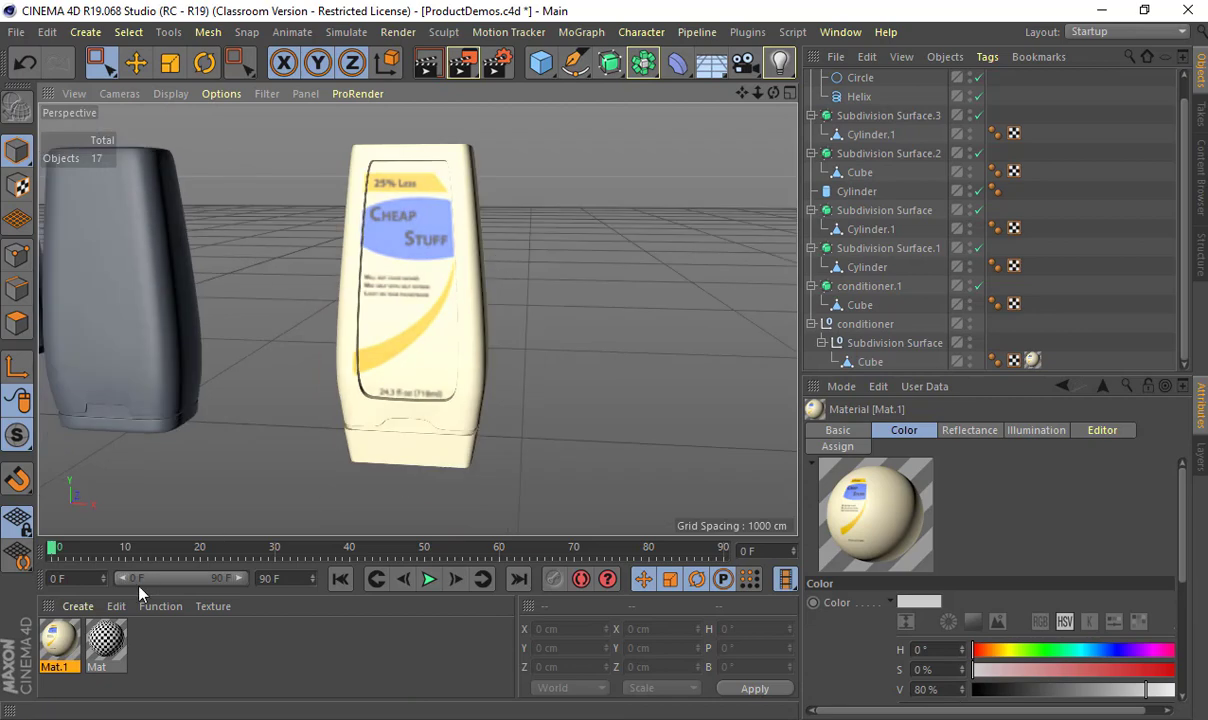
Step: Reassign HandLotion.tif as the color texture file of Mat.1 and check the label's fit on the bottle
double_click(58, 640)
click(707, 297)
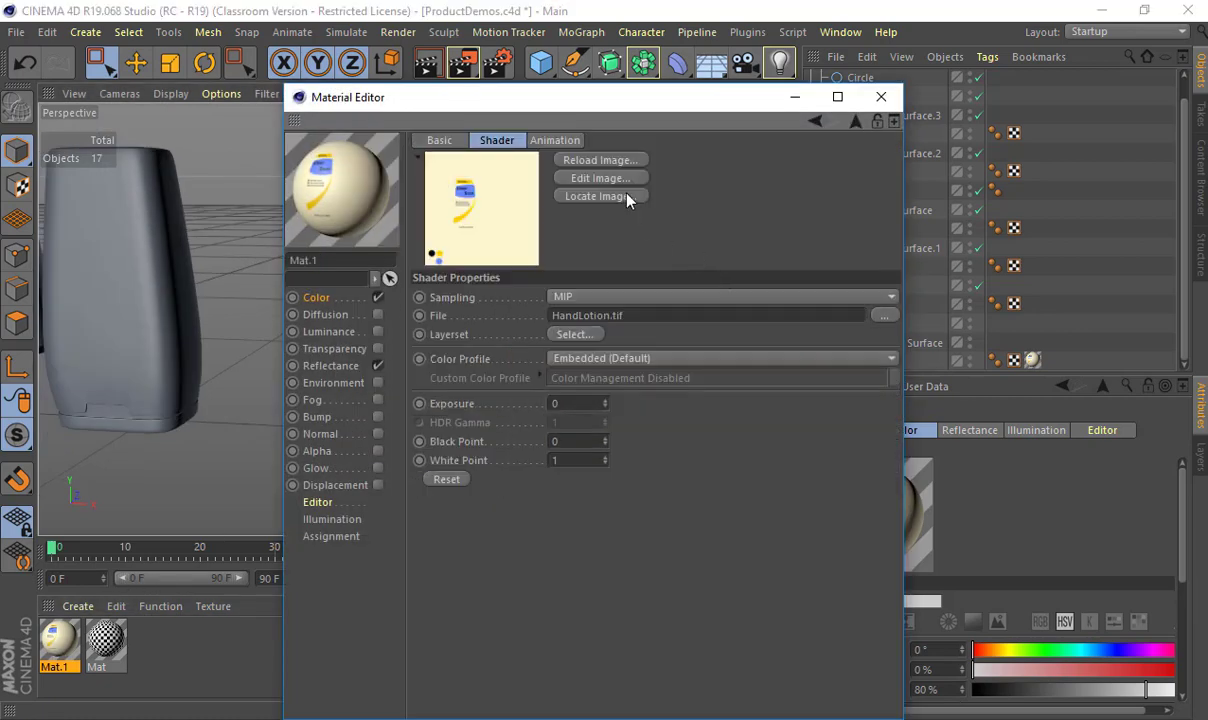
click(888, 316)
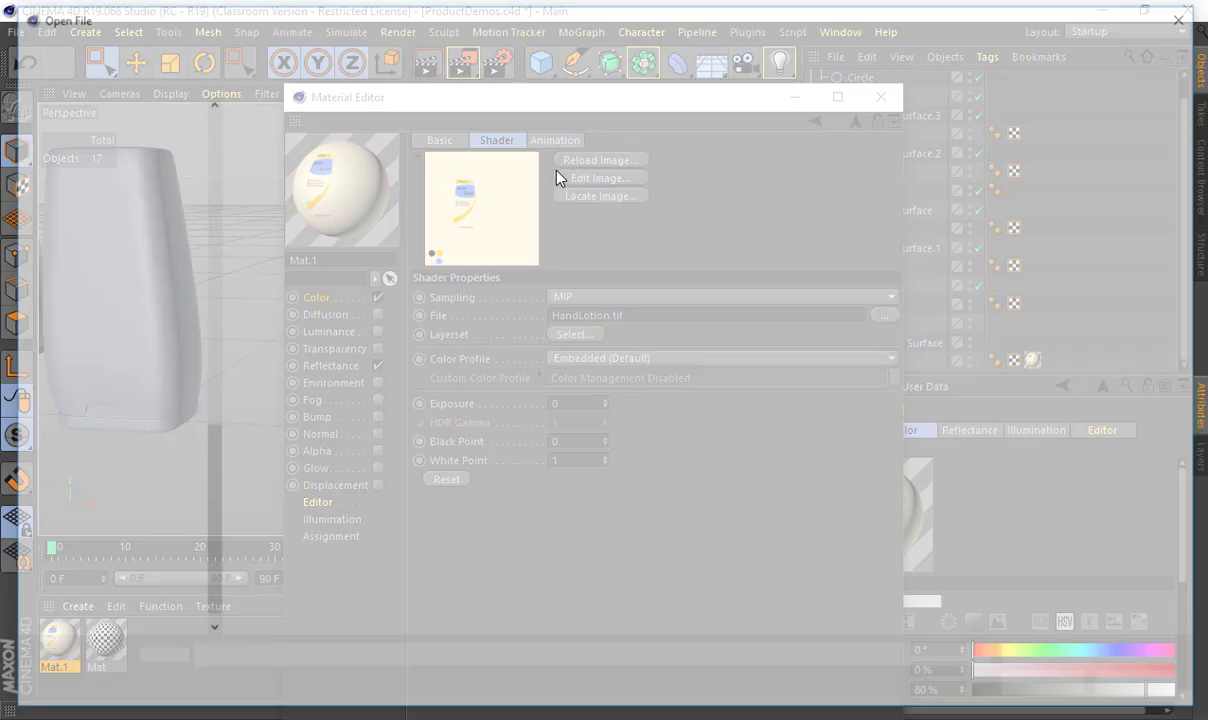
double_click(504, 167)
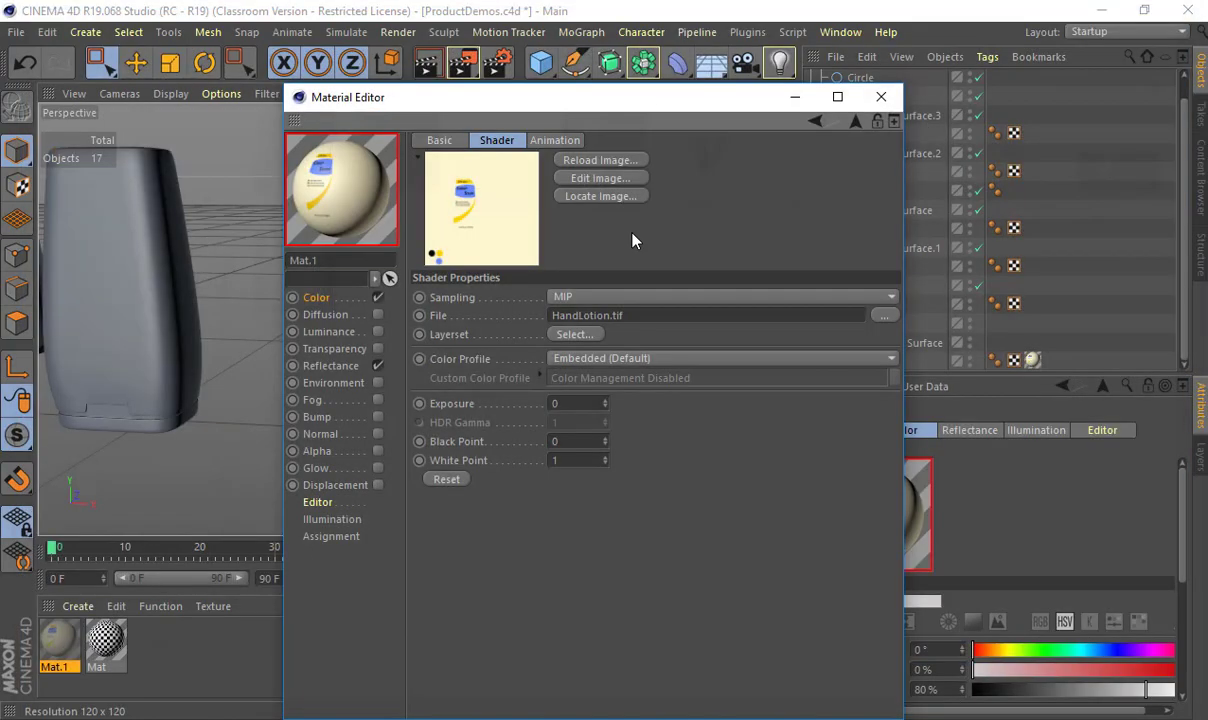
click(882, 97)
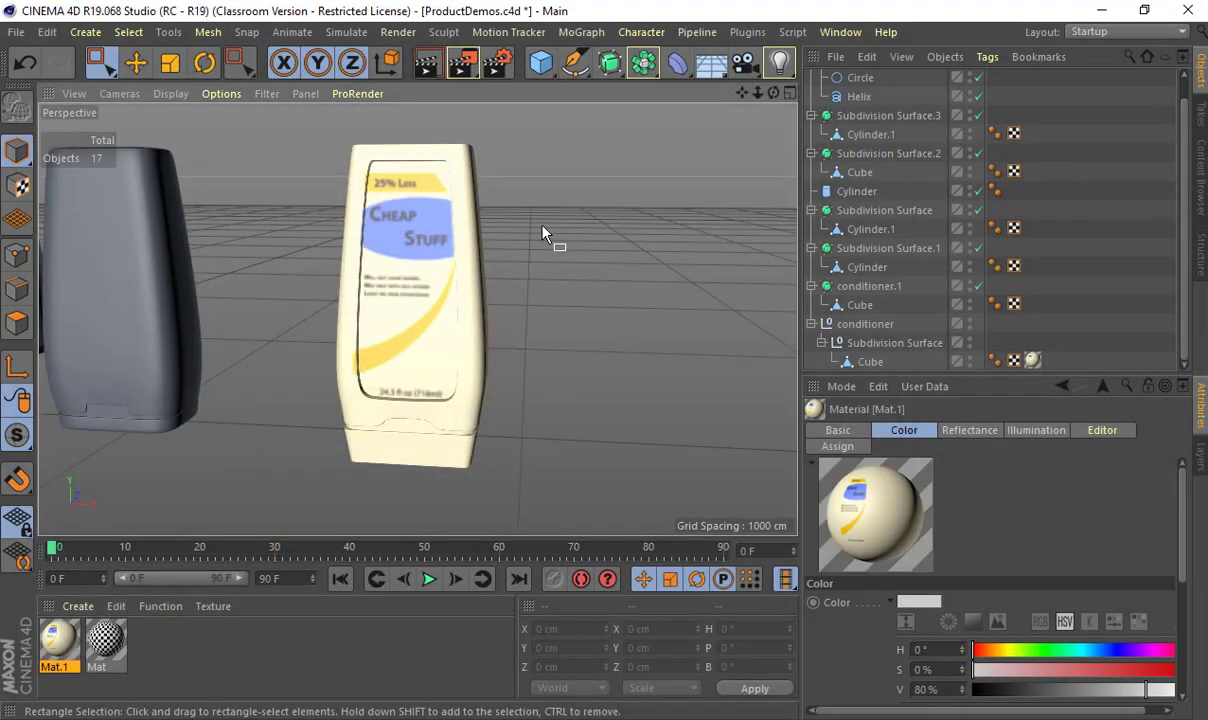
scroll(495, 317, up, 8)
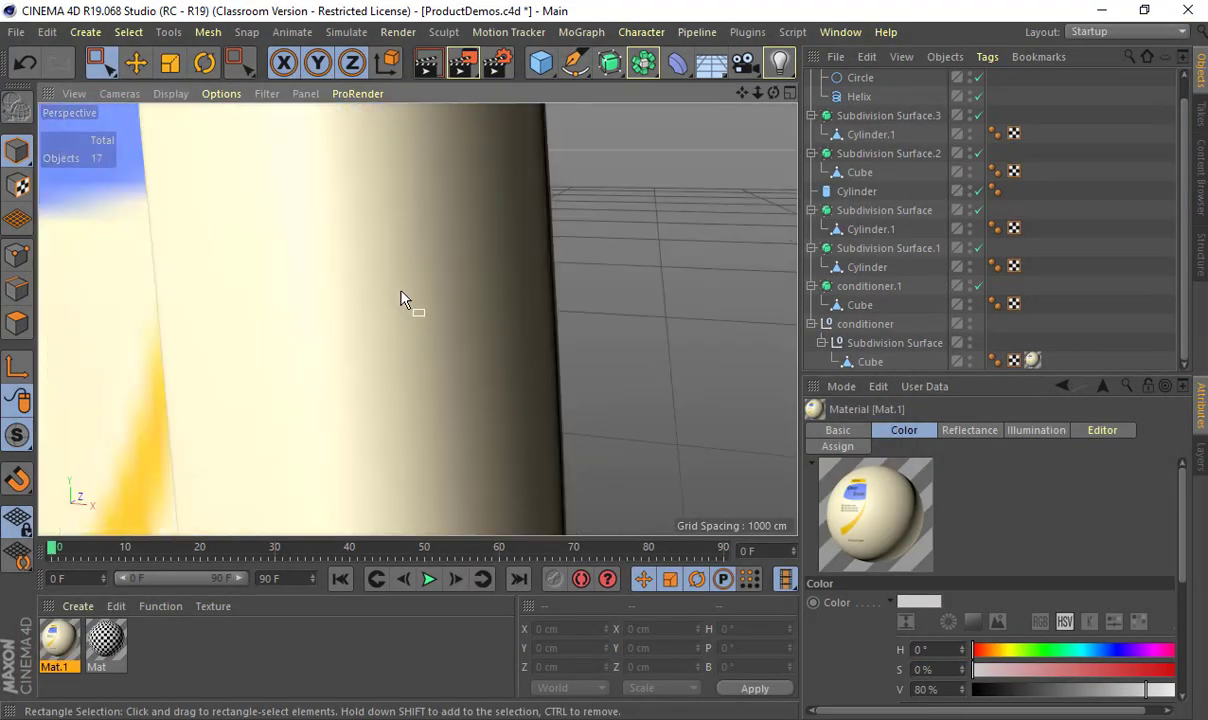
scroll(520, 270, down, 4)
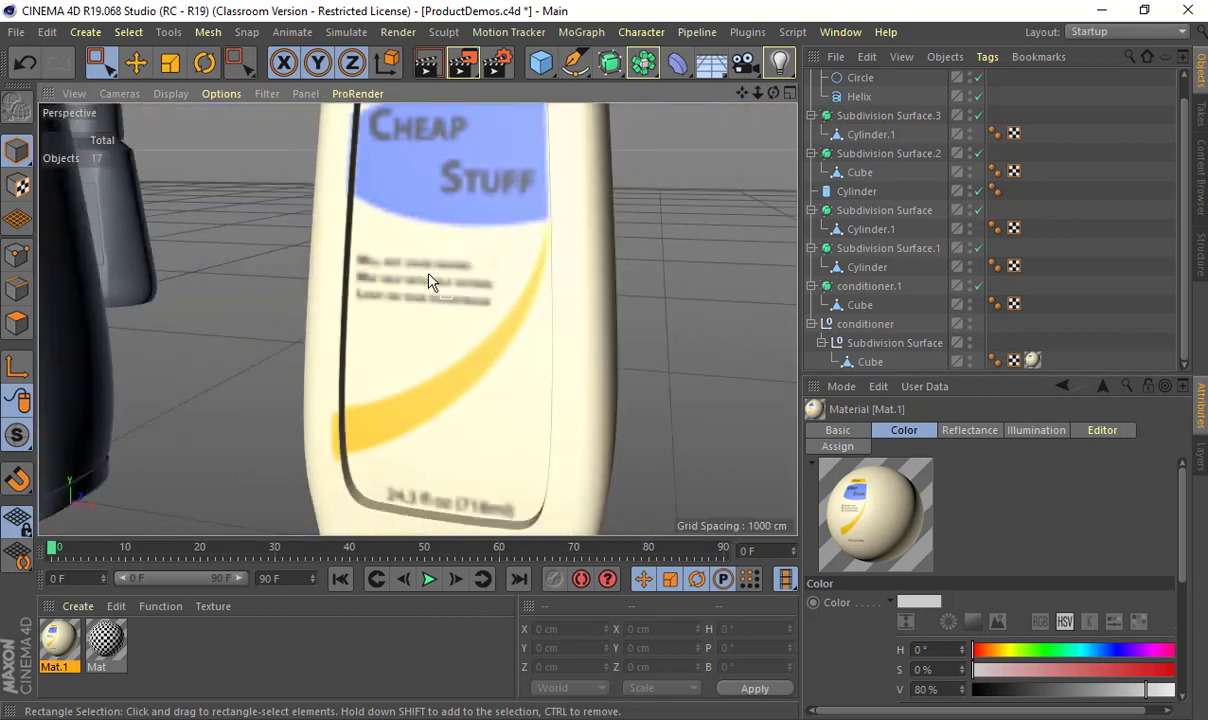
scroll(415, 305, down, 2)
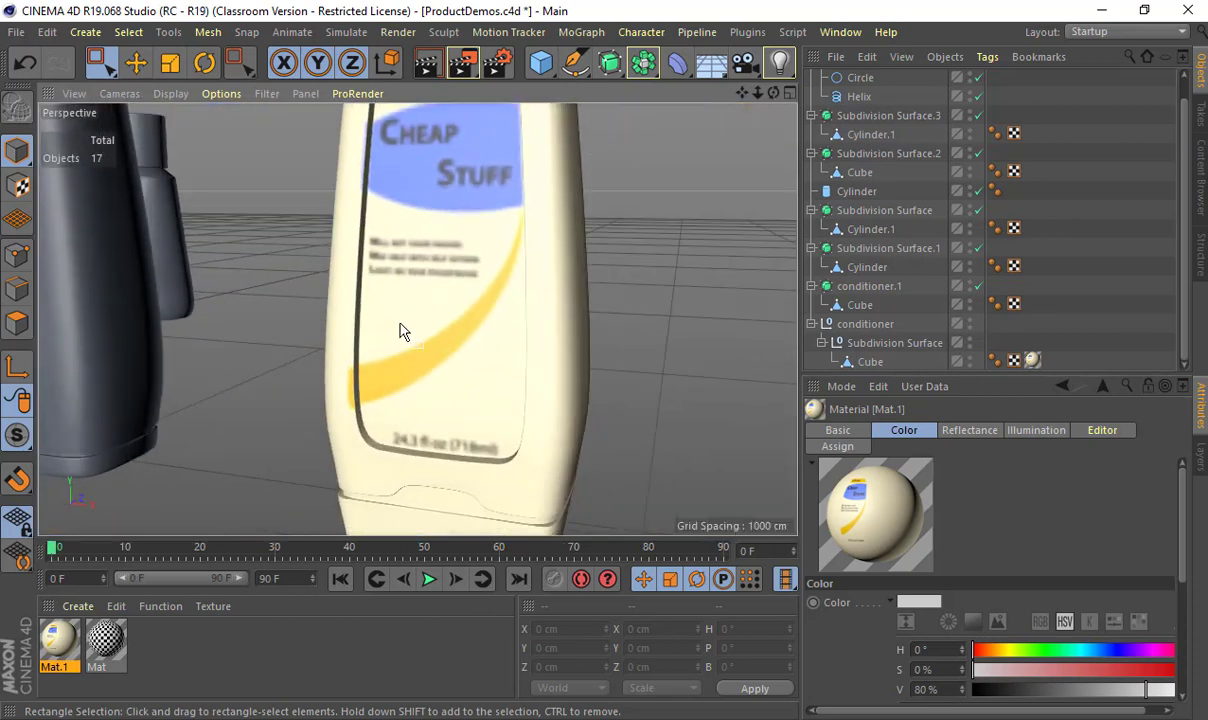
scroll(404, 332, down, 3)
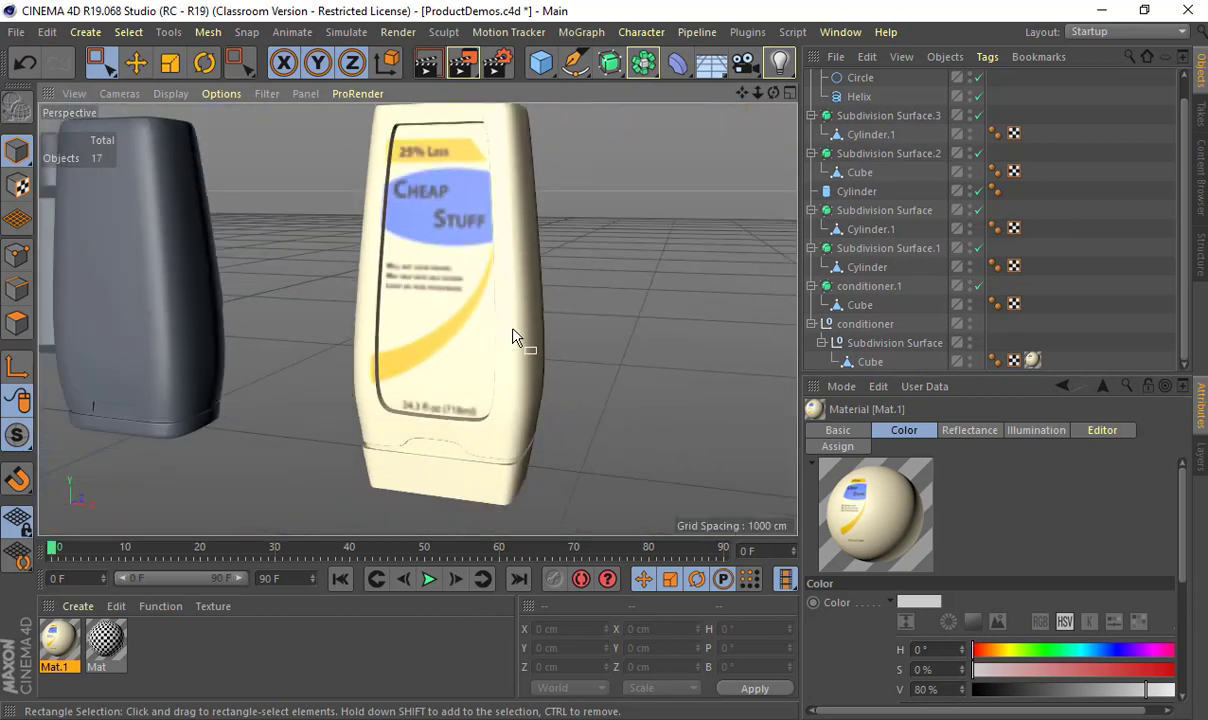
Step: Switch to Illustrator and select all the Cheap Stuff label artwork, leaving out the background rectangle and the colour swatch circles
key(alt+Tab)
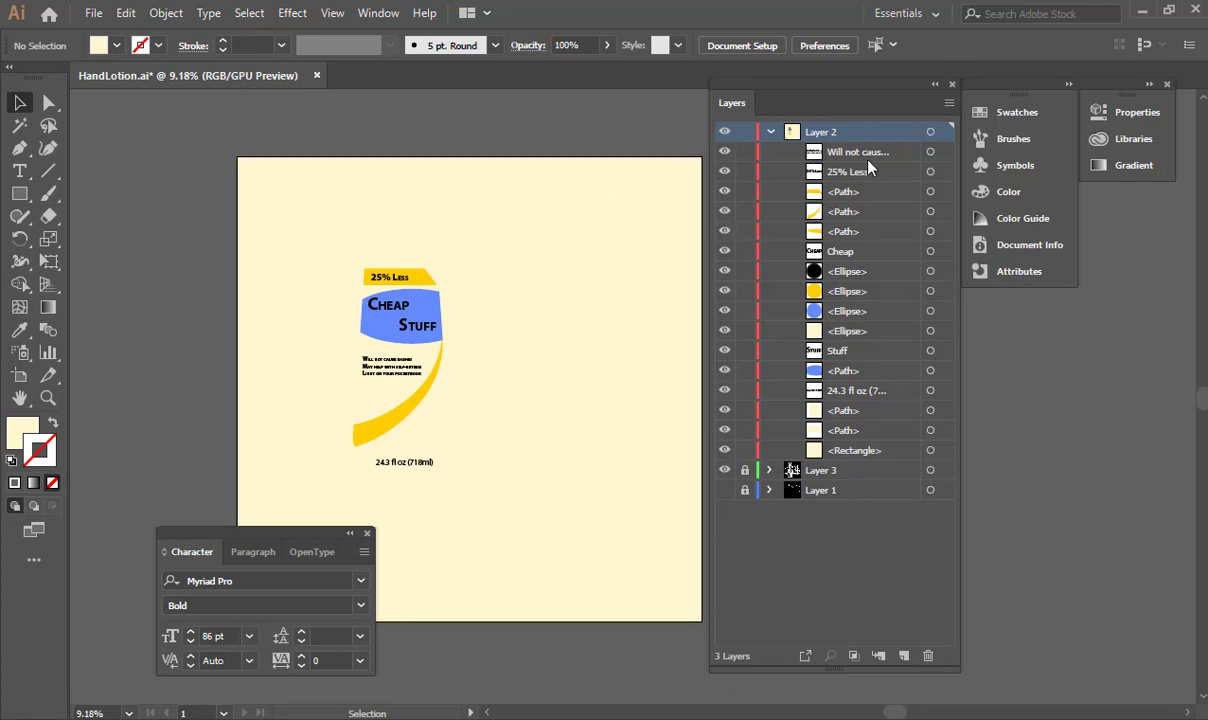
drag(184, 131, 566, 567)
shift+click(469, 378)
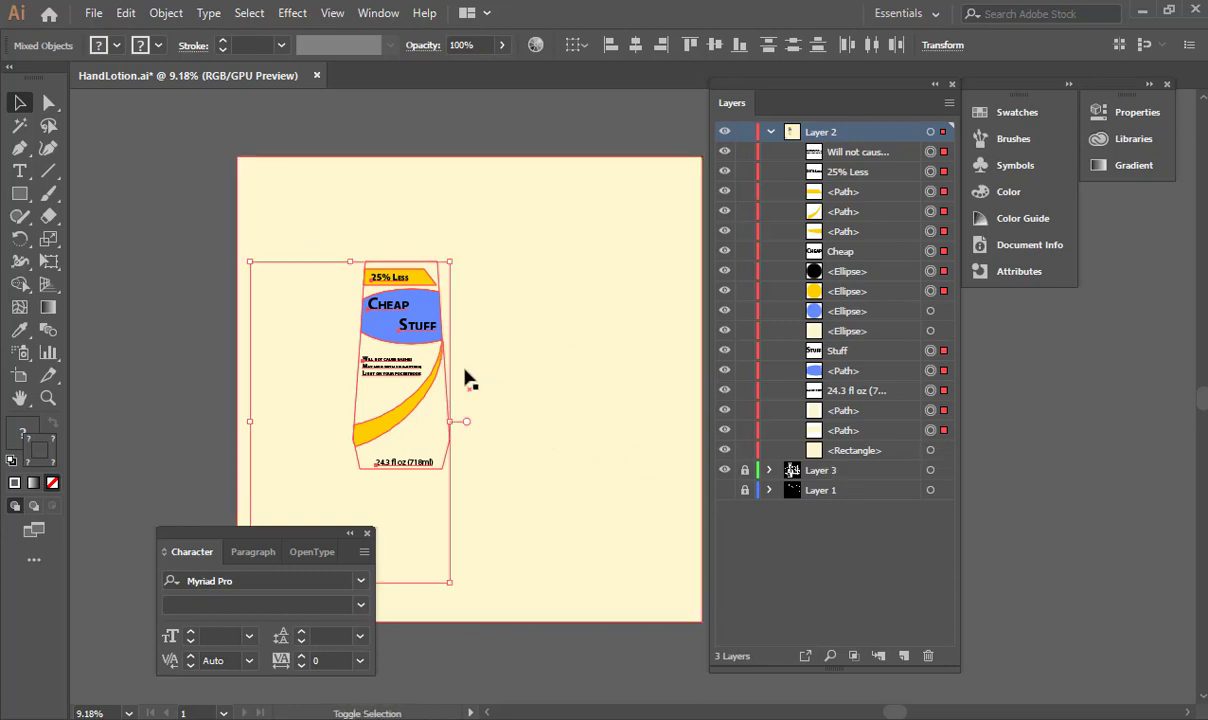
drag(508, 308, 576, 183)
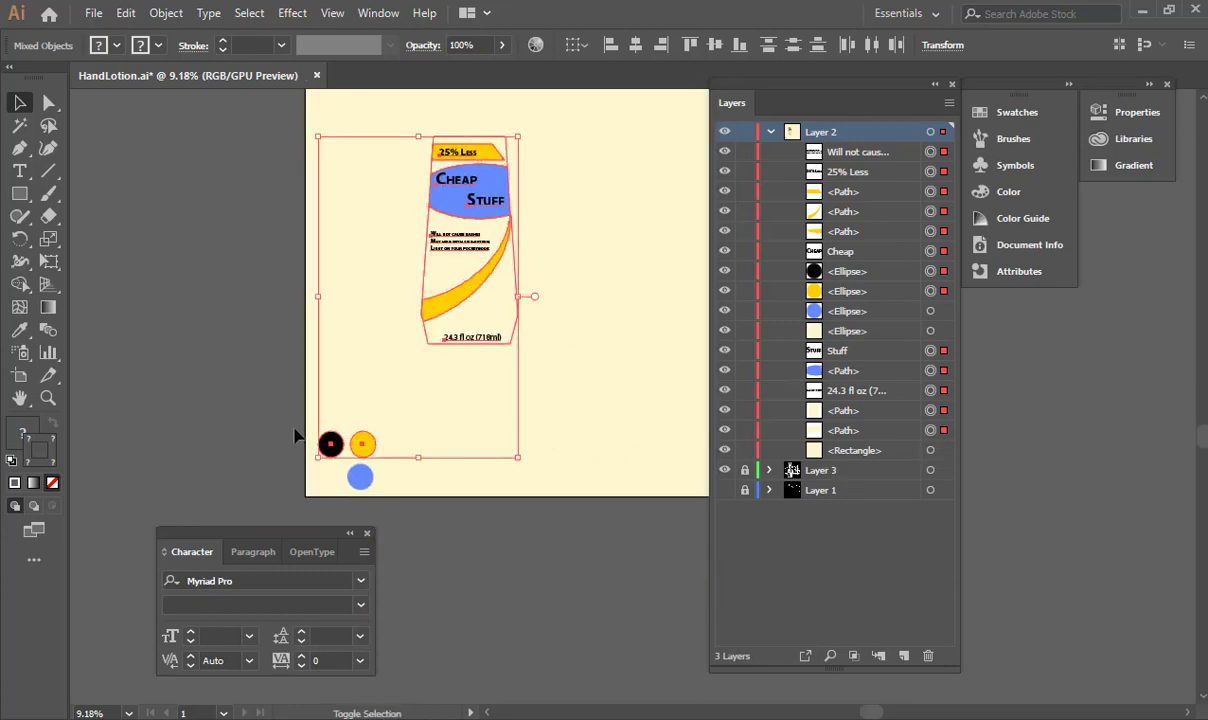
shift+drag(297, 430, 390, 444)
shift+click(476, 278)
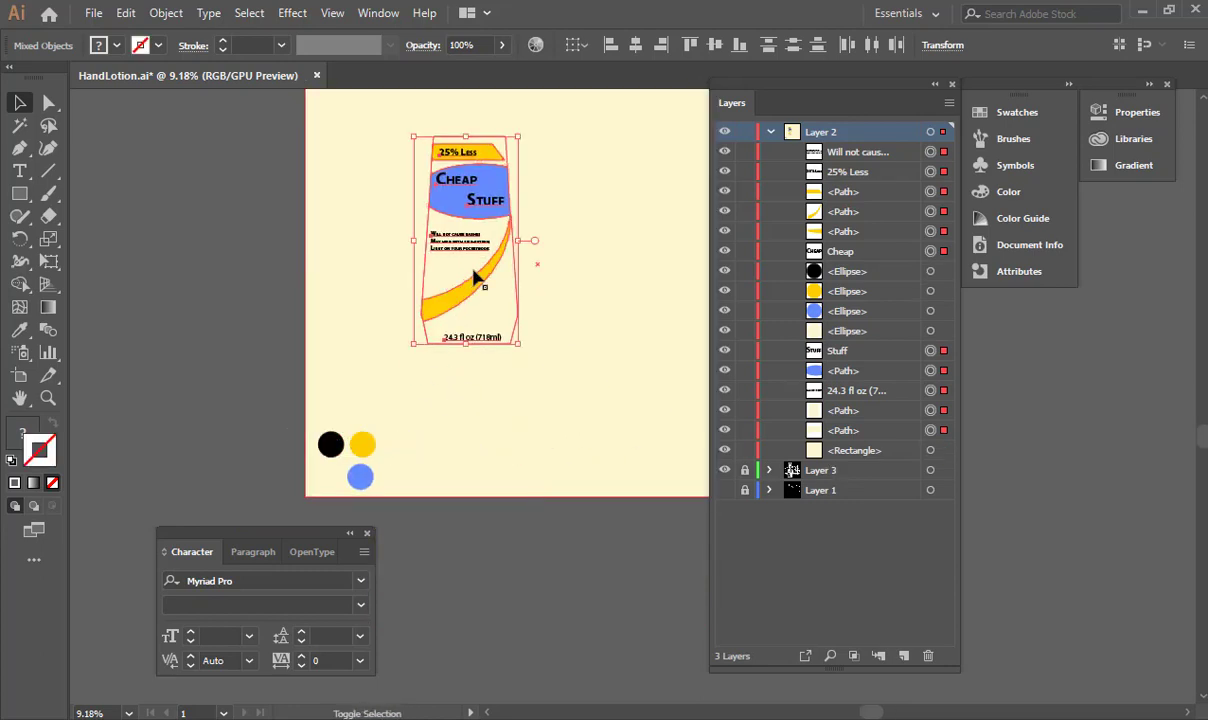
Step: Shift the label artwork slightly right, scale it down to about 891.5 by 1777 px with Free Transform, and return to CINEMA 4D
drag(476, 278, 481, 278)
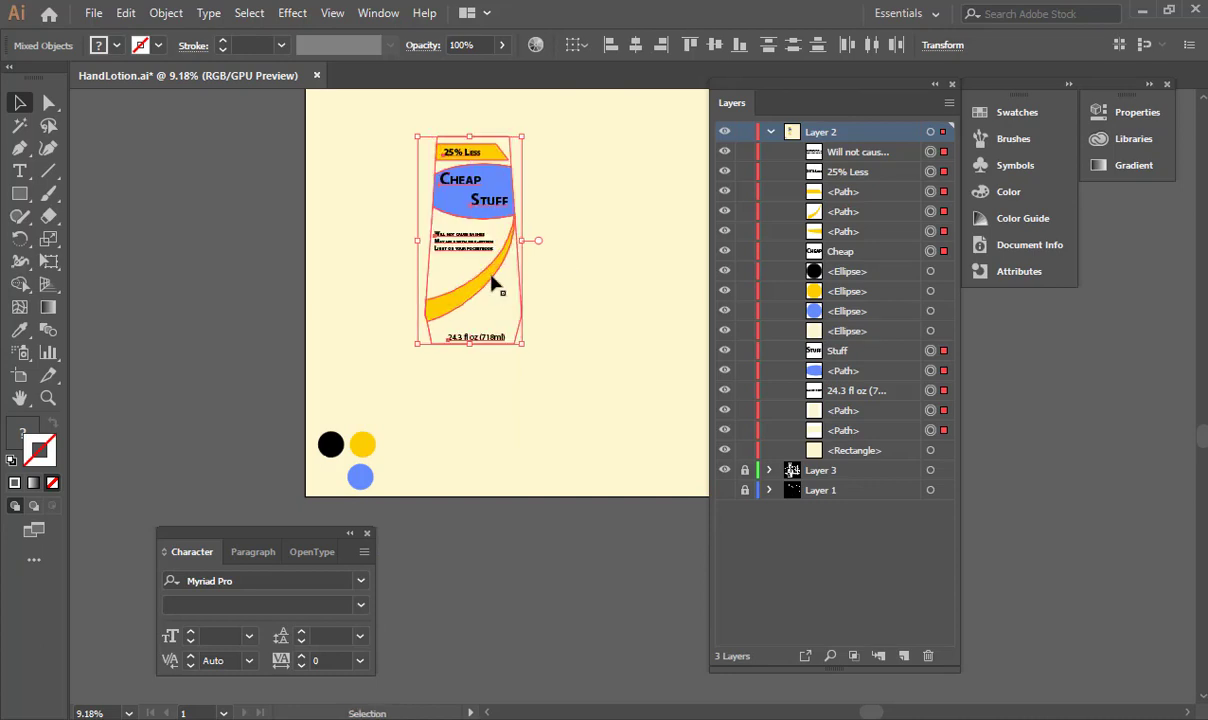
key(e)
drag(409, 343, 423, 338)
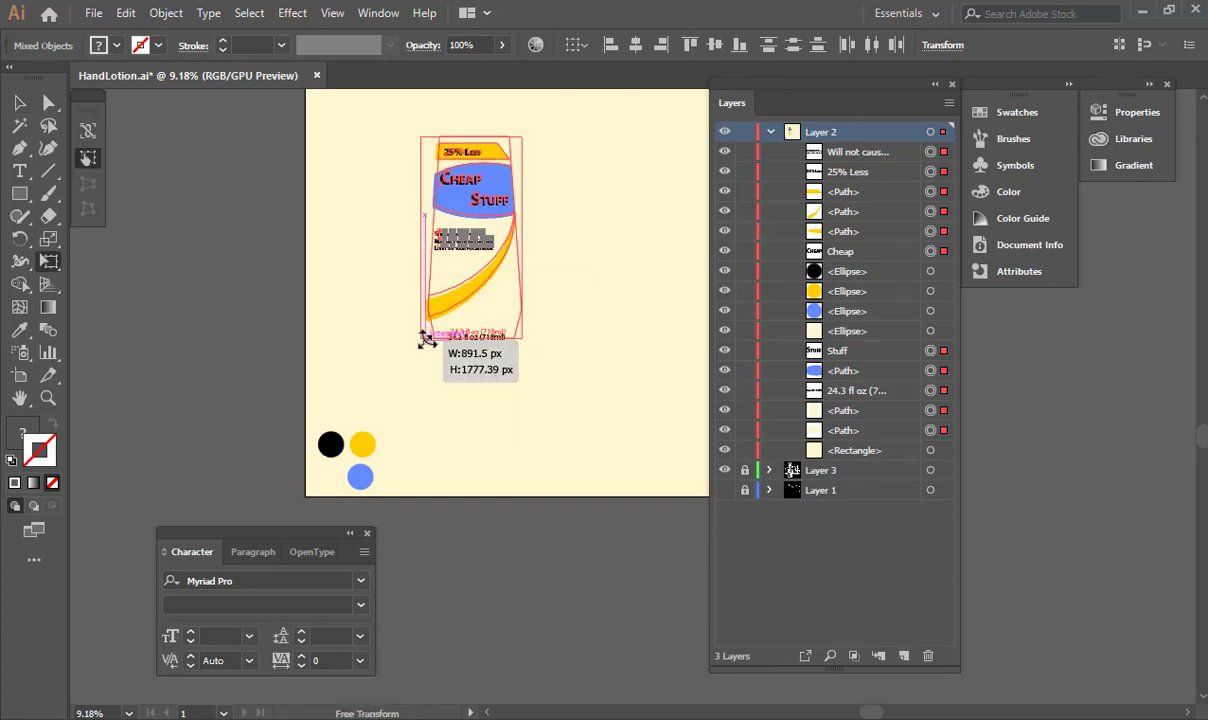
key(v)
click(228, 288)
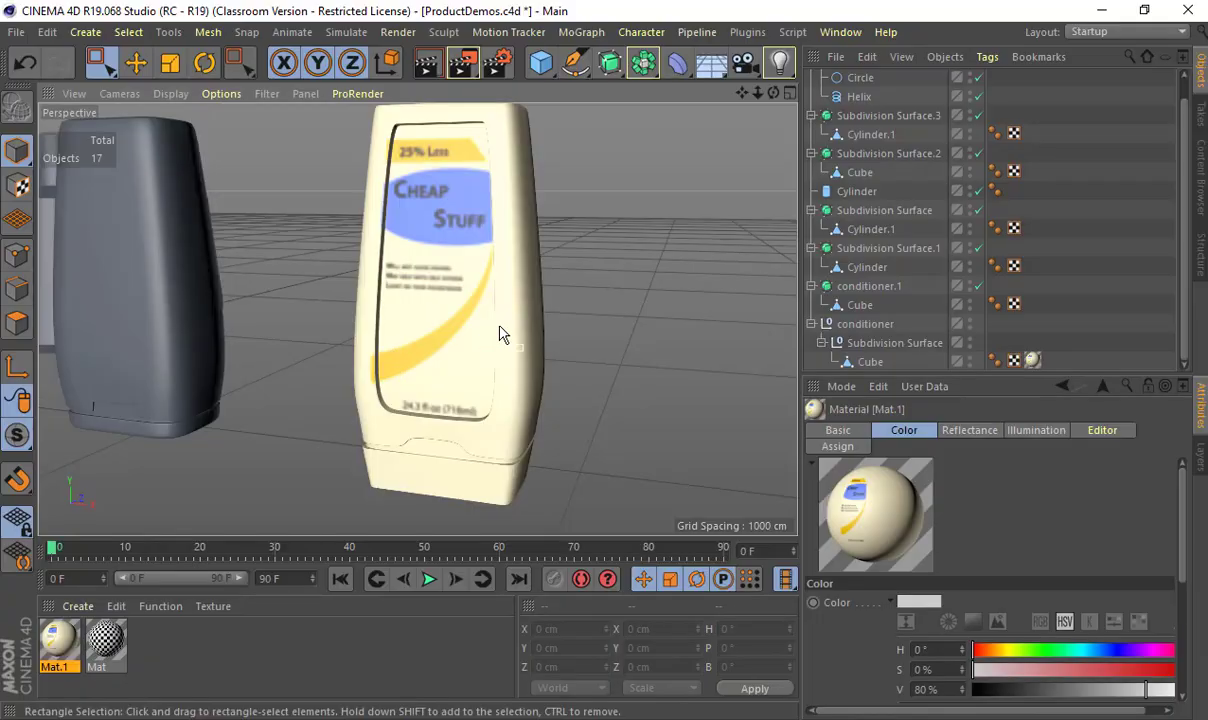
Step: Select the round tapered bottle under Subdivision Surface and examine its mesh up close and from several angles
alt+drag(658, 262, 449, 268)
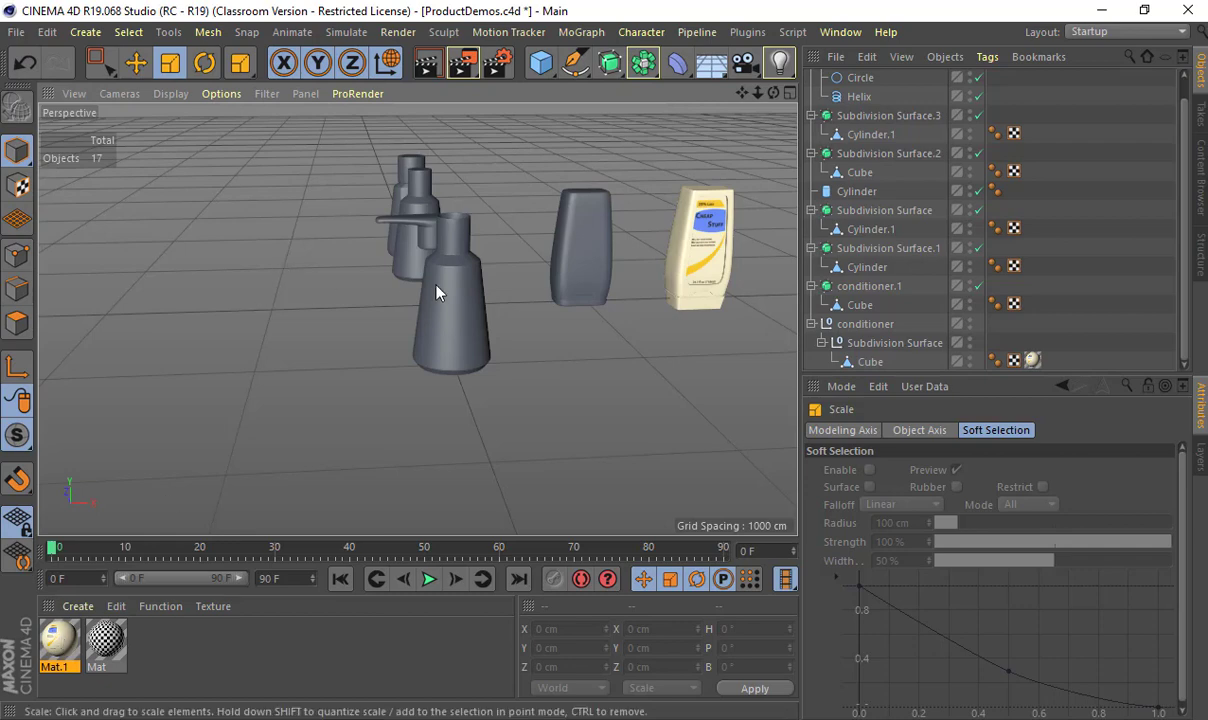
alt+drag(455, 290, 394, 208)
click(390, 210)
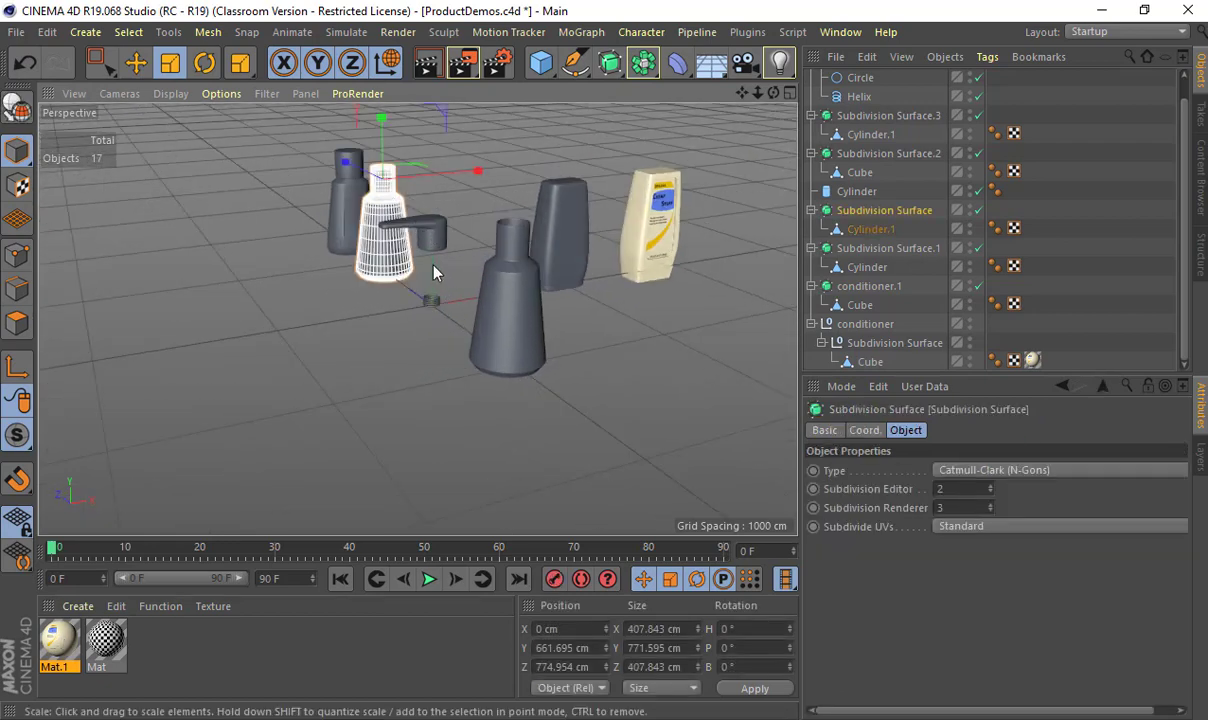
key(f)
alt+drag(376, 257, 436, 277)
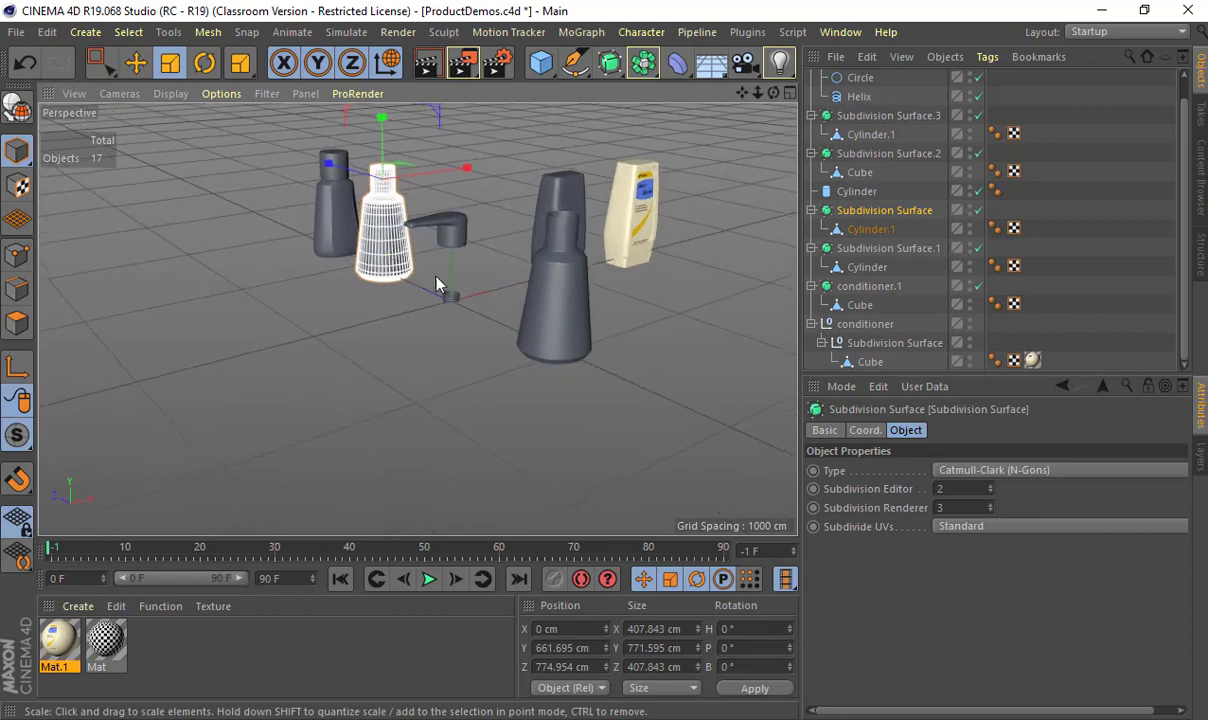
scroll(398, 236, up, 5)
alt+middle_drag(402, 226, 455, 400)
alt+right_drag(455, 400, 635, 395)
alt+middle_drag(520, 384, 527, 360)
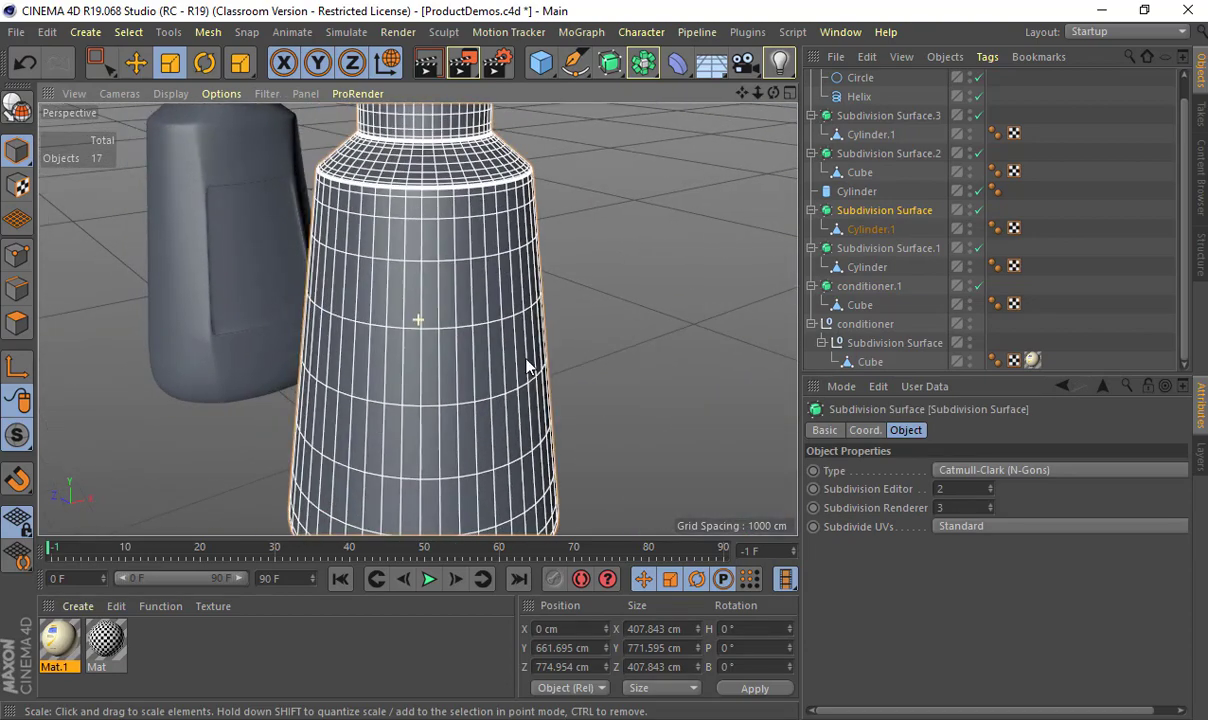
alt+drag(527, 360, 350, 288)
scroll(350, 295, down, 5)
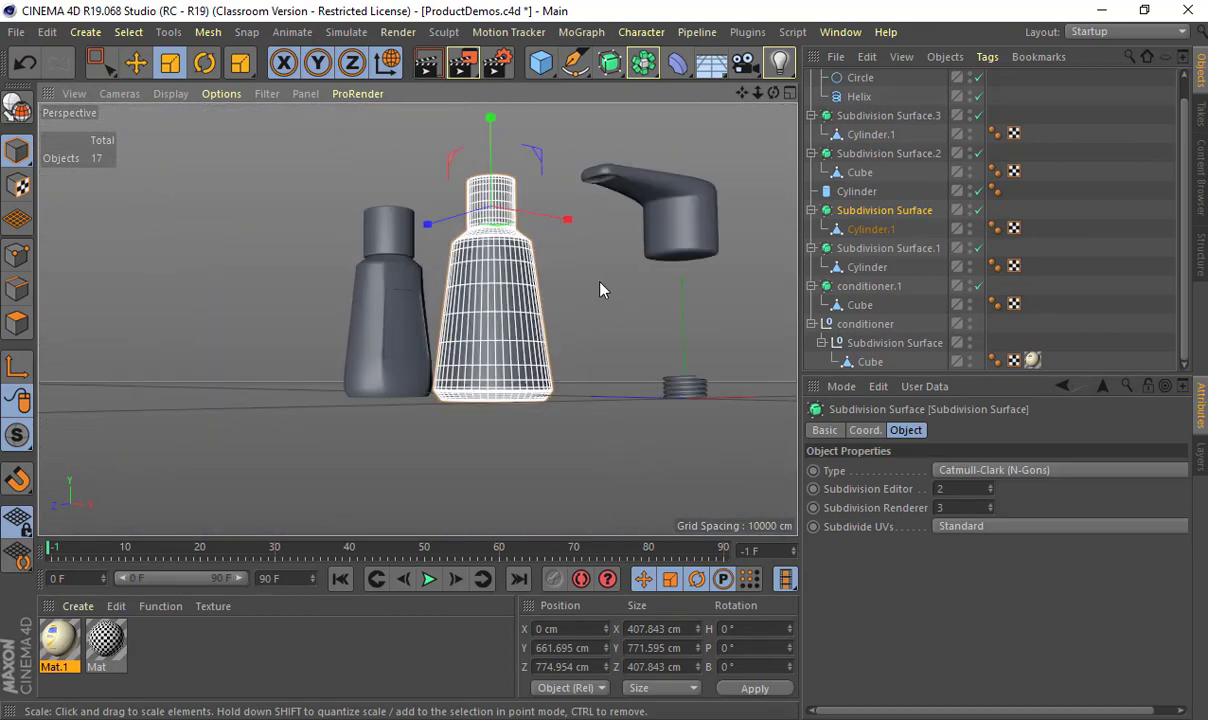
Step: Toggle the round bottle's Subdivision Surface off and on to compare its coarse and smoothed meshes, leaving it enabled
click(979, 212)
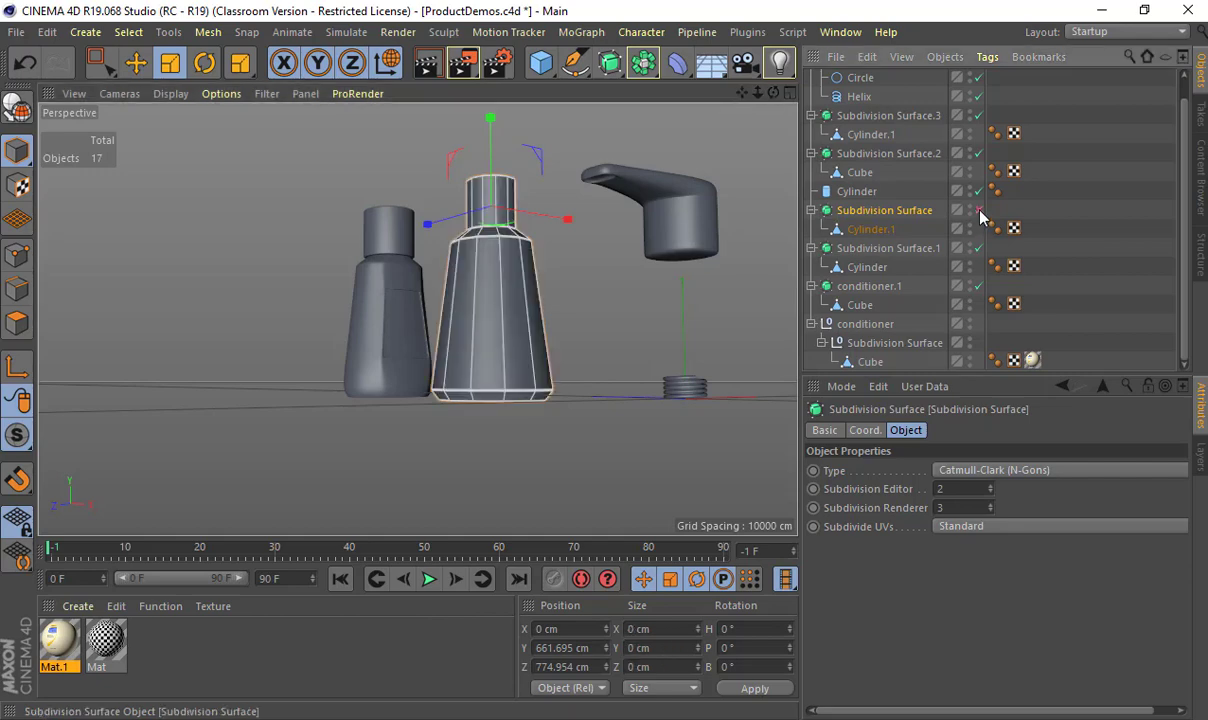
click(980, 214)
click(980, 214)
click(980, 214)
click(980, 214)
click(980, 214)
click(980, 214)
click(980, 214)
click(980, 214)
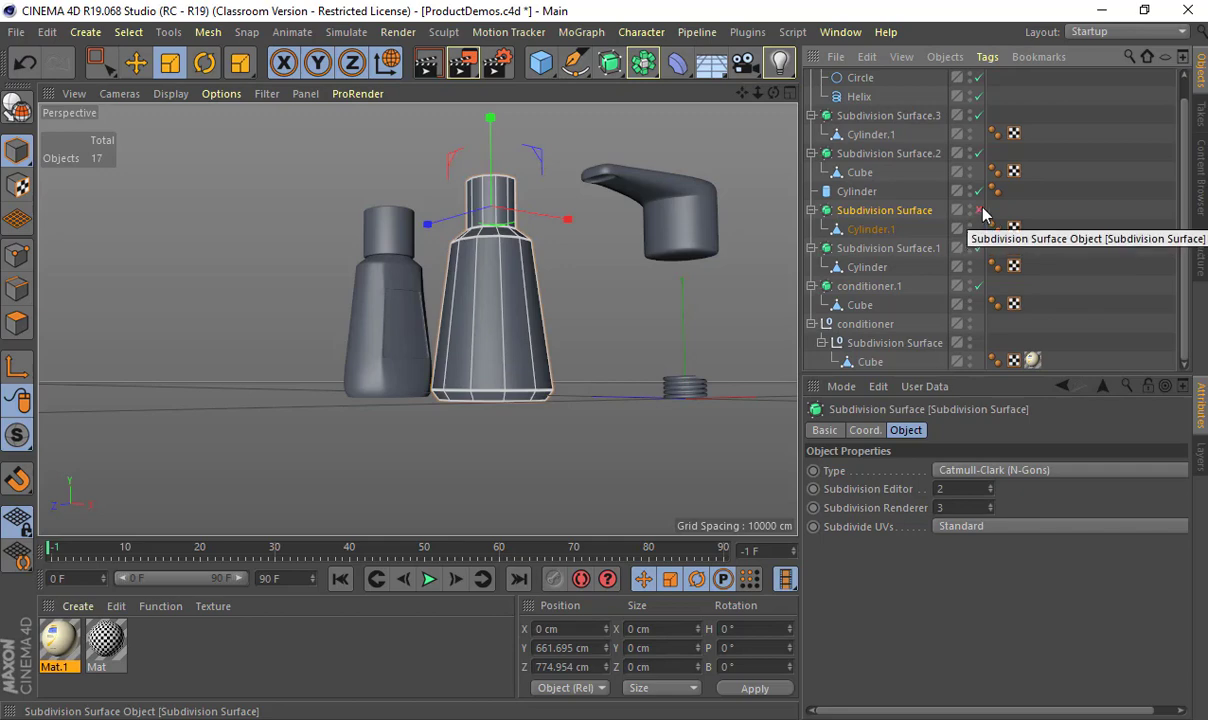
click(980, 214)
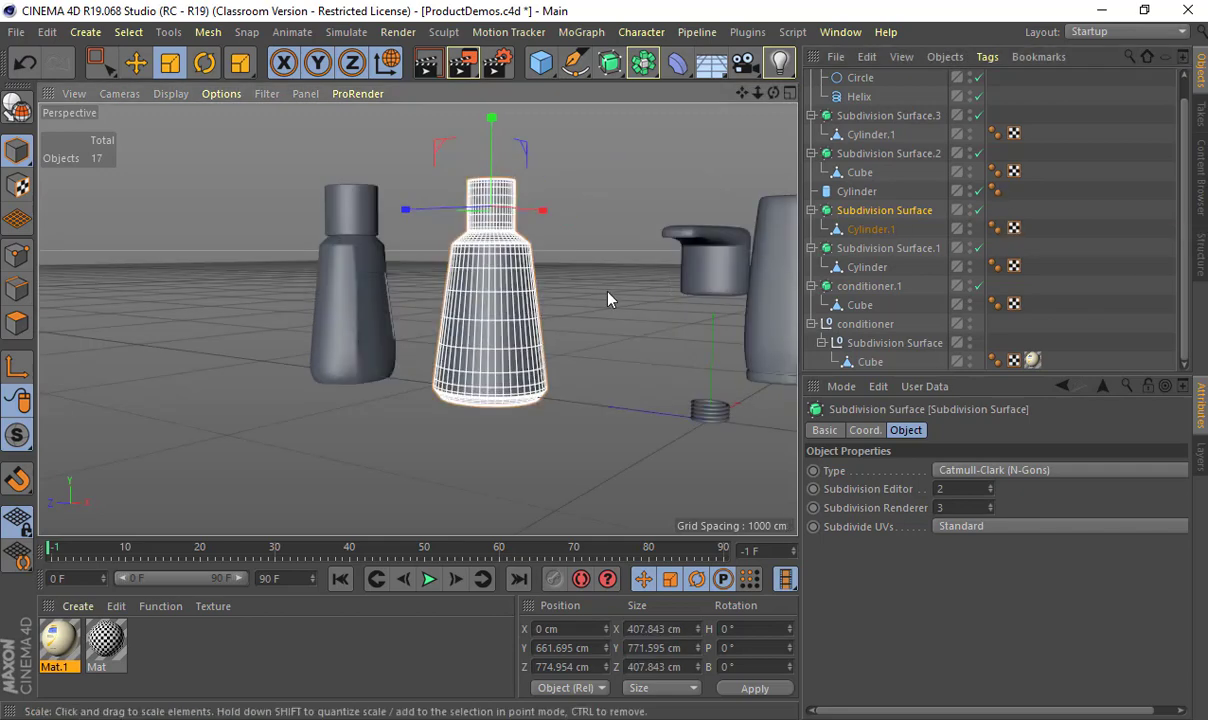
Step: Apply the checker material Mat to the round bottle's Cylinder.1 mesh under Subdivision Surface
alt+drag(605, 326, 700, 289)
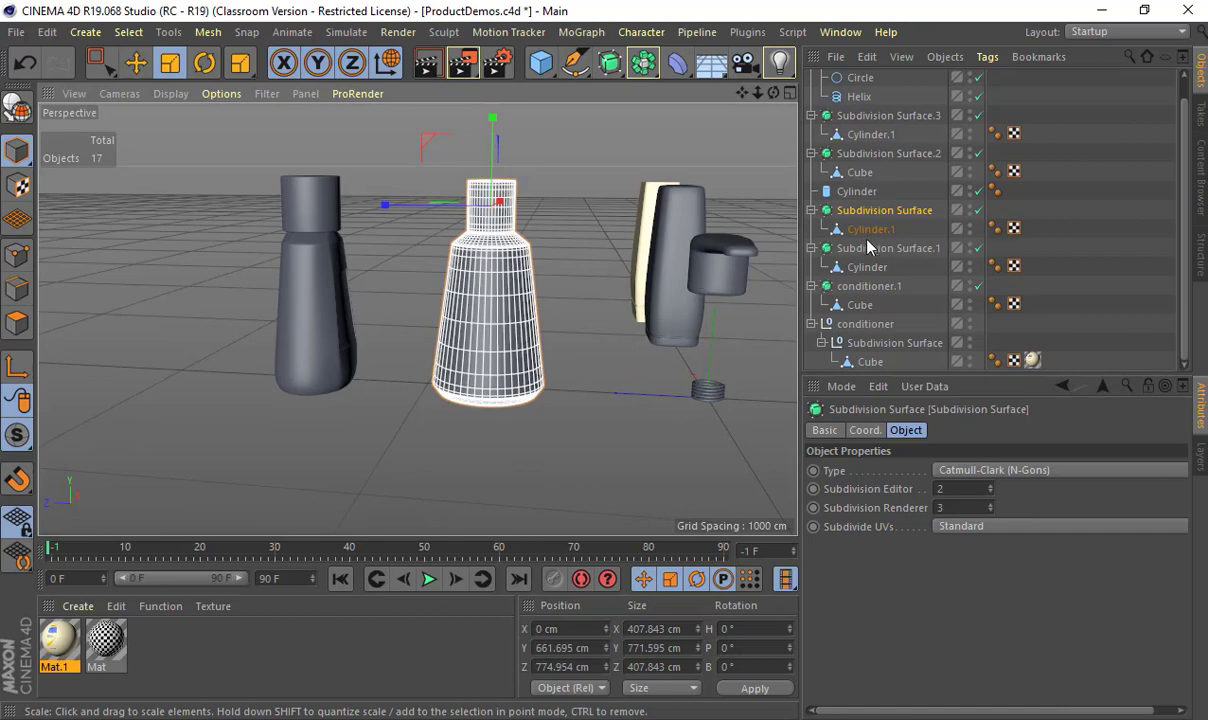
drag(106, 640, 868, 229)
scroll(600, 313, up, 2)
scroll(600, 313, up, 4)
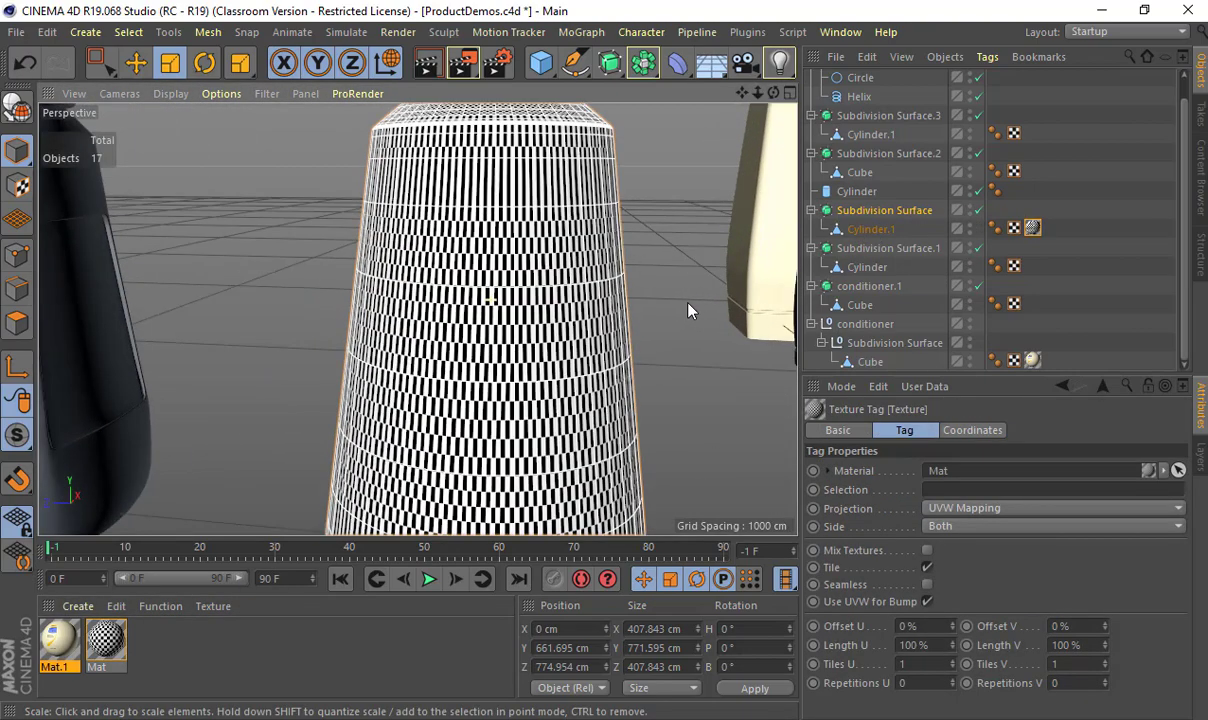
Step: Compare the checker pattern on the round bottle with its Subdivision Surface off and on, leaving smoothing enabled
click(978, 211)
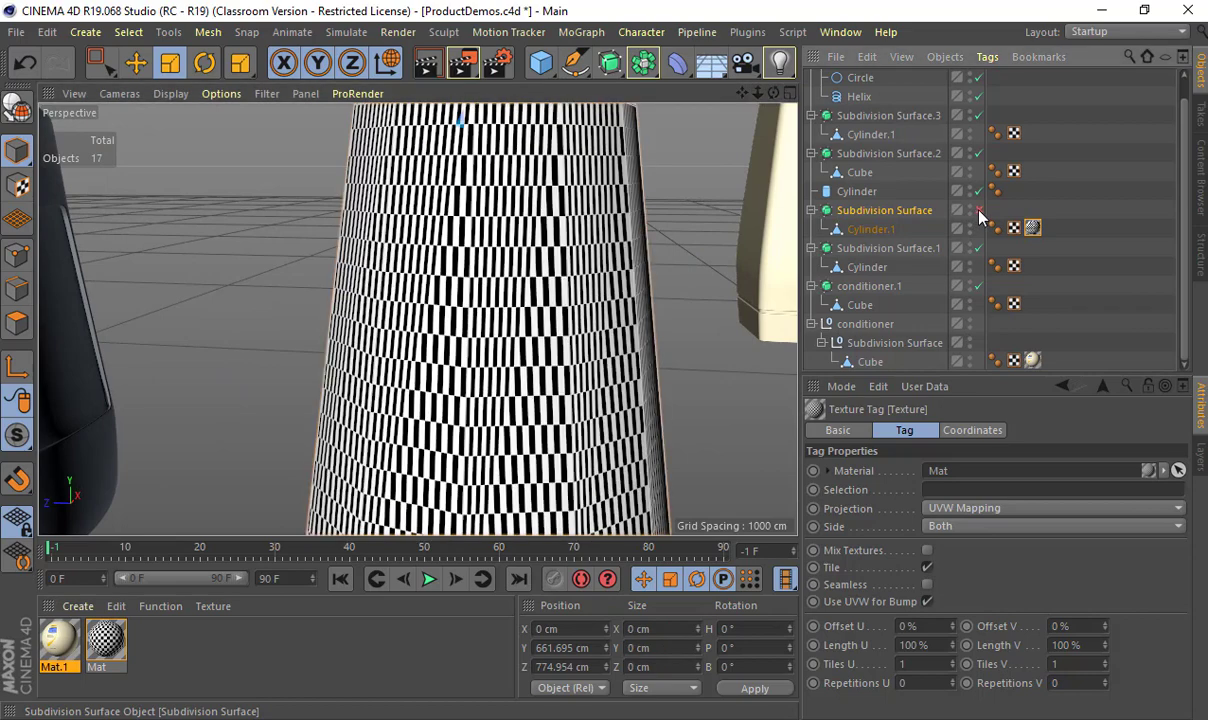
click(978, 211)
click(978, 211)
click(978, 211)
scroll(655, 235, down, 3)
scroll(655, 256, up, 10)
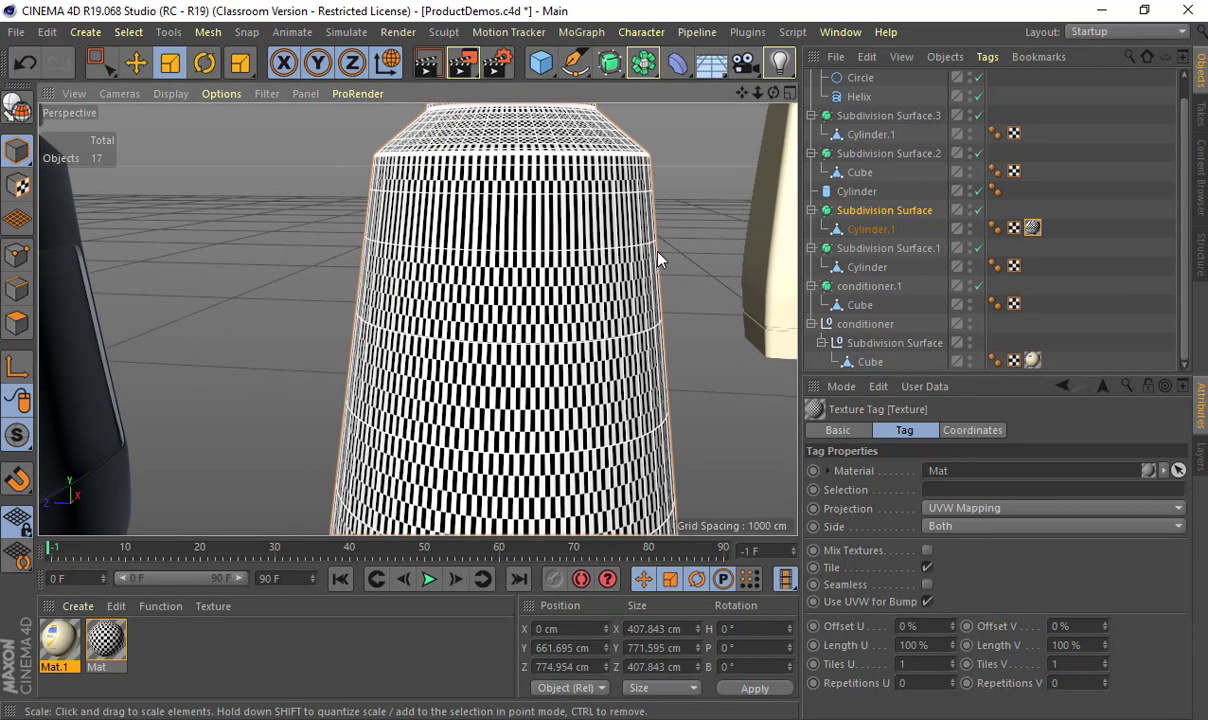
alt+middle_drag(622, 270, 636, 279)
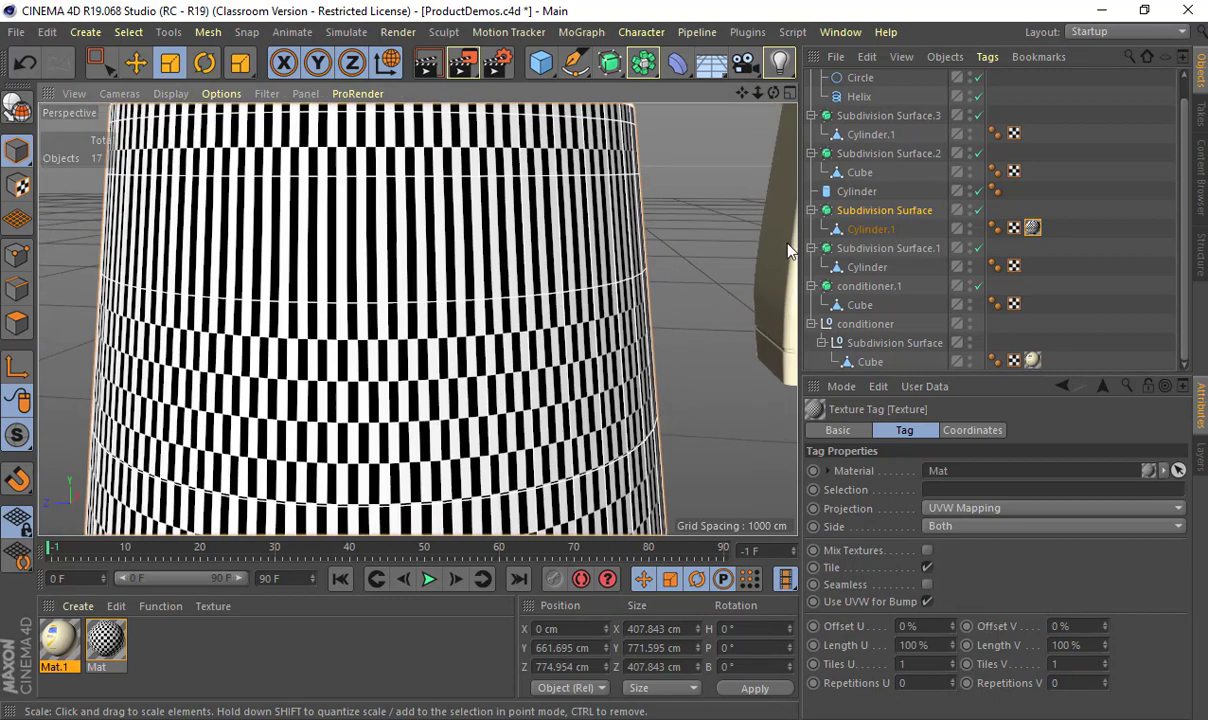
click(978, 211)
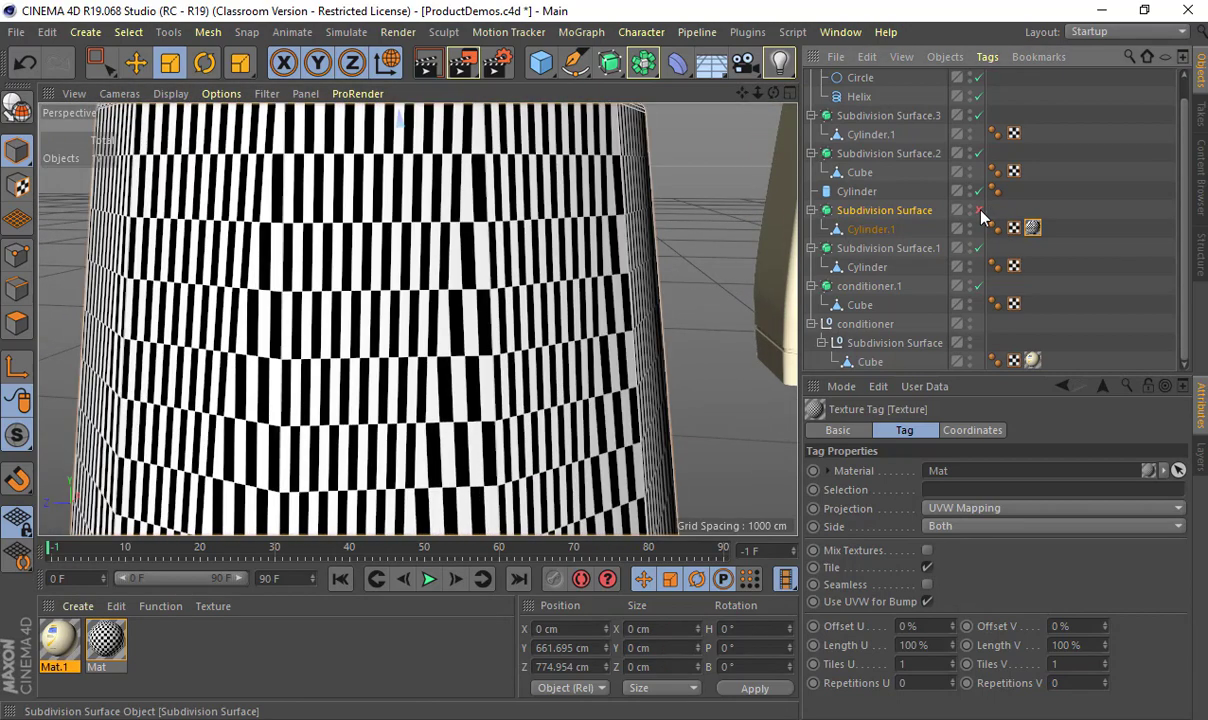
click(978, 211)
click(978, 211)
click(978, 211)
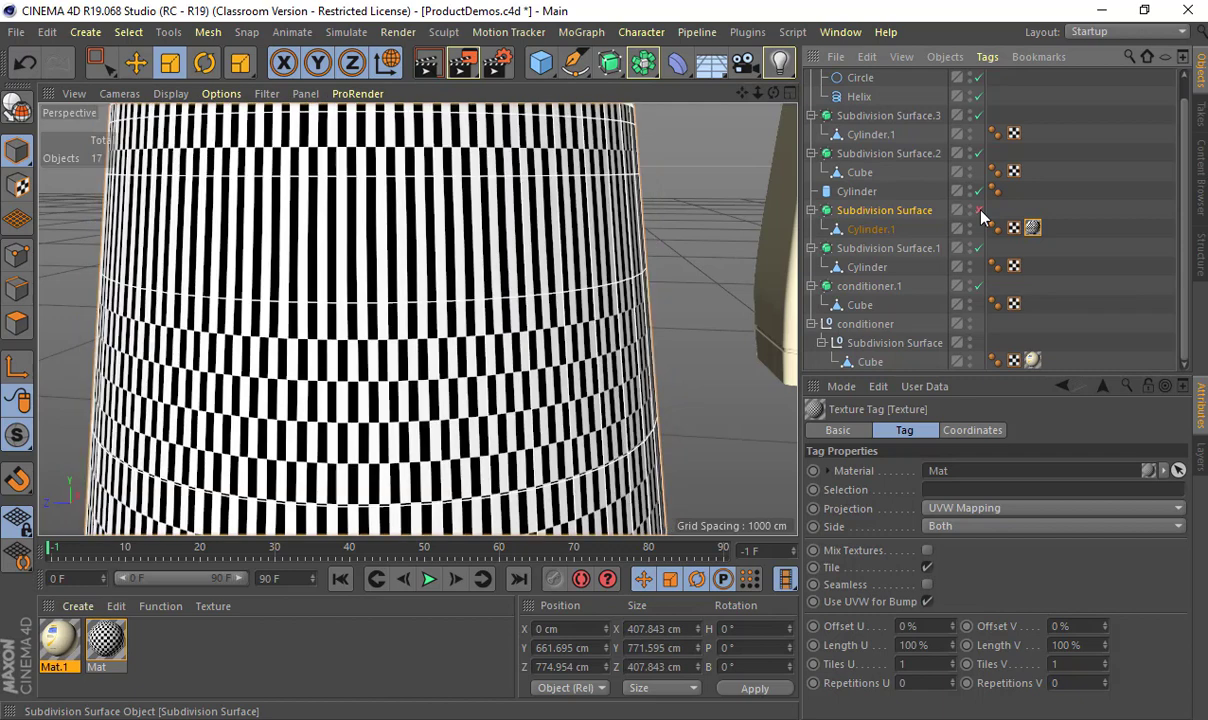
click(978, 211)
click(978, 211)
click(978, 211)
click(978, 211)
click(978, 211)
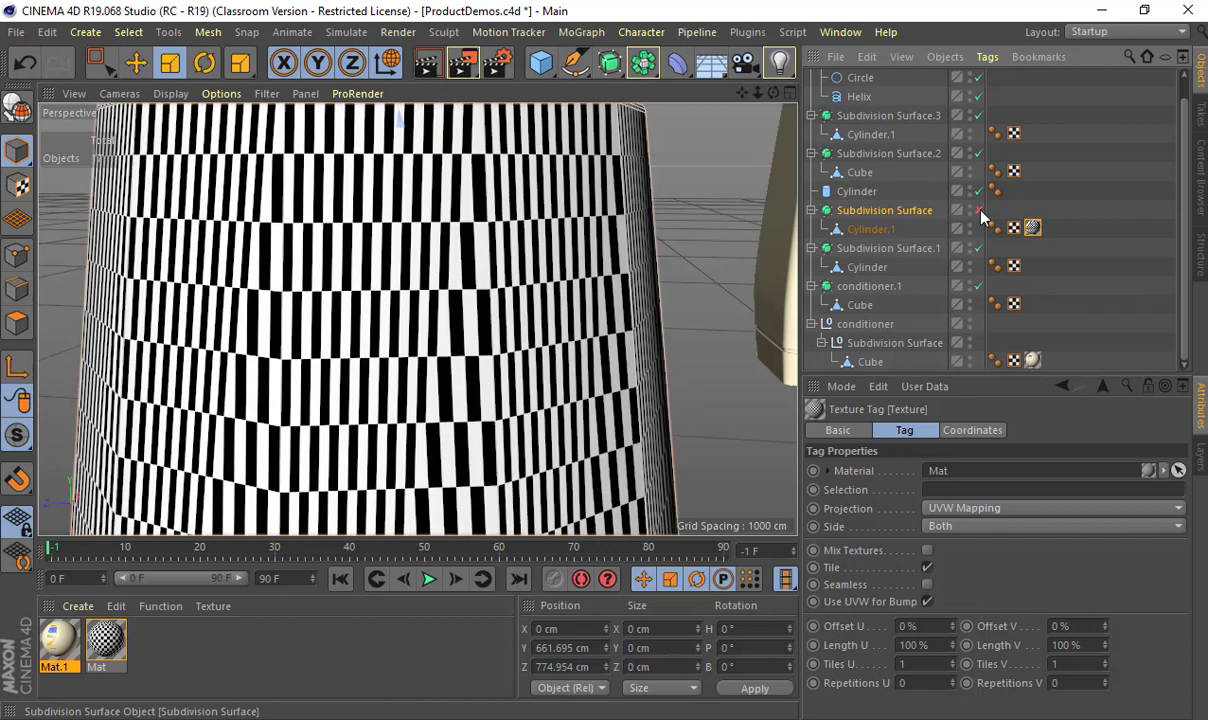
click(978, 211)
Step: Make the round bottle's Subdivision Surface object editable
click(935, 211)
scroll(265, 300, down, 6)
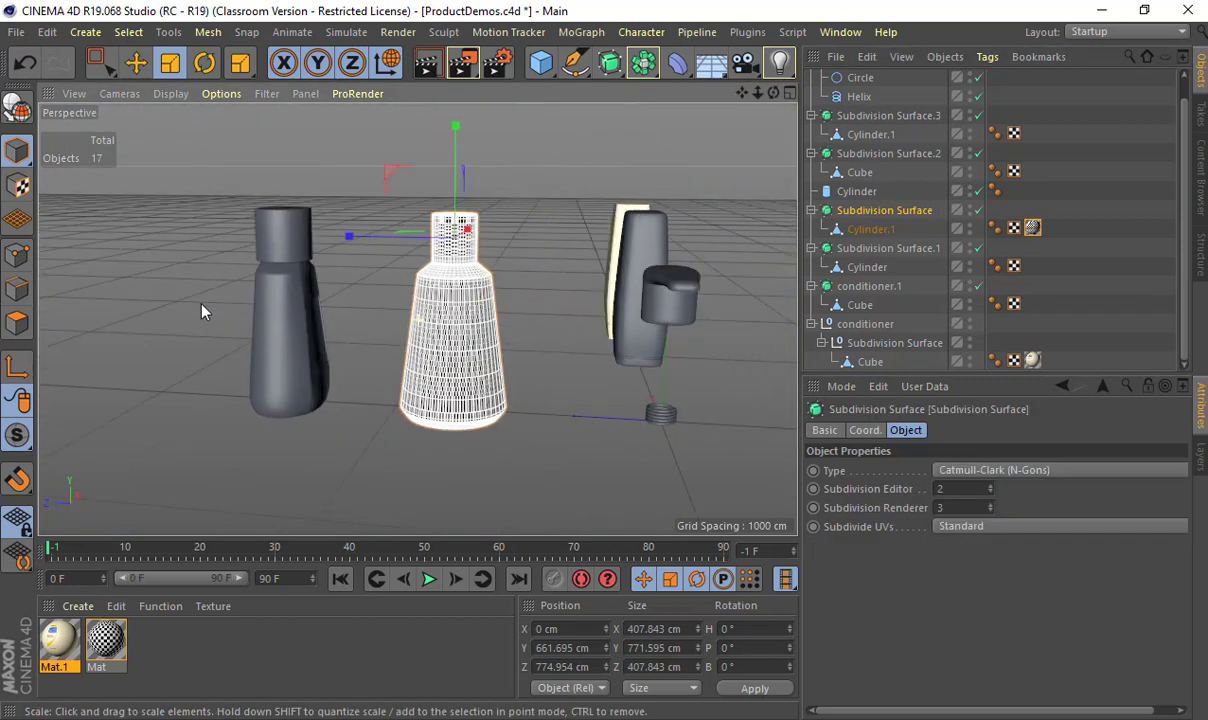
key(c)
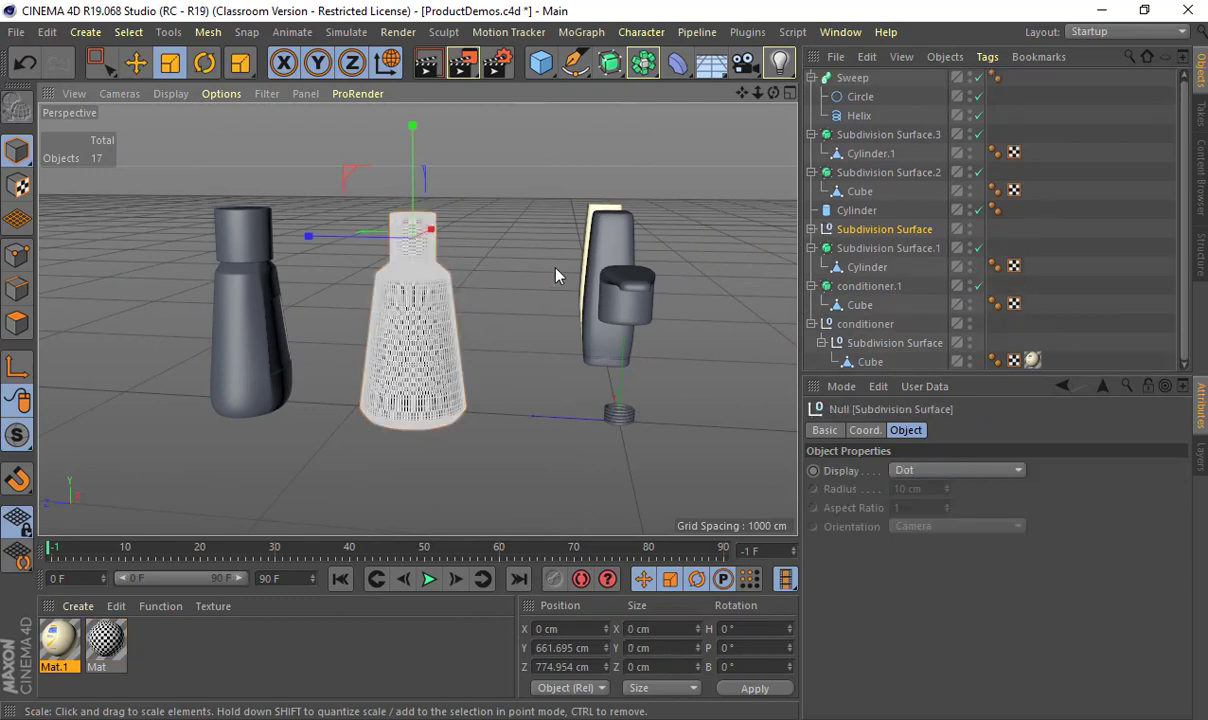
Step: Select the Cylinder.1 mesh inside the converted Subdivision Surface null and change the interface layout to BP - UV Edit
click(813, 230)
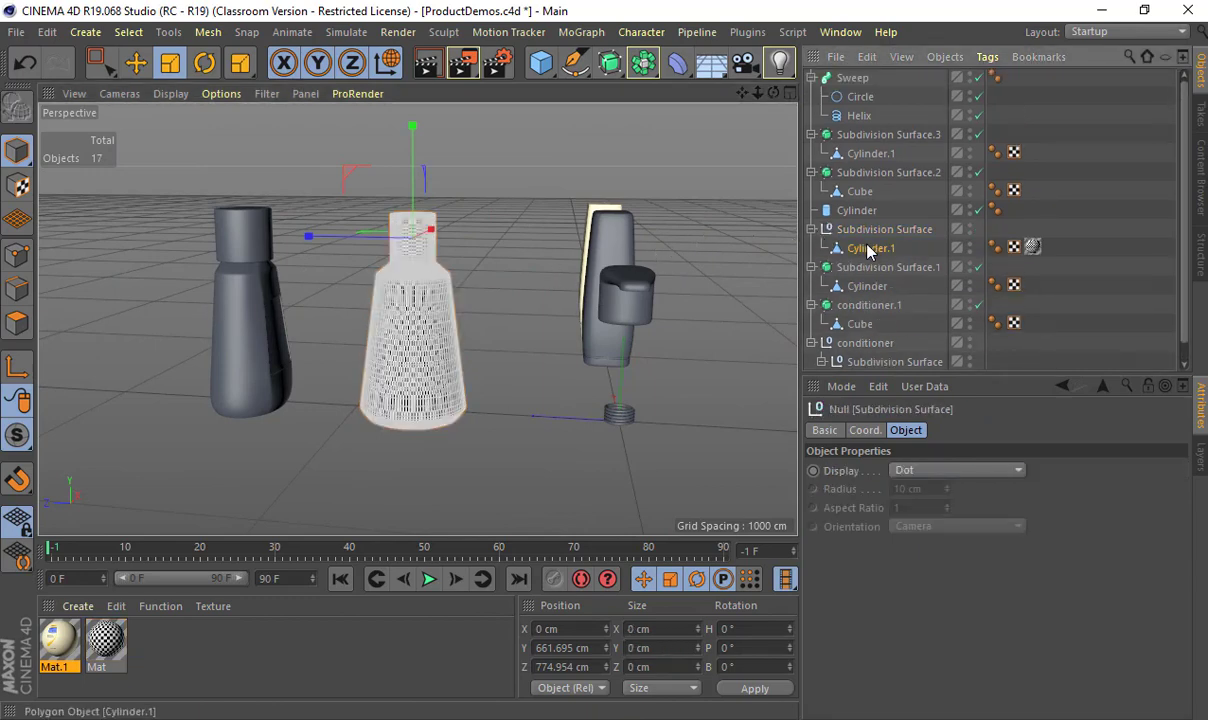
click(868, 248)
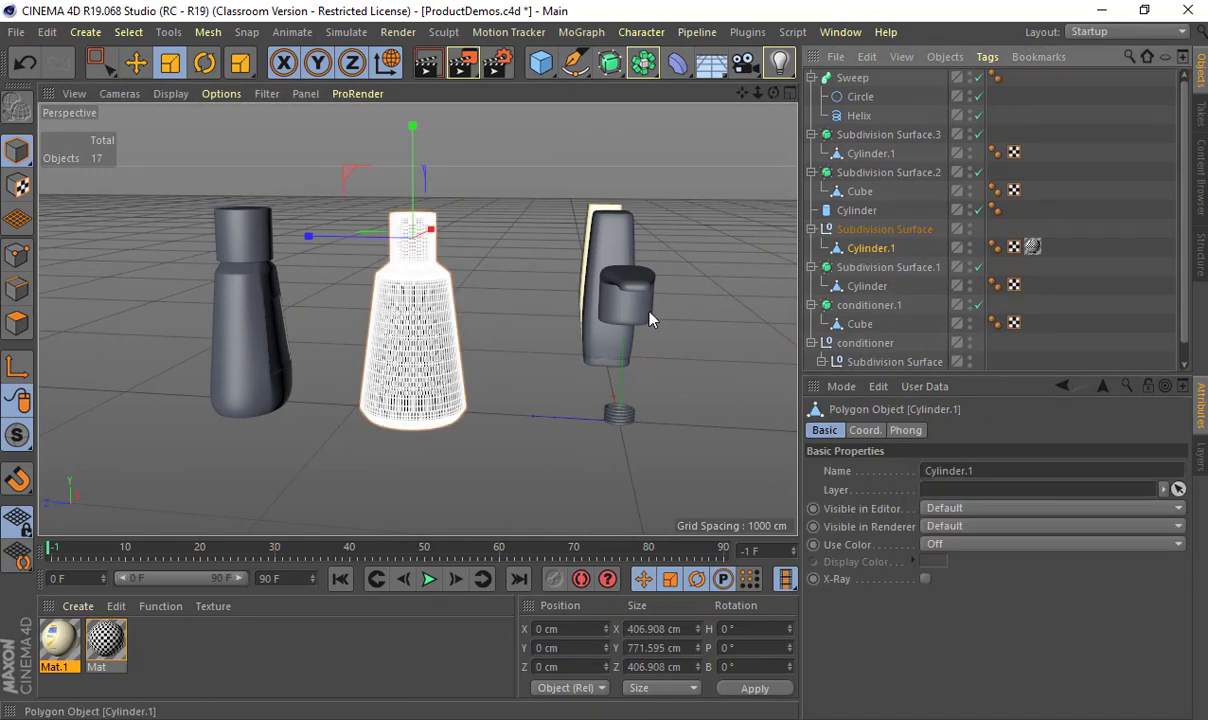
click(1120, 32)
click(1140, 90)
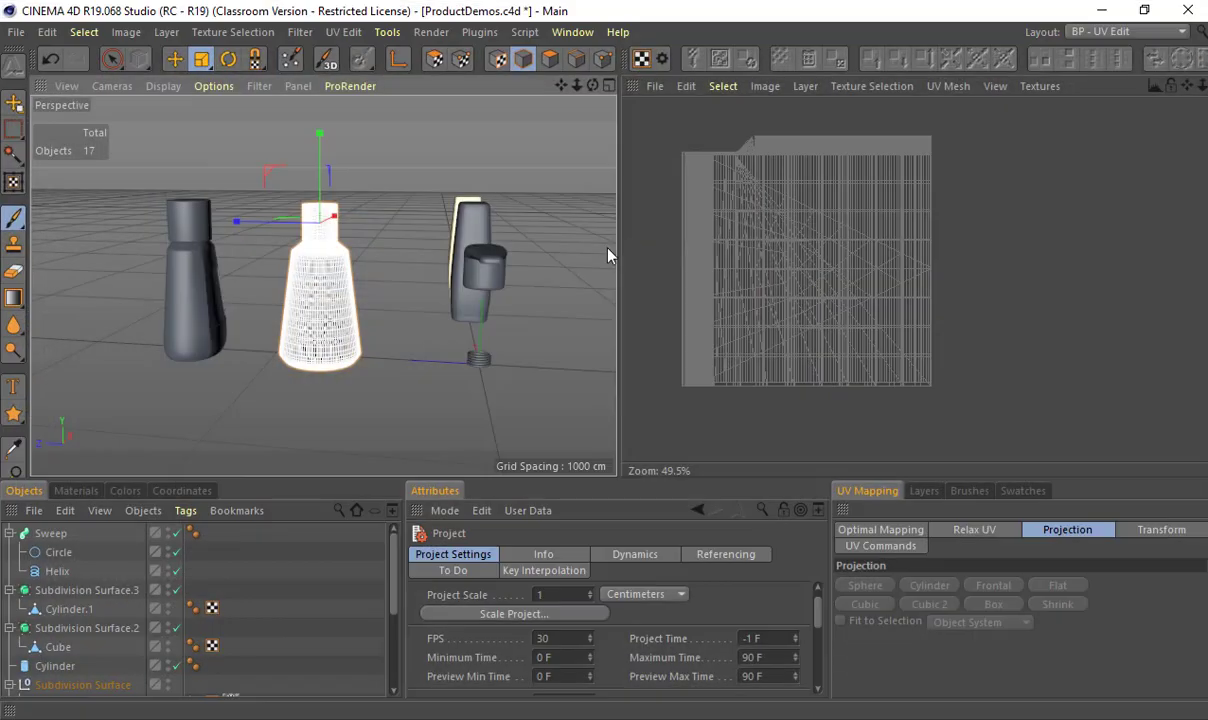
Step: Enter UV polygon editing and select all of the round bottle's polygons with Rectangle Selection
alt+right_drag(250, 281, 322, 255)
alt+middle_drag(322, 252, 249, 221)
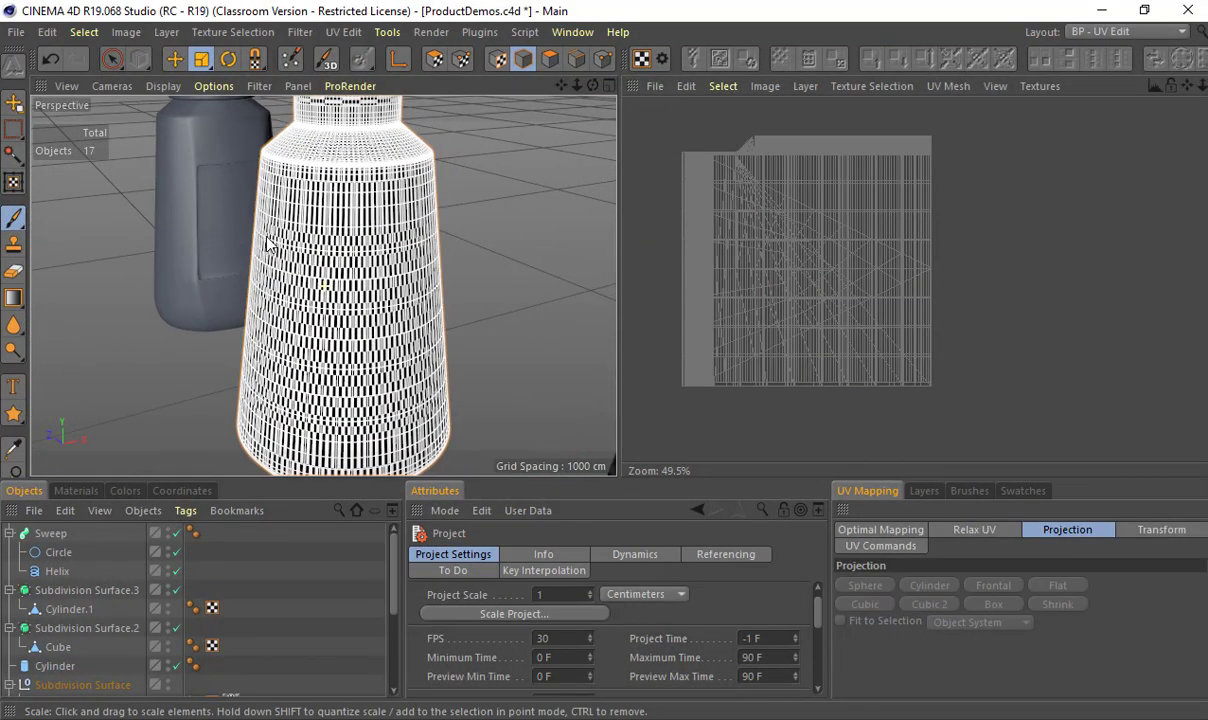
alt+right_drag(313, 223, 275, 236)
alt+drag(310, 225, 397, 181)
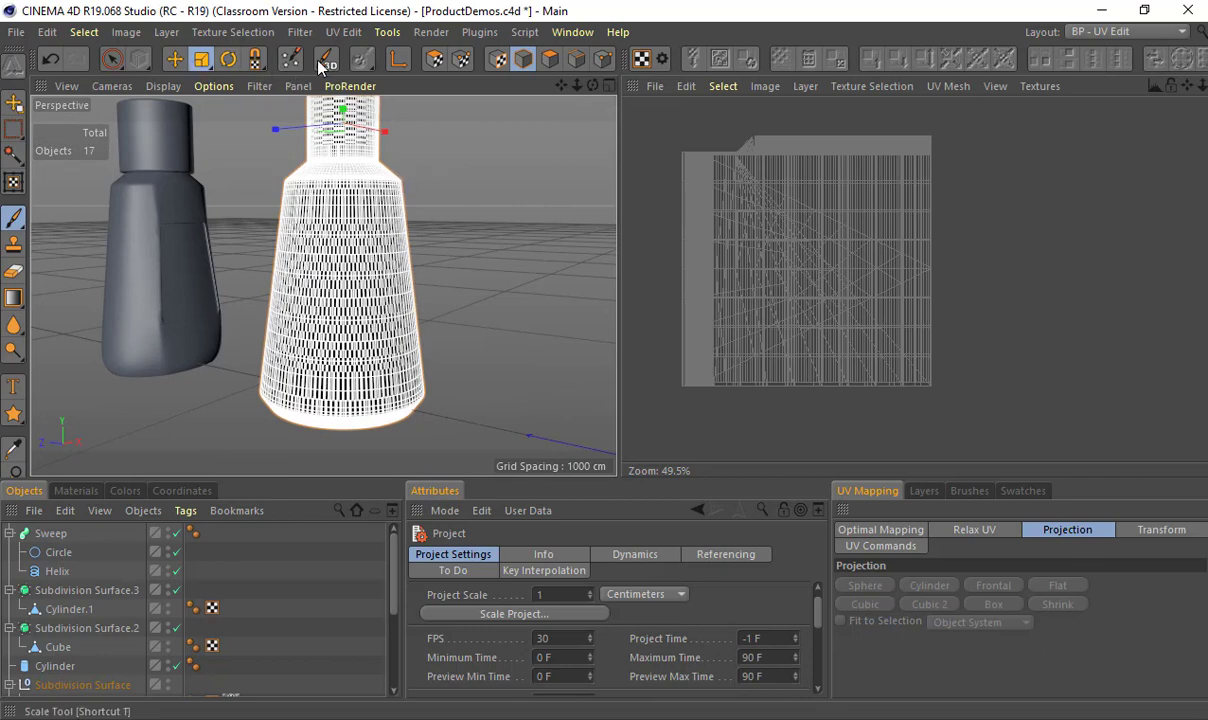
click(434, 59)
scroll(464, 167, down, 3)
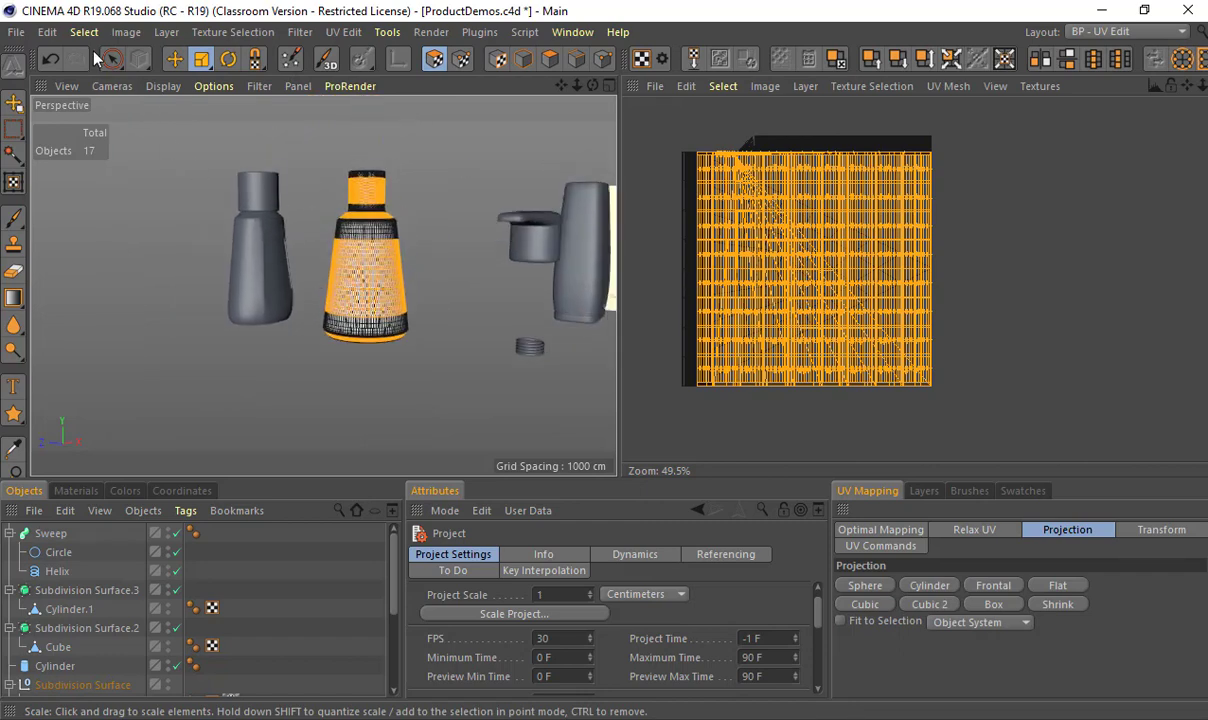
drag(112, 59, 160, 100)
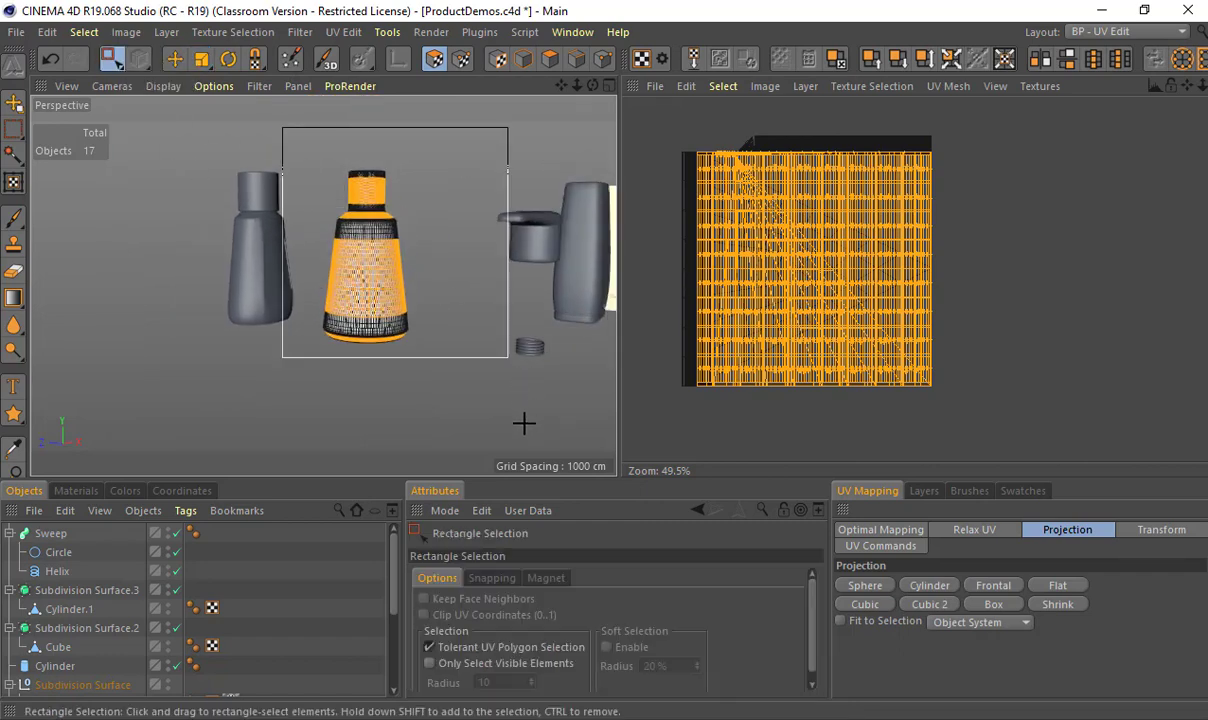
drag(523, 423, 476, 333)
Step: Apply a Box projection to the selected bottle UVs and inspect the checker pattern up close
alt+drag(362, 320, 857, 705)
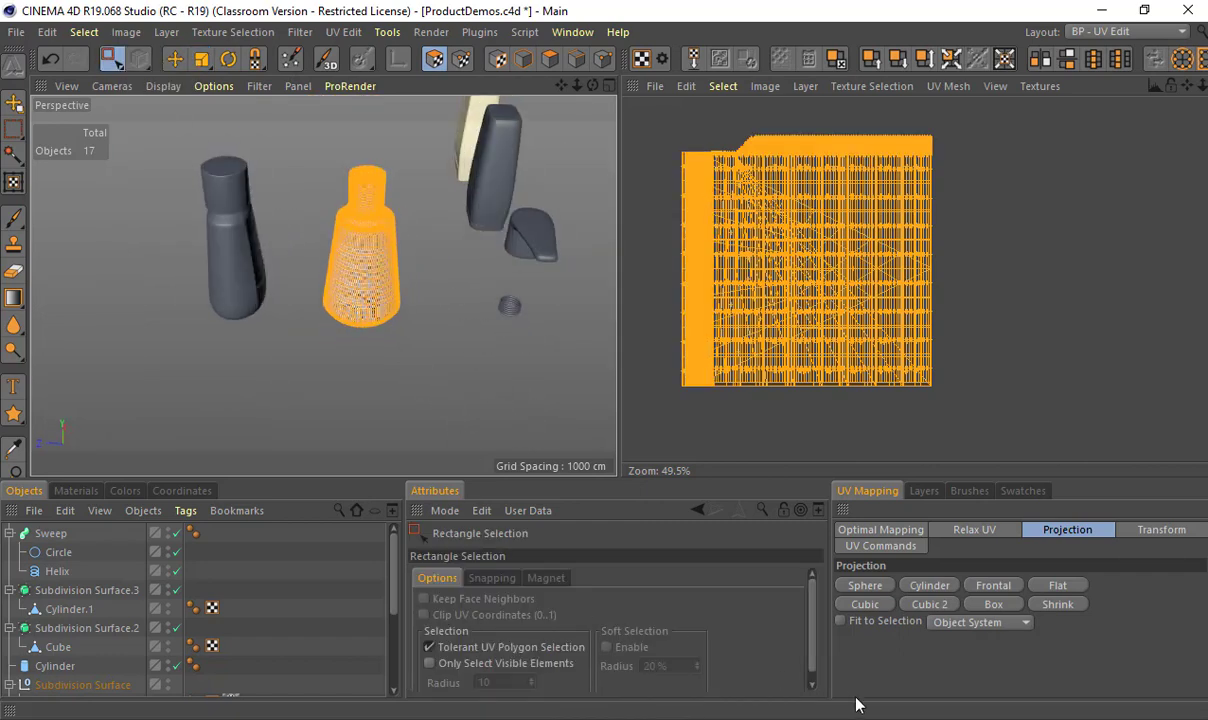
click(990, 604)
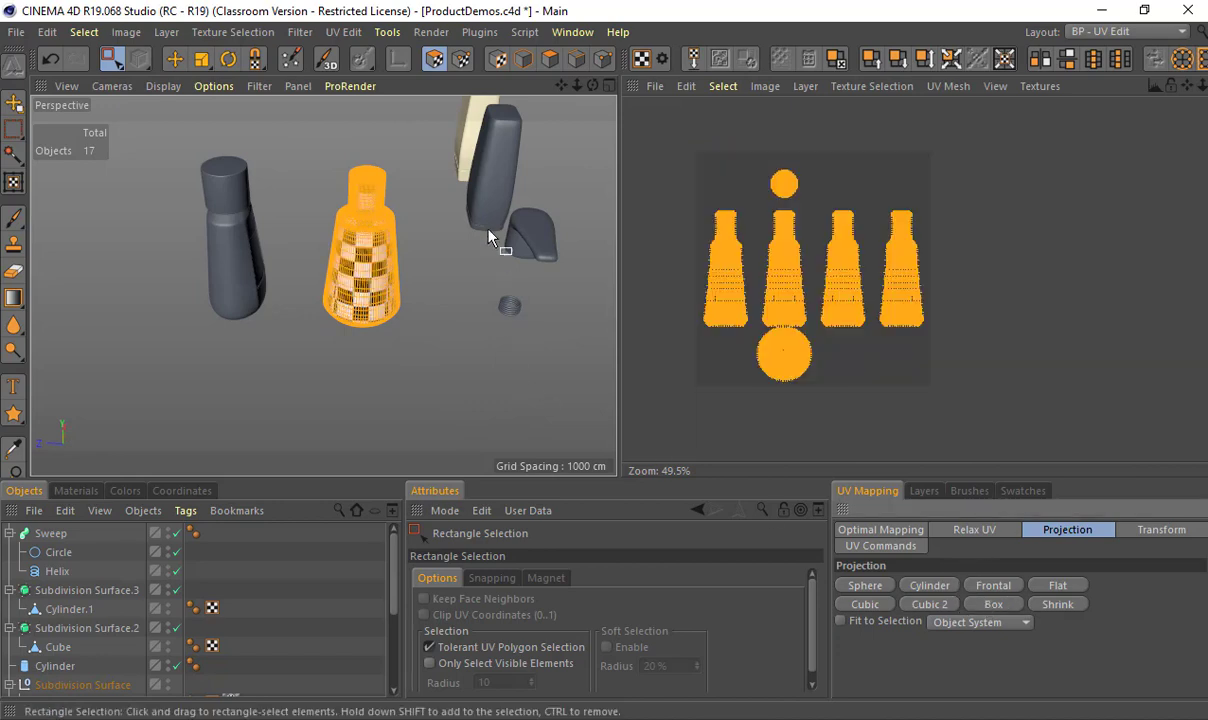
scroll(398, 245, up, 5)
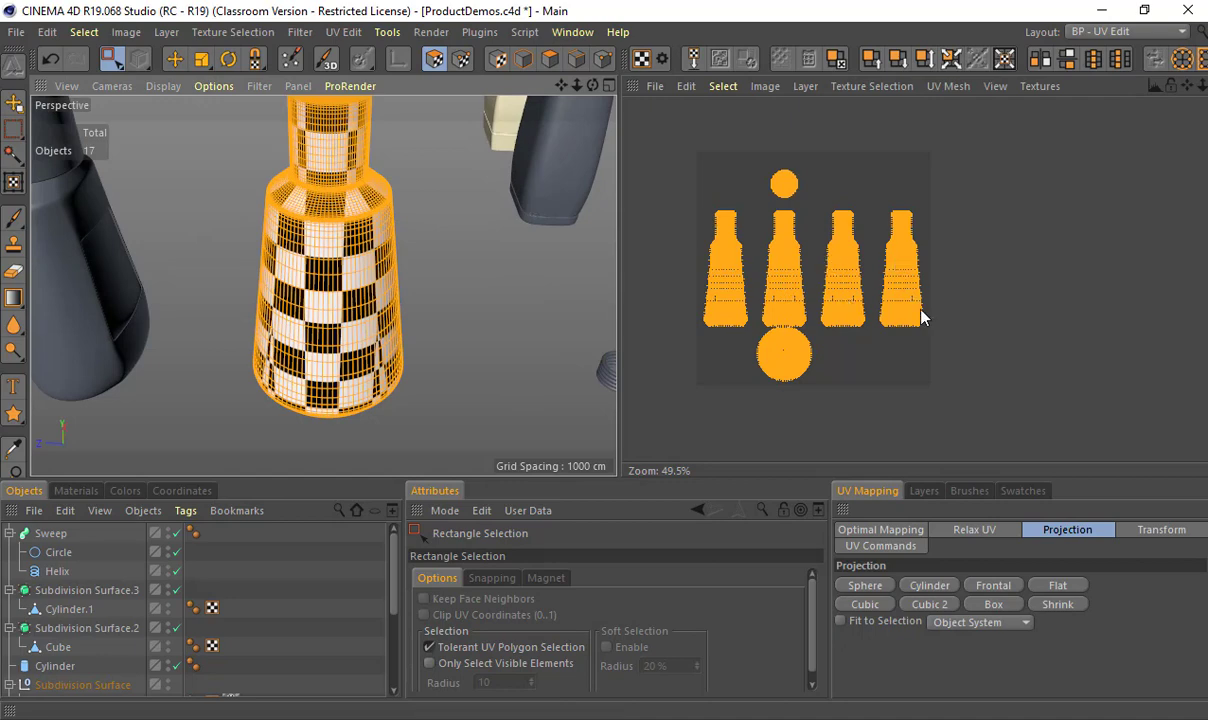
Step: Check the Pepsi can texture reference images in the browser and return to CINEMA 4D
key(alt+Tab)
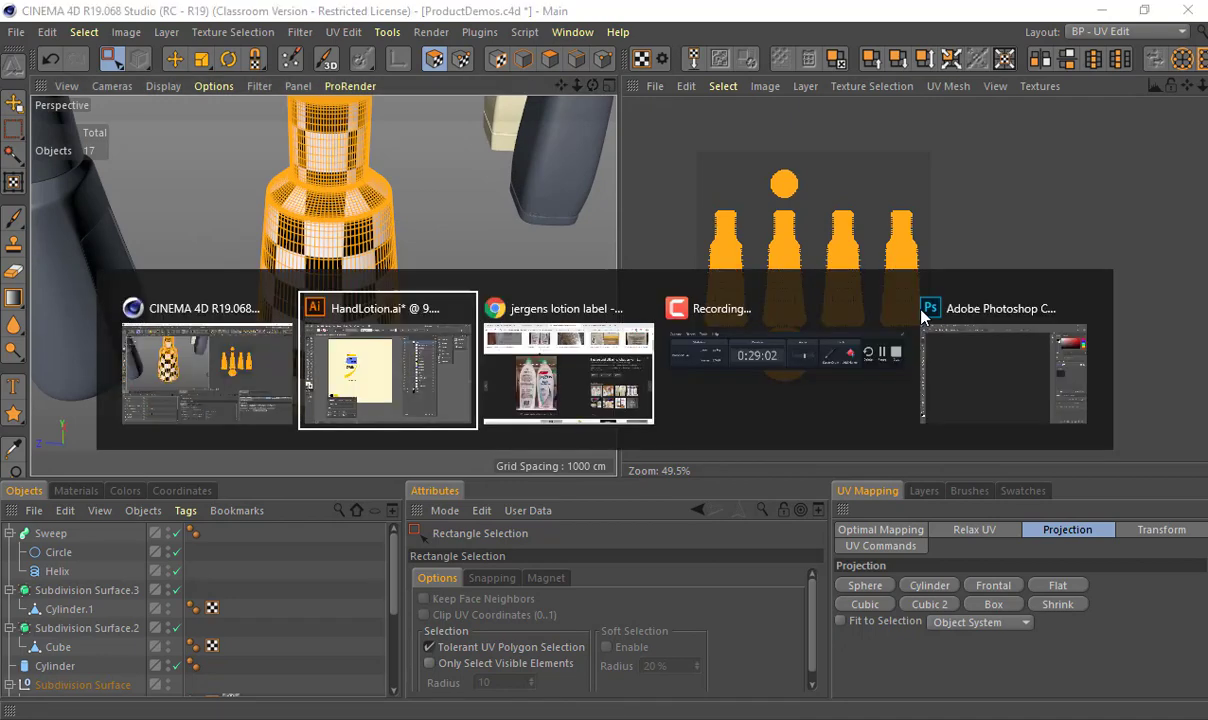
key(ctrl+1)
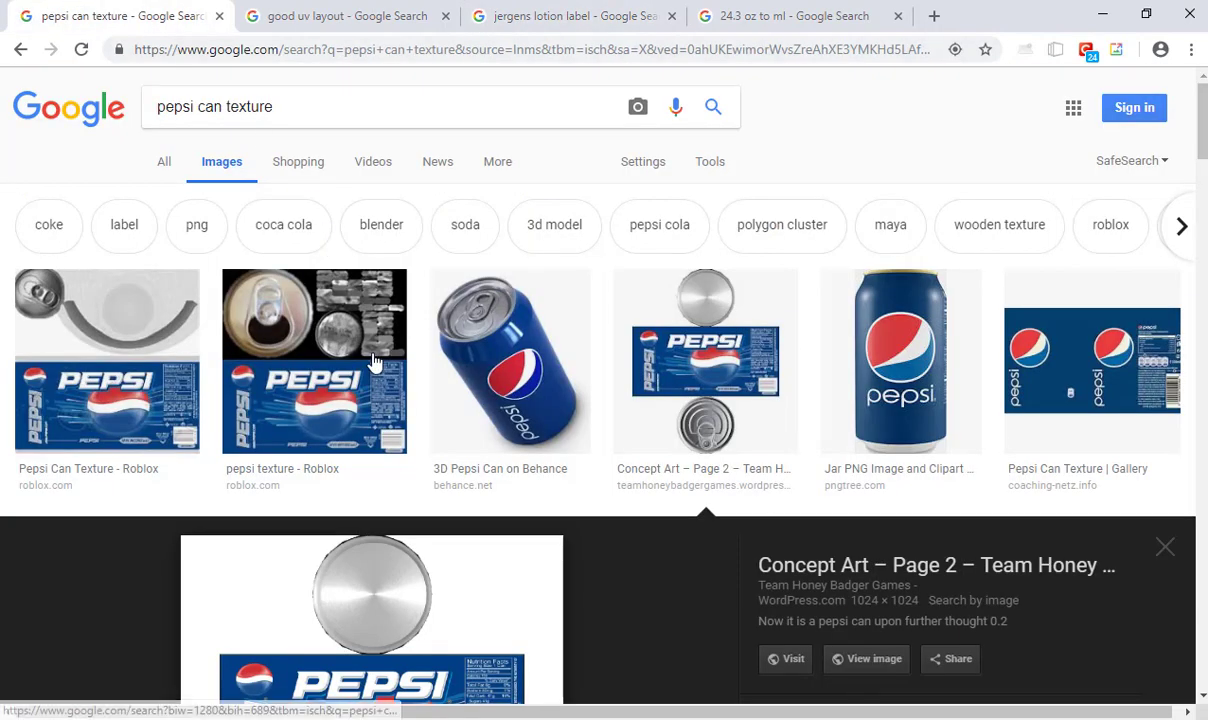
scroll(310, 330, down, 1)
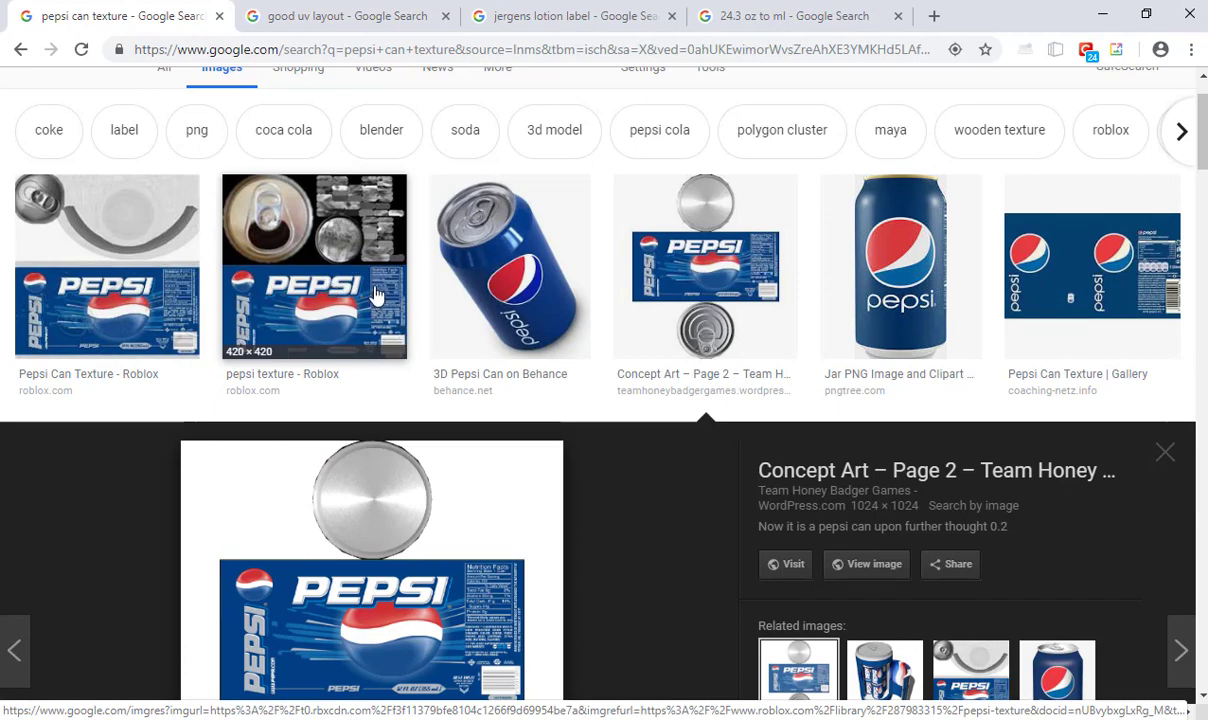
key(alt+Tab)
Step: Apply a Cylinder projection to the selected round bottle UVs and inspect the checker pattern without the selection overlay
click(931, 586)
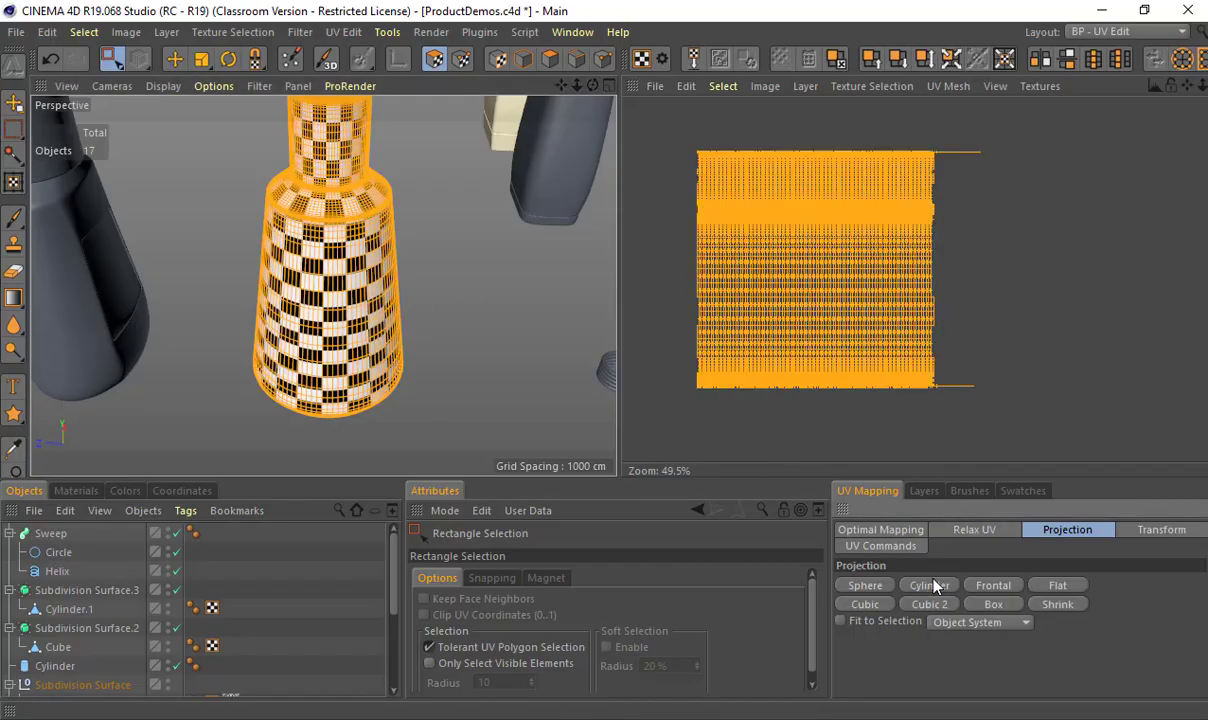
alt+drag(386, 303, 740, 168)
alt+drag(336, 308, 328, 310)
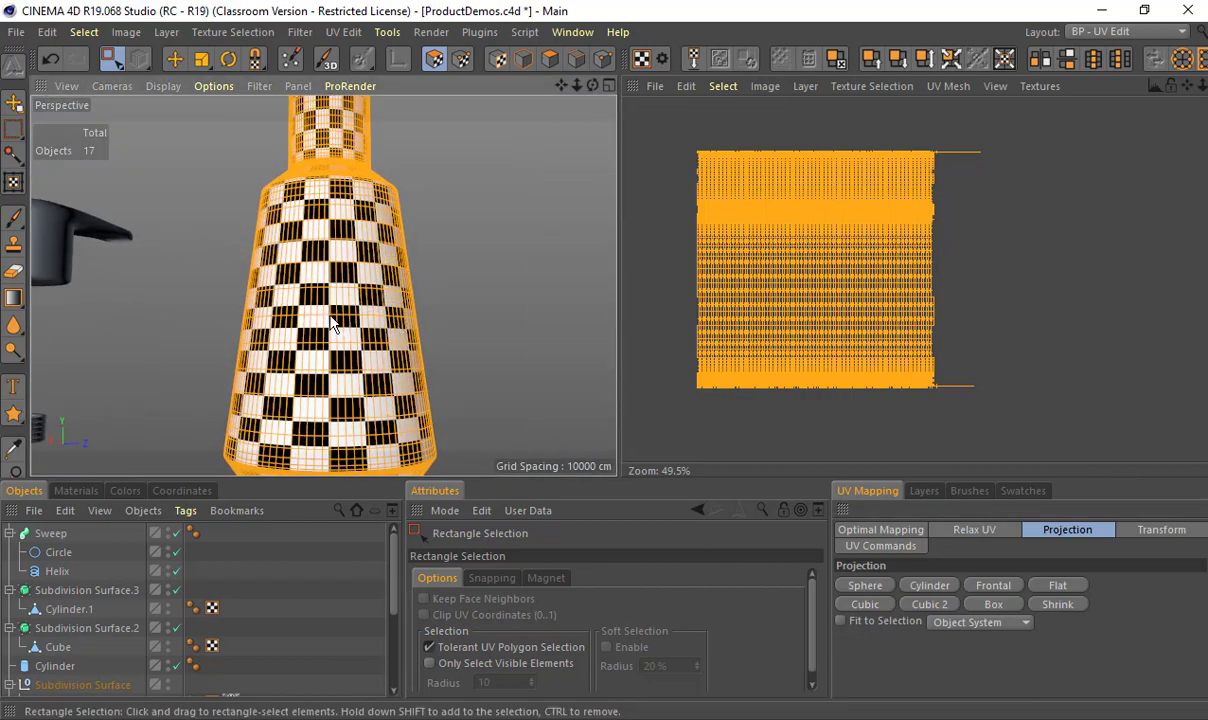
alt+right_drag(331, 318, 372, 315)
alt+drag(372, 315, 385, 360)
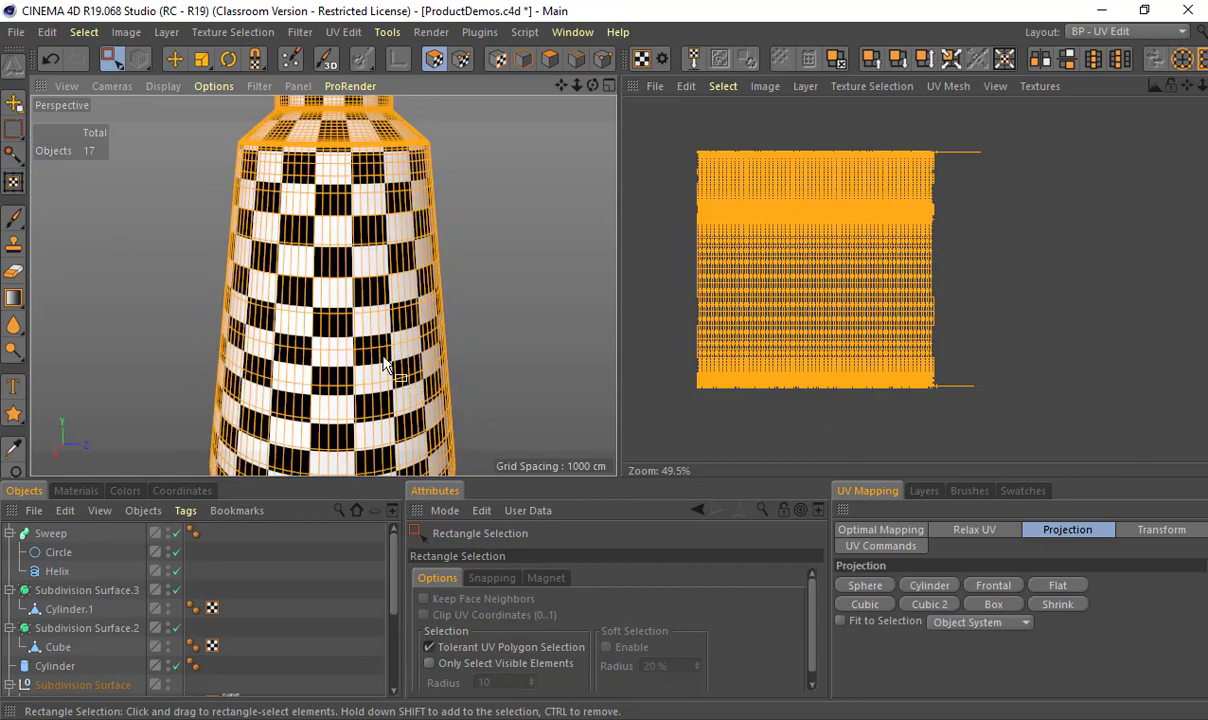
click(13, 186)
scroll(400, 210, down, 3)
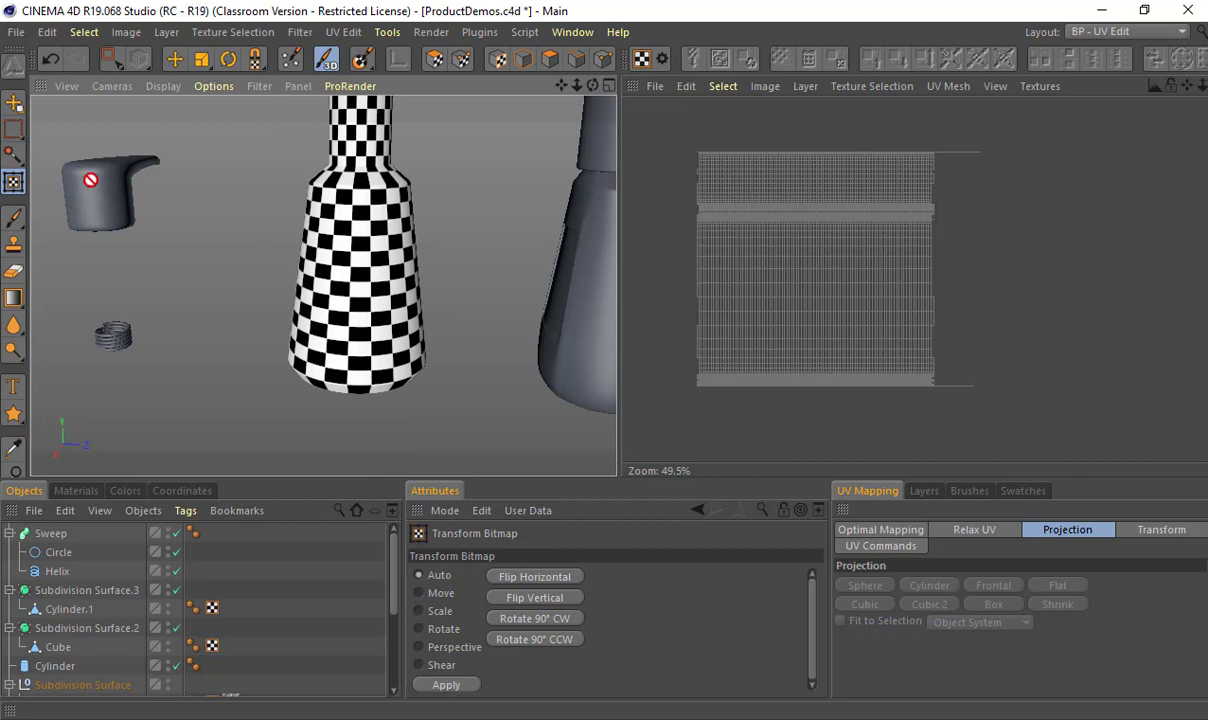
Step: Resume UV polygon editing and scale the bottle's UVs vertically by 0.9, then by a further 0.95
click(436, 62)
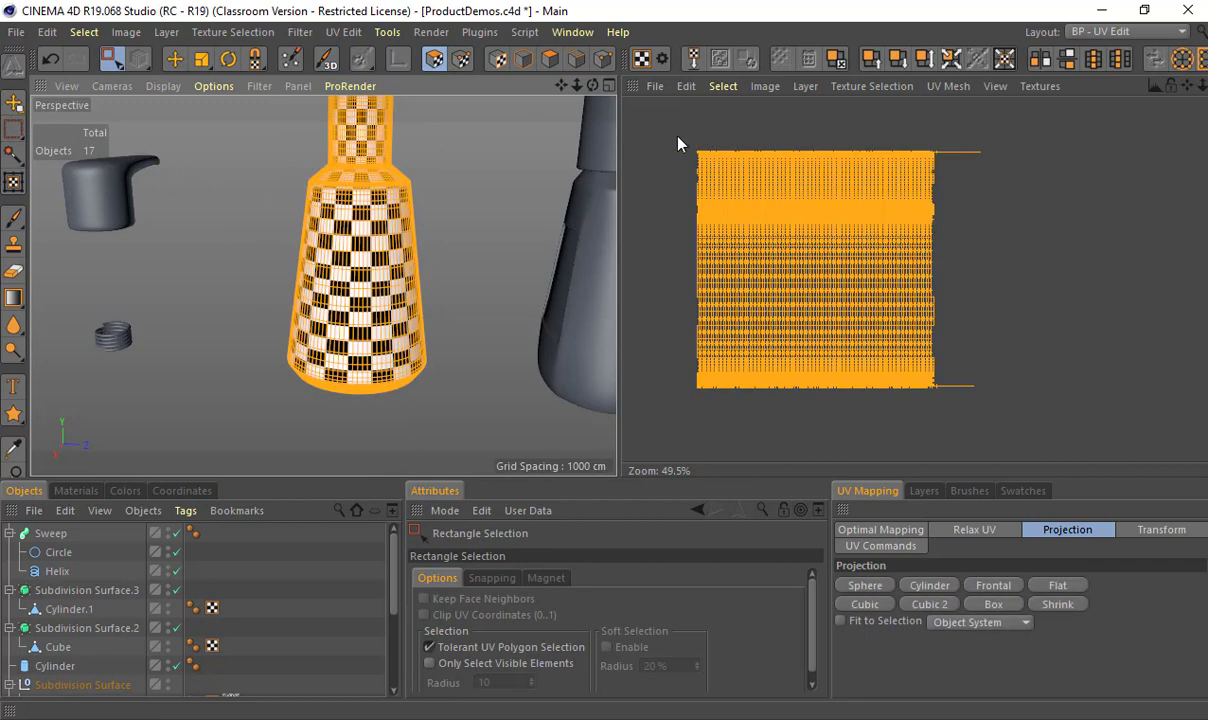
click(1160, 535)
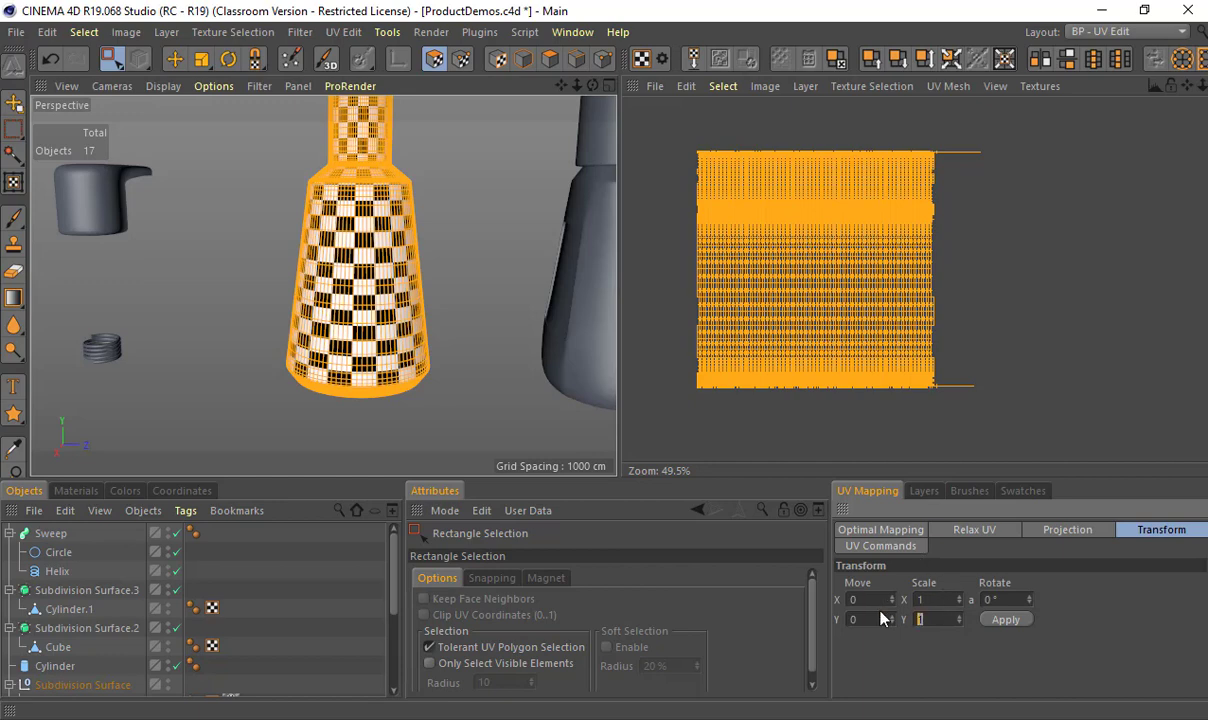
click(1011, 621)
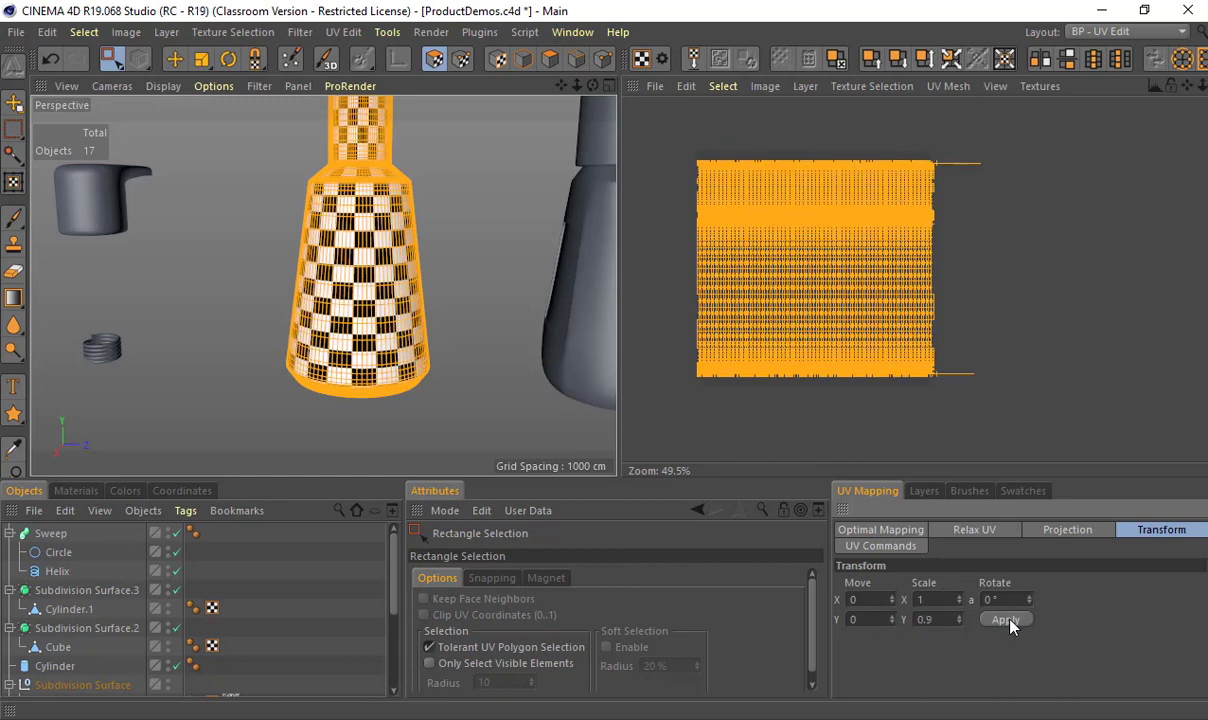
scroll(560, 370, up, 6)
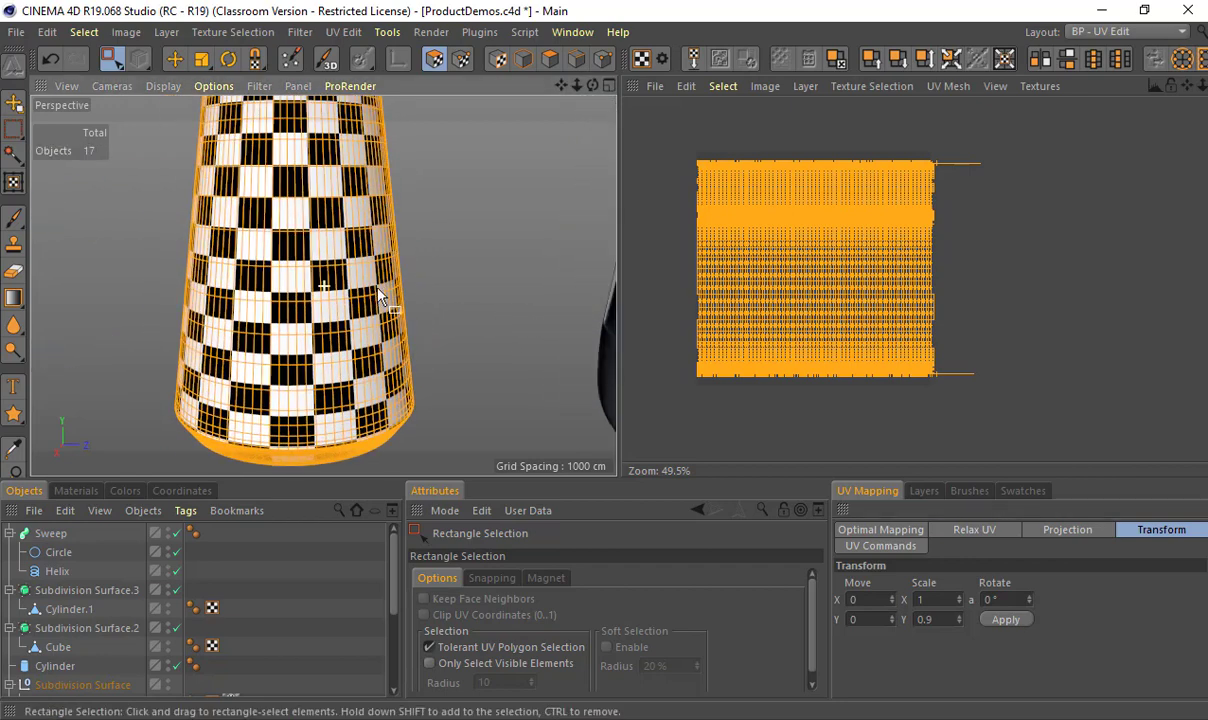
scroll(392, 276, up, 3)
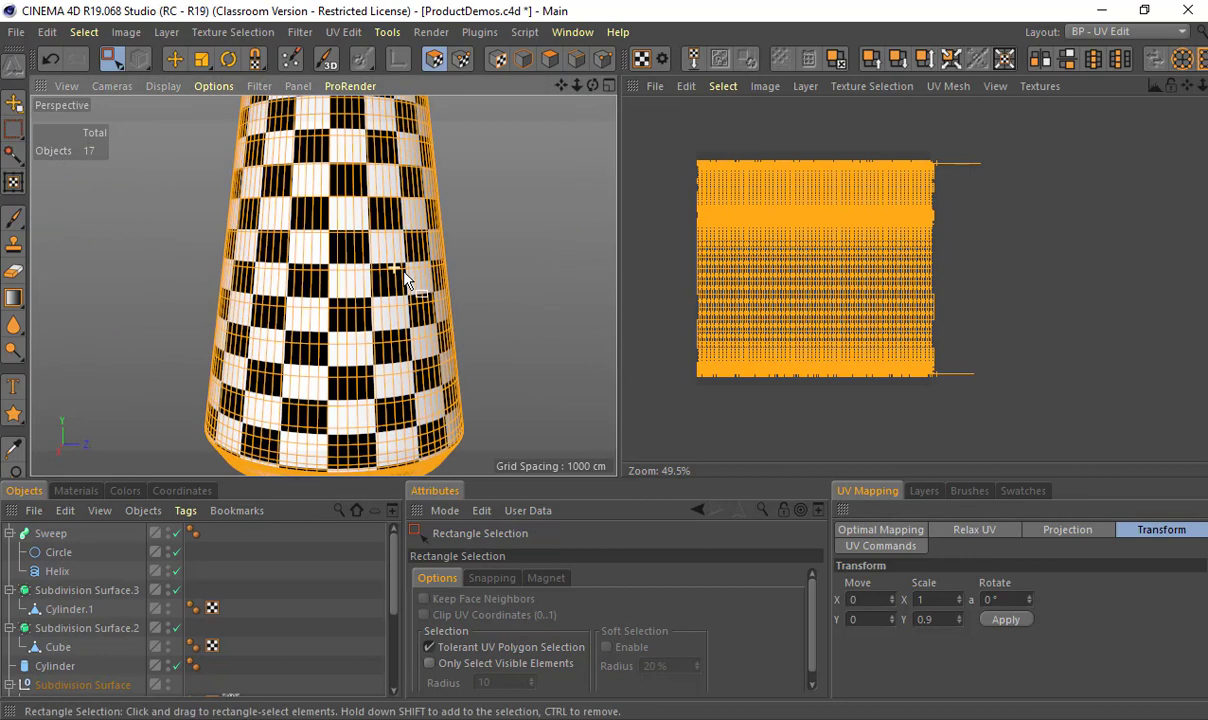
double_click(940, 619)
click(1004, 620)
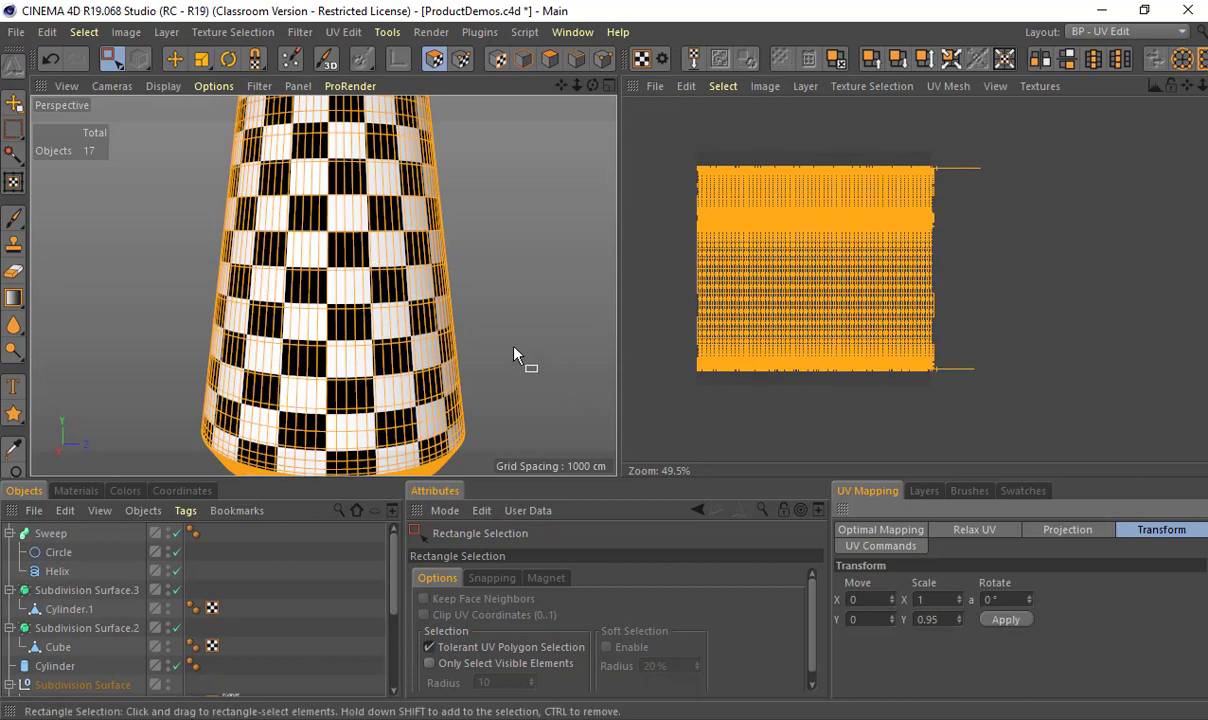
scroll(351, 273, down, 4)
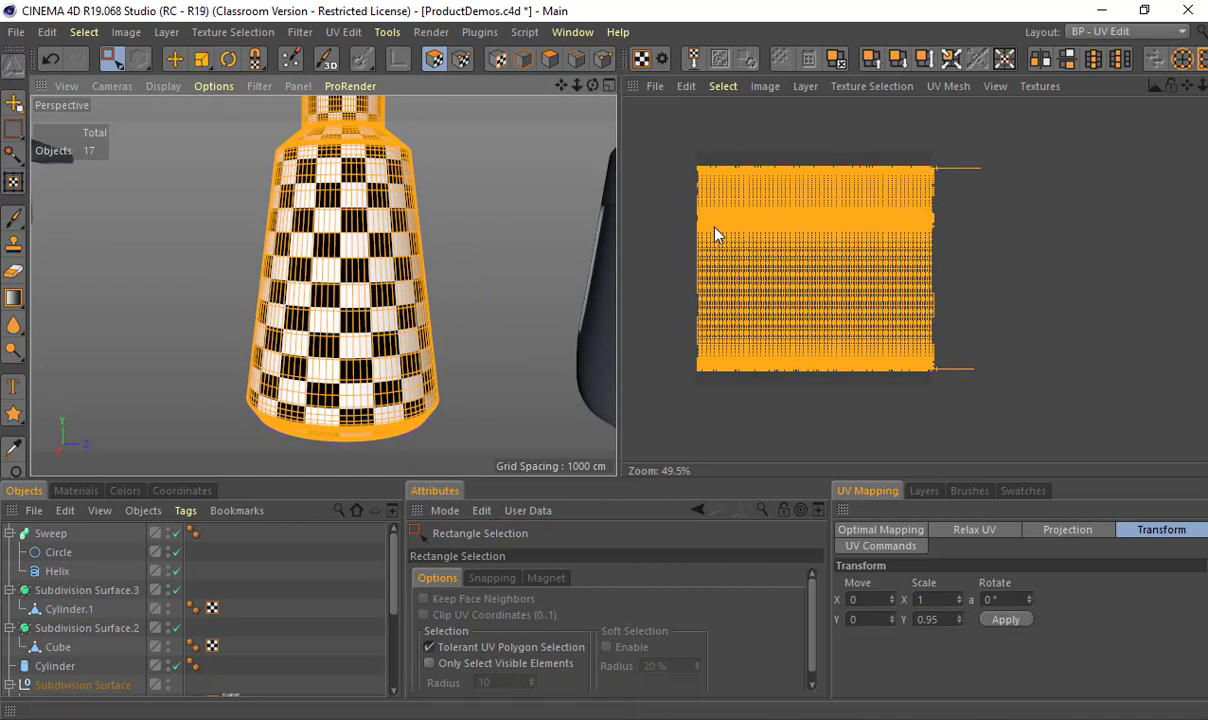
Step: Create a 4096 × 4096 pixel texture named RoundBottle and outline the bottle's UV polygons on it
click(655, 87)
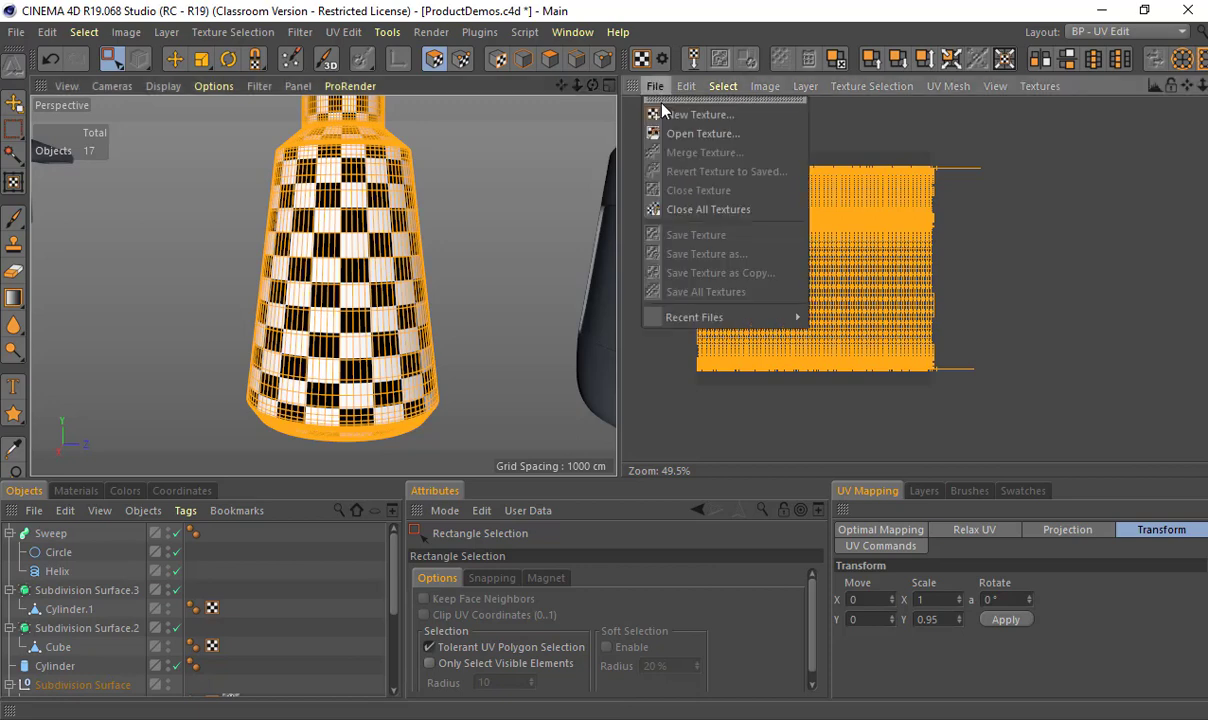
click(662, 113)
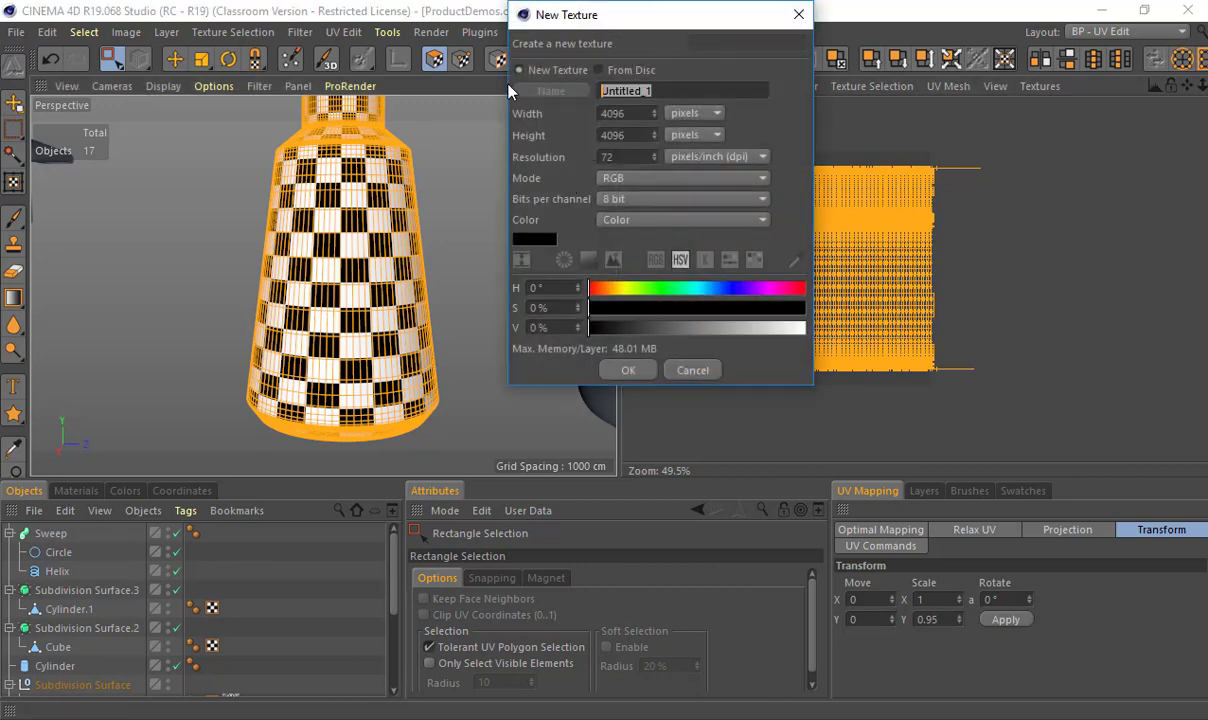
text(RoundBO)
key(BackSpace)
text(ottle)
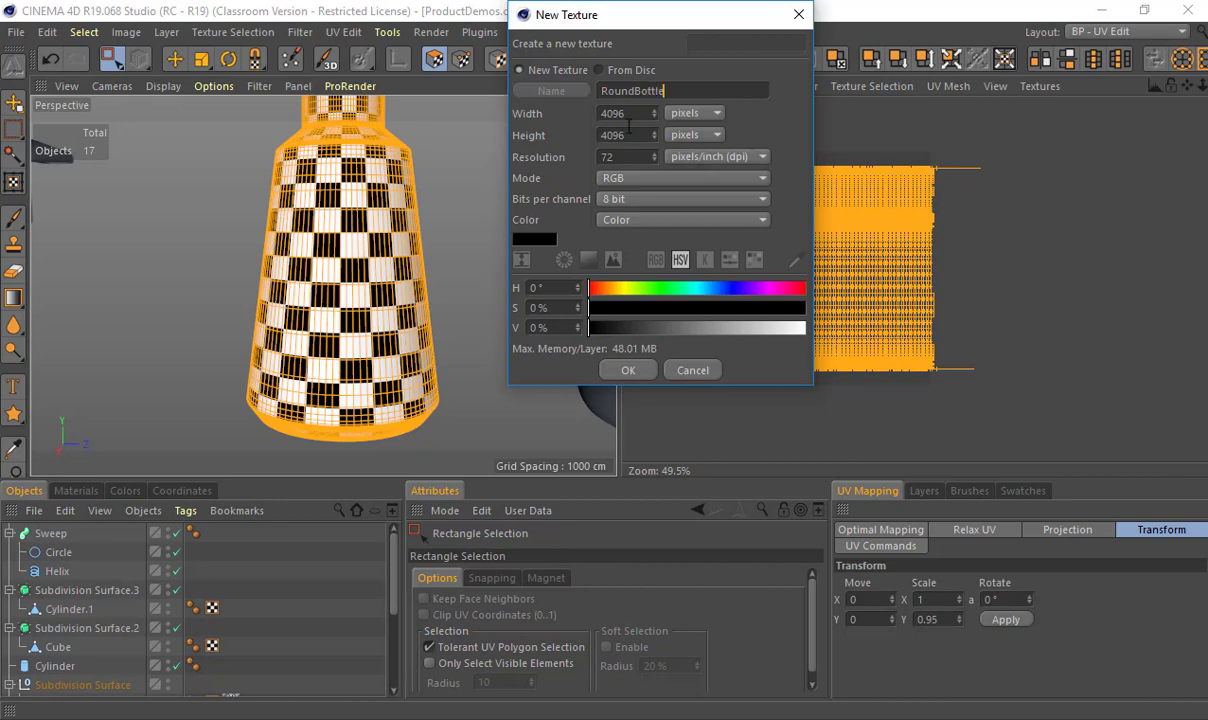
click(636, 372)
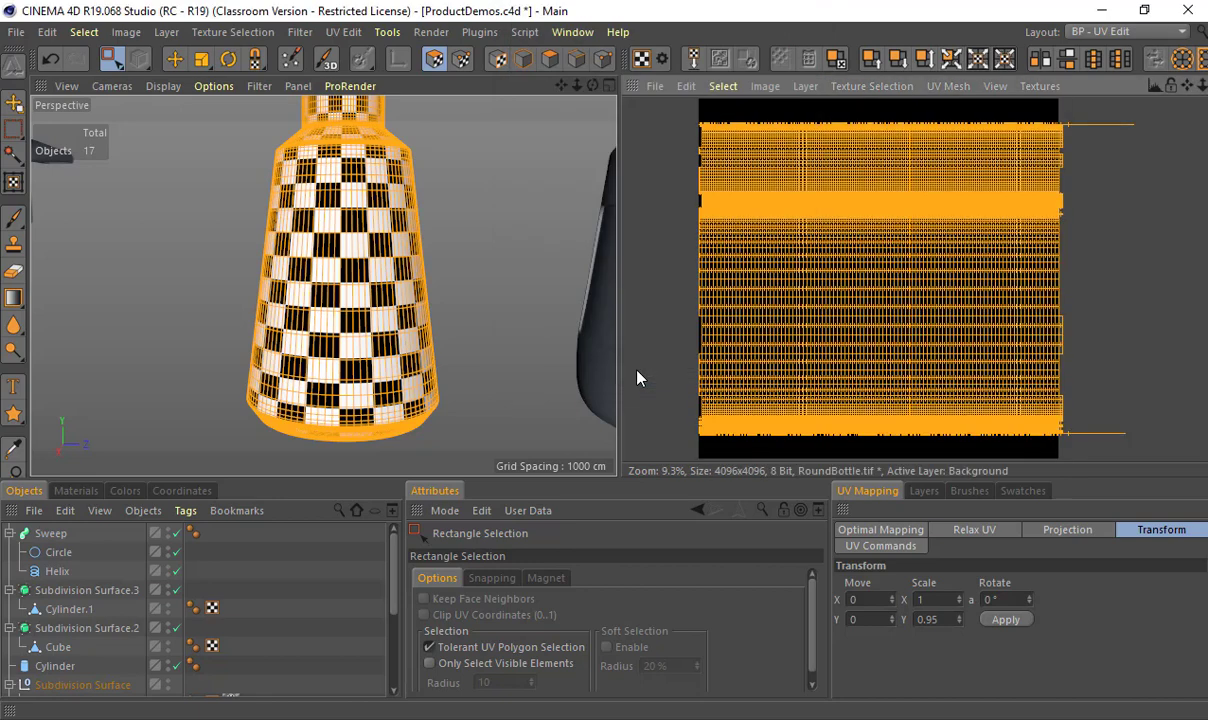
click(805, 86)
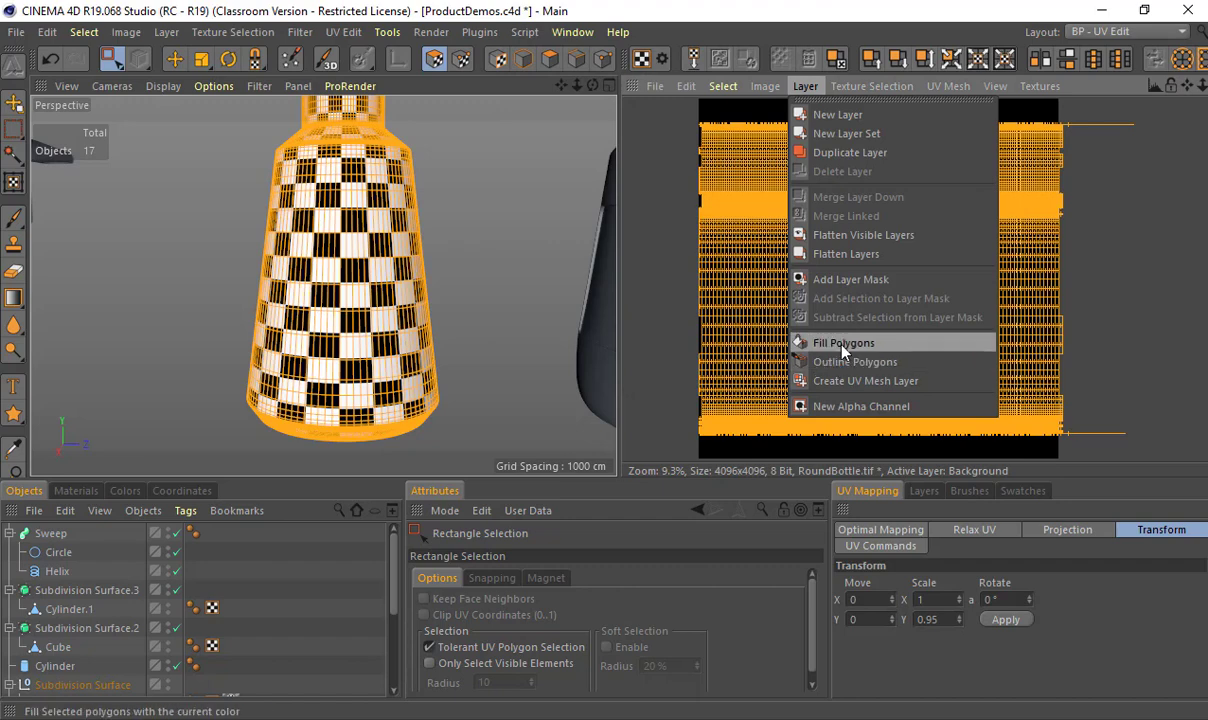
click(852, 362)
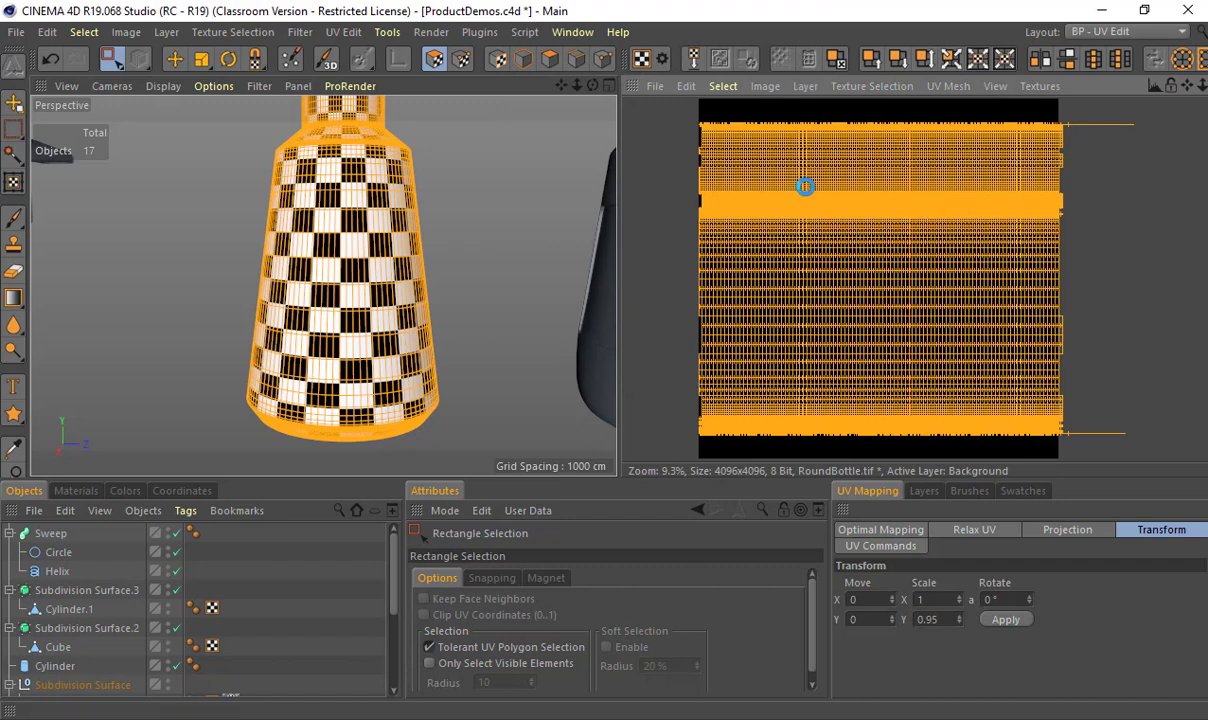
Step: Save the outlined UV texture as a TIFF named RoundBottle in the textures folder
click(655, 86)
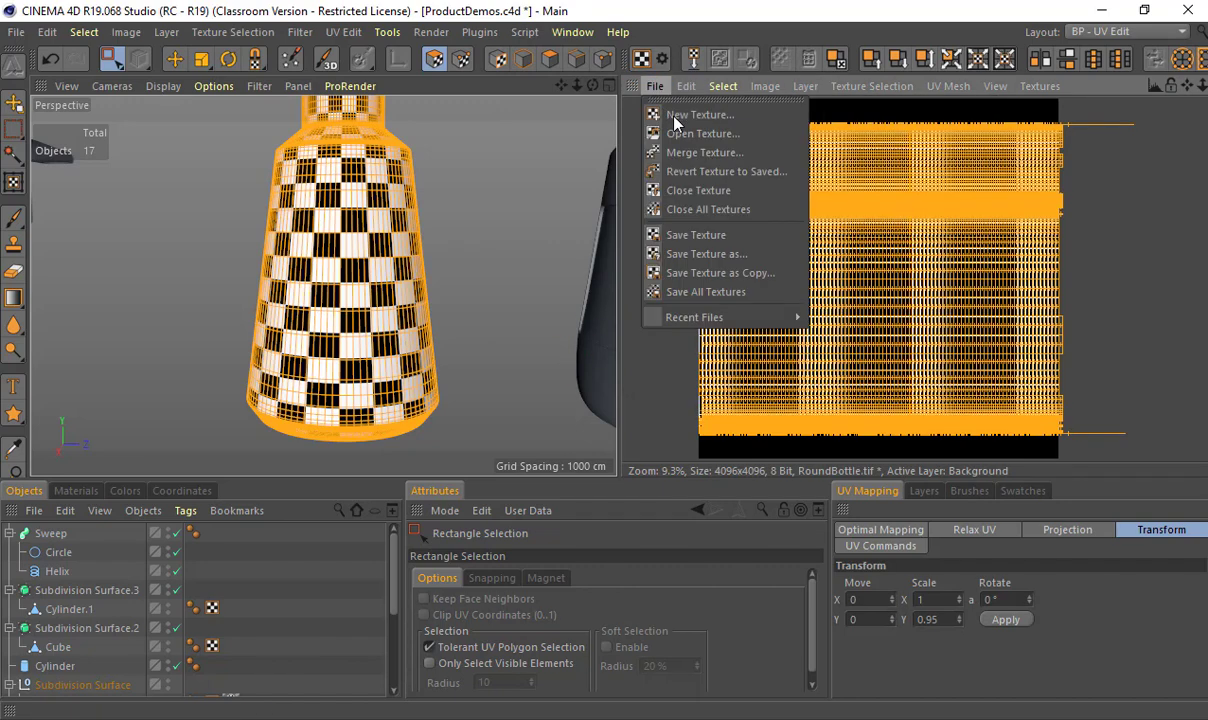
click(655, 234)
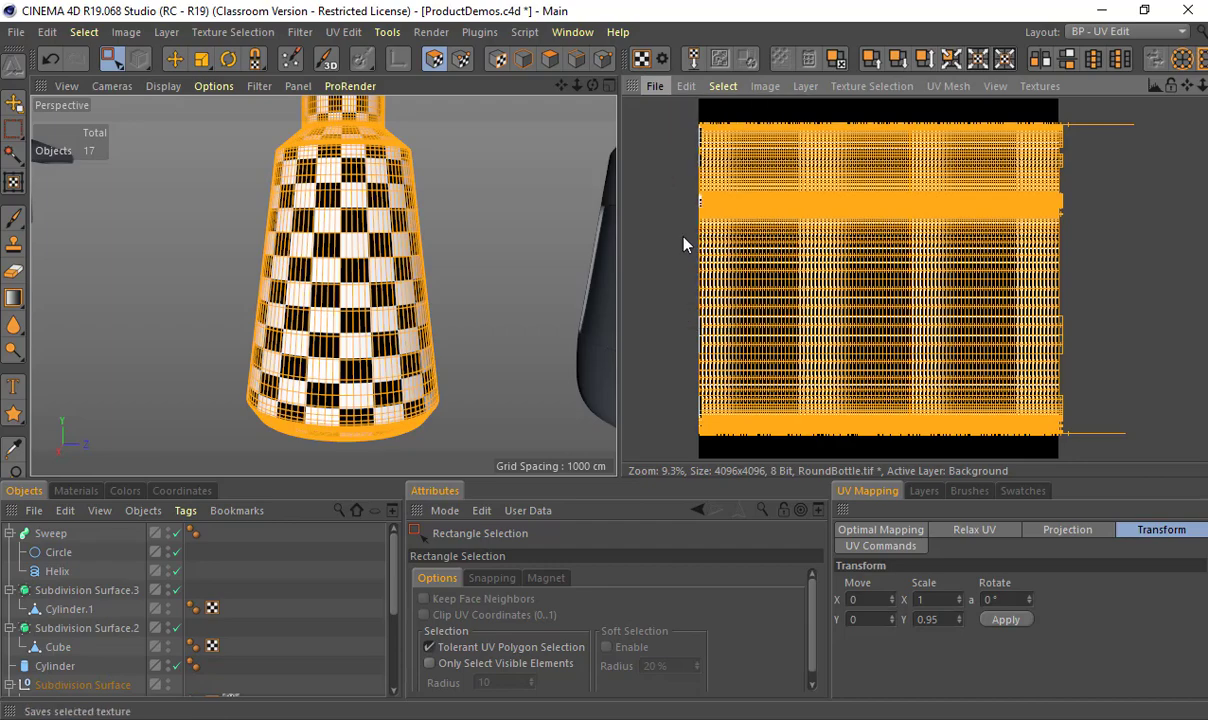
click(647, 298)
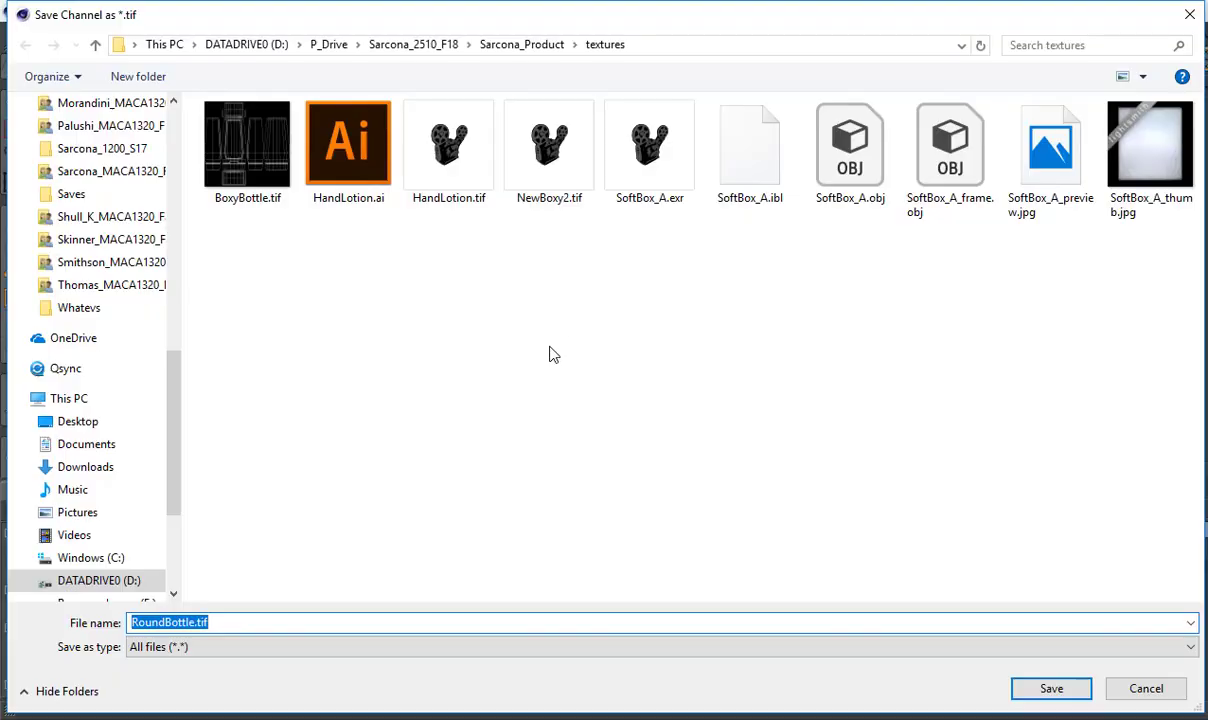
text(Round)
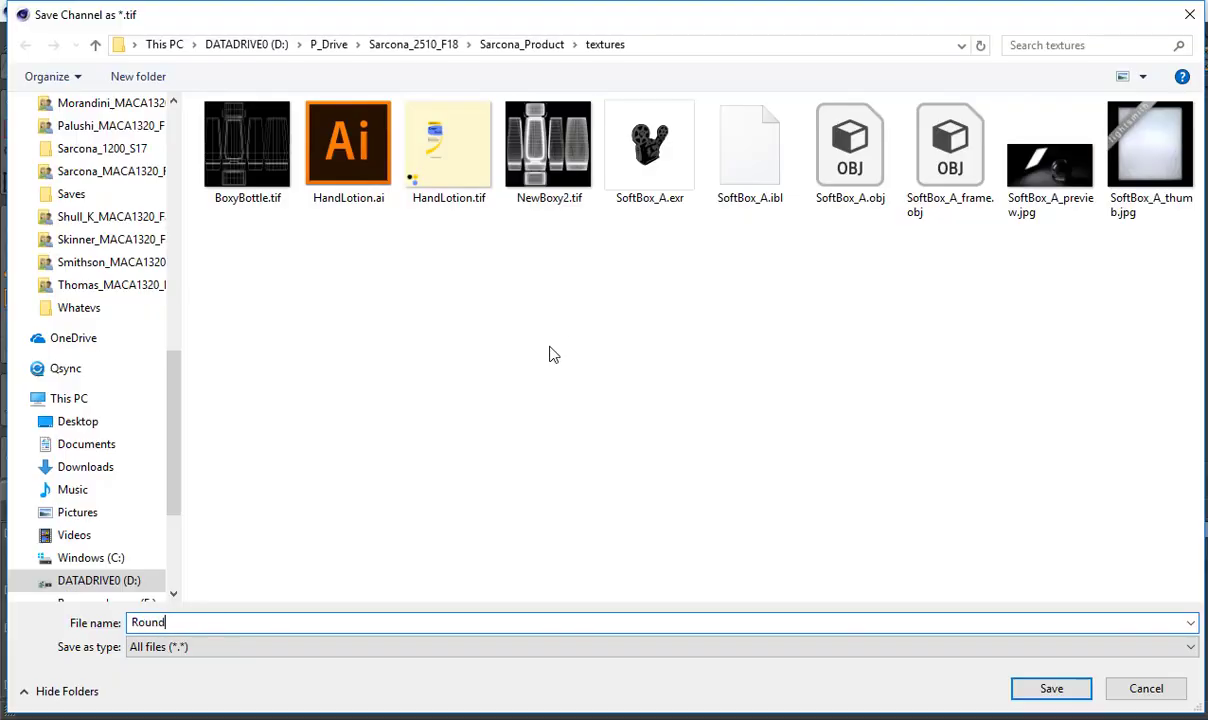
text(Bottle)
key(Return)
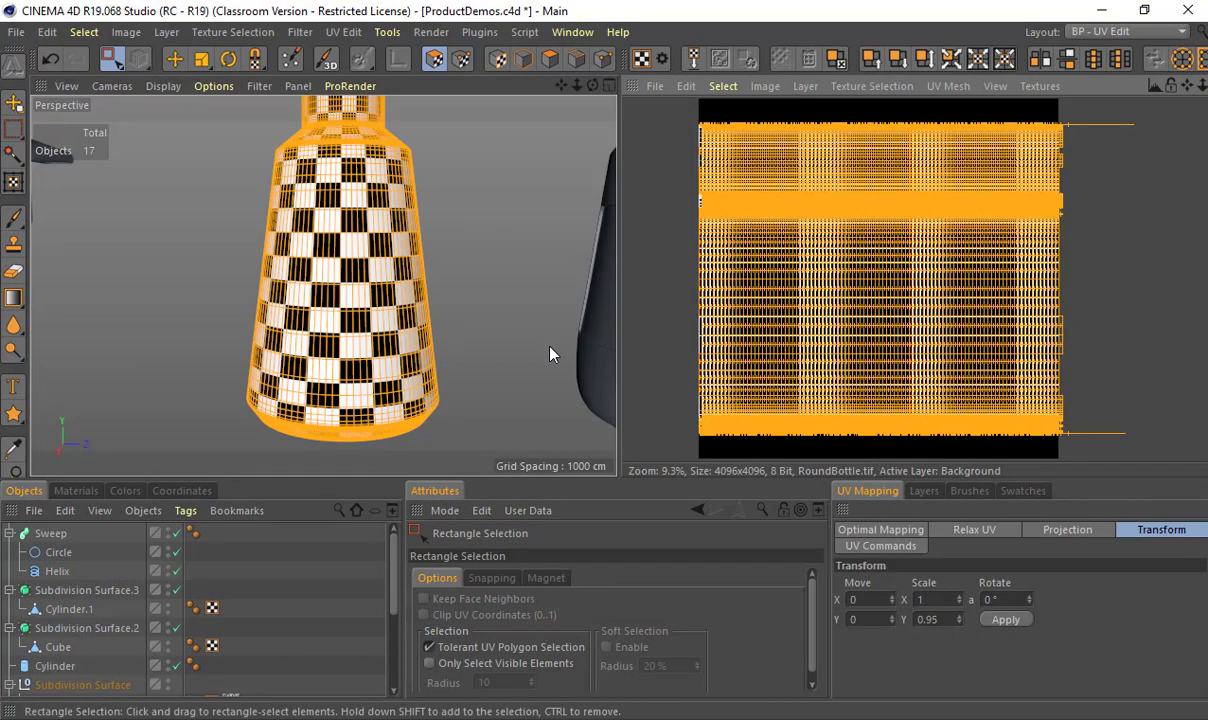
Step: Switch to Illustrator and create a new 4096 × 4096 px document
key(alt+Tab)
click(549, 355)
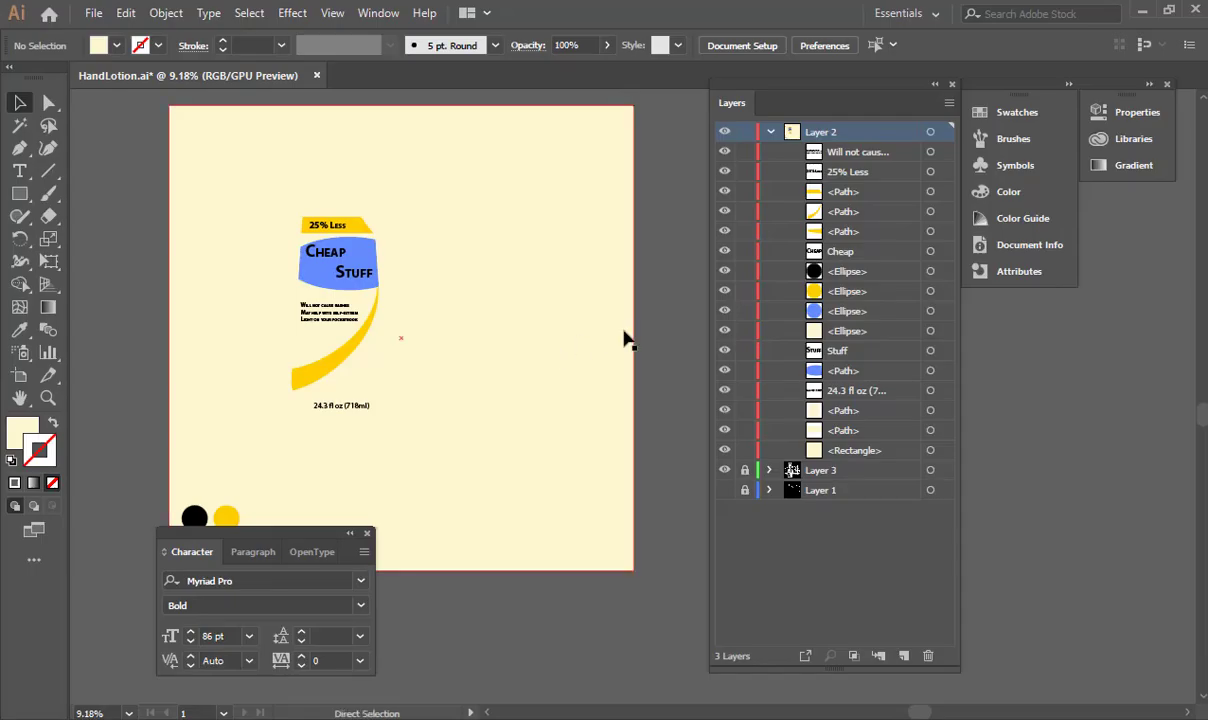
key(ctrl+n)
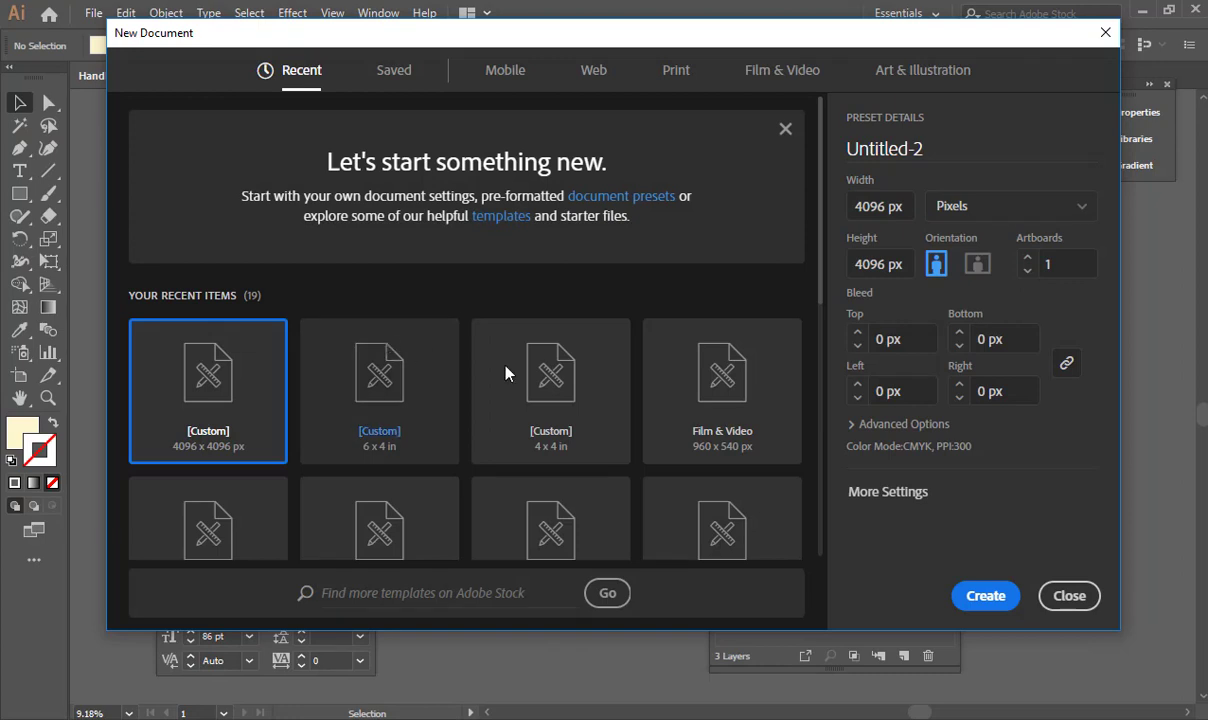
click(986, 596)
drag(558, 278, 415, 298)
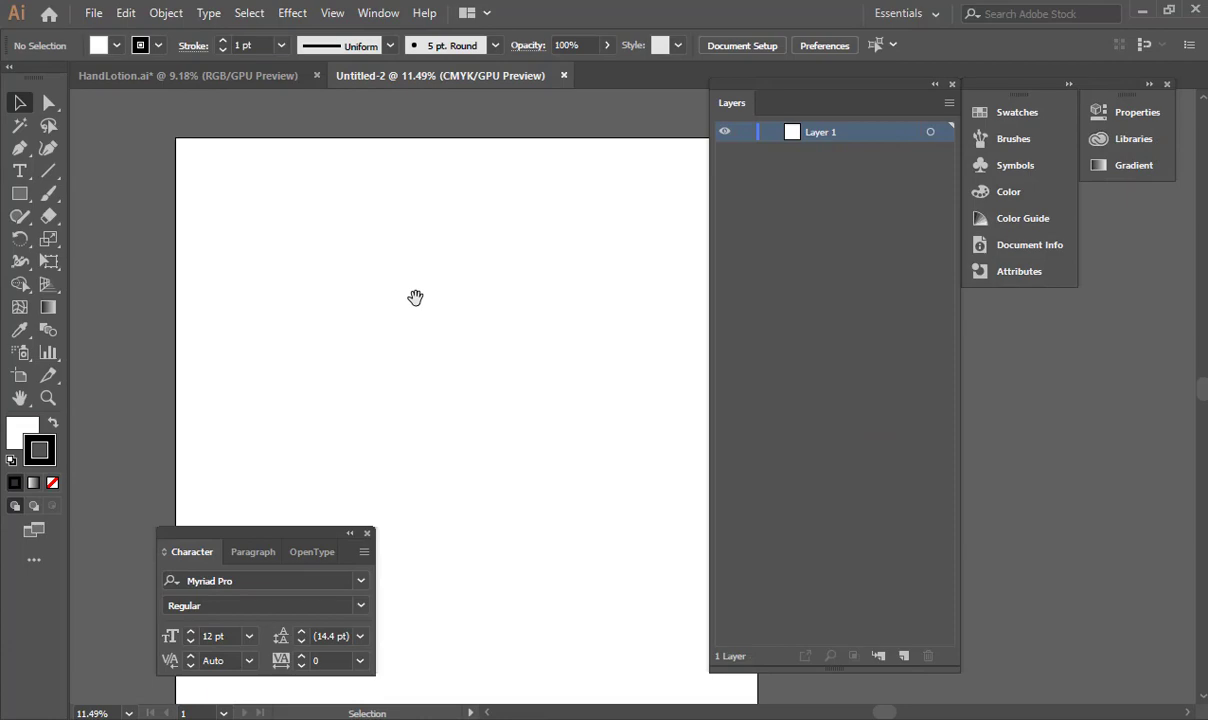
Step: Place RoundBottle.tif in the new document and align it with the artboard
click(93, 13)
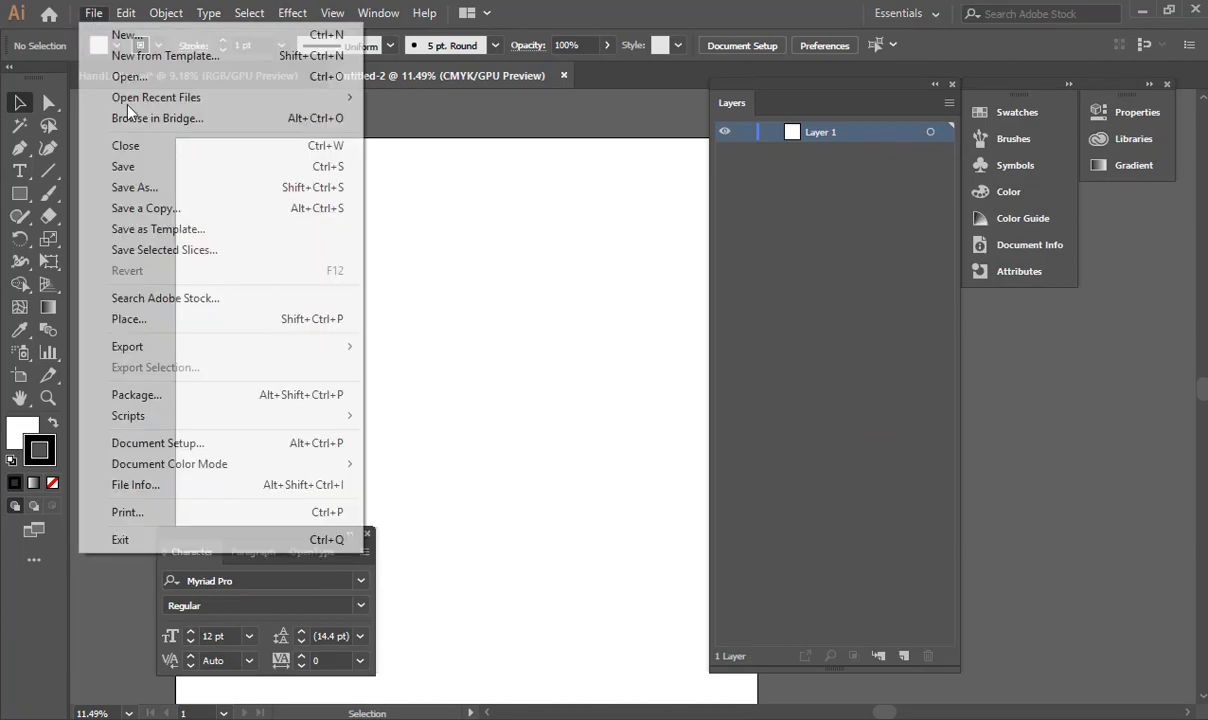
click(205, 320)
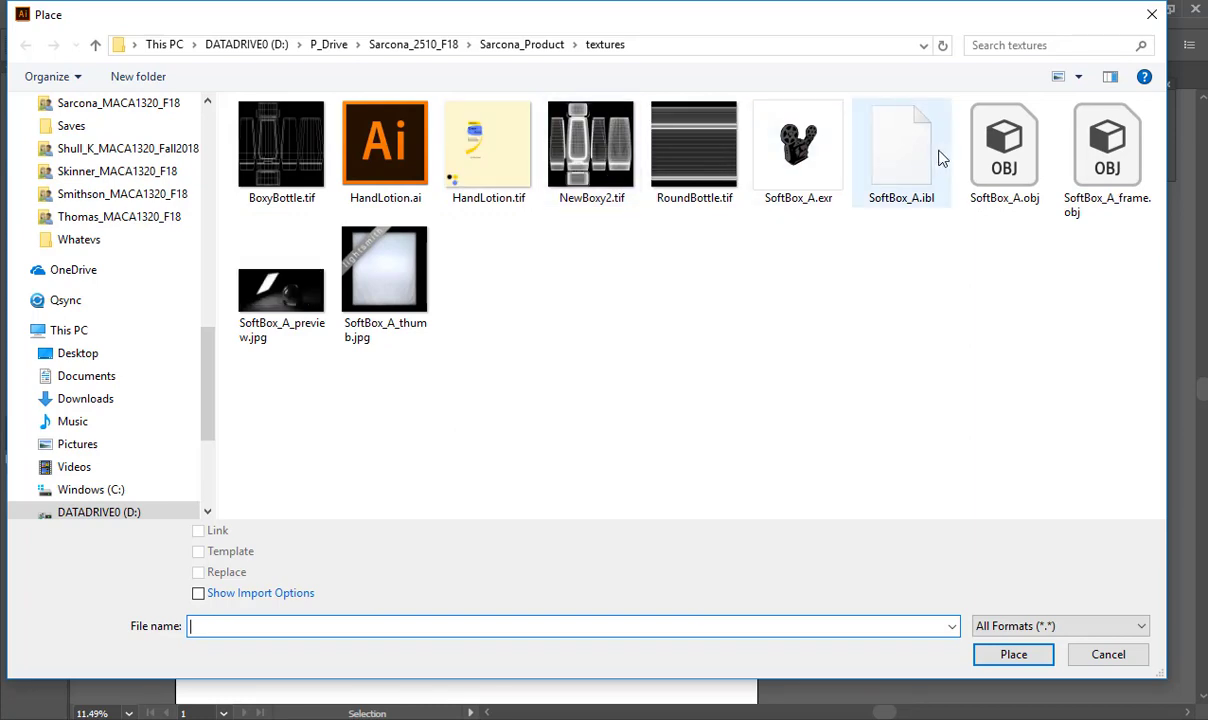
double_click(700, 162)
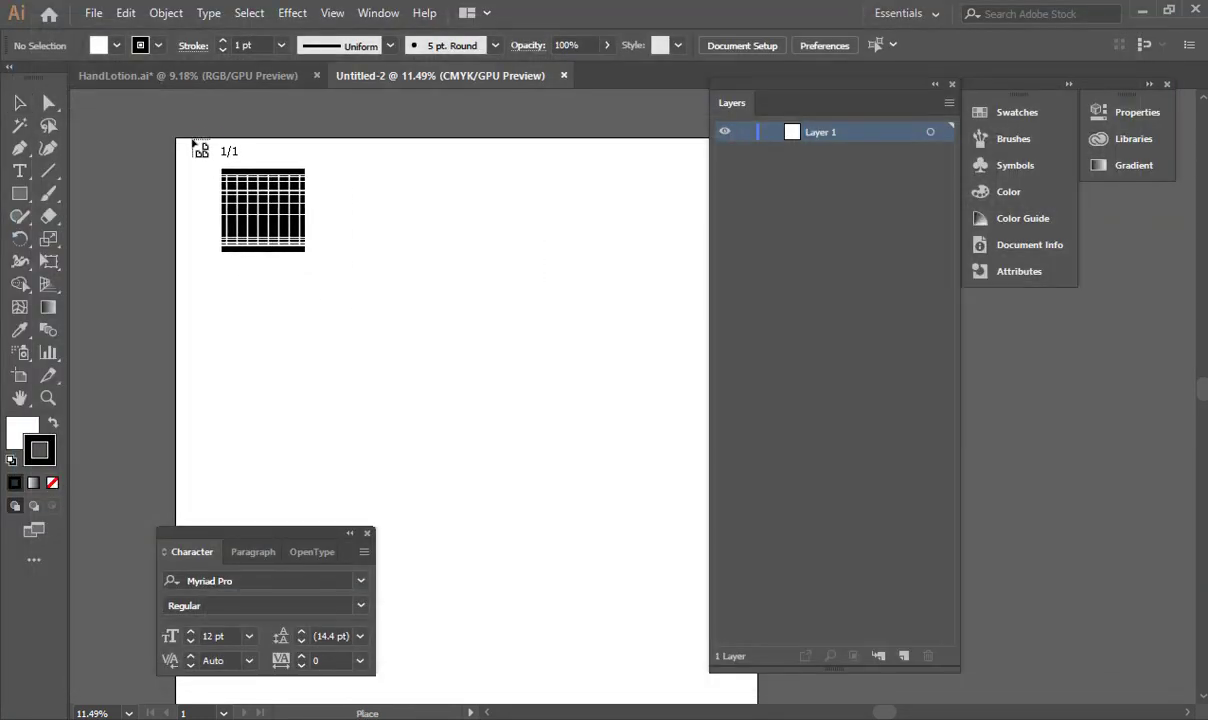
click(192, 140)
drag(234, 167, 221, 167)
drag(377, 237, 312, 92)
ctrl+alt+click(453, 310)
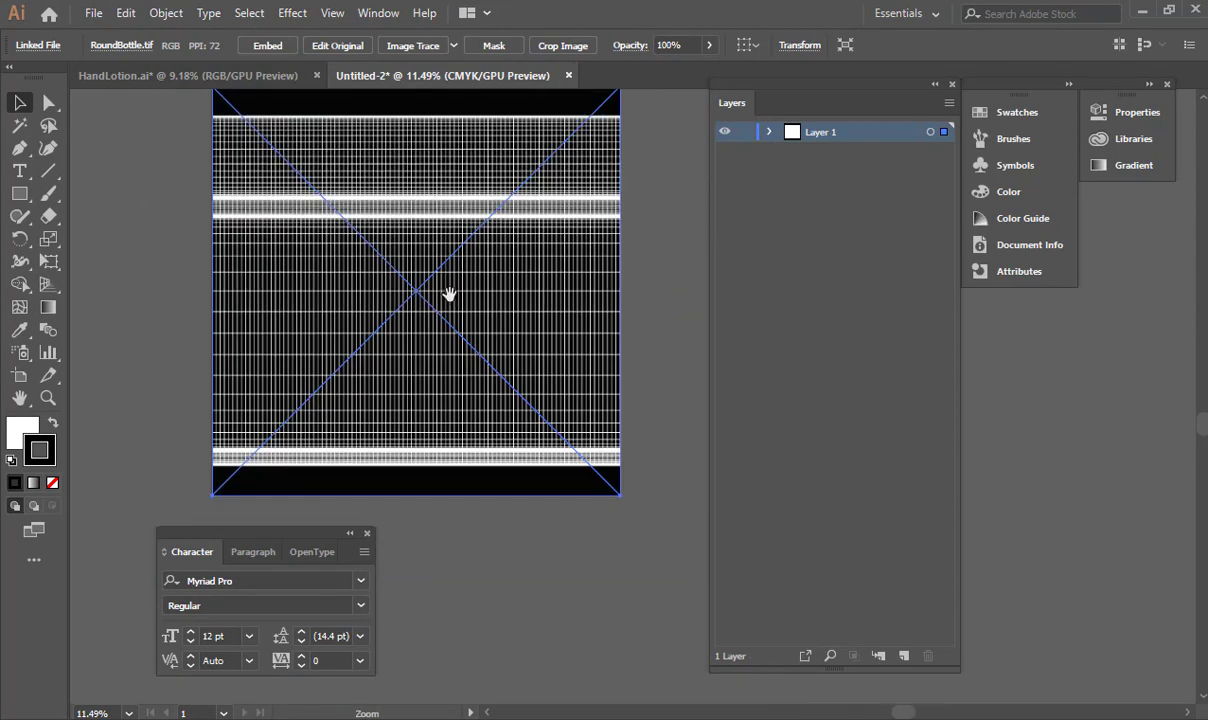
click(124, 233)
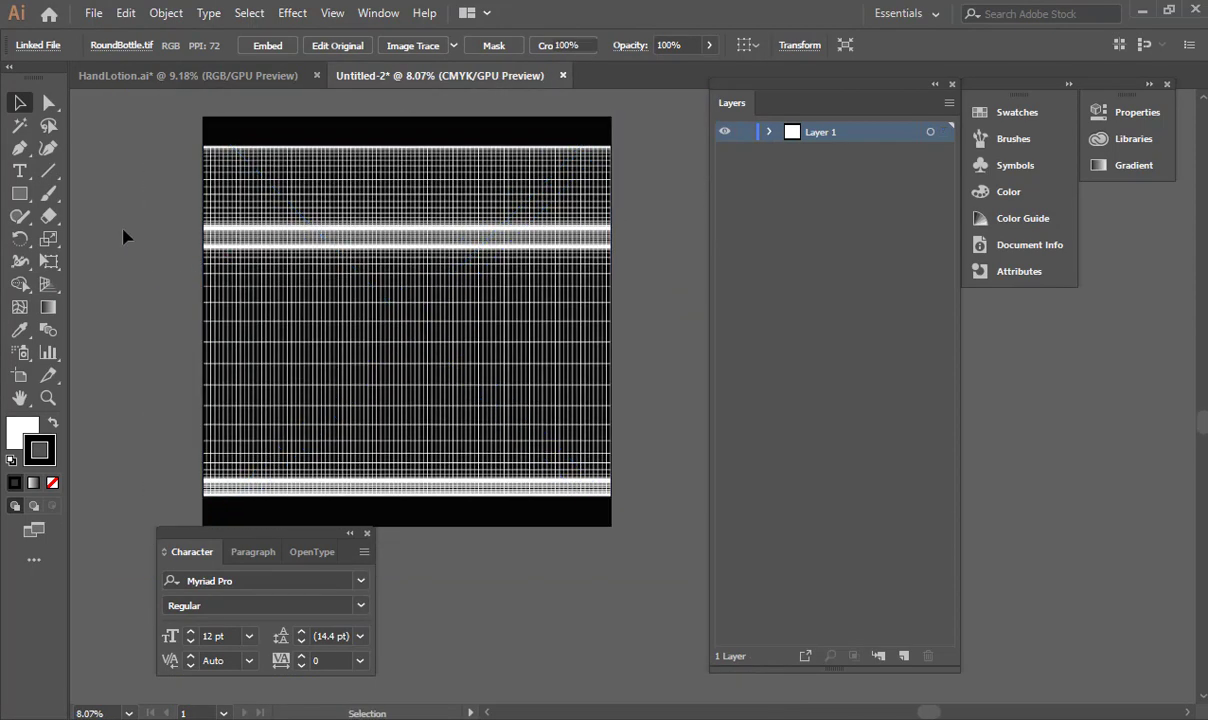
Step: Draw a full-width rectangle over the large lower band of the UV template that covers the bottle's body
click(19, 194)
drag(205, 247, 610, 483)
key(v)
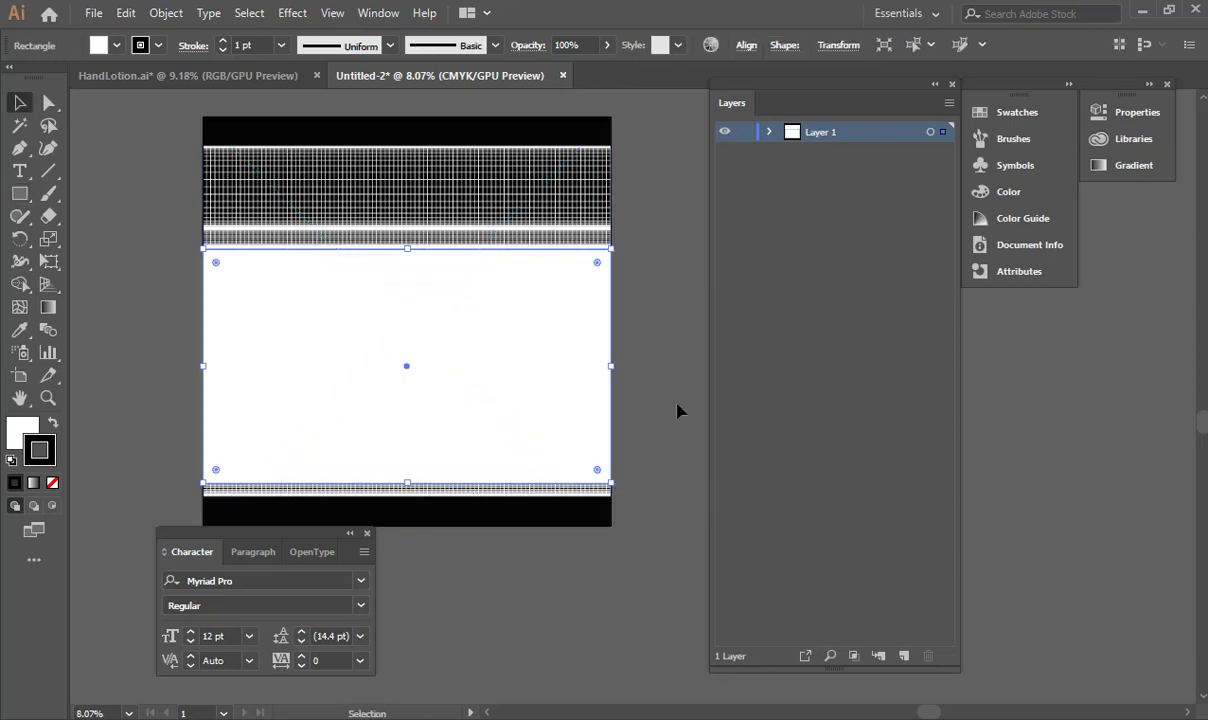
Step: Move the rectangle onto a new layer and hide Layer 1 with the UV template
click(903, 655)
drag(941, 153, 943, 132)
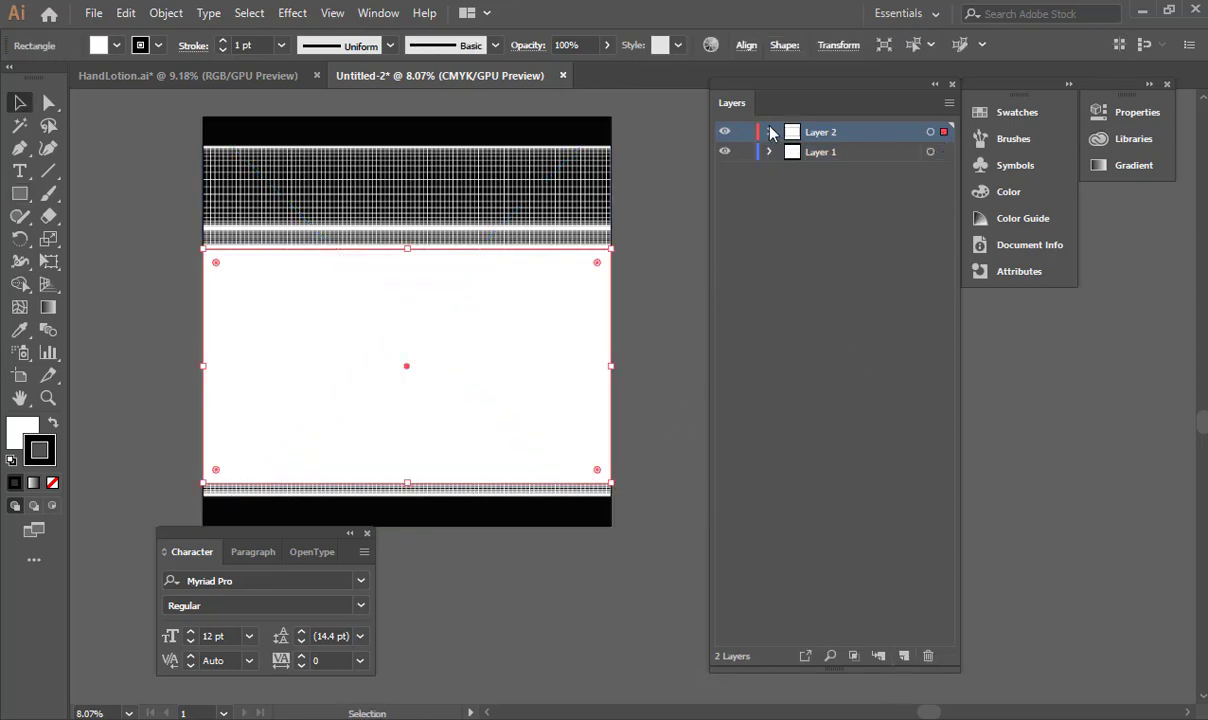
click(724, 153)
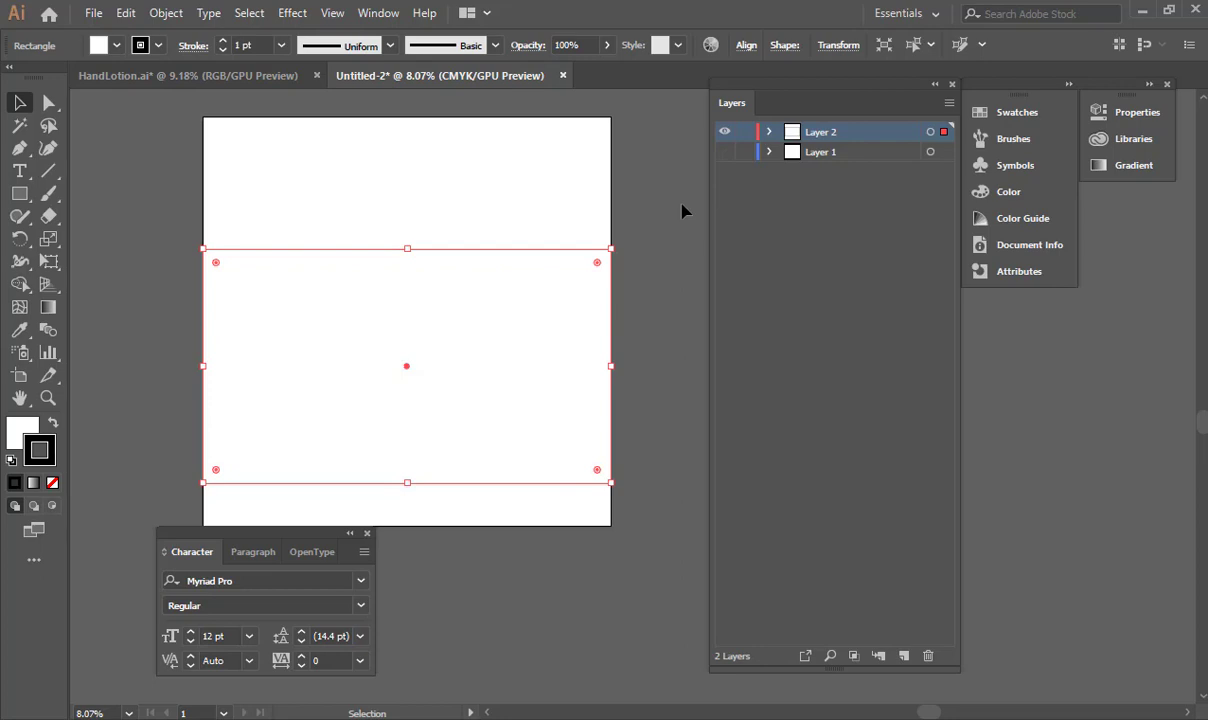
Step: Set the body rectangle's stroke weight to 3 pt and deselect it
click(116, 395)
key(ctrl+a)
click(139, 164)
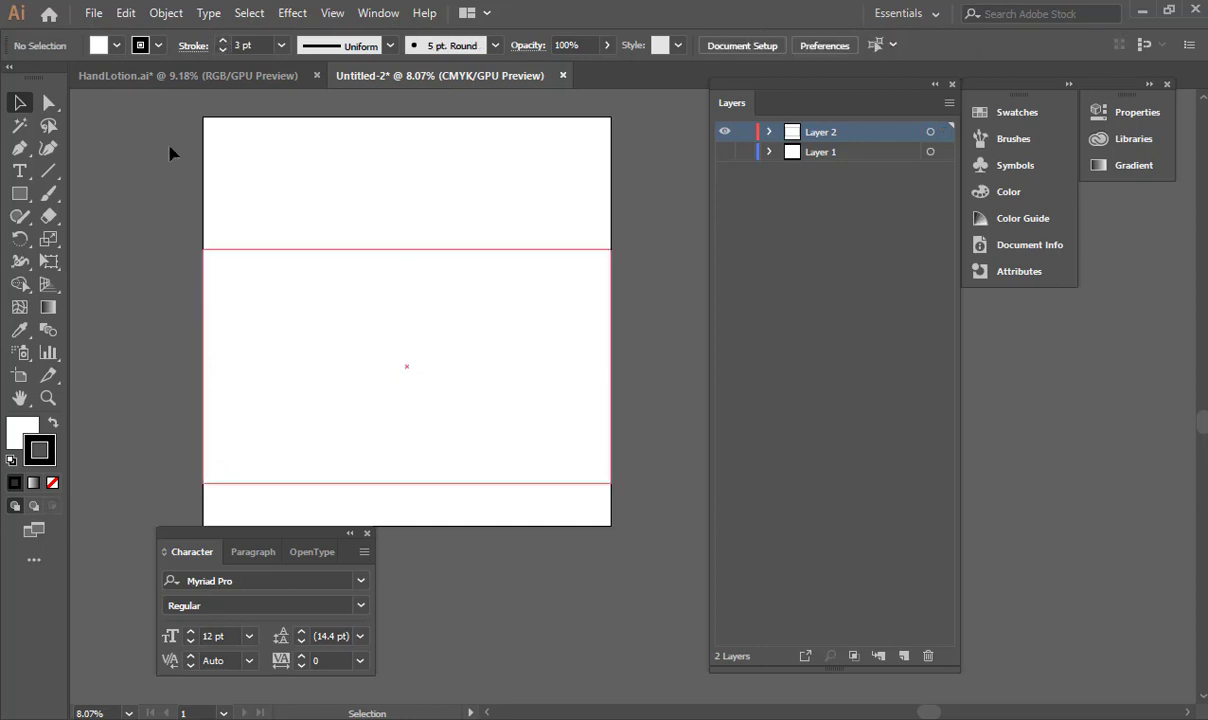
Step: Copy the "Cheap Stuff" front label artwork from HandLotion.ai and paste it into the new round bottle document
click(175, 75)
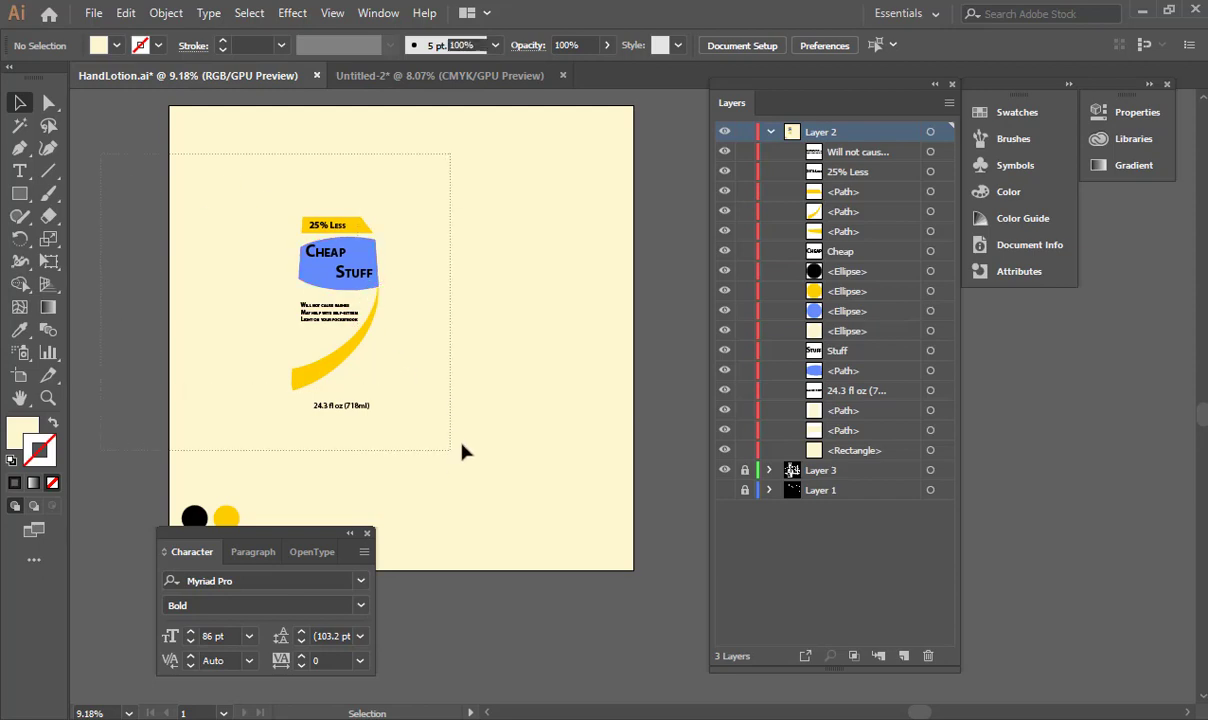
key(ctrl+a)
key(a)
key(v)
key(ctrl+c)
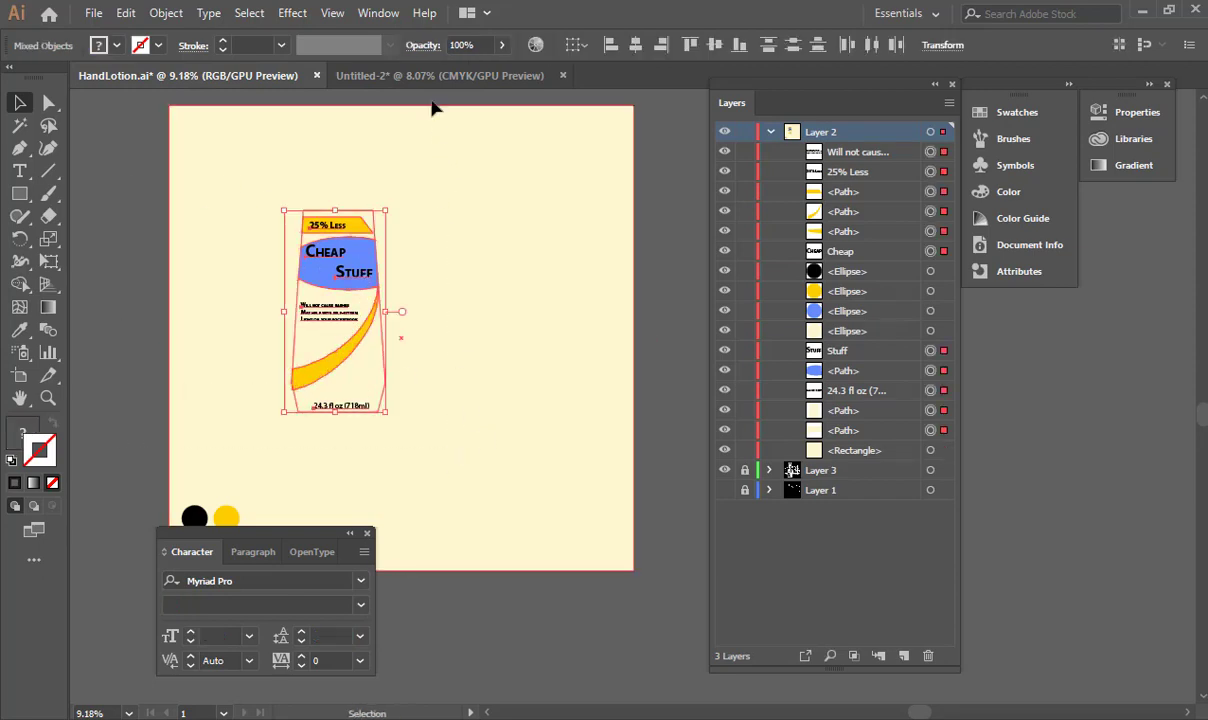
click(440, 75)
key(ctrl+v)
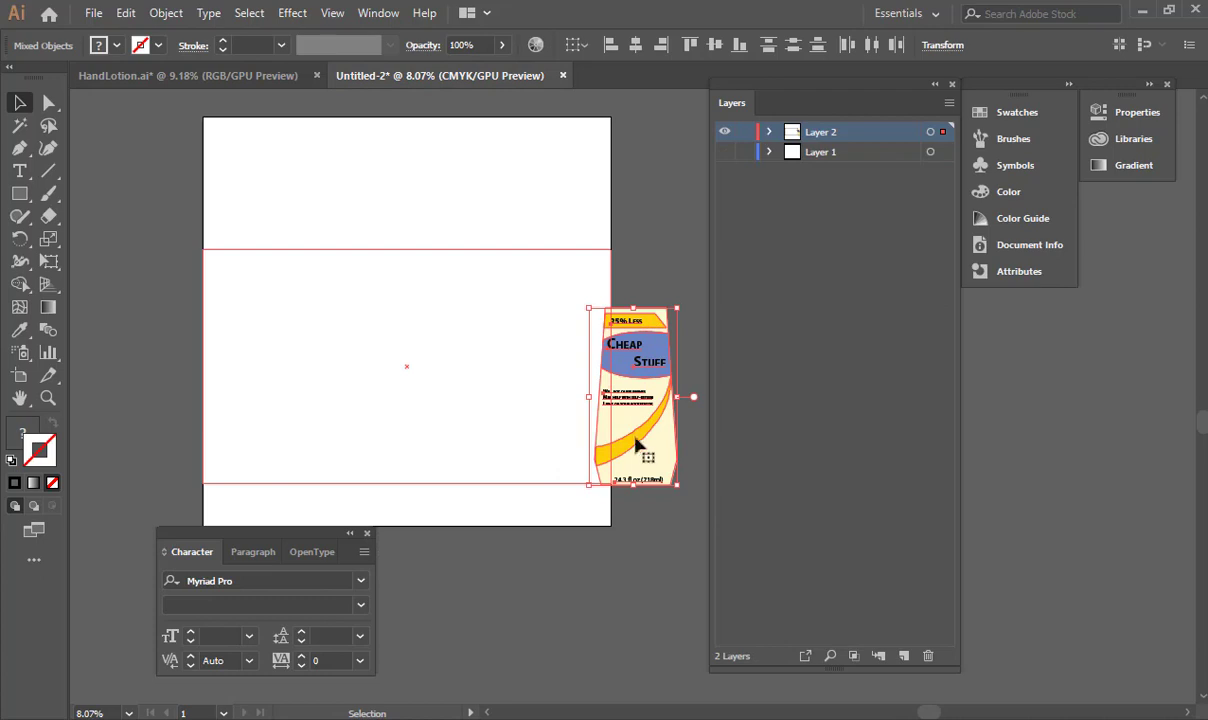
Step: Move the complete label artwork to the middle of the artboard, between the two horizontal lines, and deselect it
drag(605, 463, 420, 430)
key(alt+Tab)
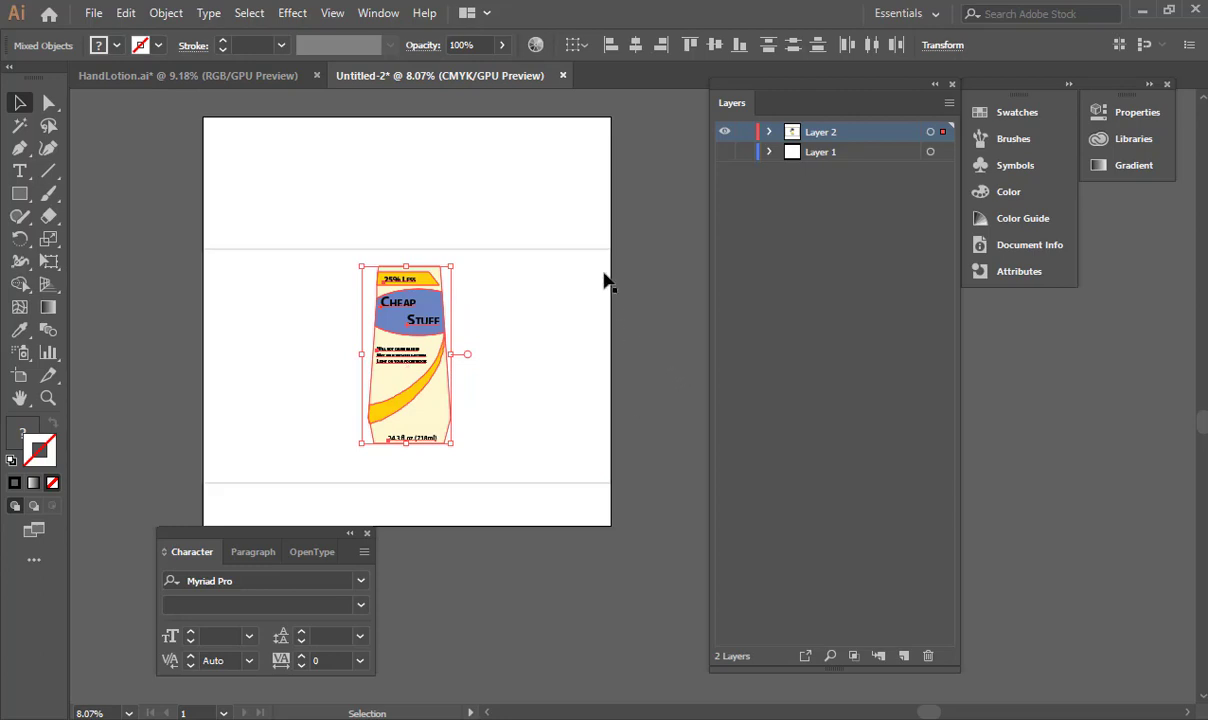
click(590, 335)
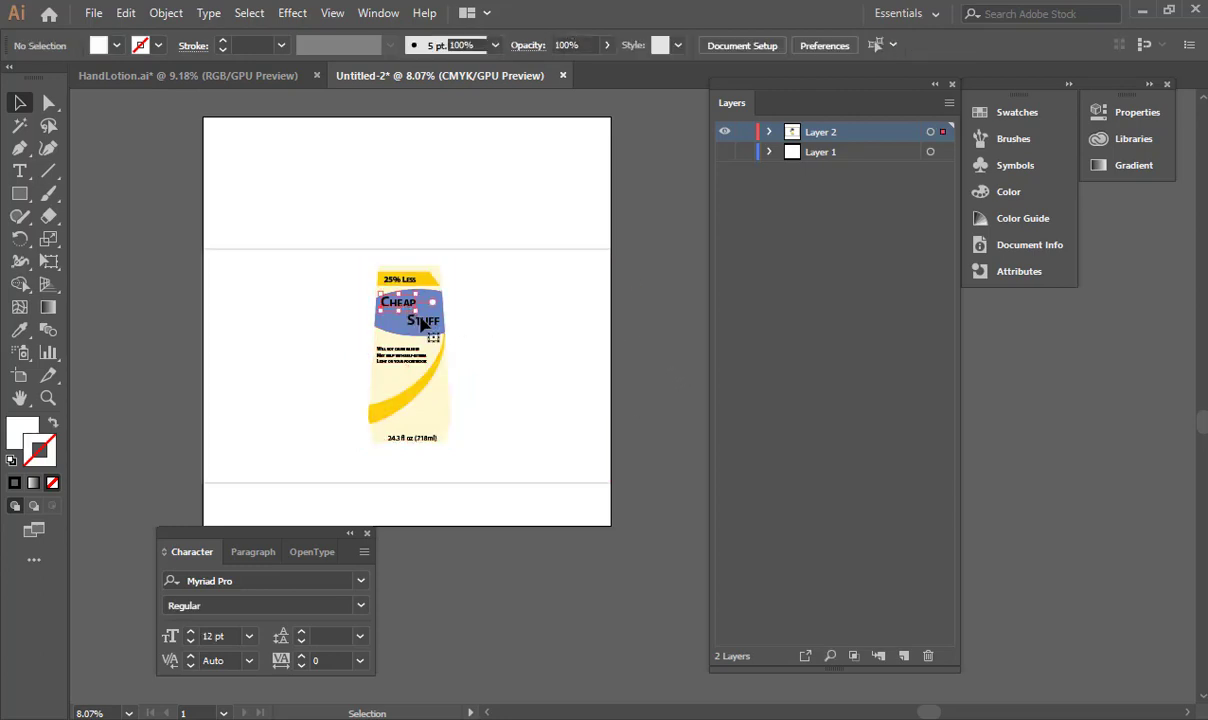
Step: Enlarge the word "Cheap" to about 1035 pt and place it over the upper left of the label band
drag(408, 308, 500, 428)
key(e)
key(v)
drag(343, 337, 331, 319)
click(600, 340)
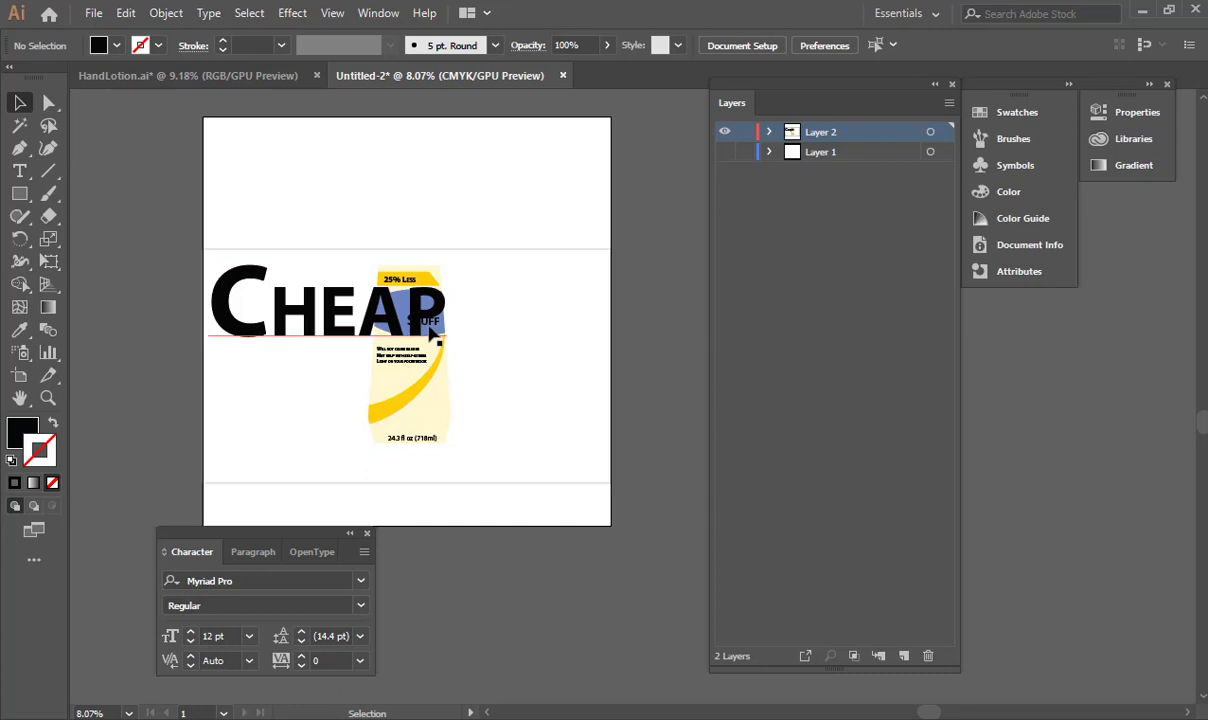
drag(414, 313, 408, 281)
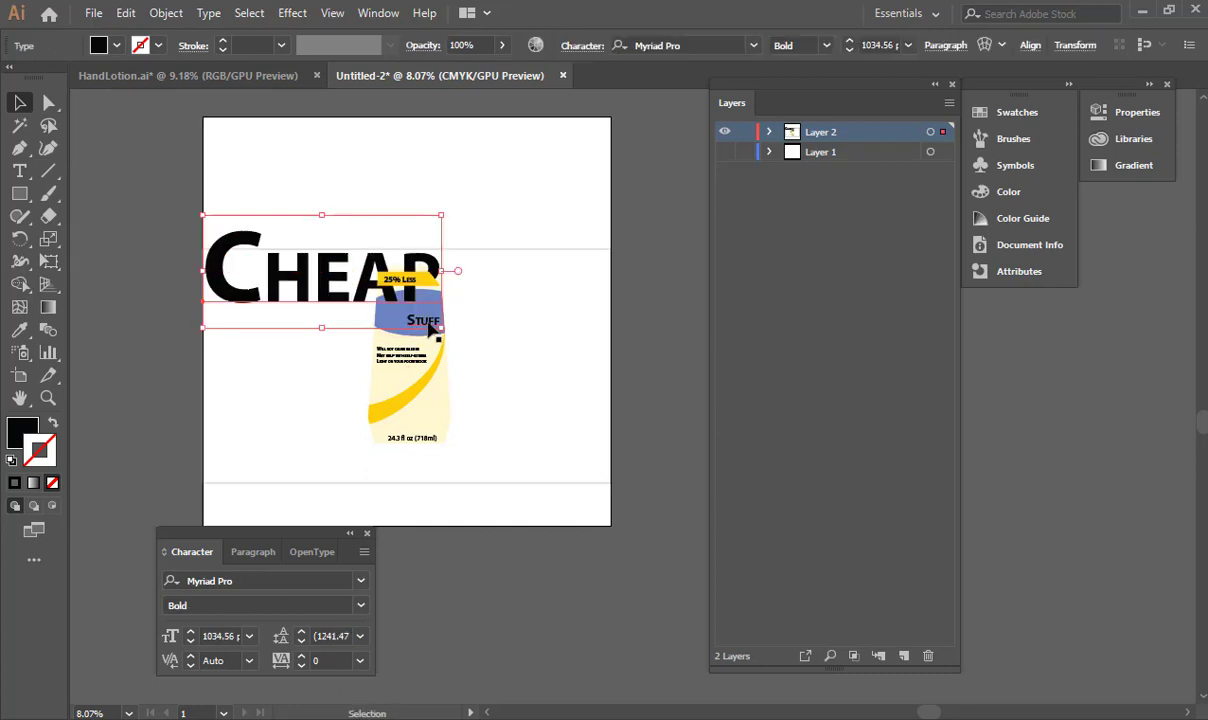
Step: Enlarge the word "Stuff" to about 940 pt and arrange it below and to the right of "Cheap" inside the band
click(440, 324)
key(e)
shift+drag(440, 329, 610, 430)
key(v)
drag(525, 393, 494, 378)
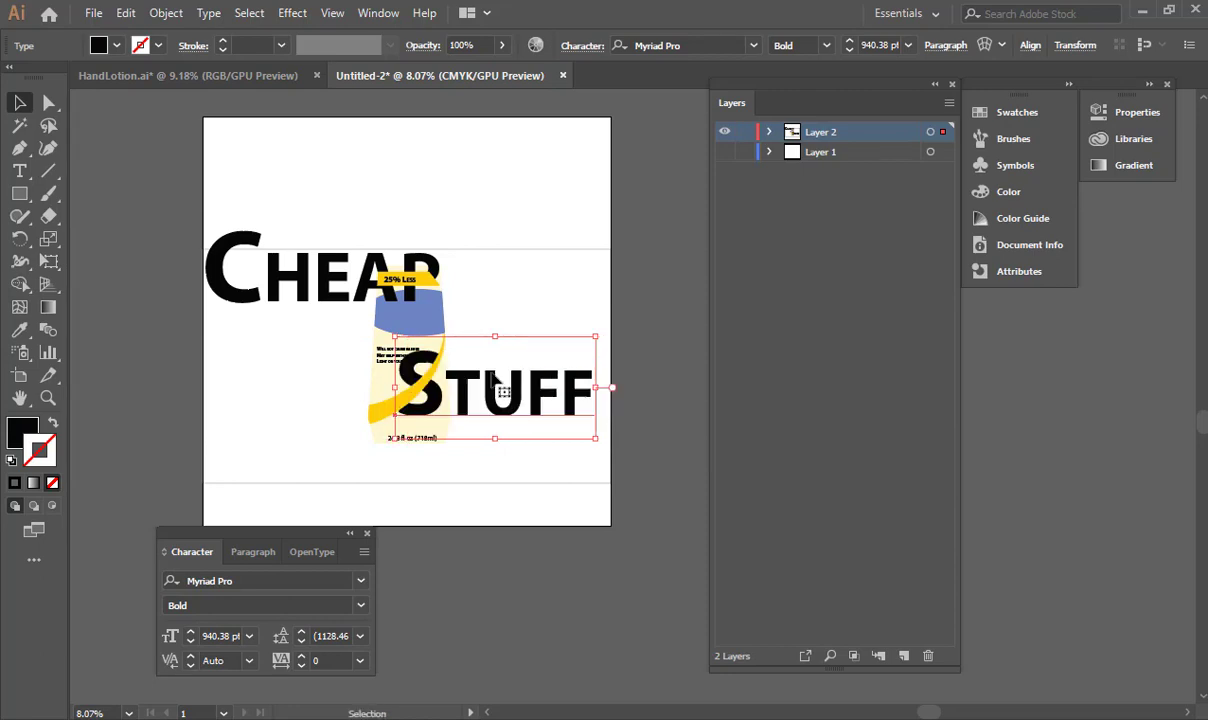
drag(310, 286, 215, 333)
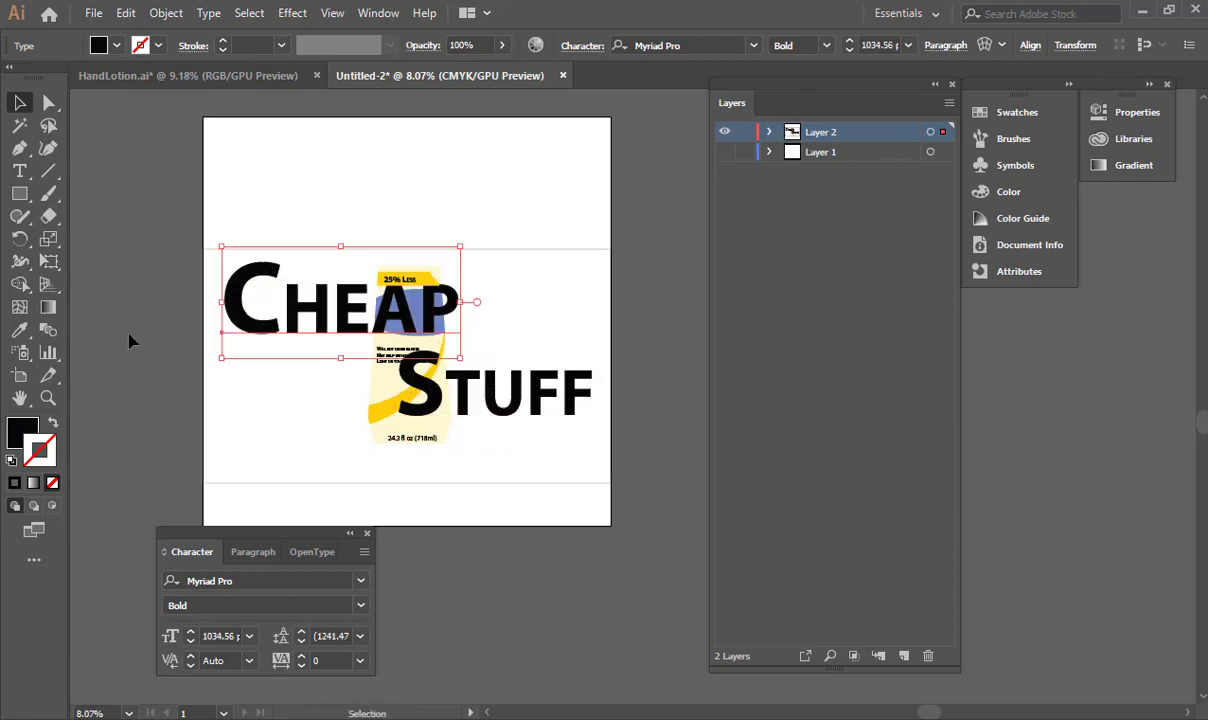
click(129, 341)
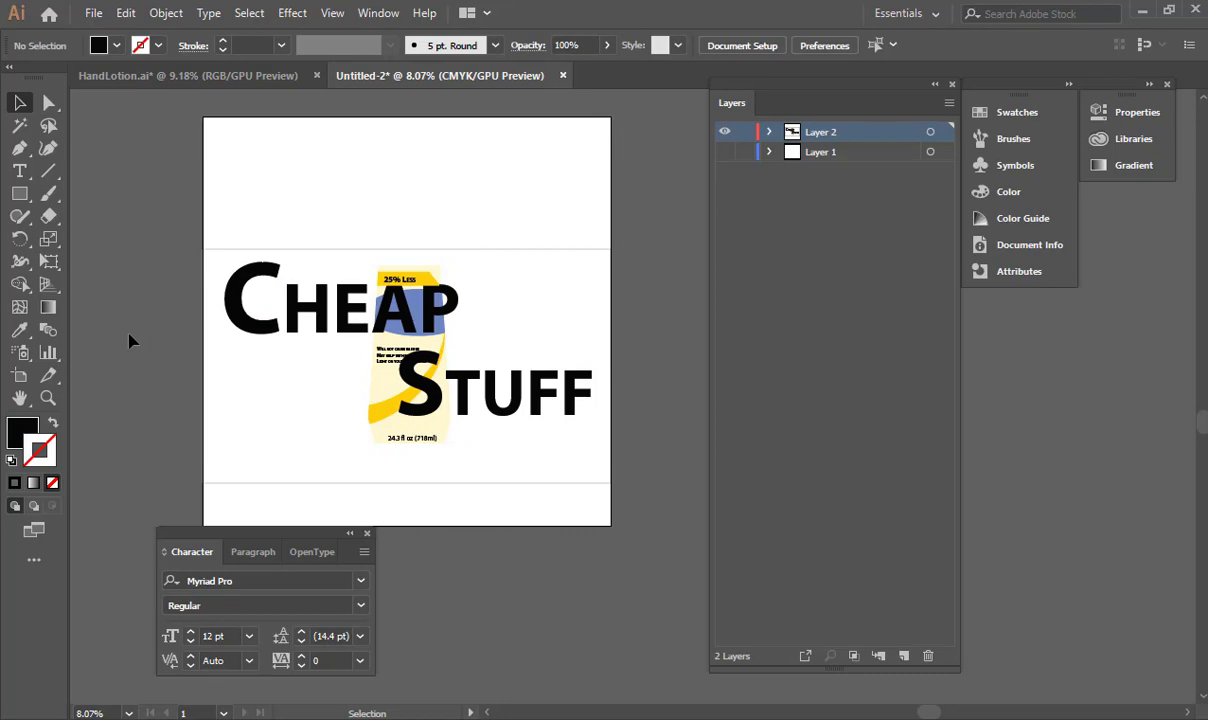
Step: Export the artwork as a TIFF named RoundBottleTexture in the textures folder, using all artboards
key(ctrl+s)
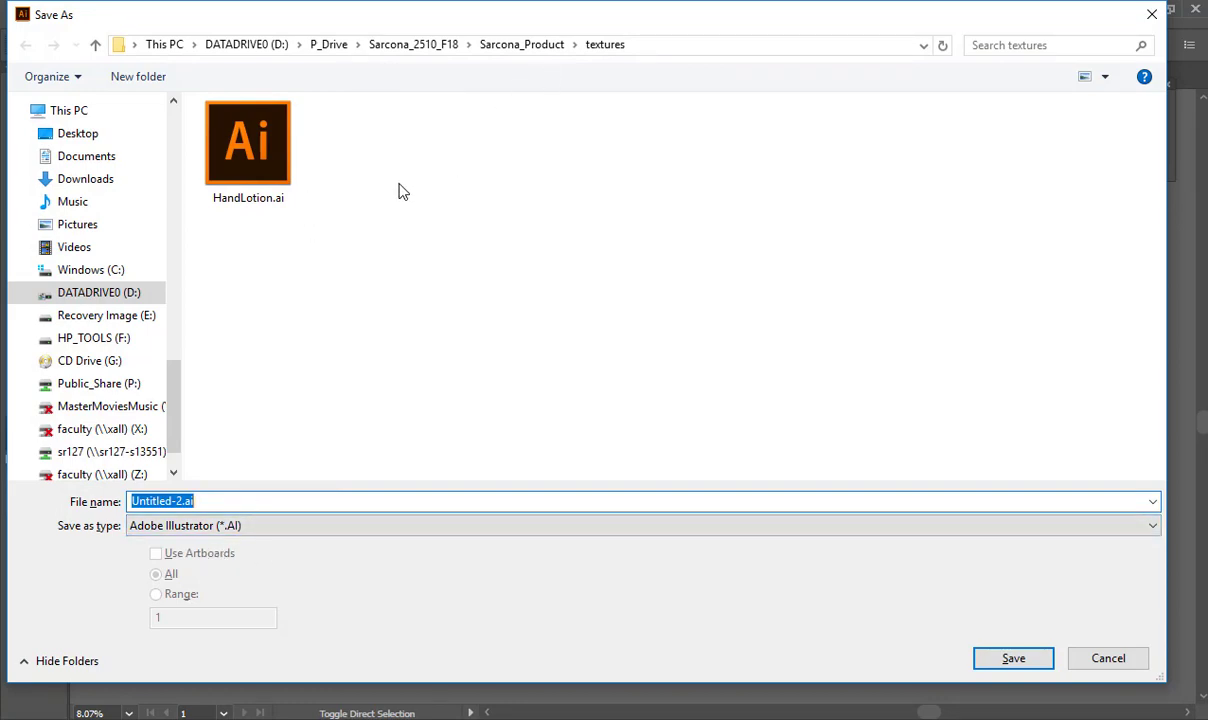
key(Escape)
click(93, 13)
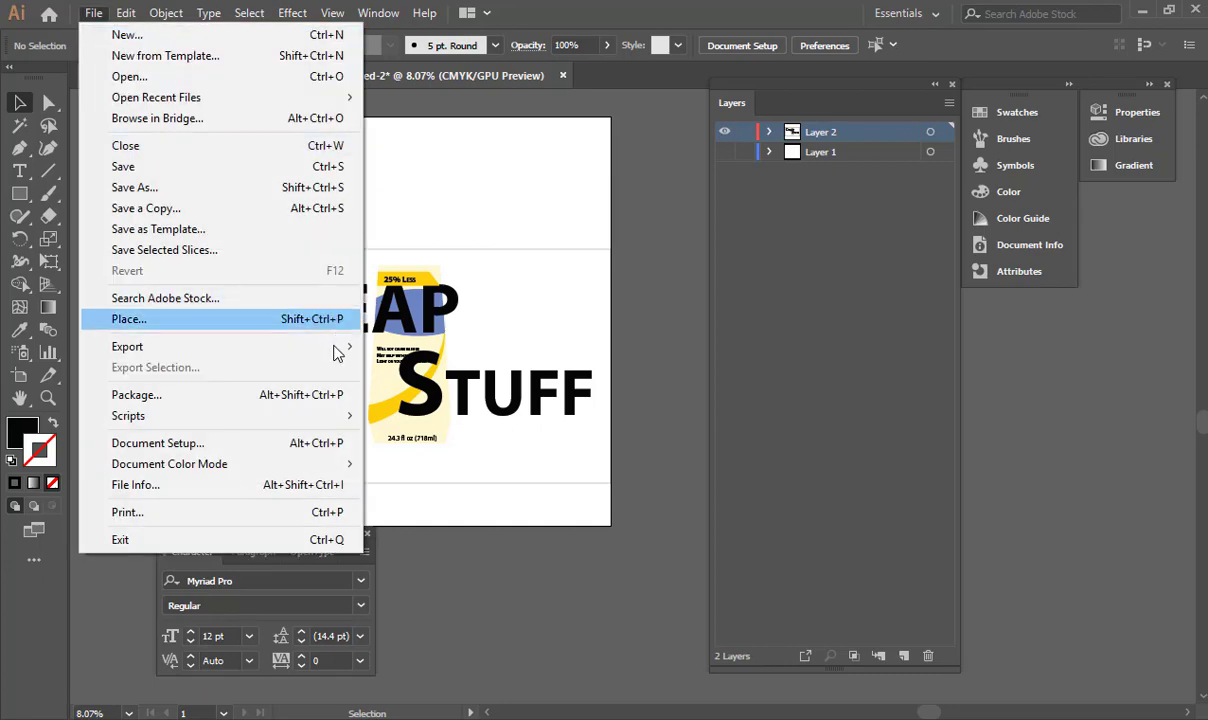
mouse_move(352, 346)
click(478, 367)
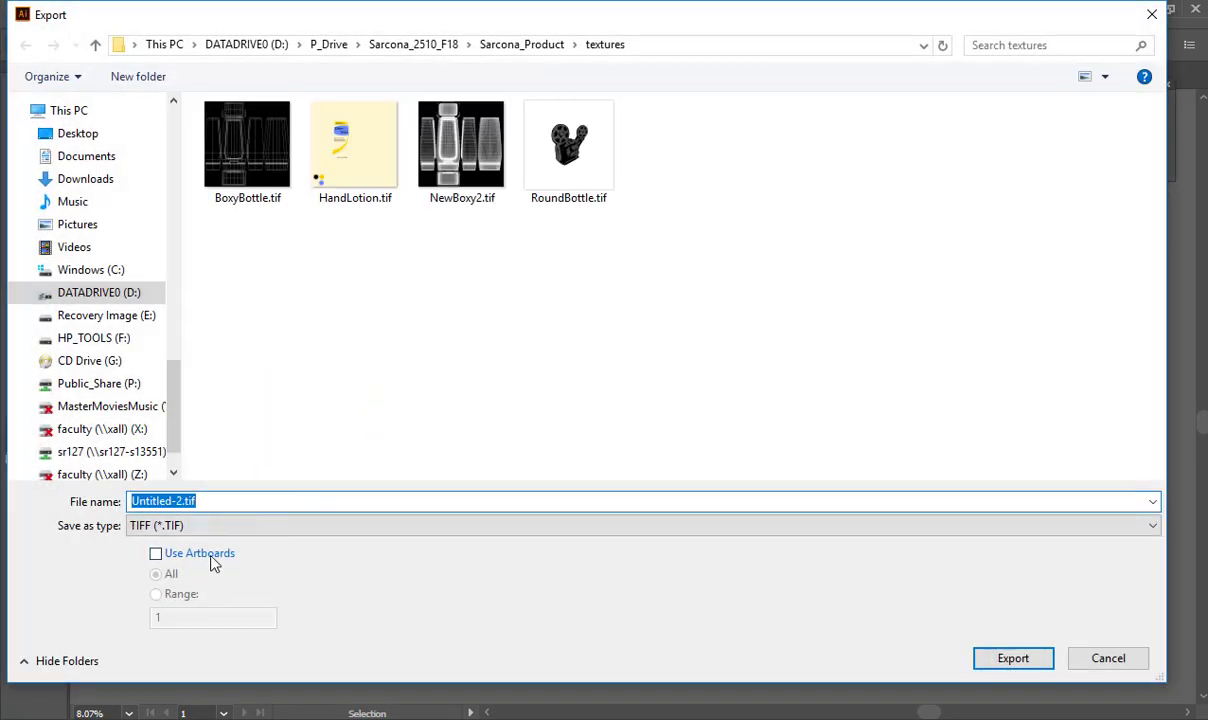
click(215, 554)
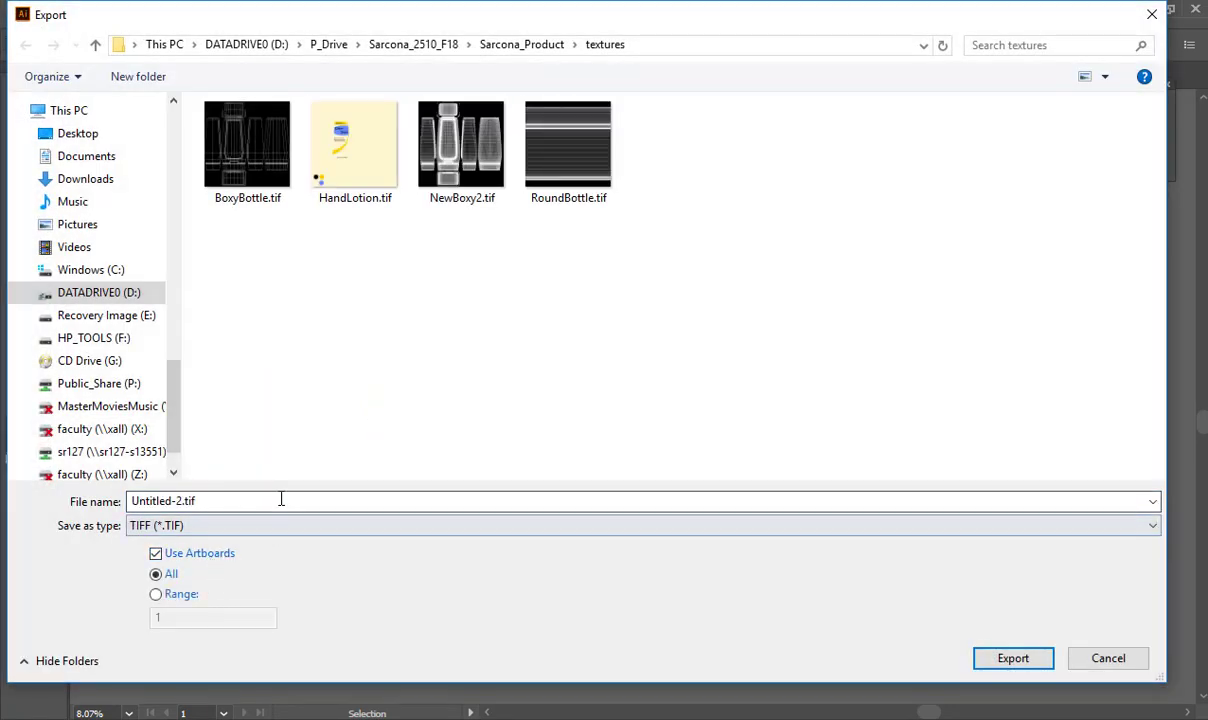
drag(280, 500, 76, 505)
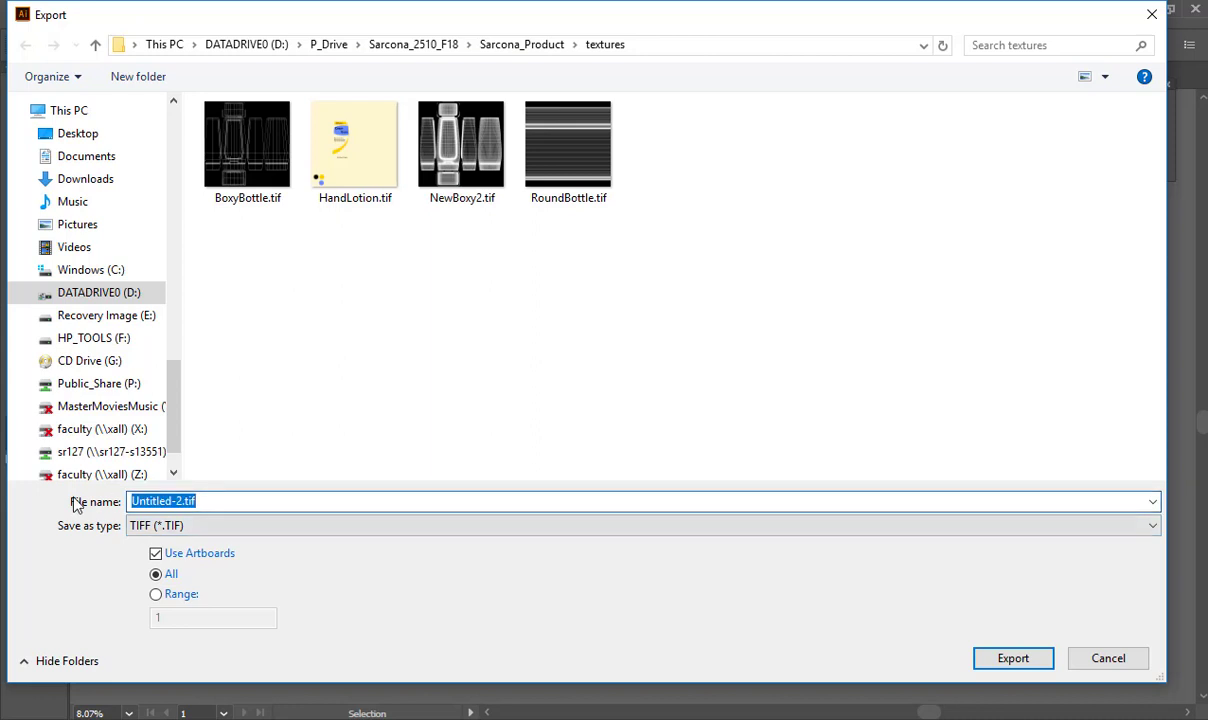
text(Ro)
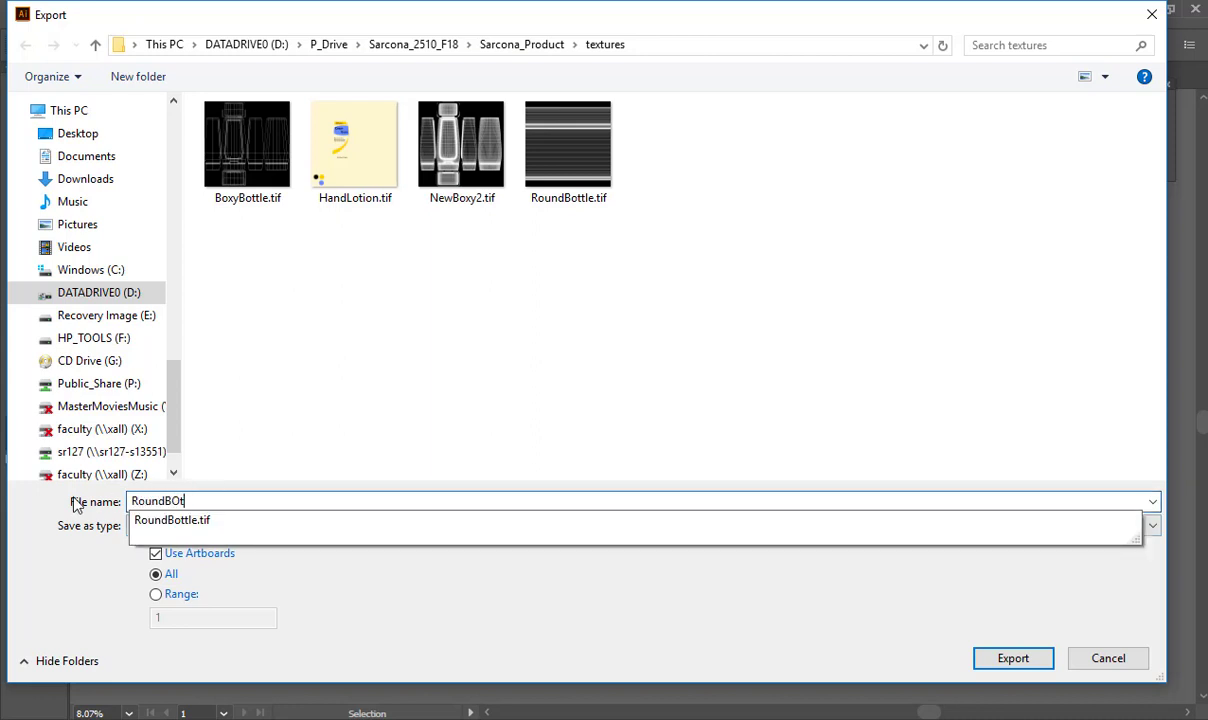
text(undBottleTex)
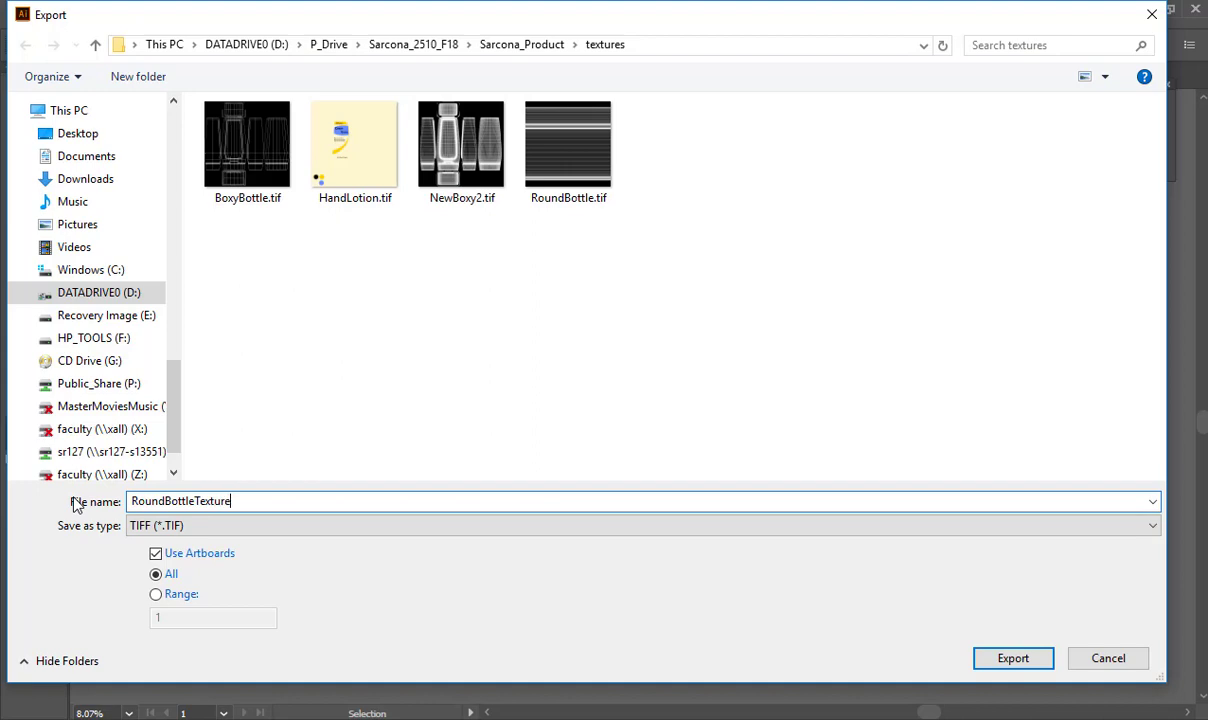
text(ture)
key(Return)
Step: Set the TIFF color model to RGB and complete the export
click(568, 292)
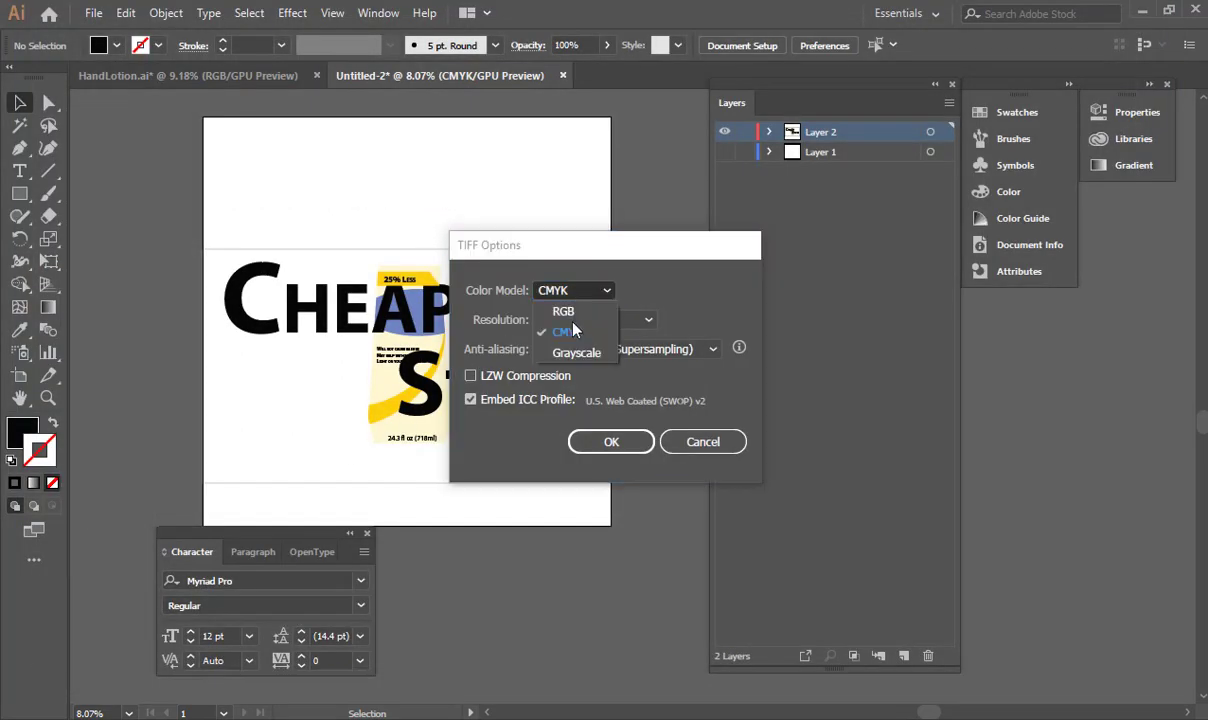
click(564, 312)
click(621, 447)
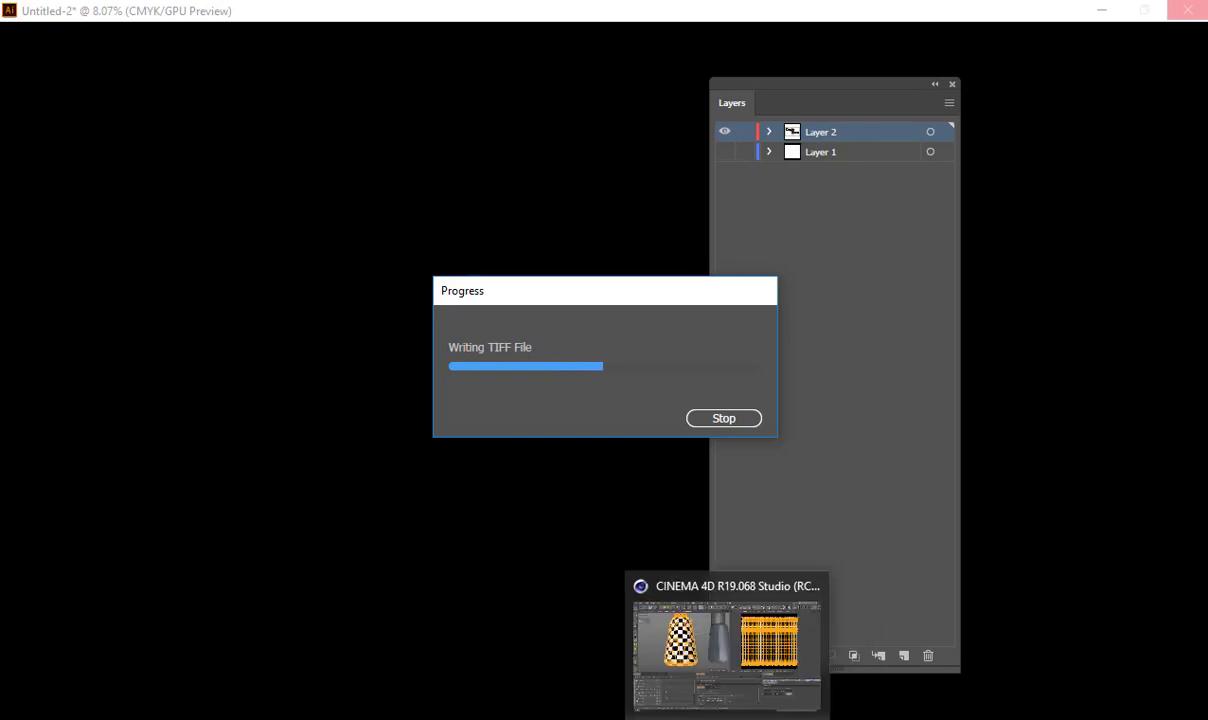
Step: Switch to Cinema 4D and change the interface layout to Startup
click(678, 650)
click(1122, 31)
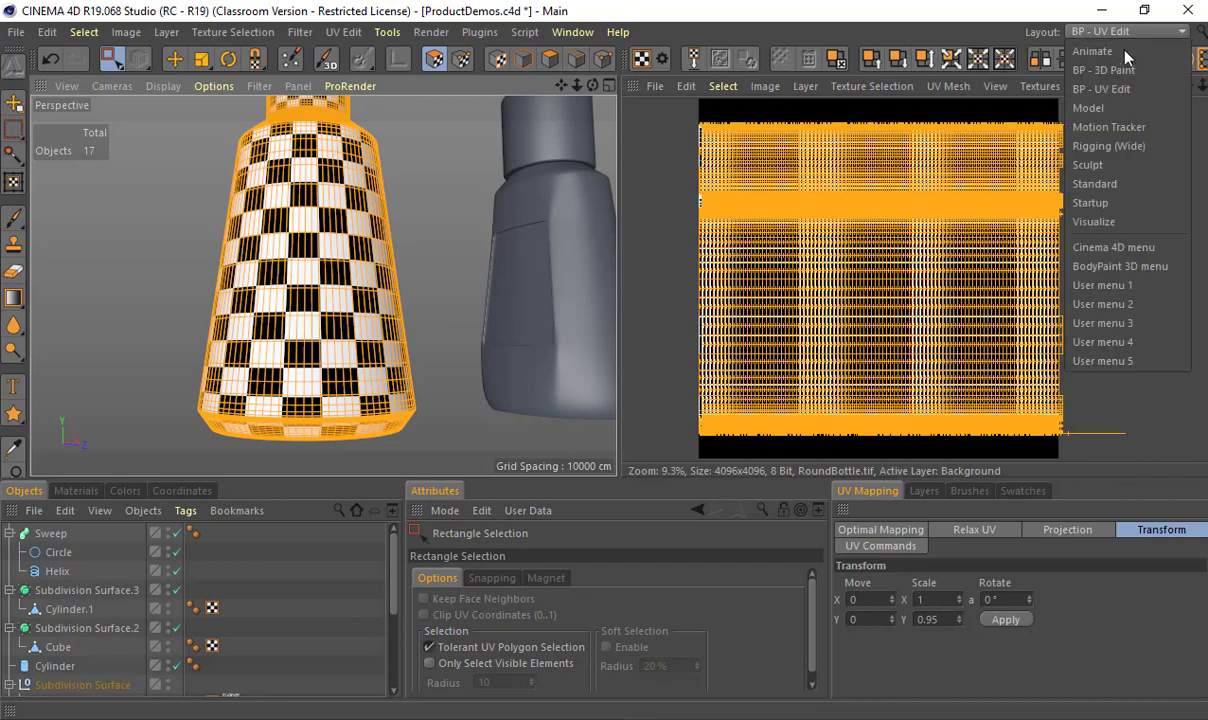
click(1092, 203)
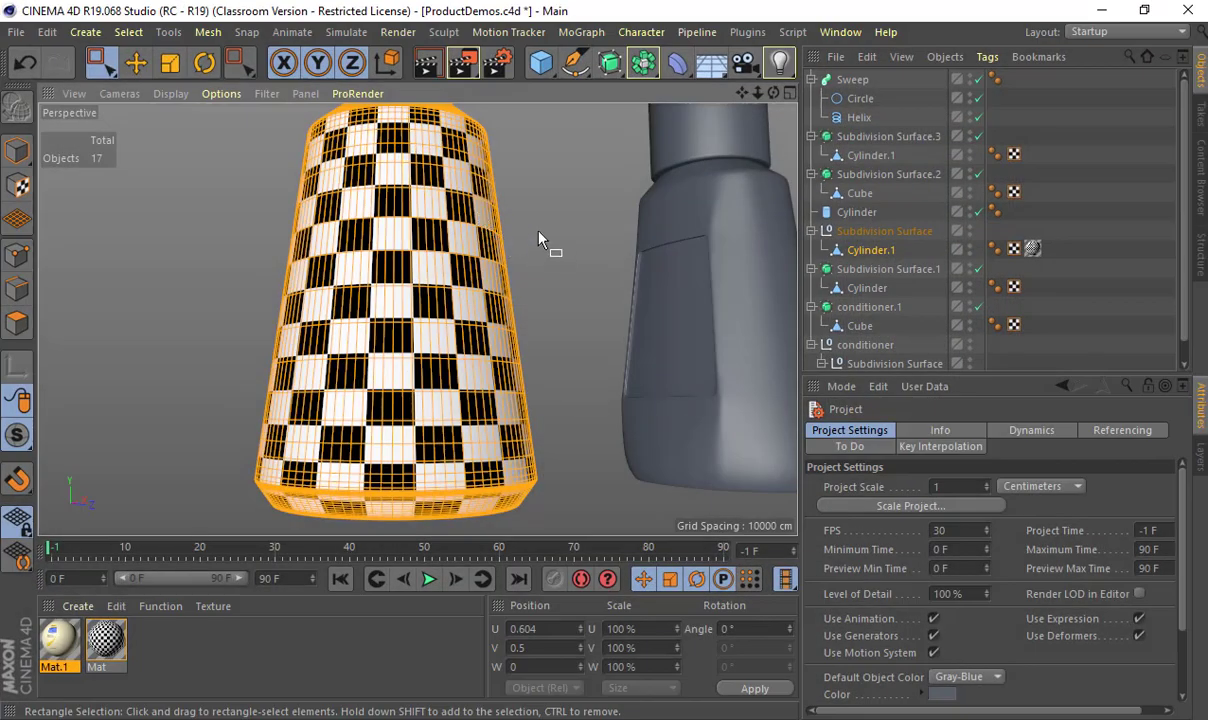
Step: Create a new material and assign it to the selected Cylinder.1 bottle
alt+drag(542, 243, 398, 515)
scroll(398, 515, up, 2)
double_click(222, 638)
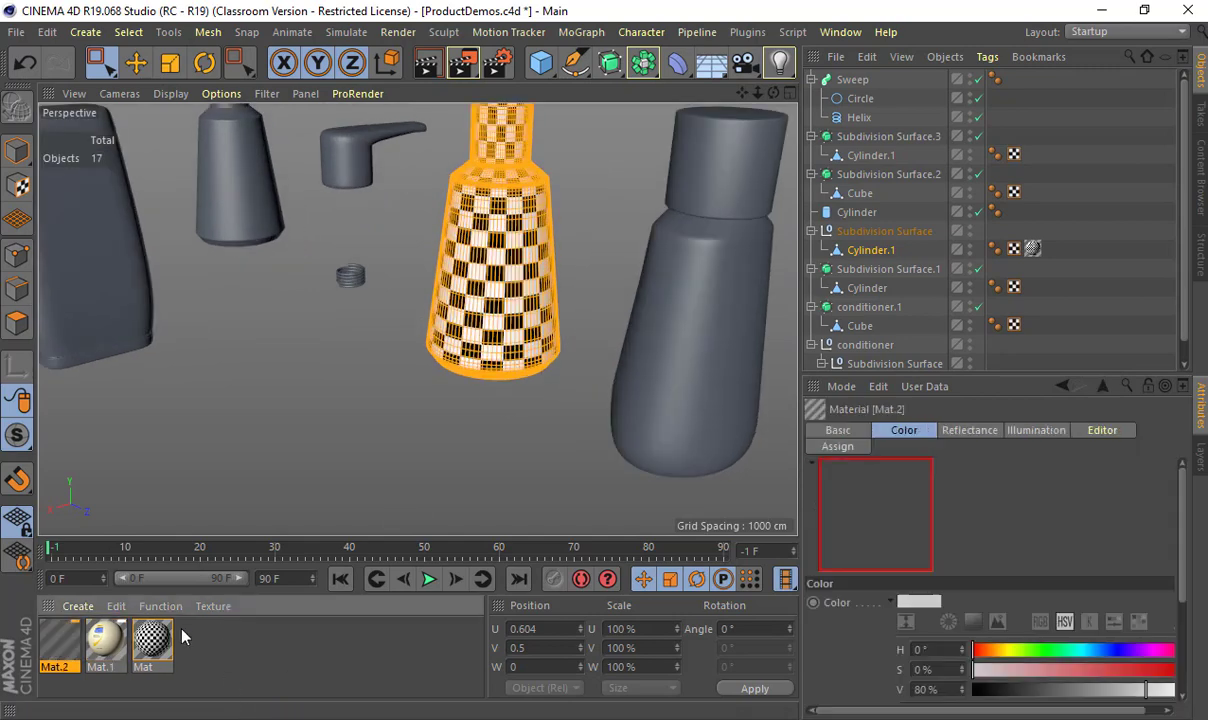
drag(518, 280, 838, 250)
Step: Load RoundBottleTexture-01.tif as the Color texture of the material Mat.2 and close its editor
double_click(55, 645)
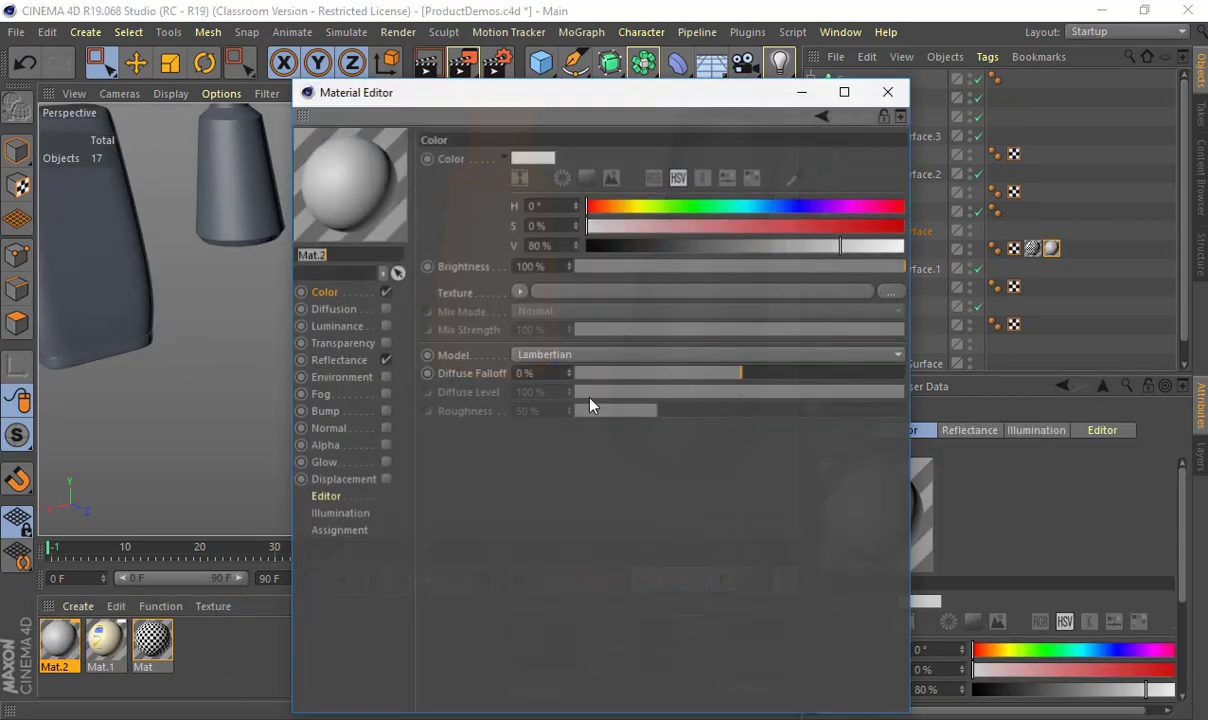
click(575, 279)
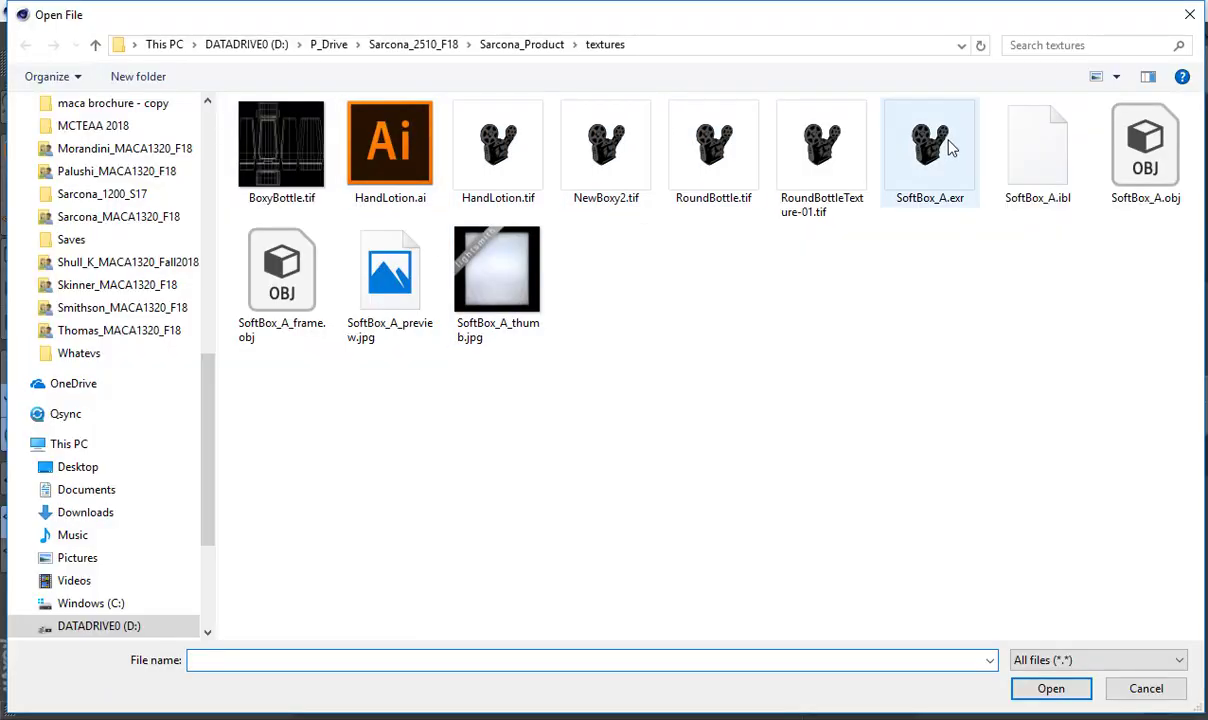
double_click(821, 150)
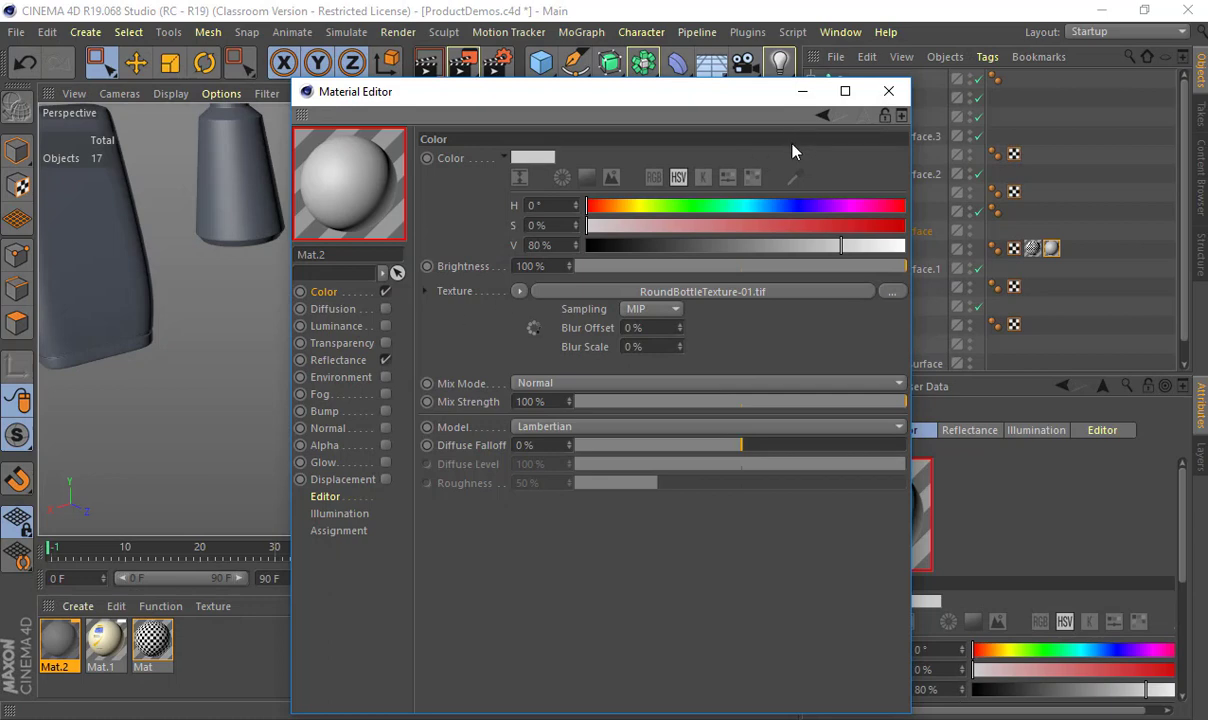
click(888, 92)
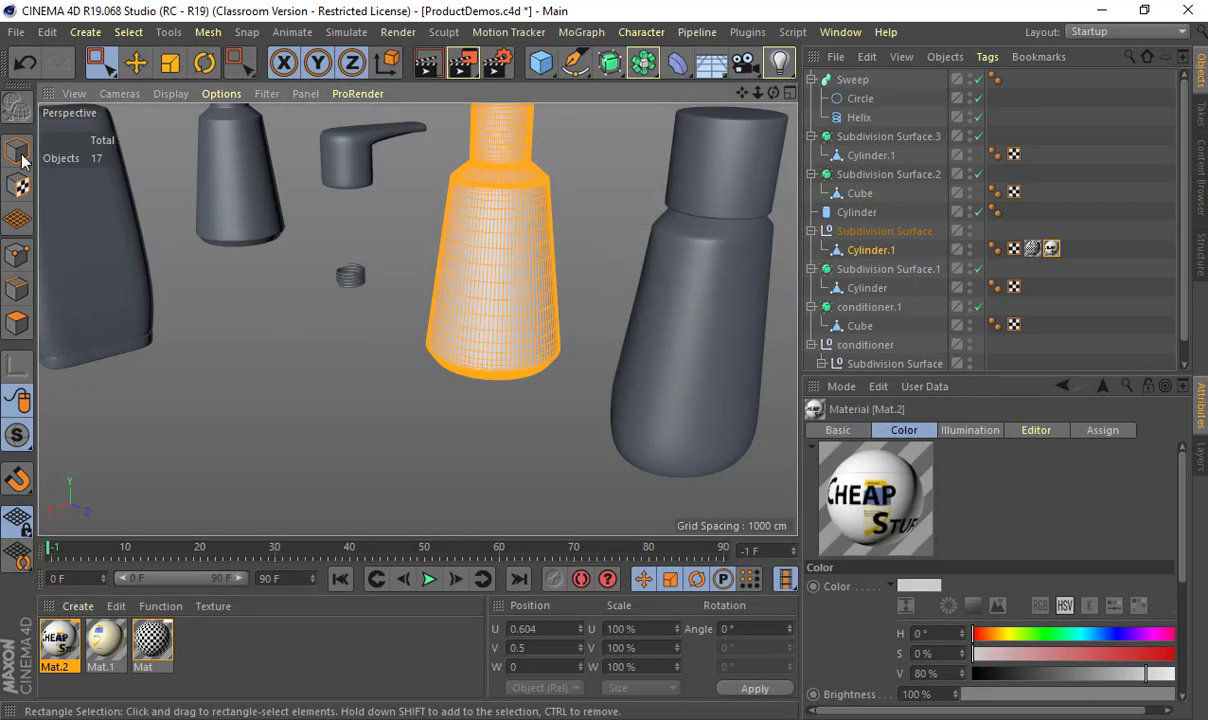
Step: Examine how the Cheap Stuff texture wraps around the bottle from different angles
click(324, 374)
alt+drag(432, 312, 917, 264)
alt+drag(639, 324, 615, 269)
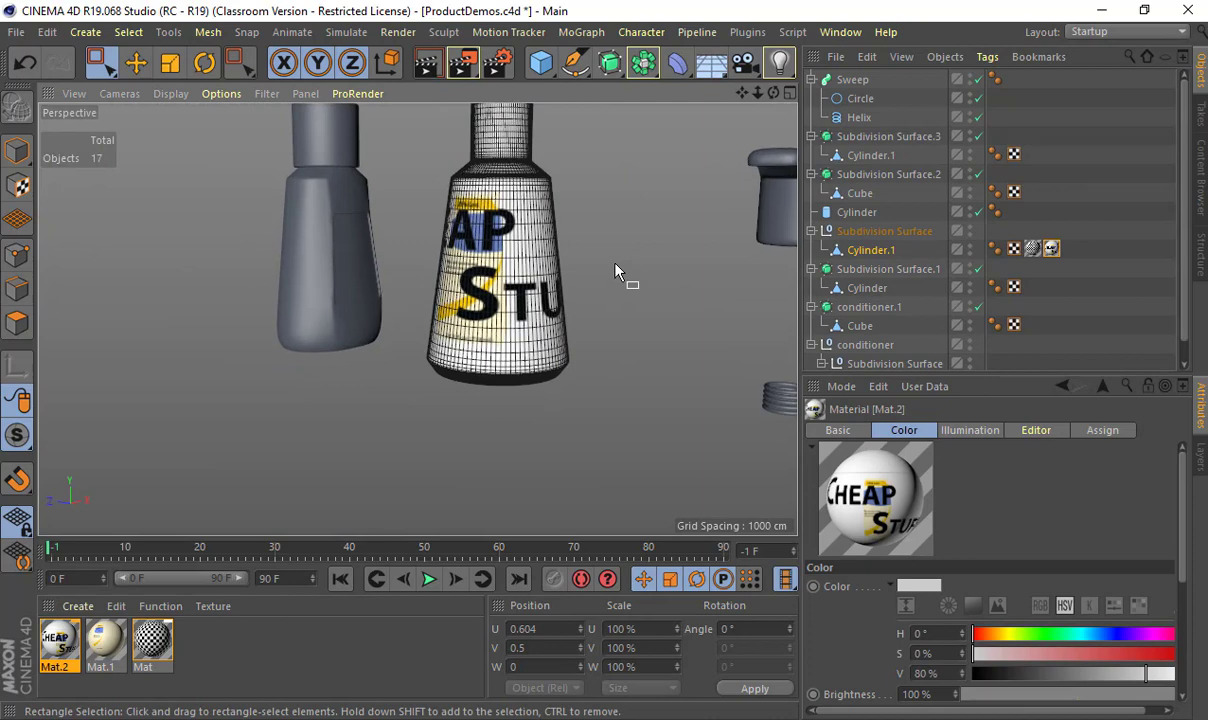
alt+drag(615, 272, 585, 228)
Step: Switch back to Illustrator and undo the enlarging and moving of the words "Cheap" and "Stuff"
key(alt+Tab)
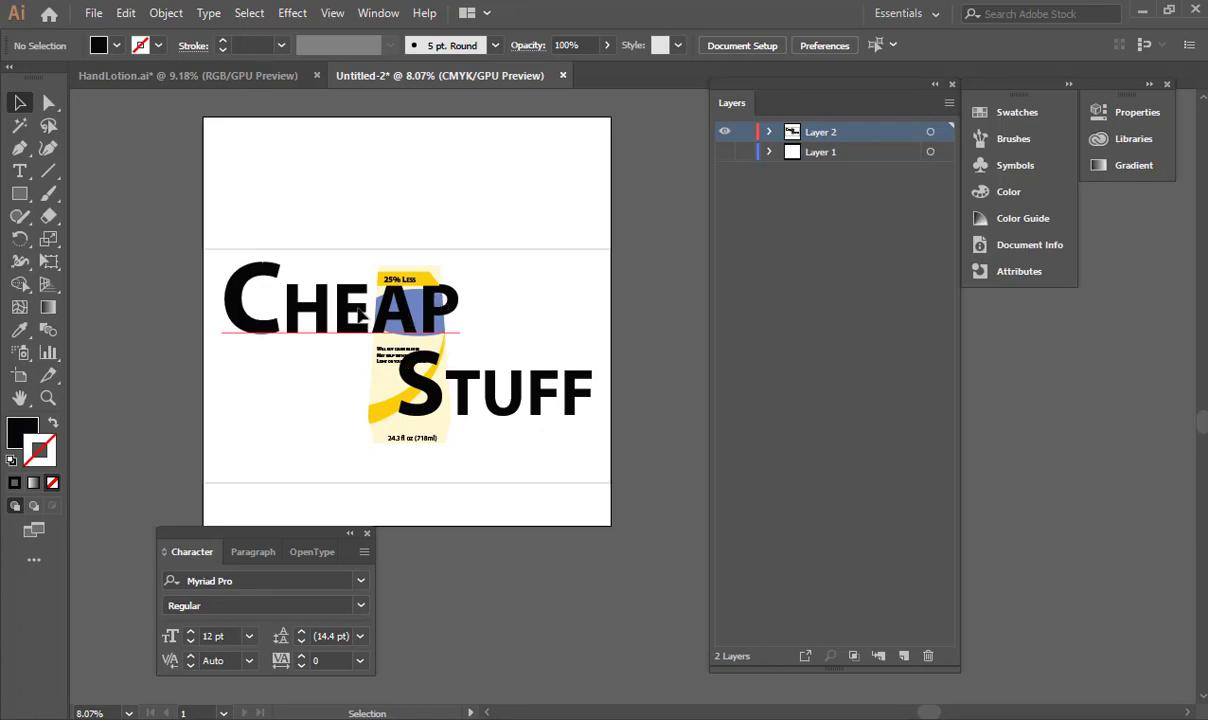
click(360, 314)
key(ctrl+z)
key(ctrl+z)
key(ctrl+z)
key(ctrl+z)
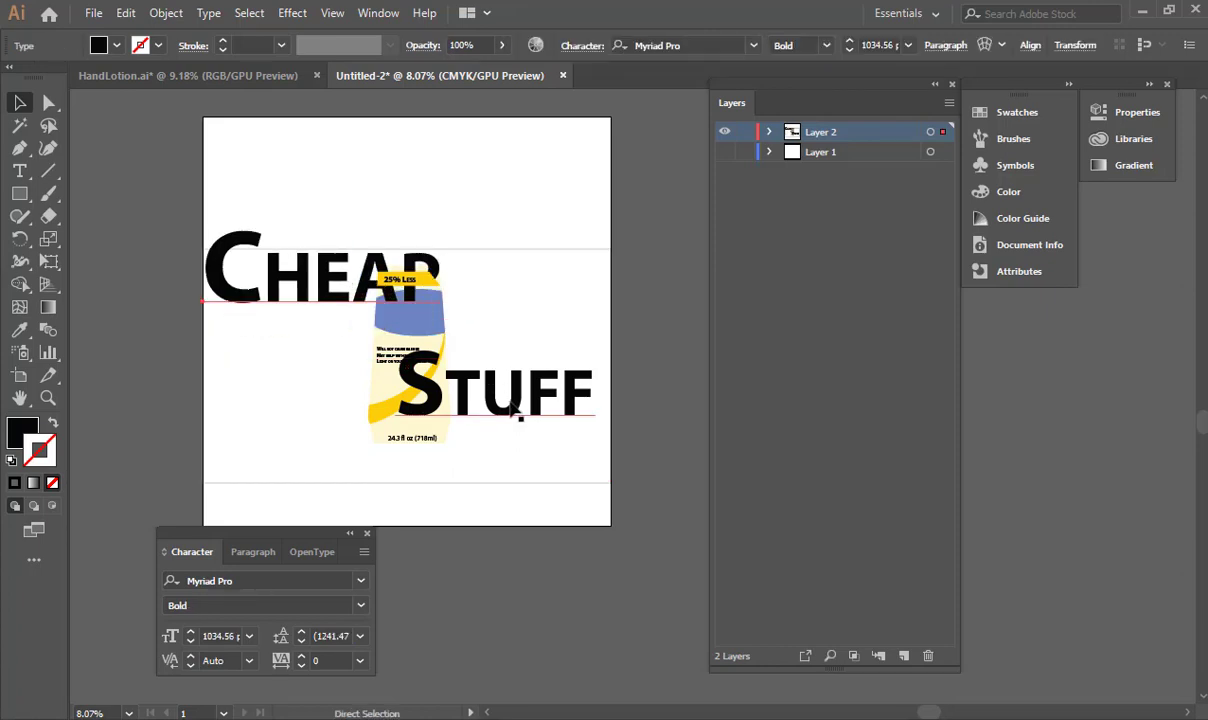
key(ctrl+z)
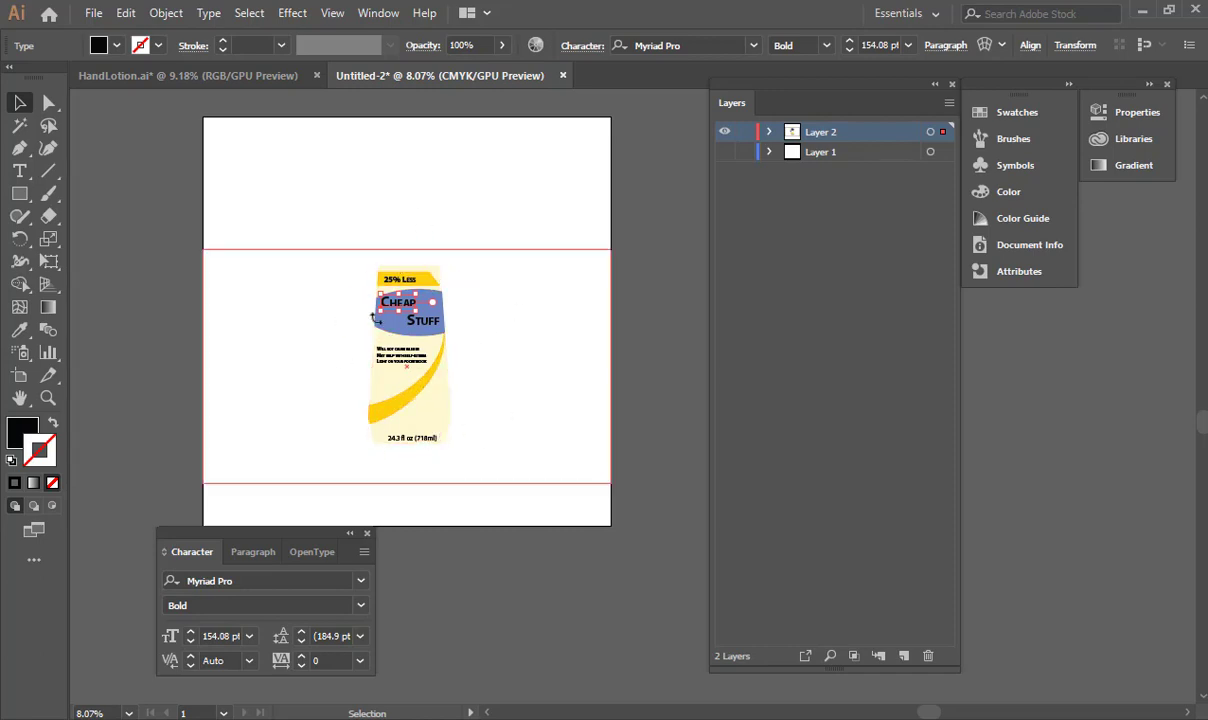
Step: Delete the cream background shapes behind the label artwork
click(432, 422)
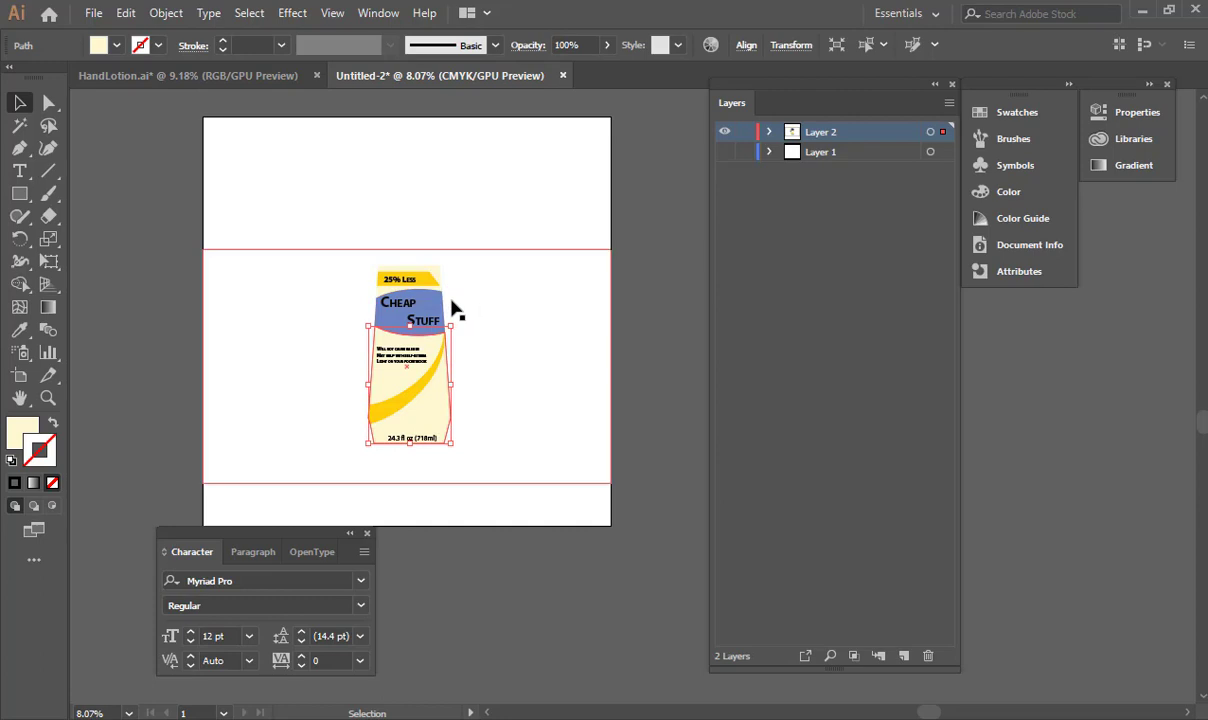
key(Delete)
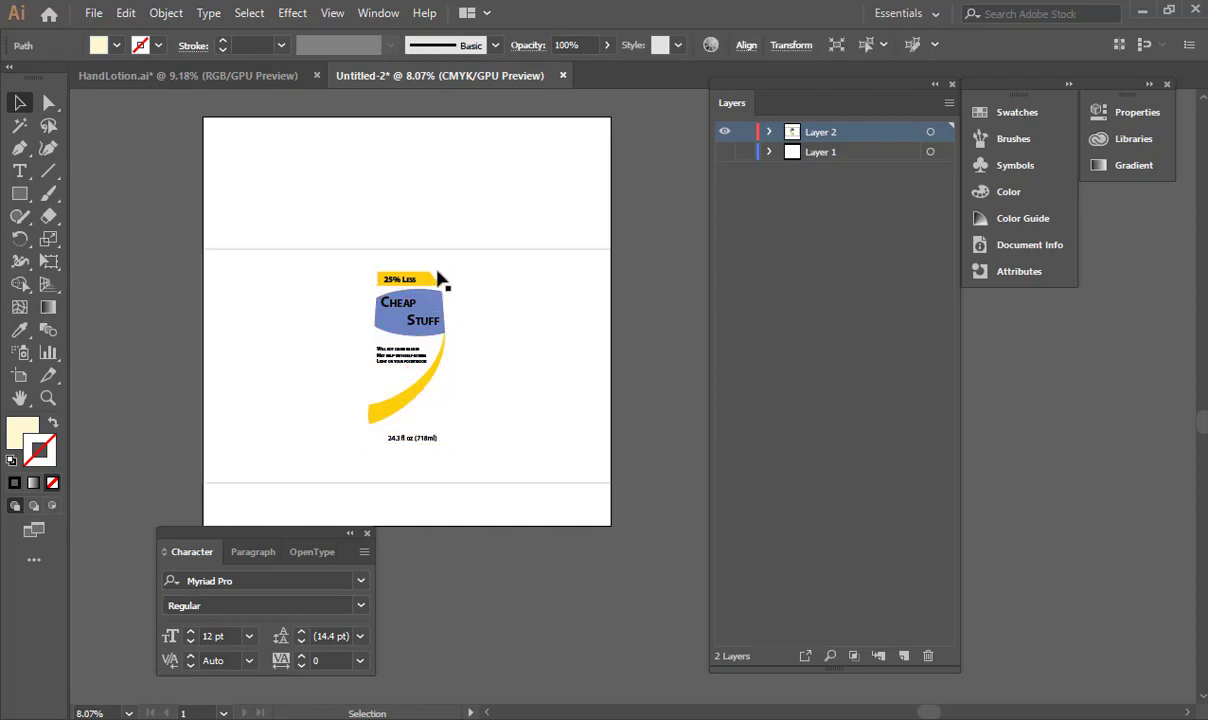
click(19, 193)
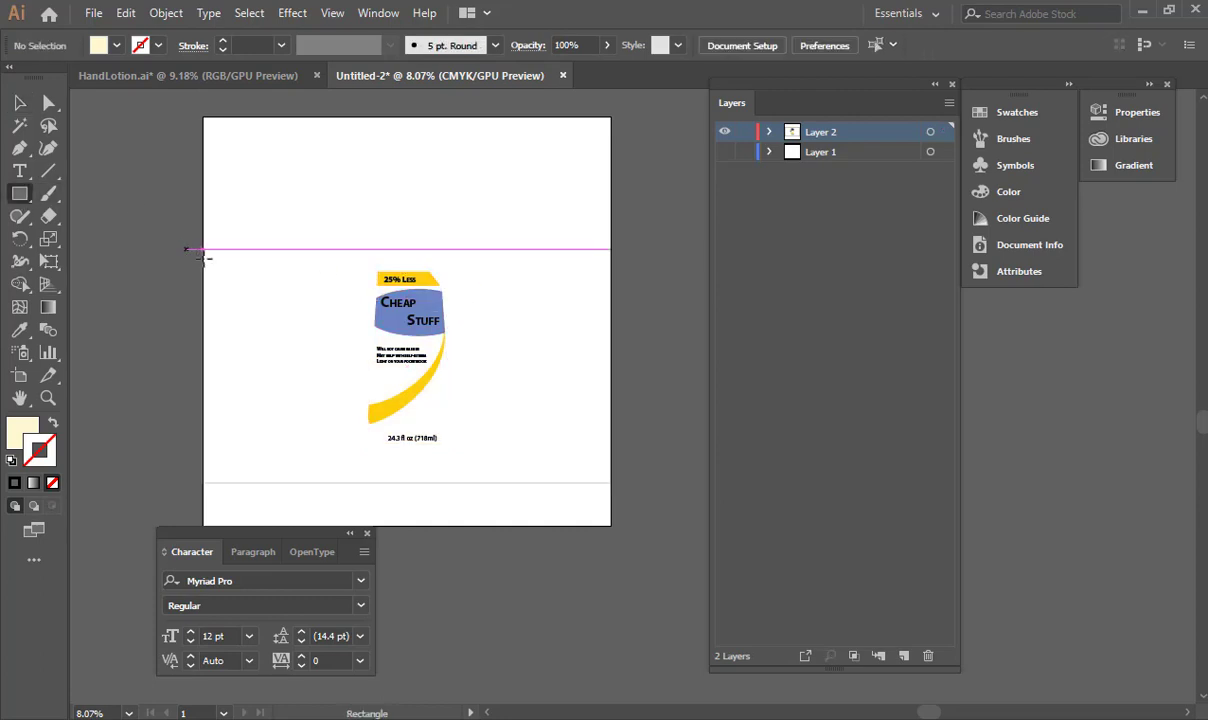
drag(203, 256, 203, 249)
key(v)
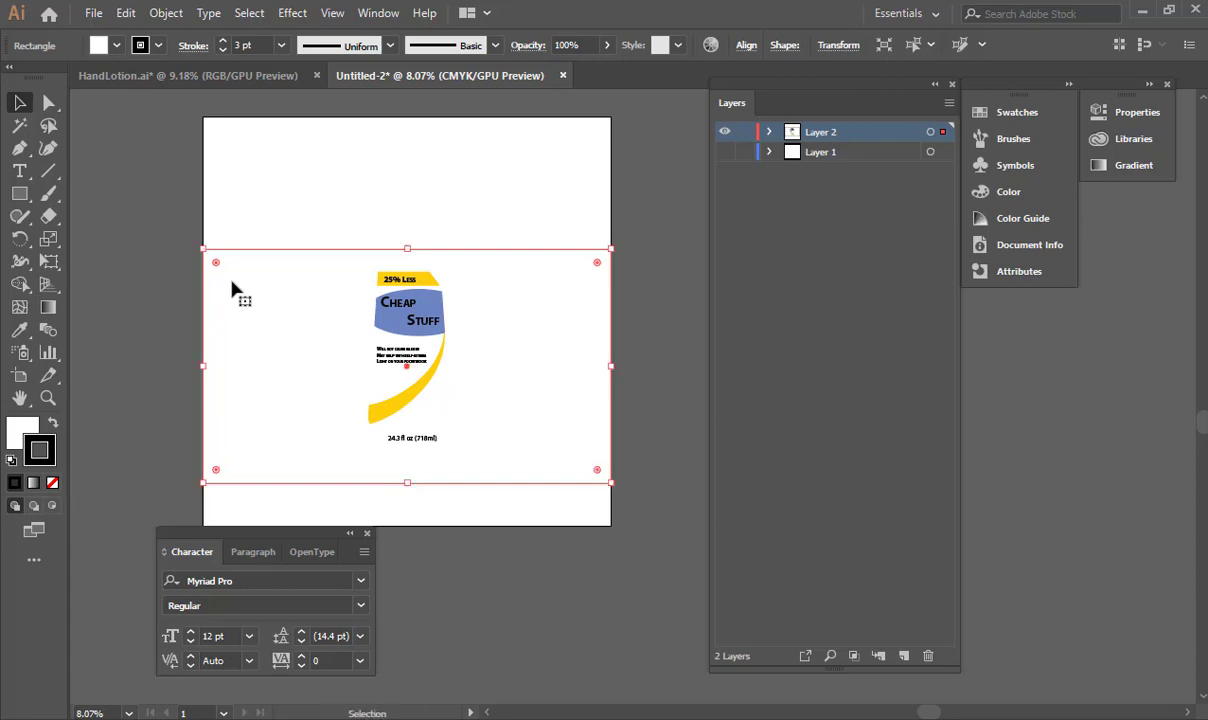
key(i)
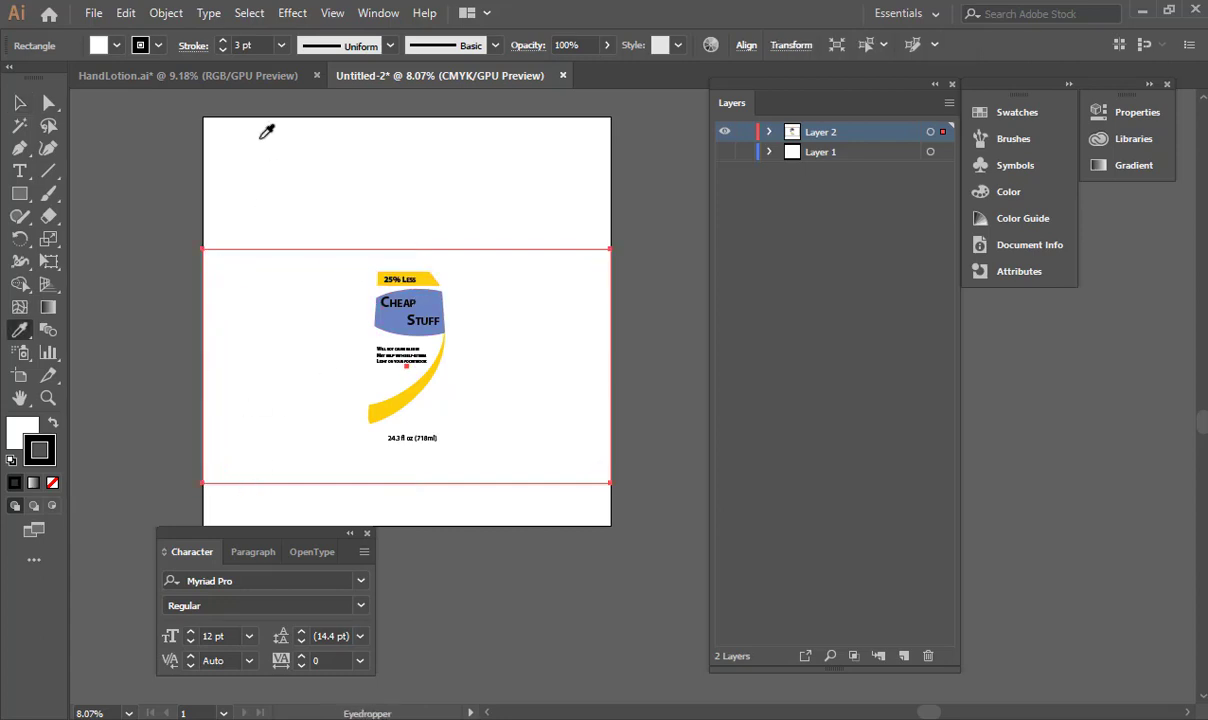
Step: Copy the four color sample circles from HandLotion.ai into the Untitled-2 document, beside the artboard's right edge
click(236, 70)
key(v)
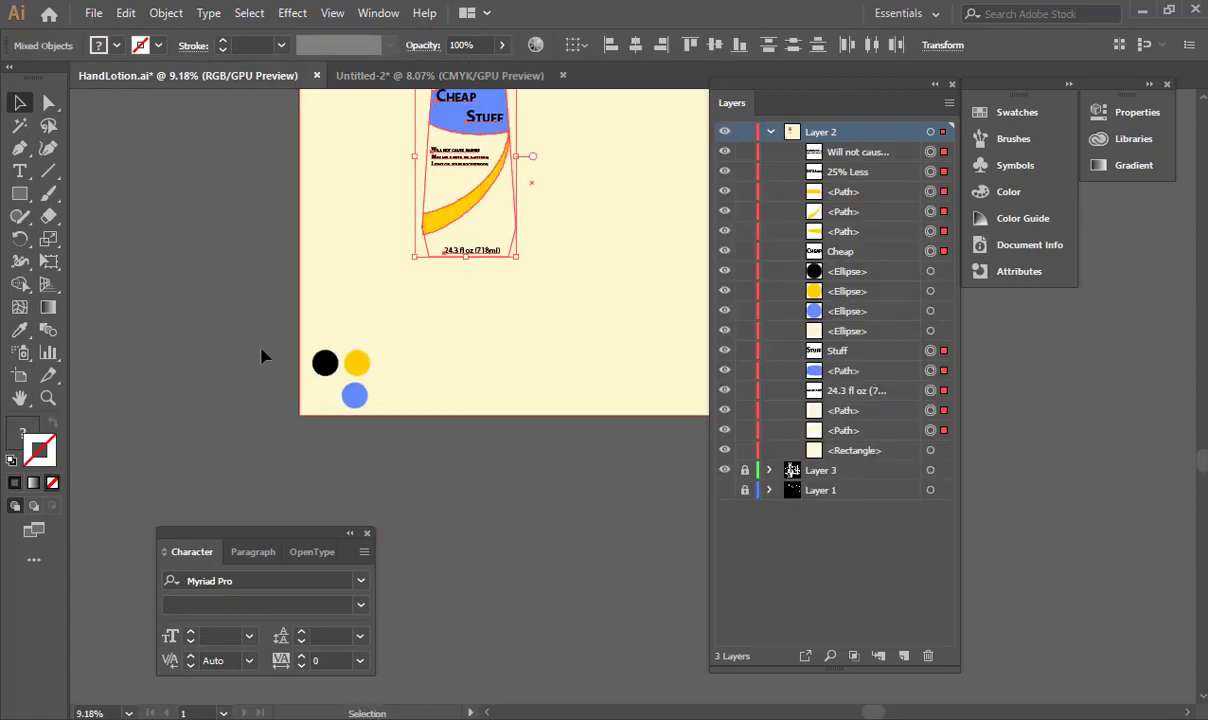
drag(263, 356, 453, 388)
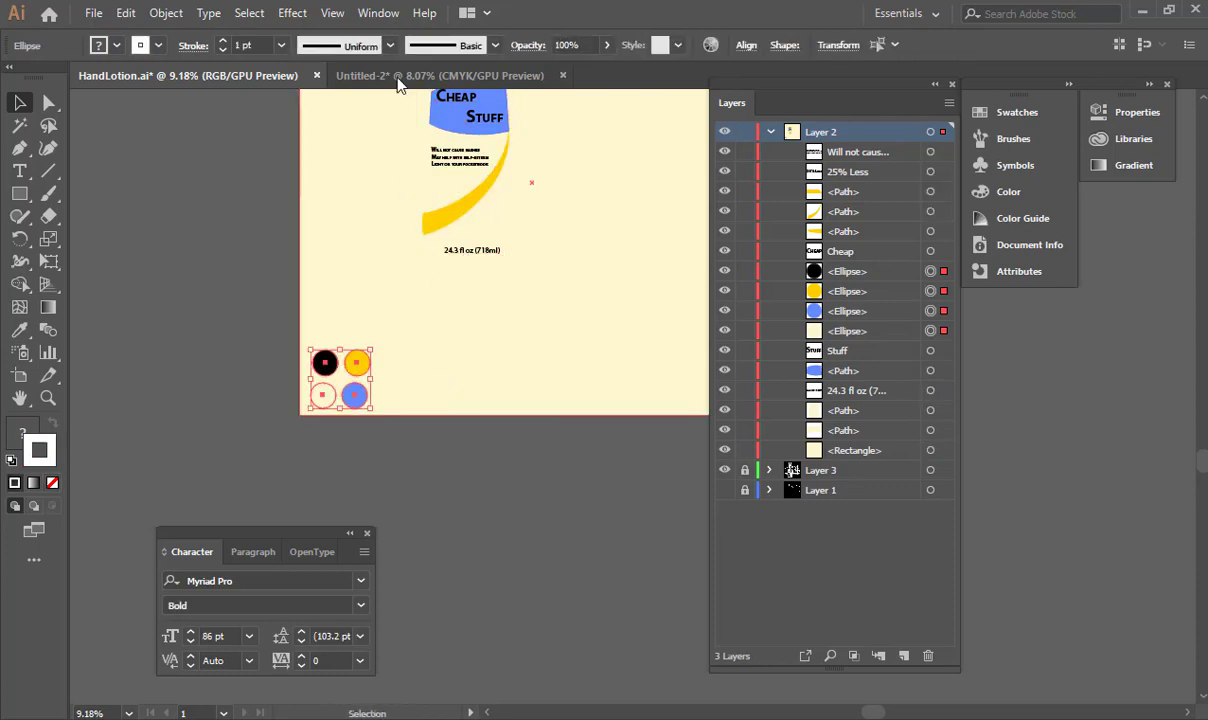
click(400, 80)
key(ctrl+v)
drag(308, 483, 324, 420)
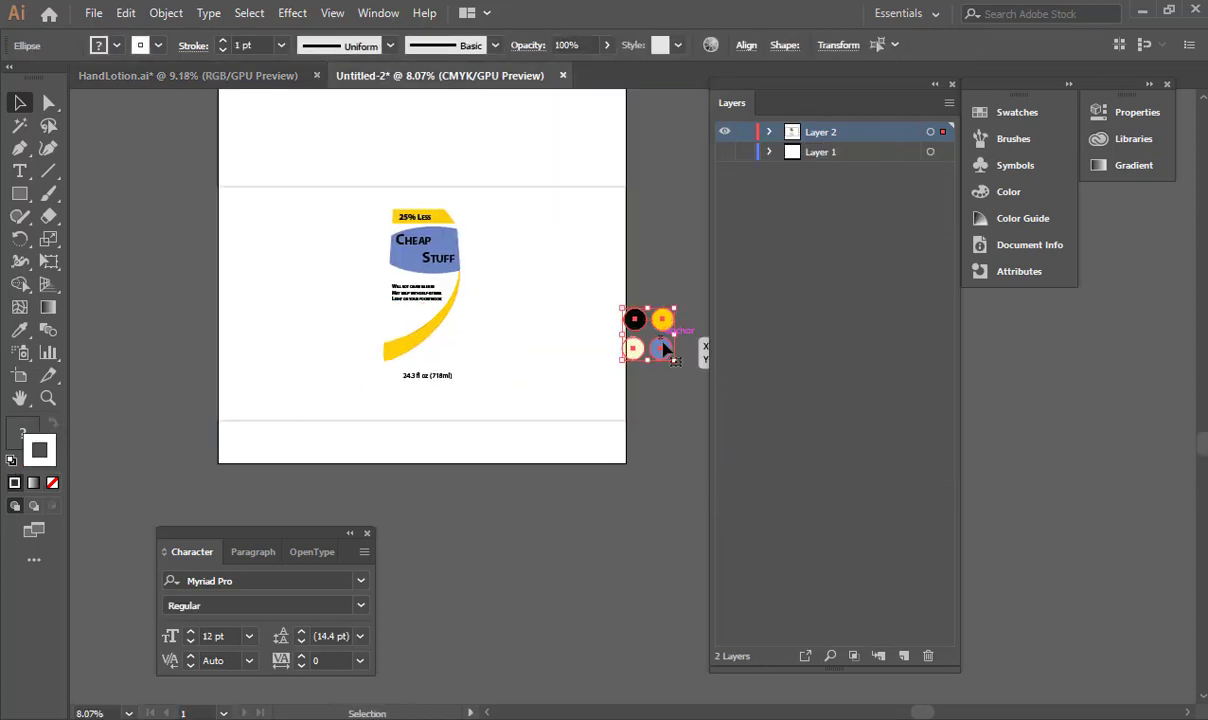
Step: Move the four color sample circles off the artboard, beside its left edge, and deselect them
drag(664, 348, 266, 455)
mouse_move(265, 455)
mouse_down()
mouse_move(280, 405)
mouse_move(258, 432)
mouse_move(156, 308)
mouse_move(200, 352)
mouse_up()
key(e)
key(v)
click(191, 396)
Step: Fill the label's white background rectangle with the cream color sampled from the cream circle
click(297, 290)
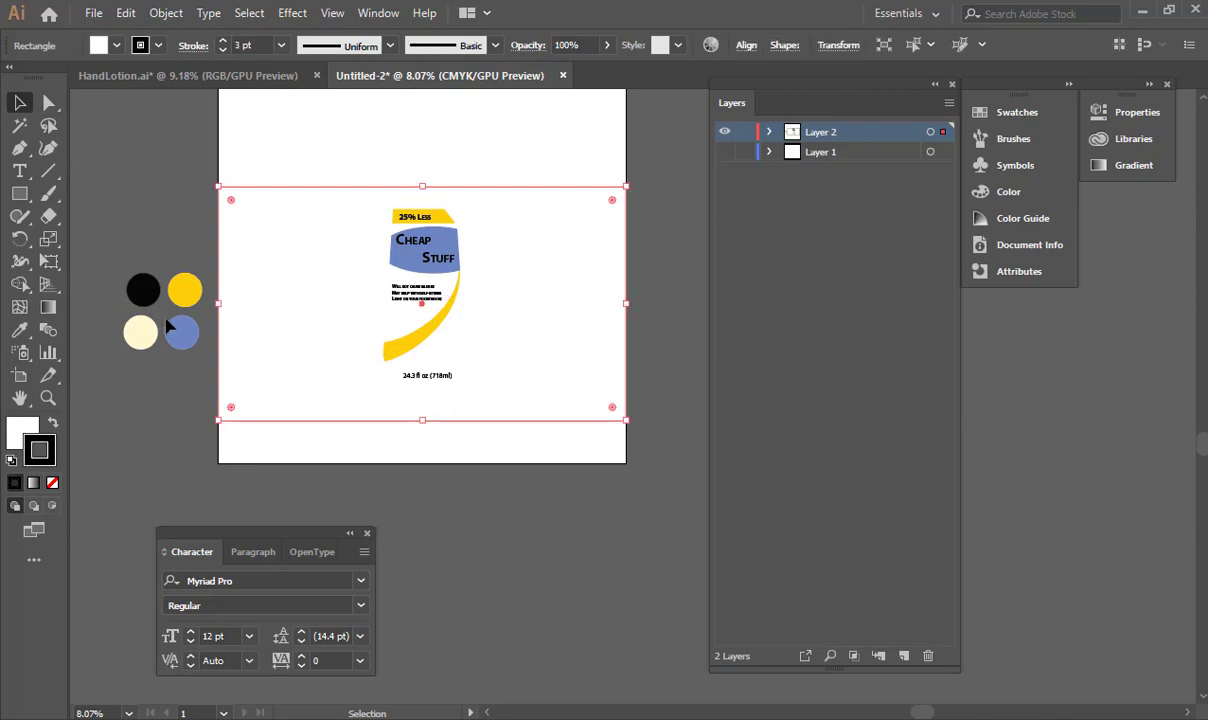
key(i)
click(142, 332)
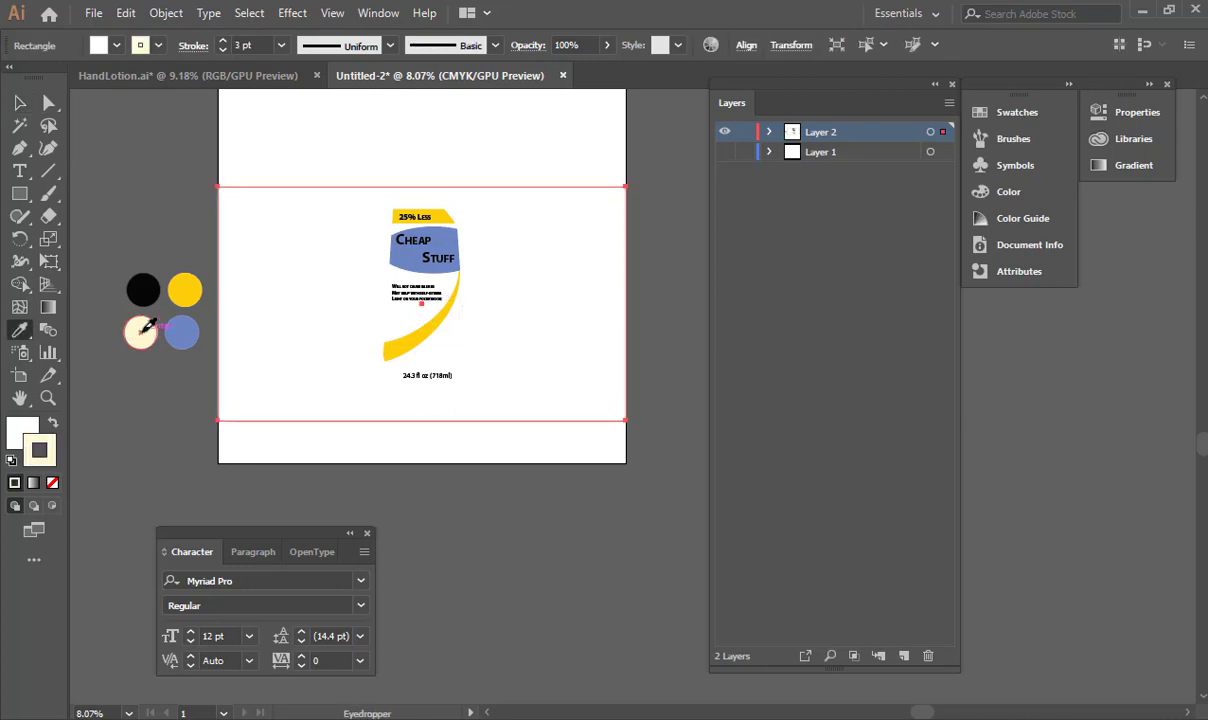
click(140, 332)
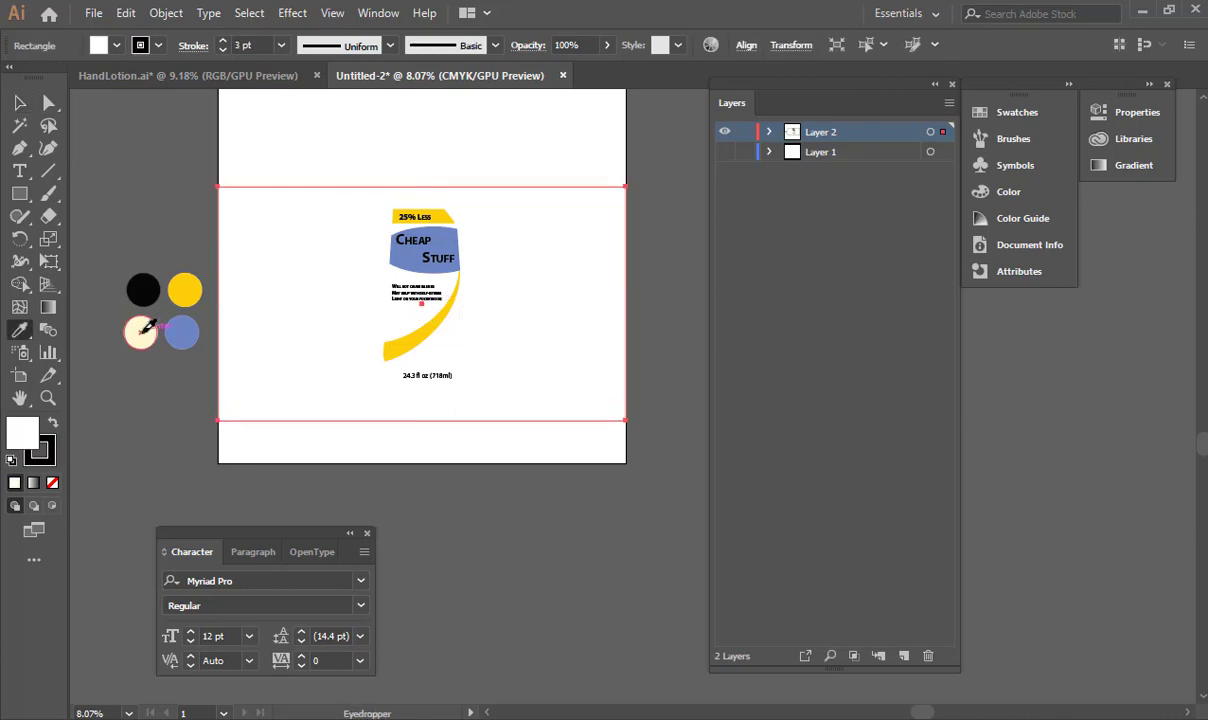
key(v)
click(162, 412)
drag(264, 340, 256, 372)
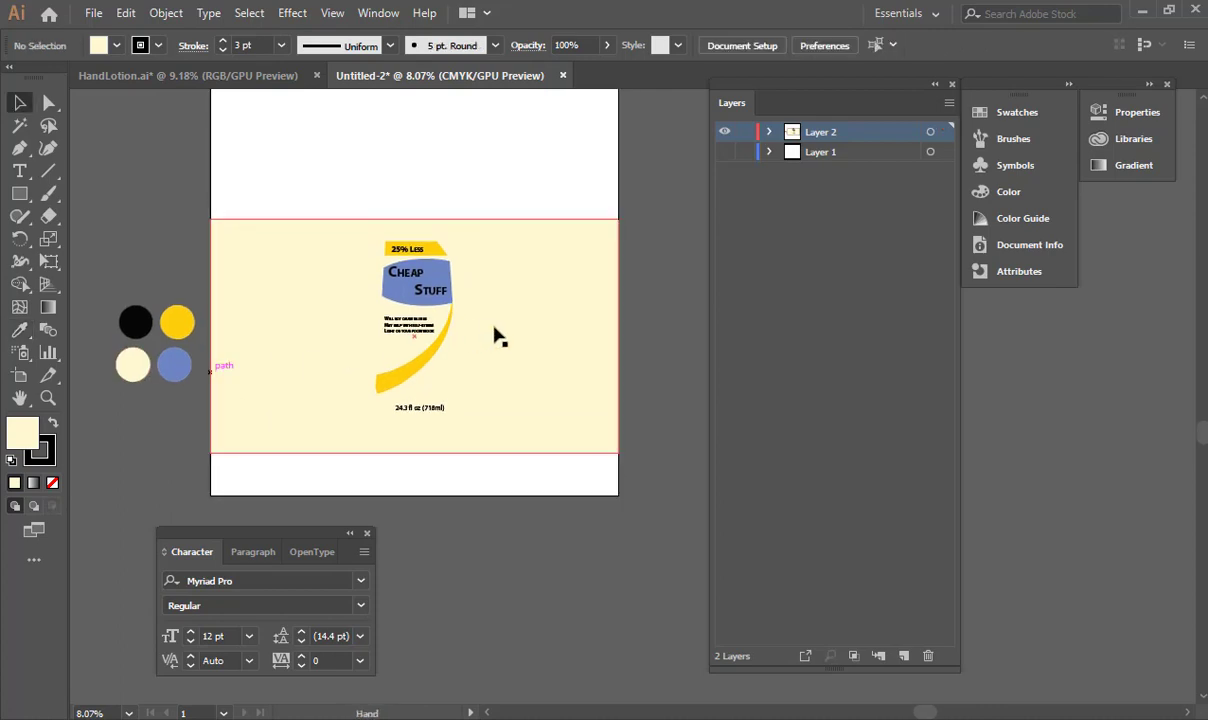
Step: Change the volume text below the yellow swoosh to "12.2 fl oz (359ml)"
alt+scroll(420, 405, up, 5)
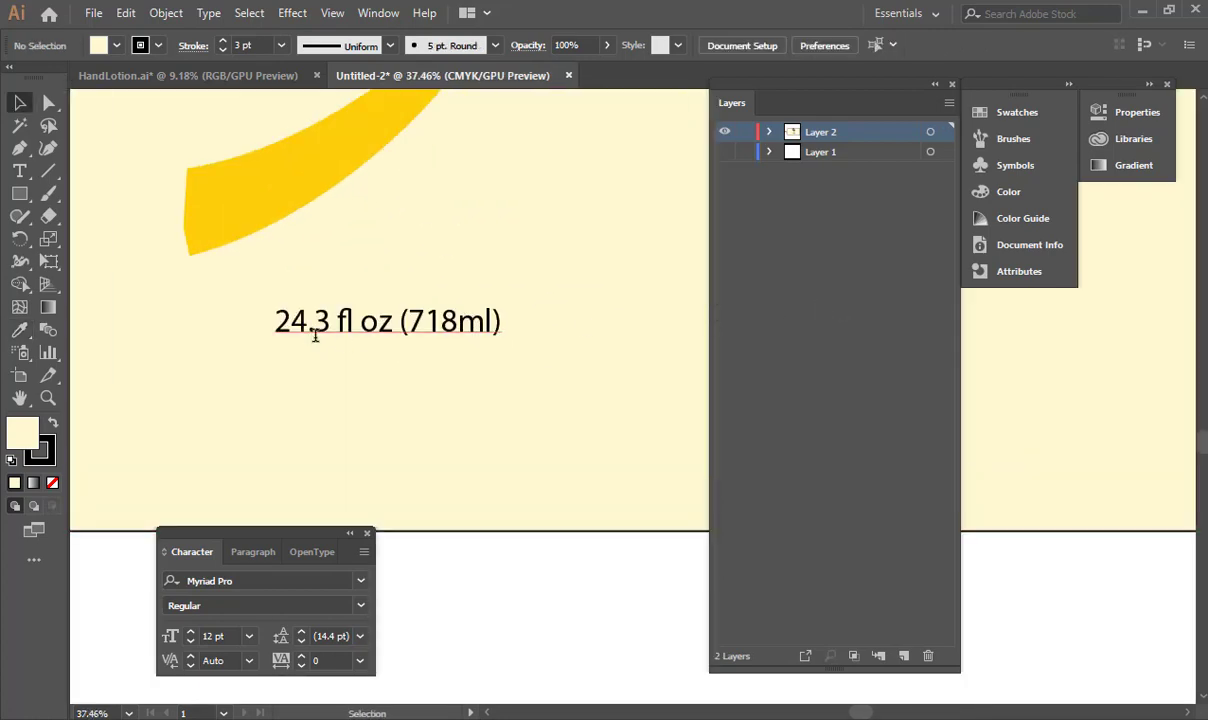
key(t)
mouse_move(301, 320)
mouse_down()
mouse_move(273, 320)
mouse_move(313, 321)
mouse_up()
text(12.2)
drag(406, 321, 456, 321)
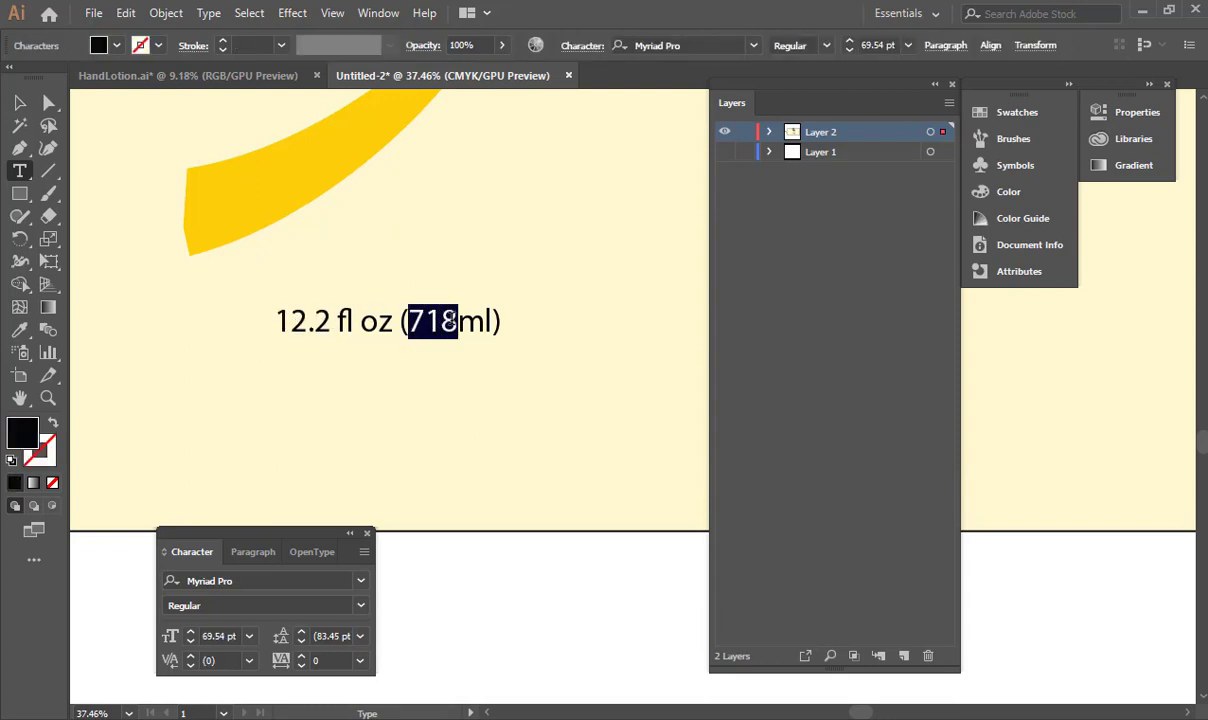
text(359)
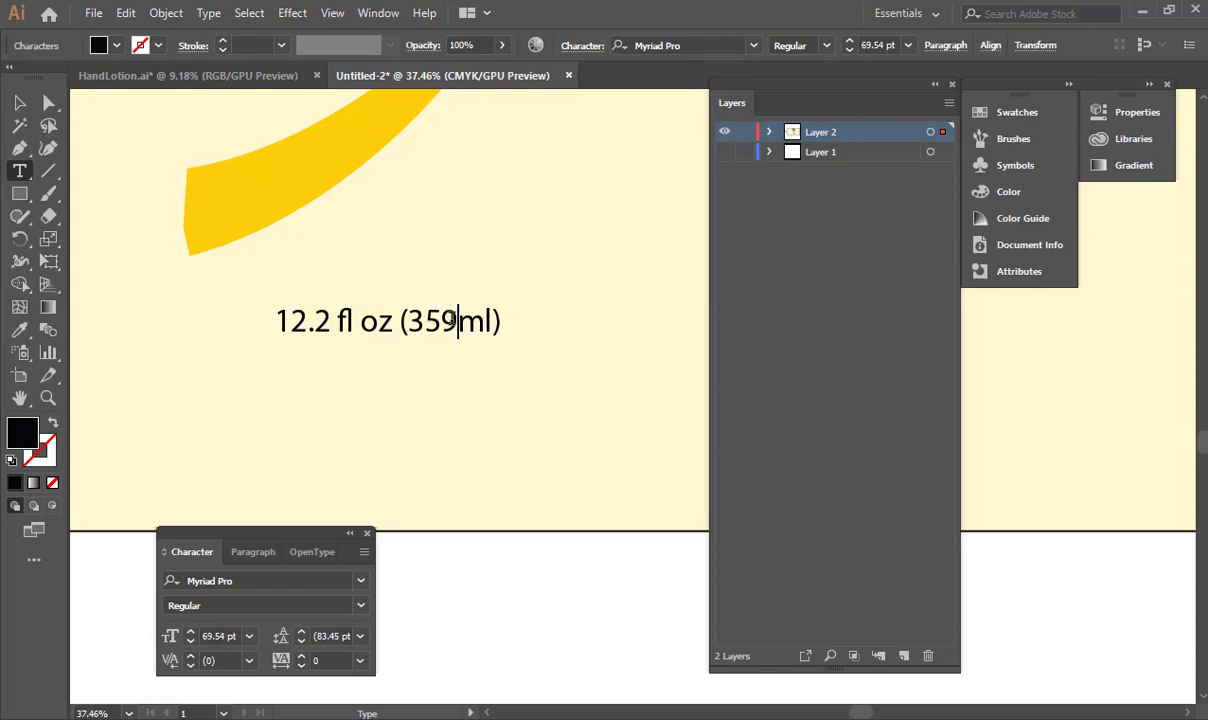
key(ctrl+0)
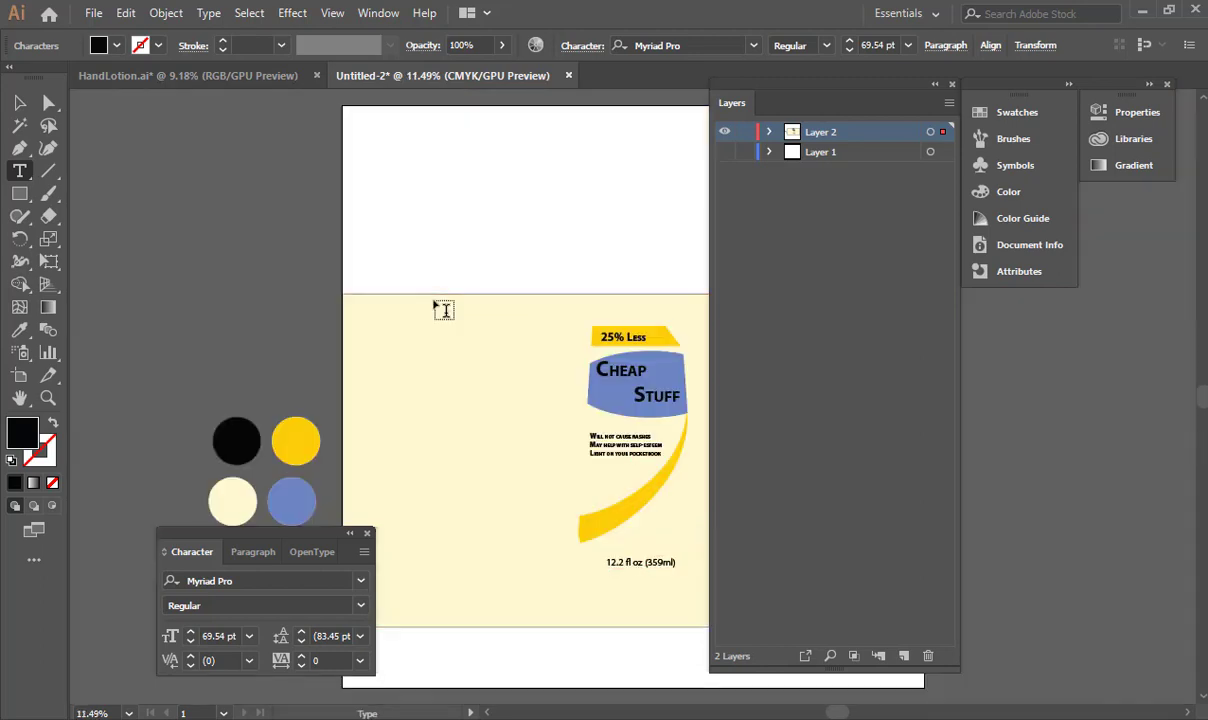
click(20, 102)
click(185, 168)
Step: Switch to Cinema 4D and examine the round bottle's shoulder, neck and cap above the label
drag(391, 270, 324, 237)
drag(447, 244, 290, 299)
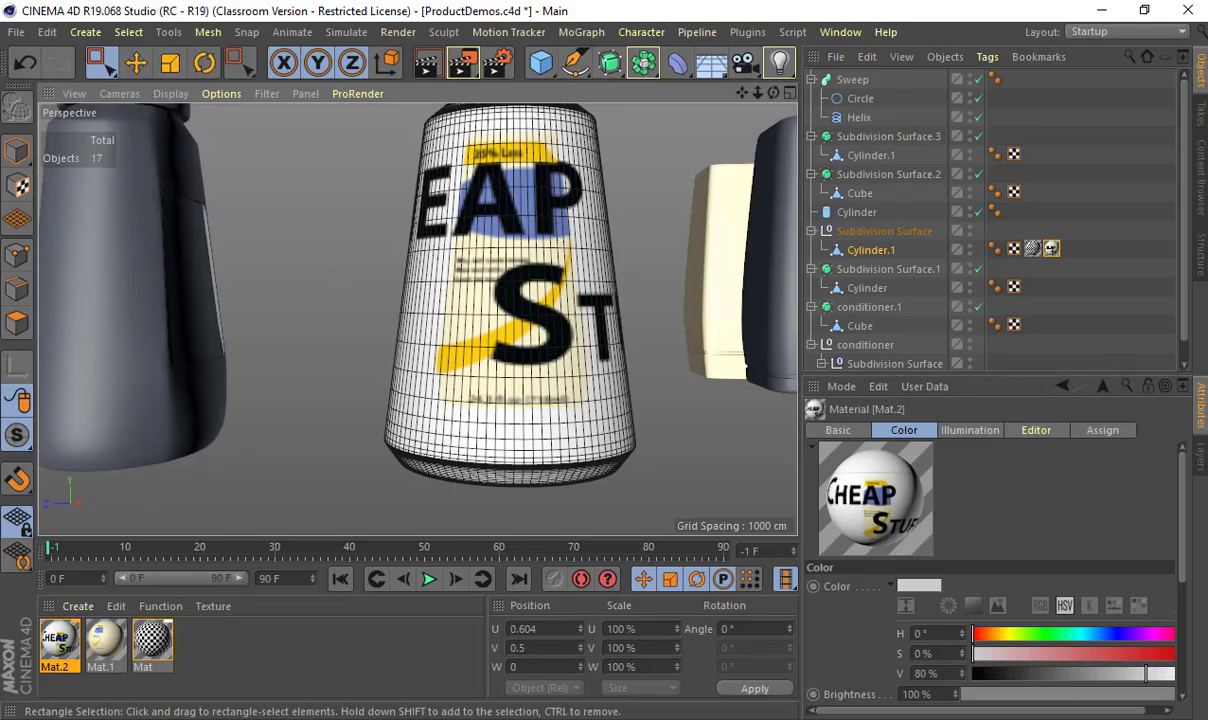
key(t)
drag(487, 139, 478, 139)
alt+middle_drag(487, 132, 483, 314)
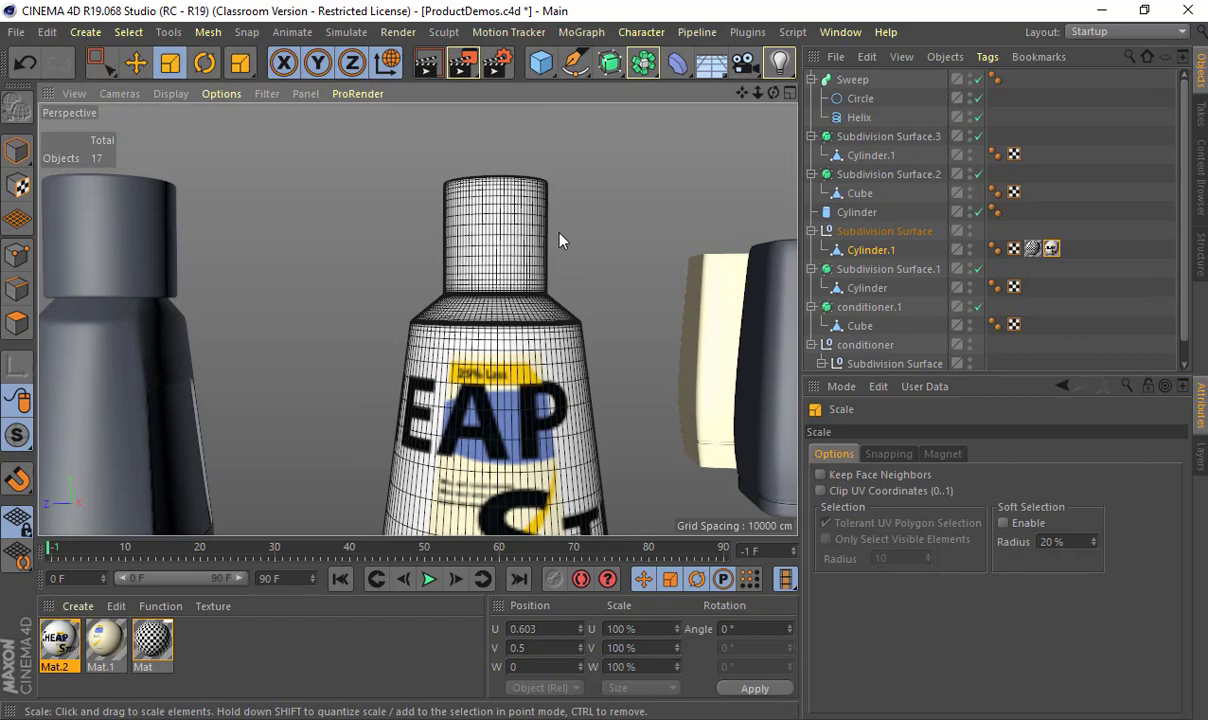
alt+drag(555, 305, 566, 235)
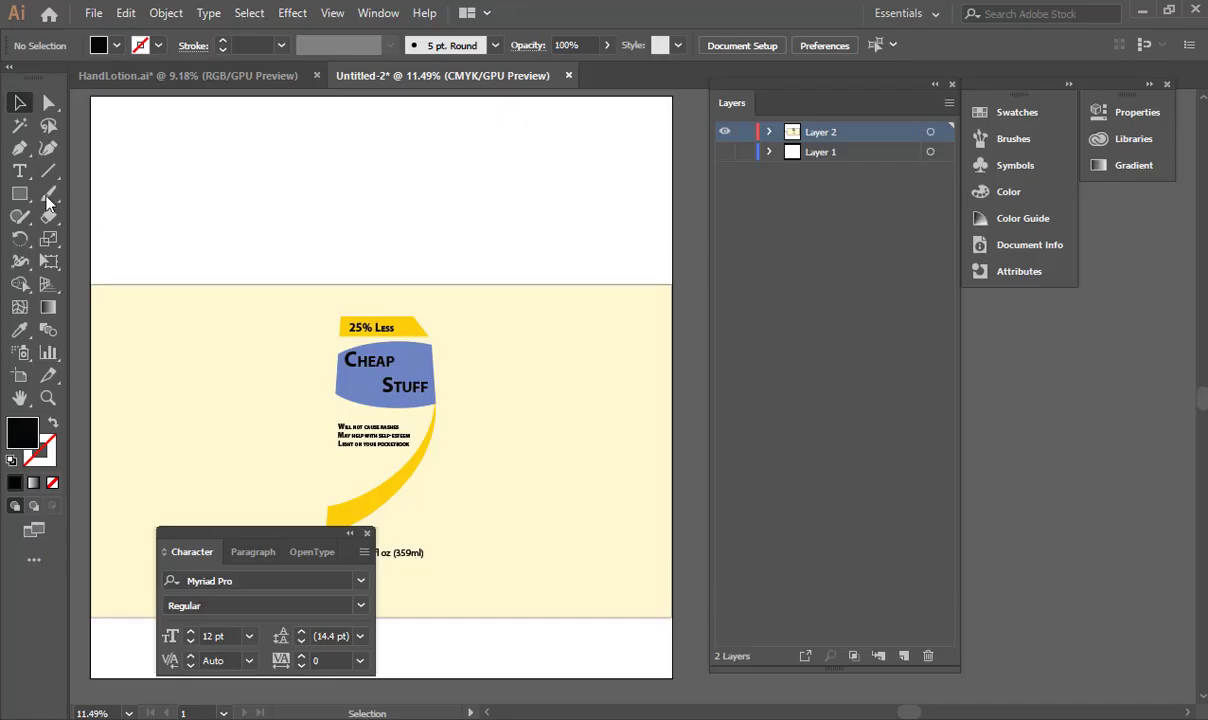
Step: In Illustrator, draw a black rectangle across the full artboard width, directly above the cream label background
click(19, 193)
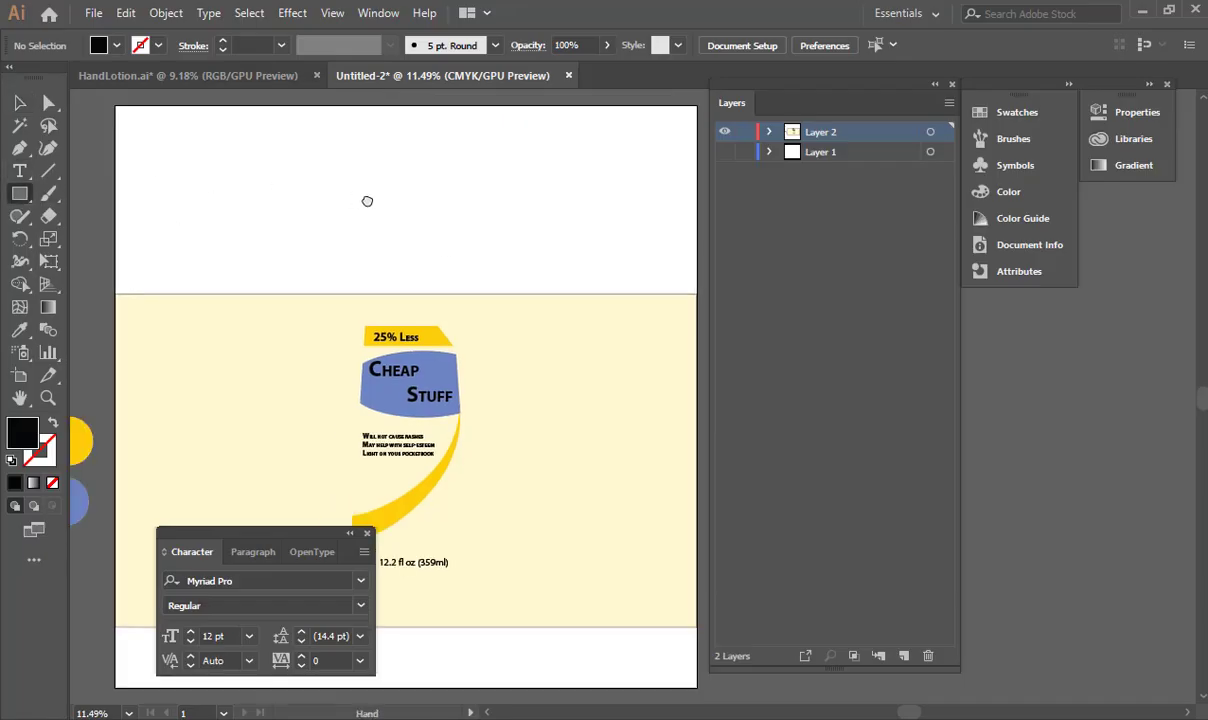
drag(142, 180, 712, 299)
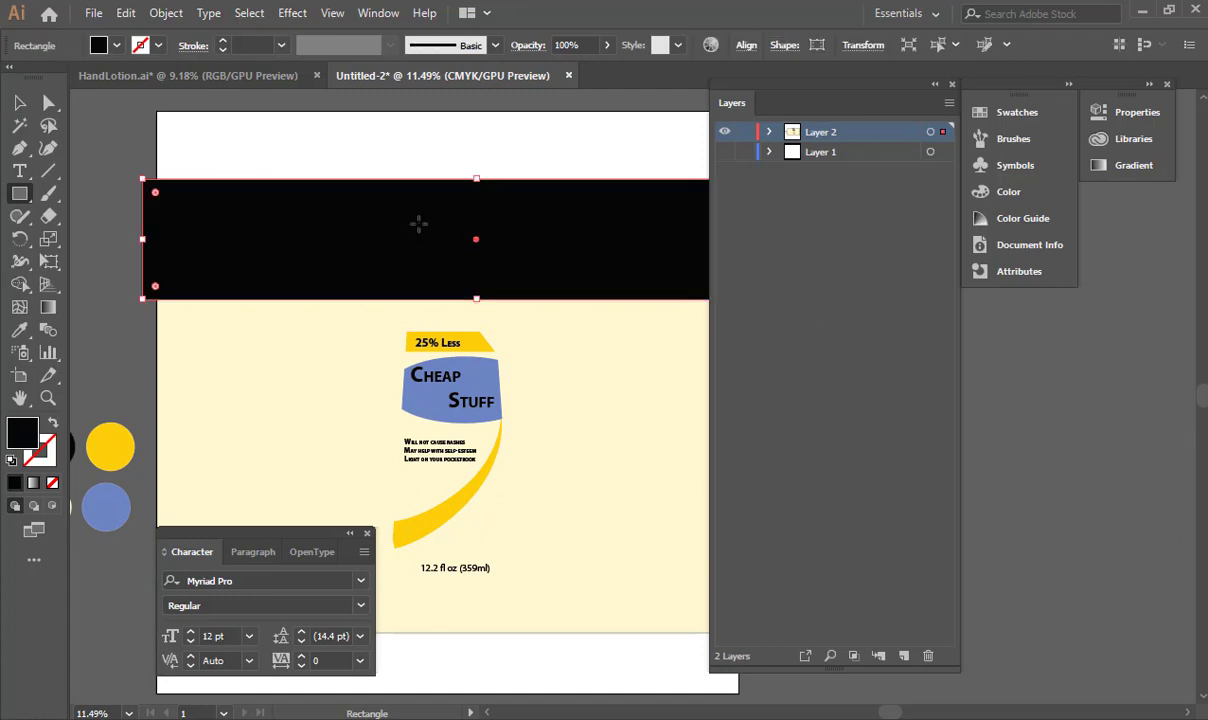
key(v)
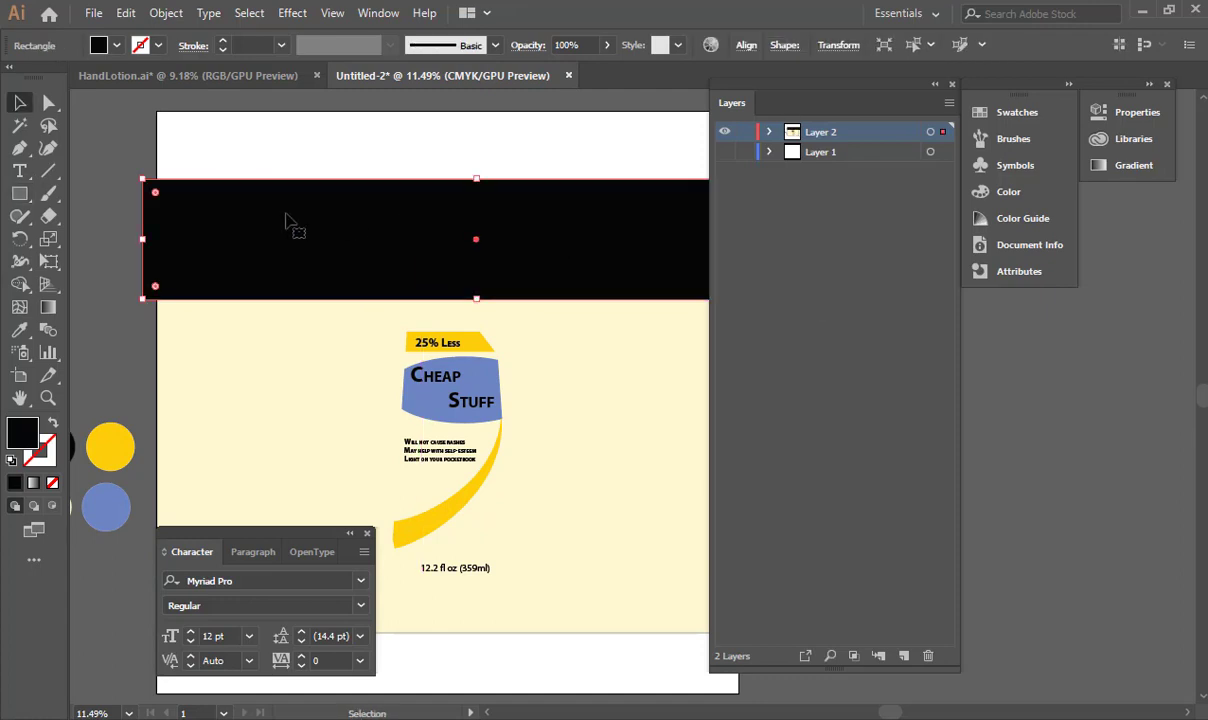
click(82, 229)
Step: Export the artwork to the textures folder as TIFF RoundBottleTexture-01.tif using artboards, with the RGB color model and High (300 ppi) resolution
click(93, 12)
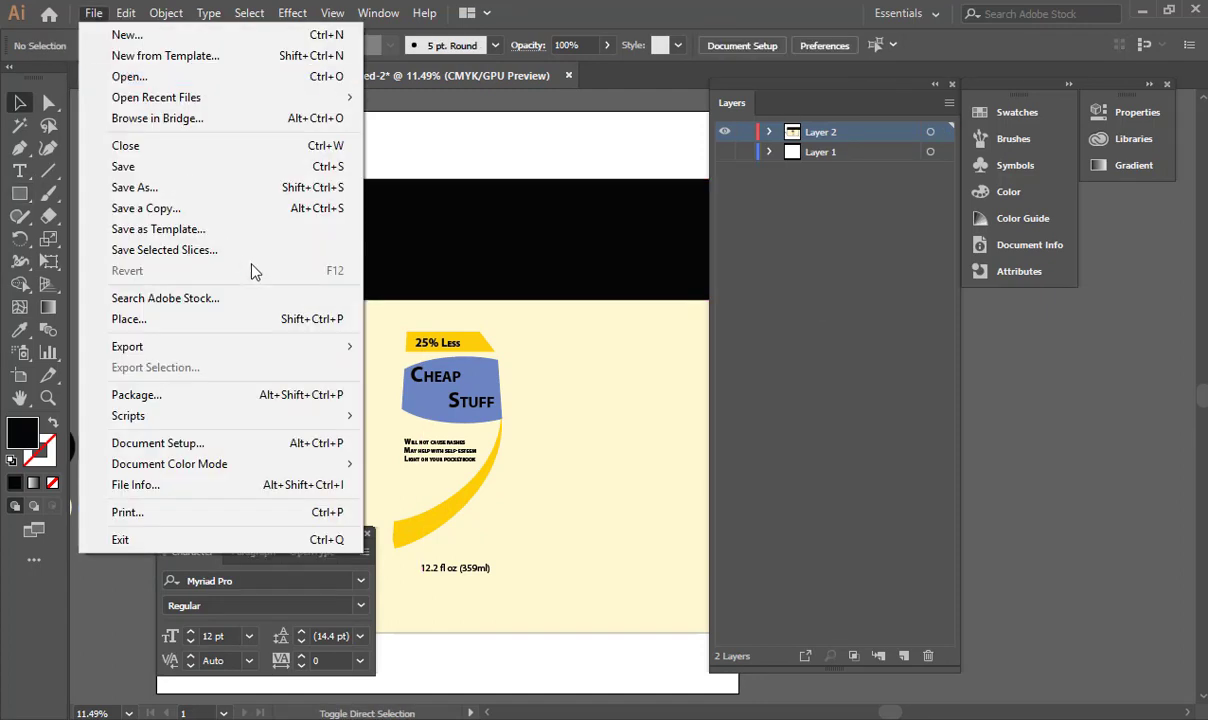
mouse_move(334, 348)
click(430, 366)
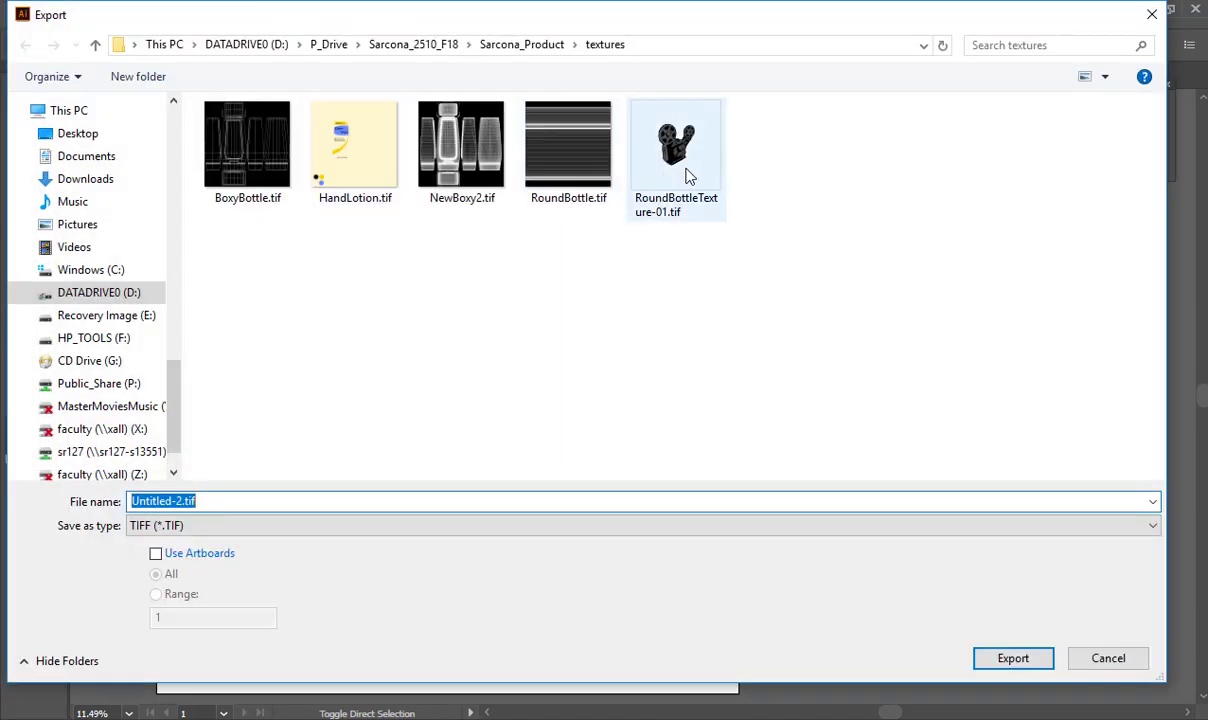
double_click(689, 177)
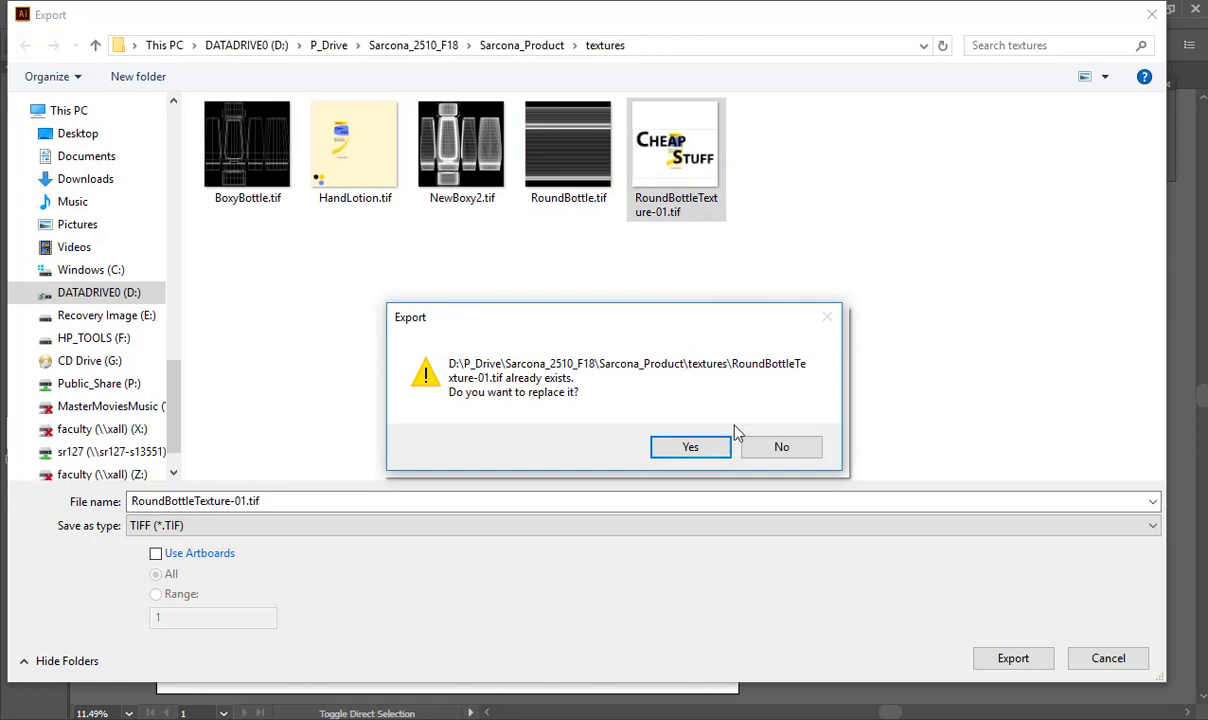
click(783, 448)
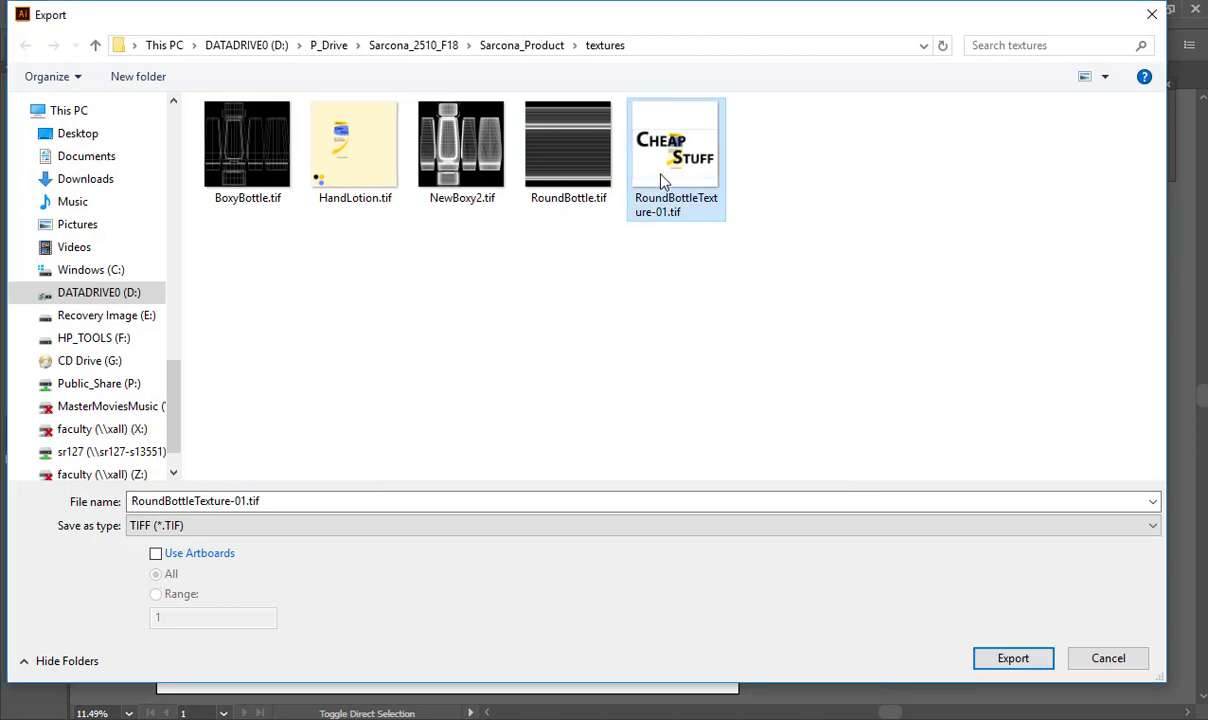
click(429, 552)
click(1008, 657)
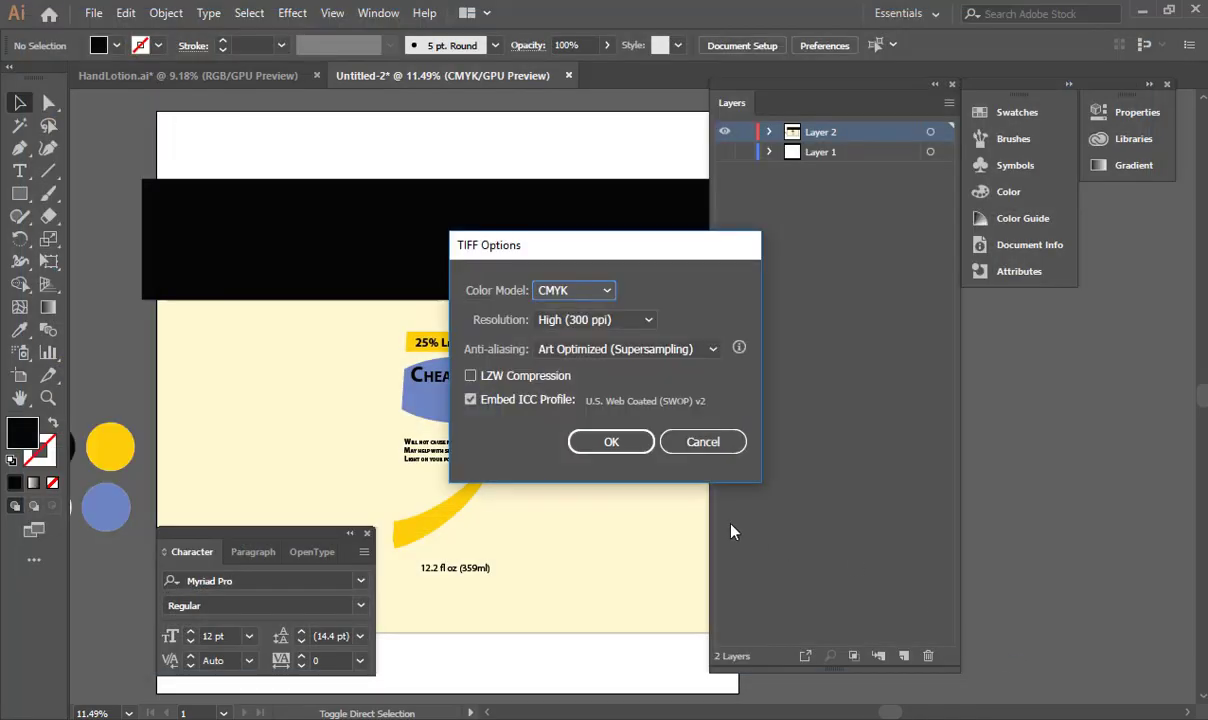
click(612, 290)
click(553, 310)
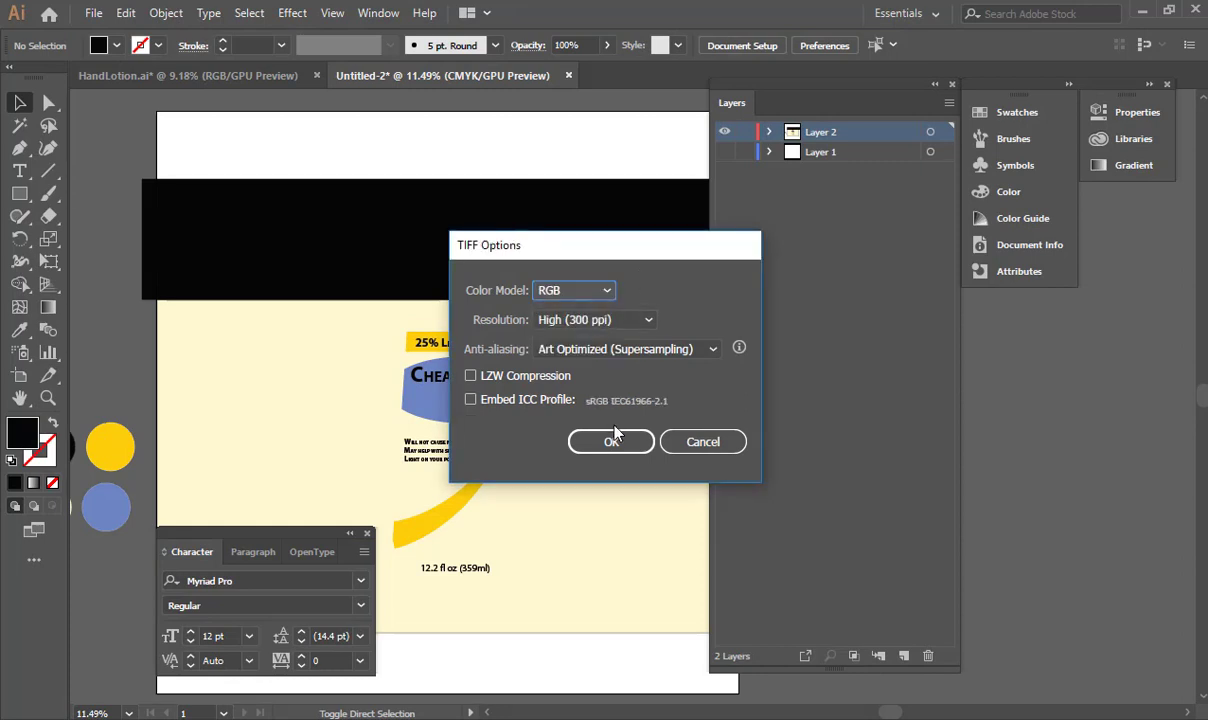
click(613, 443)
Step: Switch to Cinema 4D and open the shader settings of material Mat.2's color texture
key(alt+Tab)
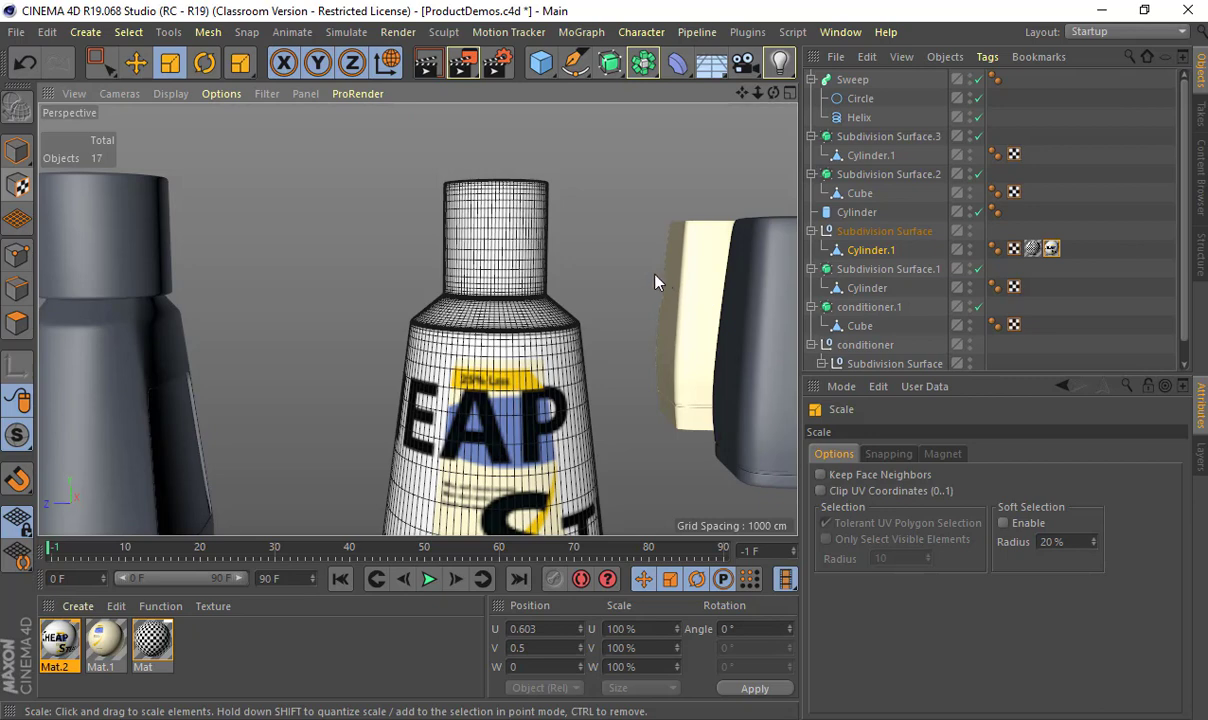
alt+right_drag(655, 275, 575, 274)
alt+middle_drag(580, 274, 473, 240)
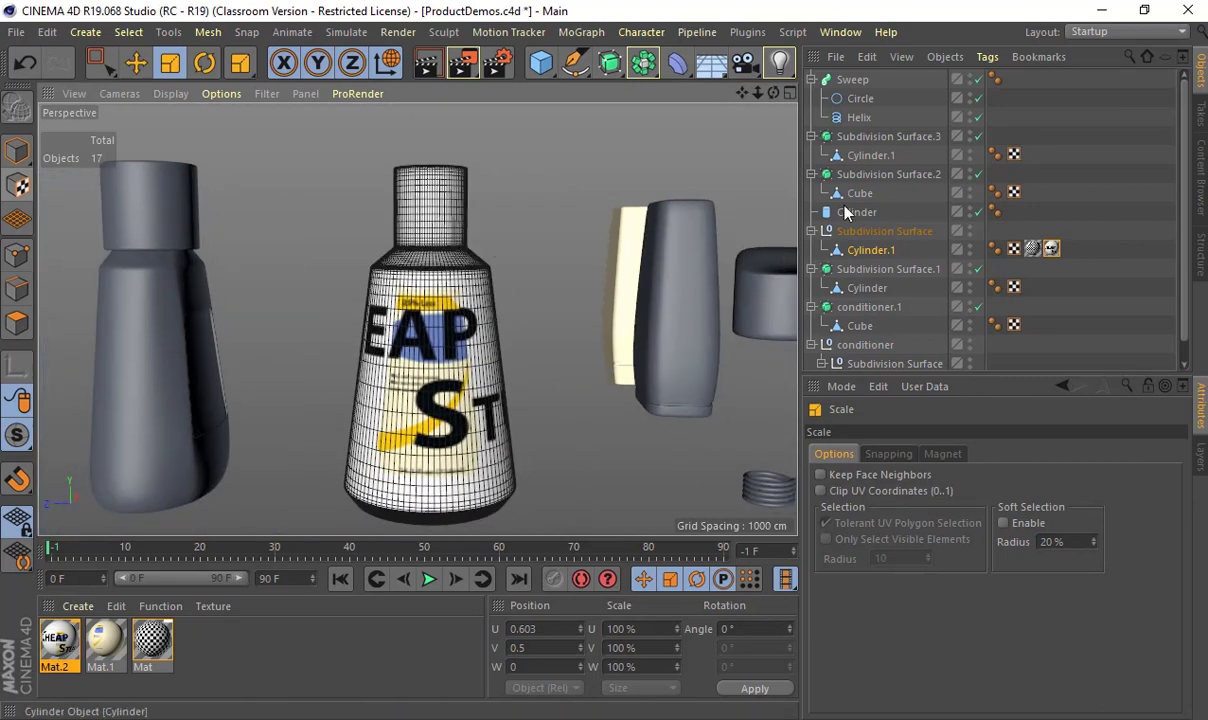
double_click(62, 640)
drag(870, 88, 1157, 74)
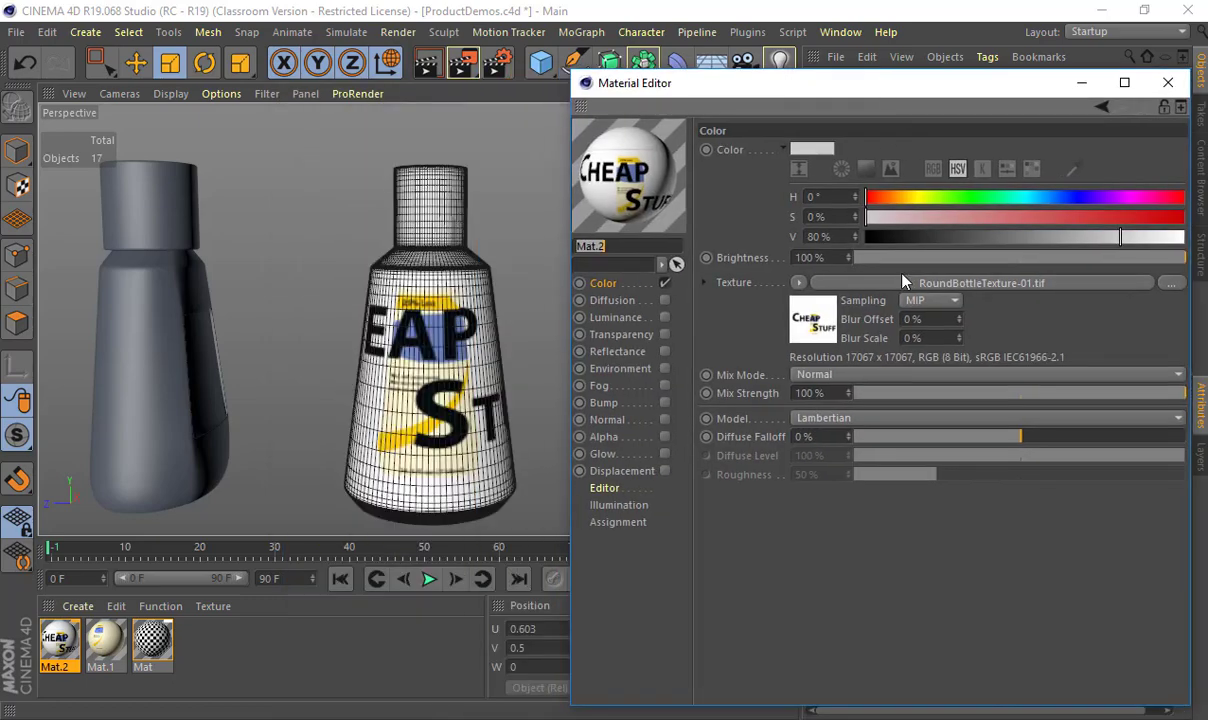
click(908, 285)
Step: Reload the RoundBottleTexture-01.tif image in Mat.2 and check the bottle's label
key(alt+Tab)
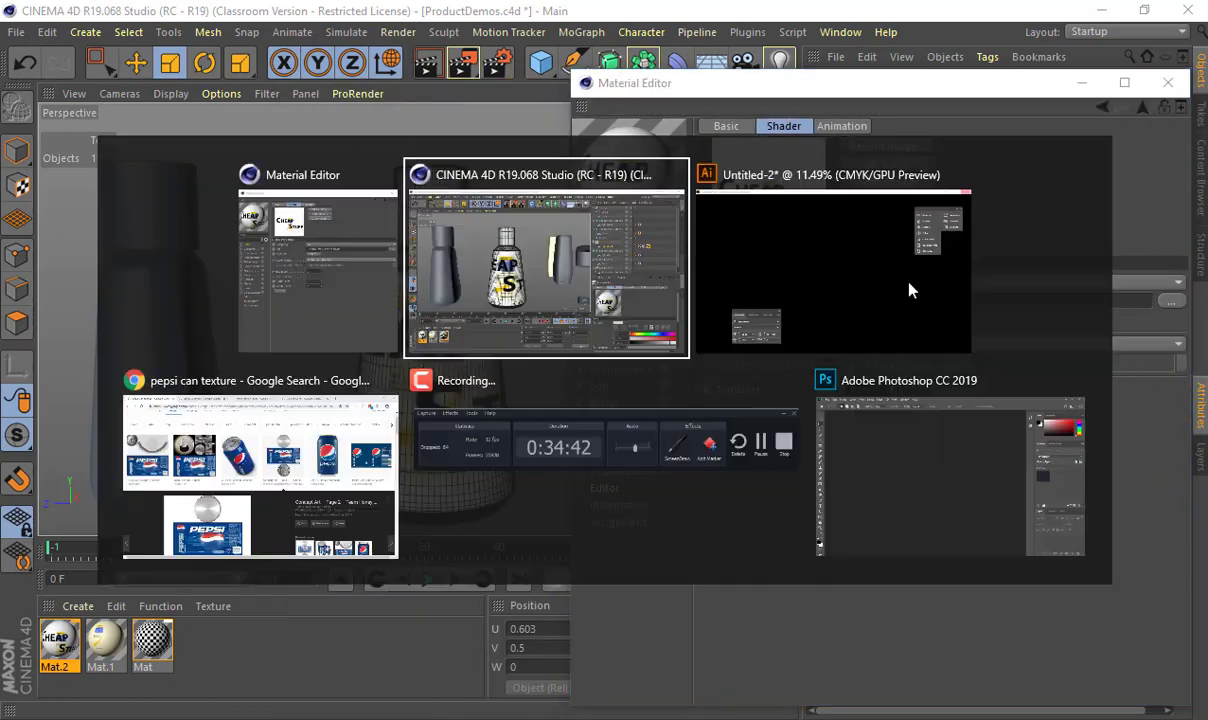
key(alt+Tab)
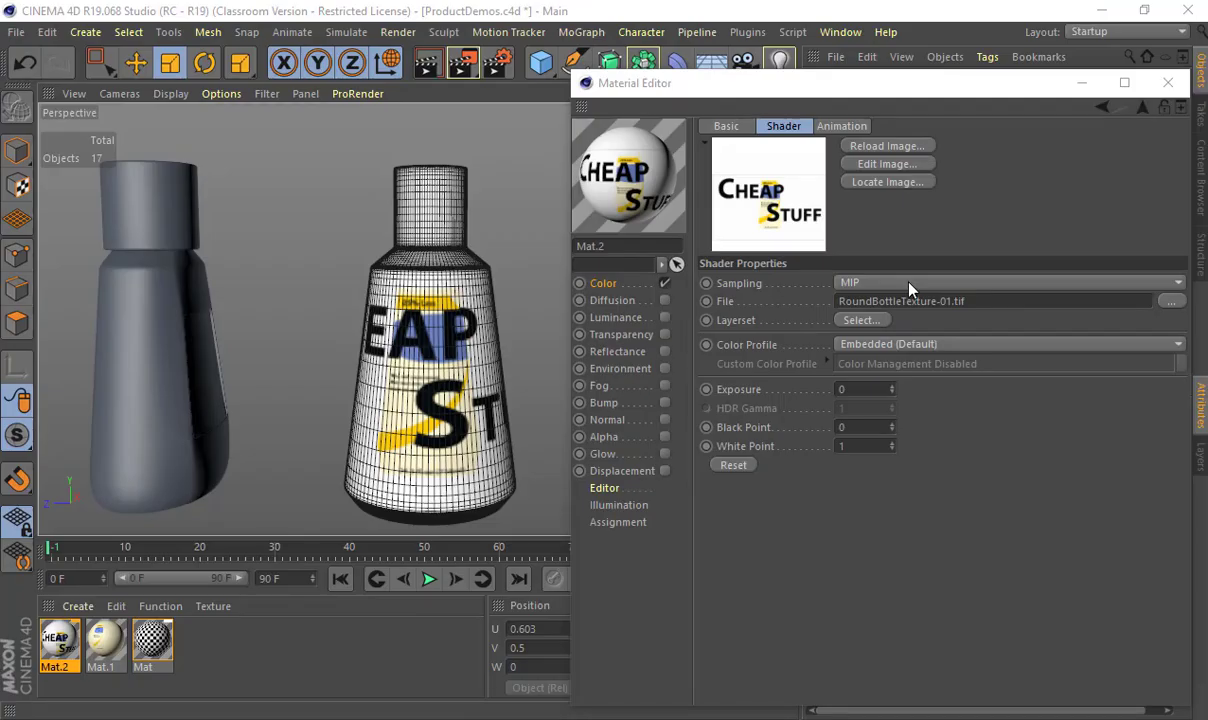
click(901, 148)
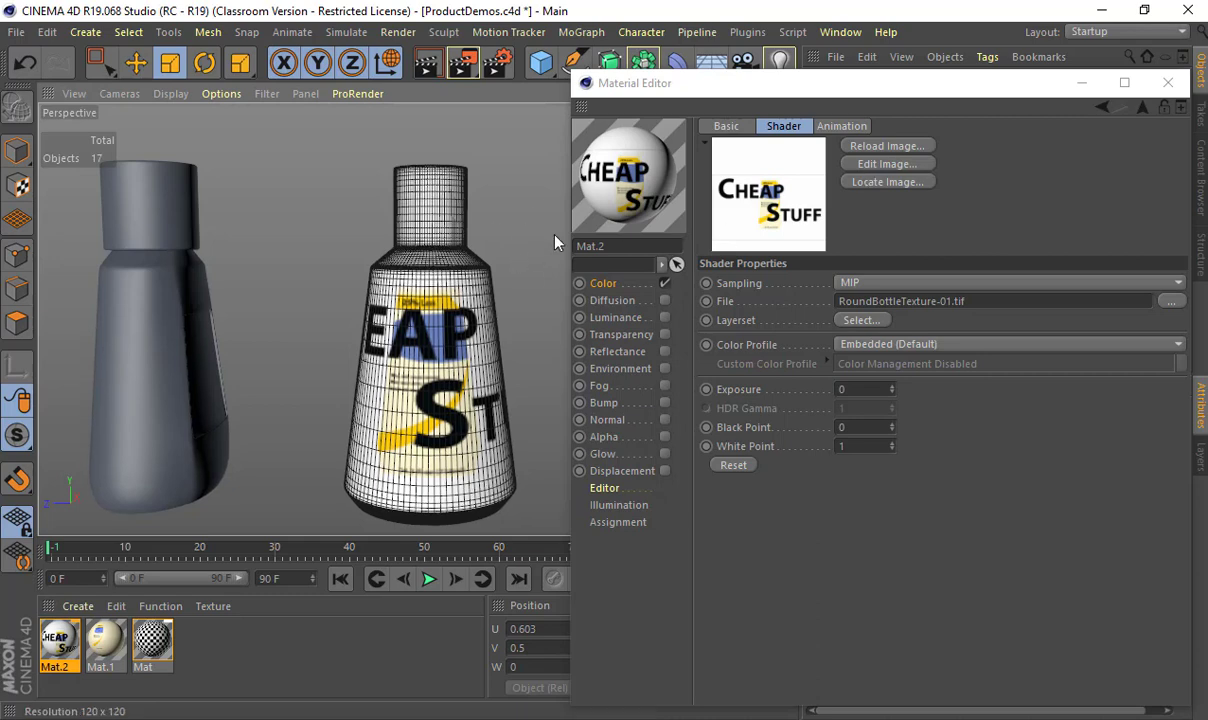
alt+drag(534, 203, 532, 272)
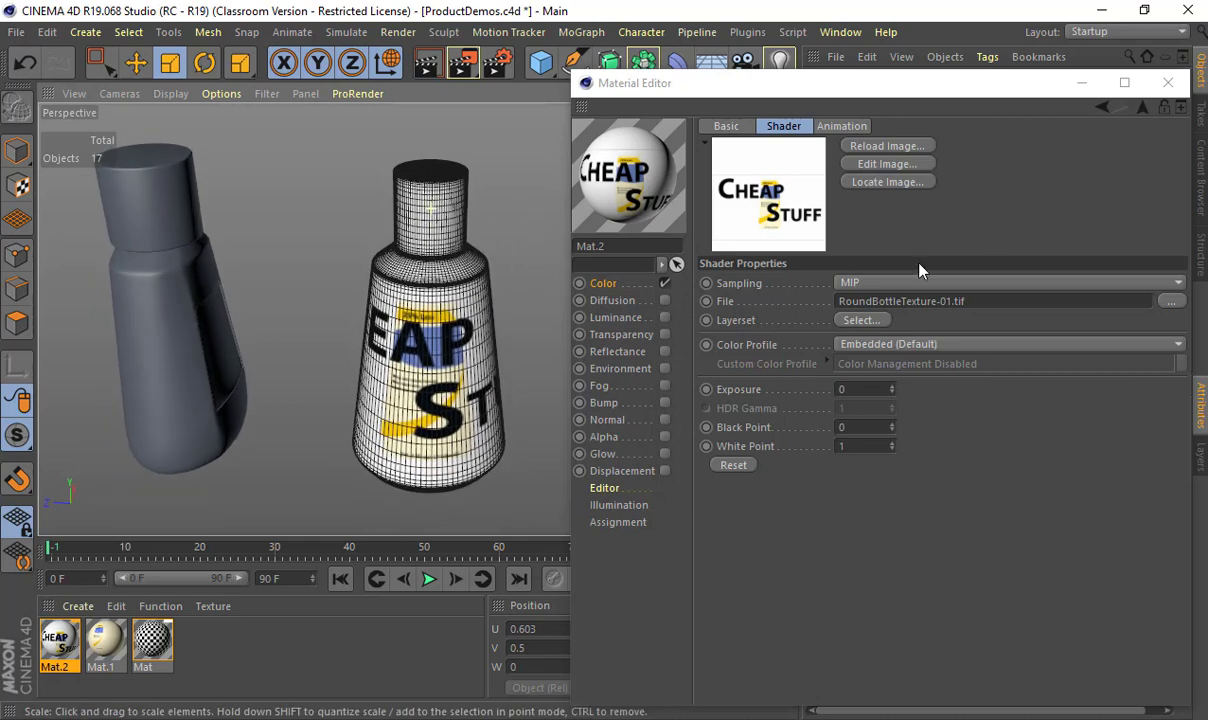
Step: Replace Mat.2's color texture file with RoundBottleTexture-01-01.tif and close the material settings
click(1170, 304)
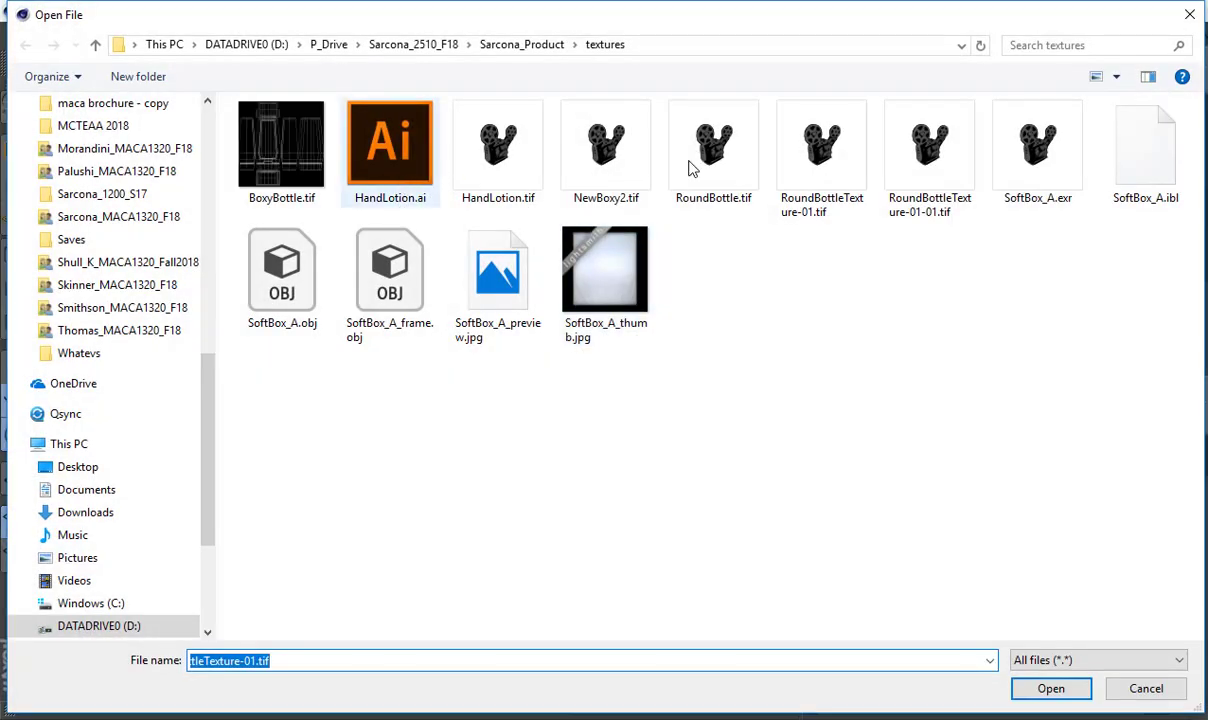
double_click(918, 150)
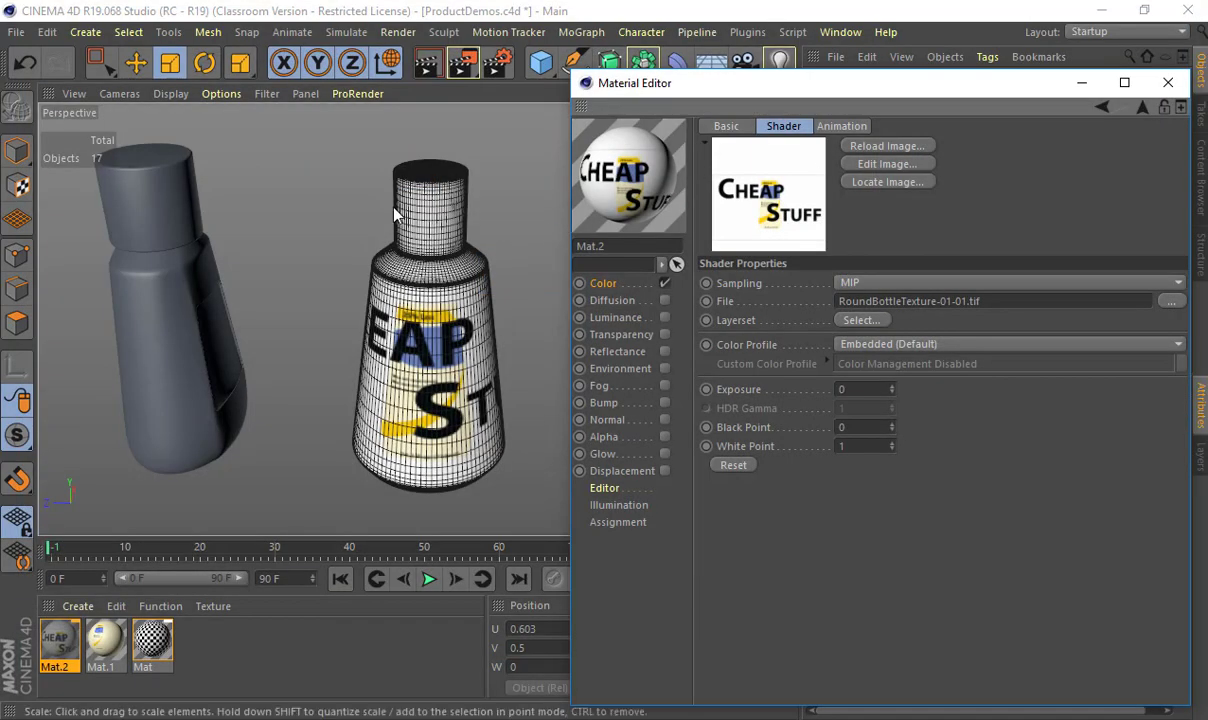
click(408, 251)
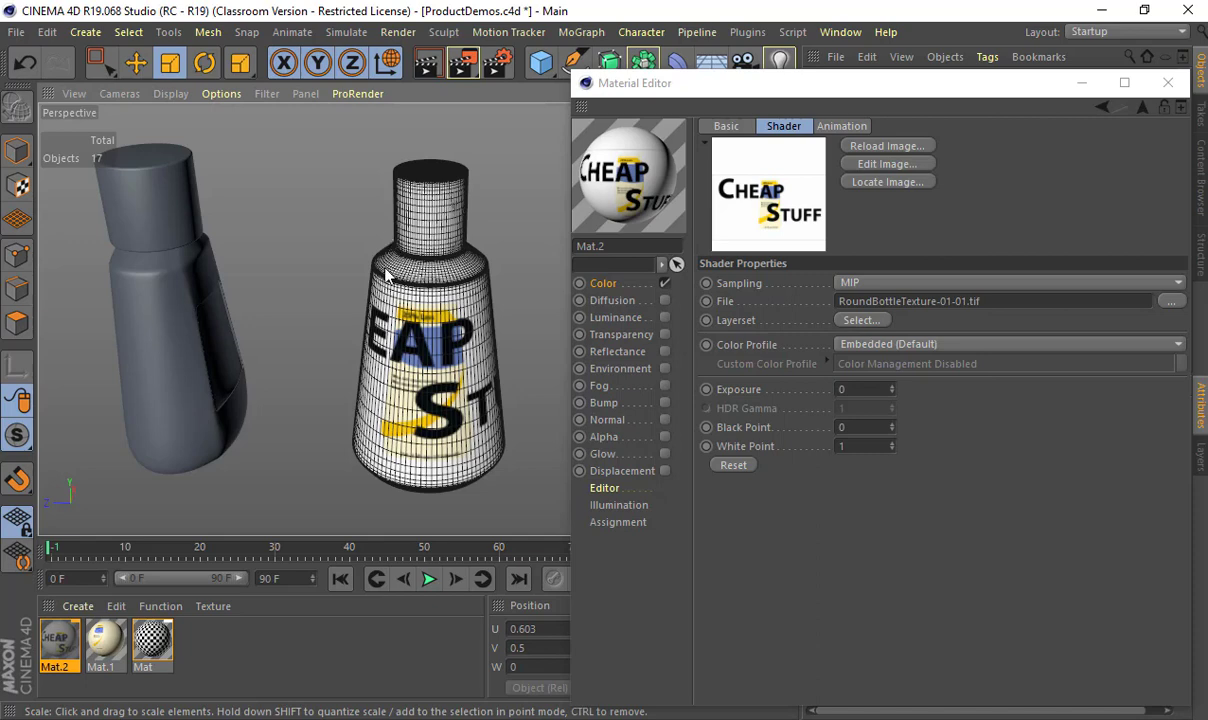
alt+drag(386, 276, 346, 222)
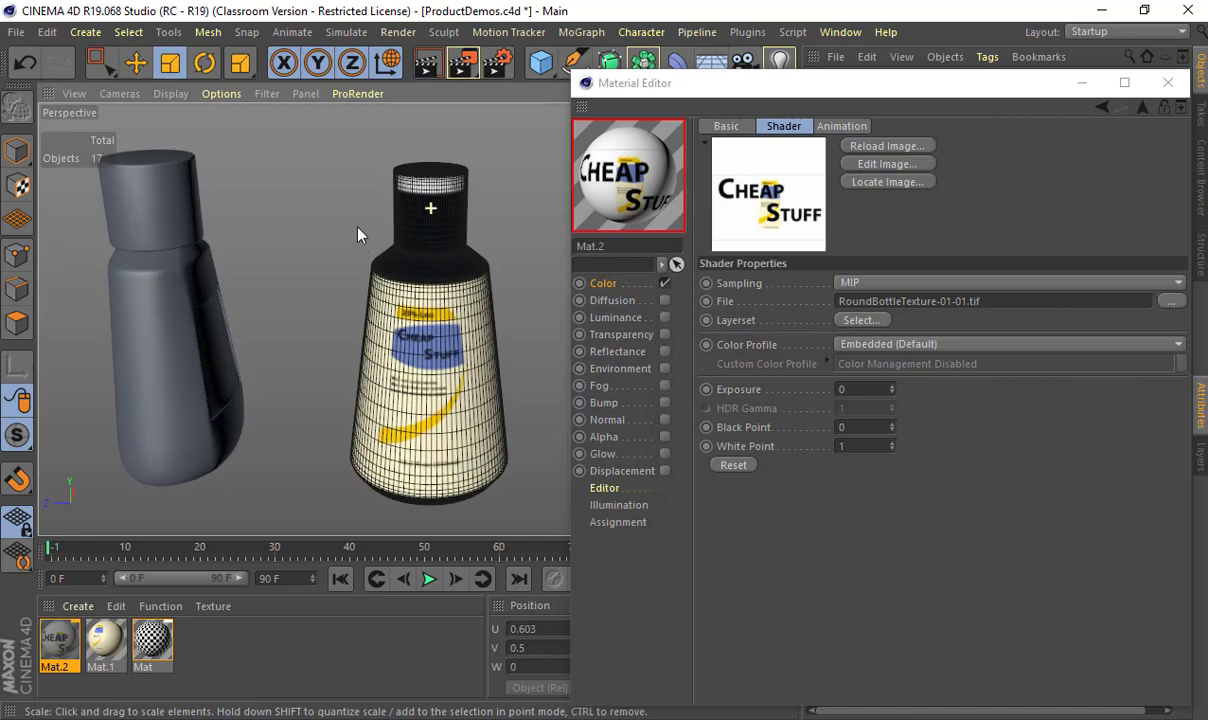
click(1167, 82)
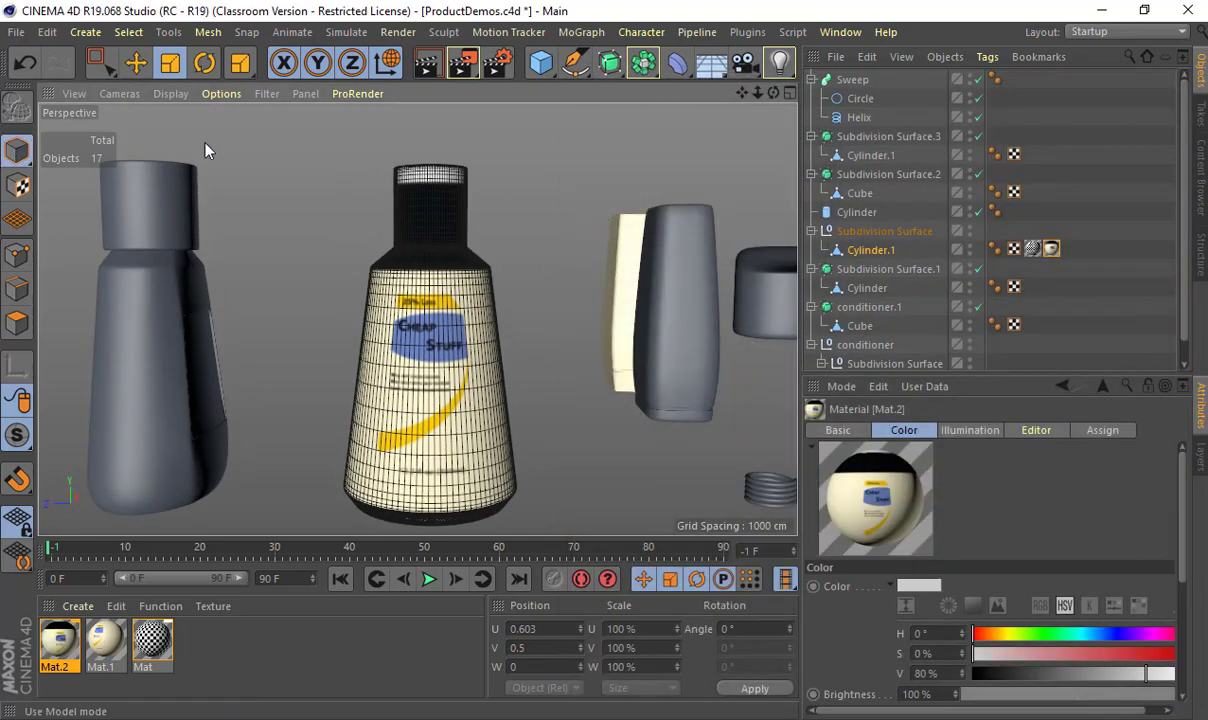
Step: Deselect the bottle and examine the updated label's placement from its shoulder to its base
click(347, 210)
alt+drag(345, 212, 343, 168)
alt+right_drag(343, 168, 371, 278)
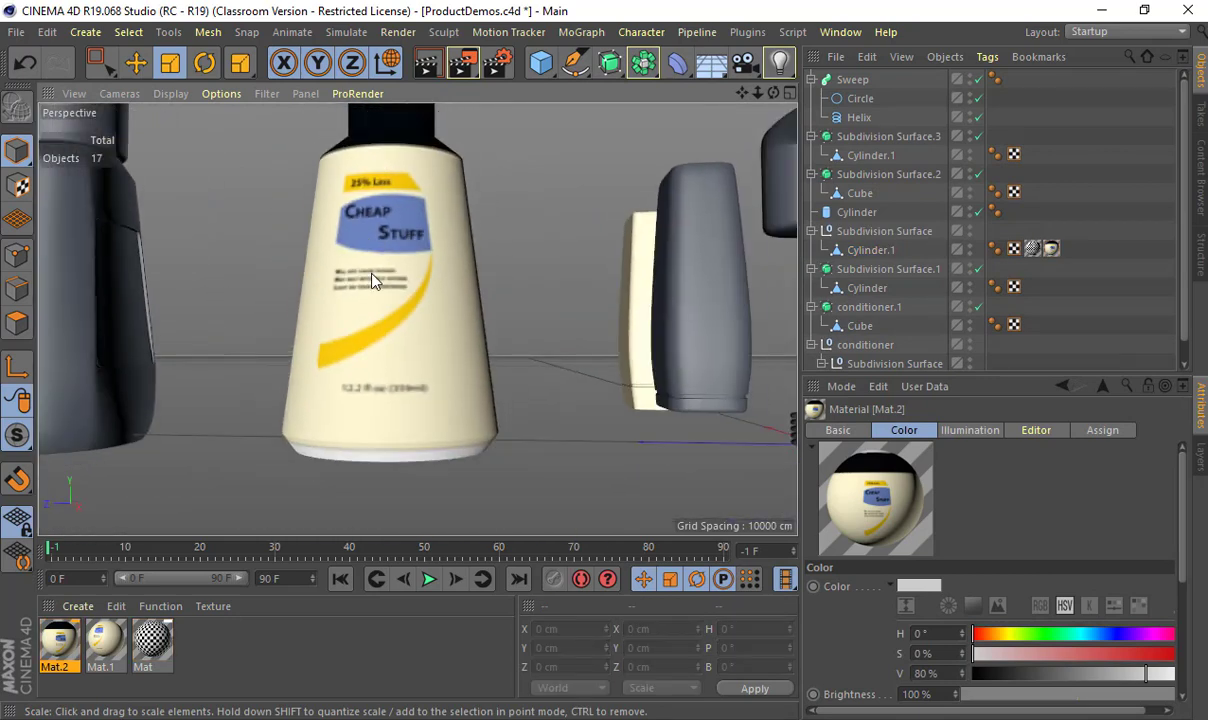
alt+right_drag(451, 369, 378, 343)
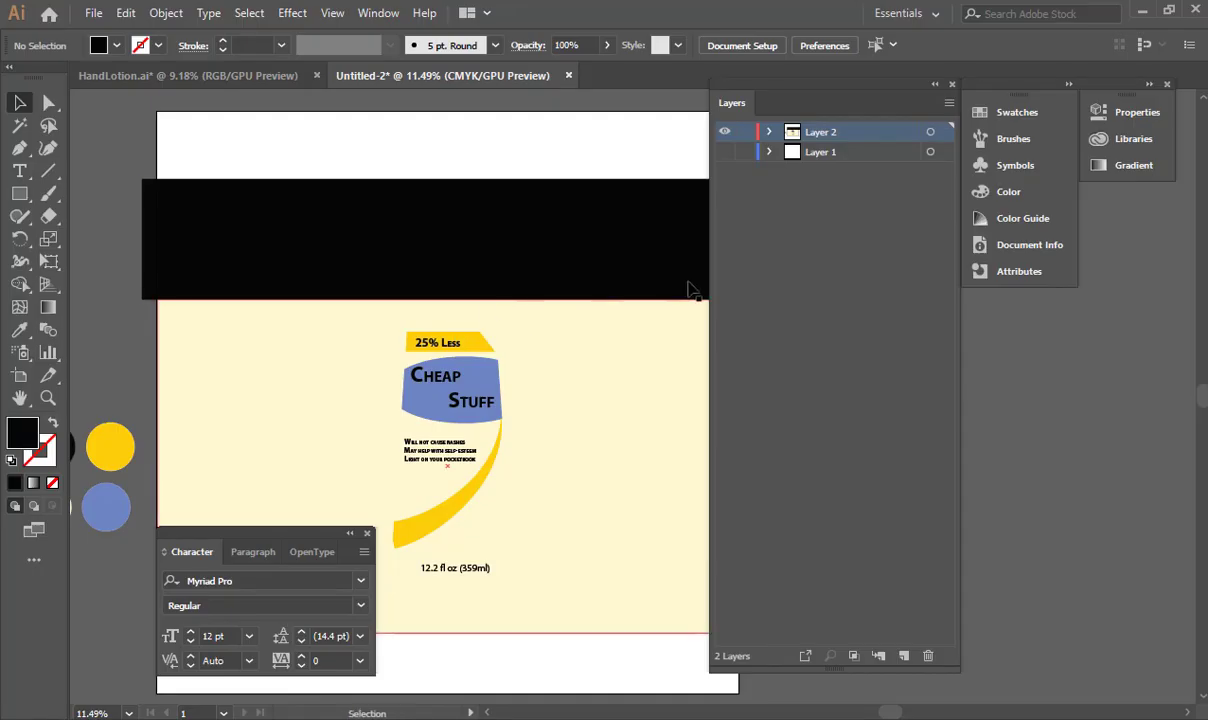
Step: In Illustrator, move the "12.2 fl oz (359ml)" text straight down to just above the cream background's bottom edge
scroll(501, 340, down, 3)
drag(477, 447, 477, 503)
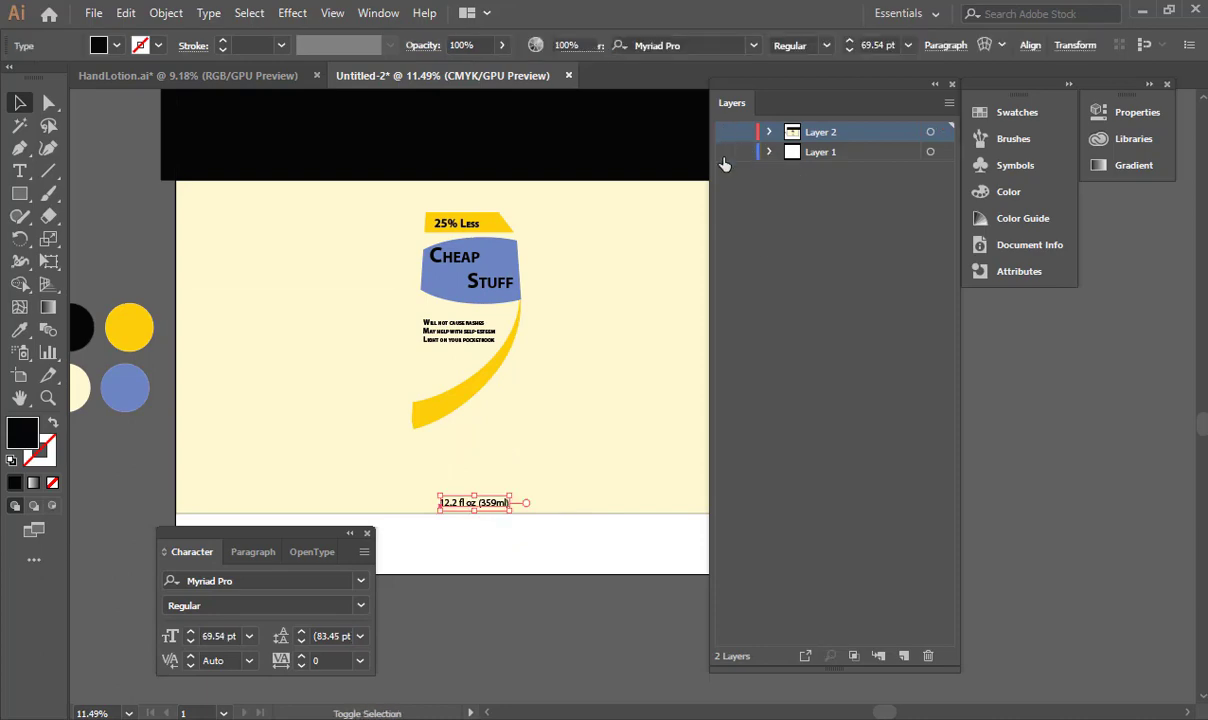
Step: Hide the label artwork on Layer 2 and show the bottle's wireframe template on Layer 1
click(724, 131)
click(724, 151)
alt+scroll(566, 251, down, 2)
drag(417, 311, 315, 348)
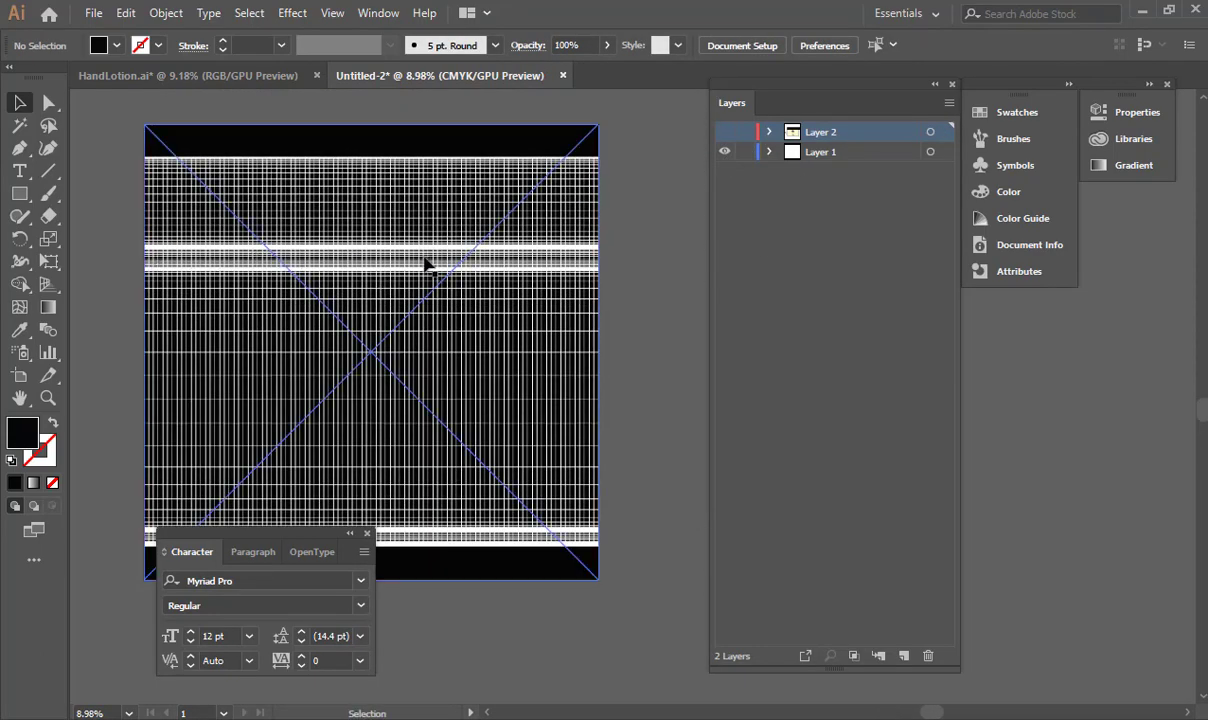
Step: Switch to Cinema 4D and compare the selected bottle's neck and shoulder mesh with the wireframe template in Illustrator
key(alt+Tab)
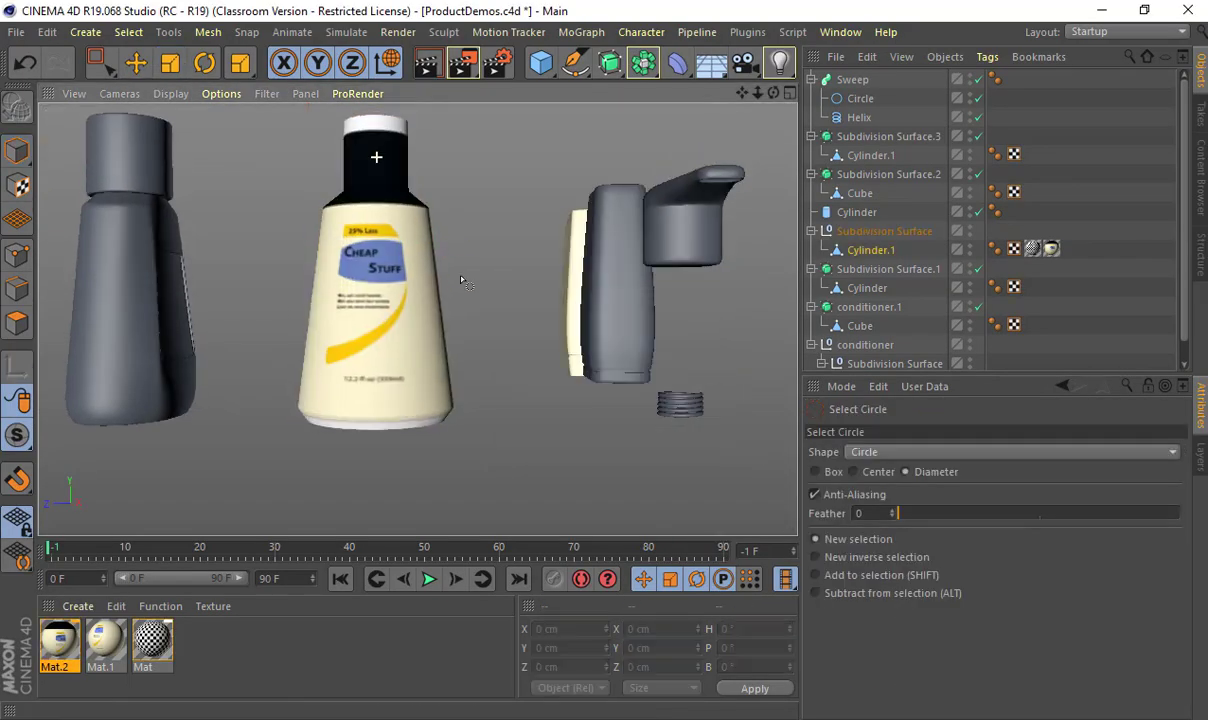
click(17, 151)
alt+right_drag(418, 243, 525, 260)
alt+drag(525, 260, 507, 251)
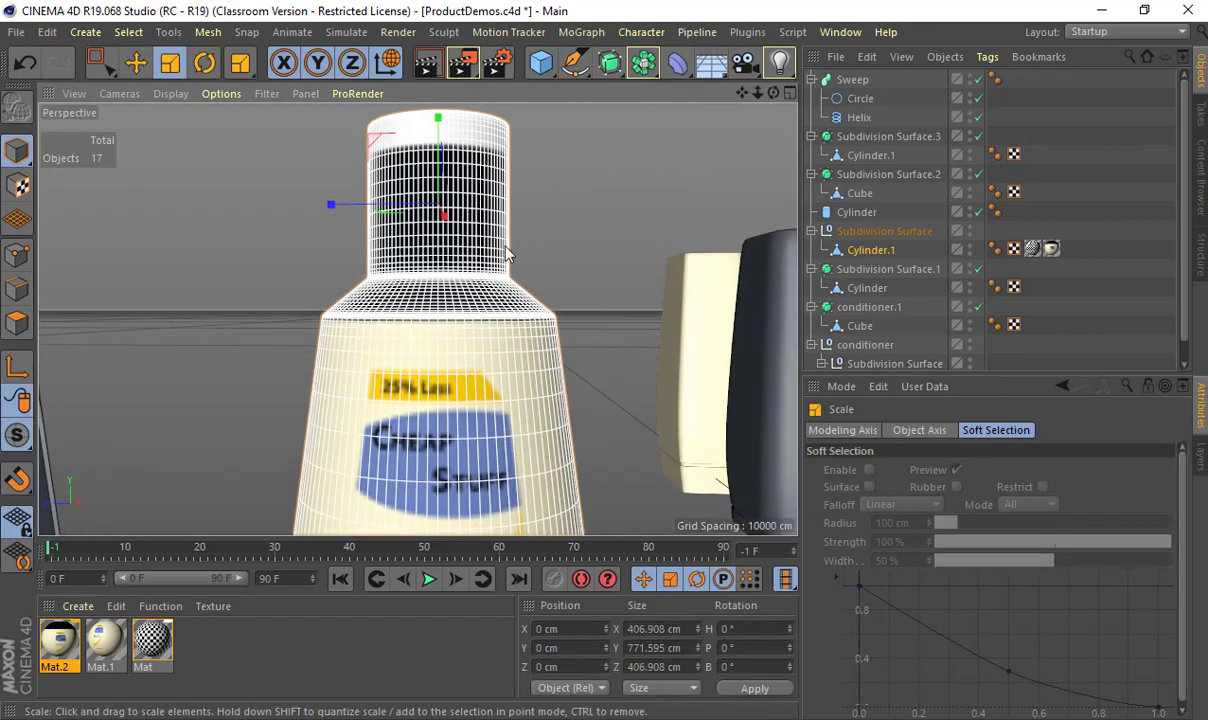
alt+right_drag(507, 251, 588, 277)
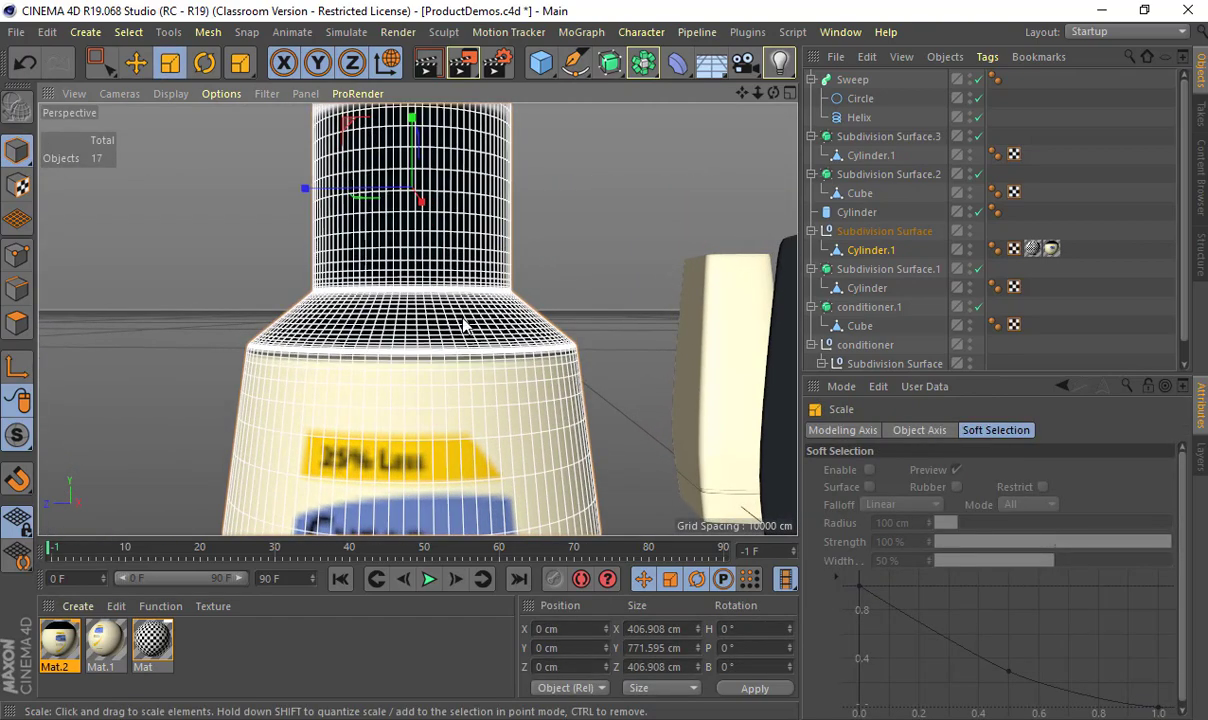
key(alt+Tab)
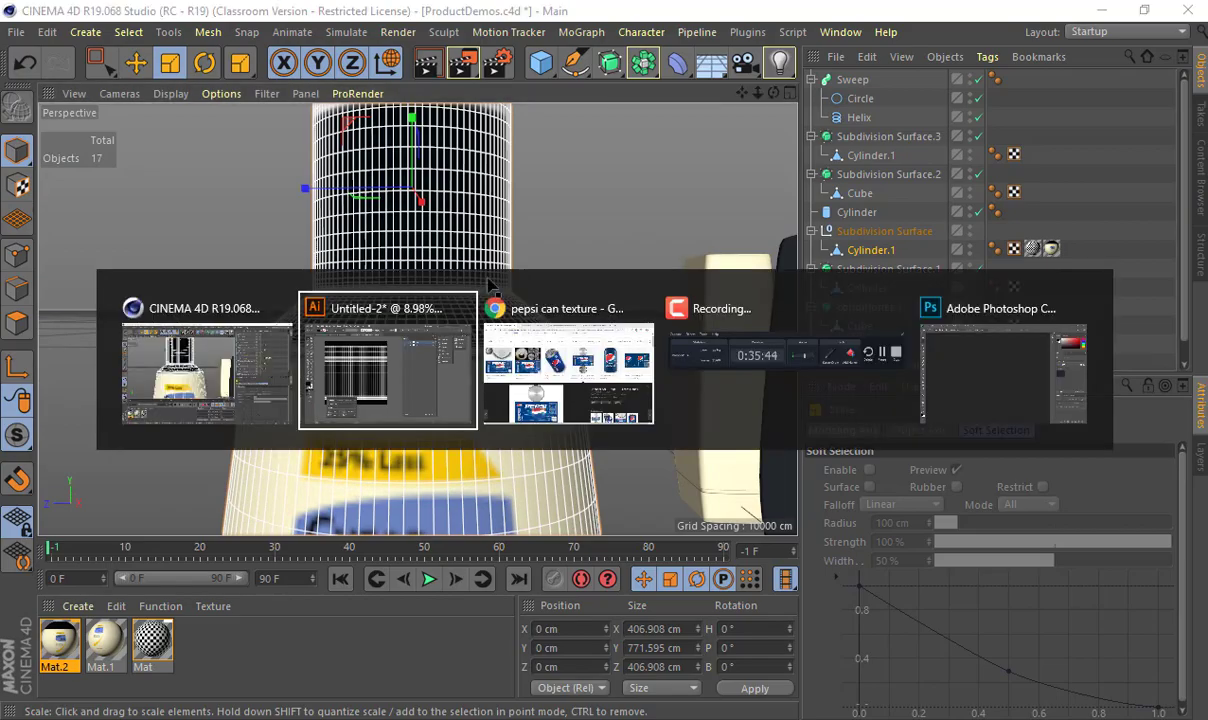
key(ctrl+space)
ctrl+drag(315, 237, 485, 272)
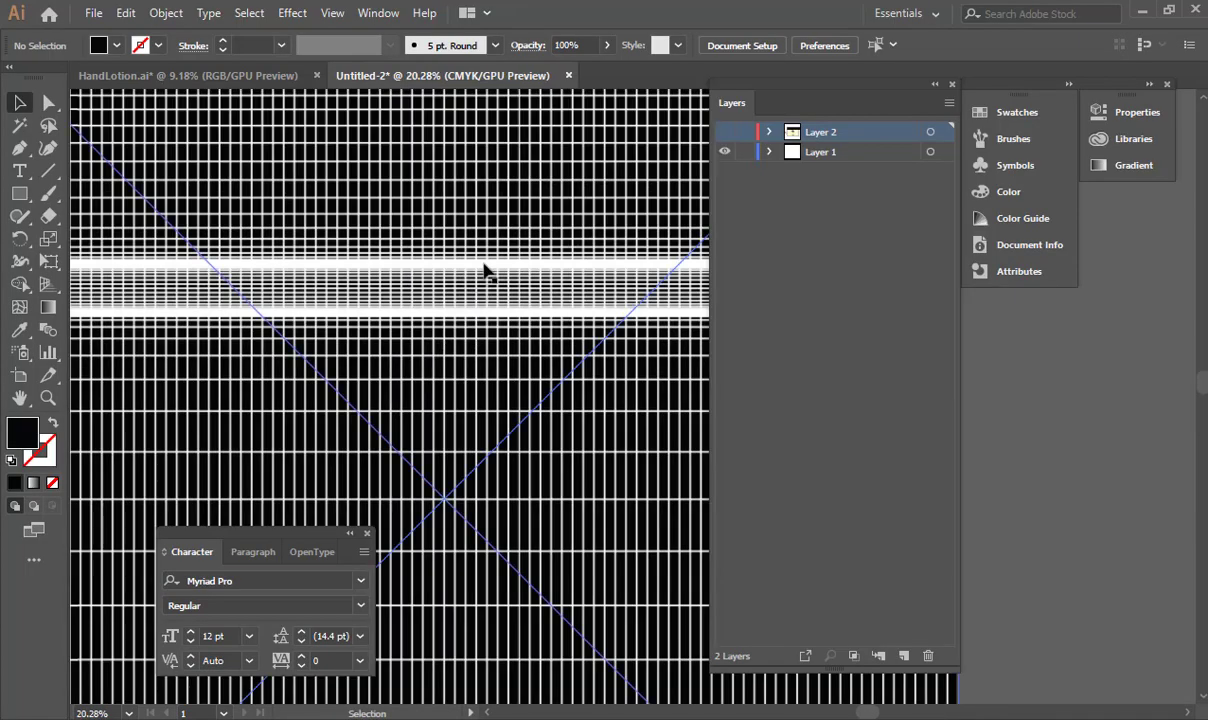
ctrl+drag(574, 302, 490, 285)
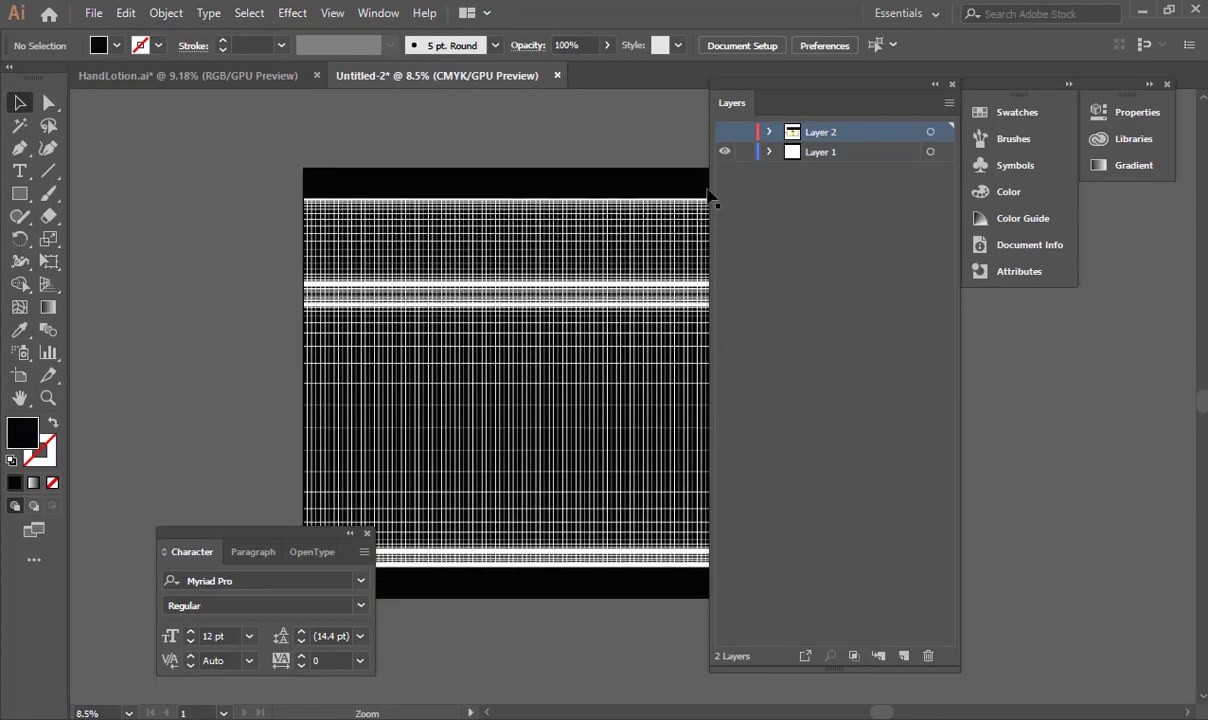
Step: Show Layer 2 again and move Layer 1 above it so the wireframe overlays the label
click(724, 131)
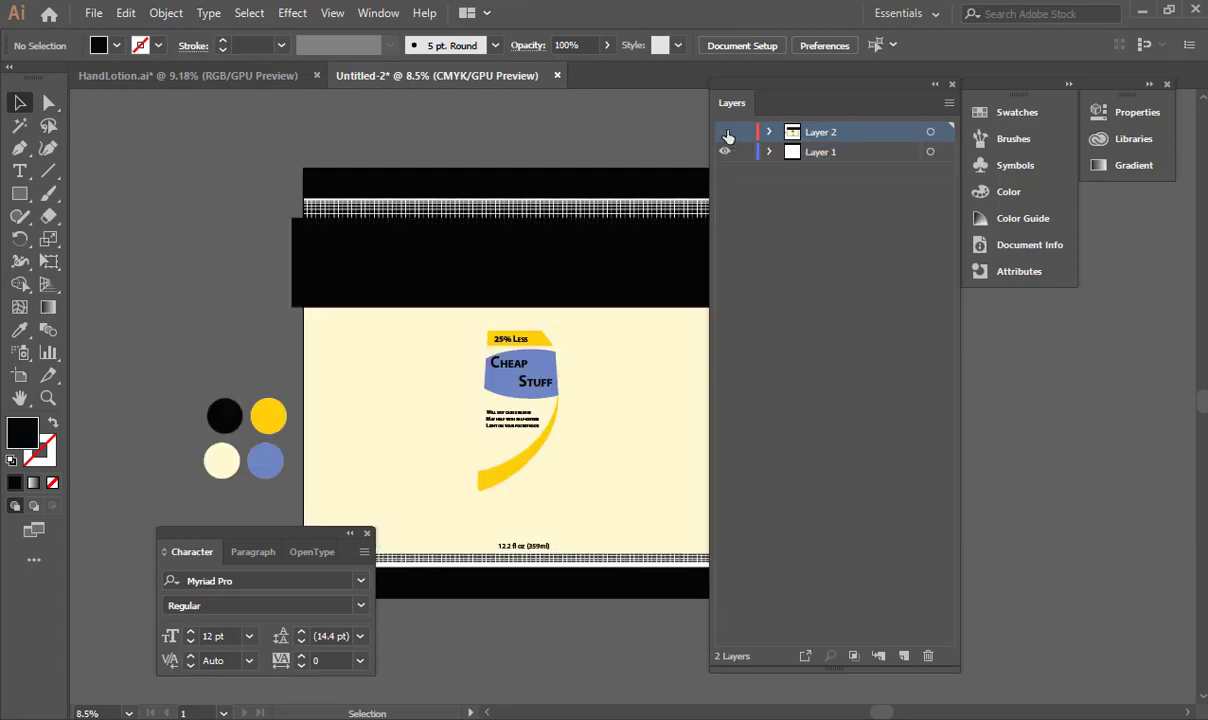
click(724, 131)
click(726, 153)
click(726, 152)
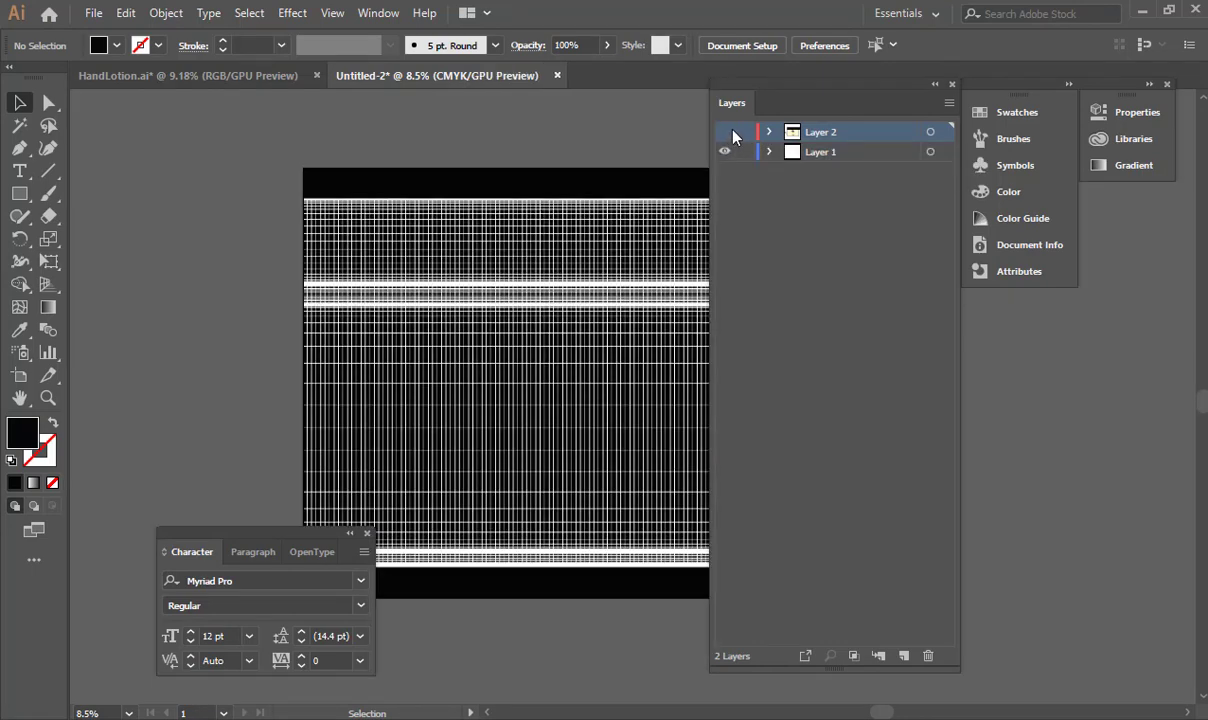
click(726, 133)
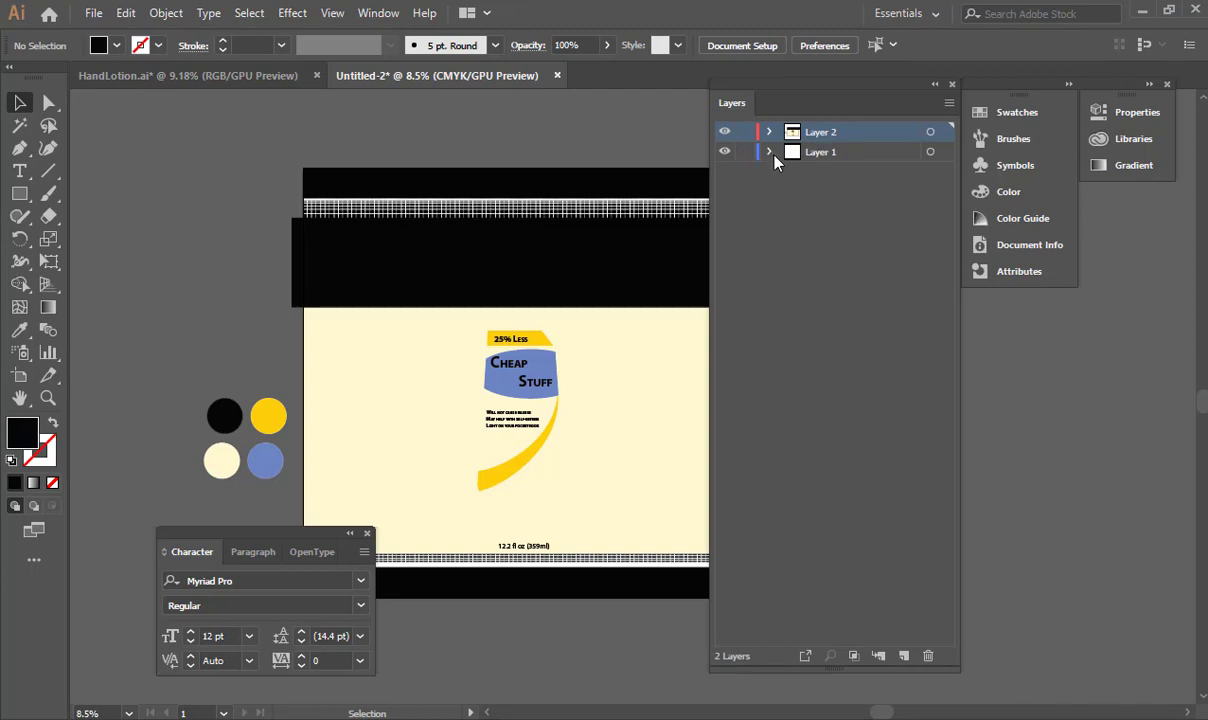
drag(822, 154, 827, 136)
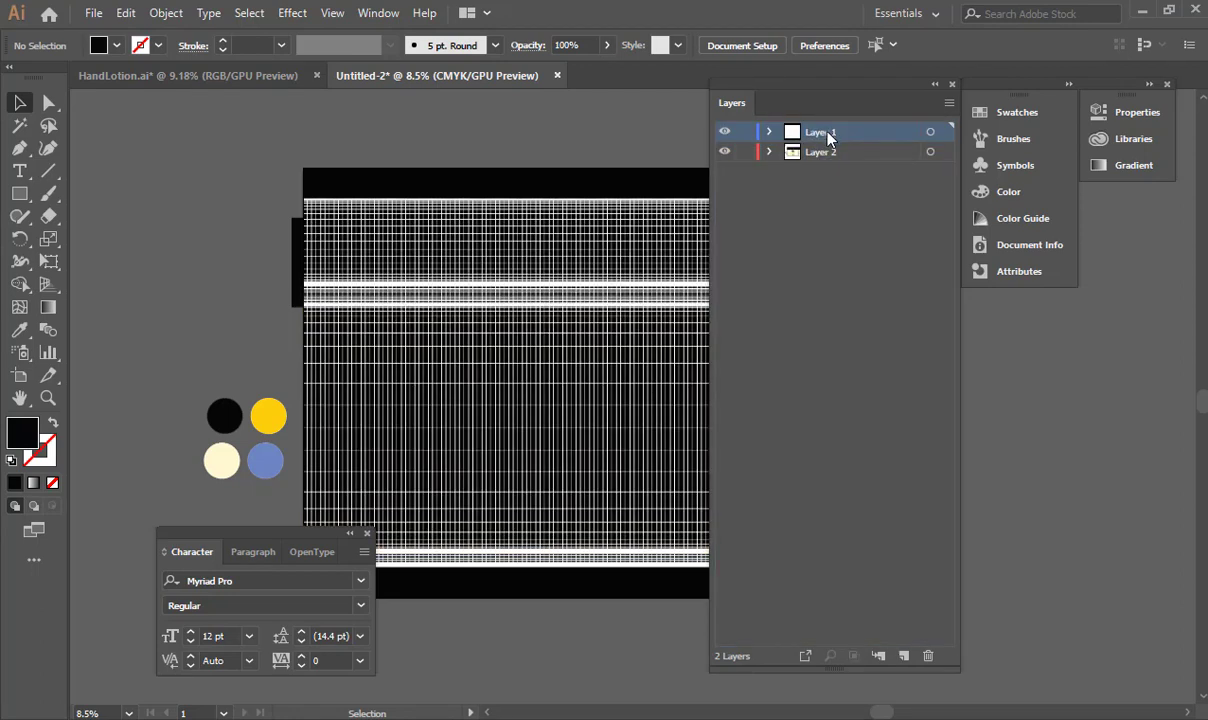
Step: Reduce the opacity of RoundBottle.tif to 44% and lock Layer 1
click(768, 132)
click(930, 152)
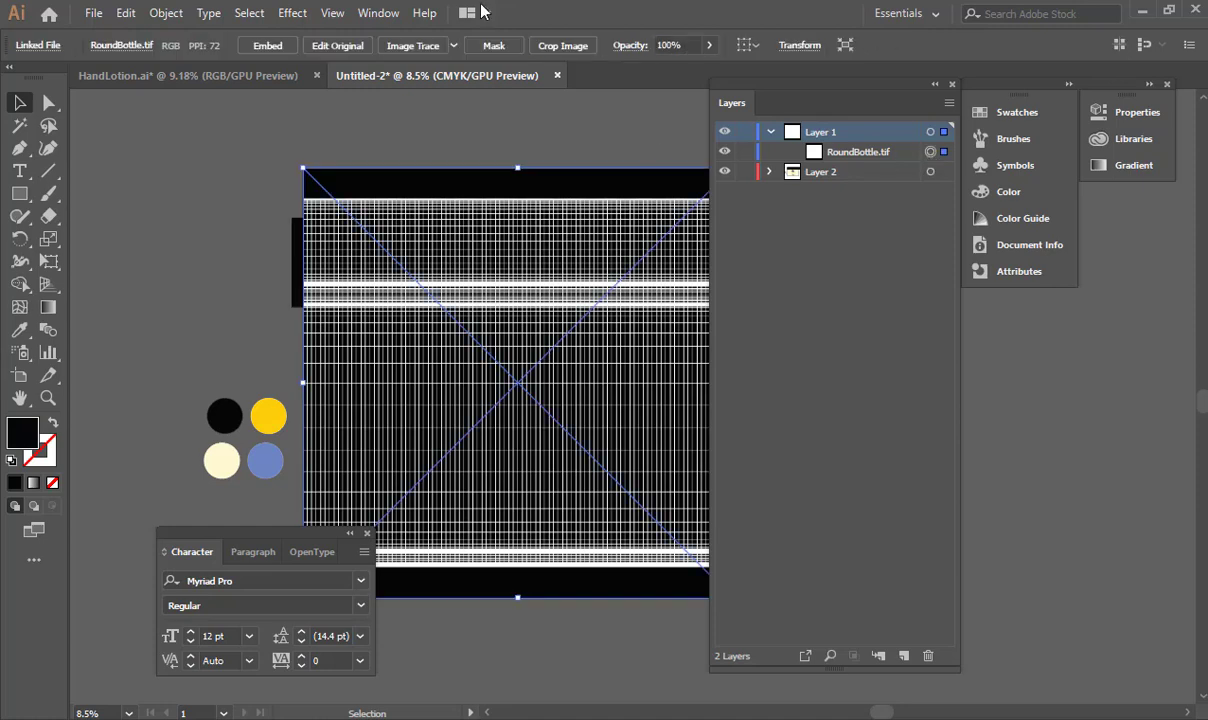
click(1099, 116)
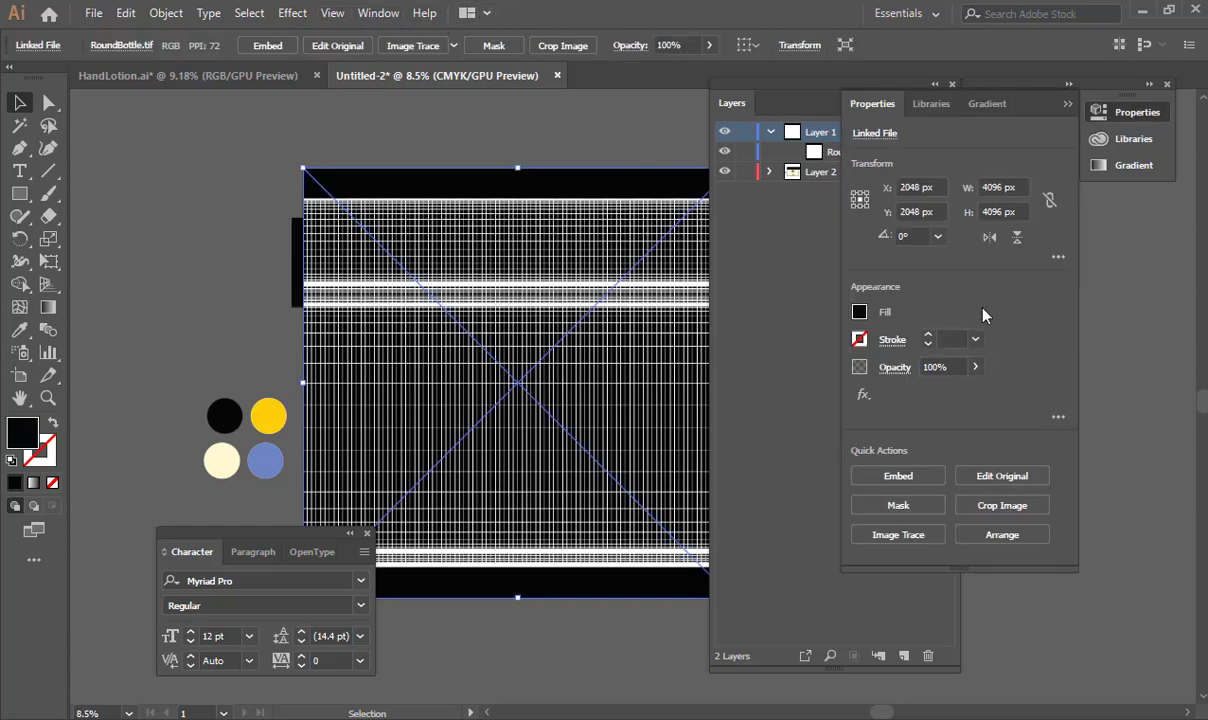
drag(947, 390, 933, 391)
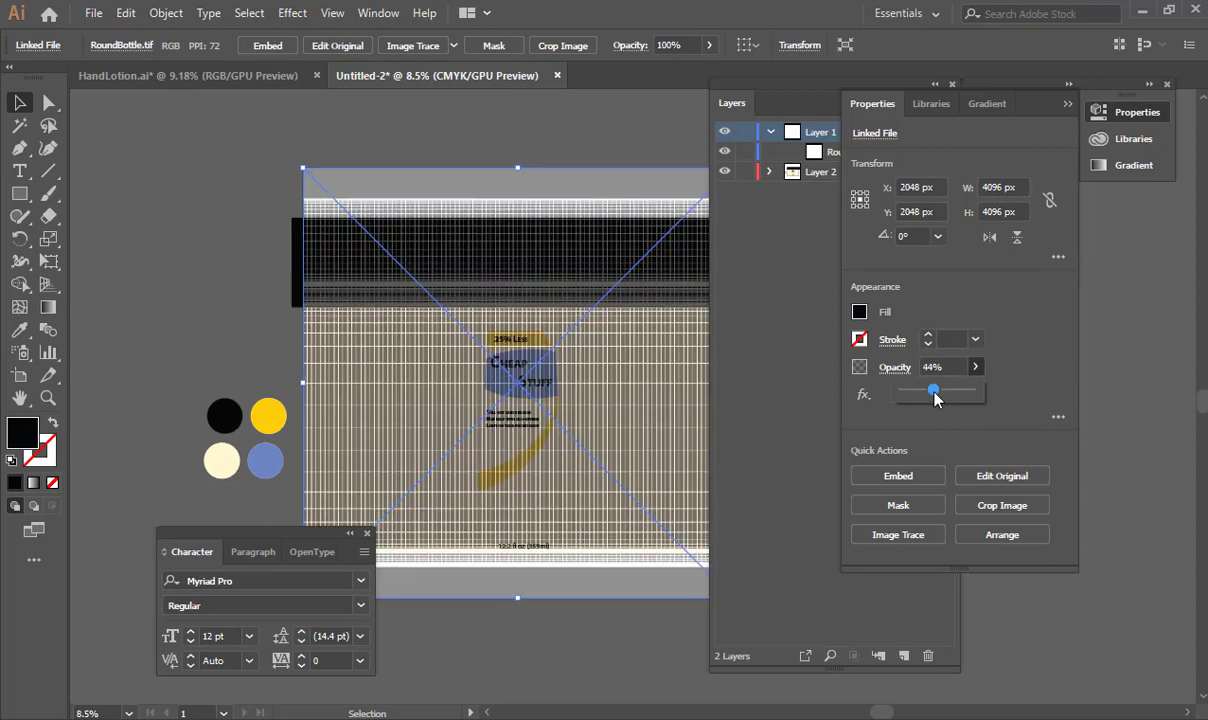
click(288, 237)
click(747, 196)
click(746, 134)
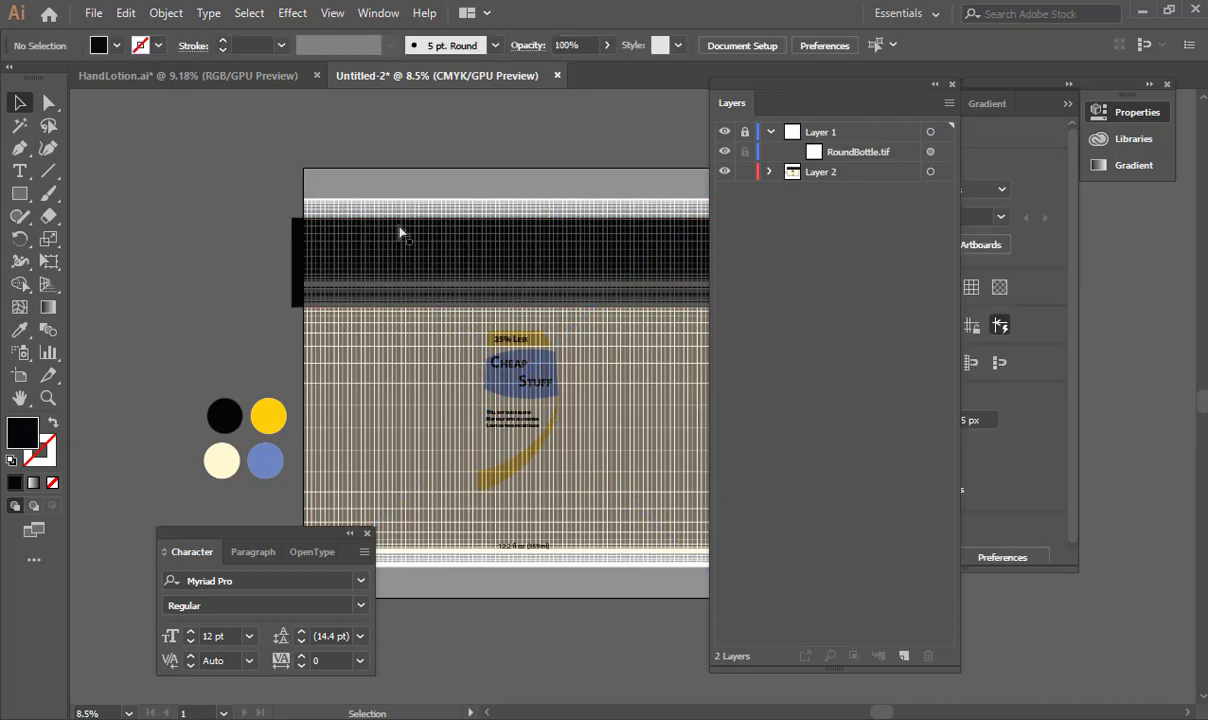
Step: Move the black rectangle straight up until its bottom edge meets the top of the wireframe's dense shoulder band
ctrl+drag(308, 249, 500, 272)
drag(422, 287, 367, 279)
shift+drag(248, 311, 252, 253)
drag(345, 240, 296, 158)
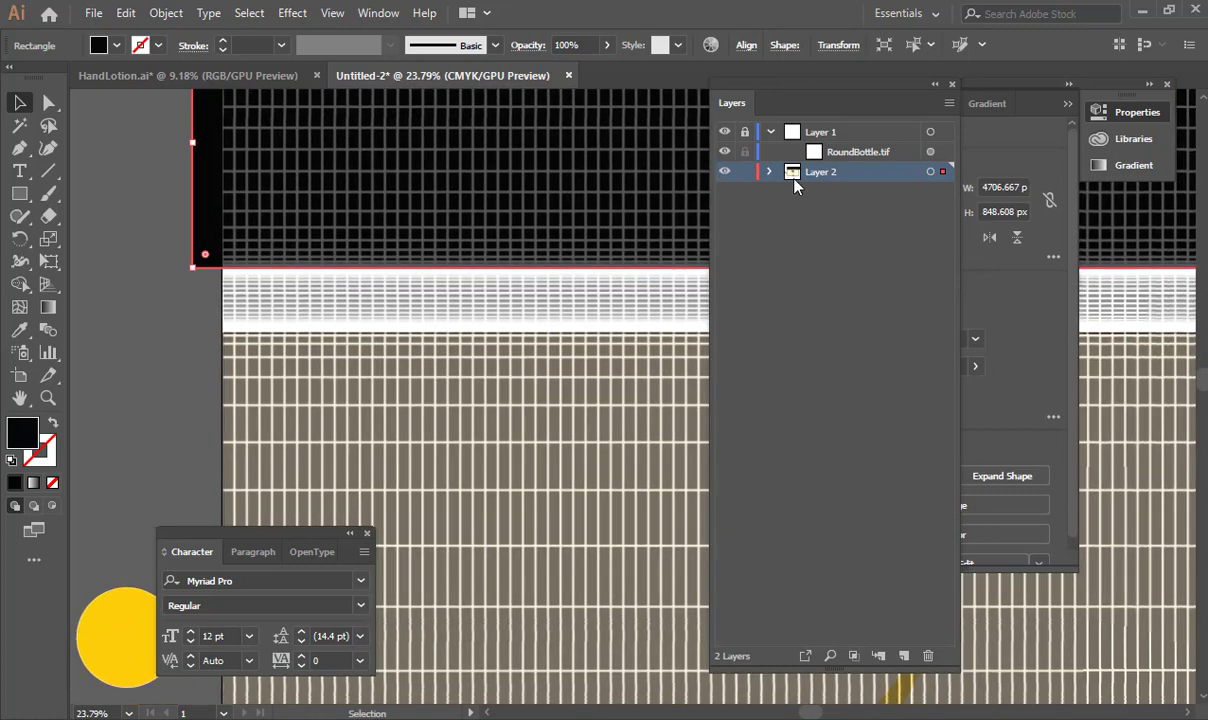
Step: Stretch the cream rectangle up to the black rectangle's lower edge and down past the wireframe's bottom band
click(285, 348)
drag(299, 345, 107, 341)
drag(386, 318, 397, 262)
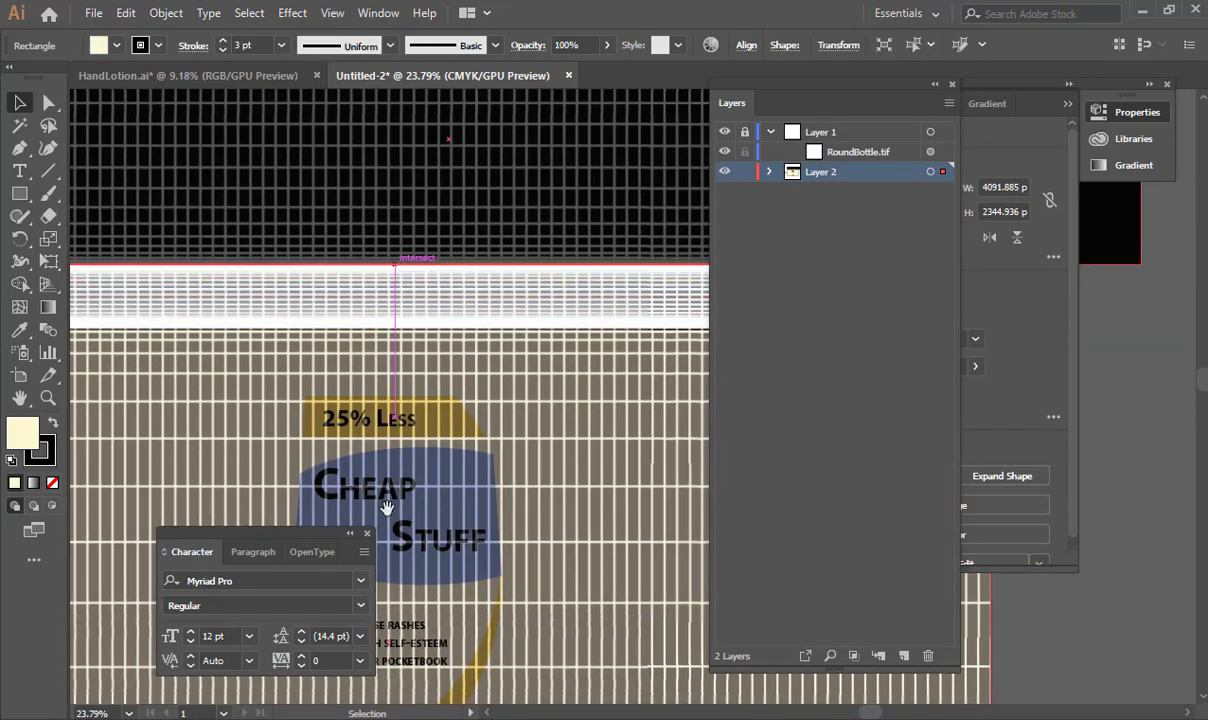
drag(386, 507, 364, 197)
drag(372, 439, 396, 173)
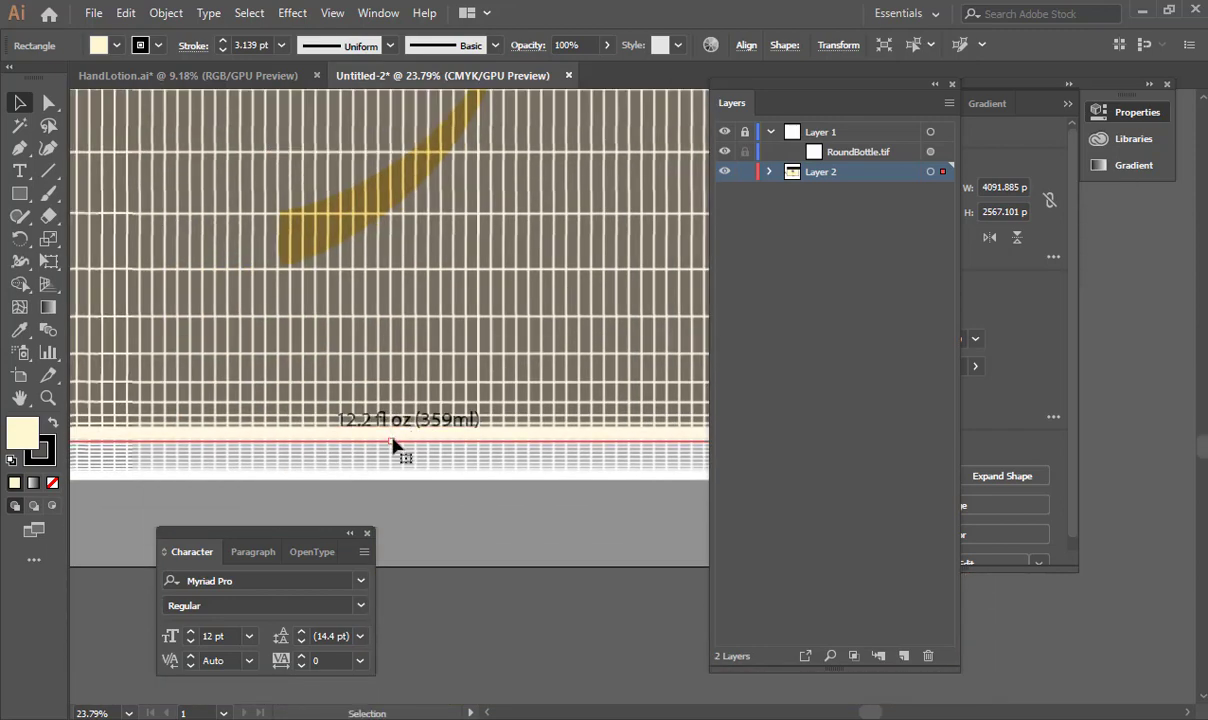
drag(392, 442, 399, 541)
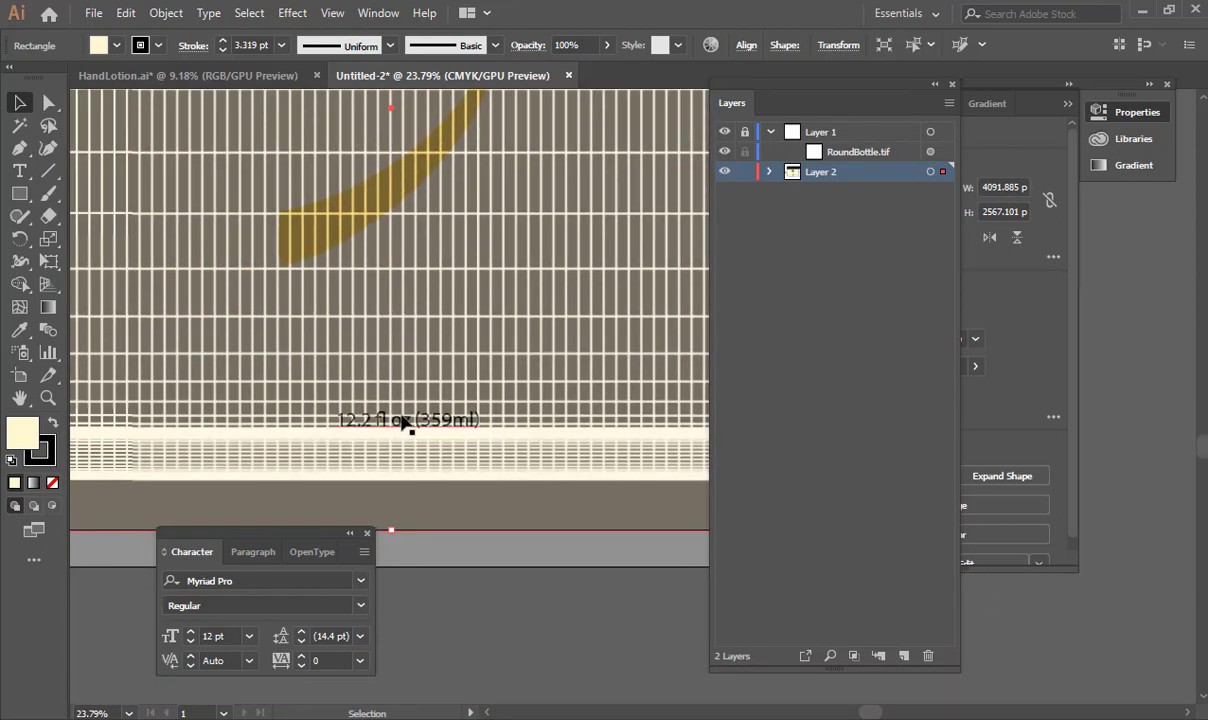
Step: Select the "12.2 fl oz (359ml)" text and examine the bottle's base mesh in Cinema 4D
drag(413, 421, 472, 428)
click(451, 433)
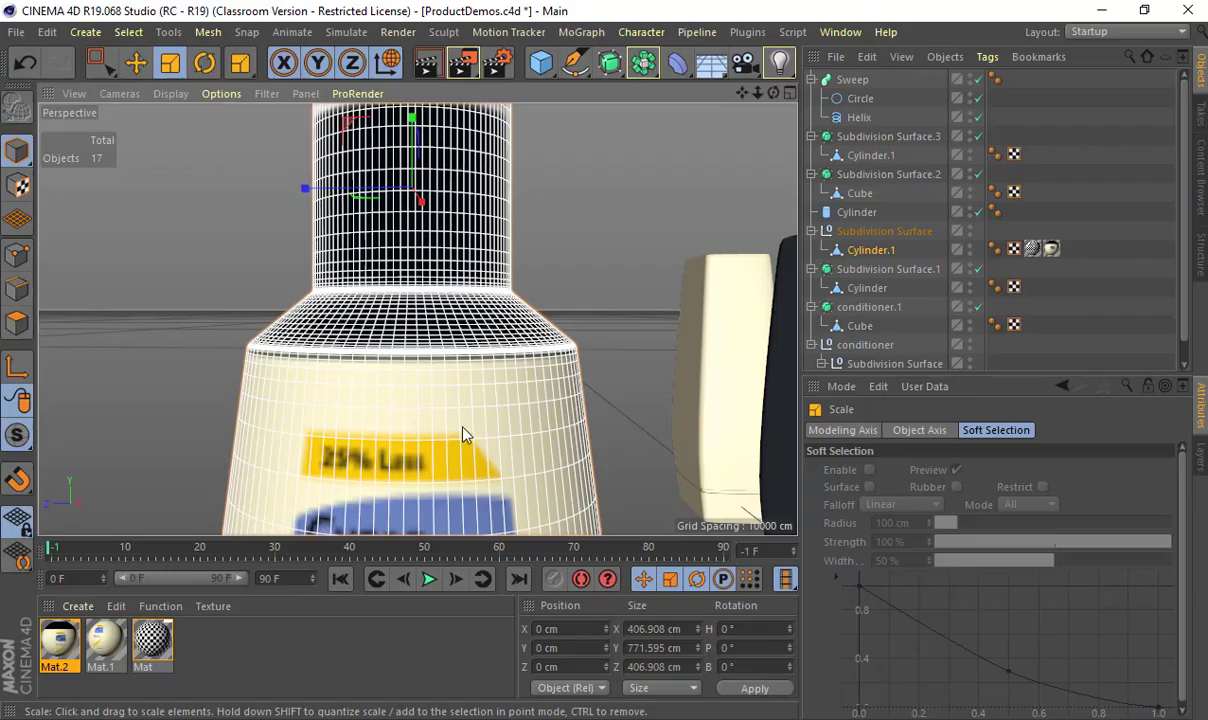
key(space)
key(space)
scroll(541, 363, down, 6)
alt+middle_drag(453, 260, 475, 211)
scroll(492, 258, up, 4)
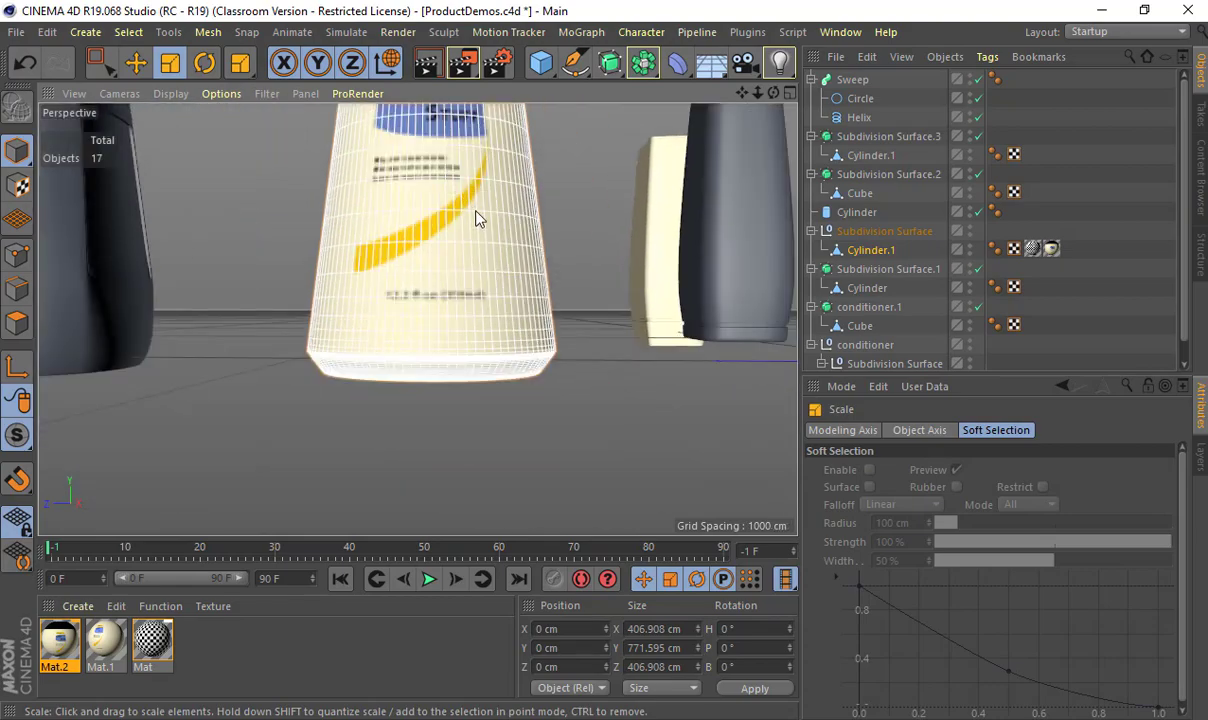
mouse_move(475, 217)
alt+mouse_down()
mouse_move(472, 181)
mouse_move(475, 202)
alt+mouse_up()
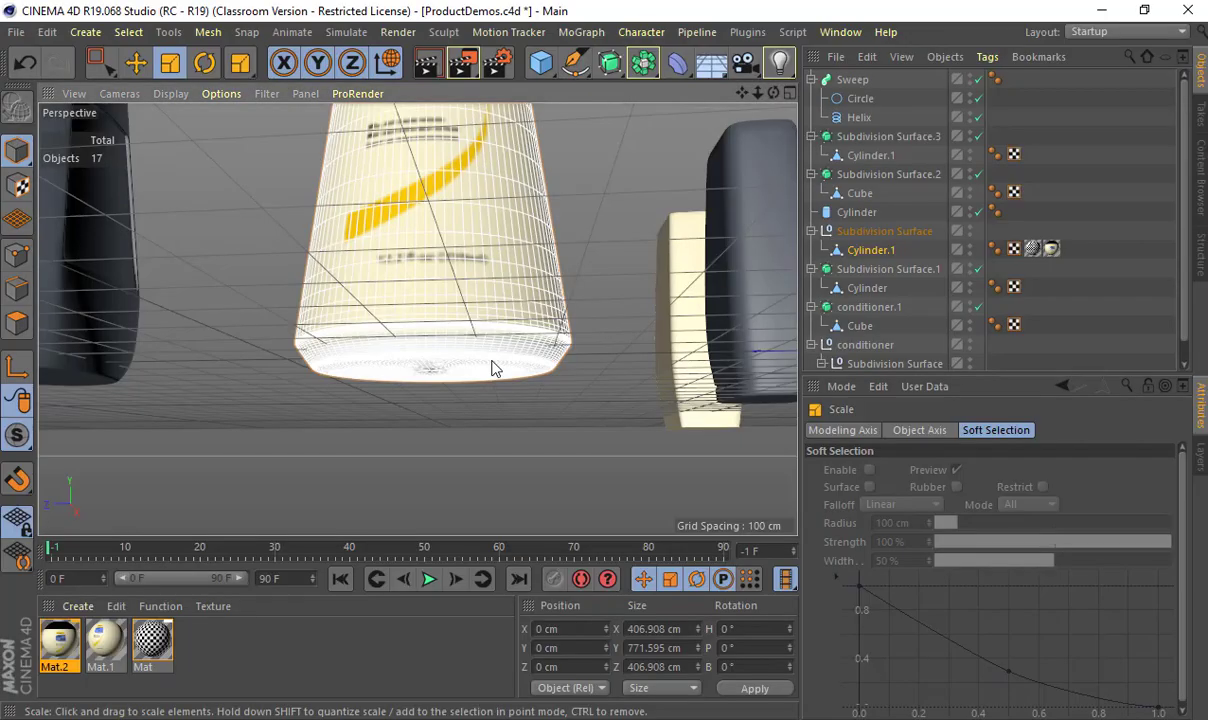
alt+drag(493, 364, 493, 418)
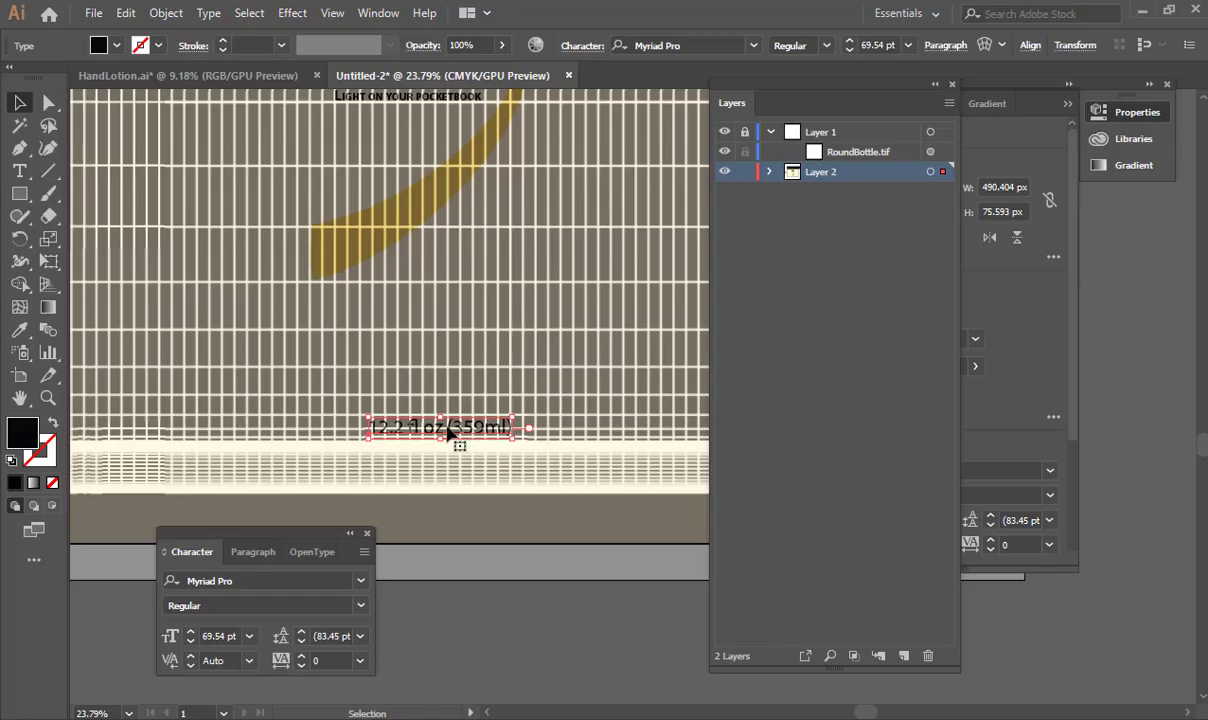
Step: Try the "12.2 fl oz (359ml)" text inside the wireframe's bottom band, compare with the bottle, and reposition it just above the band
shift+drag(464, 437, 462, 475)
key(alt+Tab)
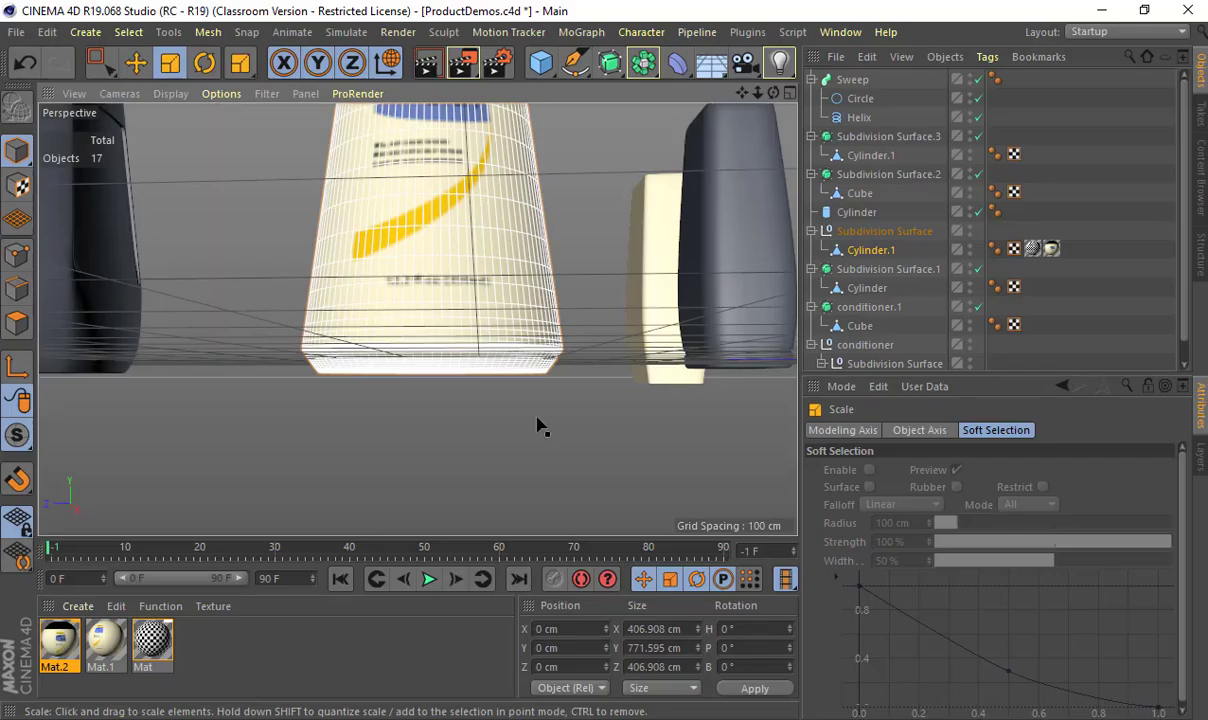
scroll(430, 368, up, 5)
key(alt+Tab)
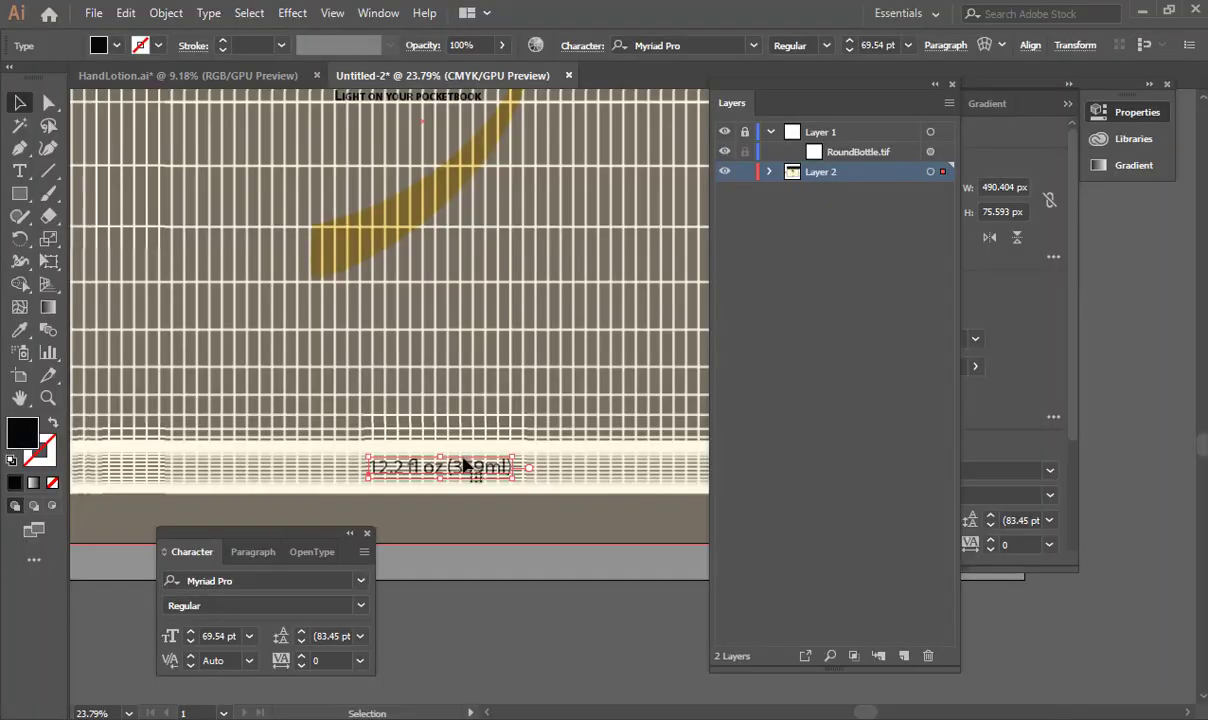
drag(463, 453, 468, 405)
alt+scroll(569, 350, down, 3)
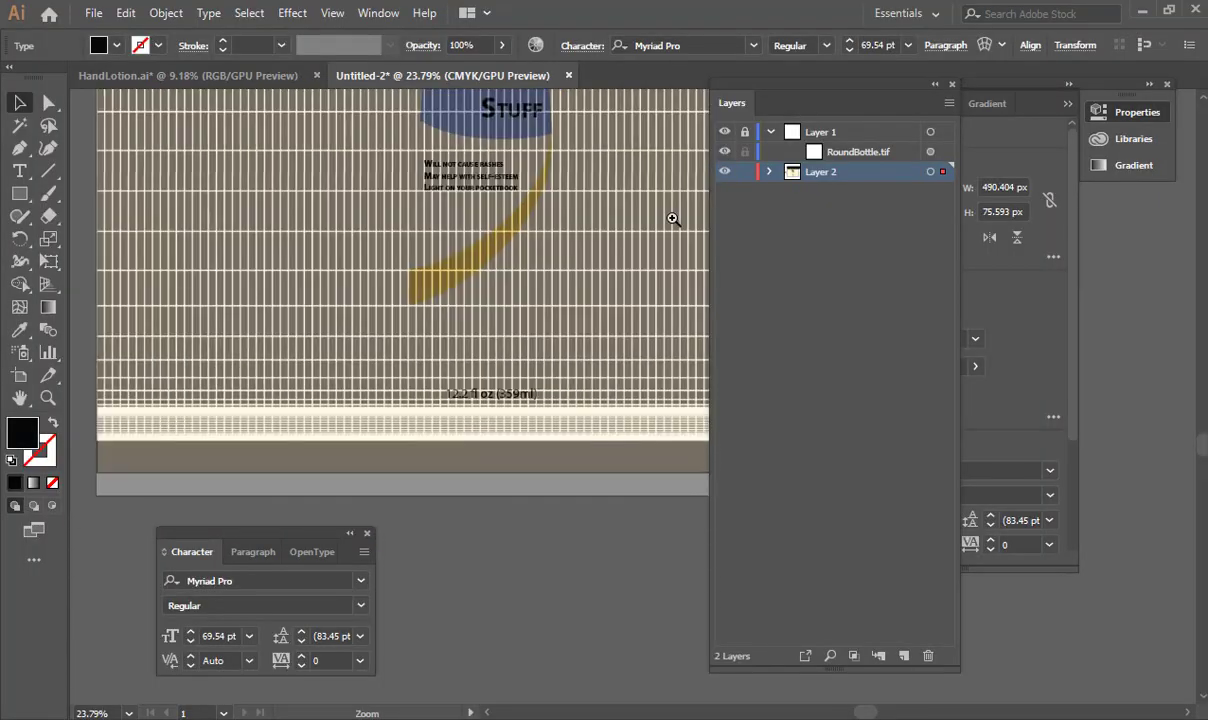
Step: Hide Layer 1 and enlarge the yellow swoosh to roughly twice its size
click(725, 132)
drag(636, 167, 561, 292)
click(458, 348)
drag(587, 293, 556, 254)
Step: Enlarge the three-line claims text to 80.48 pt and move it about 138 px left and 174 px down
click(462, 262)
drag(418, 243, 396, 236)
drag(456, 280, 436, 308)
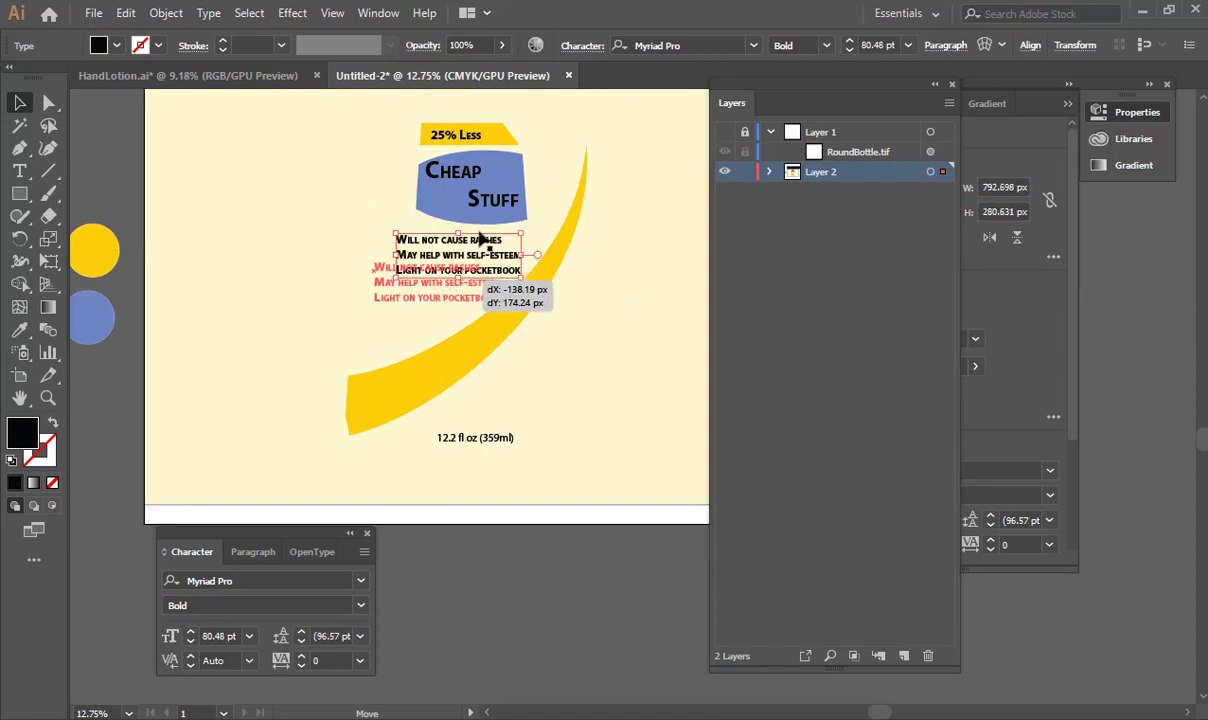
Step: Enlarge the blue shape behind "Cheap Stuff", and scale the "25% Less" banner with its text to about 997 px wide
click(520, 189)
alt+shift+drag(531, 151, 614, 133)
drag(524, 124, 483, 195)
click(496, 214)
key(ctrl+z)
key(v)
shift+click(468, 228)
alt+scroll(575, 370, down, 2)
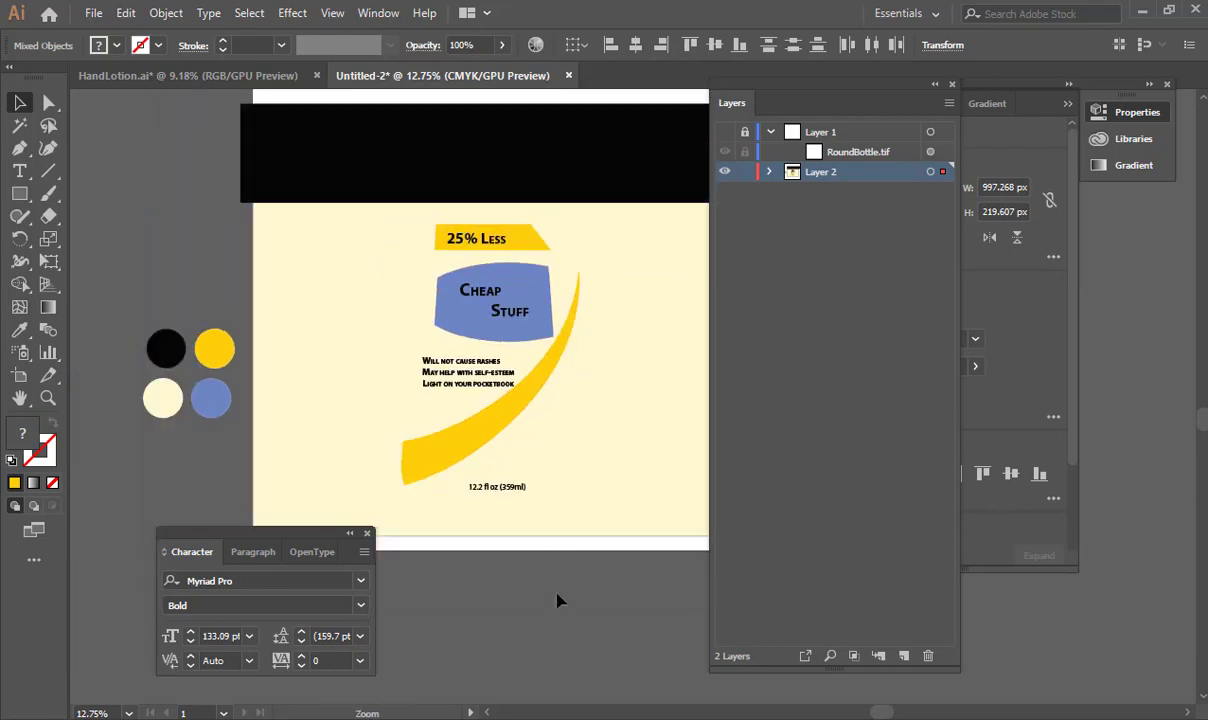
key(ctrl+shift+a)
Step: Export the label as a TIFF under the name RoundBottleTexture-01-01.tif with Use Artboards enabled
key(ctrl+s)
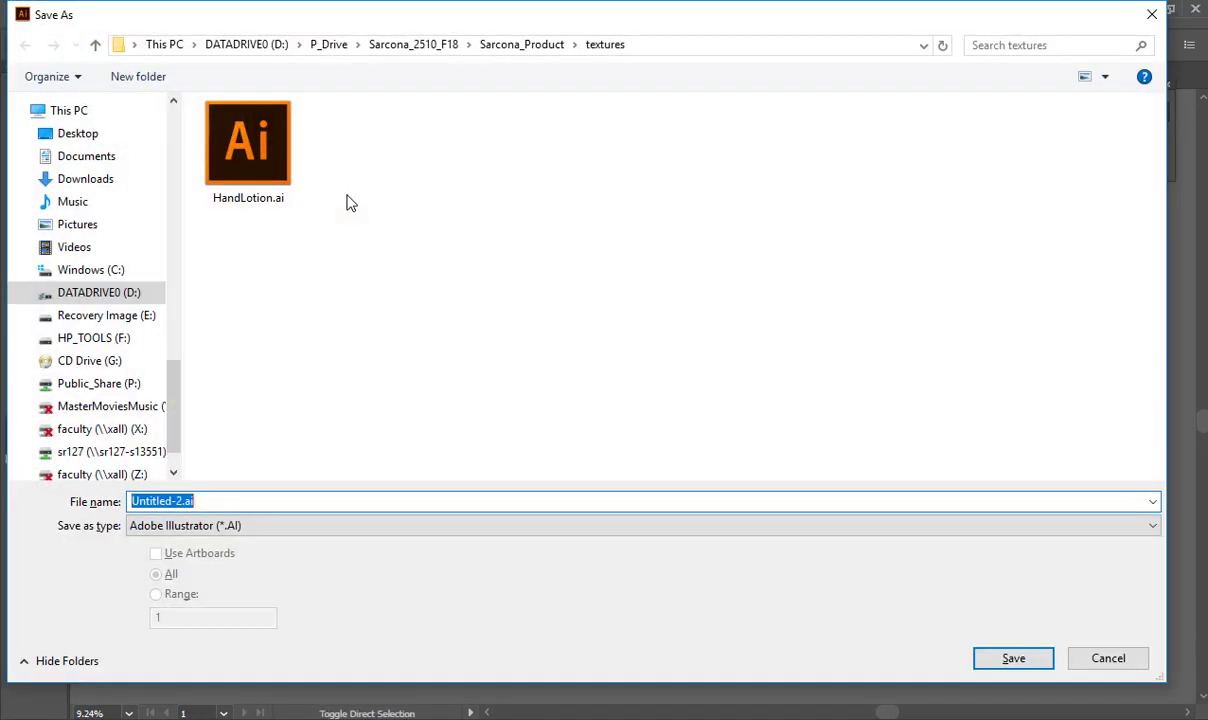
key(Escape)
click(93, 13)
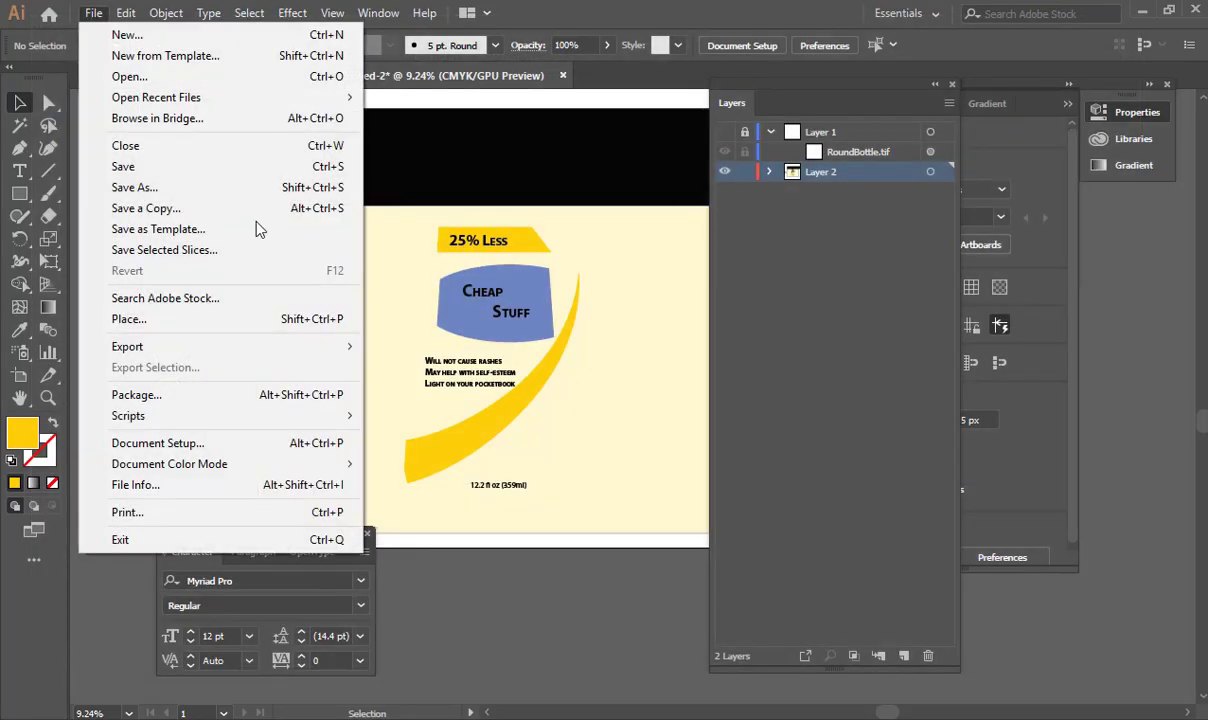
mouse_move(329, 346)
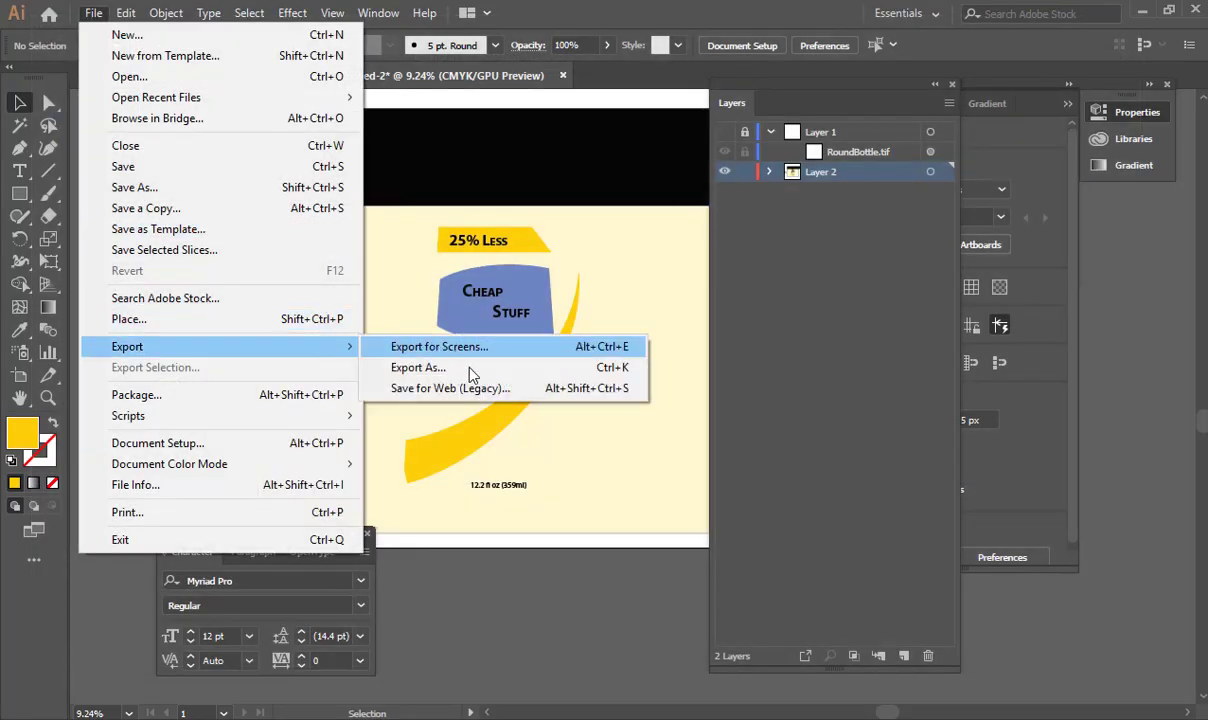
click(473, 372)
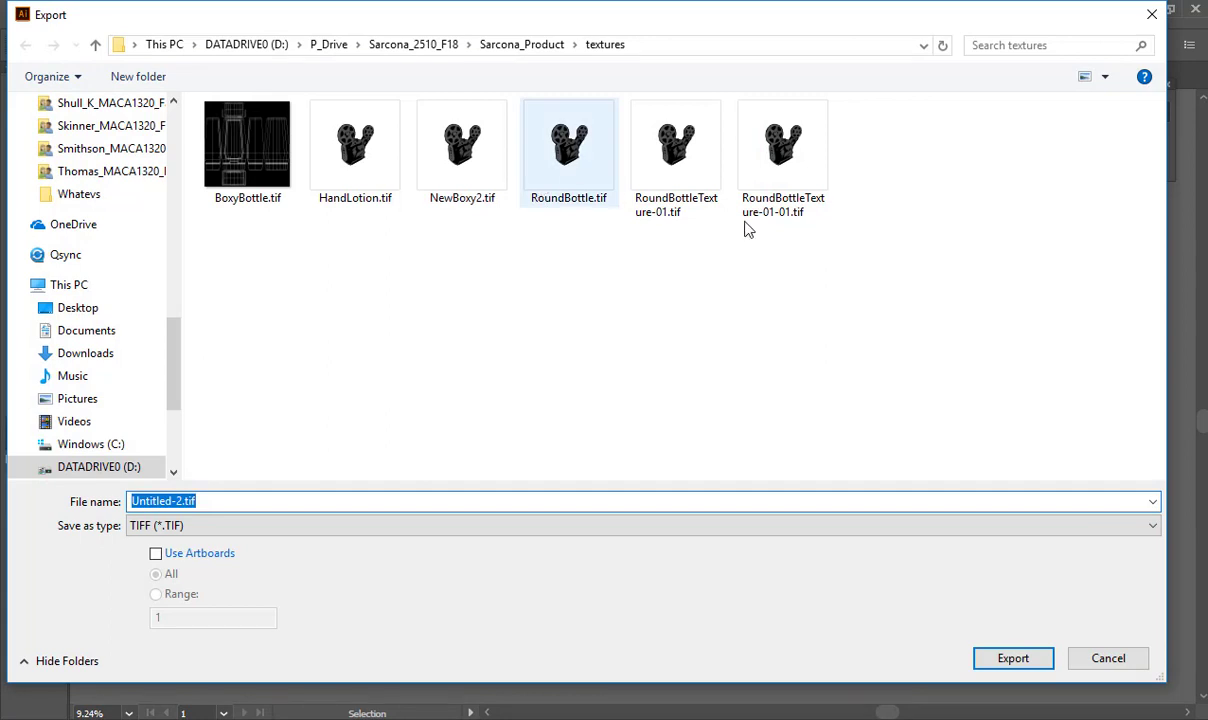
double_click(798, 178)
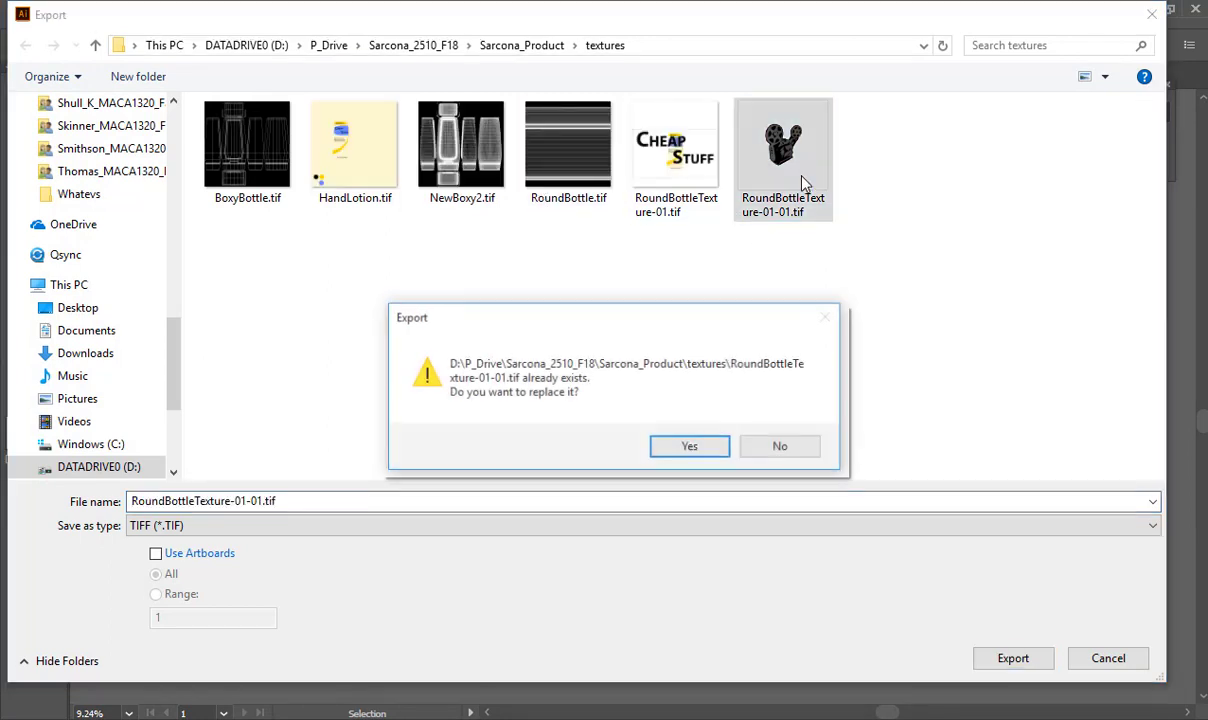
click(704, 454)
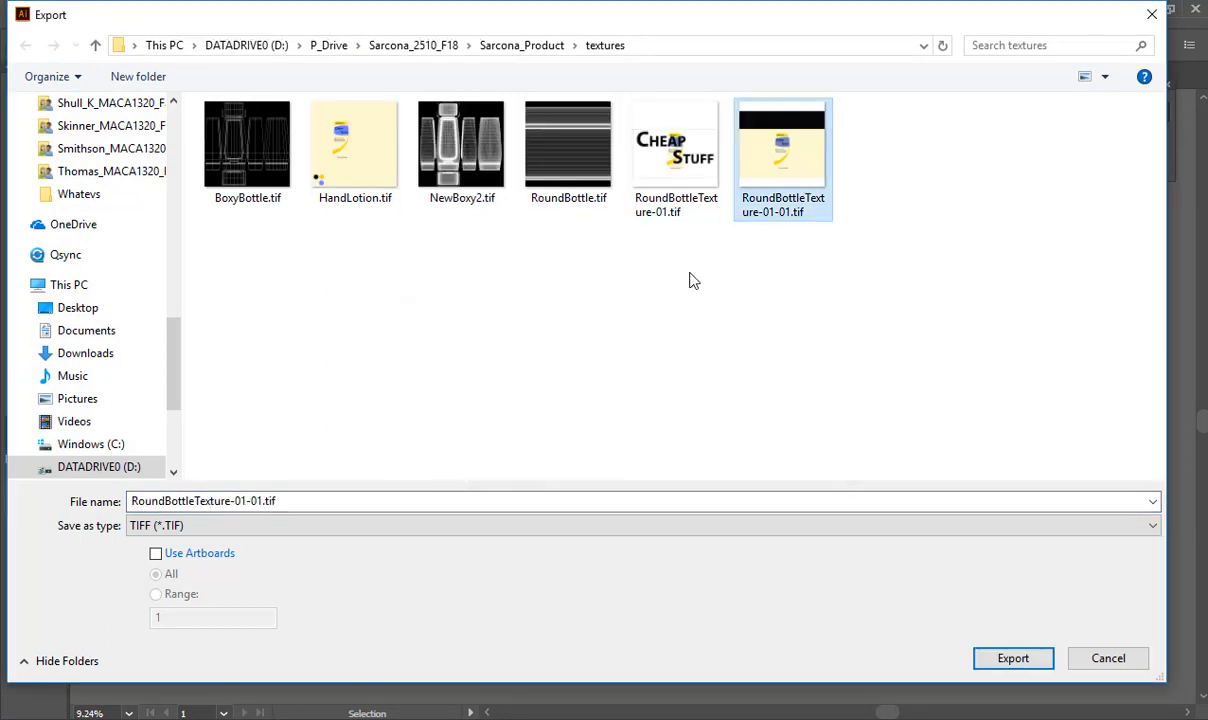
click(199, 559)
double_click(795, 184)
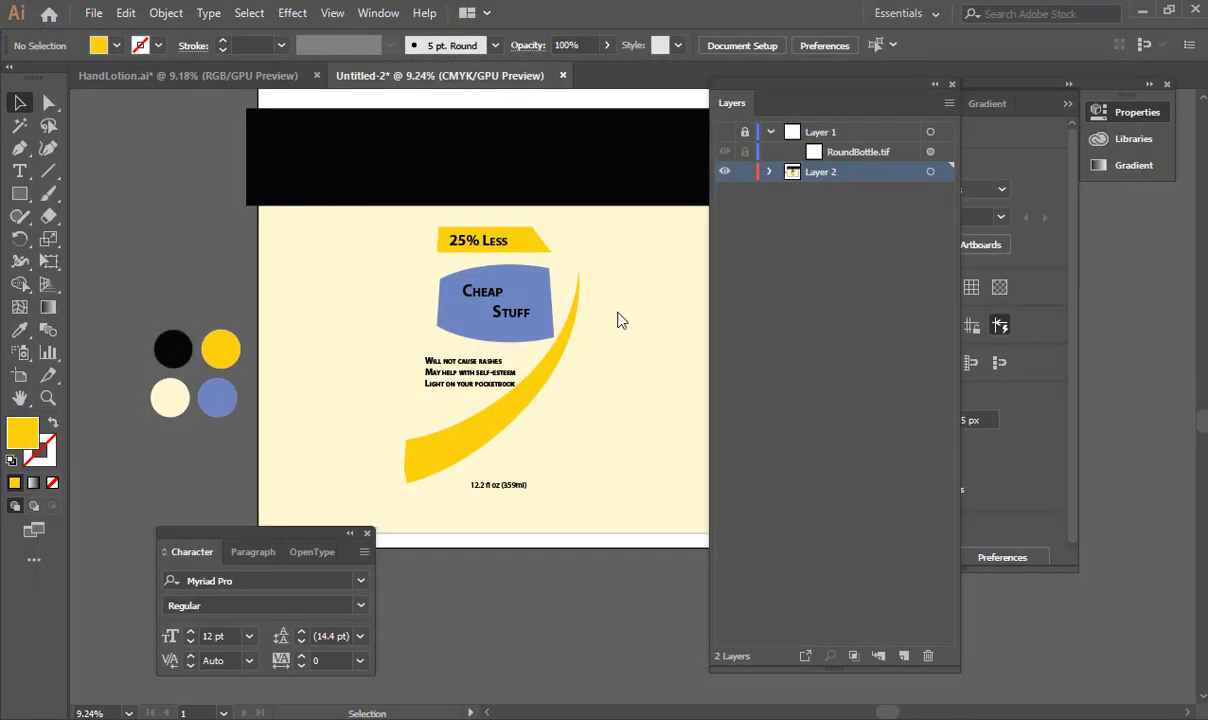
Step: Accept the TIFF options at High (300 ppi) resolution and write the label file
click(573, 290)
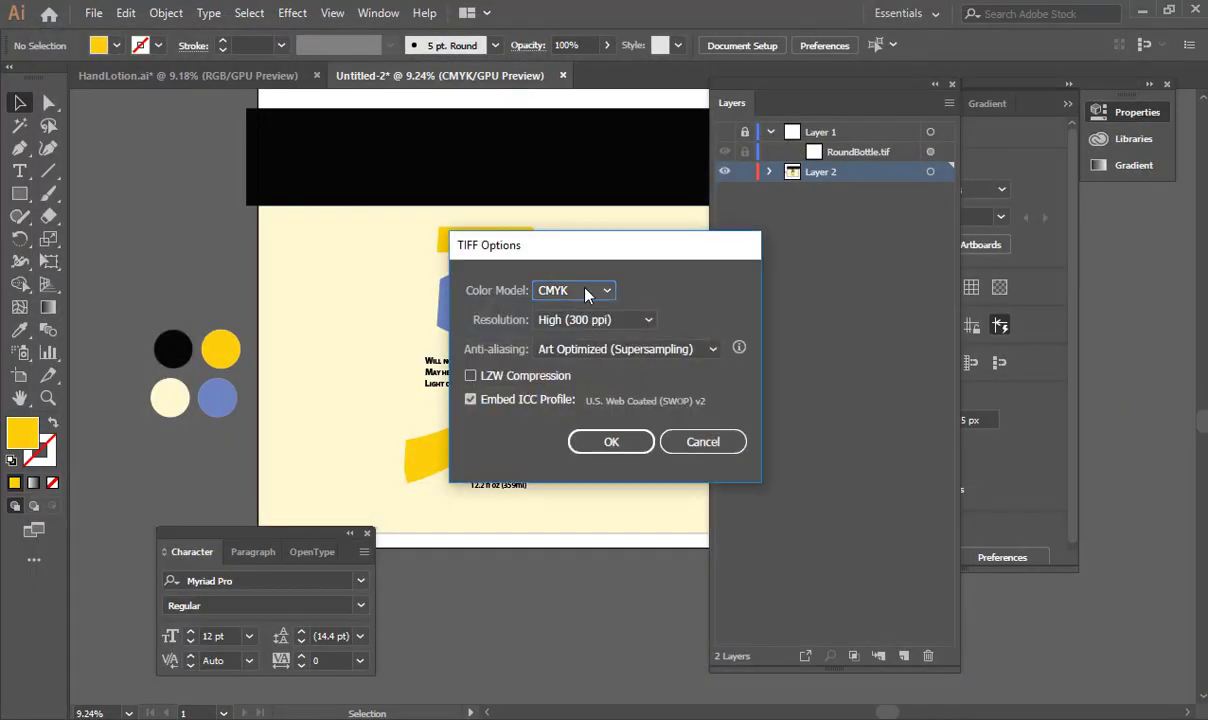
click(560, 318)
click(608, 440)
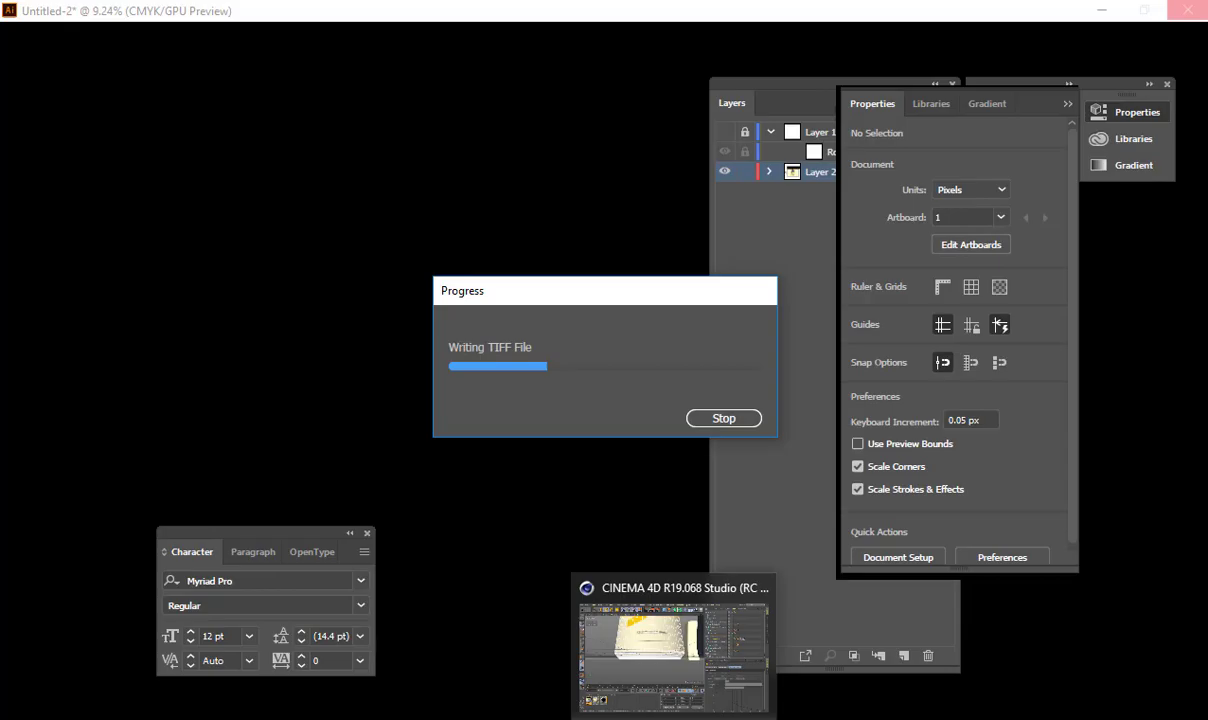
Step: Switch to Cinema 4D and load RoundBottleTexture-01-01-01.tif as the color texture of material Mat.2
click(674, 716)
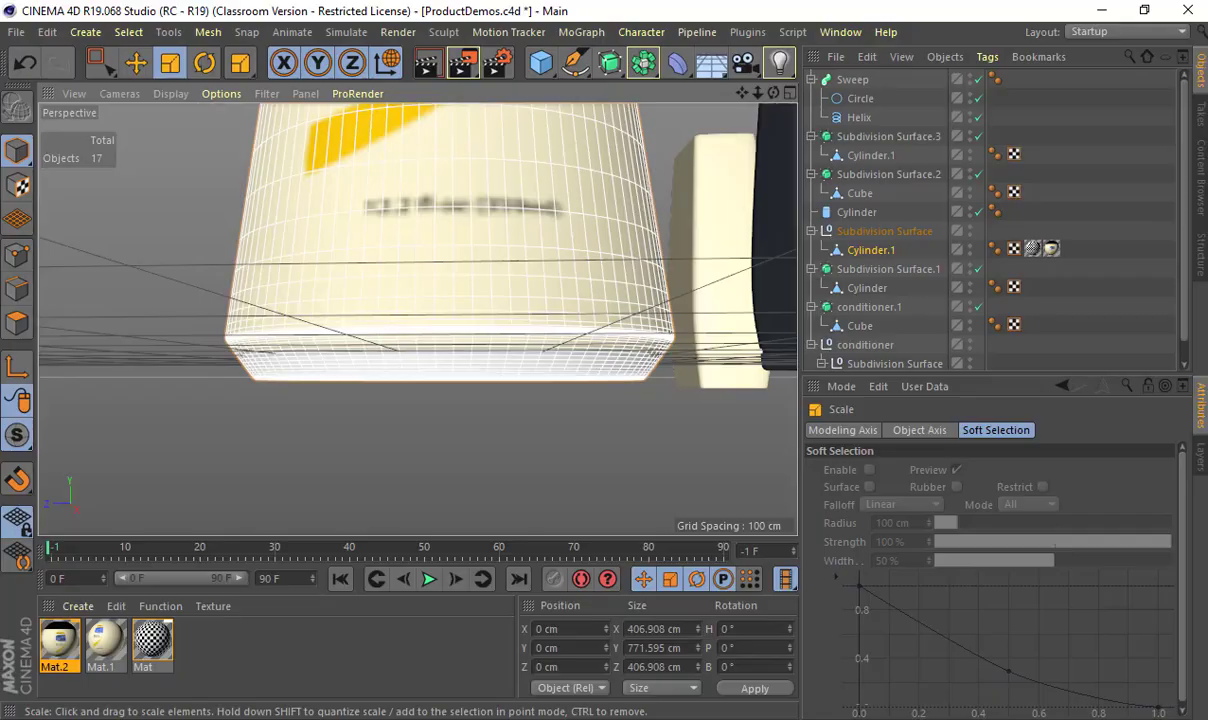
scroll(510, 340, down, 10)
alt+drag(470, 381, 446, 404)
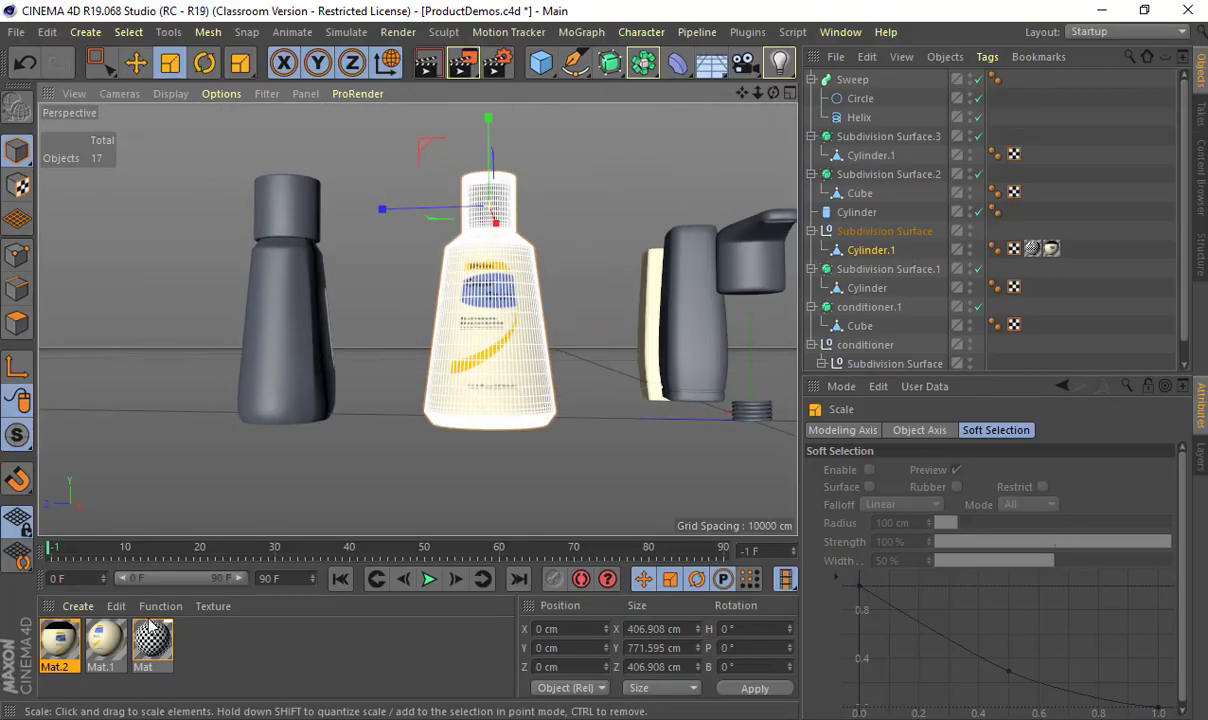
double_click(55, 640)
drag(625, 93, 937, 61)
click(919, 268)
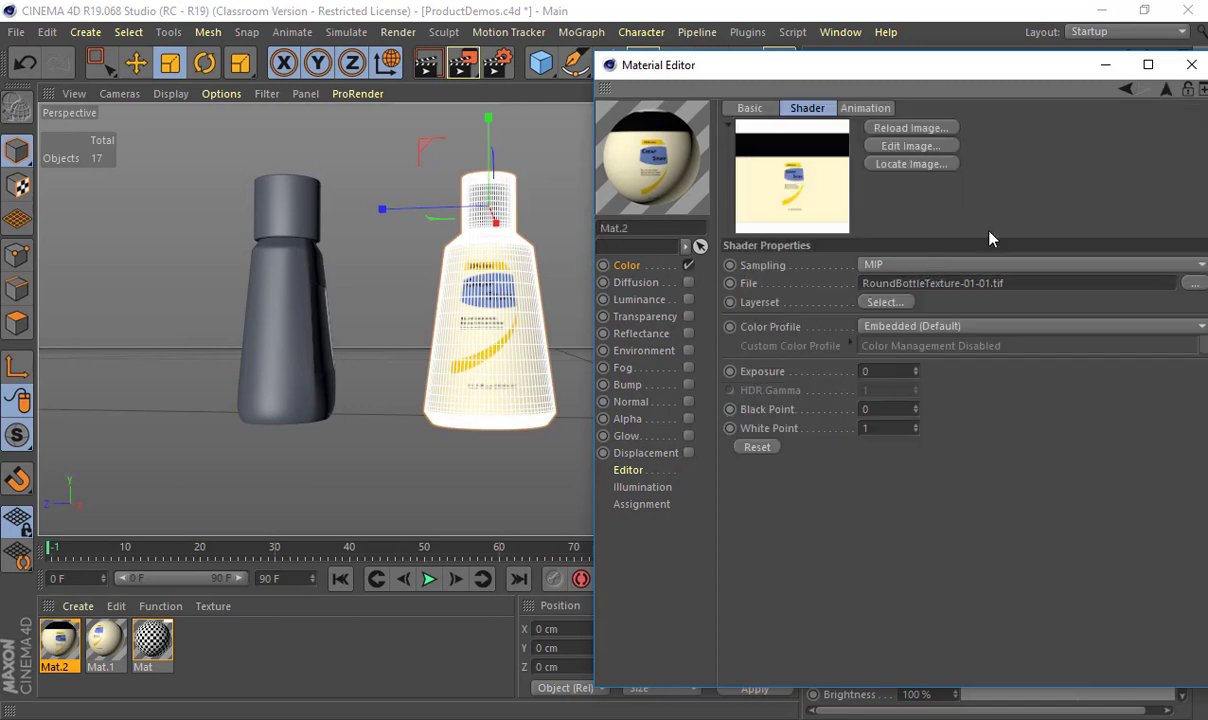
click(1193, 286)
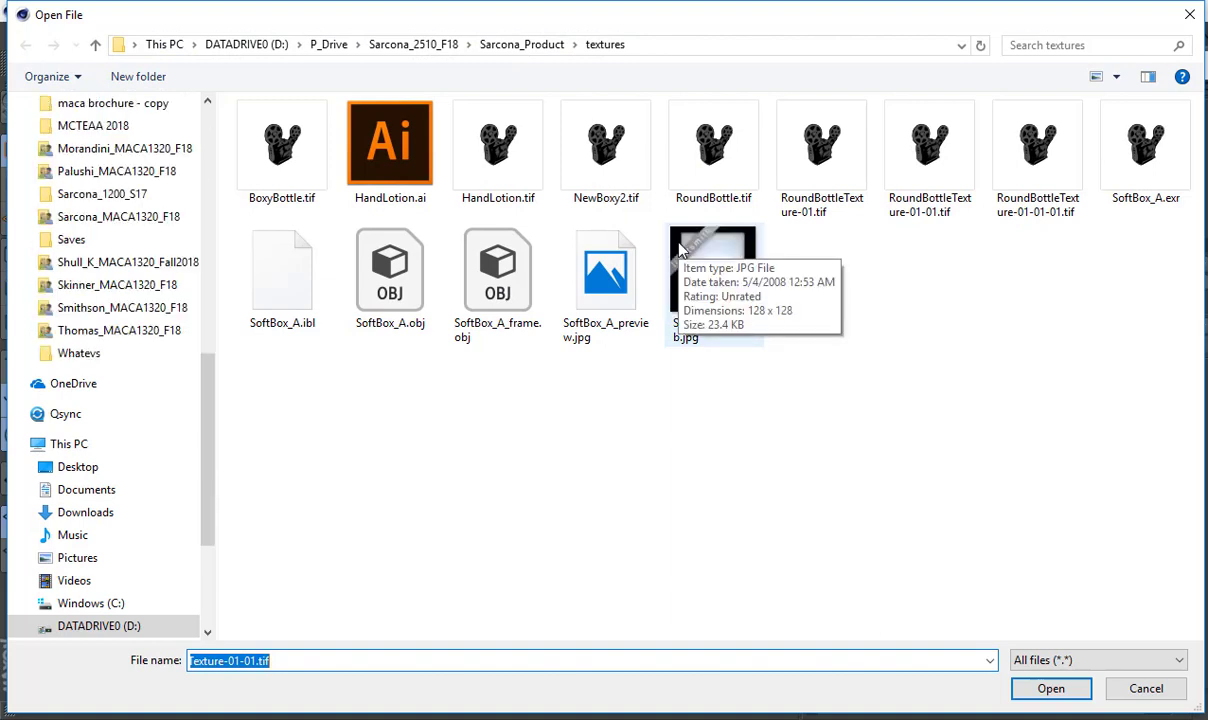
click(1008, 180)
double_click(1008, 180)
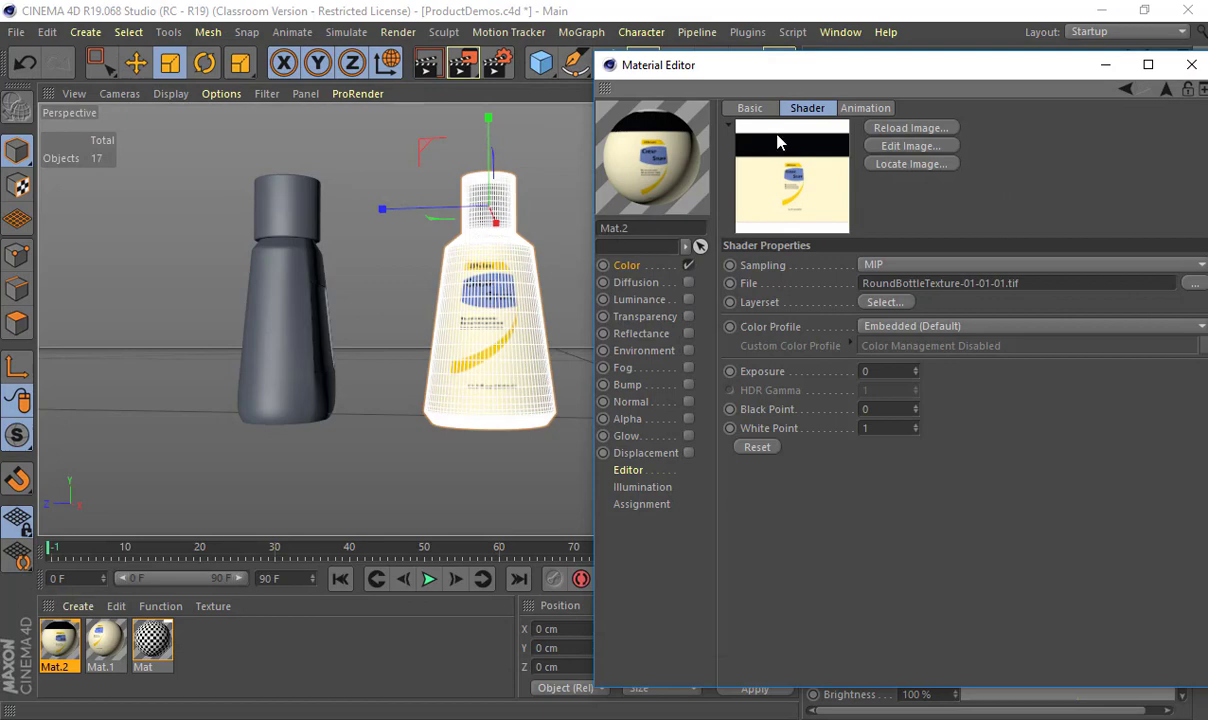
click(315, 192)
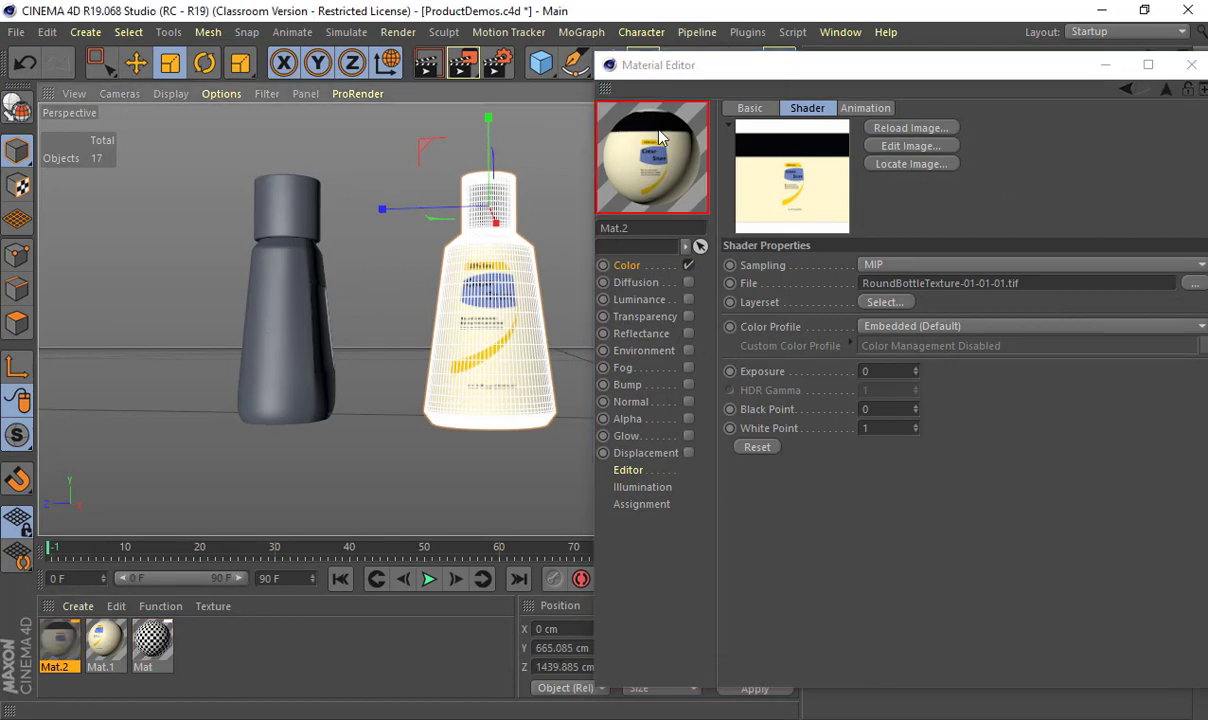
double_click(609, 65)
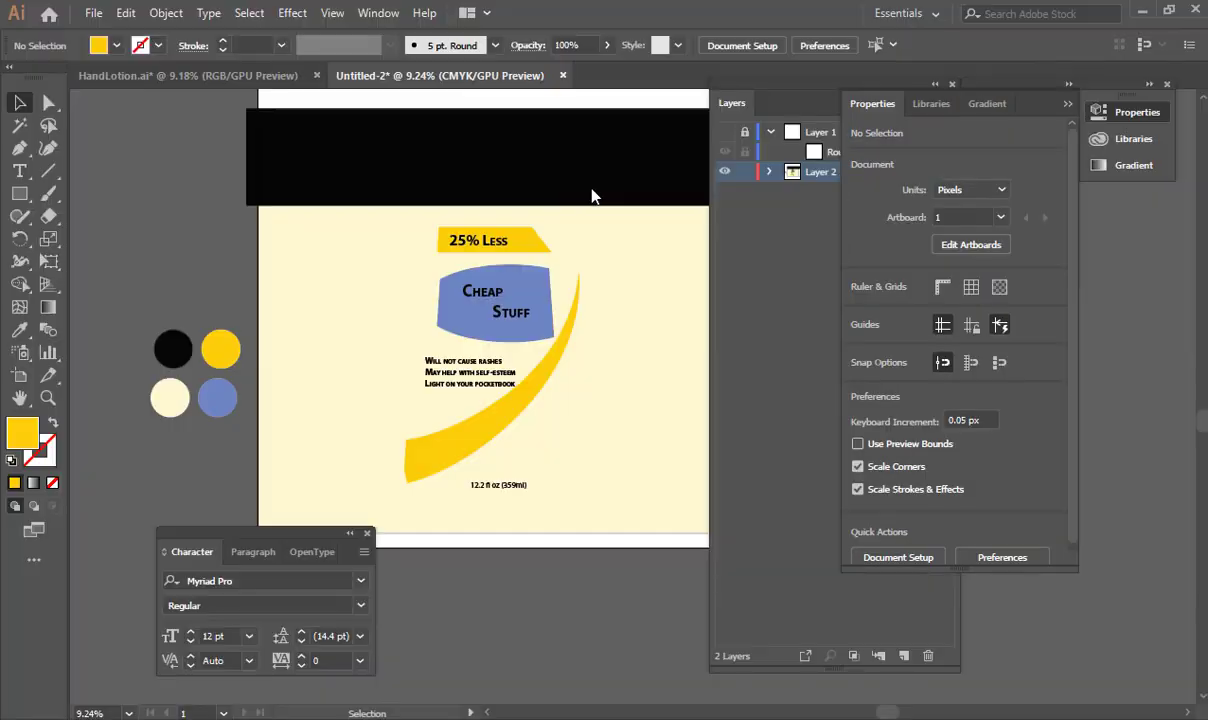
Step: Switch to Illustrator and check the label document's artboard dimensions through Document Setup
click(82, 8)
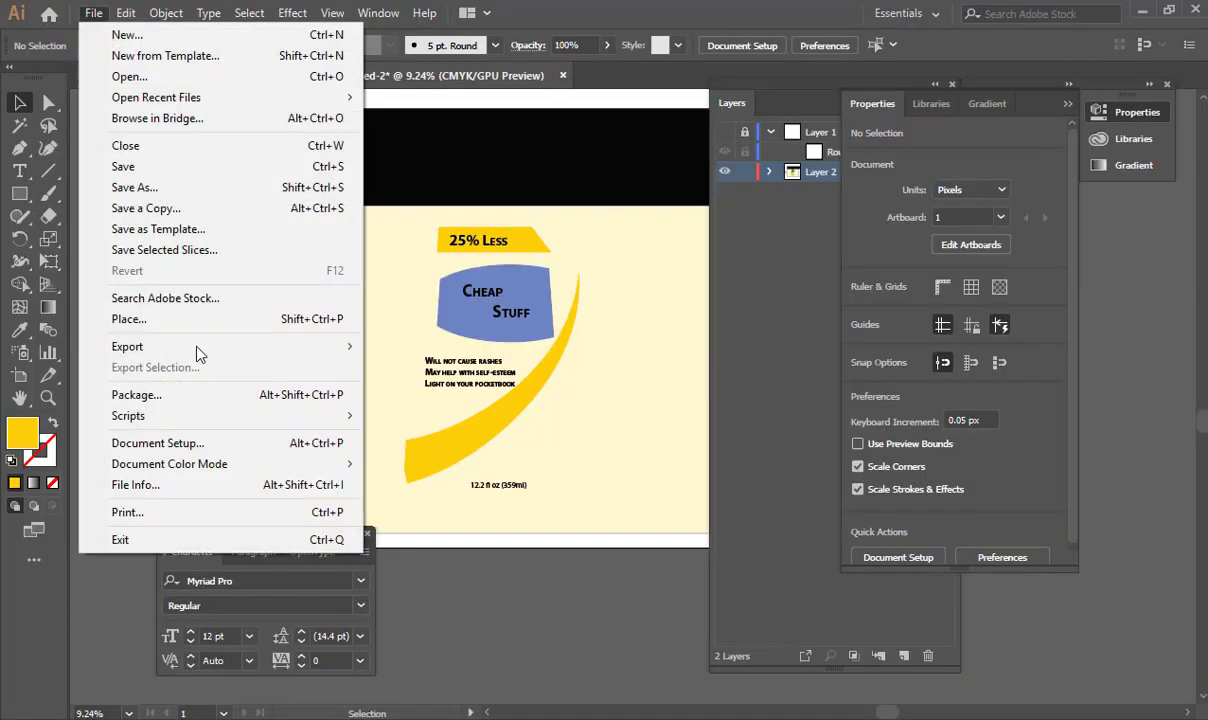
click(205, 444)
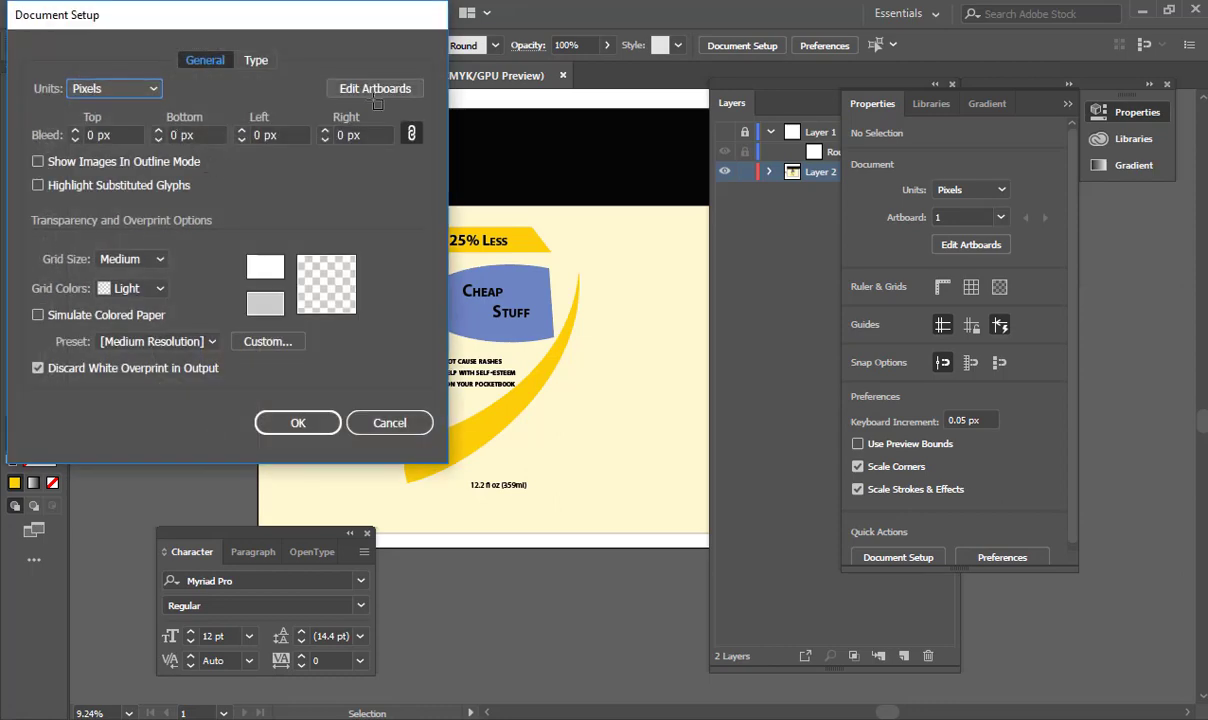
click(375, 89)
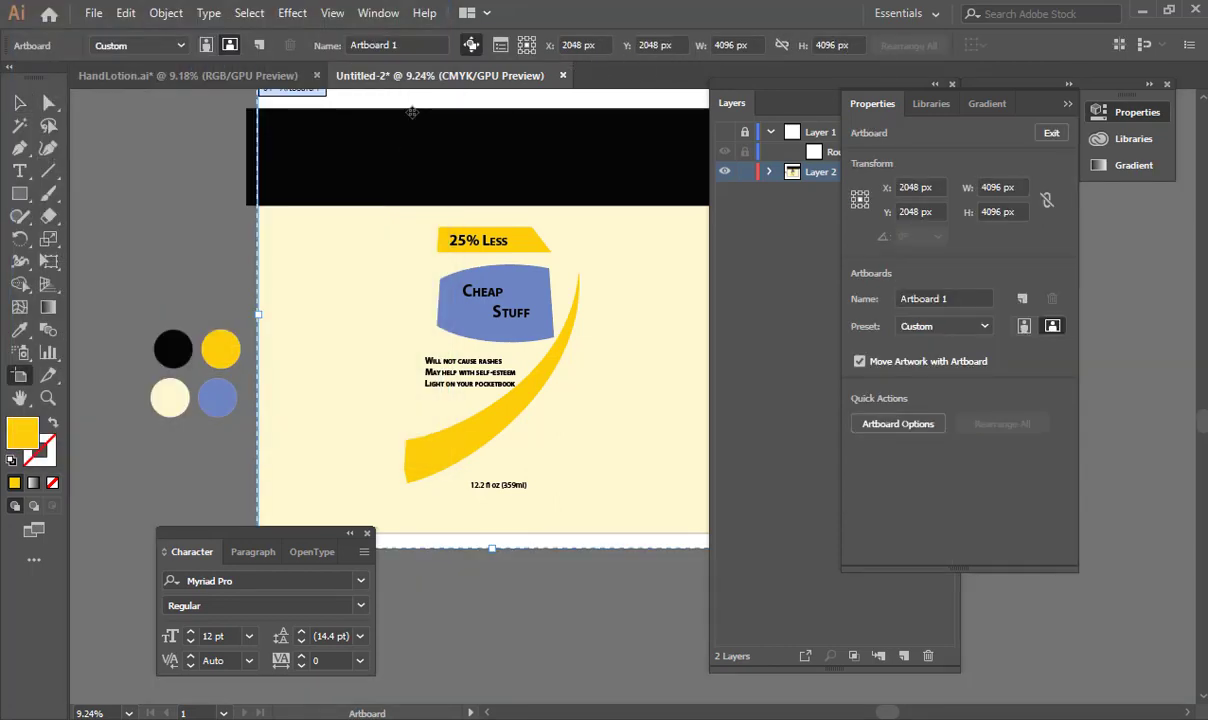
key(Escape)
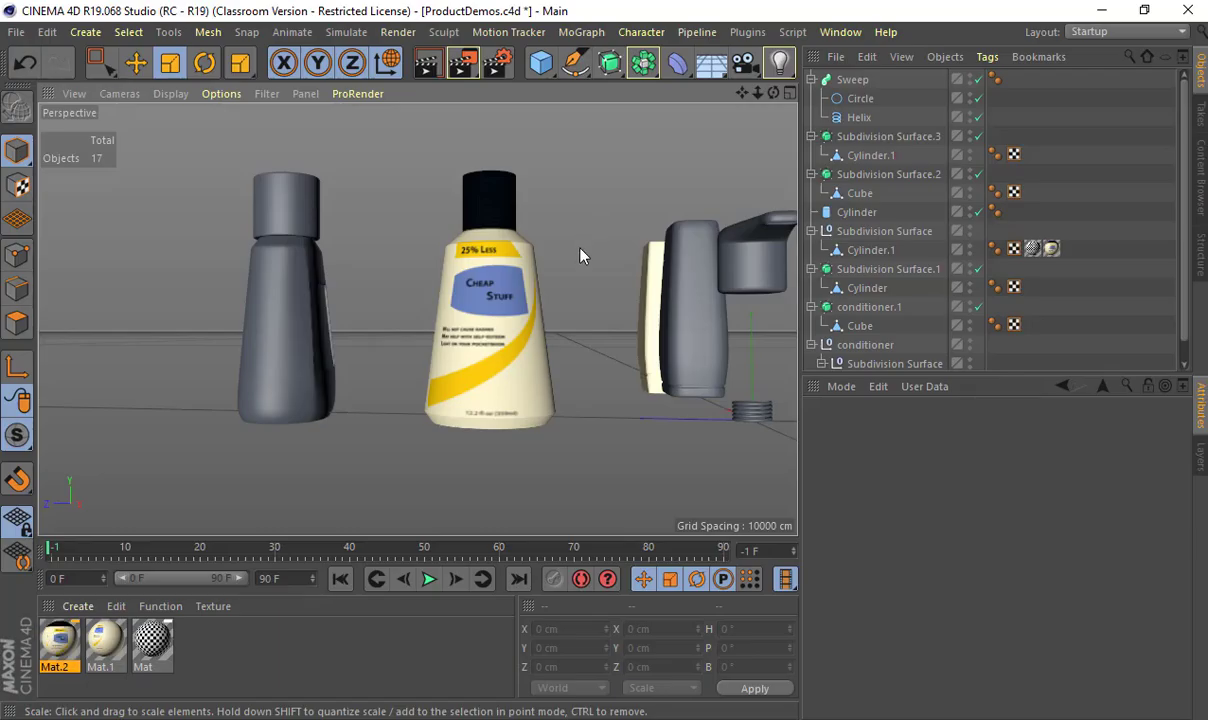
Step: In Cinema 4D, inspect the round bottle's label up close and render the view to the Picture Viewer
alt+drag(581, 254, 540, 190)
scroll(538, 190, up, 10)
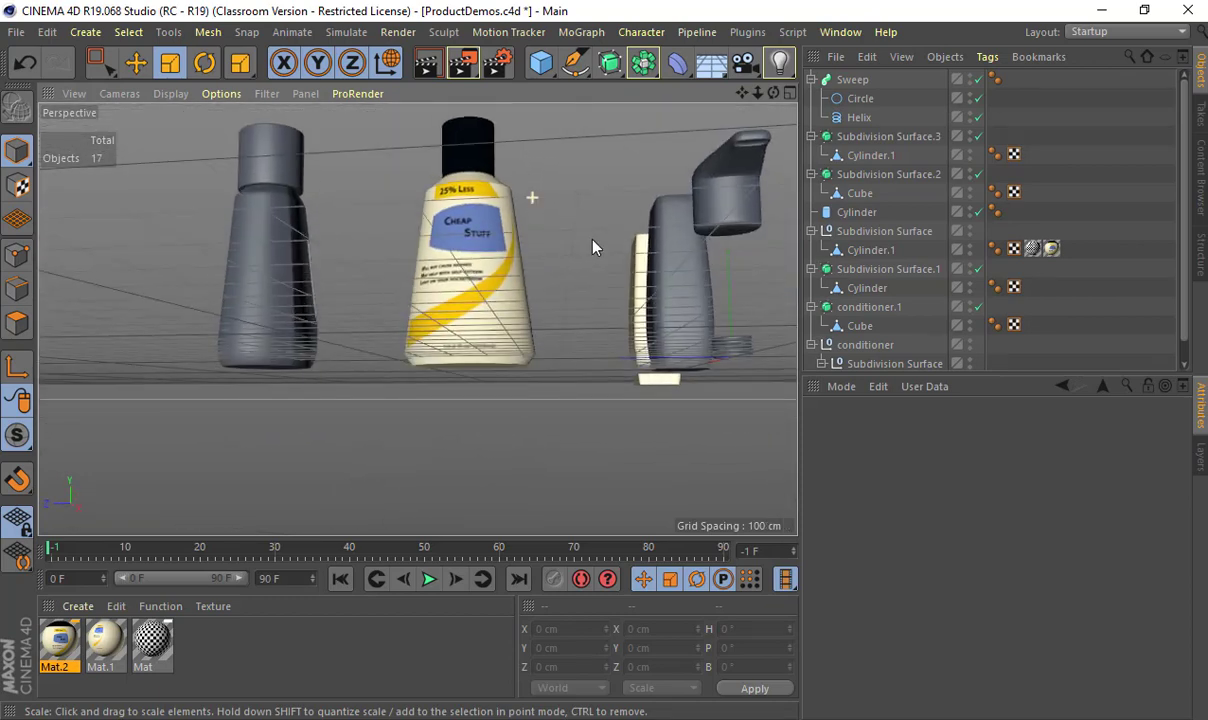
scroll(556, 250, up, 5)
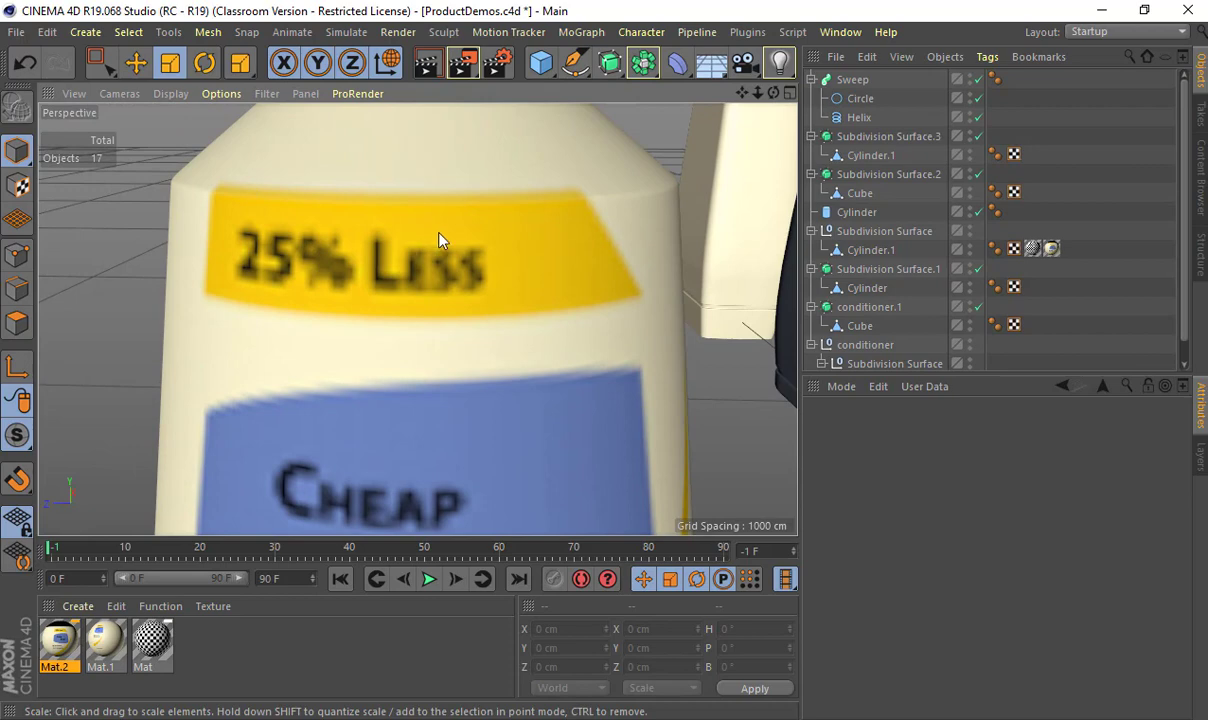
scroll(500, 260, down, 8)
alt+drag(553, 278, 452, 277)
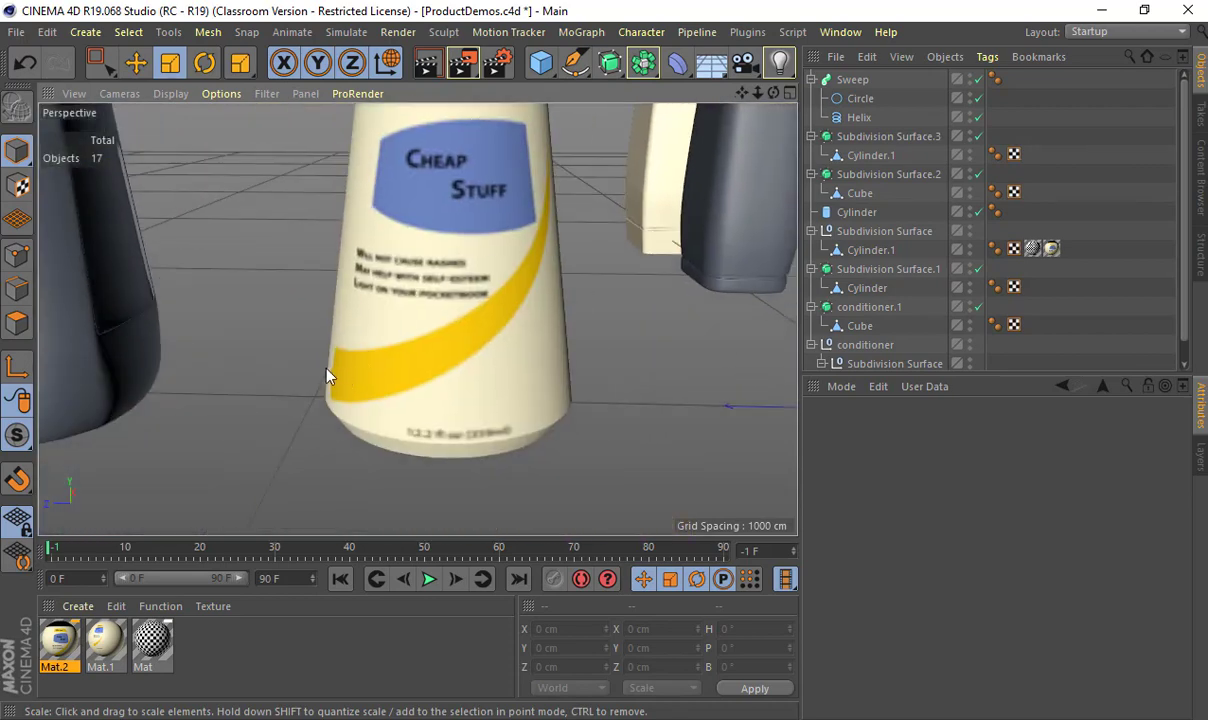
alt+drag(572, 180, 444, 370)
alt+drag(529, 364, 505, 392)
key(shift+r)
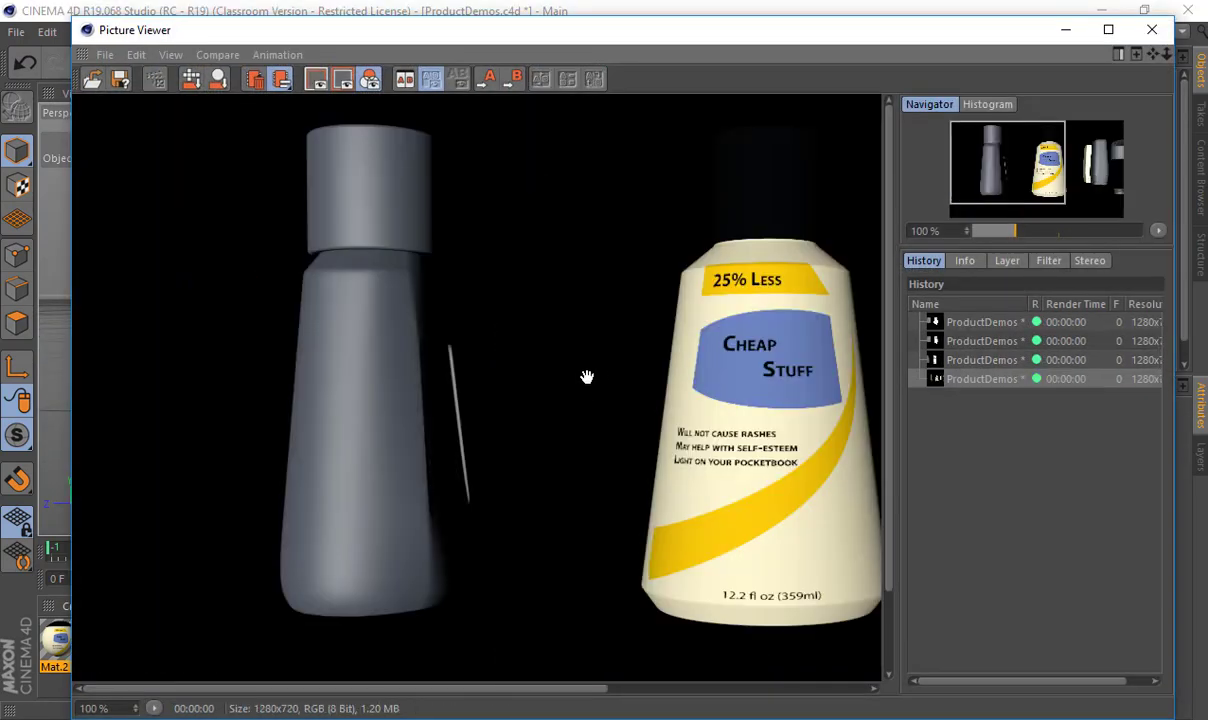
click(1153, 31)
Step: Create a new material and apply it to both the pump head and the cylindrical cap of the gray bottle
alt+drag(612, 251, 449, 360)
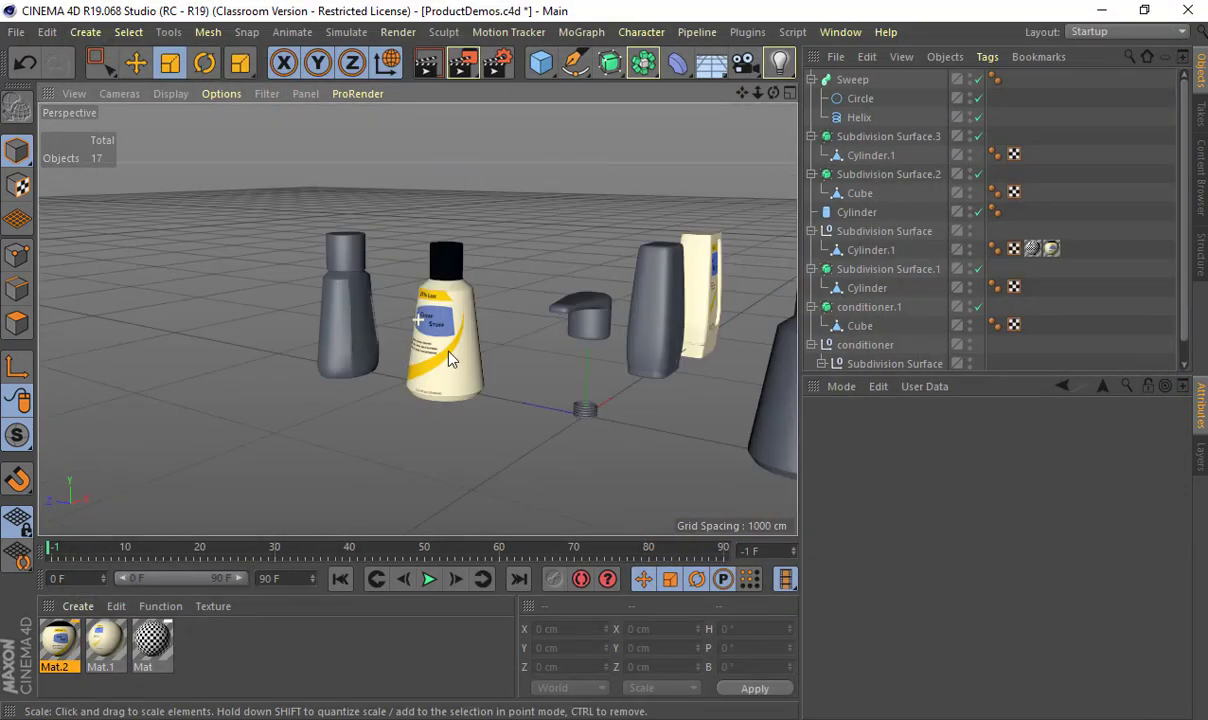
alt+middle_drag(448, 353, 389, 380)
click(495, 338)
shift+click(295, 262)
key(w)
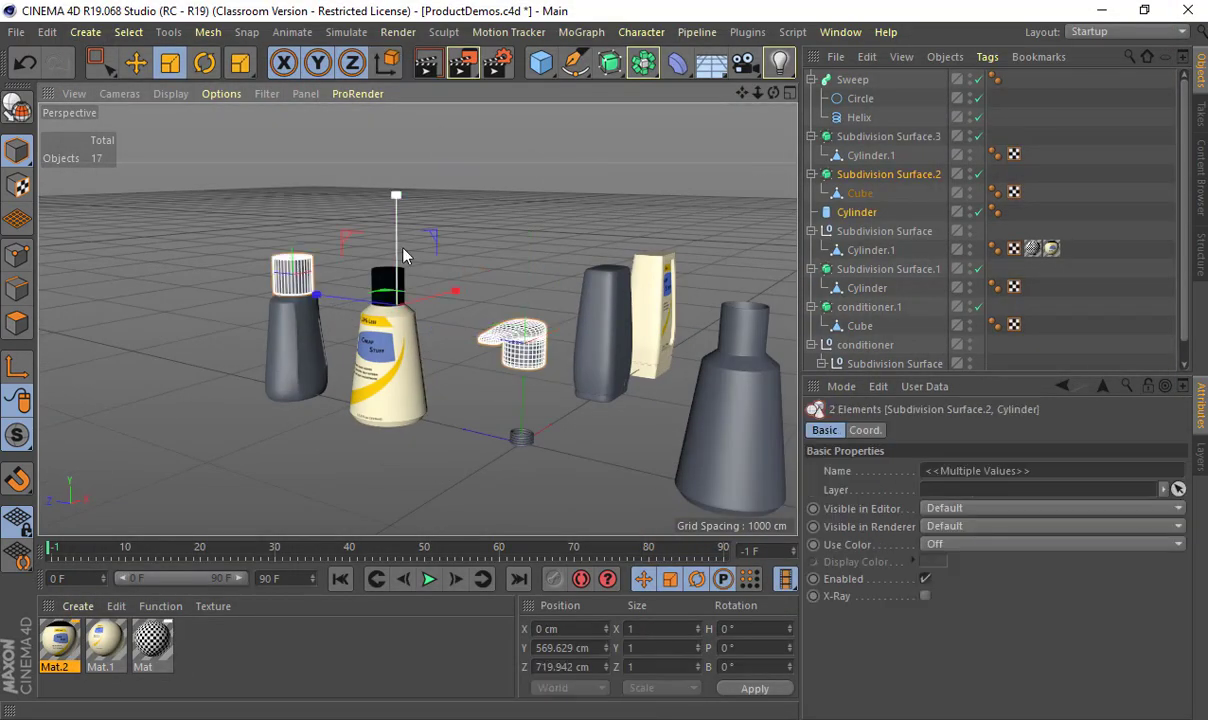
double_click(268, 640)
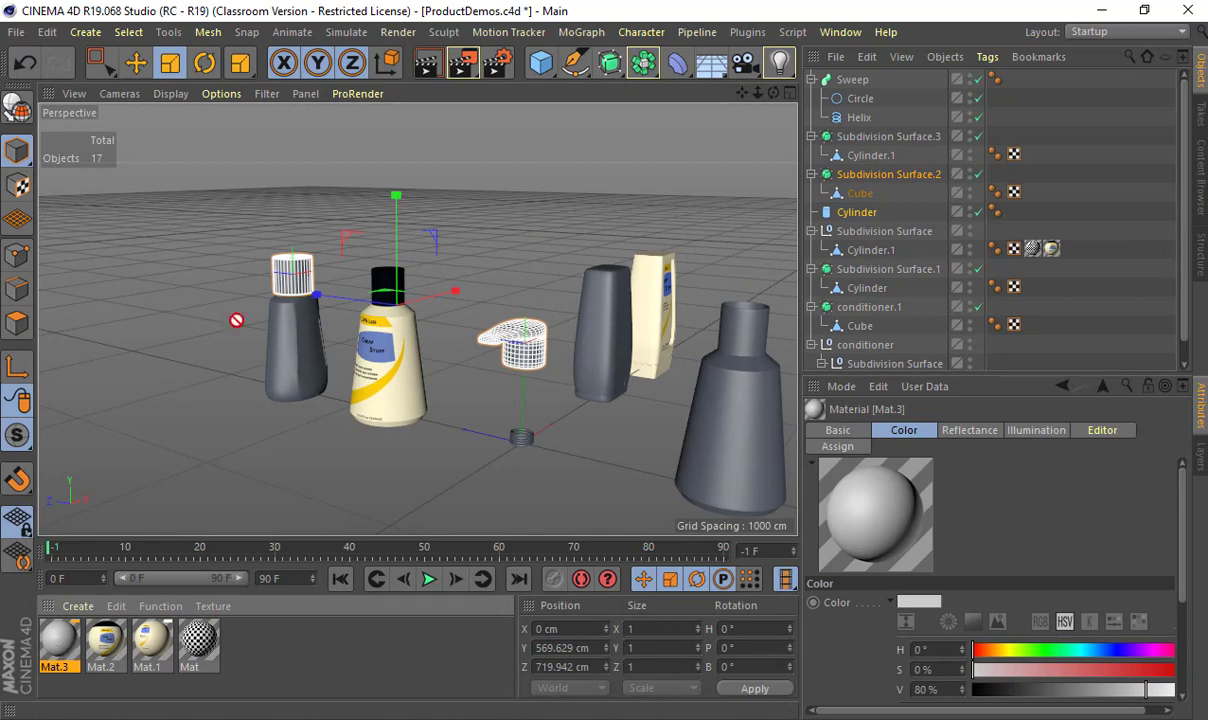
drag(236, 320, 295, 280)
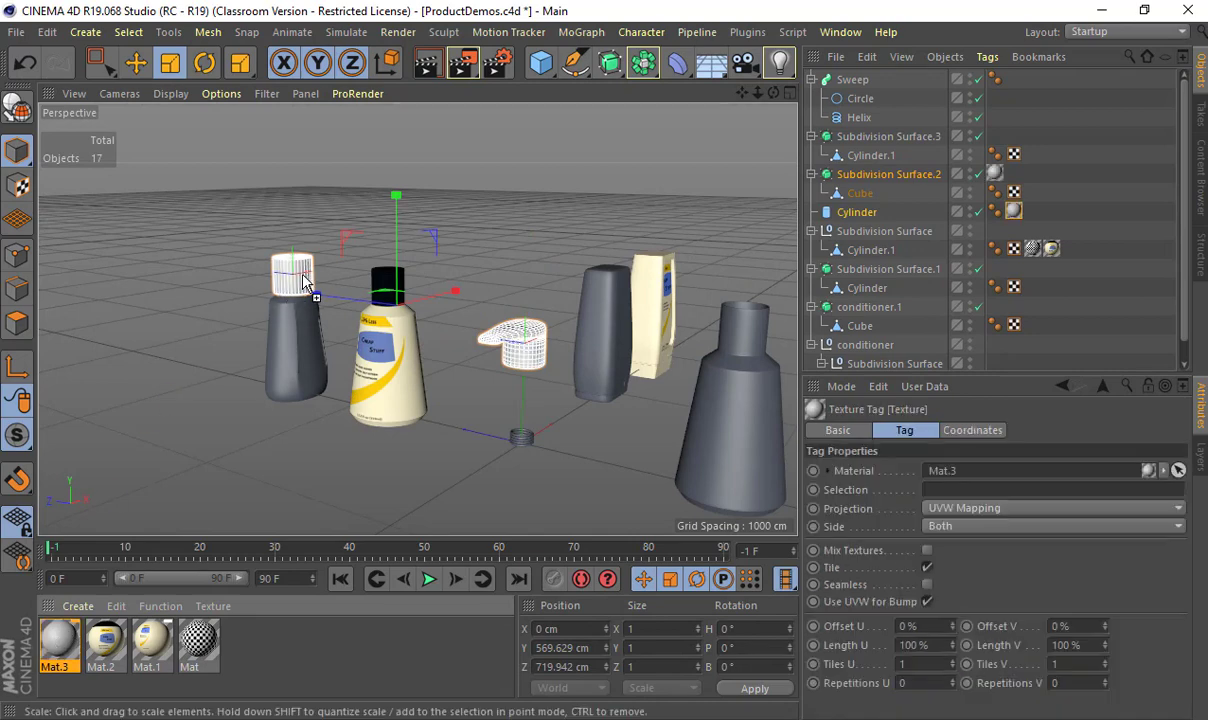
Step: Darken the new cap material's color to a brightness value (V) of 14%
double_click(70, 655)
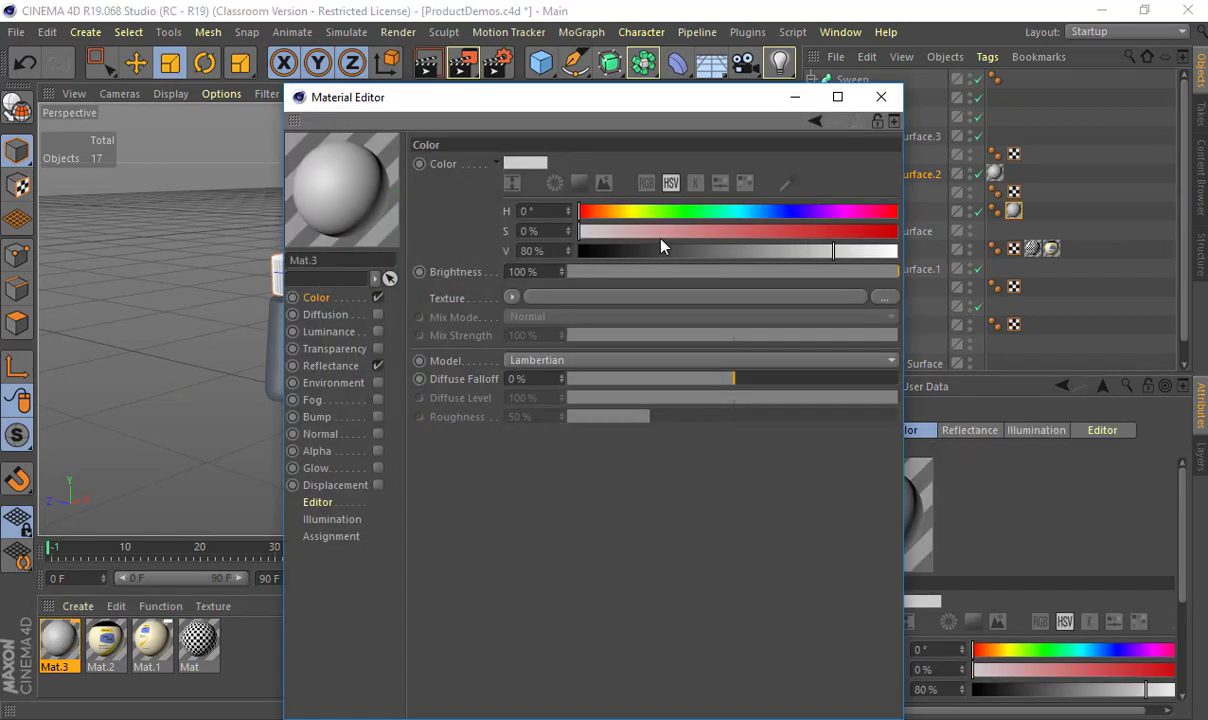
drag(660, 245, 623, 250)
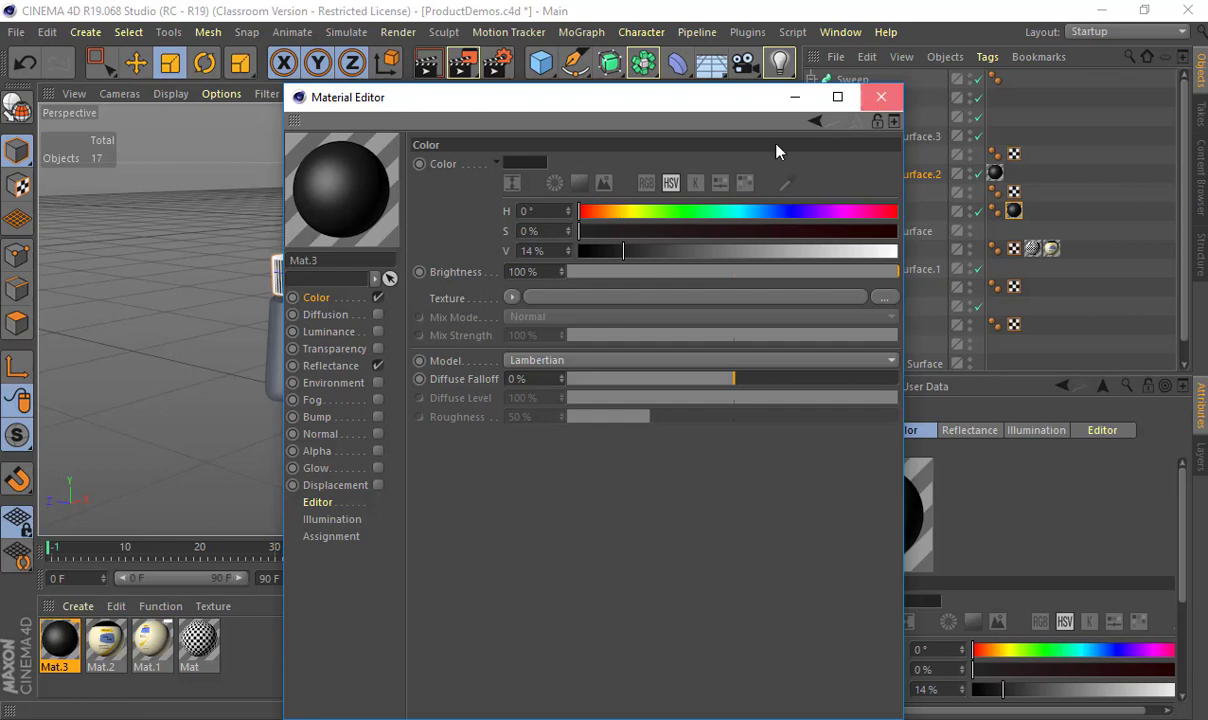
click(880, 96)
Step: Examine the capped bottles and the labelled boxy bottle from several angles, near and far
alt+drag(520, 226, 340, 302)
alt+middle_drag(600, 312, 472, 310)
alt+right_drag(472, 310, 800, 312)
click(643, 293)
alt+drag(643, 293, 663, 244)
click(663, 244)
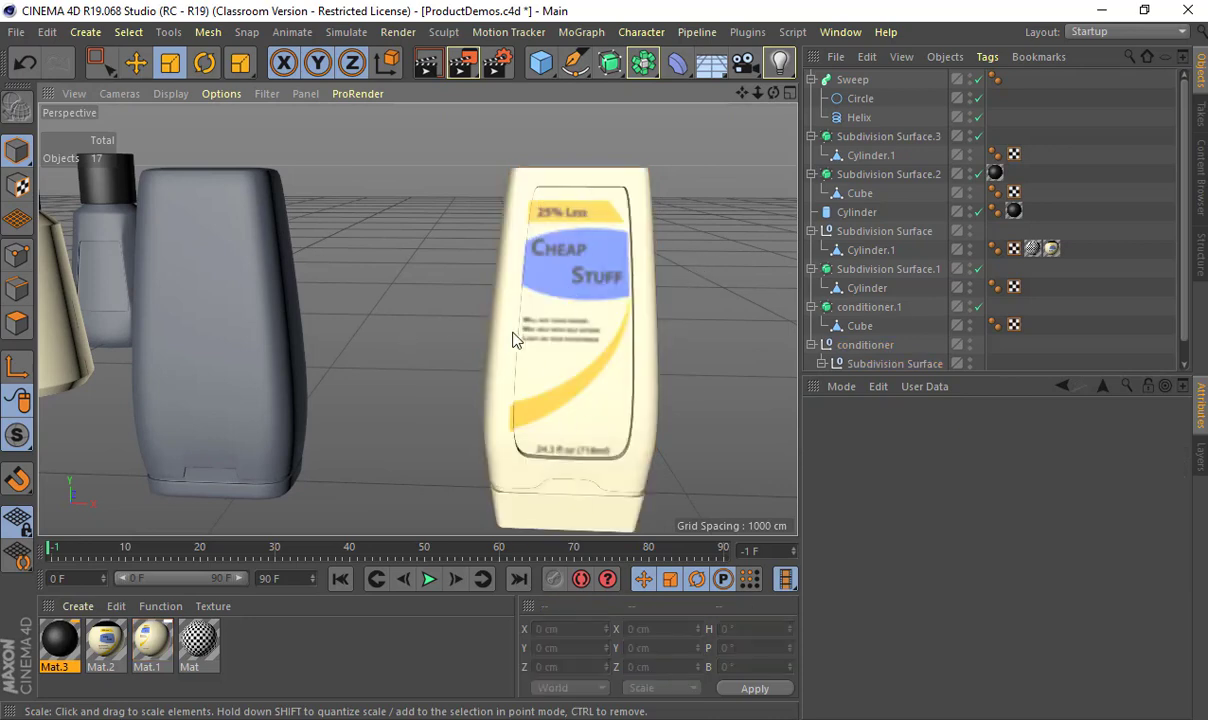
alt+drag(513, 333, 630, 332)
alt+right_drag(630, 332, 505, 332)
alt+middle_drag(505, 332, 567, 333)
Step: Open the scene file Product.c4d from the scenes folder
click(16, 33)
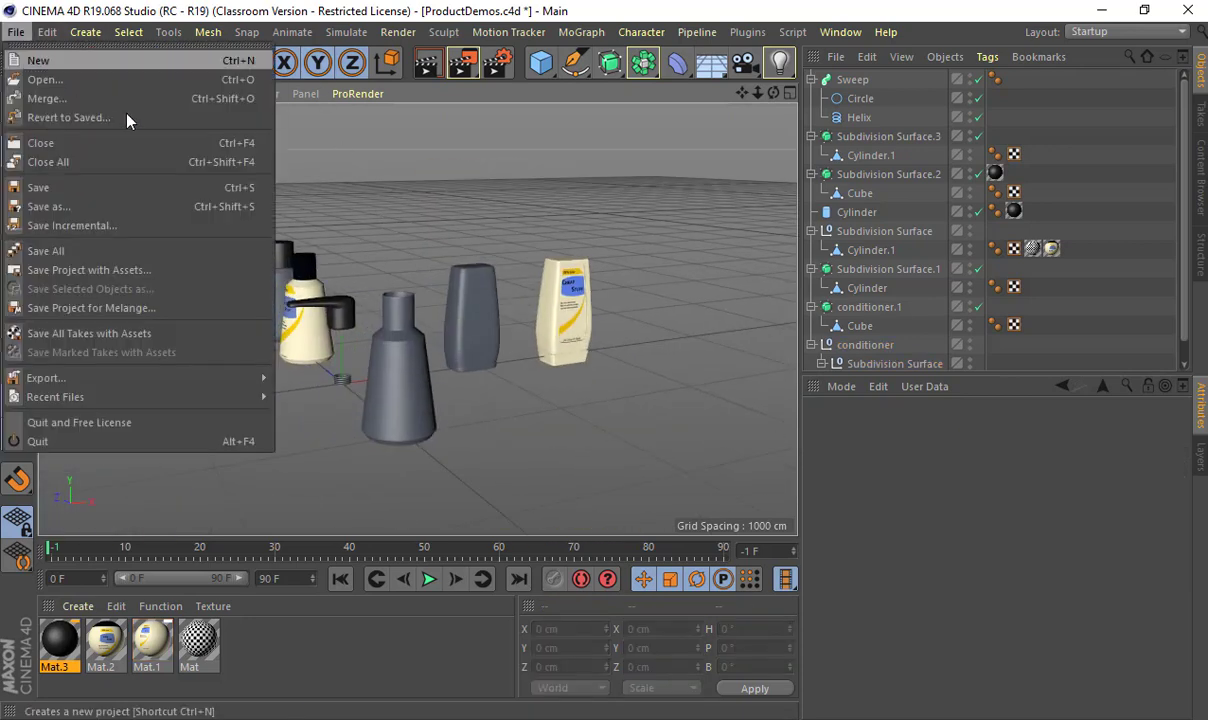
click(145, 79)
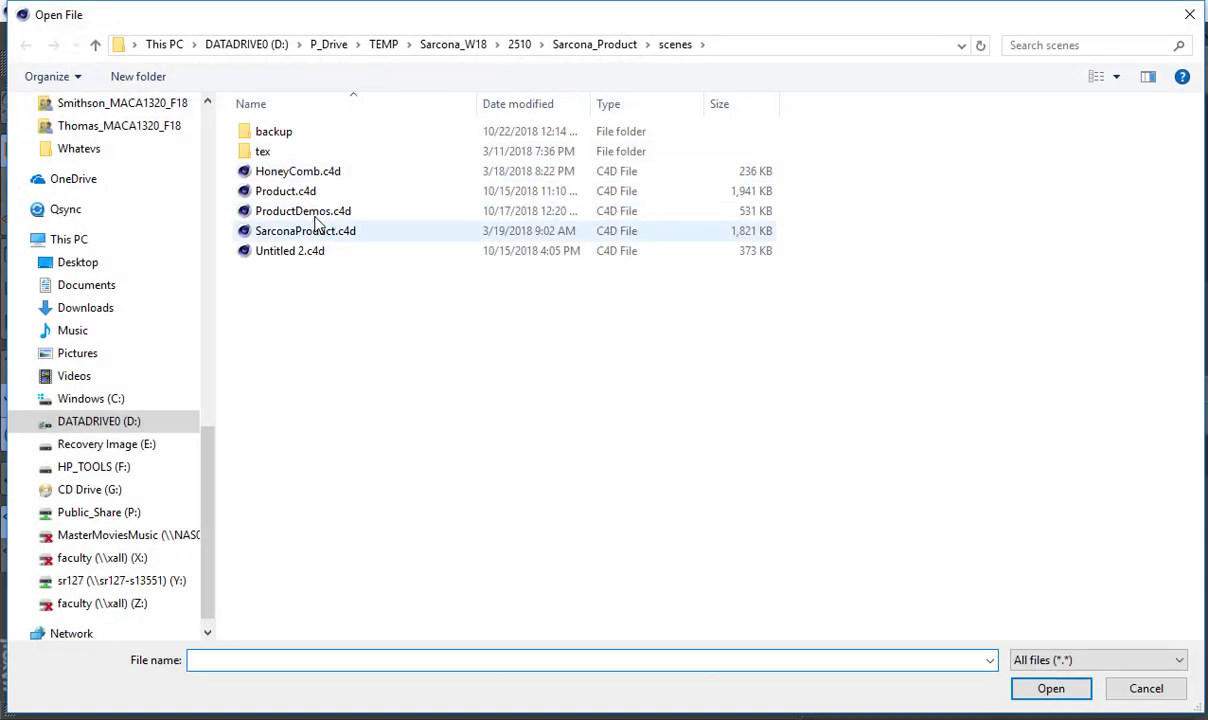
double_click(300, 191)
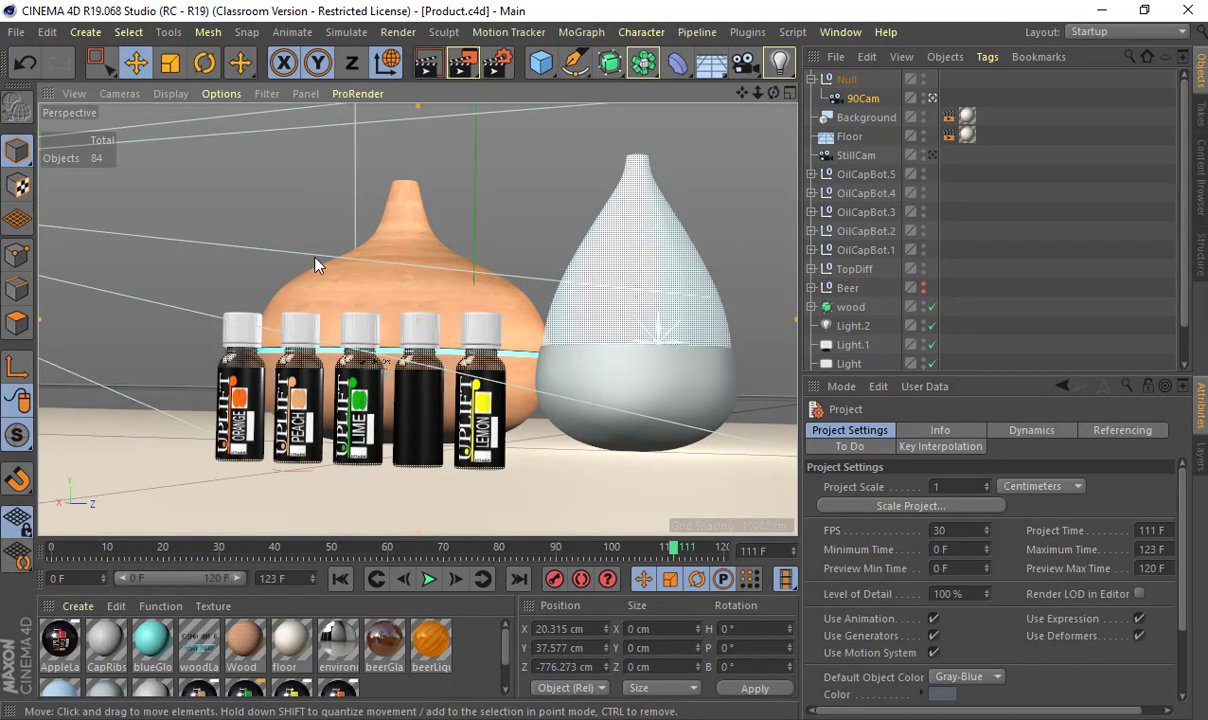
Step: Select the glass body of the orange oil bottle and frame it in the perspective view
click(233, 395)
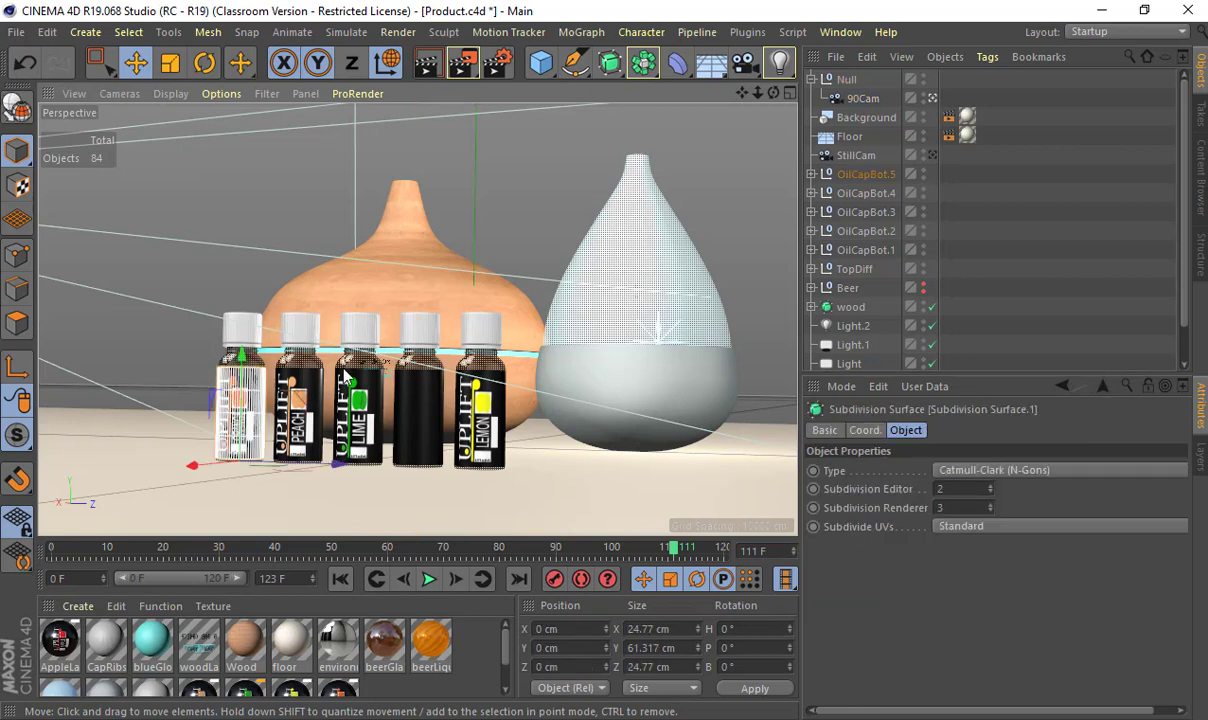
click(232, 368)
key(o)
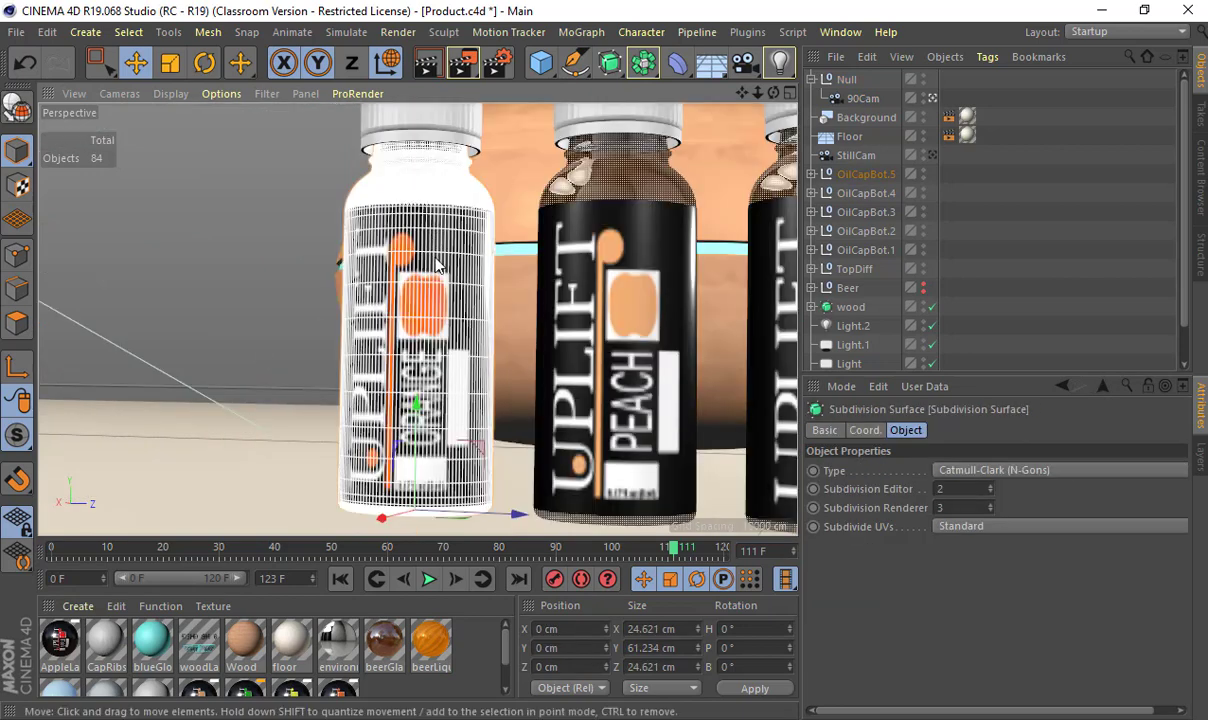
alt+drag(437, 266, 446, 203)
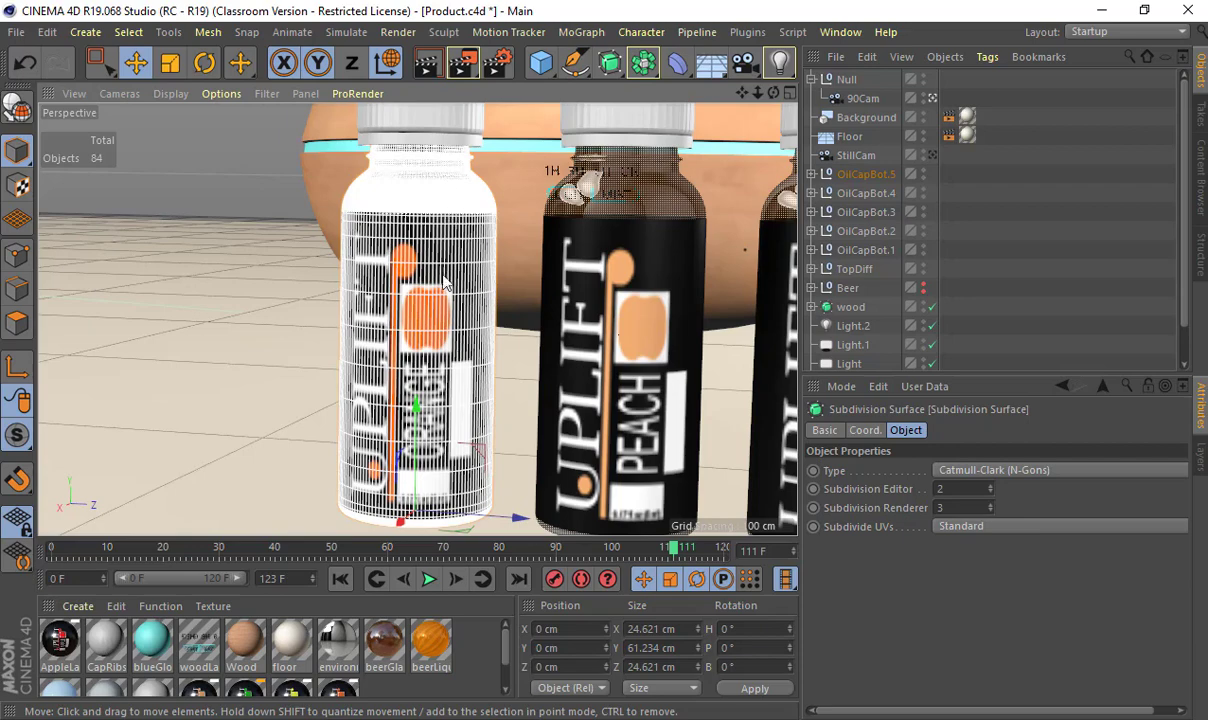
Step: Try to move the orange bottle's glass body out of its label, undoing each move
drag(445, 283, 293, 170)
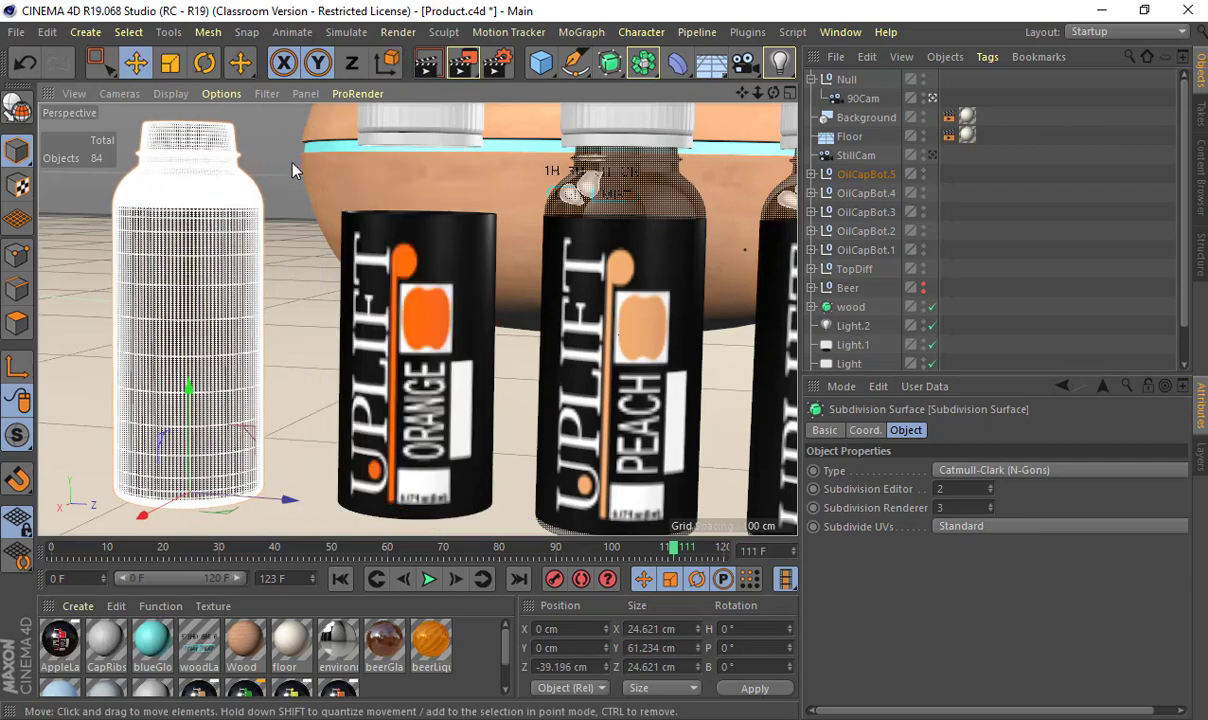
click(292, 148)
key(ctrl+z)
key(ctrl+z)
drag(518, 518, 286, 437)
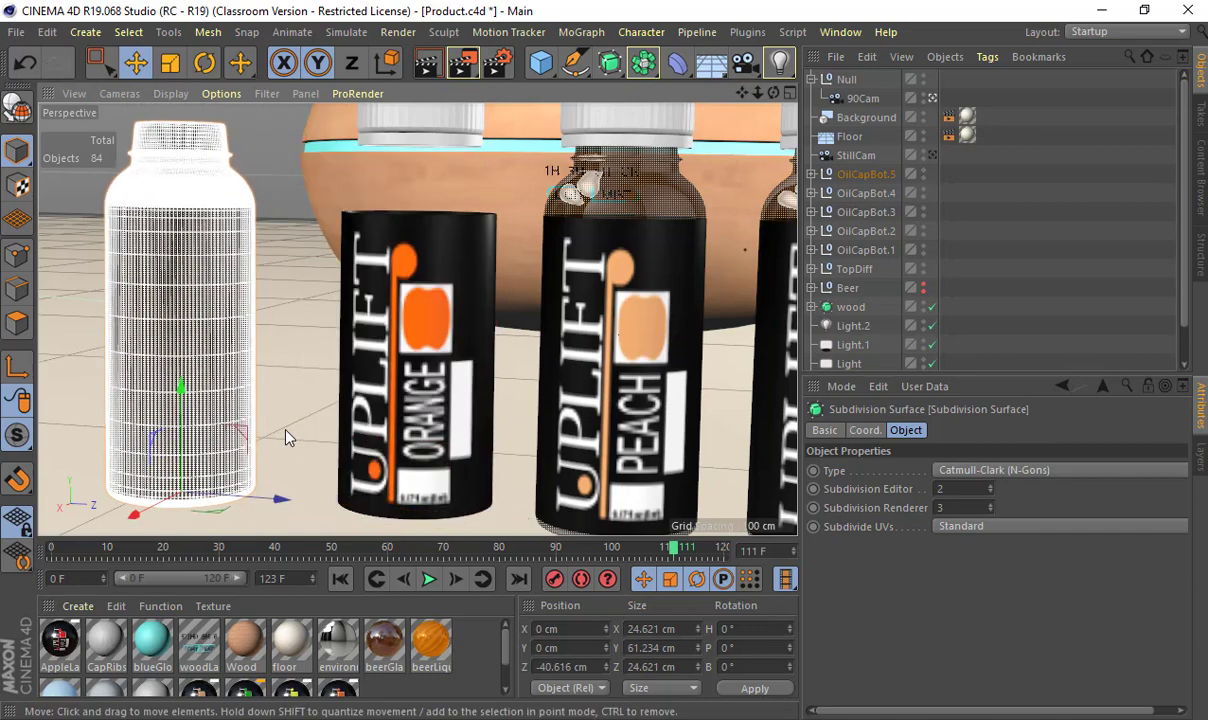
key(ctrl+z)
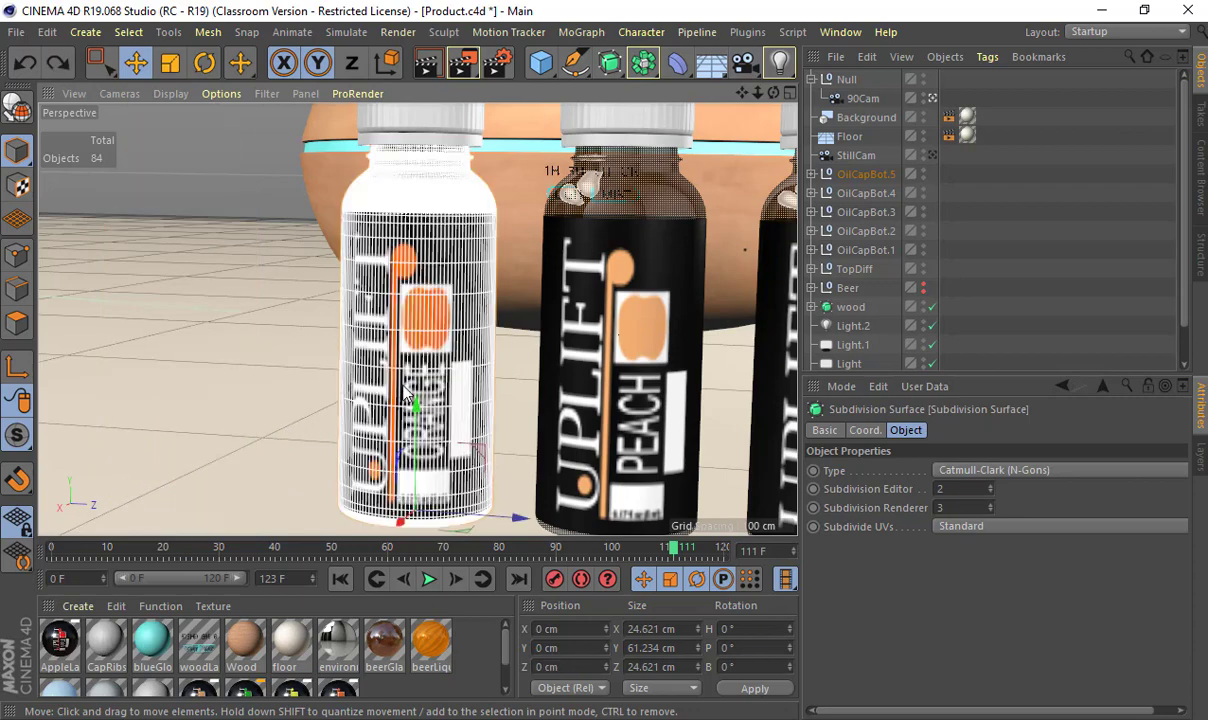
Step: Duplicate the orange bottle's glass body twice along Z, placing the copies at about -43 cm and -77 cm
ctrl+drag(521, 518, 270, 444)
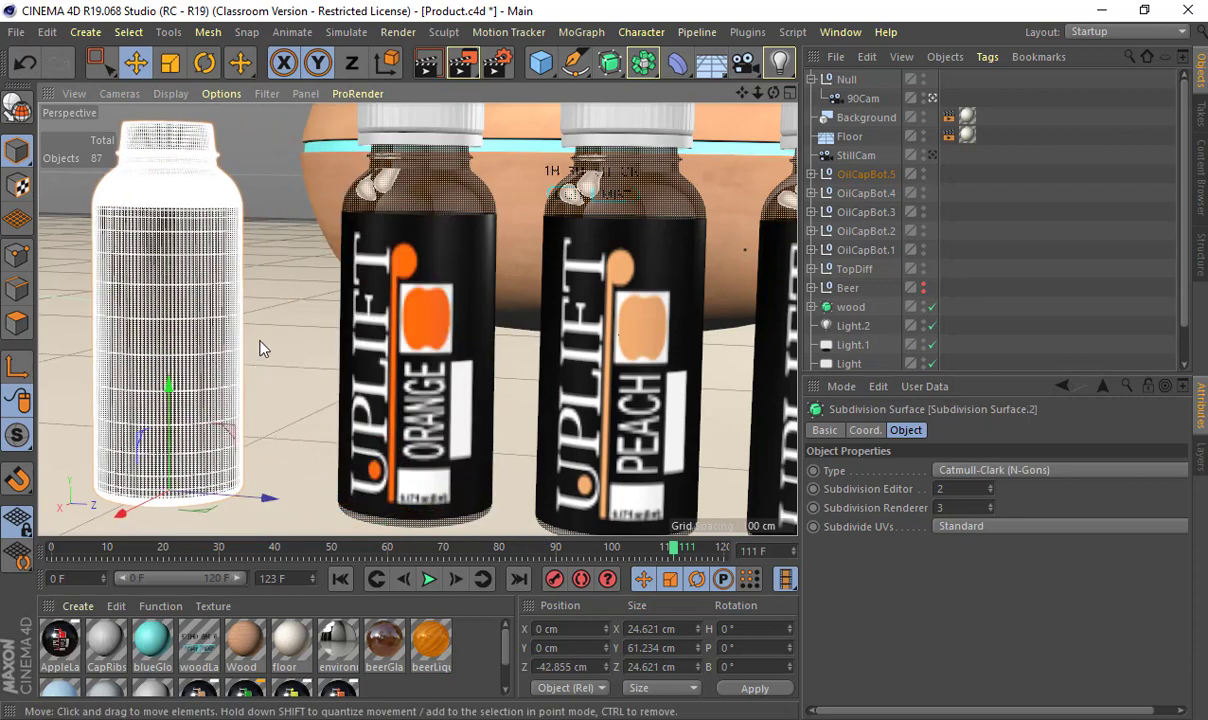
alt+middle_drag(261, 342, 428, 370)
ctrl+drag(408, 514, 223, 491)
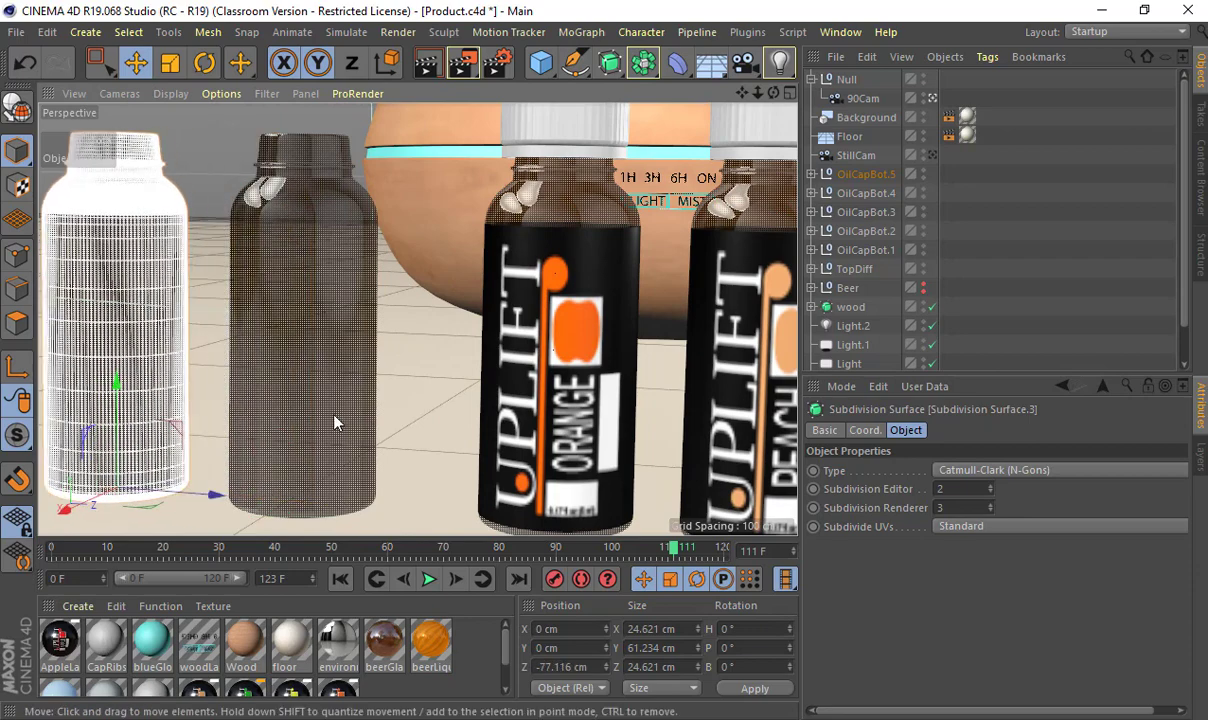
Step: Switch to polygon editing and try to rectangle-select the neck polygons of the outermost glass bottle copy
alt+middle_drag(334, 414, 606, 397)
click(16, 322)
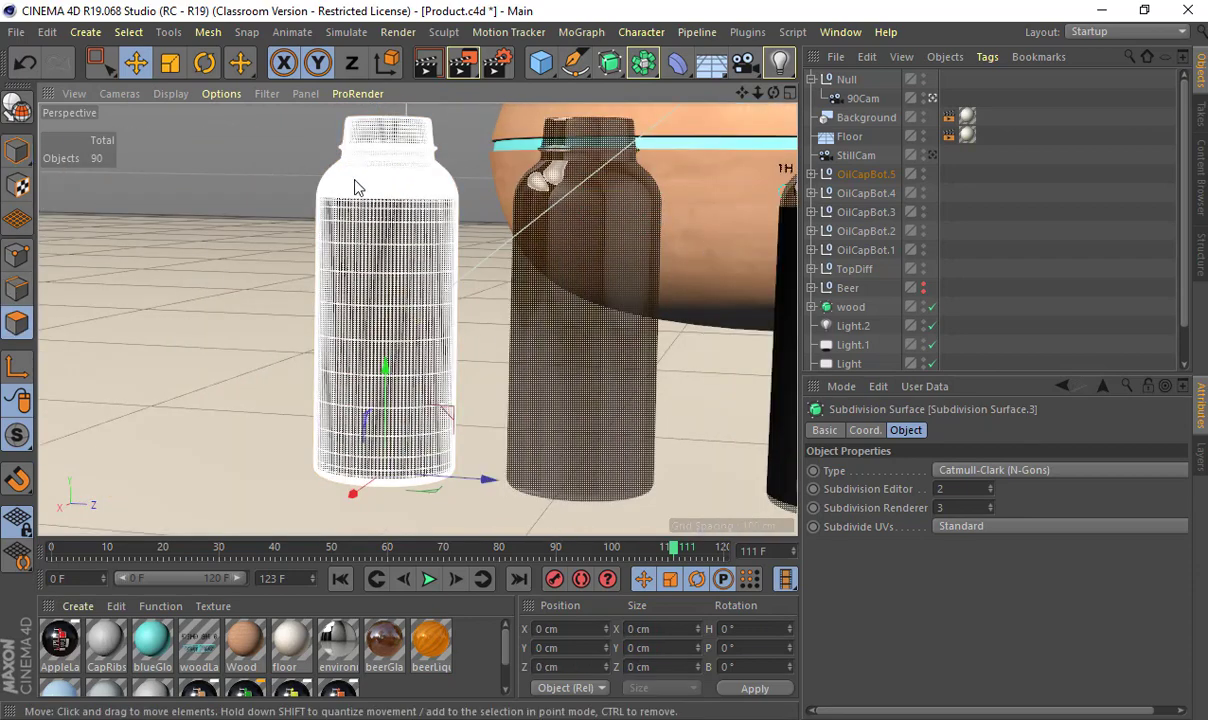
alt+drag(358, 189, 224, 102)
click(97, 61)
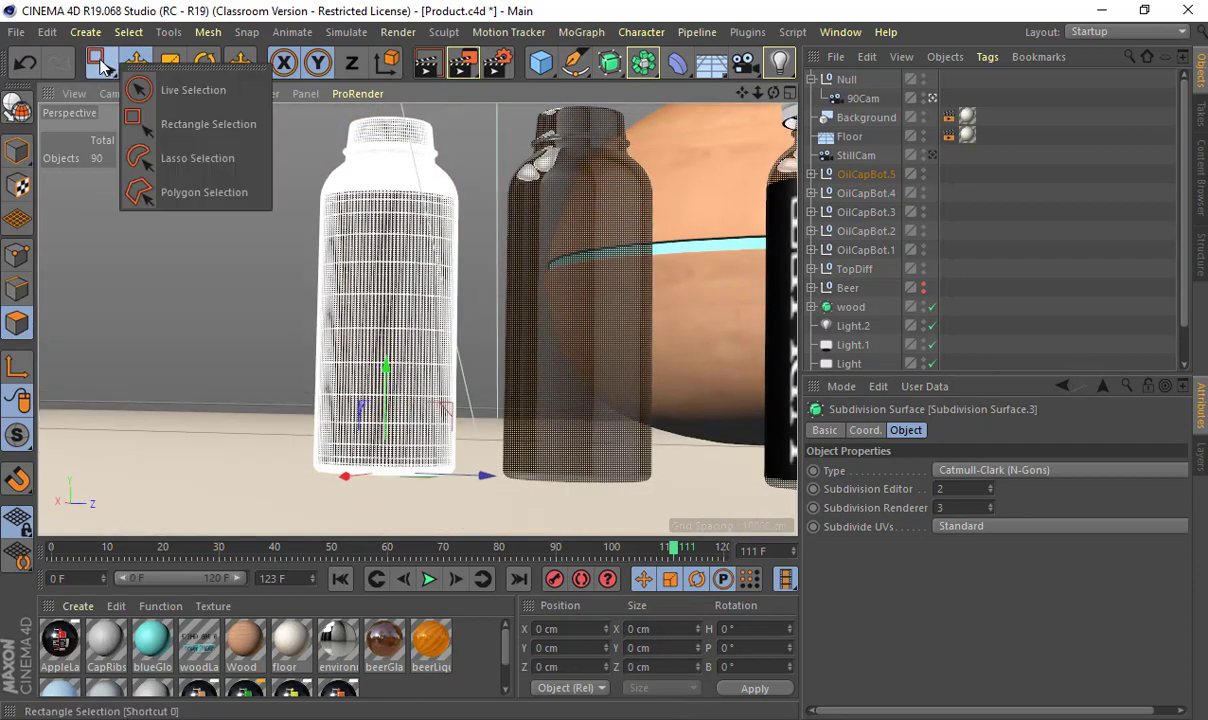
click(99, 63)
alt+drag(291, 128, 274, 122)
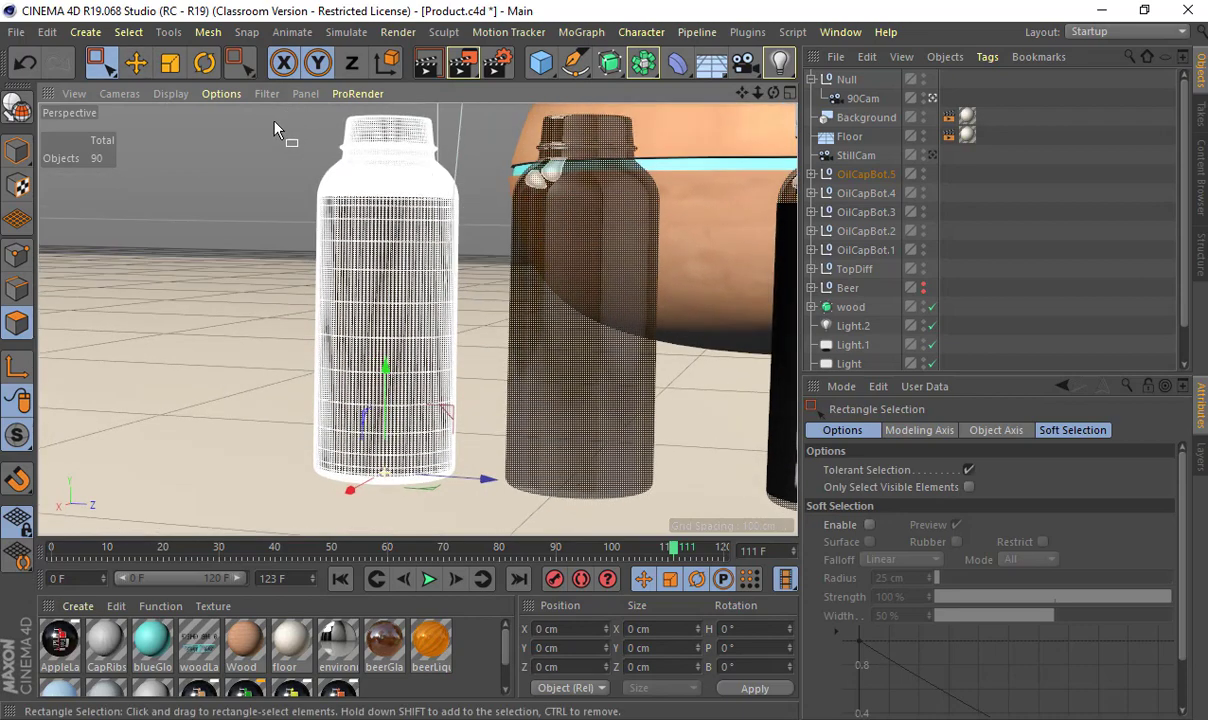
drag(287, 214, 560, 108)
scroll(819, 263, down, 2)
scroll(818, 180, up, 2)
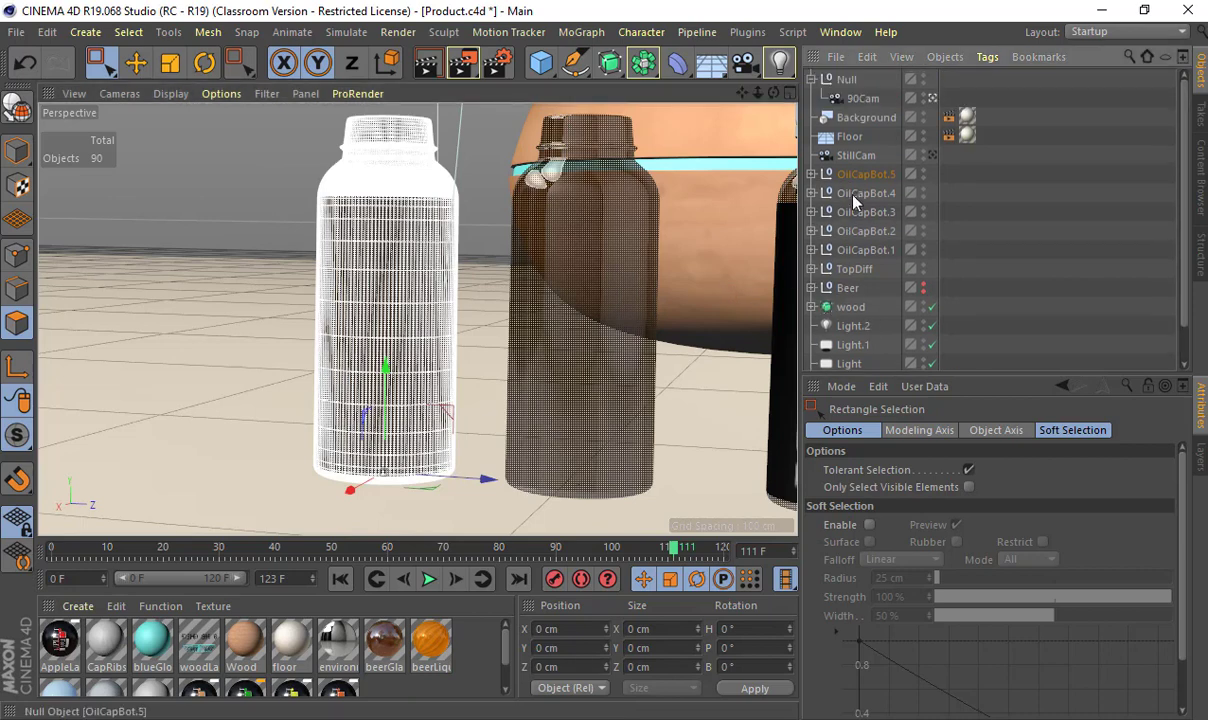
Step: Expand OilCapBot.5 and select the Lathe.1 mesh inside Subdivision Surface.3's Cloth Surface
click(813, 175)
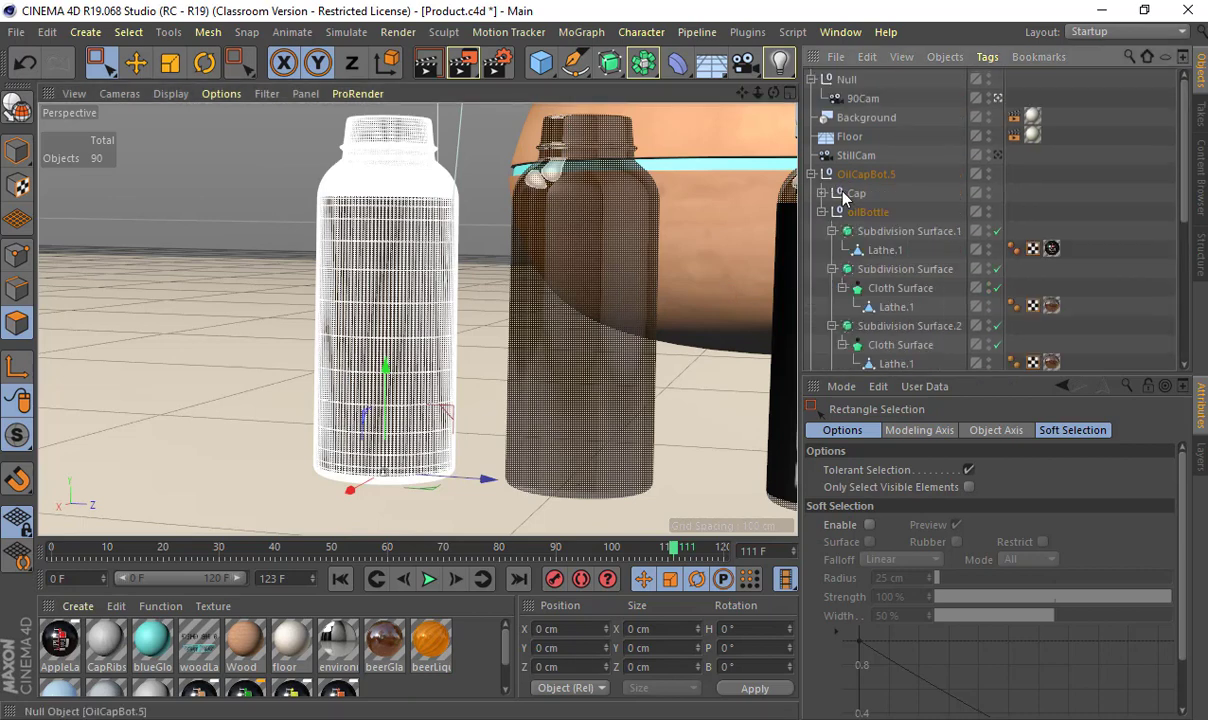
scroll(880, 236, down, 4)
scroll(860, 220, up, 3)
click(890, 229)
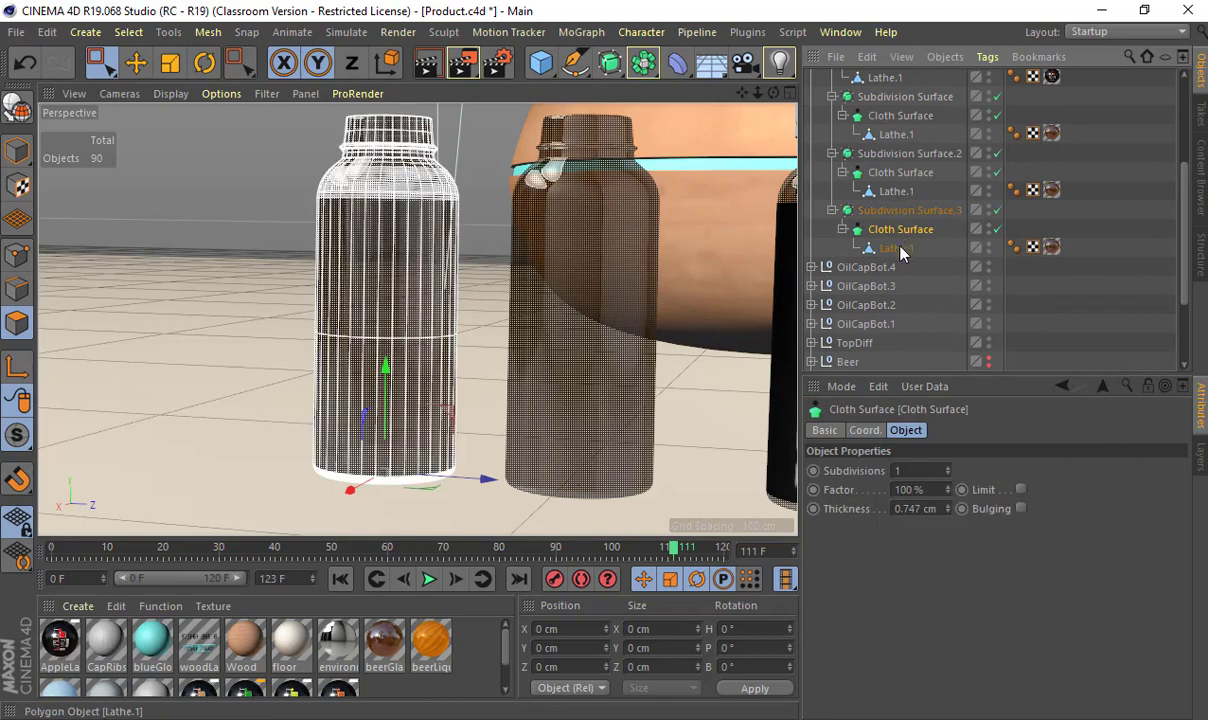
click(897, 248)
Step: Select all polygons of the outermost glass copy except its straight side wall and delete them, leaving an open cylinder
alt+middle_drag(400, 284, 199, 221)
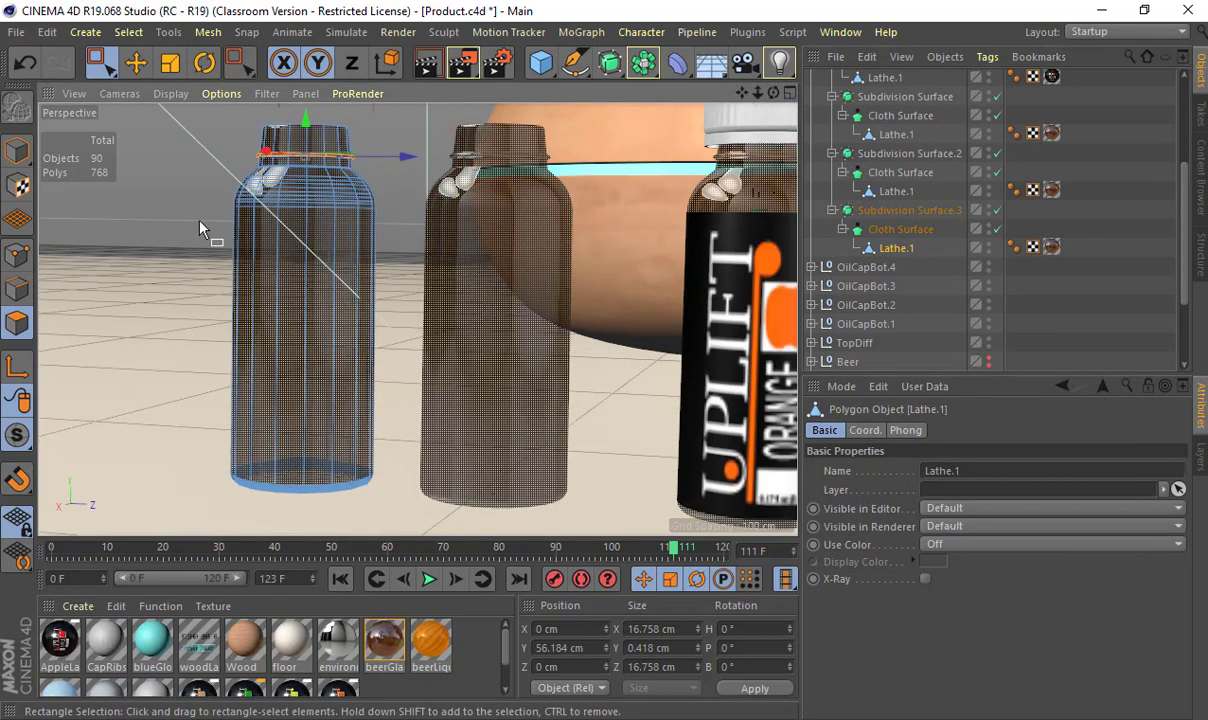
drag(200, 103, 396, 212)
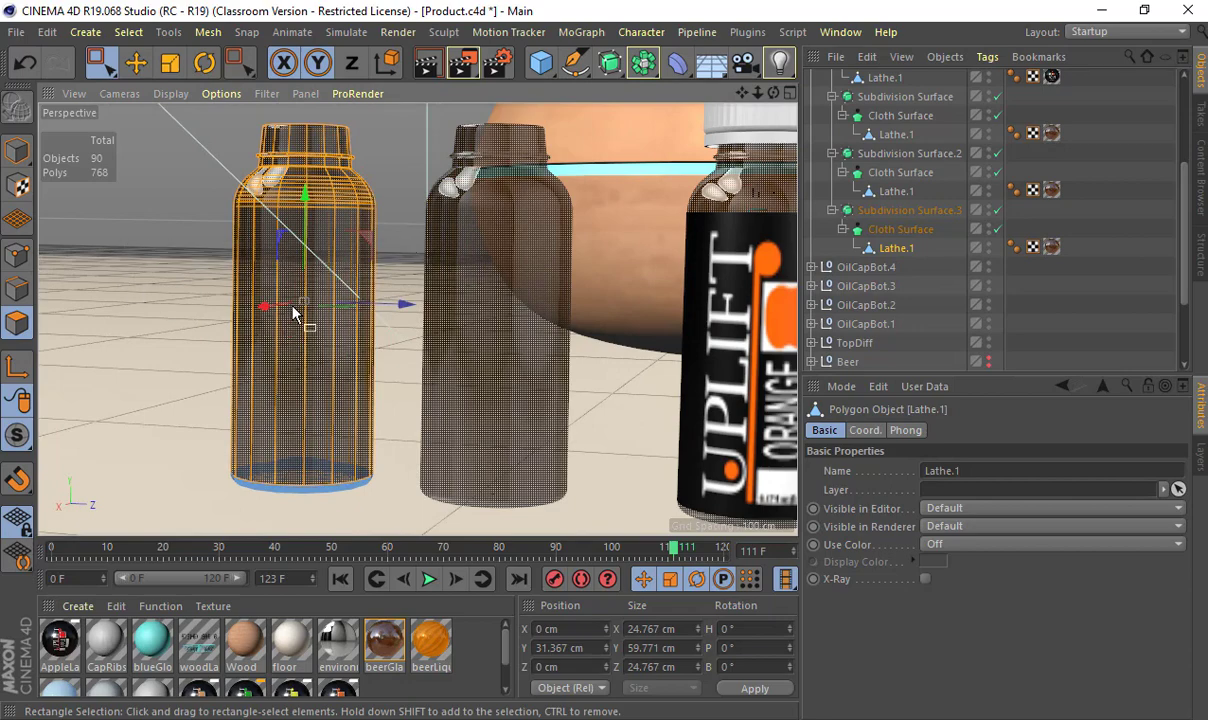
alt+drag(297, 310, 415, 500)
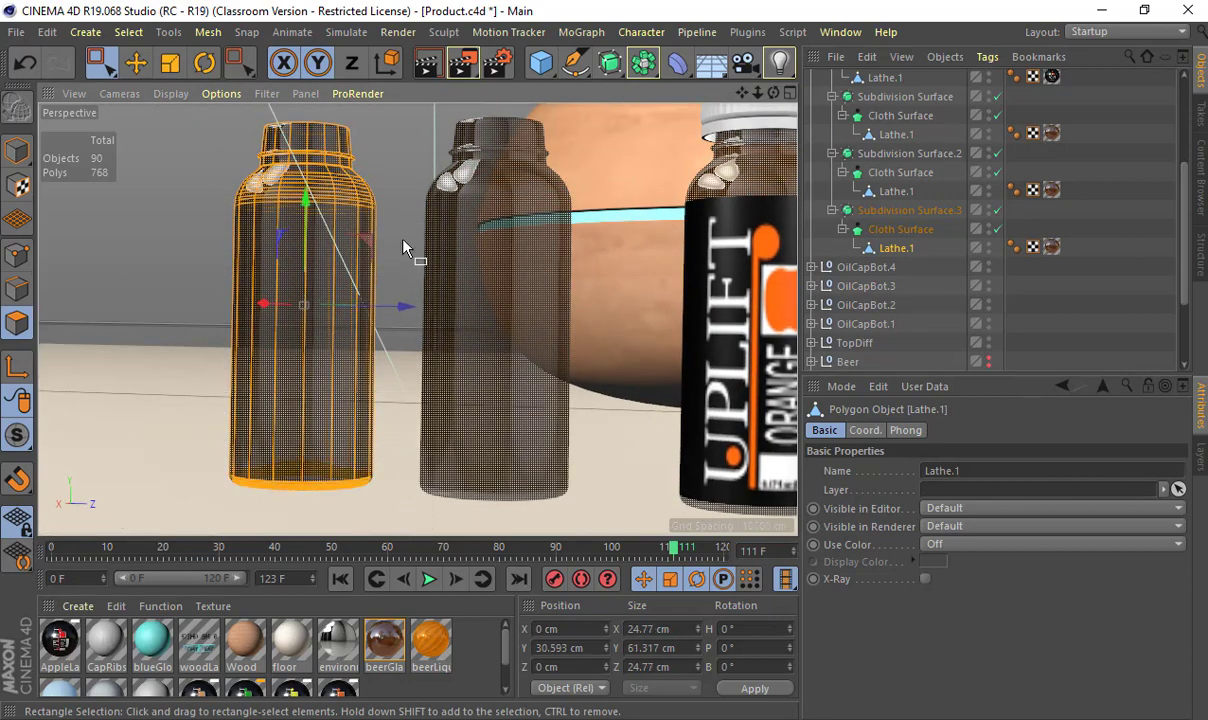
drag(400, 240, 308, 345)
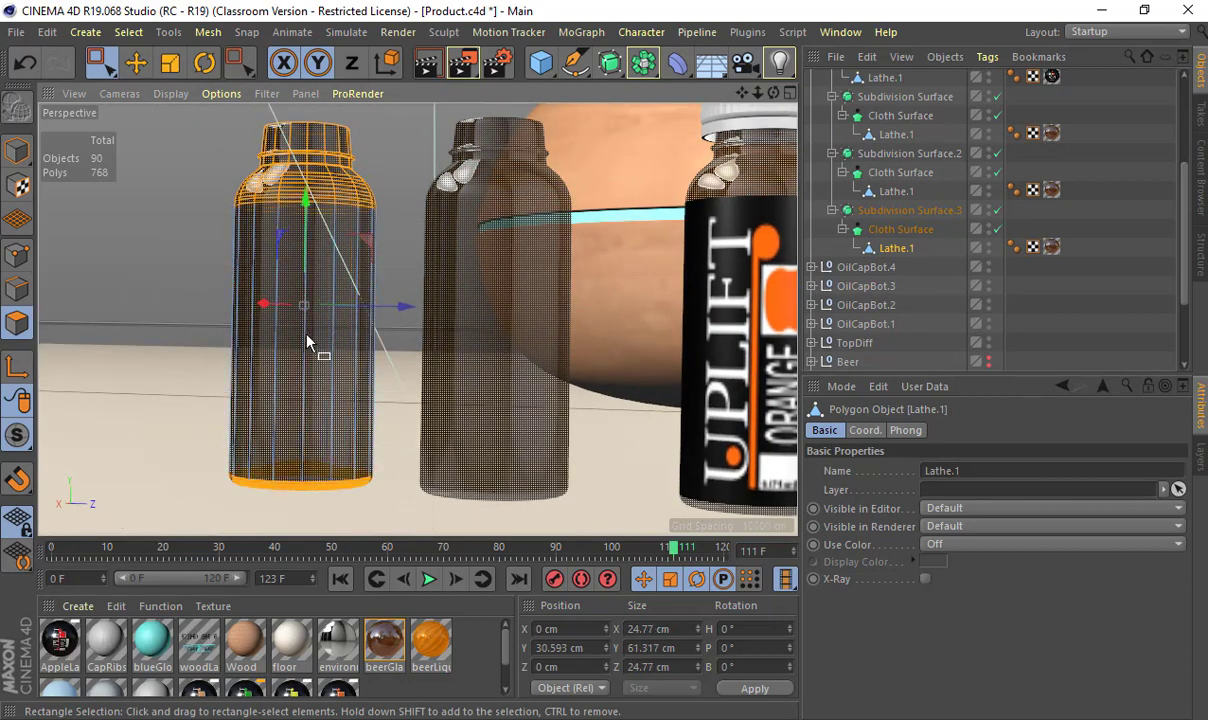
key(Delete)
alt+drag(356, 263, 43, 268)
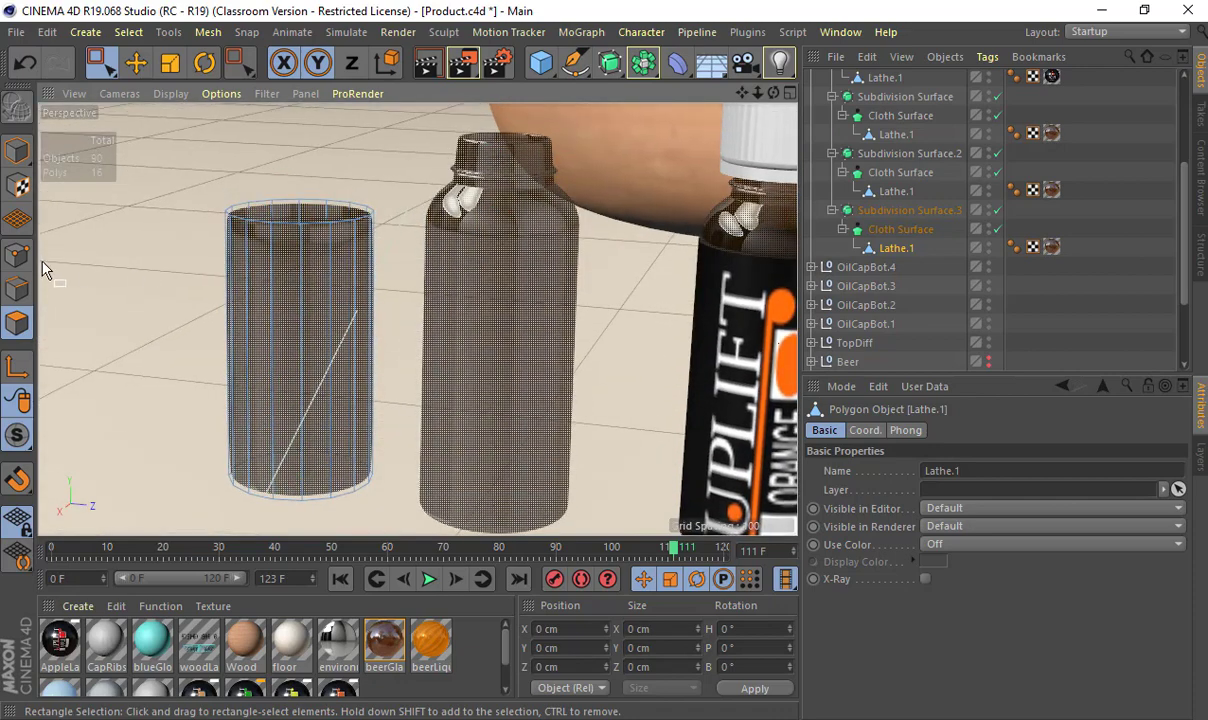
Step: Return to model mode and select the orange bottle's label to compare it with the trimmed glass cylinder
click(17, 150)
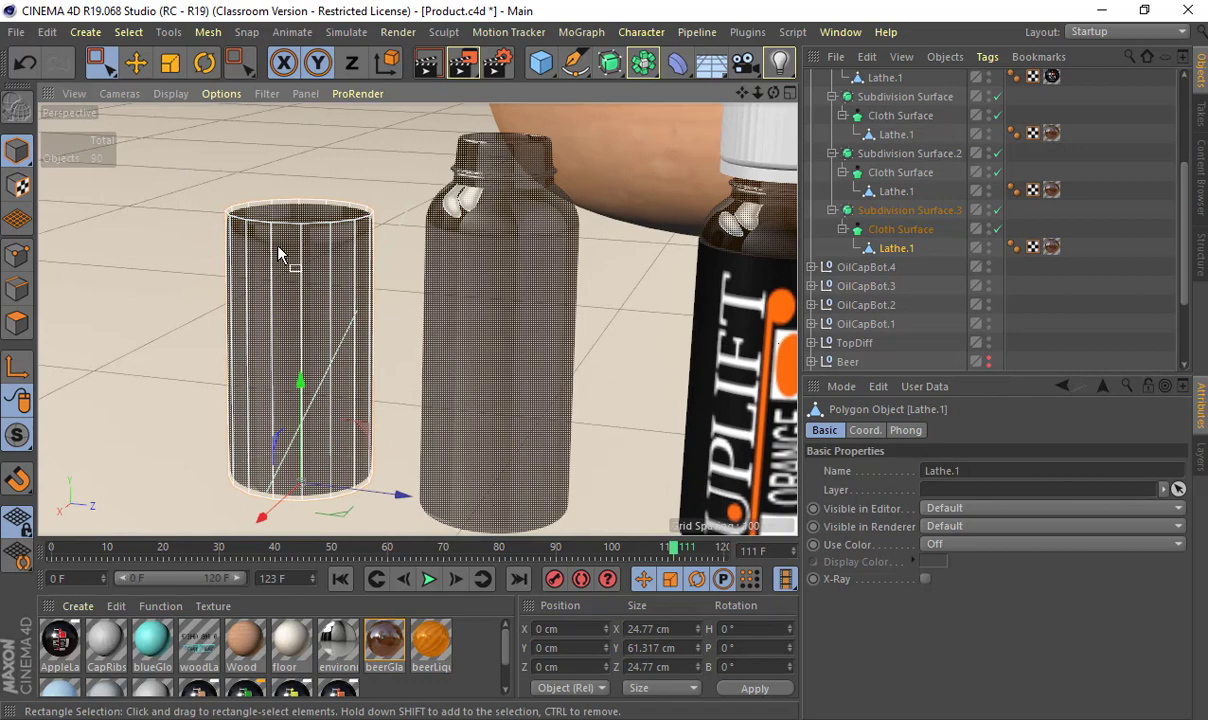
click(759, 341)
alt+drag(756, 348, 499, 272)
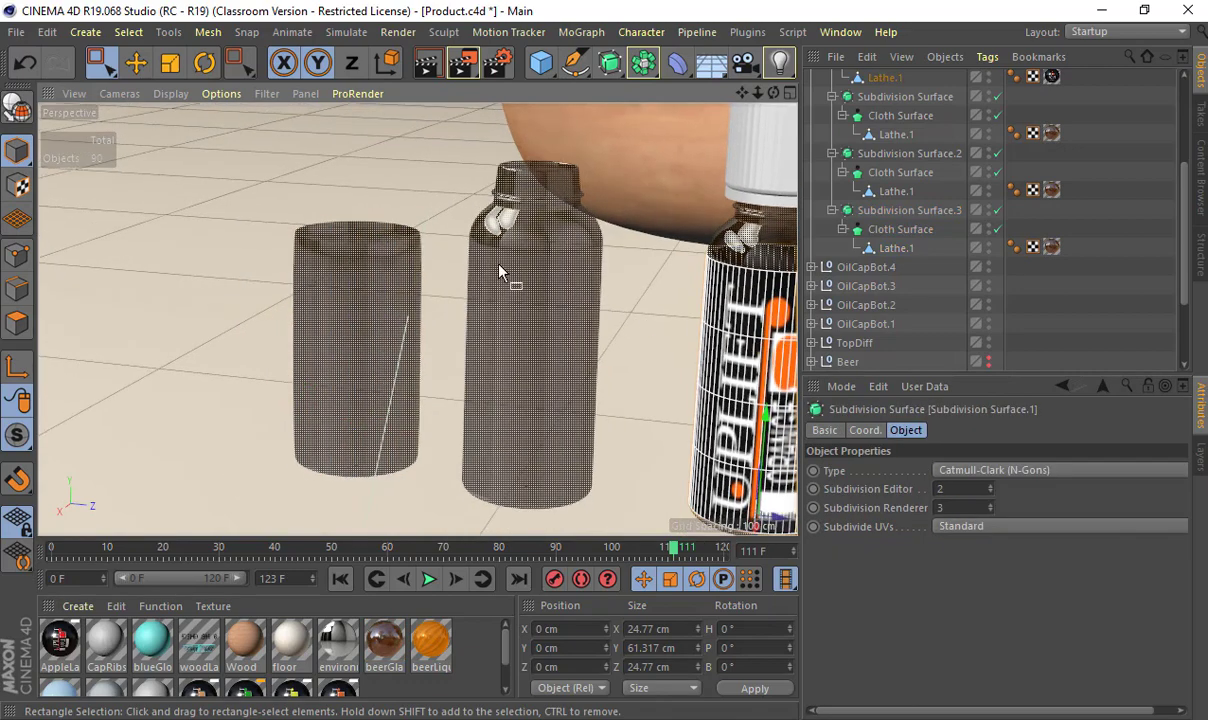
alt+middle_drag(499, 272, 395, 225)
alt+middle_drag(482, 240, 538, 262)
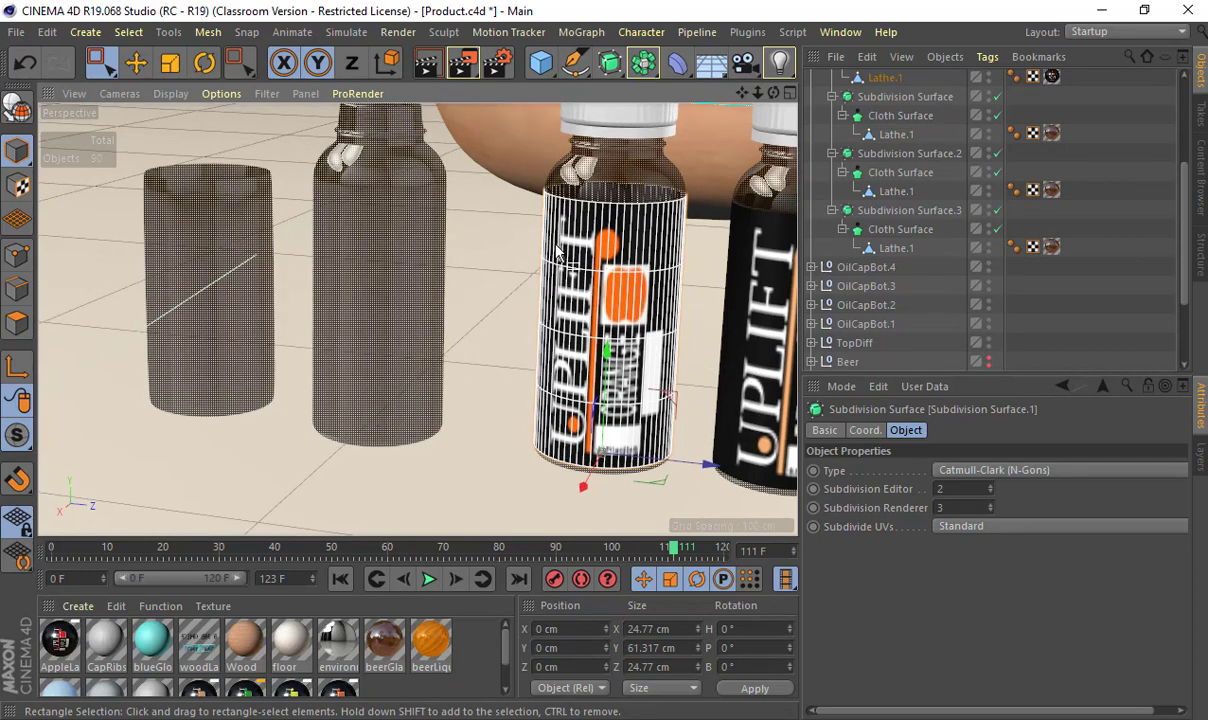
alt+drag(508, 265, 453, 288)
alt+middle_drag(453, 288, 290, 250)
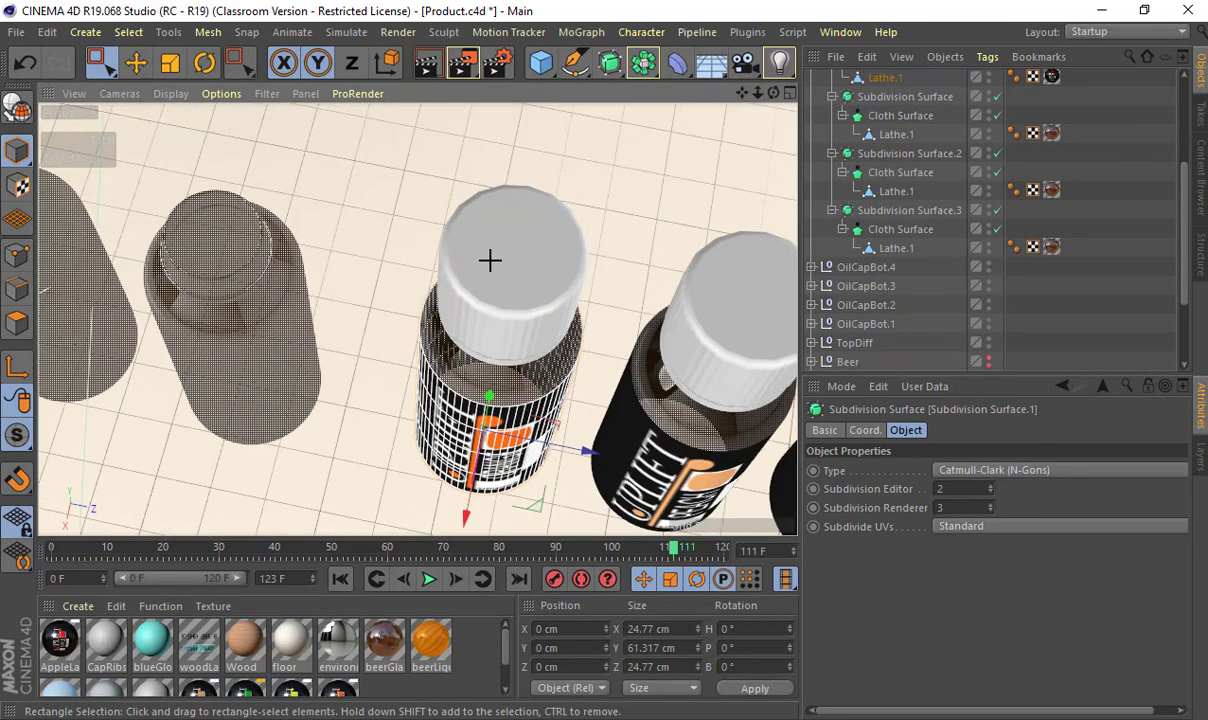
Step: Select the orange bottle's cap, frame its top and switch to polygon editing
click(490, 261)
mouse_move(490, 261)
alt+mouse_down()
mouse_move(404, 275)
mouse_move(498, 281)
alt+mouse_up()
alt+right_drag(498, 274, 540, 242)
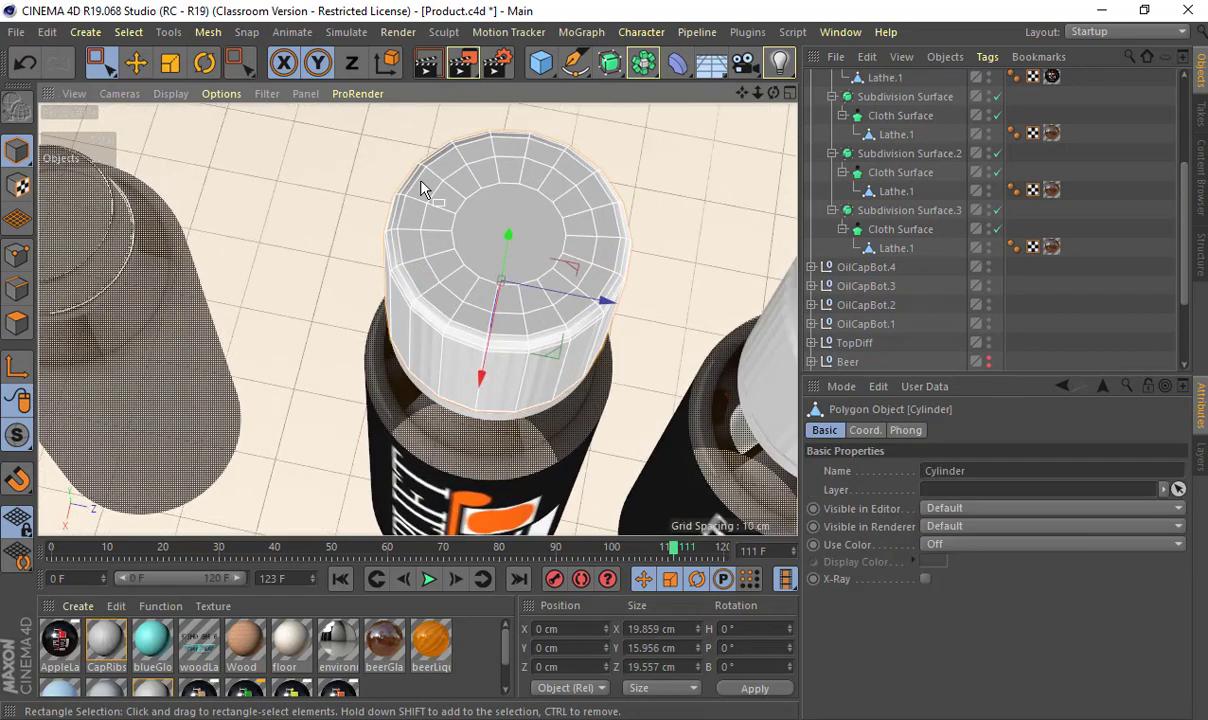
alt+middle_drag(518, 265, 486, 313)
scroll(505, 320, up, 1)
click(18, 322)
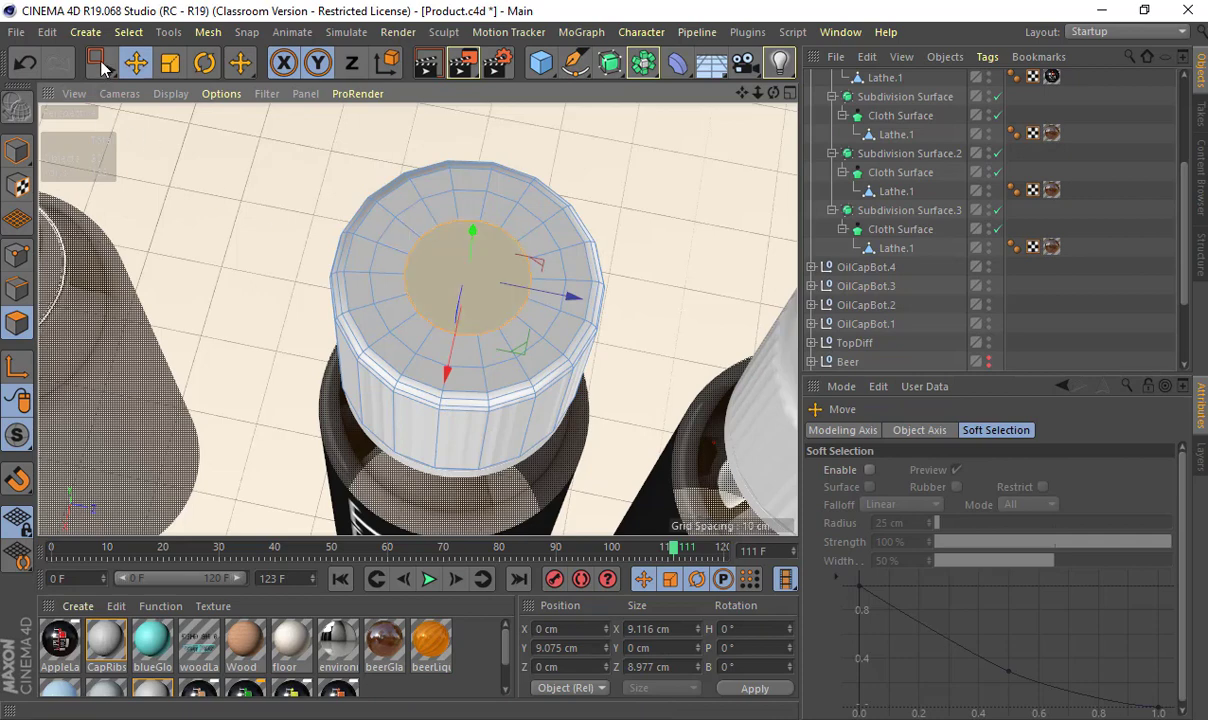
Step: Live-select the inner ring around the cap's central face and extrude the selected top faces inward with an offset of about -1.19 cm
drag(100, 62, 150, 88)
shift+click(428, 218)
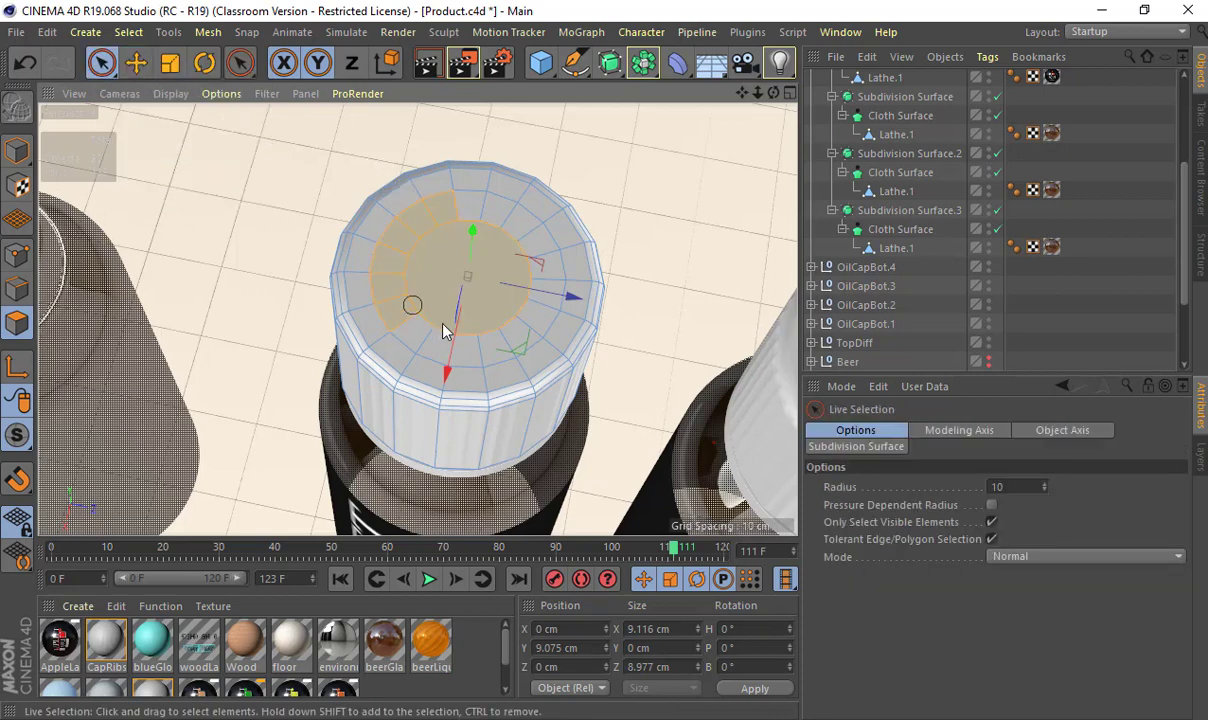
shift+drag(445, 330, 521, 314)
shift+drag(440, 205, 421, 248)
key(d)
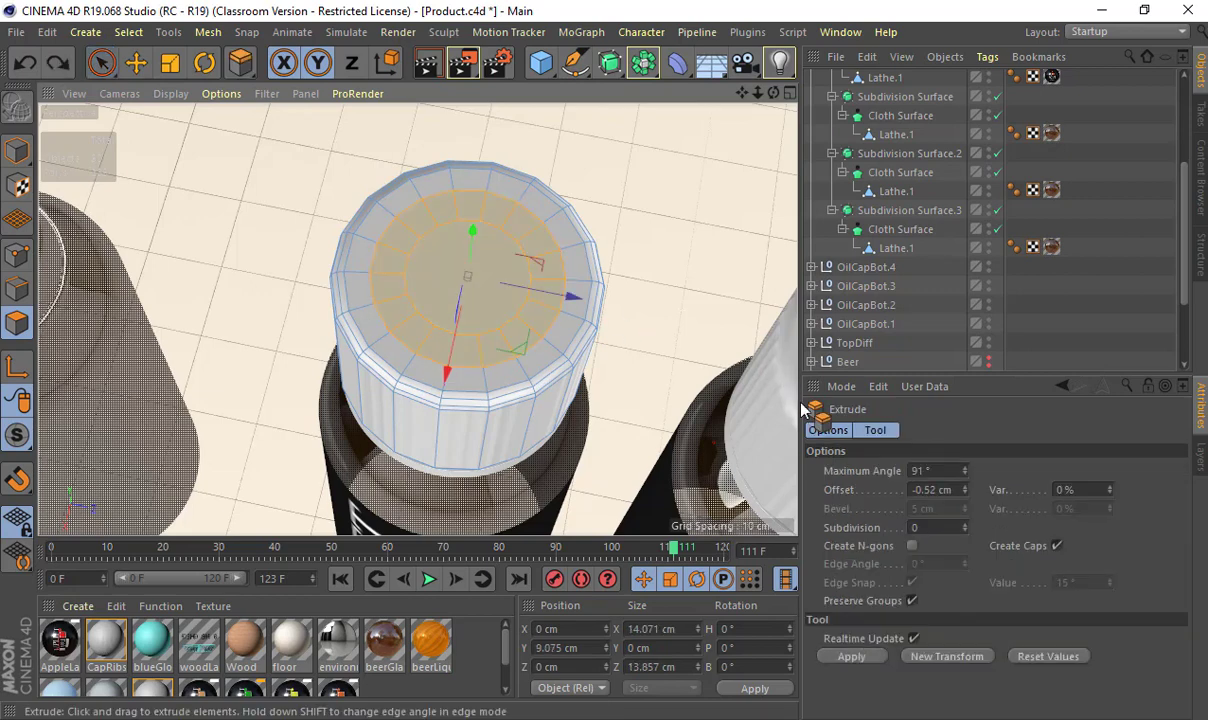
mouse_move(493, 229)
mouse_down()
mouse_move(512, 229)
mouse_move(477, 229)
mouse_move(506, 170)
mouse_up()
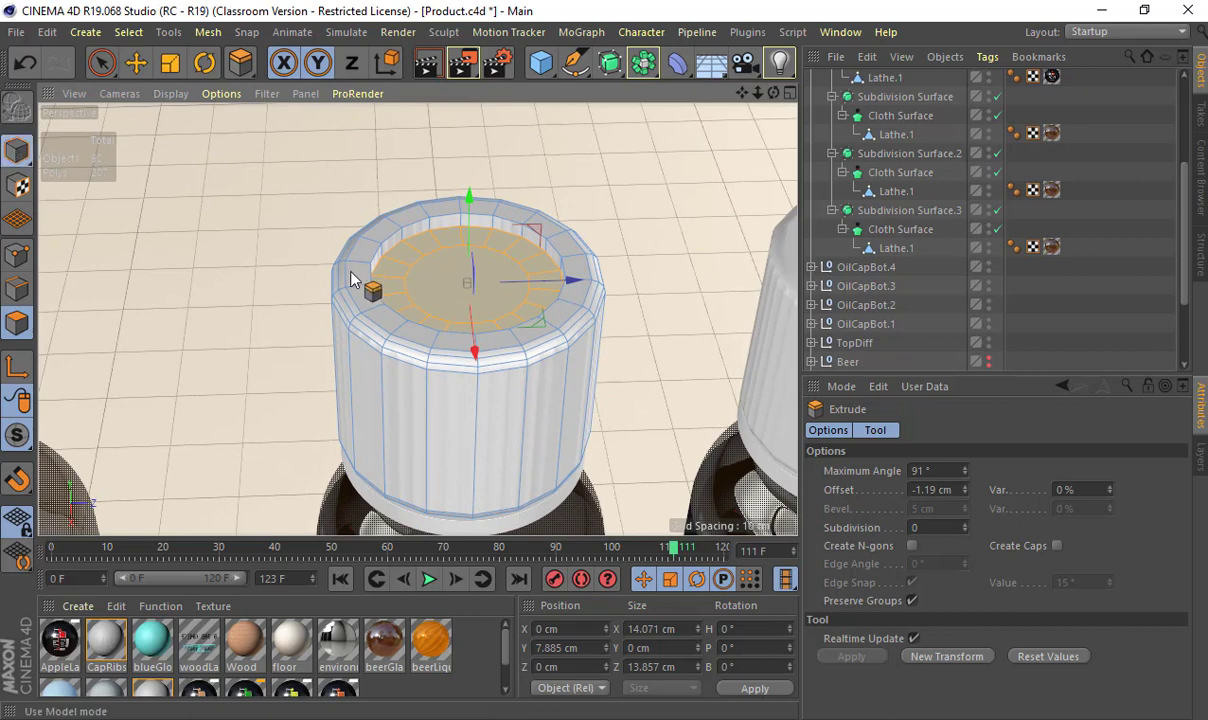
Step: Duplicate the recessed cap mesh along Z, placing the copy at about -21.4 cm
click(17, 150)
key(e)
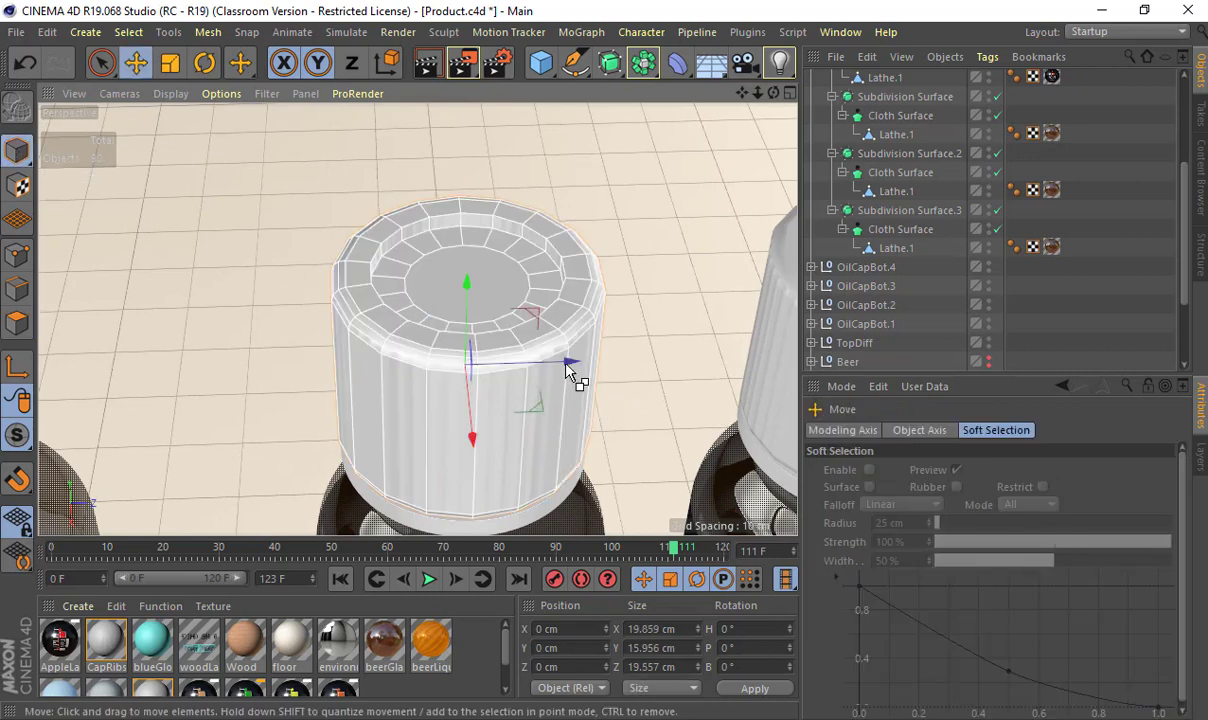
drag(574, 377, 310, 350)
alt+middle_drag(310, 350, 558, 314)
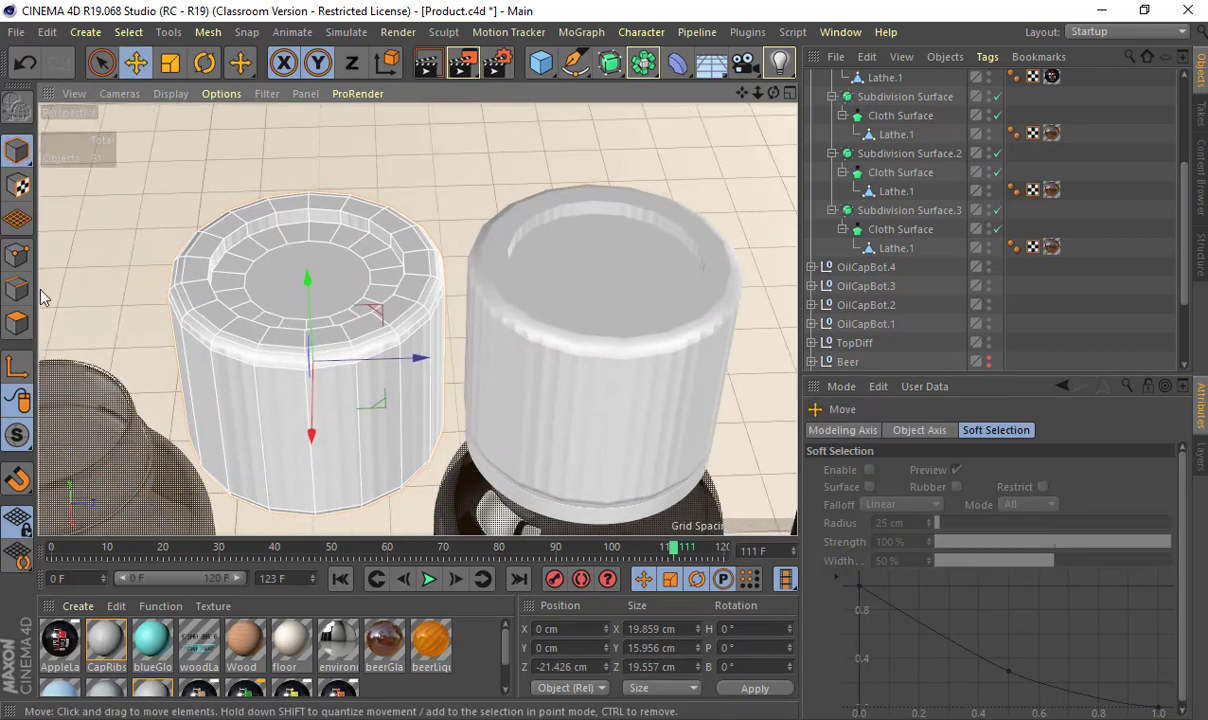
Step: Invert the selection of the recessed faces on the cap copy and delete the other polygons, keeping only the flat disc
click(17, 322)
click(307, 264)
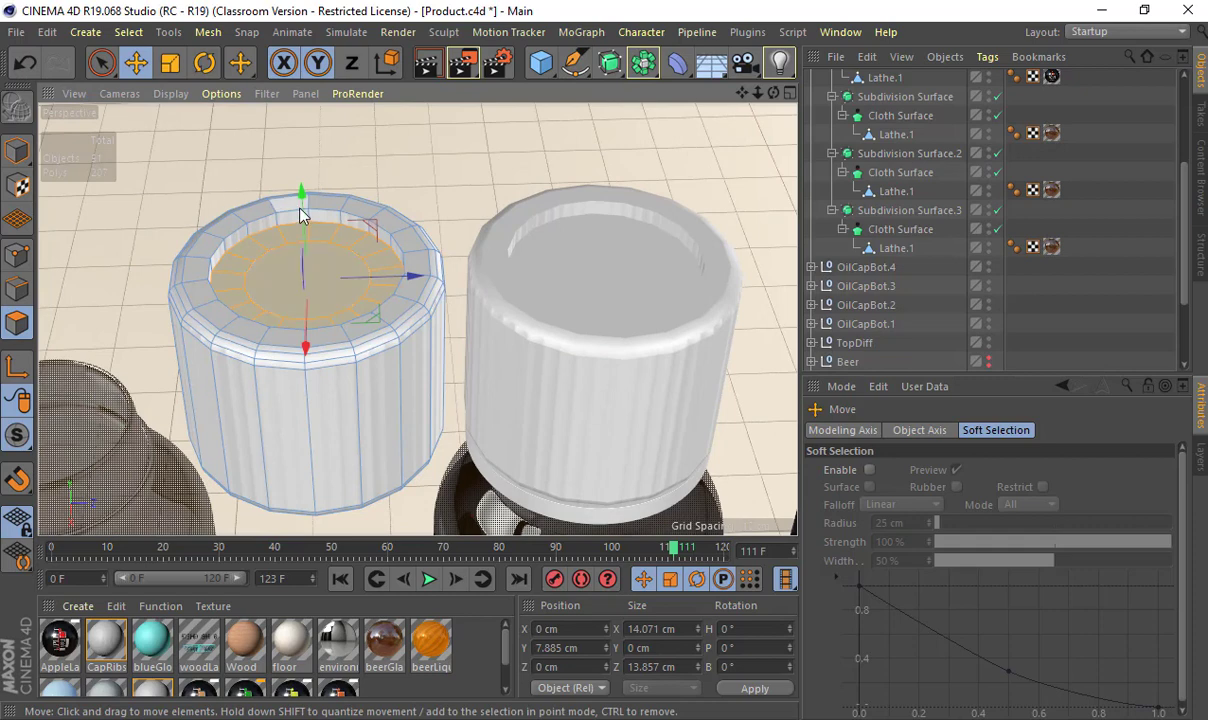
click(128, 32)
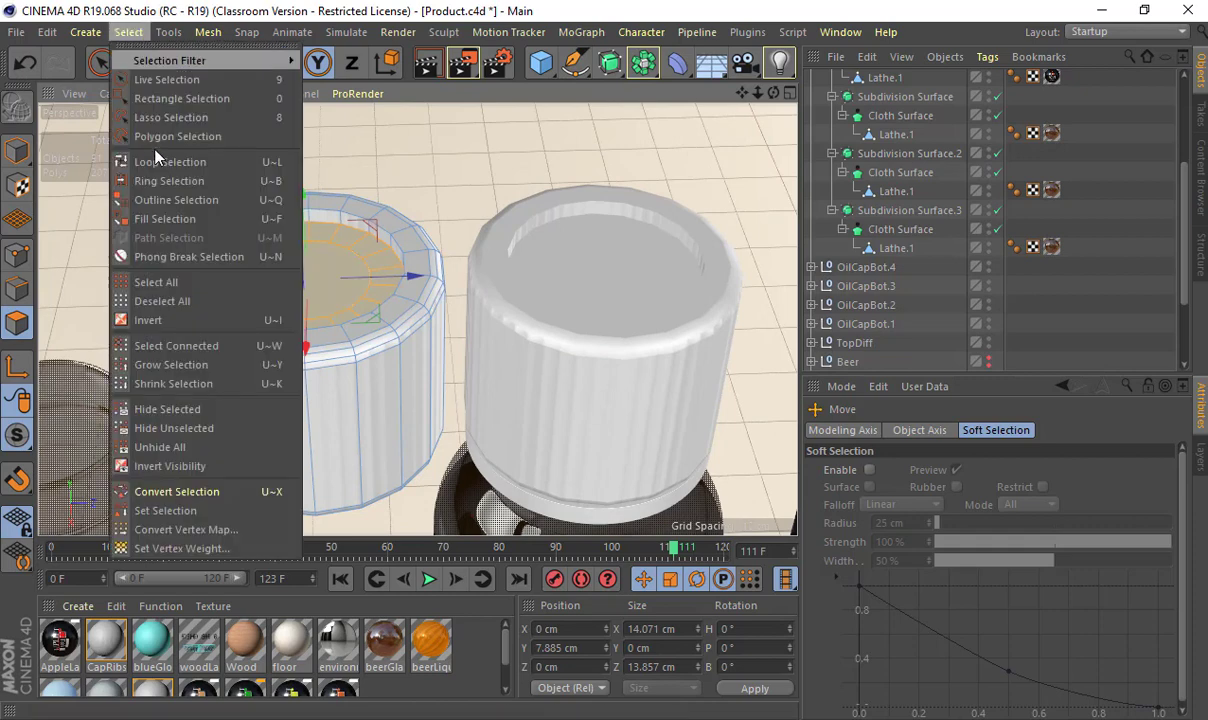
click(193, 318)
key(Delete)
click(17, 150)
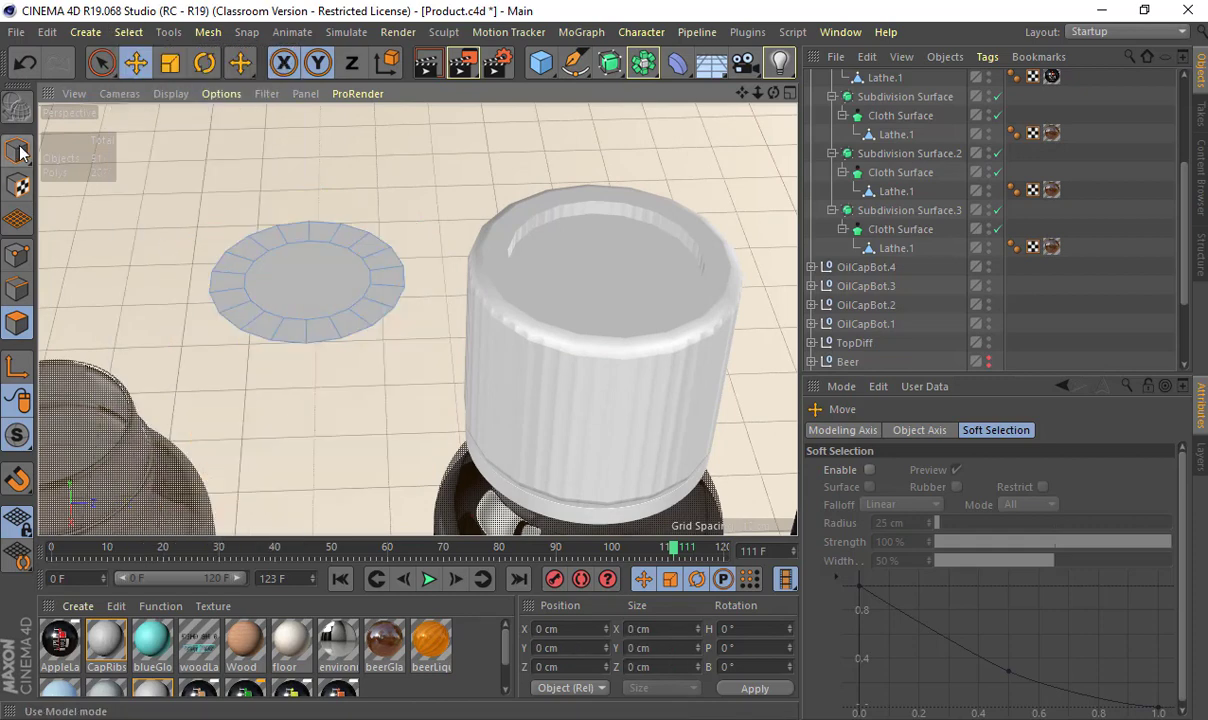
Step: Move the disc back into the orange bottle's cap recess at about Z 0.09 cm and raise it to about Y 0.63 cm
drag(418, 359, 691, 376)
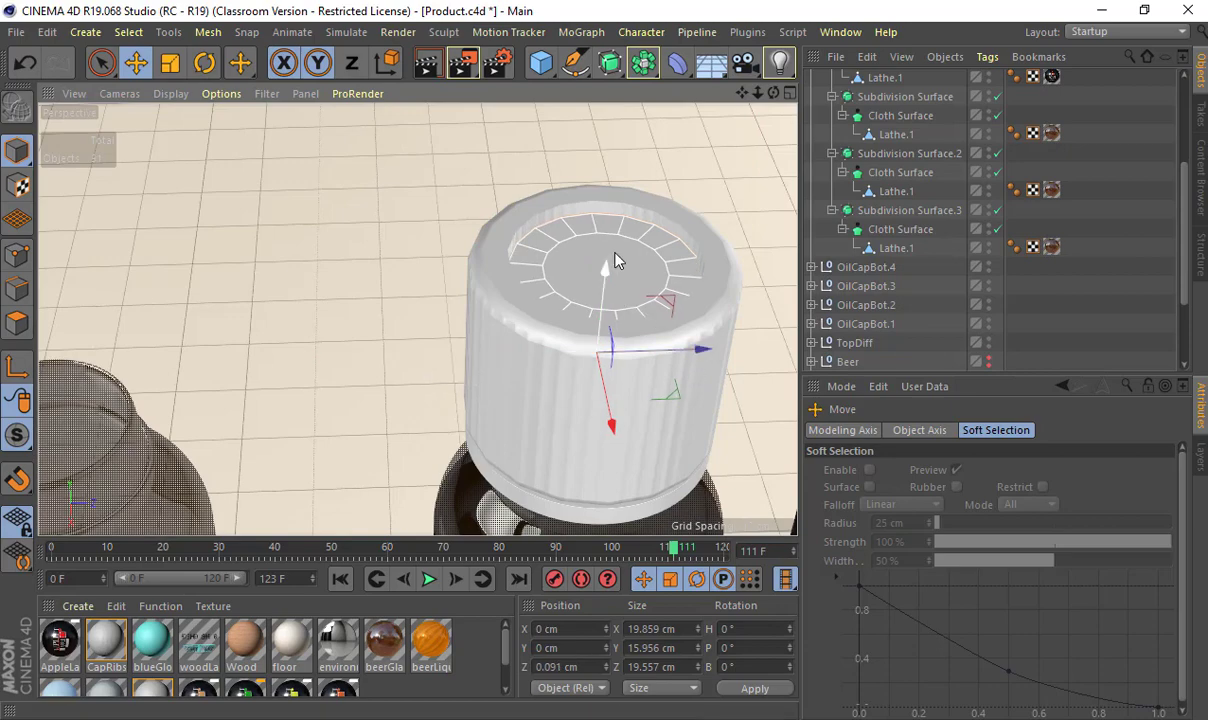
drag(607, 269, 608, 262)
alt+right_drag(632, 283, 345, 198)
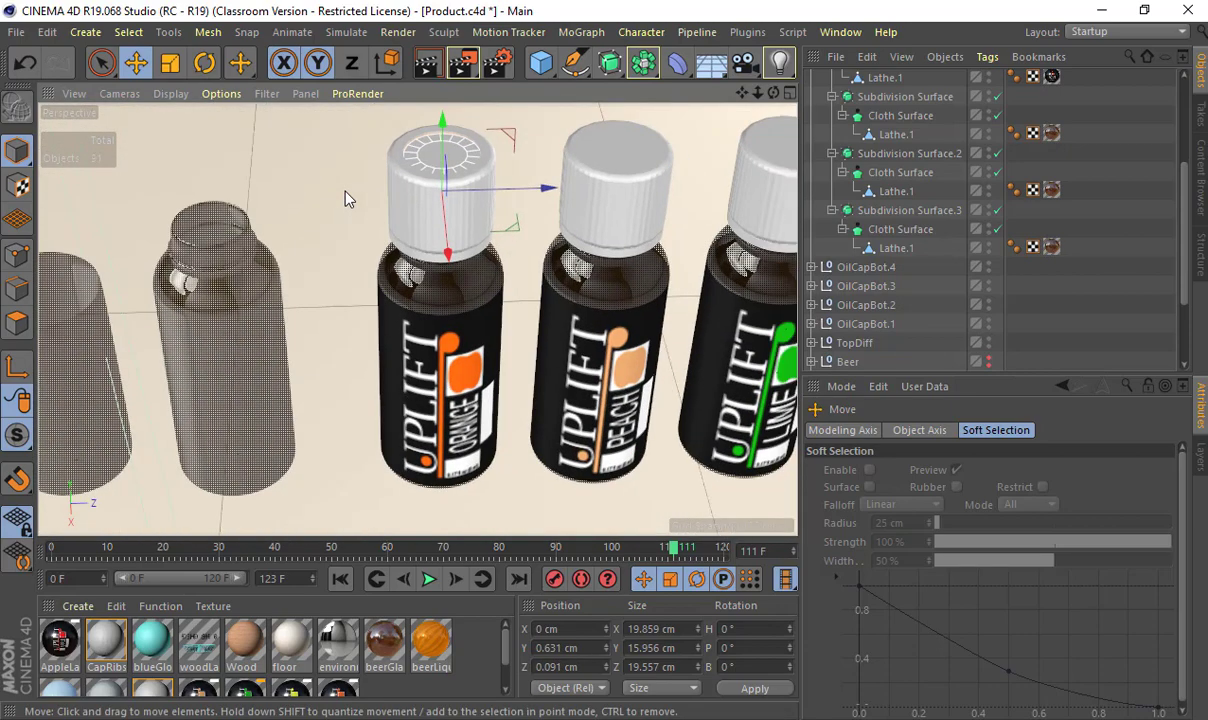
Step: Select the wooden diffuser body and examine its 1H, 3H, 6H, ON, LIGHT and MIST markings up close
alt+middle_drag(571, 328, 302, 302)
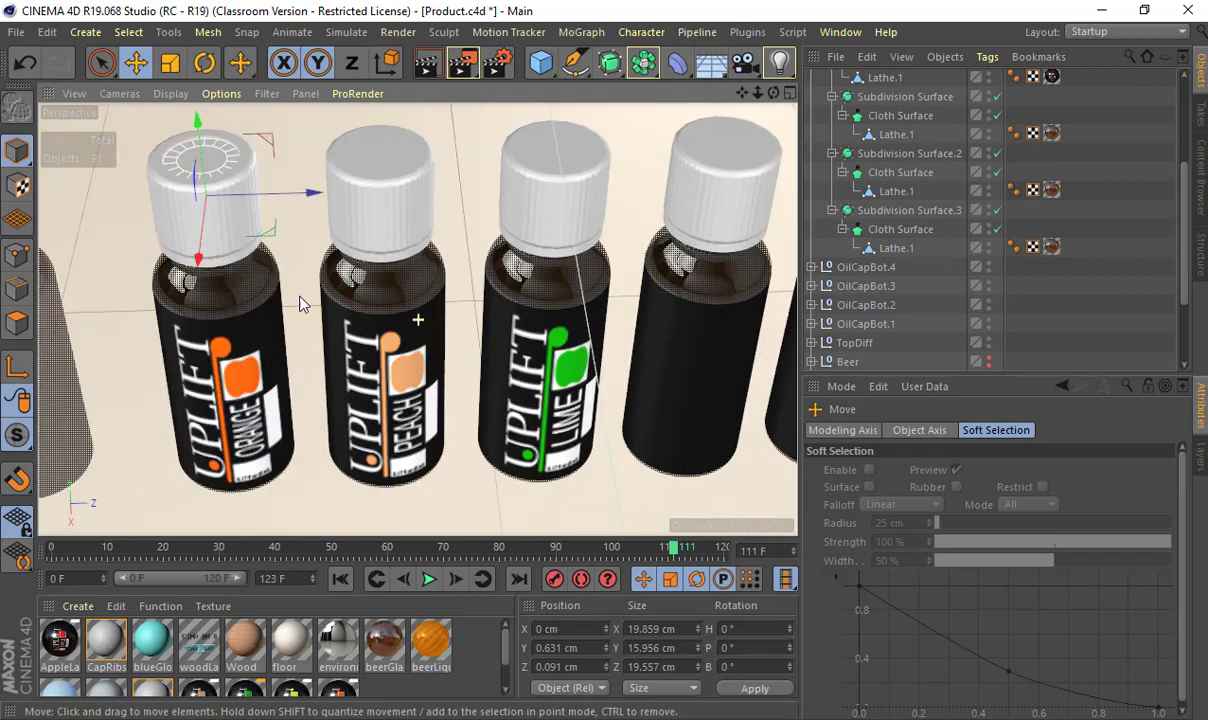
alt+right_drag(302, 302, 430, 198)
alt+middle_drag(362, 190, 398, 313)
alt+right_drag(398, 313, 385, 182)
alt+middle_drag(385, 182, 456, 242)
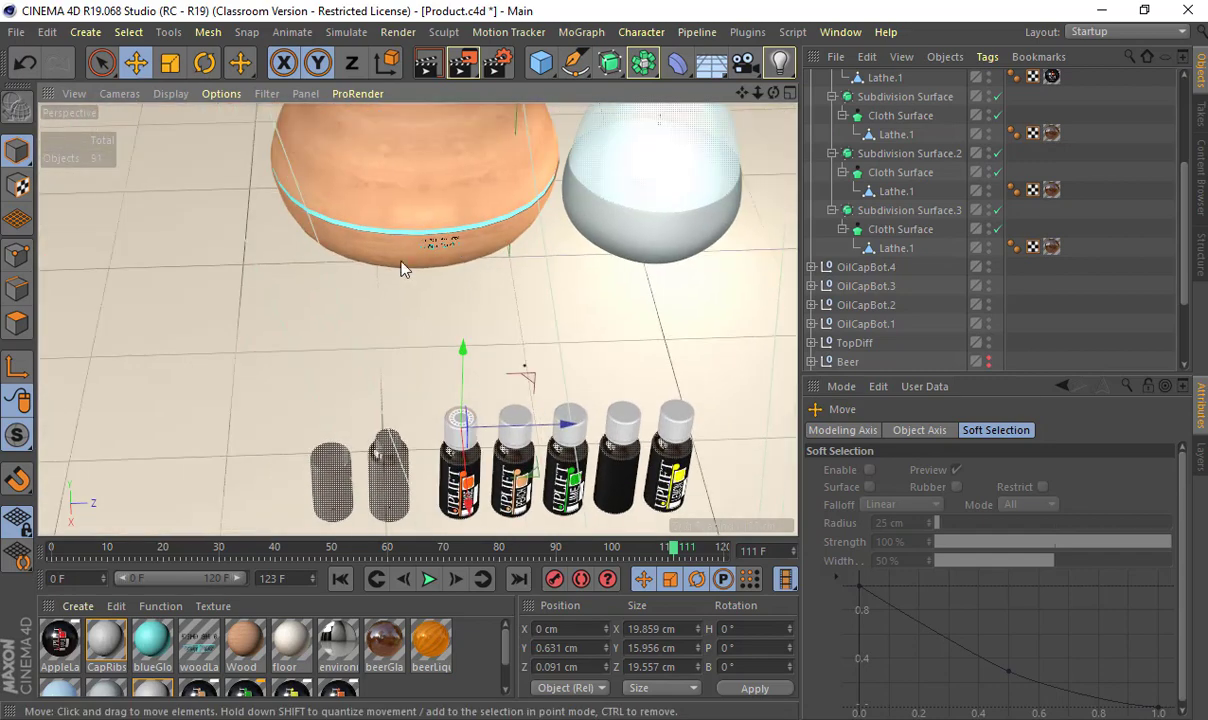
click(401, 261)
alt+right_drag(403, 262, 526, 224)
alt+drag(526, 224, 504, 231)
alt+middle_drag(504, 231, 537, 367)
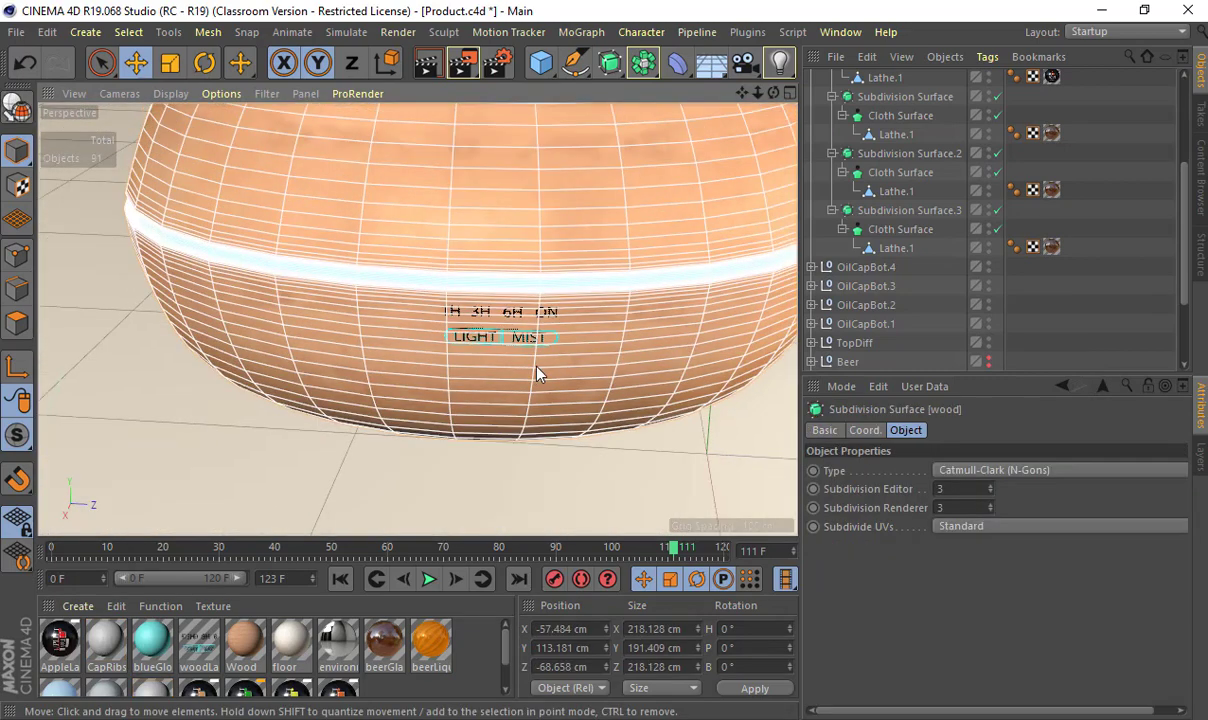
alt+right_drag(537, 367, 539, 298)
alt+drag(540, 305, 515, 360)
Step: Expand the wood object, select its Cube mesh and open the mesh's blueGlow texture tag
scroll(966, 284, up, 3)
scroll(966, 284, down, 5)
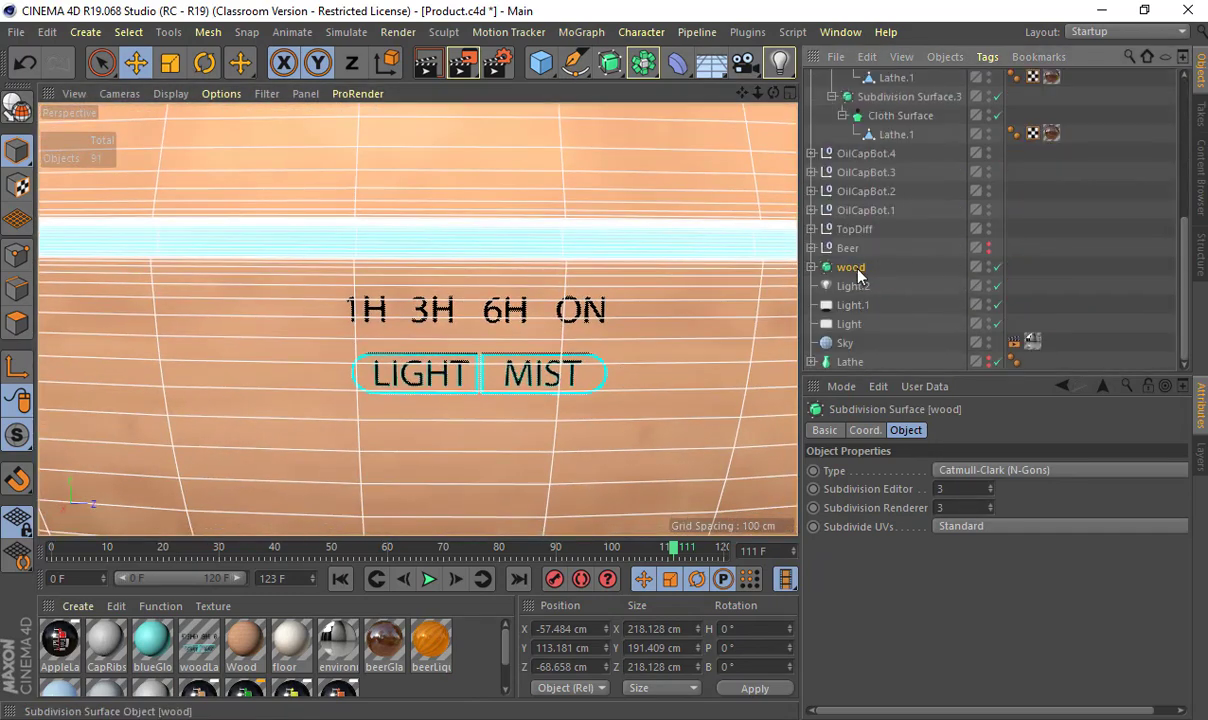
click(812, 267)
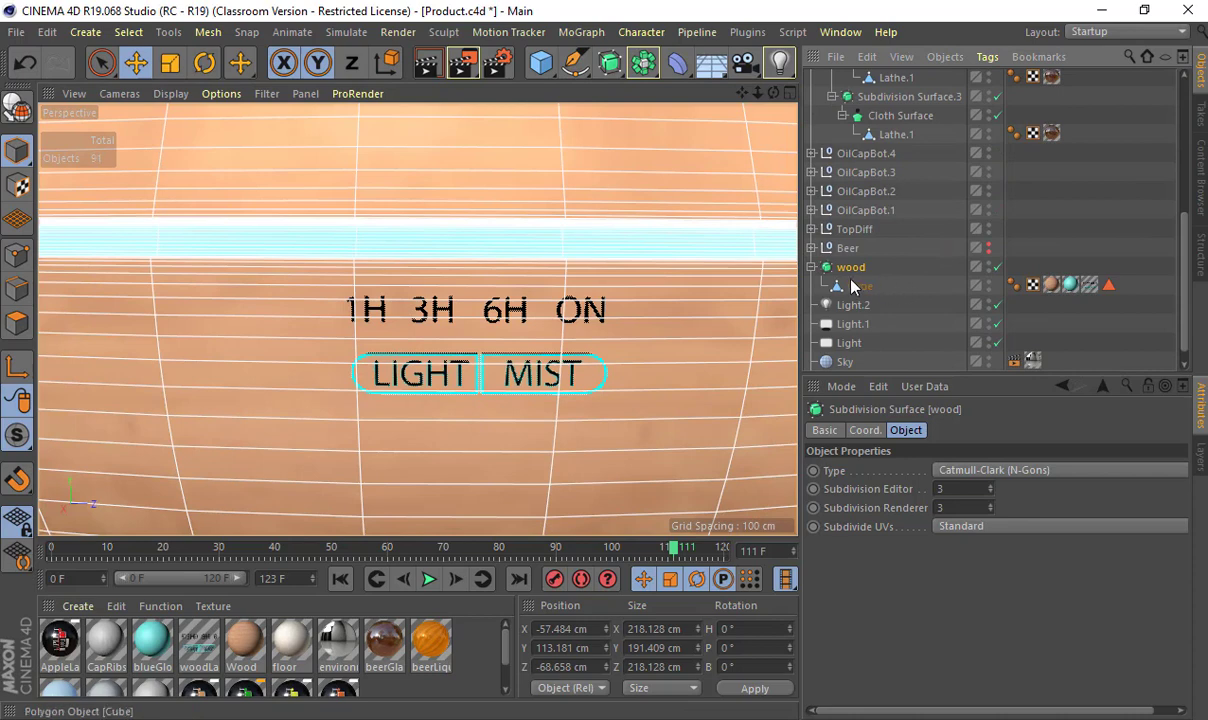
click(855, 286)
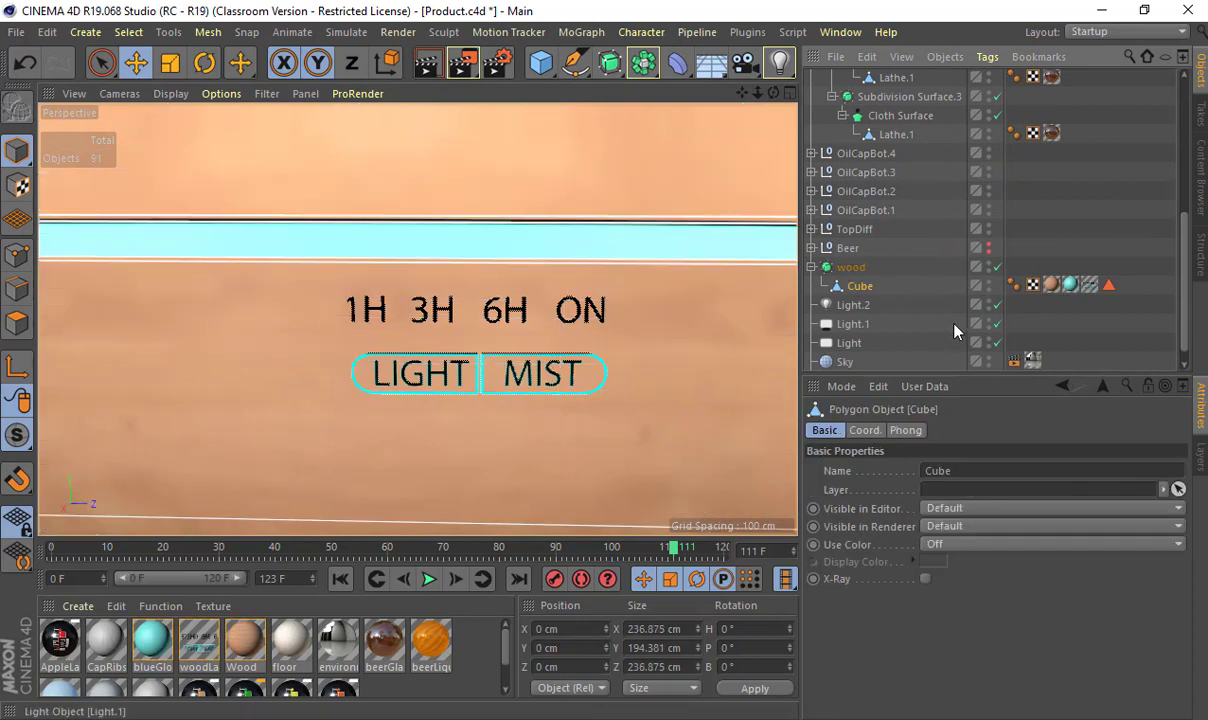
click(1070, 286)
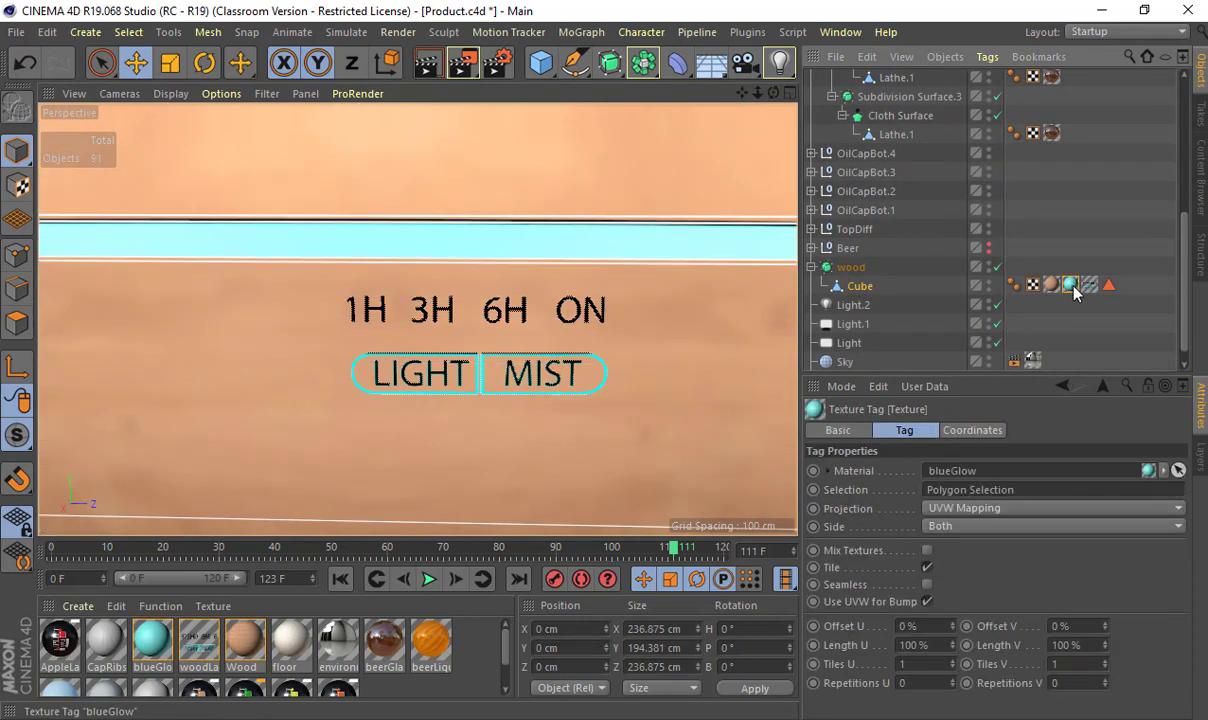
ctrl+click(1074, 290)
double_click(1072, 287)
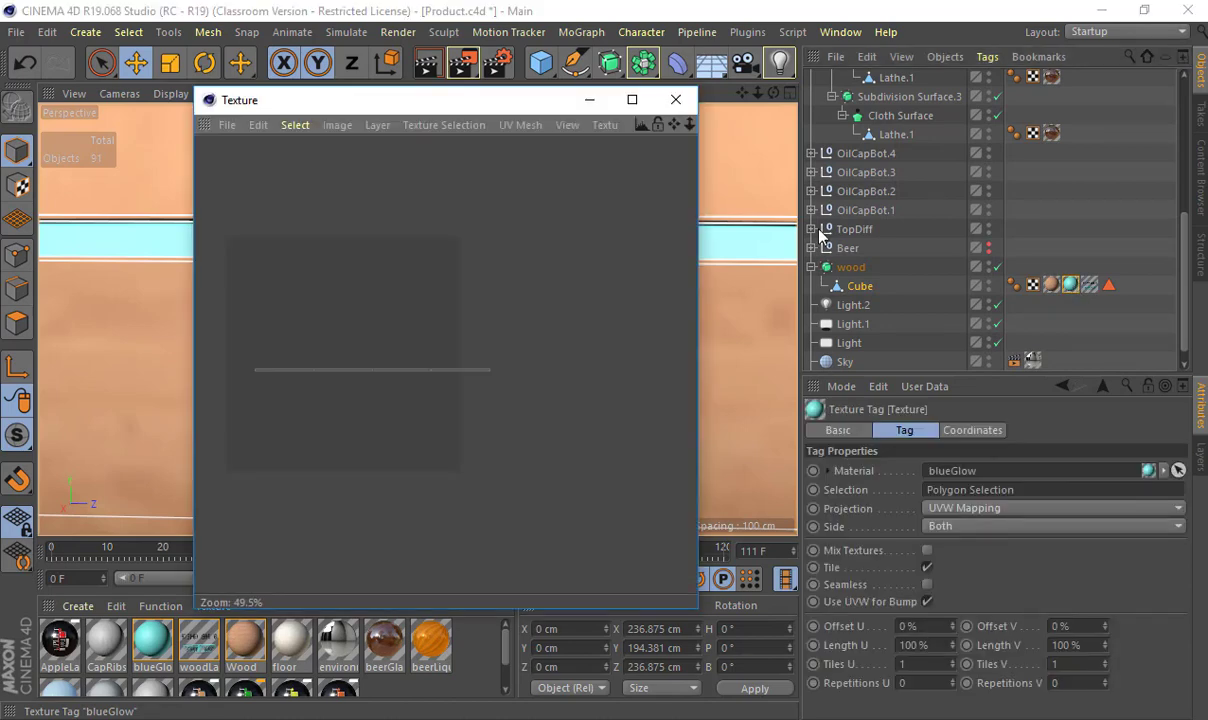
Step: Review the Wood and blueGlow materials assigned to the diffuser's Cube mesh
right_click(1073, 283)
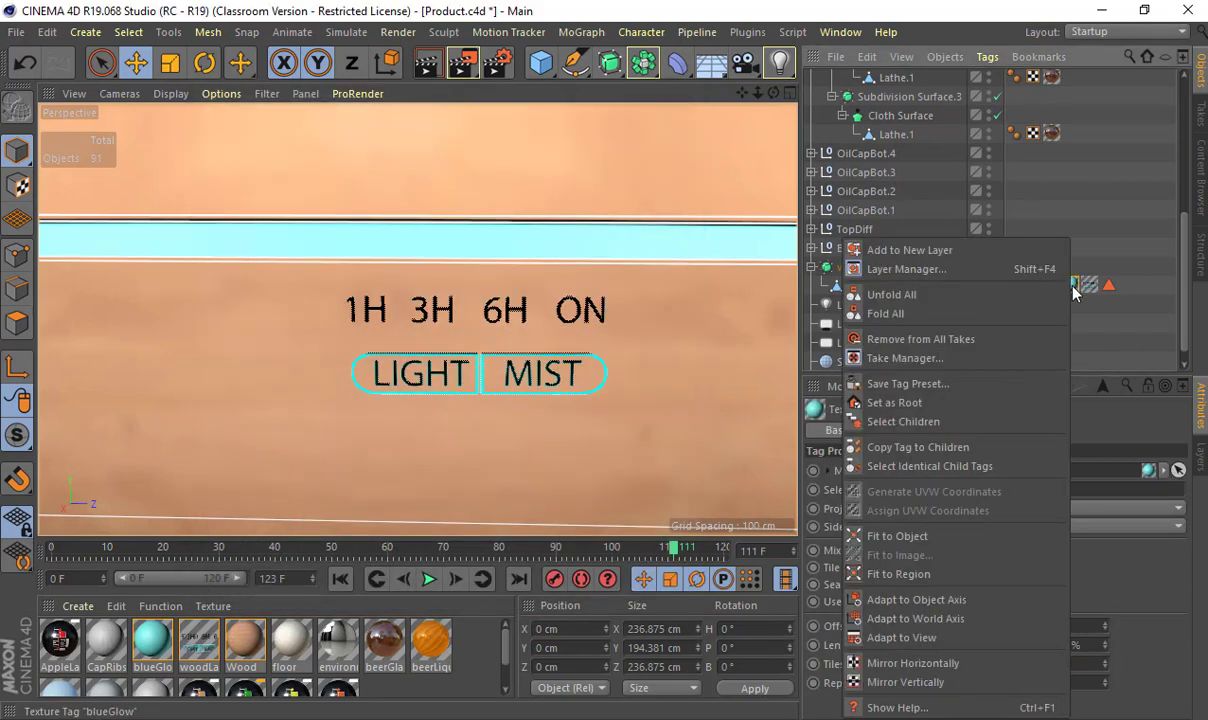
click(1143, 280)
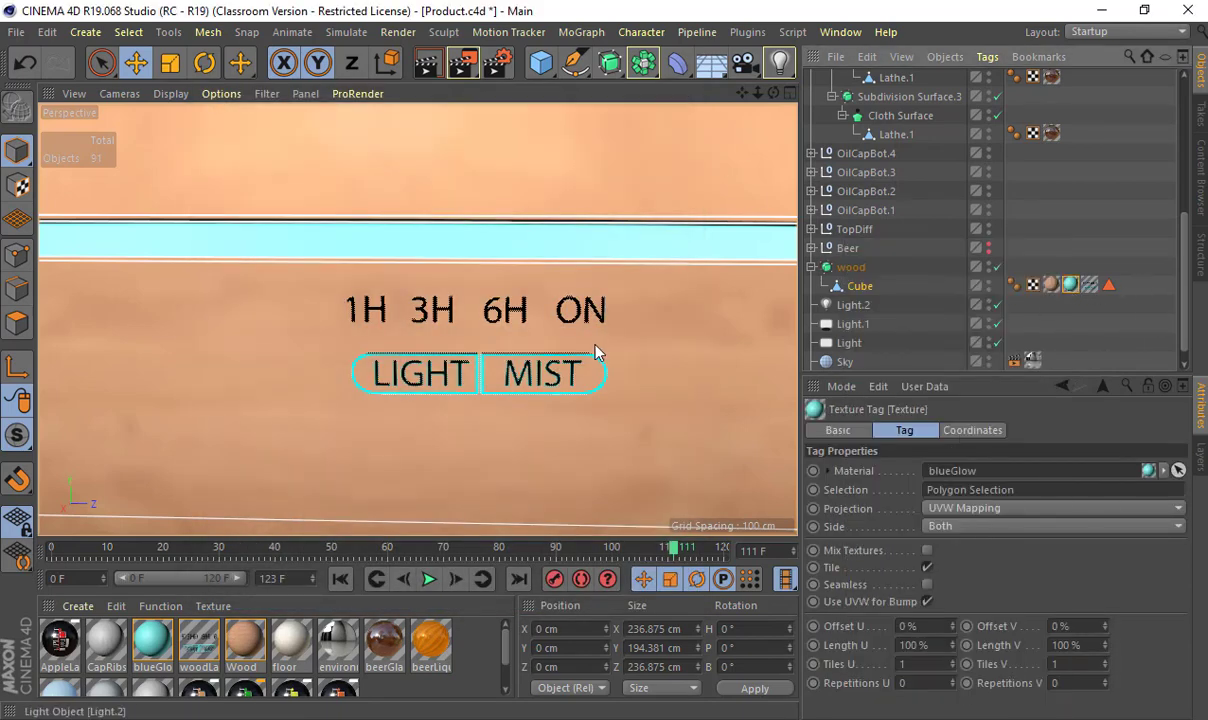
alt+drag(597, 345, 645, 352)
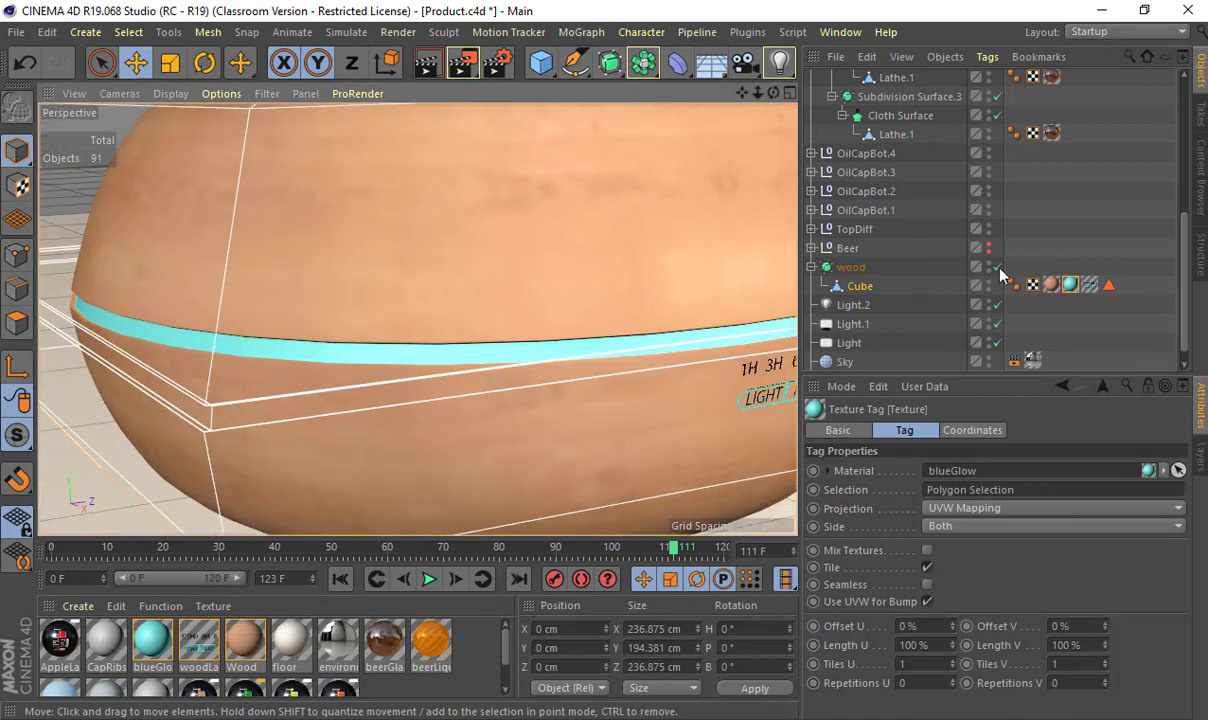
double_click(1055, 283)
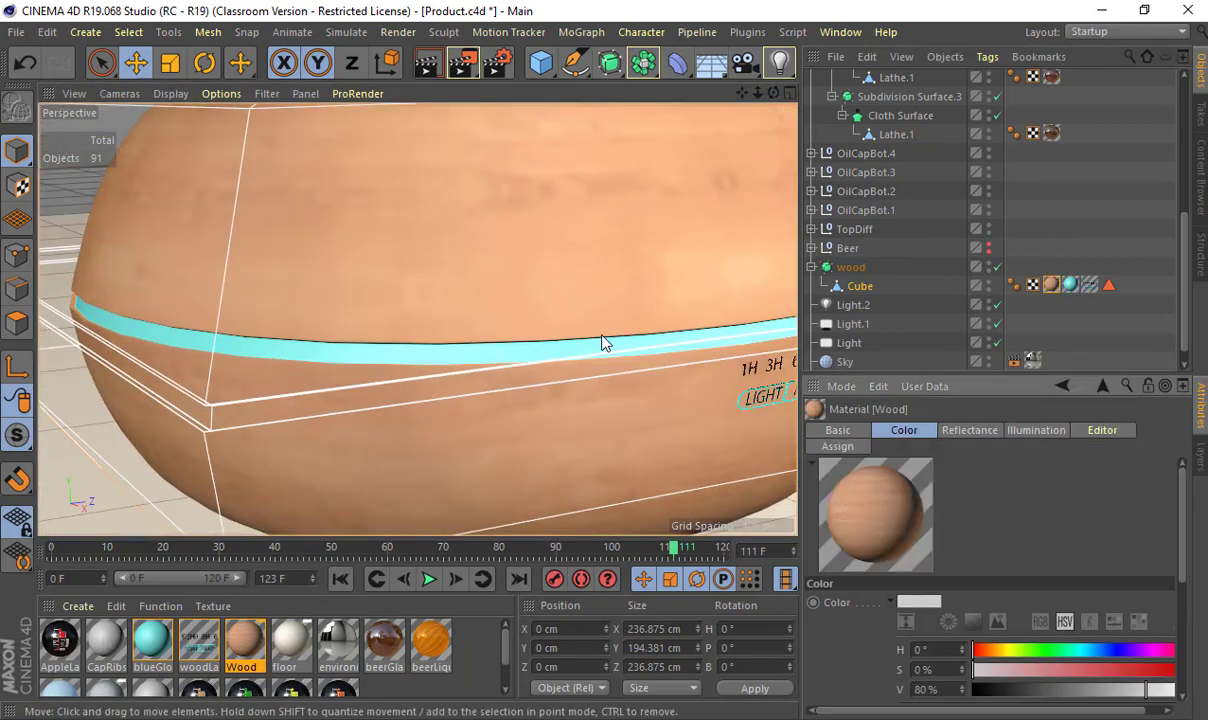
scroll(571, 336, down, 10)
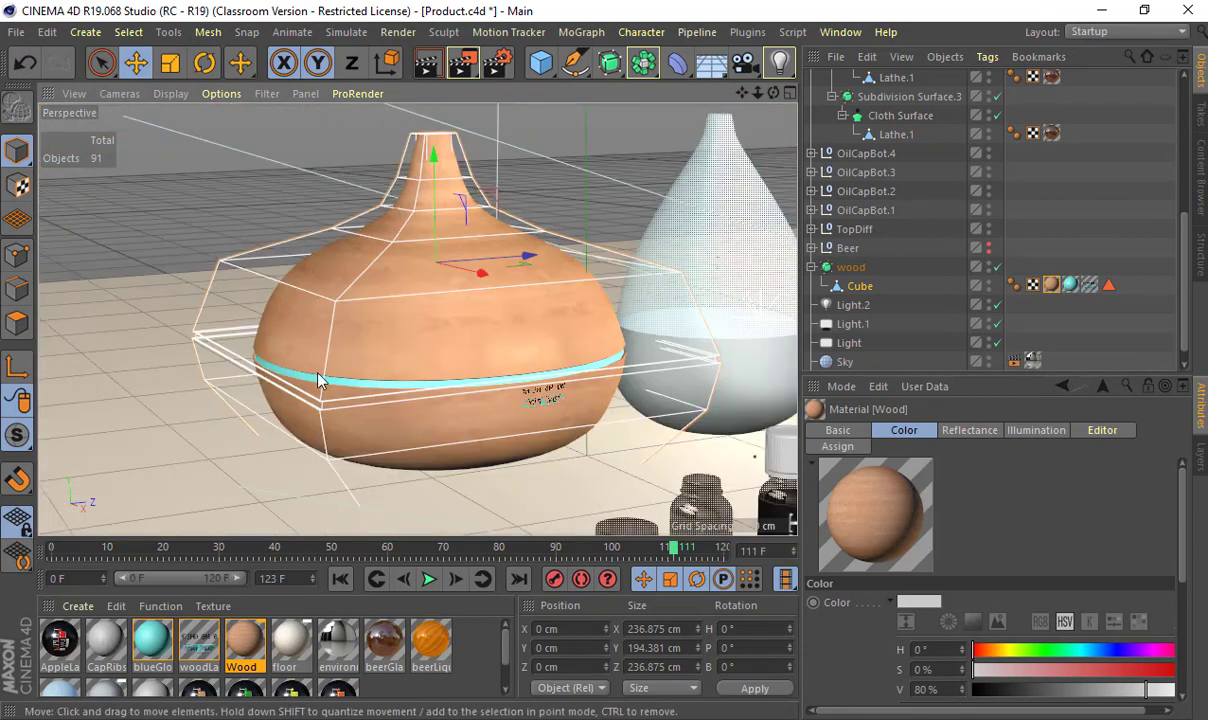
click(1070, 285)
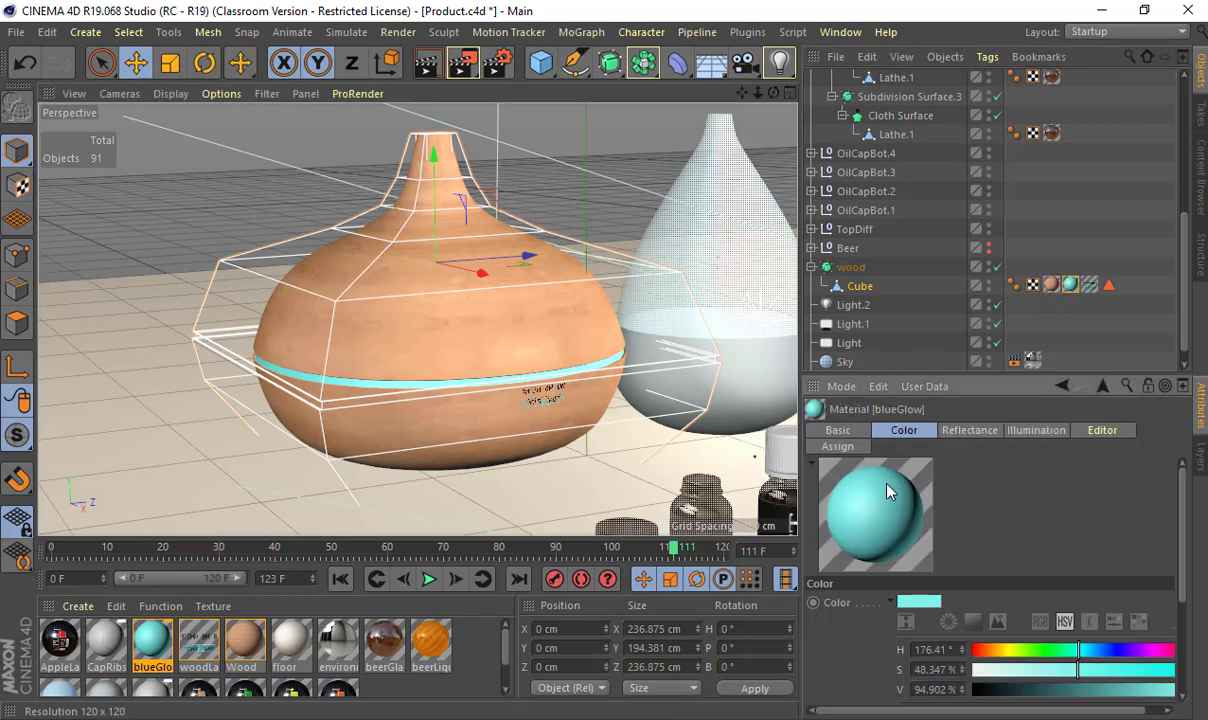
Step: Open the woodLabel material from the Cube mesh and view its Labels.png colour texture at full size
click(1089, 285)
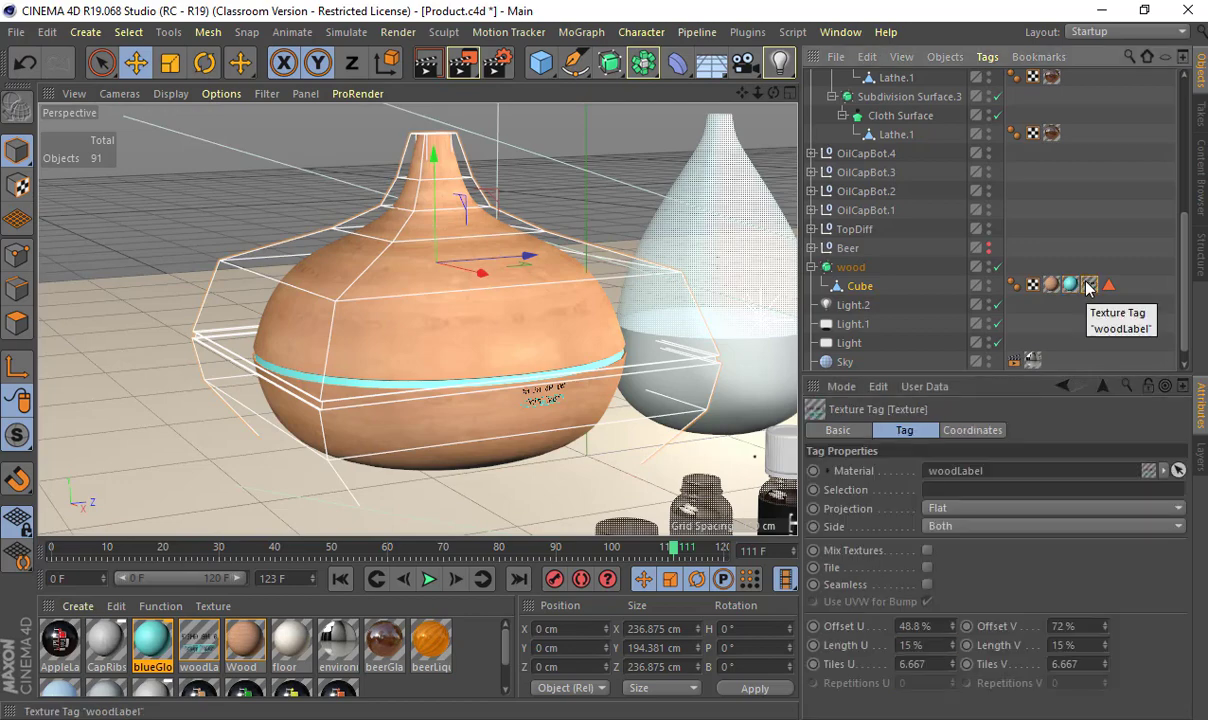
double_click(1089, 285)
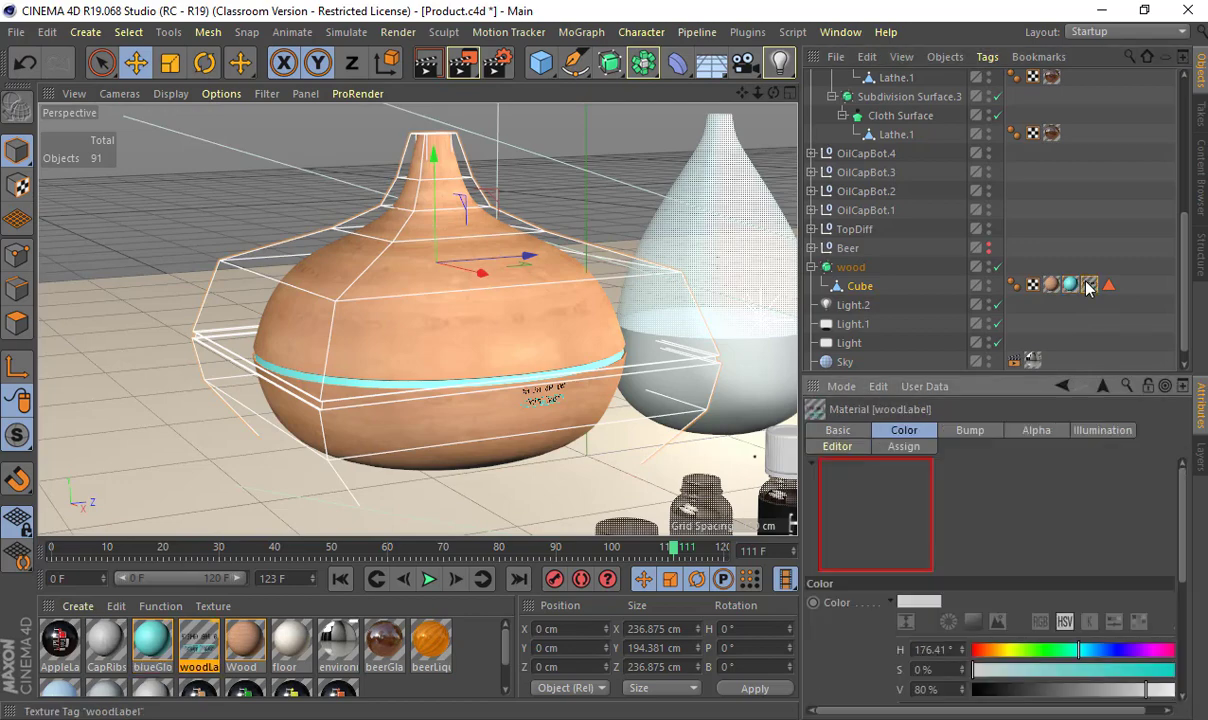
double_click(198, 642)
click(603, 296)
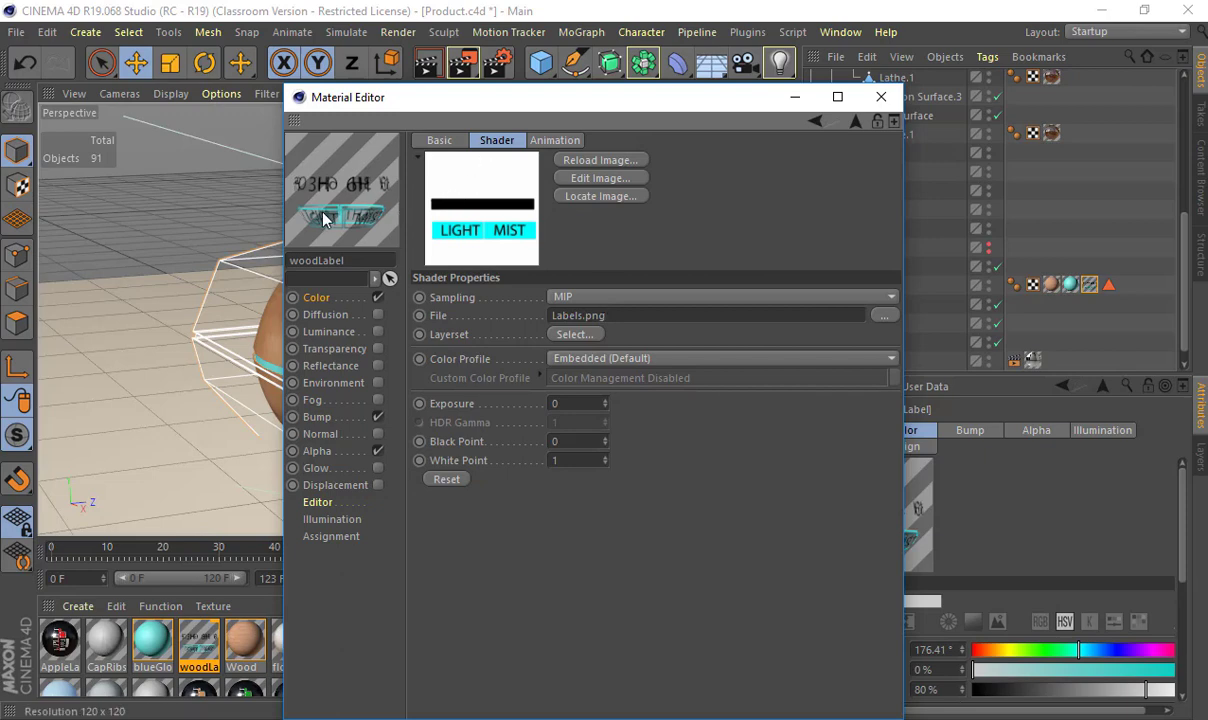
click(597, 178)
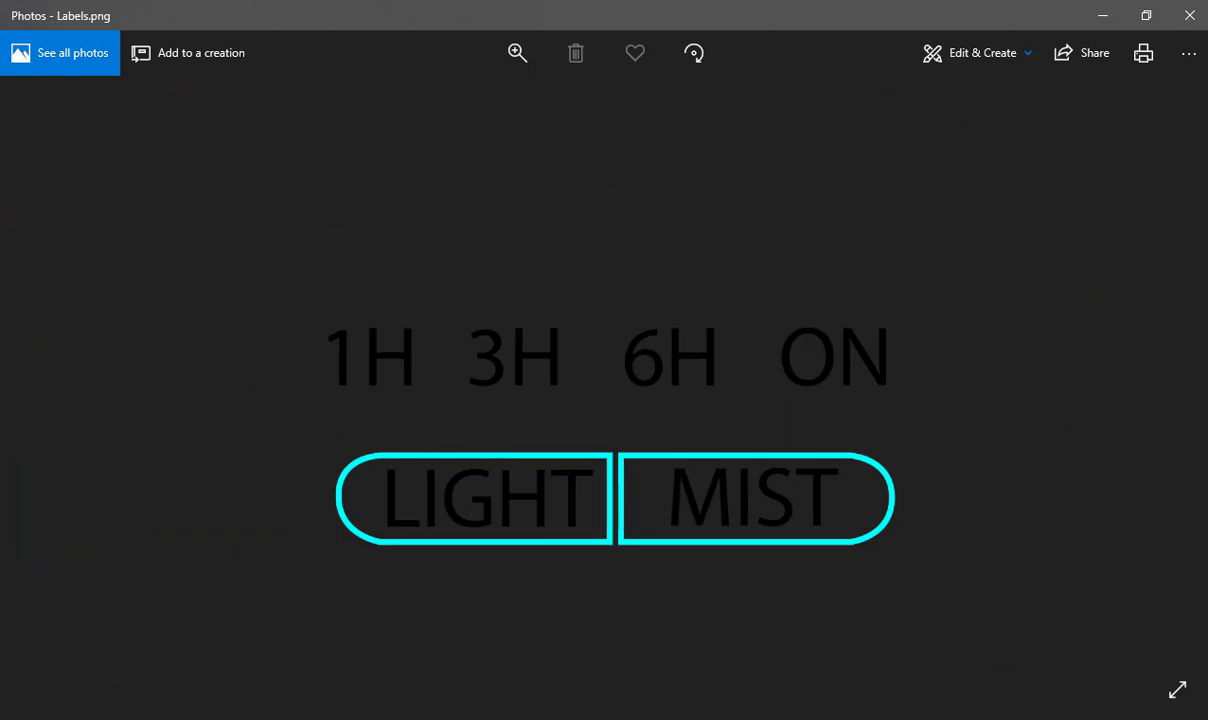
click(1188, 15)
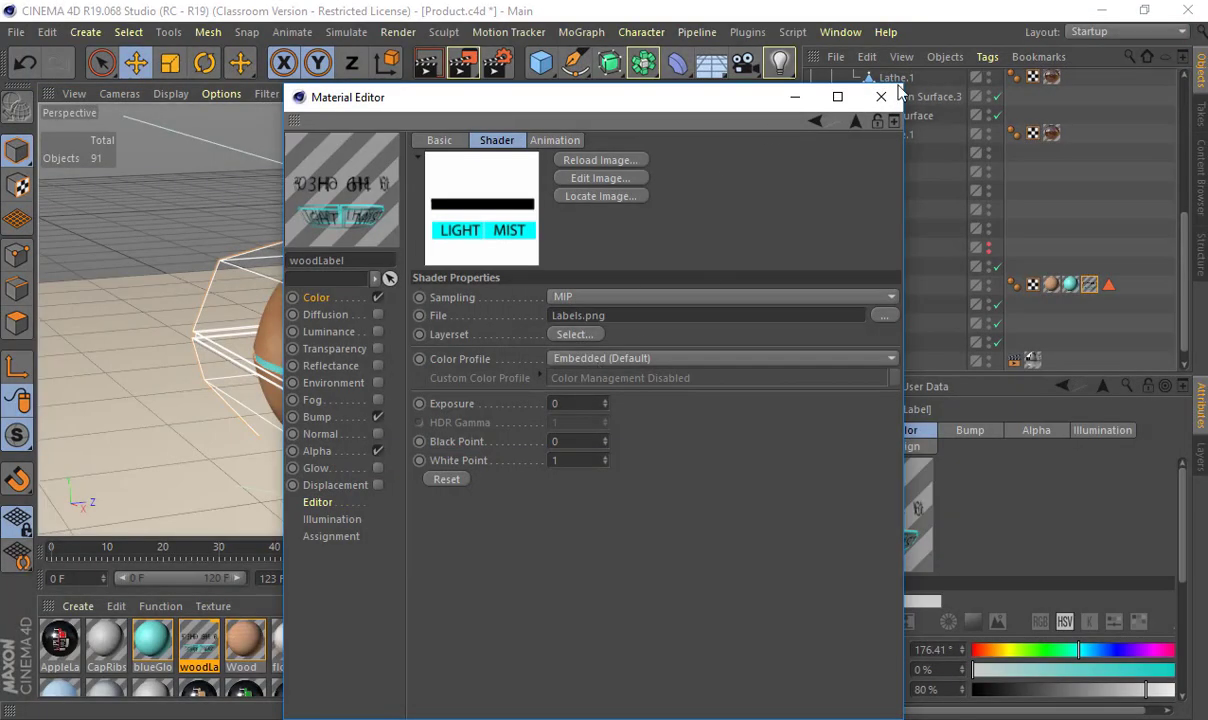
click(864, 94)
Step: Try to move the woodLabel tag's flat projection on the diffuser in Texture mode and undo the move
alt+drag(497, 317, 496, 423)
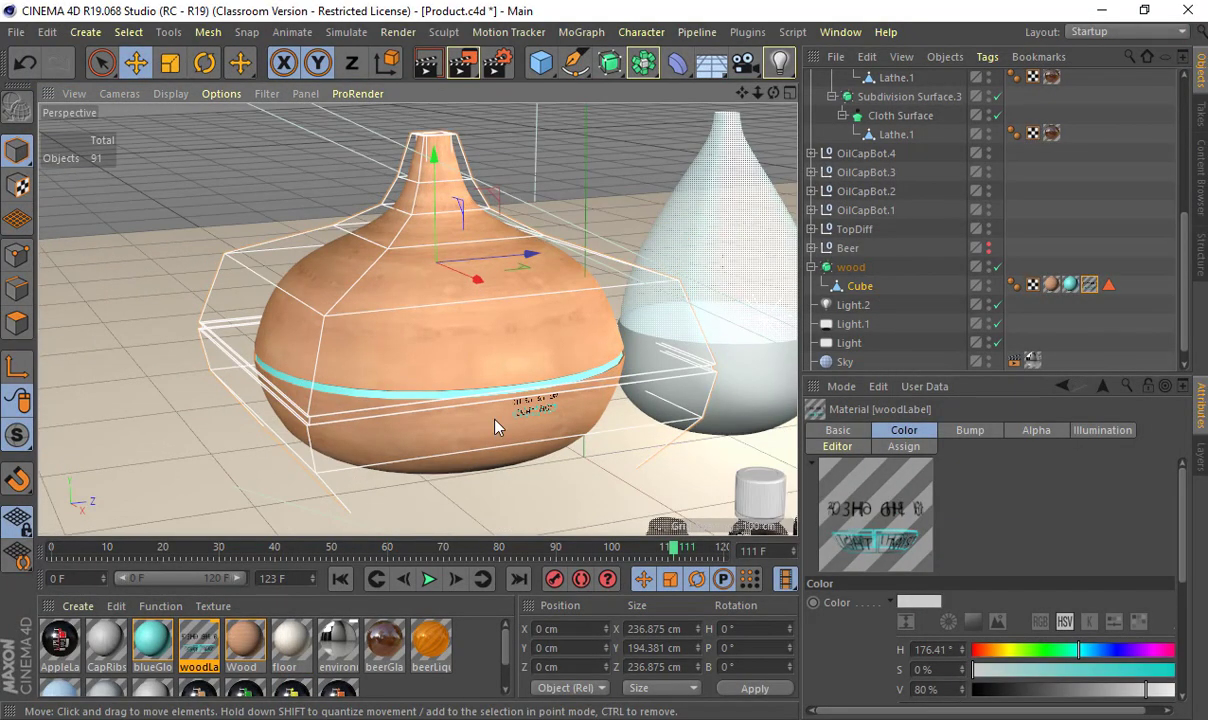
click(18, 186)
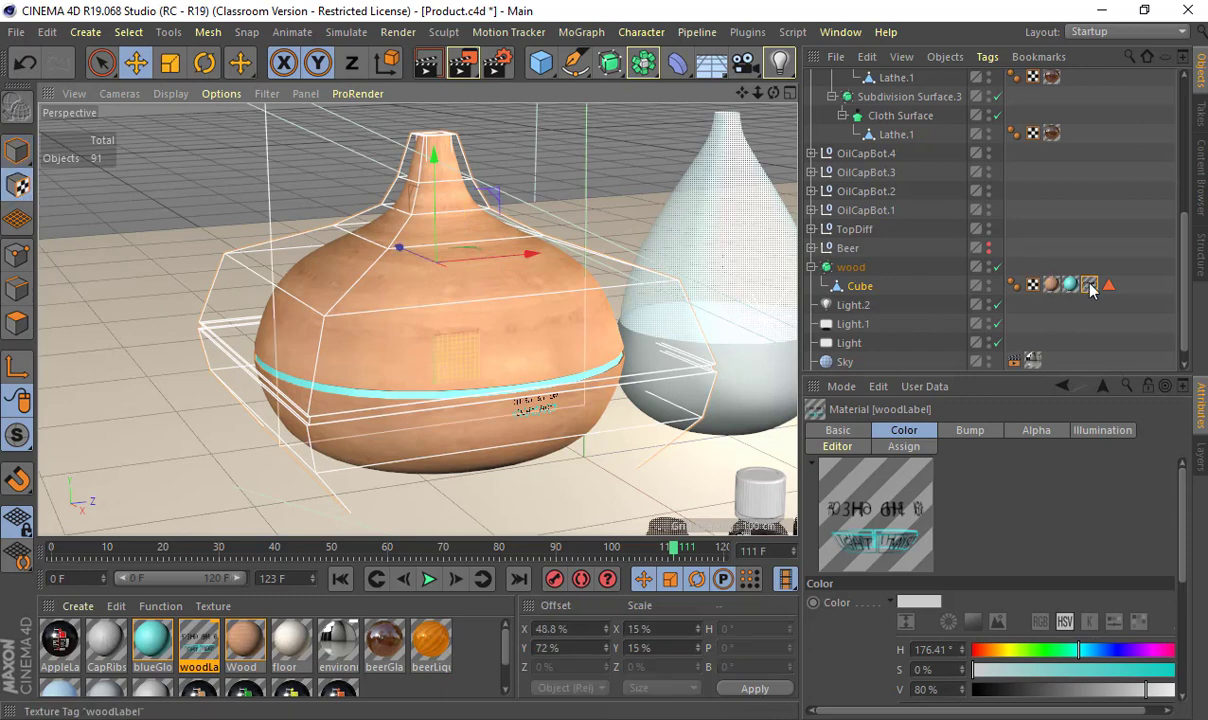
click(1089, 286)
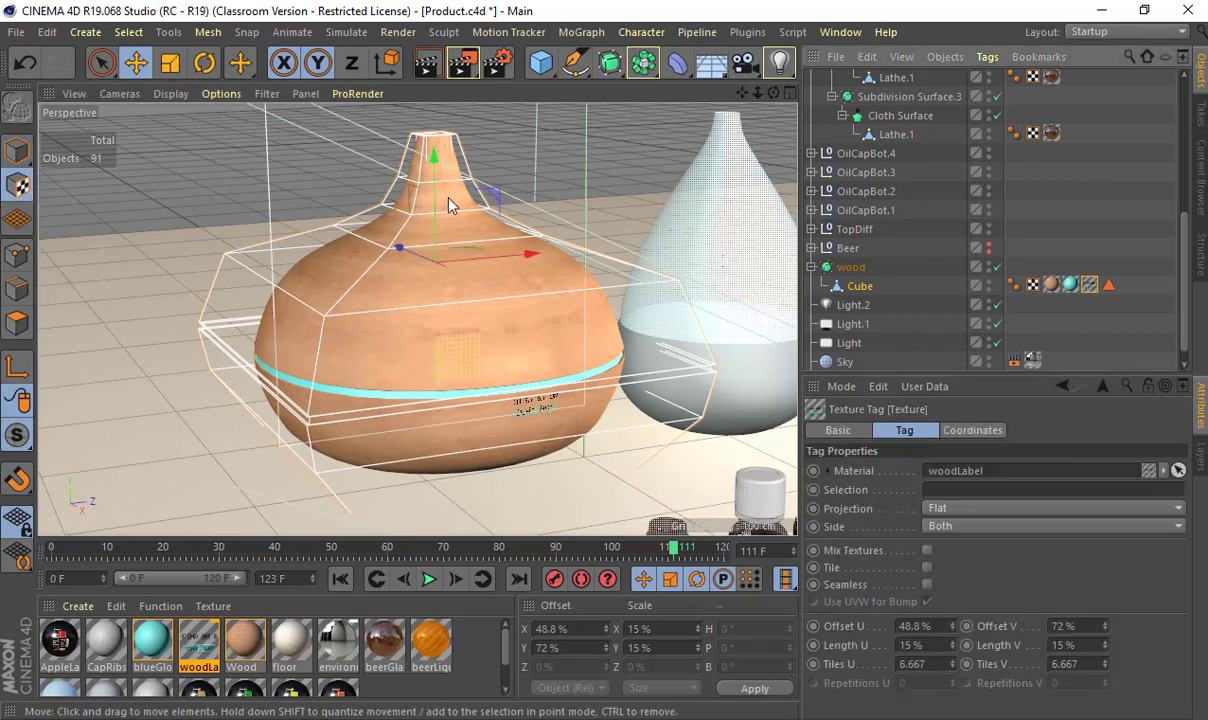
drag(411, 180, 402, 206)
key(ctrl+z)
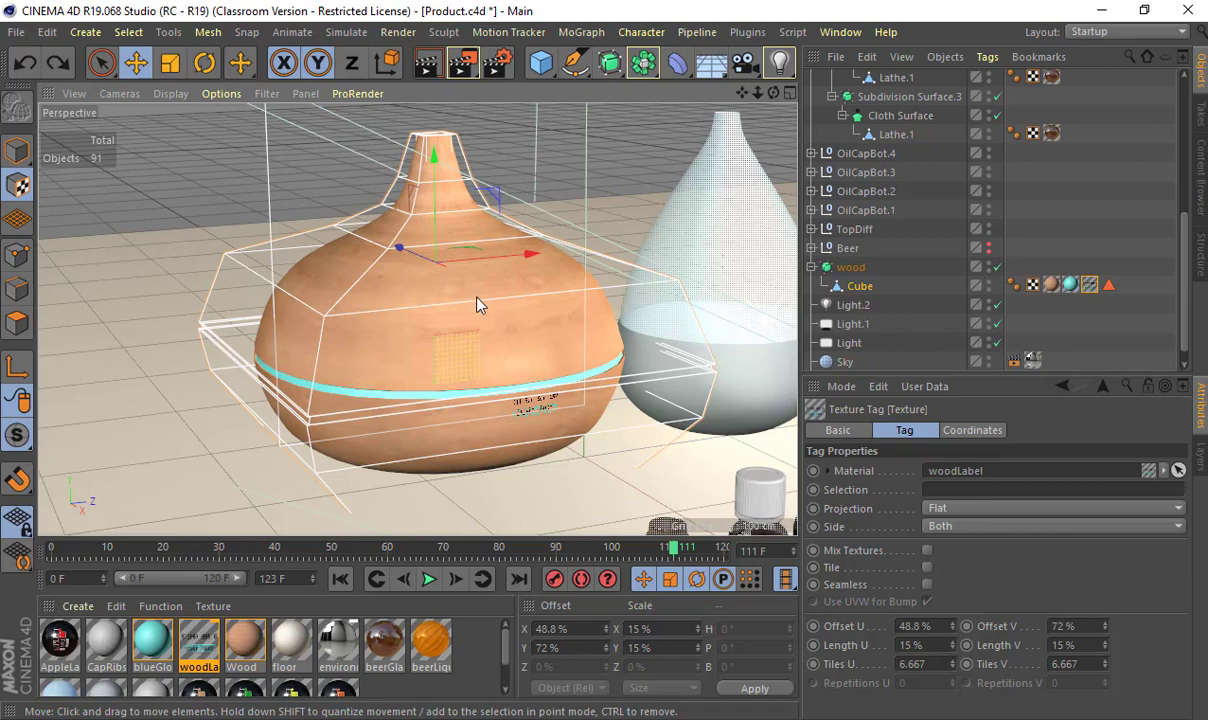
Step: Switch to Chrome and search Google Images for "nail polish bottles"
alt+middle_drag(523, 316, 441, 132)
alt+middle_drag(478, 264, 222, 236)
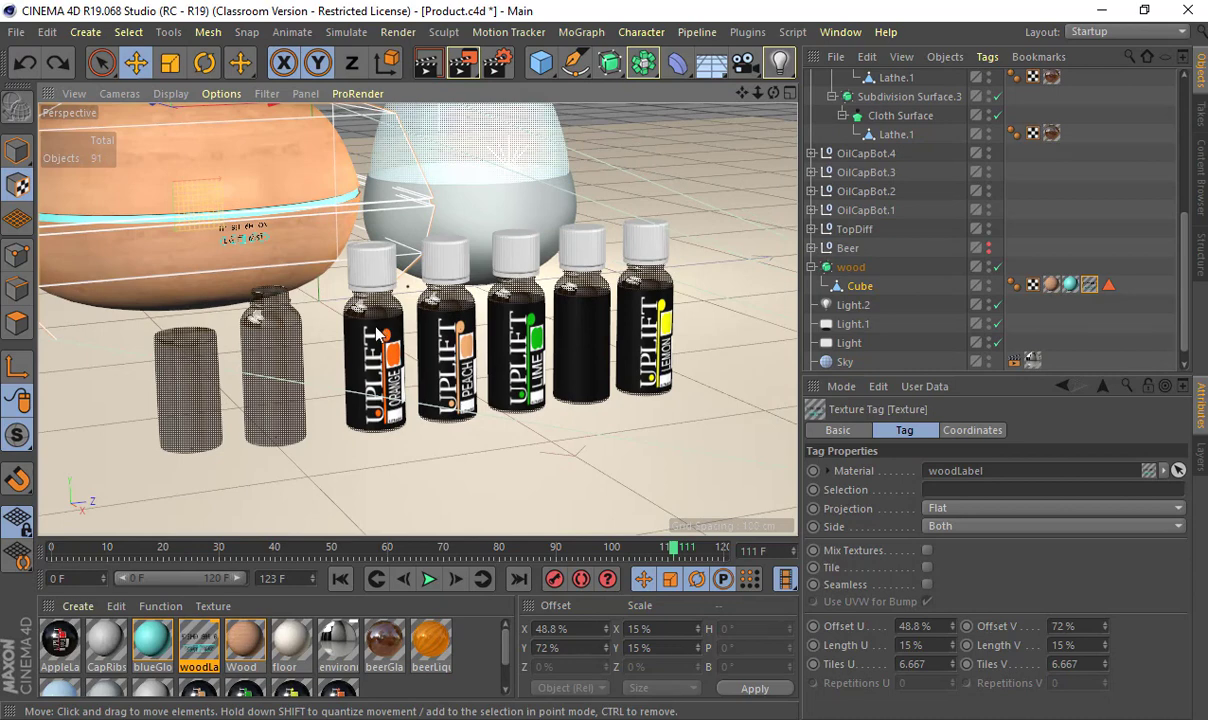
key(alt+Tab)
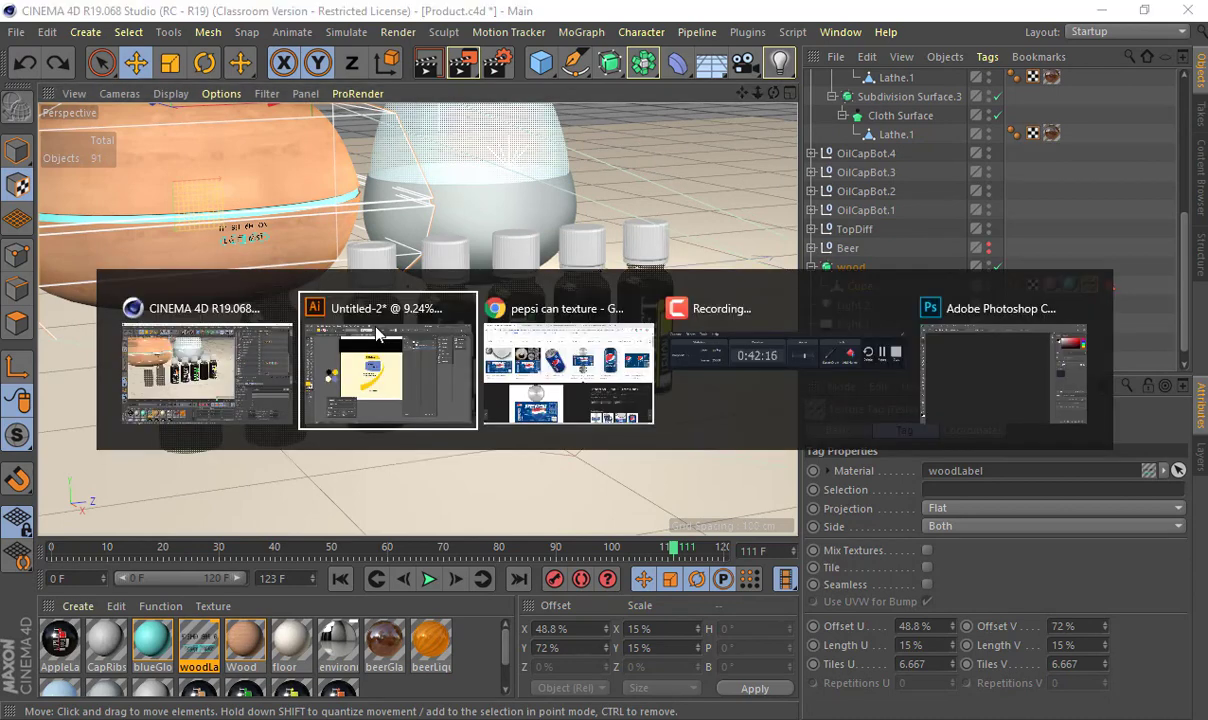
key(alt+Tab)
scroll(310, 151, up, 3)
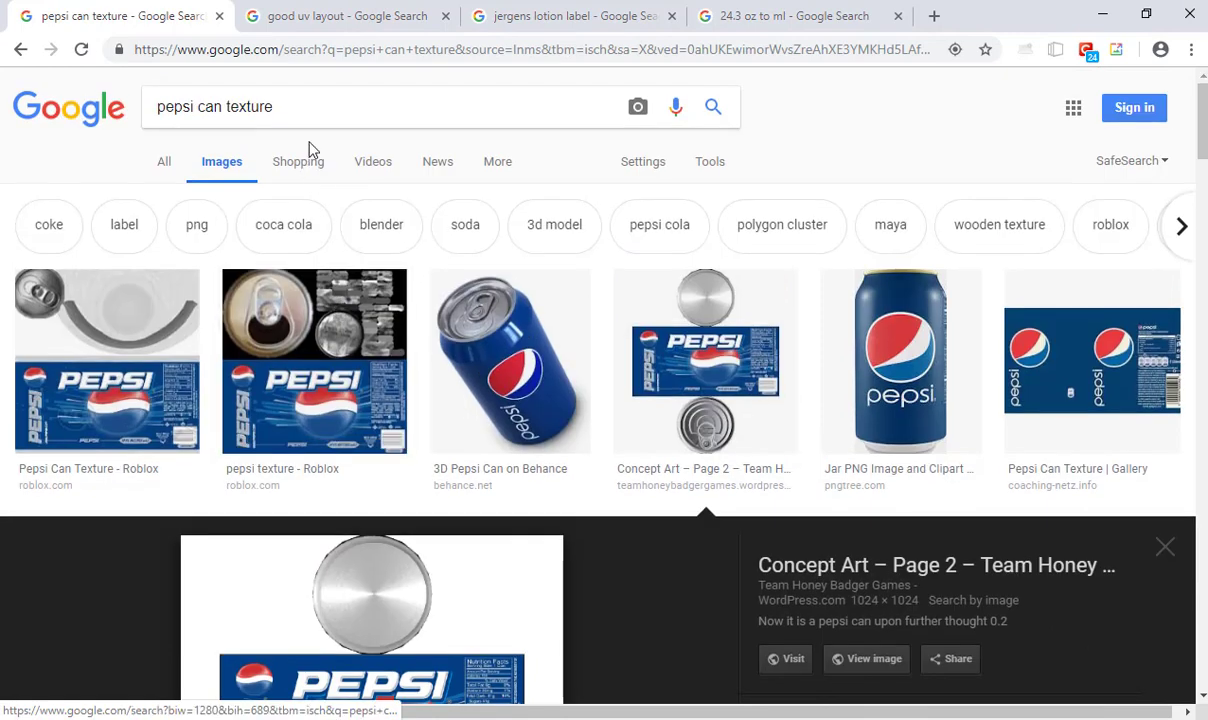
drag(310, 151, 110, 104)
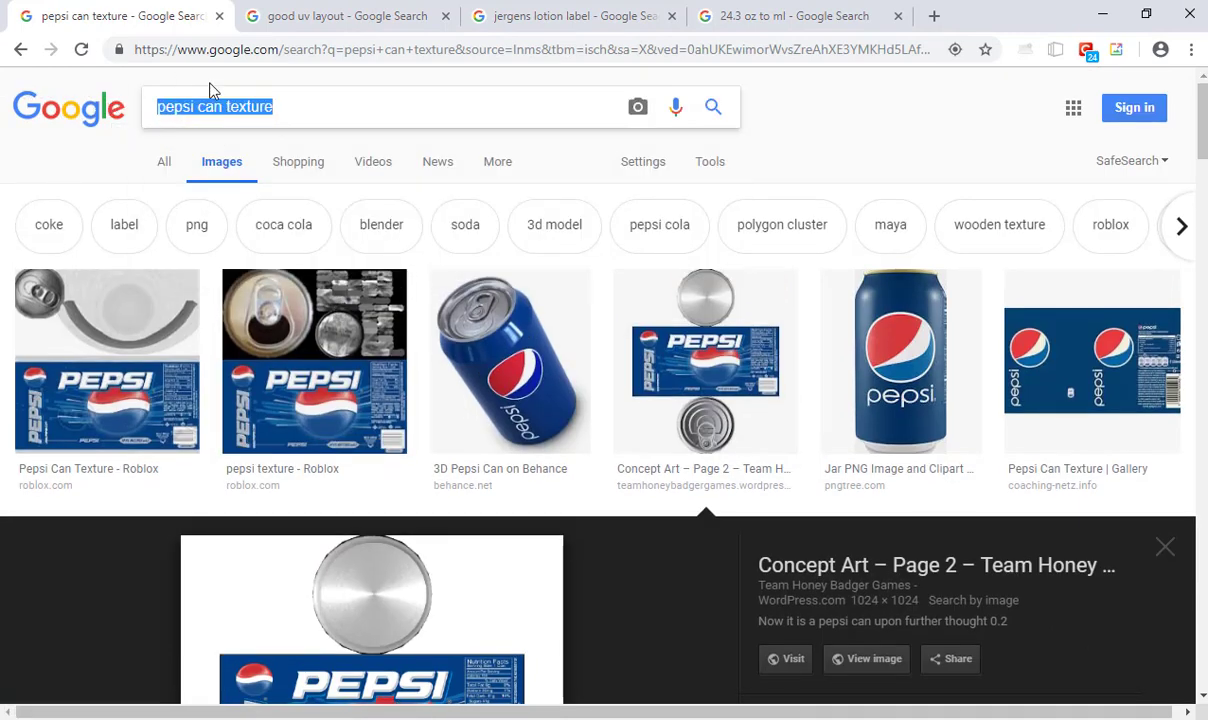
text(nail polish bottles)
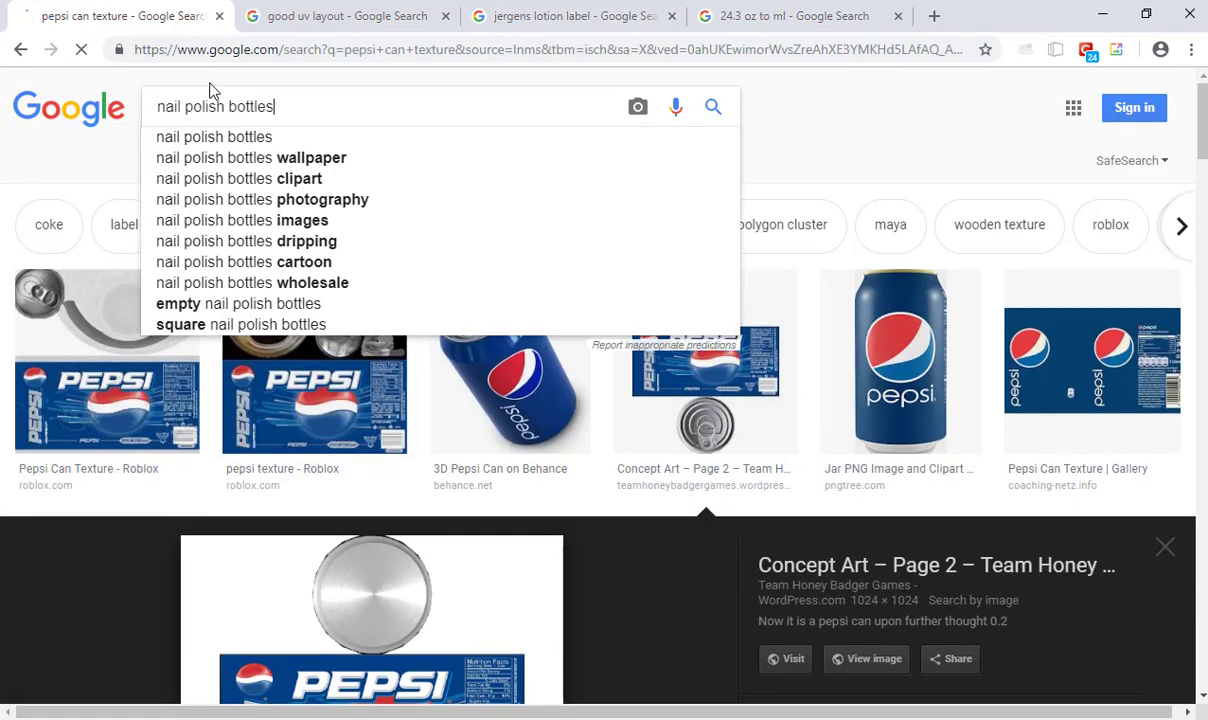
key(Return)
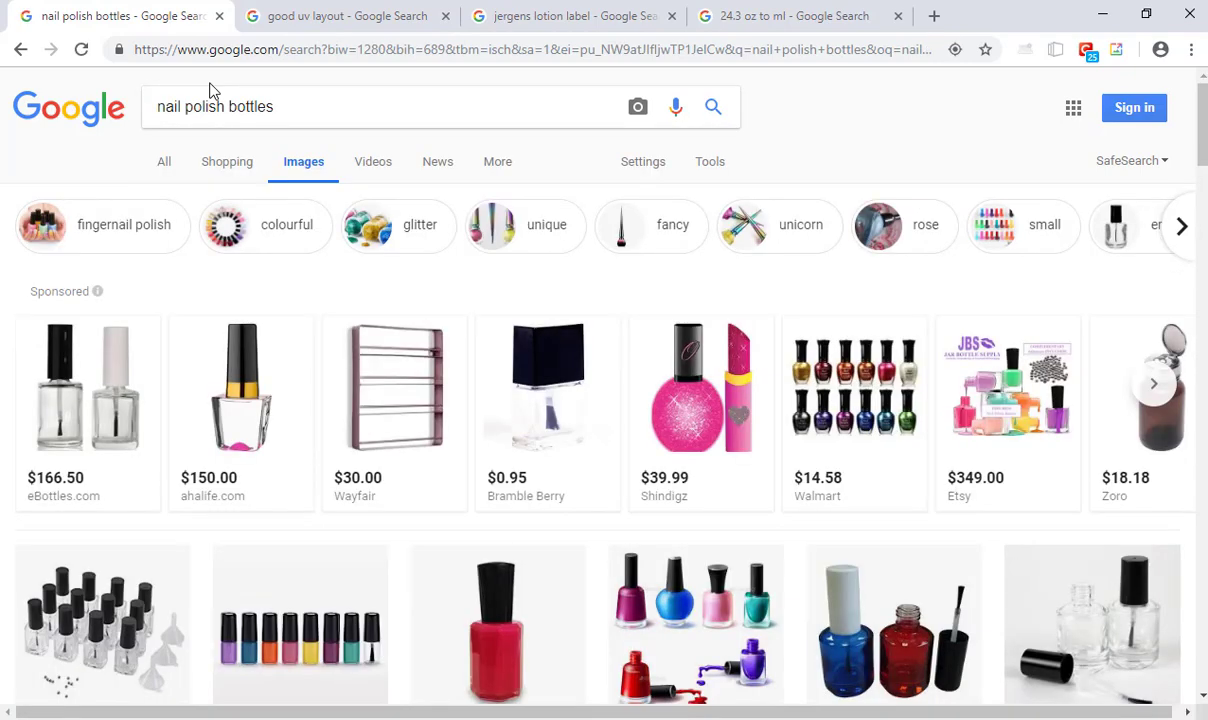
Step: Browse the image results and preview the Gelish Fantastic Four Gel Polish Kit picture
scroll(510, 370, down, 4)
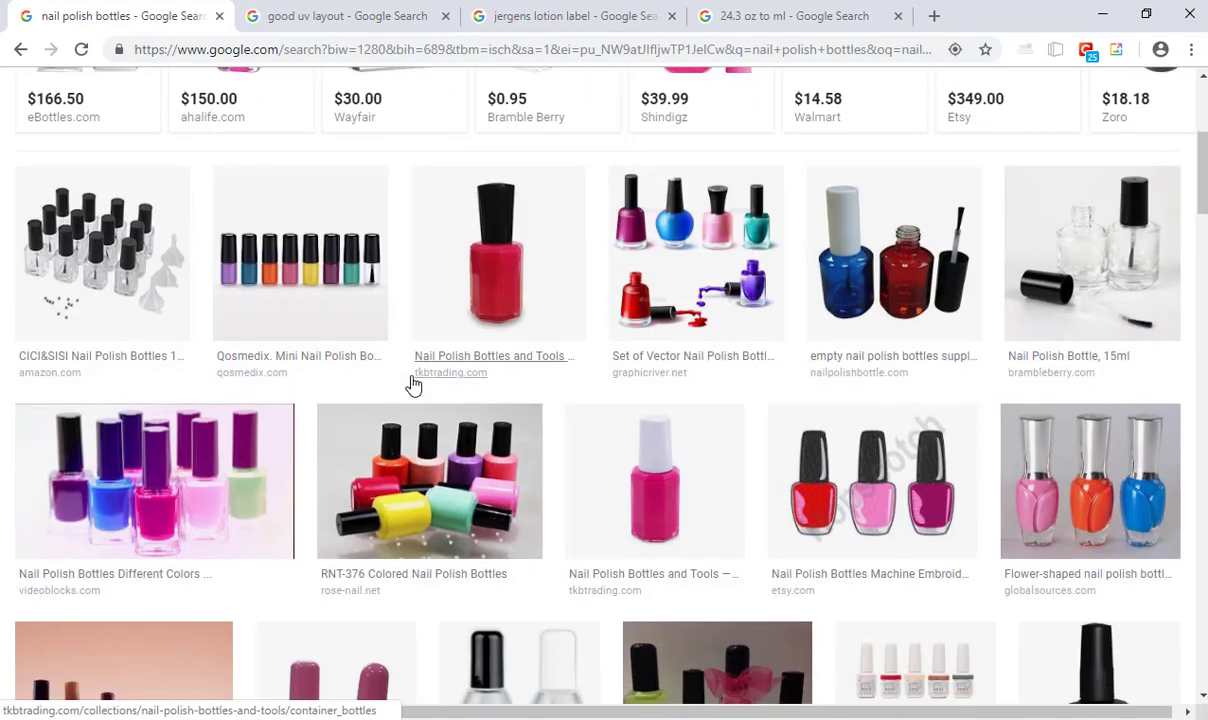
scroll(905, 290, down, 5)
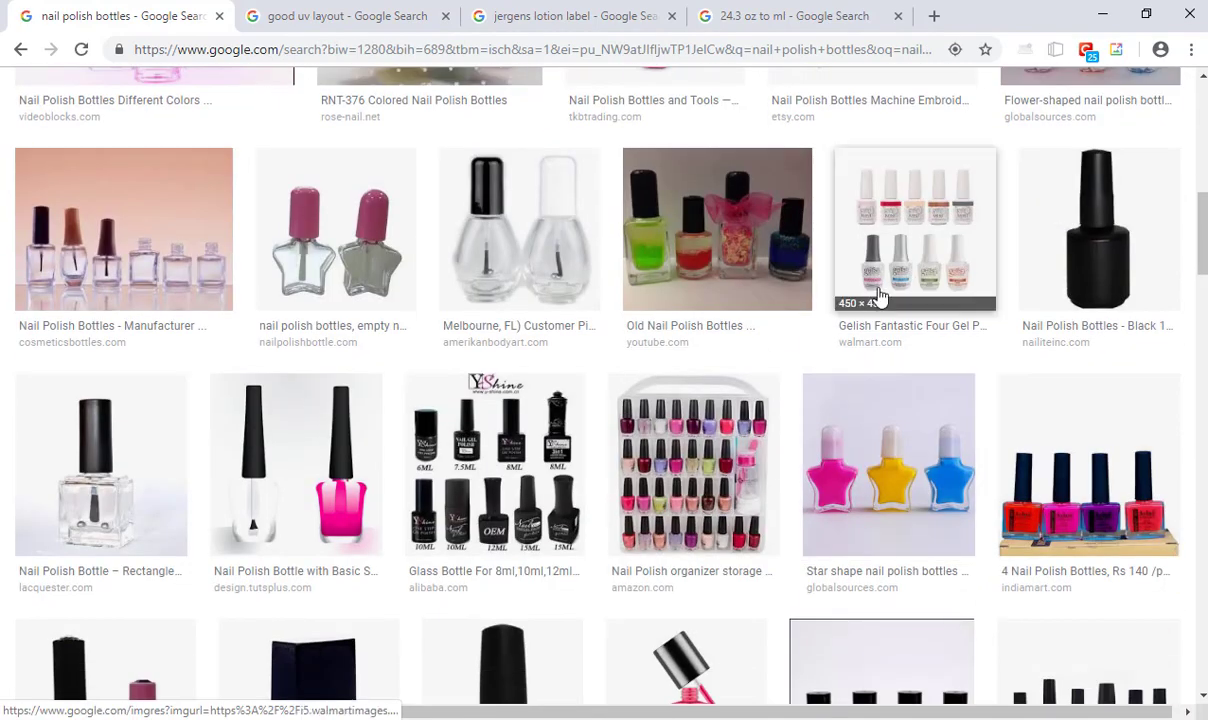
click(887, 268)
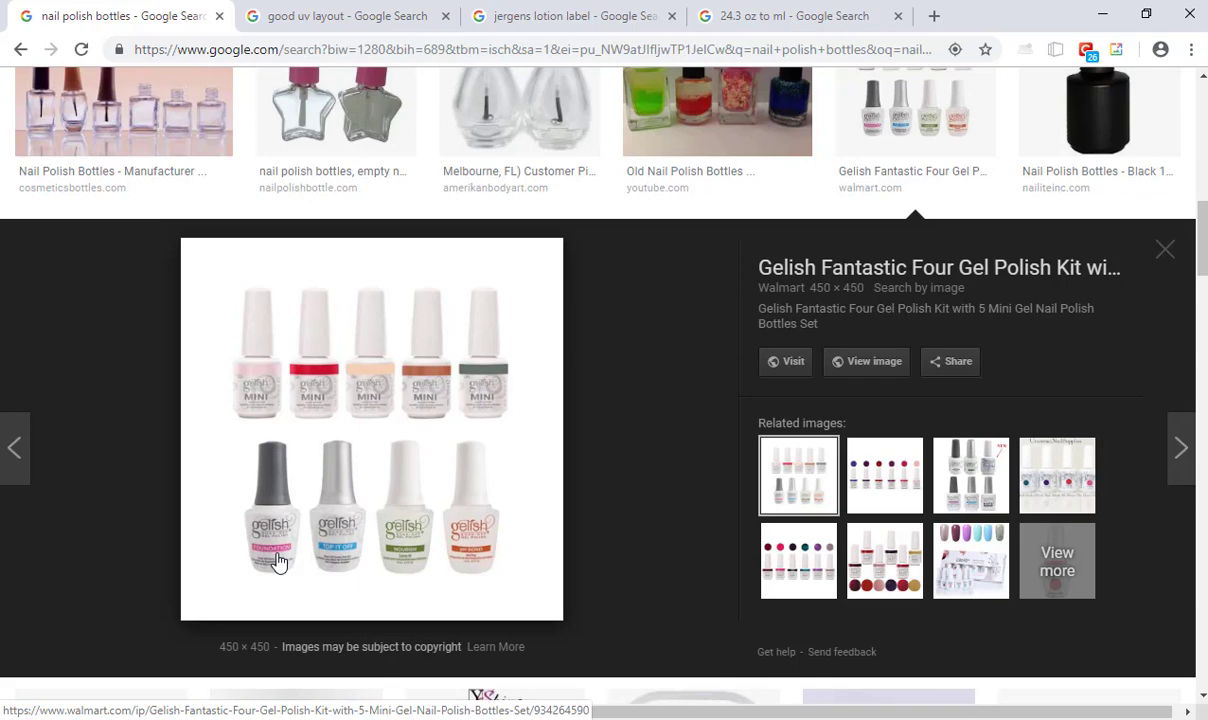
Step: Browse further down the results and examine the printed bottle label in the Flower Bud Vases picture
scroll(380, 550, down, 10)
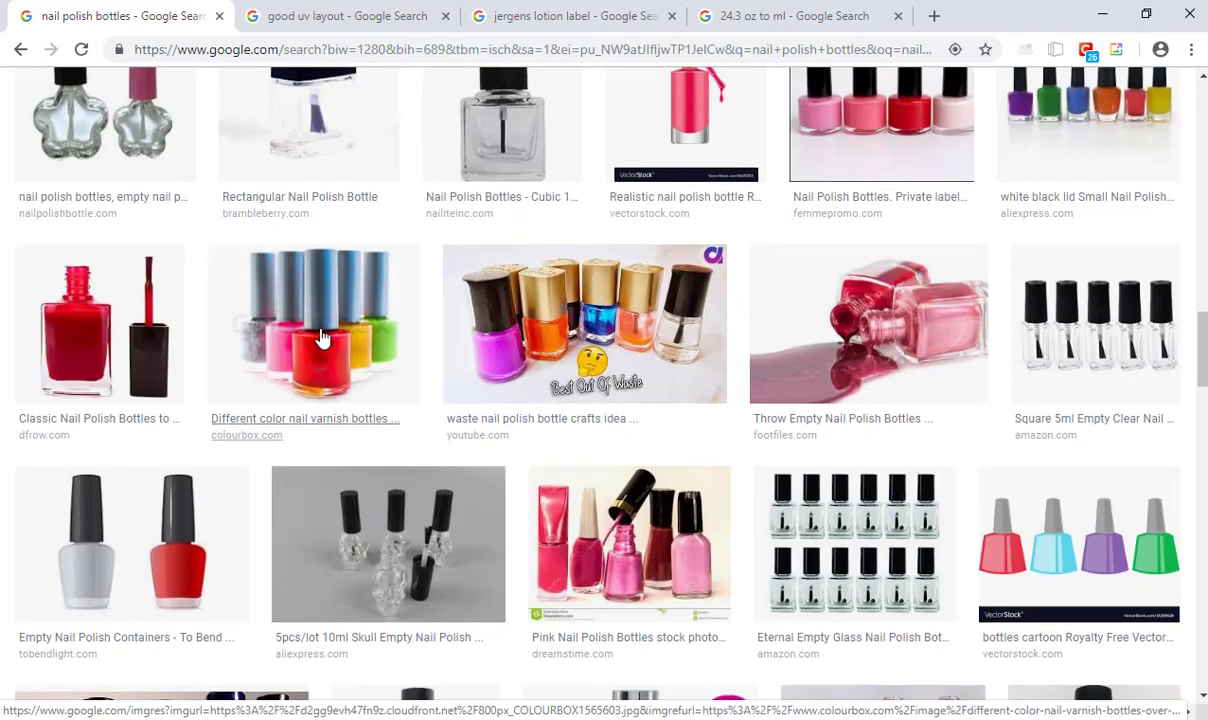
scroll(448, 345, down, 3)
scroll(620, 412, down, 3)
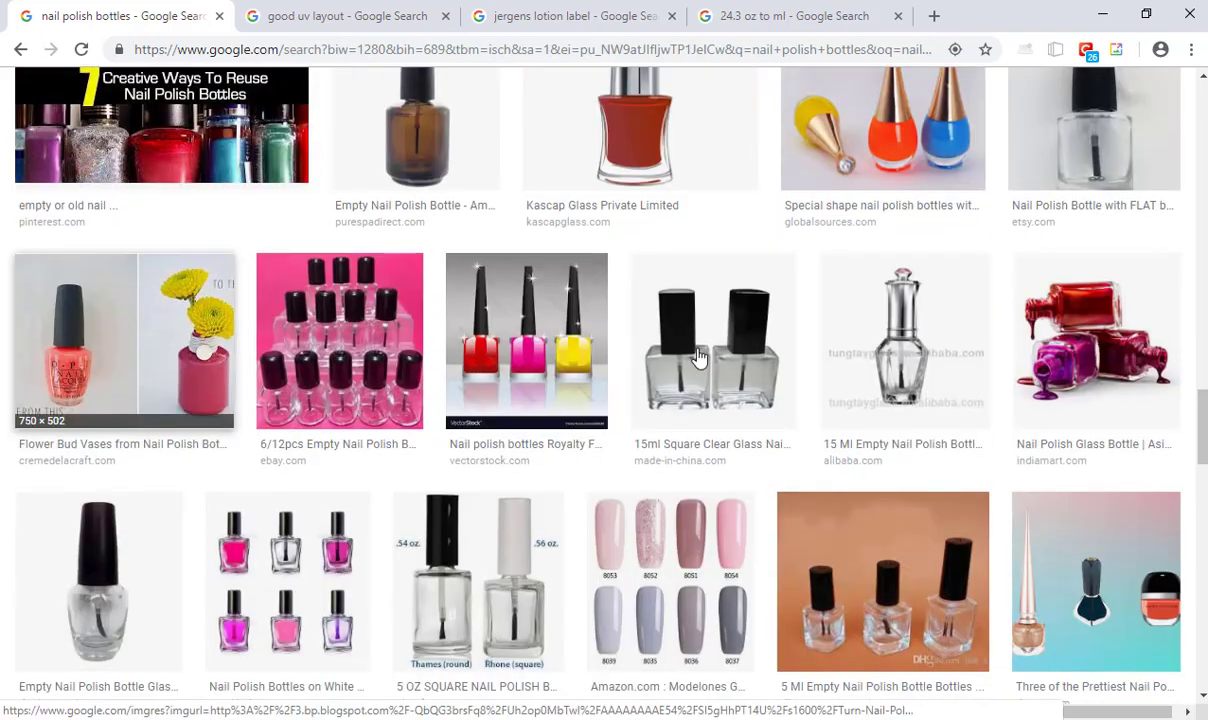
scroll(110, 195, down, 2)
click(90, 178)
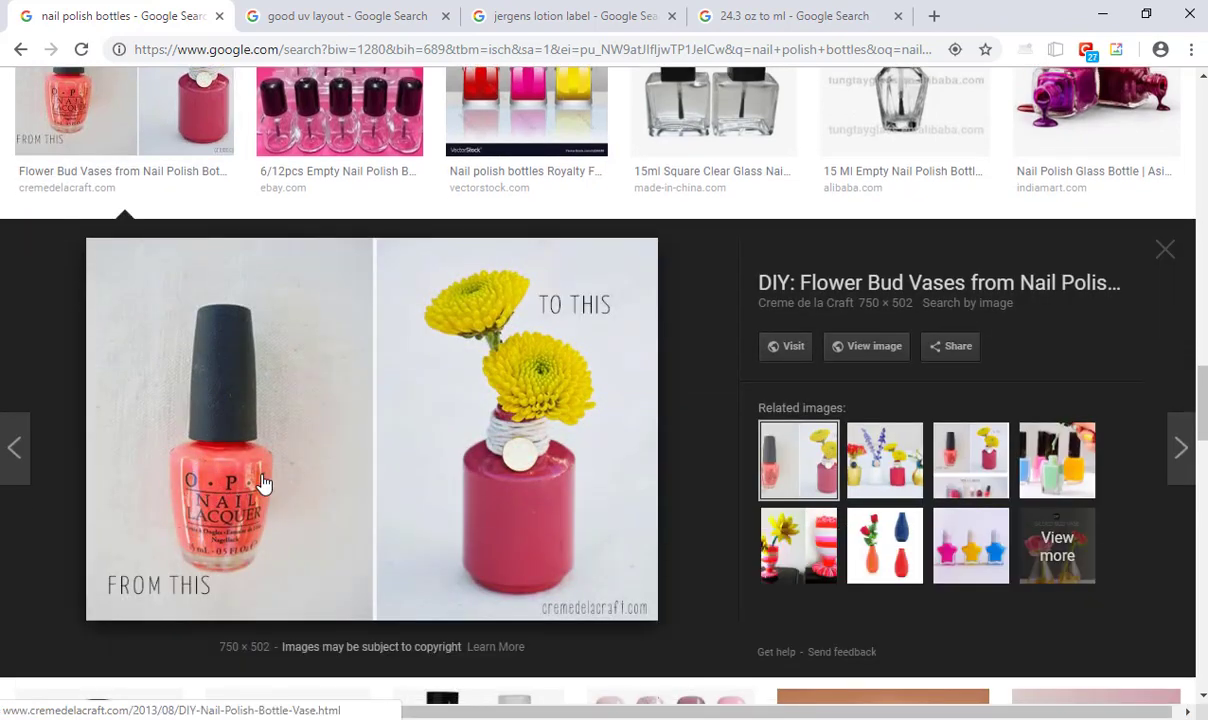
scroll(262, 484, up, 15)
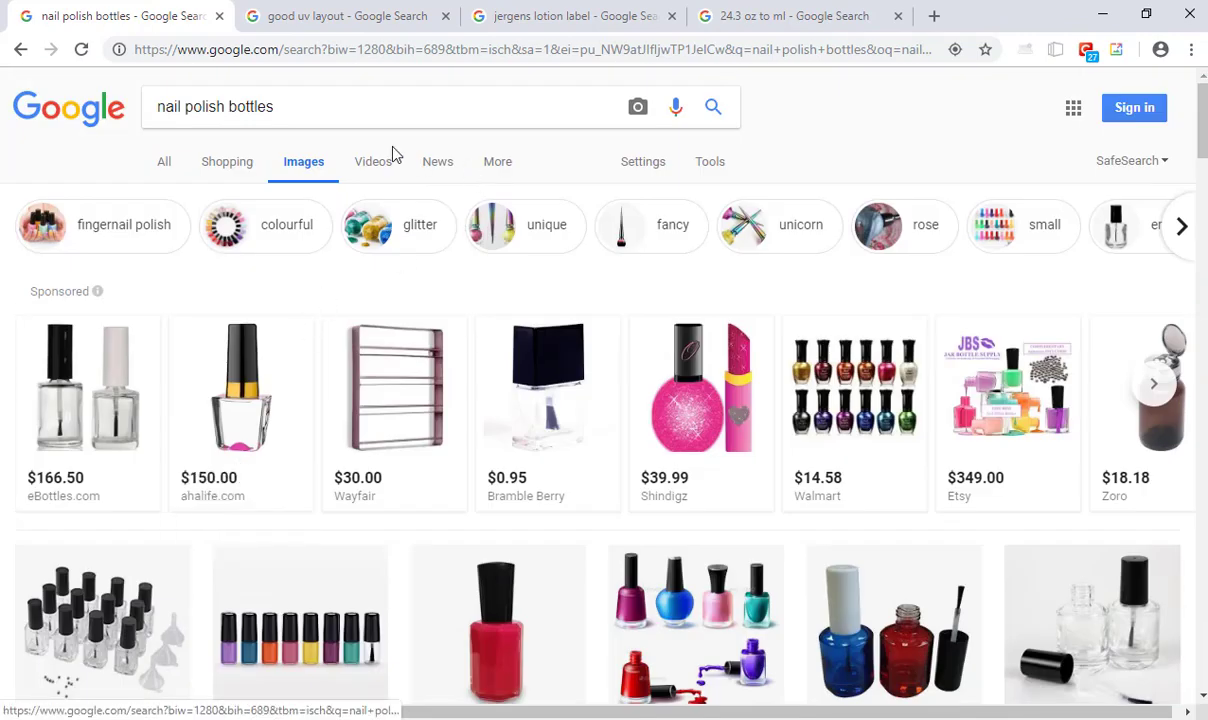
drag(321, 101, 0, 108)
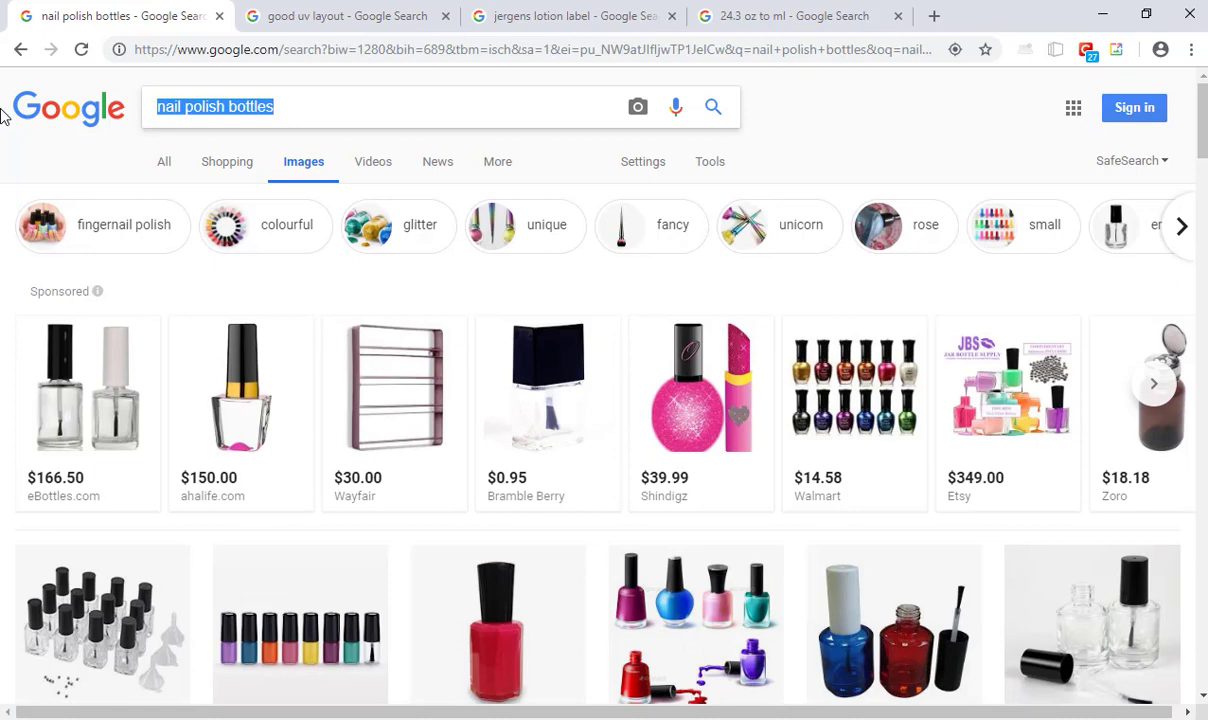
Step: Switch back to Cinema 4D and select the unlabelled capless bottle beside the orange one in Model mode
key(alt+Tab)
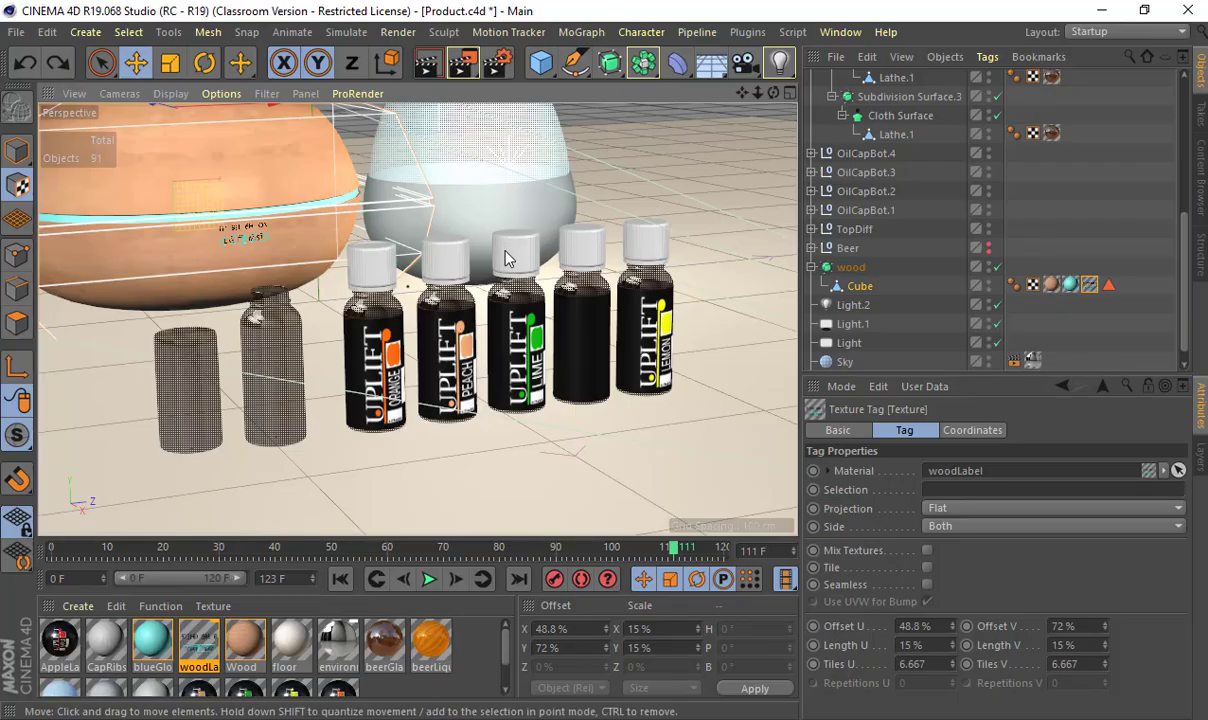
click(357, 236)
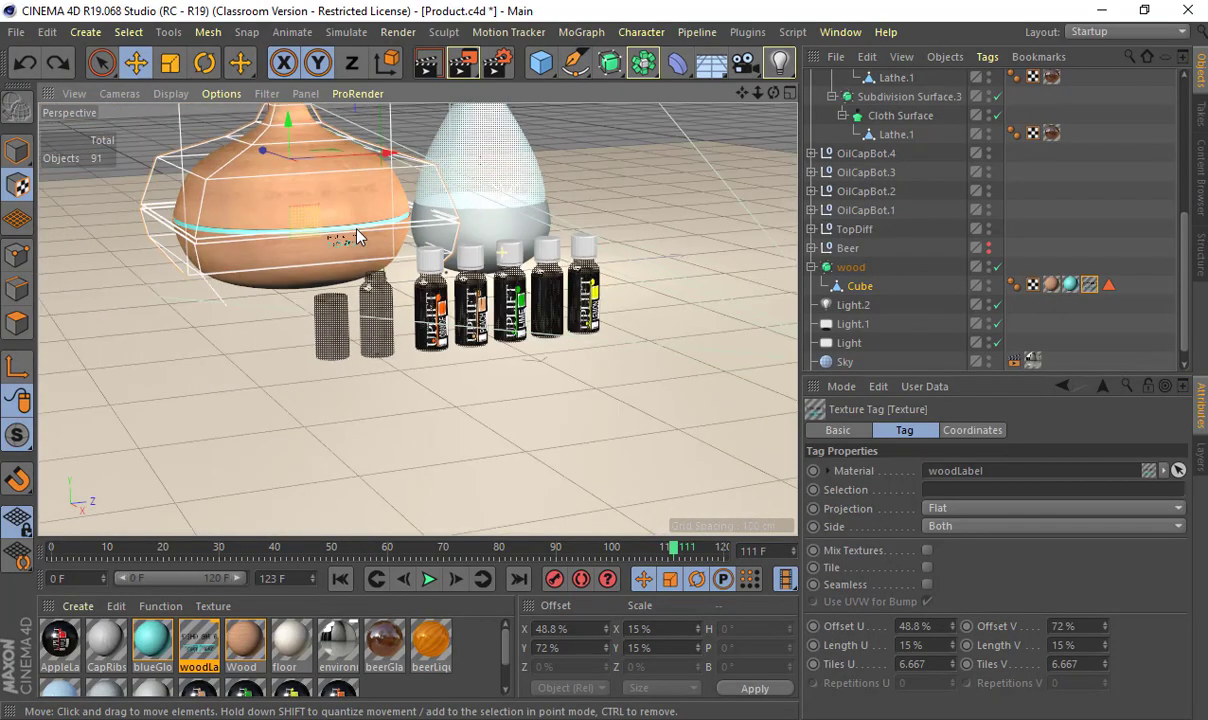
alt+middle_drag(357, 236, 403, 276)
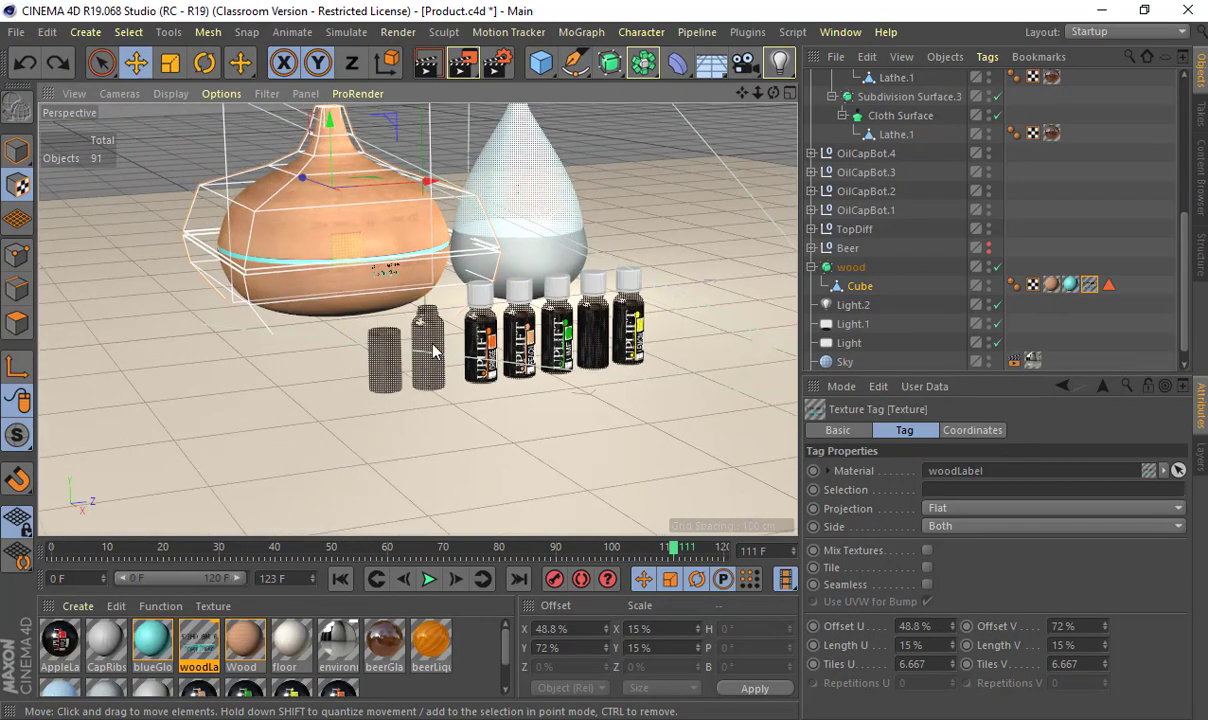
scroll(416, 336, up, 6)
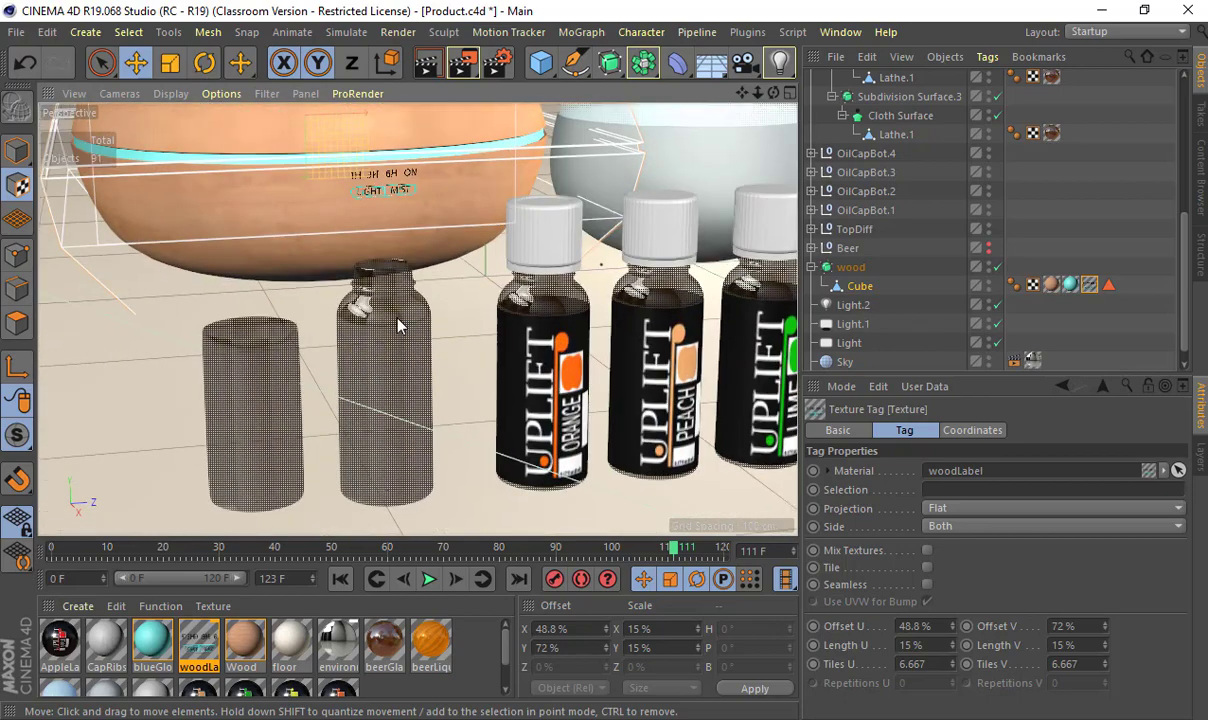
click(17, 150)
click(391, 345)
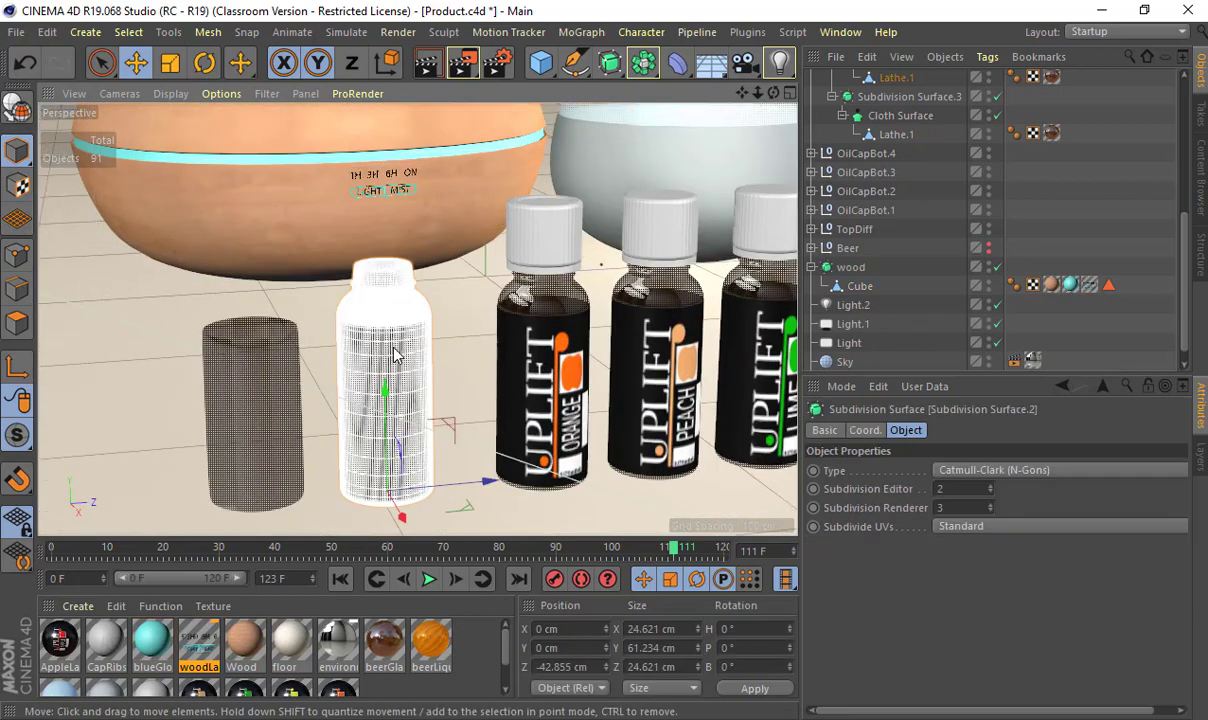
alt+middle_drag(416, 341, 417, 323)
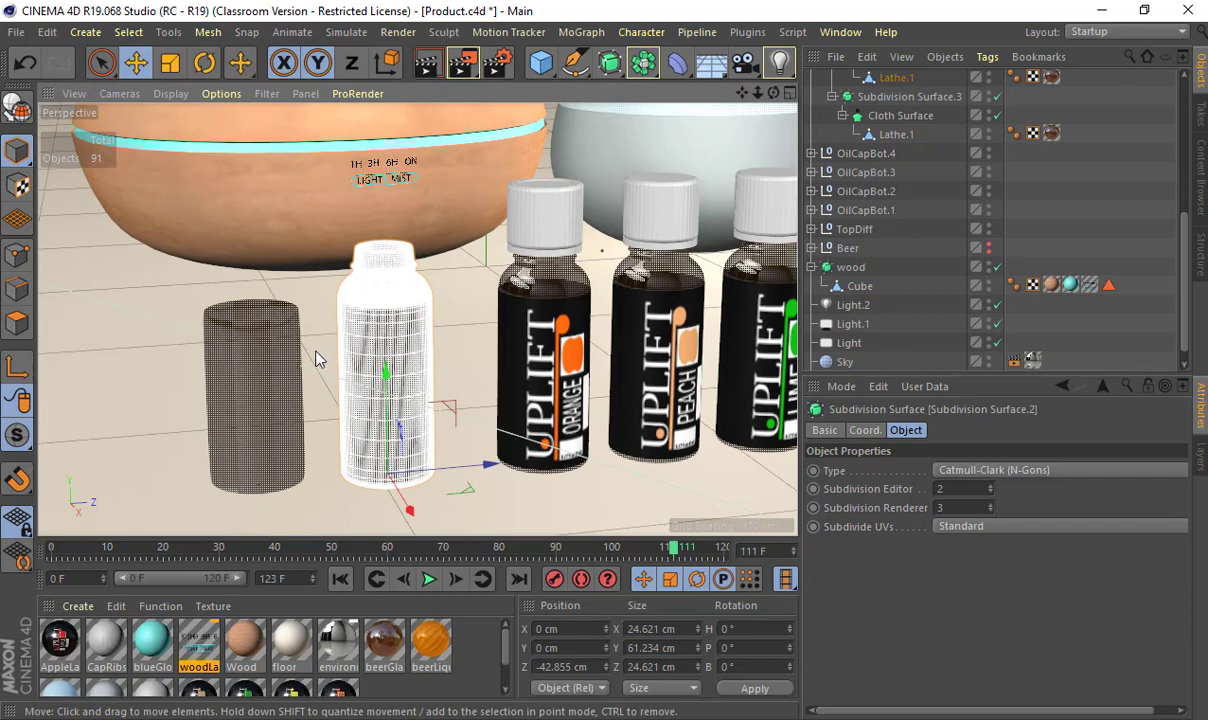
Step: Move the separate duplicated cylinder away from the capless bottle to Z about -86.1 cm, and reselect the bottle
click(283, 362)
drag(358, 480, 315, 466)
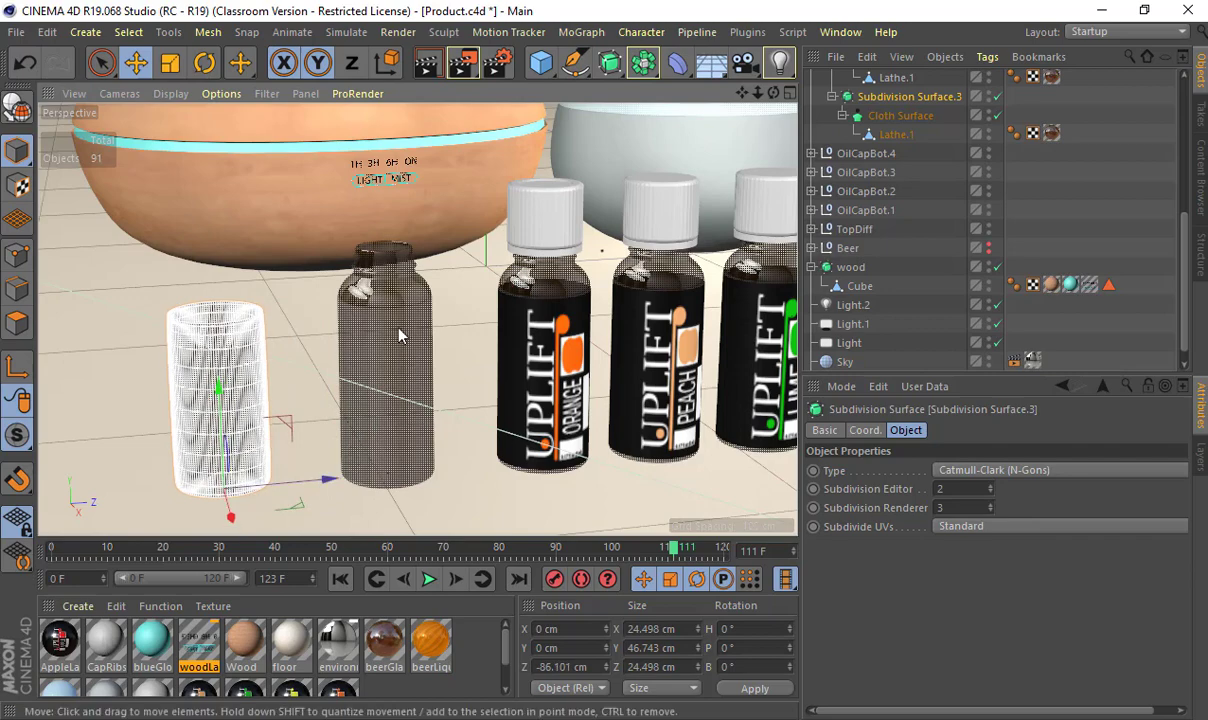
click(398, 335)
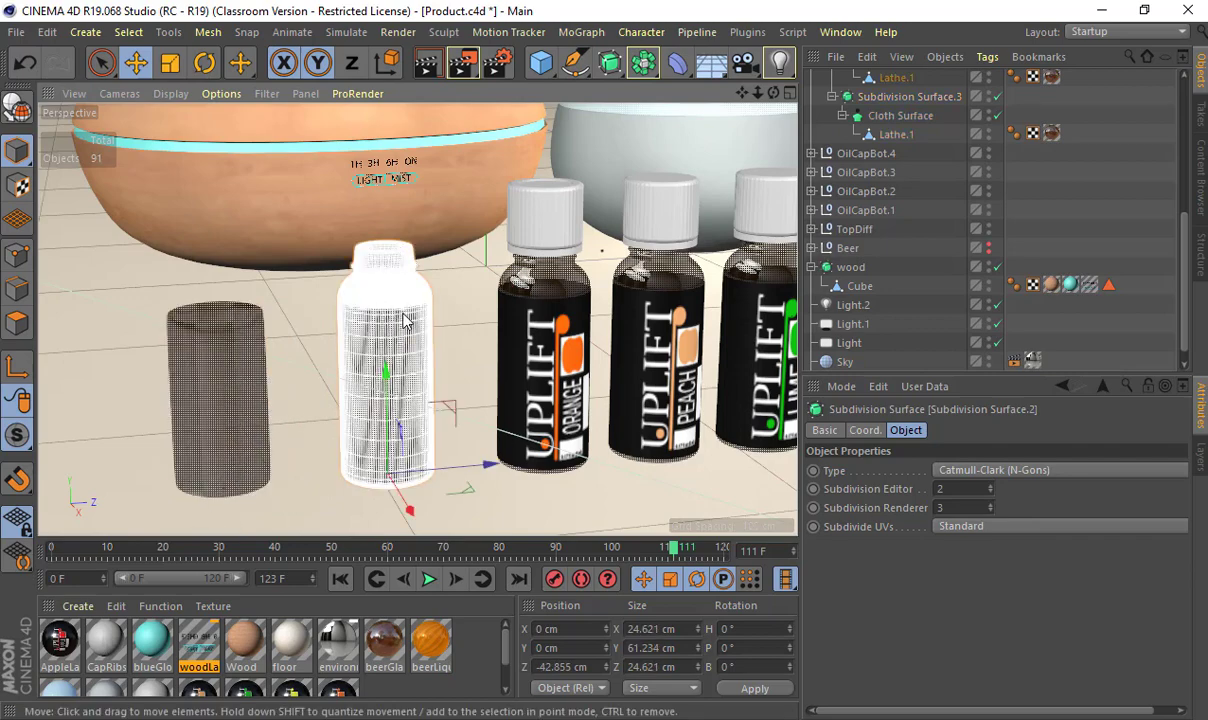
alt+drag(384, 305, 362, 333)
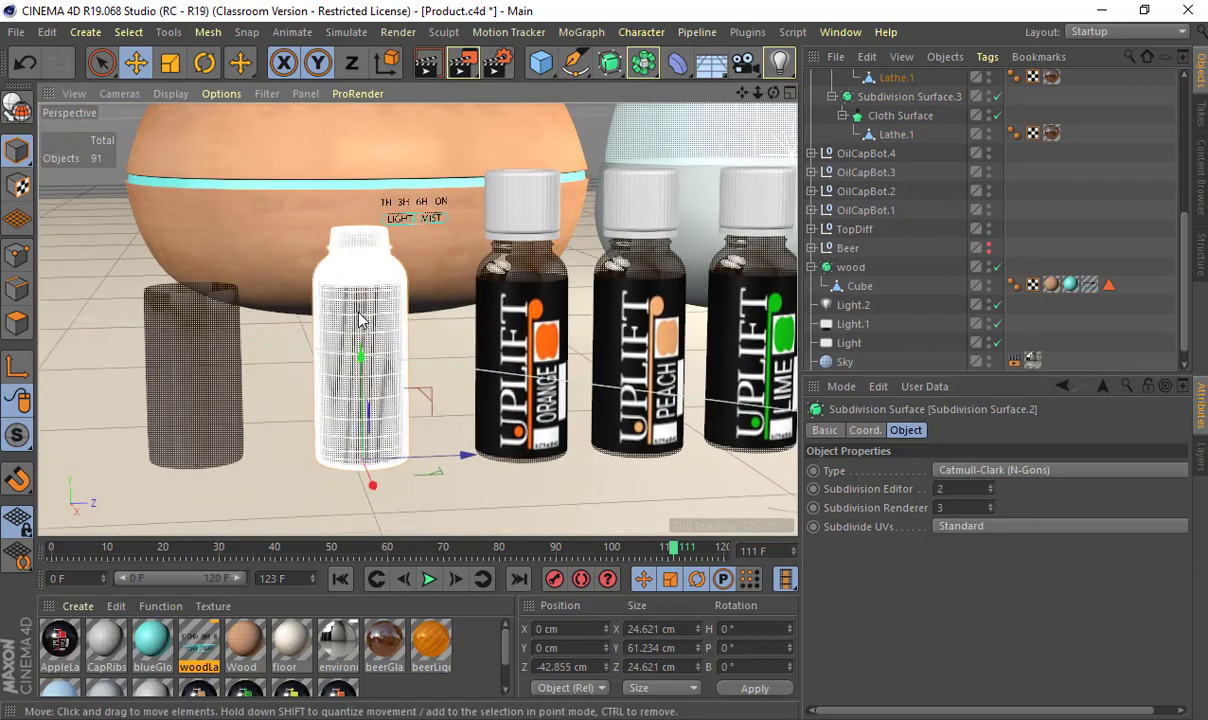
Step: Examine the Color and Transparency channels of the beerGlass material
double_click(384, 645)
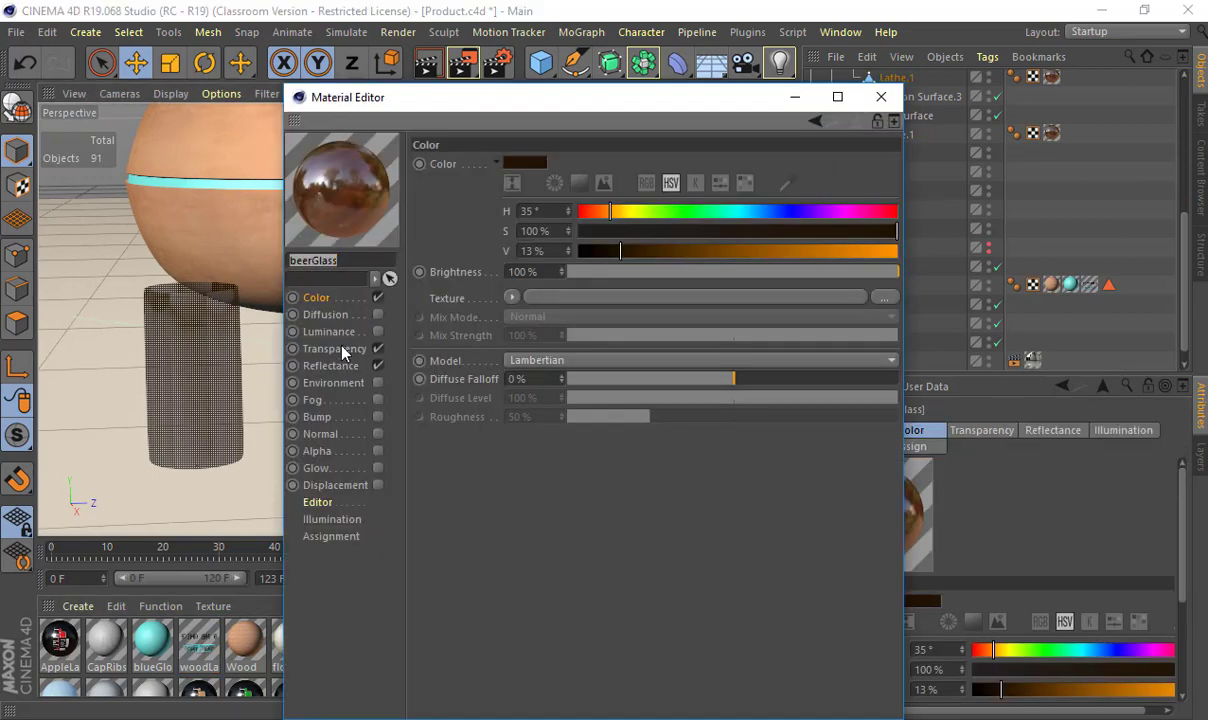
click(338, 348)
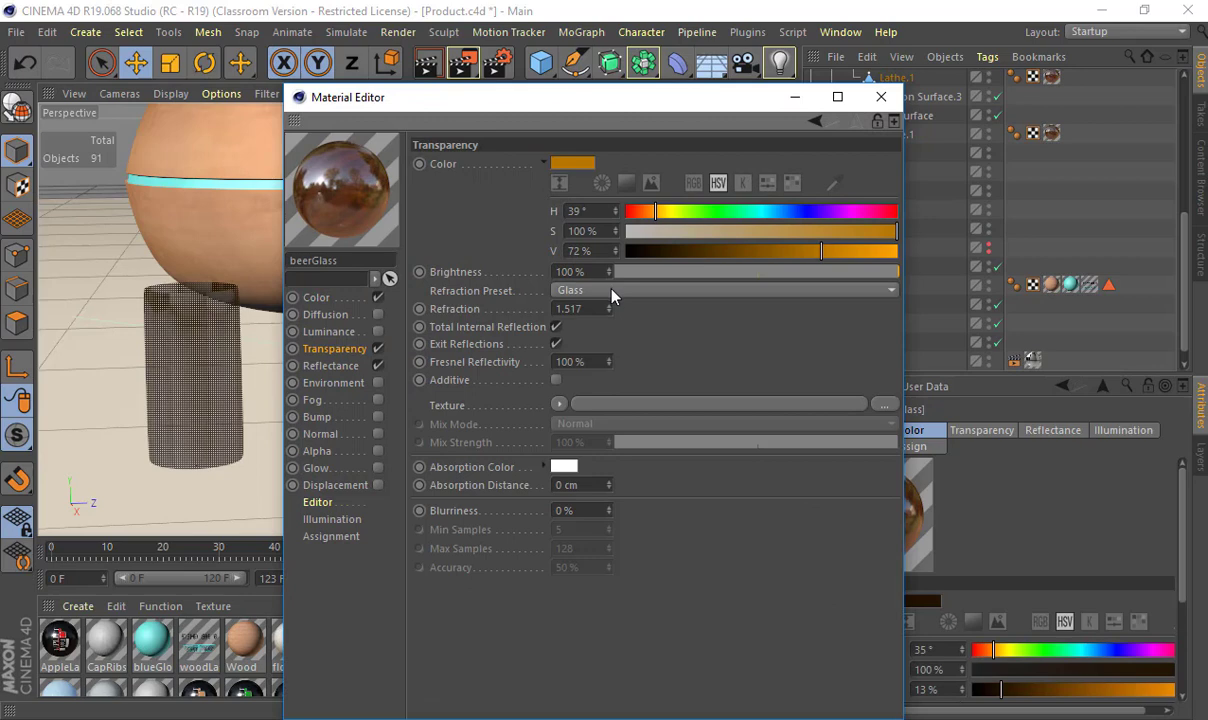
click(881, 97)
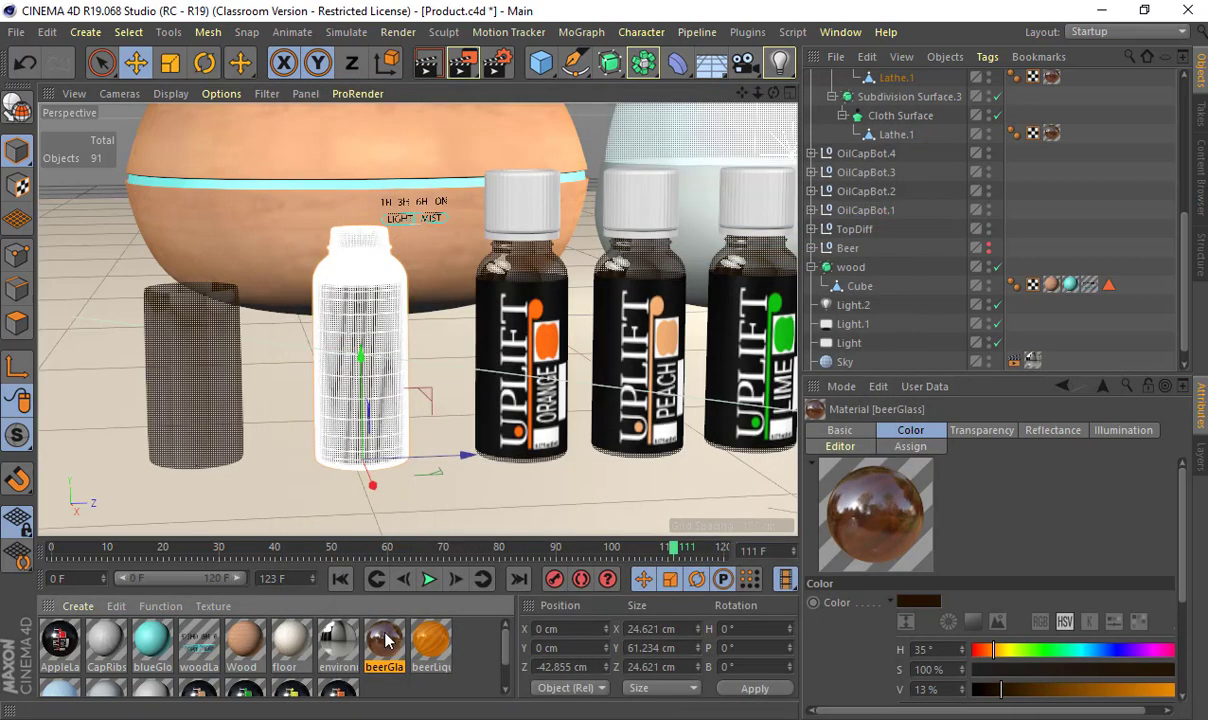
Step: Examine how the woodLabel material uses Labels.png in its Color, Bump and Alpha channels
double_click(200, 645)
click(337, 298)
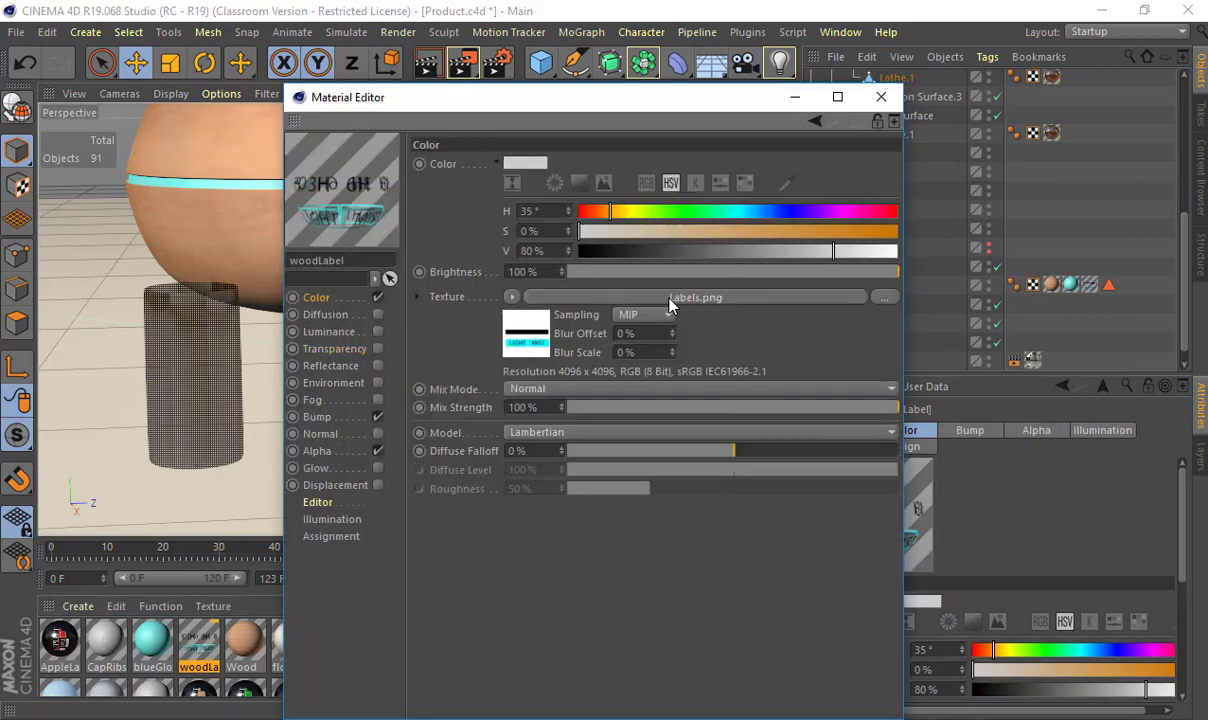
click(318, 417)
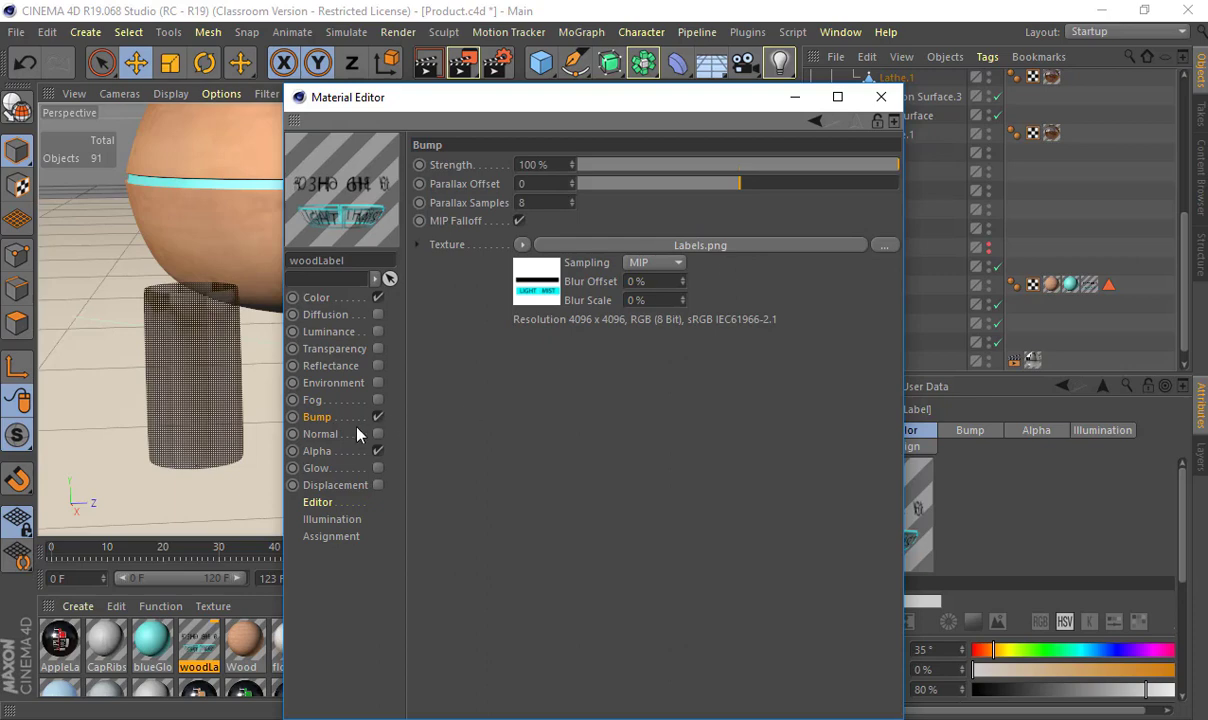
click(330, 452)
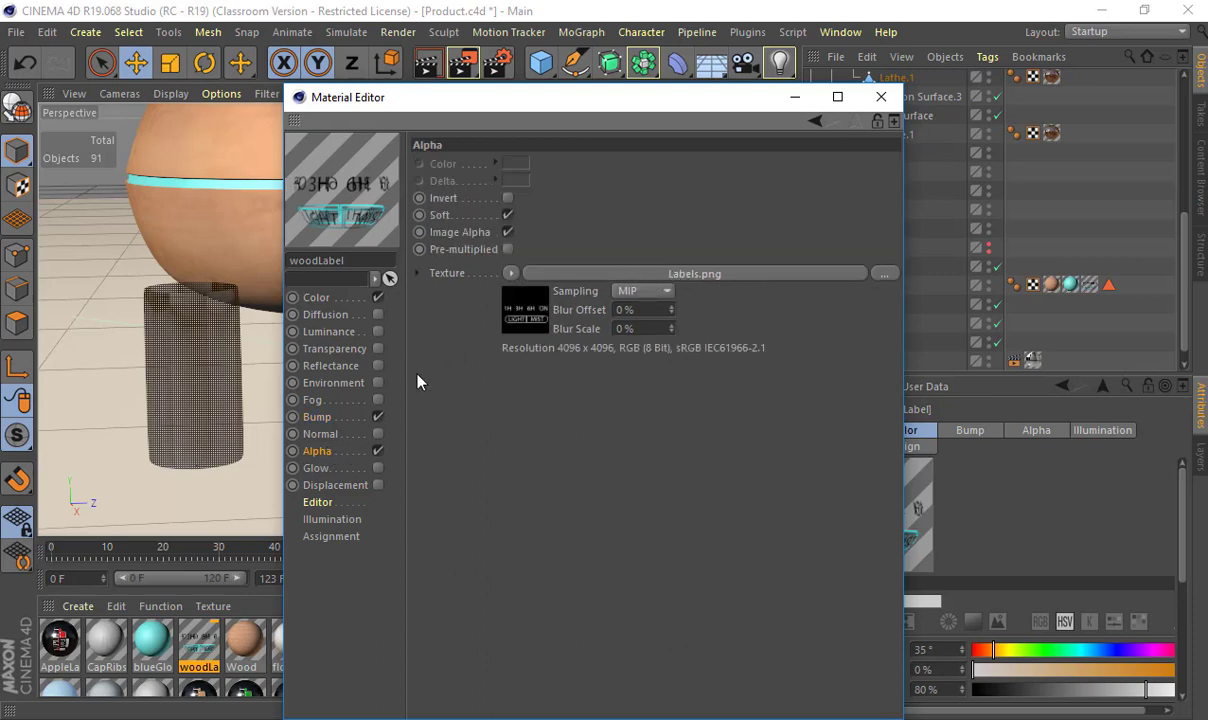
Step: Switch the woodLabel material's Alpha channel off and on, then its Image Alpha option, and close the material editor
click(378, 452)
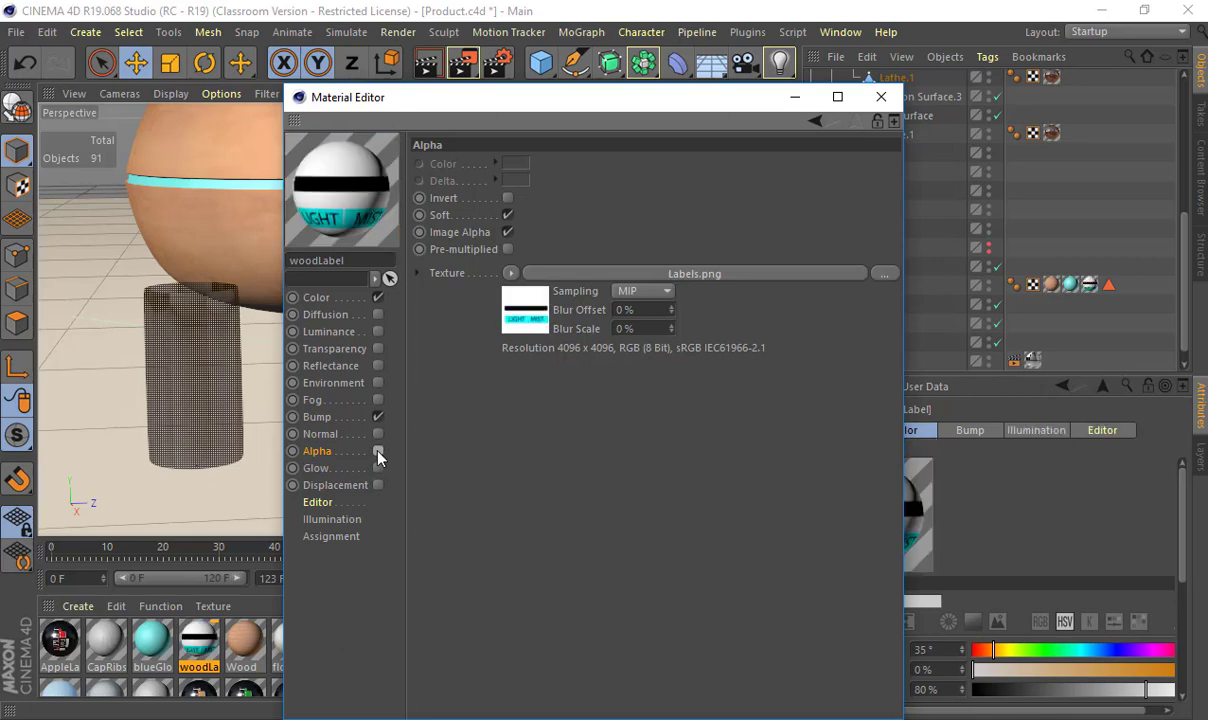
click(378, 452)
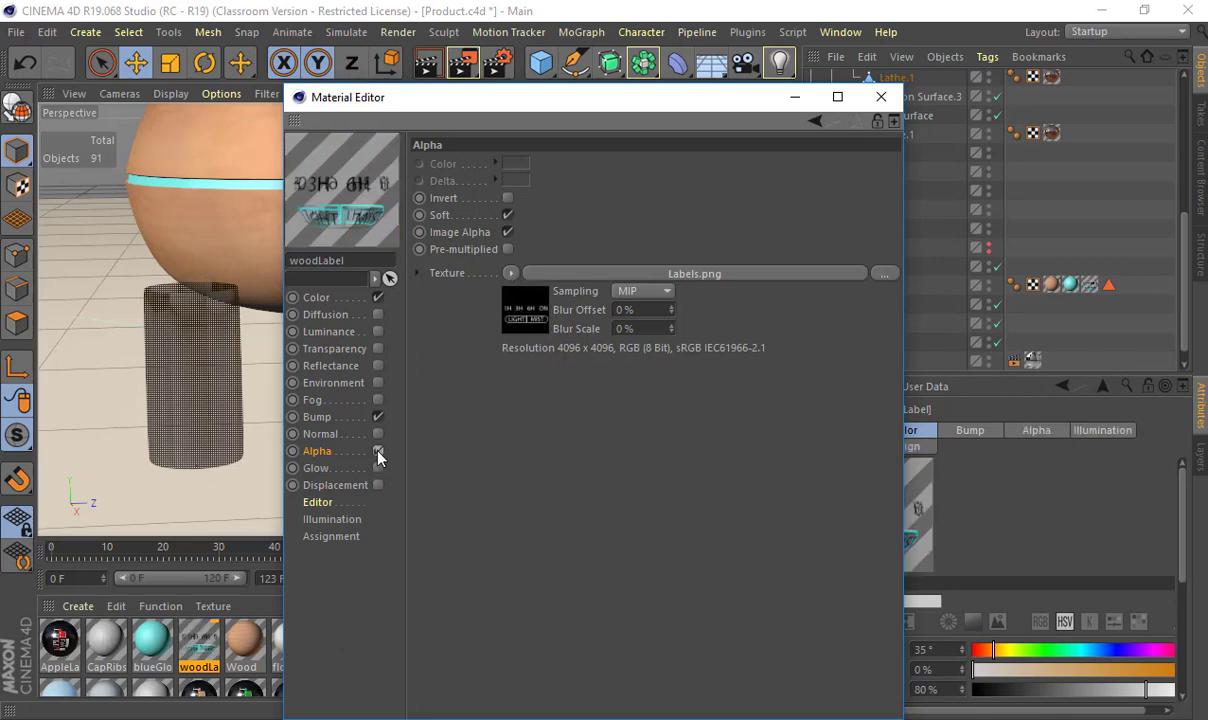
click(507, 232)
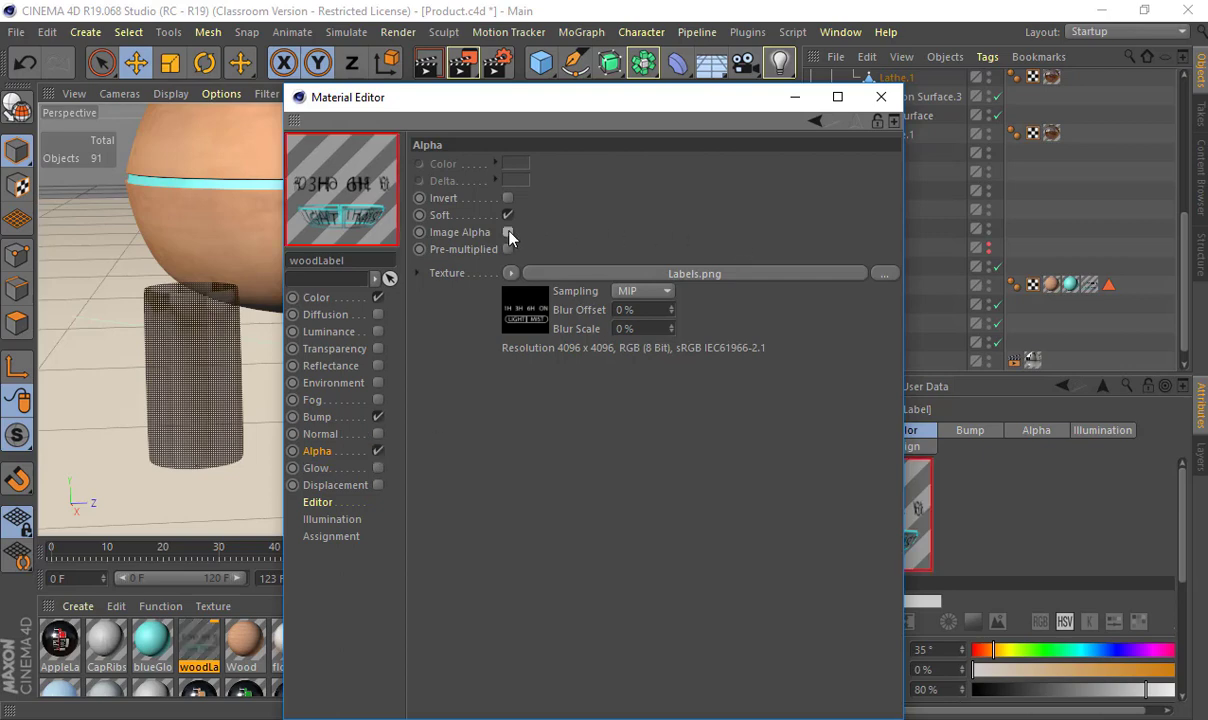
click(507, 232)
click(881, 97)
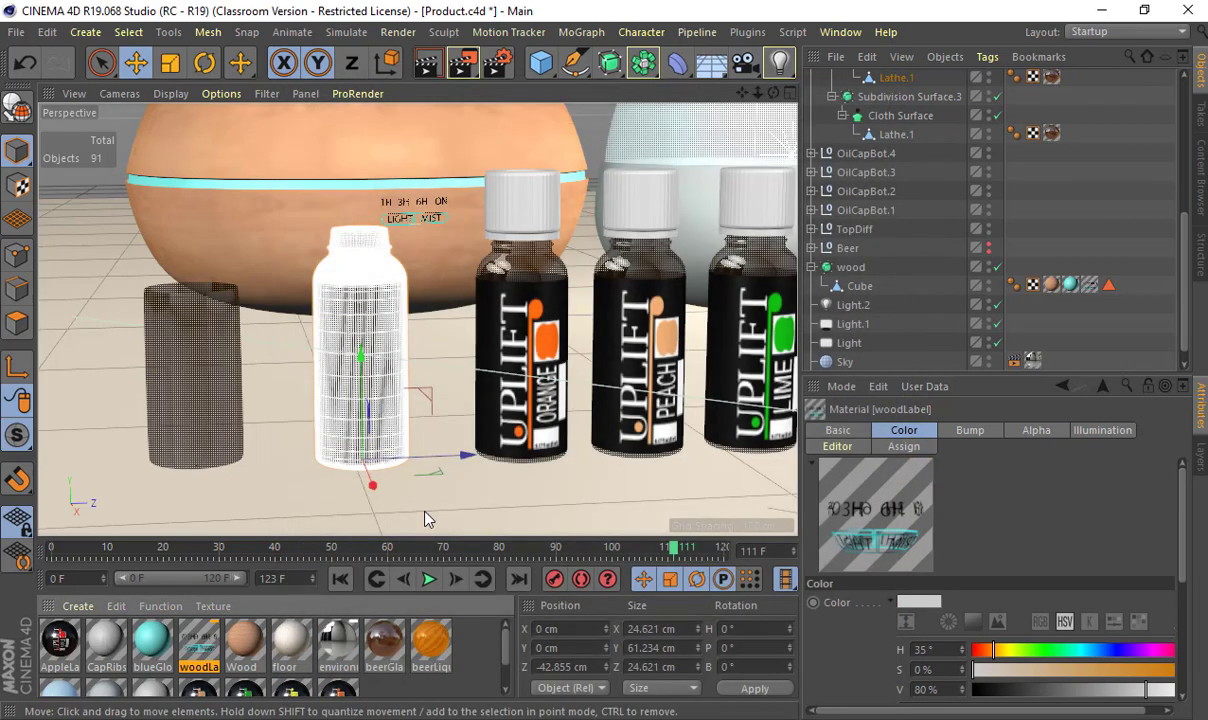
Step: Apply the woodLabel material to the capless bottle and move its texture tag onto Lathe.1 under Subdivision Surface.2
drag(347, 327, 348, 328)
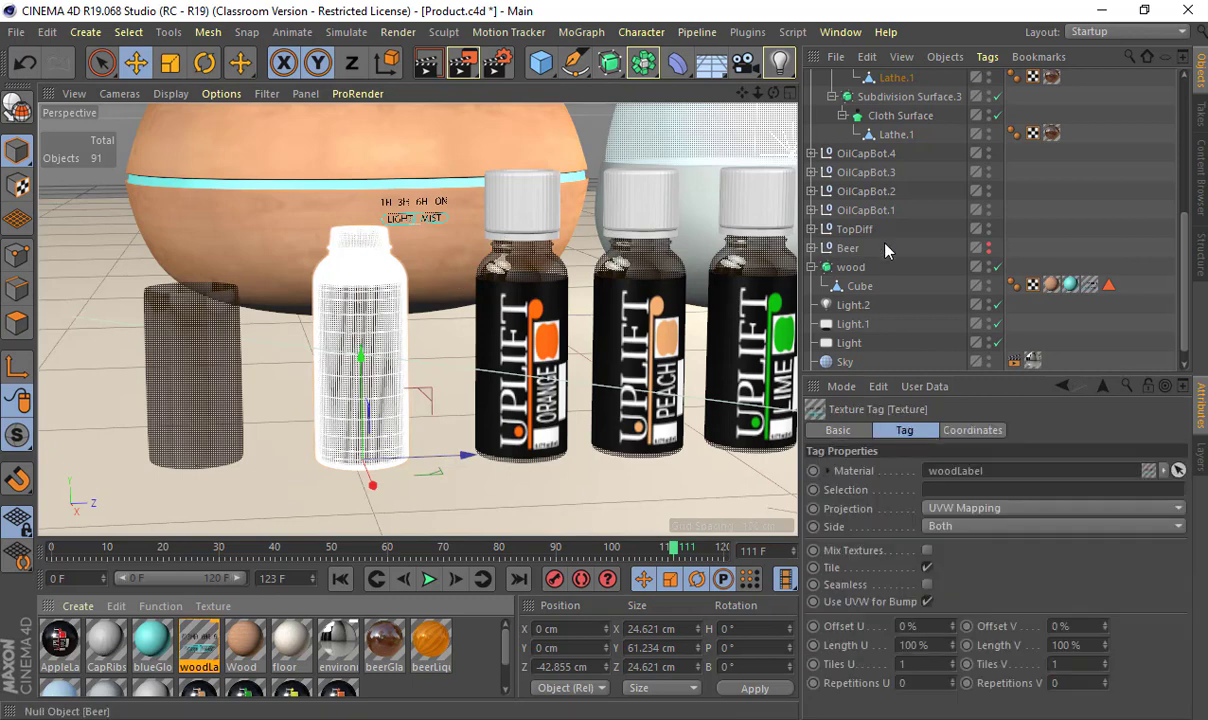
scroll(832, 232, up, 6)
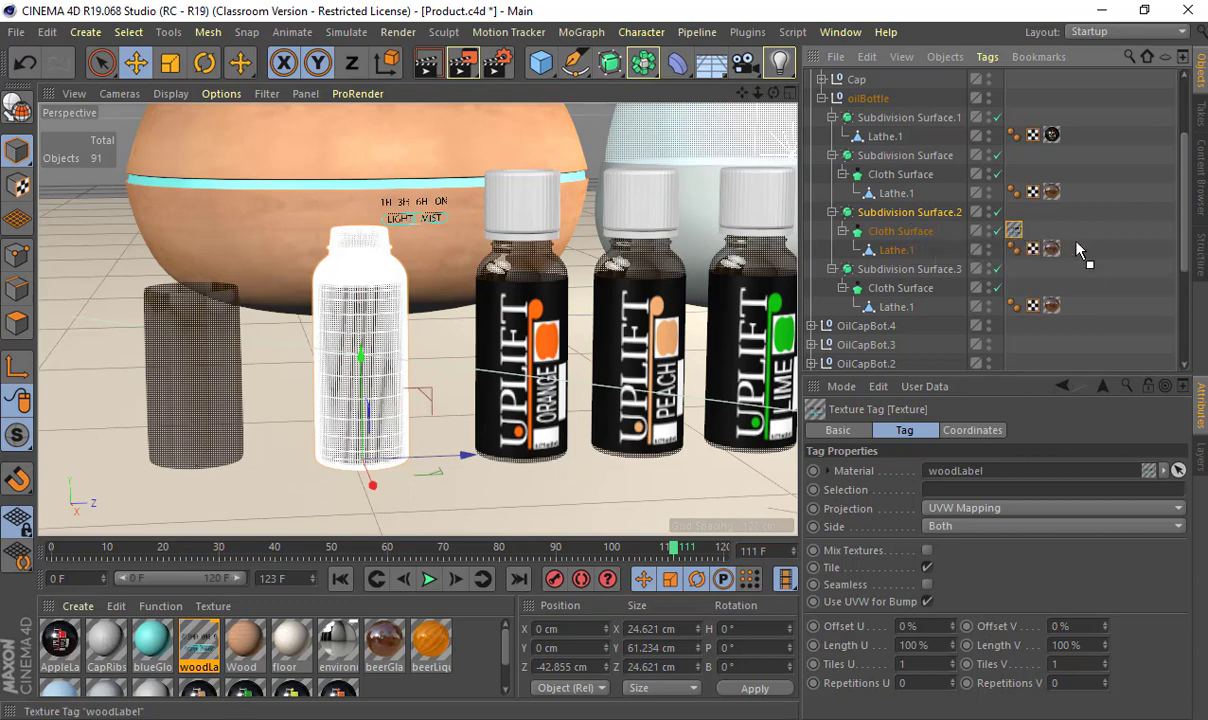
drag(1078, 250, 1076, 252)
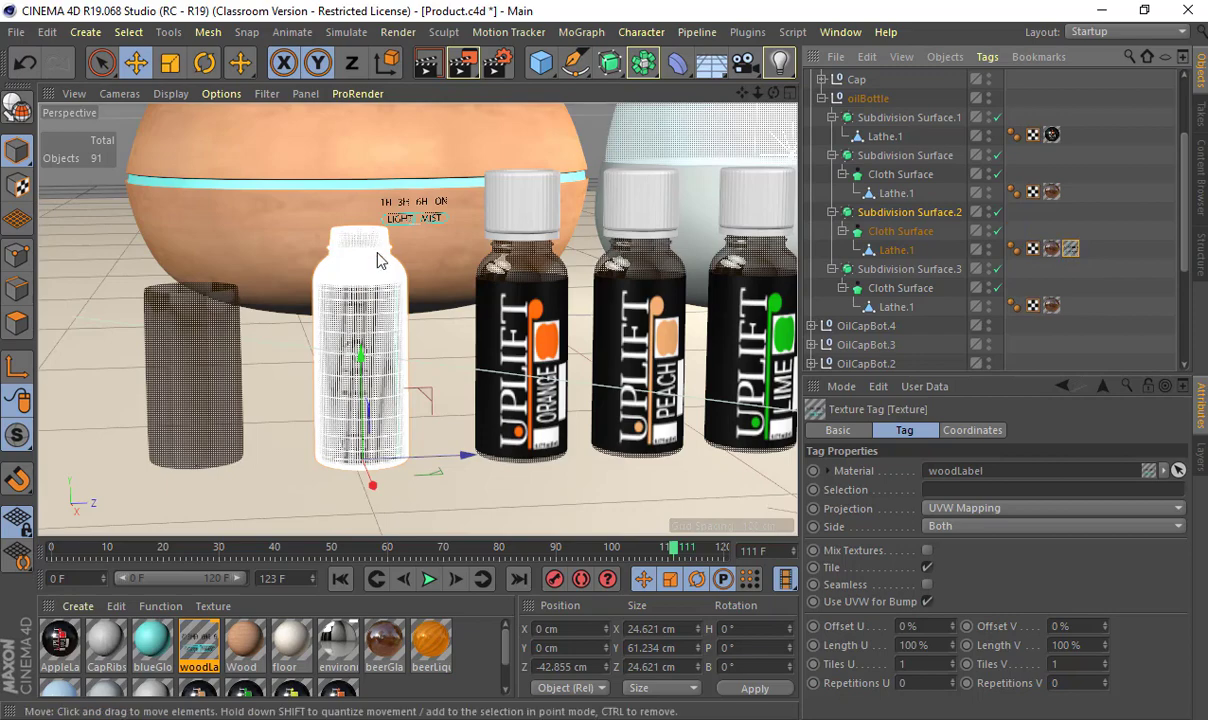
Step: Set the projection of the bottle's woodLabel texture tag to Cylindrical
scroll(378, 260, up, 8)
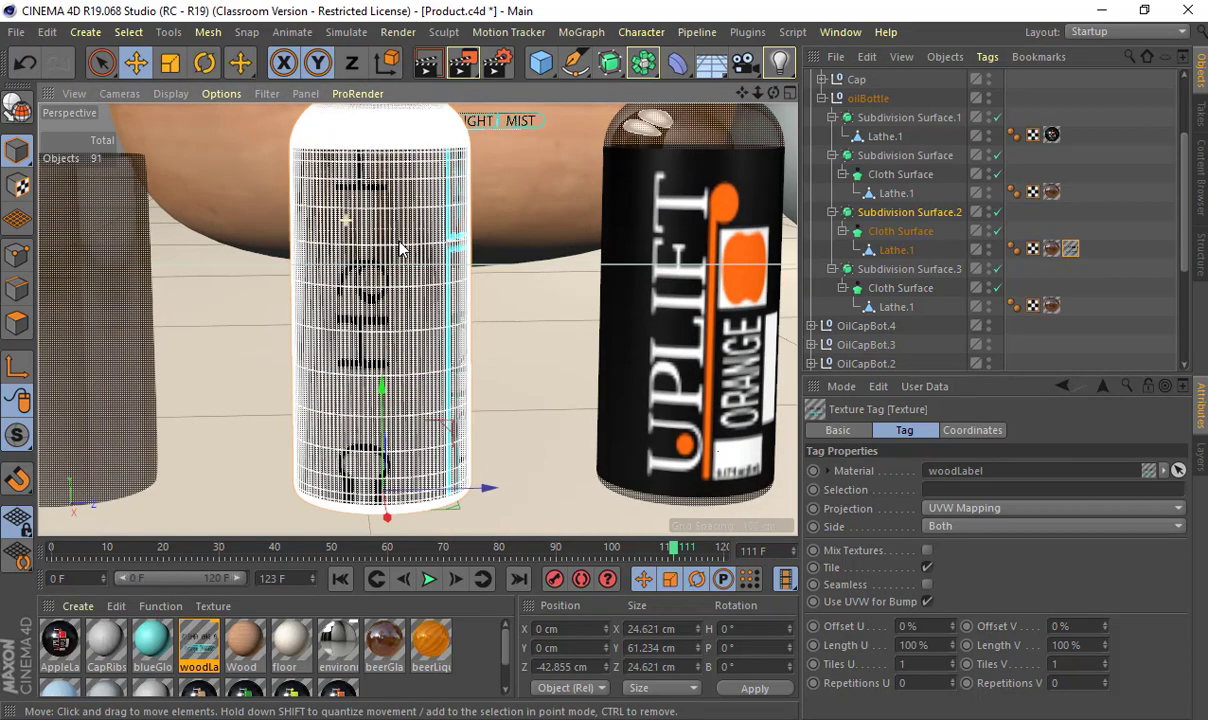
alt+right_drag(399, 242, 424, 258)
alt+drag(424, 258, 369, 249)
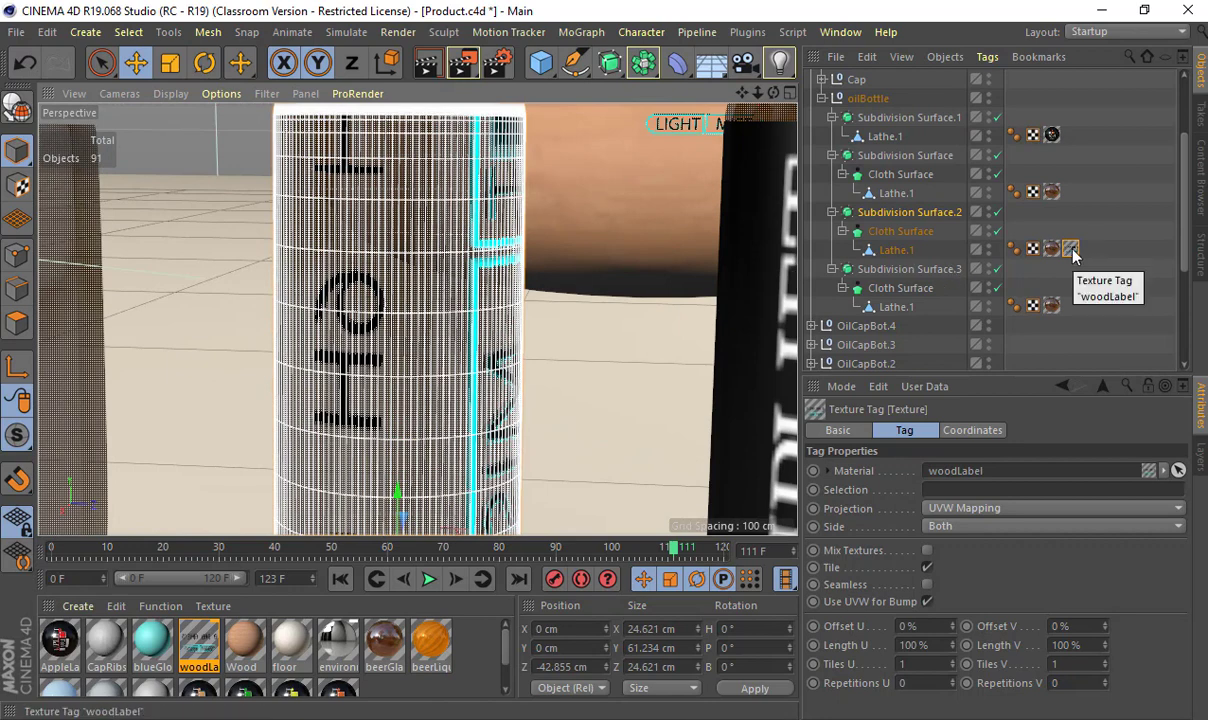
click(1008, 510)
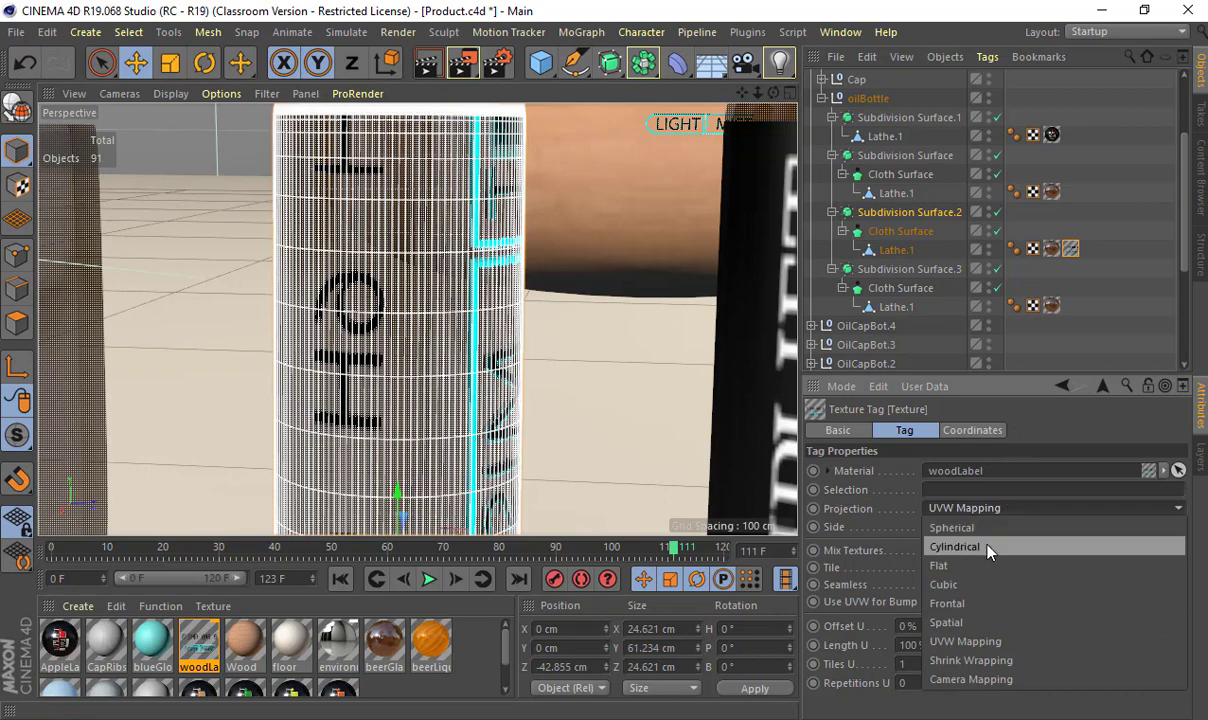
click(987, 549)
scroll(445, 350, up, 2)
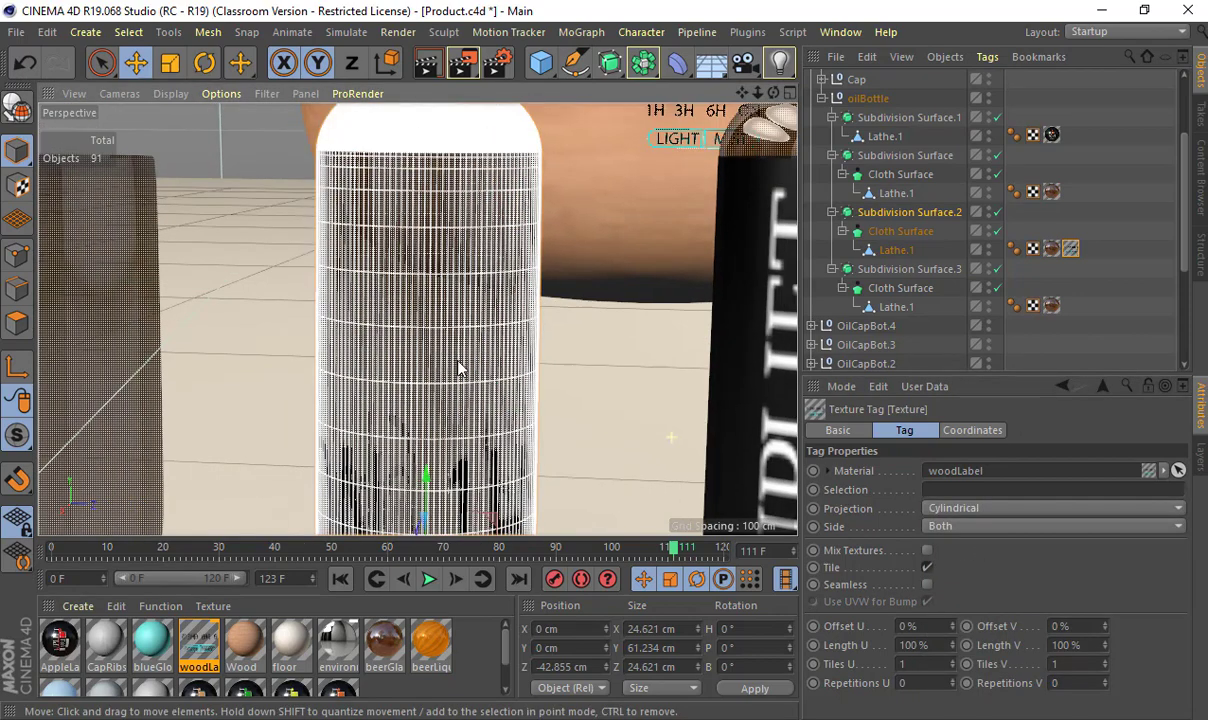
Step: In Texture mode, shift and scale the woodLabel projection on the bottle to about -11.8% in X and 35.8% in Y
click(19, 187)
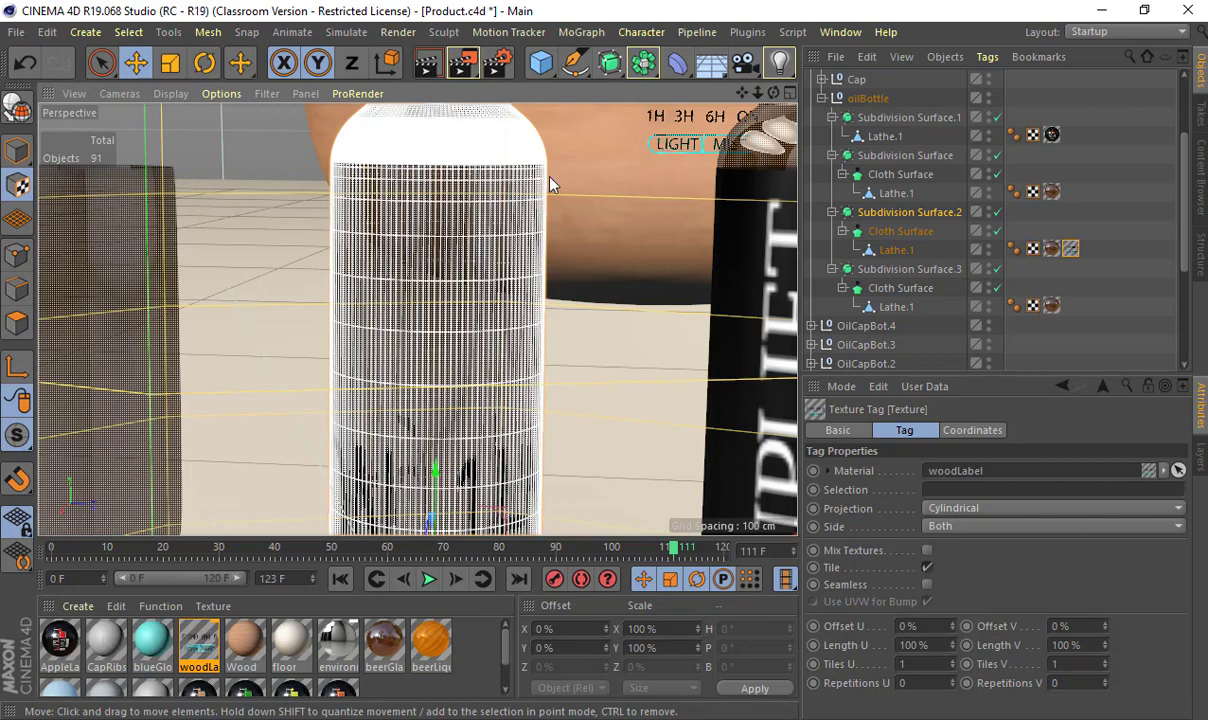
scroll(553, 186, down, 5)
mouse_move(519, 387)
mouse_down()
mouse_move(507, 366)
mouse_move(420, 400)
mouse_move(507, 404)
mouse_move(340, 412)
mouse_move(543, 388)
mouse_move(412, 377)
mouse_move(461, 439)
mouse_move(627, 400)
mouse_move(555, 386)
mouse_move(528, 324)
mouse_move(527, 350)
mouse_move(531, 289)
mouse_move(512, 338)
mouse_move(500, 330)
mouse_move(527, 318)
mouse_move(499, 135)
mouse_move(507, 386)
mouse_up()
key(r)
key(t)
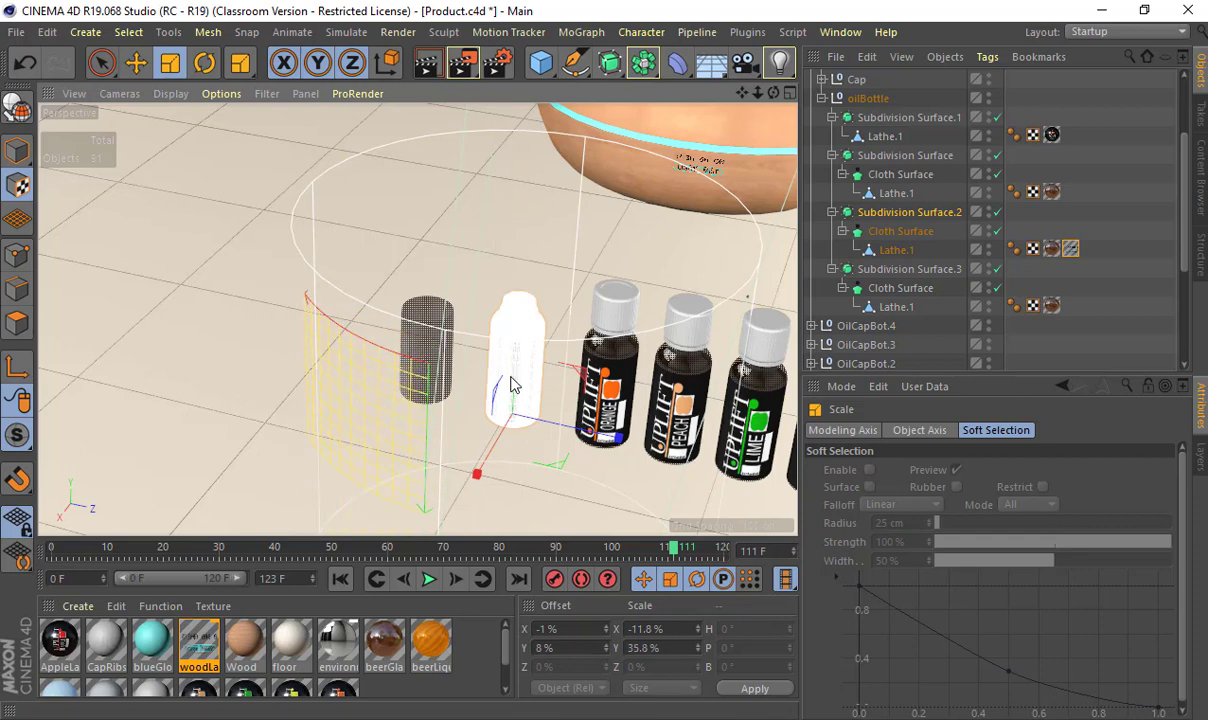
scroll(505, 410, up, 2)
Step: Move the woodLabel projection around the bottle to an X offset of about 6.2% and inspect the repeated label
key(e)
drag(500, 452, 543, 365)
scroll(543, 365, up, 6)
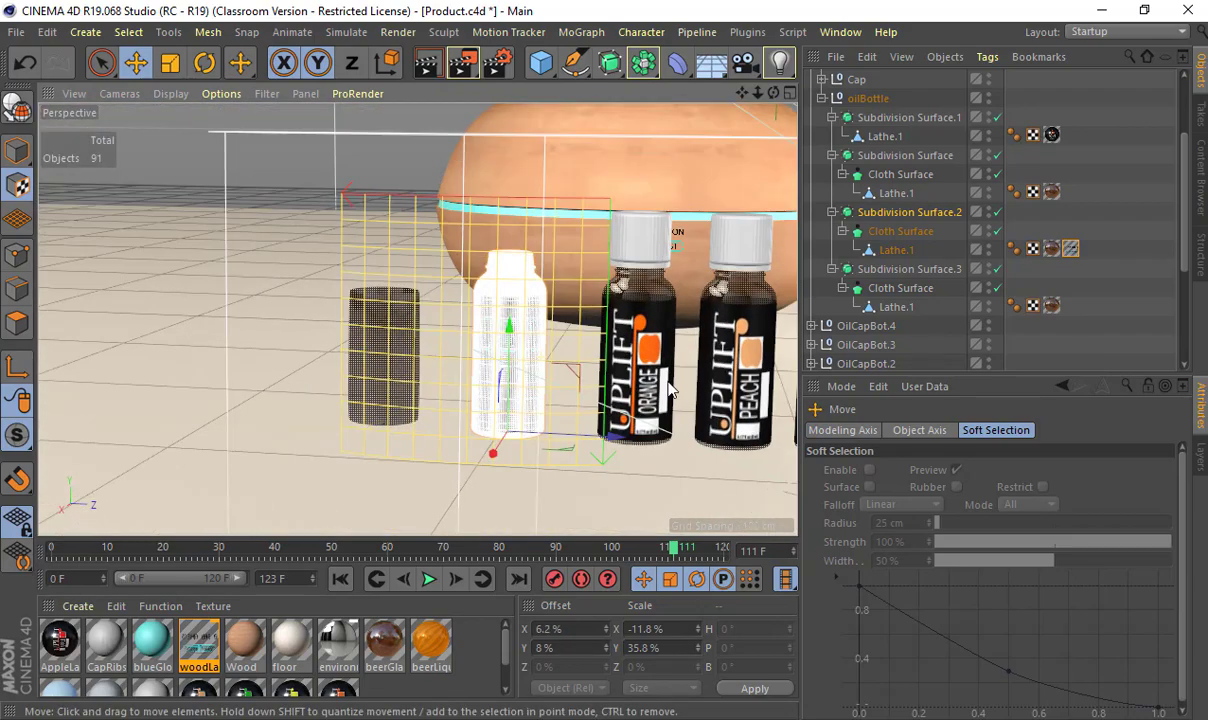
scroll(460, 372, up, 6)
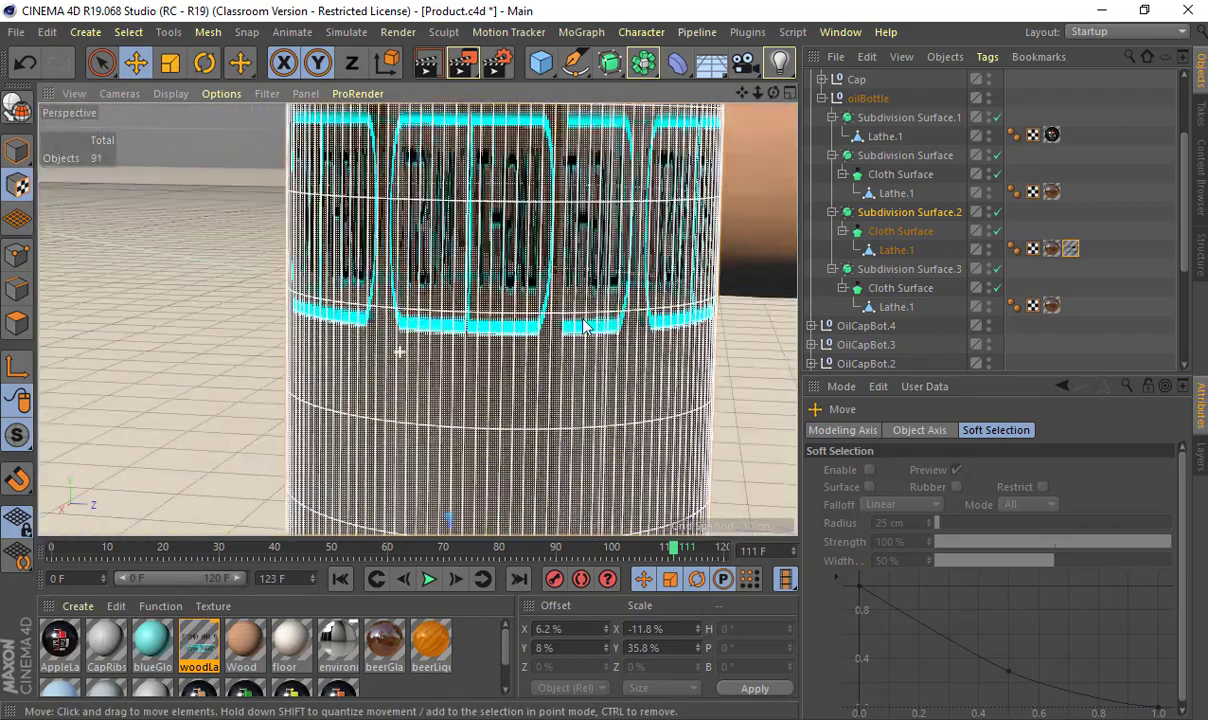
scroll(483, 364, down, 8)
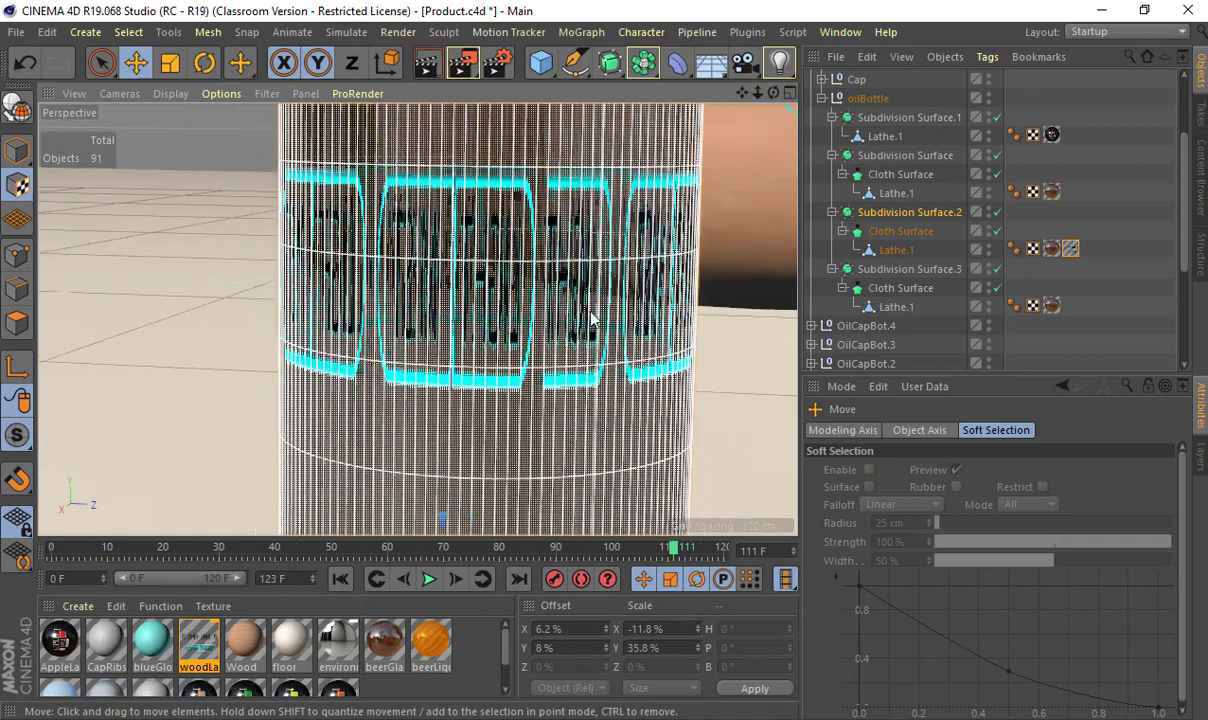
Step: Widen the woodLabel projection around the bottle to an X scale of about -39.6%
key(r)
alt+drag(526, 409, 464, 305)
key(t)
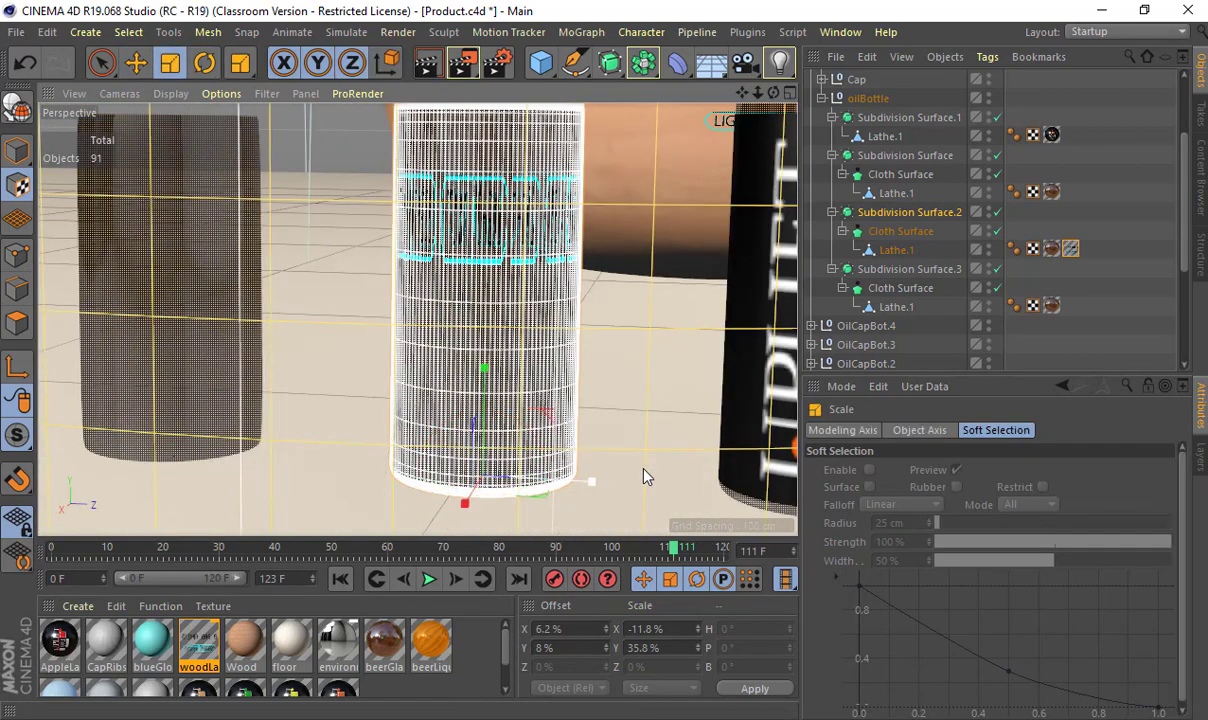
drag(464, 502, 411, 506)
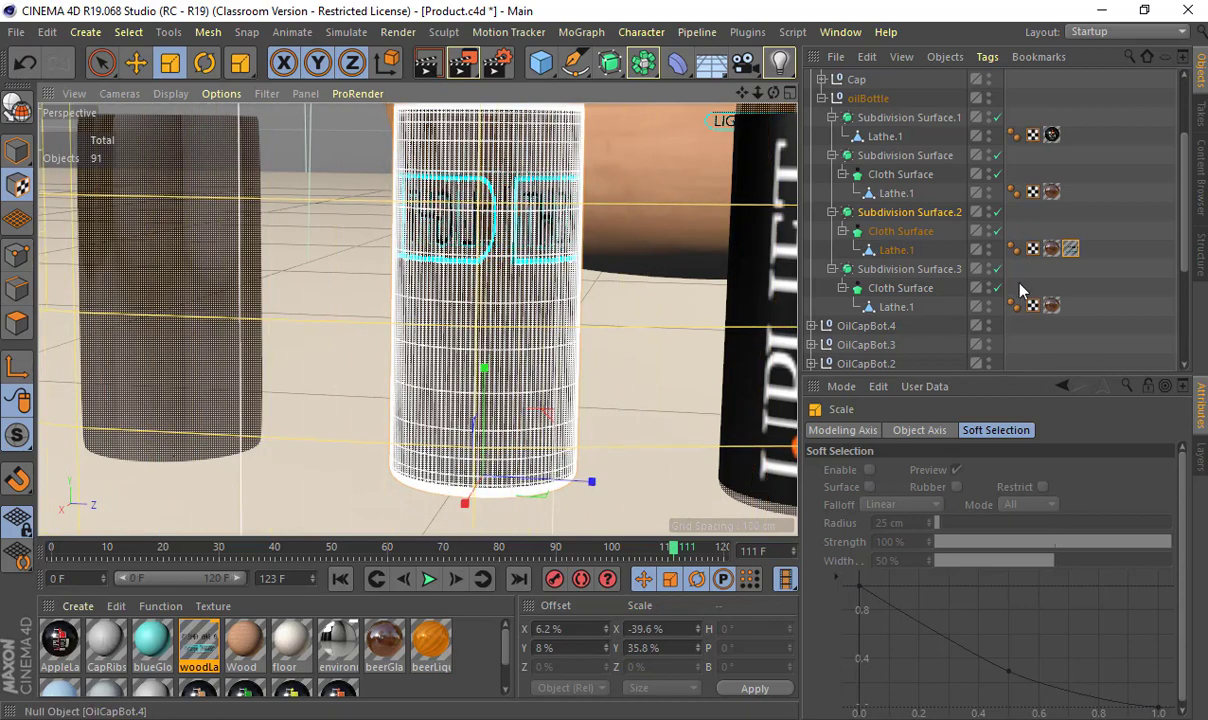
Step: Turn off tiling for the bottle's woodLabel texture tag and rotate its projection around the bottle's vertical axis
click(1070, 249)
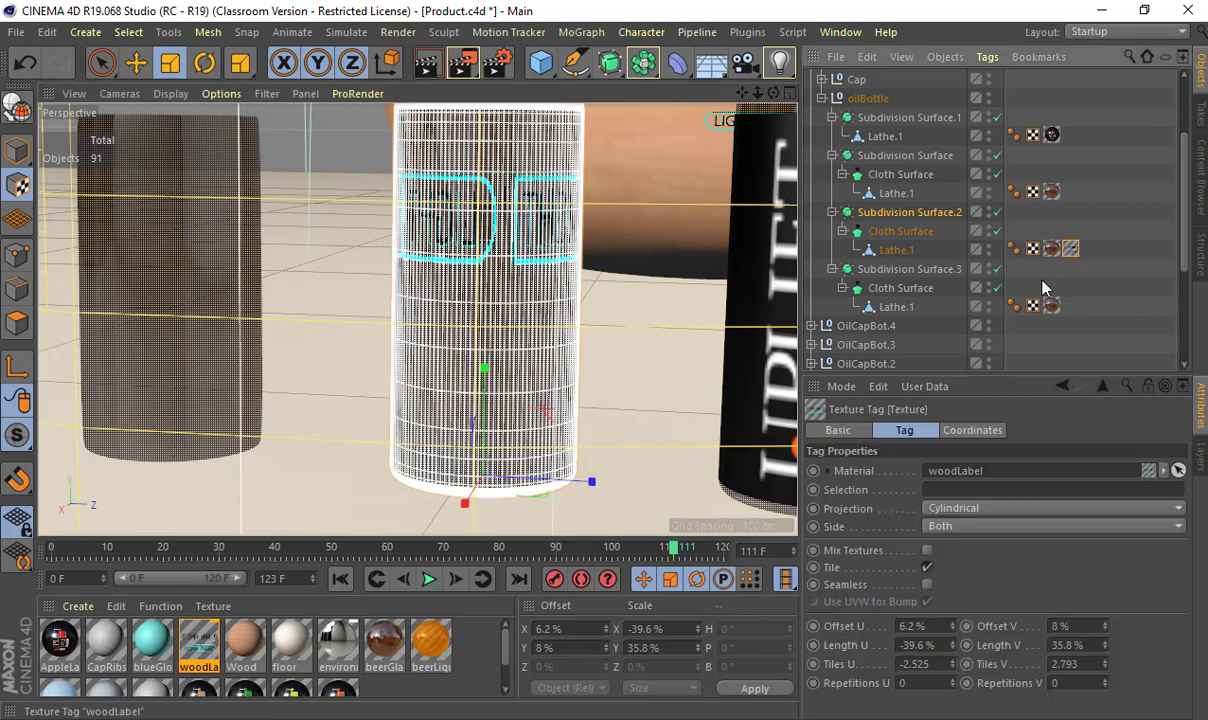
click(927, 568)
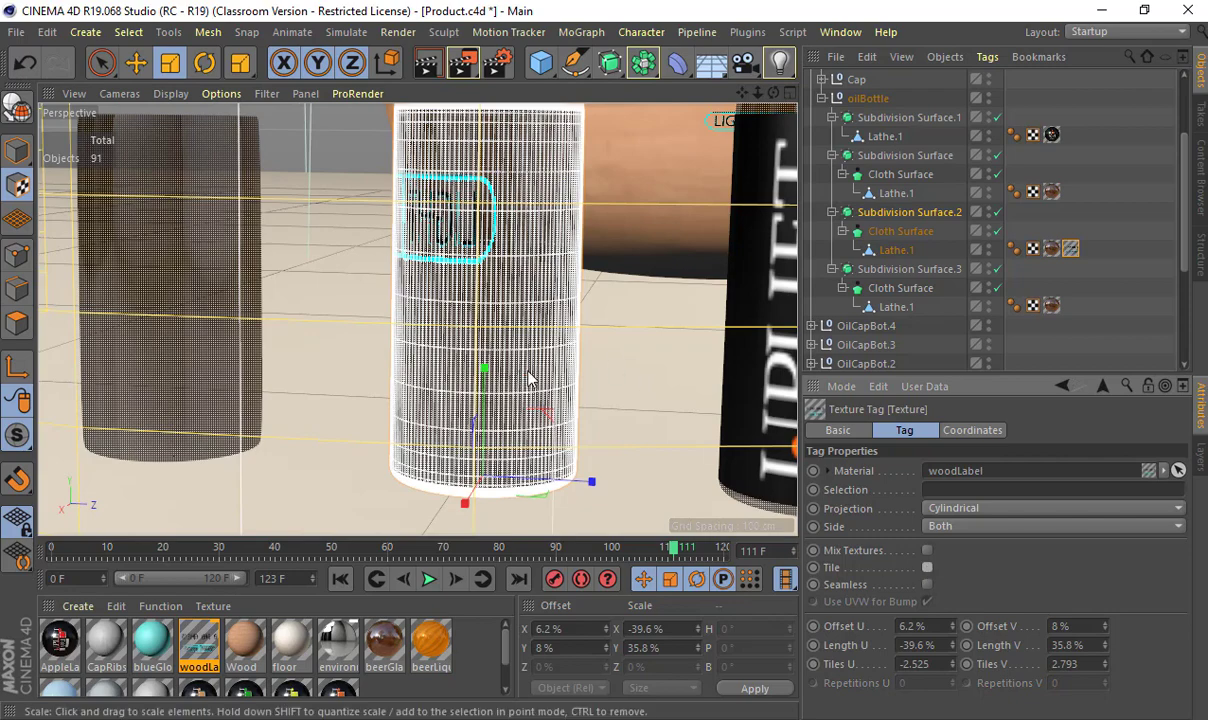
alt+drag(530, 373, 537, 372)
key(r)
mouse_move(510, 490)
mouse_down()
mouse_move(593, 494)
mouse_move(470, 450)
mouse_move(272, 412)
mouse_move(690, 483)
mouse_move(450, 500)
mouse_move(483, 488)
mouse_move(569, 501)
mouse_move(483, 497)
mouse_move(490, 490)
mouse_up()
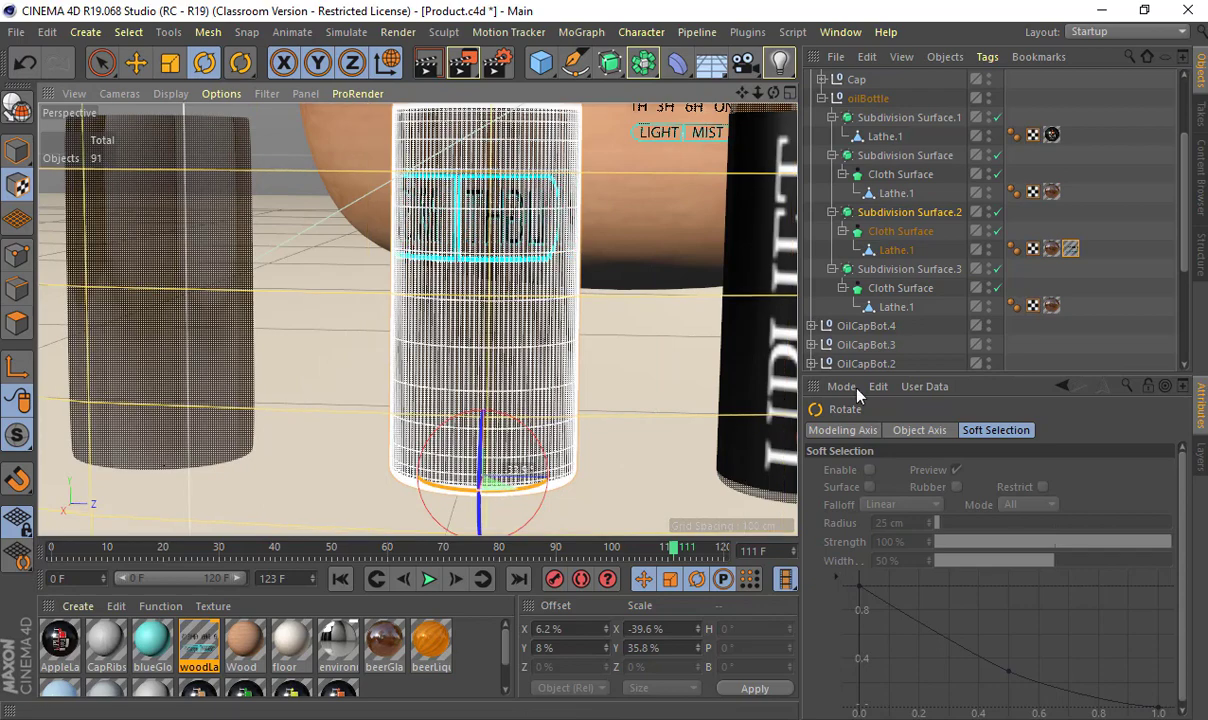
Step: Scale the woodLabel projection vertically to about 50.4% and set the texture tag's side to Front
key(t)
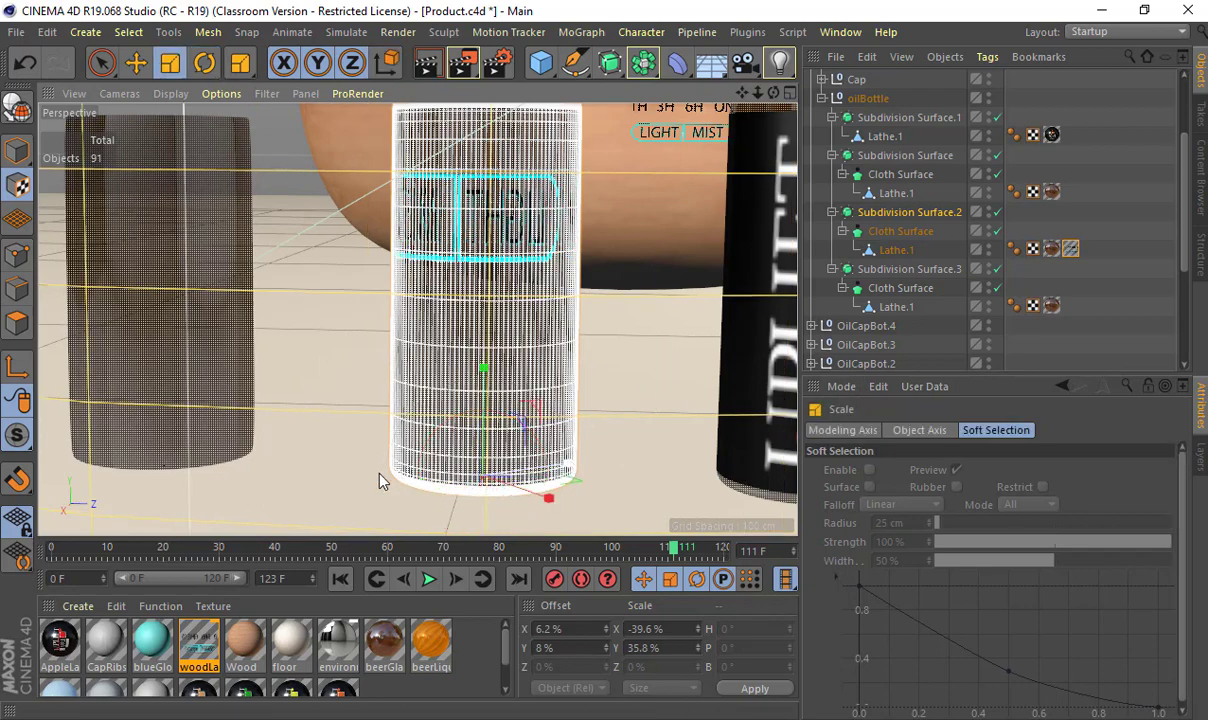
mouse_move(484, 368)
mouse_down()
mouse_move(485, 290)
mouse_move(481, 397)
mouse_move(482, 380)
mouse_up()
click(1071, 249)
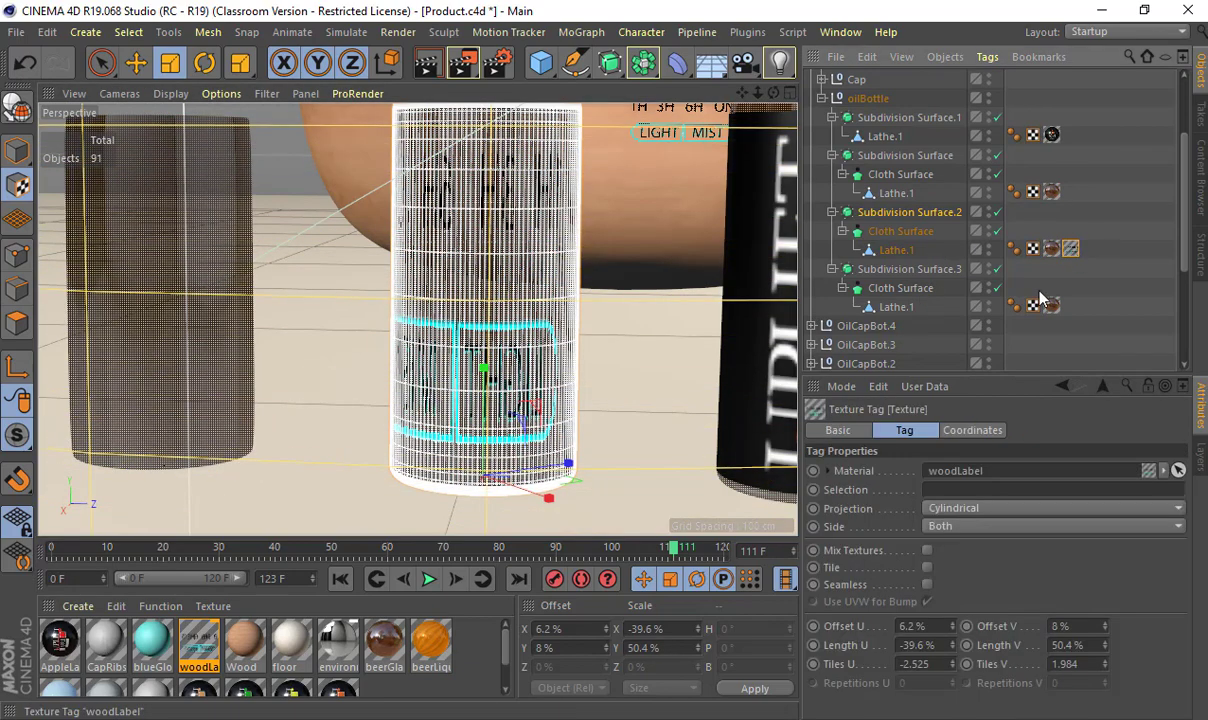
click(941, 527)
click(946, 569)
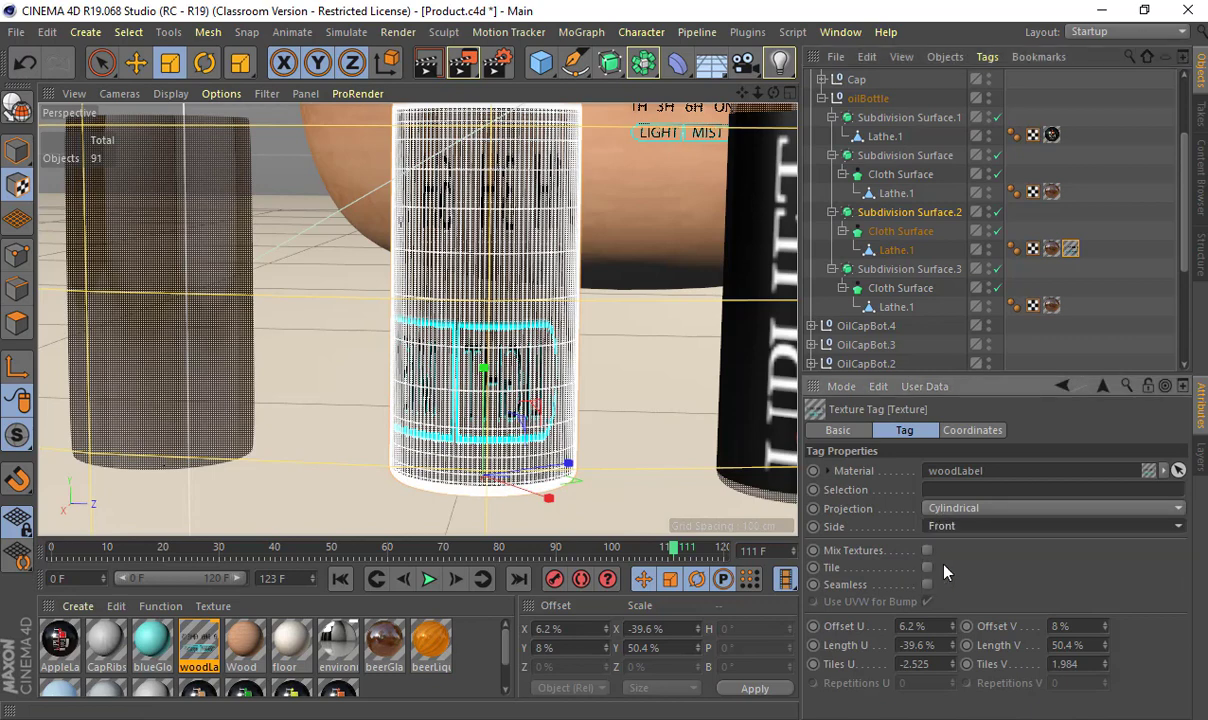
Step: Set Tiles U of the bottle's woodLabel texture tag to 2.525
click(935, 625)
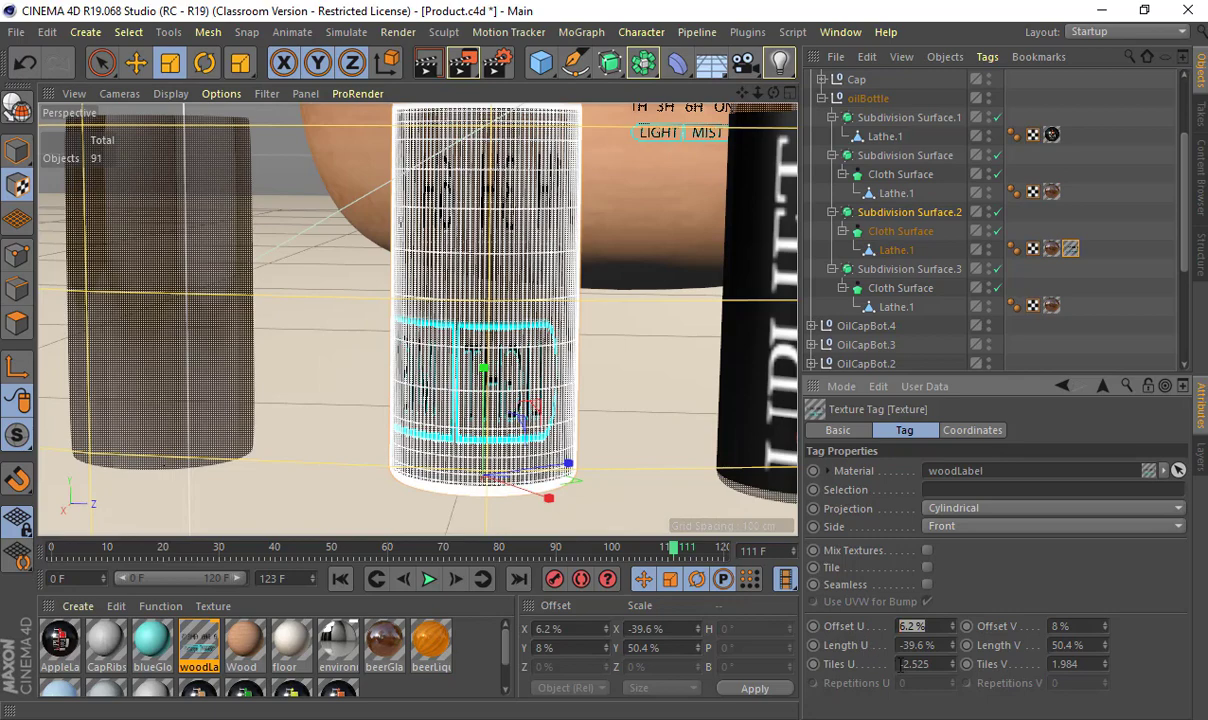
click(903, 664)
key(BackSpace)
key(Return)
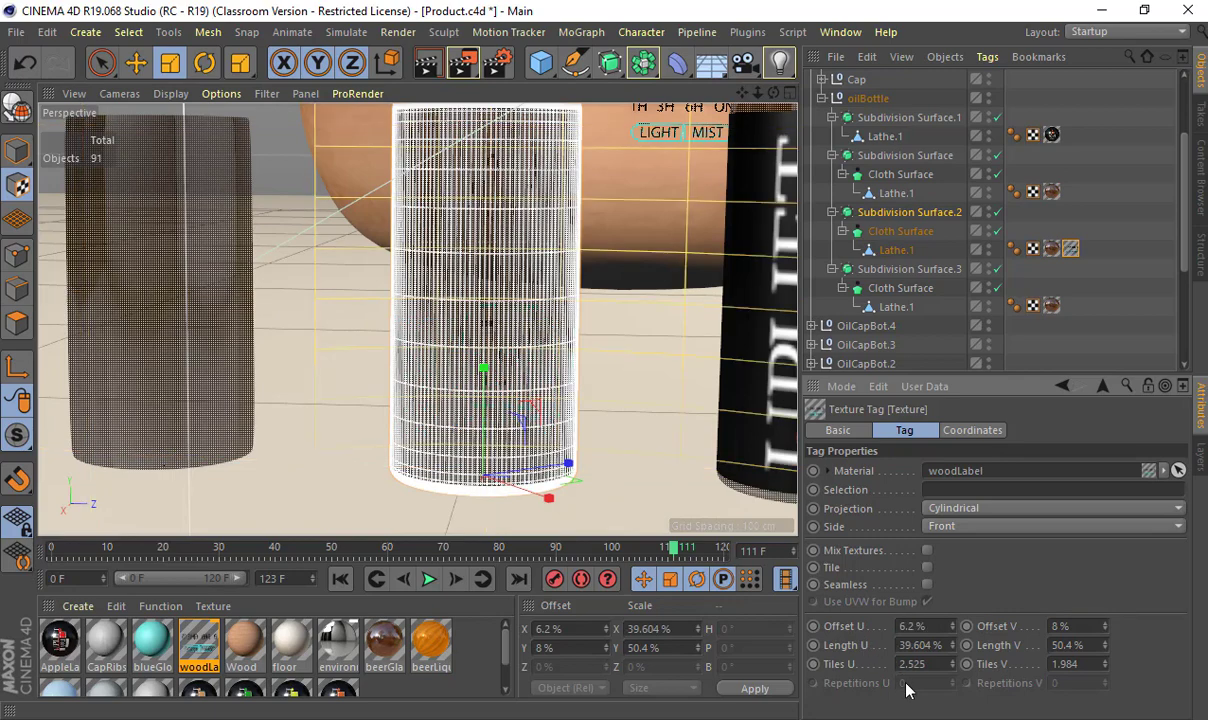
Step: Rotate the woodLabel projection around the bottle's vertical axis to bring the lettering to the bottle's visible front
scroll(595, 287, down, 3)
key(r)
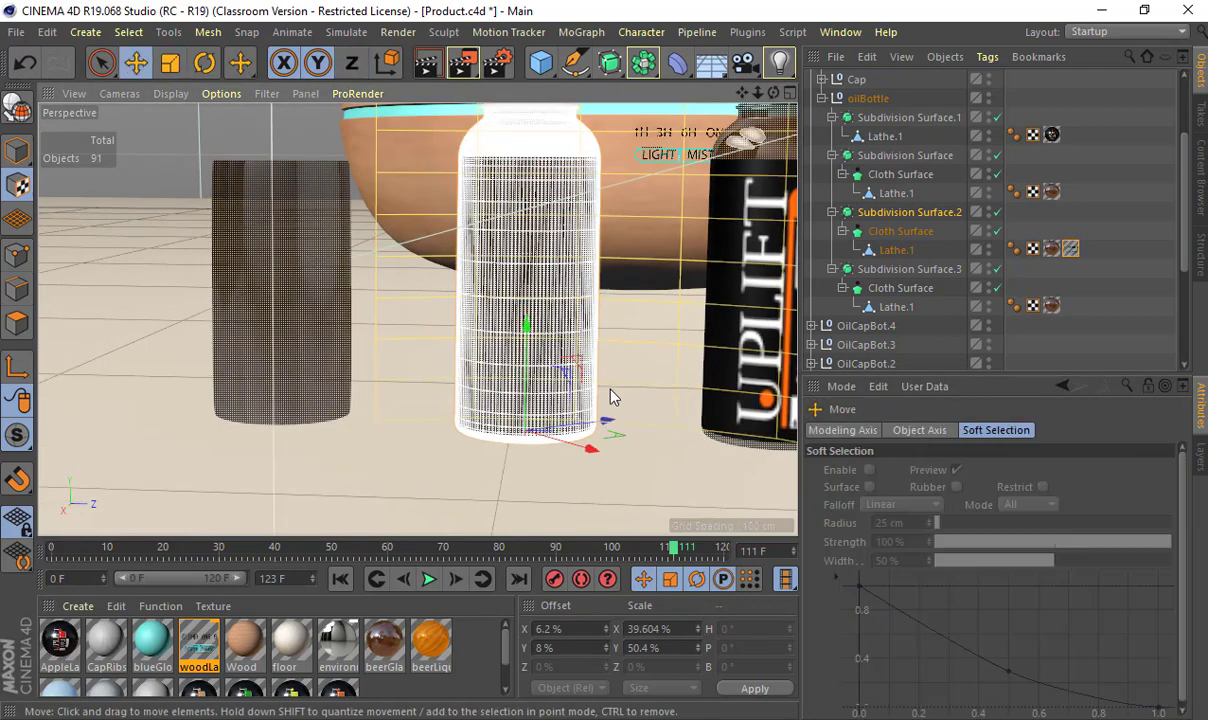
drag(545, 445, 335, 388)
drag(550, 445, 468, 424)
Step: Scale the woodLabel projection vertically to 30.2% and raise it along the bottle to a Y offset of 20.8%
key(t)
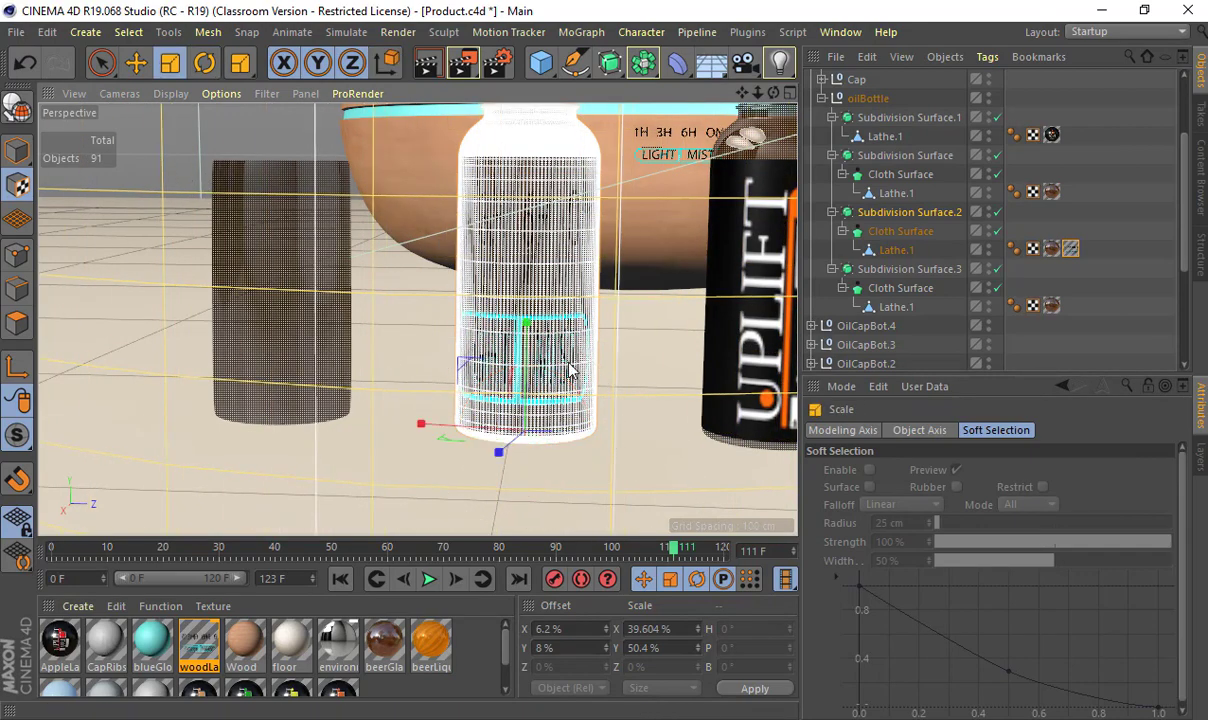
drag(500, 305, 526, 278)
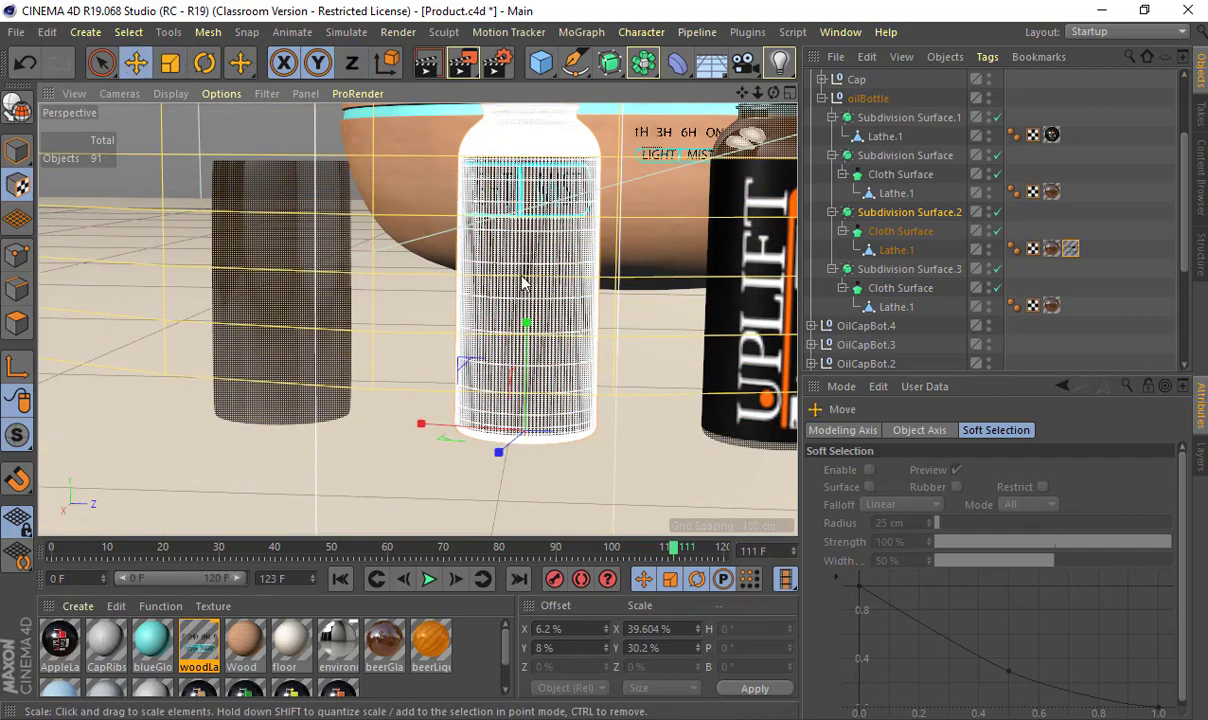
key(e)
drag(528, 329, 440, 343)
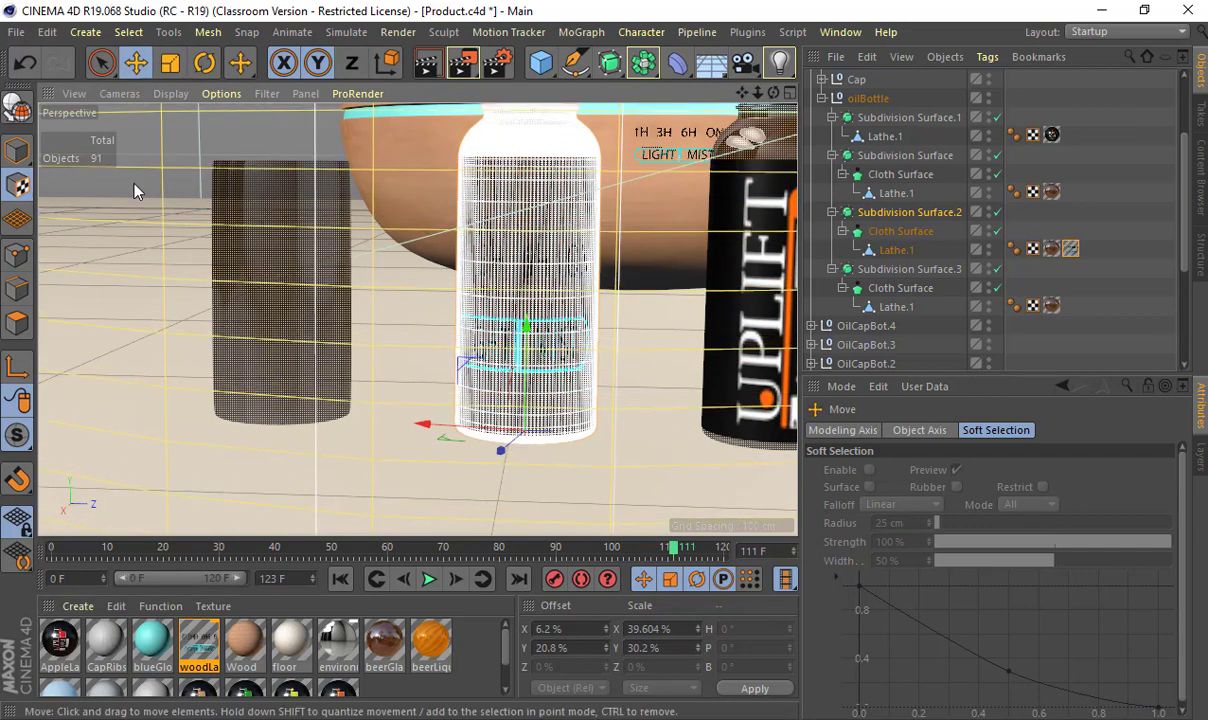
Step: Return to Model mode, clear the selection and inspect the printed lettering on the glass bottle up close
alt+right_drag(286, 270, 80, 250)
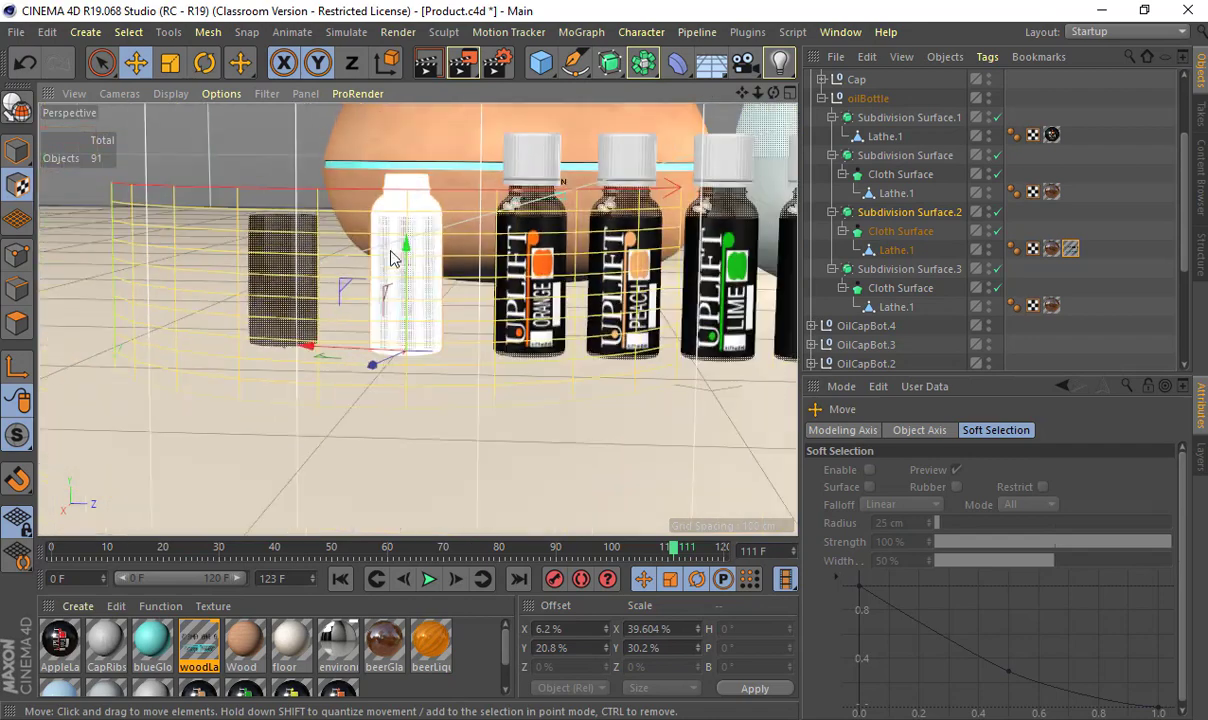
click(17, 152)
click(114, 125)
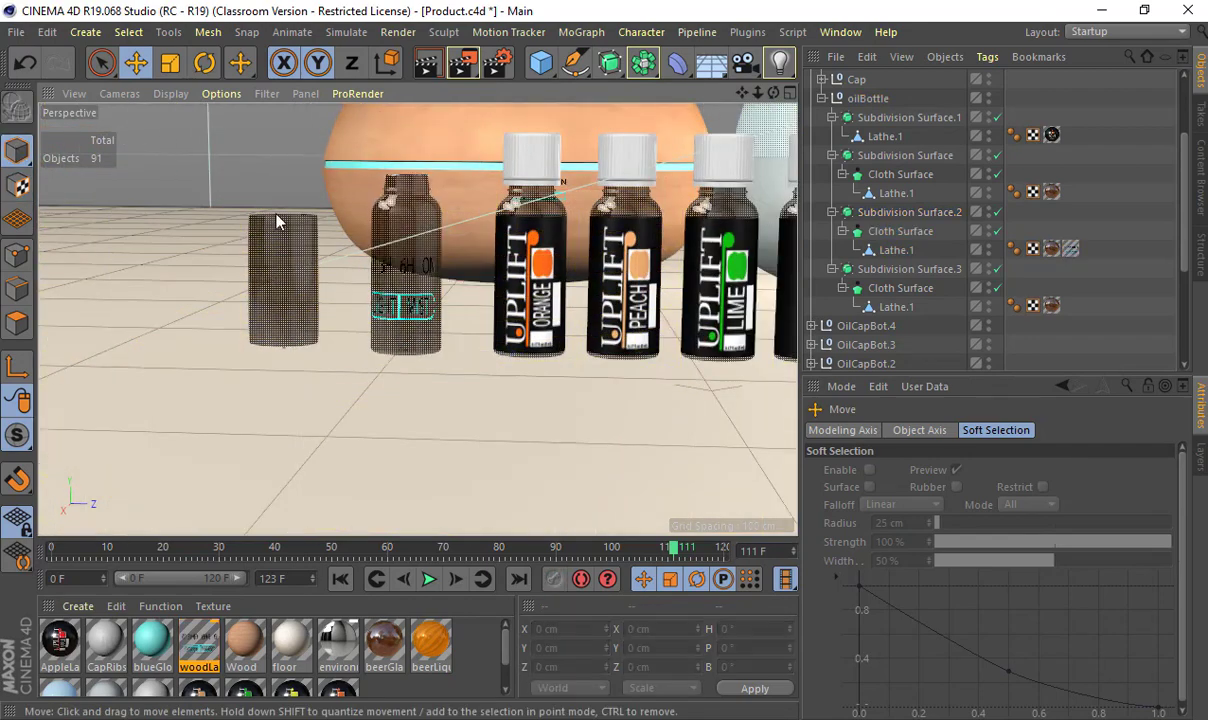
alt+right_drag(310, 267, 504, 321)
alt+middle_drag(400, 365, 534, 307)
alt+right_drag(418, 318, 491, 318)
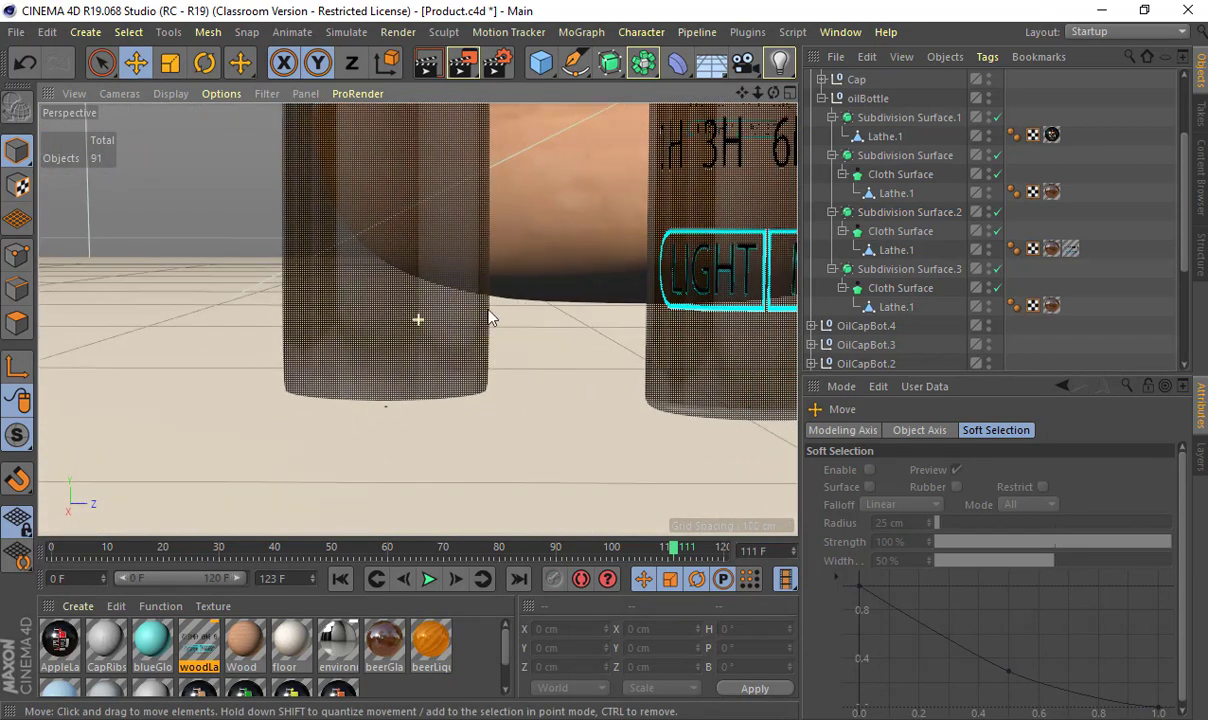
mouse_move(605, 298)
alt+middle_down()
mouse_move(410, 321)
mouse_move(404, 334)
alt+middle_up()
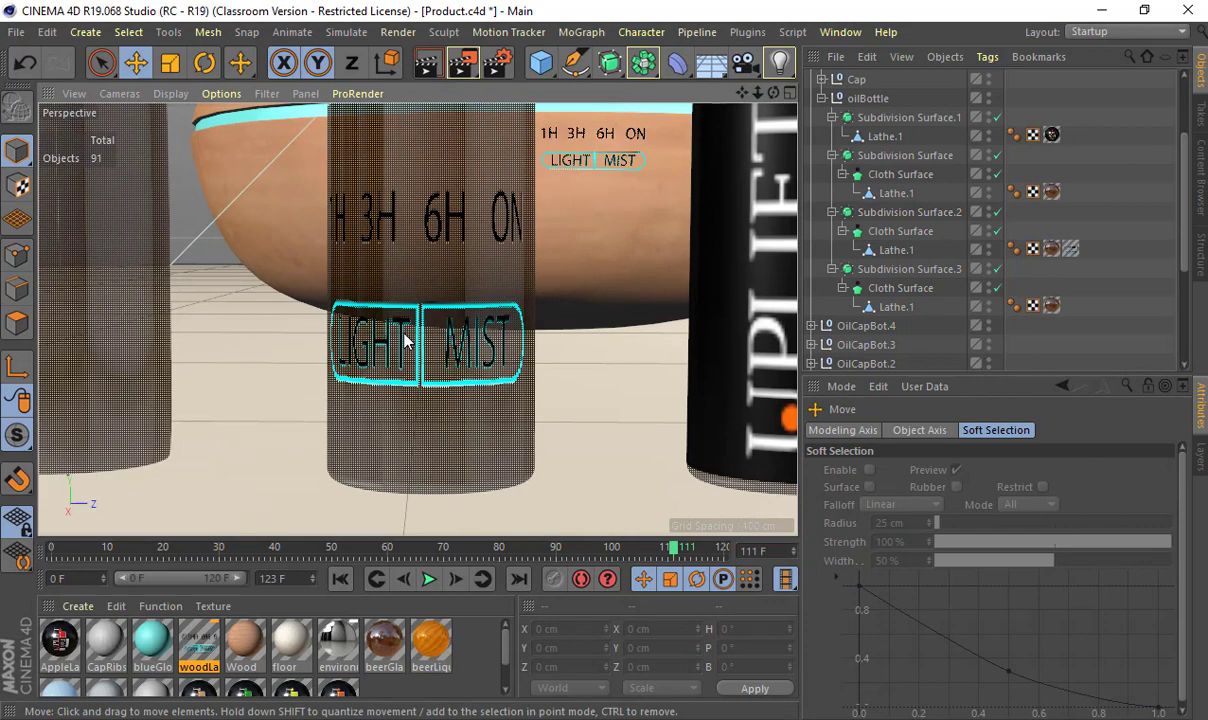
Step: Render to the Picture Viewer, close it and render the bottle in the viewport, accepting the AppleLabel.tga asset errors
key(shift+r)
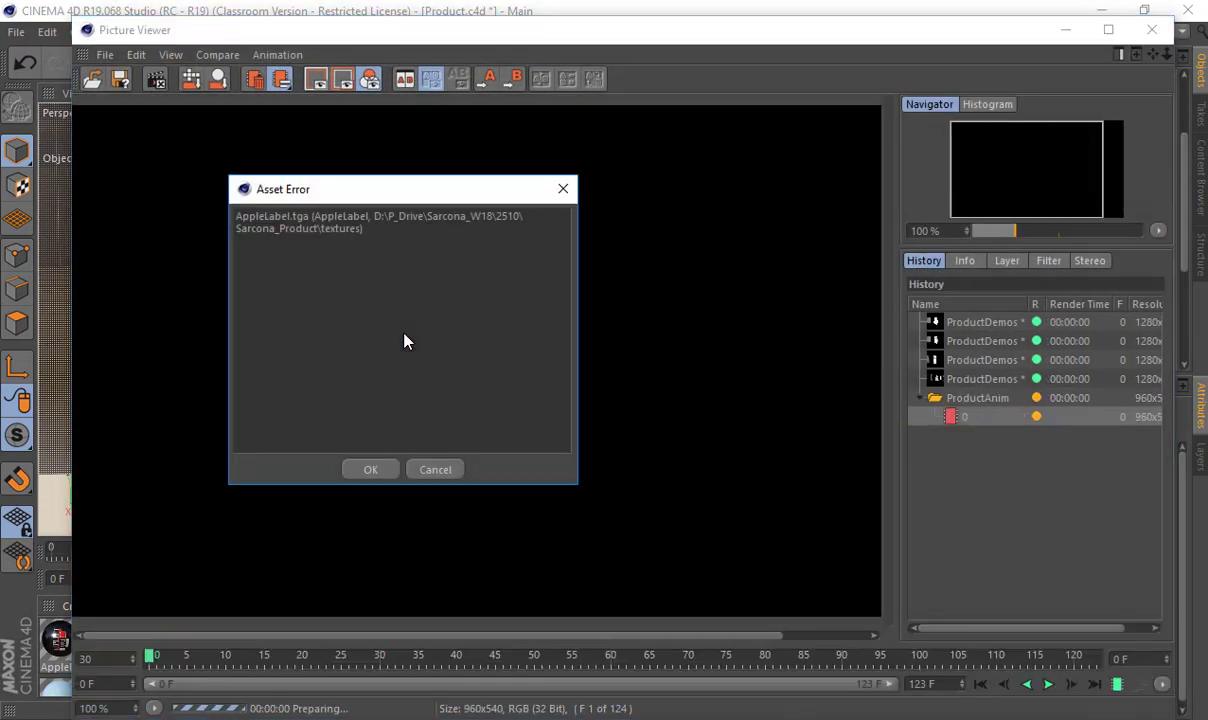
key(Return)
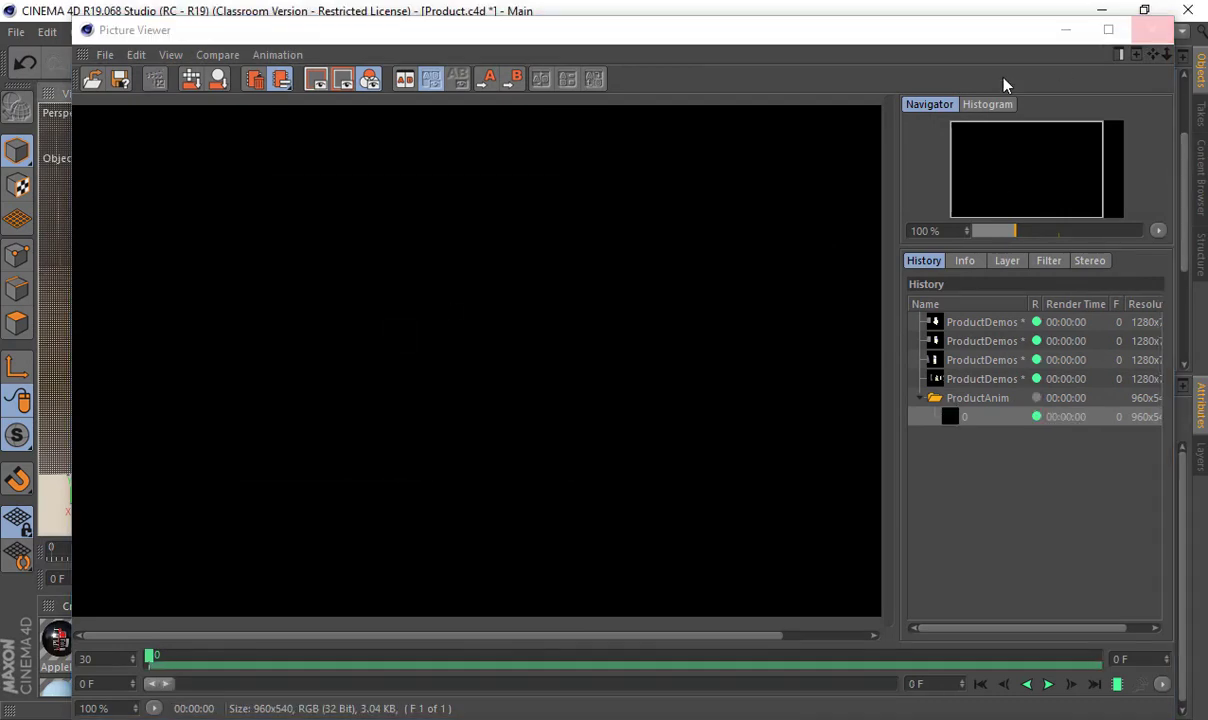
key(ctrl+r)
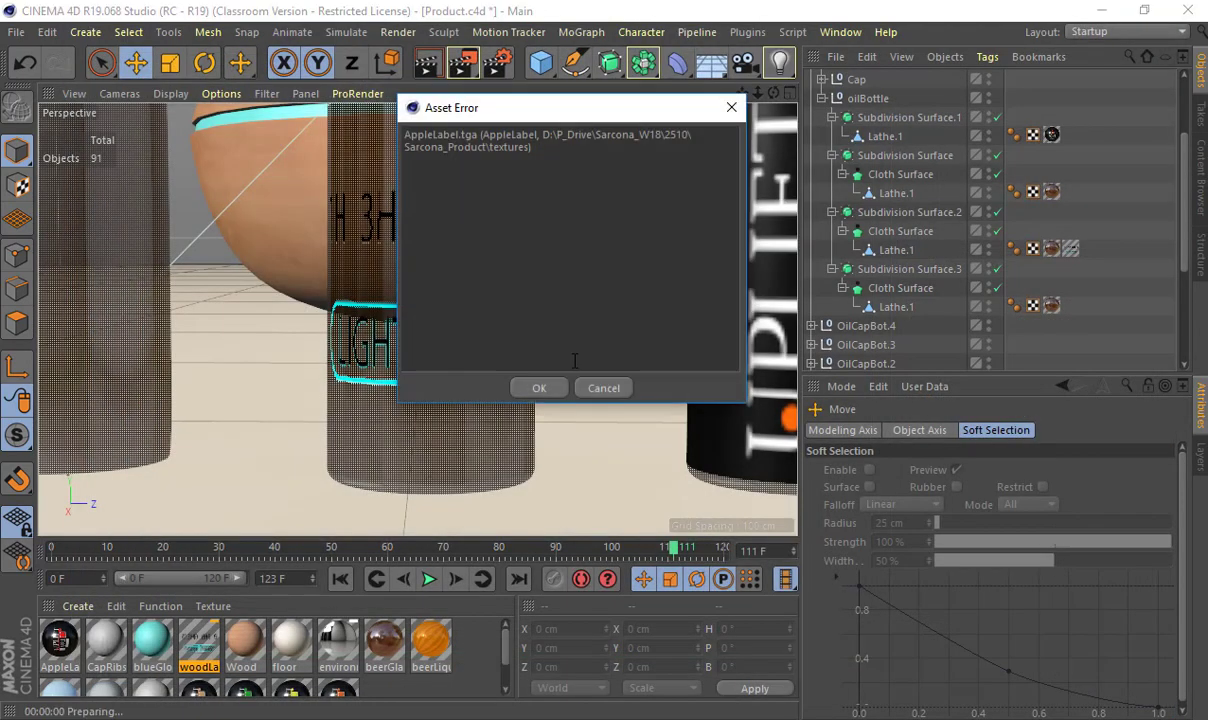
click(545, 386)
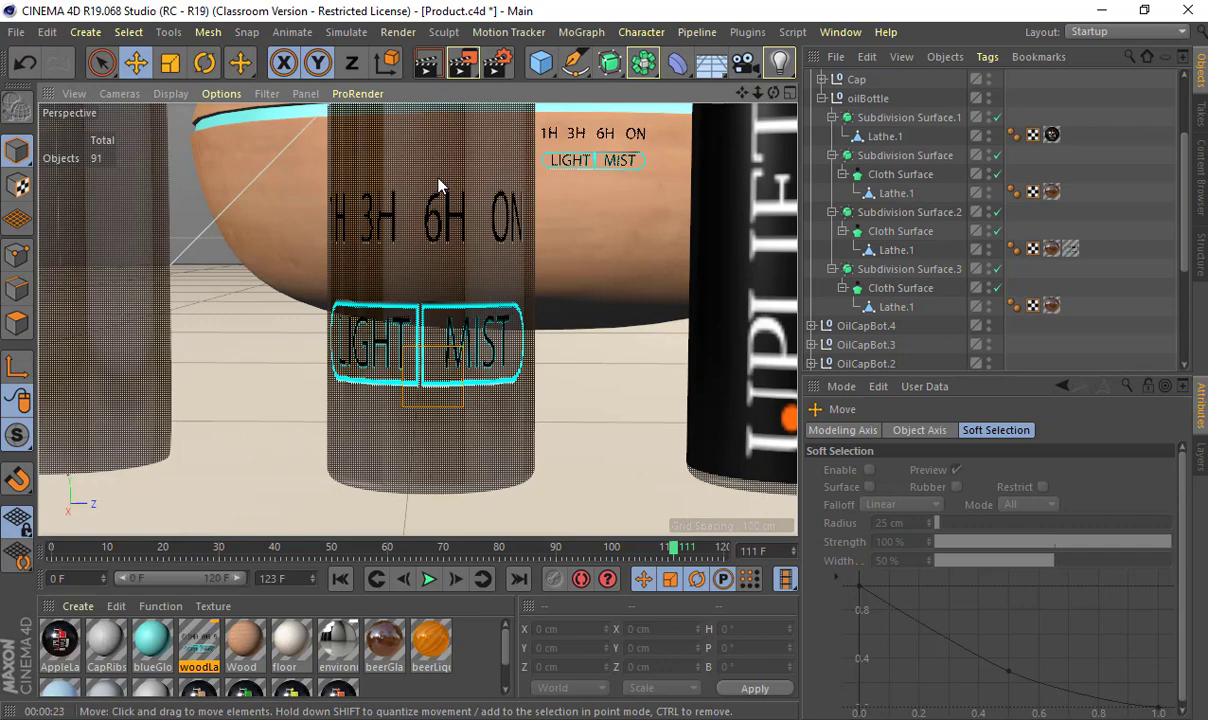
Step: Switch to Chrome and search Google Images for "kokomansoy sauce"
key(alt+Tab)
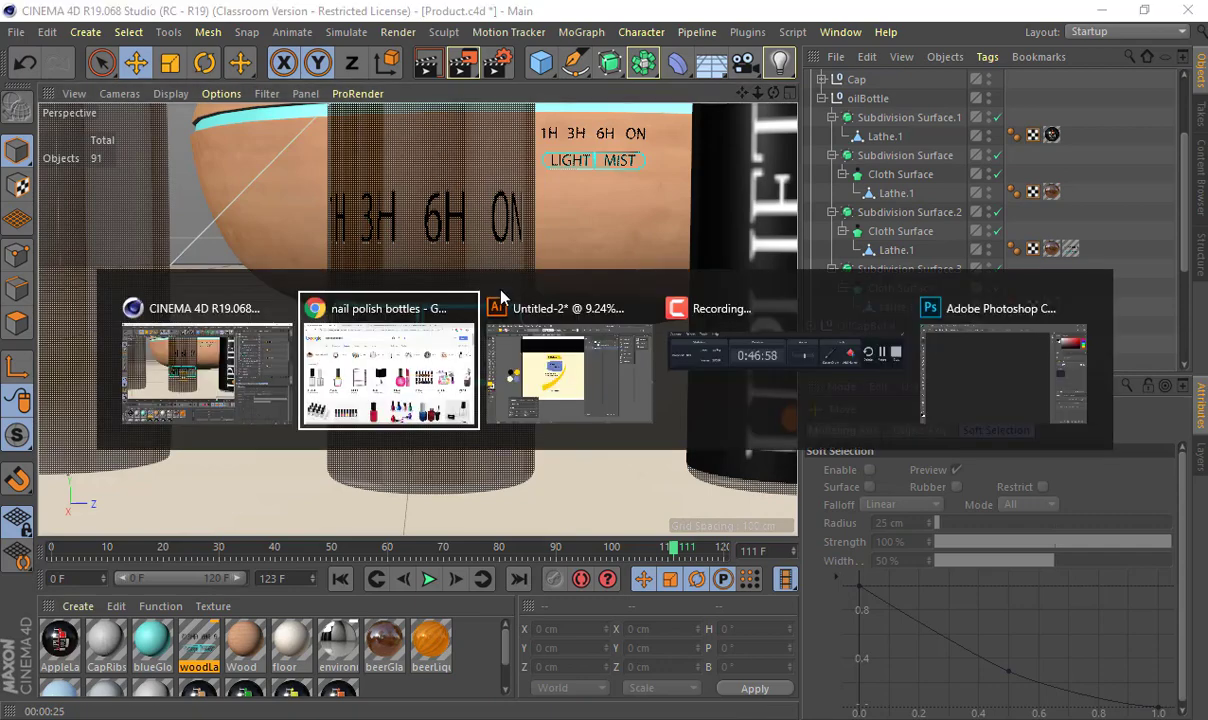
drag(245, 106, 172, 122)
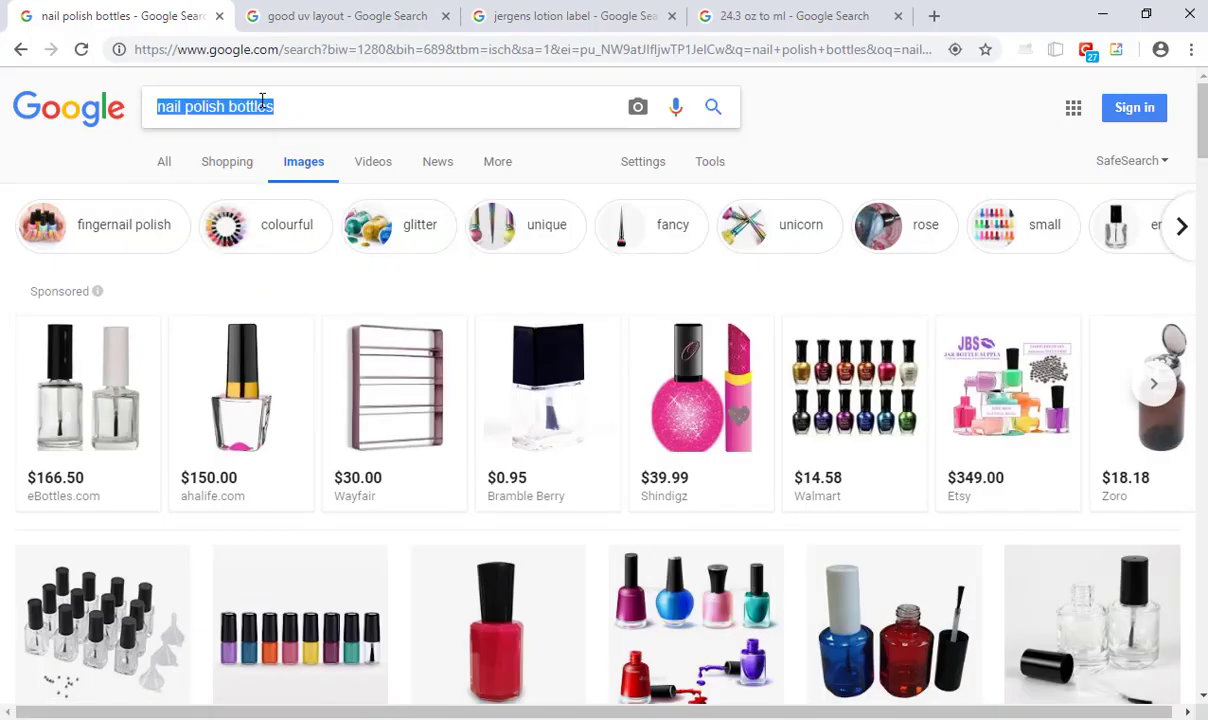
text(soy sauce )
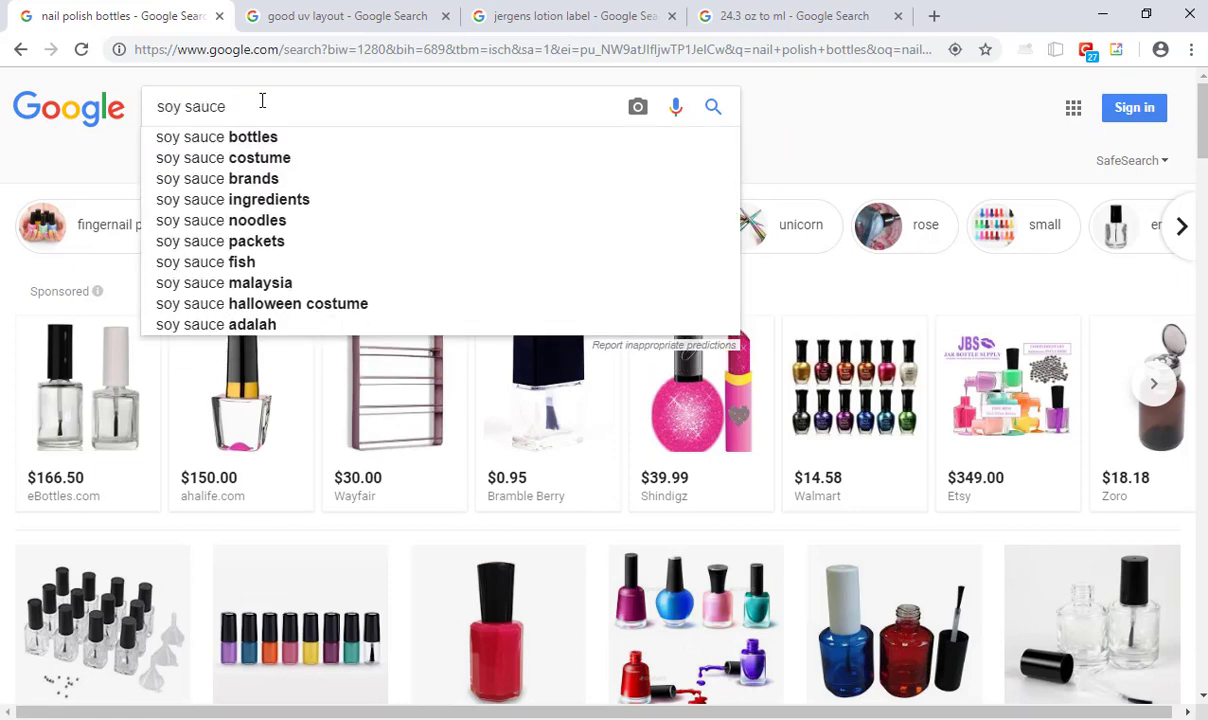
text(koko)
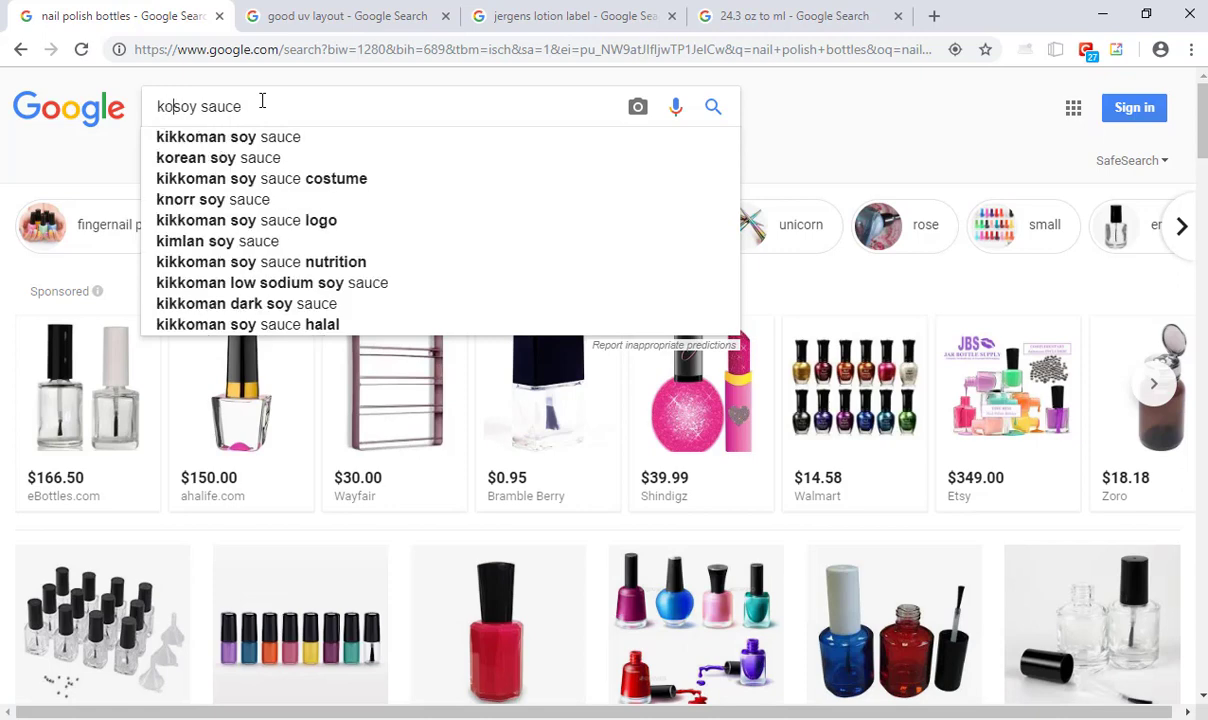
text(man)
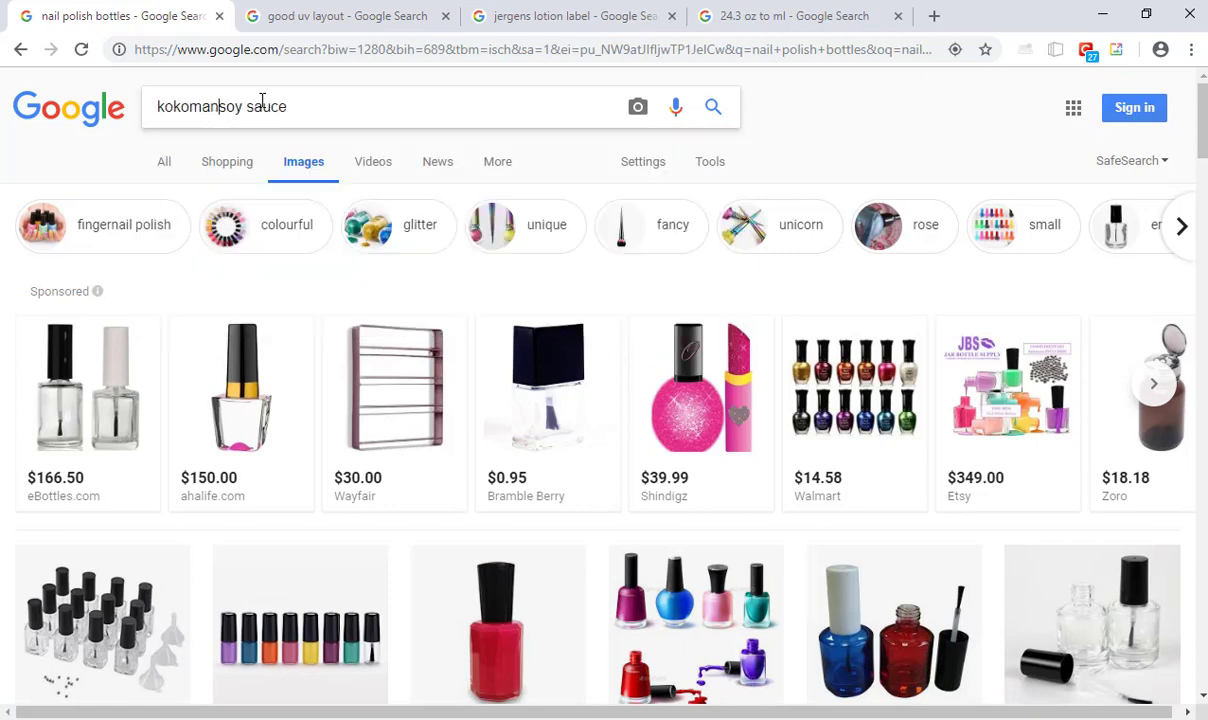
key(Return)
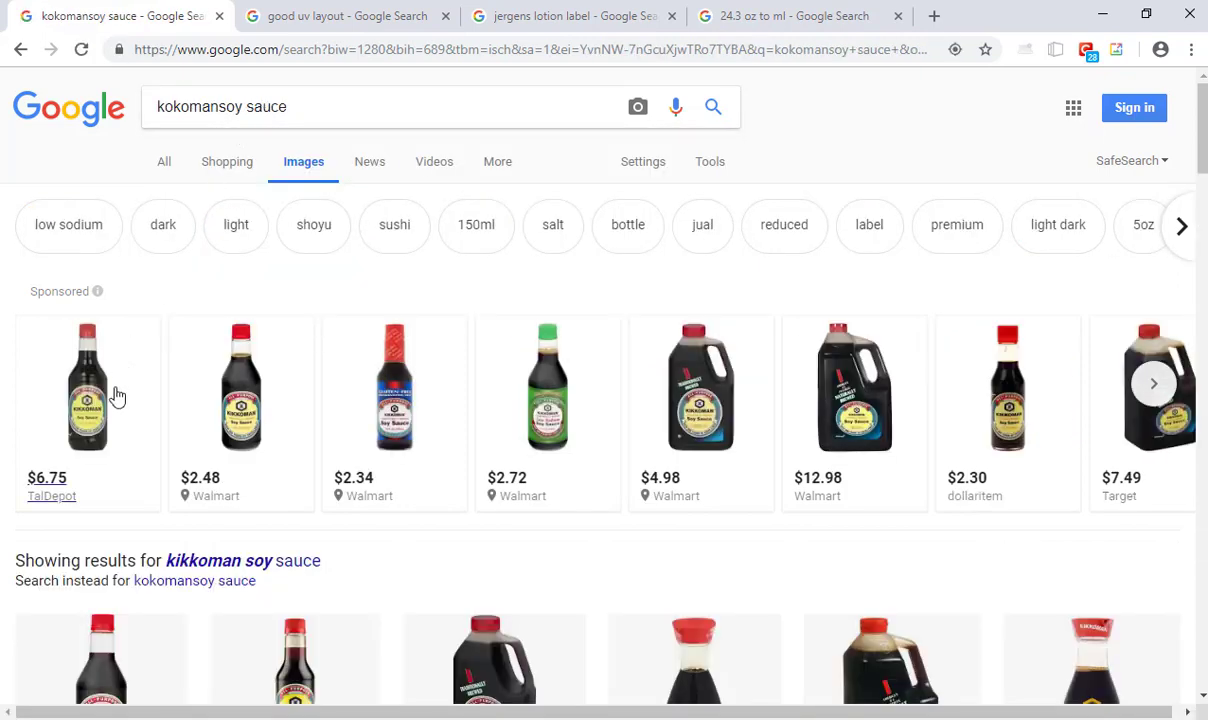
Step: View the label on TalDepot's Kikkoman soy sauce bottle, dismissing the sales pop-up, and return to the image results
click(116, 396)
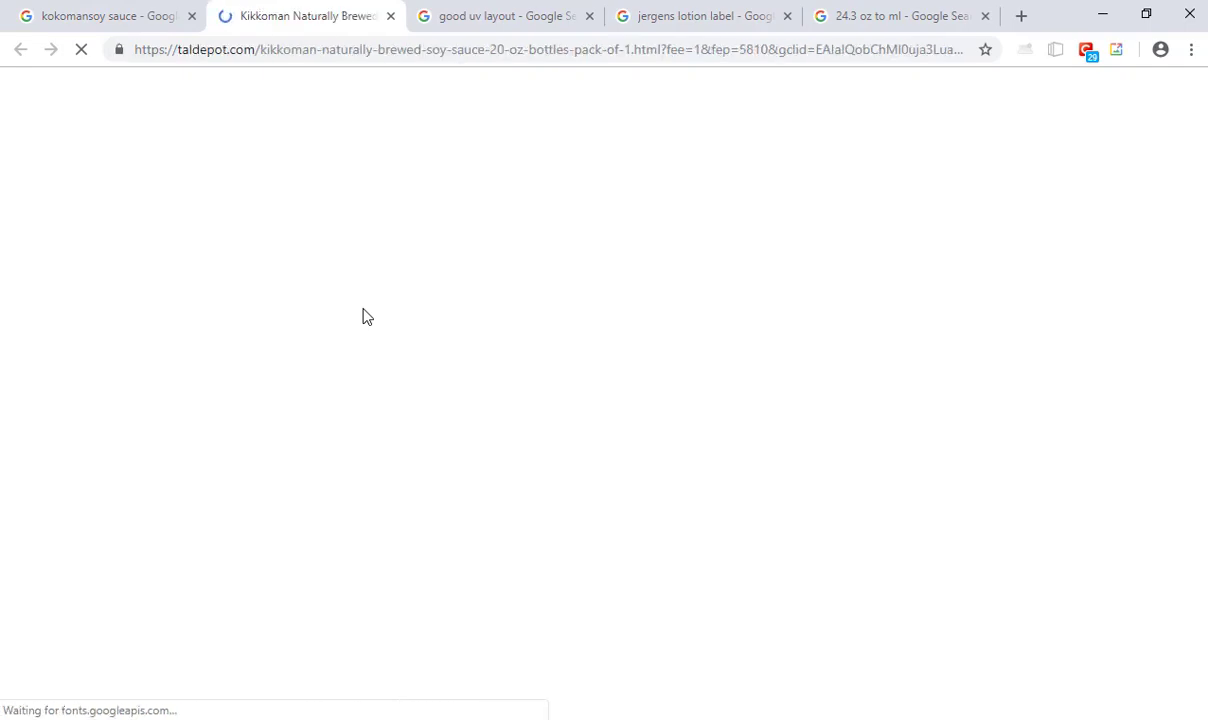
mouse_move(366, 317)
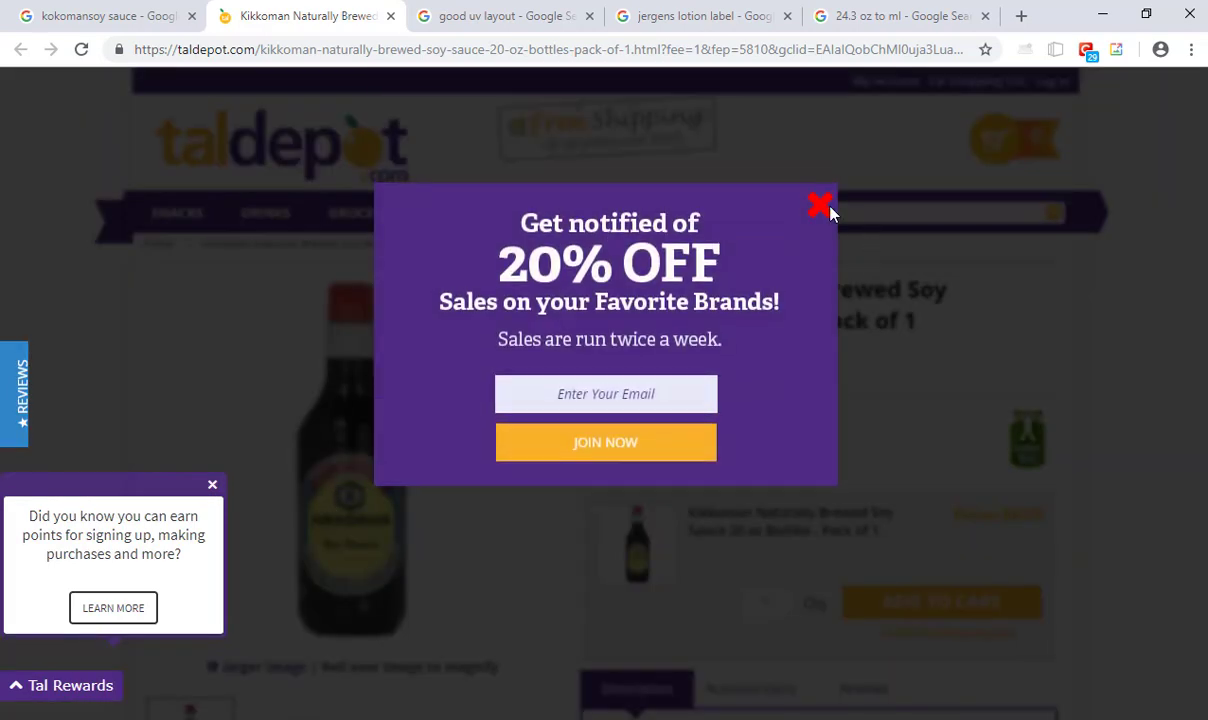
click(820, 206)
mouse_move(345, 420)
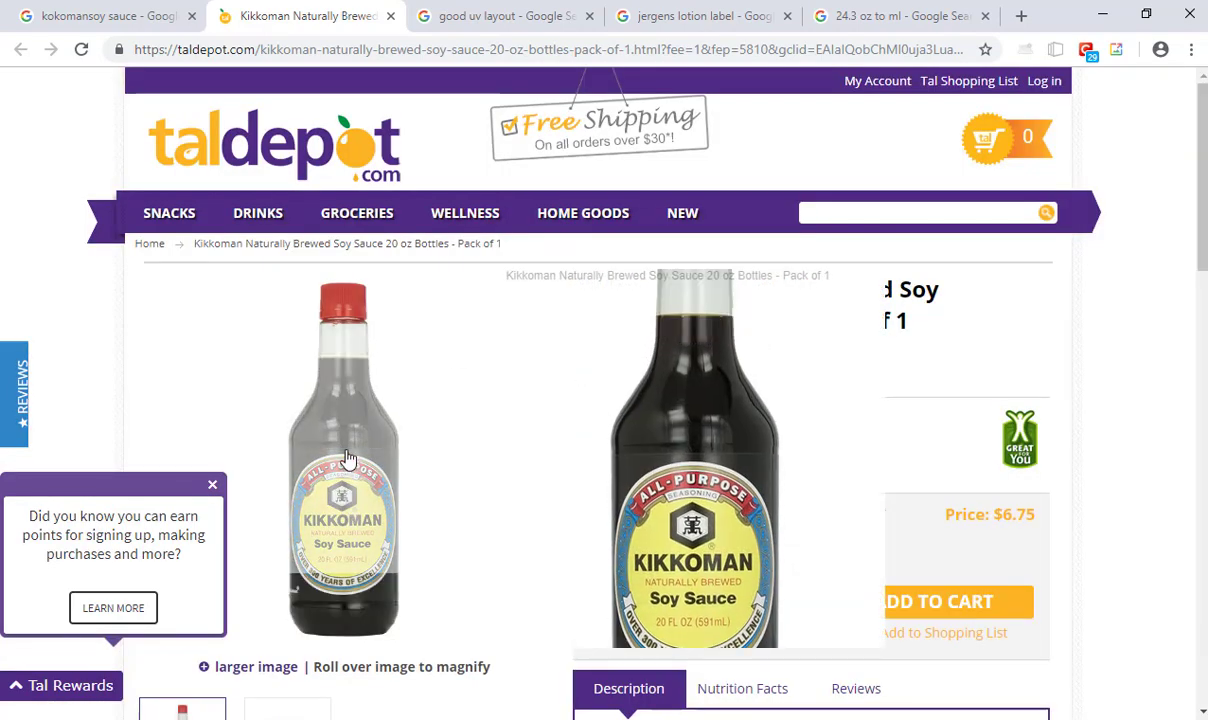
click(143, 24)
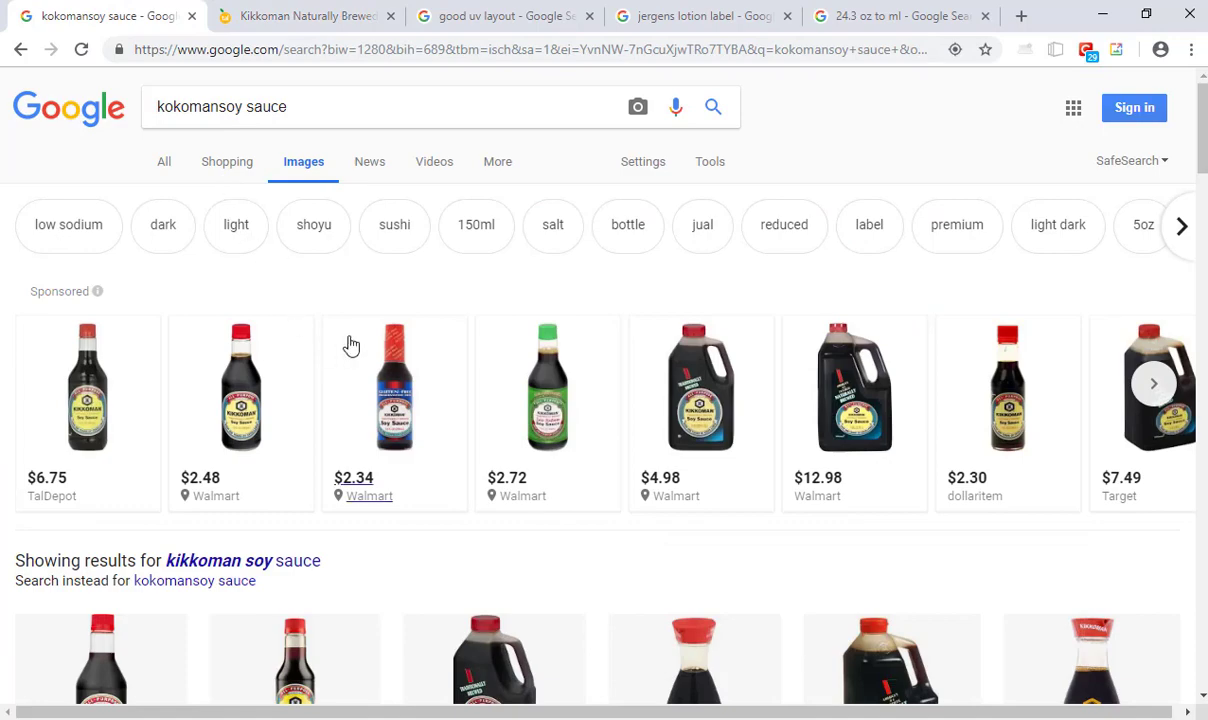
Step: Preview the kikkoman.co.uk image of three soy sauce bottles to compare paper labels with print on glass
scroll(350, 345, down, 5)
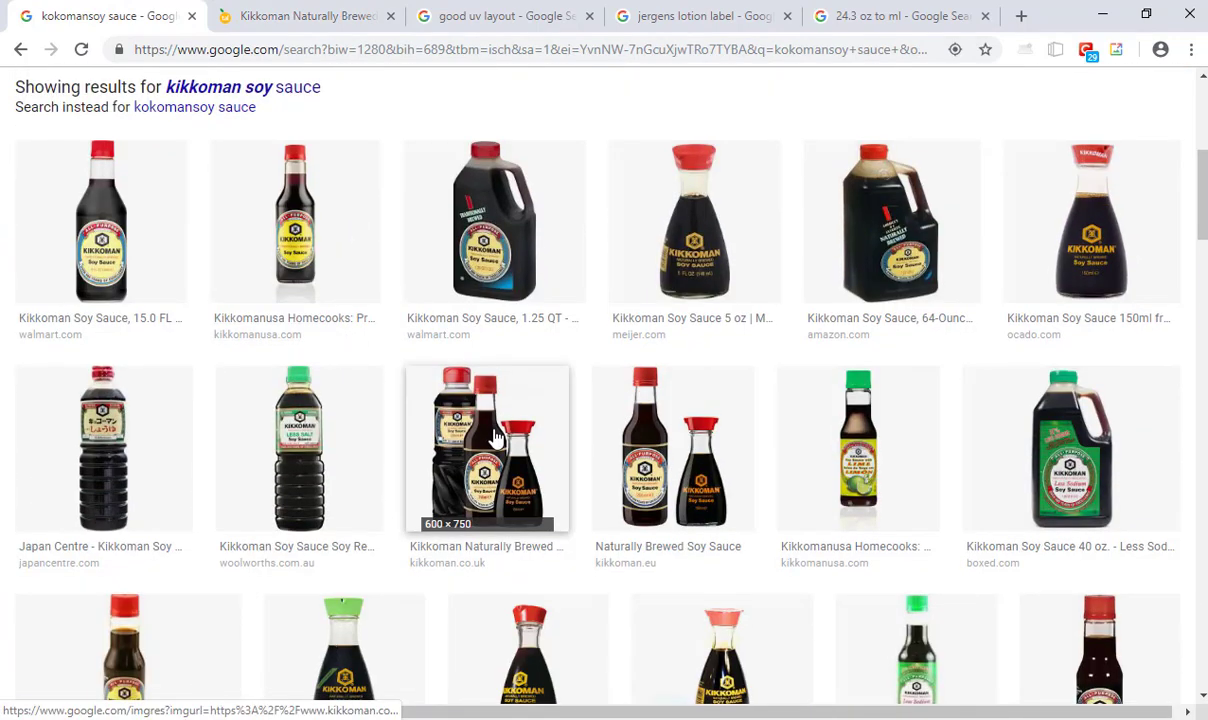
click(495, 437)
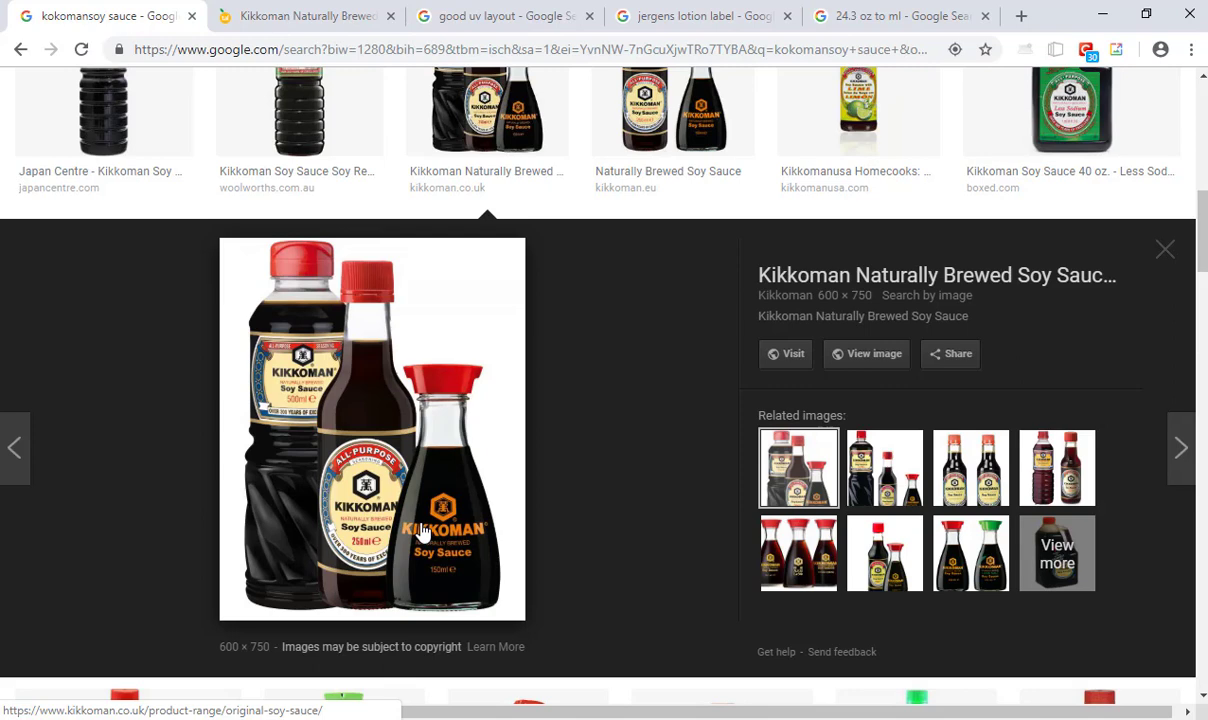
scroll(479, 480, down, 4)
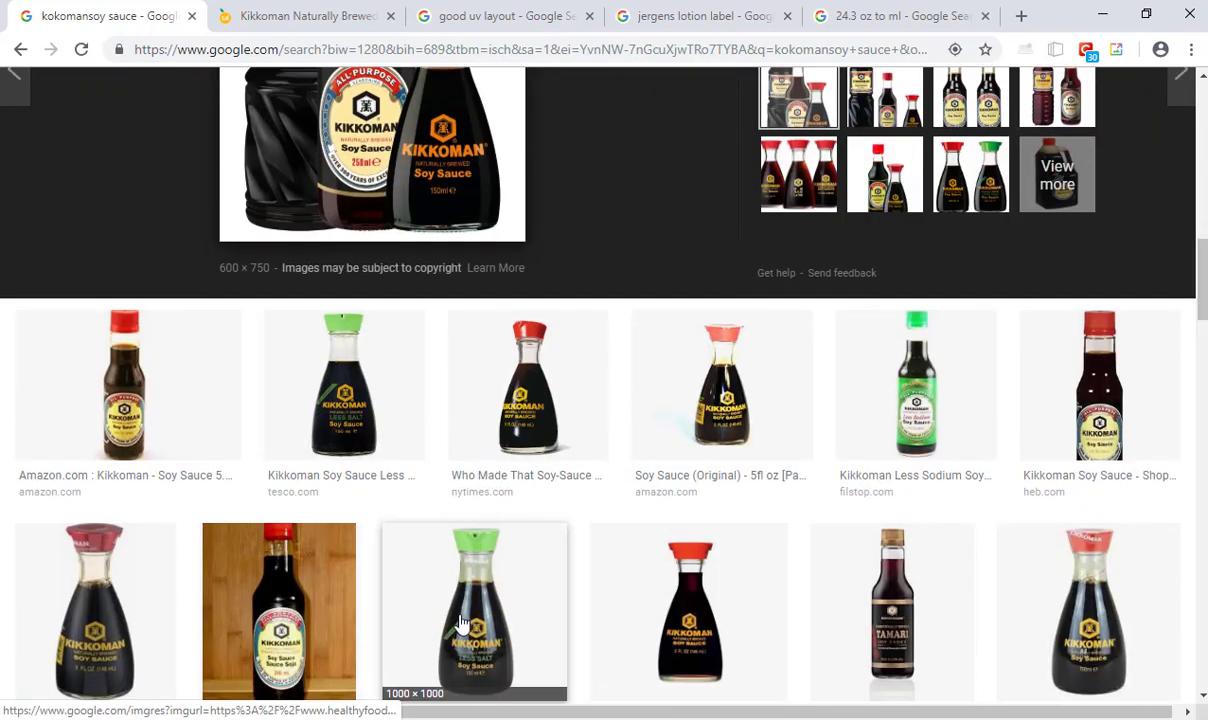
Step: Switch back to Cinema 4D, view the woodLabel alpha image Labels.png externally, and close the viewer and Material Editor
key(alt+Tab)
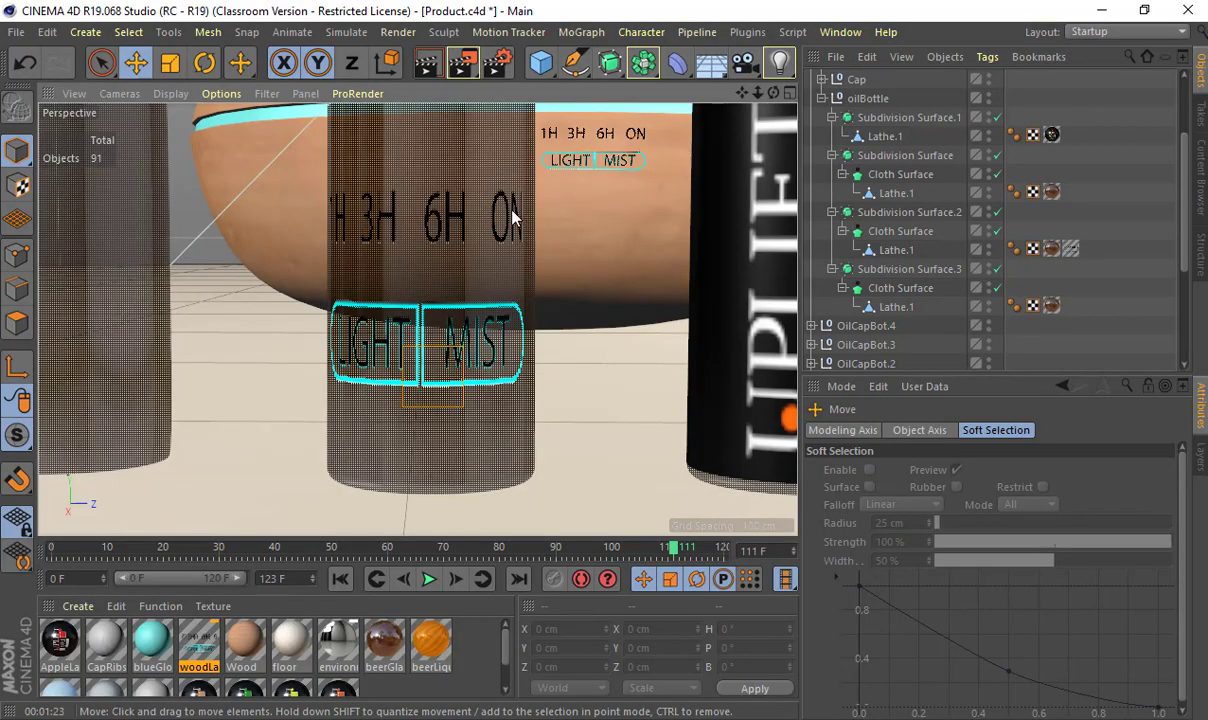
scroll(480, 252, down, 1)
double_click(198, 645)
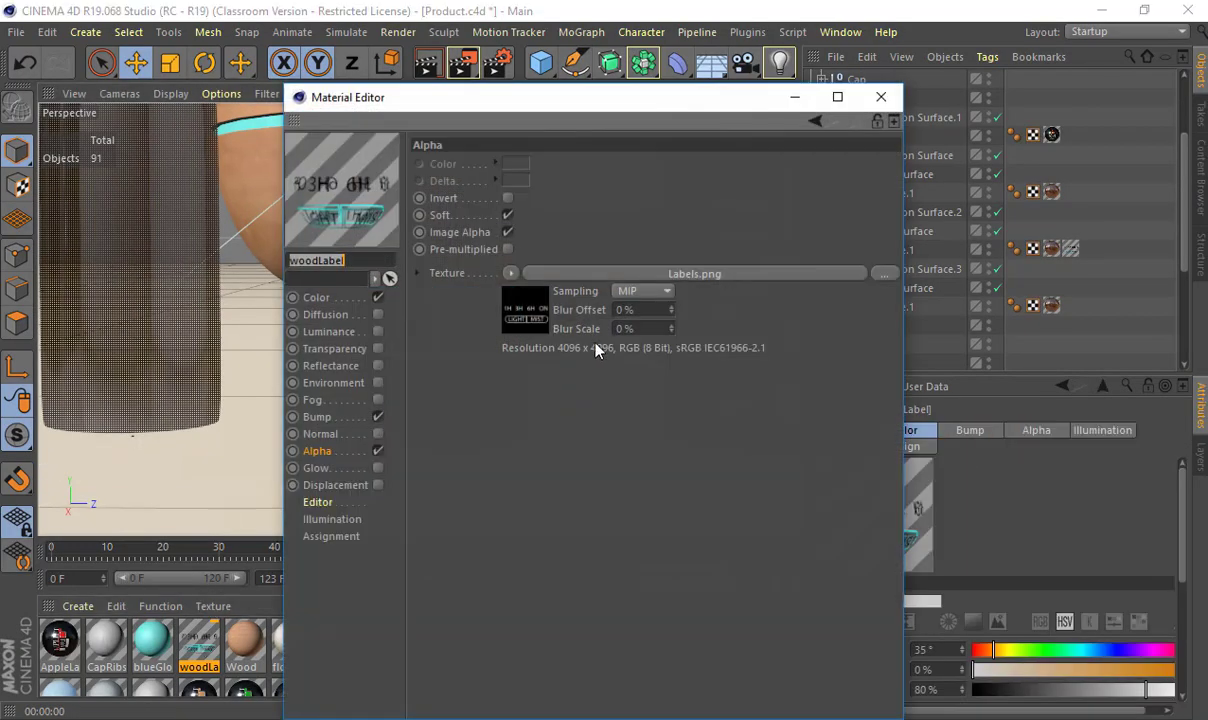
click(632, 291)
click(678, 274)
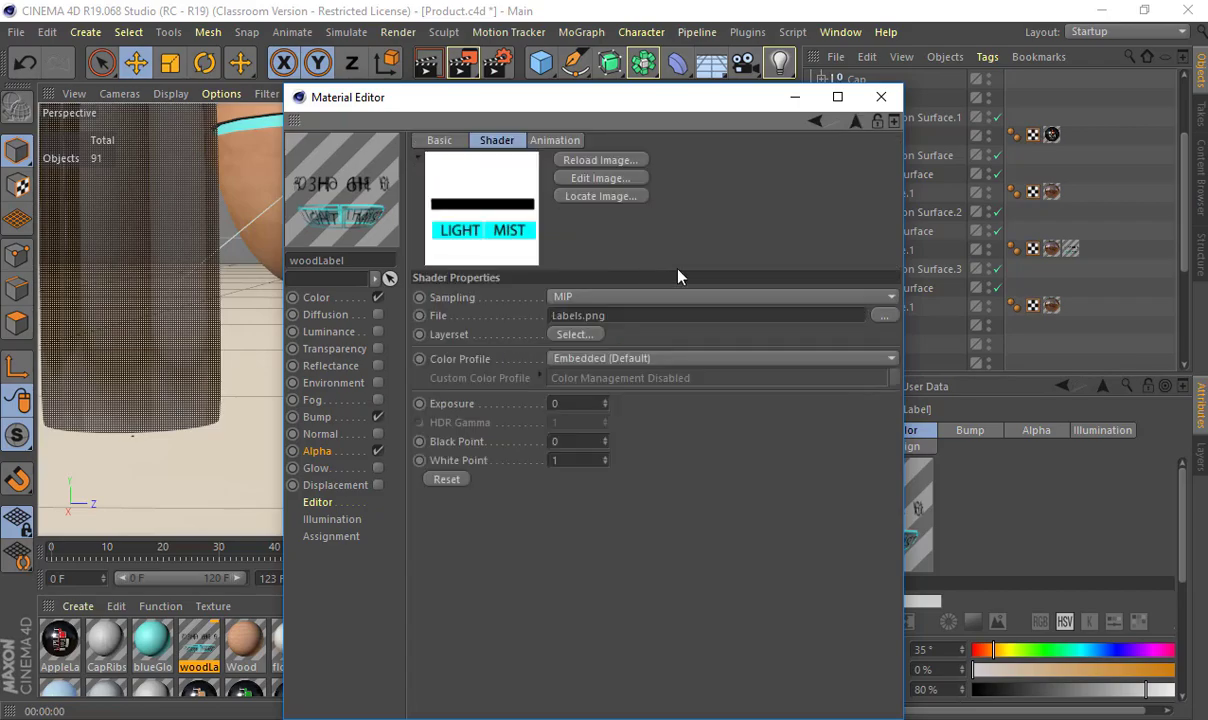
click(610, 178)
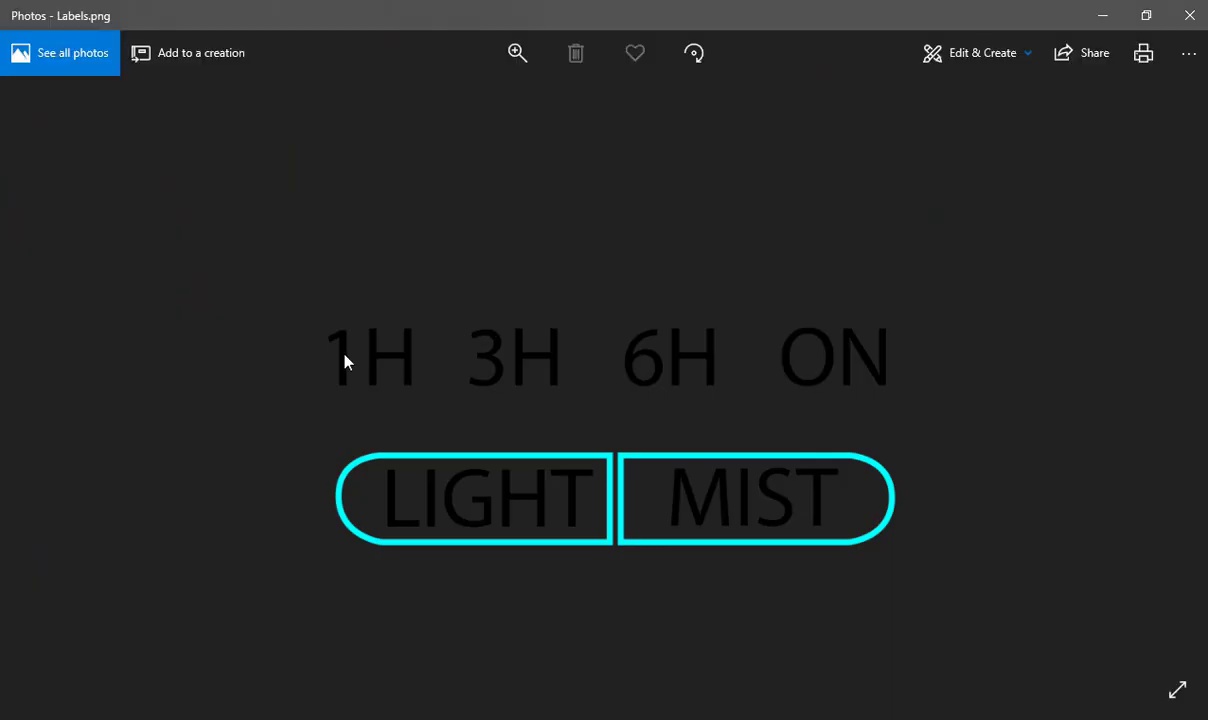
click(1189, 15)
click(878, 97)
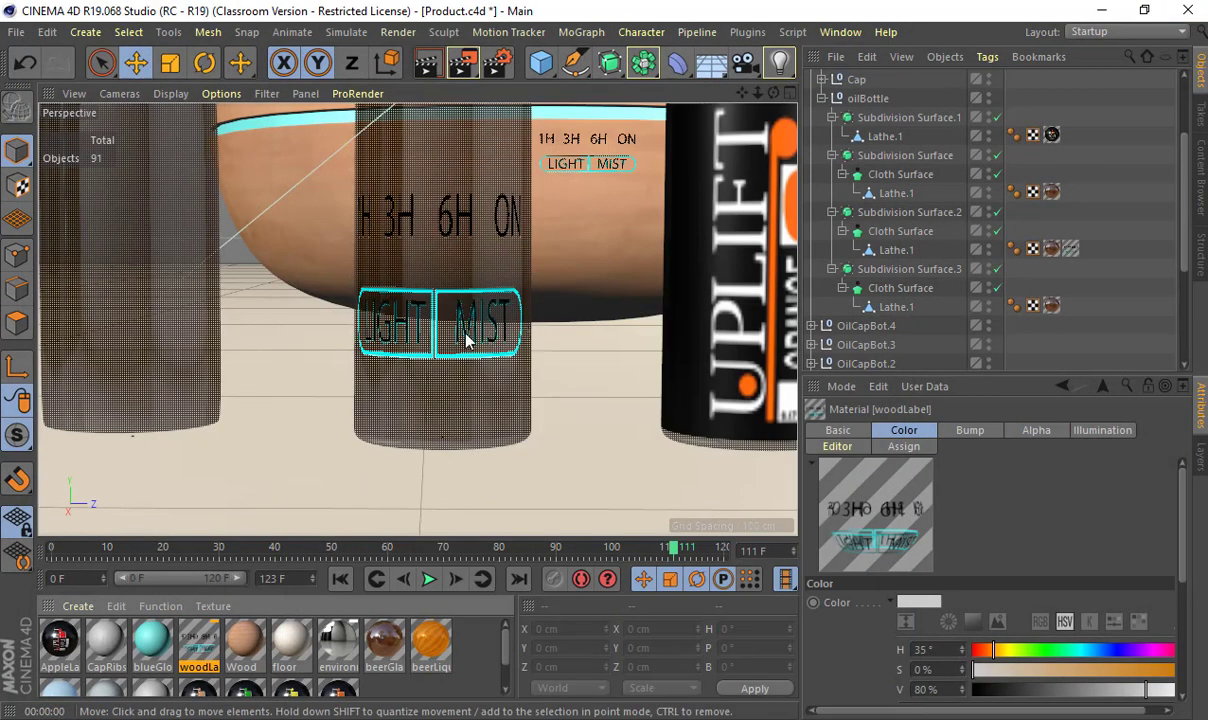
scroll(510, 266, down, 5)
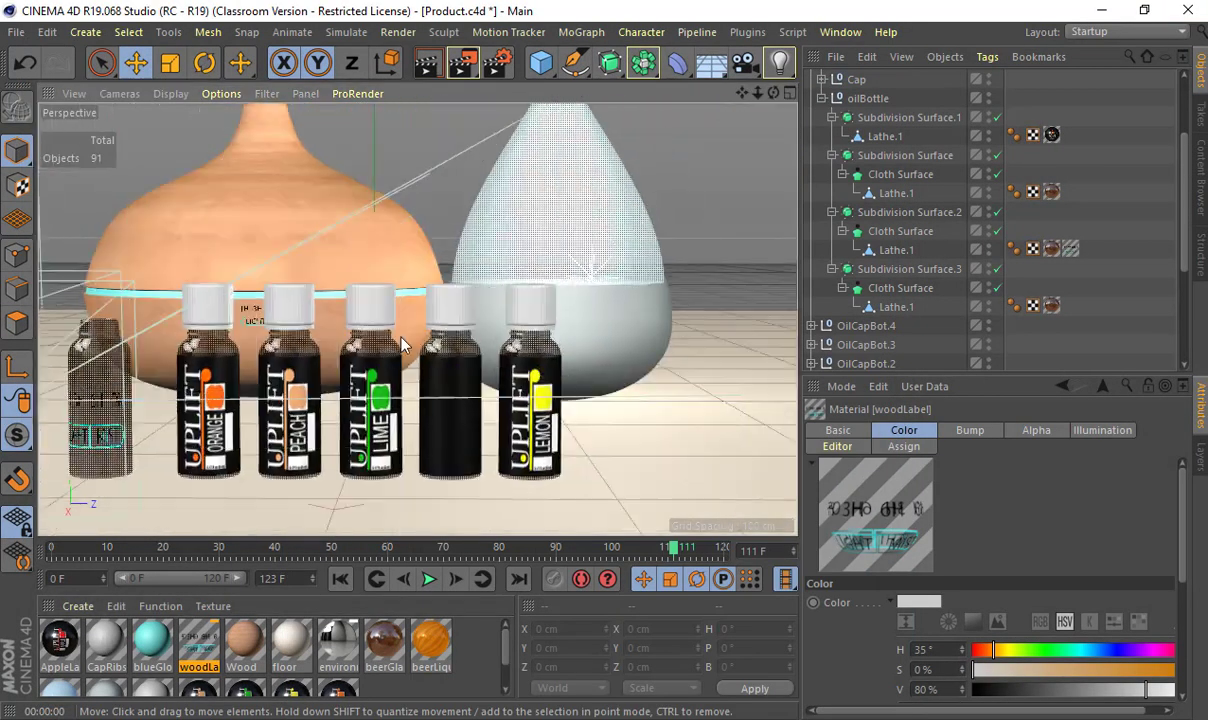
scroll(403, 345, up, 3)
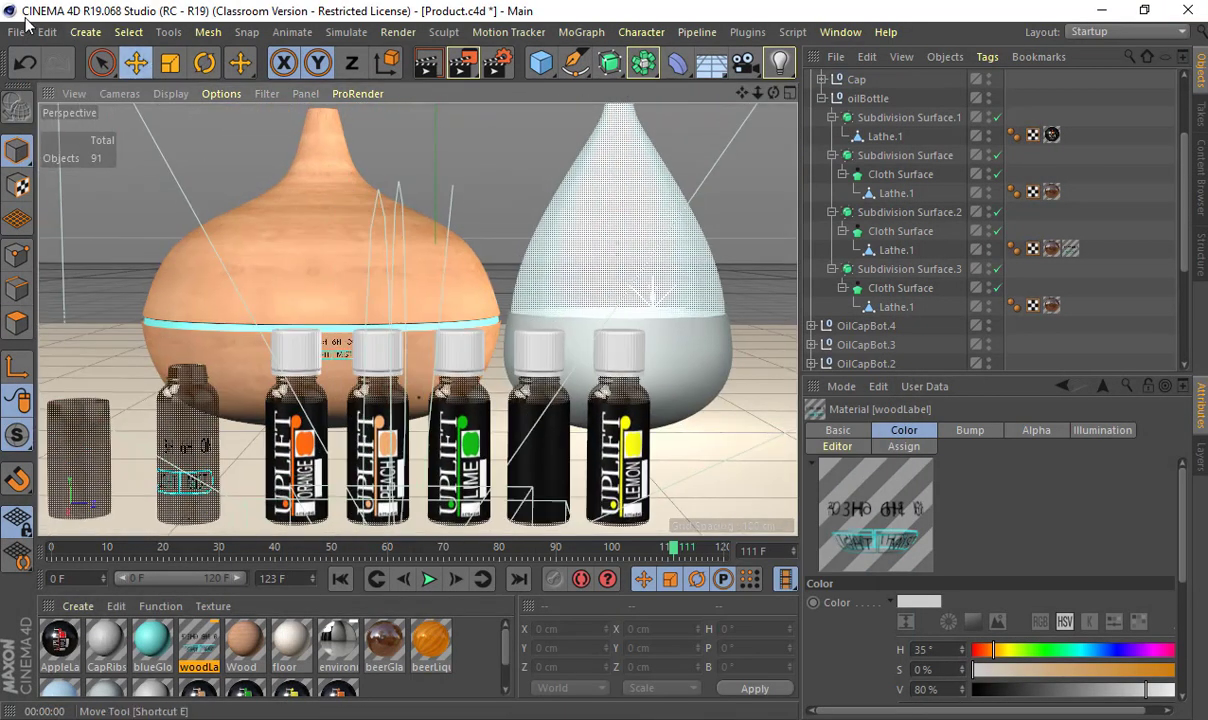
click(16, 32)
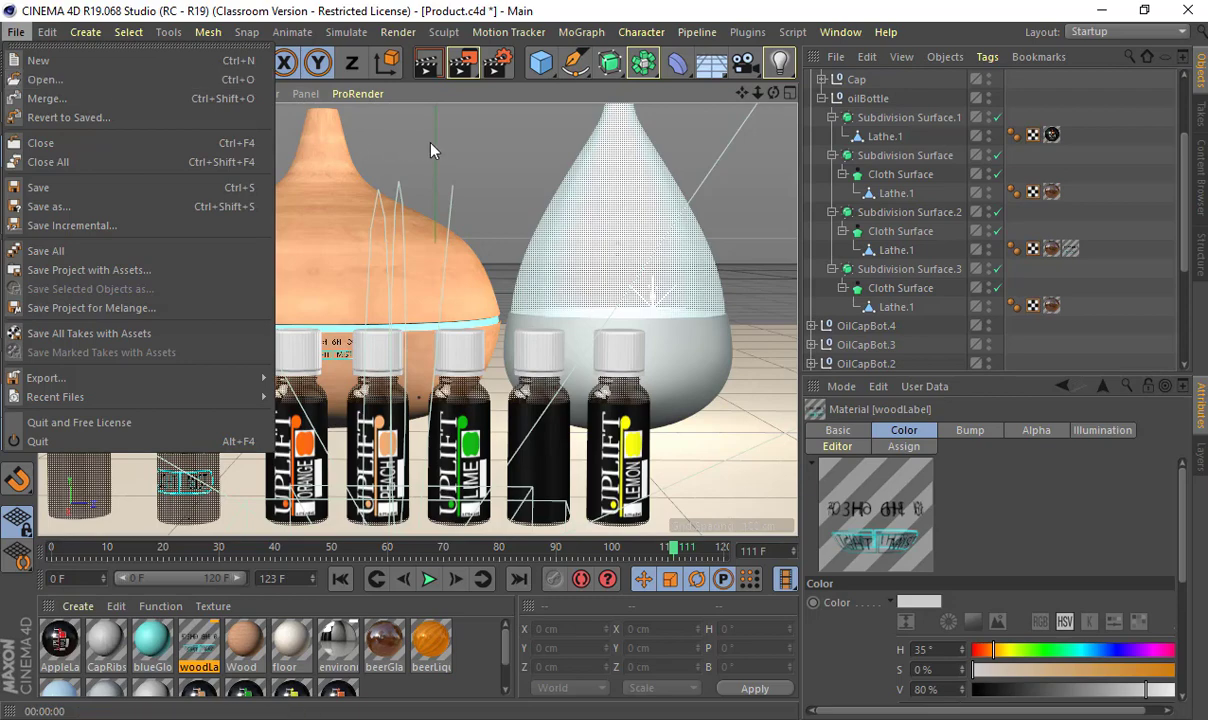
click(406, 134)
alt+drag(548, 228, 374, 240)
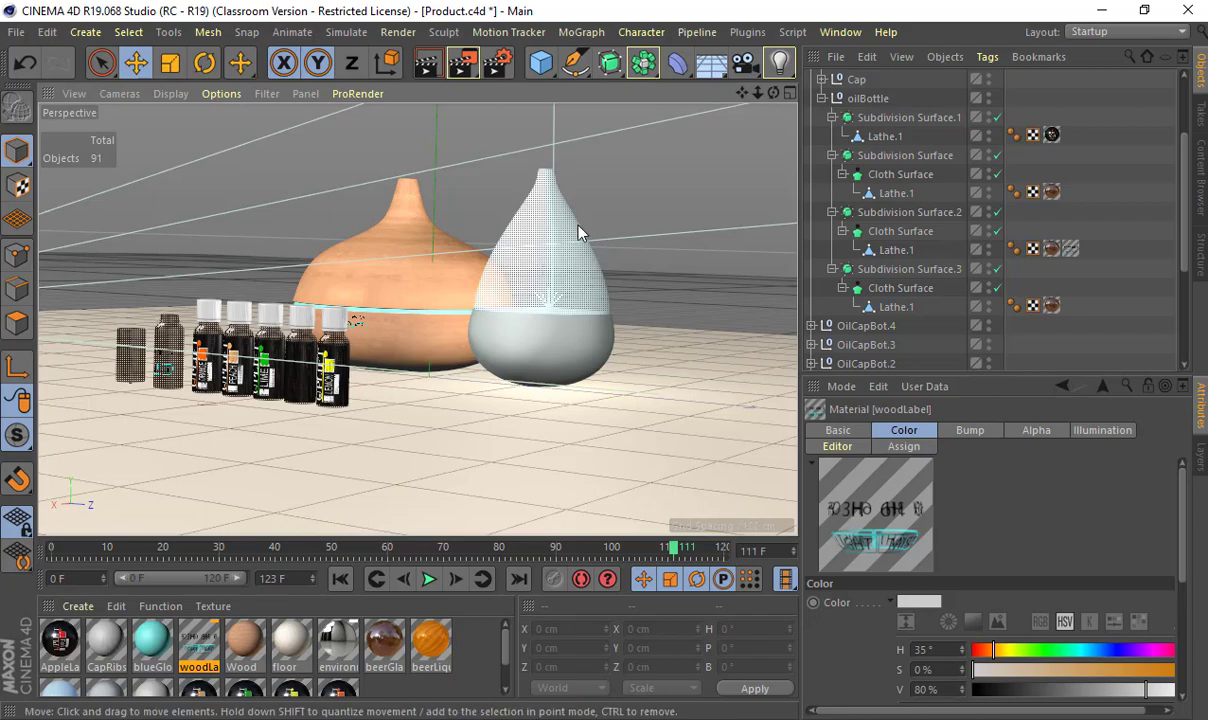
Step: Switch to Chrome and look over the Kikkoman bottle image results
click(548, 718)
scroll(532, 385, up, 10)
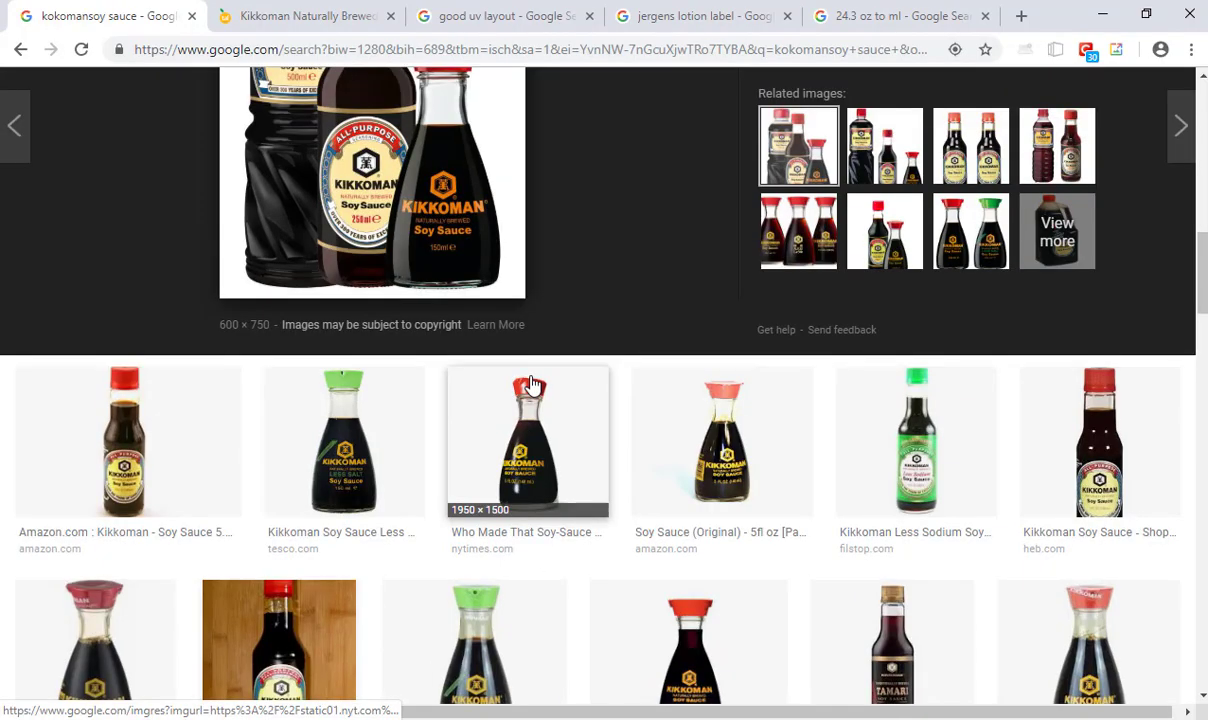